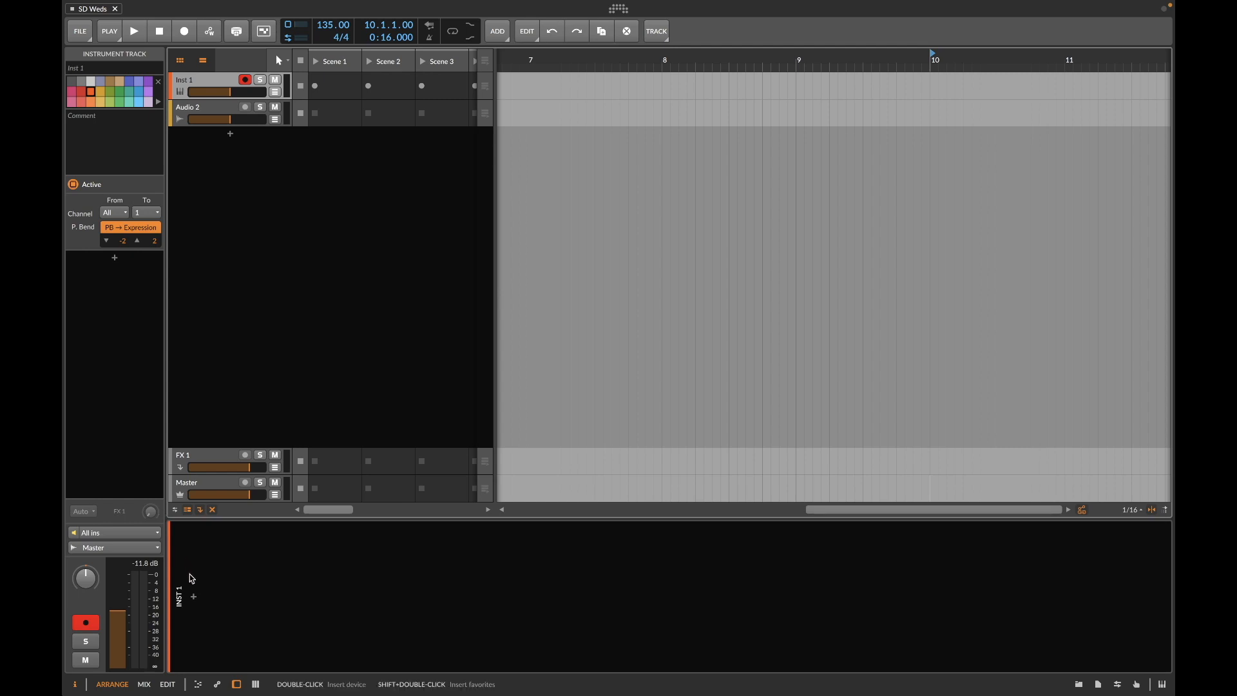
# Step: Insert Bitwig's Poly Grid instrument on the Inst 1 track and open its patch for editing
pyautogui.click(193, 596)
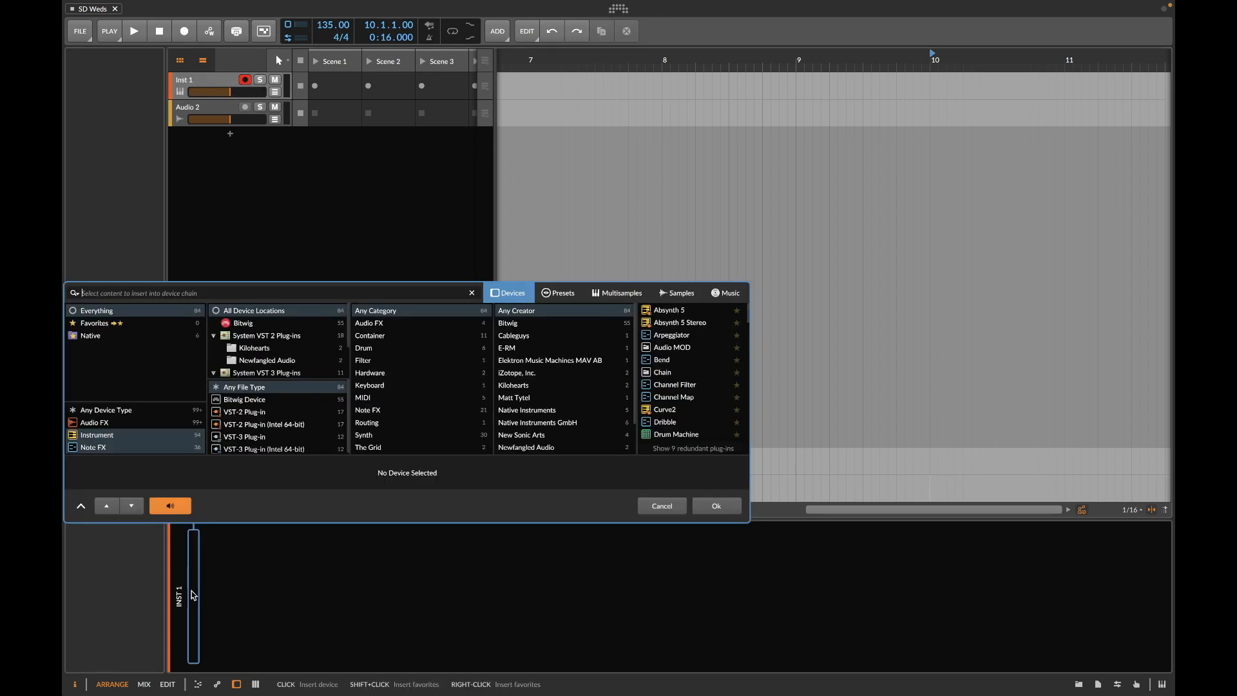
pyautogui.click(137, 438)
pyautogui.click(263, 328)
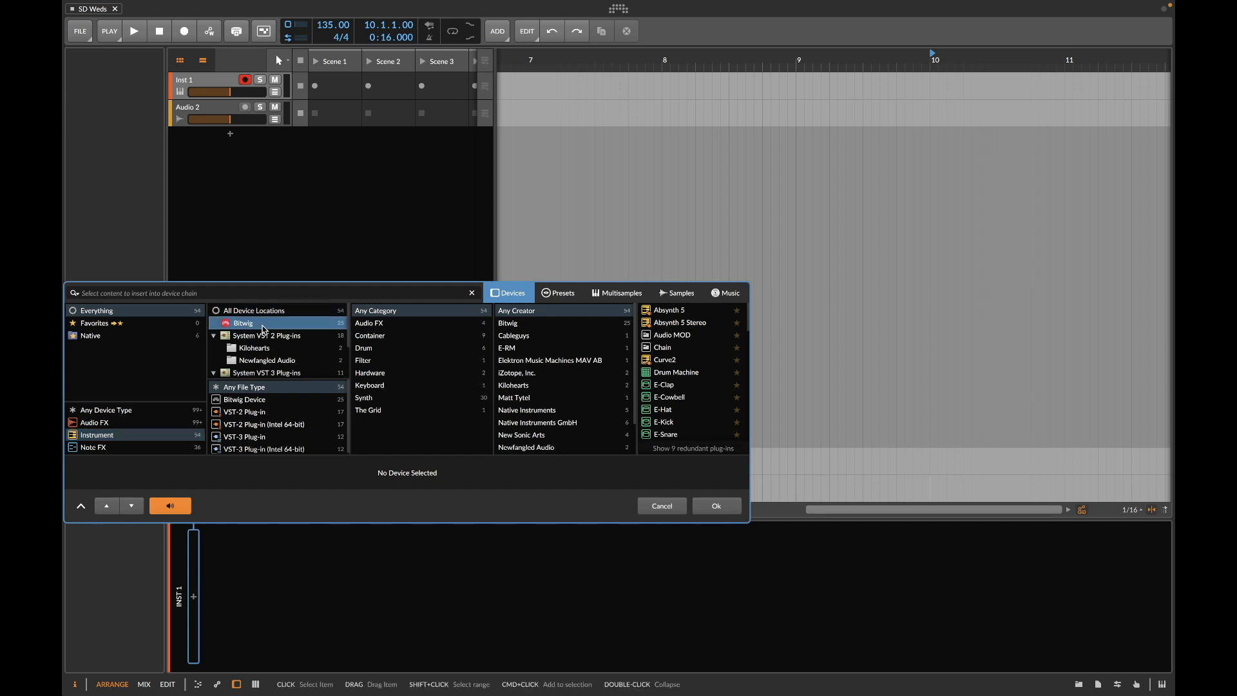
pyautogui.scroll(-5, 685, 416)
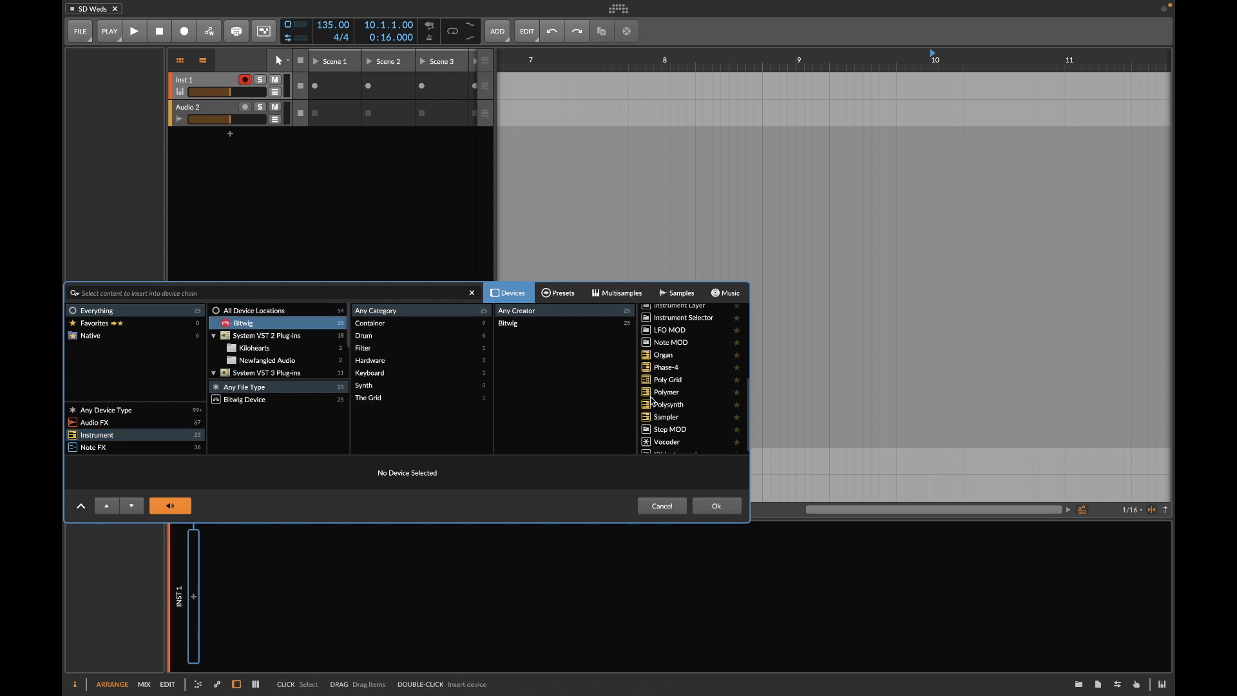
pyautogui.click(671, 383)
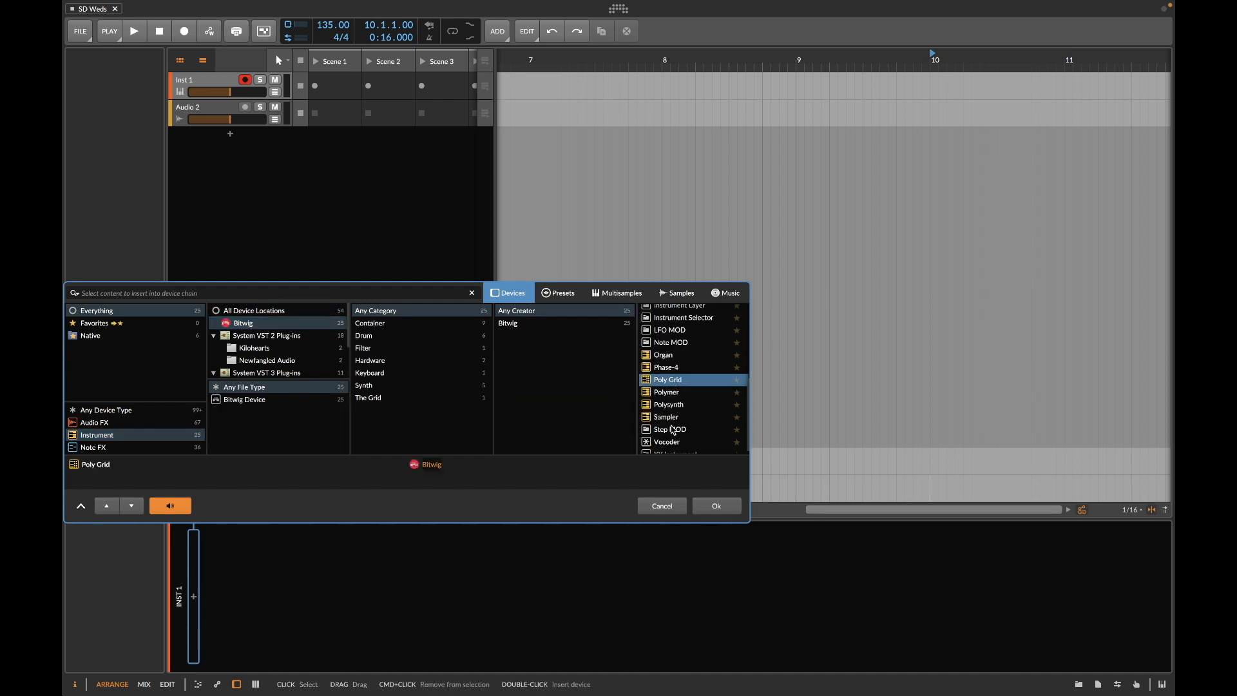
pyautogui.doubleClick(670, 382)
pyautogui.click(370, 580)
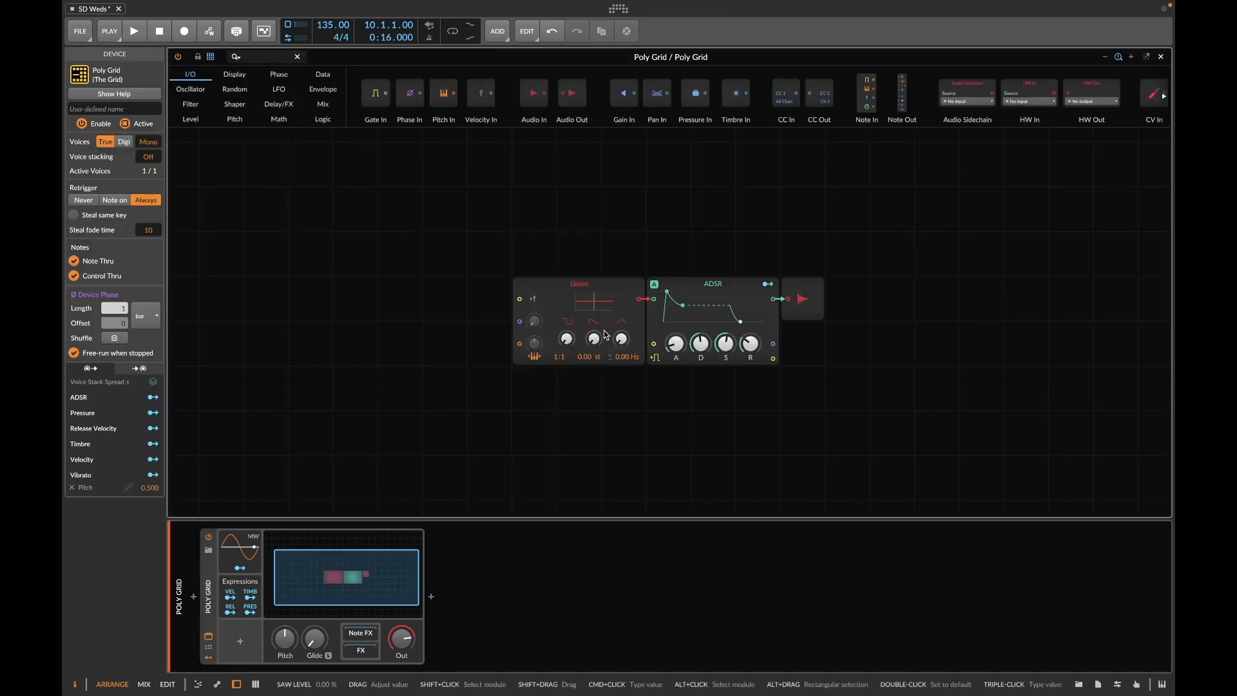
# Step: Delete the ADSR module so Union feeds the audio output directly, and lower Union's pitch to about -38.57 st
pyautogui.click(715, 297)
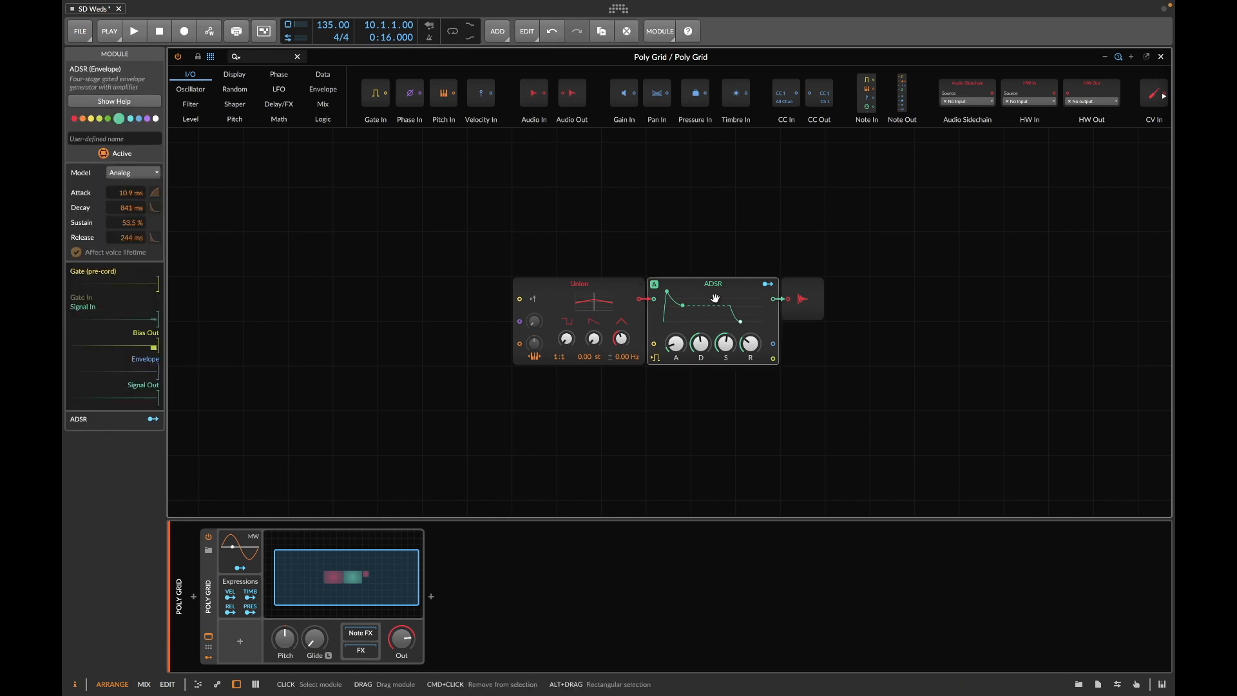
pyautogui.press('Delete')
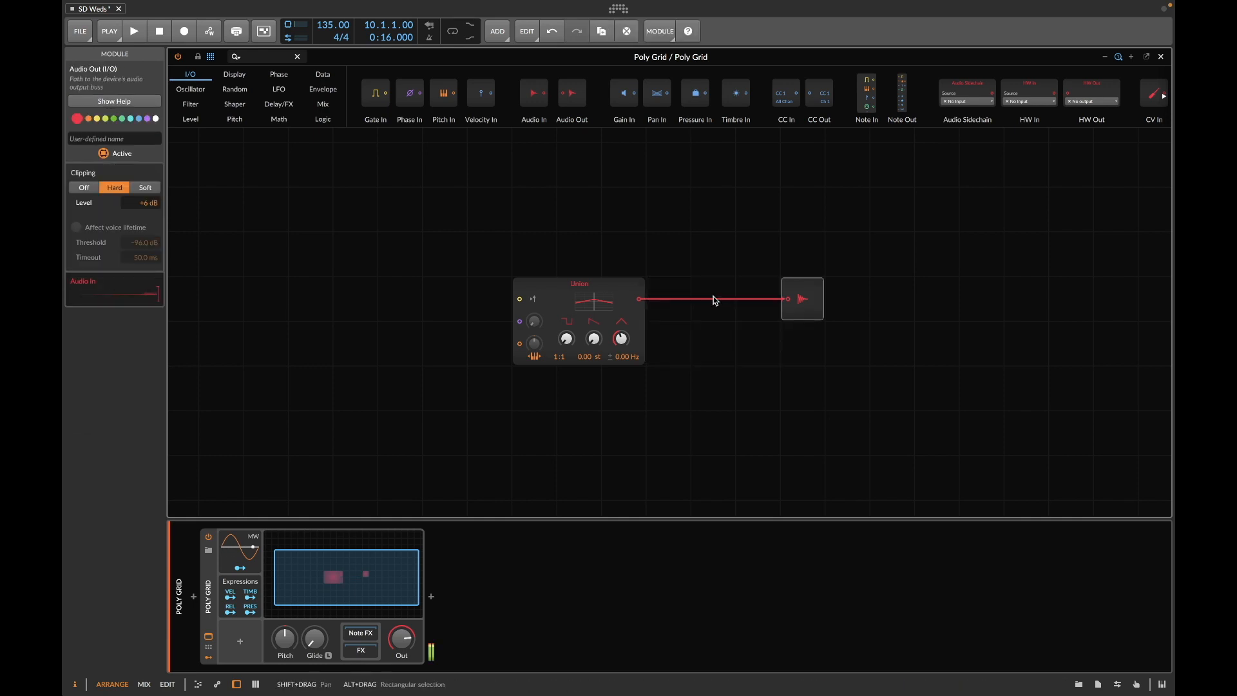
pyautogui.moveTo(593, 338); pyautogui.dragTo(594, 340)
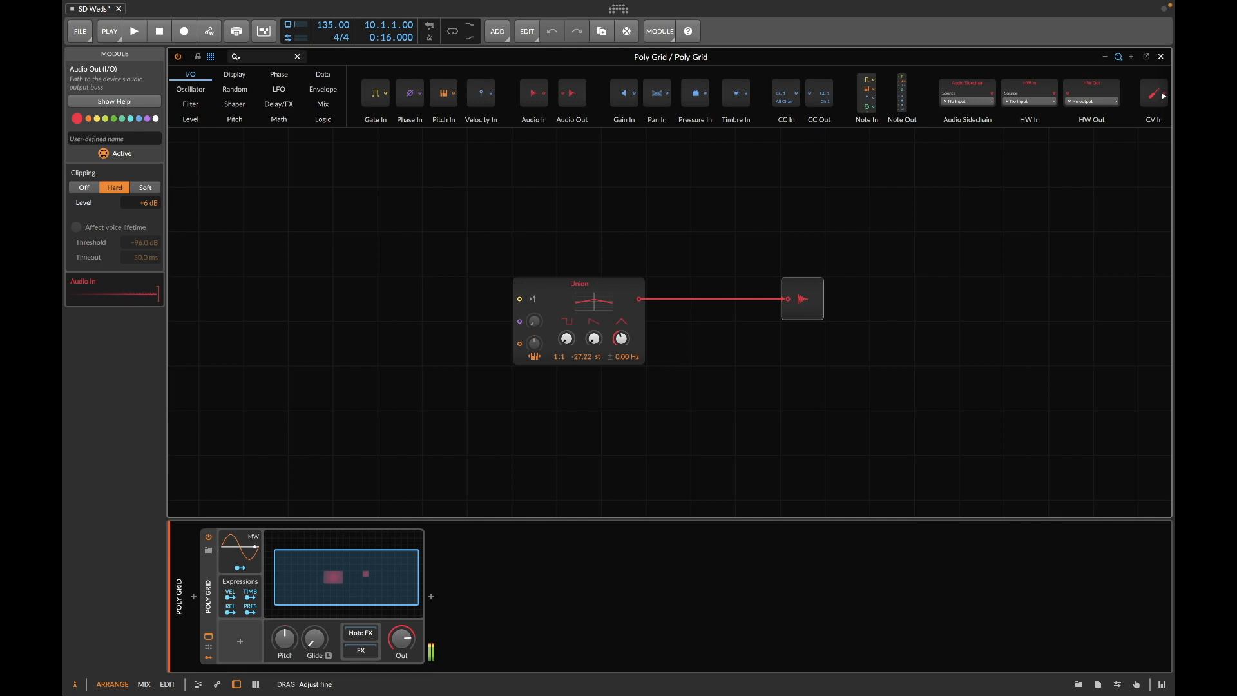
pyautogui.moveTo(593, 339); pyautogui.dragTo(594, 343)
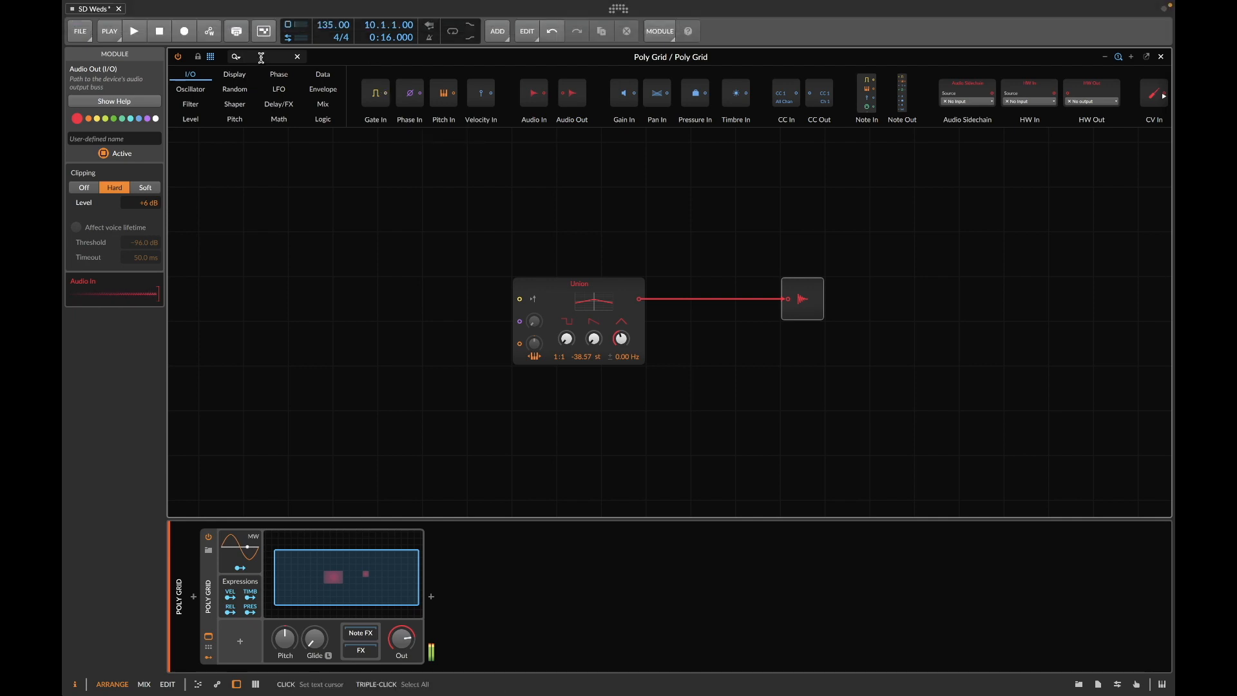
# Step: Add a Wavefolder between Union and the audio output, and set its drive to about +8.6 dB
pyautogui.write('wav')
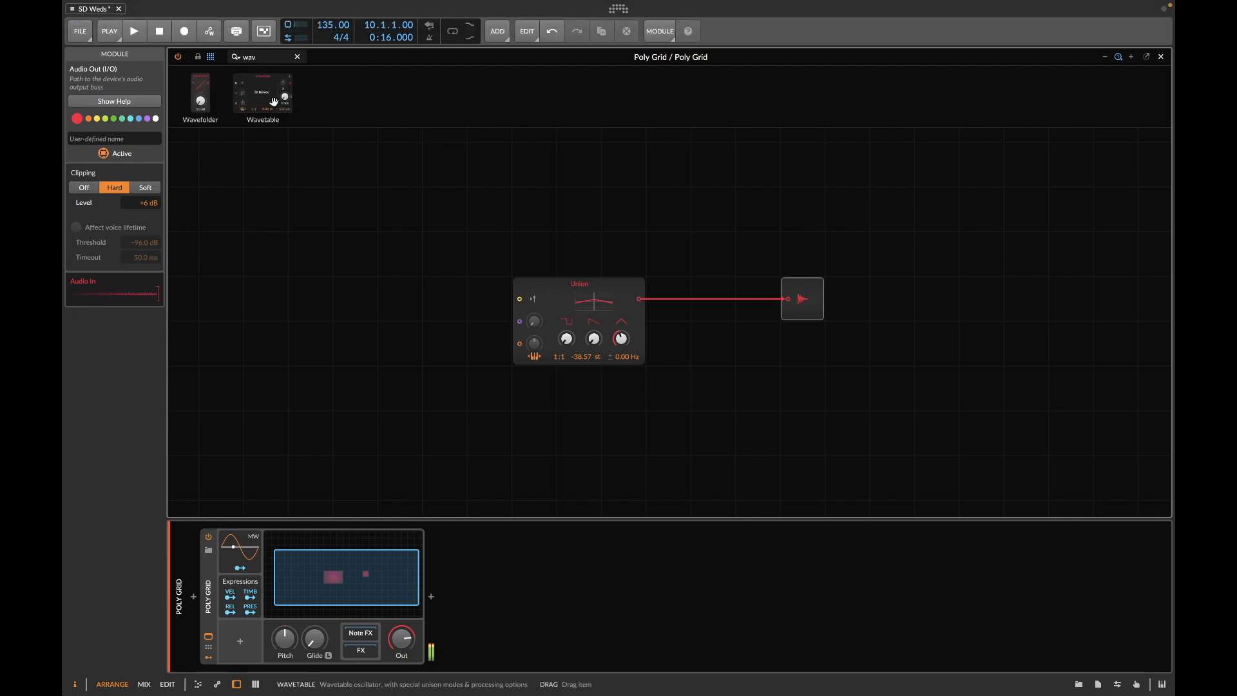
pyautogui.moveTo(201, 93); pyautogui.dragTo(723, 227)
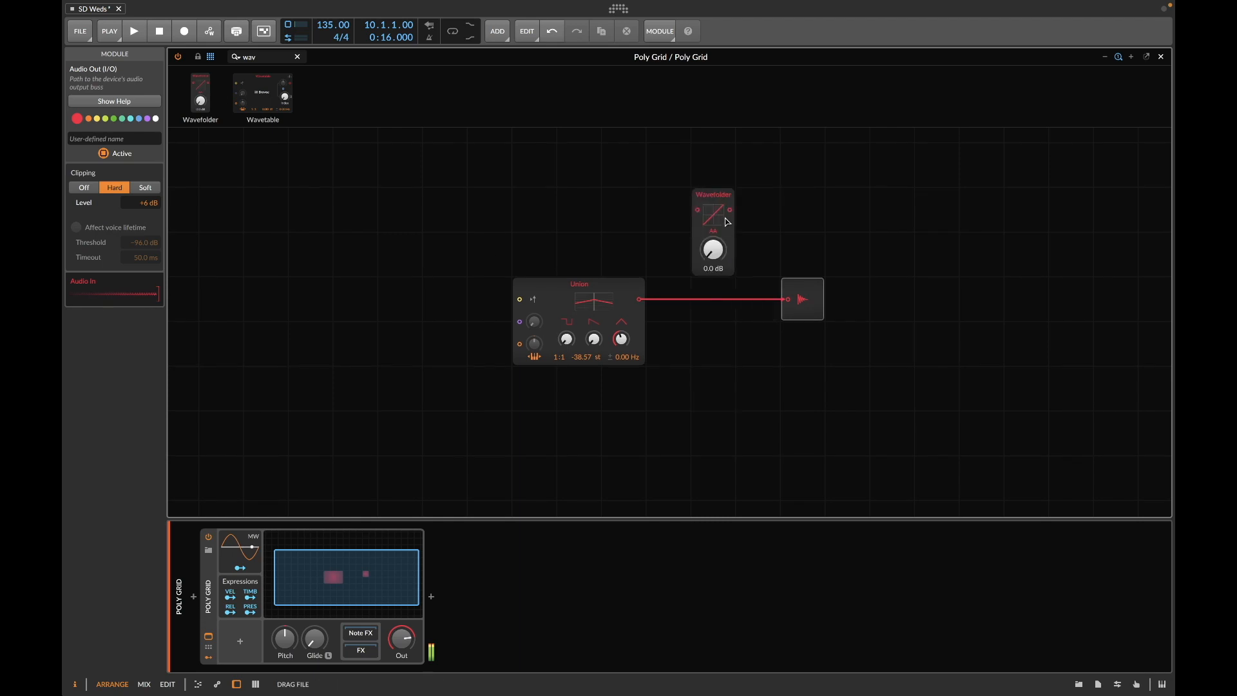
pyautogui.moveTo(639, 299); pyautogui.dragTo(787, 300)
pyautogui.moveTo(714, 251); pyautogui.dragTo(714, 220)
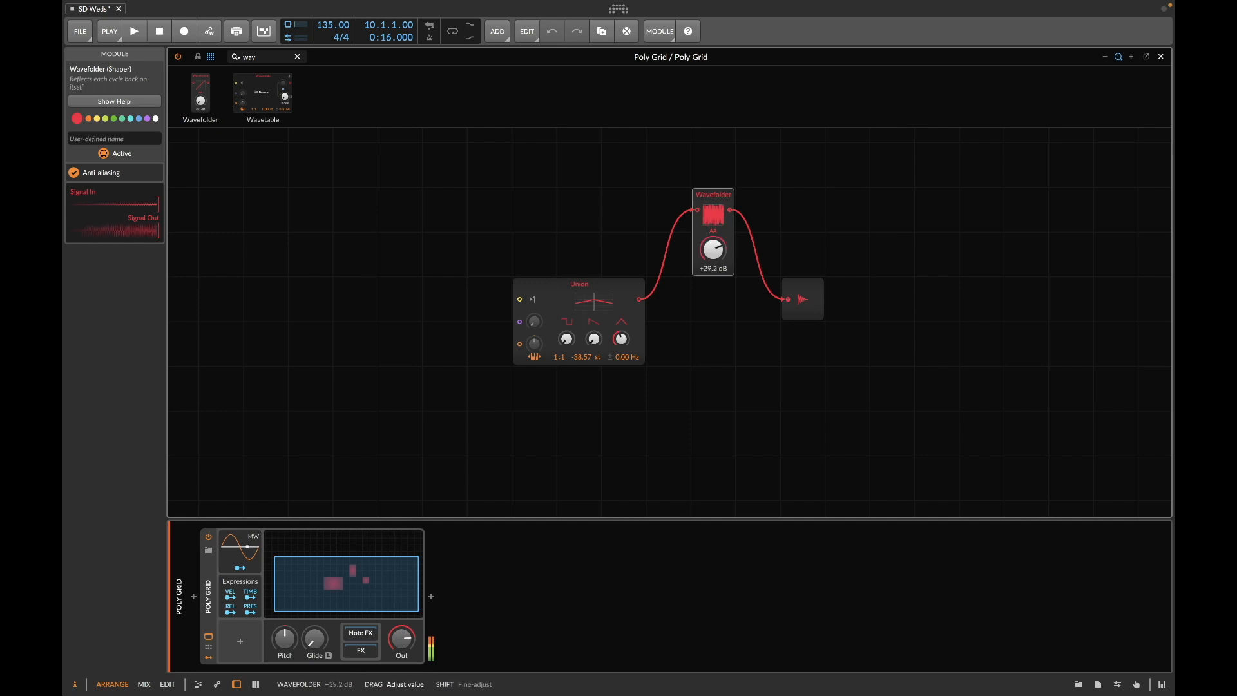
pyautogui.moveTo(713, 220); pyautogui.dragTo(722, 273)
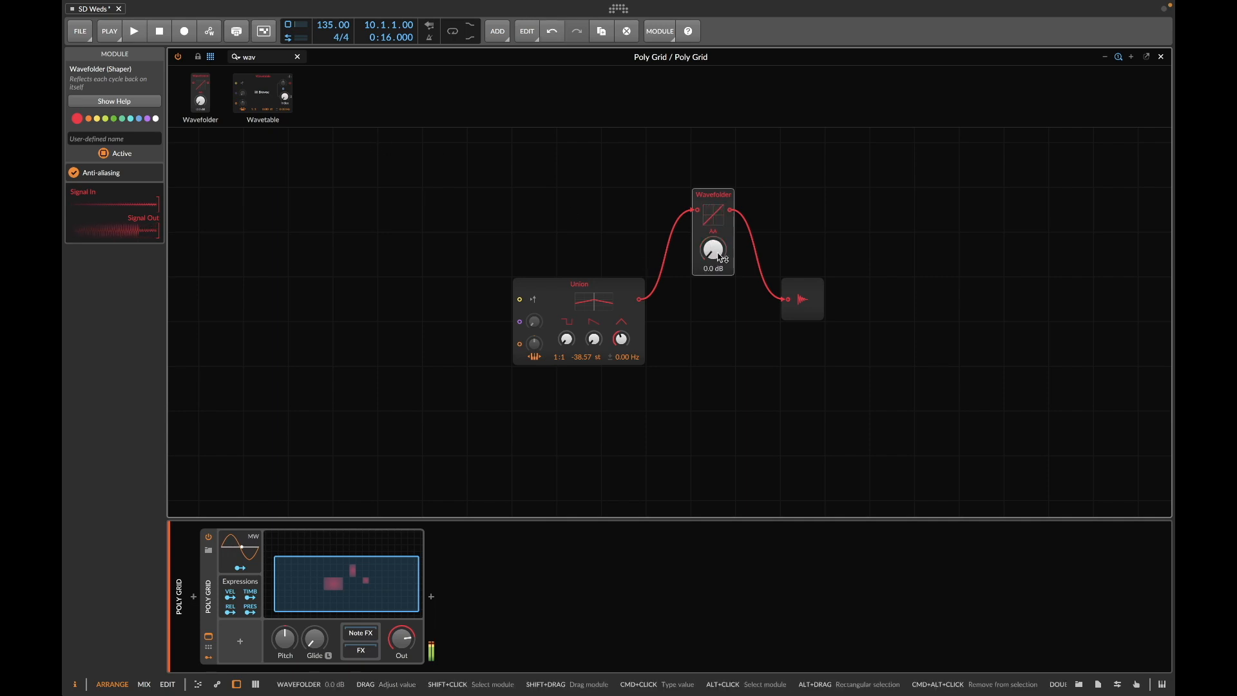
# Step: Add a Gates sequencer and a Steps sequencer to the patch beside the Union oscillator
pyautogui.click(297, 57)
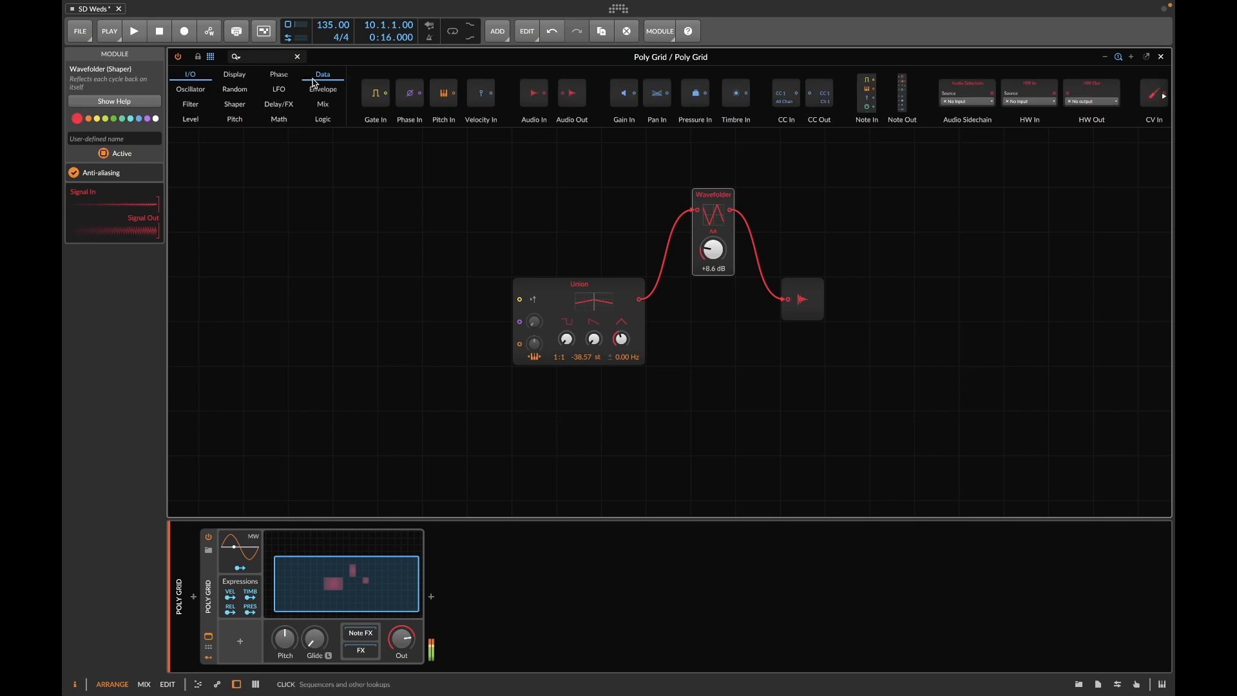
pyautogui.click(313, 80)
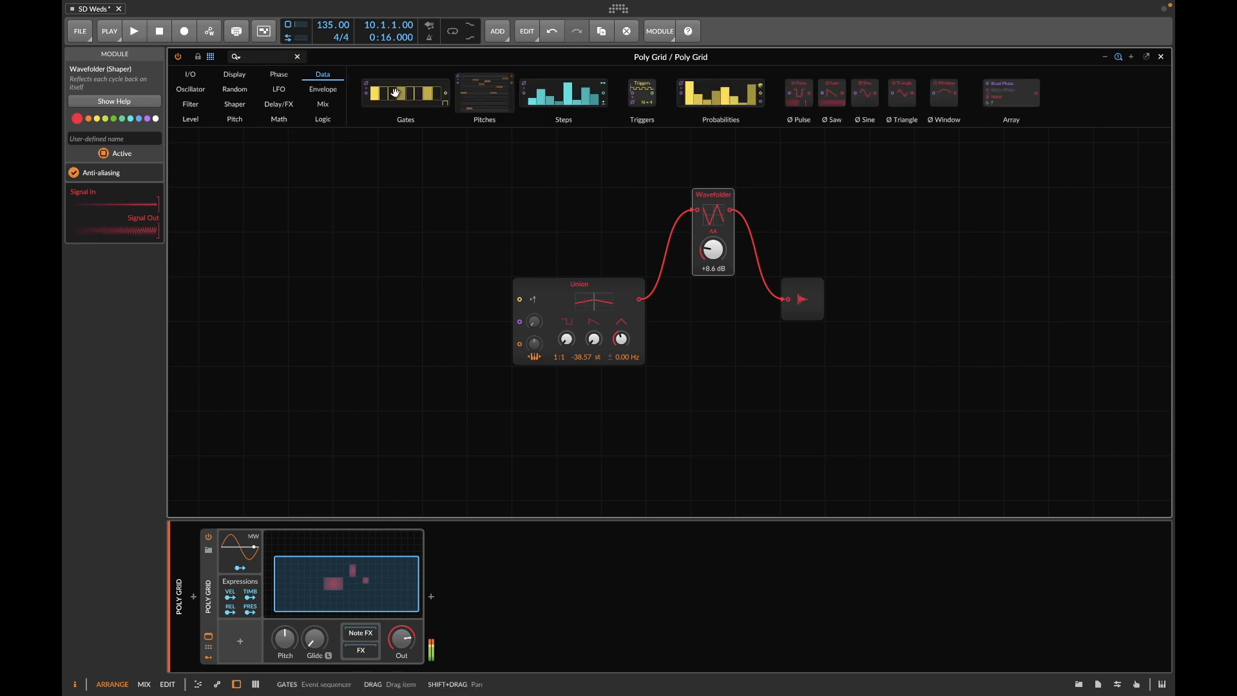
pyautogui.moveTo(395, 93); pyautogui.dragTo(397, 209)
pyautogui.moveTo(580, 100); pyautogui.dragTo(421, 325)
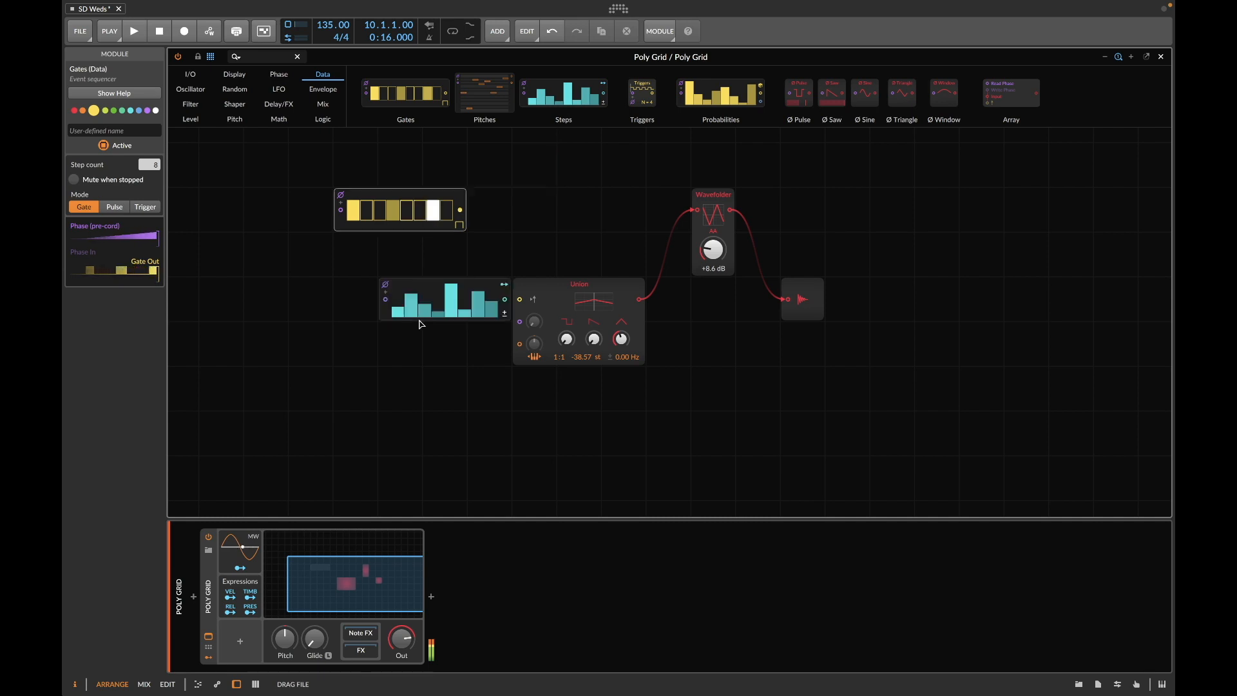
# Step: Set the step count of both the Gates and Steps modules to 16, moving Steps further away from Union
pyautogui.click(405, 193)
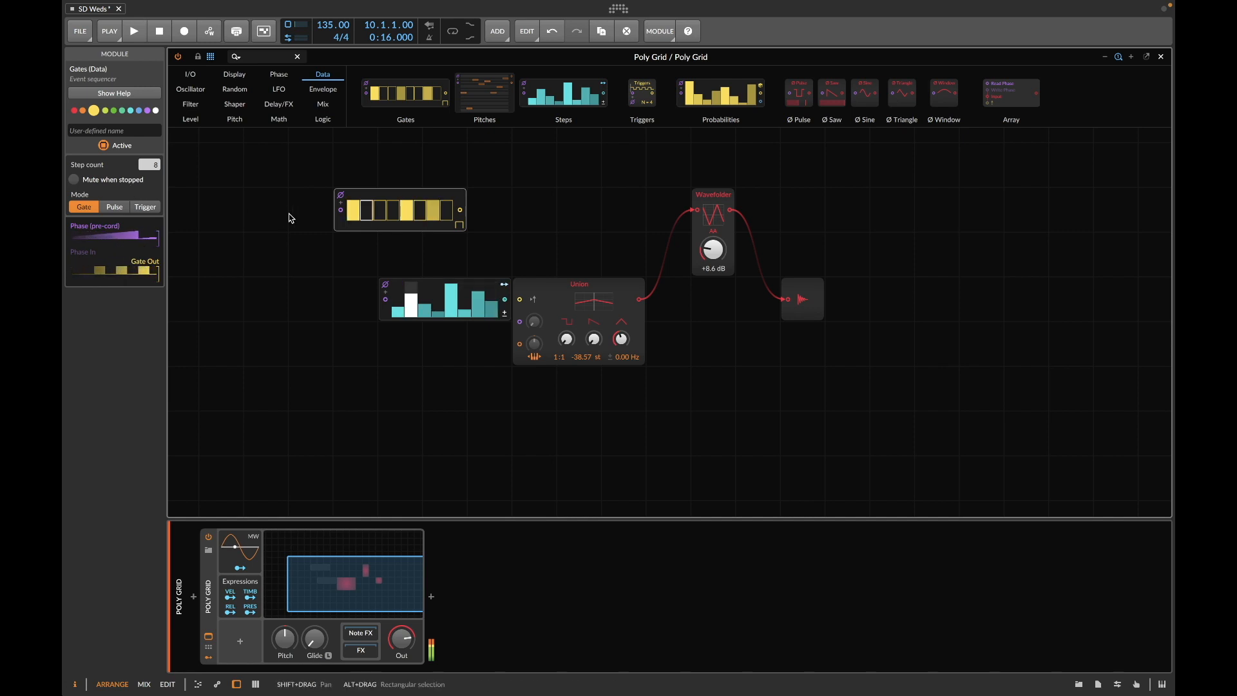
pyautogui.moveTo(150, 165); pyautogui.dragTo(149, 157)
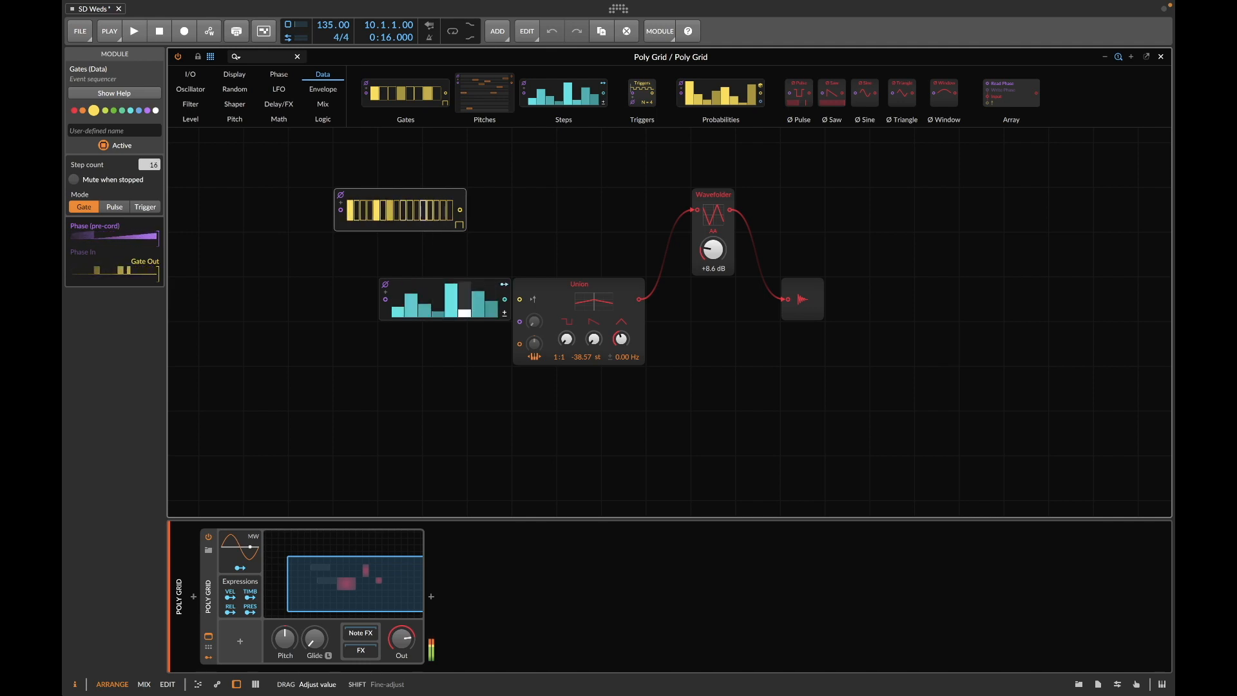
pyautogui.moveTo(413, 313); pyautogui.dragTo(323, 313)
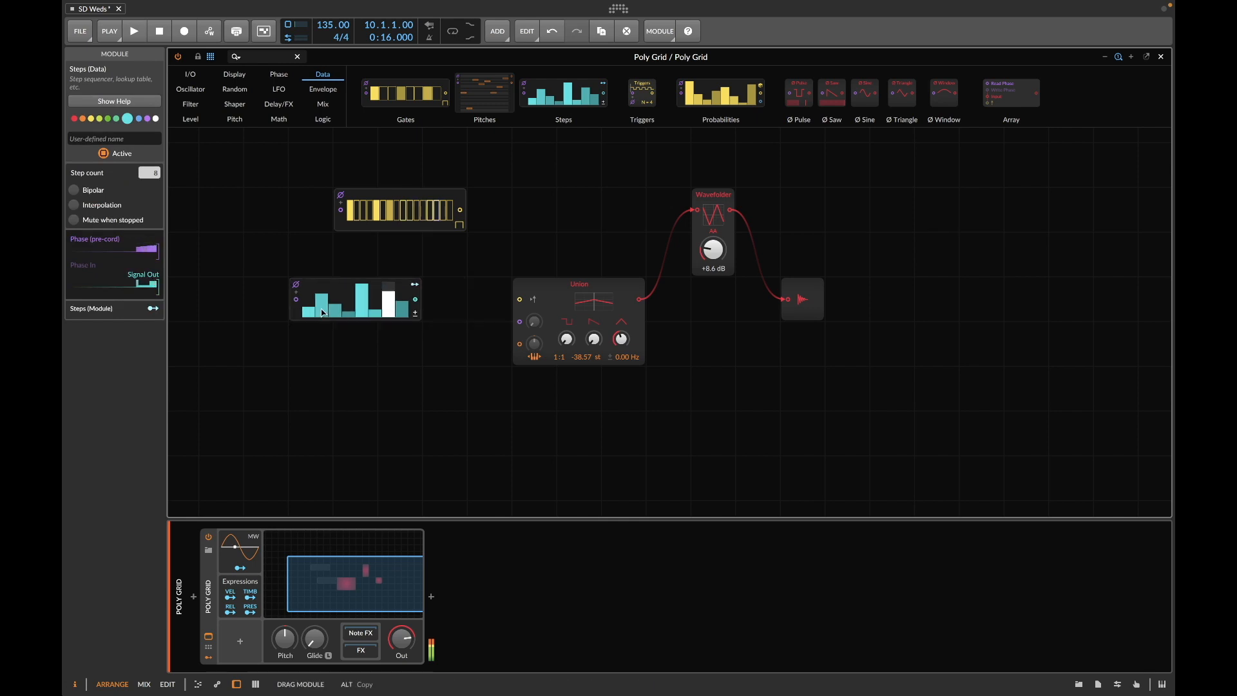
pyautogui.moveTo(150, 173); pyautogui.dragTo(149, 168)
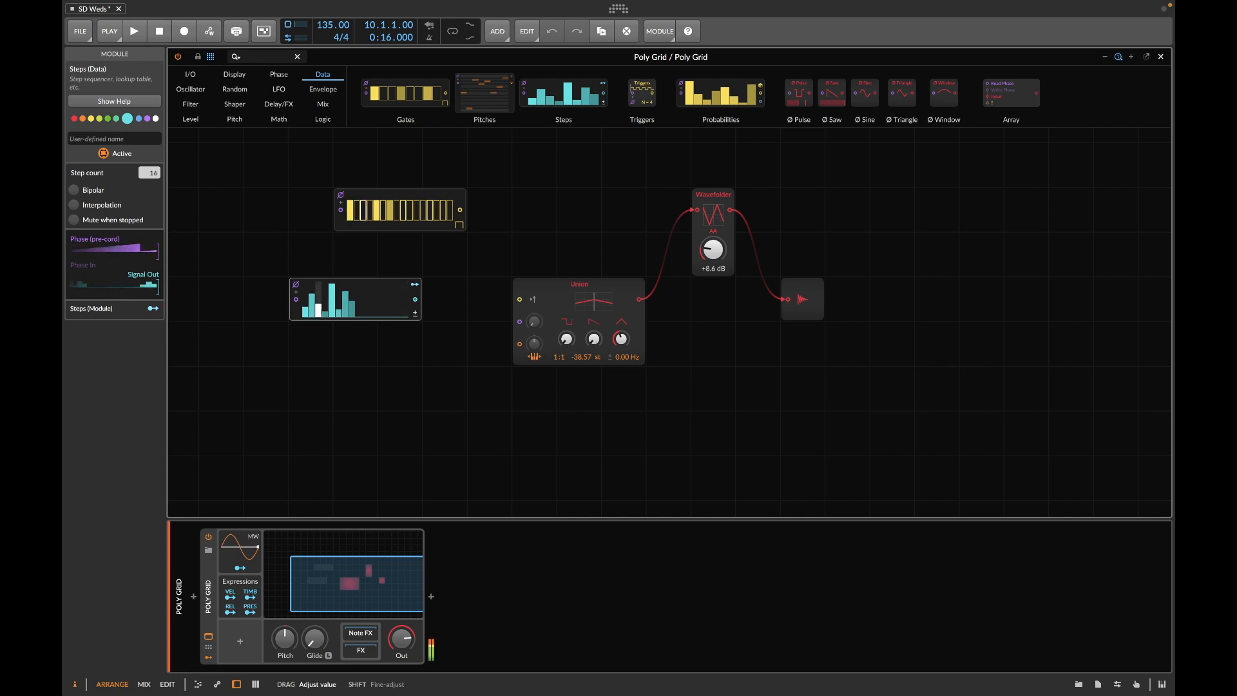
# Step: Draw a varied pattern of low and high values across all 16 steps of the Steps module
pyautogui.moveTo(303, 311); pyautogui.dragTo(394, 307)
pyautogui.click(352, 306)
pyautogui.click(372, 315)
pyautogui.click(312, 296)
pyautogui.click(332, 311)
pyautogui.click(337, 288)
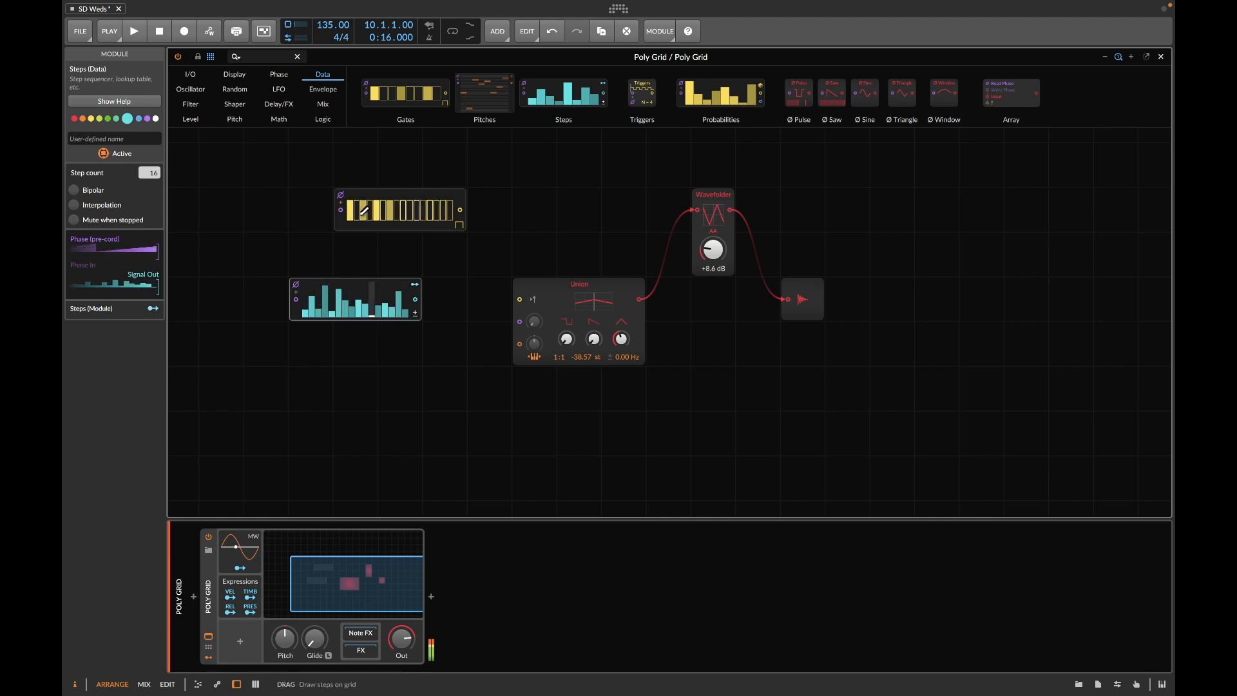
# Step: Activate additional gates in the later part of the Gates module's 16-step pattern
pyautogui.click(424, 211)
pyautogui.click(443, 211)
pyautogui.click(410, 211)
pyautogui.click(390, 210)
pyautogui.click(439, 211)
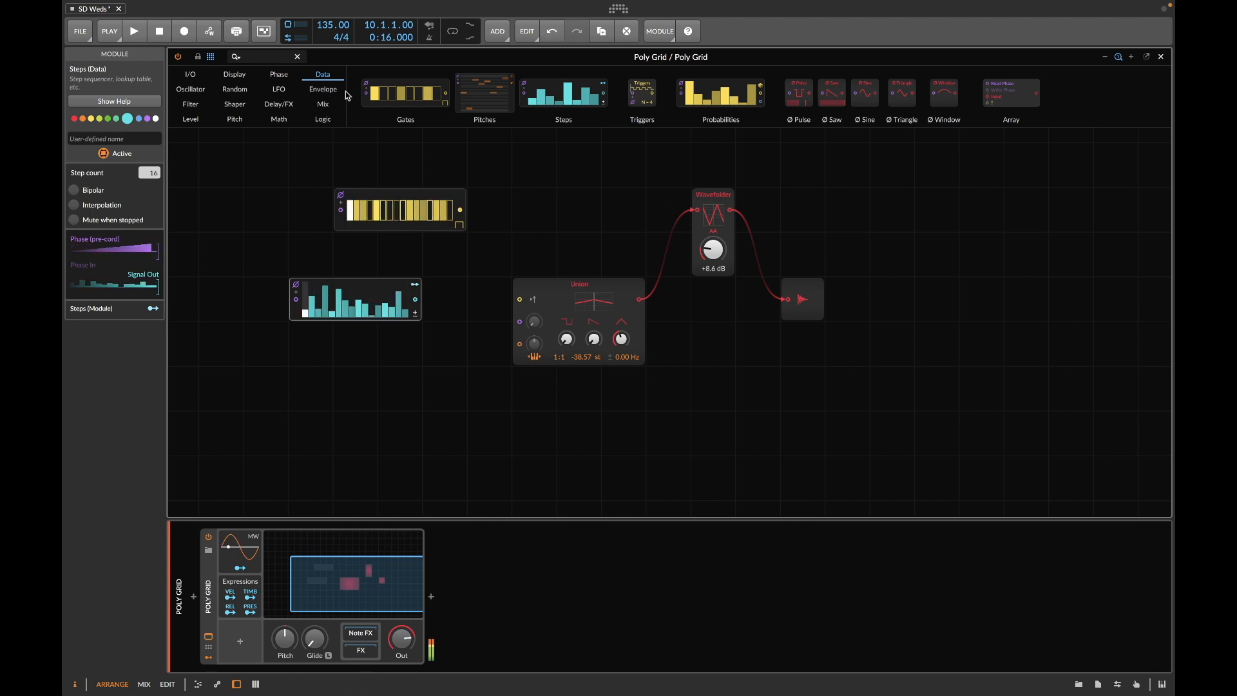
# Step: Lower the Poly Grid's output level and insert an AD envelope between Union's output and the Wavefolder's input
pyautogui.moveTo(669, 5)
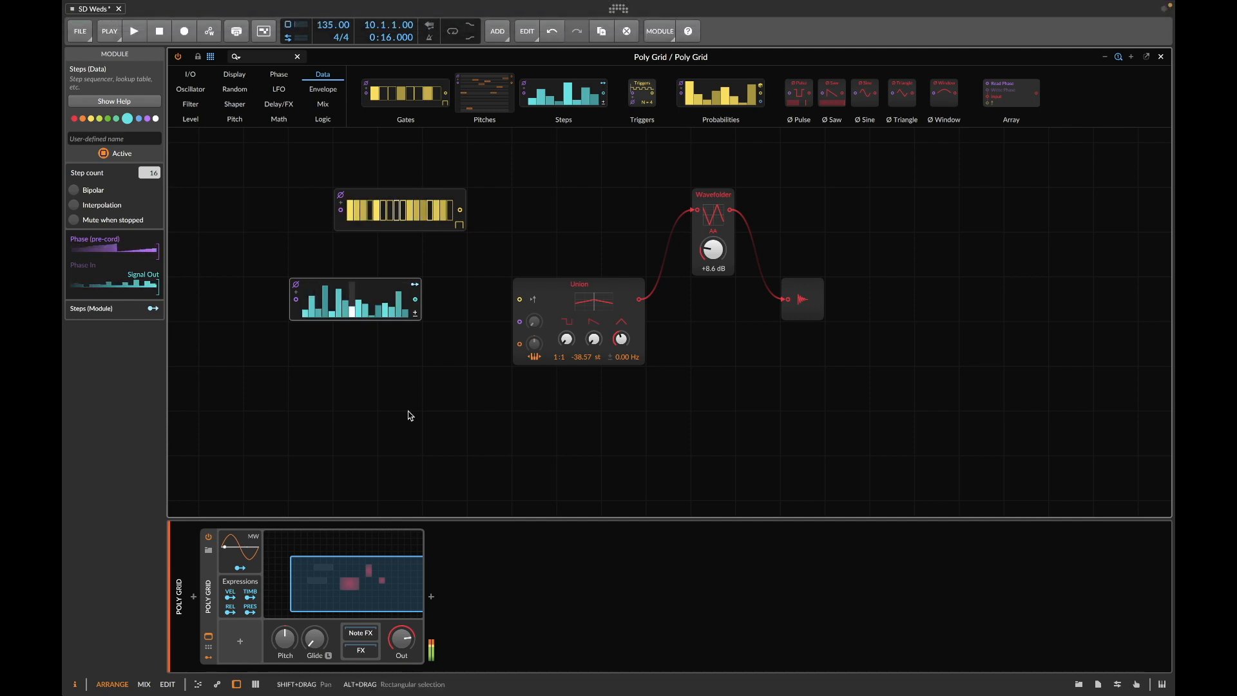
pyautogui.click(263, 56)
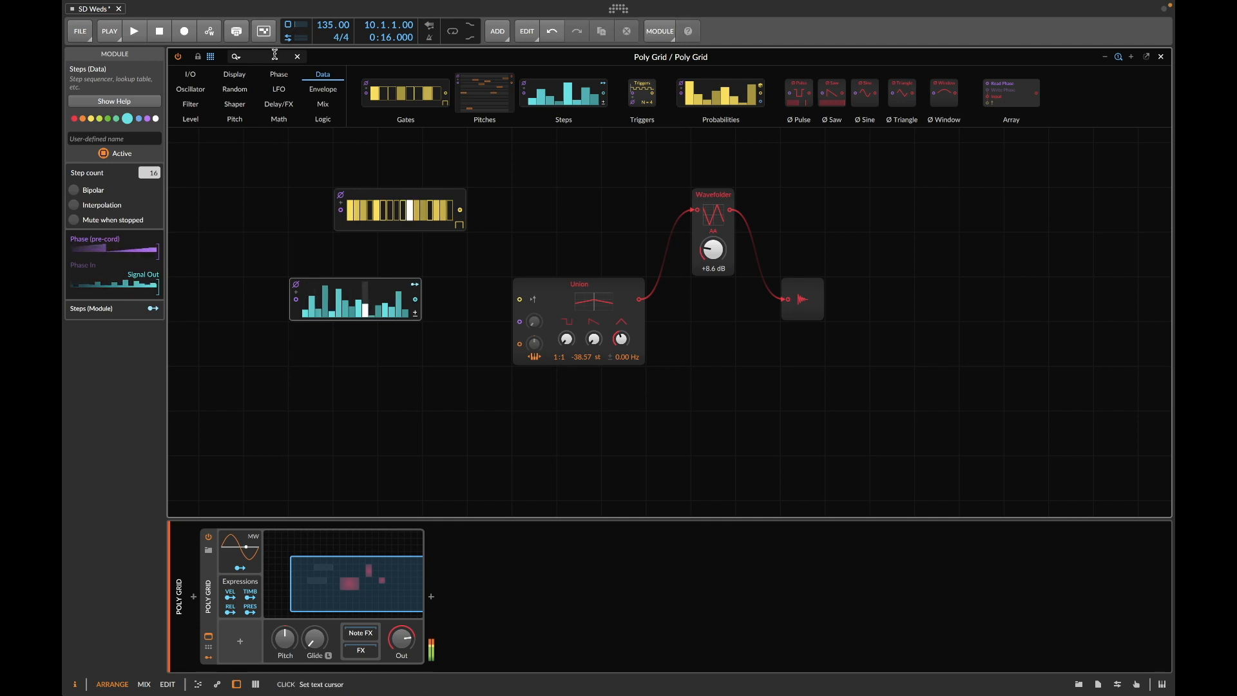
pyautogui.click(442, 163)
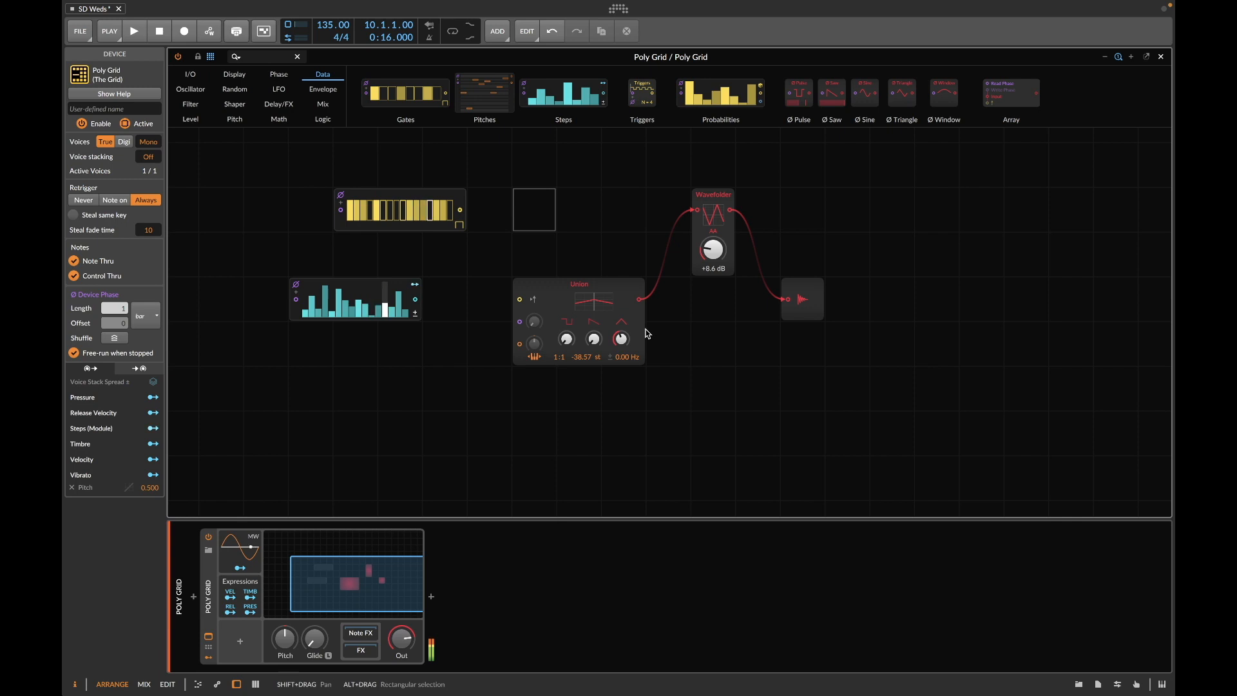
pyautogui.click(323, 89)
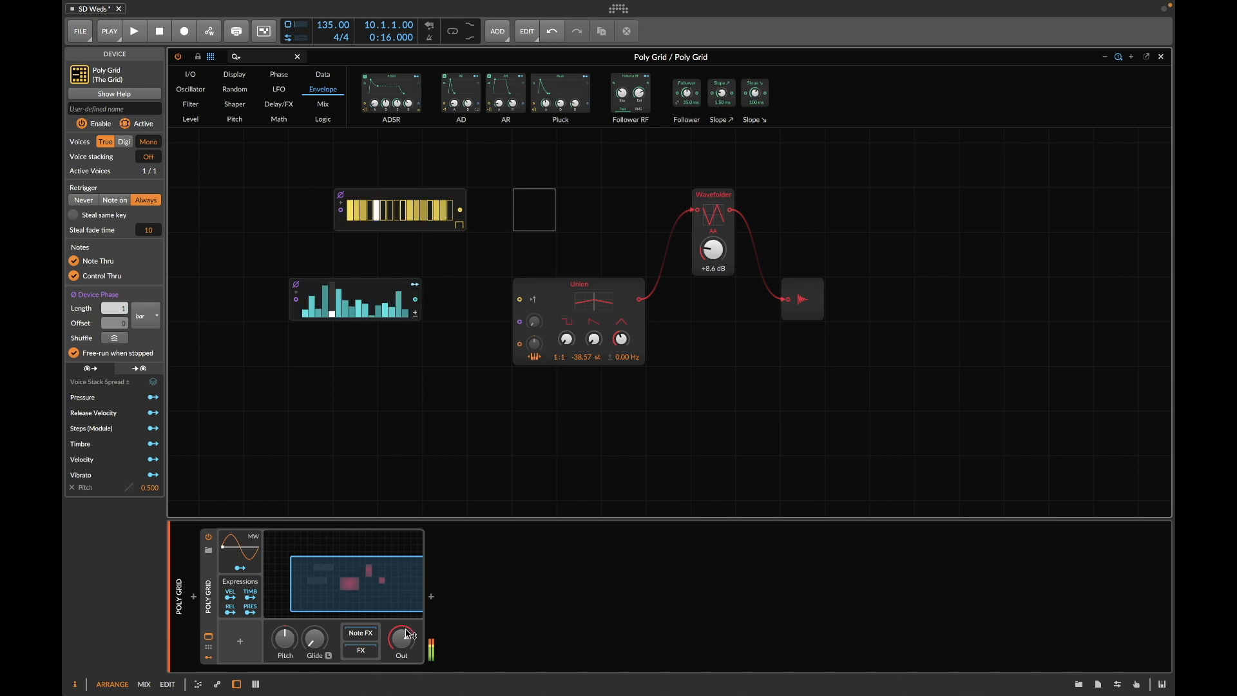
pyautogui.moveTo(407, 635); pyautogui.dragTo(408, 647)
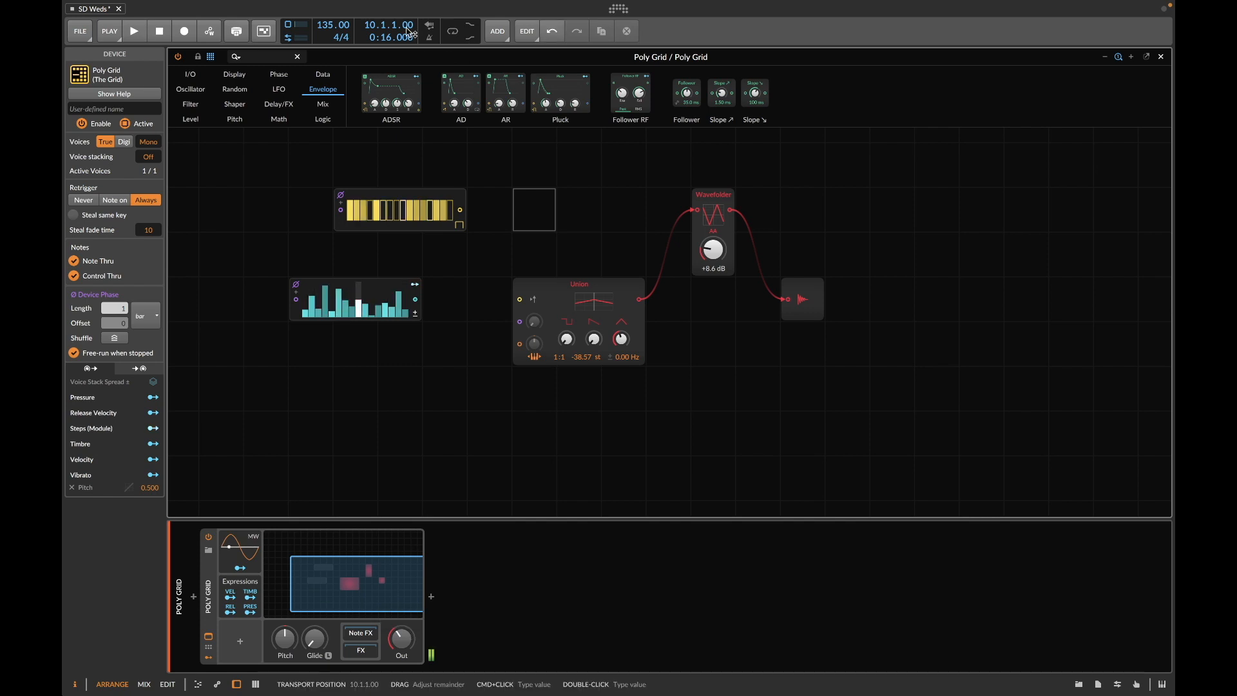
pyautogui.moveTo(453, 88); pyautogui.dragTo(657, 395)
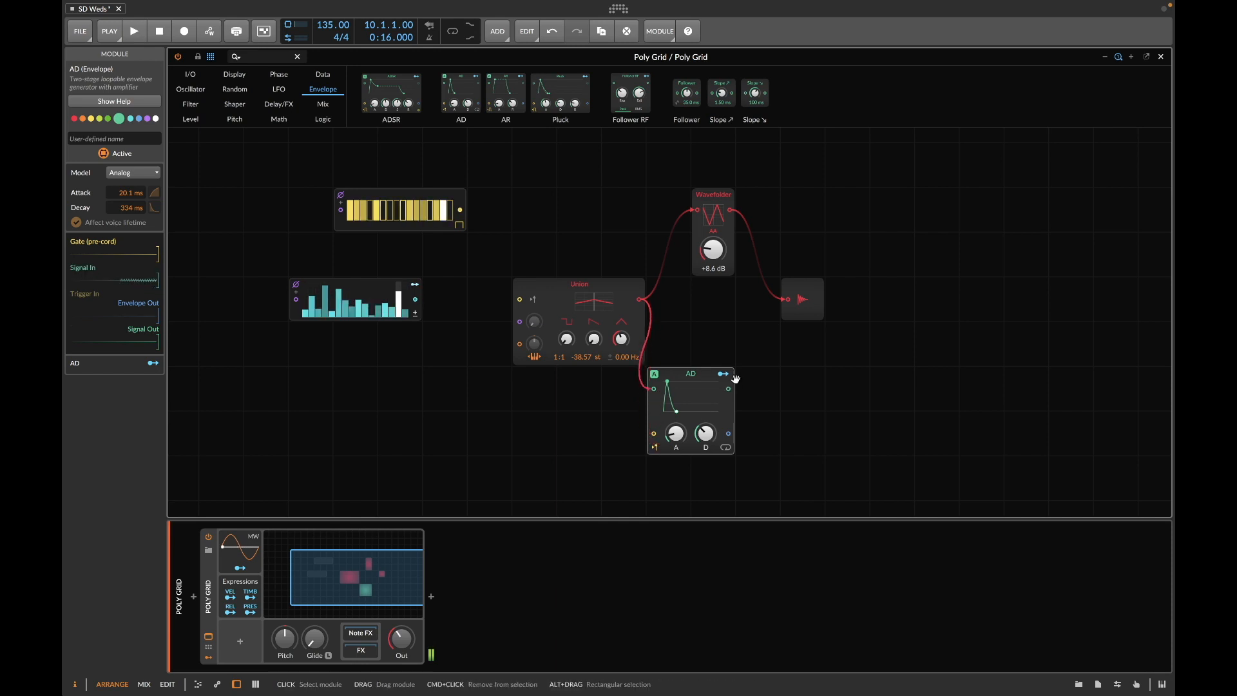
pyautogui.moveTo(729, 389); pyautogui.dragTo(694, 210)
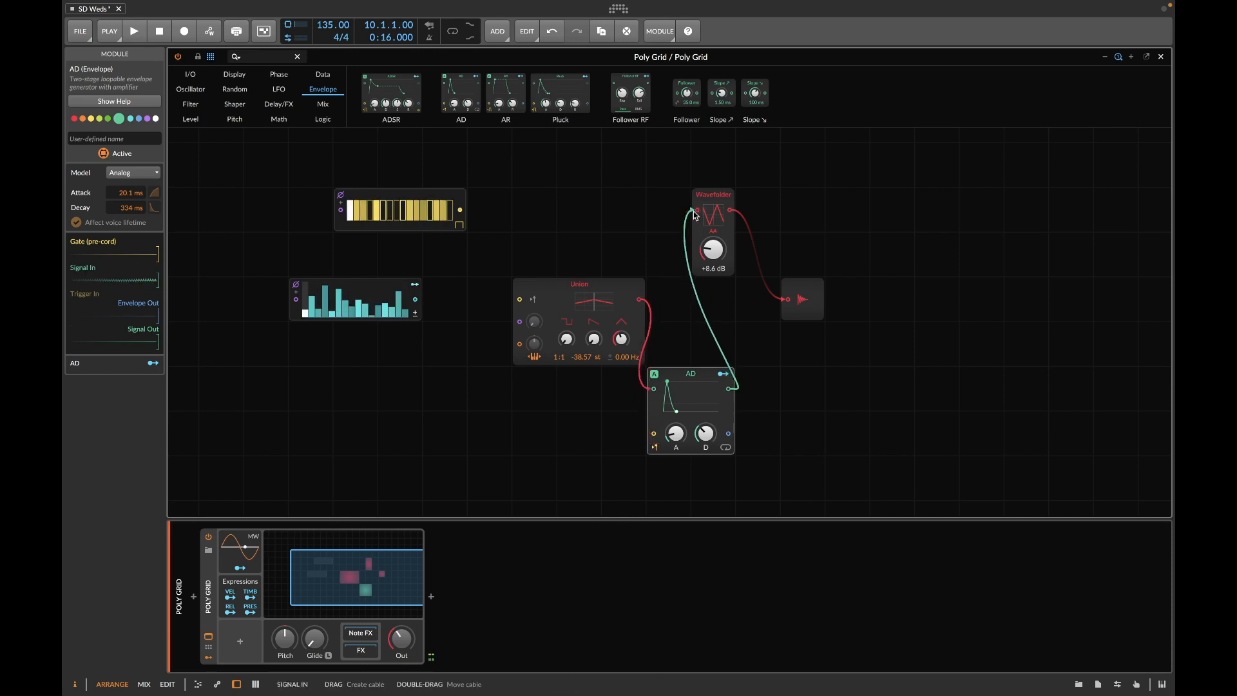
# Step: Trigger the AD envelope from the Gates output, set attack to about 10.6 ms and decay to 1.20 s, and raise the device output
pyautogui.moveTo(460, 211); pyautogui.dragTo(654, 440)
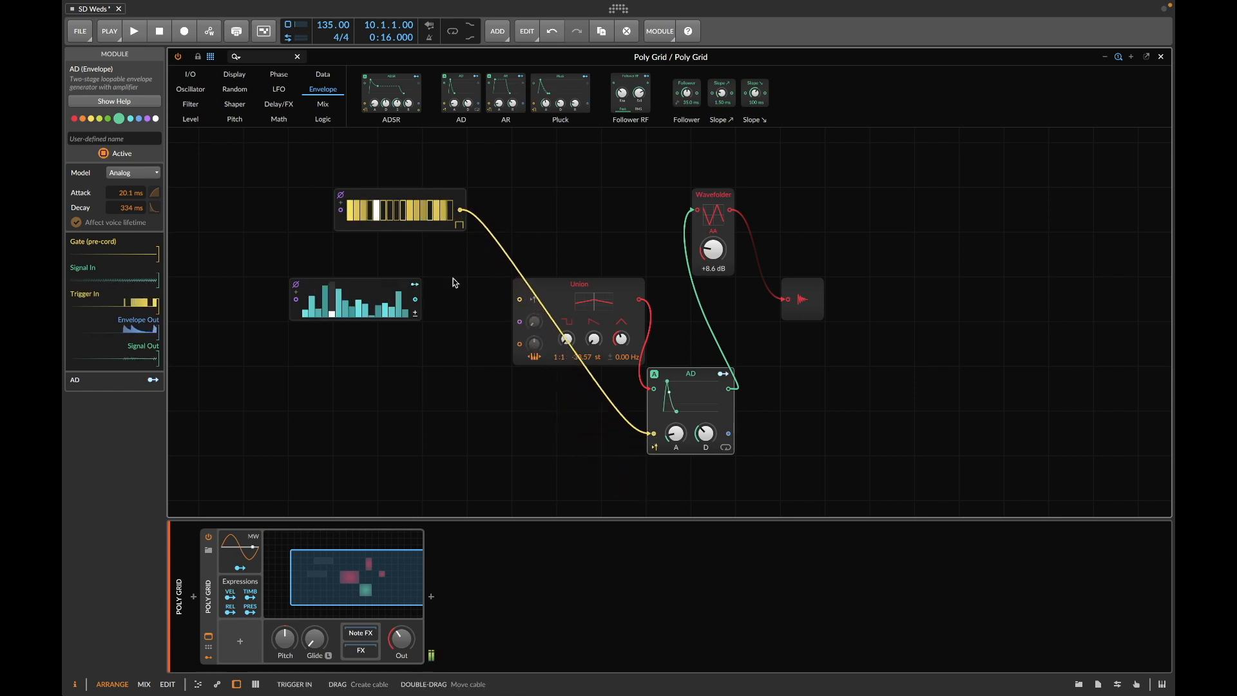
pyautogui.moveTo(674, 433)
pyautogui.mouseDown()
pyautogui.moveTo(674, 465)
pyautogui.moveTo(699, 425)
pyautogui.moveTo(675, 436)
pyautogui.mouseUp()
pyautogui.moveTo(401, 638); pyautogui.dragTo(401, 638)
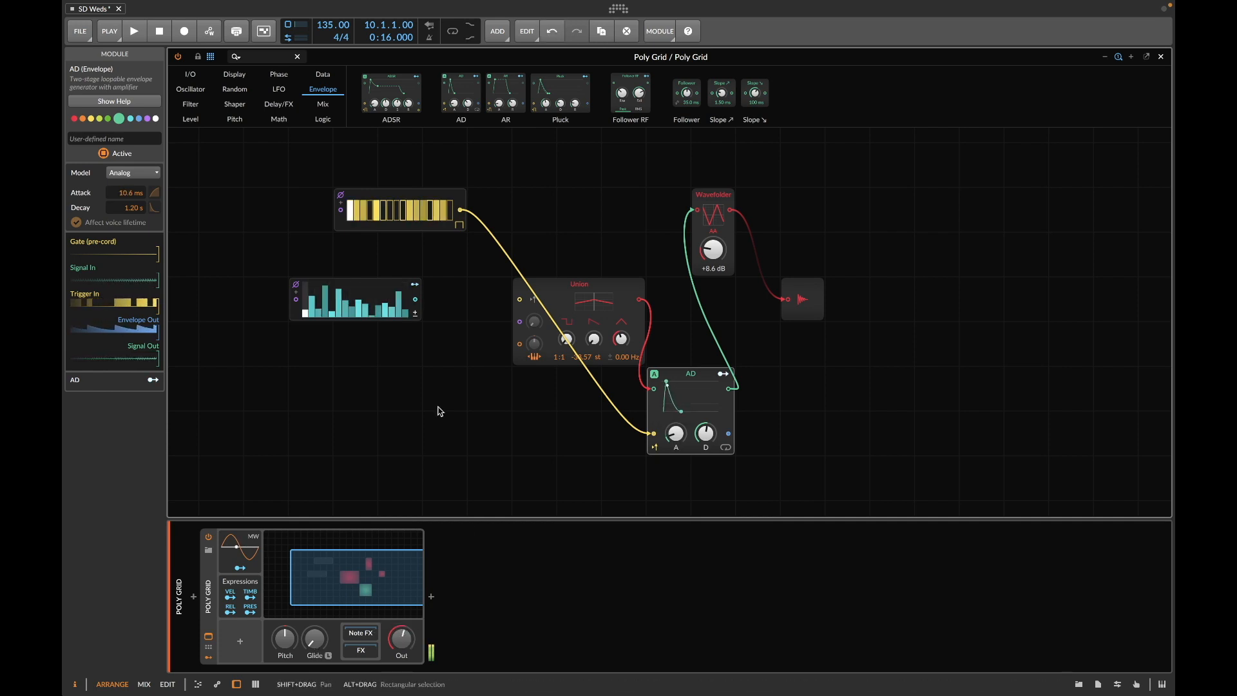
# Step: Modulate Union's pitch from the Steps output by about 26 st, and shorten the AD envelope's decay to about 691 ms
pyautogui.moveTo(415, 300); pyautogui.dragTo(534, 323)
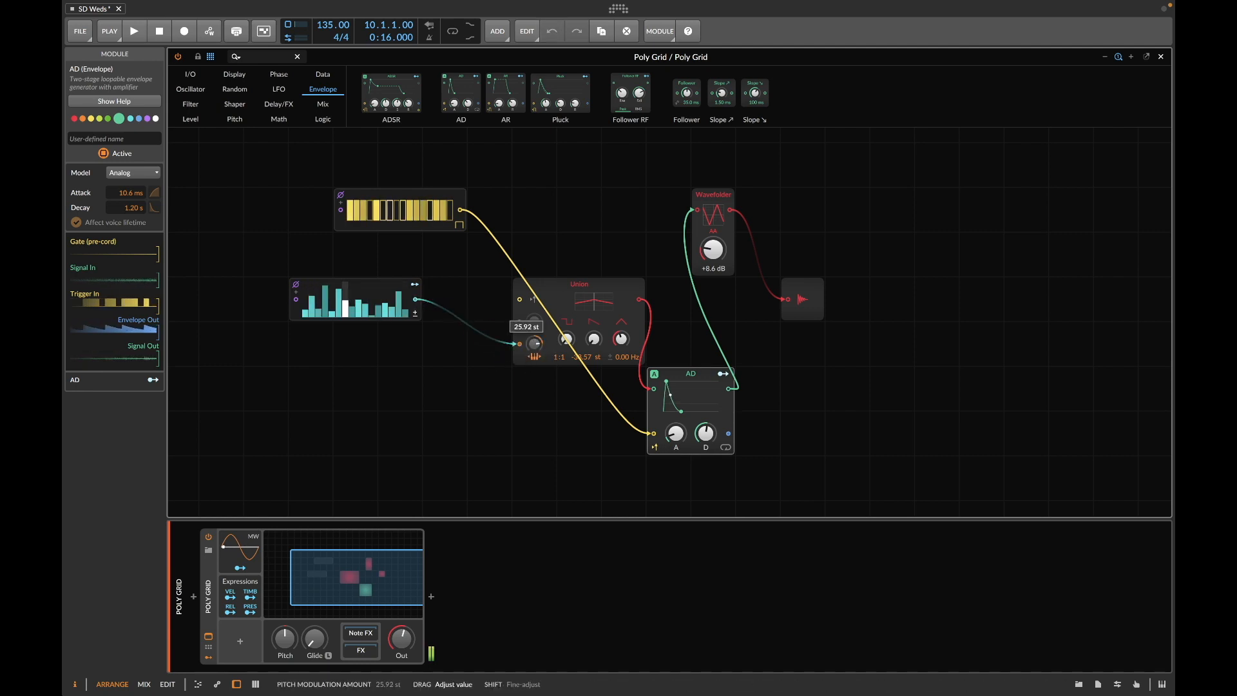
pyautogui.moveTo(534, 335); pyautogui.dragTo(535, 335)
pyautogui.moveTo(705, 434); pyautogui.dragTo(706, 444)
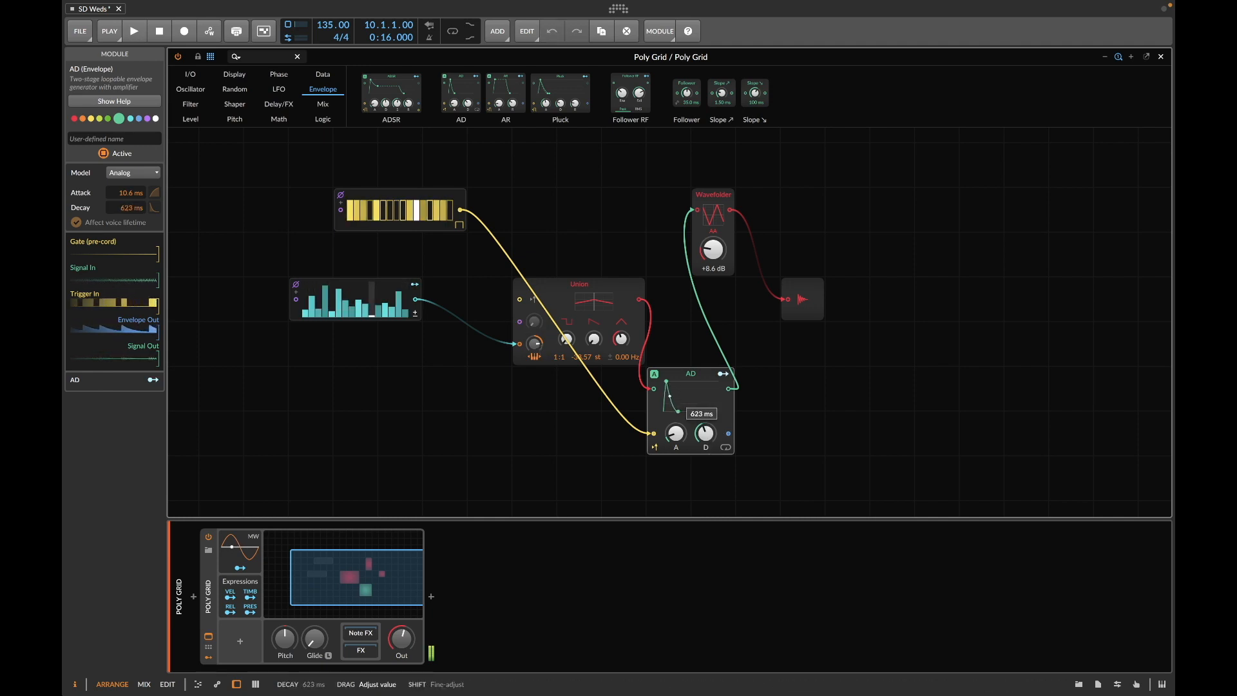
pyautogui.moveTo(706, 434); pyautogui.dragTo(705, 434)
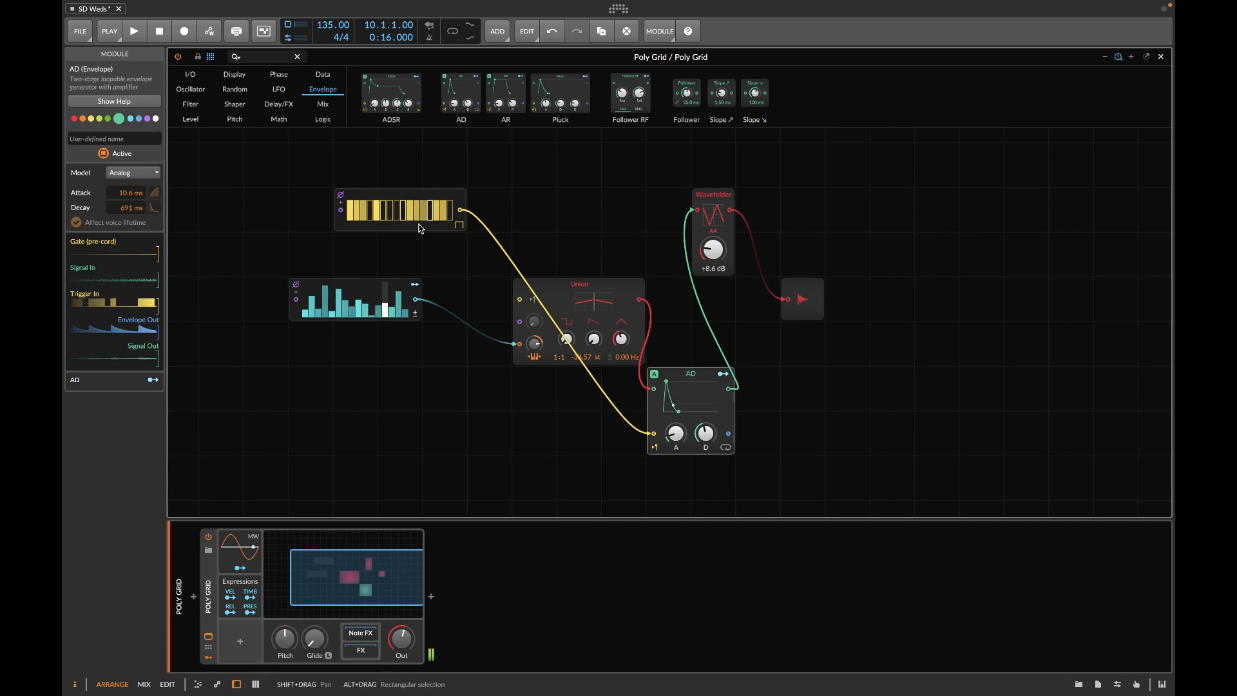
# Step: Search the module palette for "tra" and add a Transport Playing module below the Steps sequencer
pyautogui.click(416, 197)
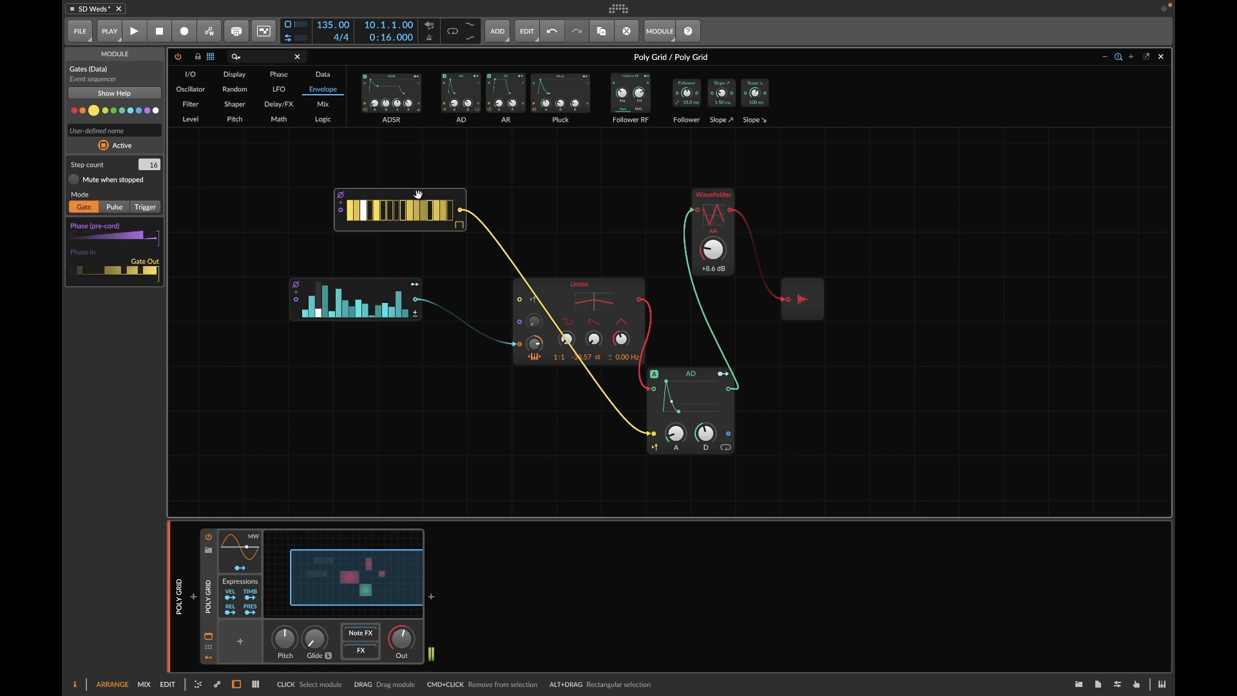
pyautogui.click(273, 54)
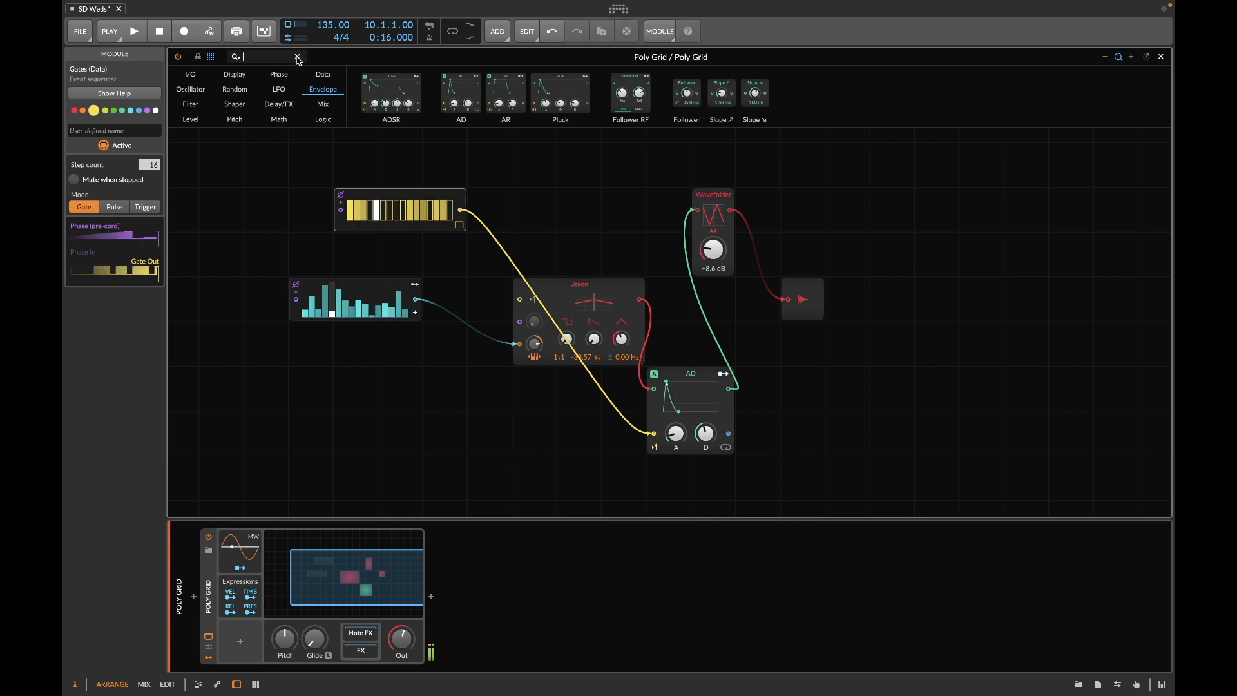
pyautogui.write('tra')
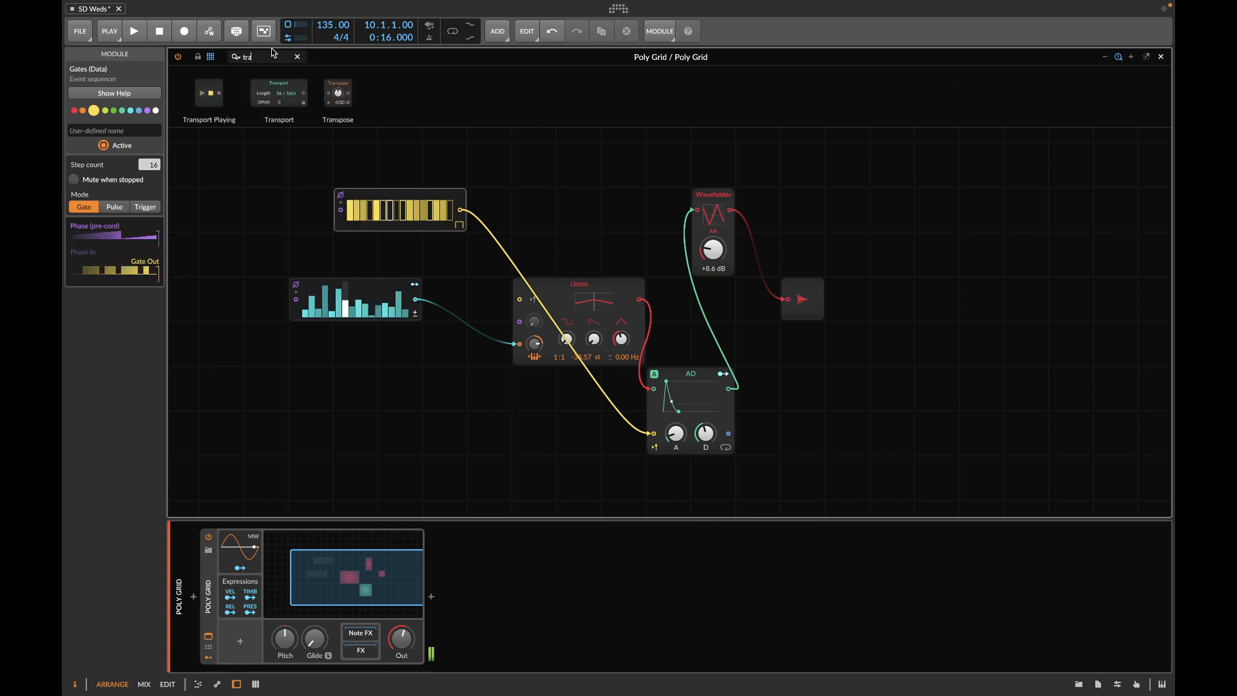
pyautogui.moveTo(199, 98); pyautogui.dragTo(376, 424)
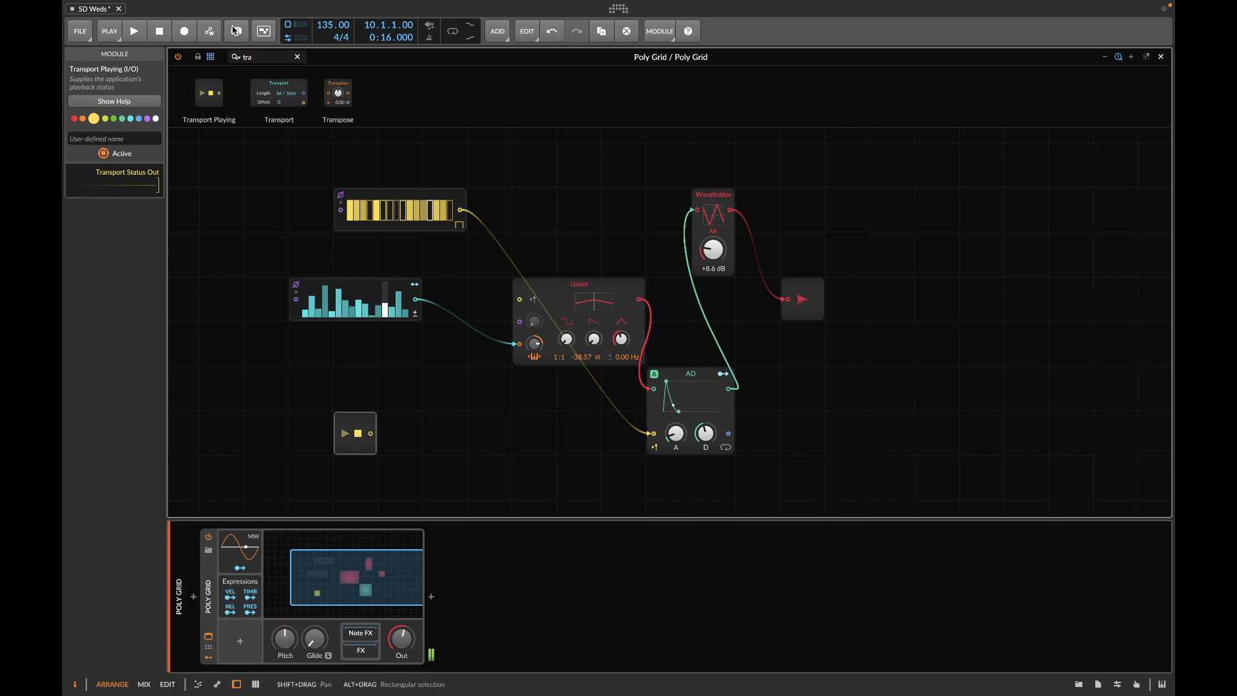
# Step: Find the AND logic module and place it between Transport Playing and the AD envelope
pyautogui.click(272, 57)
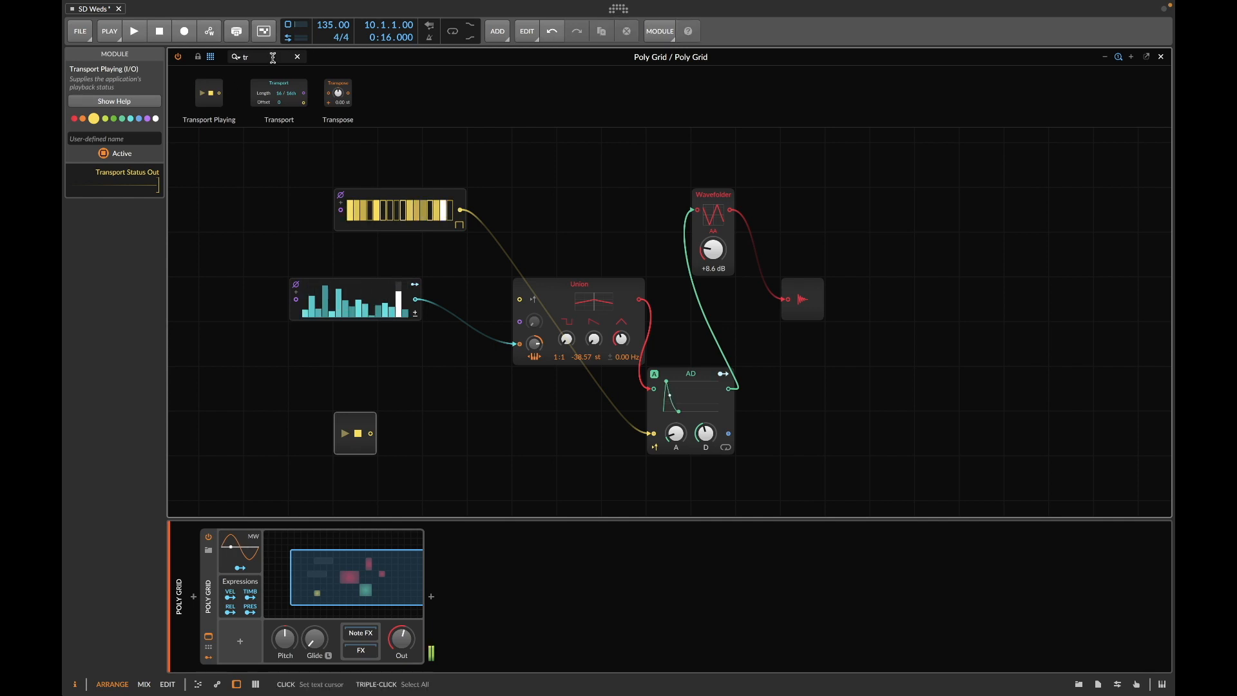
pyautogui.press('BackSpace')
pyautogui.press('BackSpace')
pyautogui.write('and')
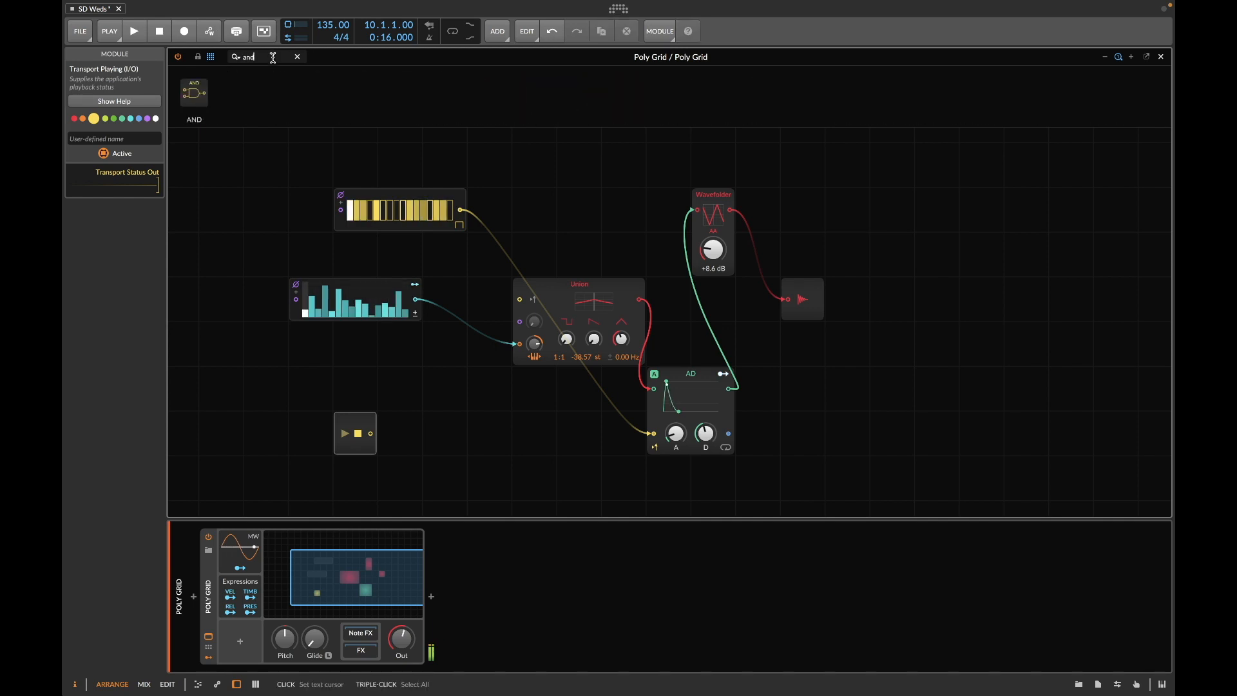
pyautogui.moveTo(194, 93); pyautogui.dragTo(473, 419)
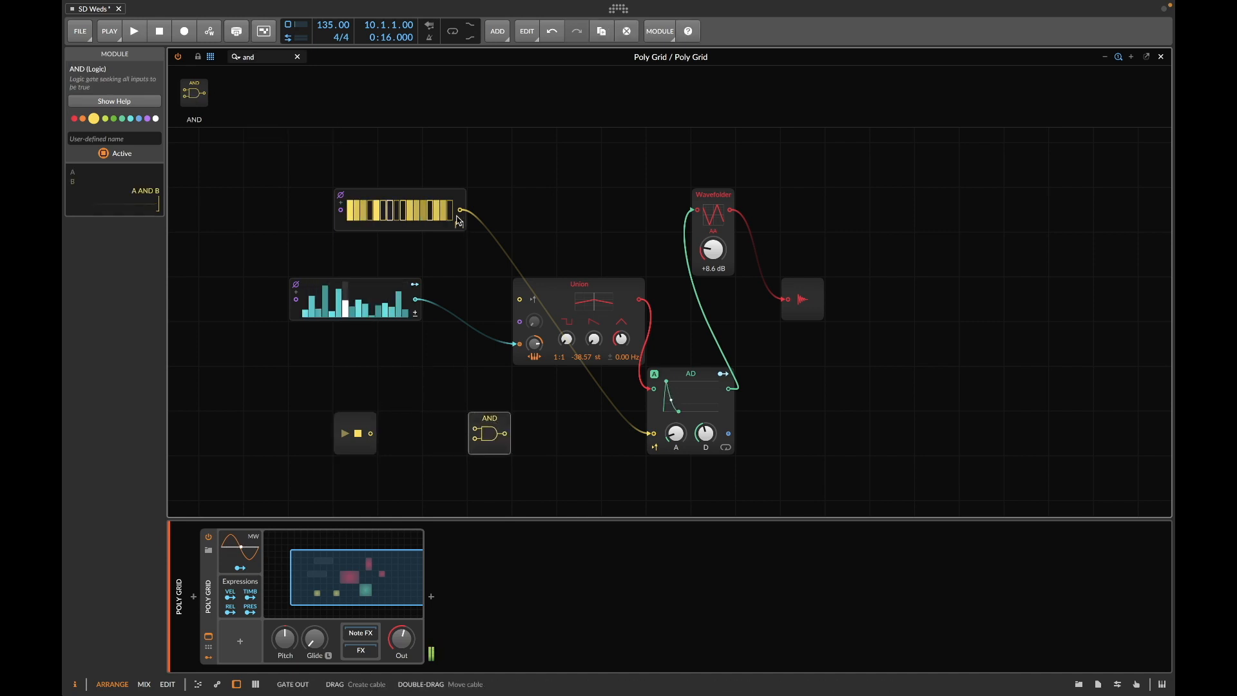
# Step: Connect Transport Playing's output to the phase inputs of Steps and Gates, and test it by starting and stopping playback
pyautogui.moveTo(371, 437); pyautogui.dragTo(298, 309)
pyautogui.moveTo(372, 434); pyautogui.dragTo(341, 220)
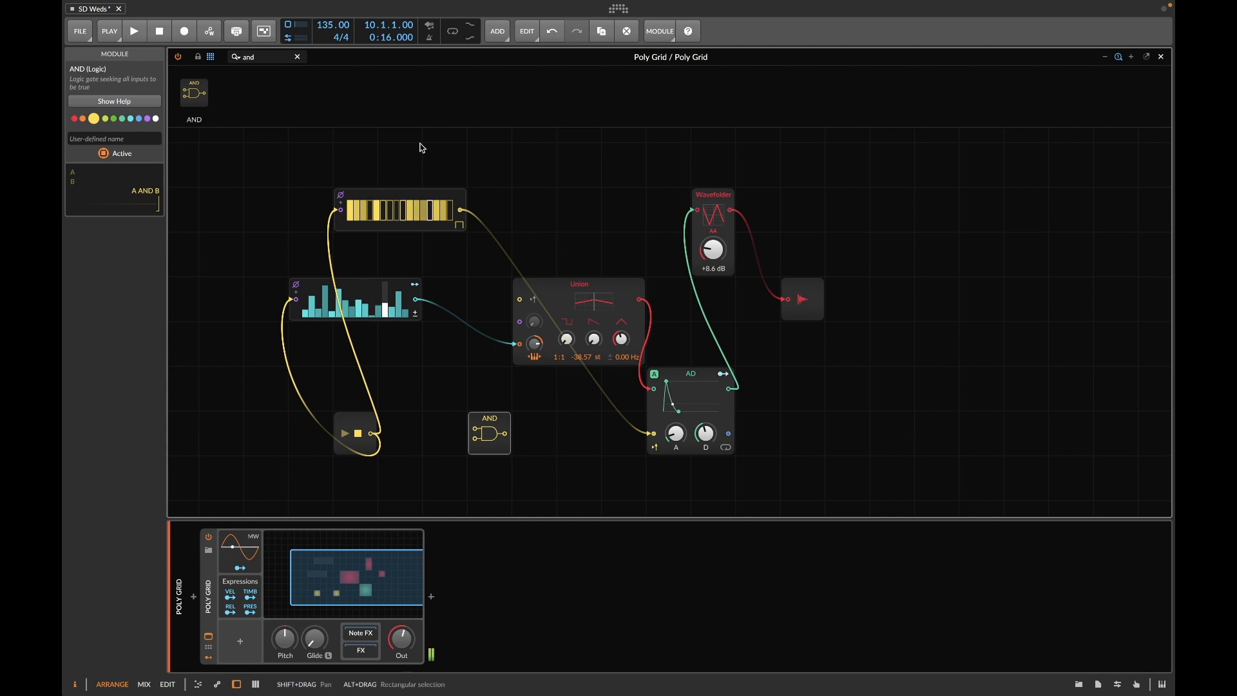
pyautogui.click(135, 32)
pyautogui.click(161, 33)
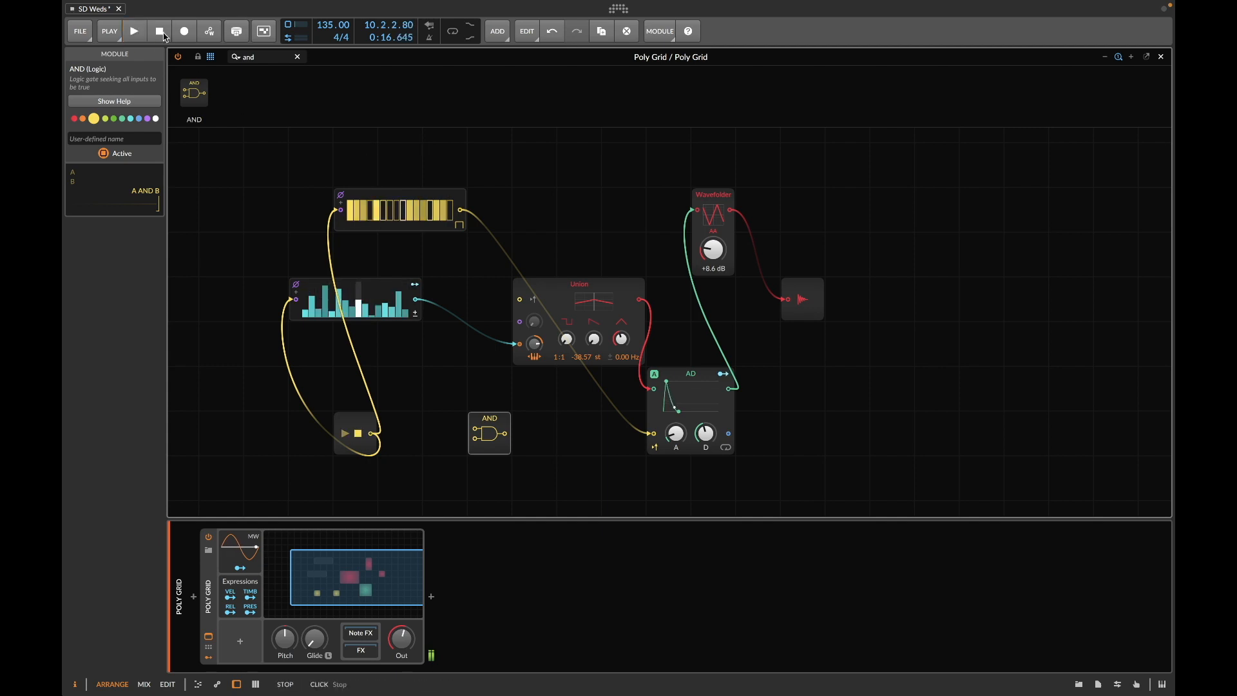
pyautogui.click(136, 32)
pyautogui.click(160, 34)
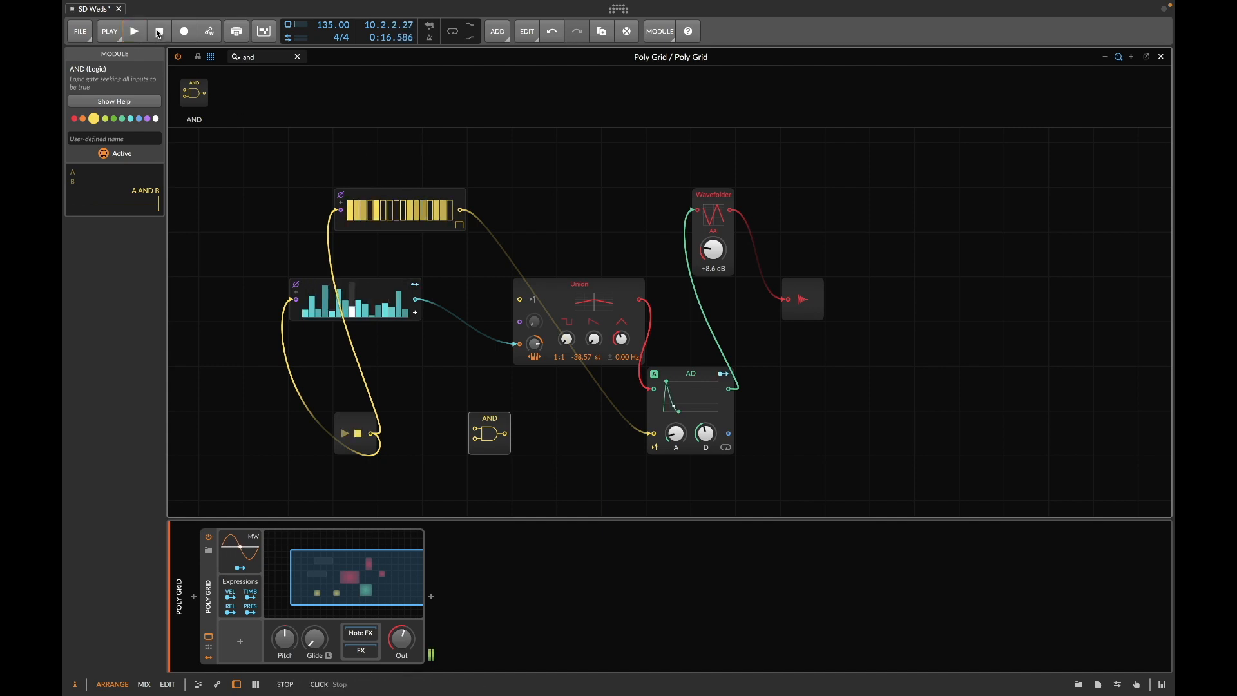
# Step: Feed Transport Playing and the Gates output into the AND module and route its result to the AD envelope's trigger input
pyautogui.moveTo(374, 437); pyautogui.dragTo(468, 429)
pyautogui.moveTo(469, 429); pyautogui.dragTo(473, 428)
pyautogui.moveTo(462, 211); pyautogui.dragTo(657, 438)
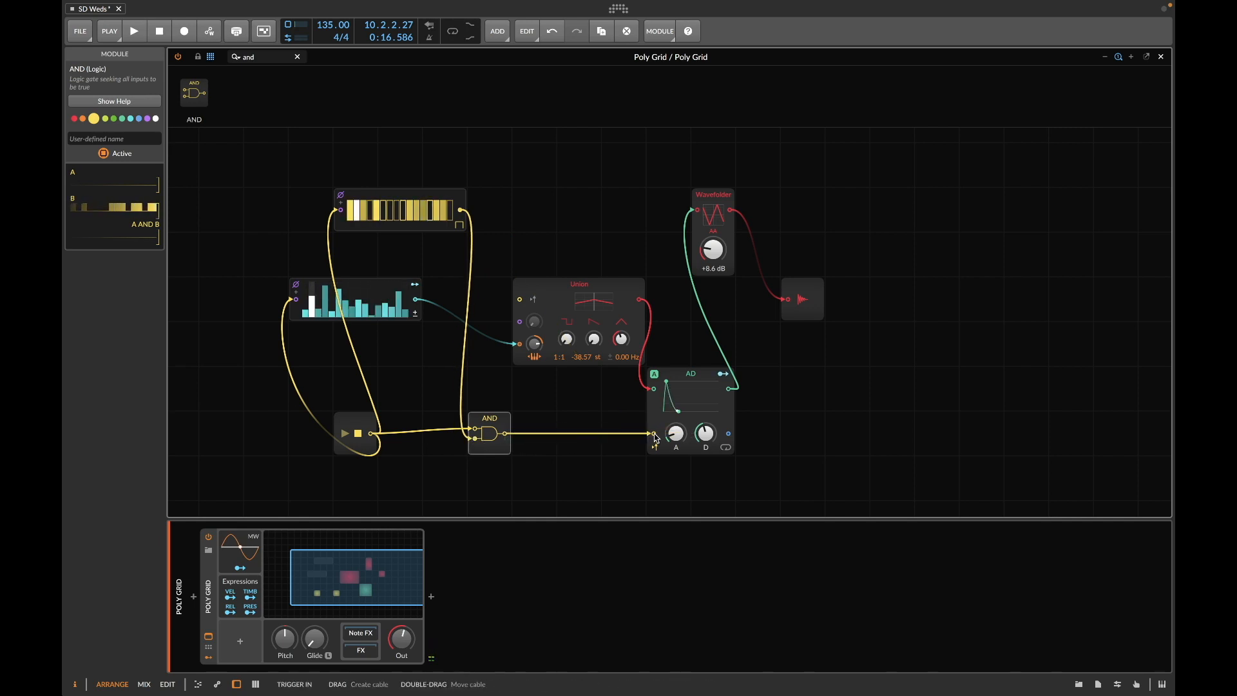
# Step: Raise the Wavefolder's drive to +29.4 dB while playing the patch
pyautogui.click(135, 32)
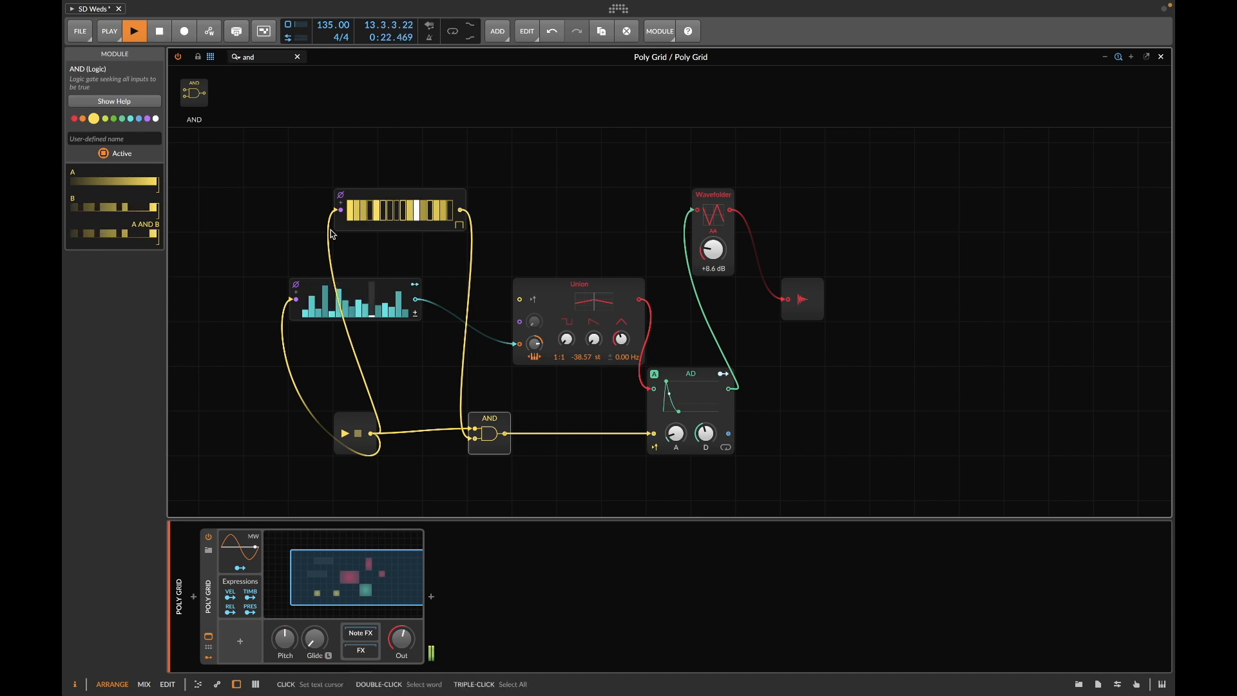
pyautogui.moveTo(713, 249); pyautogui.dragTo(713, 216)
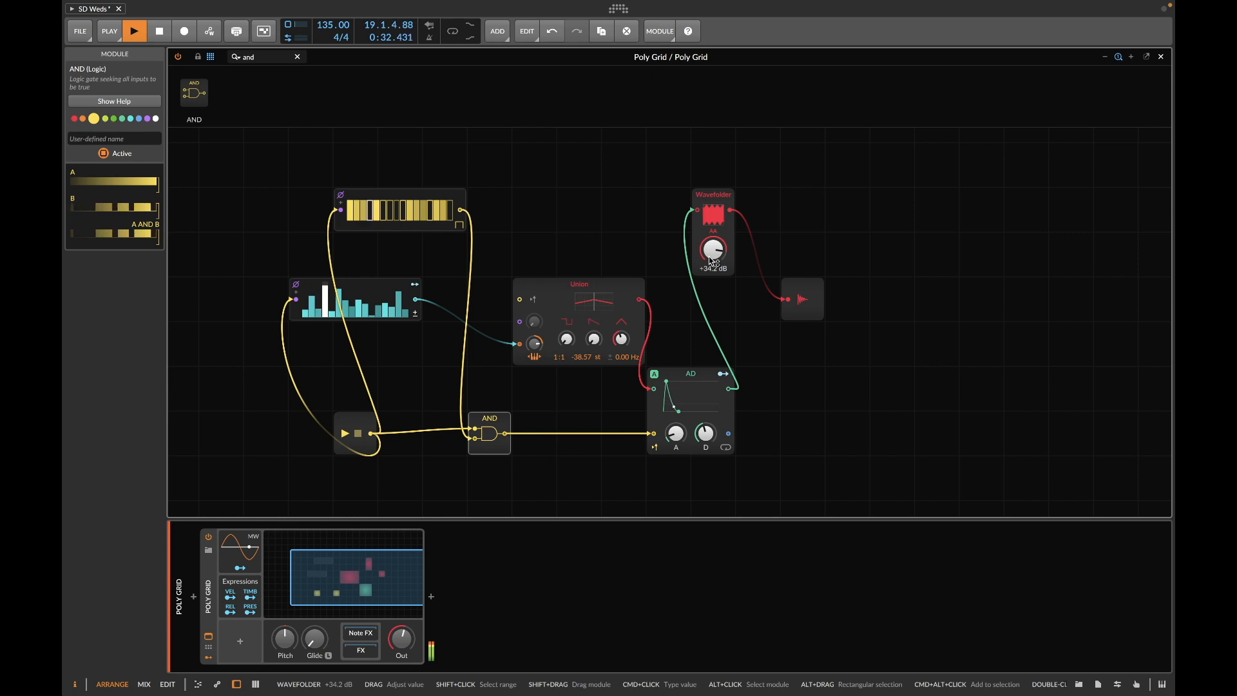
pyautogui.moveTo(712, 261); pyautogui.dragTo(711, 261)
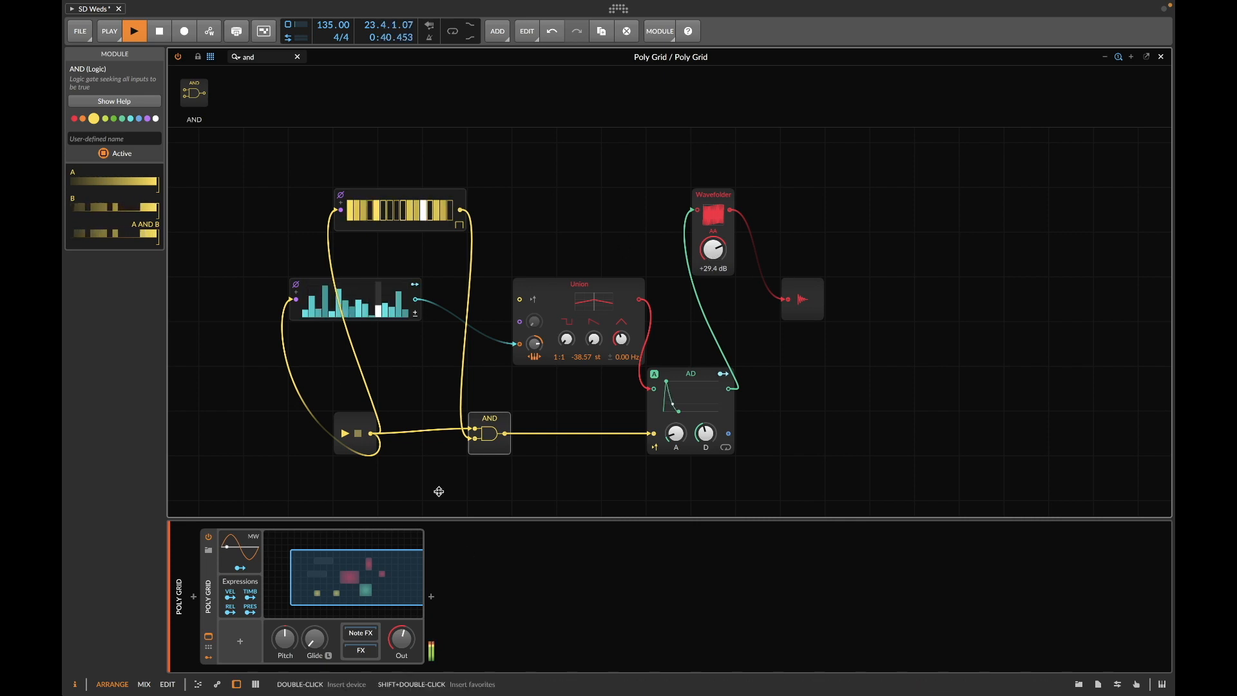
pyautogui.press('space')
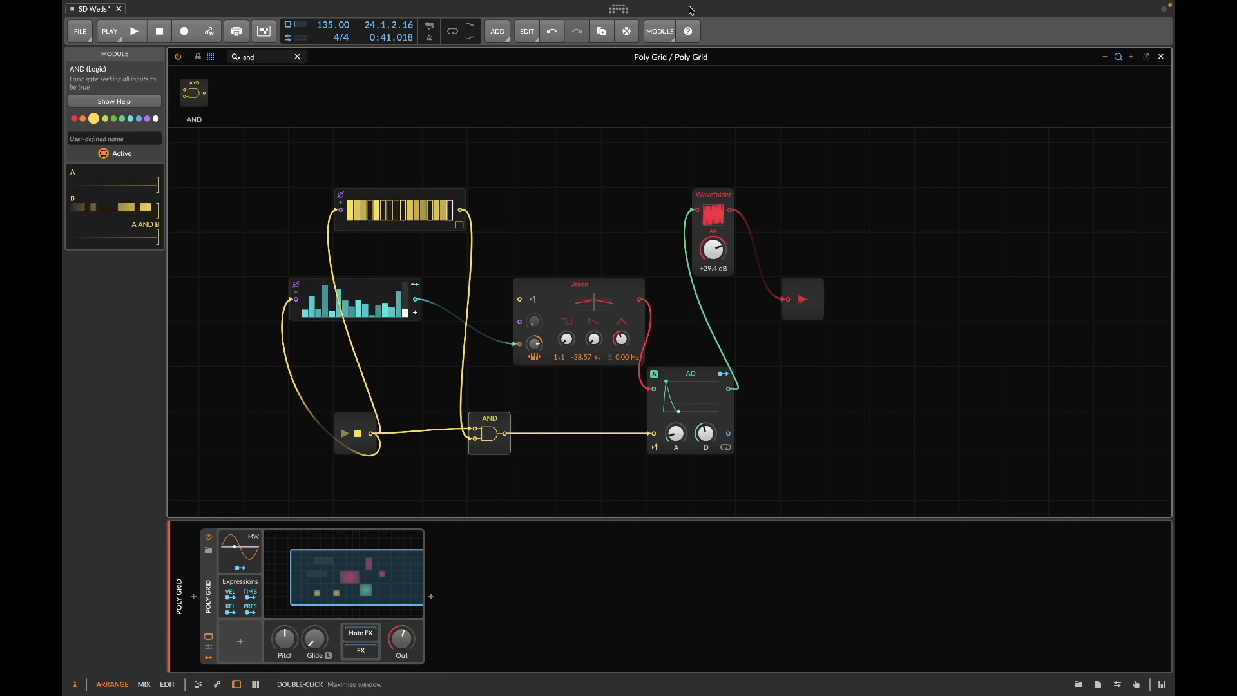
pyautogui.click(297, 57)
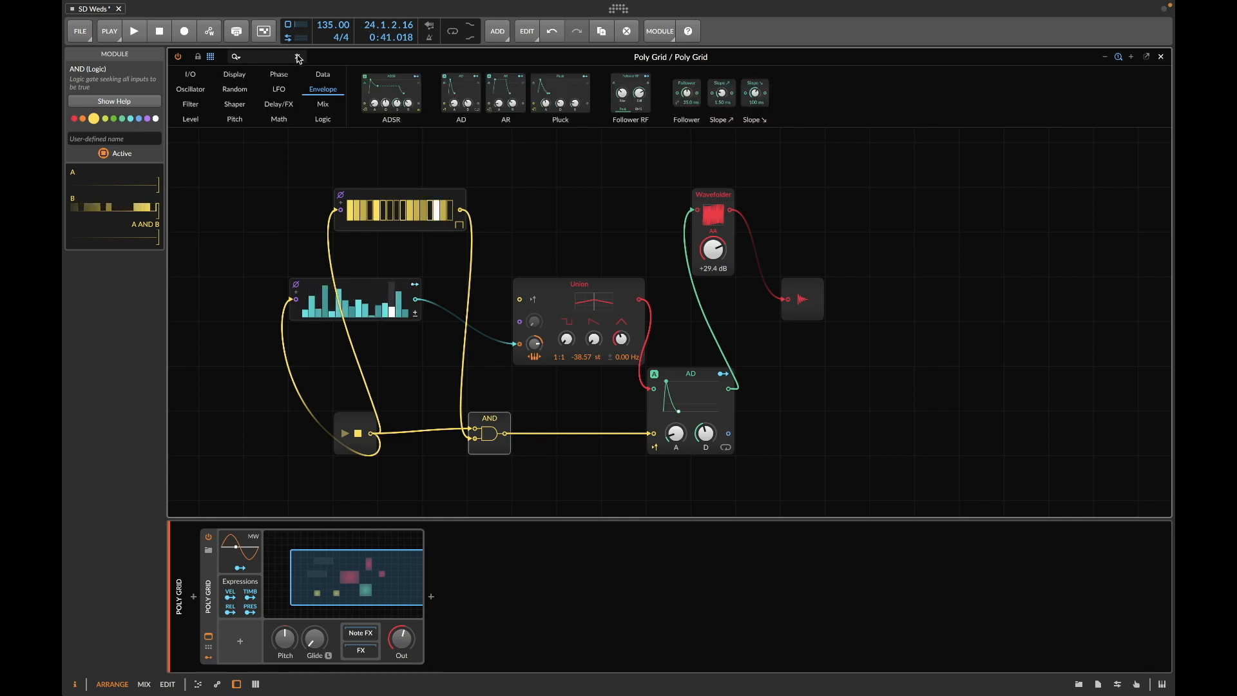
pyautogui.click(322, 77)
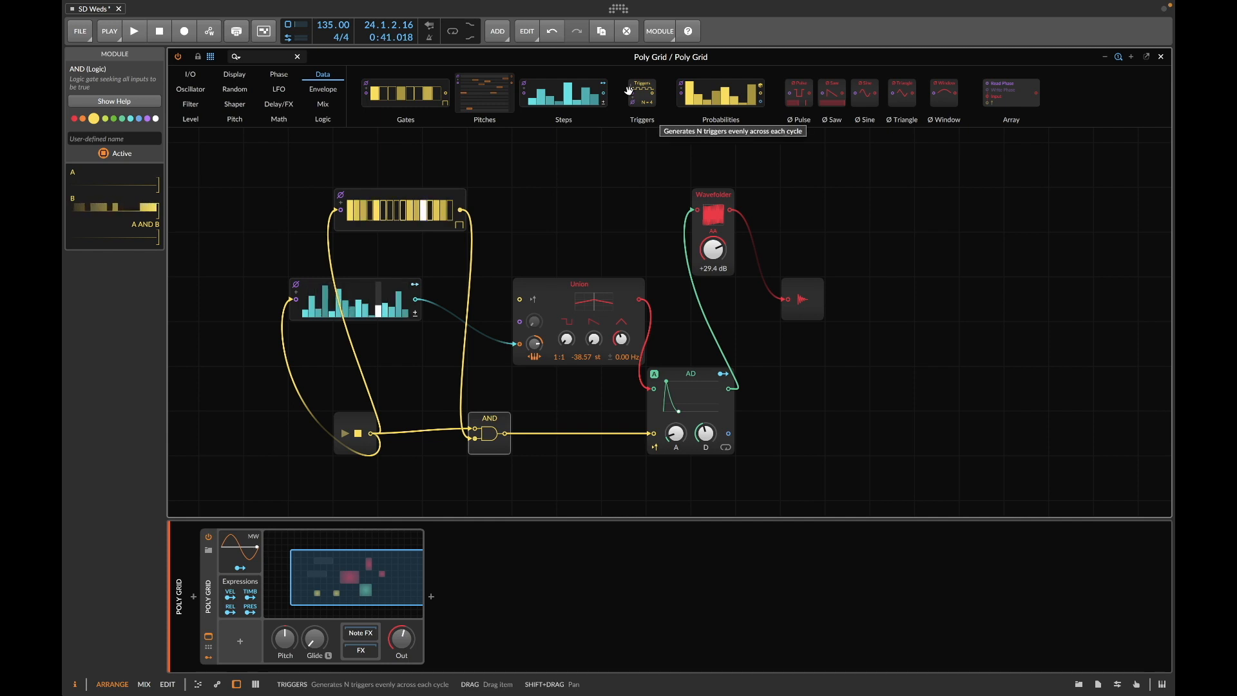
pyautogui.click(279, 89)
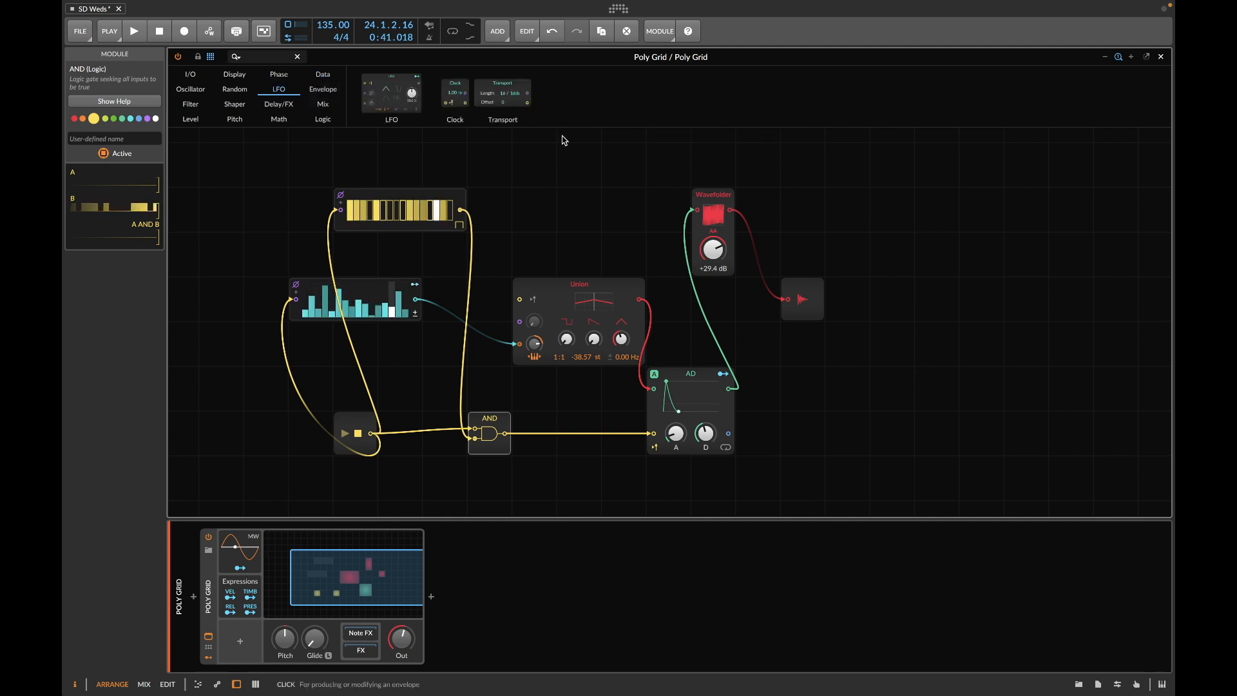
pyautogui.moveTo(389, 99); pyautogui.dragTo(520, 169)
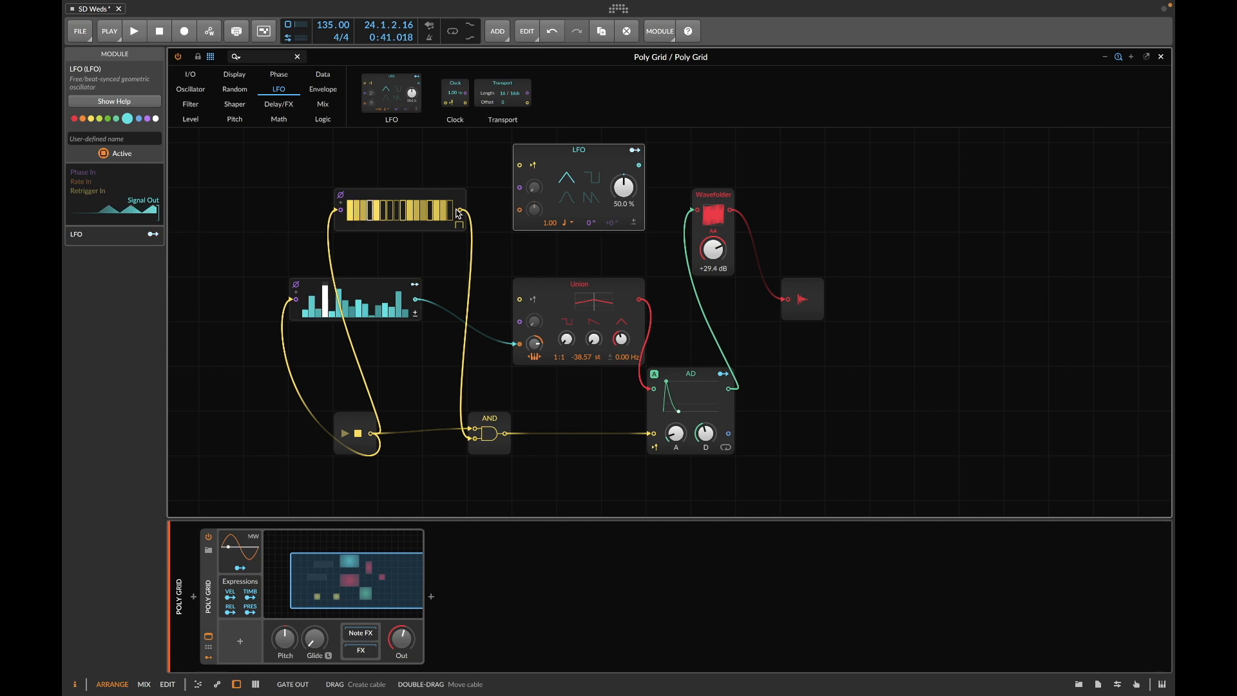
pyautogui.moveTo(460, 210); pyautogui.dragTo(520, 165)
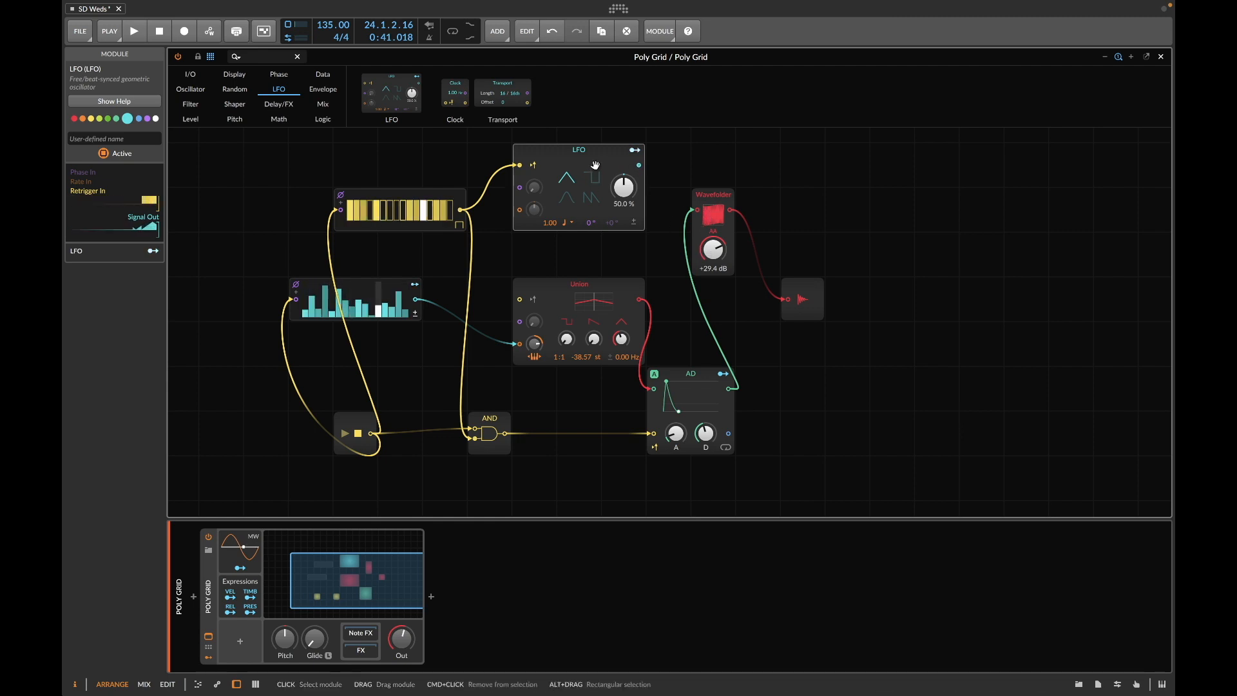
pyautogui.press('Delete')
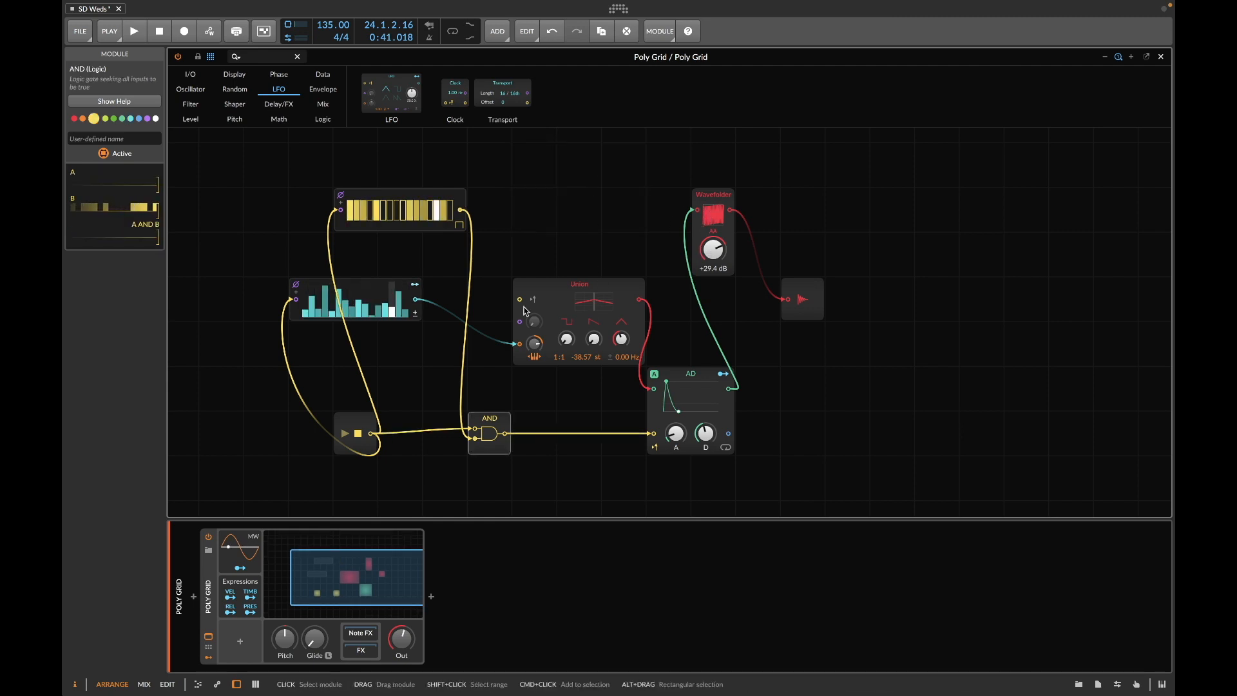
pyautogui.click(241, 642)
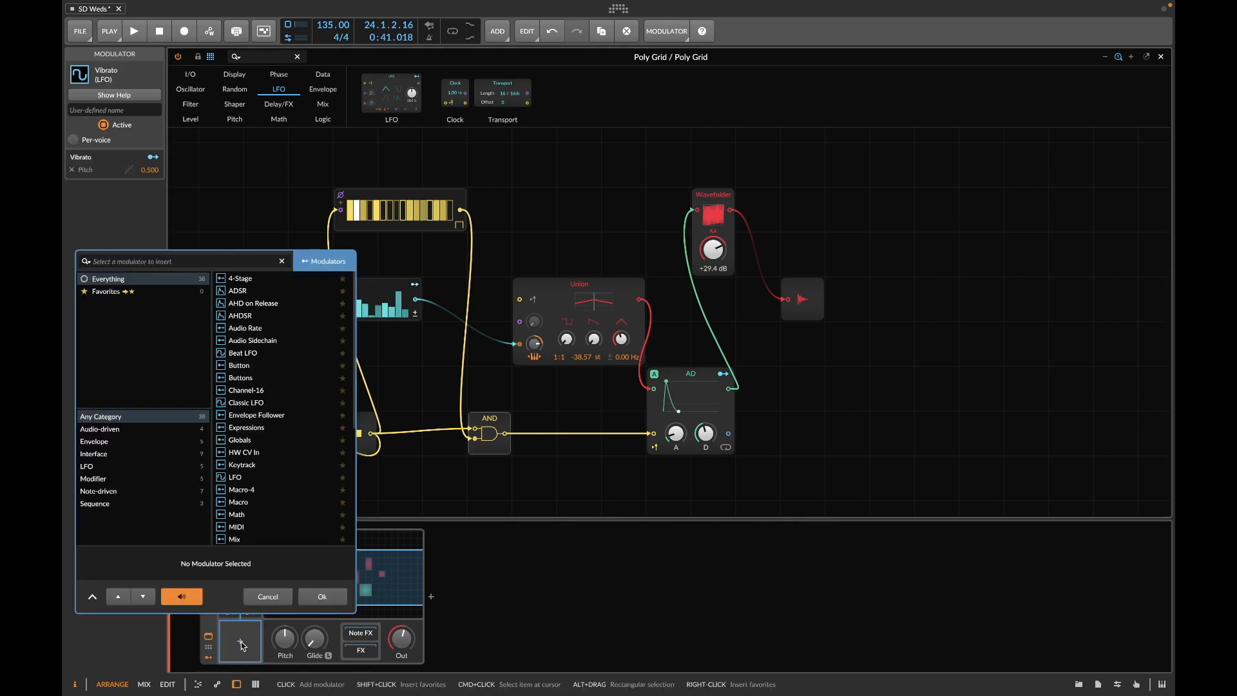
pyautogui.press('Escape')
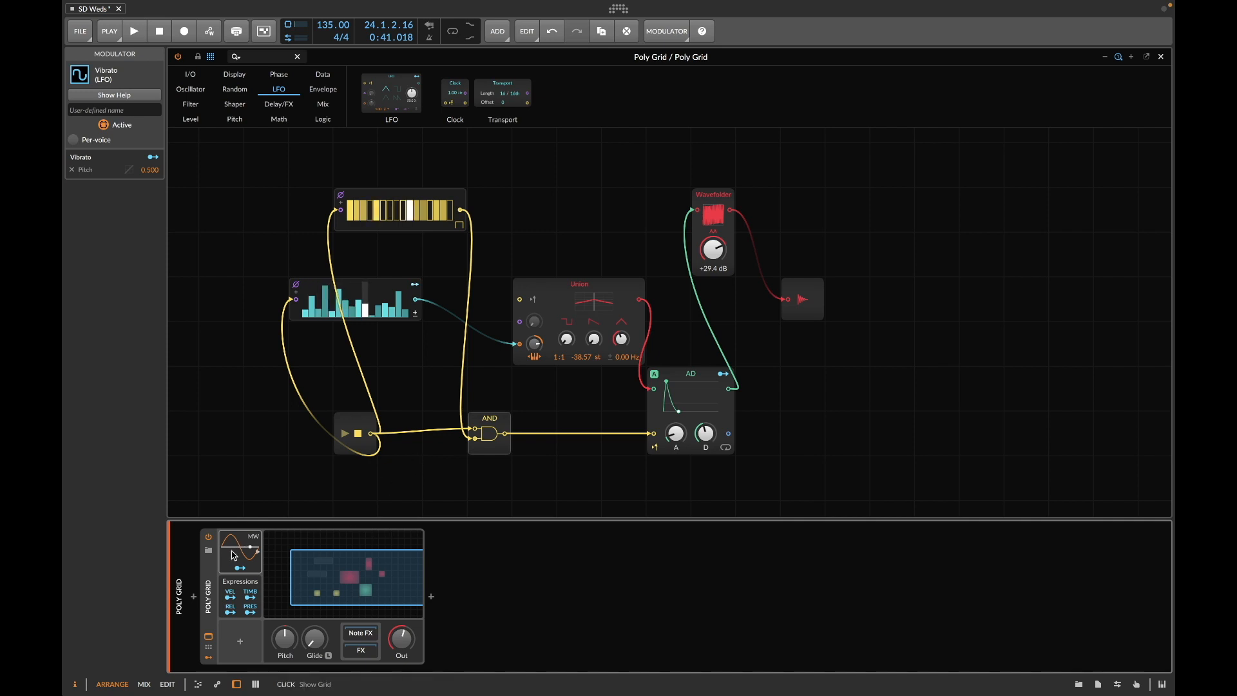
# Step: Try modulating the Wavefolder's drive by -27.2 from the Vibrato modulator and audition it
pyautogui.click(240, 570)
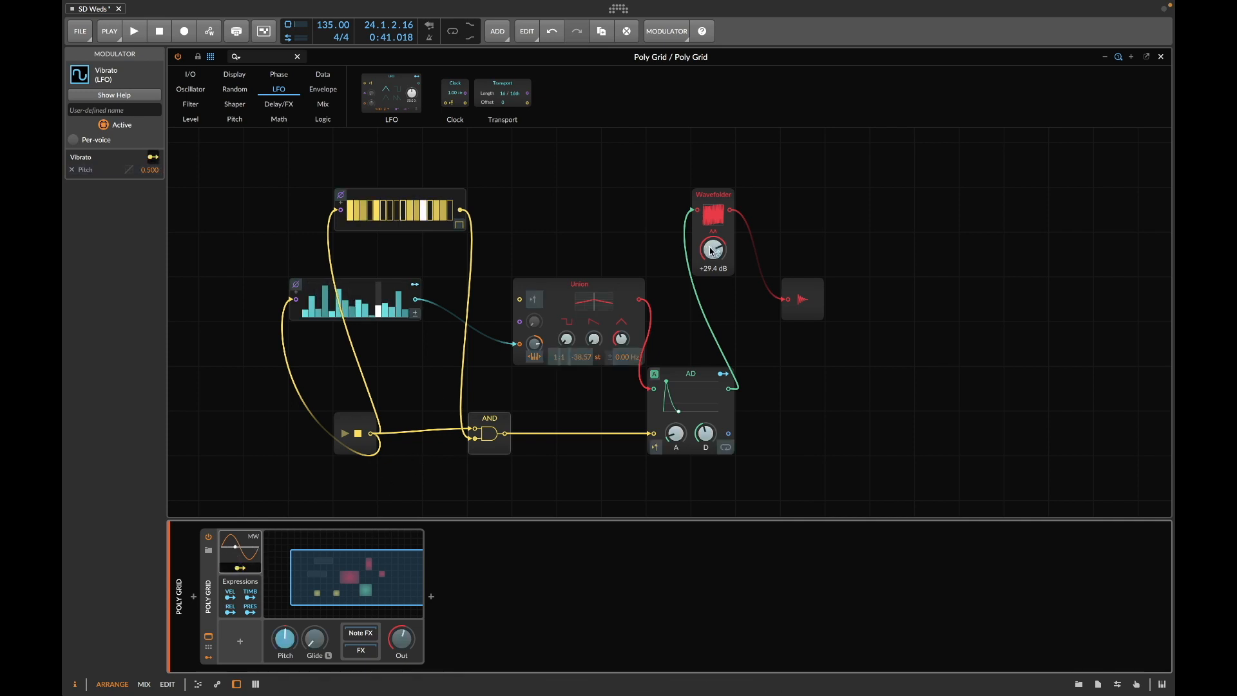
pyautogui.moveTo(711, 251); pyautogui.dragTo(712, 251)
pyautogui.press('space')
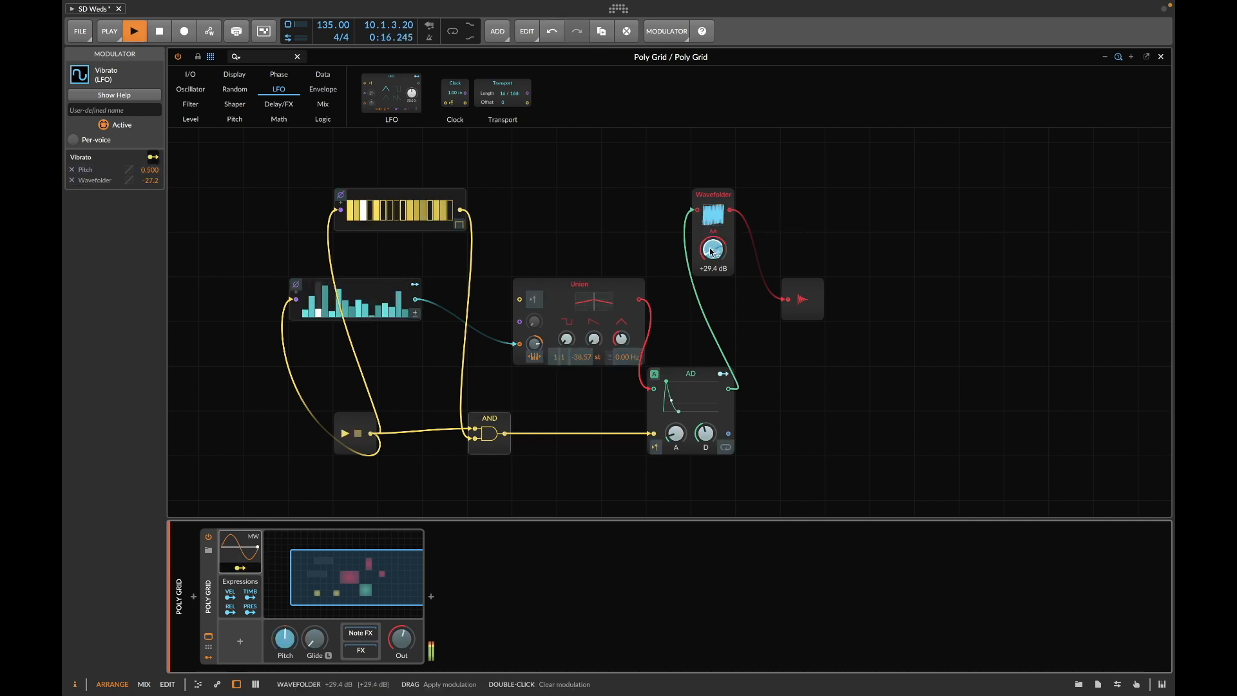
pyautogui.click(239, 569)
pyautogui.click(241, 559)
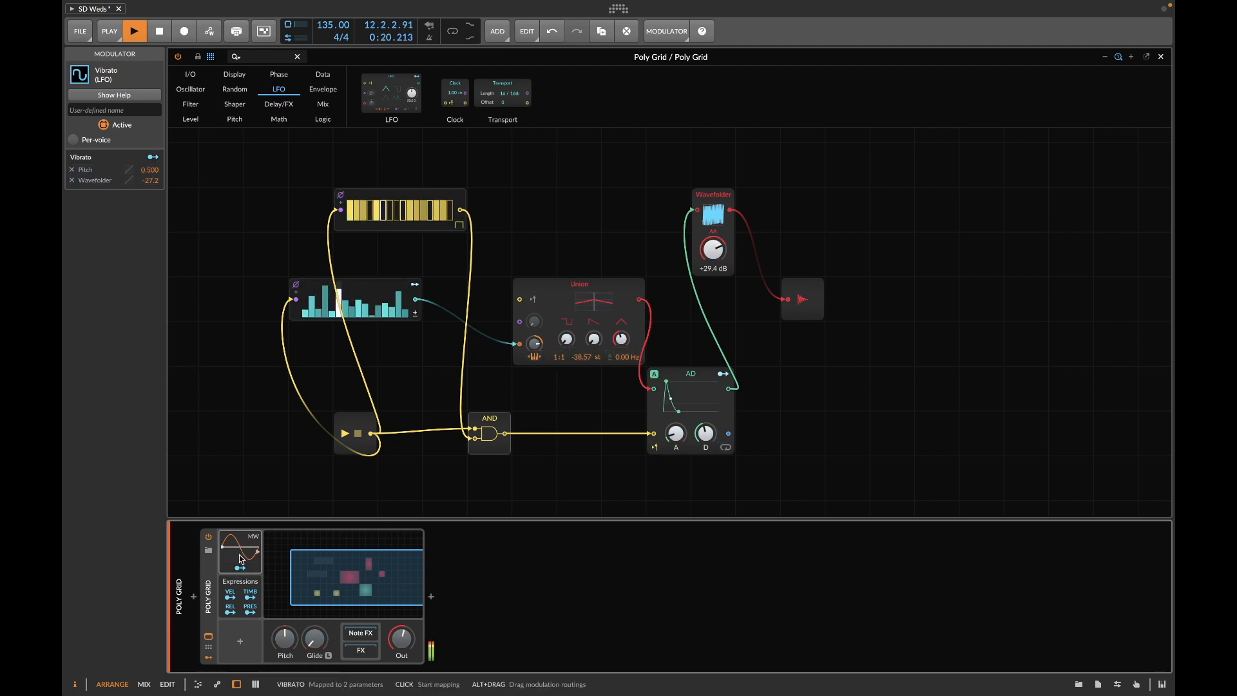
pyautogui.press('space')
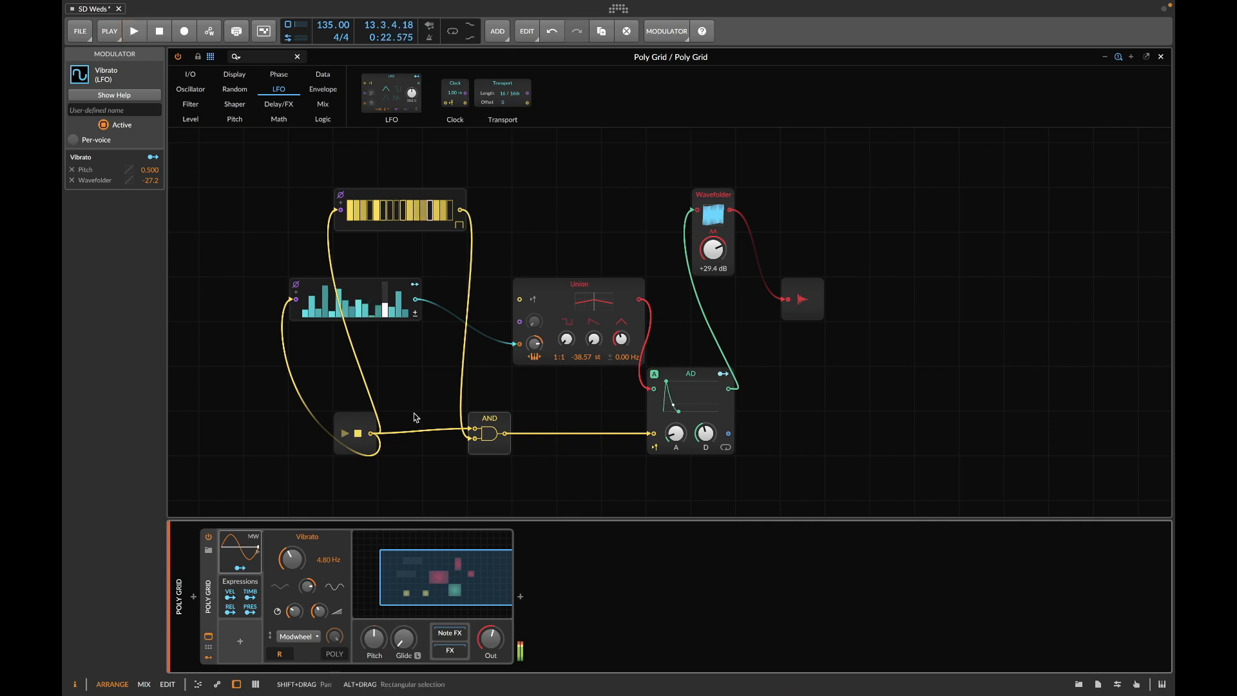
# Step: Replace the Poly Grid's Expressions and Vibrato modulators with a Beat LFO
pyautogui.click(244, 585)
pyautogui.press('Delete')
pyautogui.press('Delete')
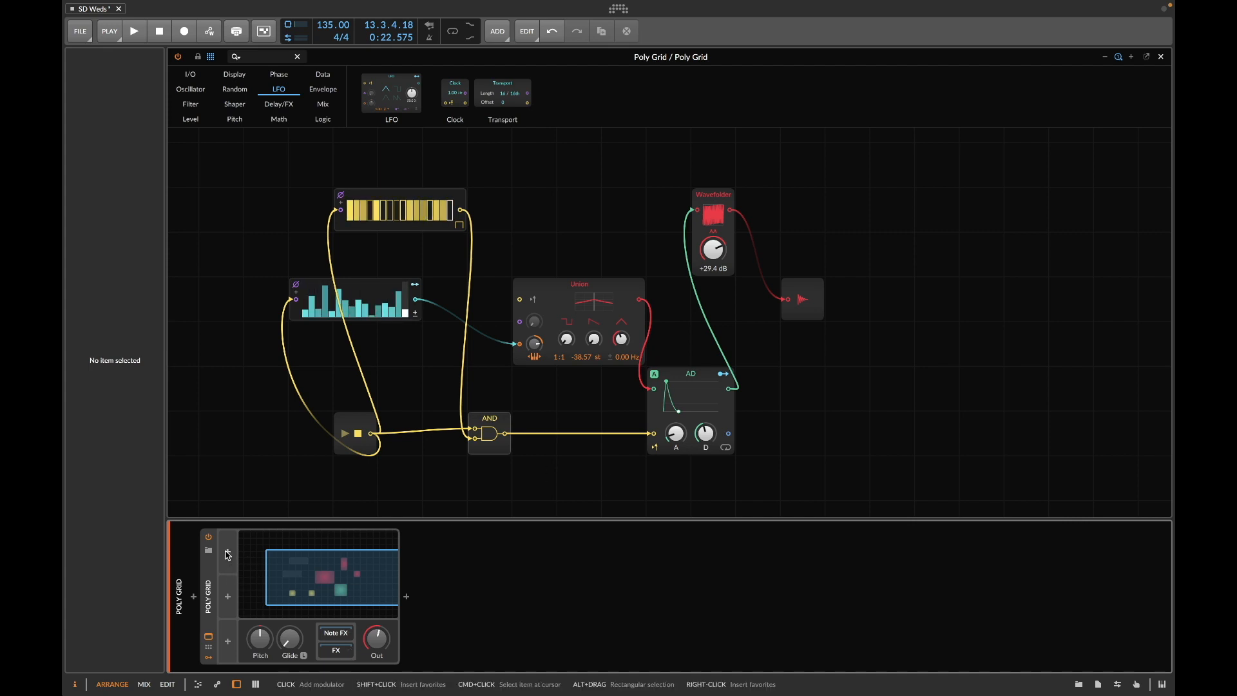
pyautogui.click(228, 554)
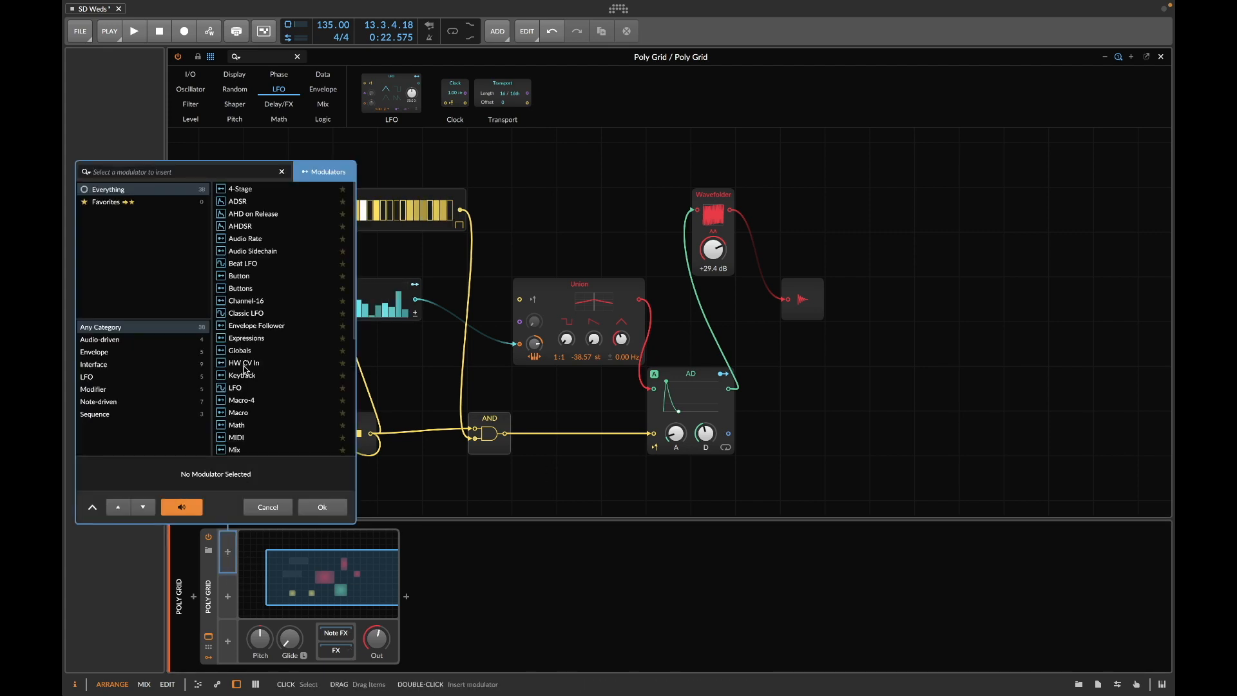
pyautogui.click(243, 264)
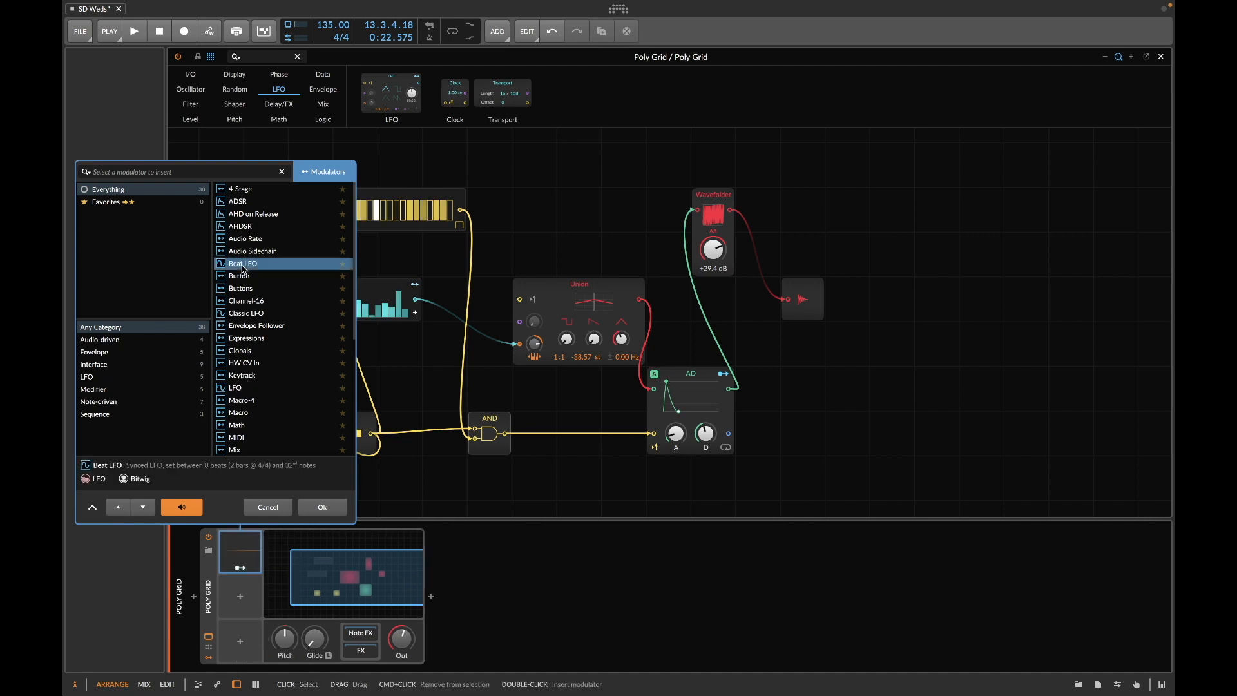
pyautogui.click(322, 508)
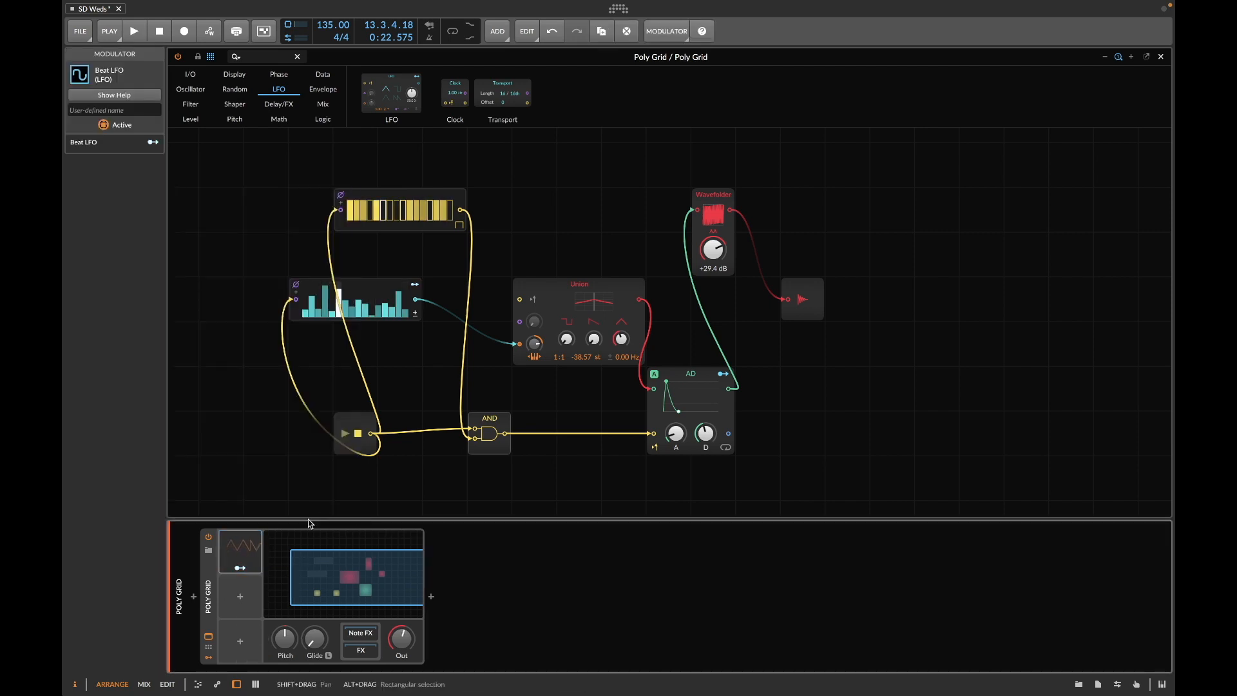
# Step: Modulate the Wavefolder's drive by -24.8 from the Beat LFO and raise the LFO's rate during playback
pyautogui.moveTo(720, 253); pyautogui.dragTo(717, 255)
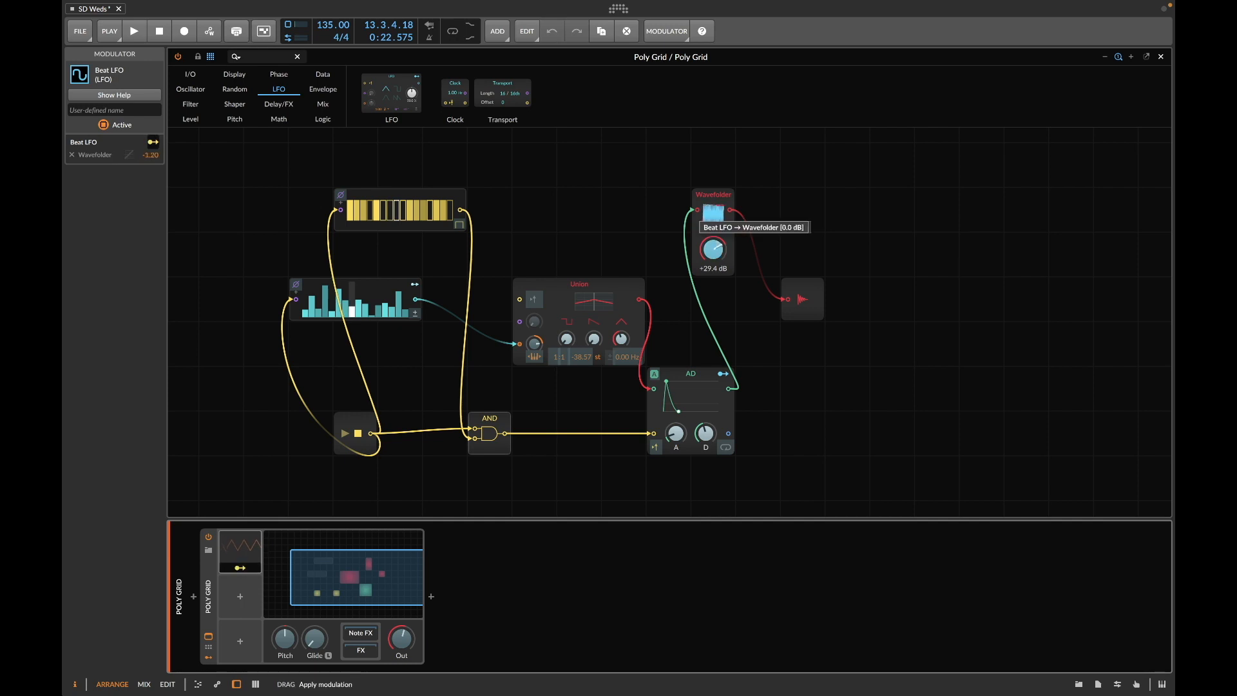
pyautogui.press('space')
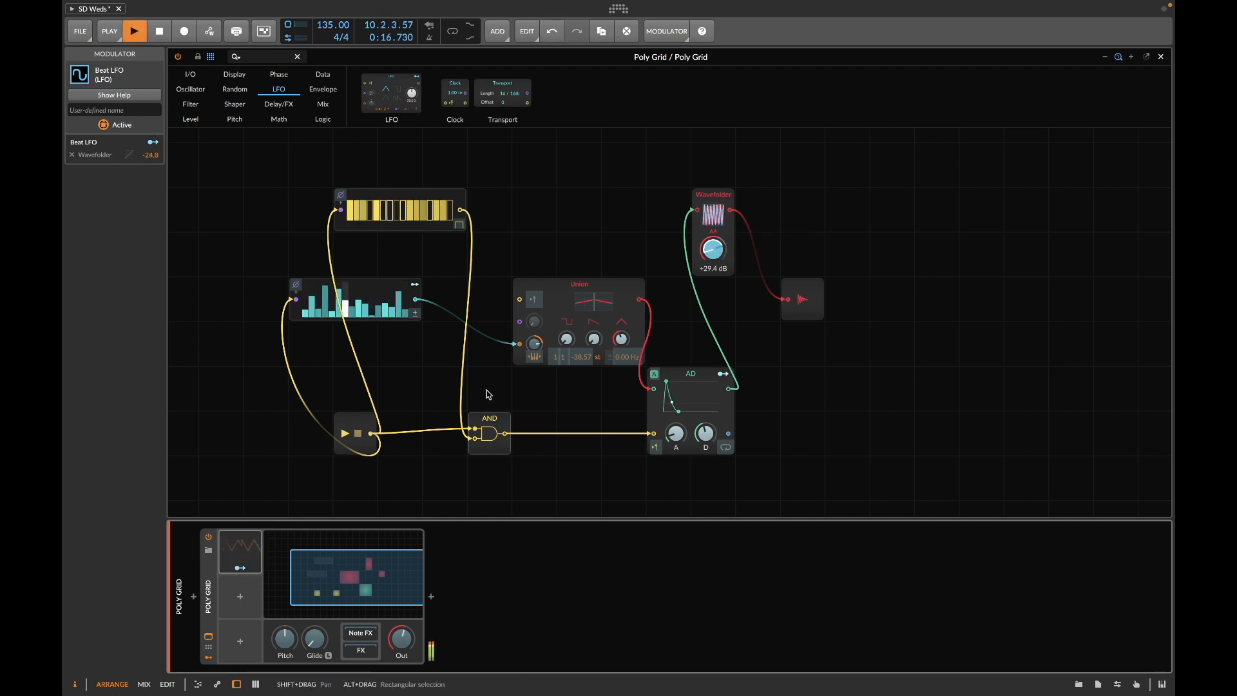
pyautogui.click(245, 555)
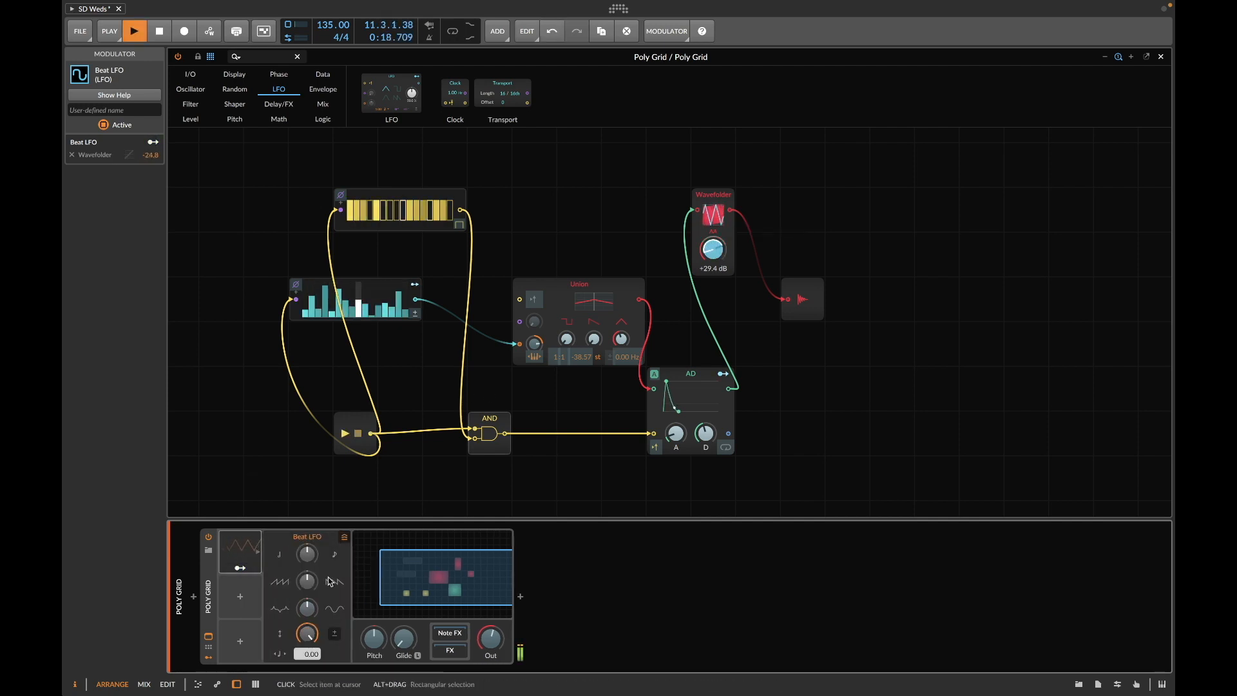
pyautogui.moveTo(309, 557); pyautogui.dragTo(310, 554)
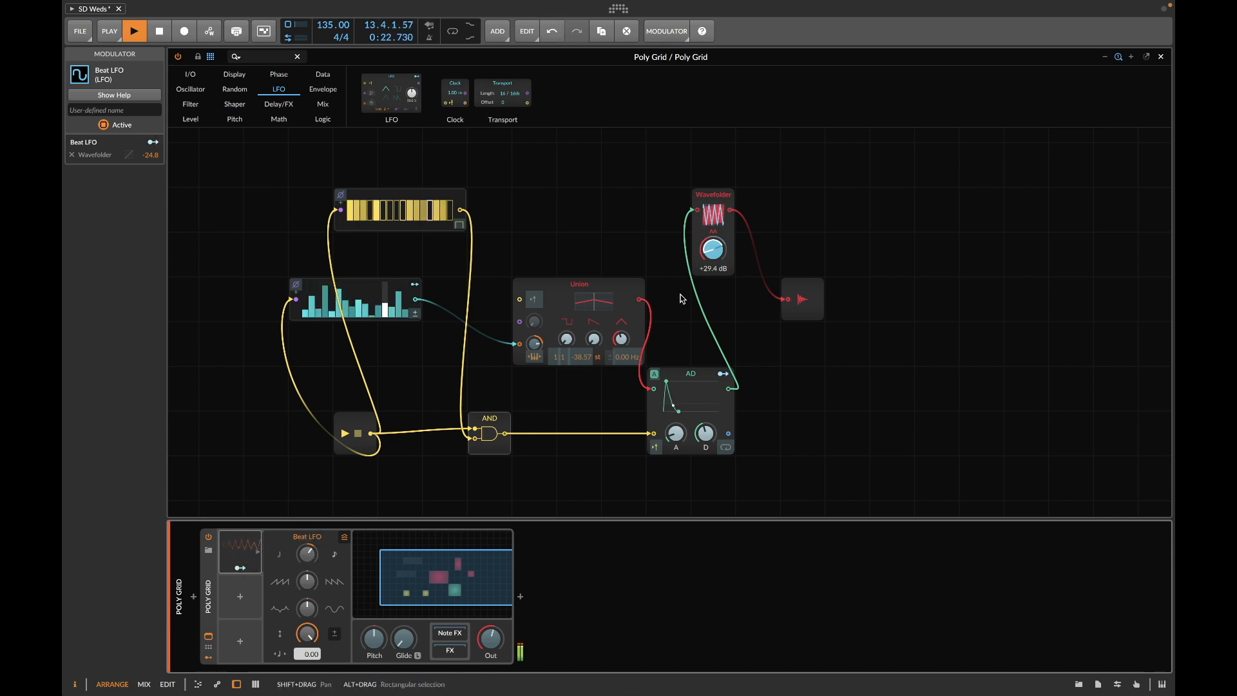
# Step: Reduce the Beat LFO's modulation of the Wavefolder's drive to -8.80 and lower the LFO's rate during playback
pyautogui.moveTo(713, 250); pyautogui.dragTo(717, 253)
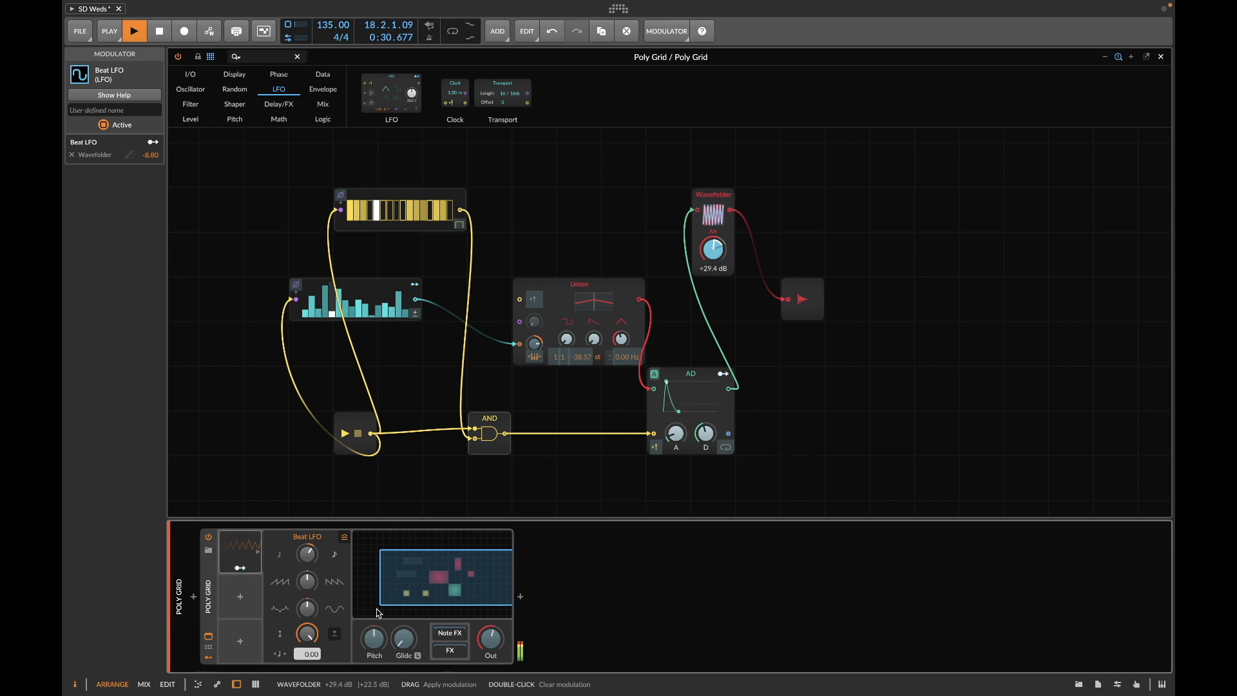
pyautogui.click(239, 569)
pyautogui.moveTo(308, 555)
pyautogui.mouseDown()
pyautogui.moveTo(308, 540)
pyautogui.moveTo(308, 556)
pyautogui.mouseUp()
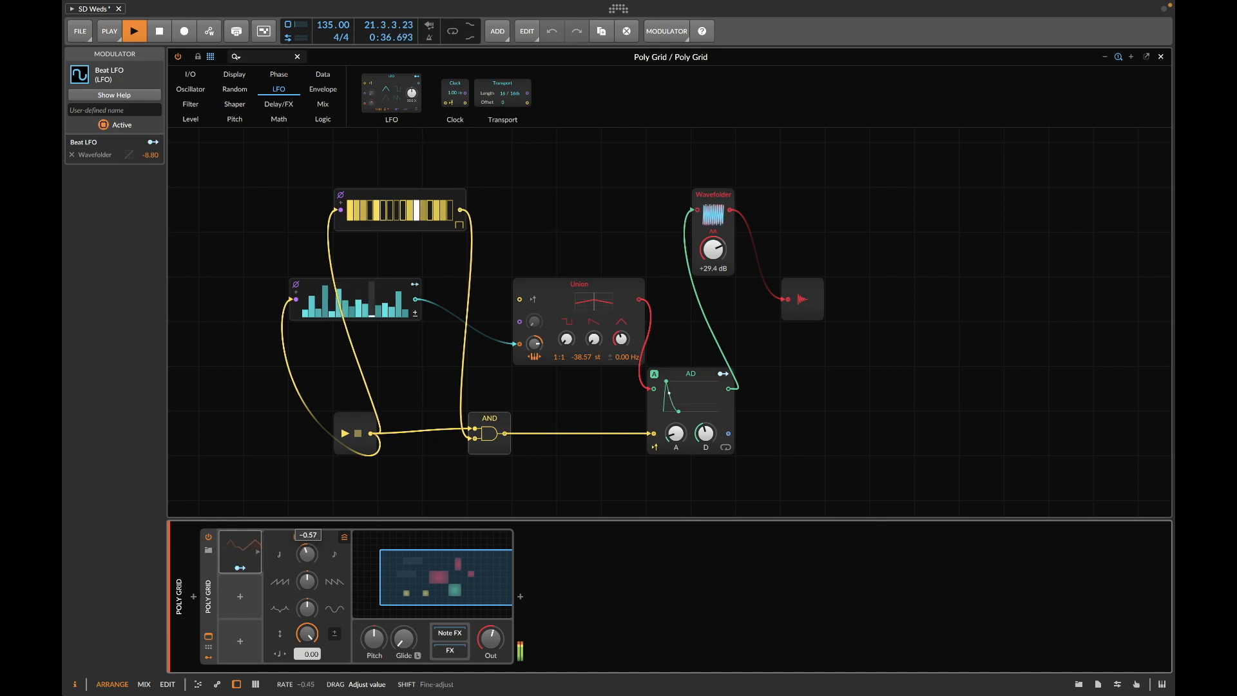
pyautogui.moveTo(308, 555); pyautogui.dragTo(308, 552)
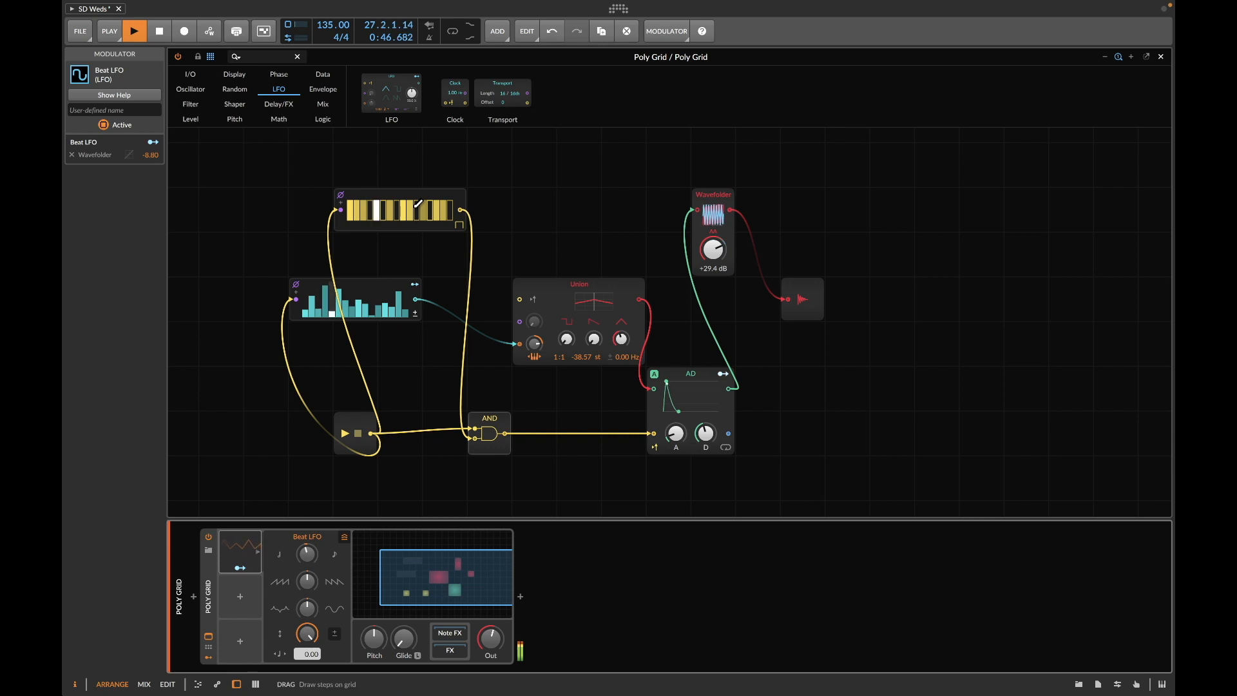
# Step: Switch the Gates module's output mode to Trigger, shorten the AD envelope's decay to about 306 ms, and stop playback
pyautogui.click(460, 225)
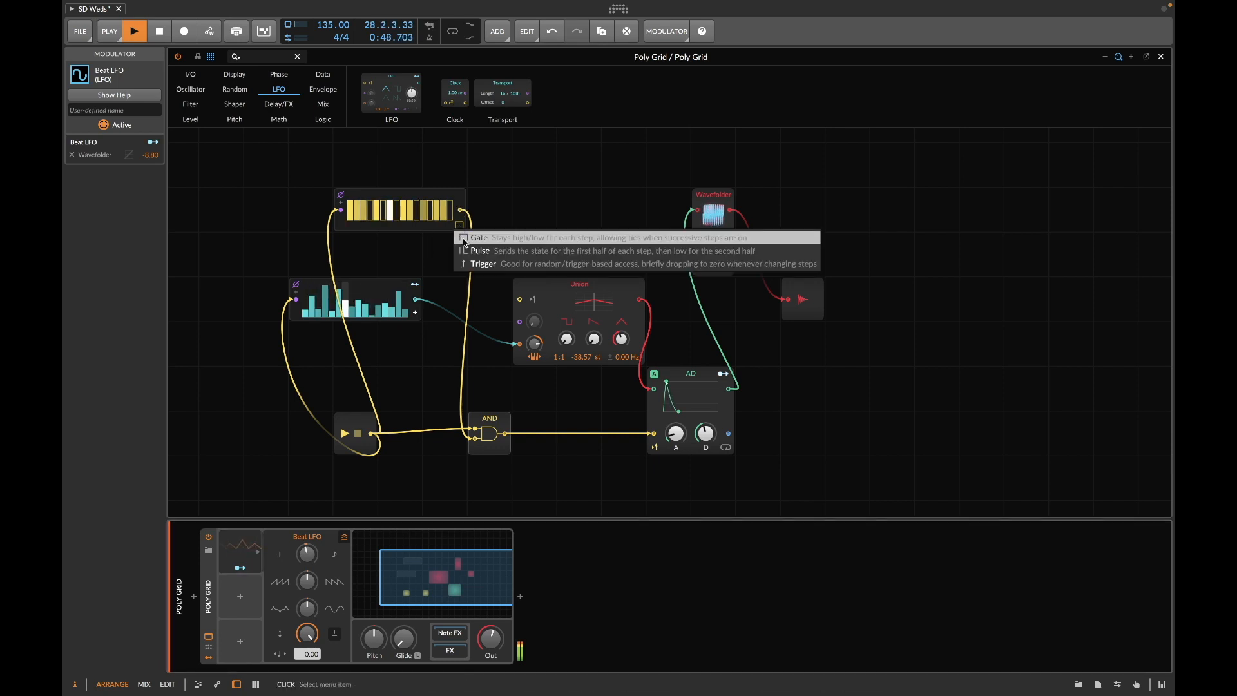
pyautogui.click(473, 262)
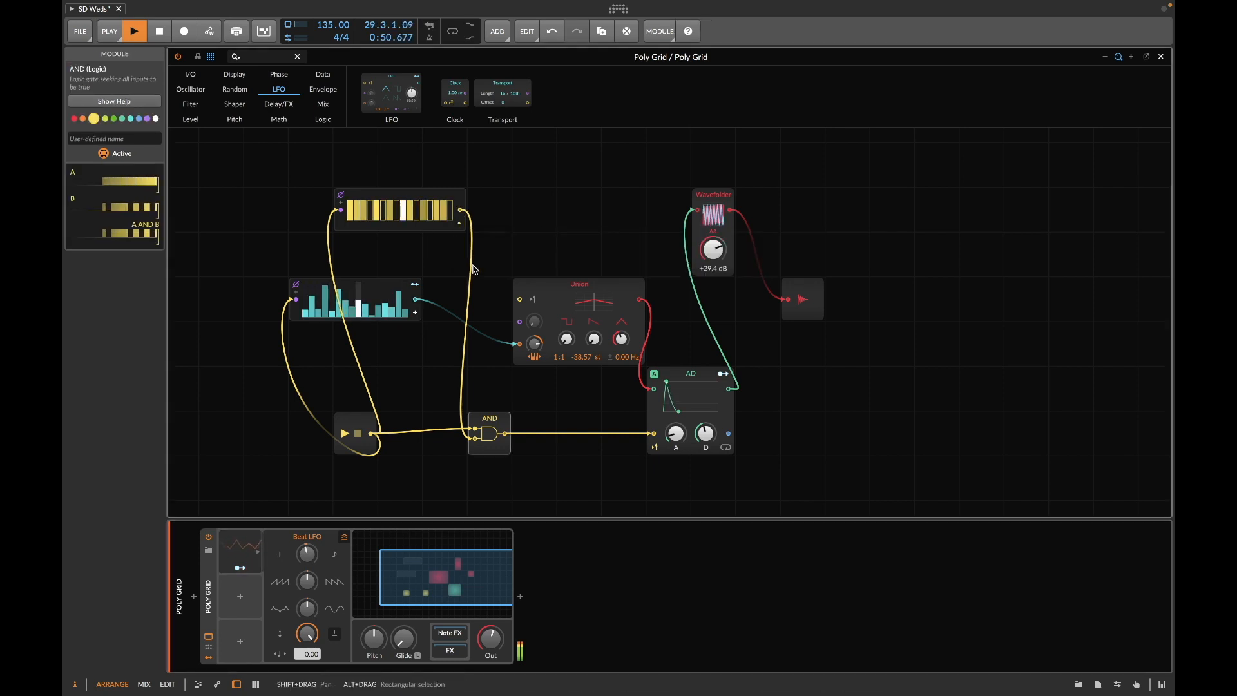
pyautogui.moveTo(706, 436); pyautogui.dragTo(705, 451)
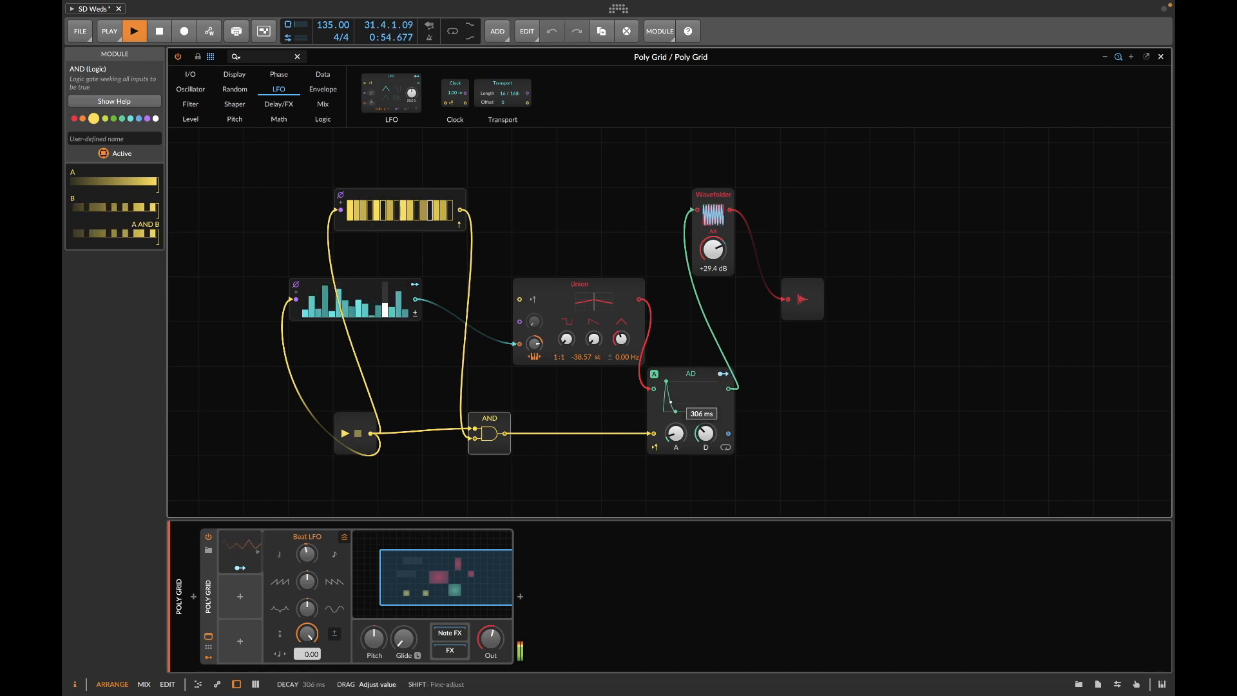
pyautogui.moveTo(706, 436)
pyautogui.mouseDown()
pyautogui.moveTo(706, 400)
pyautogui.moveTo(709, 441)
pyautogui.mouseUp()
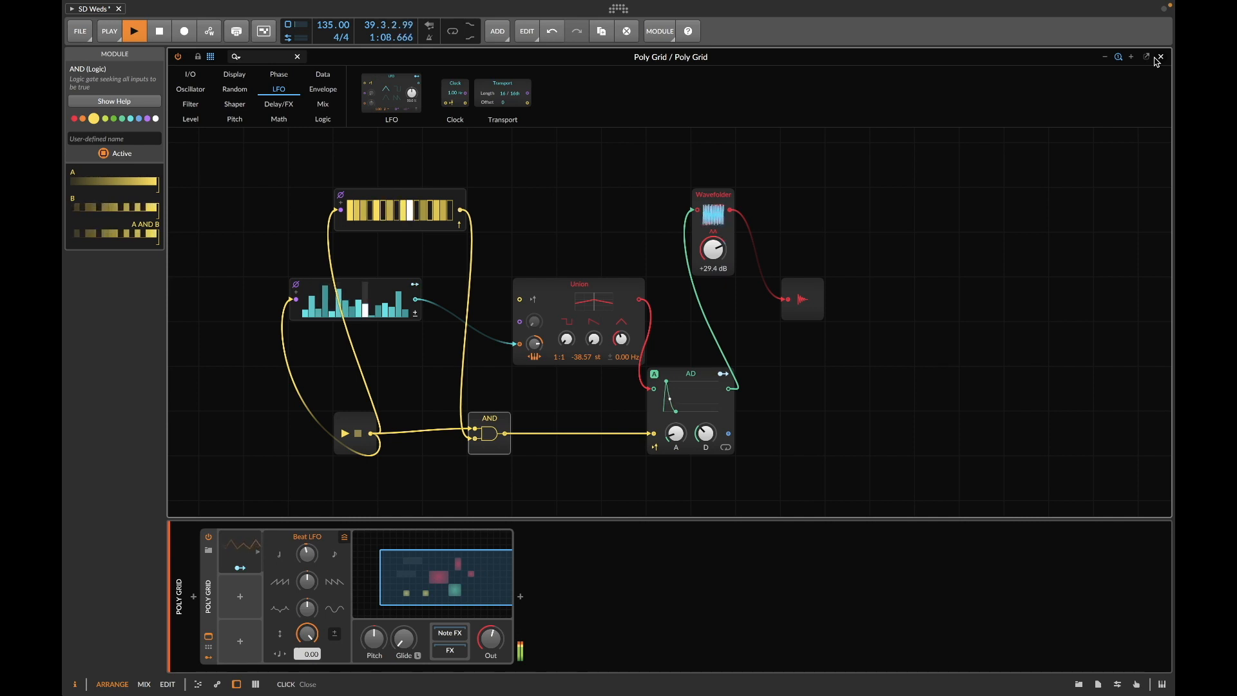
pyautogui.press('space')
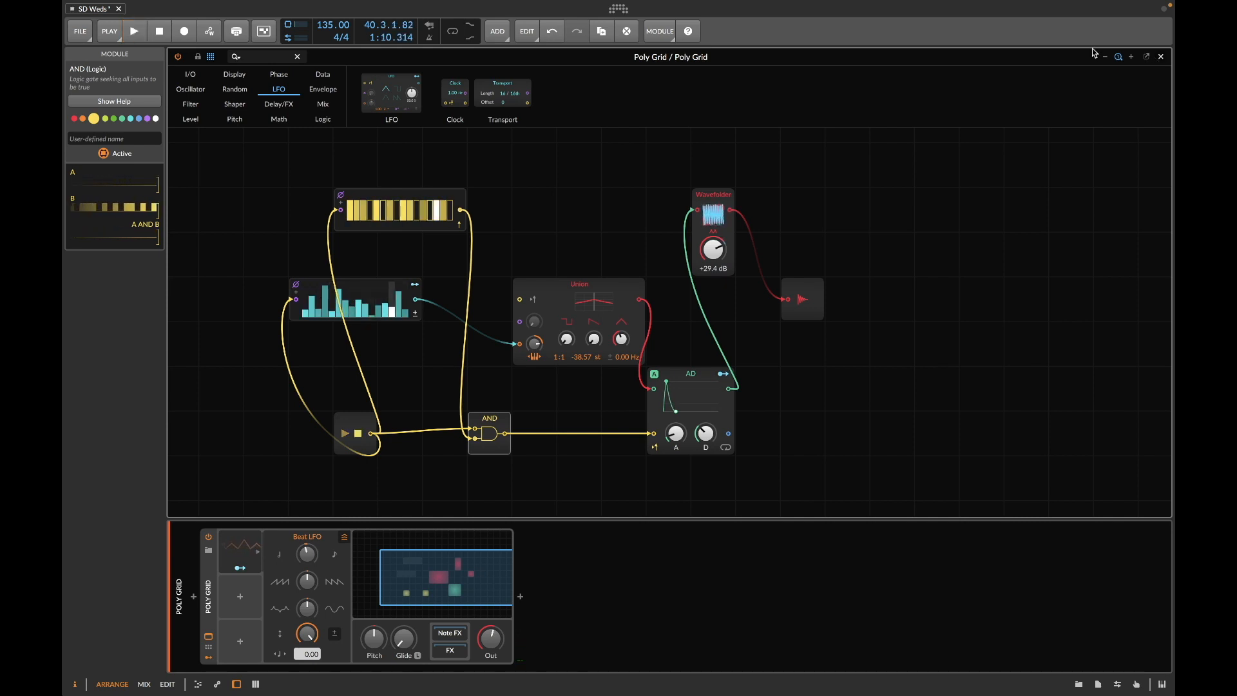
# Step: Insert a Chance module between the AND and AD modules, routing the AND output through it into the AD trigger
pyautogui.click(260, 56)
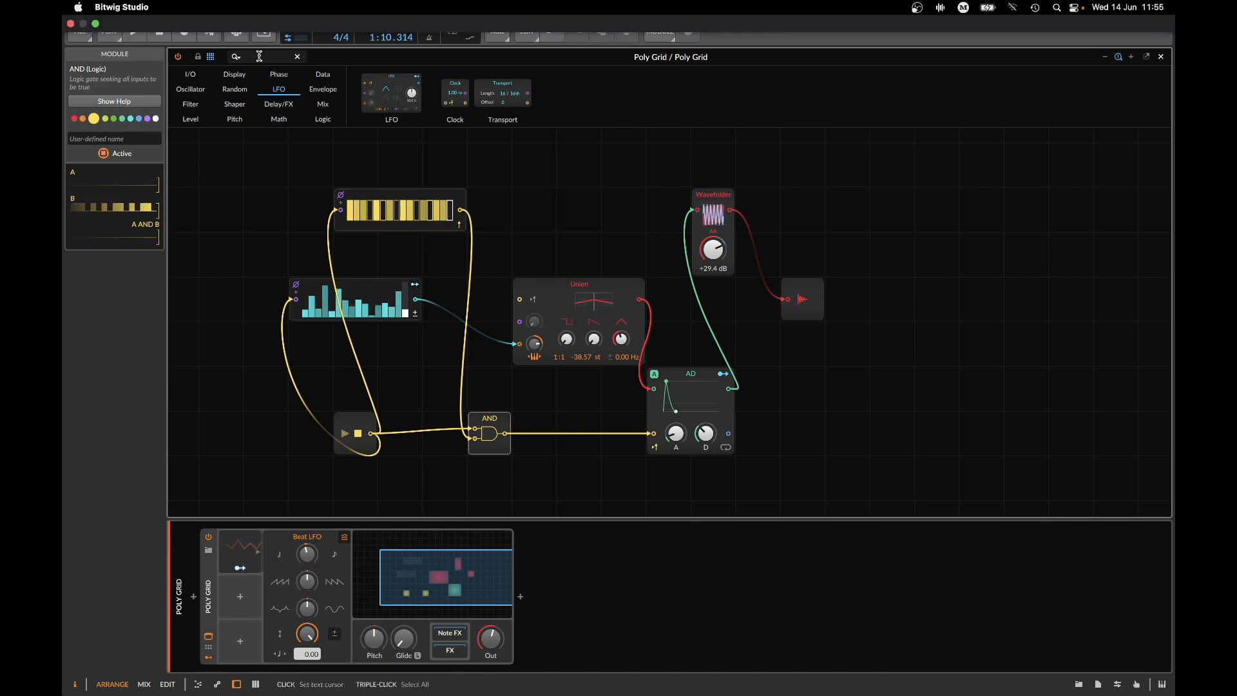
pyautogui.write('ch')
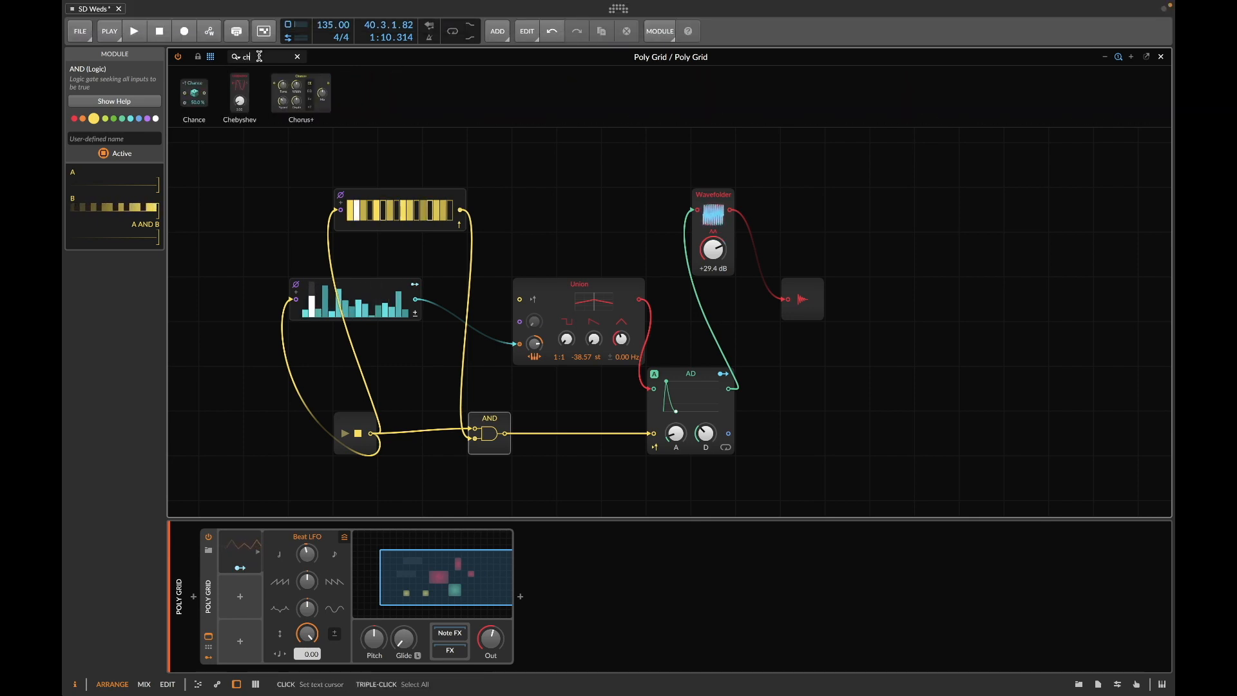
pyautogui.moveTo(194, 94); pyautogui.dragTo(569, 404)
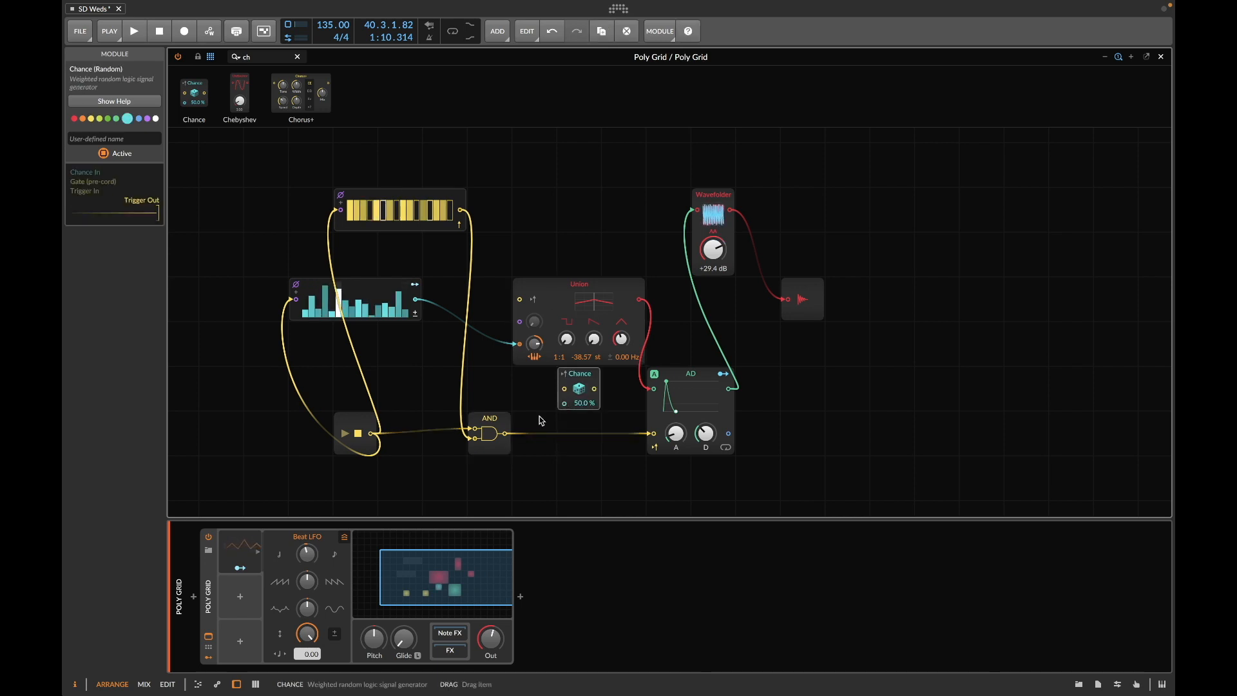
pyautogui.moveTo(506, 434); pyautogui.dragTo(654, 433)
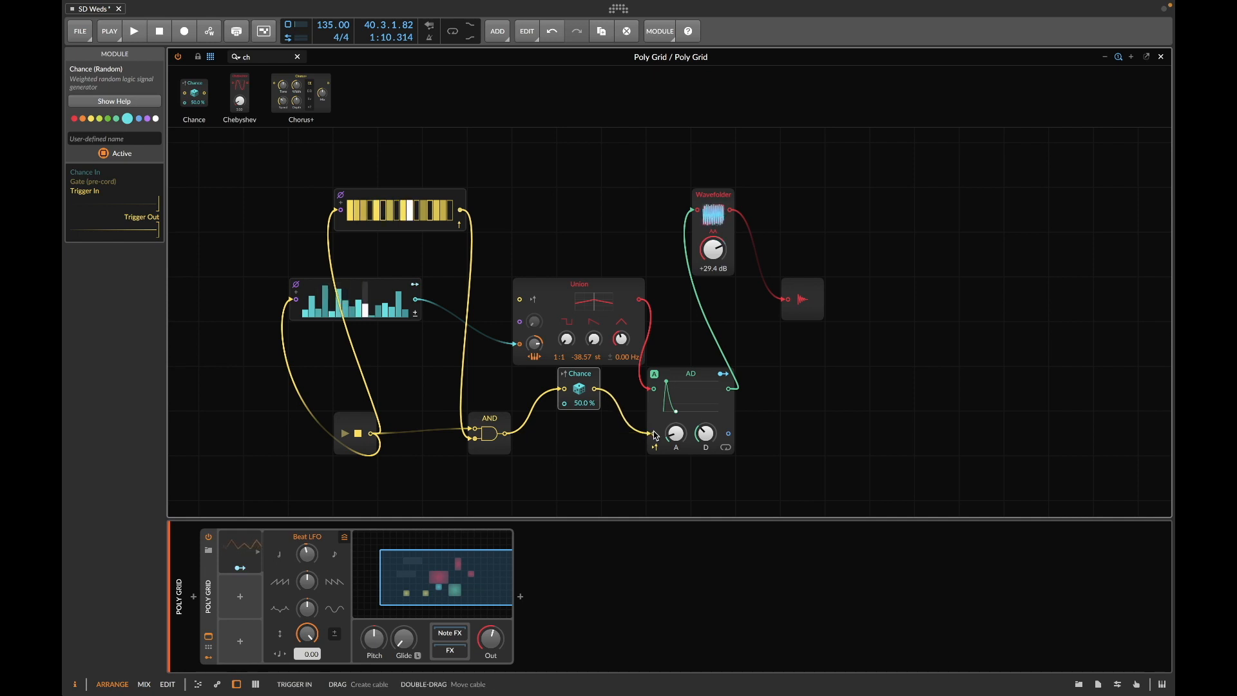
# Step: Set the Chance module's probability to 83.5 %, audition the patch, close the grid editor and stop playback
pyautogui.moveTo(584, 403); pyautogui.dragTo(591, 405)
pyautogui.press('space')
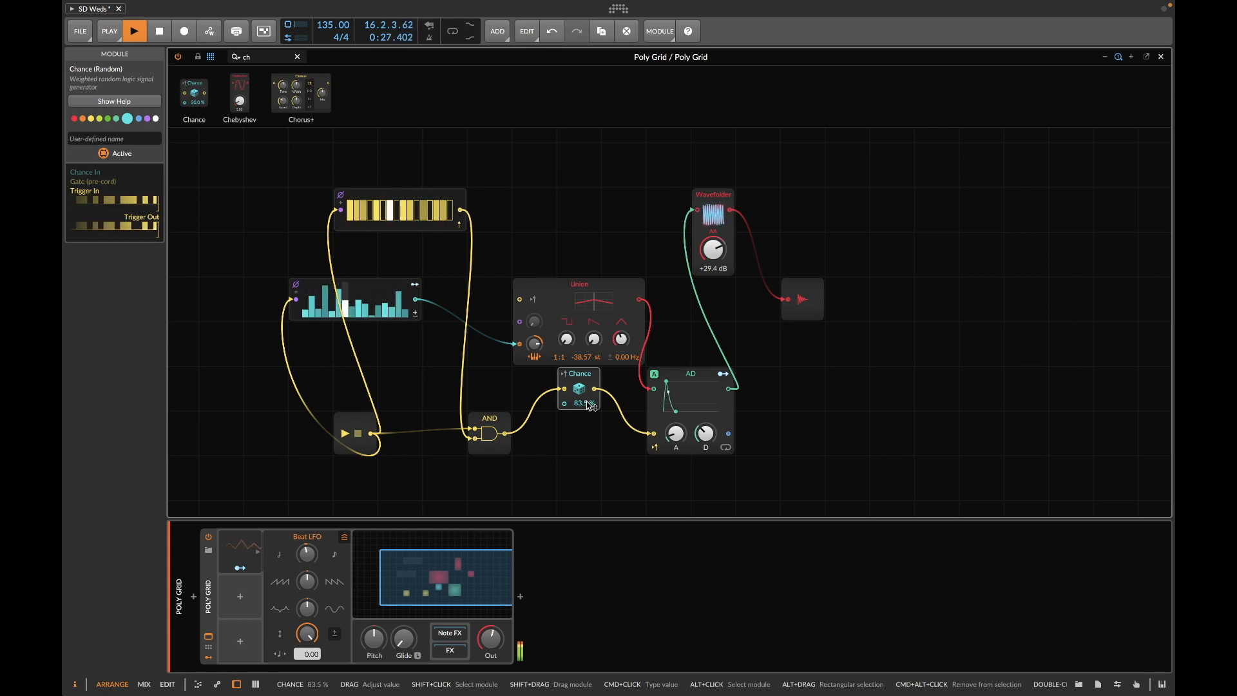
pyautogui.click(1161, 58)
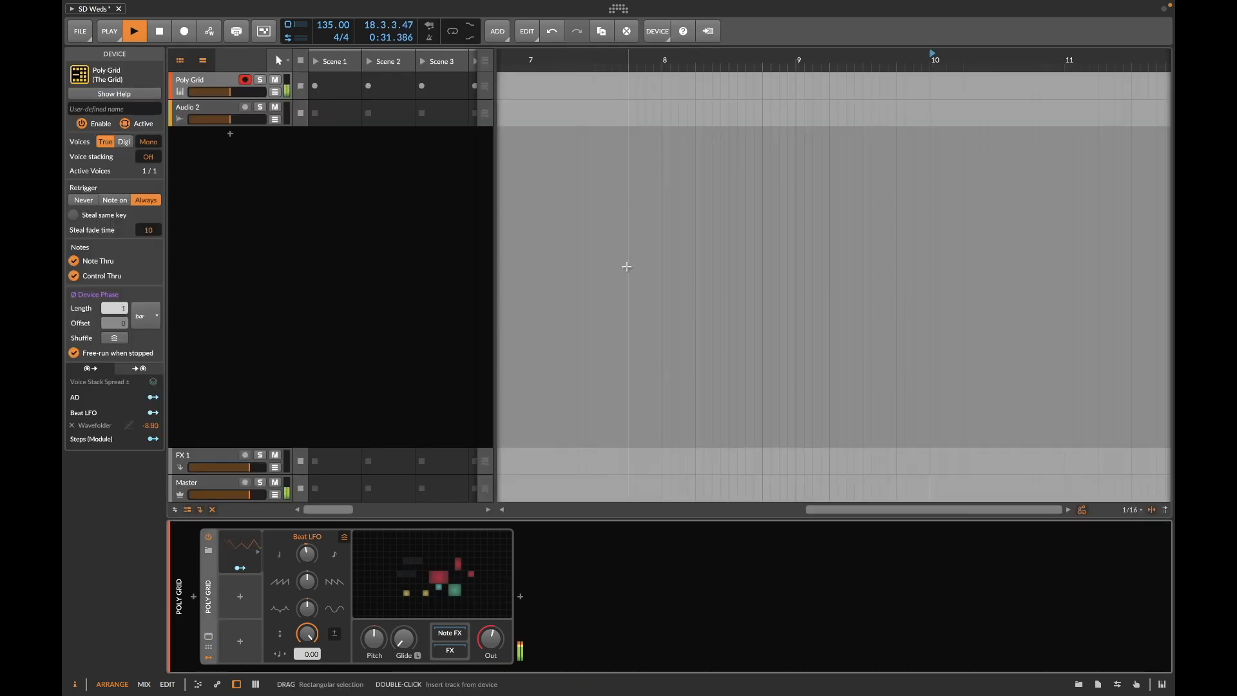
pyautogui.press('space')
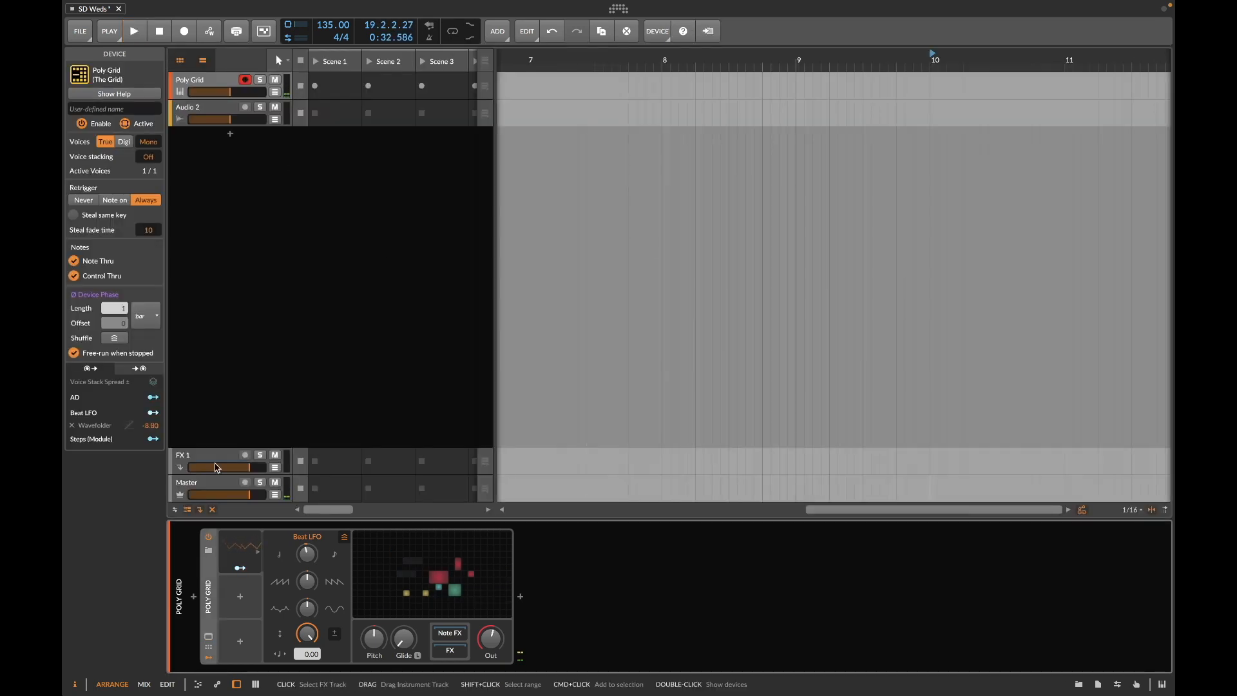
# Step: Replace the Audio 2 track with an instrument track holding the E-Kick device
pyautogui.click(221, 109)
pyautogui.press('Delete')
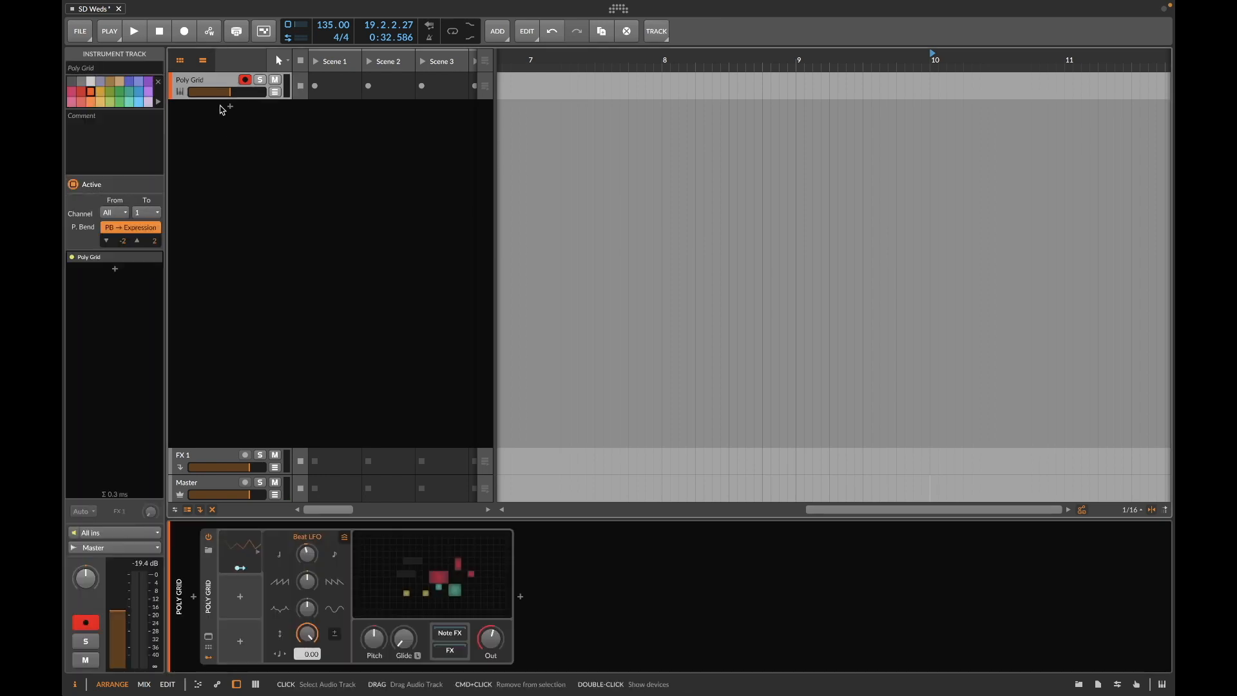
pyautogui.doubleClick(222, 108)
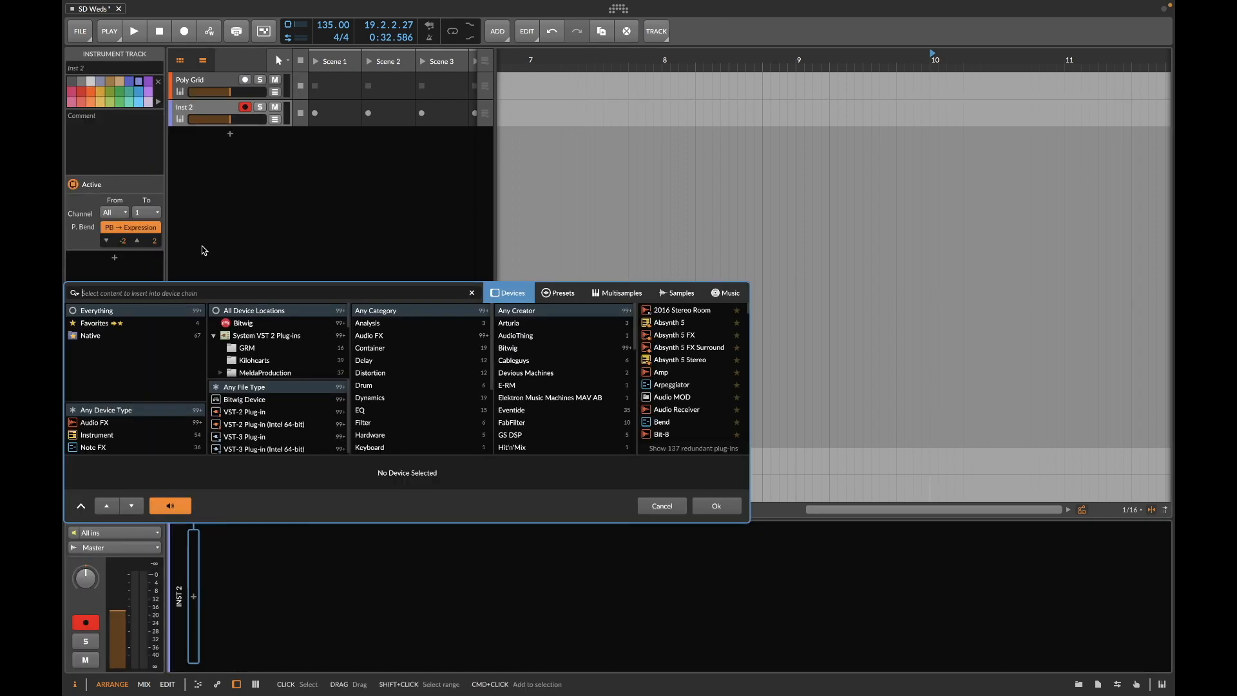
pyautogui.click(107, 433)
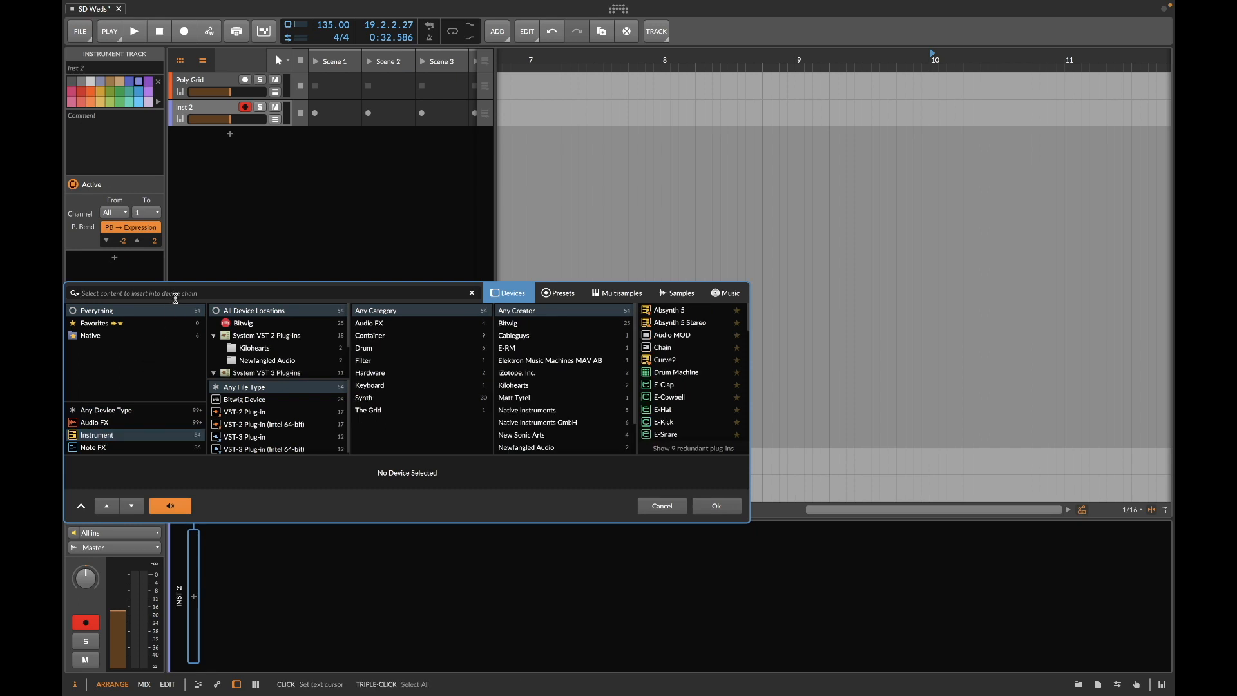
pyautogui.write('kick')
pyautogui.click(671, 310)
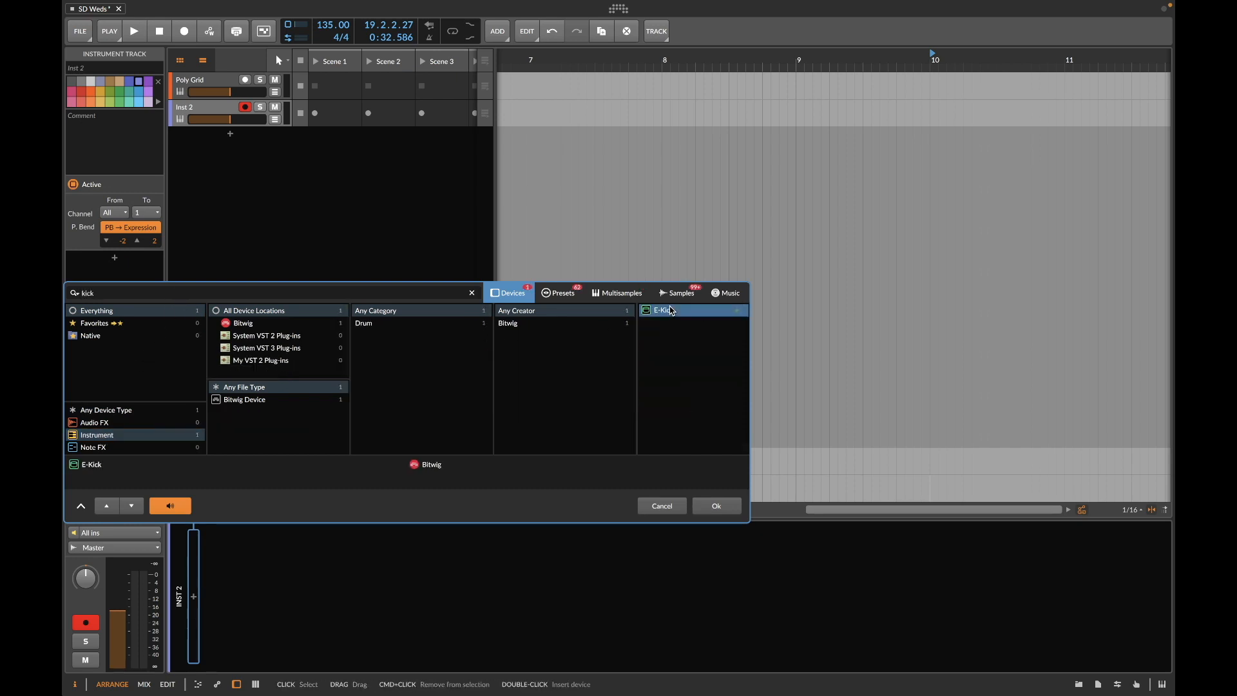
pyautogui.click(718, 506)
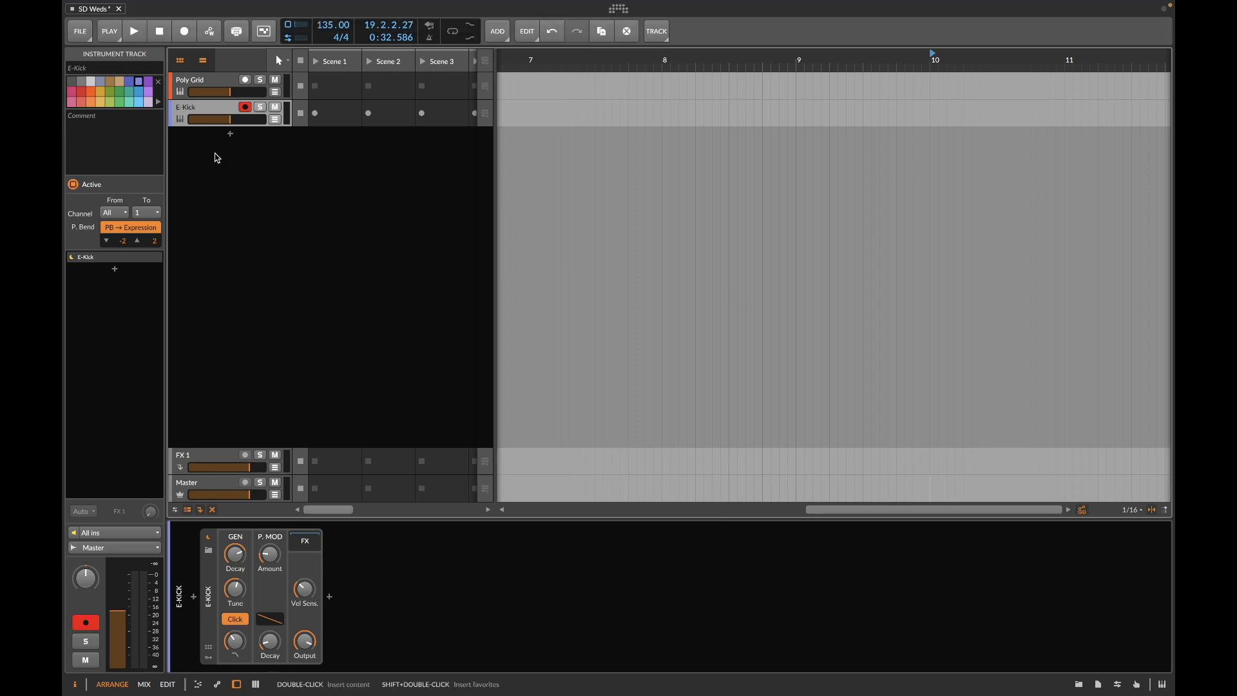
# Step: Add another instrument track below E-Kick with the E-Hat device
pyautogui.click(230, 134)
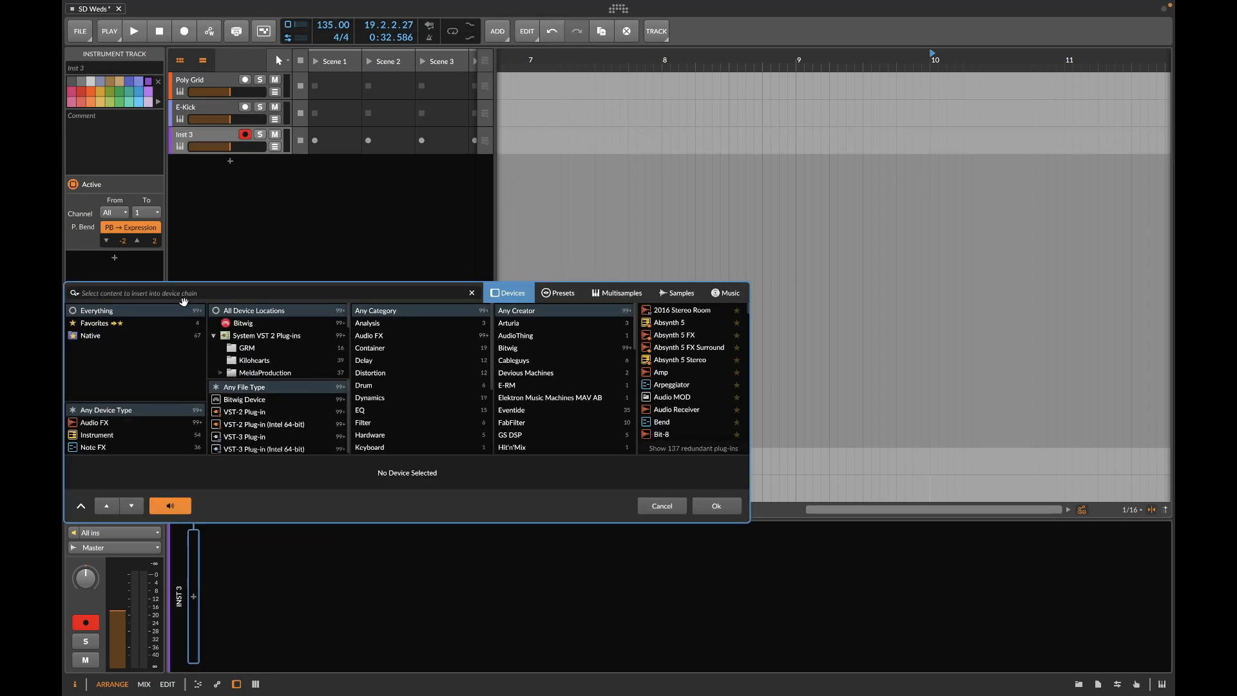
pyautogui.write('hat')
pyautogui.click(658, 316)
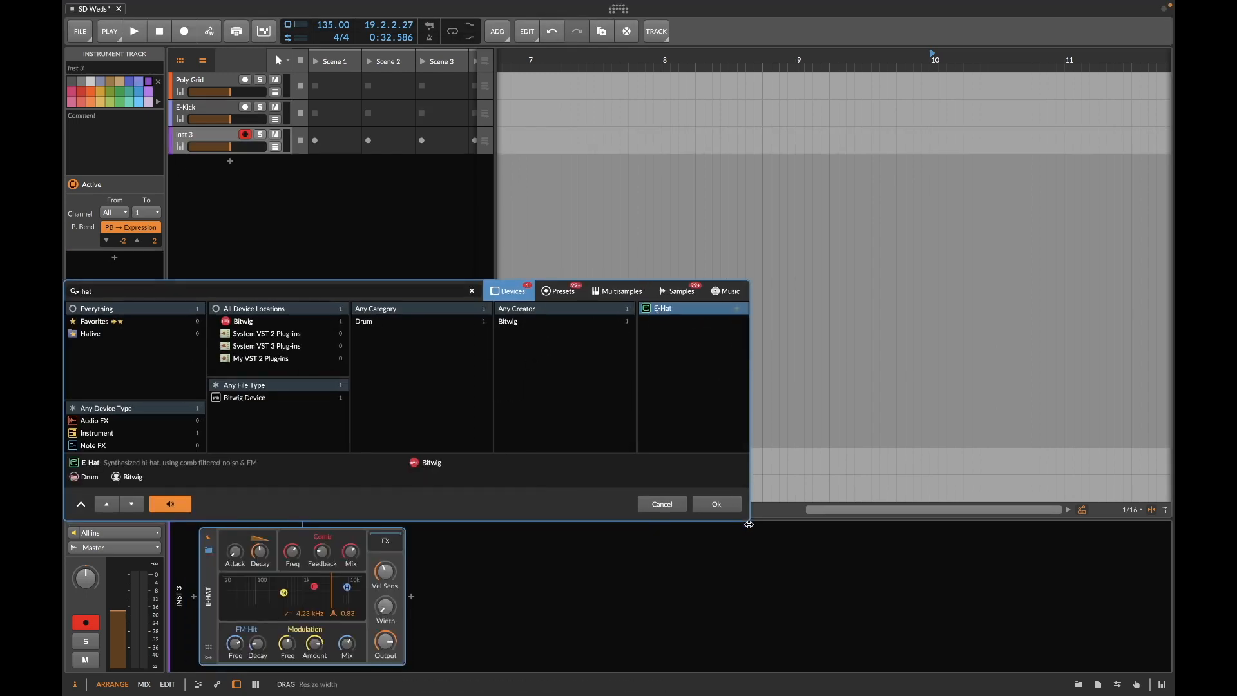
pyautogui.click(728, 507)
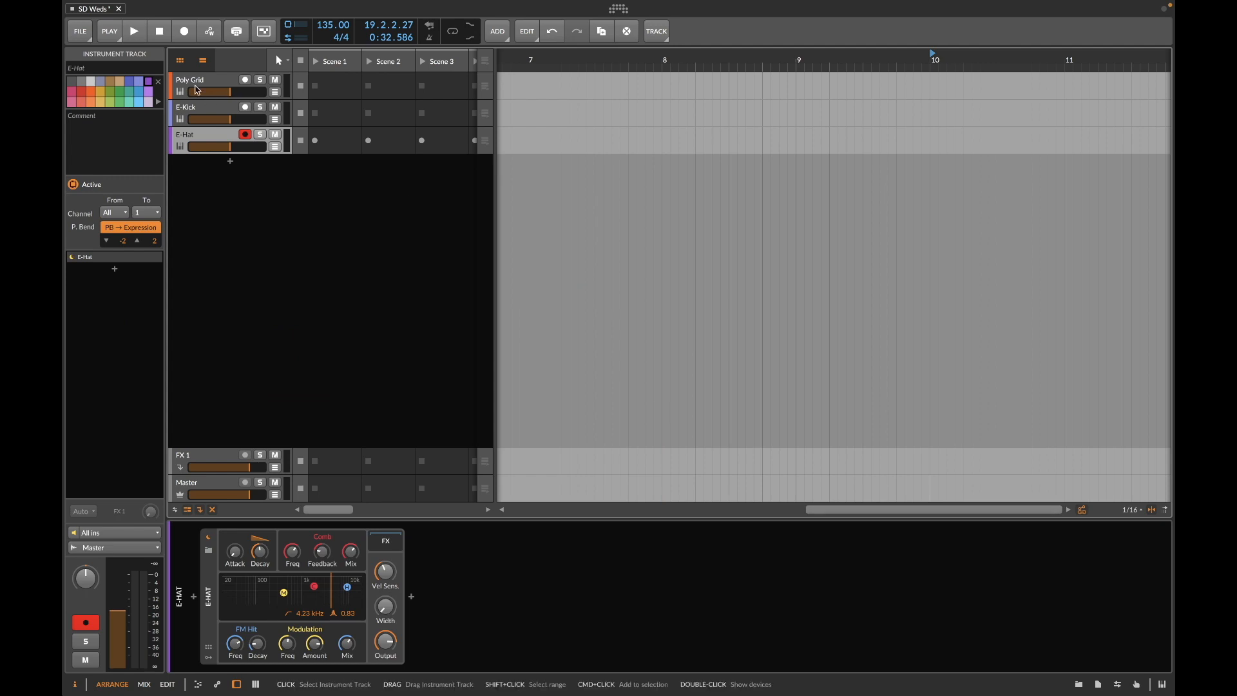
# Step: Create a clip in the E-Kick track's Scene 1 slot, enlarge its note editor and audition low keys
pyautogui.click(189, 108)
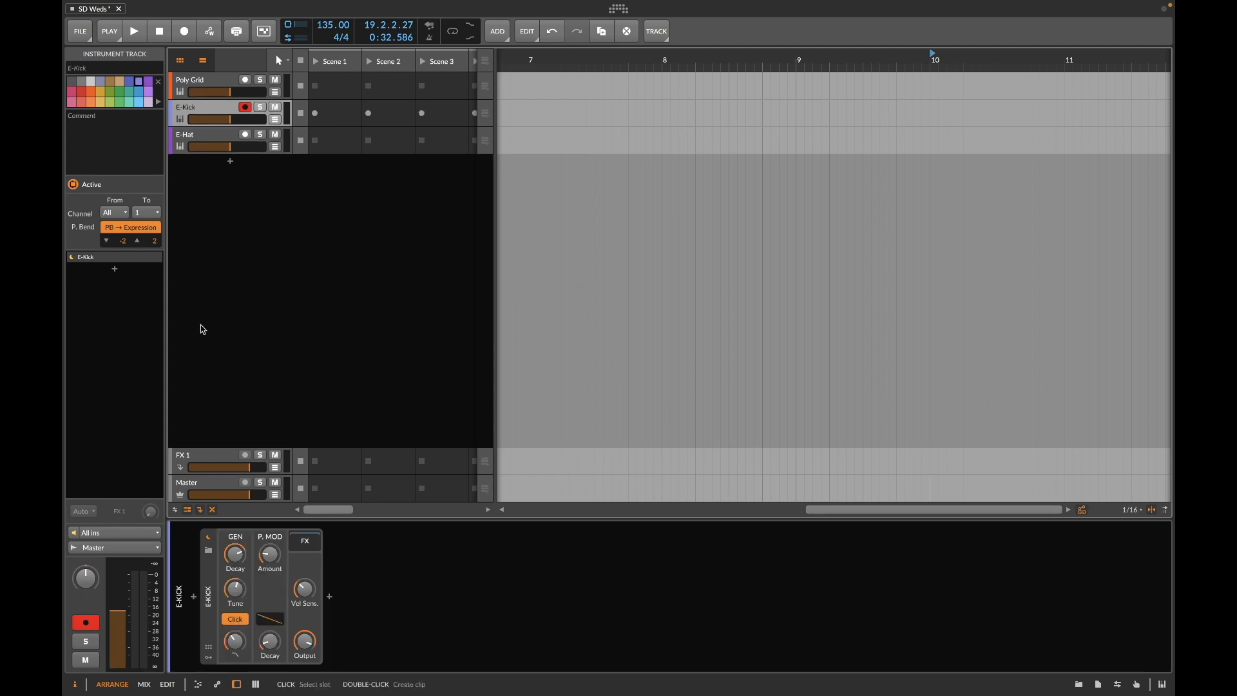
pyautogui.doubleClick(330, 115)
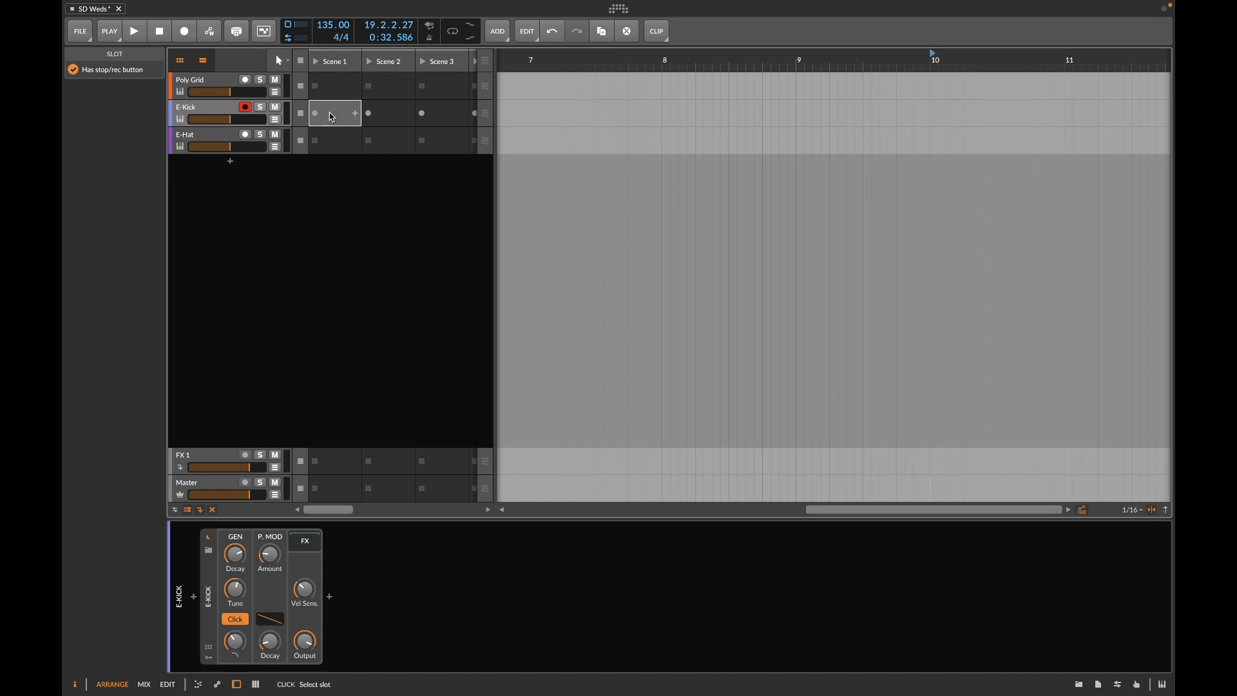
pyautogui.doubleClick(332, 117)
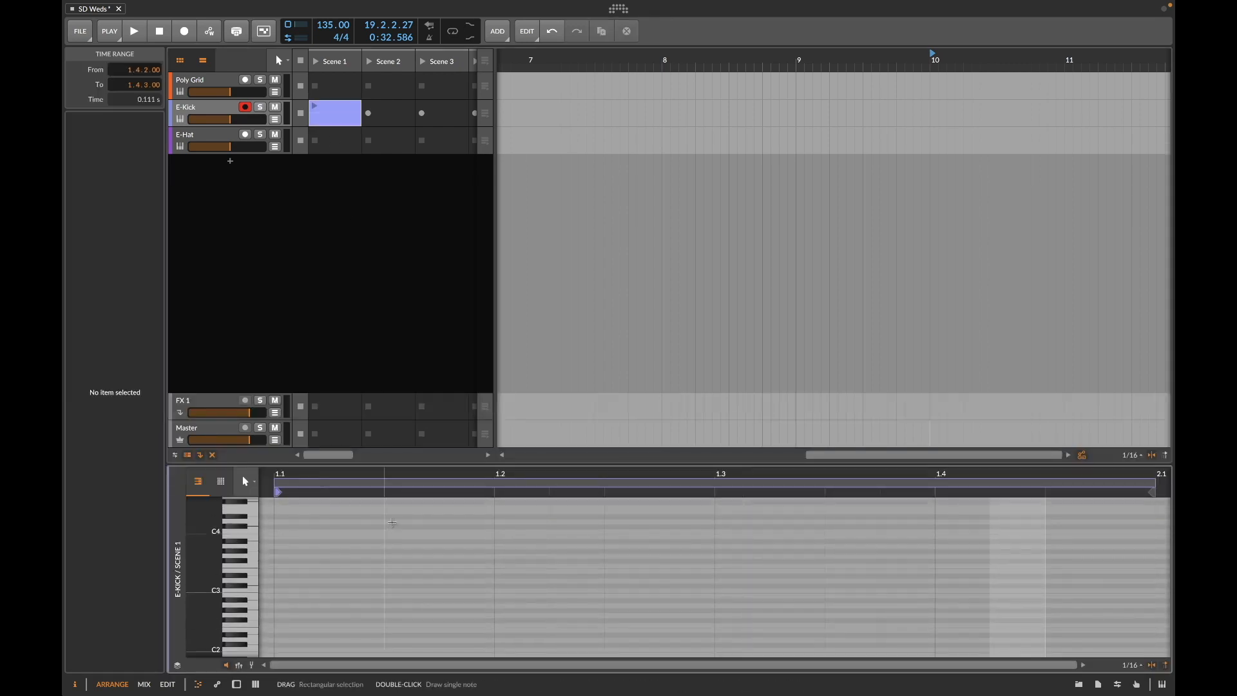
pyautogui.moveTo(422, 462); pyautogui.dragTo(422, 336)
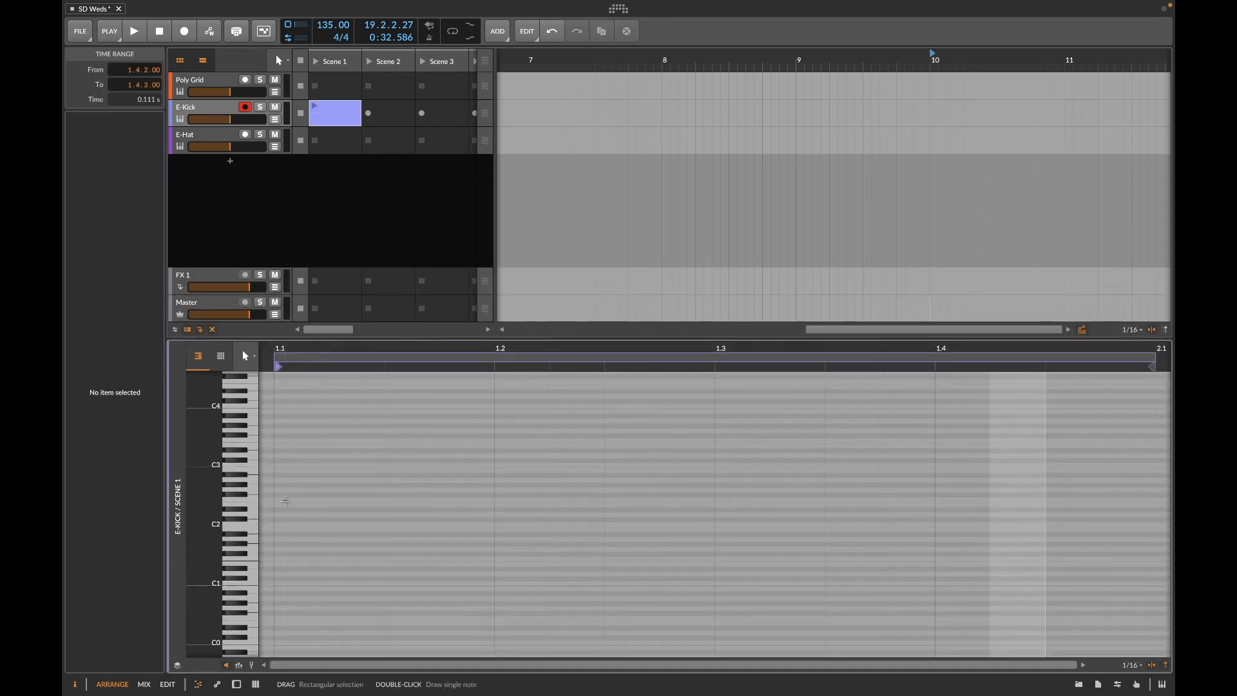
pyautogui.click(252, 525)
pyautogui.click(254, 578)
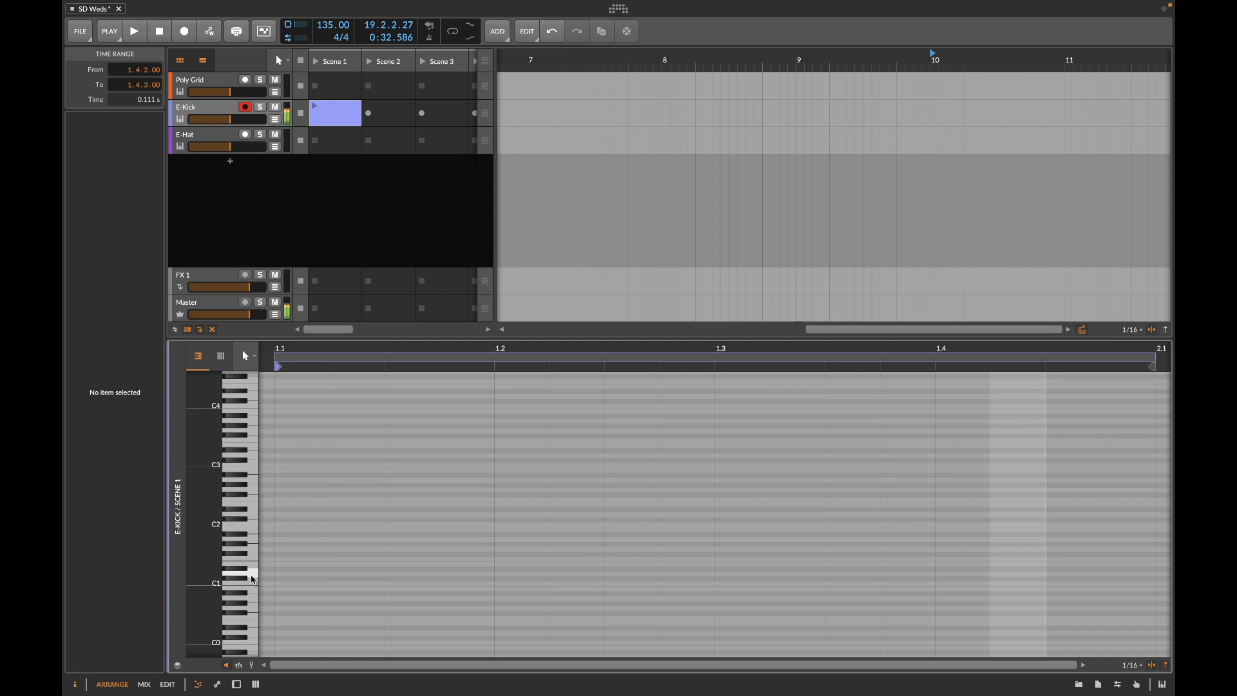
# Step: Fill the one-bar E-Kick clip with four one-beat C2 notes by duplicating the first, and launch the clip
pyautogui.doubleClick(277, 525)
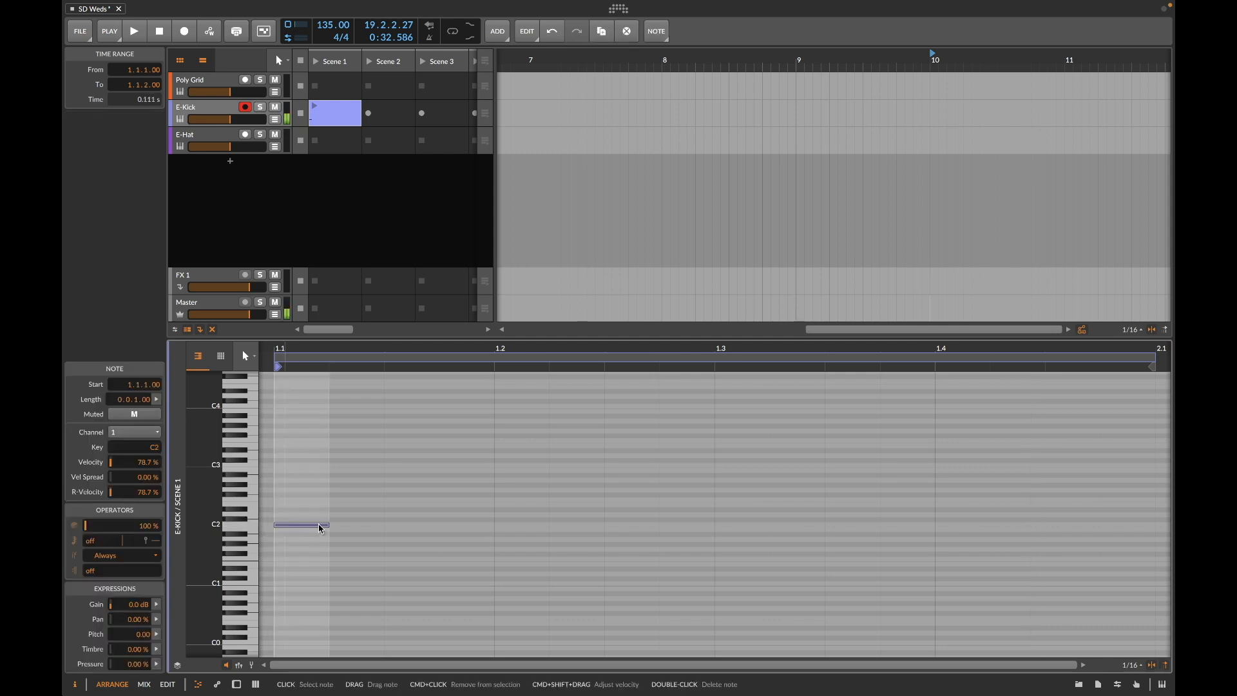
pyautogui.moveTo(326, 524); pyautogui.dragTo(495, 525)
pyautogui.hotkey('ctrl', 'd')
pyautogui.hotkey('ctrl', 'd')
pyautogui.hotkey('ctrl', 'd')
pyautogui.click(315, 107)
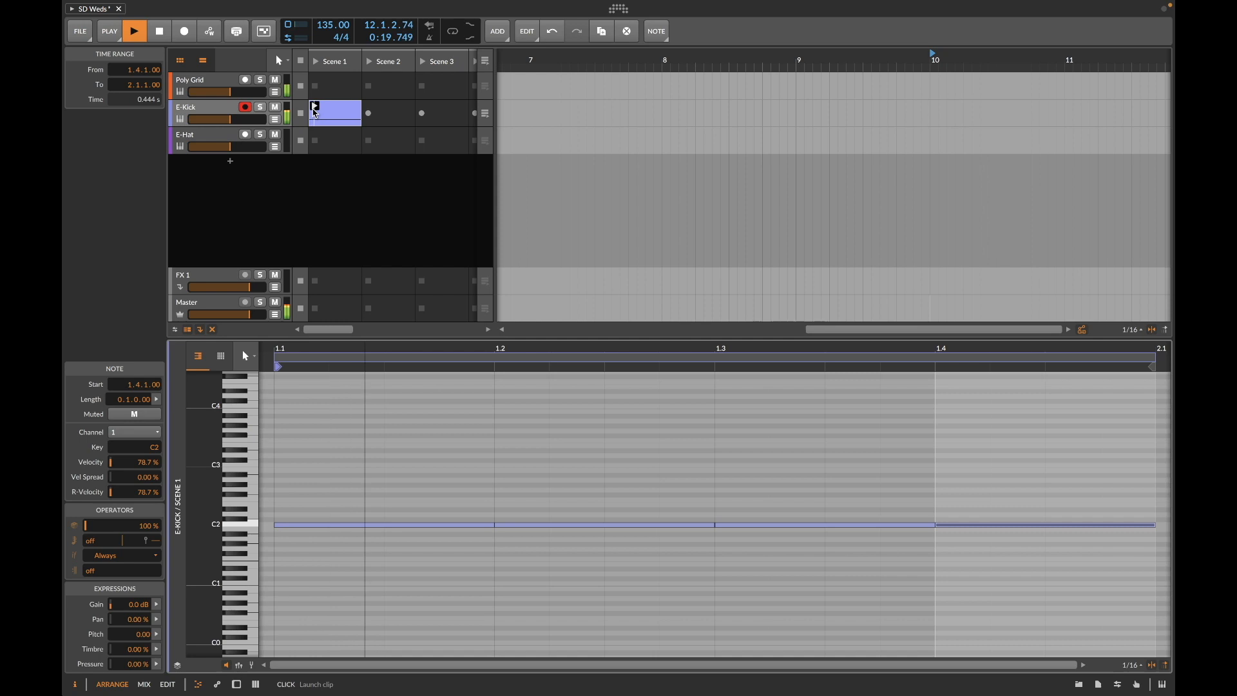
# Step: Create a Scene 1 clip on the E-Hat track and fill its bar with sixteenth C#4 notes
pyautogui.doubleClick(342, 145)
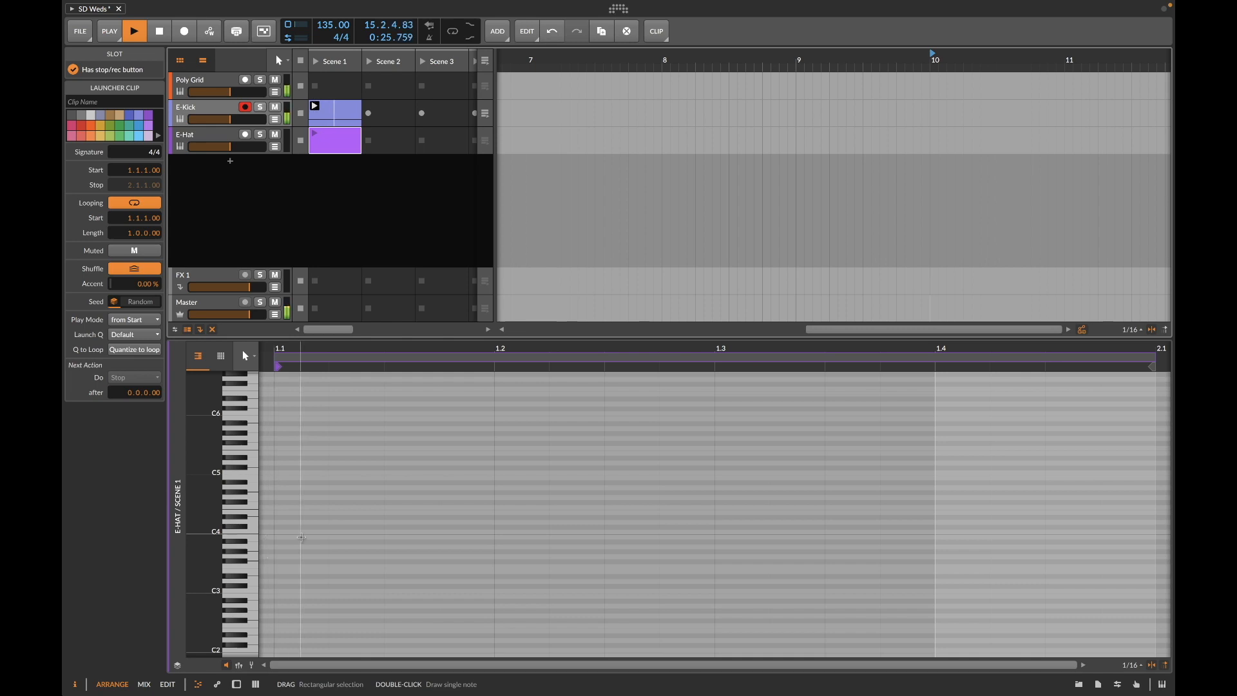
pyautogui.doubleClick(303, 528)
pyautogui.hotkey('ctrl', 'd')
pyautogui.hotkey('ctrl', 'd')
pyautogui.hotkey('ctrl', 'd')
pyautogui.hotkey('ctrl', 'd')
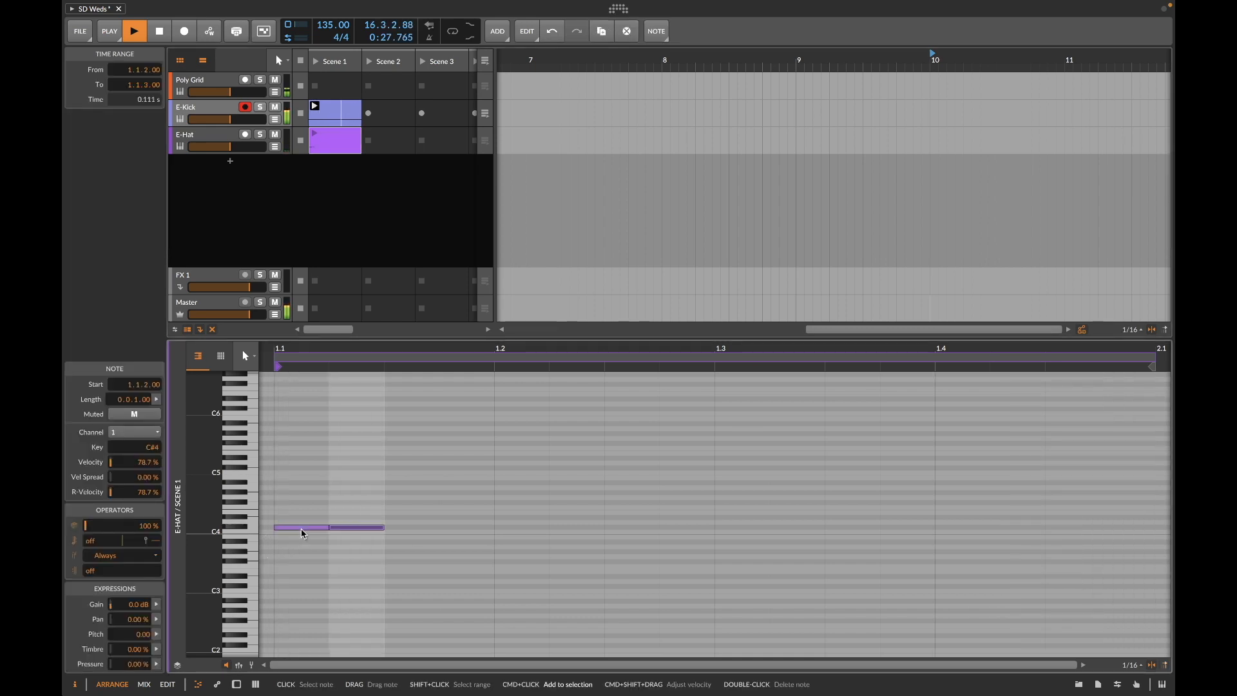
pyautogui.hotkey('ctrl', 'd')
pyautogui.hotkey('ctrl', 'd')
pyautogui.hotkey('ctrl', 'd')
pyautogui.hotkey('ctrl', 'd')
pyautogui.hotkey('ctrl', 'd')
pyautogui.hotkey('ctrl', 'd')
pyautogui.hotkey('ctrl', 'd')
pyautogui.hotkey('ctrl', 'd')
pyautogui.hotkey('ctrl', 'd')
pyautogui.hotkey('ctrl', 'd')
pyautogui.hotkey('ctrl', 'd')
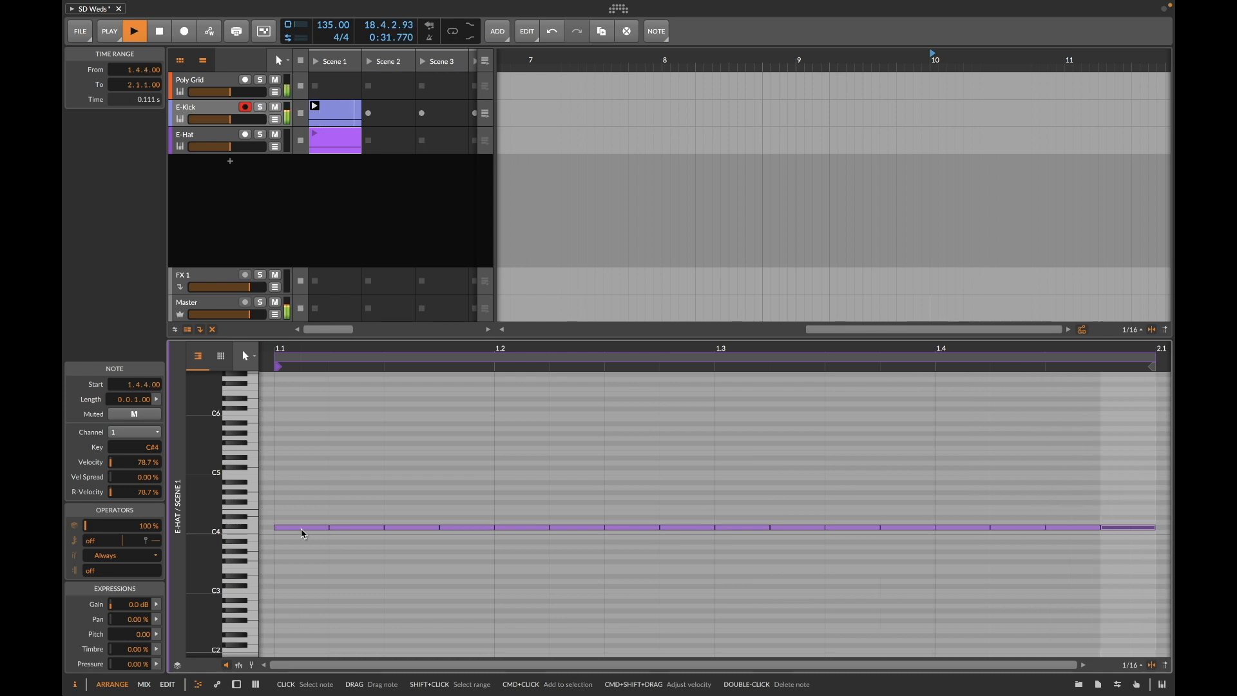
# Step: Launch the E-Hat clip and show the E-Hat track's device chain
pyautogui.click(316, 138)
pyautogui.press('d')
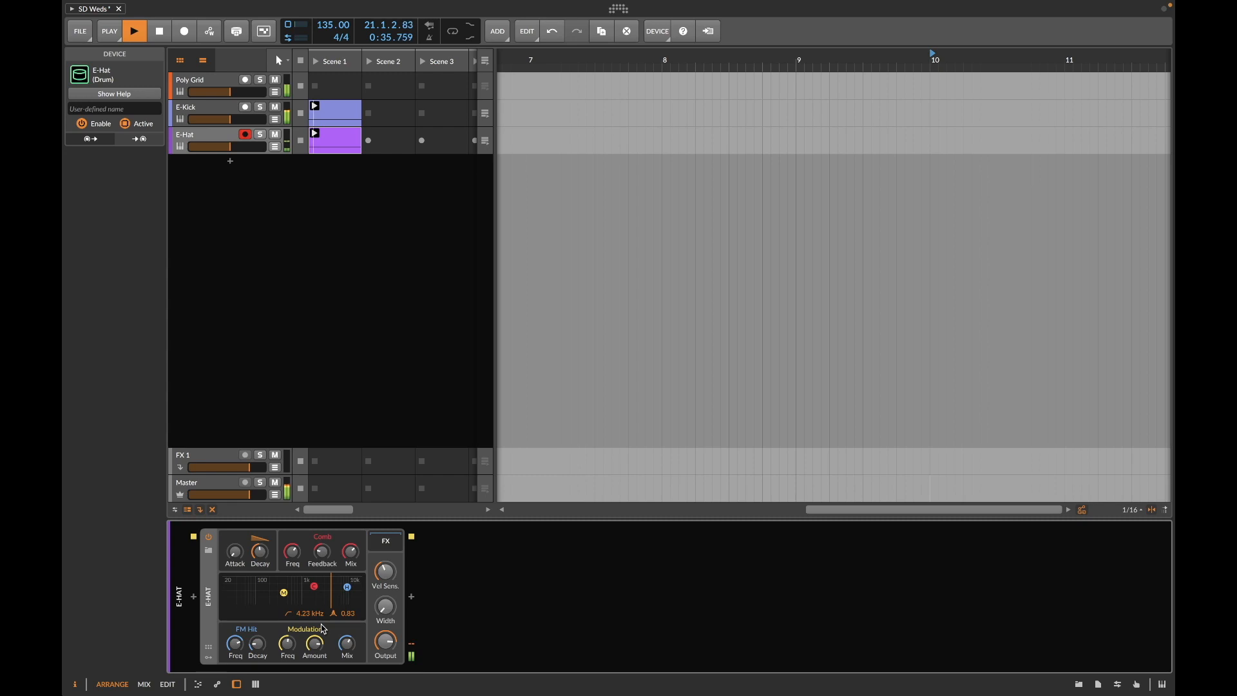
pyautogui.click(229, 139)
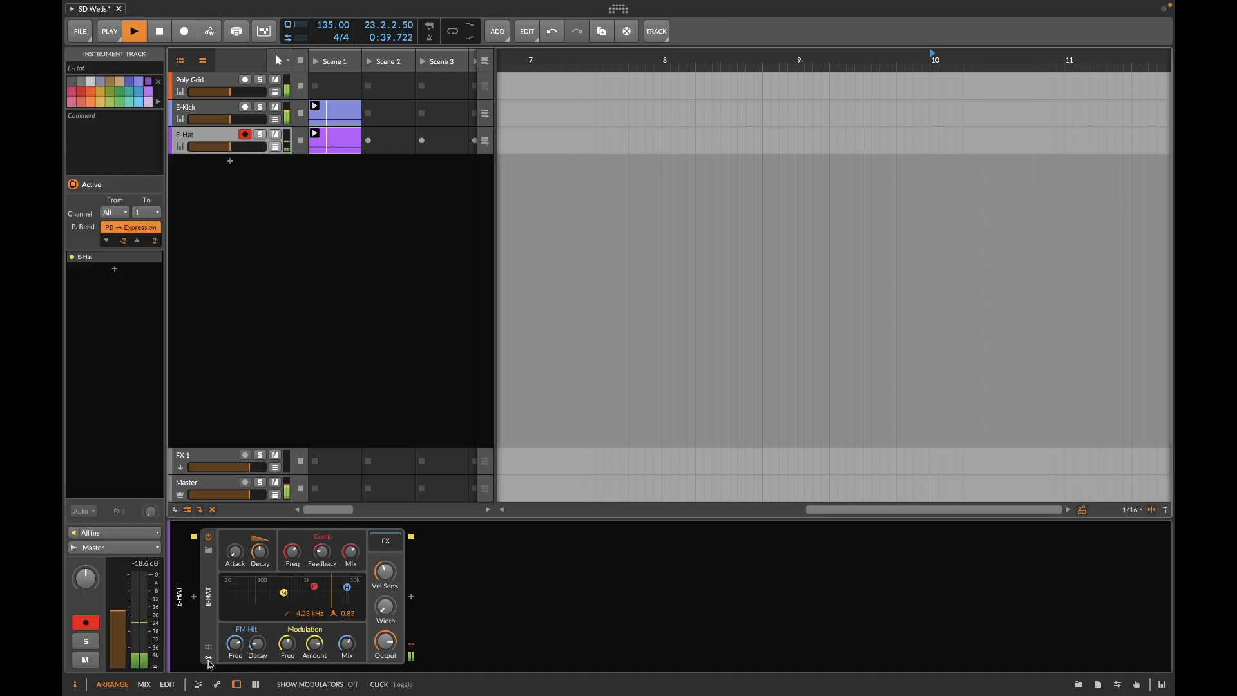
# Step: Show the E-Hat device's modulator slots and insert a Beat LFO into the first one
pyautogui.moveTo(265, 669)
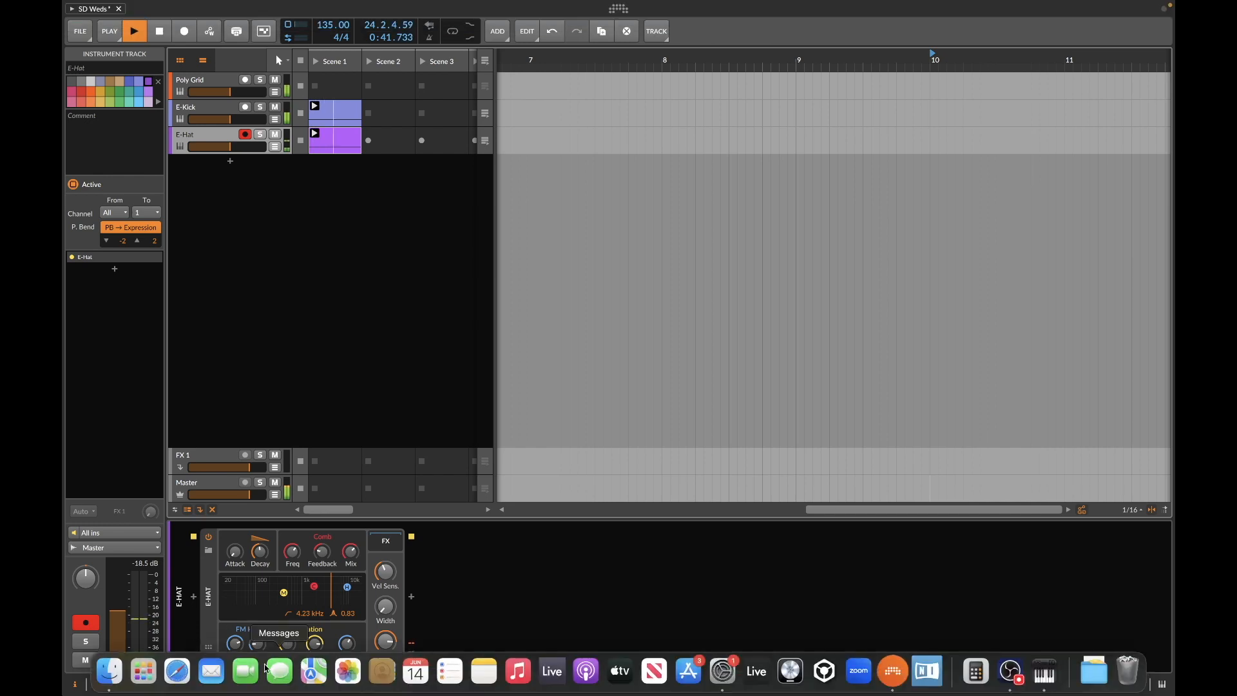
pyautogui.click(209, 657)
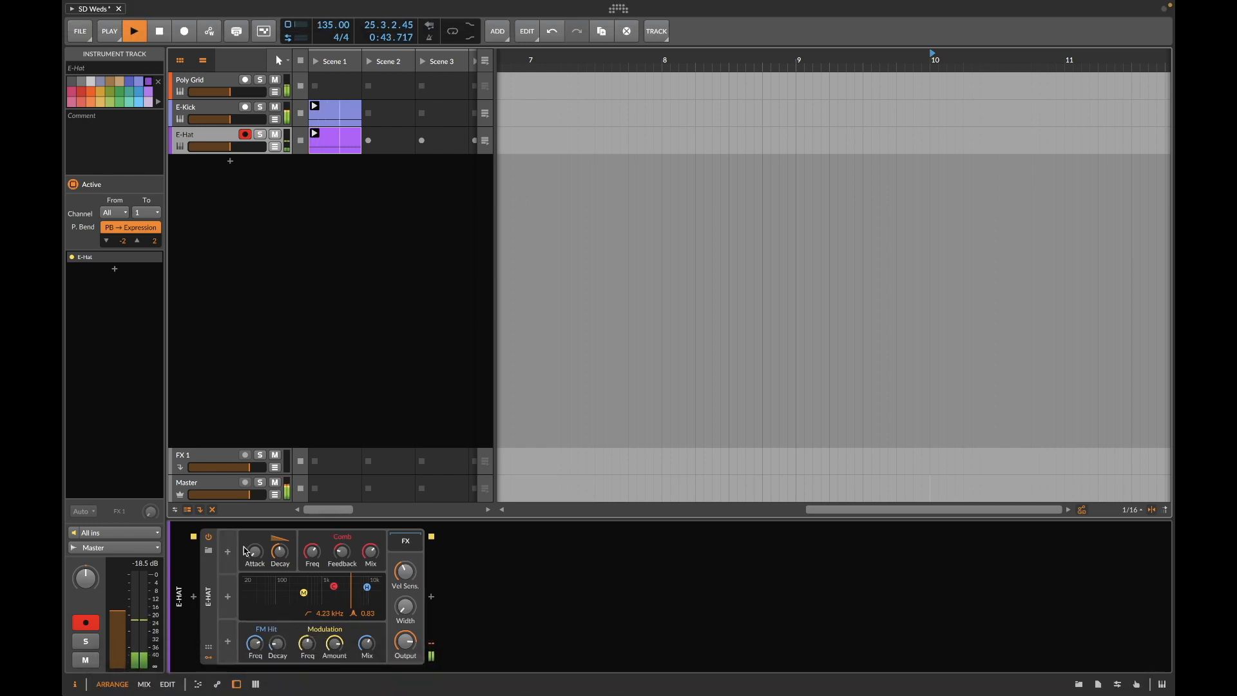
pyautogui.click(229, 553)
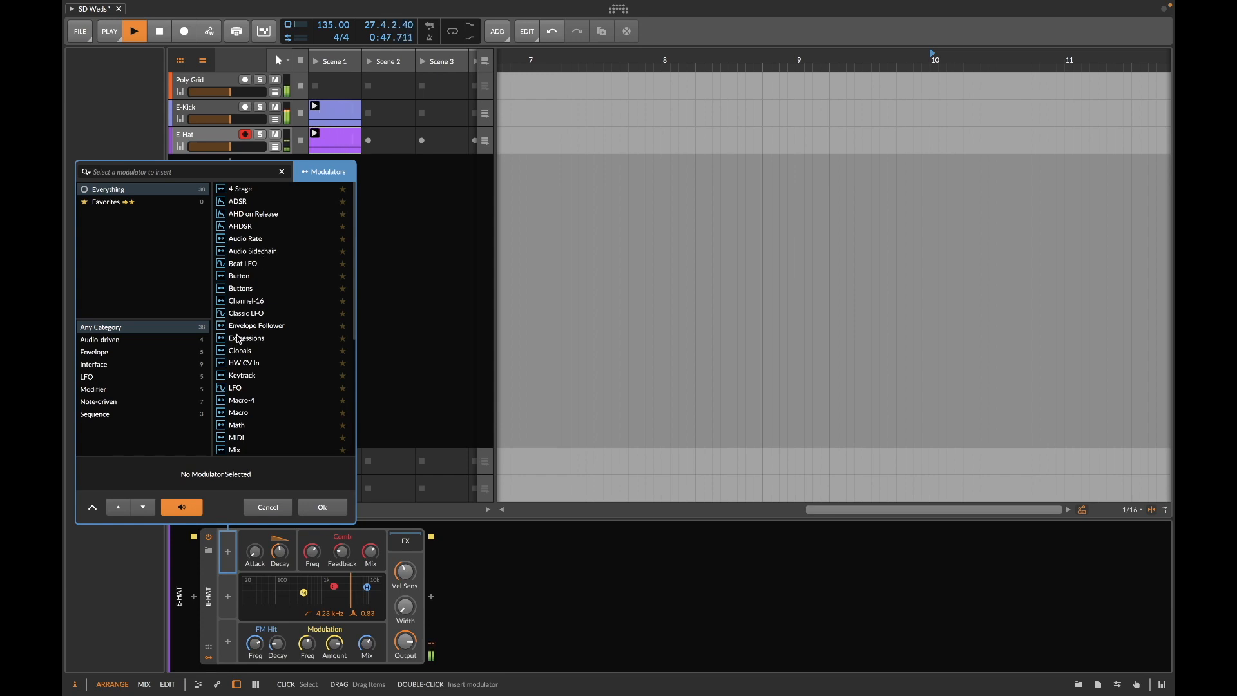
pyautogui.click(251, 264)
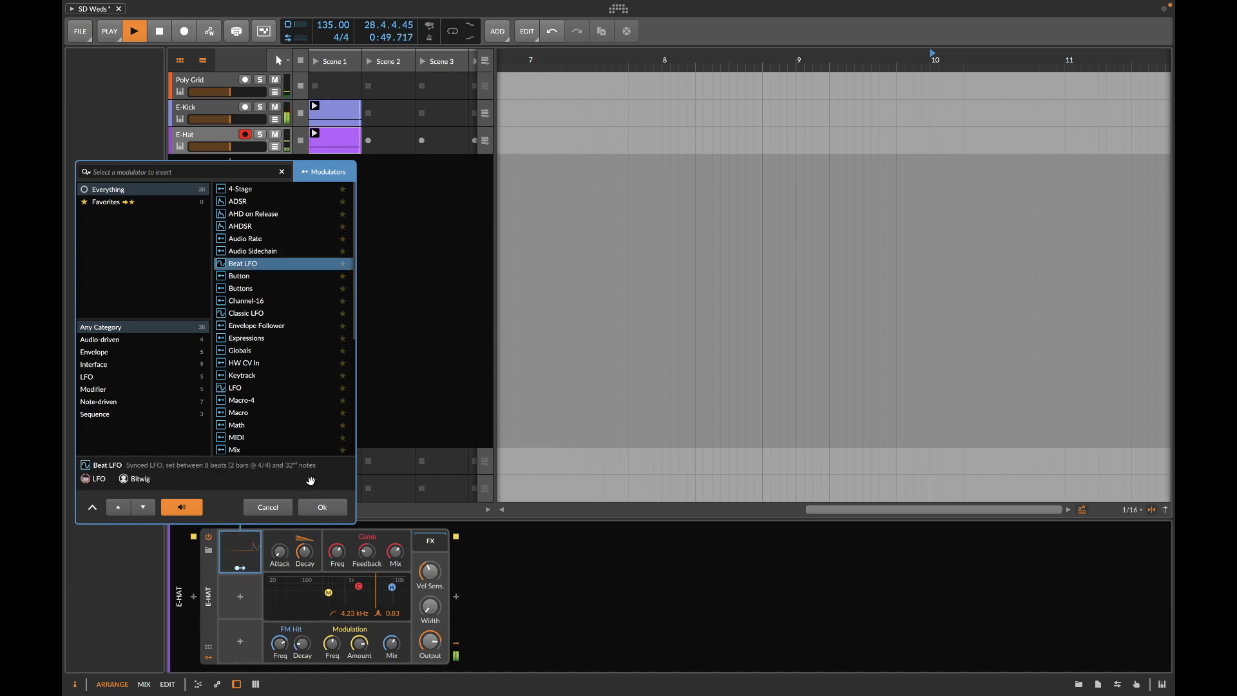
pyautogui.click(322, 507)
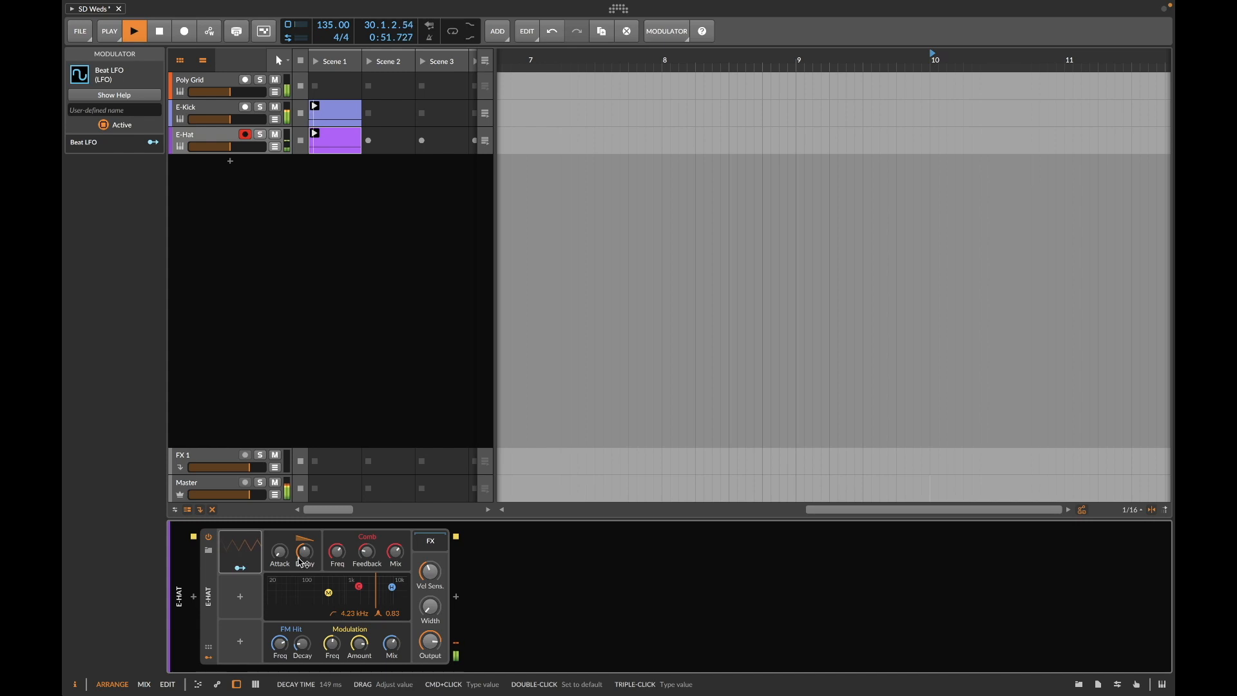
# Step: Map the Beat LFO to E-Hat's Decay at +1.905 and to Velocity Sensitivity at -12.3 dB
pyautogui.click(239, 568)
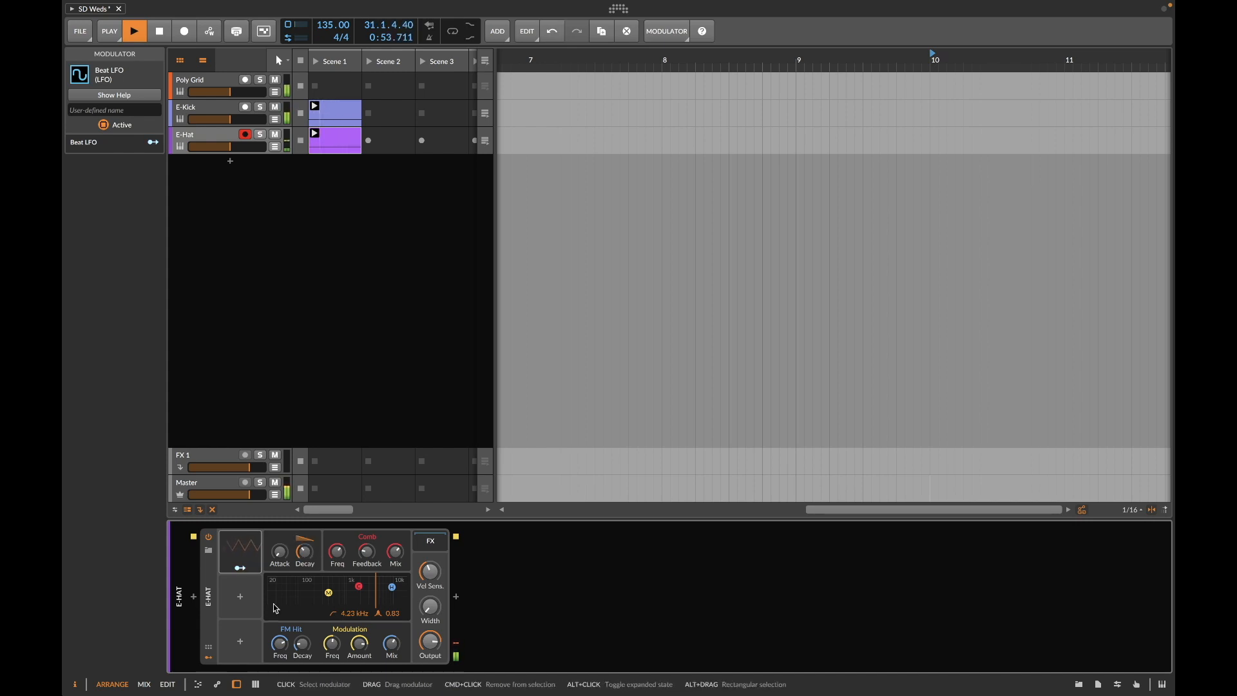
pyautogui.moveTo(305, 568); pyautogui.dragTo(305, 515)
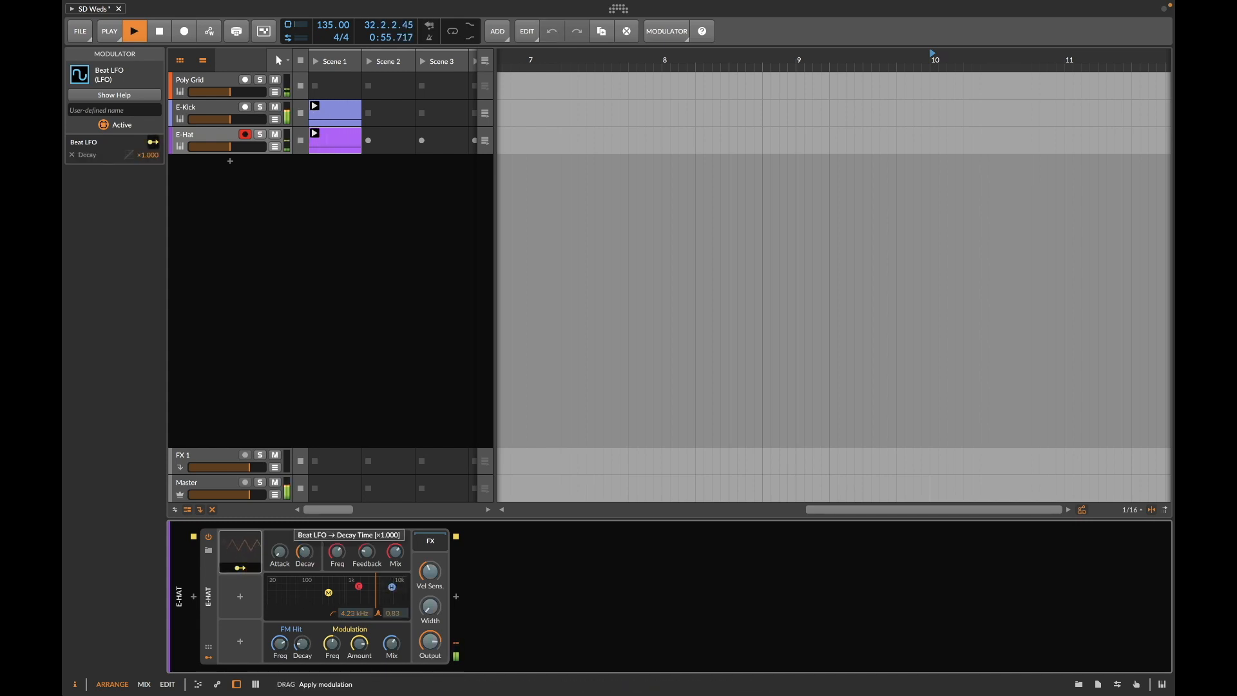
pyautogui.click(431, 571)
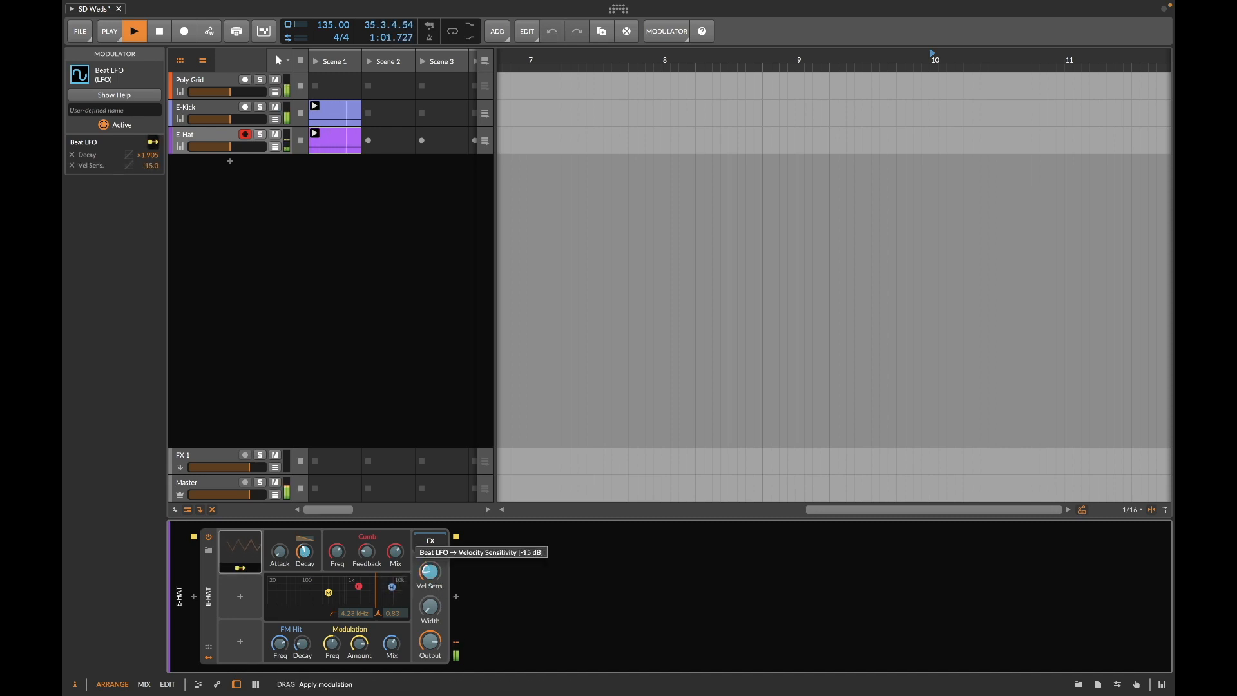
pyautogui.click(239, 568)
# Step: Insert a second Beat LFO into E-Hat's next modulator slot and expand its settings
pyautogui.click(240, 596)
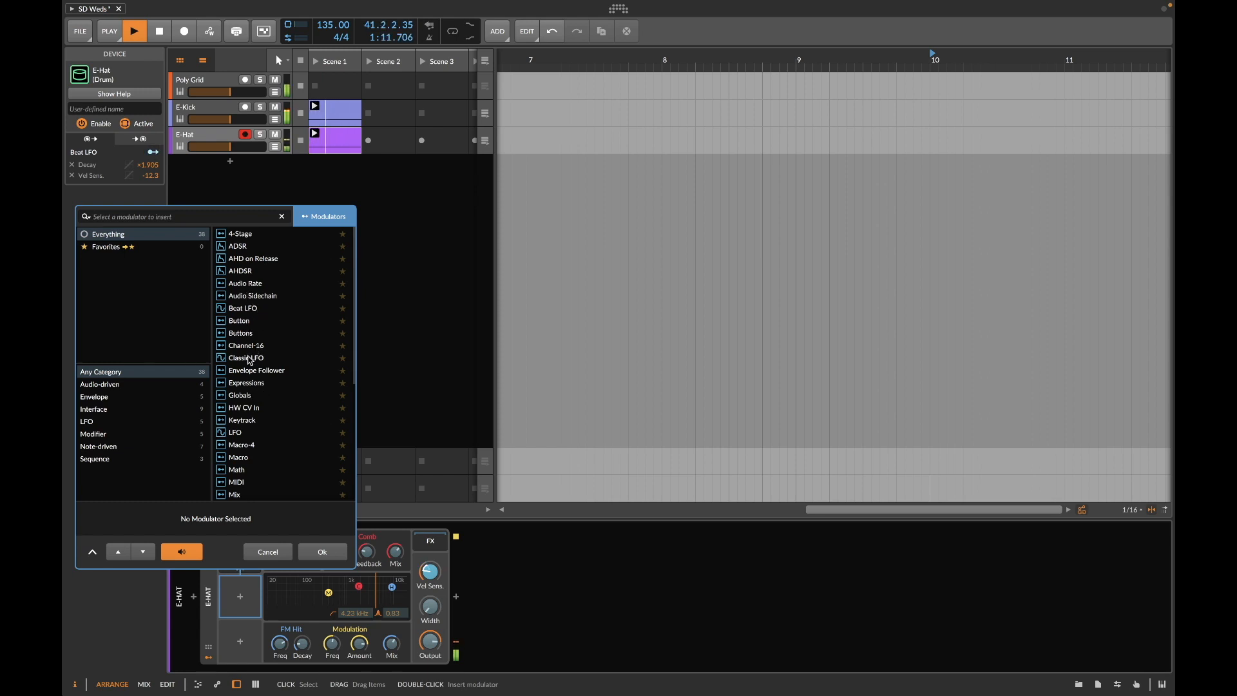
pyautogui.click(249, 310)
pyautogui.click(321, 549)
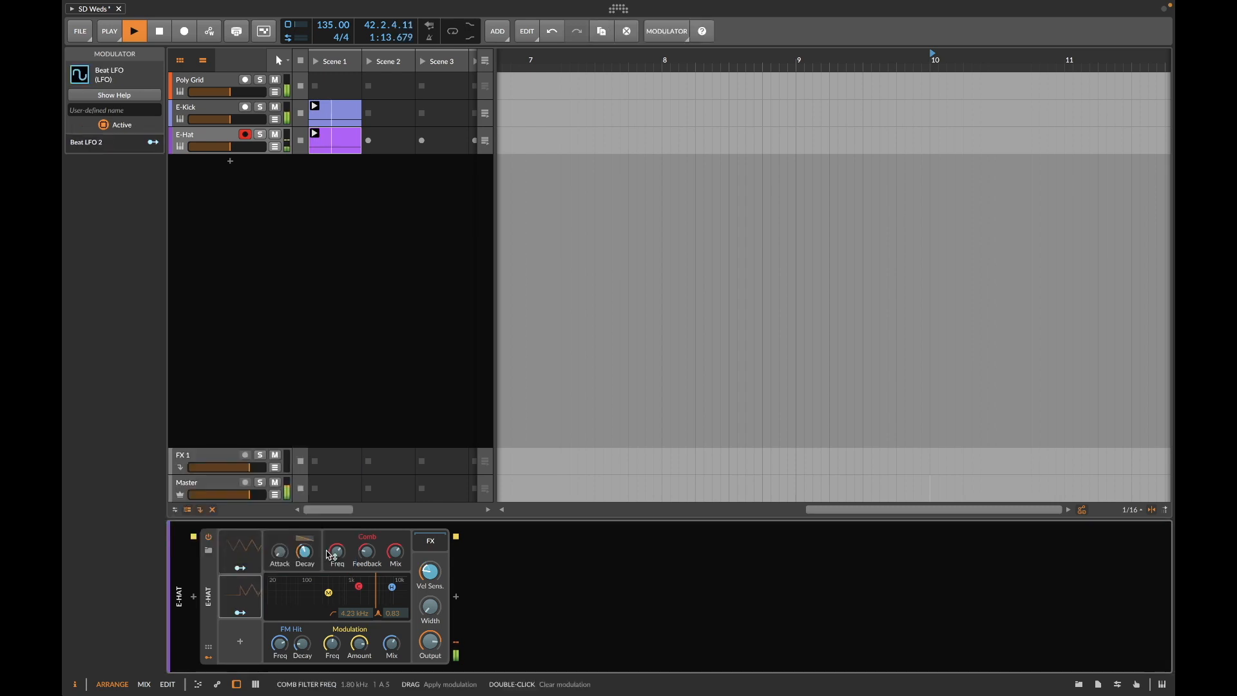
pyautogui.click(237, 596)
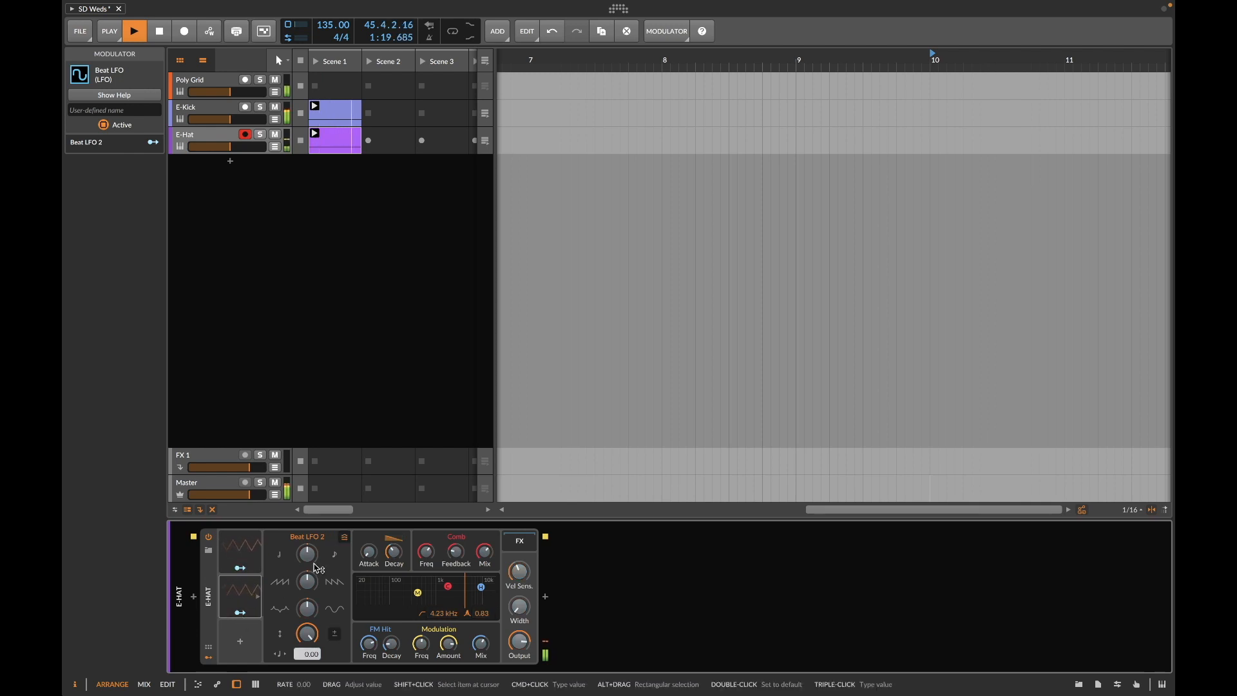
pyautogui.click(241, 594)
pyautogui.click(244, 589)
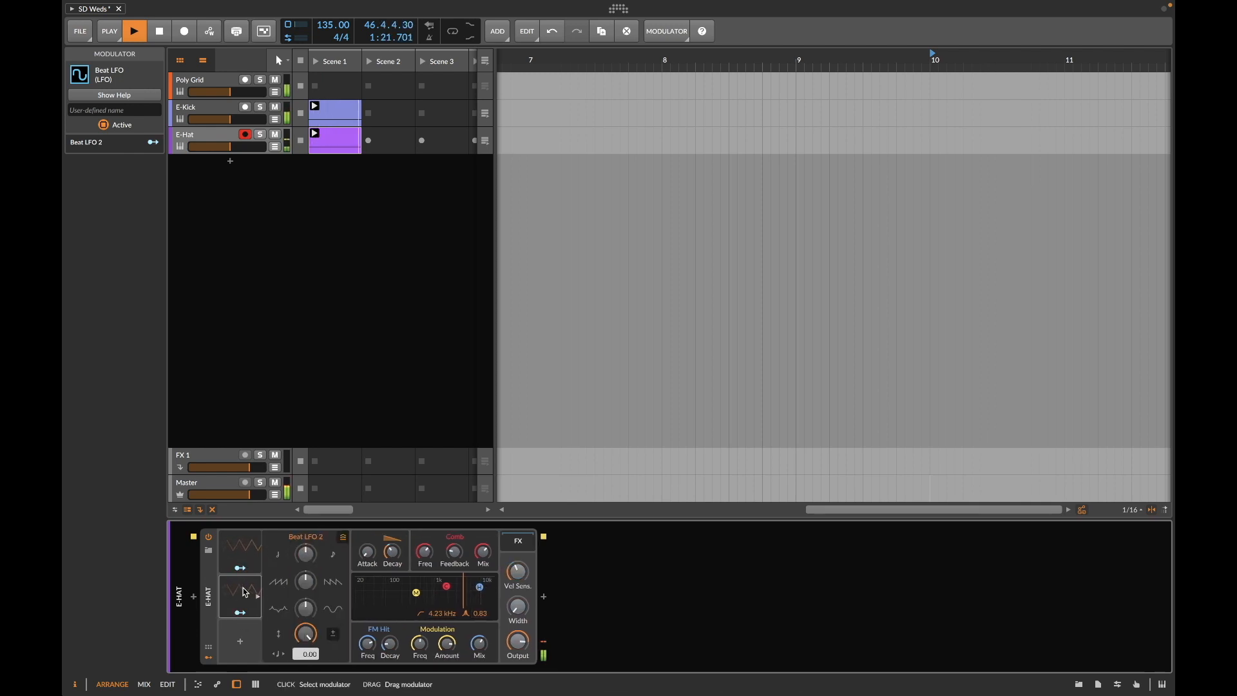
# Step: Slow Beat LFO 2 and round its waveform to a sine, mapping it to FM Hit Decay at +22.03
pyautogui.moveTo(310, 556); pyautogui.dragTo(310, 582)
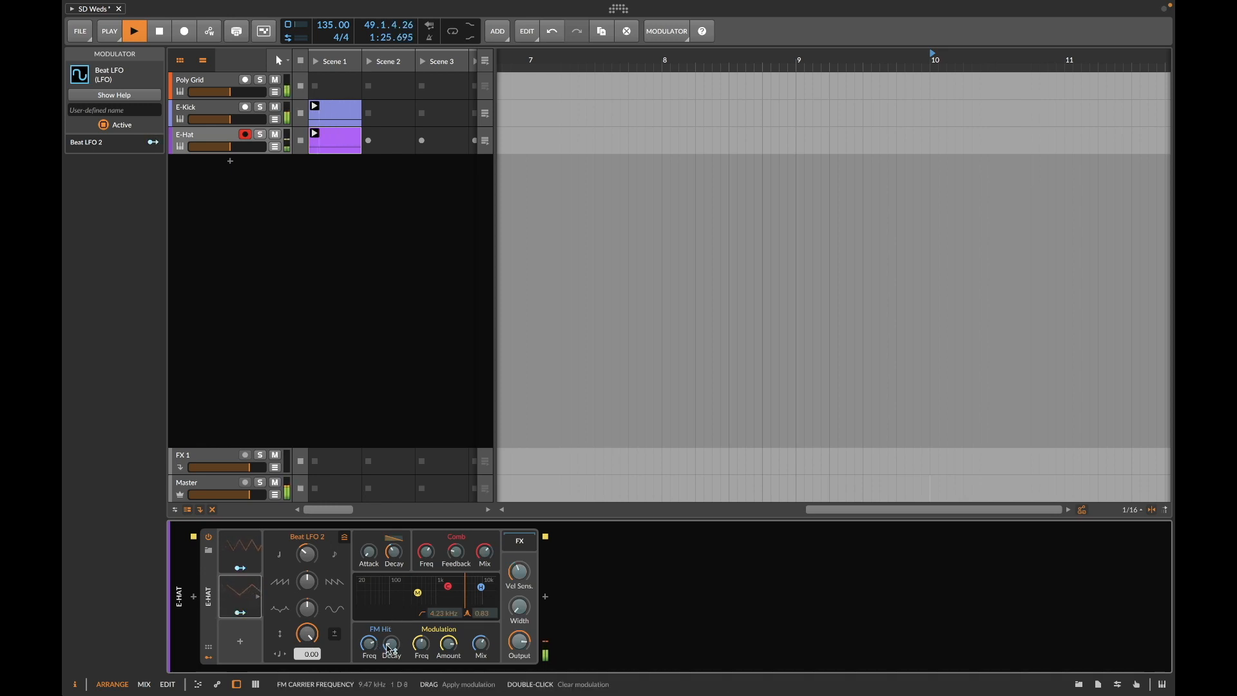
pyautogui.moveTo(391, 643); pyautogui.dragTo(391, 635)
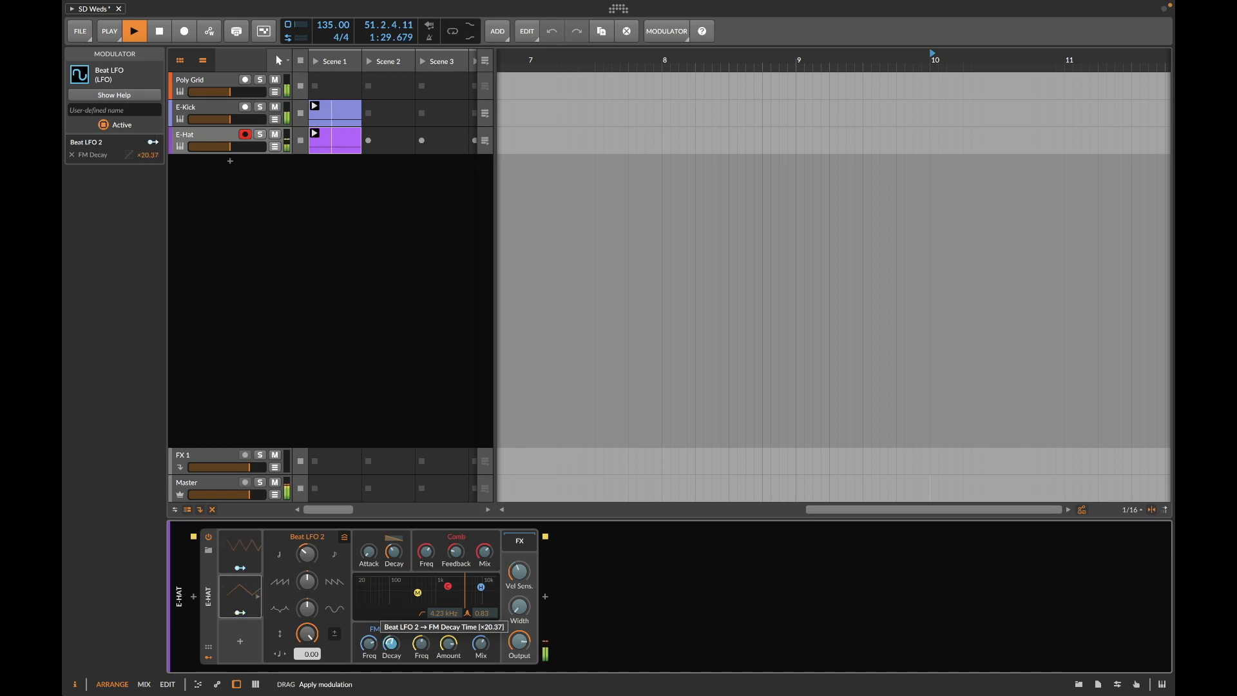
pyautogui.moveTo(309, 610); pyautogui.dragTo(308, 558)
# Step: Map Beat LFO 2 to E-Hat's Modulation Freq at -19.3 and try mapping it to the Modulation Amount
pyautogui.click(239, 613)
pyautogui.moveTo(421, 643); pyautogui.dragTo(421, 649)
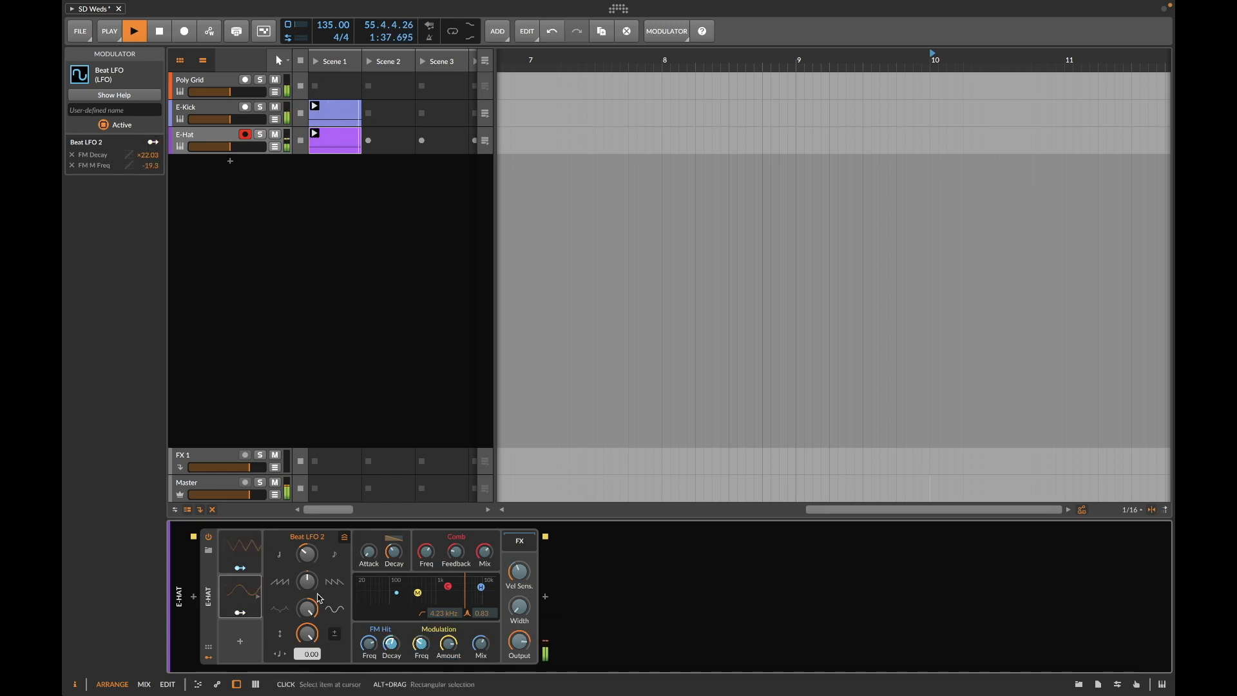
pyautogui.click(240, 613)
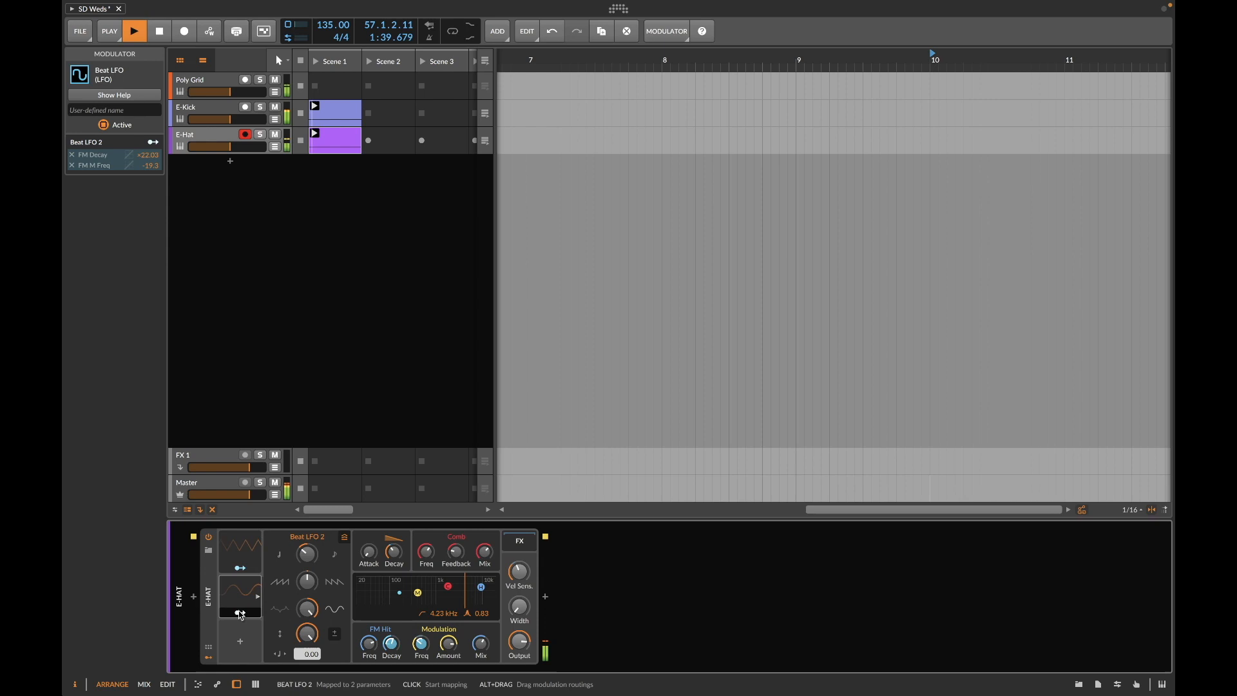
pyautogui.moveTo(448, 643); pyautogui.dragTo(448, 672)
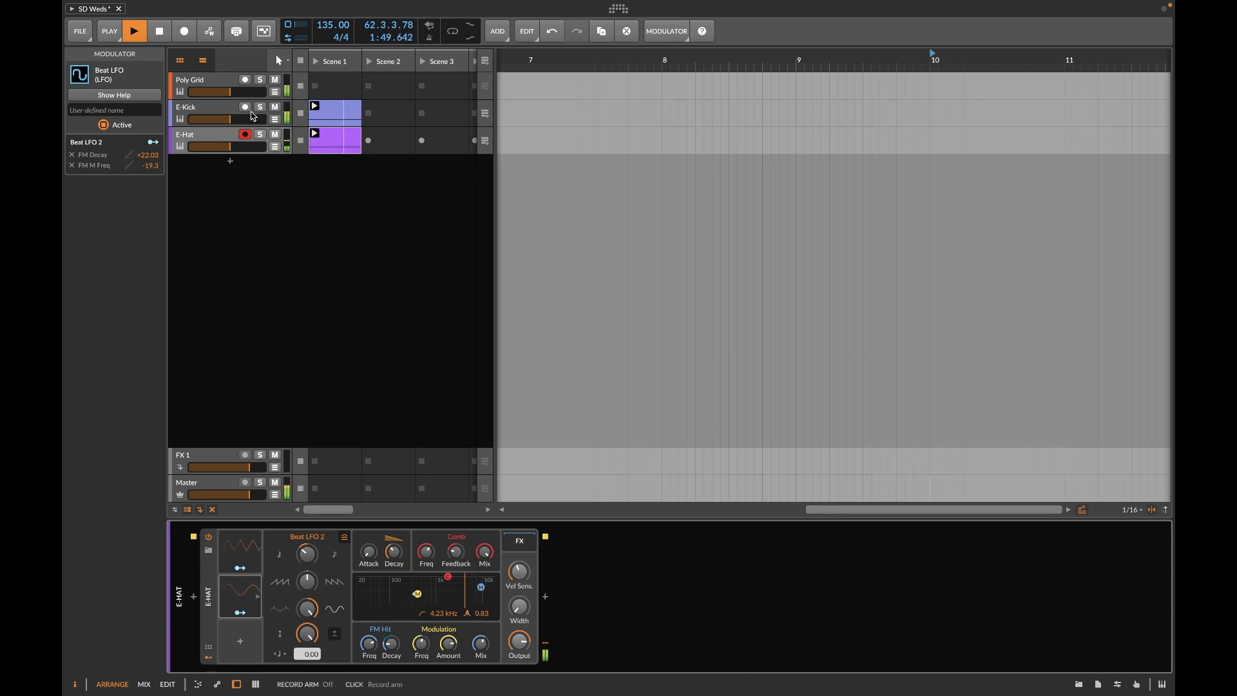
# Step: Solo the E-Kick track, shorten its oscillator Decay and raise the tone control below Click
pyautogui.click(201, 111)
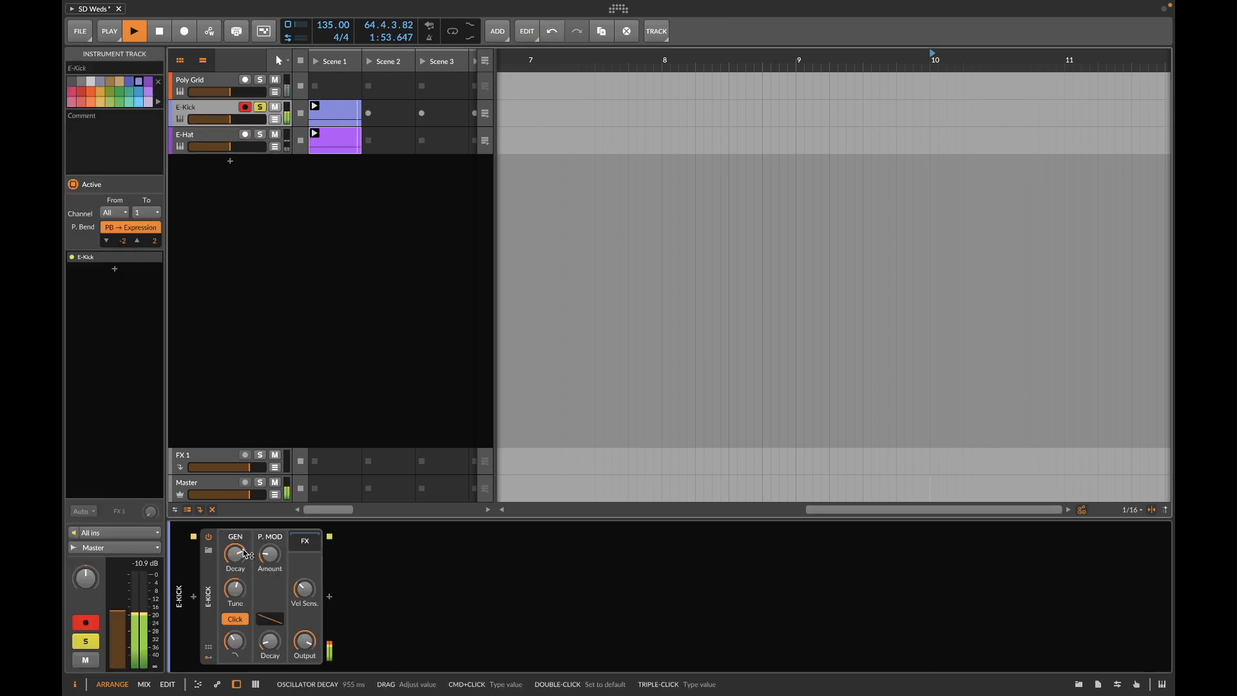
pyautogui.moveTo(242, 556)
pyautogui.mouseDown()
pyautogui.moveTo(241, 570)
pyautogui.moveTo(242, 555)
pyautogui.mouseUp()
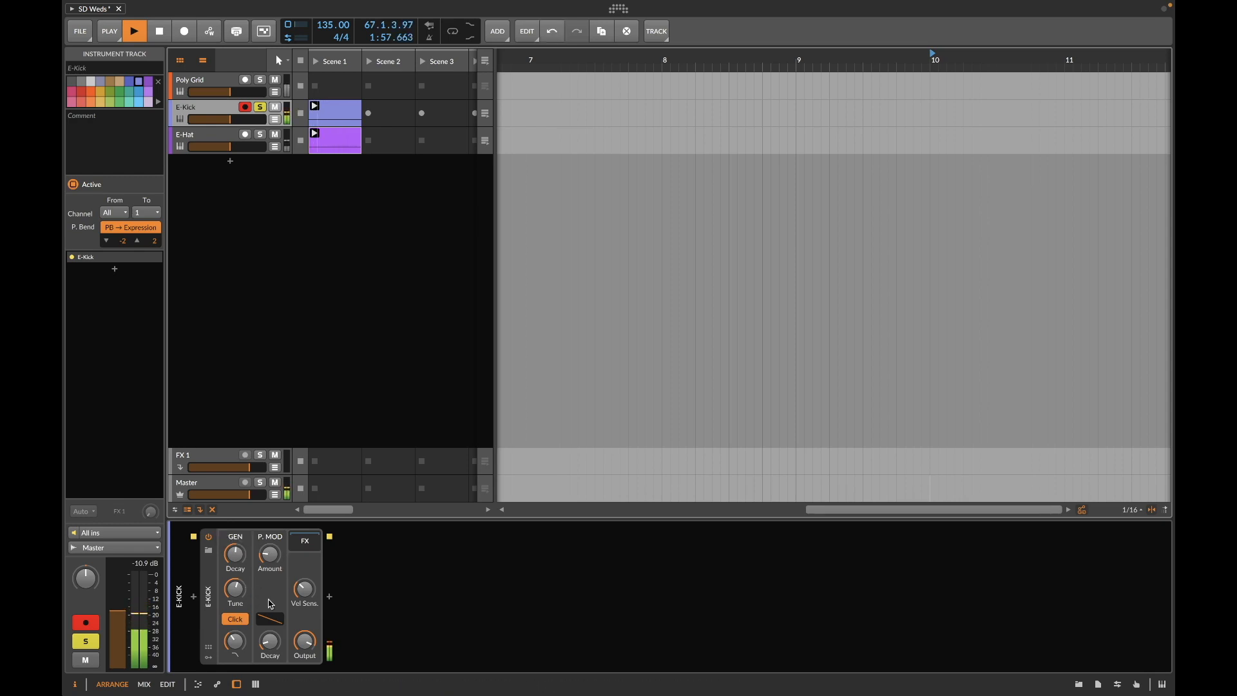
pyautogui.moveTo(236, 640); pyautogui.dragTo(235, 640)
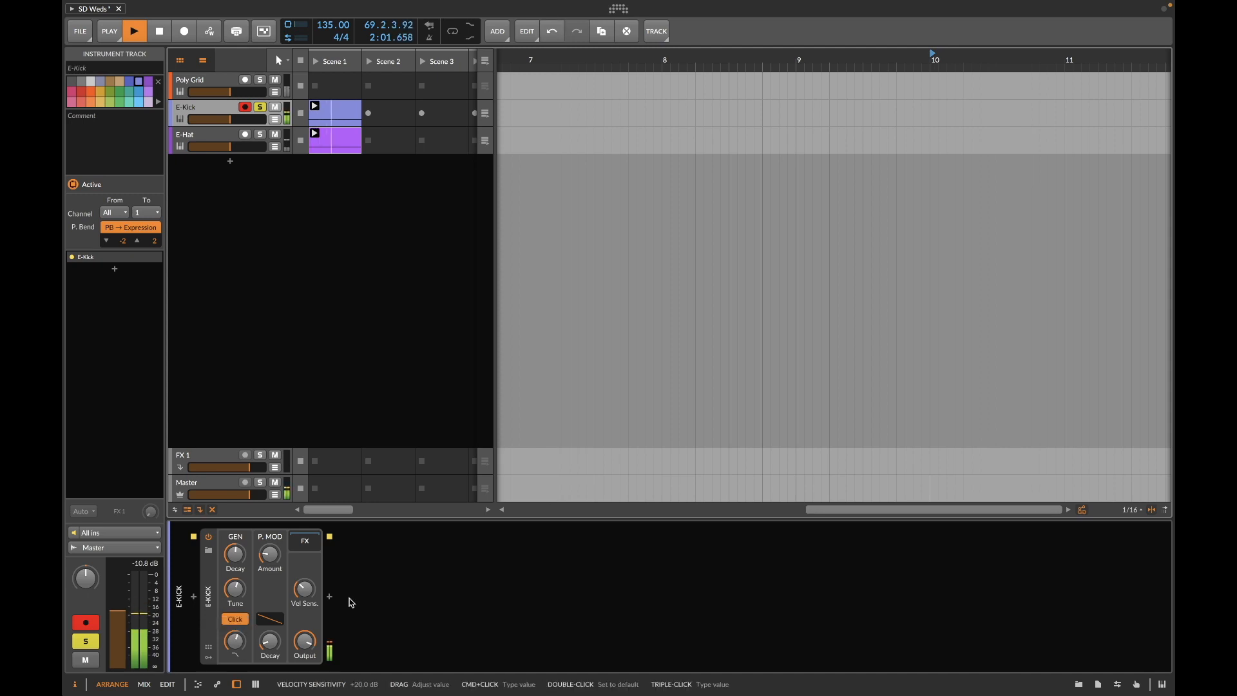
# Step: Insert a Loud Split device after E-Kick from the favourite audio effects
pyautogui.click(329, 600)
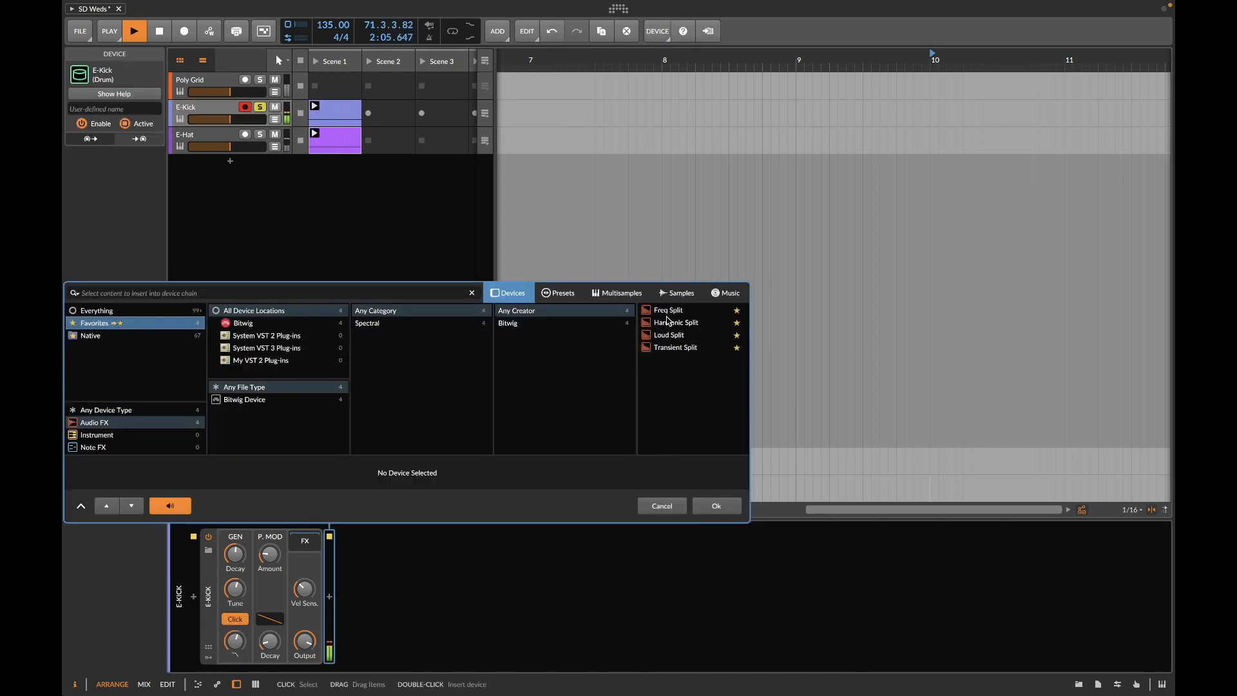
pyautogui.click(674, 337)
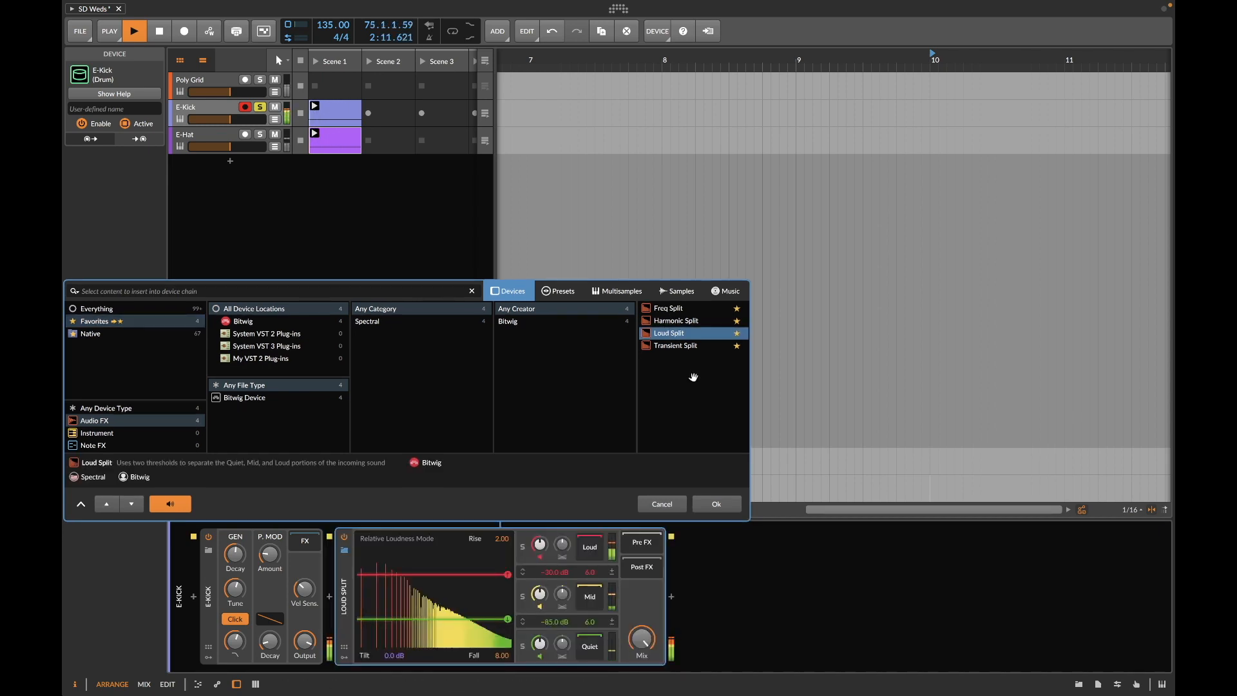
pyautogui.click(717, 504)
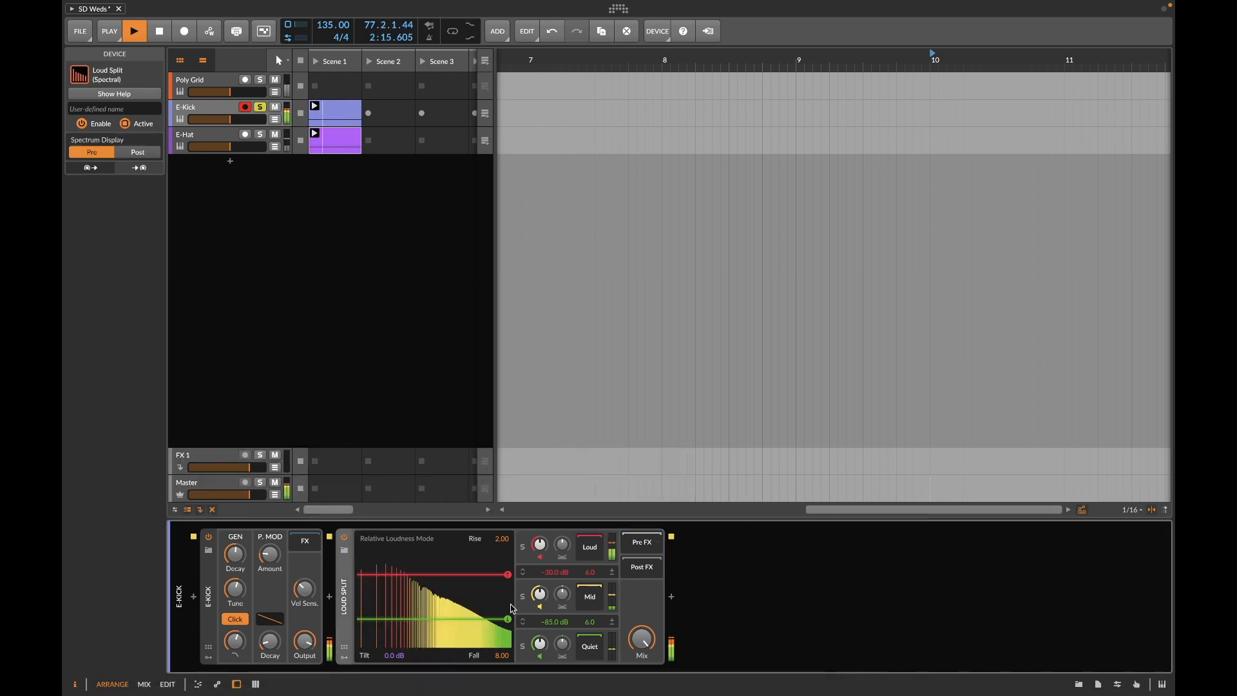
# Step: Rebalance Loud Split's Mid, Loud and Quiet channel gains, setting Loud to +1.0 dB and raising Quiet
pyautogui.moveTo(539, 596)
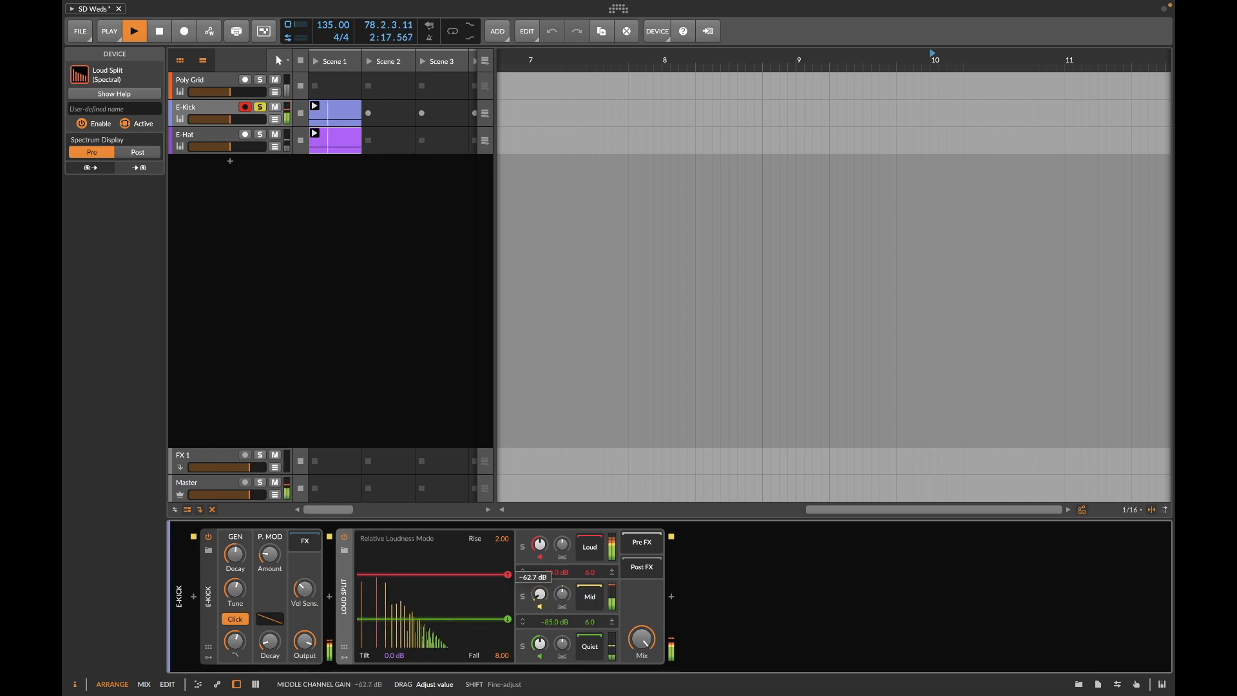
pyautogui.moveTo(540, 546)
pyautogui.mouseDown()
pyautogui.moveTo(540, 558)
pyautogui.moveTo(540, 546)
pyautogui.mouseUp()
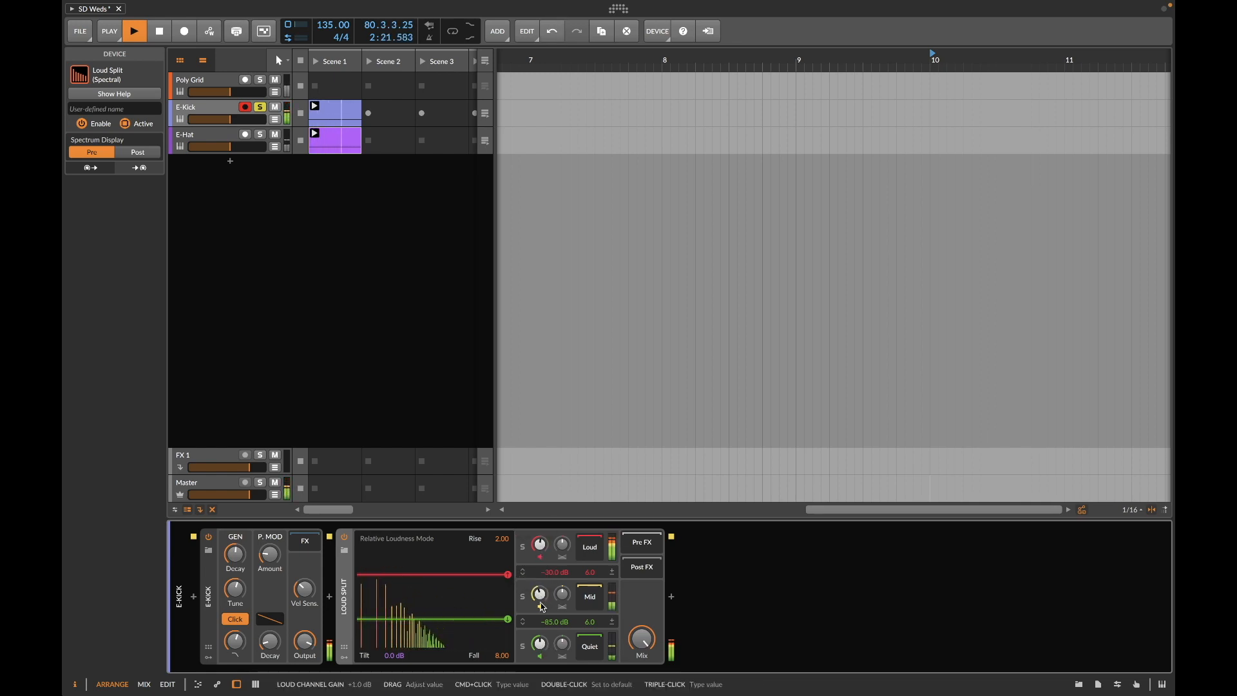
pyautogui.moveTo(540, 645); pyautogui.dragTo(540, 604)
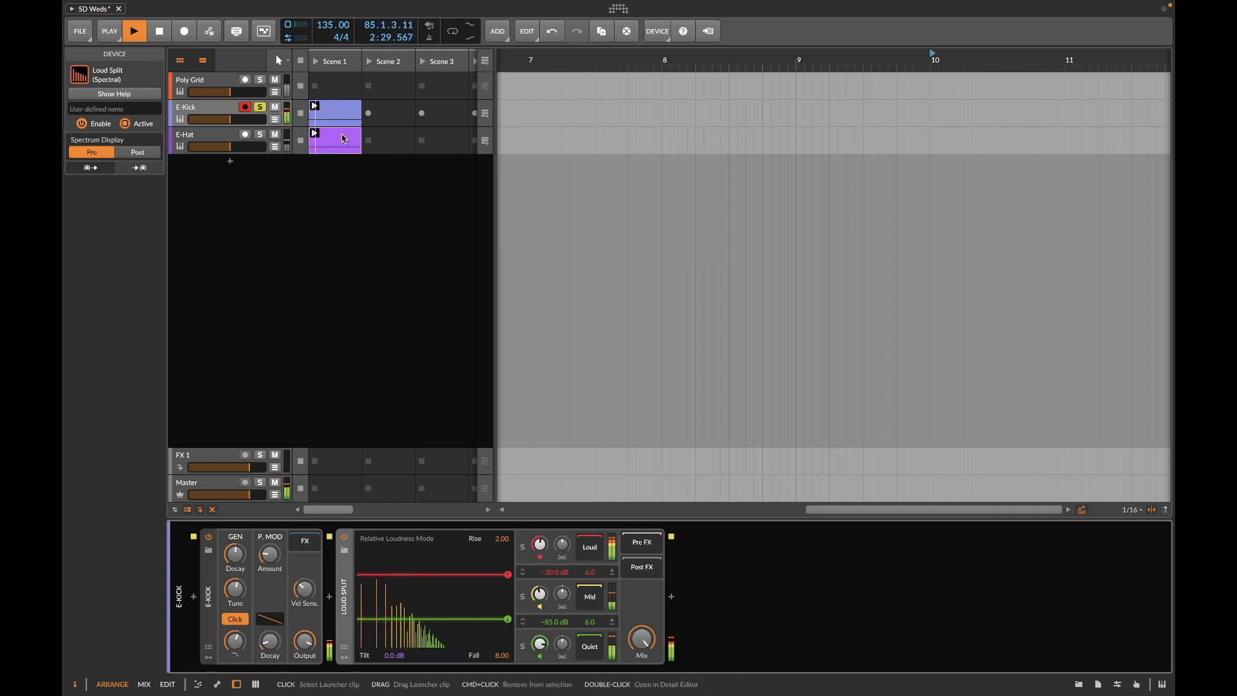
# Step: Compare E-Kick soloed with the full mix, and switch the solo to the E-Hat track with its devices shown
pyautogui.click(310, 148)
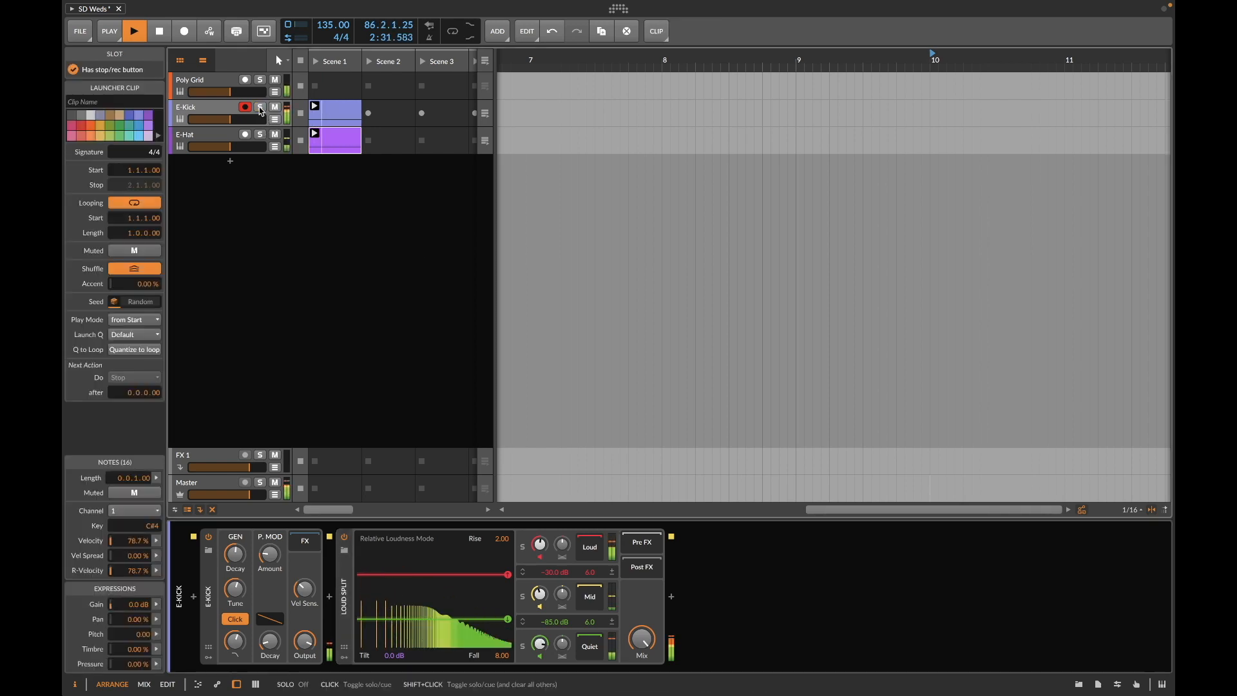
pyautogui.click(260, 107)
pyautogui.click(332, 114)
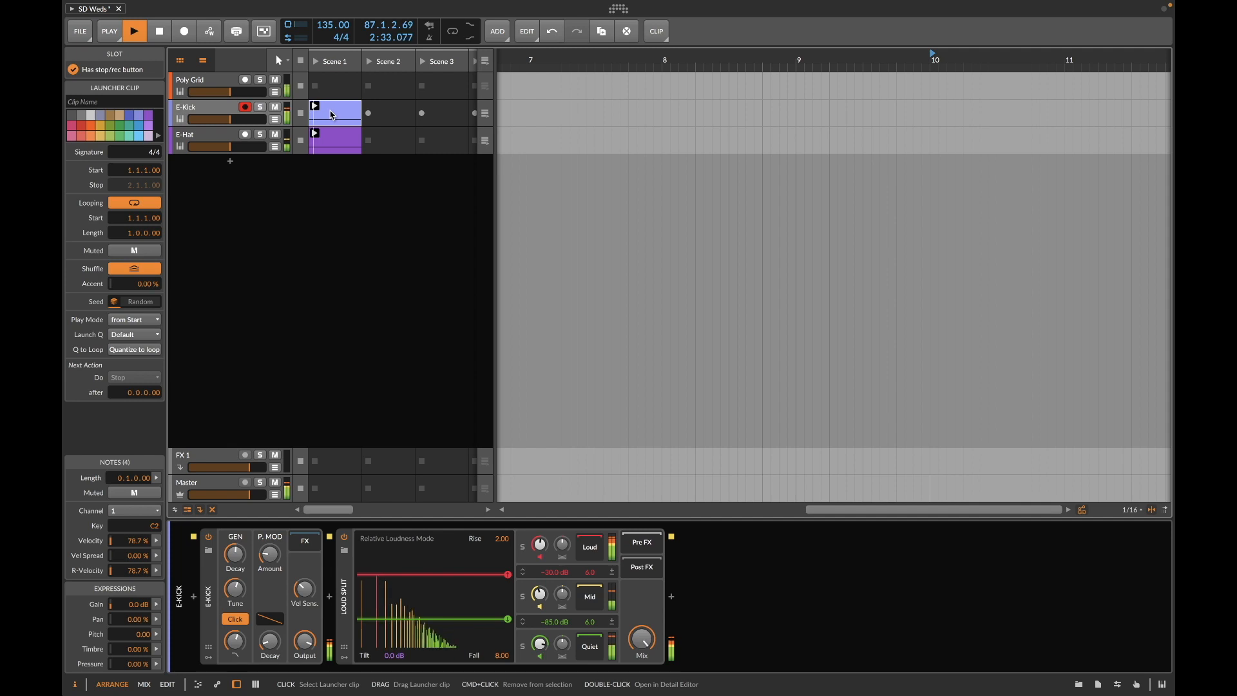
pyautogui.click(222, 111)
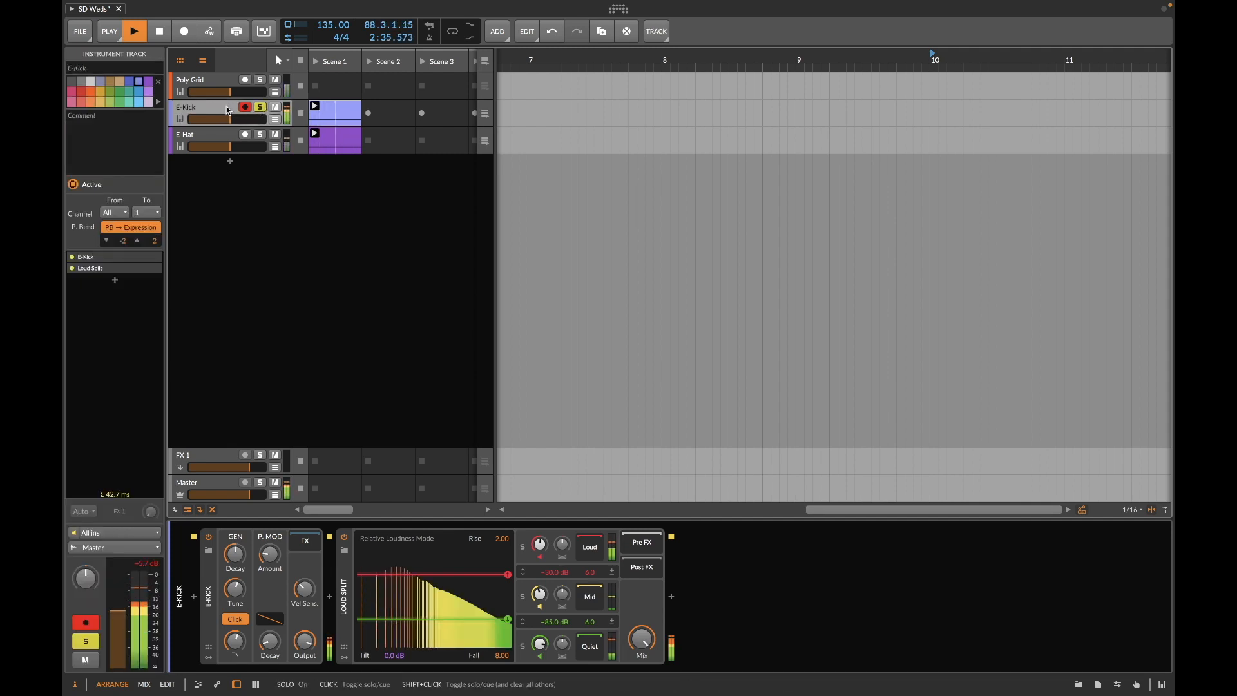
pyautogui.click(261, 134)
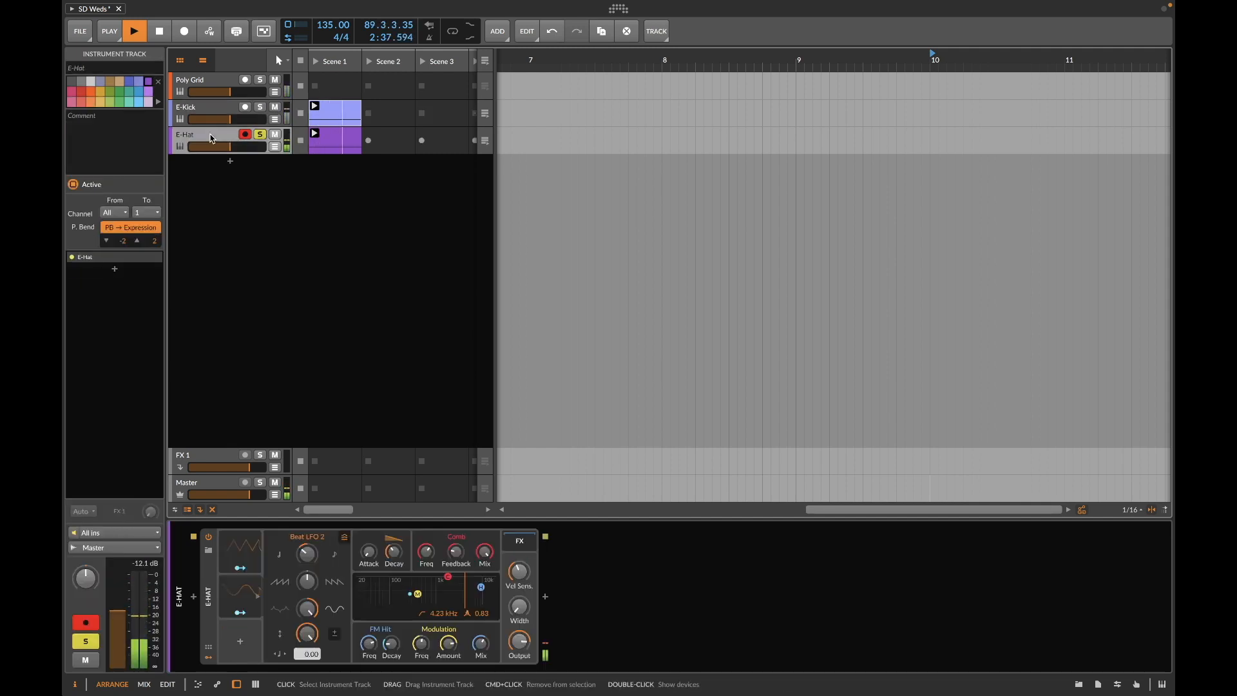
# Step: Audition Harmonic Split among the favourite audio effects and insert Freq Split after E-Hat instead
pyautogui.click(545, 596)
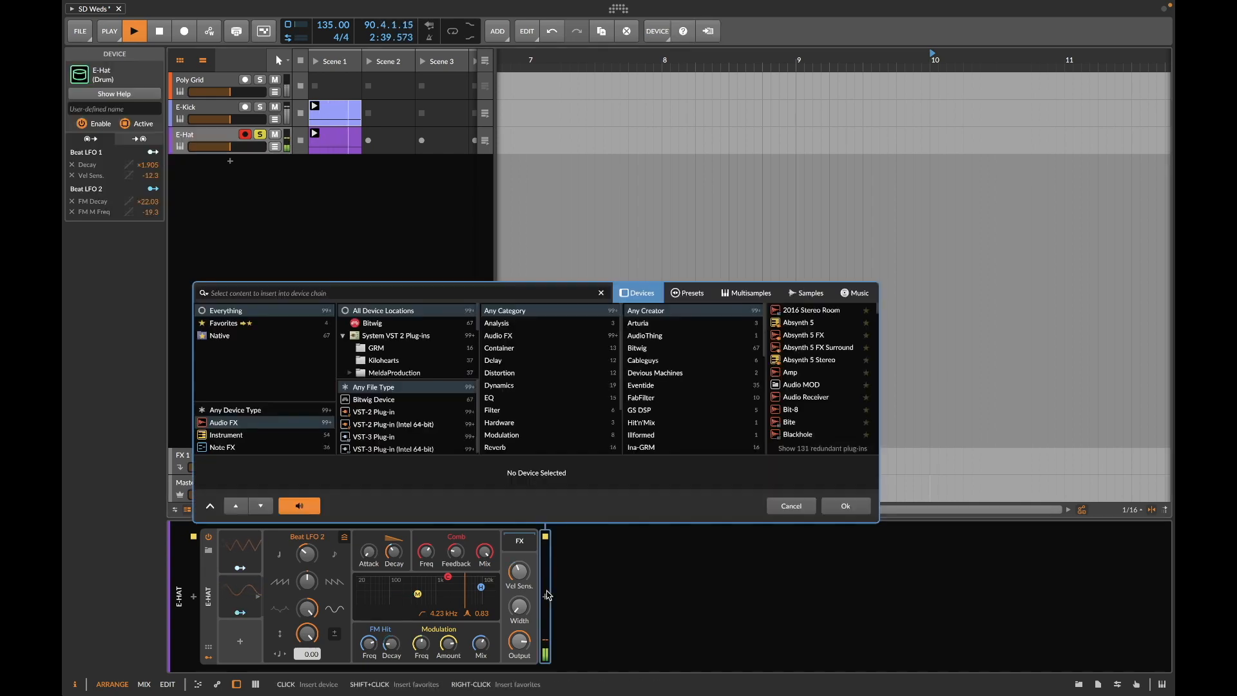
pyautogui.click(275, 324)
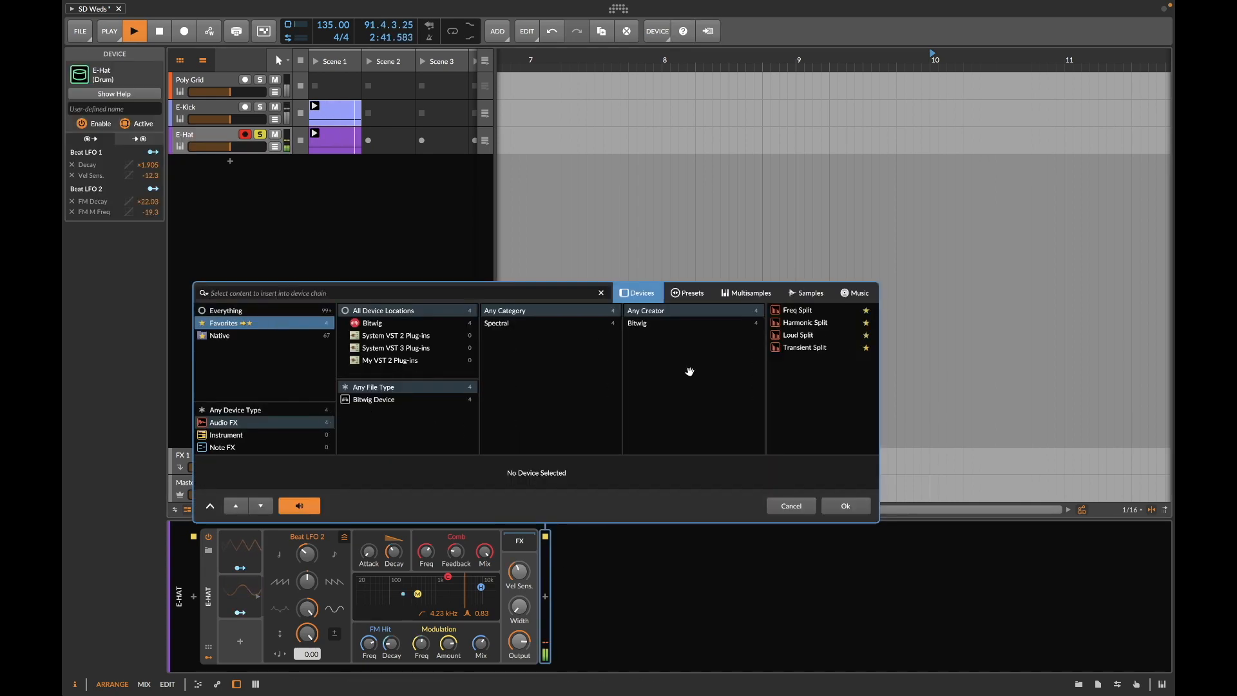
pyautogui.click(813, 324)
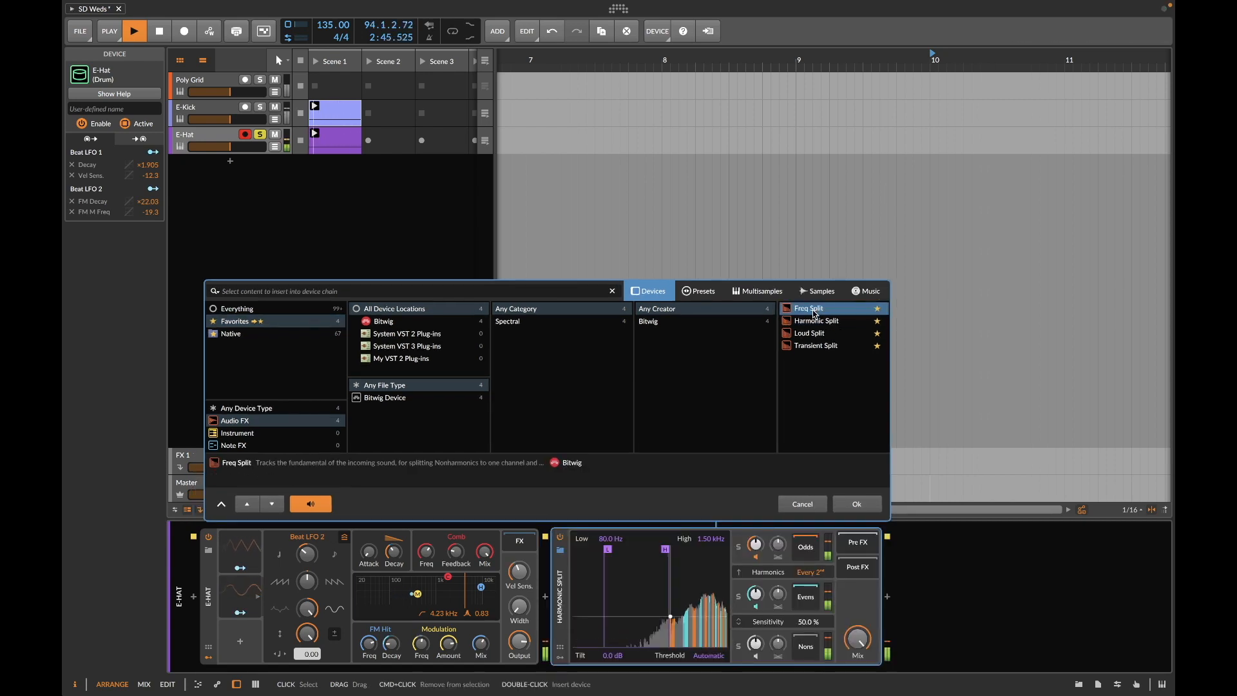
pyautogui.click(810, 308)
pyautogui.click(858, 503)
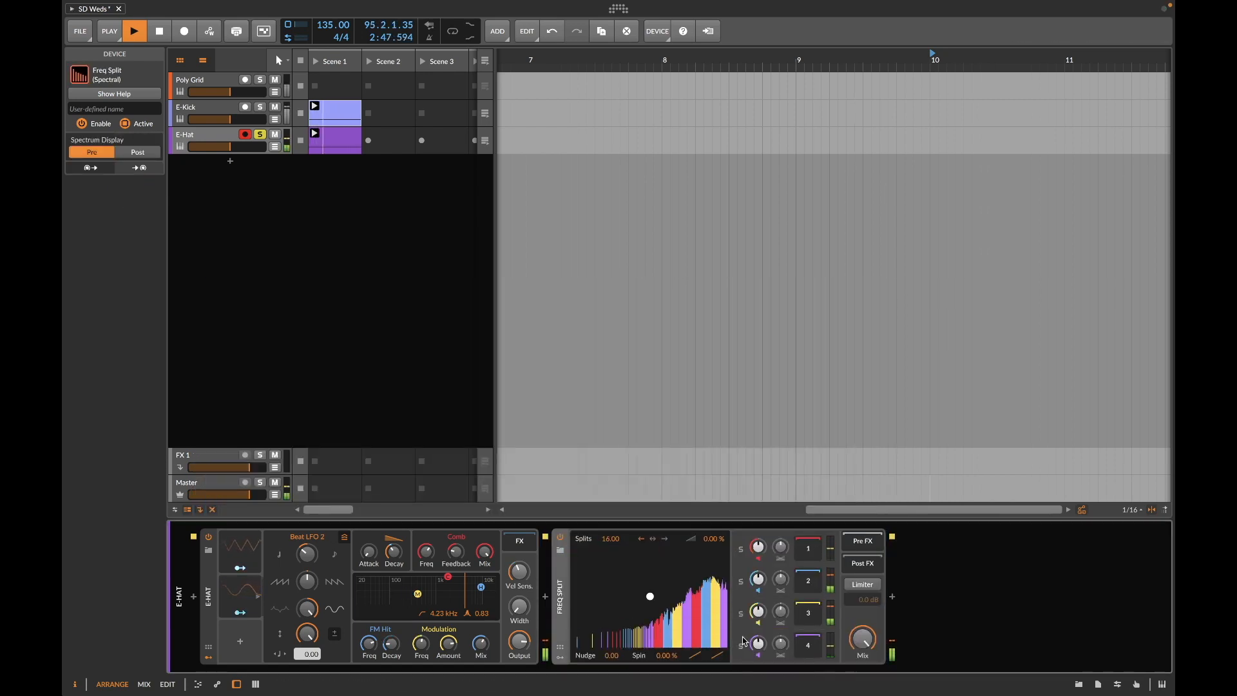
# Step: Enable Freq Split's limiter and lower its spectral threshold to -52.7 dB
pyautogui.click(863, 584)
pyautogui.moveTo(724, 551); pyautogui.dragTo(724, 580)
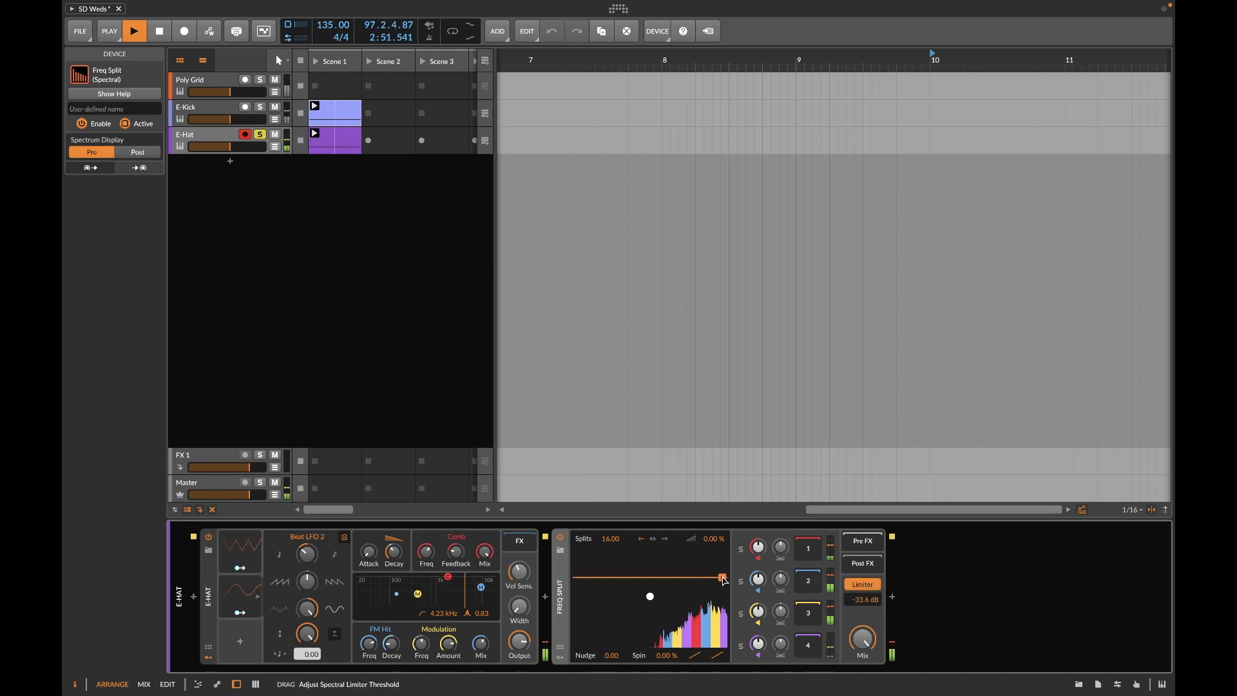
pyautogui.moveTo(725, 595); pyautogui.dragTo(725, 595)
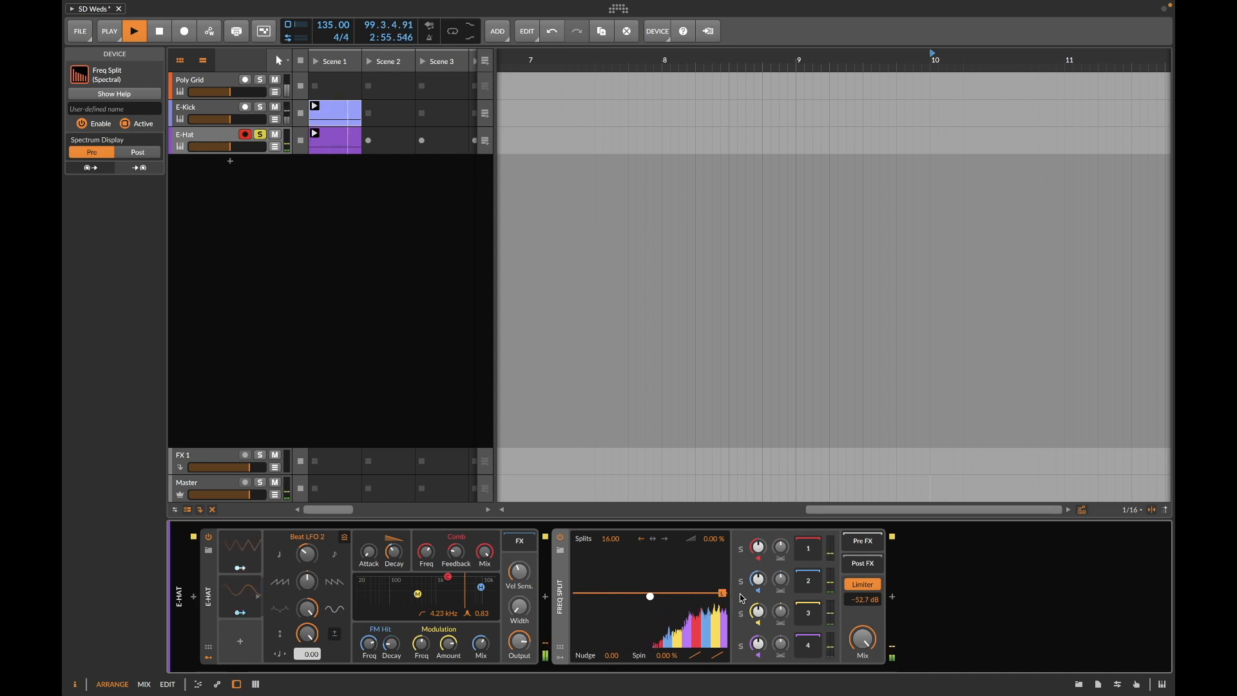
# Step: Rebalance the gains of Freq Split's channels 1, 2 and 4, lowering channel 2 to -6.1 dB, and set Splits to 25.98
pyautogui.moveTo(759, 579); pyautogui.dragTo(759, 612)
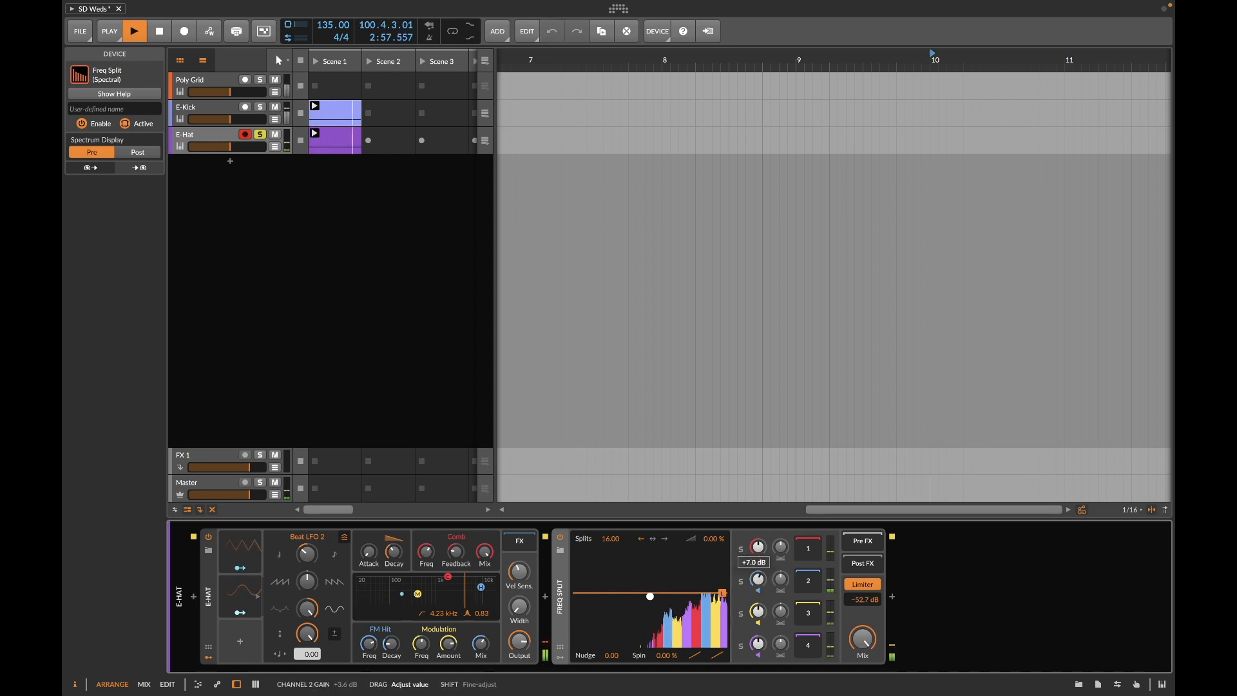
pyautogui.moveTo(611, 540); pyautogui.dragTo(611, 561)
pyautogui.moveTo(759, 547); pyautogui.dragTo(758, 529)
pyautogui.moveTo(759, 579); pyautogui.dragTo(758, 582)
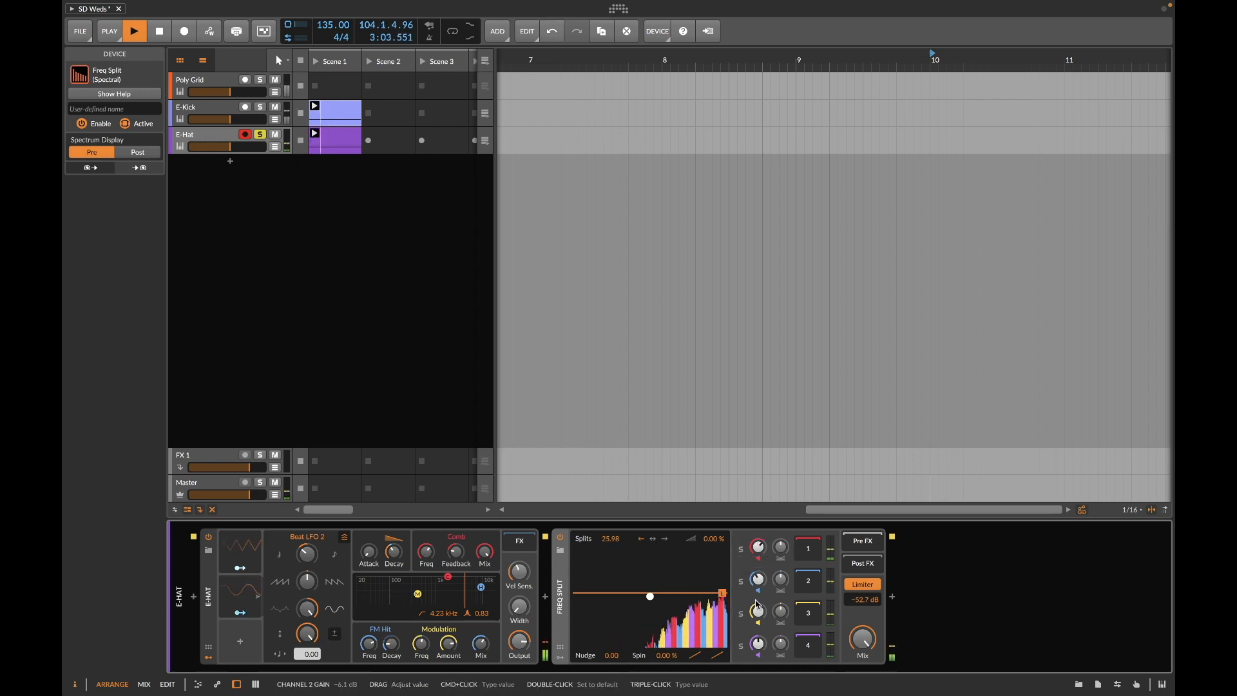
pyautogui.moveTo(758, 644); pyautogui.dragTo(759, 630)
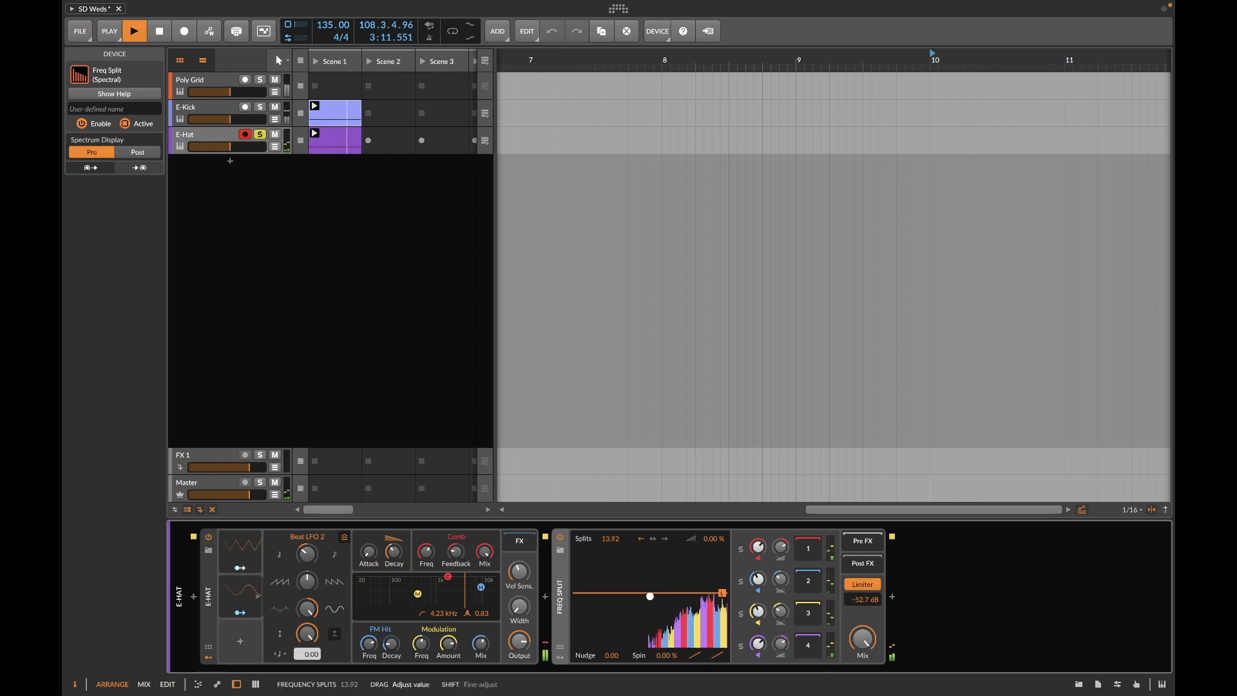
# Step: Raise Freq Split's Splits to 157.54 and set the limiter threshold to -51.9 dB
pyautogui.moveTo(599, 547); pyautogui.dragTo(600, 509)
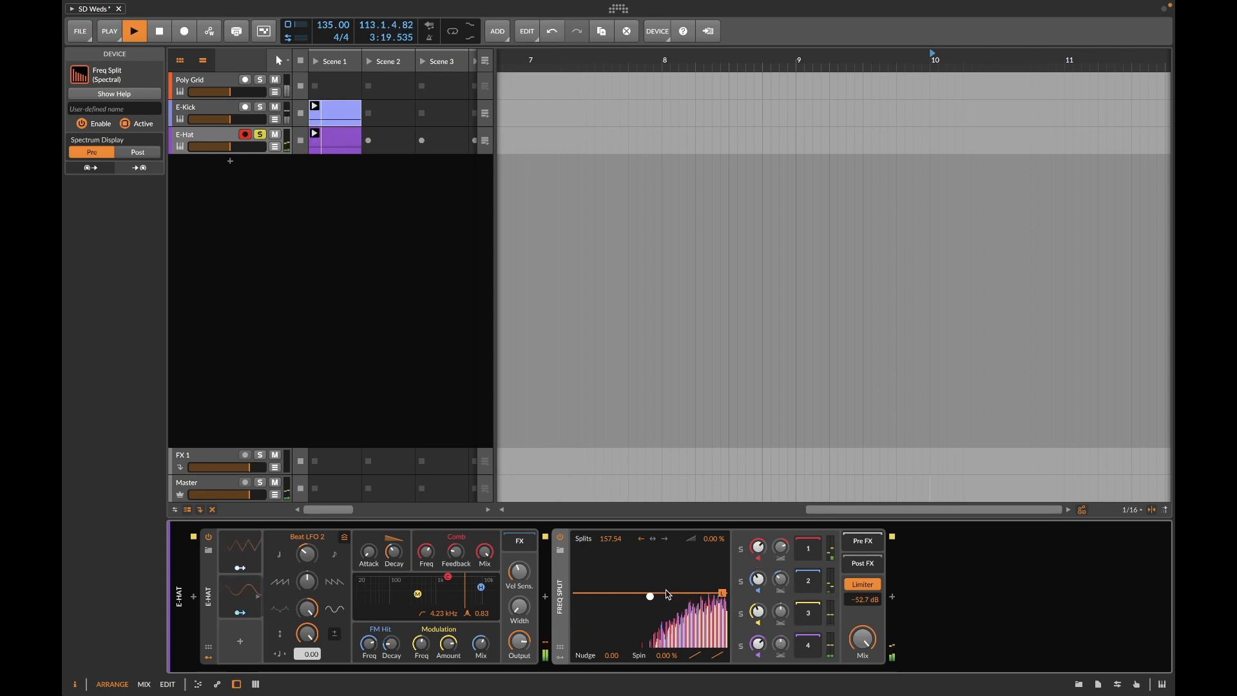
pyautogui.moveTo(722, 593)
pyautogui.mouseDown()
pyautogui.moveTo(722, 618)
pyautogui.moveTo(721, 599)
pyautogui.mouseUp()
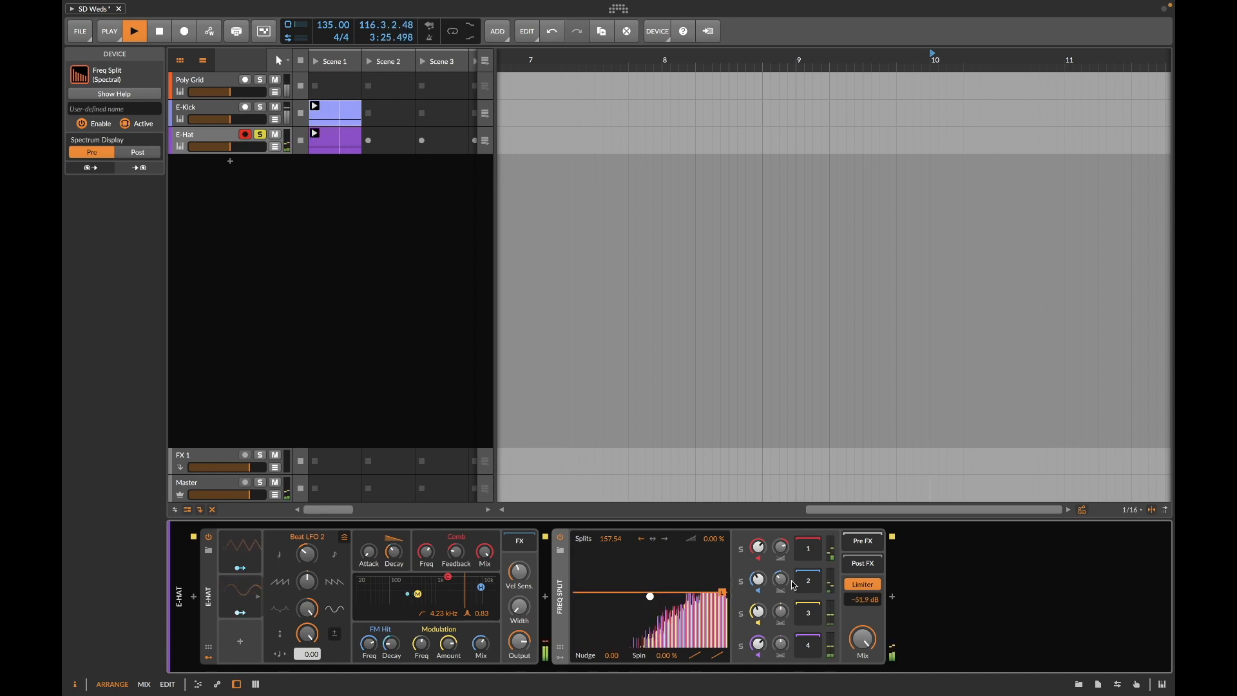
pyautogui.click(892, 596)
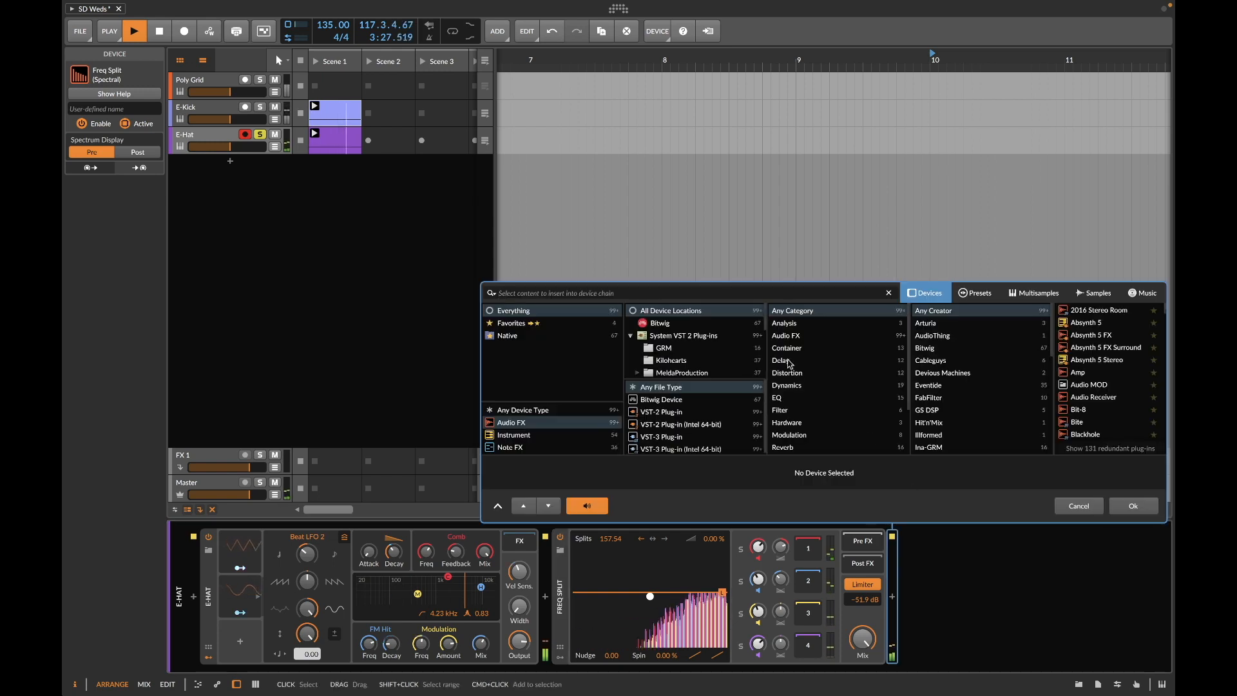
pyautogui.write('sat')
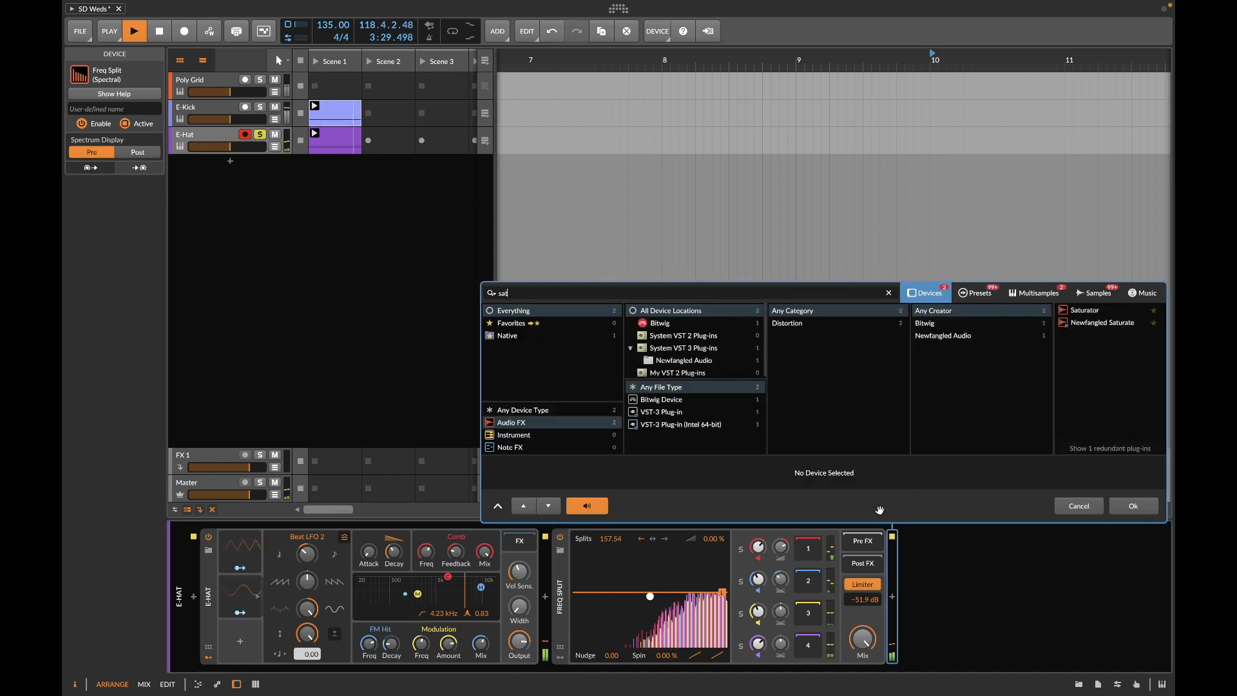
pyautogui.click(1078, 506)
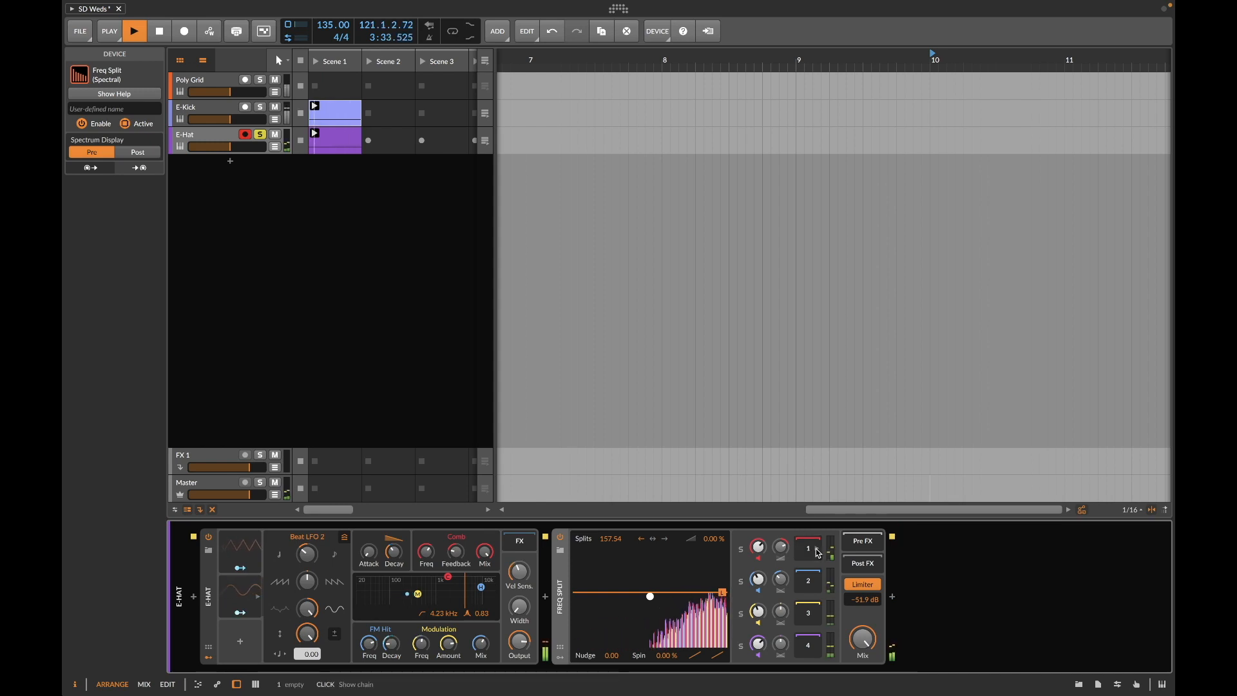
pyautogui.click(893, 596)
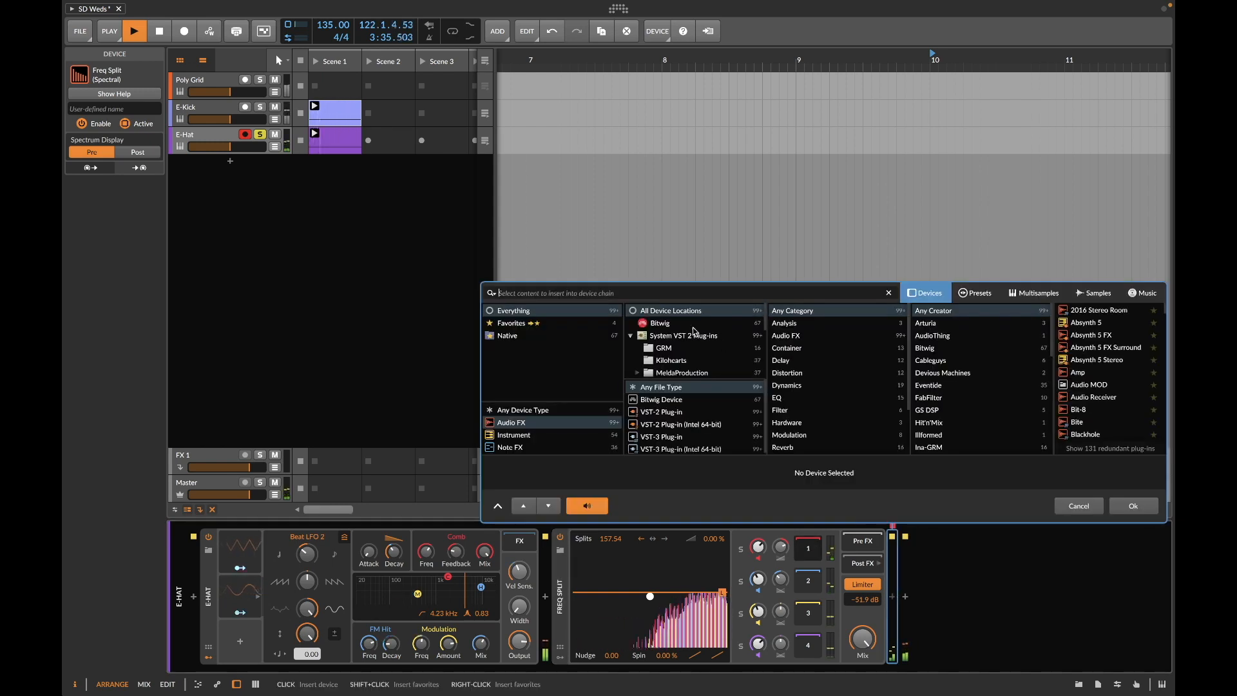
pyautogui.write('sat')
pyautogui.click(1088, 319)
pyautogui.doubleClick(1086, 309)
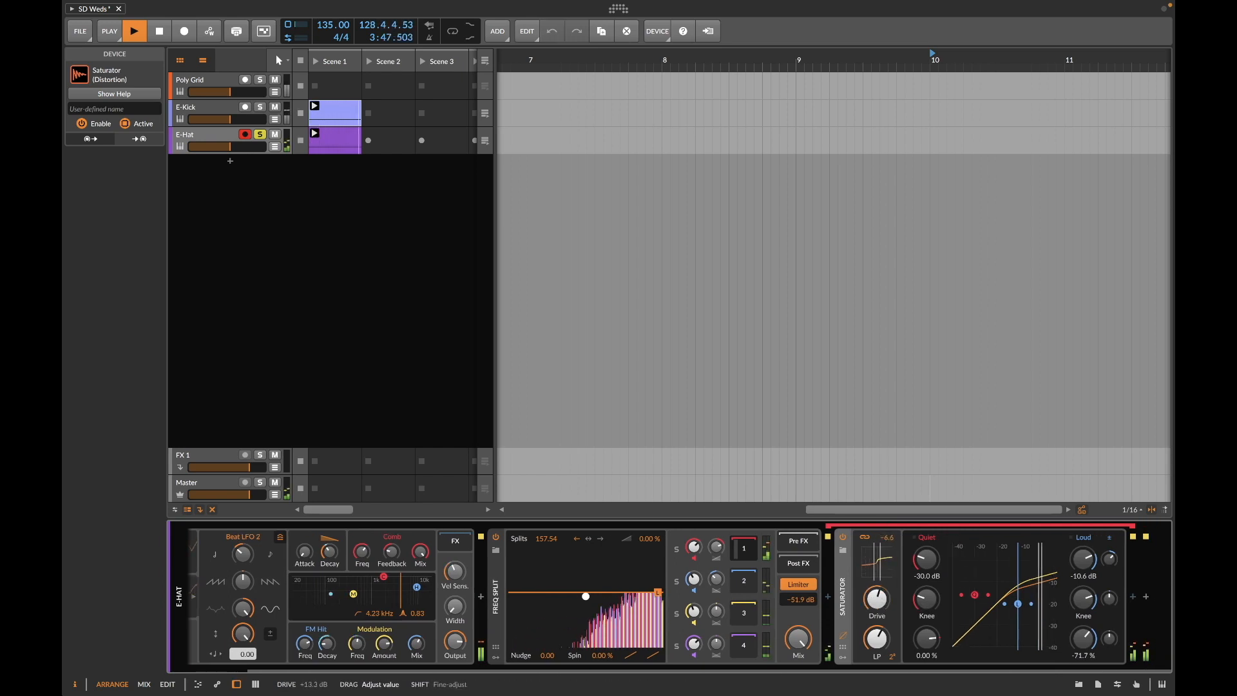
pyautogui.moveTo(883, 606); pyautogui.dragTo(883, 631)
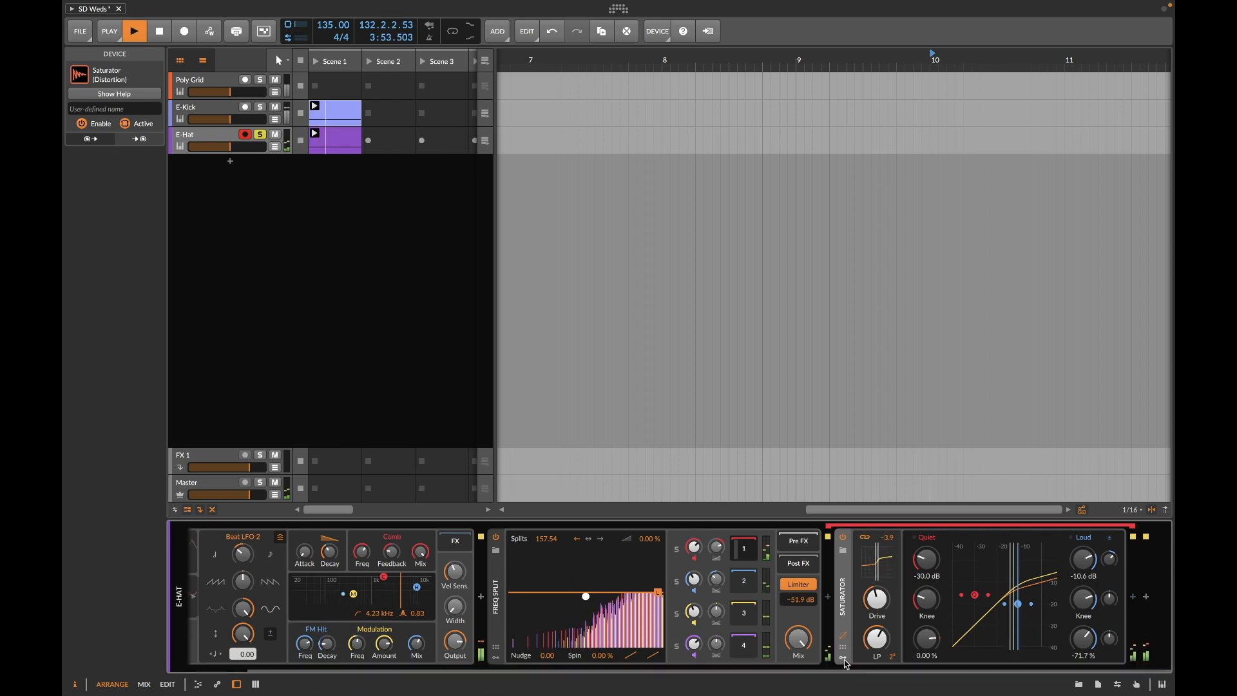
# Step: Add a Beat LFO modulator to the Saturator
pyautogui.click(845, 658)
pyautogui.click(863, 556)
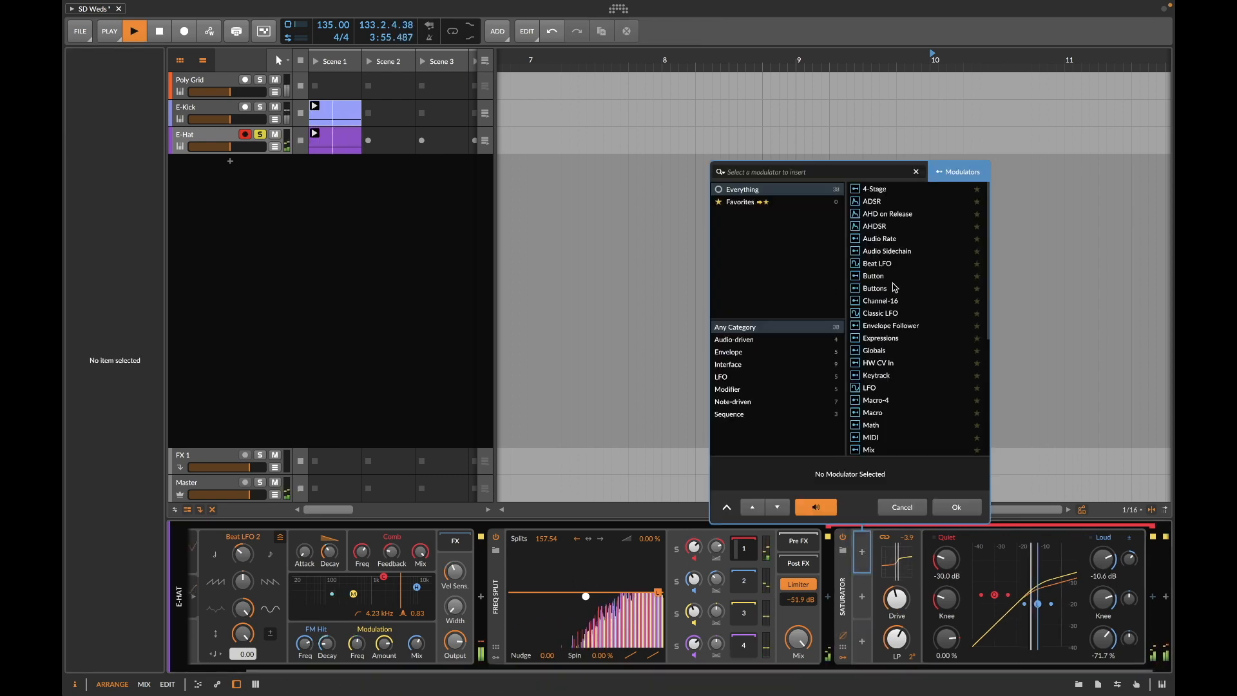
pyautogui.click(883, 264)
pyautogui.click(955, 506)
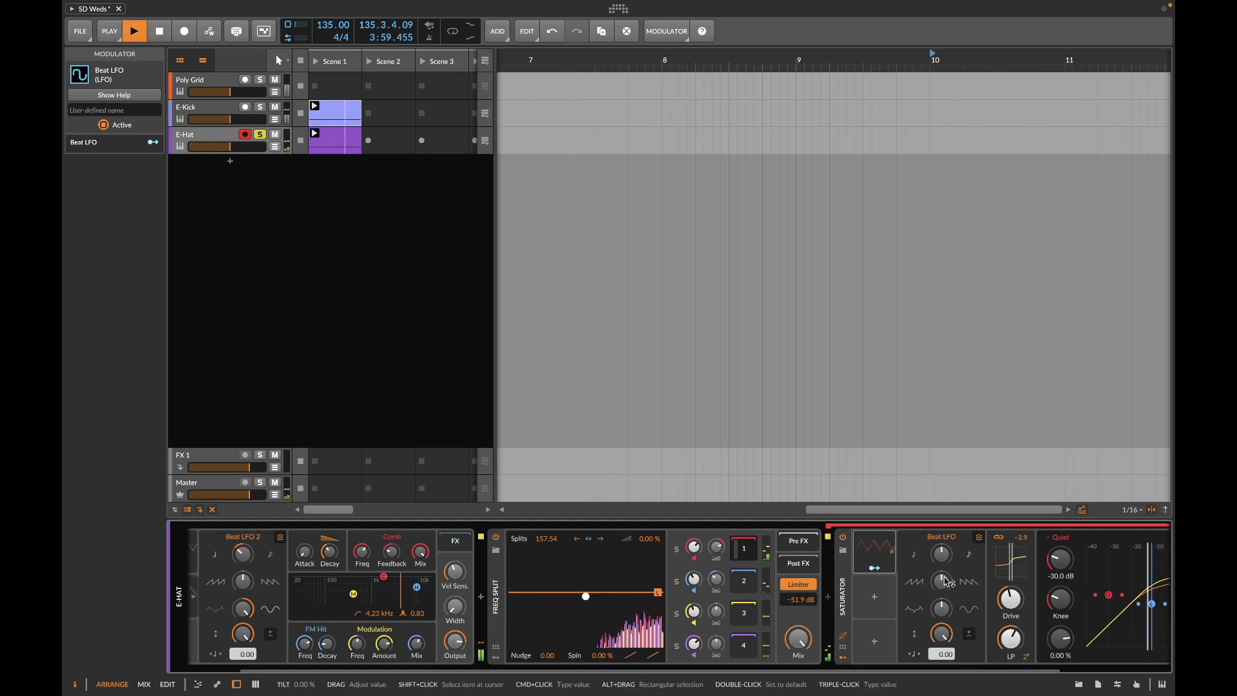
# Step: Shape the Beat LFO into a faster sawtooth and modulate the Saturator's Drive with it by 2.355
pyautogui.moveTo(944, 555)
pyautogui.mouseDown()
pyautogui.moveTo(944, 543)
pyautogui.moveTo(945, 555)
pyautogui.mouseUp()
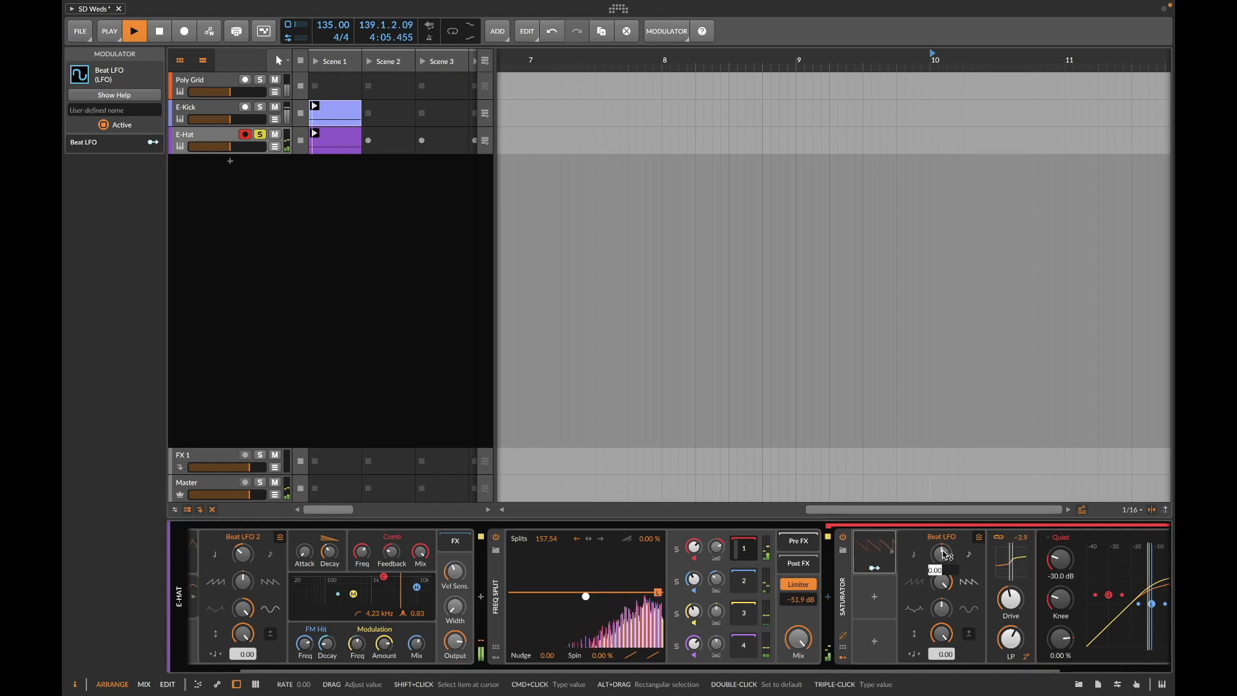
pyautogui.moveTo(942, 554); pyautogui.dragTo(942, 545)
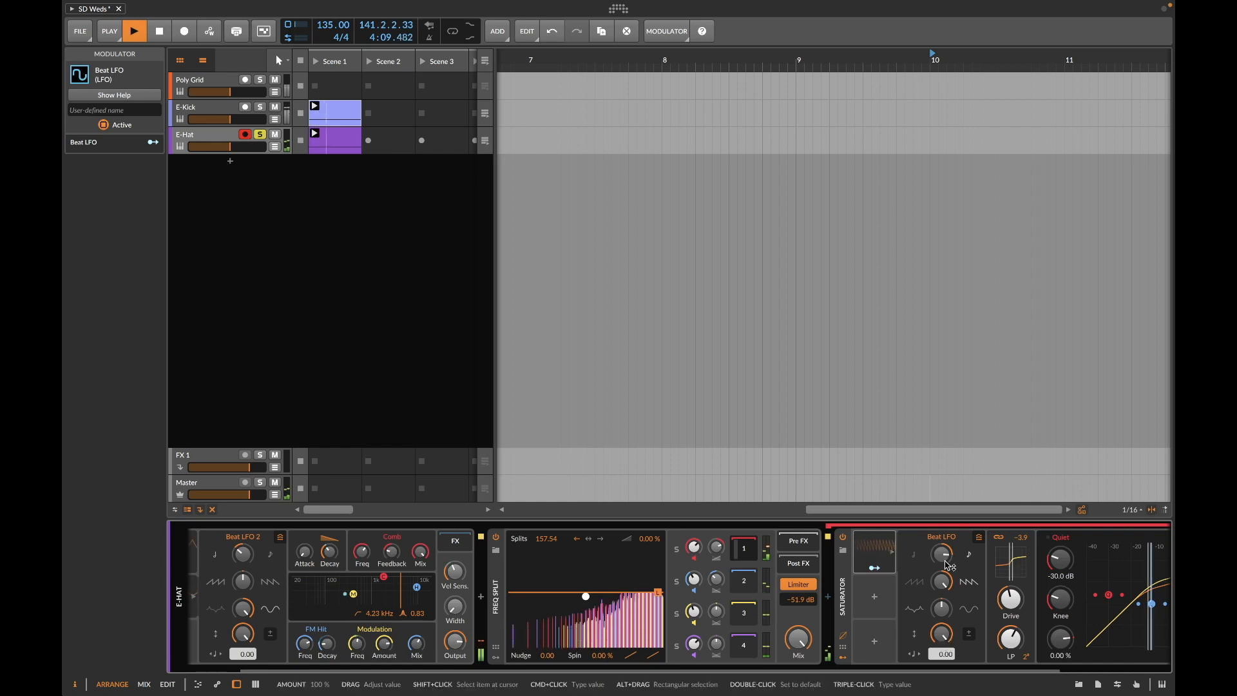
pyautogui.click(874, 567)
pyautogui.moveTo(1011, 599); pyautogui.dragTo(1011, 587)
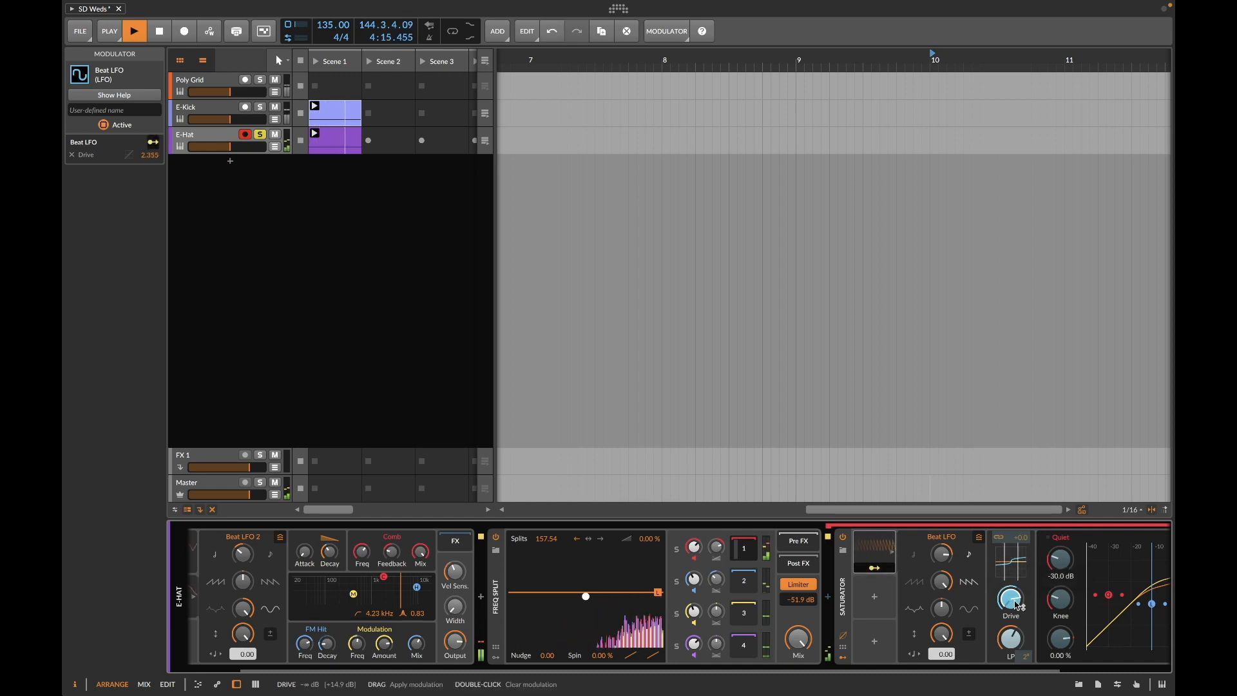
pyautogui.scroll(-2, 981, 648)
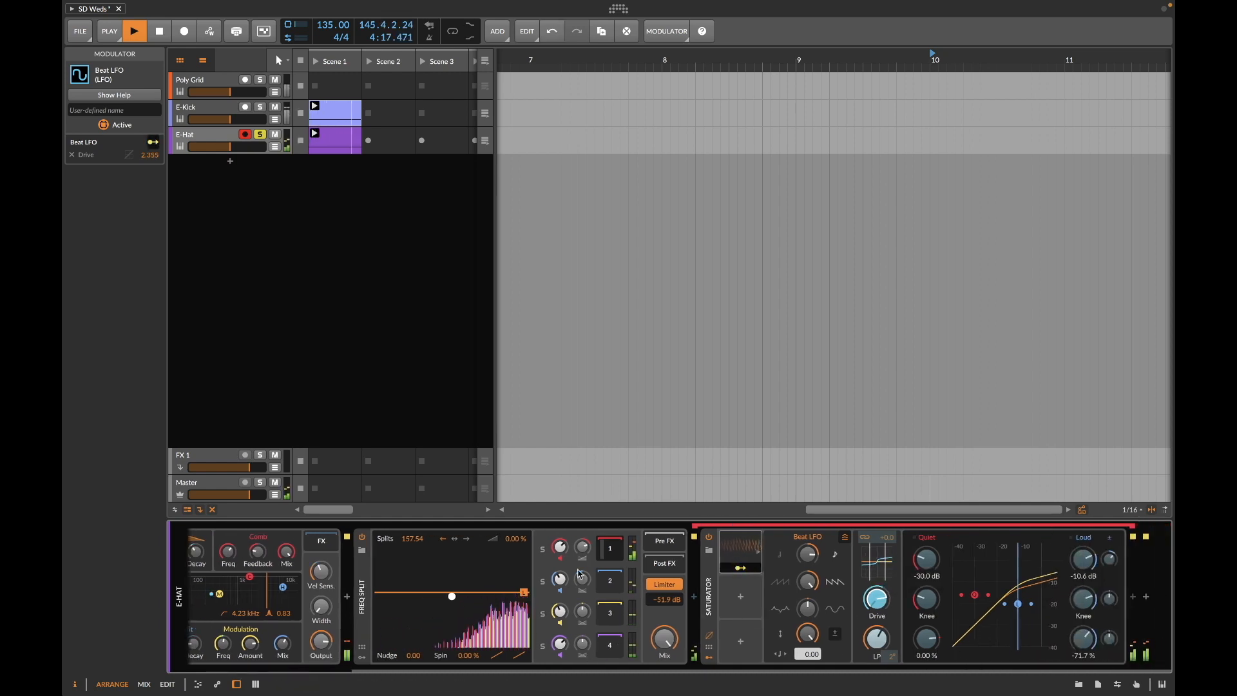
pyautogui.moveTo(560, 547)
pyautogui.moveTo(560, 548); pyautogui.dragTo(560, 567)
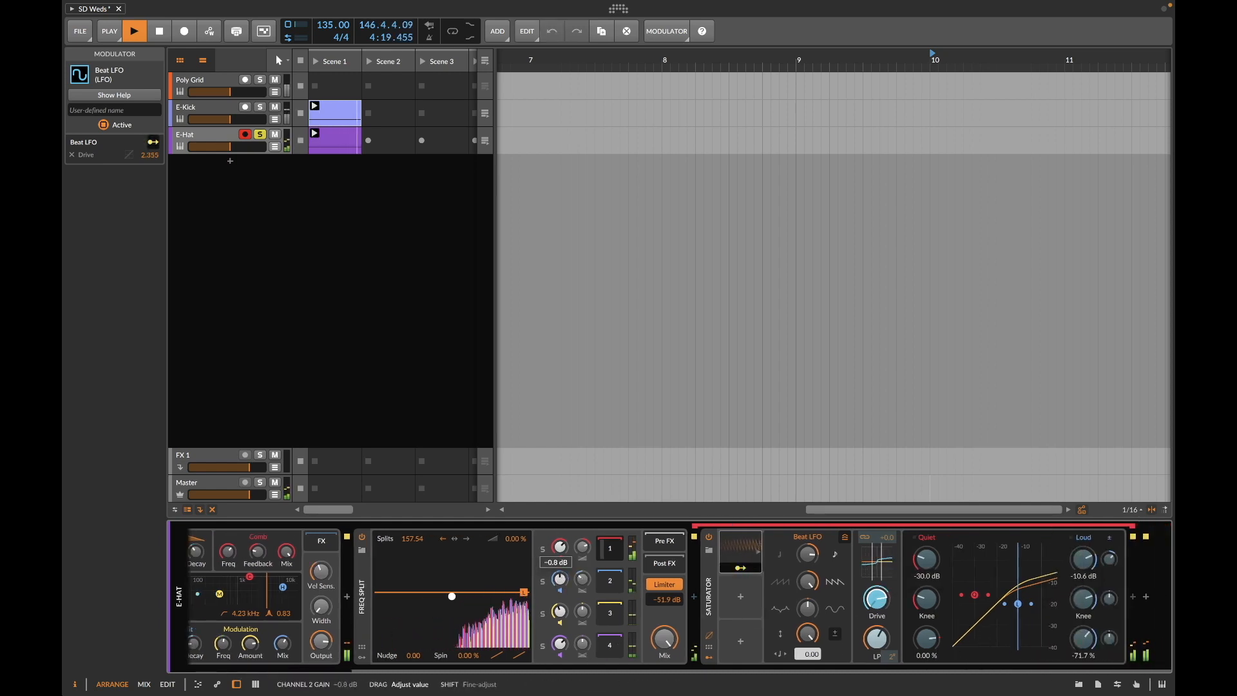
pyautogui.scroll(3, 185, 624)
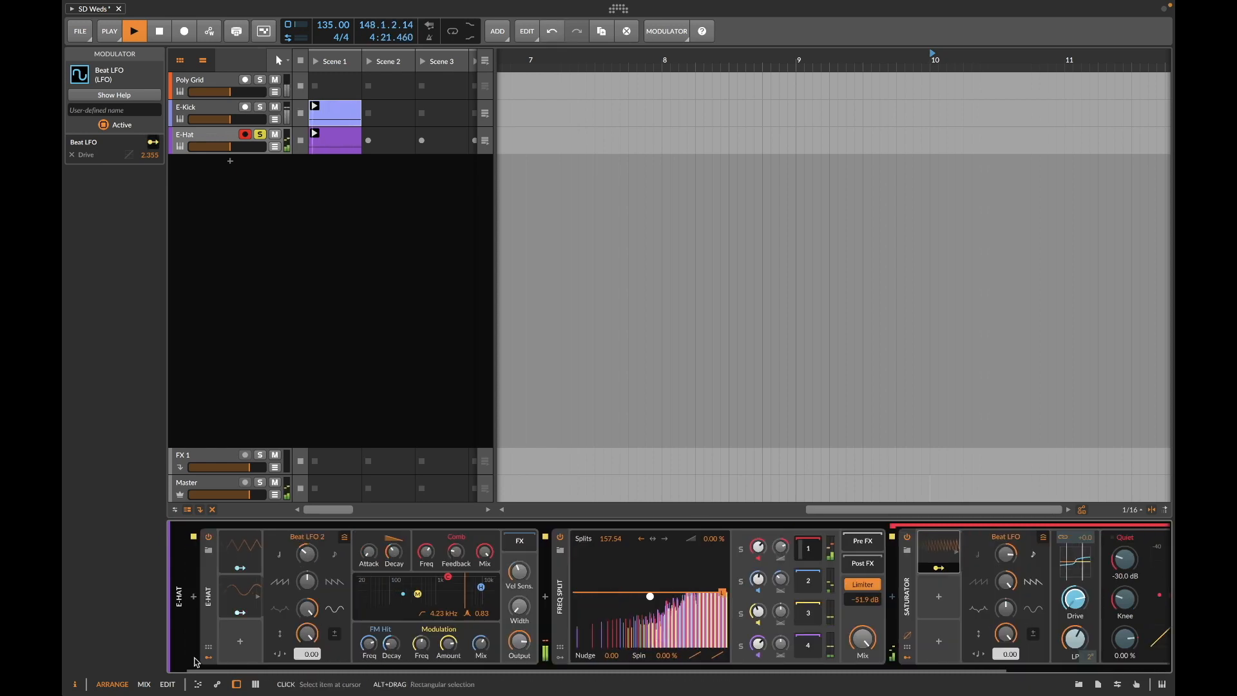
pyautogui.click(185, 623)
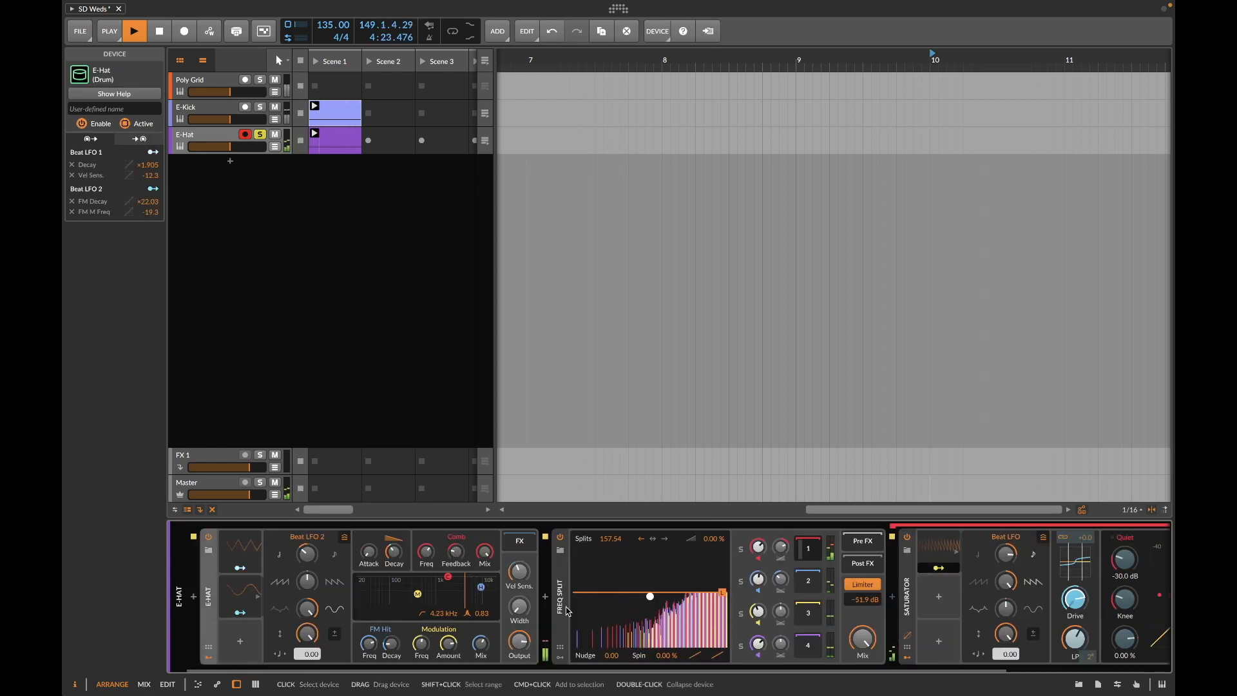
pyautogui.click(939, 565)
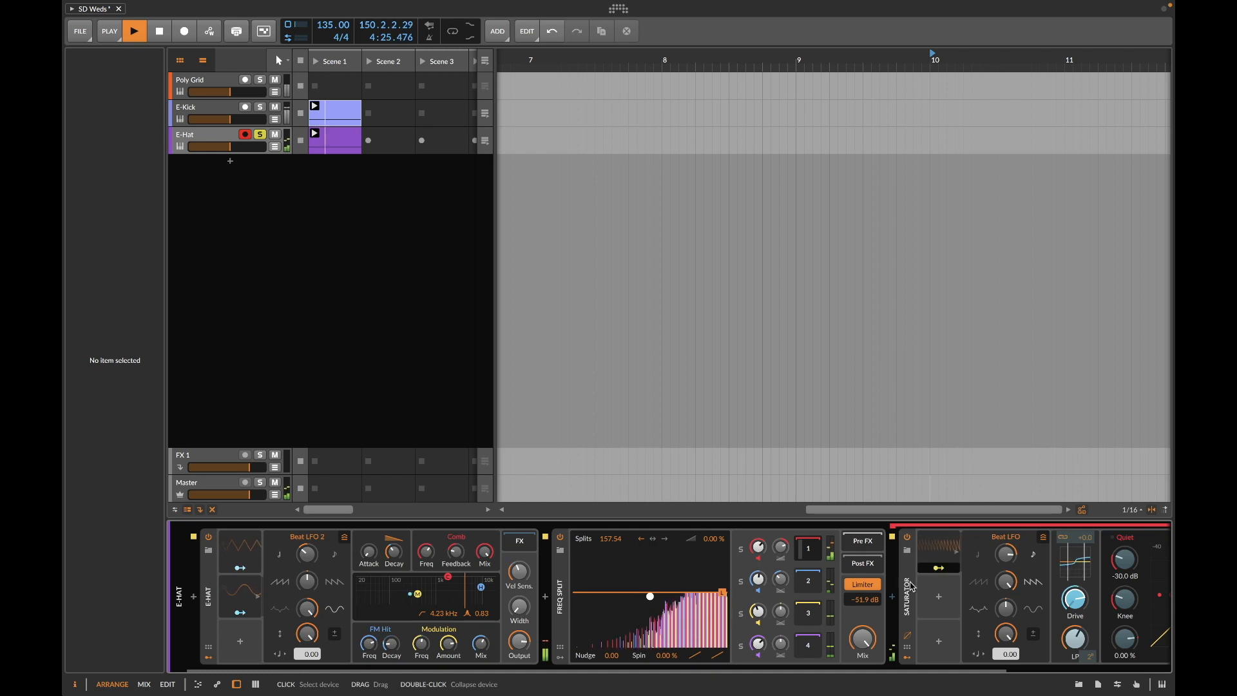
pyautogui.click(215, 589)
pyautogui.scroll(-3, 694, 632)
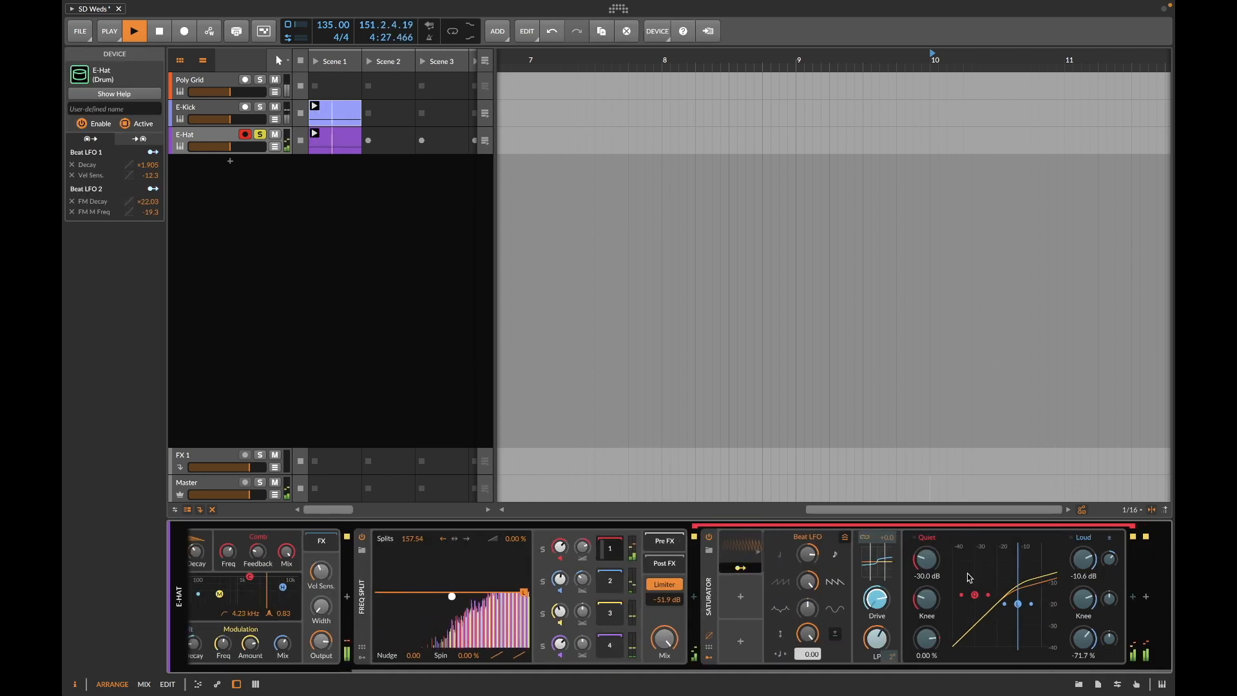
pyautogui.click(694, 632)
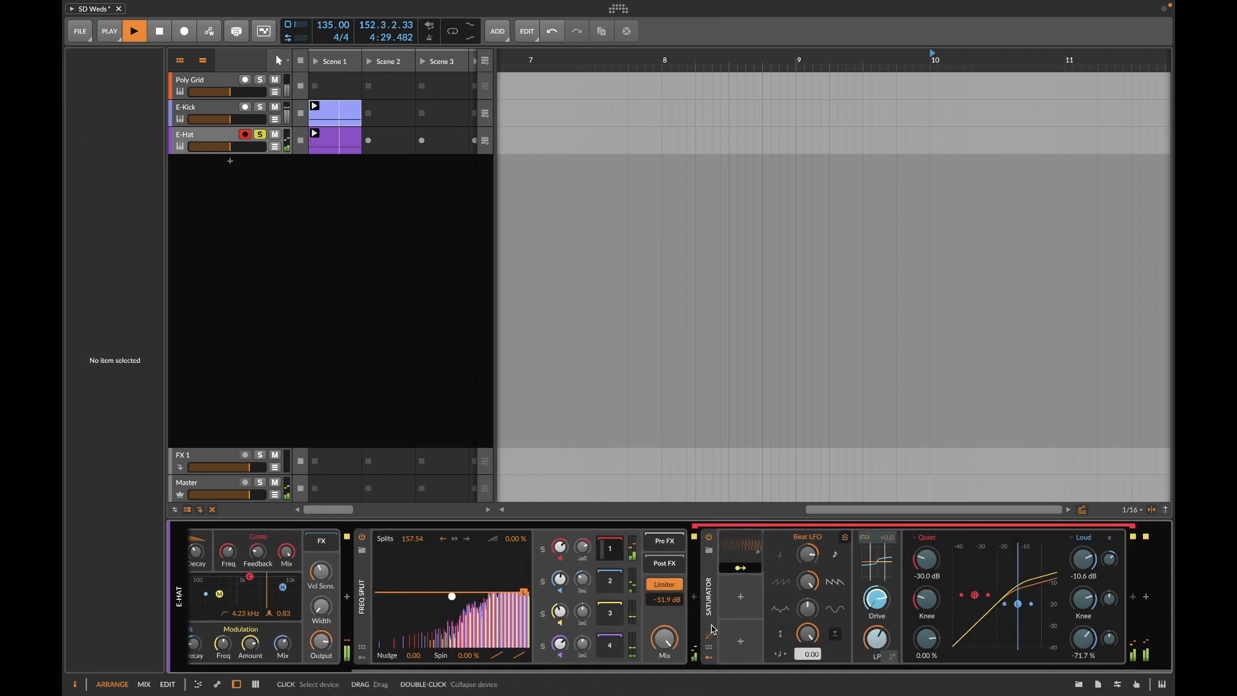
pyautogui.click(712, 627)
pyautogui.scroll(3, 711, 627)
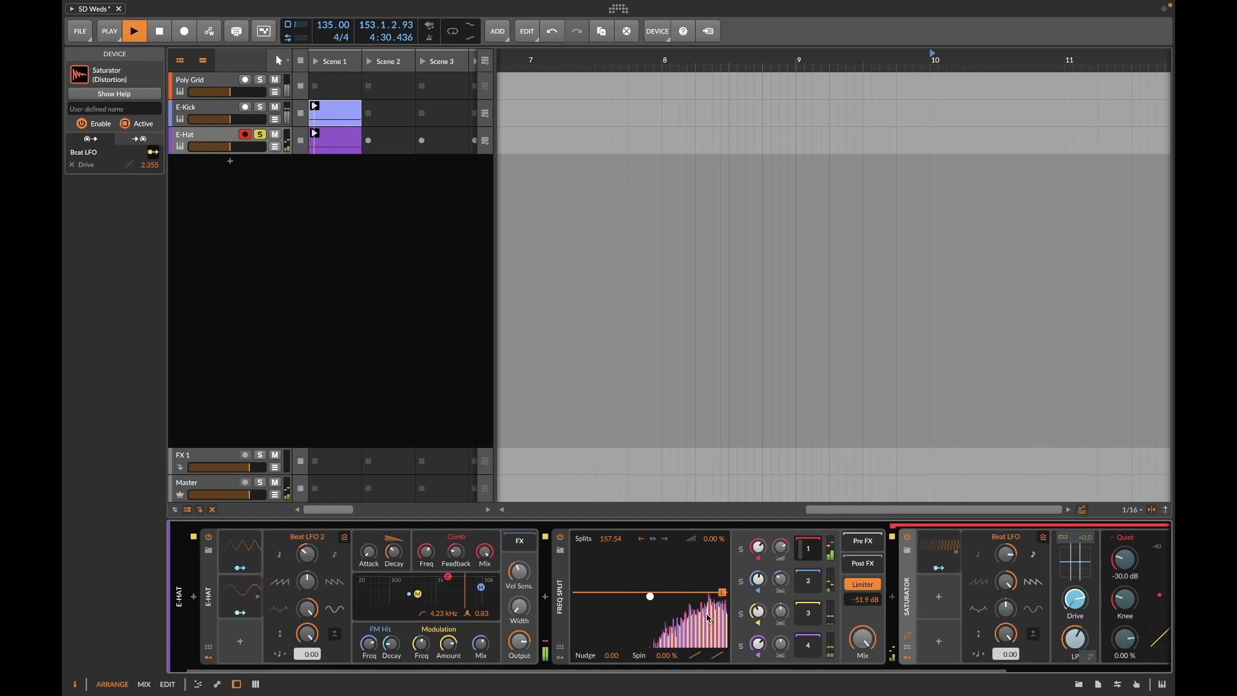
pyautogui.click(205, 576)
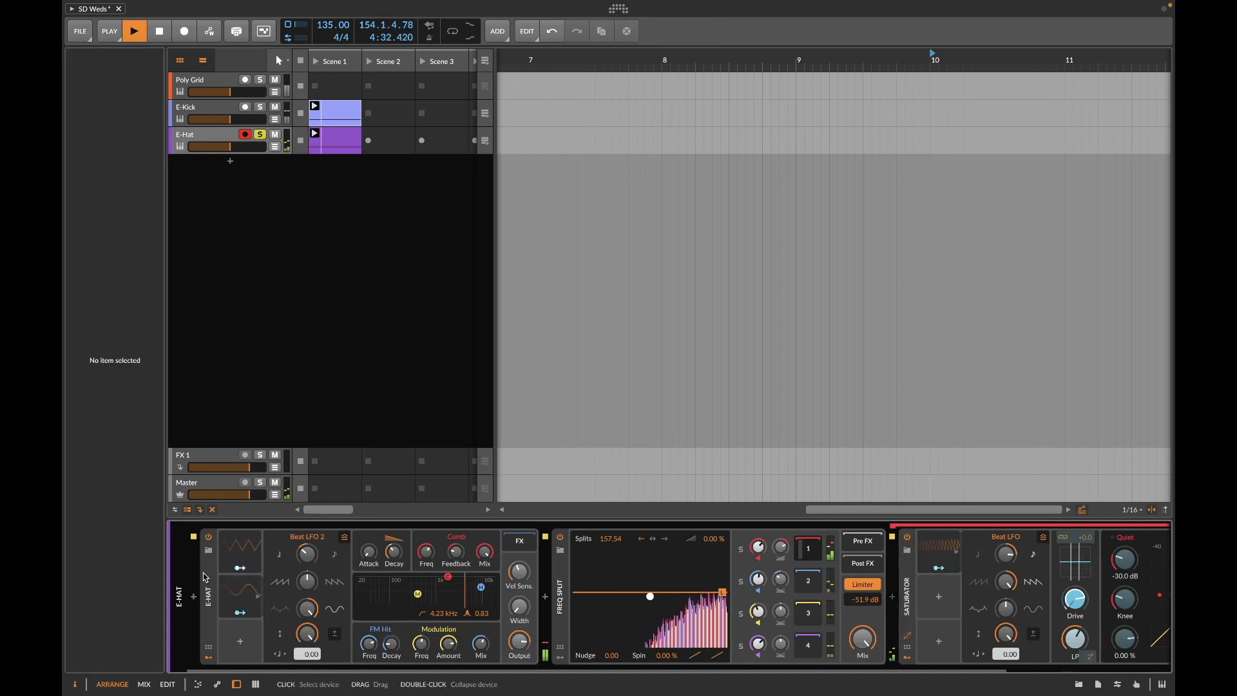
pyautogui.click(906, 578)
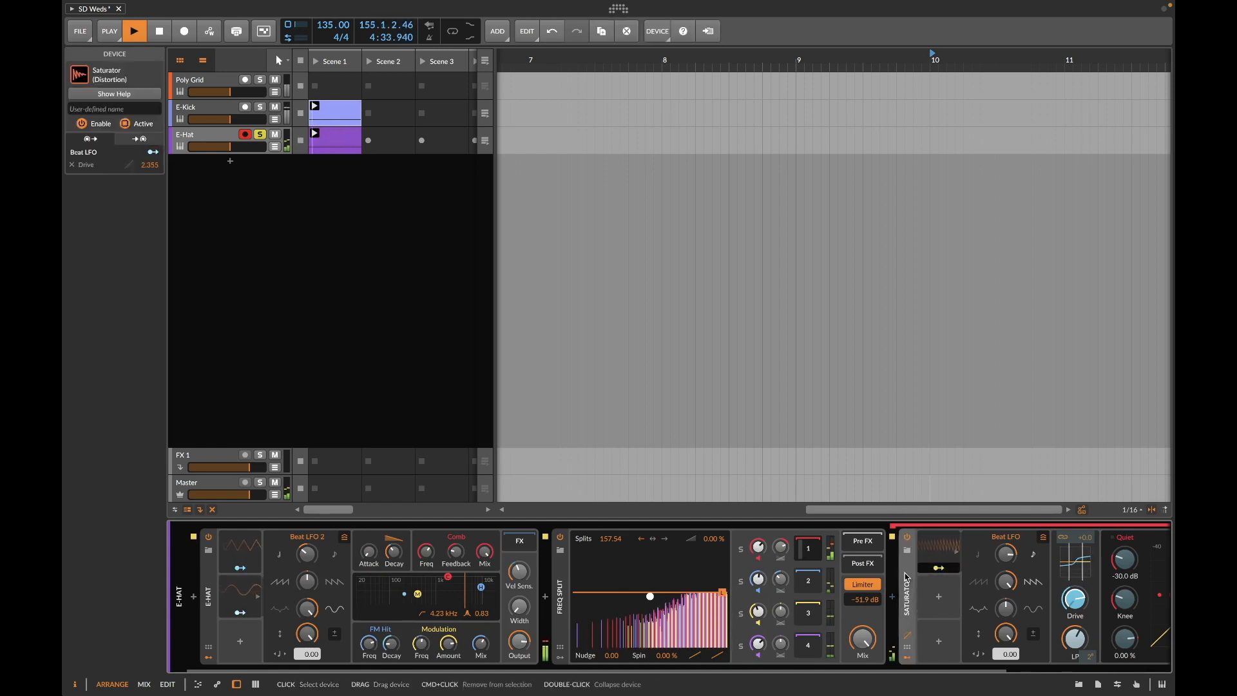
# Step: Hide the channel 1 chain and group the E-Hat and Freq Split devices into an Instrument Layer
pyautogui.click(809, 556)
pyautogui.click(213, 577)
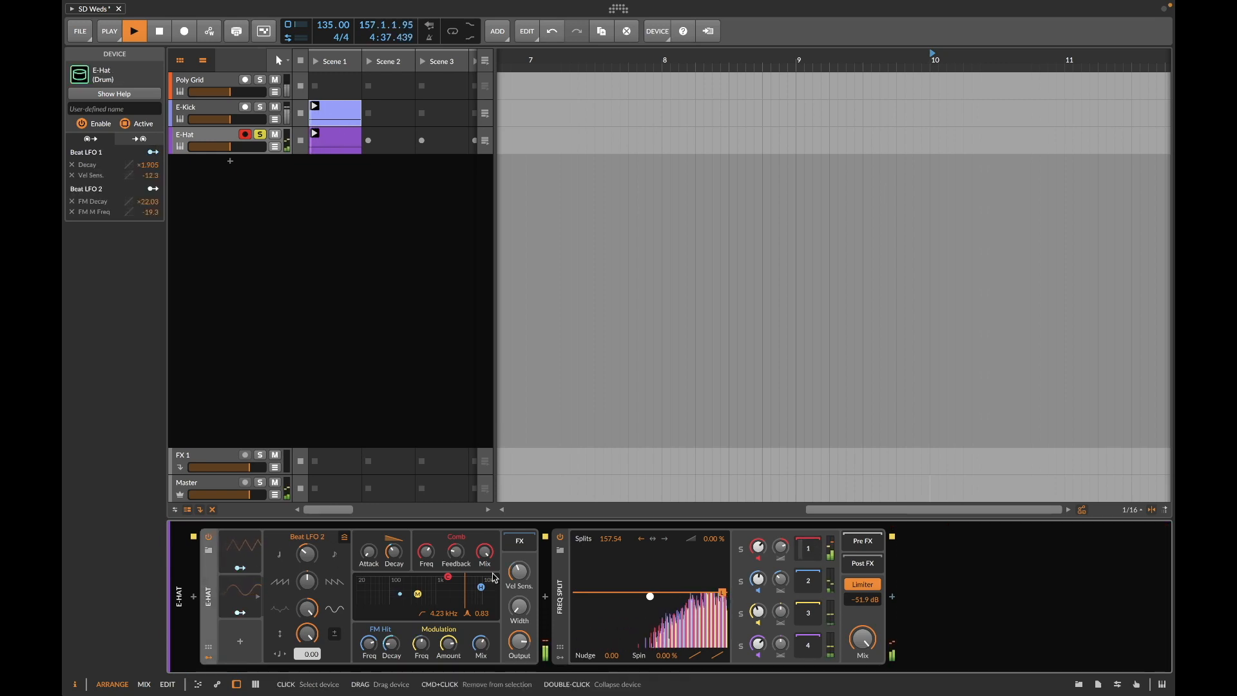
pyautogui.keyDown('super'); pyautogui.click(568, 589); pyautogui.keyUp('super')
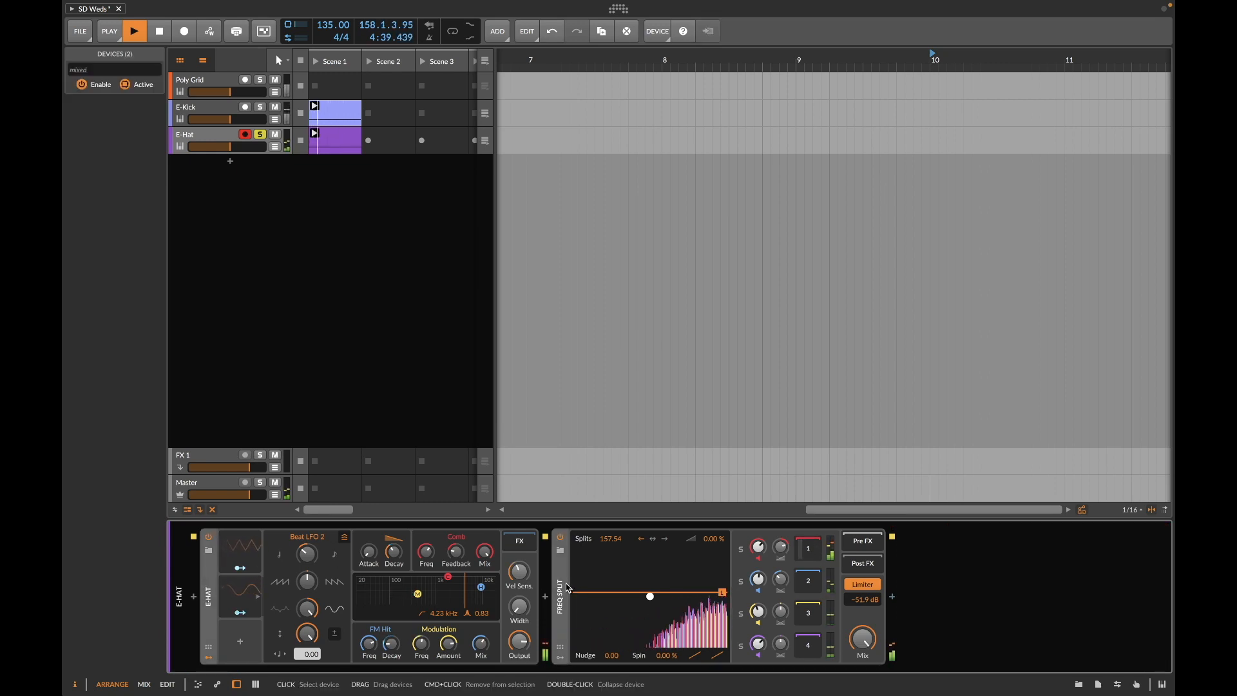
pyautogui.rightClick(568, 588)
pyautogui.click(596, 633)
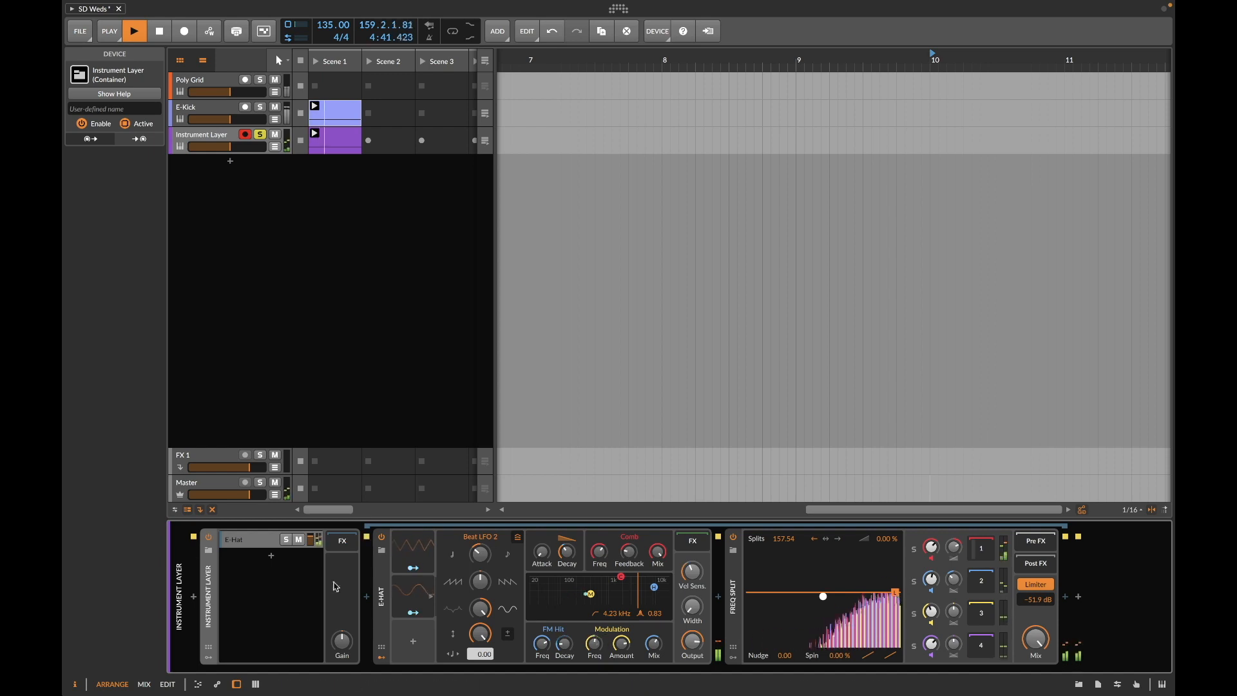
# Step: Show the Instrument Layer's modulator slots and browse the available modulators without inserting one
pyautogui.click(208, 657)
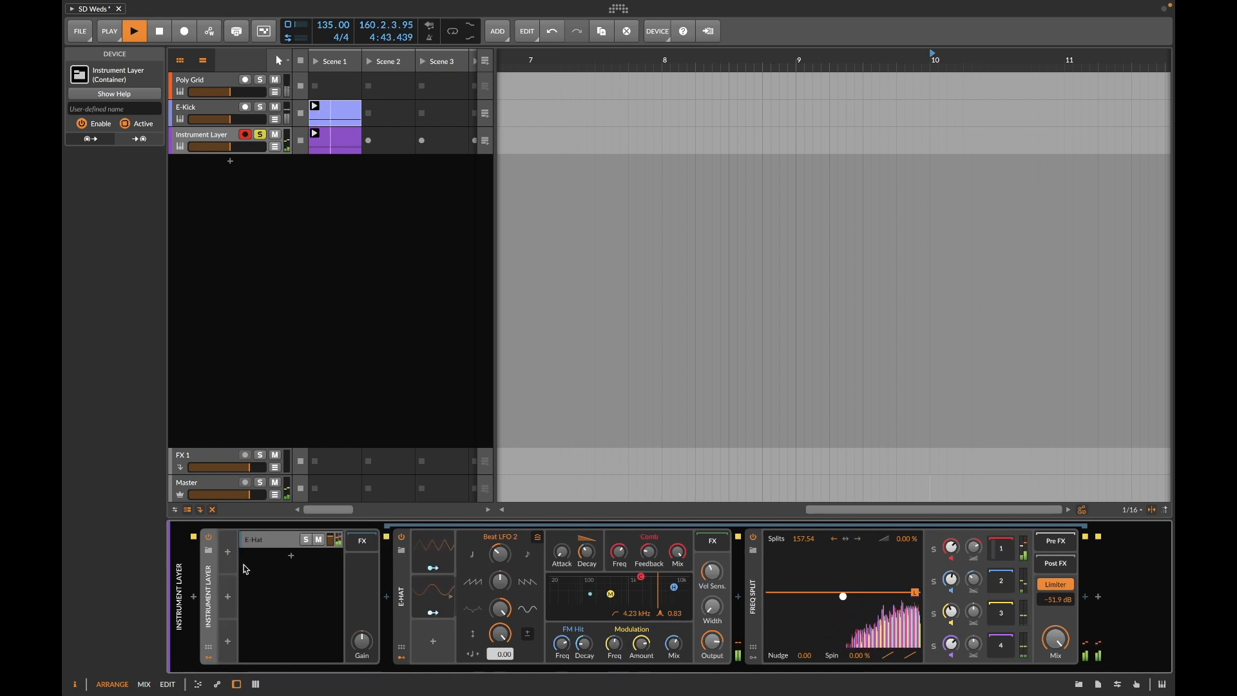
pyautogui.click(231, 564)
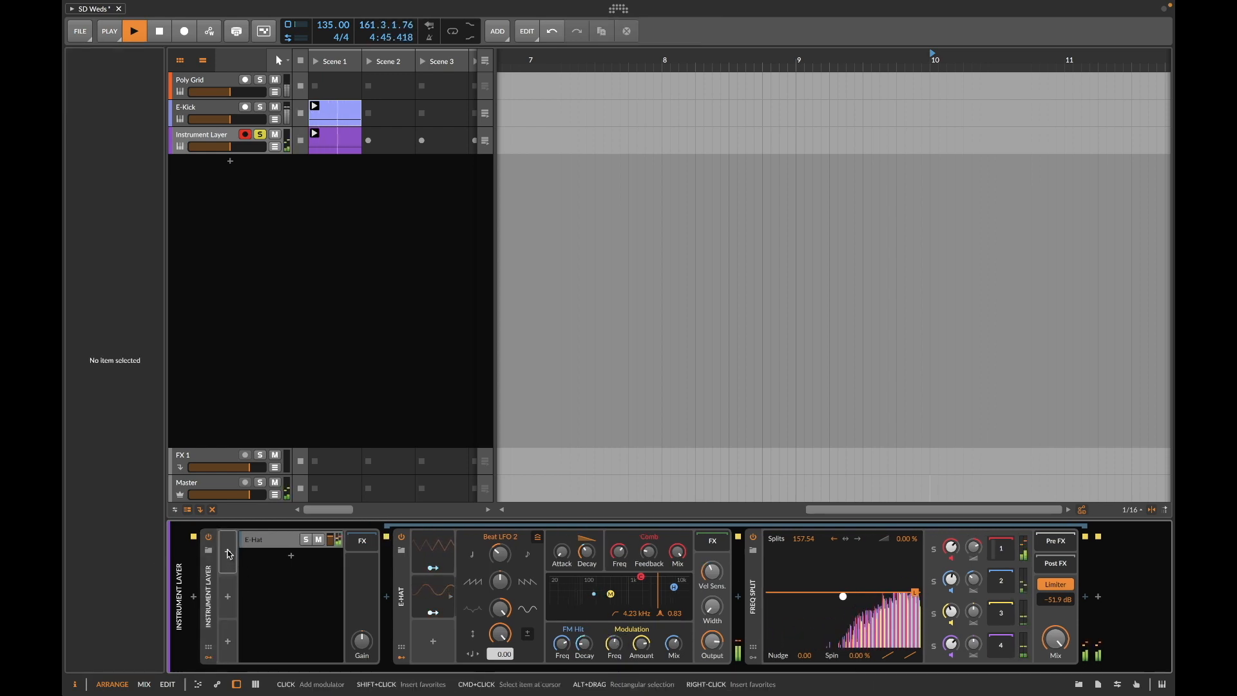
pyautogui.click(229, 554)
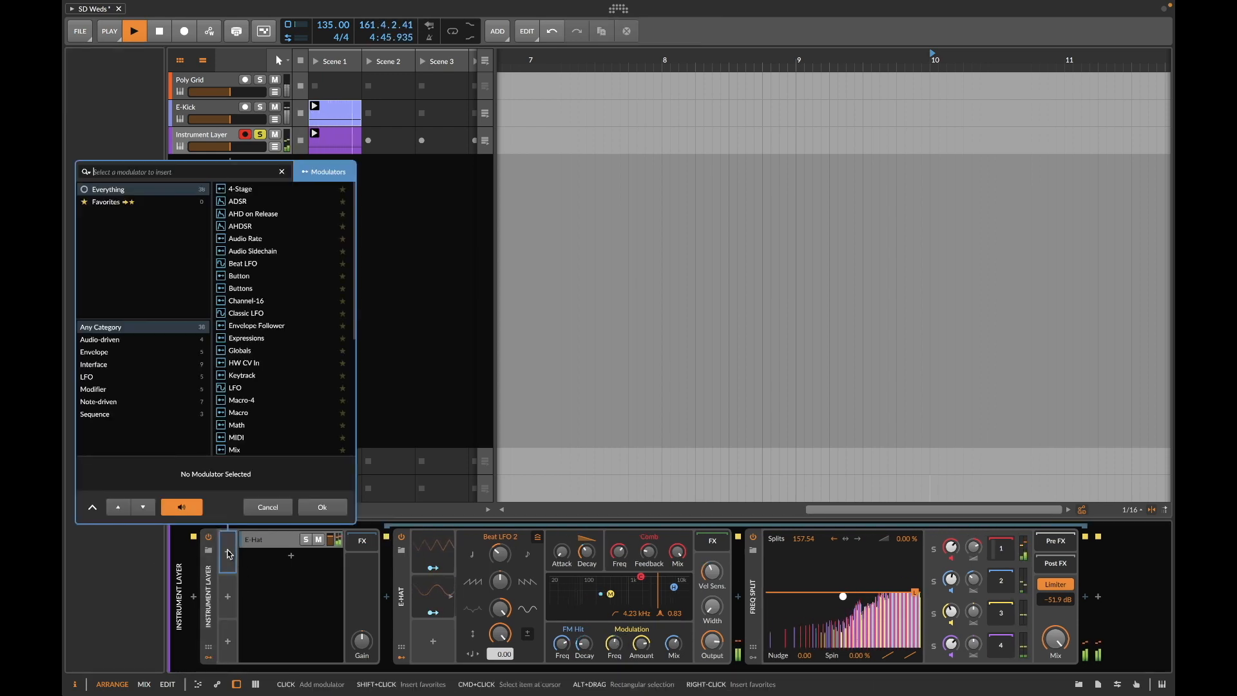
pyautogui.click(398, 240)
pyautogui.click(268, 507)
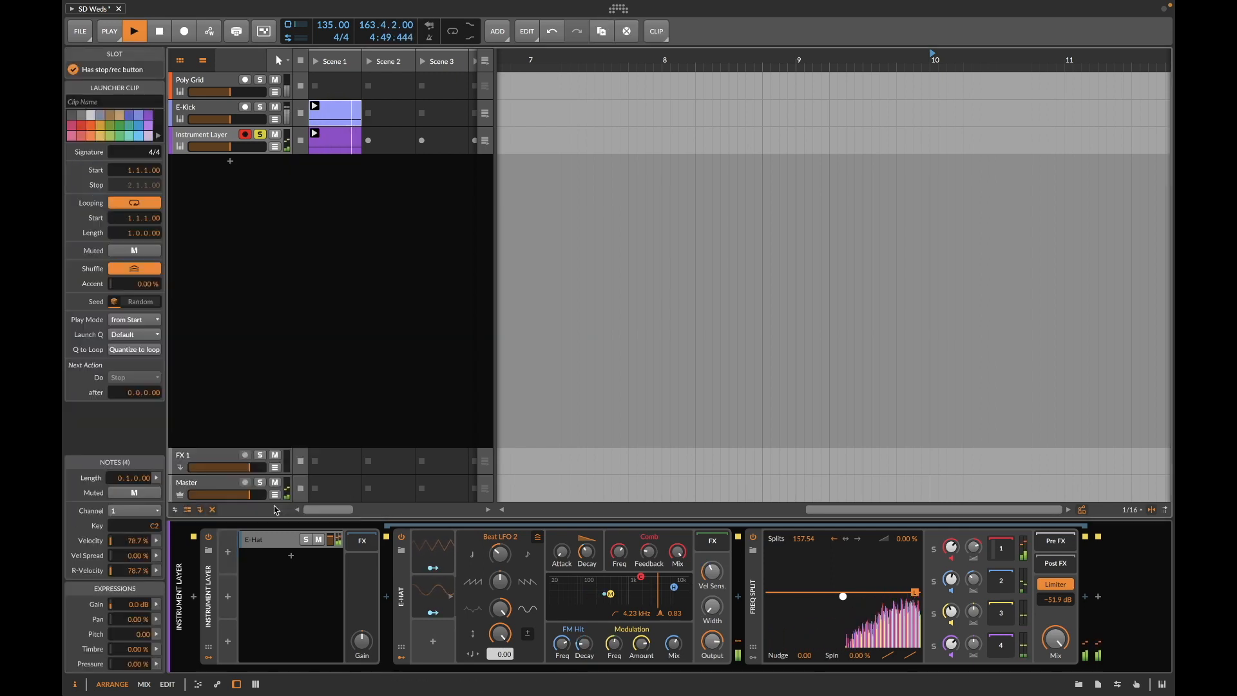
# Step: Solo the E-Kick track, audition it, and open its Scene 1 clip for note editing
pyautogui.press('space')
pyautogui.click(260, 108)
pyautogui.press('space')
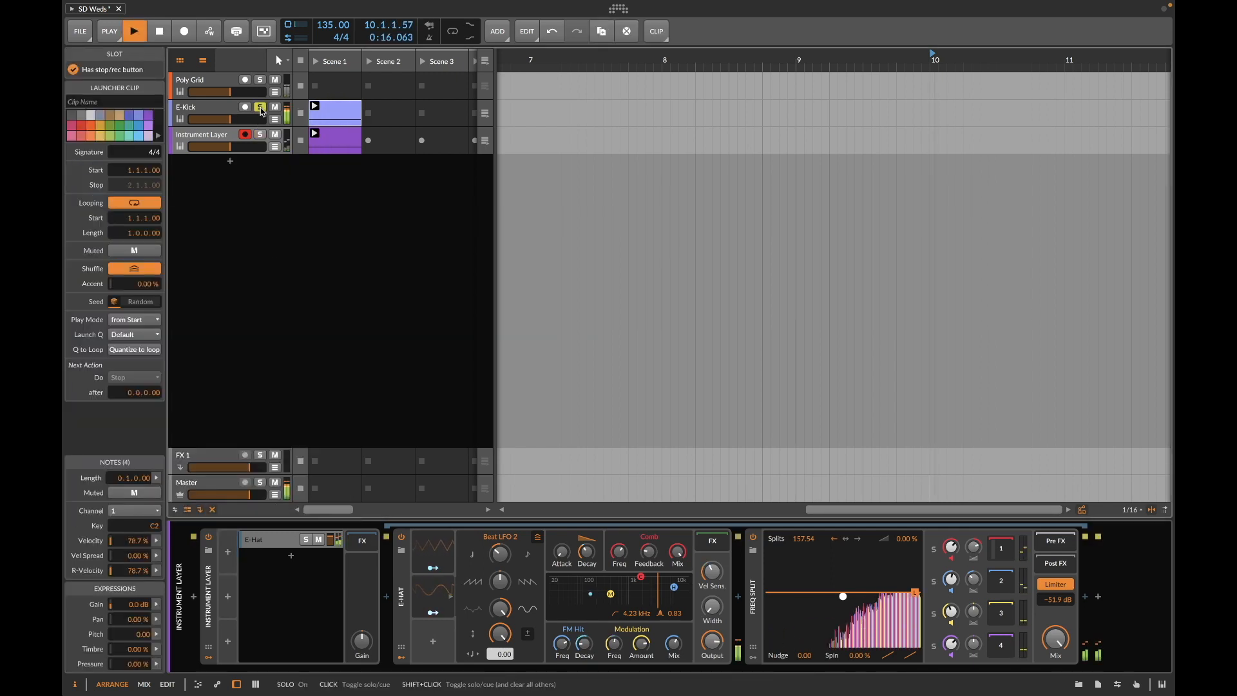
pyautogui.click(221, 107)
pyautogui.doubleClick(331, 111)
pyautogui.press('space')
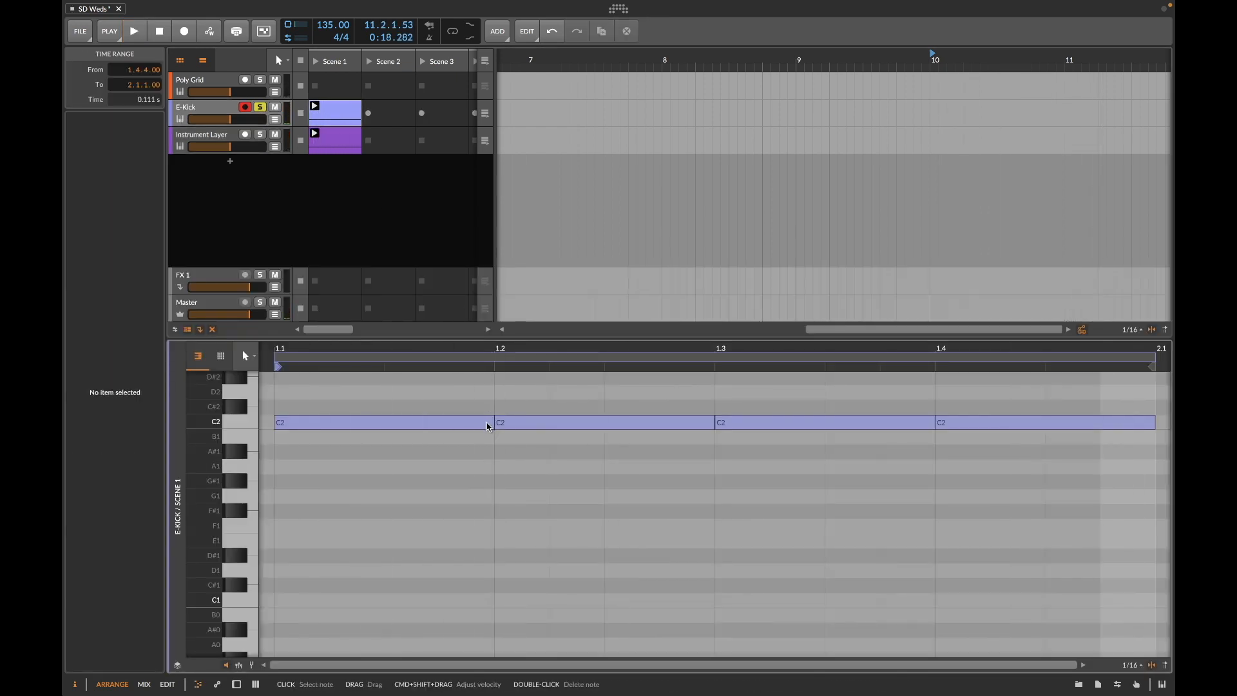
# Step: Shift the second, third and fourth C2 kick notes earlier to start at 1.1.4, 1.2.3 and 1.3.1, auditioning the rhythm
pyautogui.moveTo(494, 419); pyautogui.dragTo(438, 420)
pyautogui.moveTo(535, 427); pyautogui.dragTo(485, 430)
pyautogui.press('space')
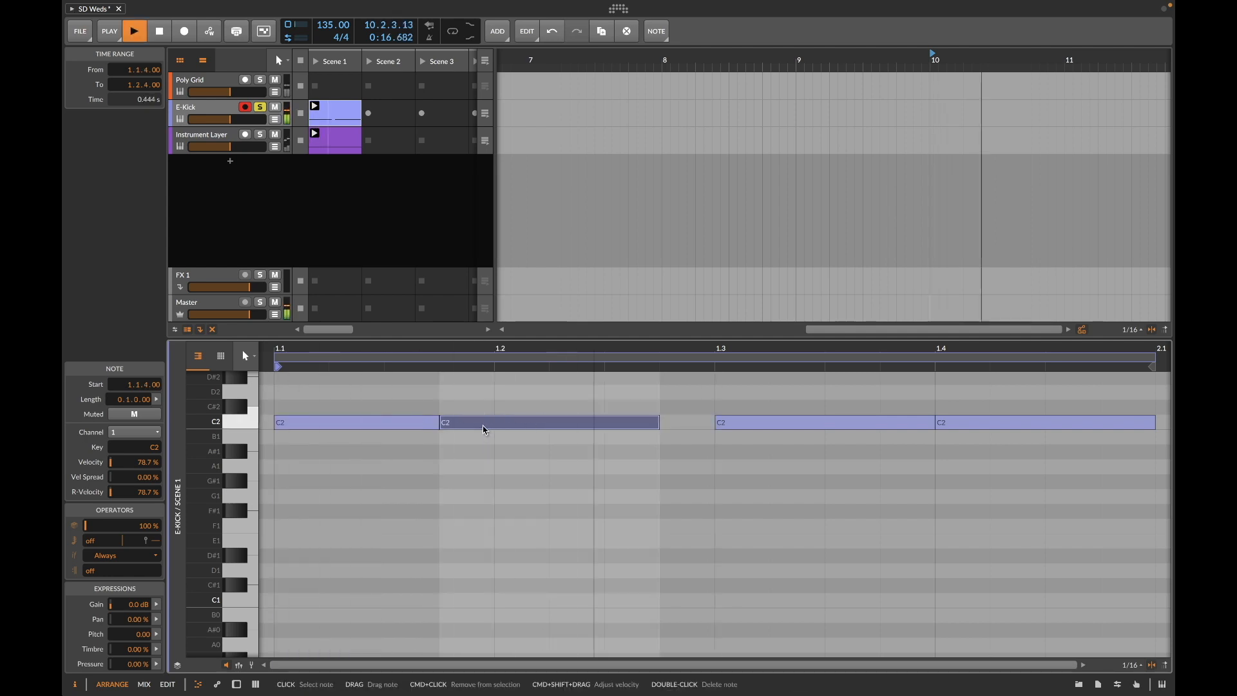
pyautogui.press('space')
pyautogui.moveTo(733, 422); pyautogui.dragTo(642, 421)
pyautogui.press('space')
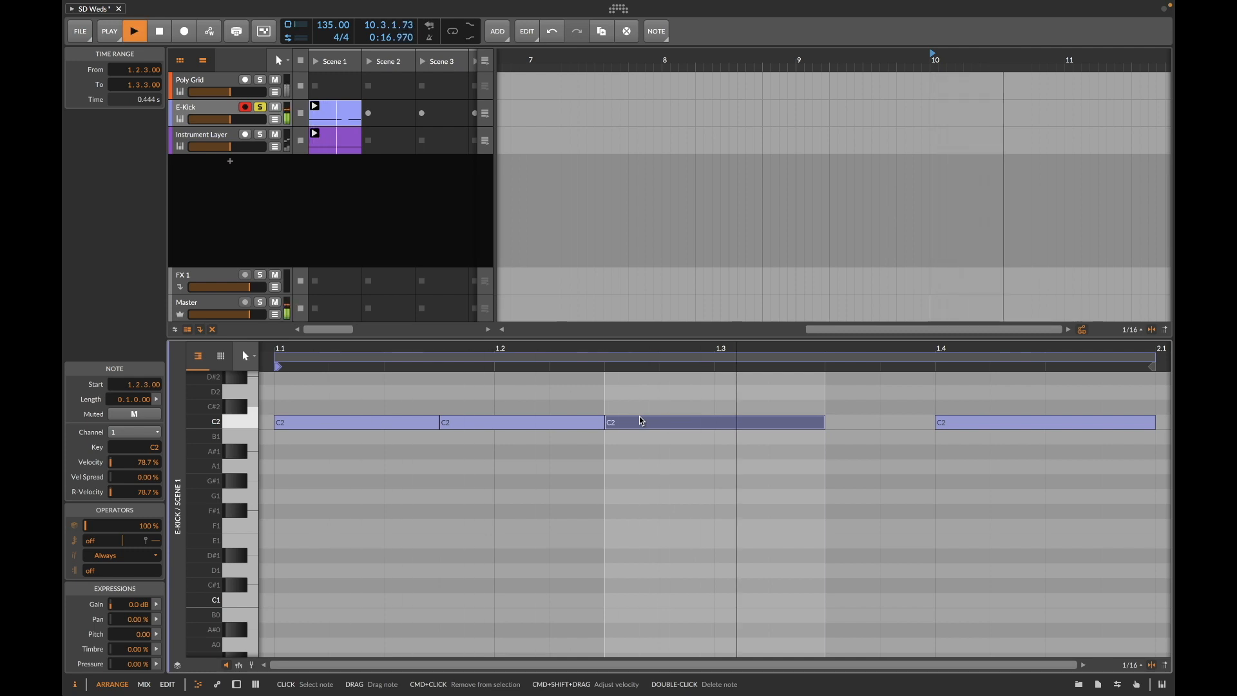
pyautogui.moveTo(1006, 423); pyautogui.dragTo(782, 423)
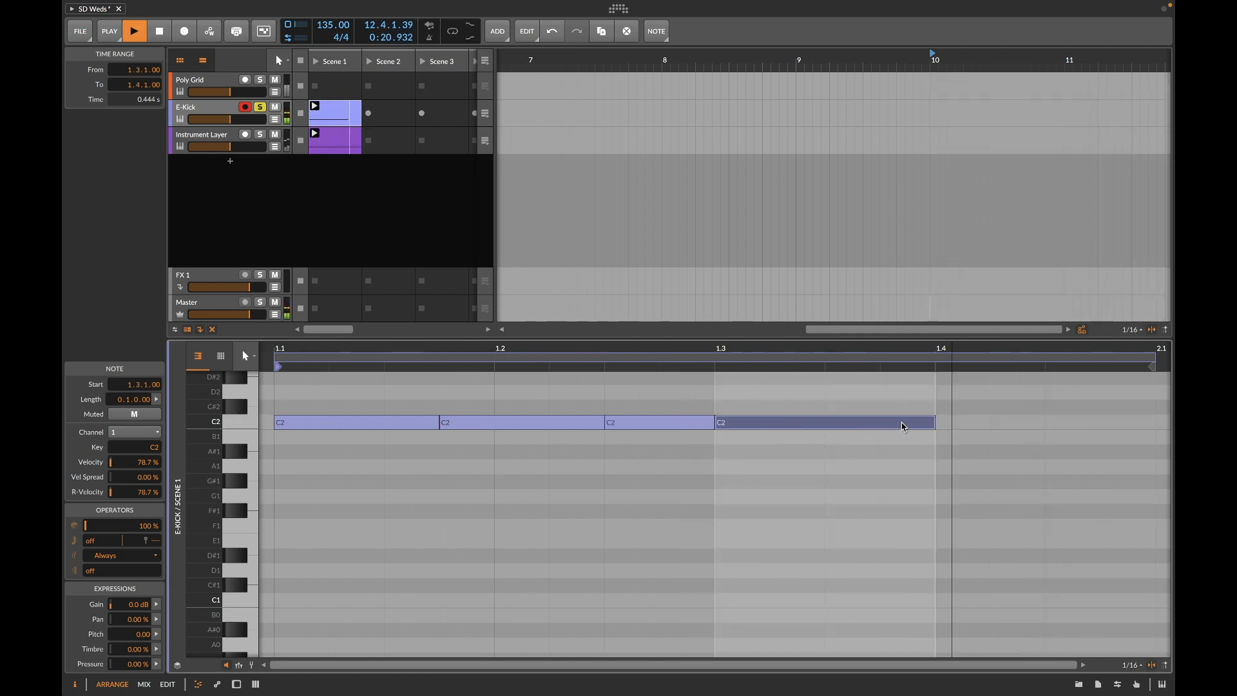
# Step: Shorten the fourth kick note to 0.0.3.00, duplicate it twice, move the last copy to 1.4.4 and lengthen the first copy to 0.1.0.00
pyautogui.moveTo(935, 422); pyautogui.dragTo(875, 421)
pyautogui.hotkey('ctrl', 'd')
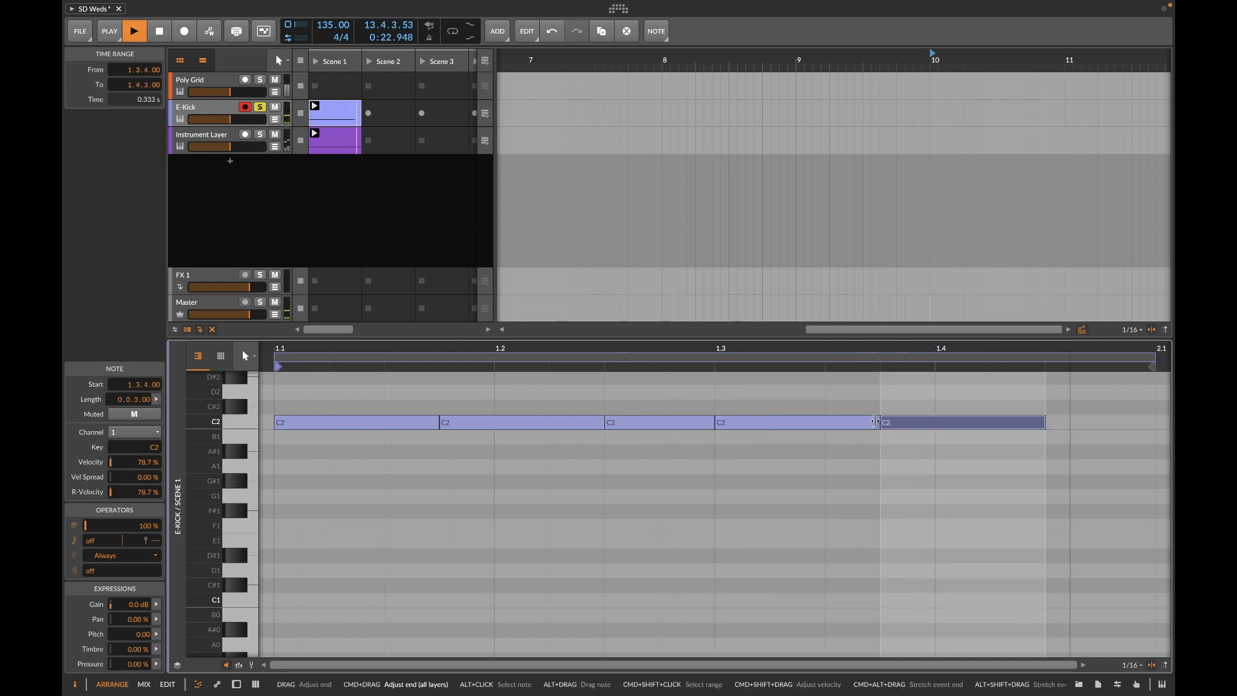
pyautogui.hotkey('ctrl', 'd')
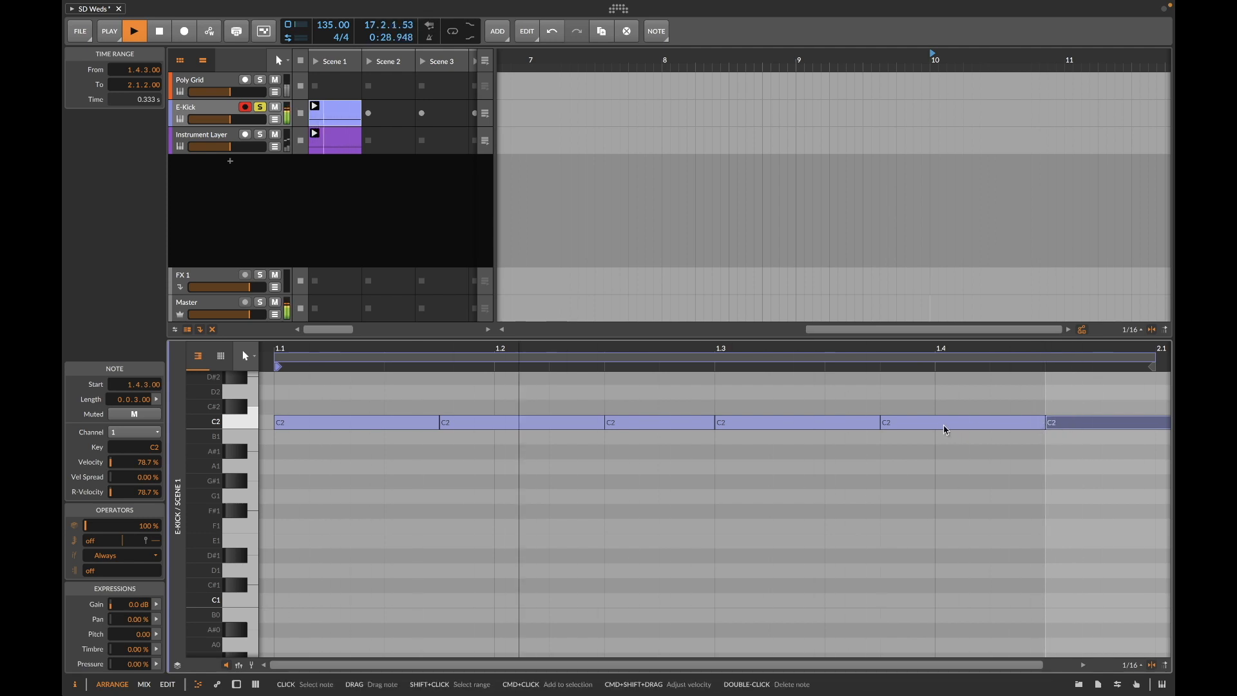
pyautogui.moveTo(1050, 423); pyautogui.dragTo(1120, 426)
pyautogui.moveTo(1044, 425); pyautogui.dragTo(1100, 425)
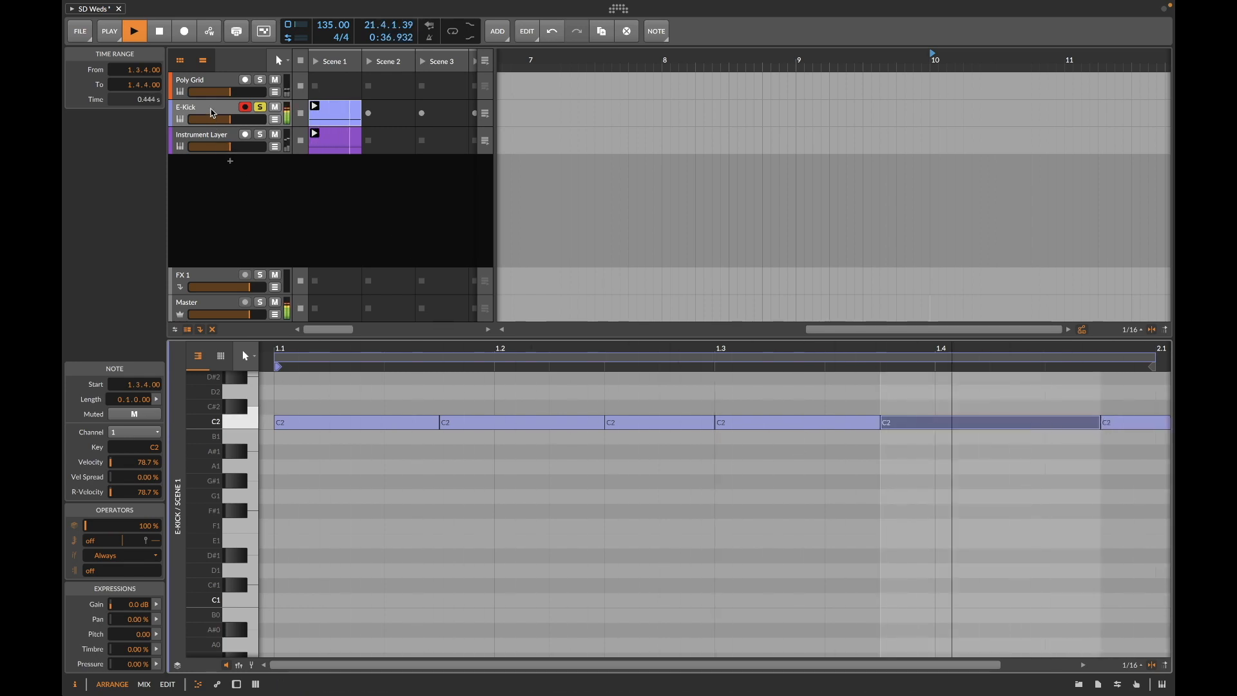
# Step: Return to the E-Kick device chain, show the instrument's modulator slots and insert an Audio Sidechain modulator in the first one
pyautogui.click(212, 110)
pyautogui.doubleClick(212, 111)
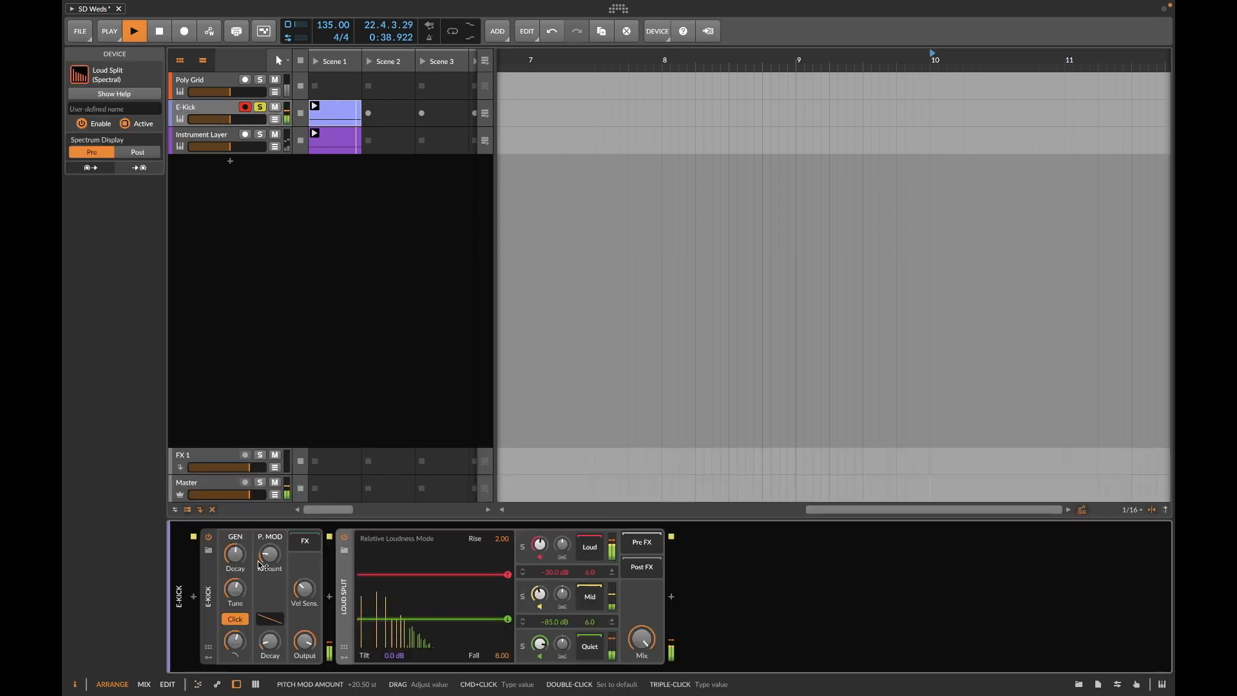
pyautogui.click(208, 657)
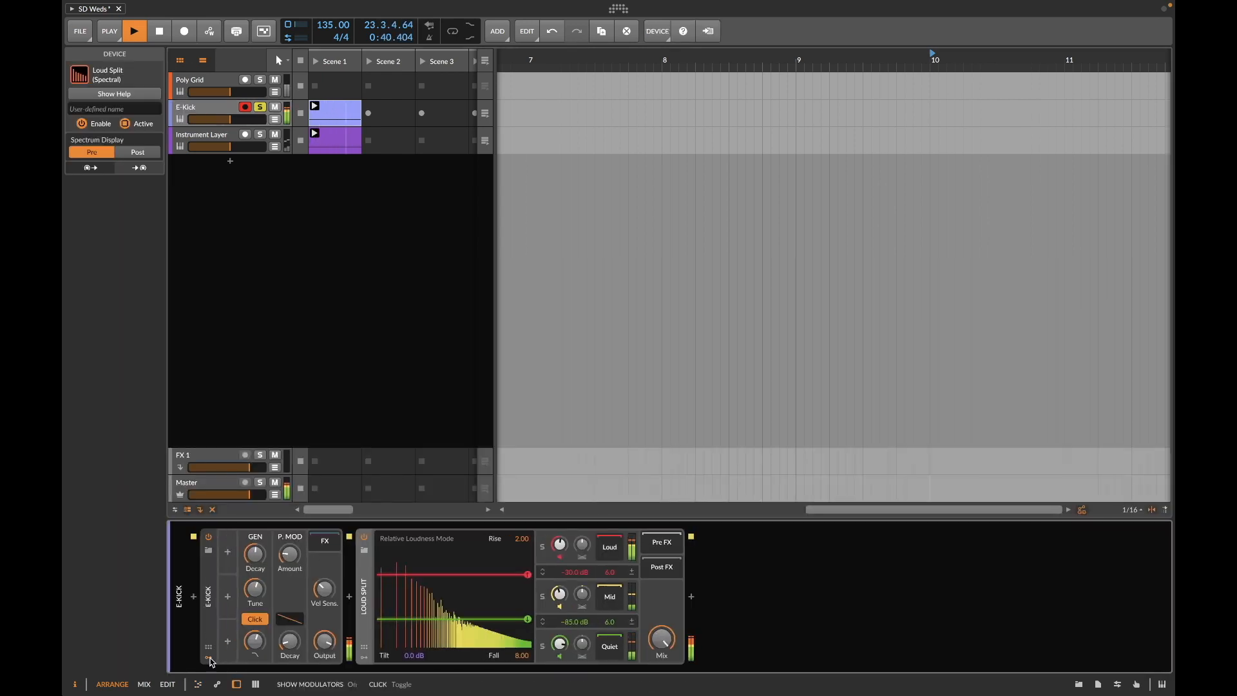
pyautogui.click(230, 553)
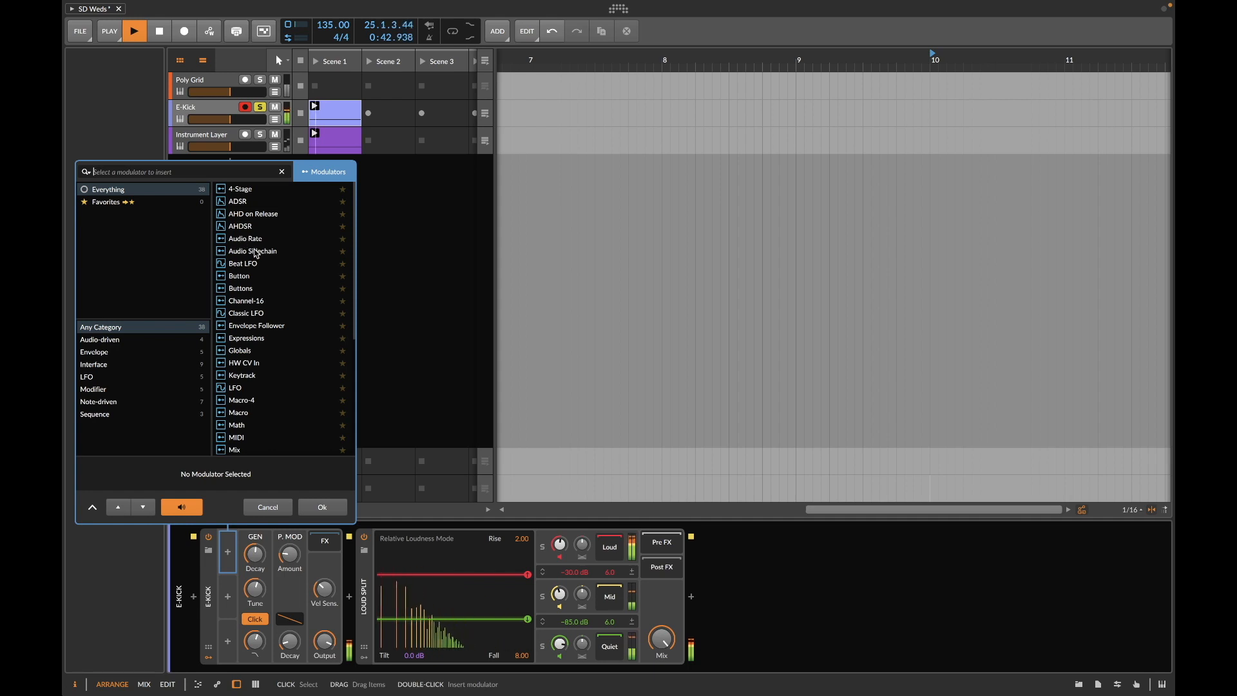
pyautogui.click(258, 253)
pyautogui.click(321, 508)
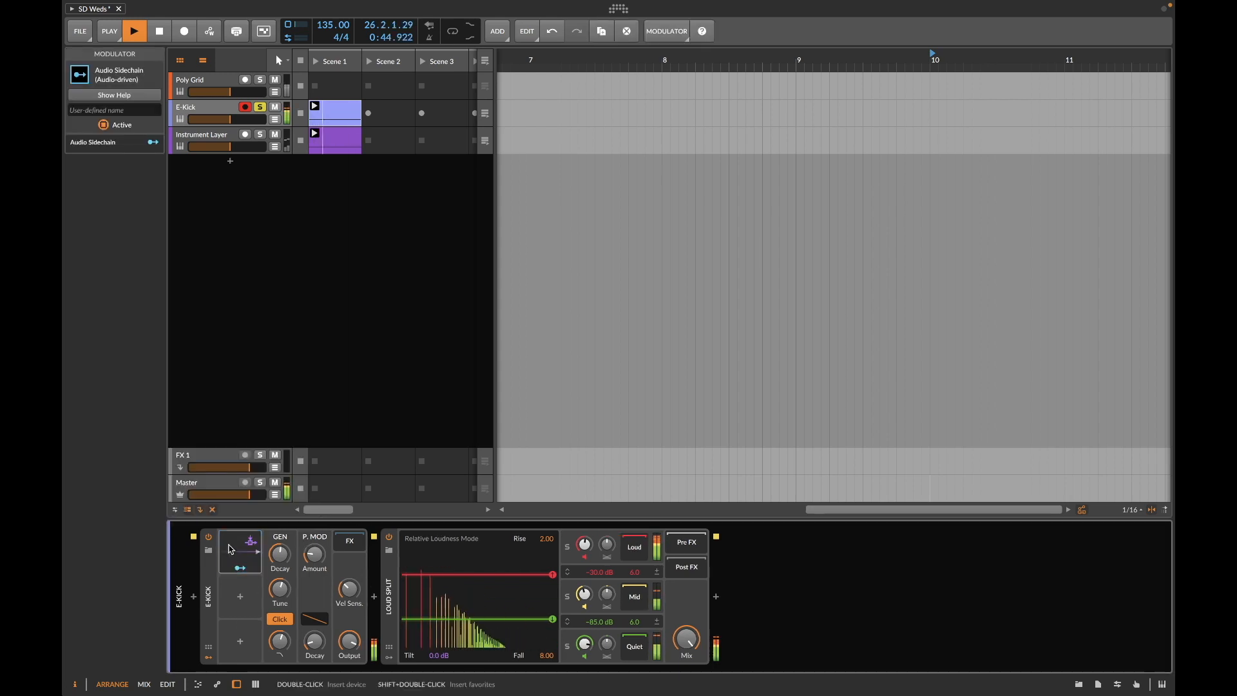
# Step: Expand the Audio Sidechain modulator and set its source to the E-Kick track, trying PRE and settling on POST
pyautogui.click(242, 558)
pyautogui.click(320, 549)
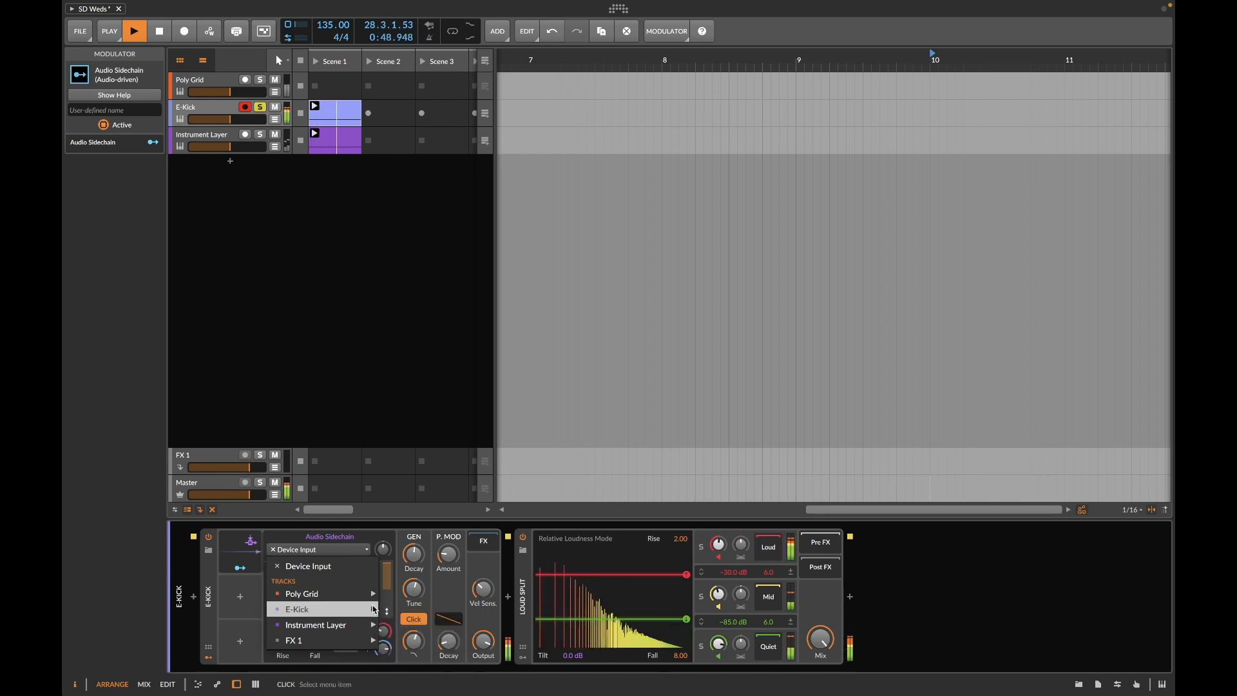
pyautogui.moveTo(371, 609)
pyautogui.click(420, 610)
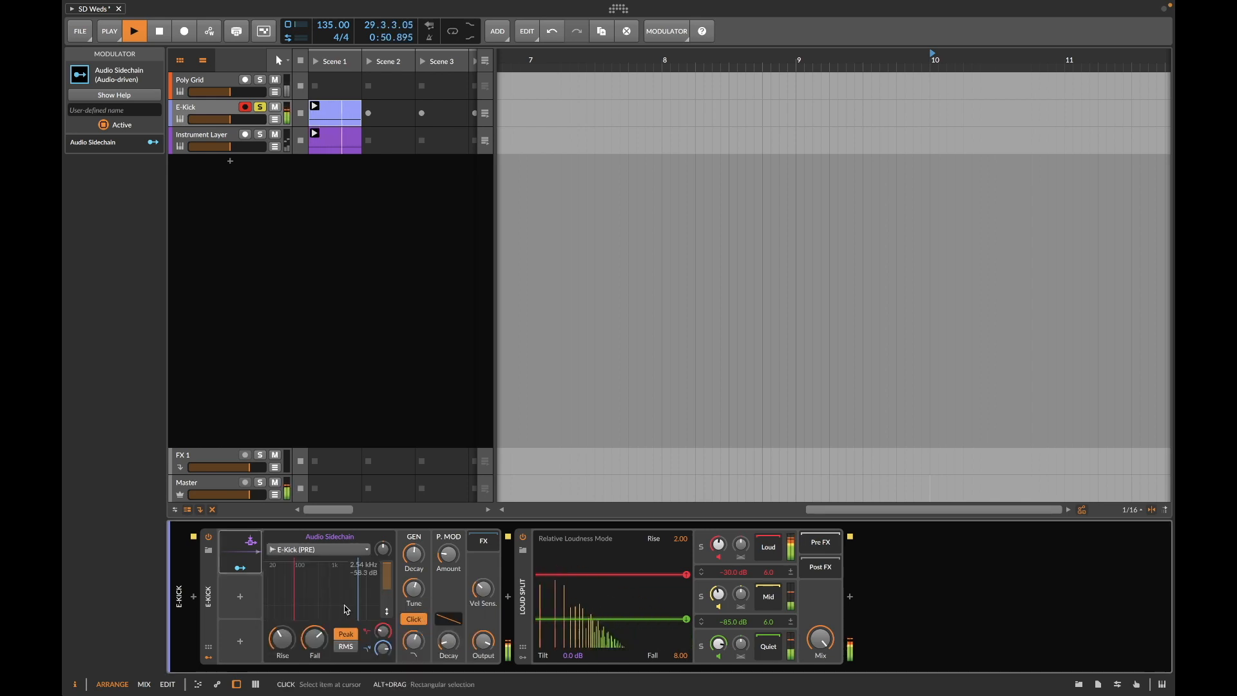
pyautogui.click(313, 549)
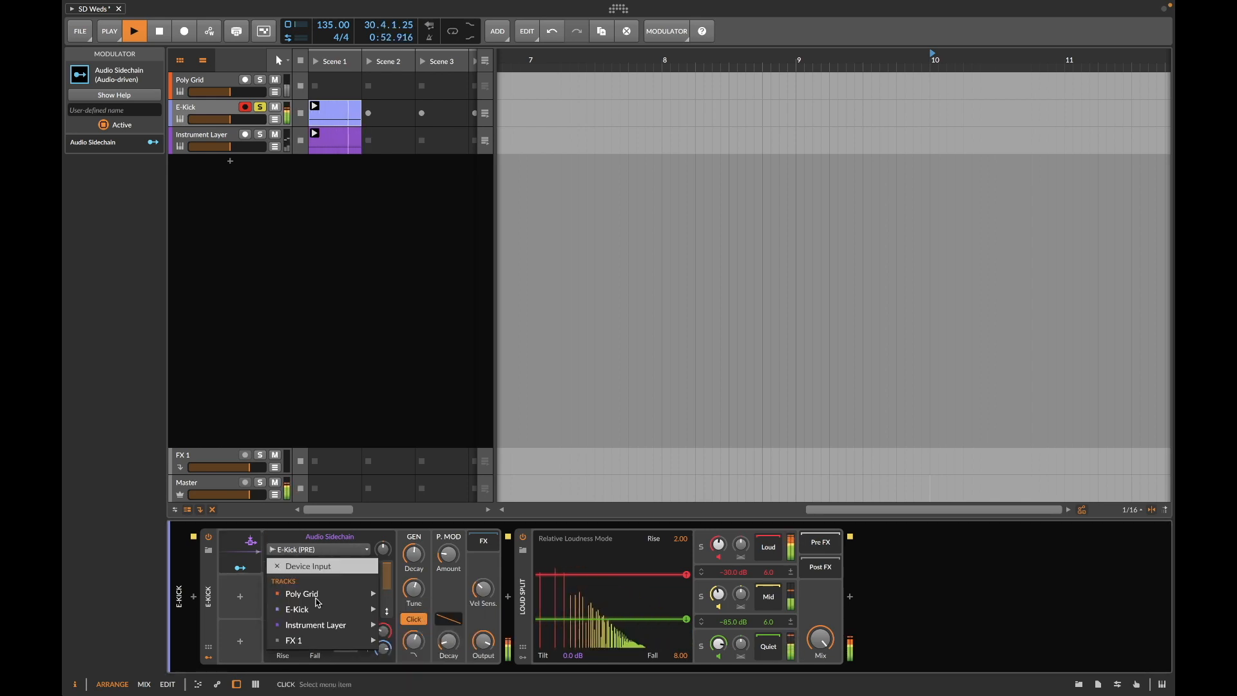
pyautogui.moveTo(321, 609)
pyautogui.click(426, 626)
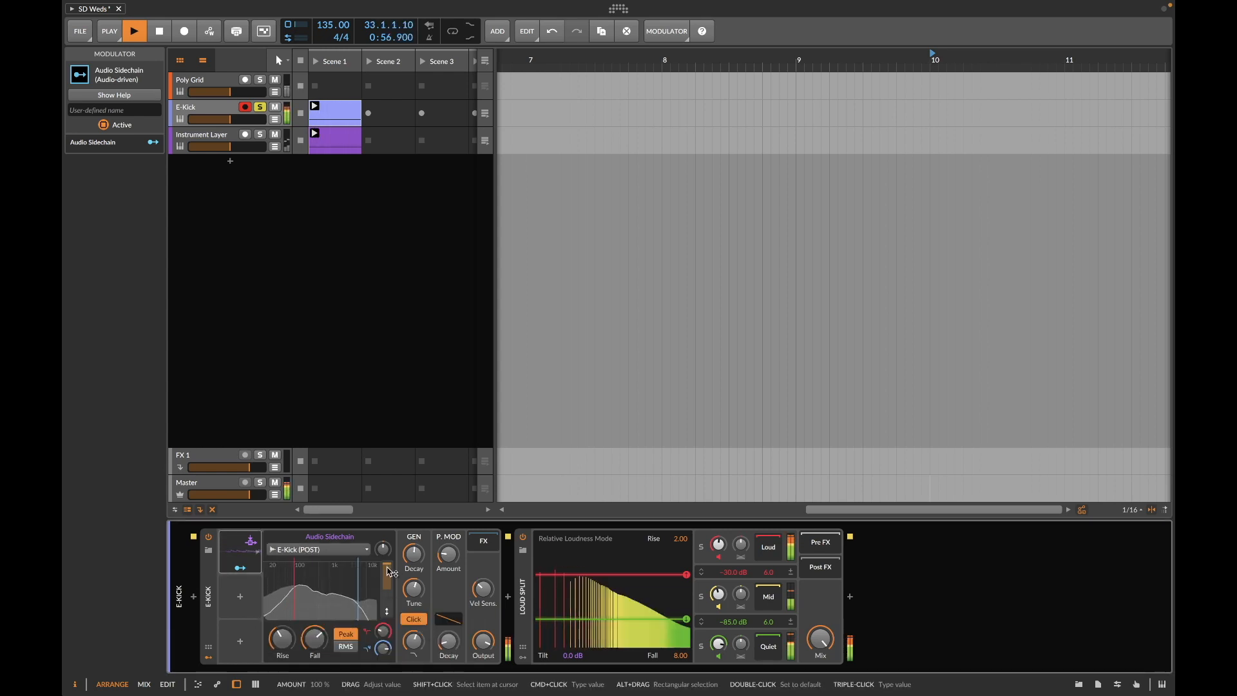
# Step: Modulate E-Kick's oscillator Decay by ×100.0 and its pitch mod Amount by 91.50 st with the Audio Sidechain
pyautogui.moveTo(445, 554); pyautogui.dragTo(448, 549)
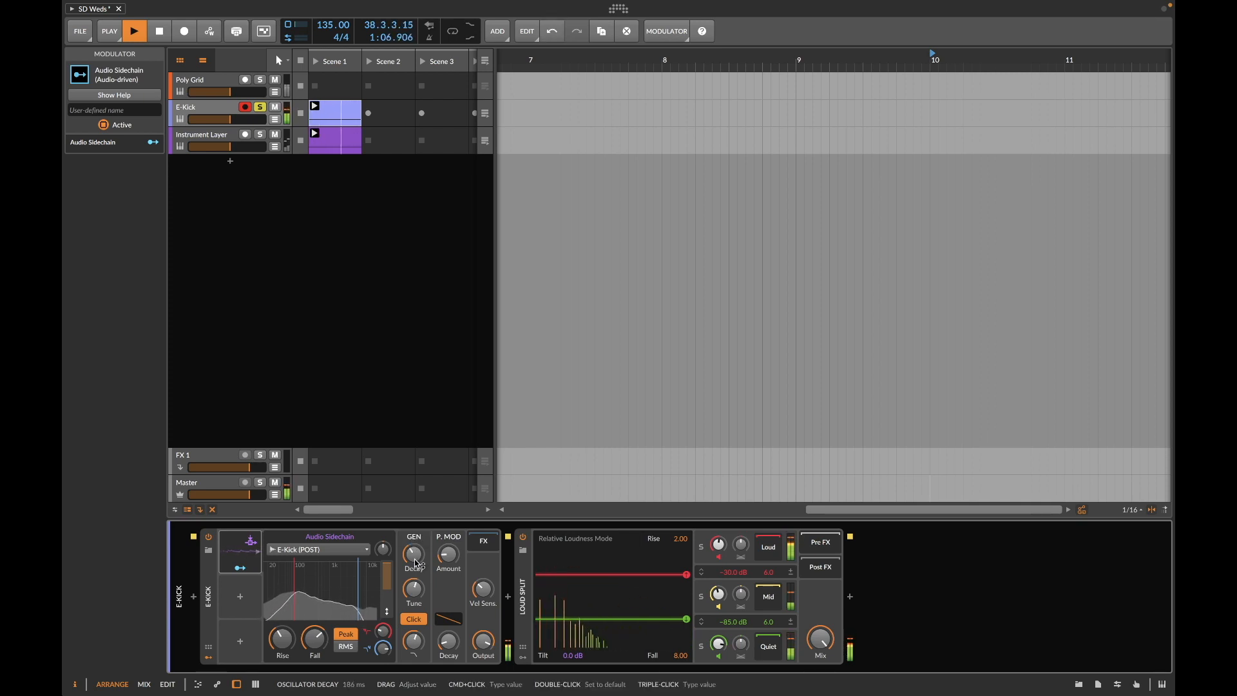
pyautogui.click(241, 568)
pyautogui.moveTo(414, 557); pyautogui.dragTo(414, 531)
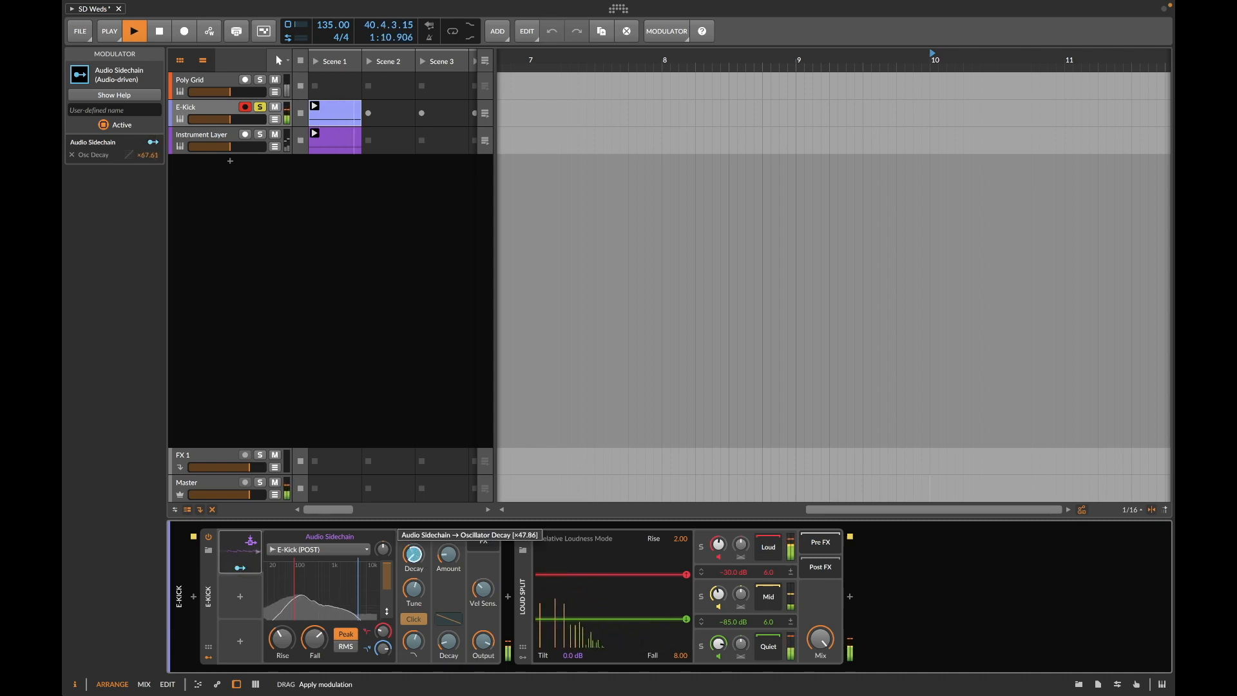
pyautogui.moveTo(449, 555); pyautogui.dragTo(449, 554)
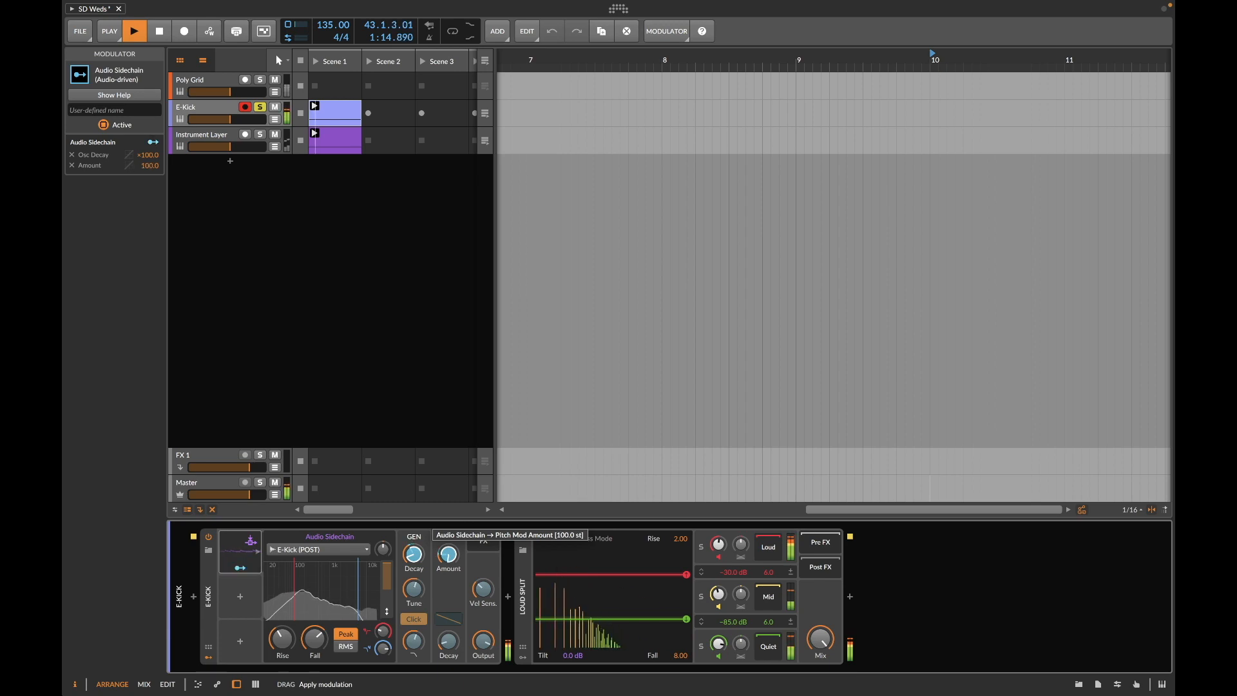
pyautogui.moveTo(449, 554); pyautogui.dragTo(449, 554)
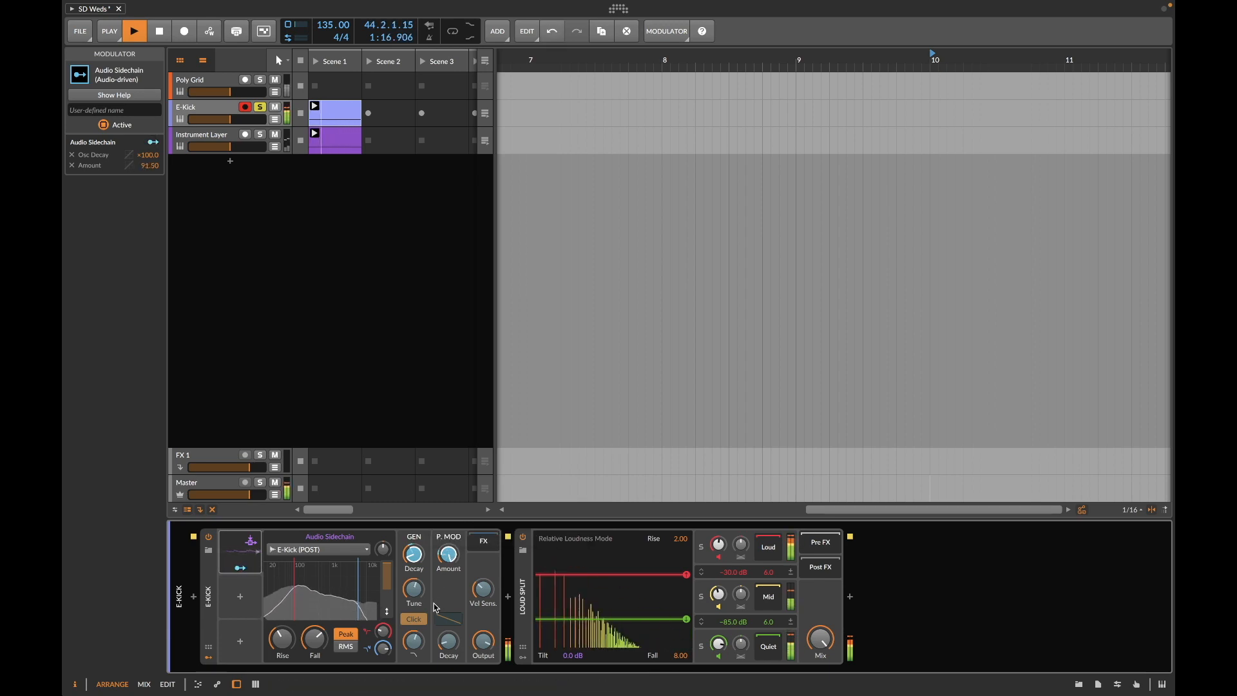
# Step: Modulate E-Kick's pitch mod Decay by ×1000 and its low-pass cutoff by 95.00 st with the Audio Sidechain
pyautogui.click(449, 641)
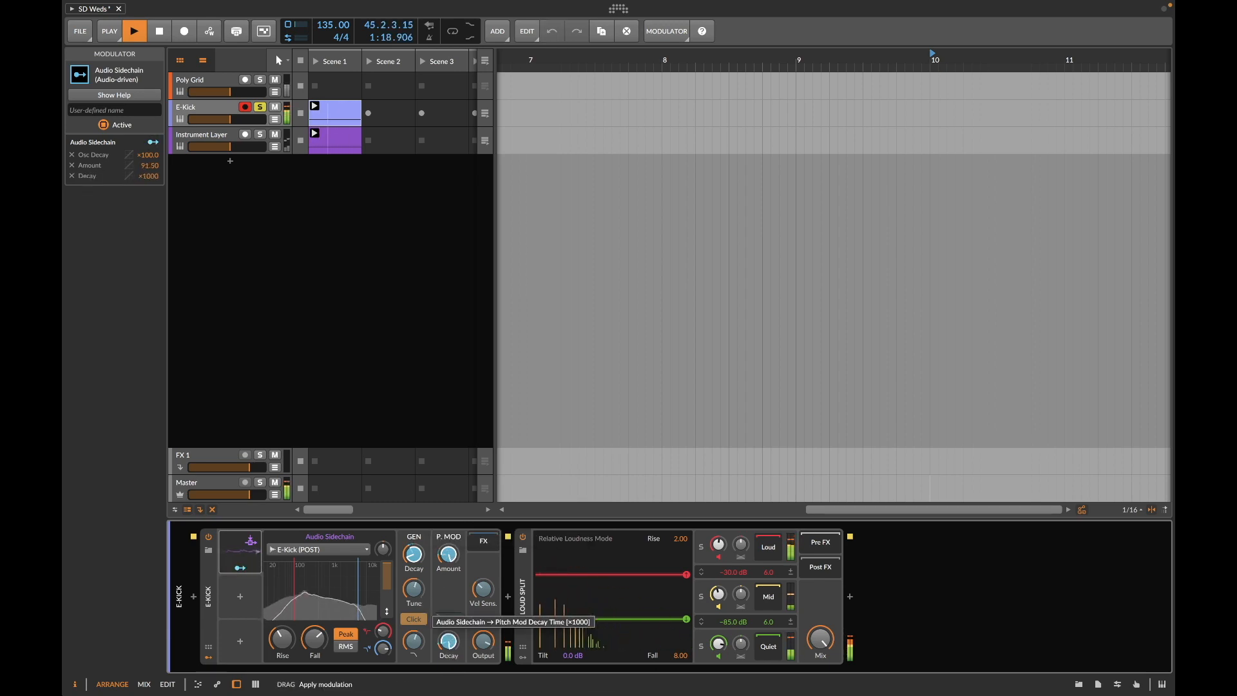
pyautogui.click(414, 641)
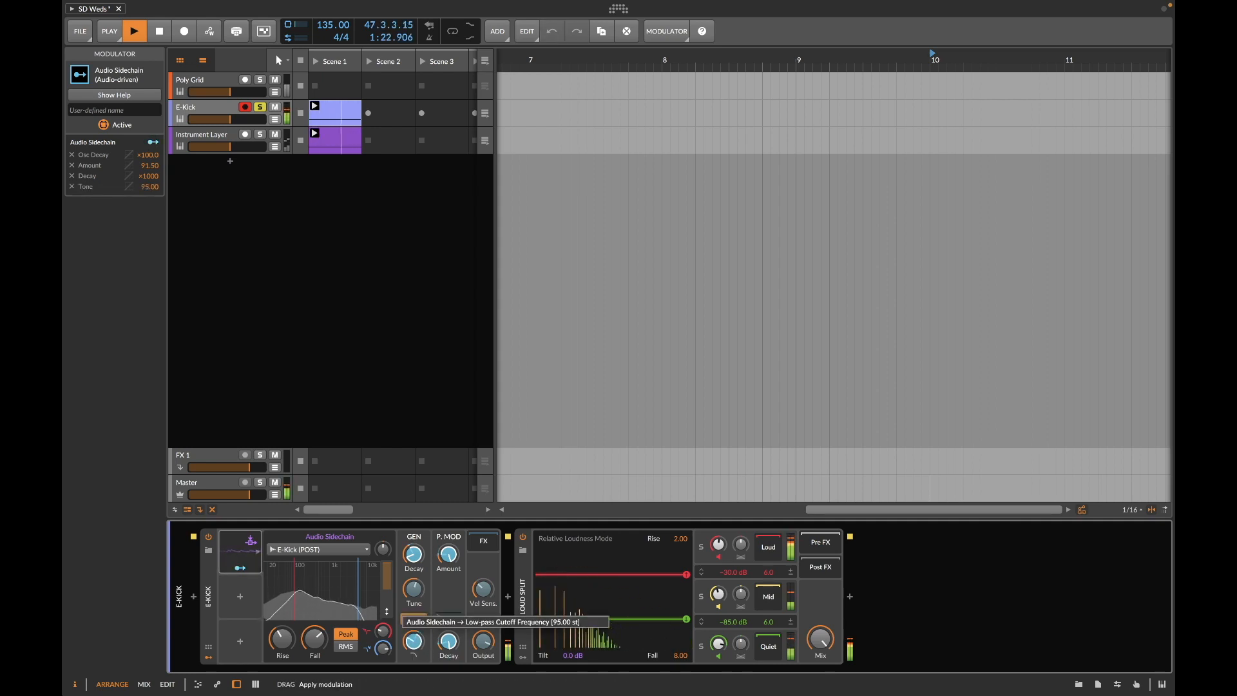
pyautogui.moveTo(414, 642); pyautogui.dragTo(417, 649)
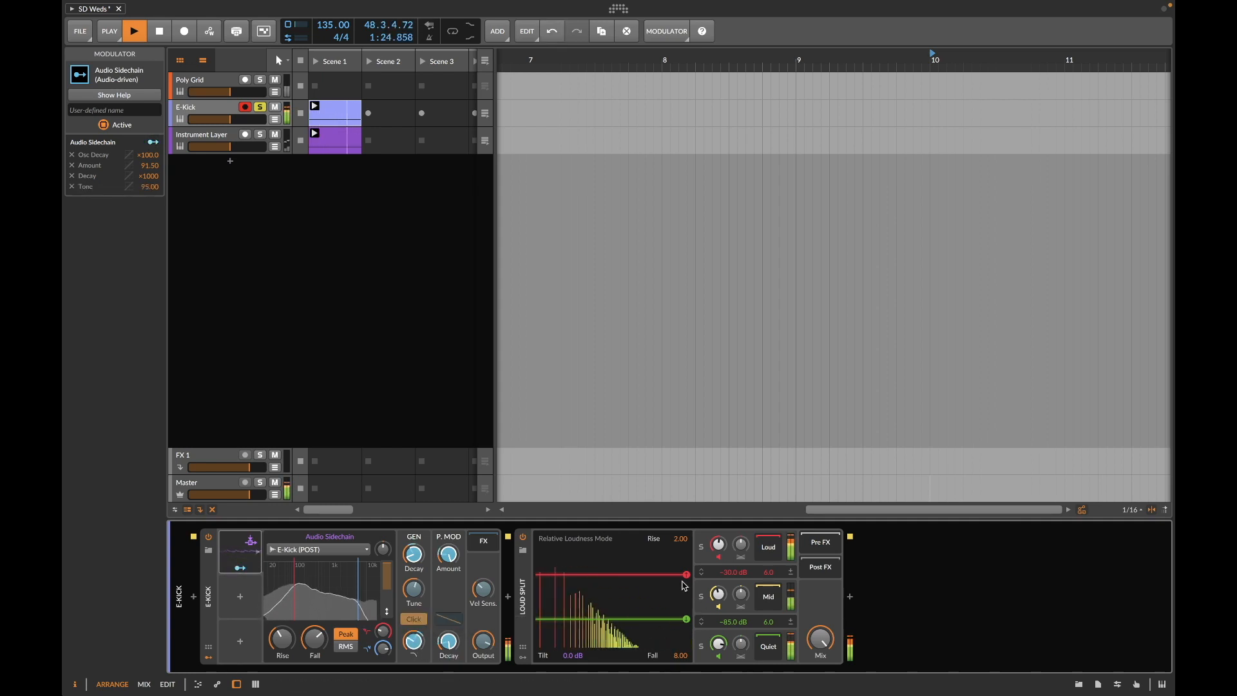
# Step: Compare the kick with Loud Split bypassed and enabled, and set the Mid channel's gain to +3.6 dB
pyautogui.click(522, 538)
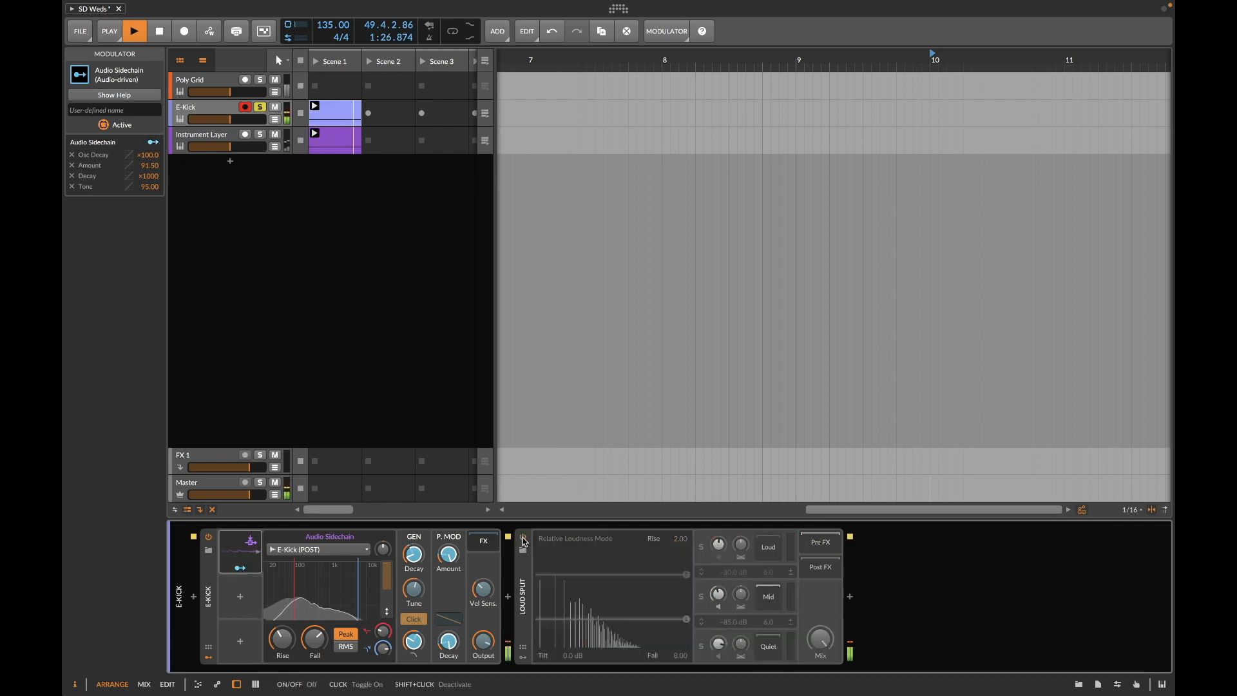
pyautogui.click(523, 539)
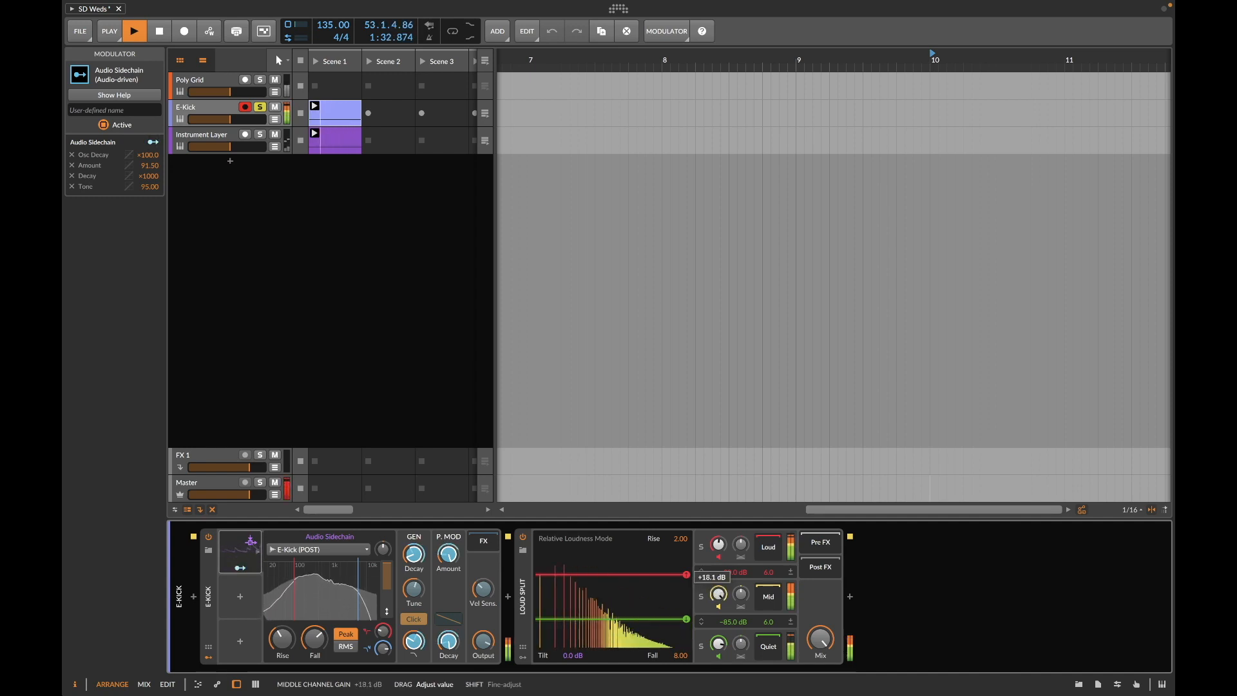
pyautogui.moveTo(718, 594); pyautogui.dragTo(722, 571)
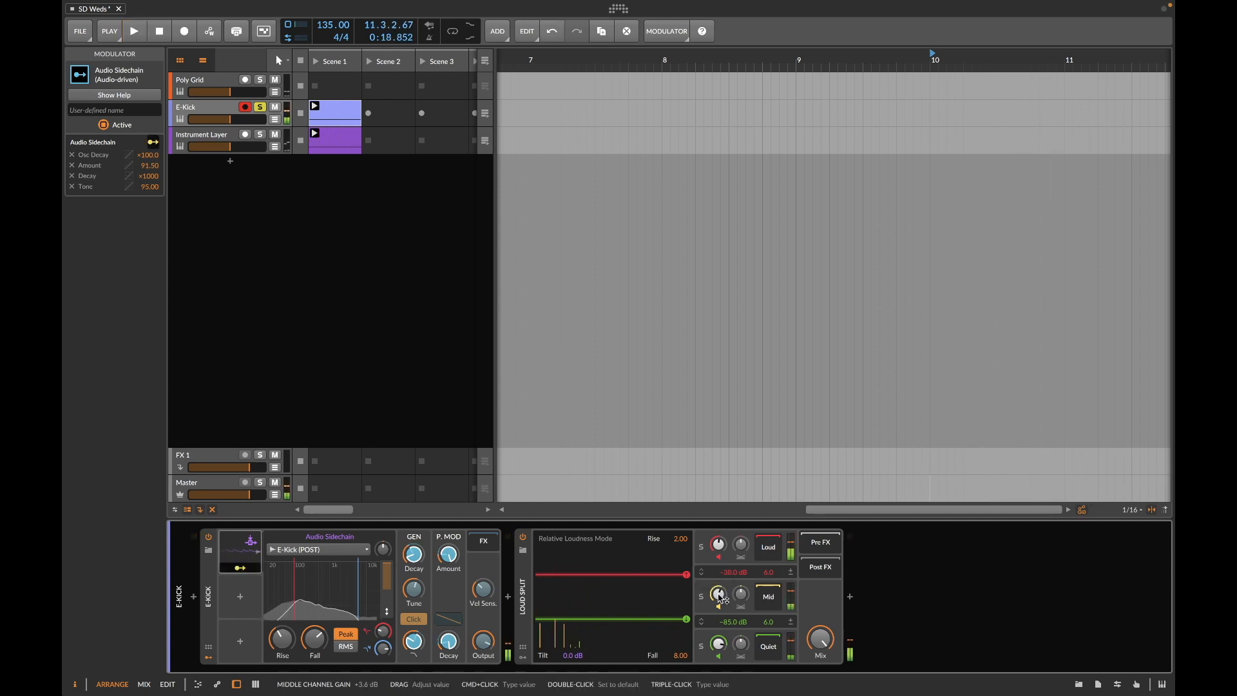
# Step: Insert a Peak Limiter after Loud Split, lower its ceiling slightly, and raise Loud Split's Mid channel gain
pyautogui.click(851, 596)
pyautogui.write('peak')
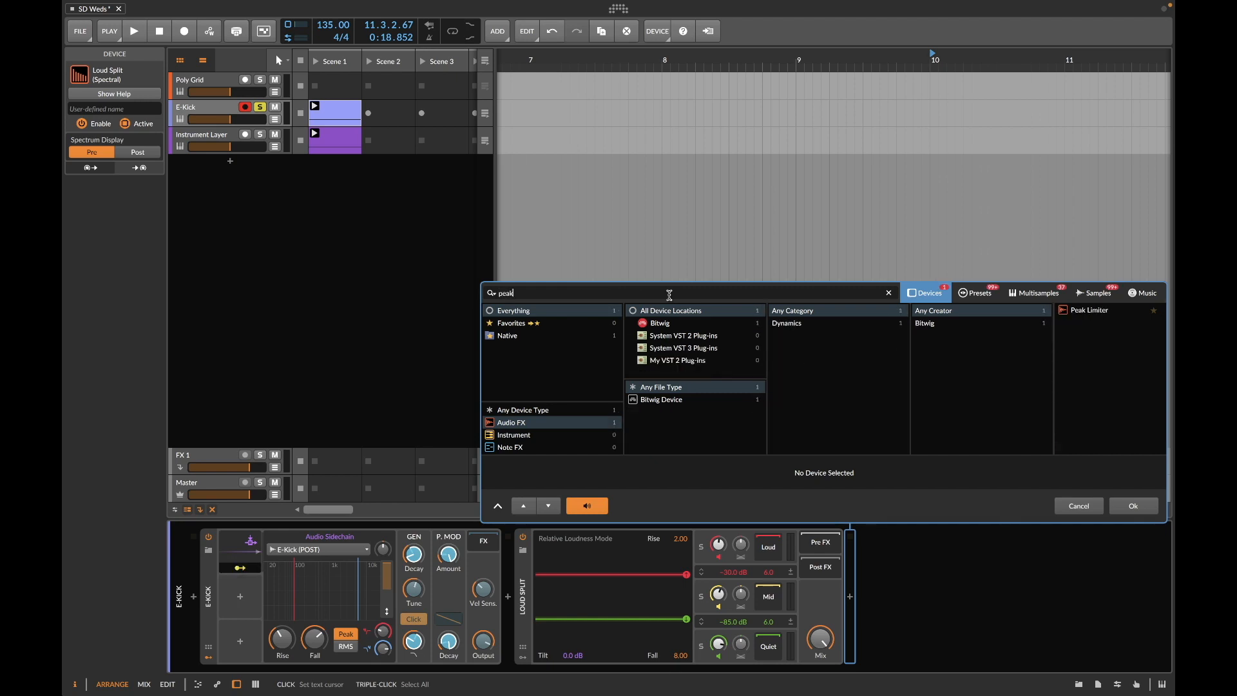
pyautogui.click(1095, 312)
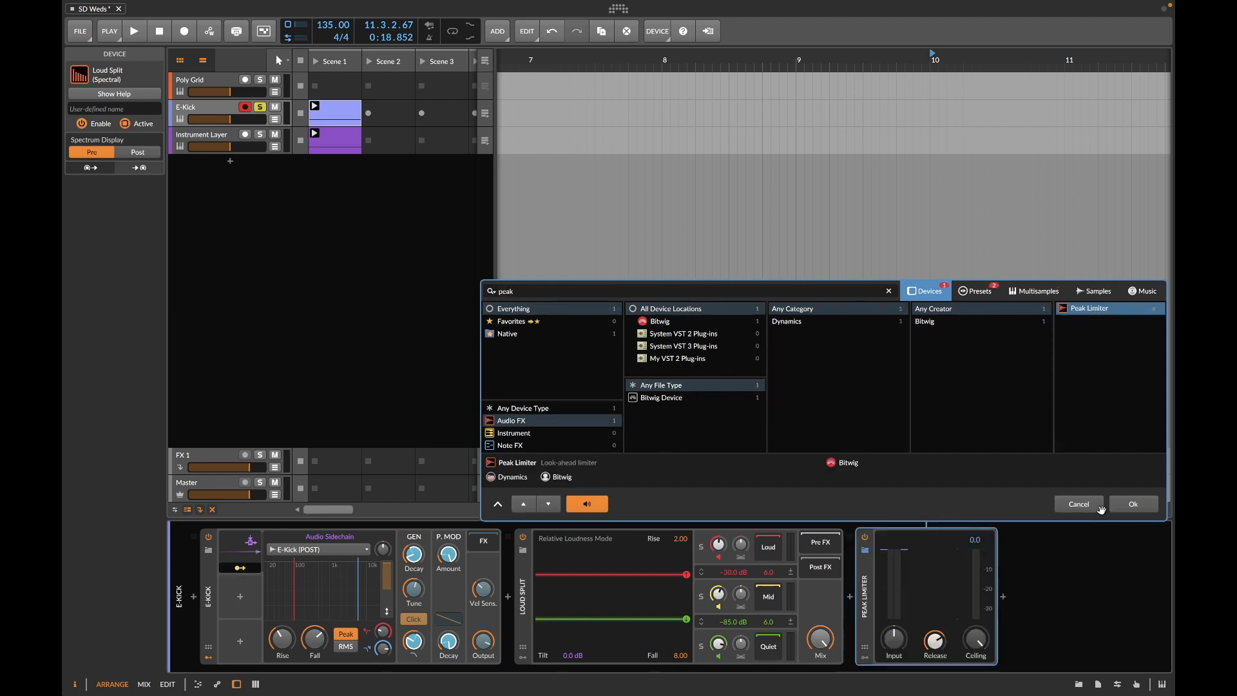
pyautogui.click(1135, 505)
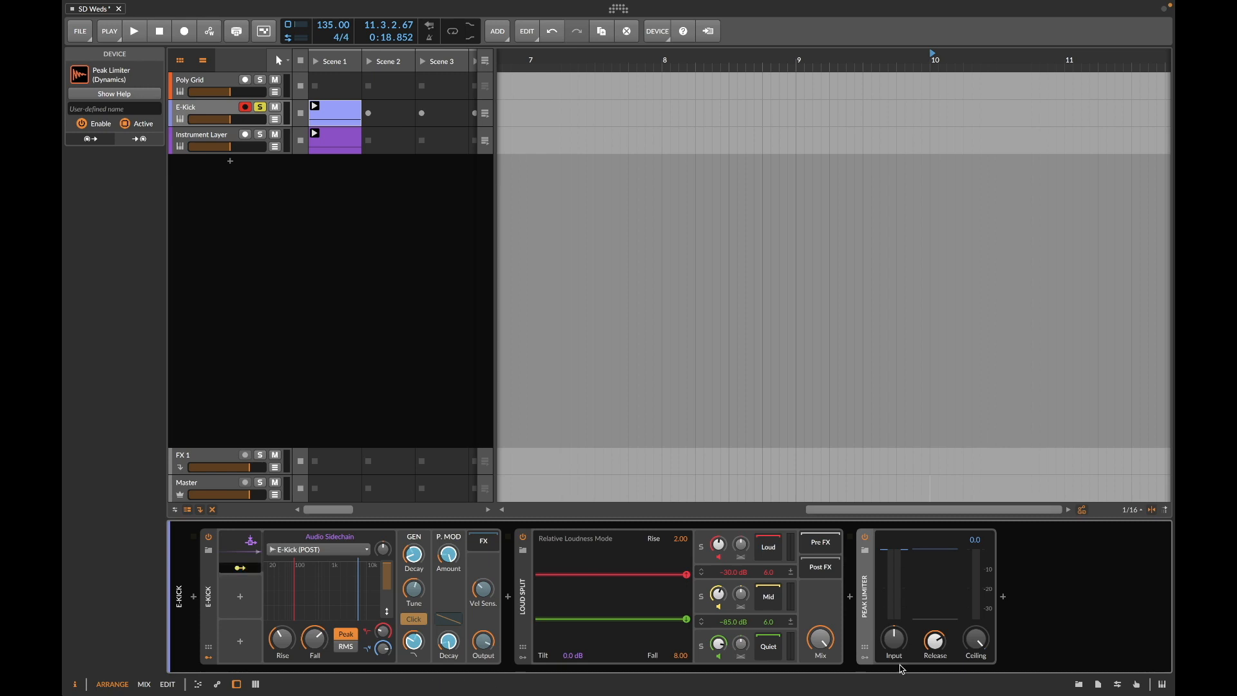
pyautogui.moveTo(976, 639); pyautogui.dragTo(975, 648)
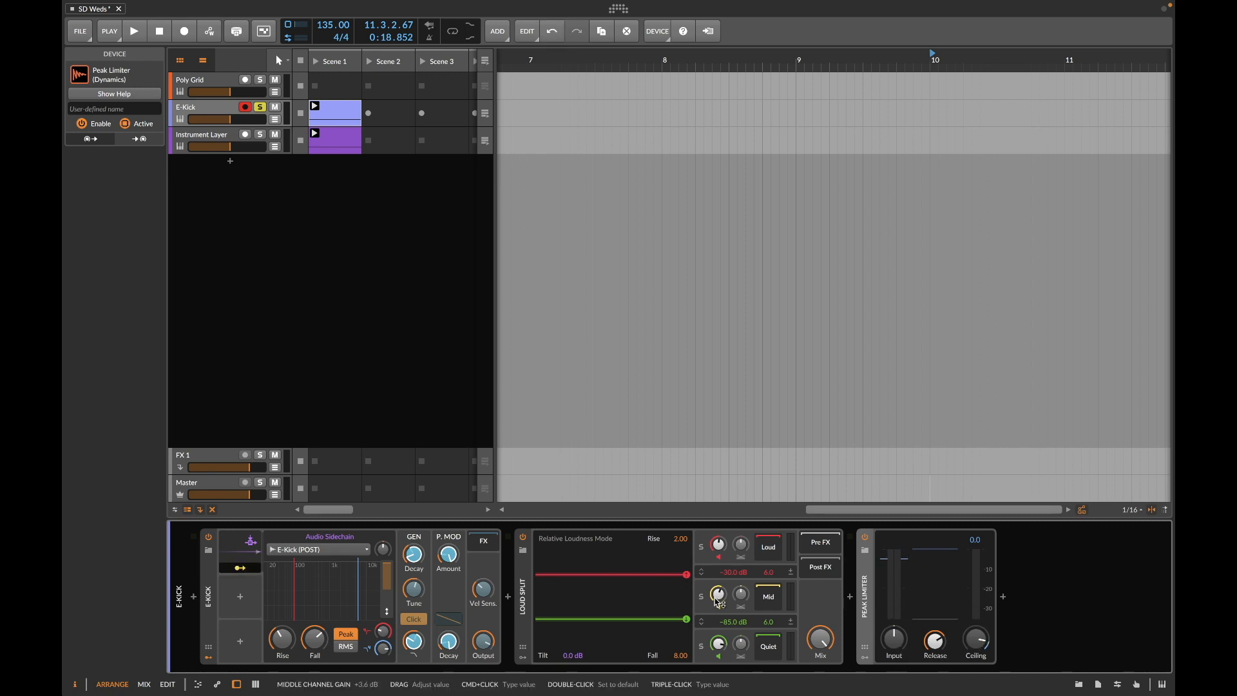
pyautogui.moveTo(719, 602)
pyautogui.mouseDown()
pyautogui.moveTo(719, 592)
pyautogui.moveTo(719, 616)
pyautogui.moveTo(719, 594)
pyautogui.mouseUp()
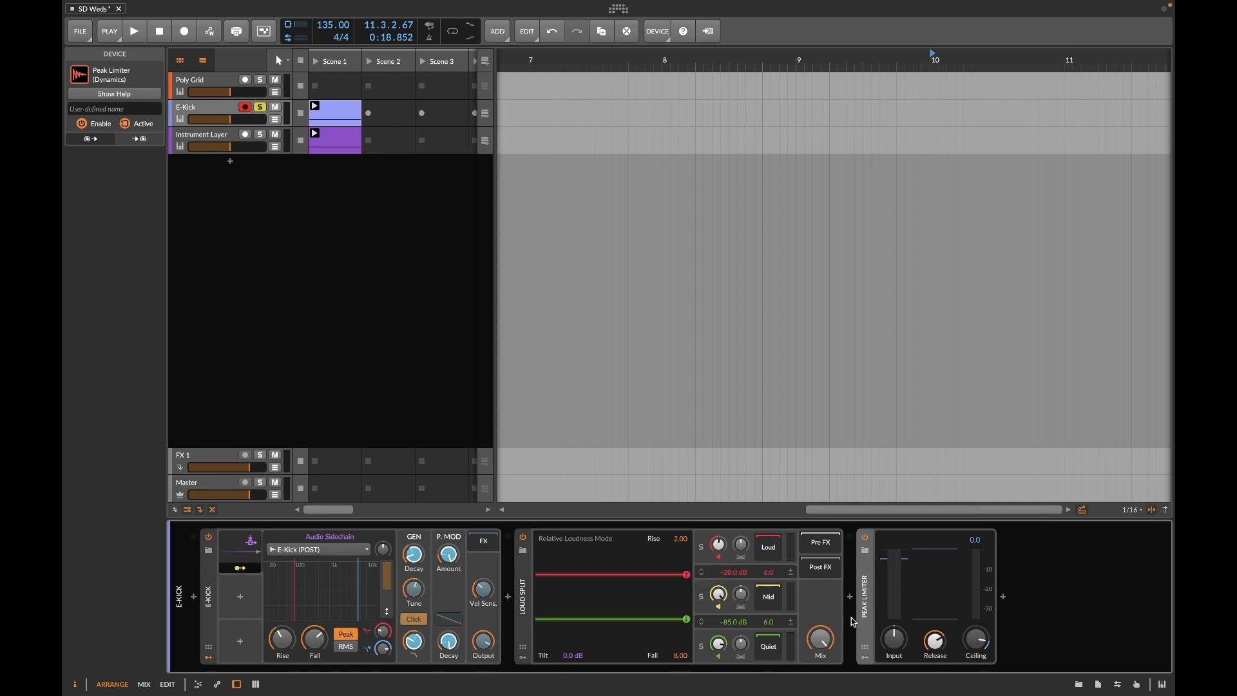
# Step: Insert an EQ+ device between Loud Split and the Peak Limiter
pyautogui.click(850, 590)
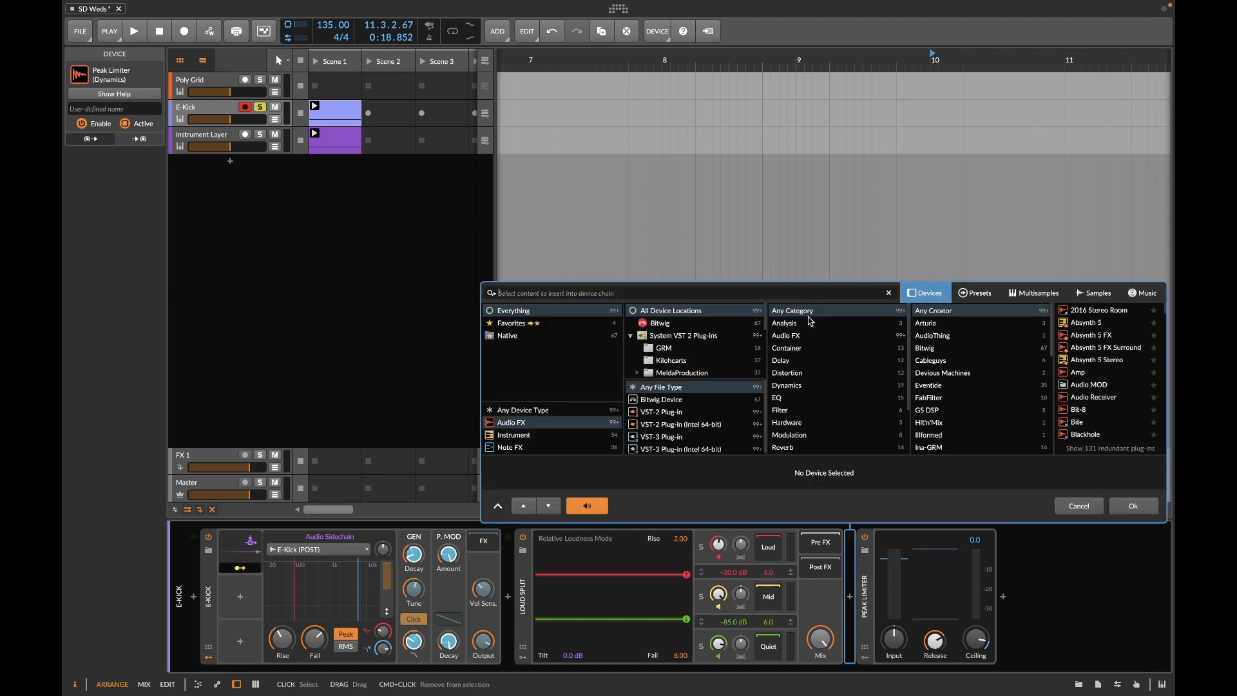
pyautogui.write('ed')
pyautogui.click(1079, 312)
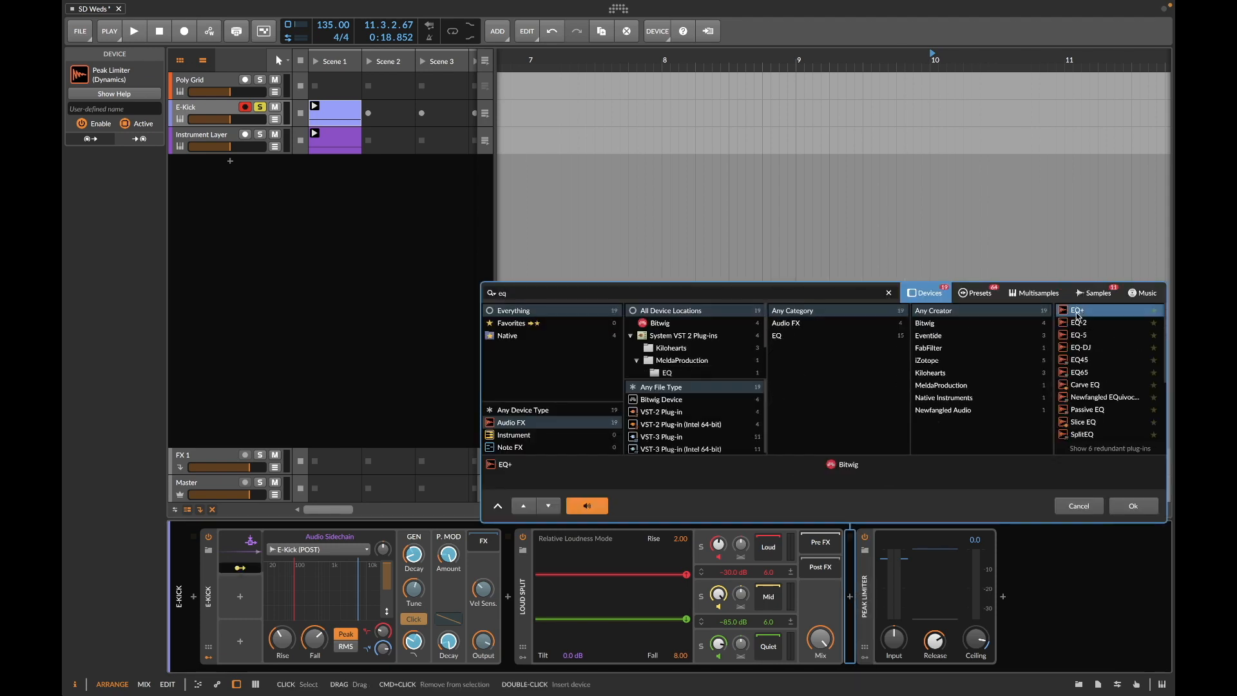
pyautogui.click(1135, 504)
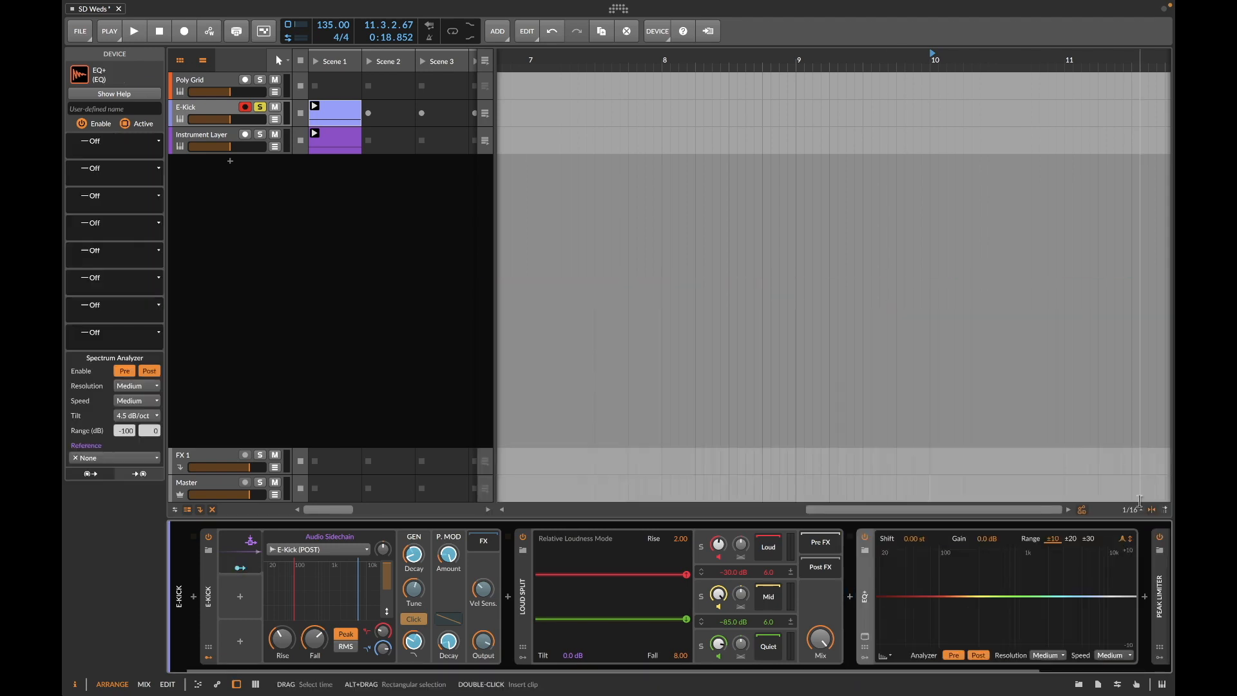
# Step: Add a High-cut 6 band at 3.50 kHz to EQ+, lower the EQ gain to -7.7 dB, and start playback
pyautogui.doubleClick(1099, 596)
pyautogui.rightClick(1101, 595)
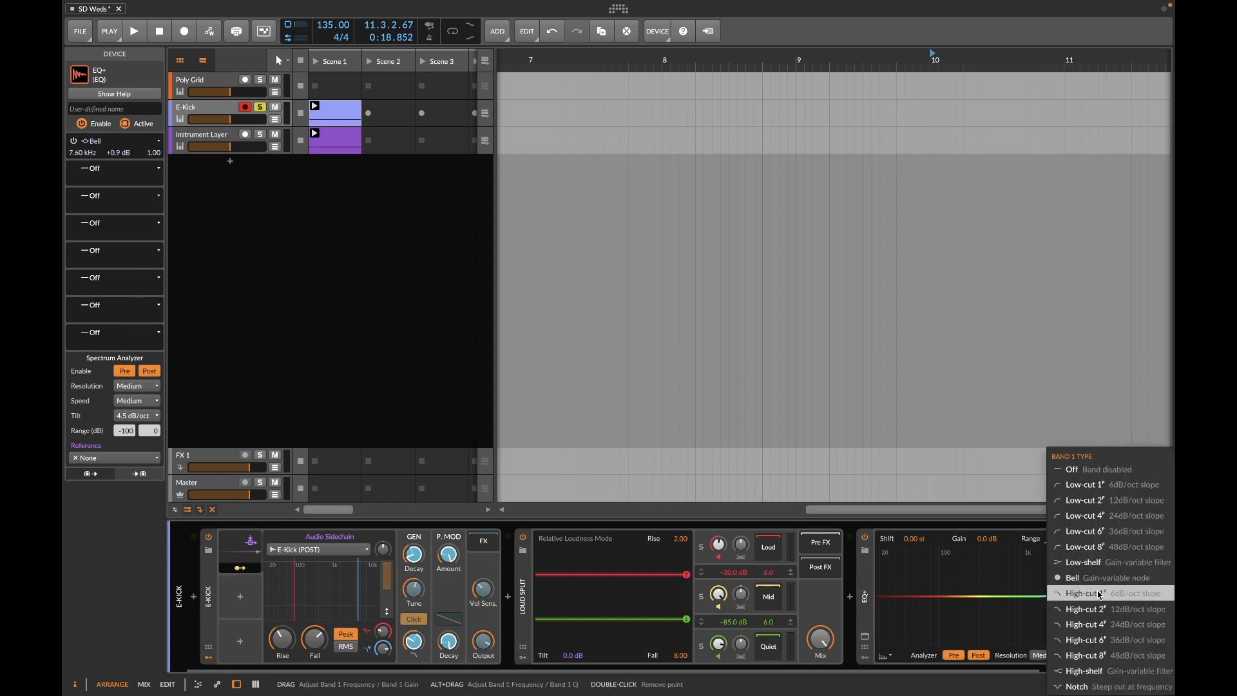
pyautogui.click(1080, 640)
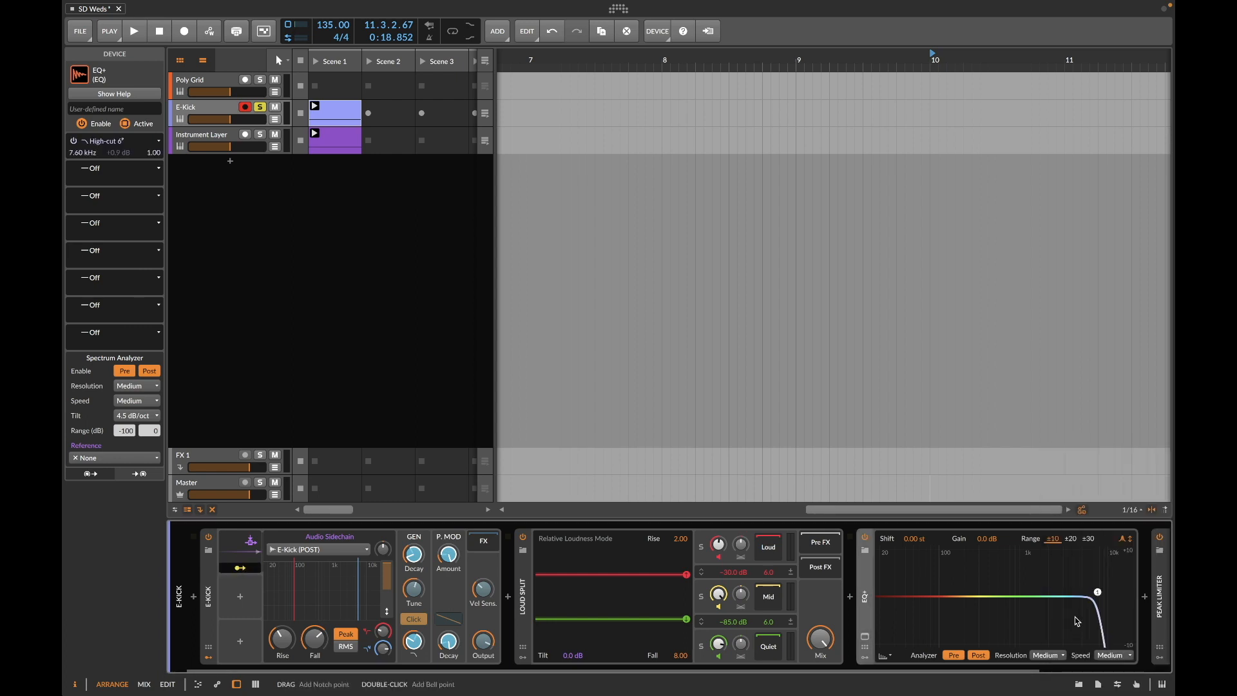
pyautogui.moveTo(987, 539); pyautogui.dragTo(987, 549)
pyautogui.moveTo(1100, 596); pyautogui.dragTo(1072, 600)
pyautogui.press('space')
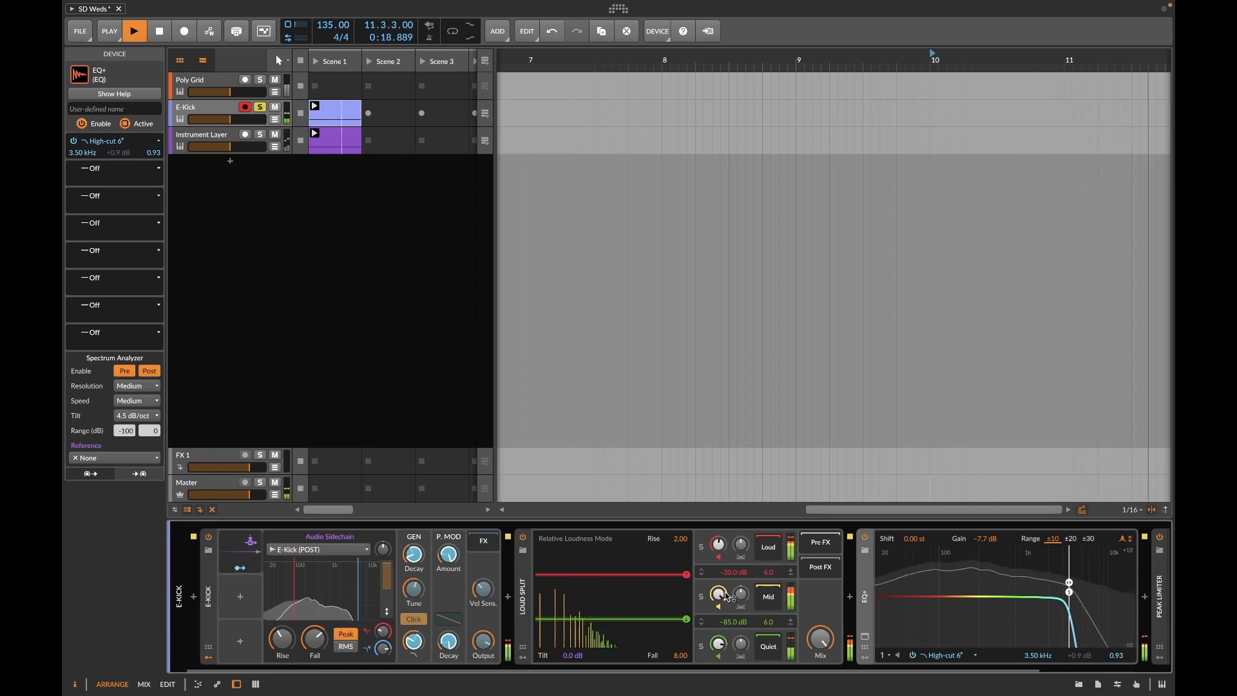
# Step: Raise the EQ+ high-cut to 9.89 kHz and set Loud Split's Mid gain to +18.1 dB and Loud gain to +4.8 dB
pyautogui.hscroll(3, 1020, 591)
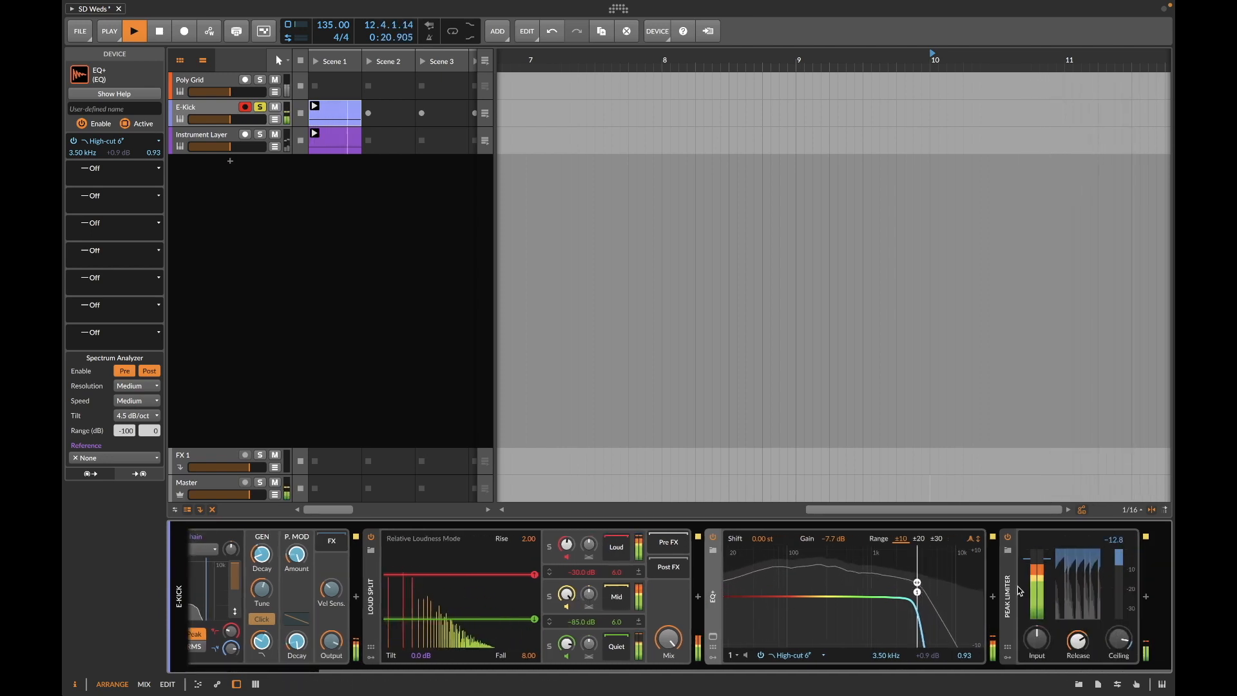
pyautogui.moveTo(566, 594)
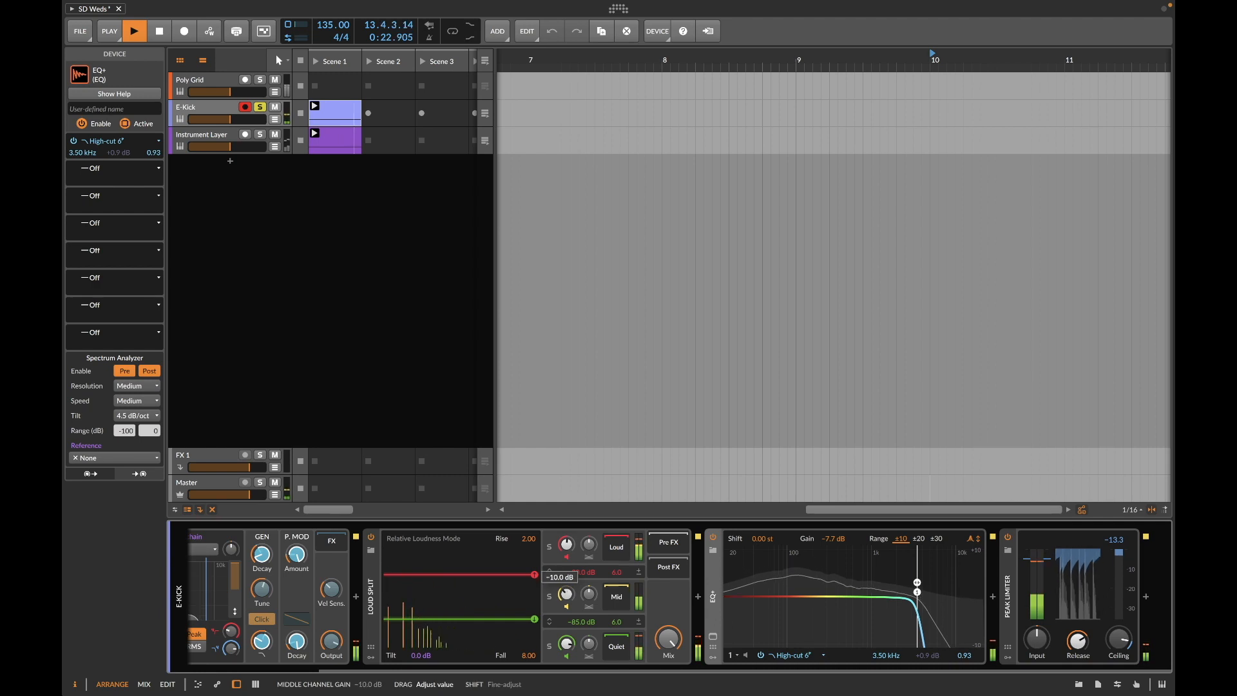
pyautogui.moveTo(917, 592); pyautogui.dragTo(955, 597)
pyautogui.moveTo(1119, 640)
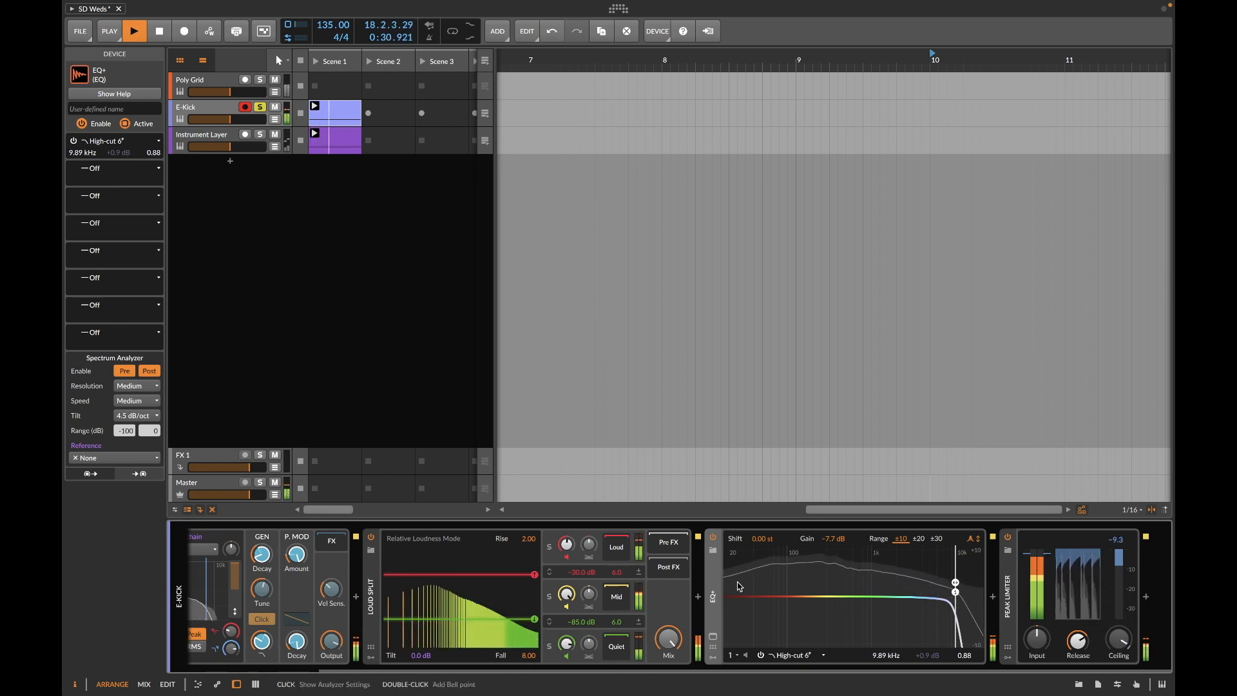
pyautogui.moveTo(566, 594)
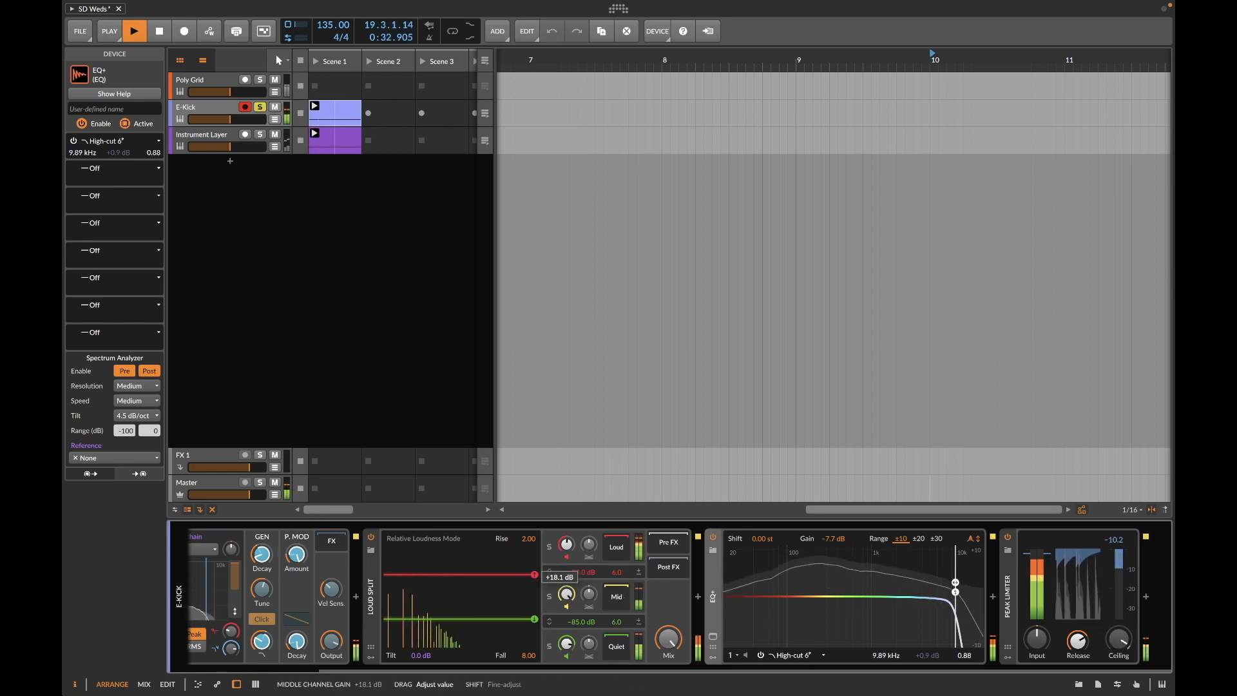
pyautogui.moveTo(566, 546)
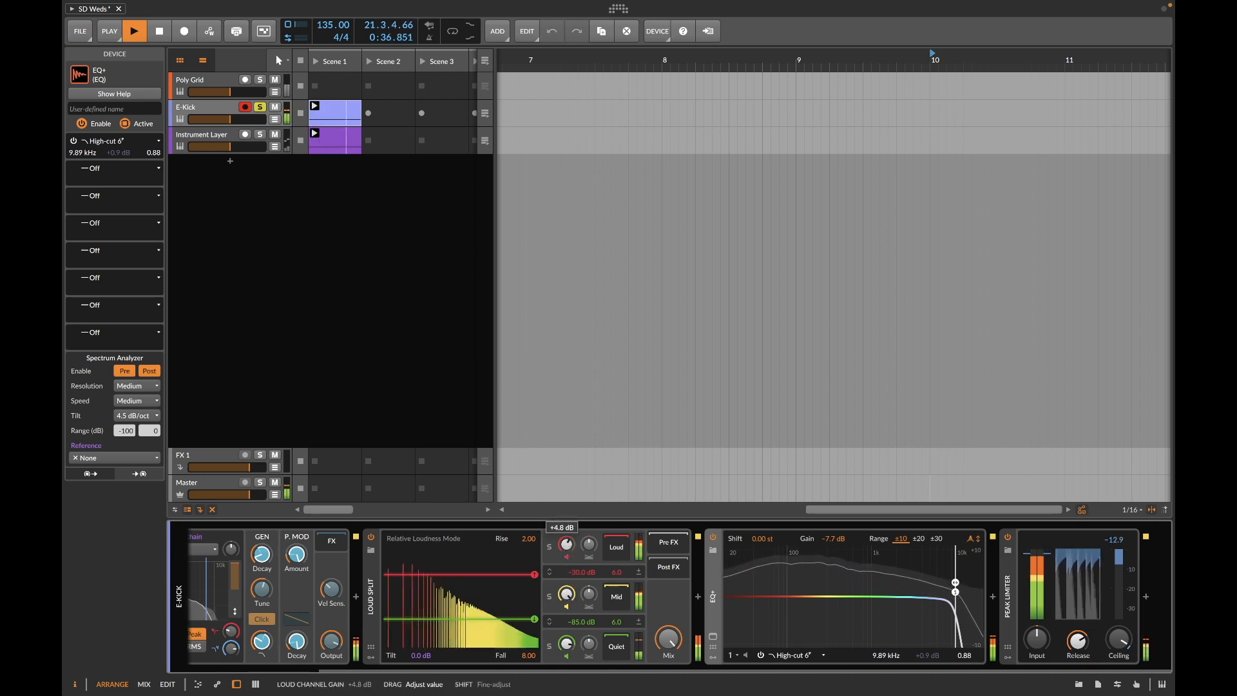
# Step: Delete the Audio Sidechain modulator from E-Kick and undo the deletion
pyautogui.hscroll(-3, 200, 577)
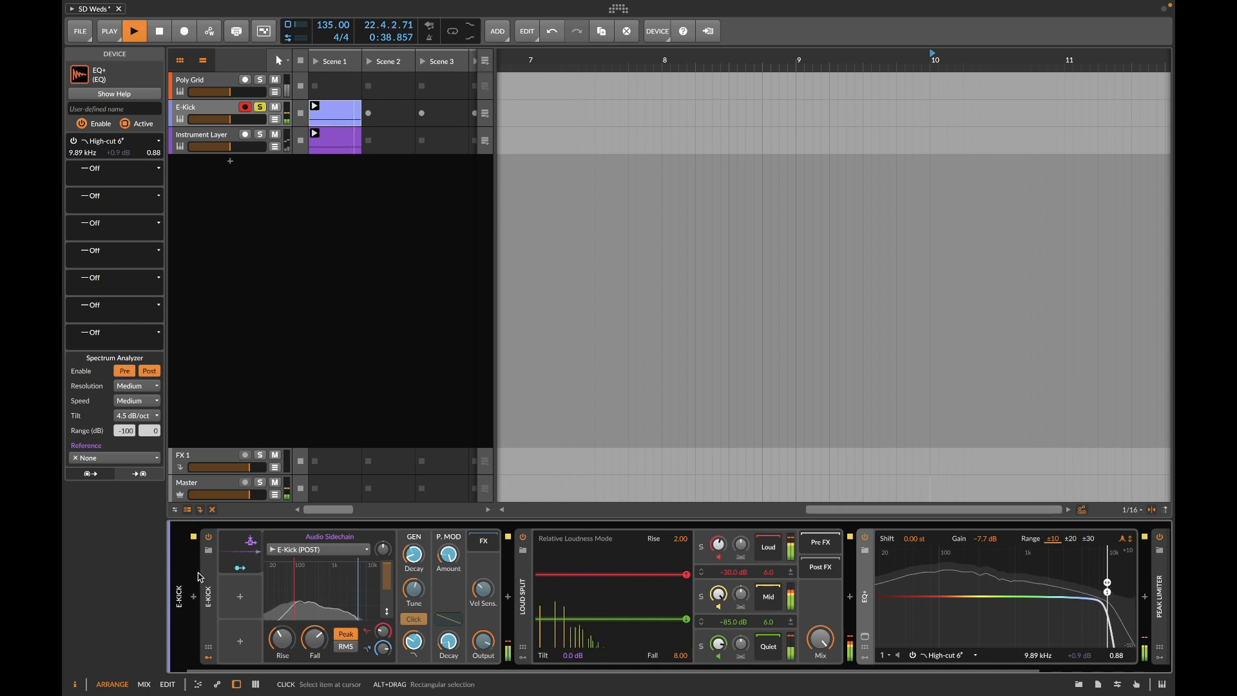
pyautogui.click(236, 551)
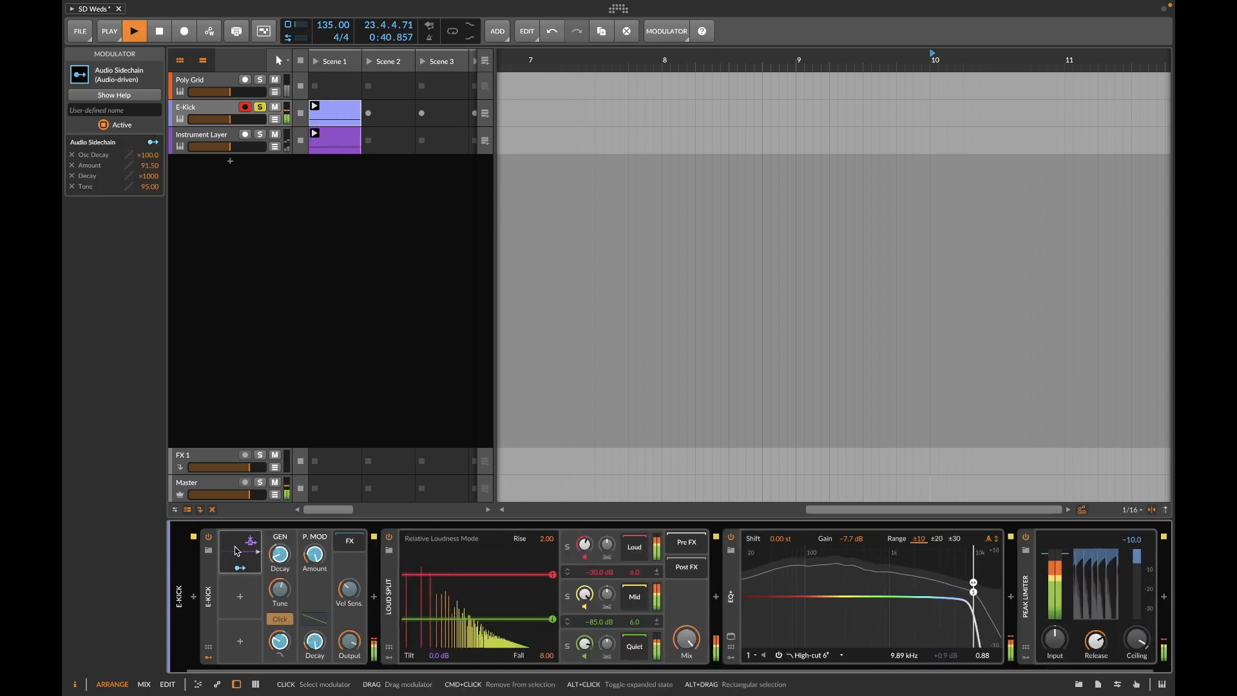
pyautogui.press('Delete')
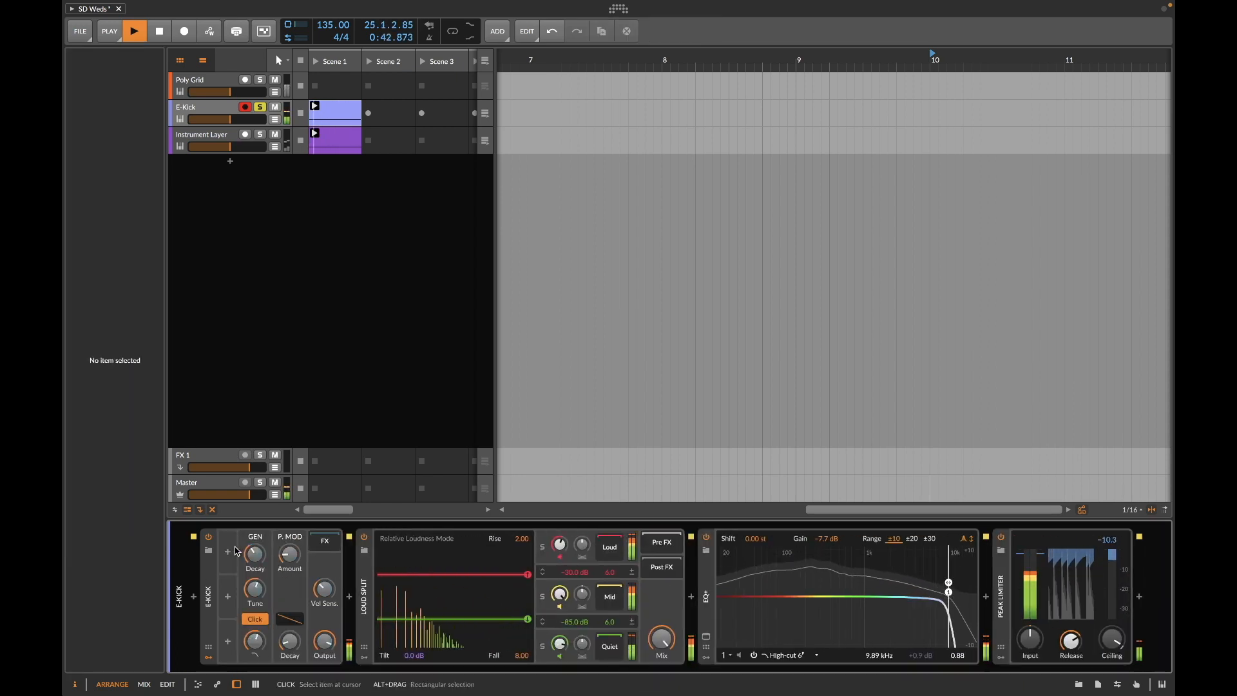
pyautogui.hotkey('ctrl', 'z')
# Step: Rebalance Loud Split by lowering the Mid gain, raising the Loud gain, and setting the Quiet gain to +18.1 dB
pyautogui.moveTo(585, 594); pyautogui.dragTo(585, 638)
pyautogui.moveTo(585, 594); pyautogui.dragTo(584, 594)
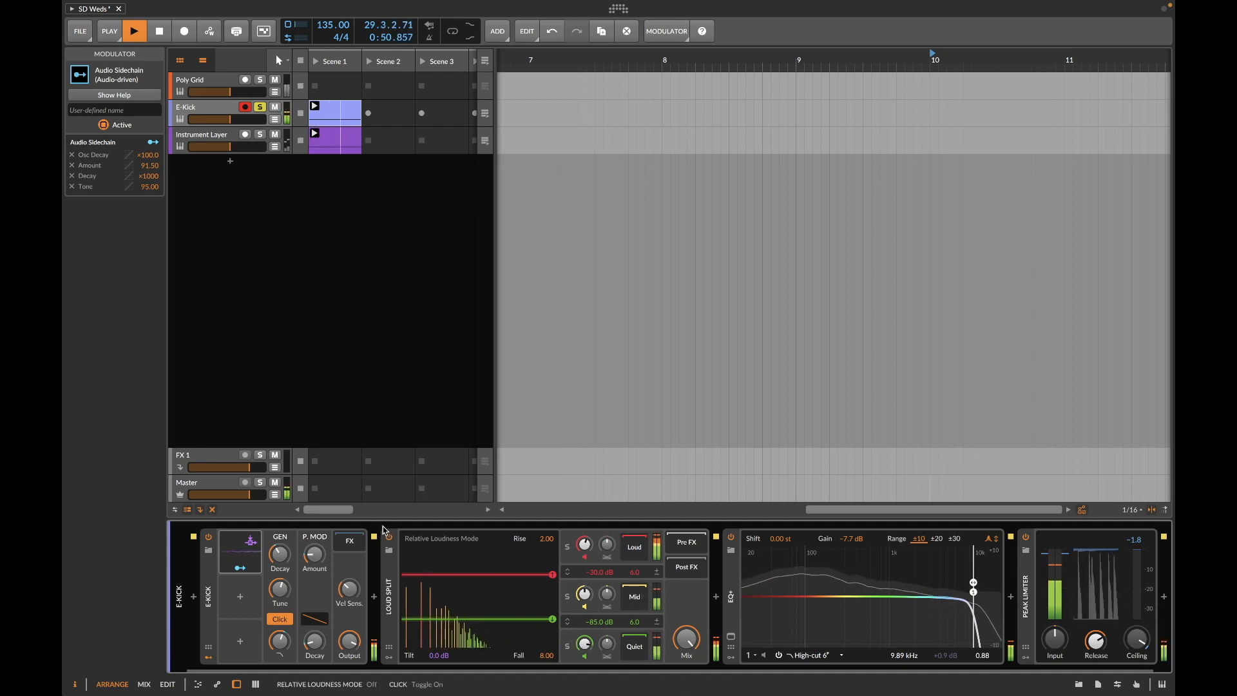
pyautogui.moveTo(582, 547); pyautogui.dragTo(582, 510)
pyautogui.moveTo(584, 594); pyautogui.dragTo(584, 638)
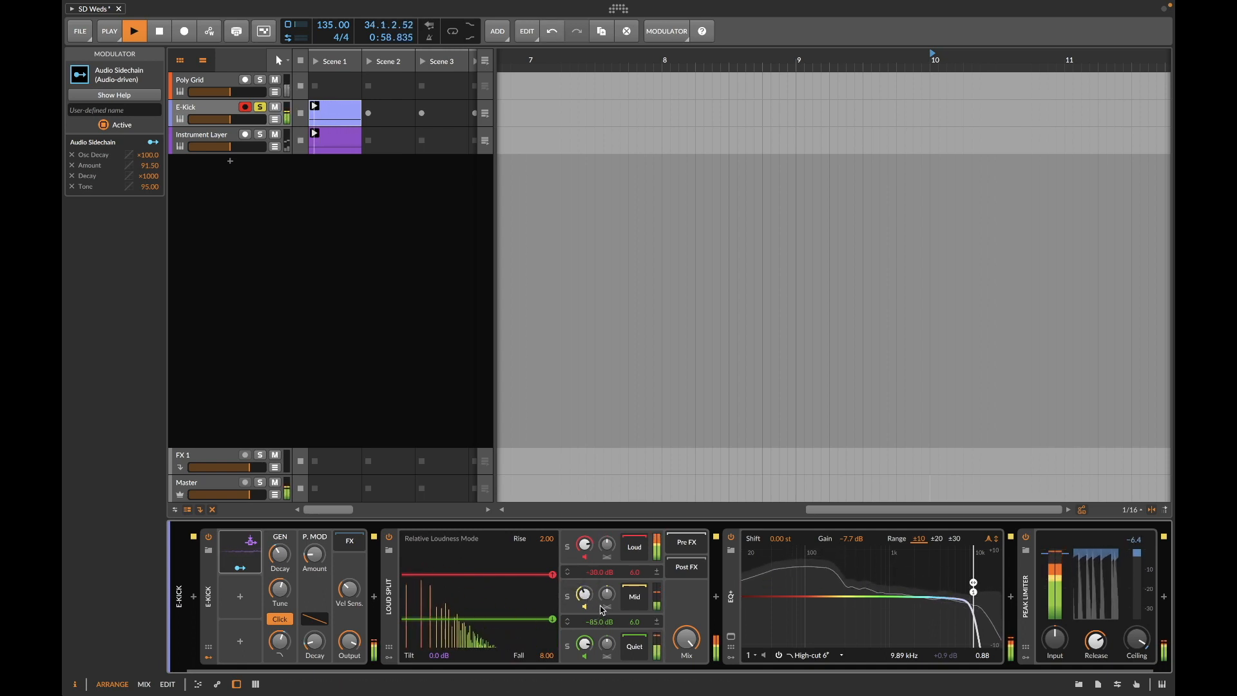
pyautogui.moveTo(585, 643); pyautogui.dragTo(585, 643)
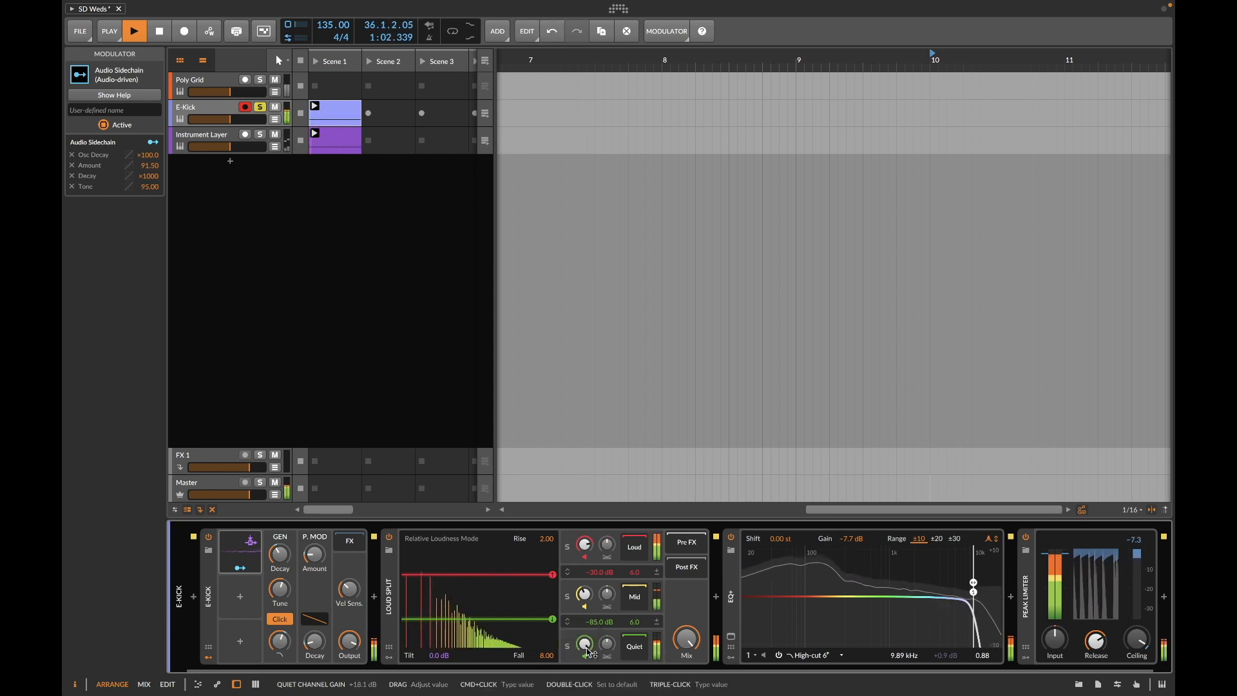
# Step: Insert a Saturator with a -26.3 dB Quiet threshold into Loud Split's Mid channel and raise that channel's gain to about +14.4 dB
pyautogui.click(634, 598)
pyautogui.click(716, 598)
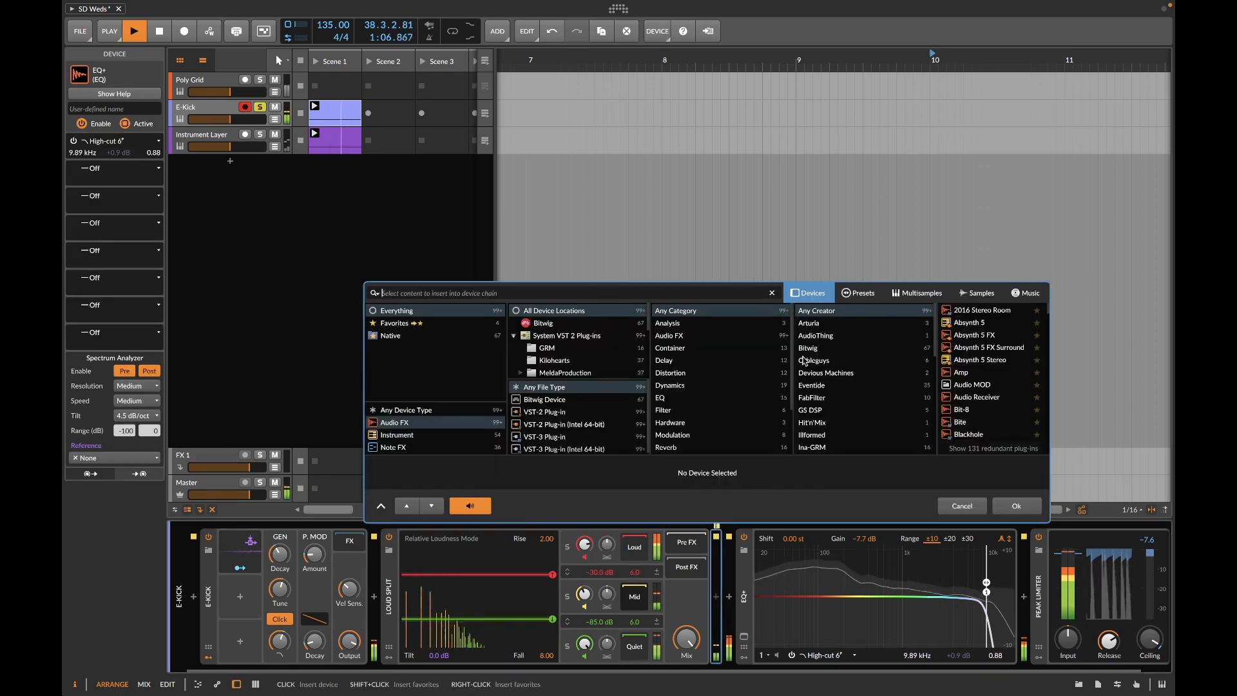
pyautogui.write('sat')
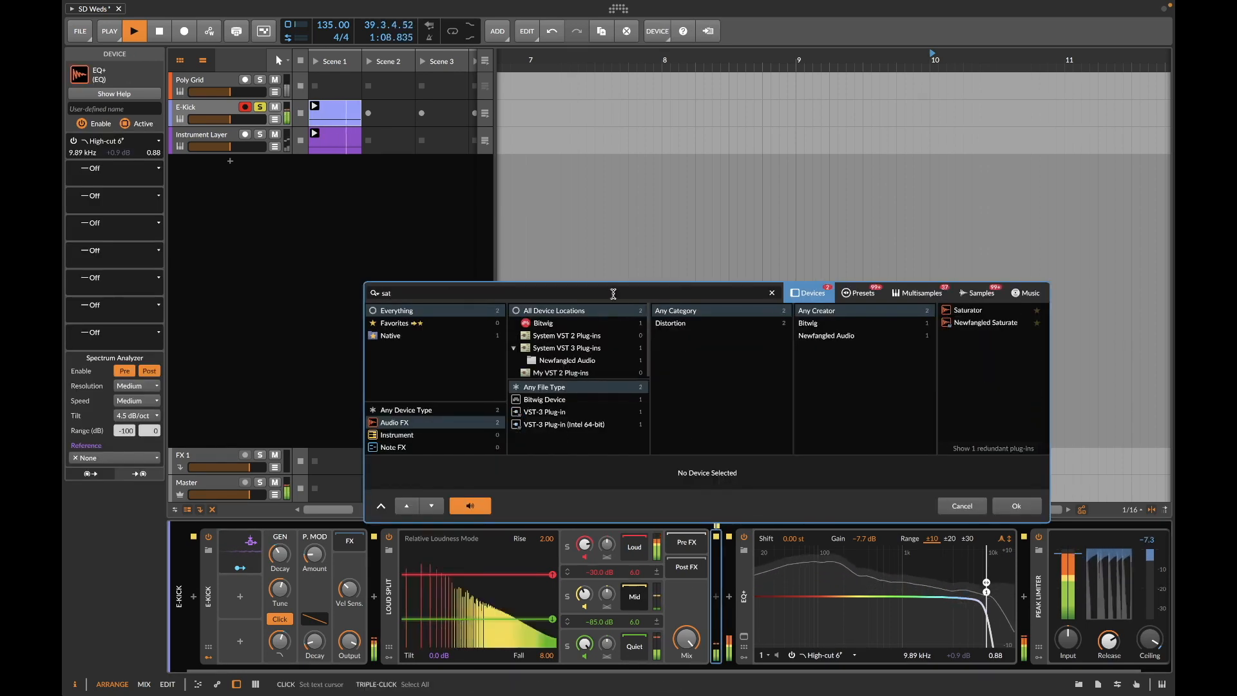
pyautogui.click(973, 310)
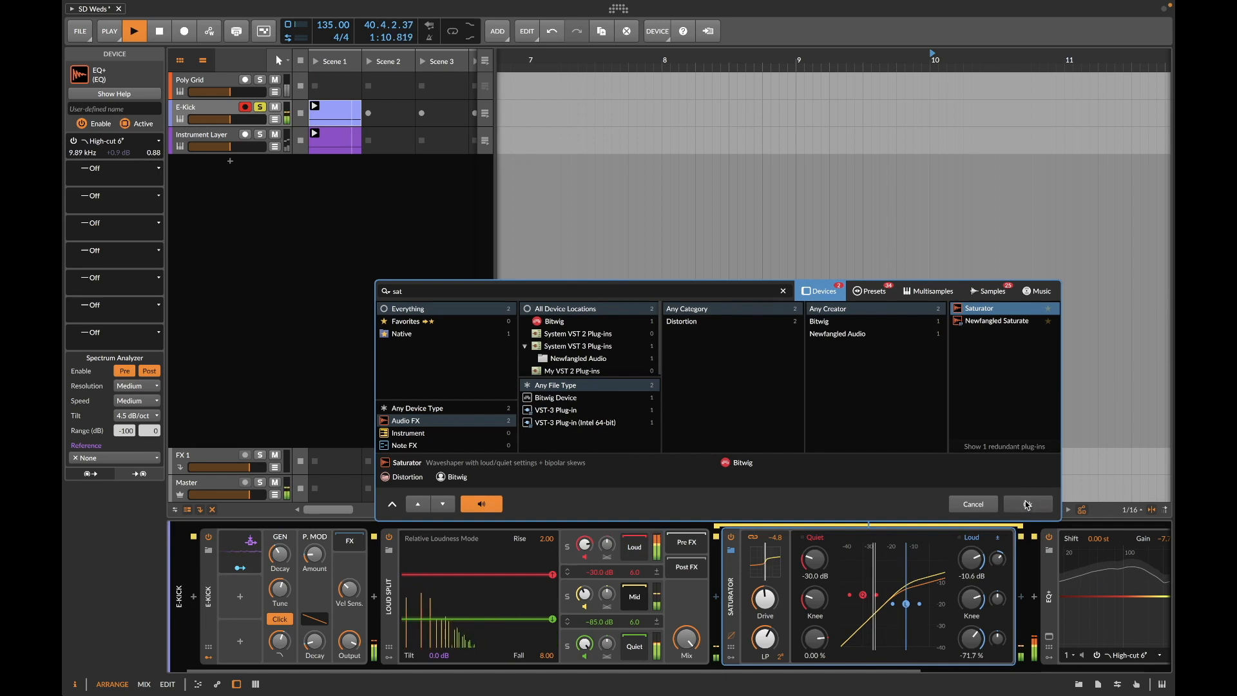
pyautogui.click(1028, 504)
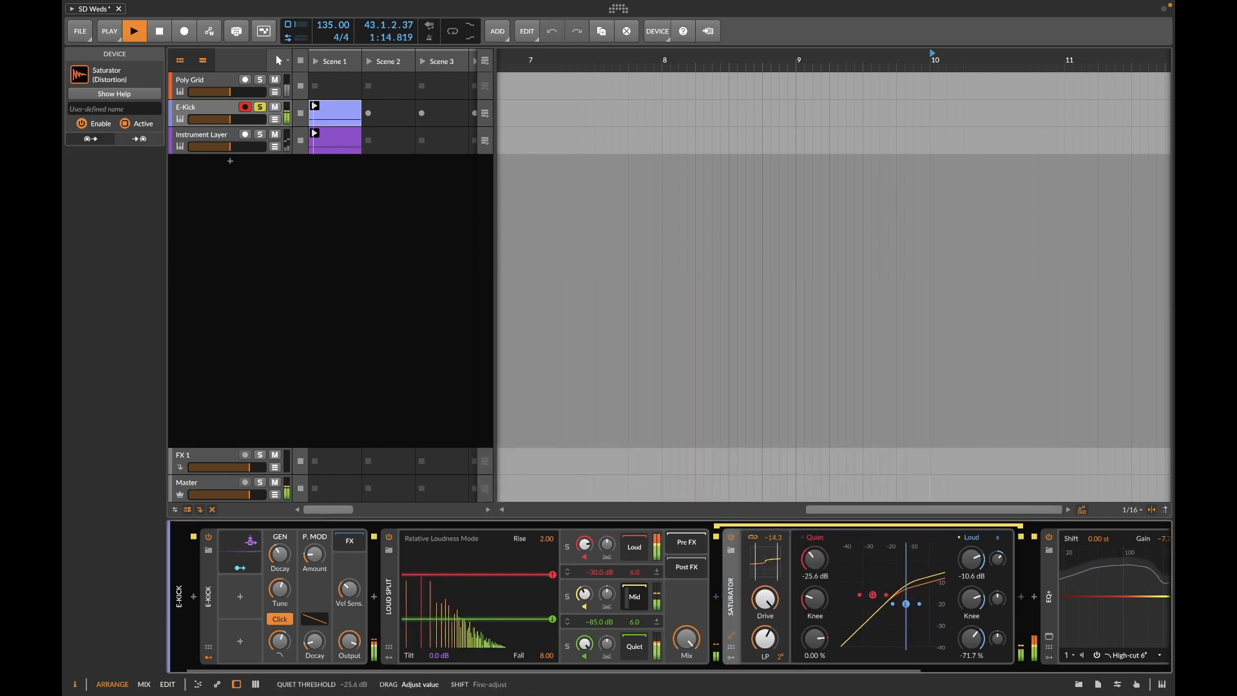
pyautogui.moveTo(815, 559); pyautogui.dragTo(815, 562)
pyautogui.moveTo(584, 595); pyautogui.dragTo(584, 594)
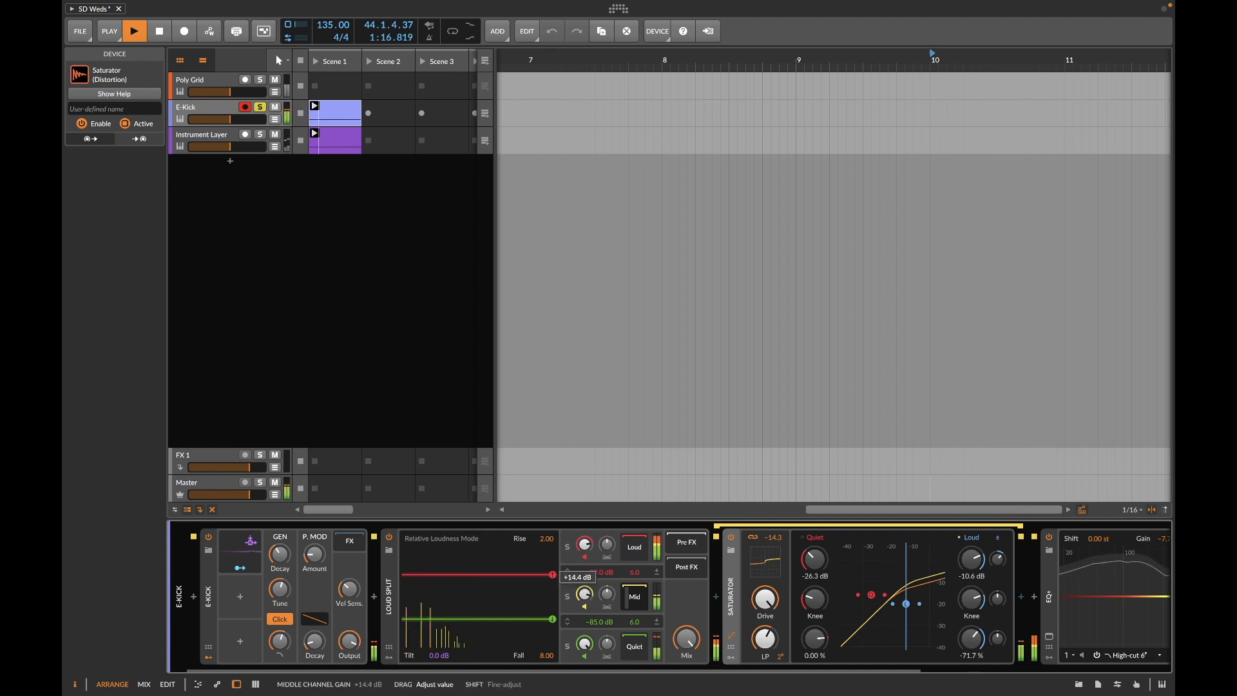
# Step: Set the EQ+ high-cut to 10.7 kHz and the Peak Limiter to a -0.9 dB ceiling and +20.9 dB input gain
pyautogui.hscroll(5, 652, 596)
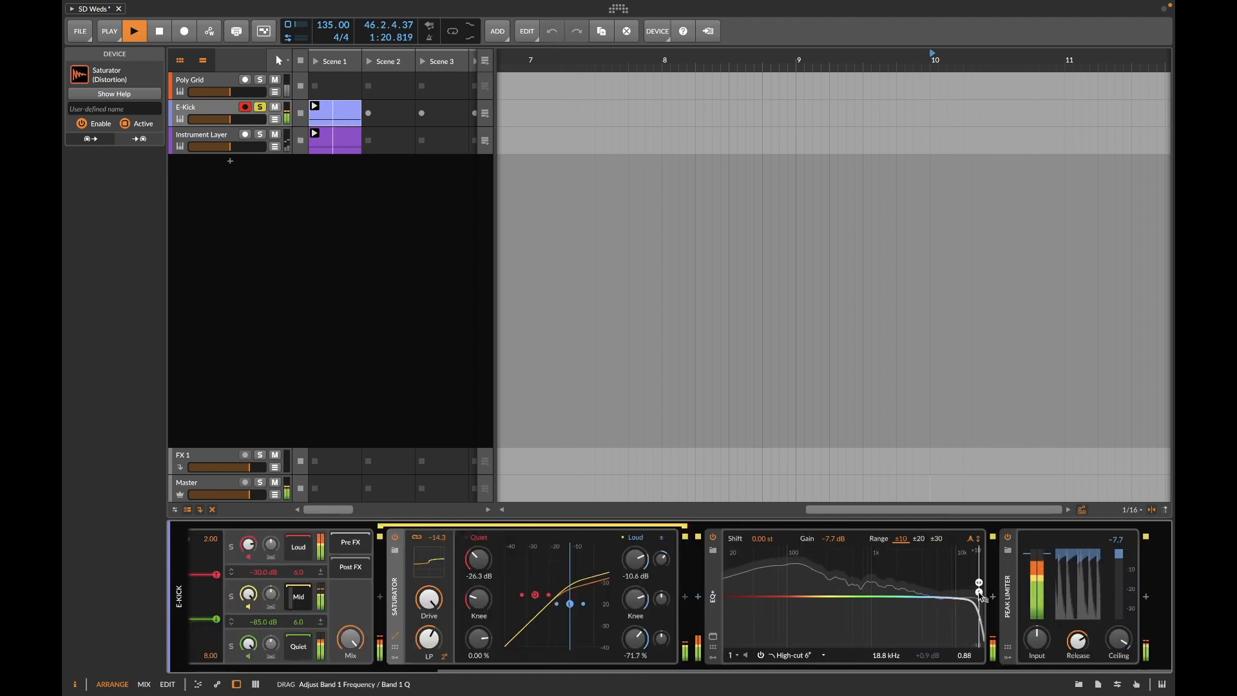
pyautogui.moveTo(957, 598); pyautogui.dragTo(962, 598)
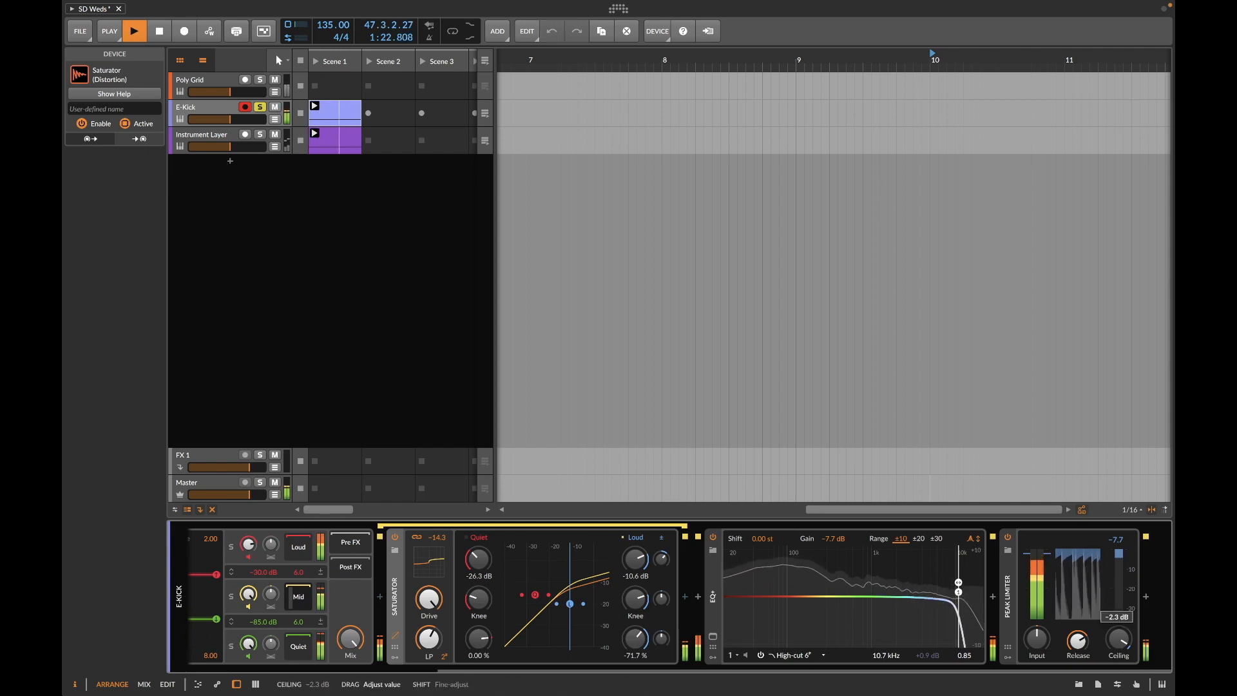
pyautogui.moveTo(1118, 639); pyautogui.dragTo(1118, 618)
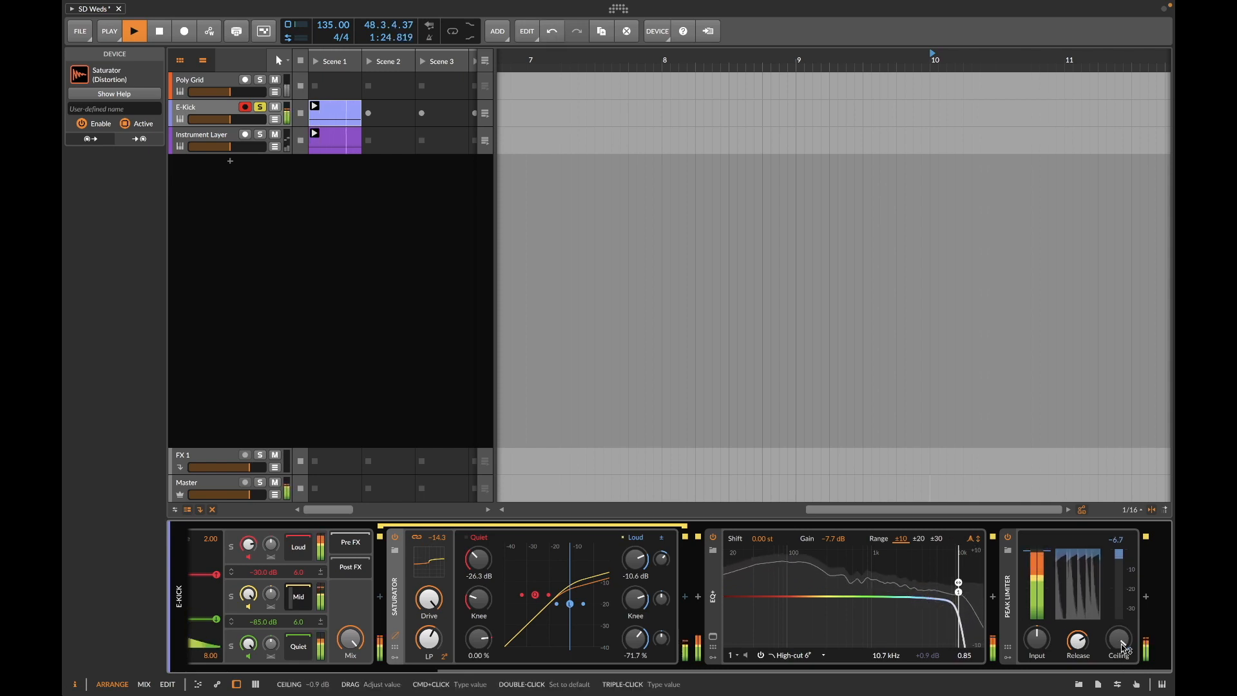
pyautogui.moveTo(1037, 639); pyautogui.dragTo(1037, 618)
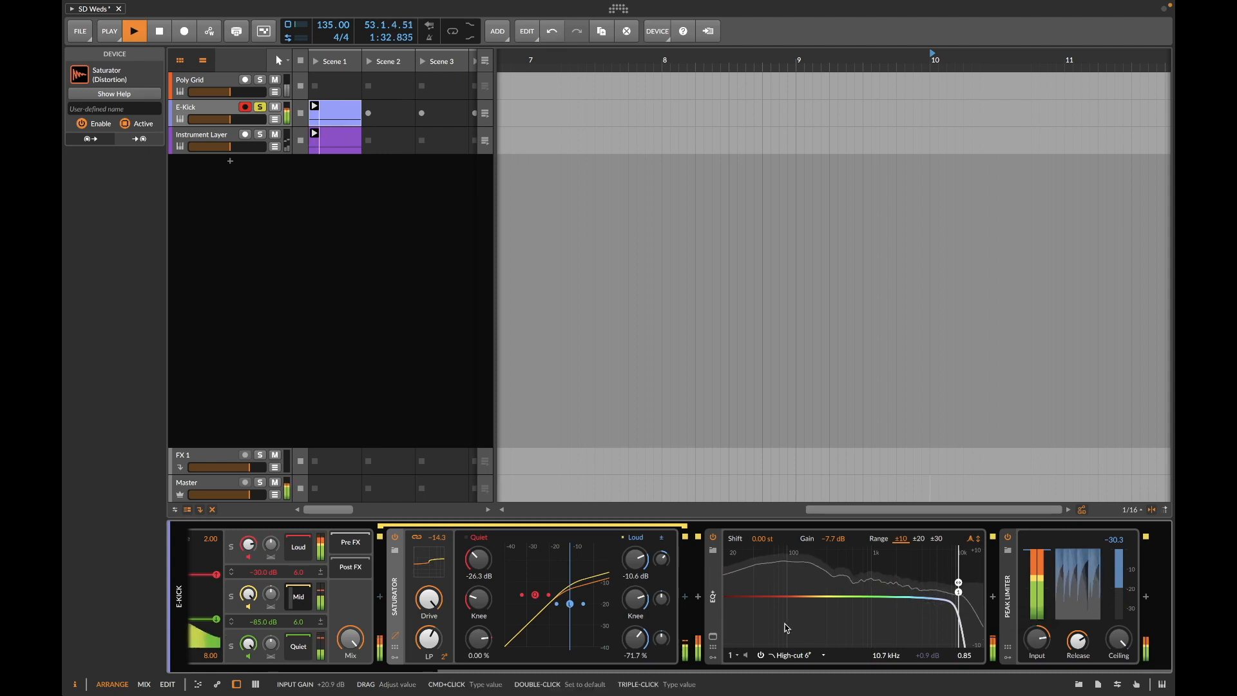
# Step: Compare the kick with Loud Split bypassed and enabled
pyautogui.scroll(5, 471, 602)
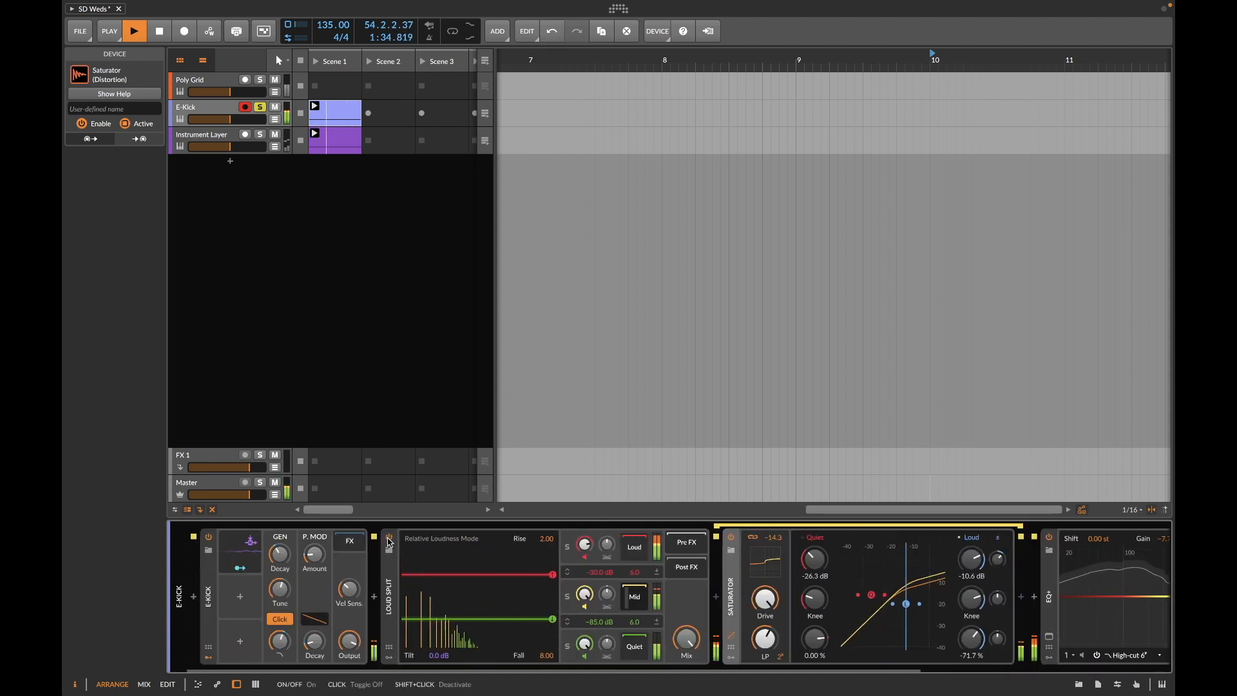
pyautogui.click(389, 538)
pyautogui.click(389, 540)
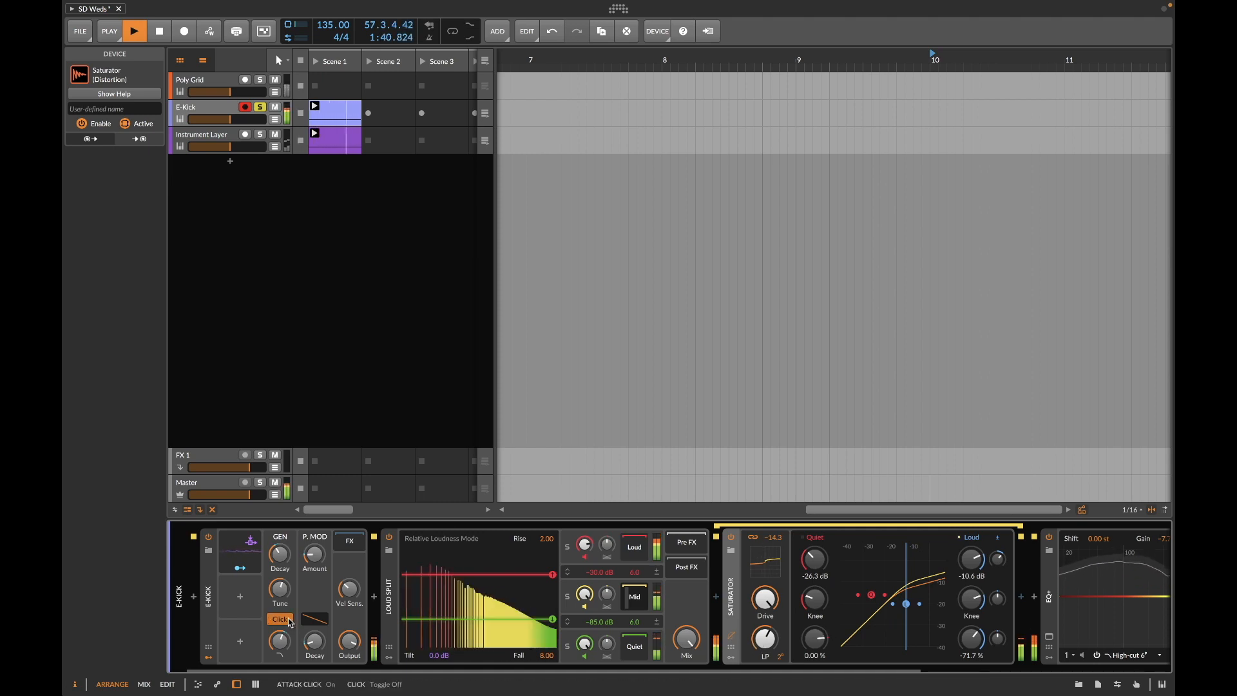
# Step: Try a Rise time of 123.32 in Loud Split and settle on 46.85
pyautogui.moveTo(548, 540); pyautogui.dragTo(548, 480)
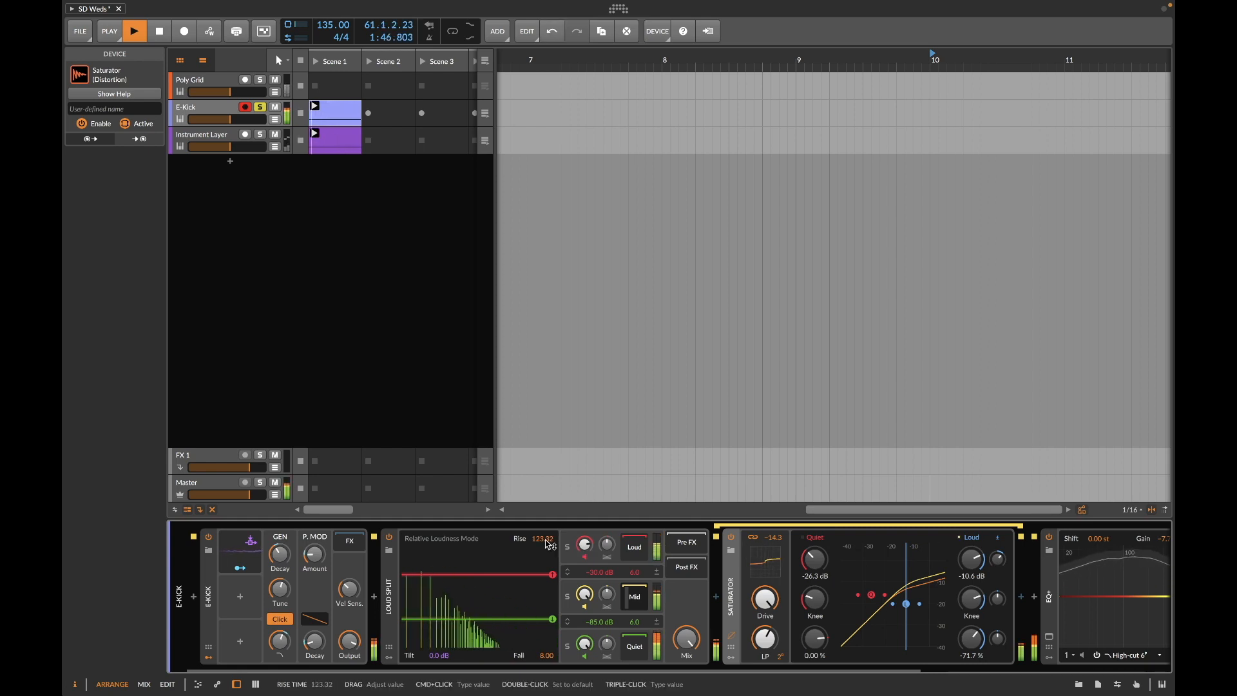
pyautogui.press('XF86AudioRaiseVolume')
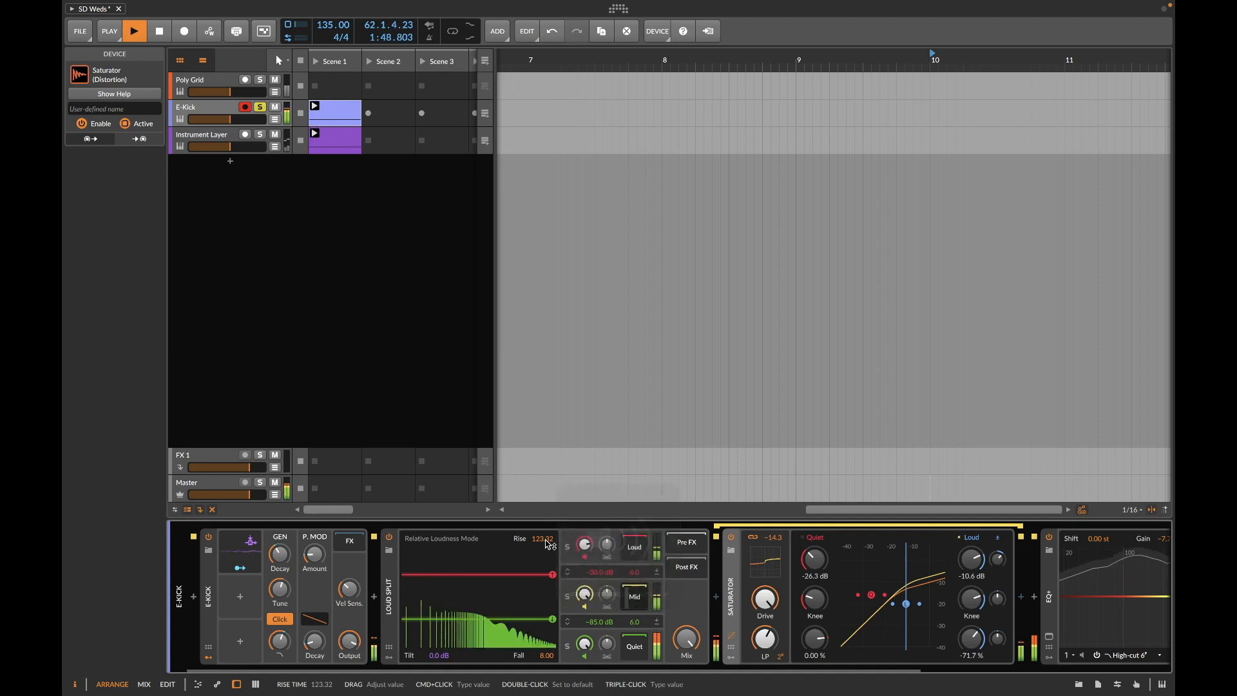
pyautogui.moveTo(542, 538); pyautogui.dragTo(539, 546)
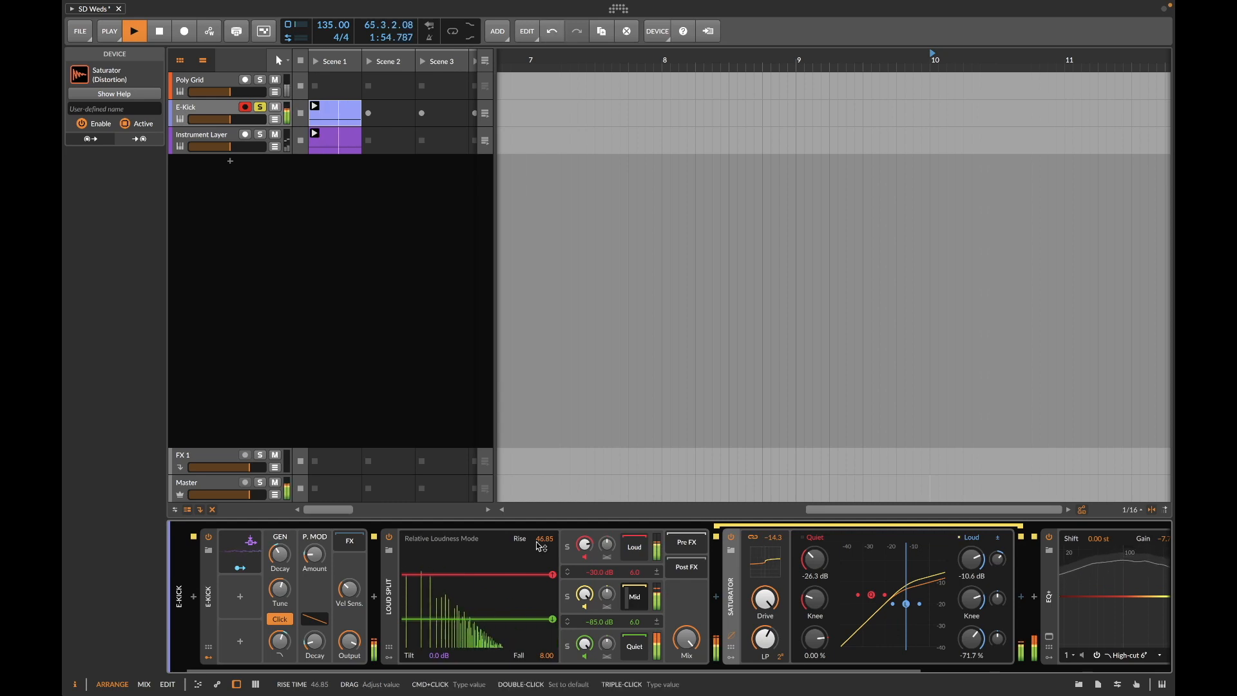
# Step: Compare the kick with EQ+ bypassed and enabled
pyautogui.scroll(-5, 709, 580)
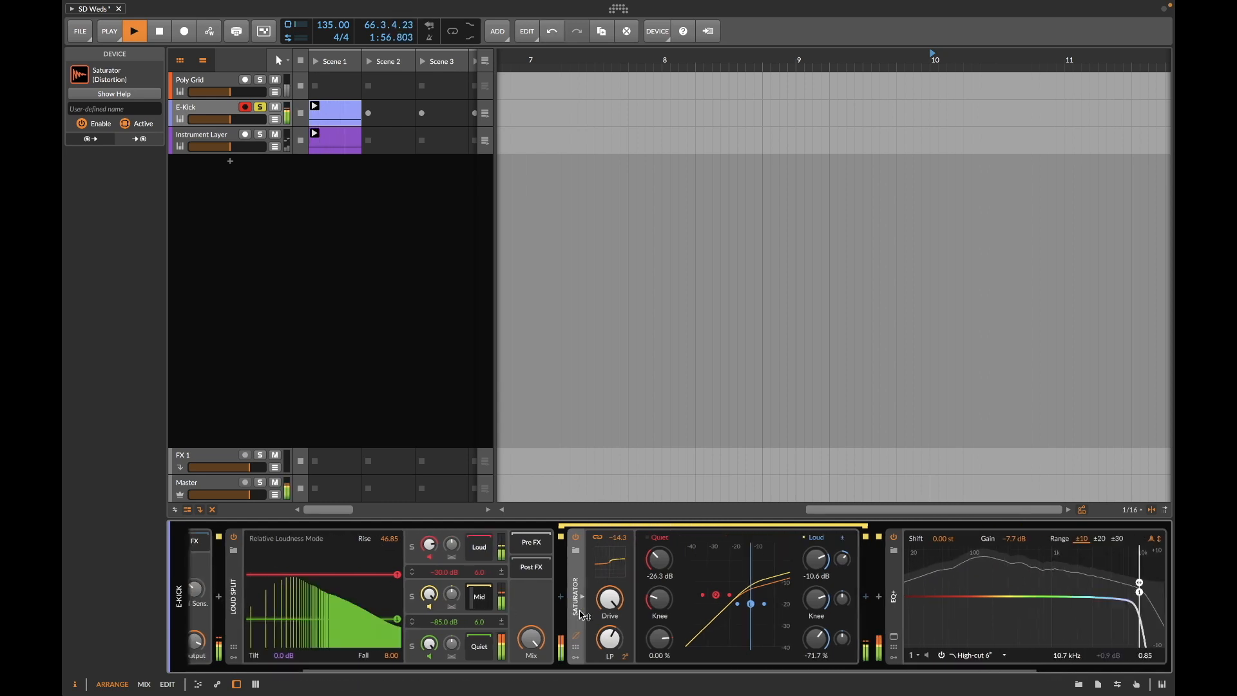
pyautogui.click(713, 537)
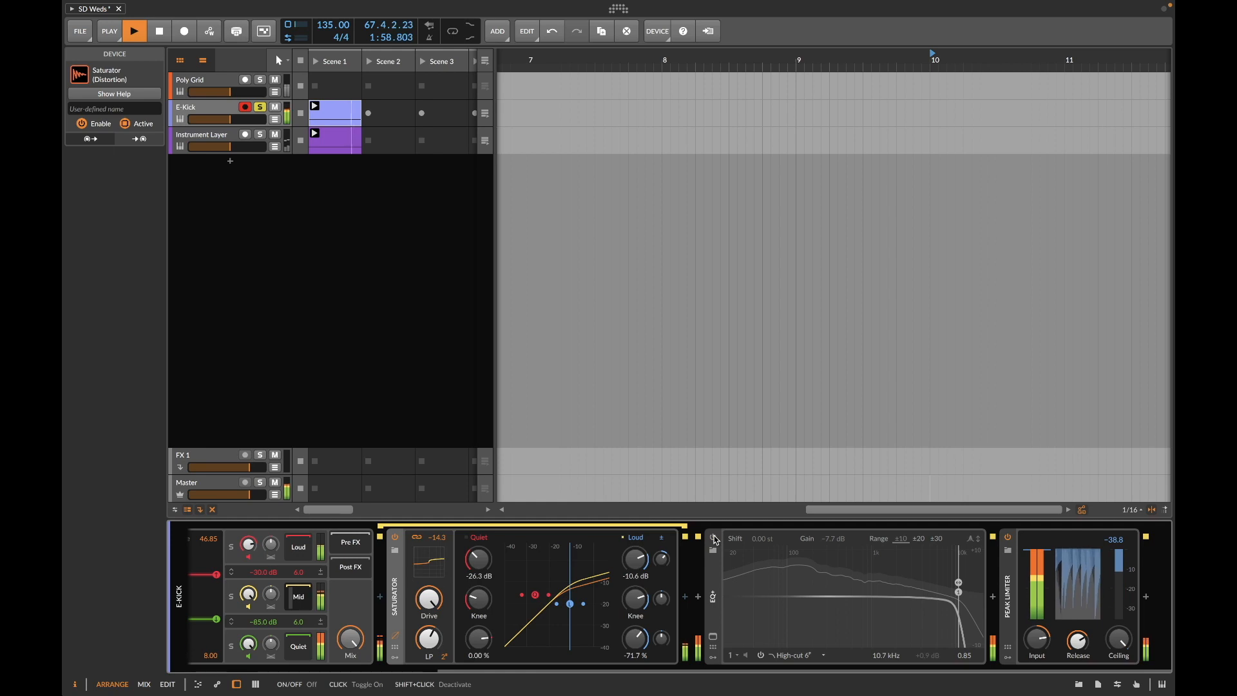
pyautogui.click(714, 536)
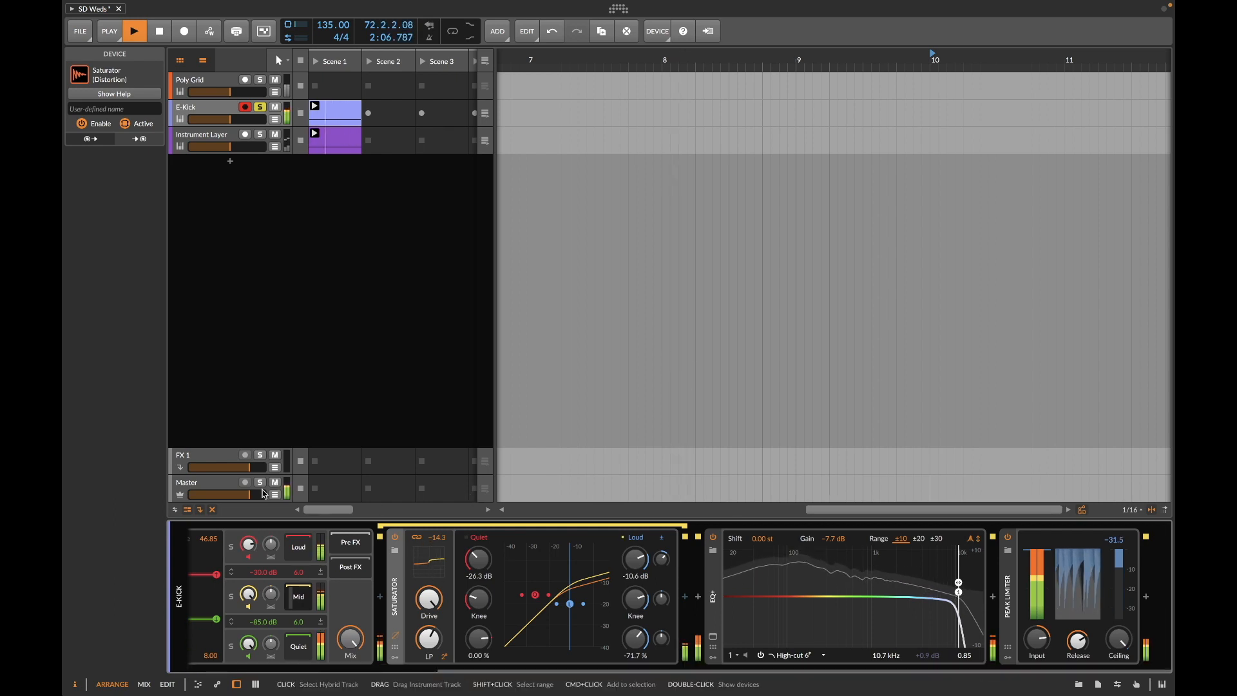
# Step: Check the Master track, compare the full mix with the soloed E-Kick, and switch the solo to the Instrument Layer track
pyautogui.click(230, 485)
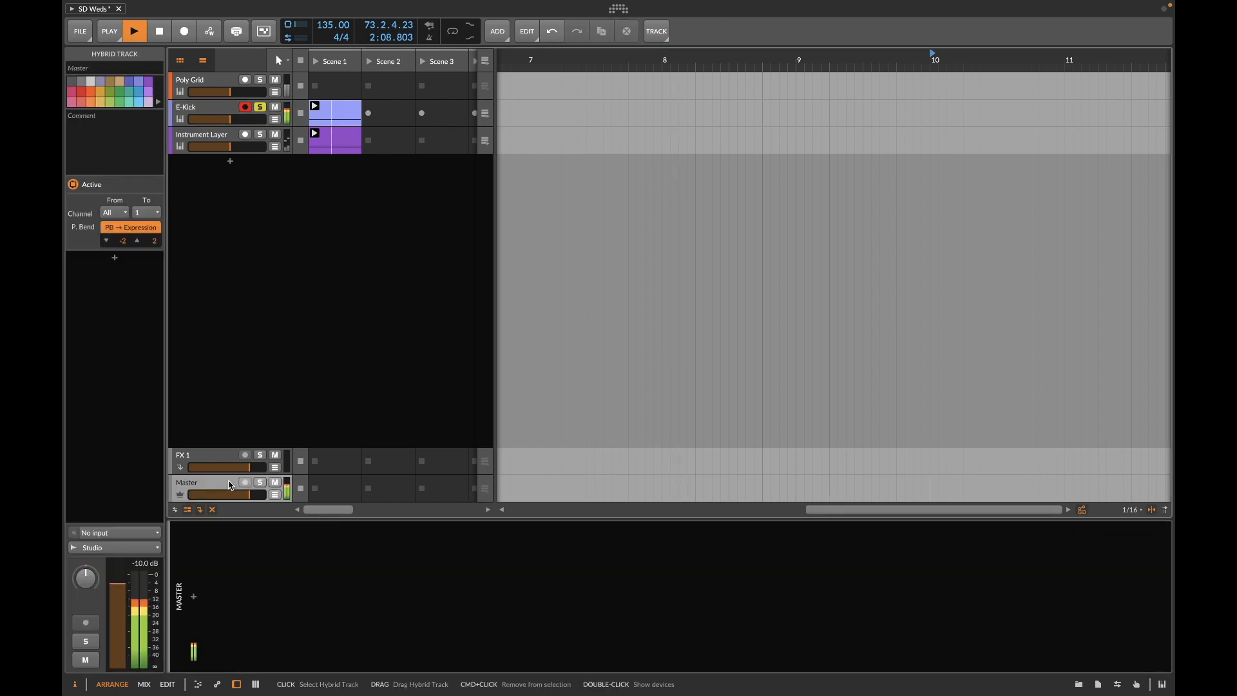
pyautogui.click(259, 107)
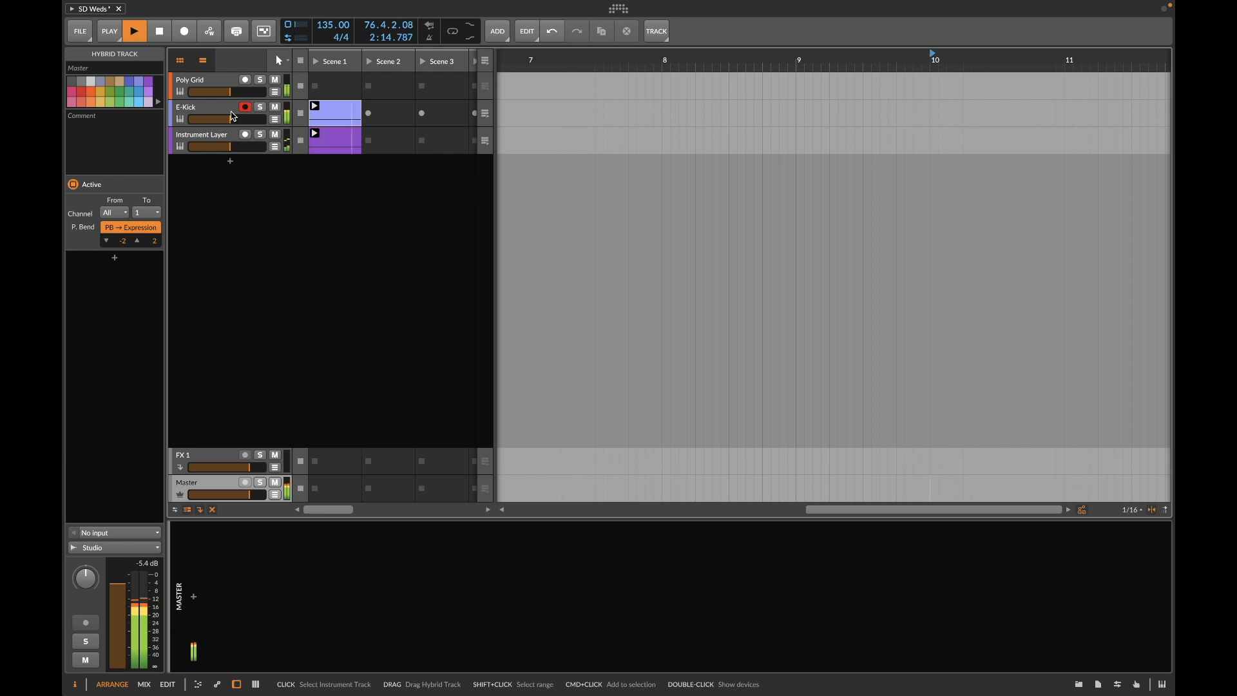
pyautogui.click(234, 117)
pyautogui.click(259, 107)
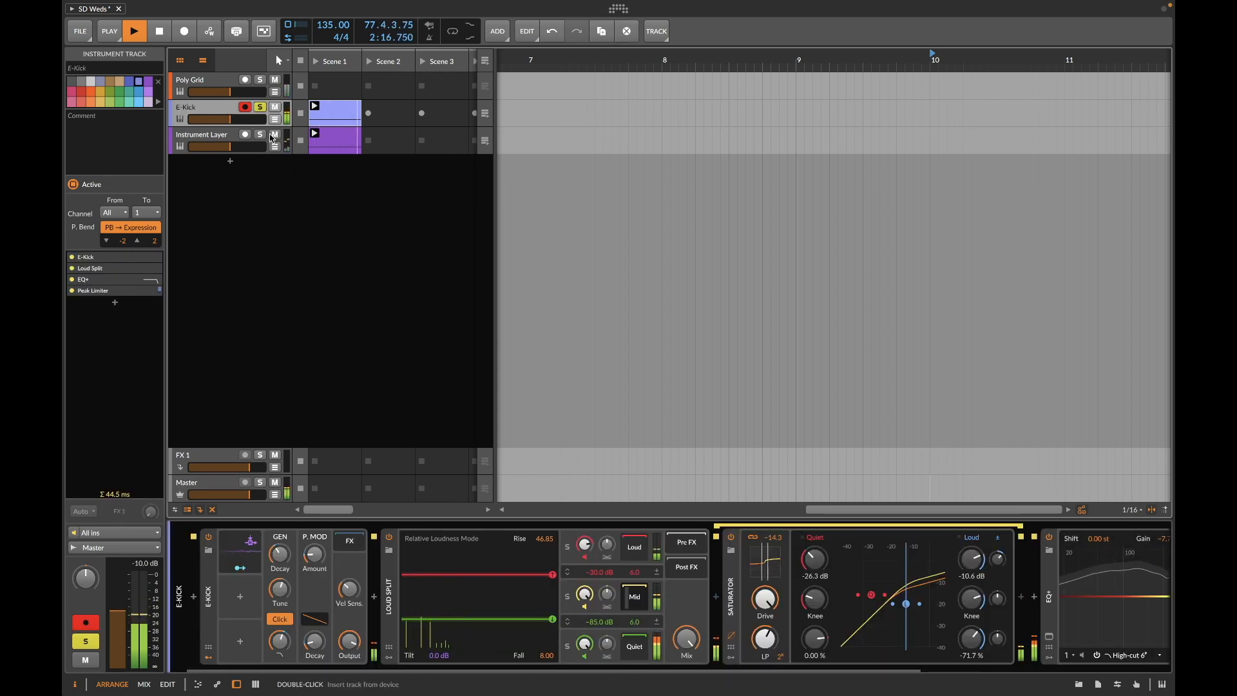
pyautogui.keyDown('shift'); pyautogui.click(261, 135); pyautogui.keyUp('shift')
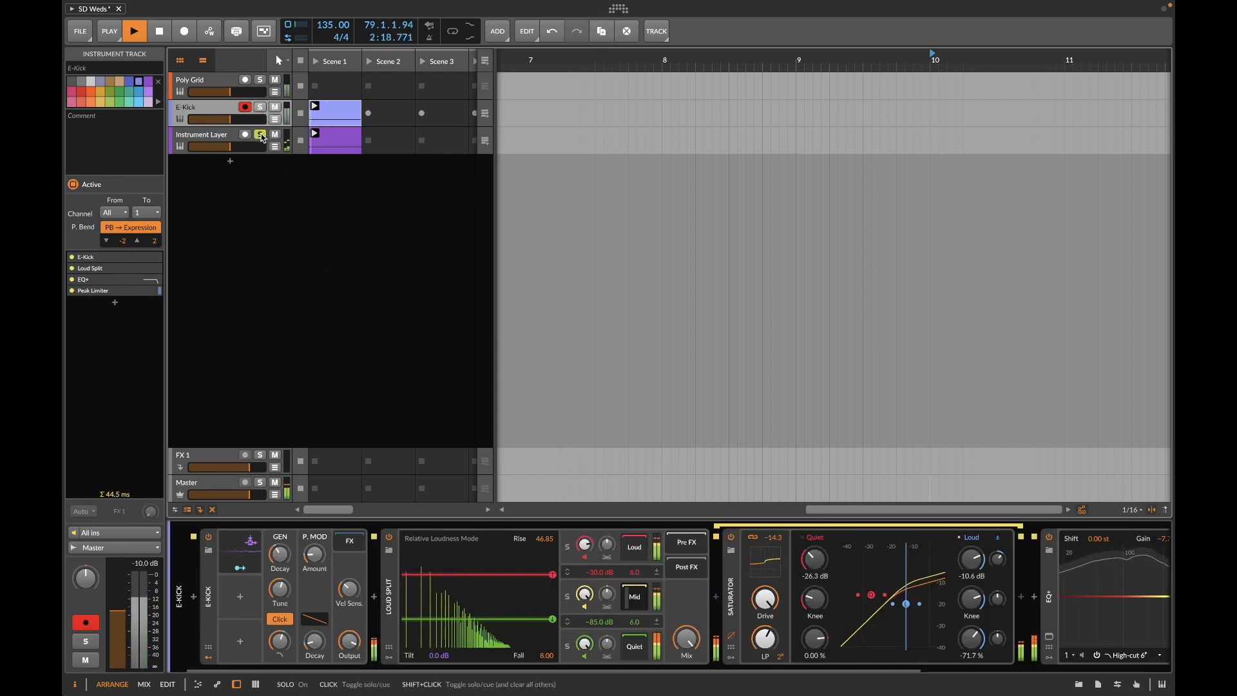
# Step: Insert a Comb filter after the Instrument Layer device and set its frequency to 41.7 Hz during playback
pyautogui.click(222, 136)
pyautogui.press('space')
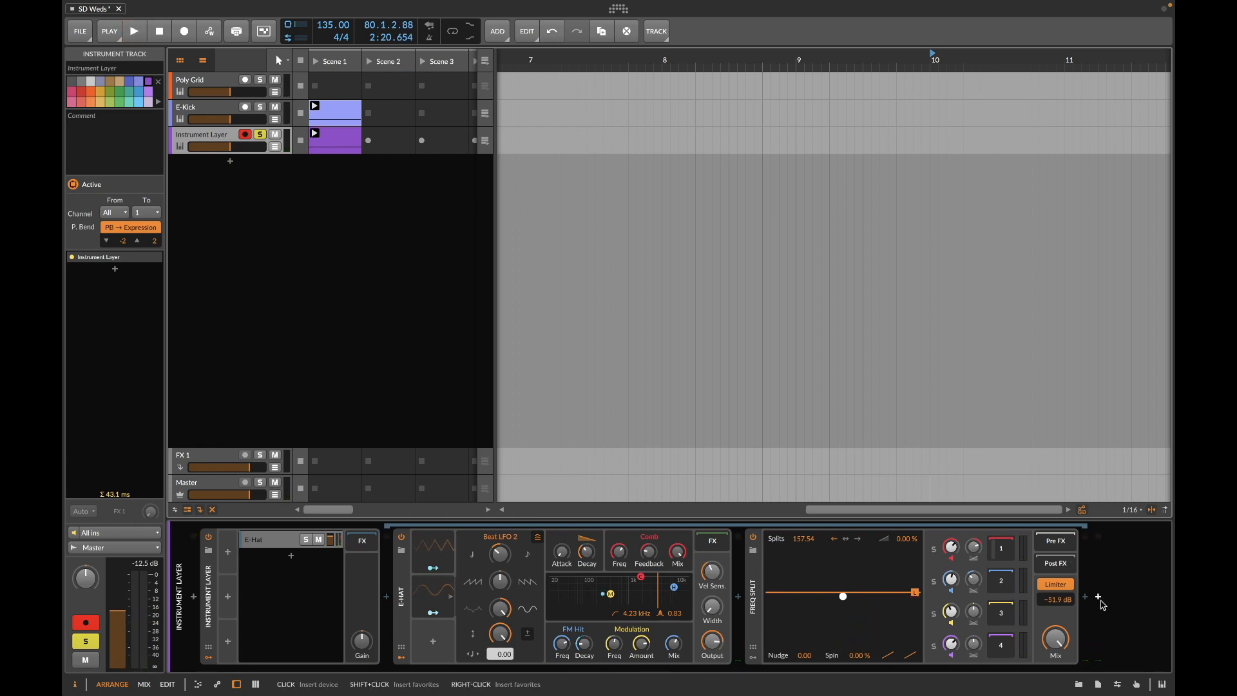
pyautogui.press('space')
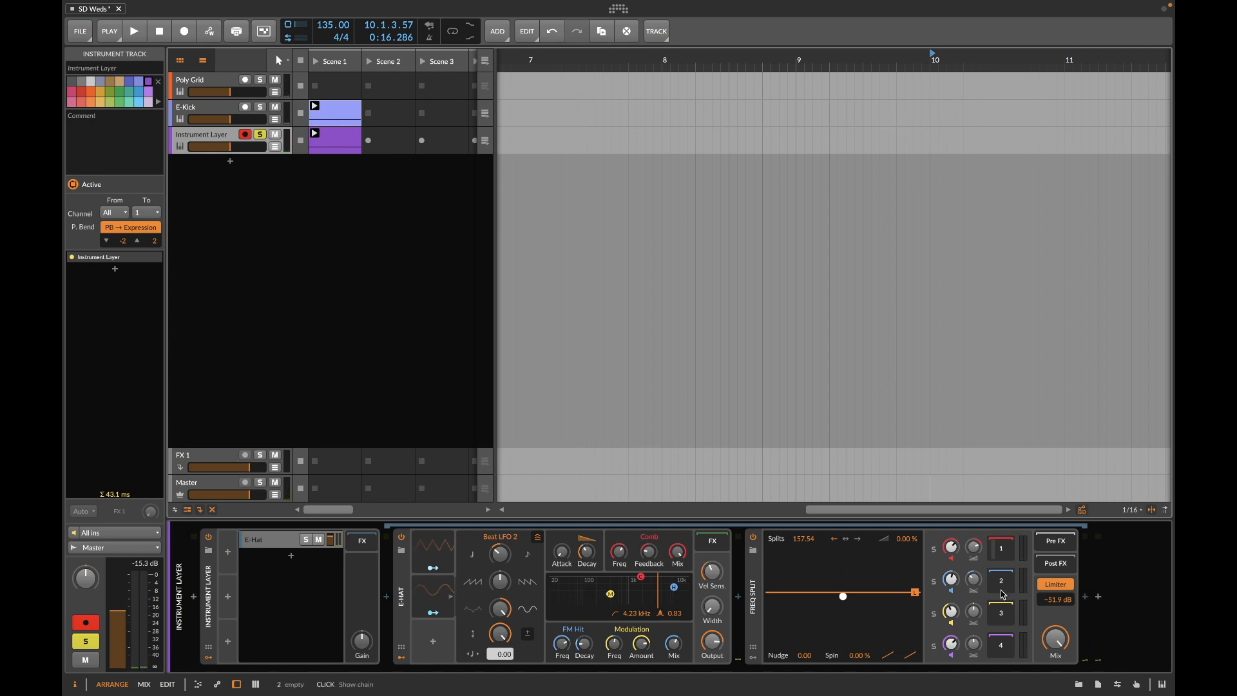
pyautogui.click(1100, 598)
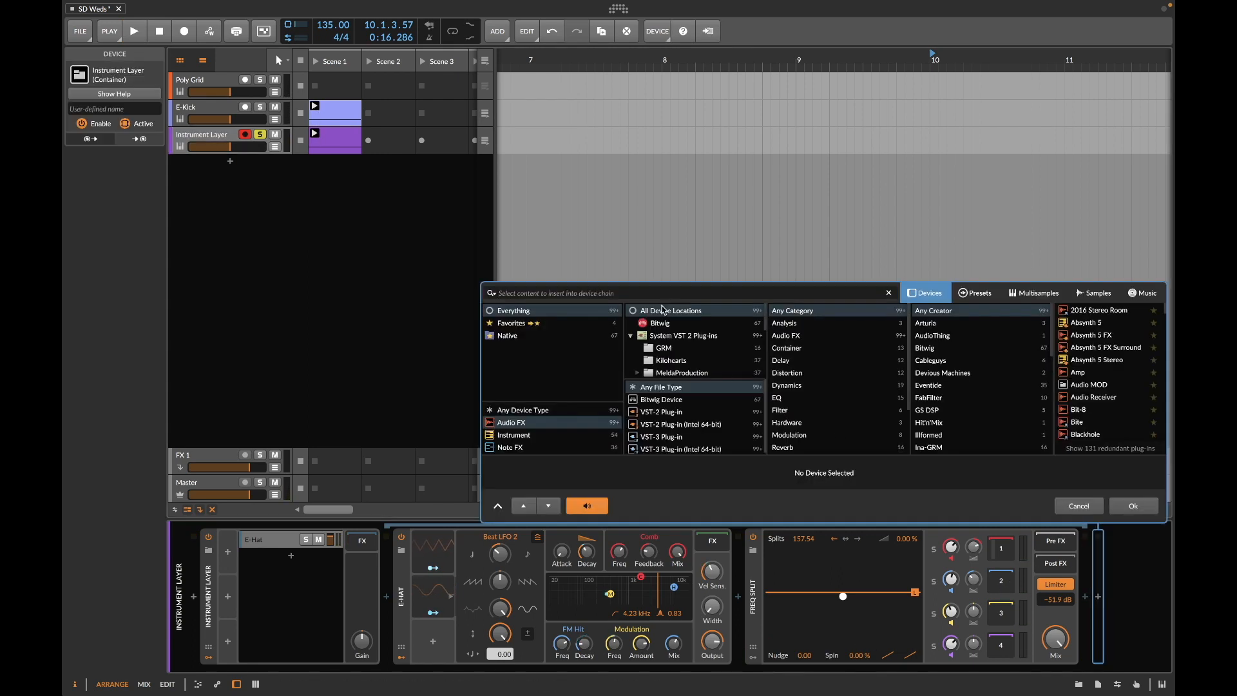
pyautogui.write('comb')
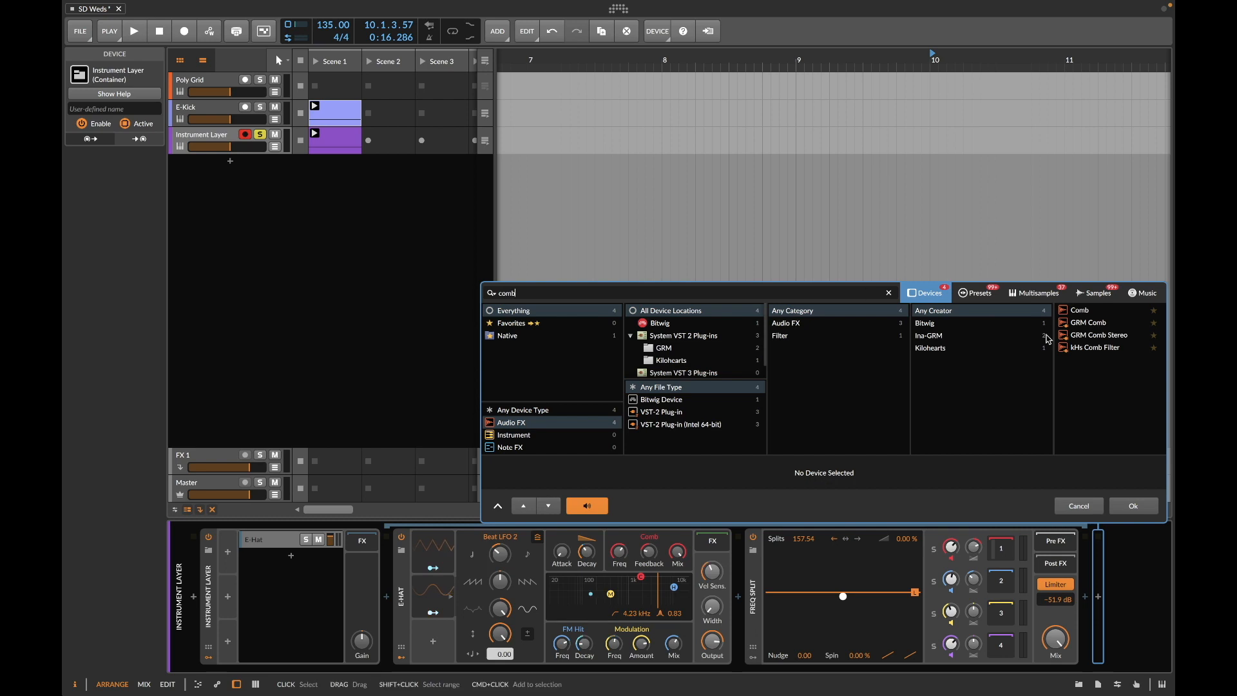
pyautogui.click(1089, 310)
pyautogui.click(1134, 504)
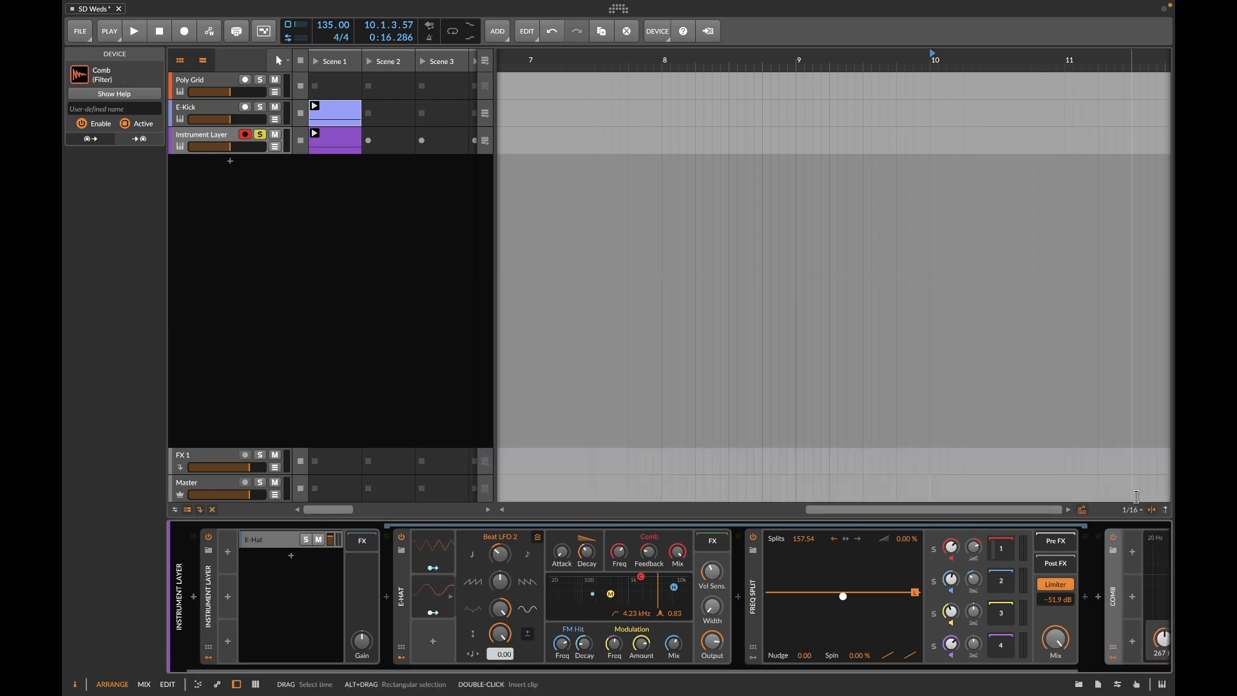
pyautogui.press('space')
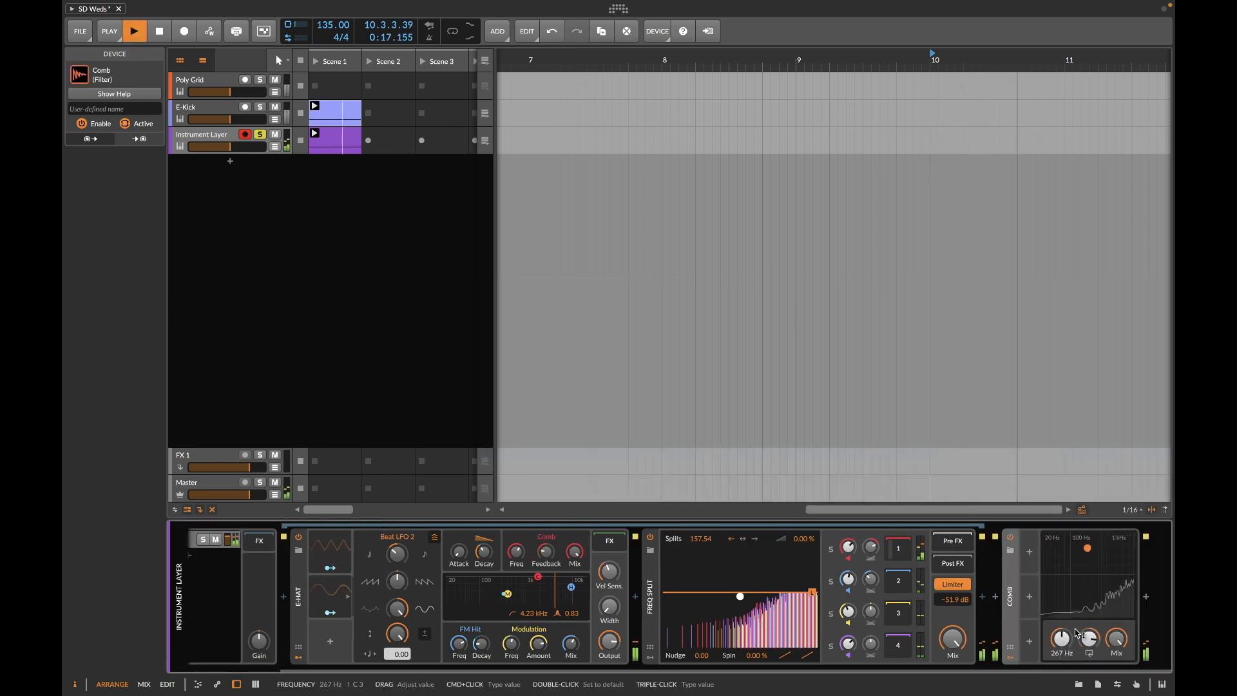
pyautogui.moveTo(1089, 638); pyautogui.dragTo(1062, 674)
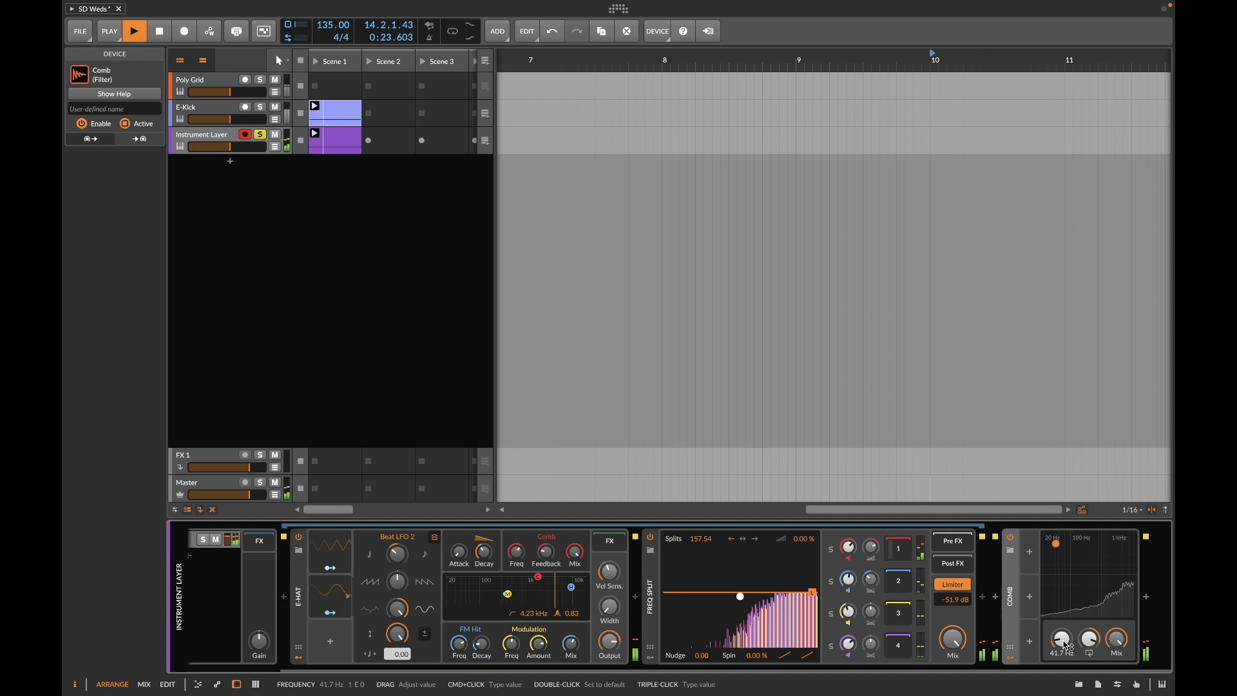
# Step: Insert a Tool device after the Comb filter and turn its Volume down to -Inf dB
pyautogui.click(1147, 598)
pyautogui.write('tool')
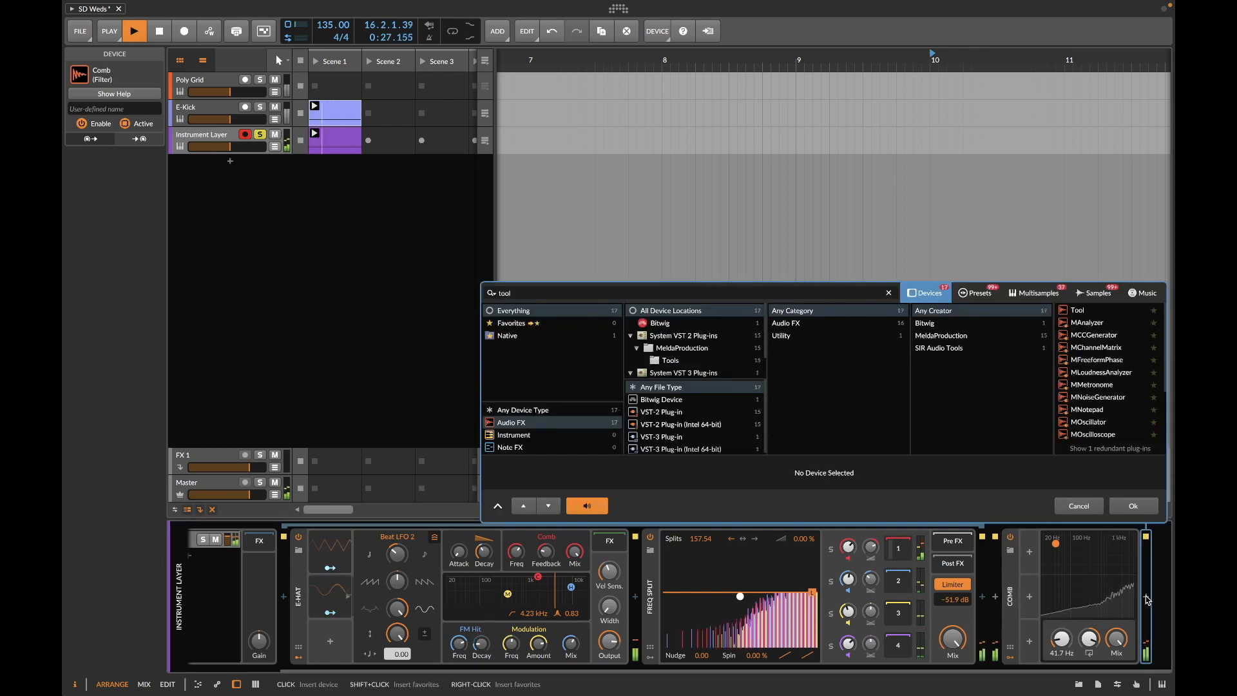
pyautogui.click(1090, 311)
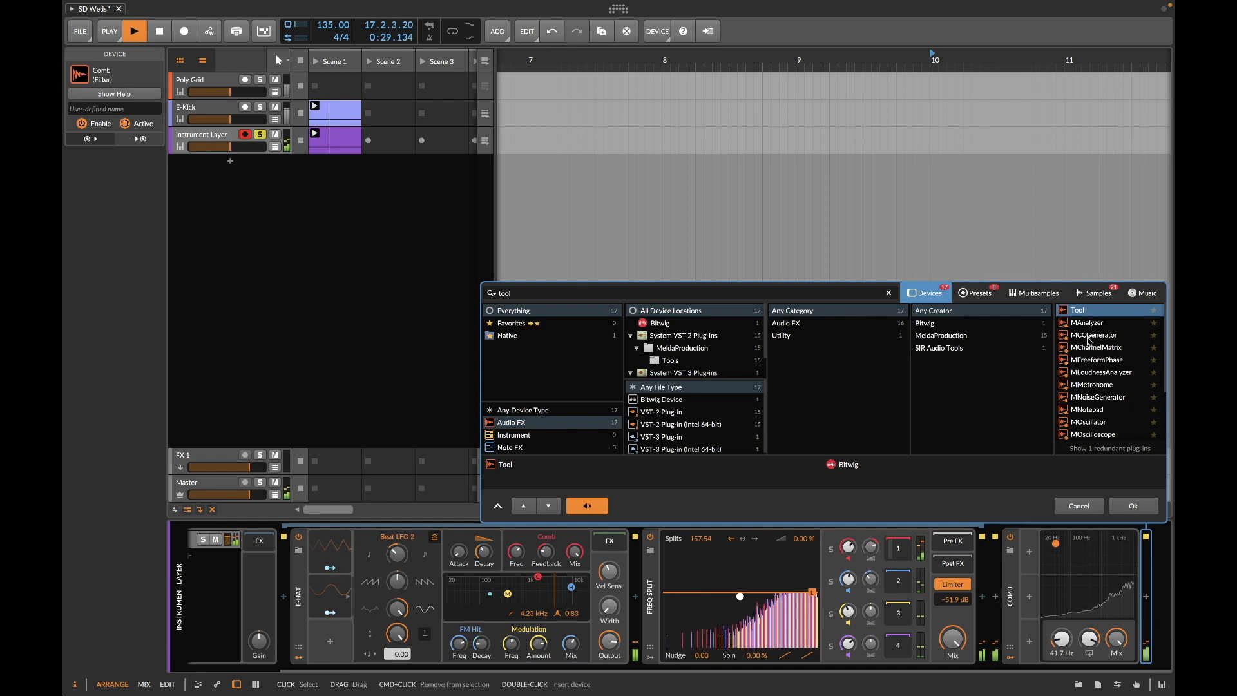
pyautogui.click(1129, 506)
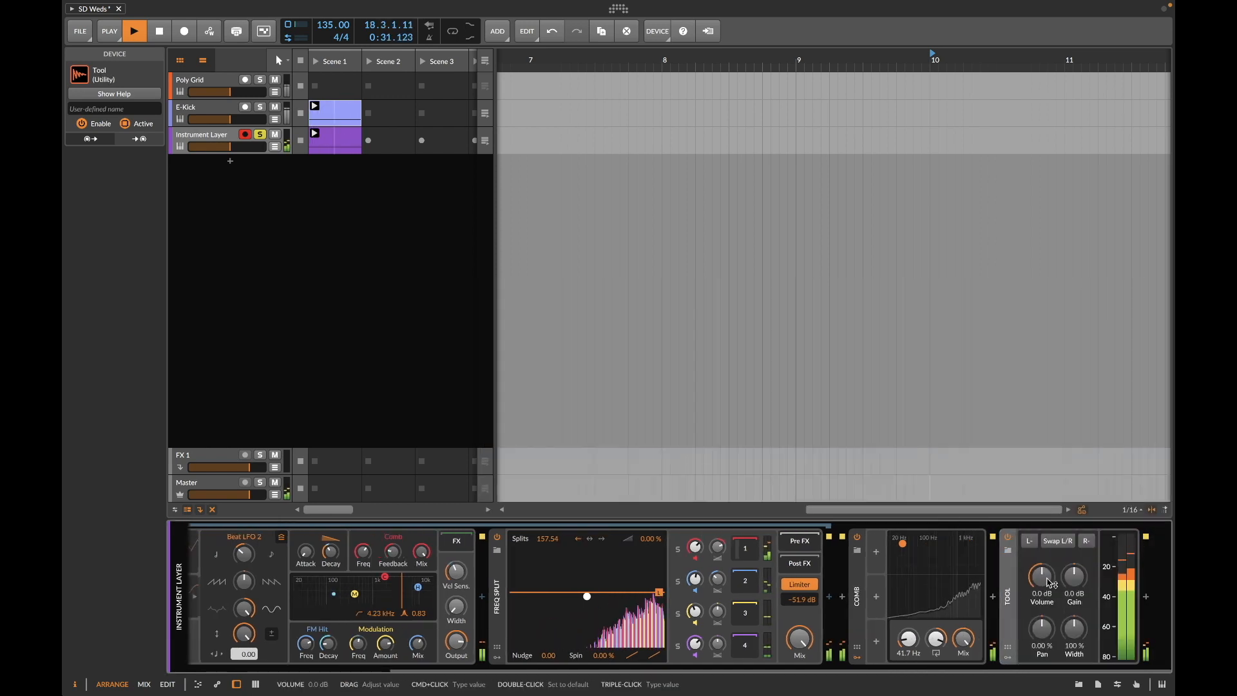
pyautogui.click(1009, 658)
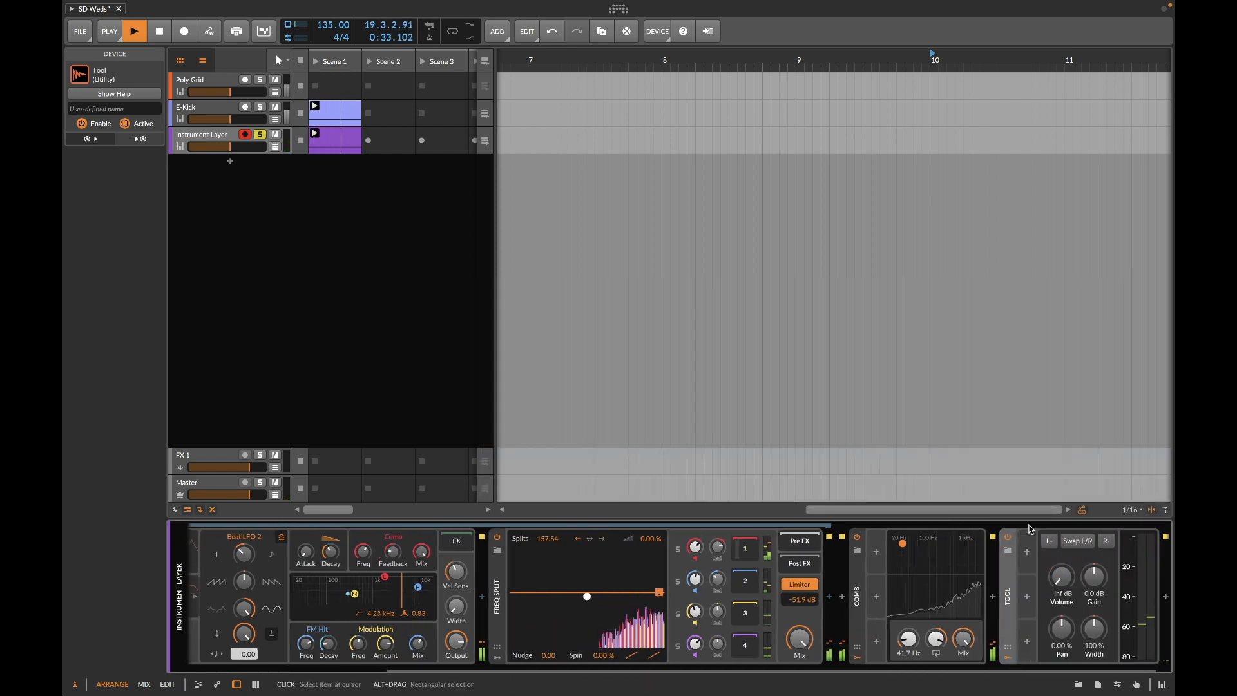
# Step: Add a Beat LFO modulator to the Tool device, shape it as a falling sawtooth and raise its rate
pyautogui.click(1027, 552)
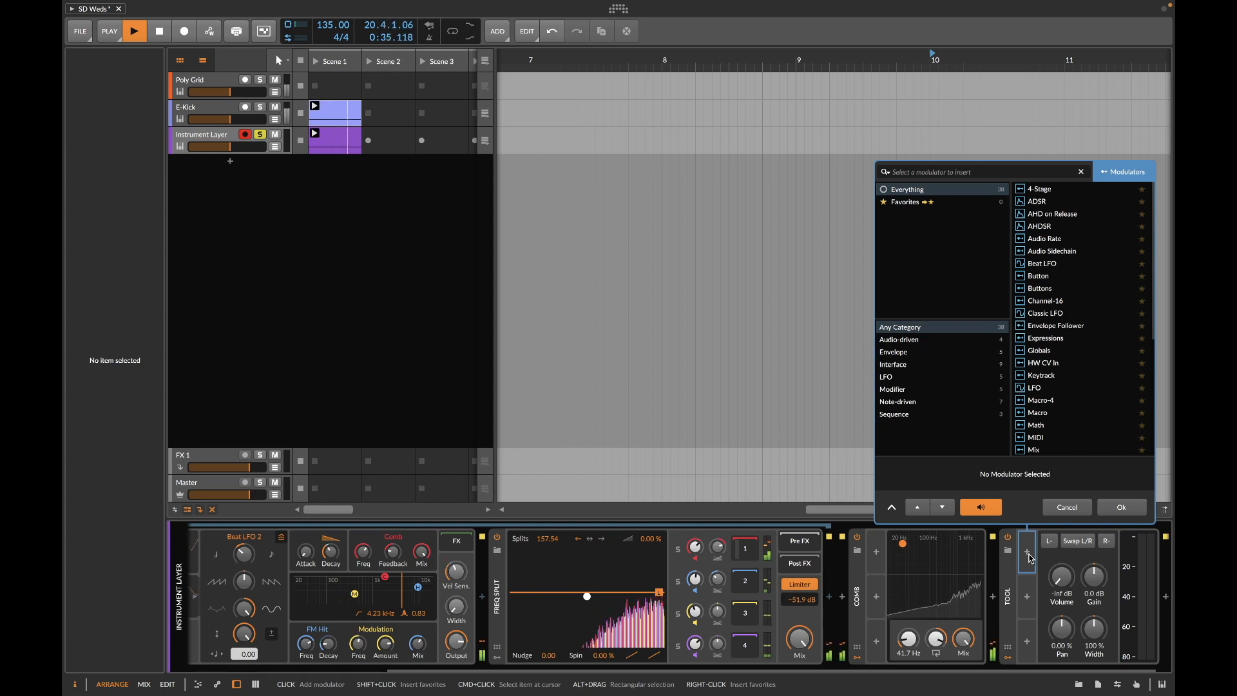
pyautogui.click(1044, 264)
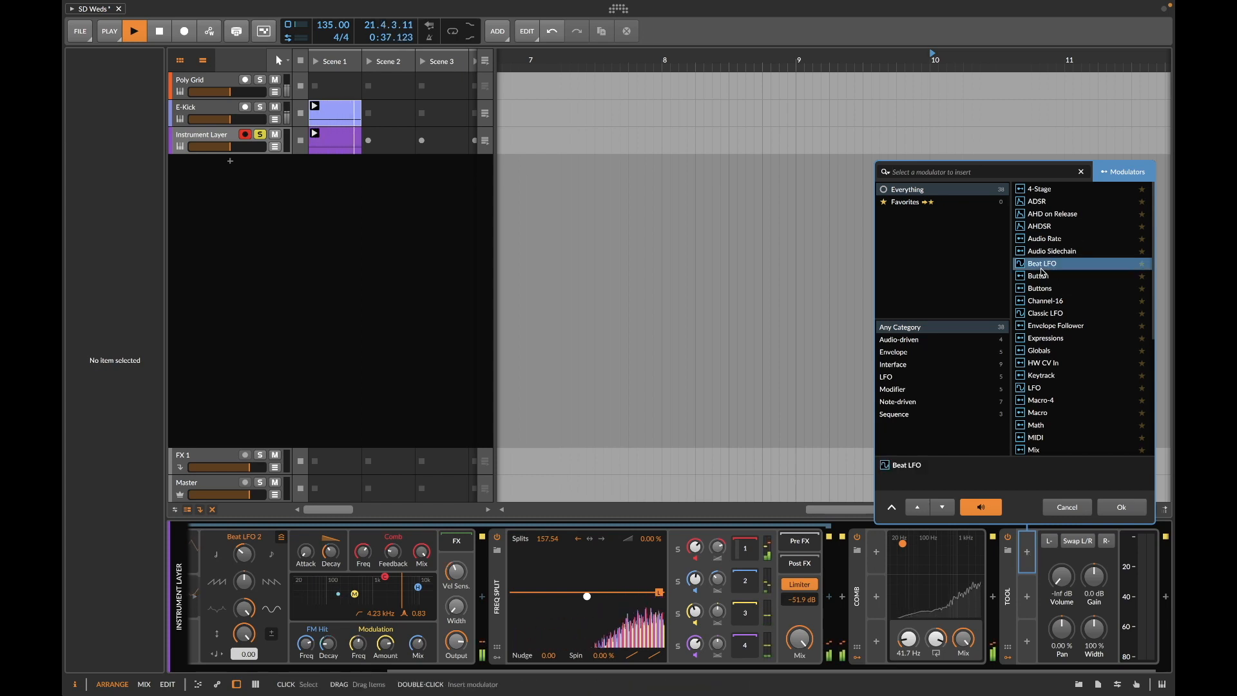
pyautogui.click(1133, 510)
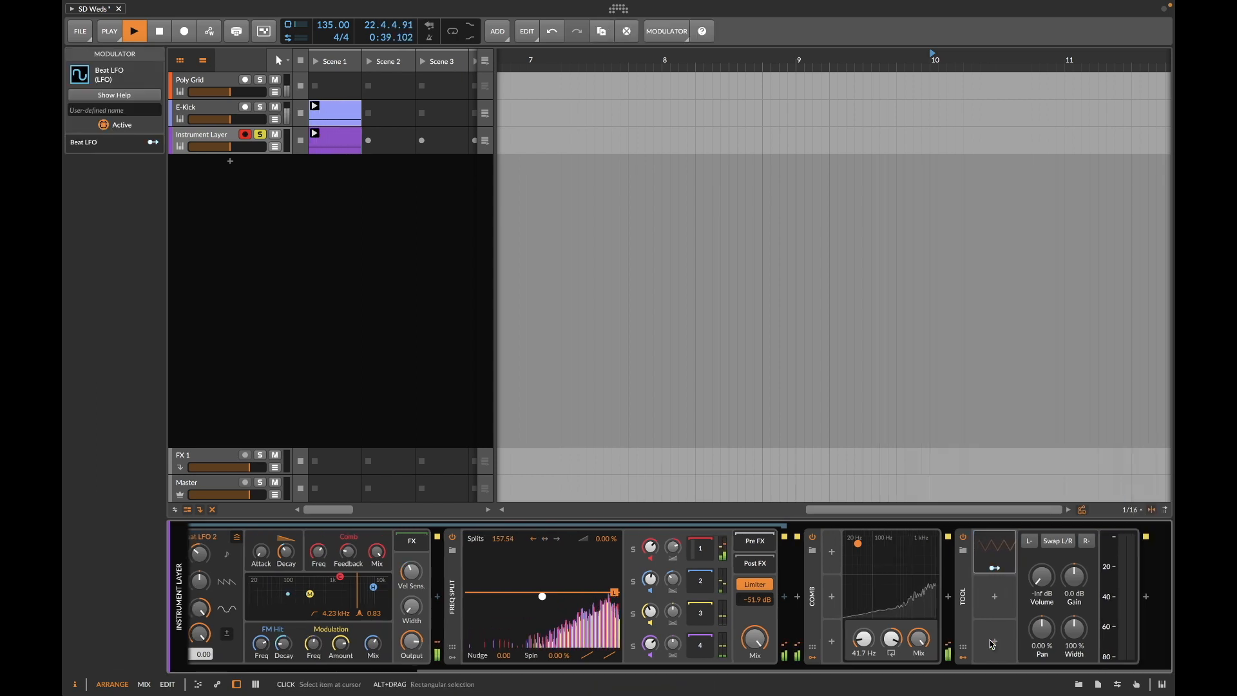
pyautogui.click(1010, 555)
pyautogui.moveTo(1061, 583); pyautogui.dragTo(1062, 519)
pyautogui.hscroll(3, 1061, 589)
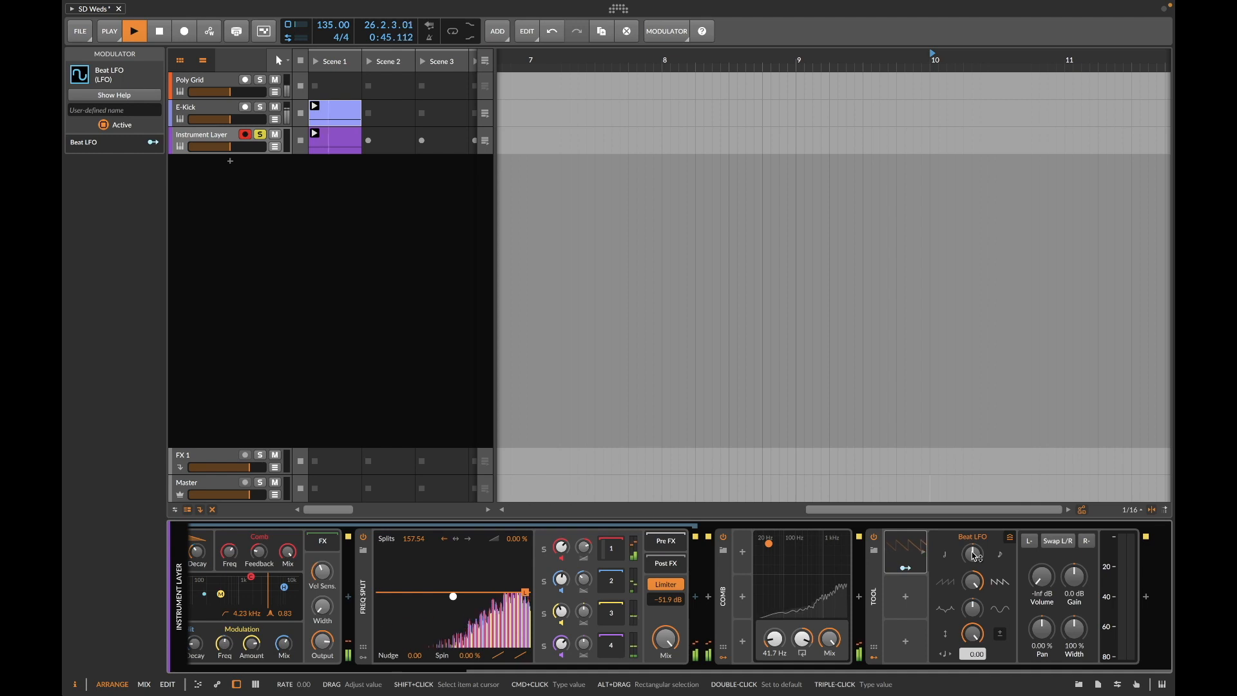
pyautogui.moveTo(975, 556); pyautogui.dragTo(974, 558)
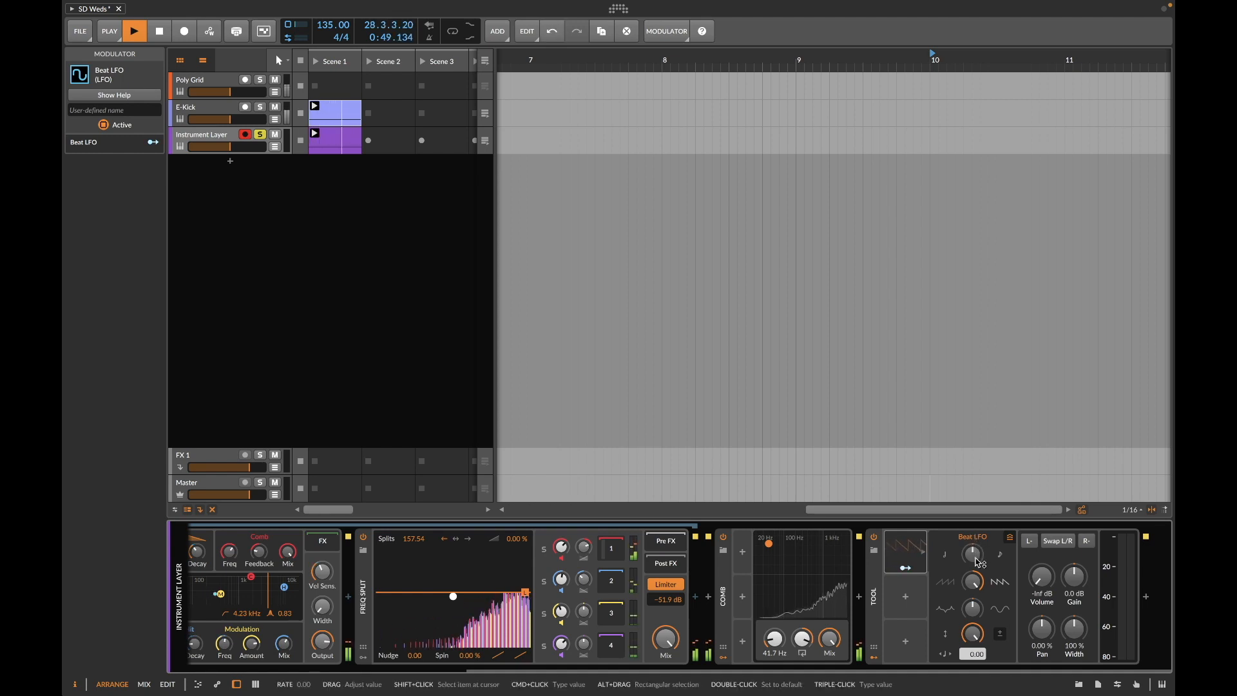
pyautogui.moveTo(979, 562)
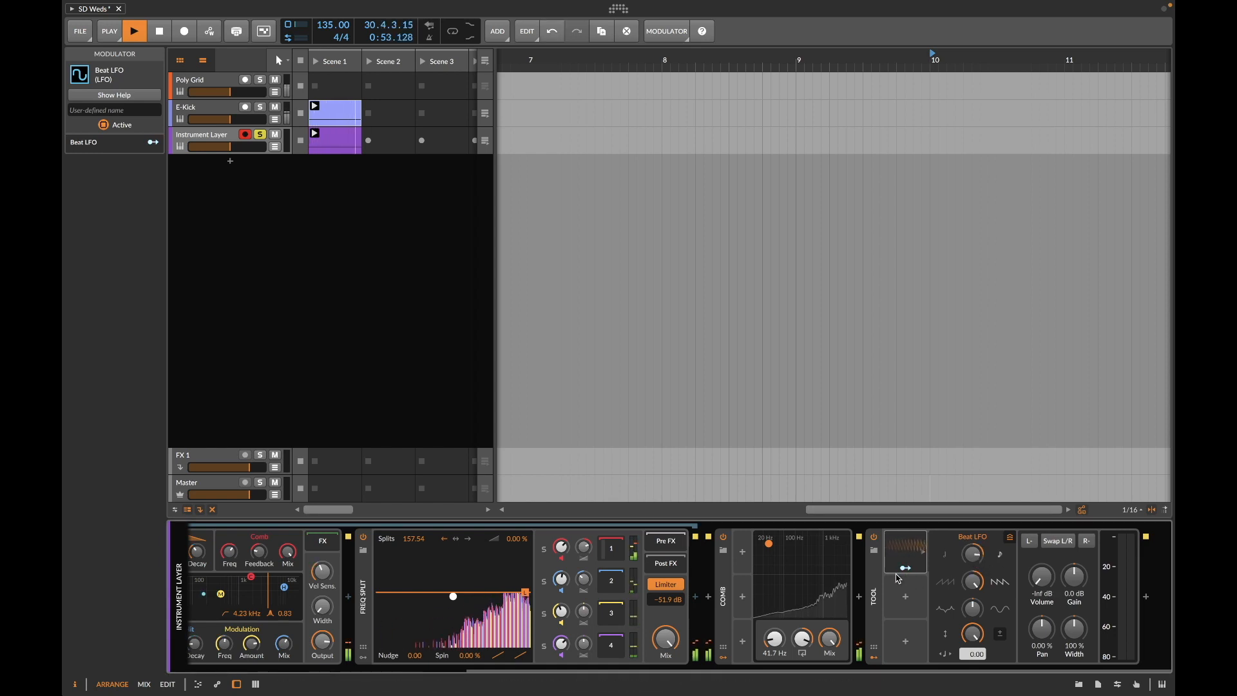
# Step: Modulate the Tool's Volume with the Beat LFO by 1.110 and fine-tune the LFO's shape
pyautogui.moveTo(1042, 590); pyautogui.dragTo(1042, 589)
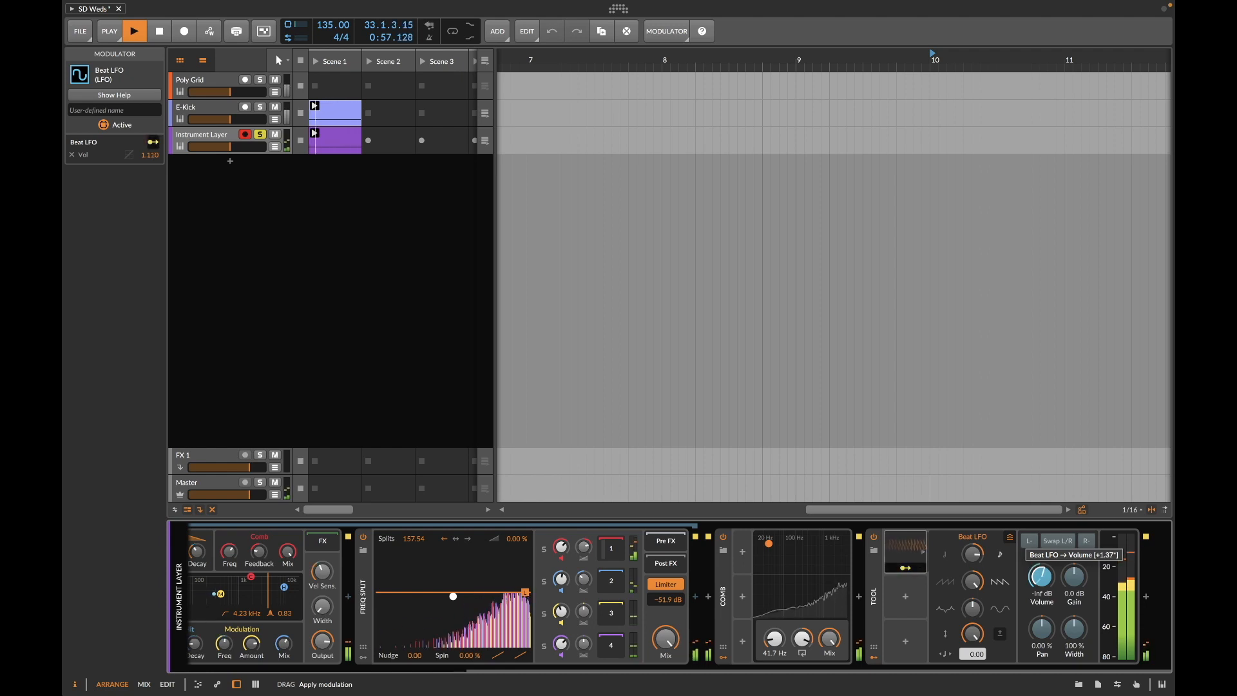
pyautogui.moveTo(1042, 585); pyautogui.dragTo(1043, 585)
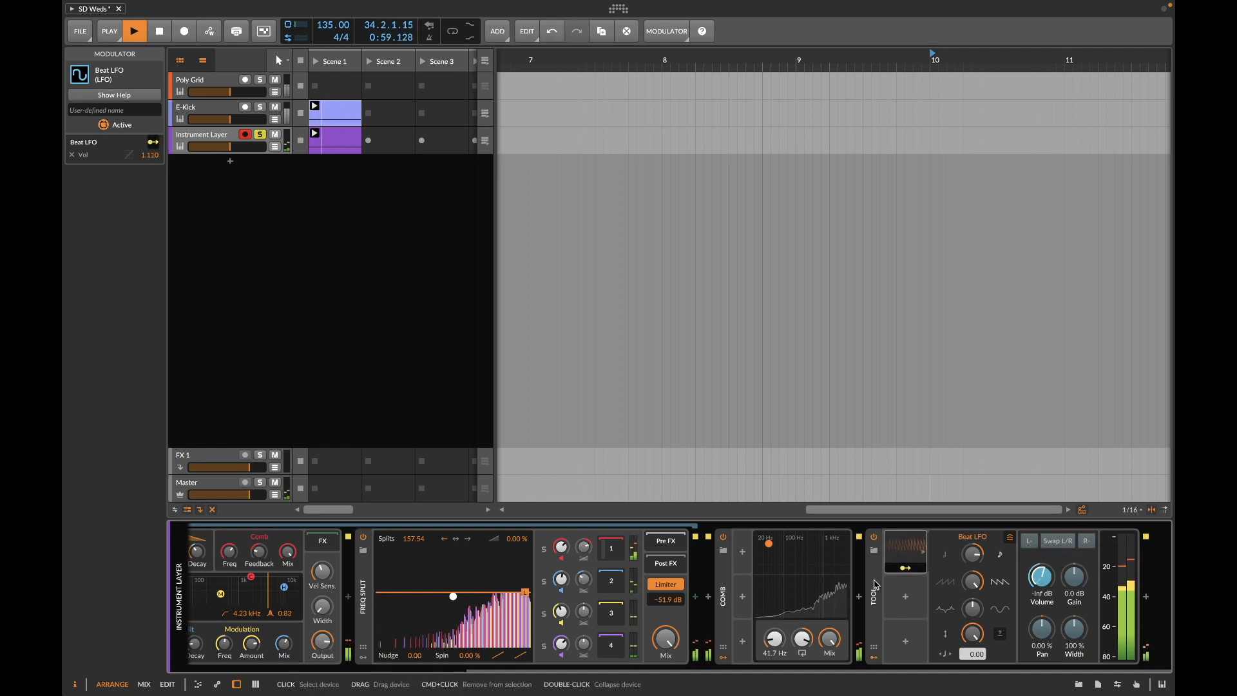
pyautogui.click(973, 581)
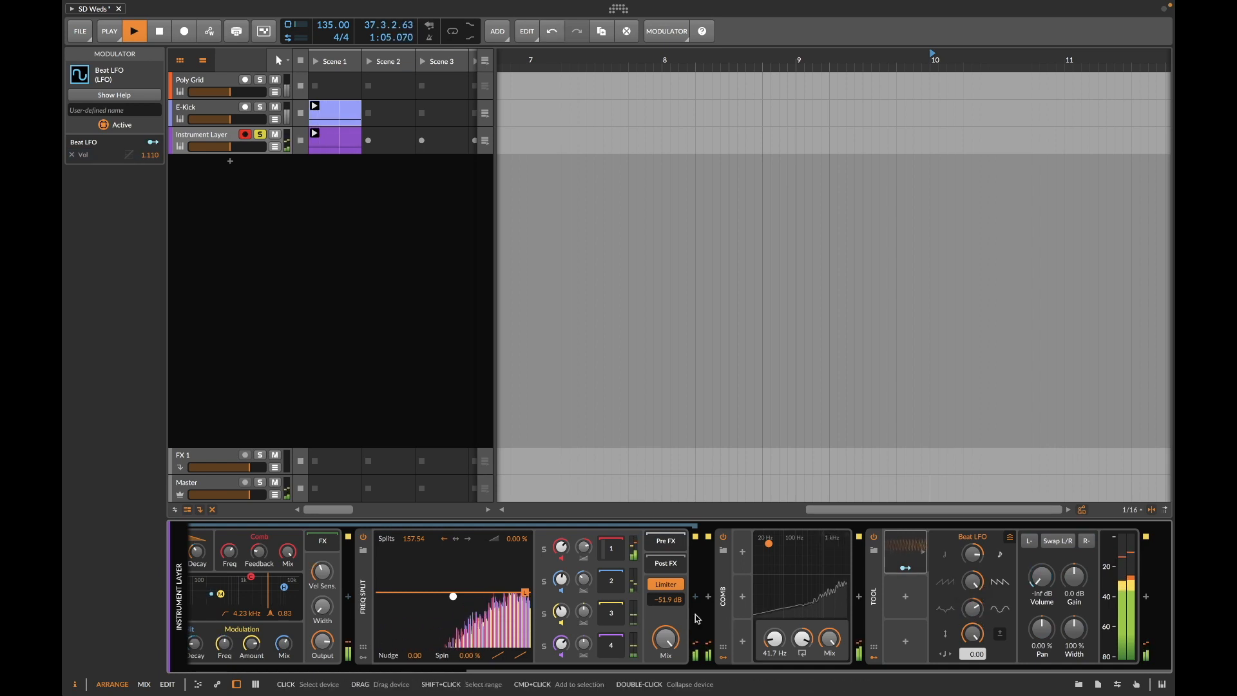
# Step: Set the Comb filter's frequency to 60.5 Hz, adjusting its feedback and lowering its mix
pyautogui.click(802, 638)
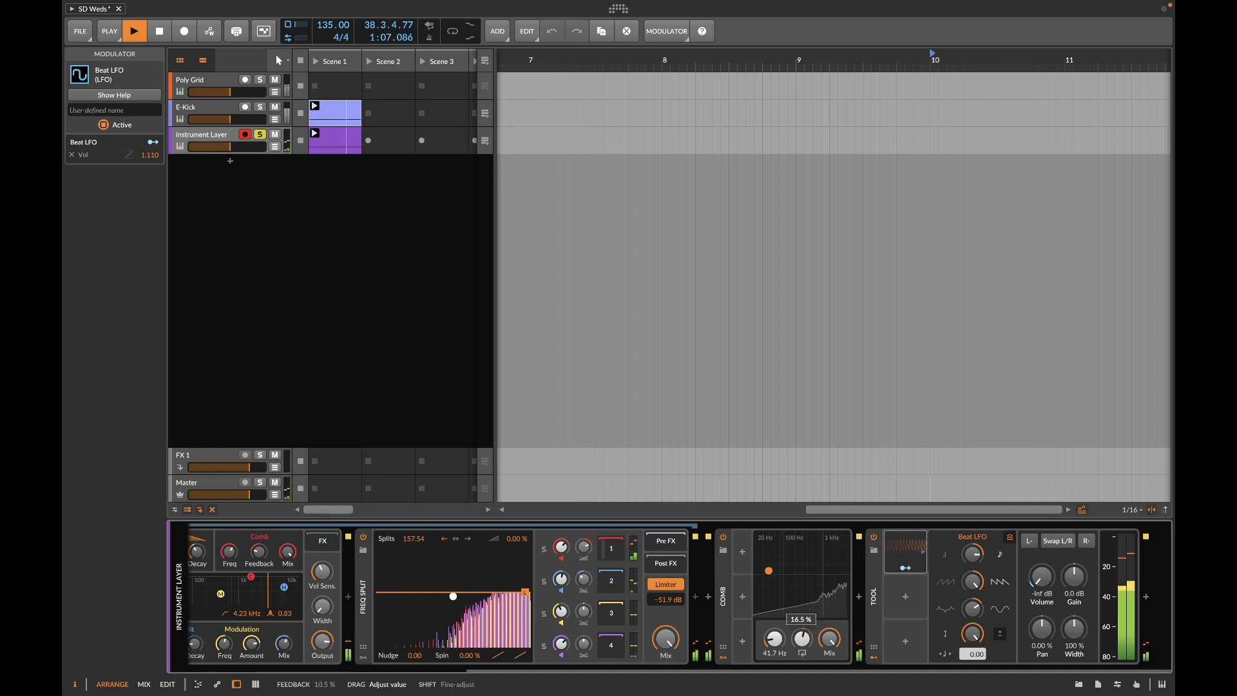
pyautogui.moveTo(774, 639); pyautogui.dragTo(774, 628)
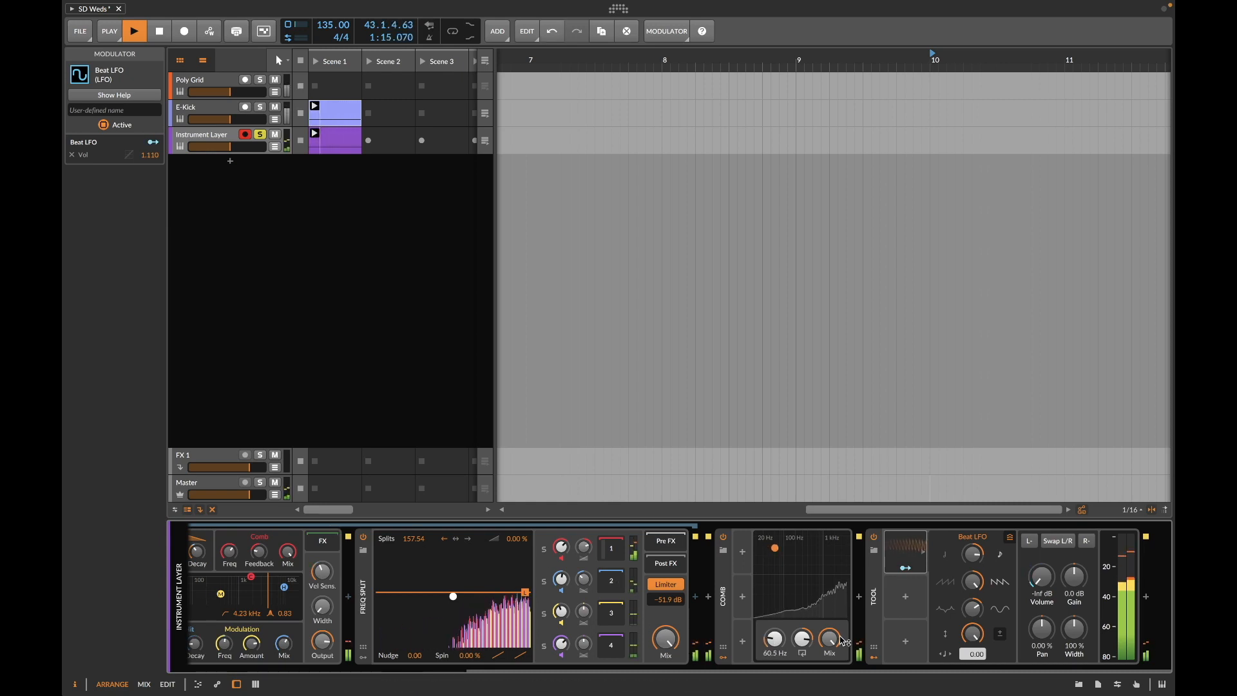
pyautogui.moveTo(831, 638); pyautogui.dragTo(837, 642)
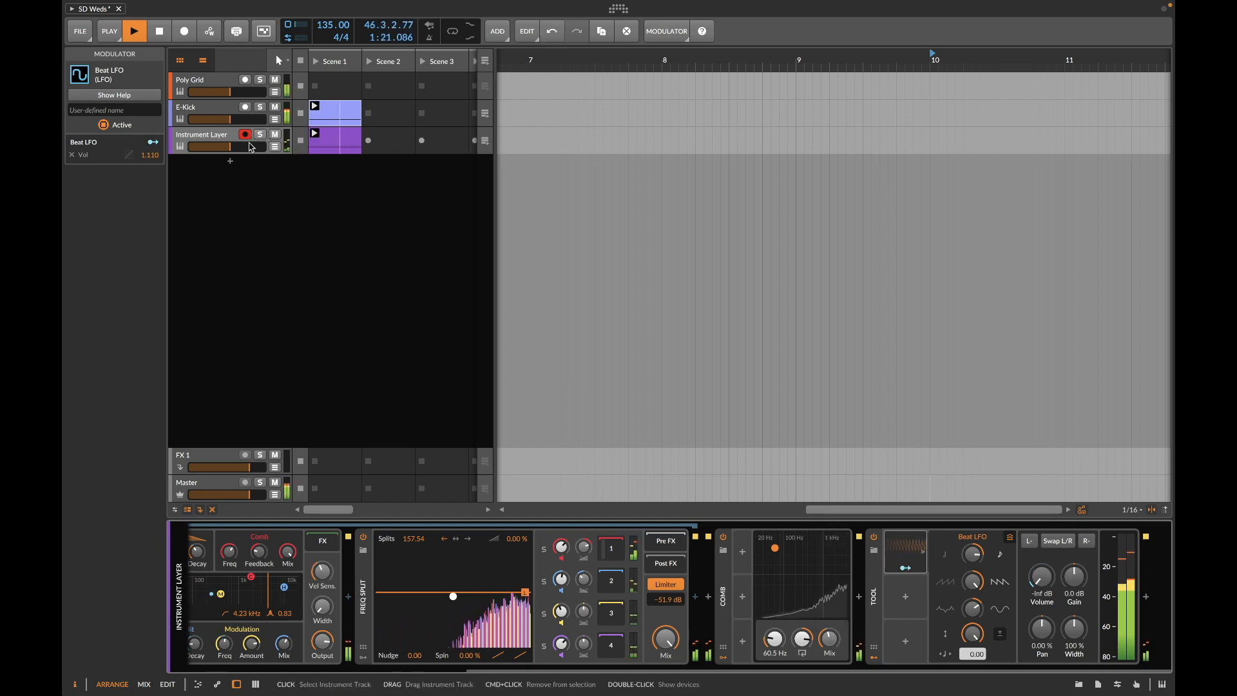
# Step: Examine the notes of the Instrument Layer's Scene 1 clip and check the Poly Grid and Instrument Layer tracks
pyautogui.click(341, 145)
pyautogui.doubleClick(348, 147)
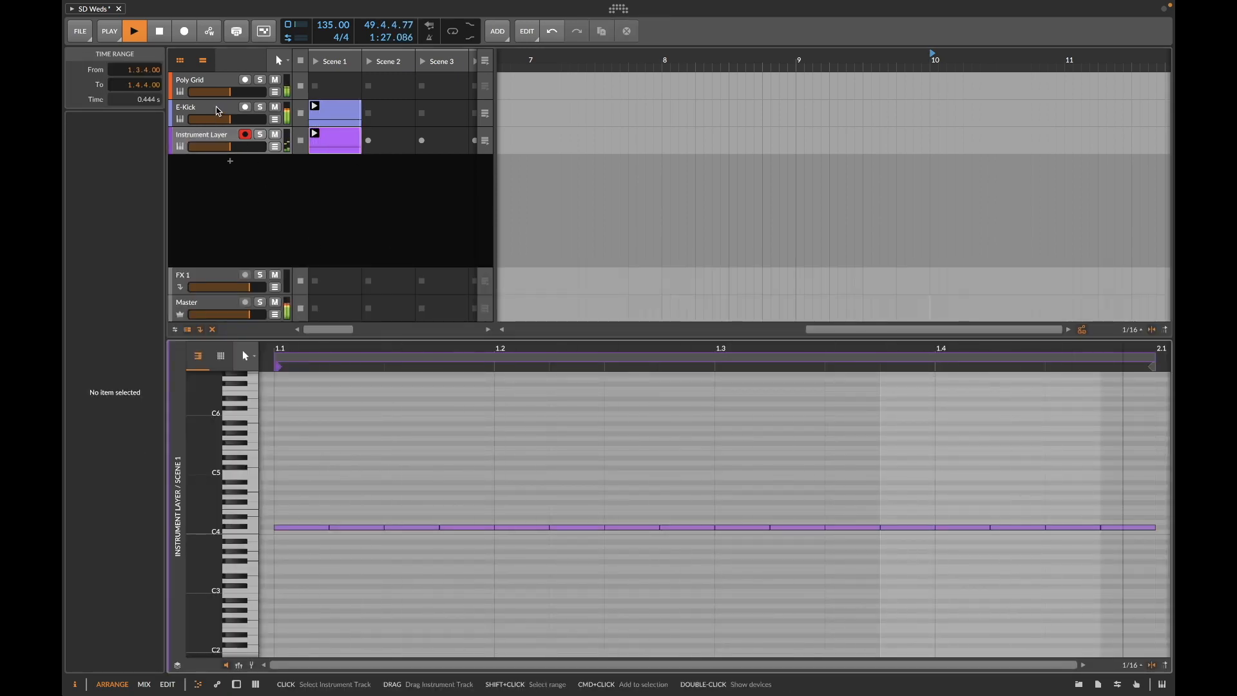
pyautogui.click(214, 82)
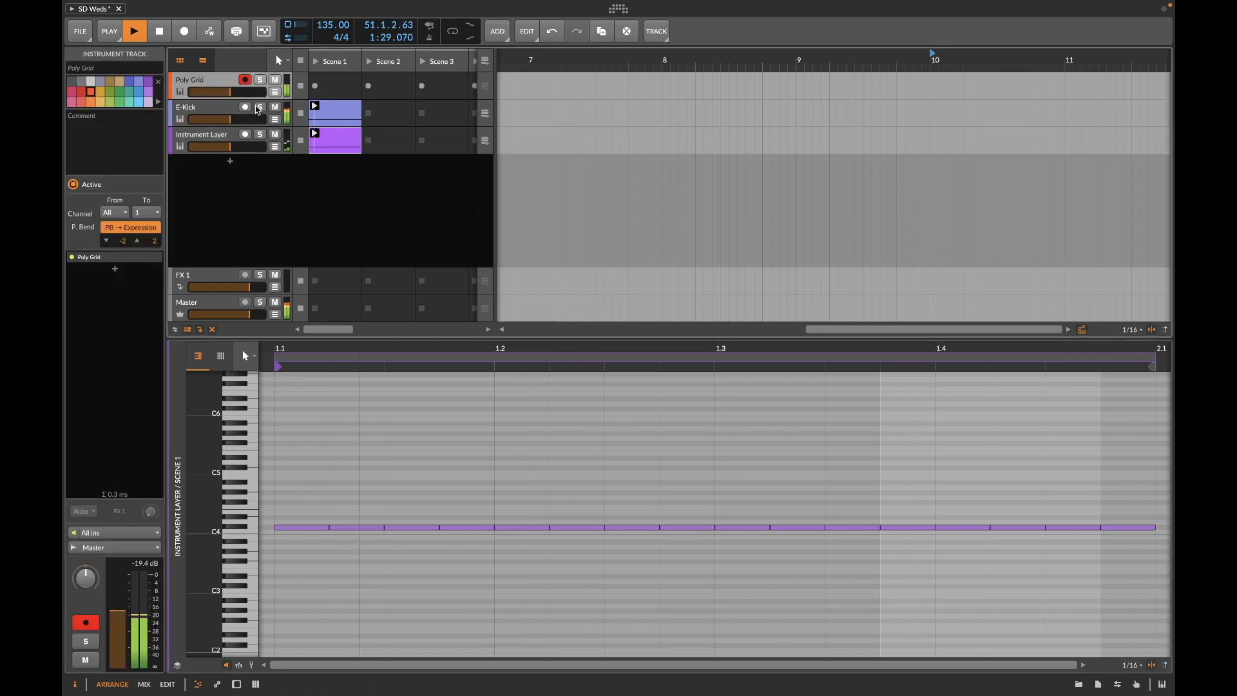
pyautogui.click(221, 137)
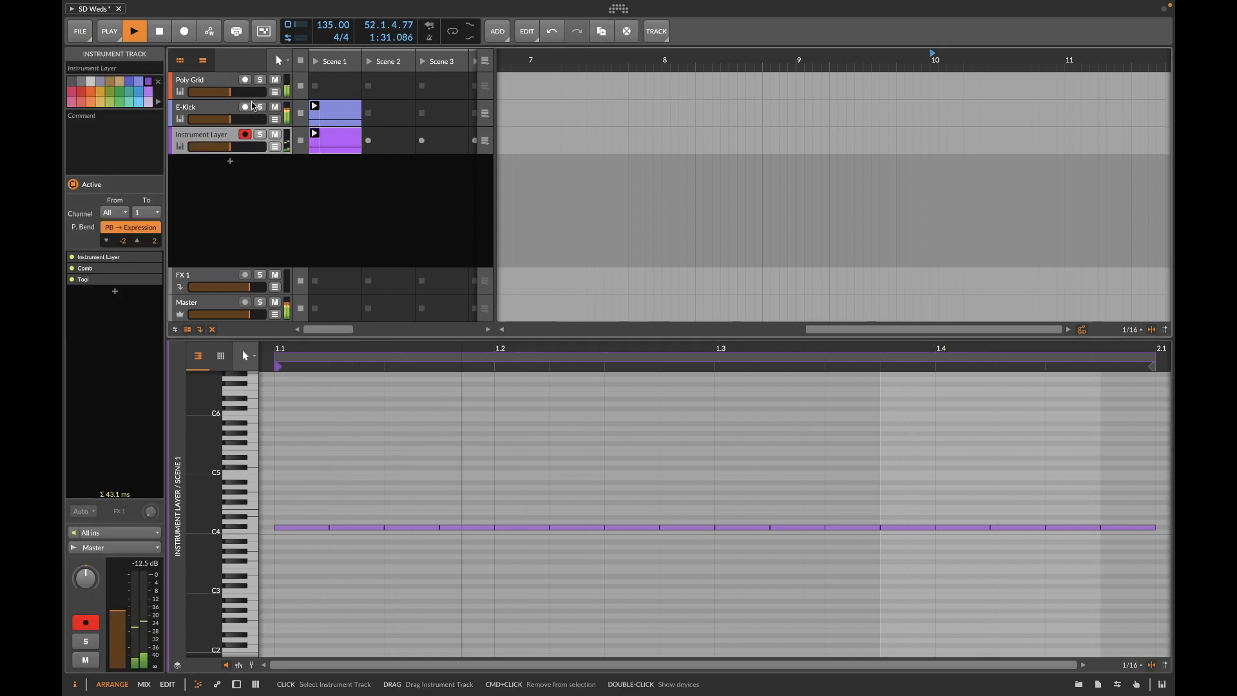
# Step: Solo the E-Kick track and show its device chain
pyautogui.click(203, 112)
pyautogui.press('s')
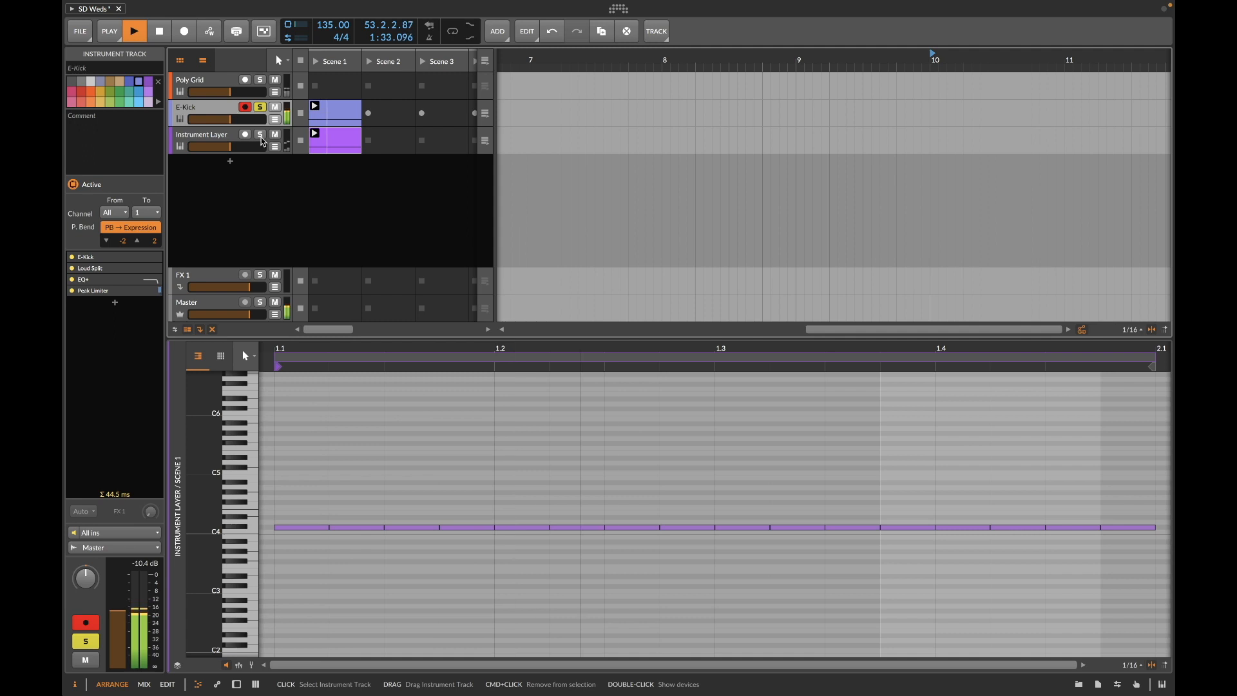
pyautogui.press('d')
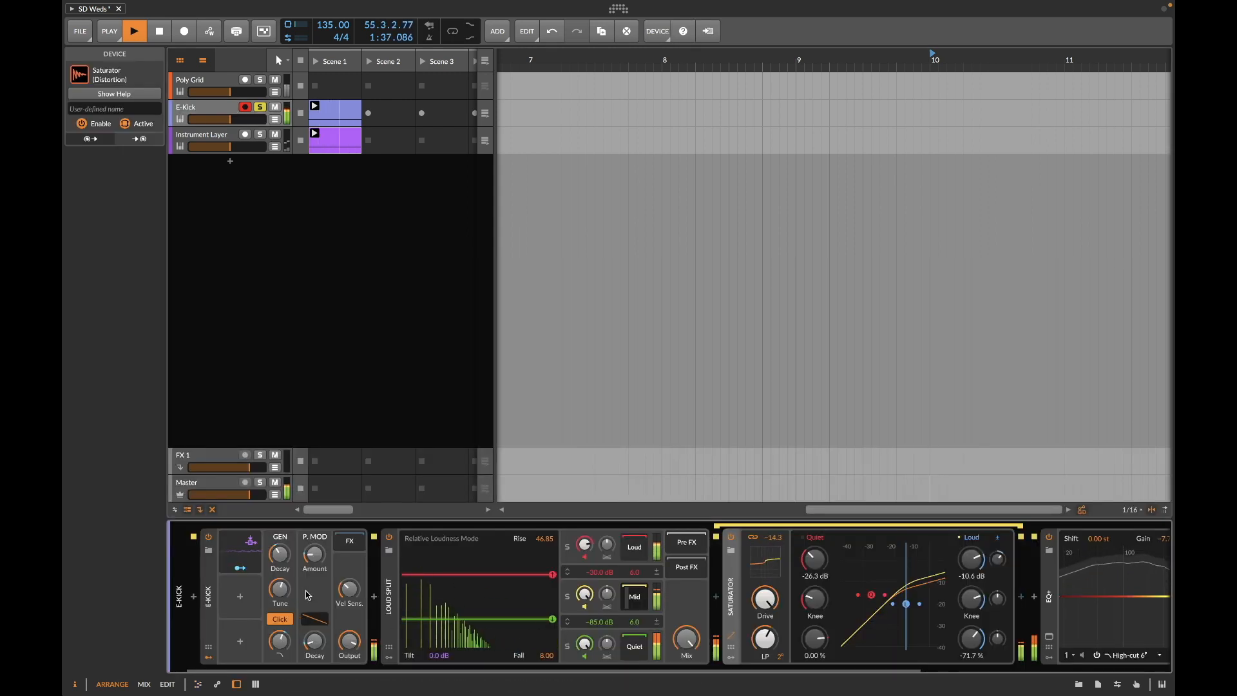
# Step: Delete the Audio Sidechain modulator from the E-Kick device and set its oscillator decay to 135 ms
pyautogui.click(234, 560)
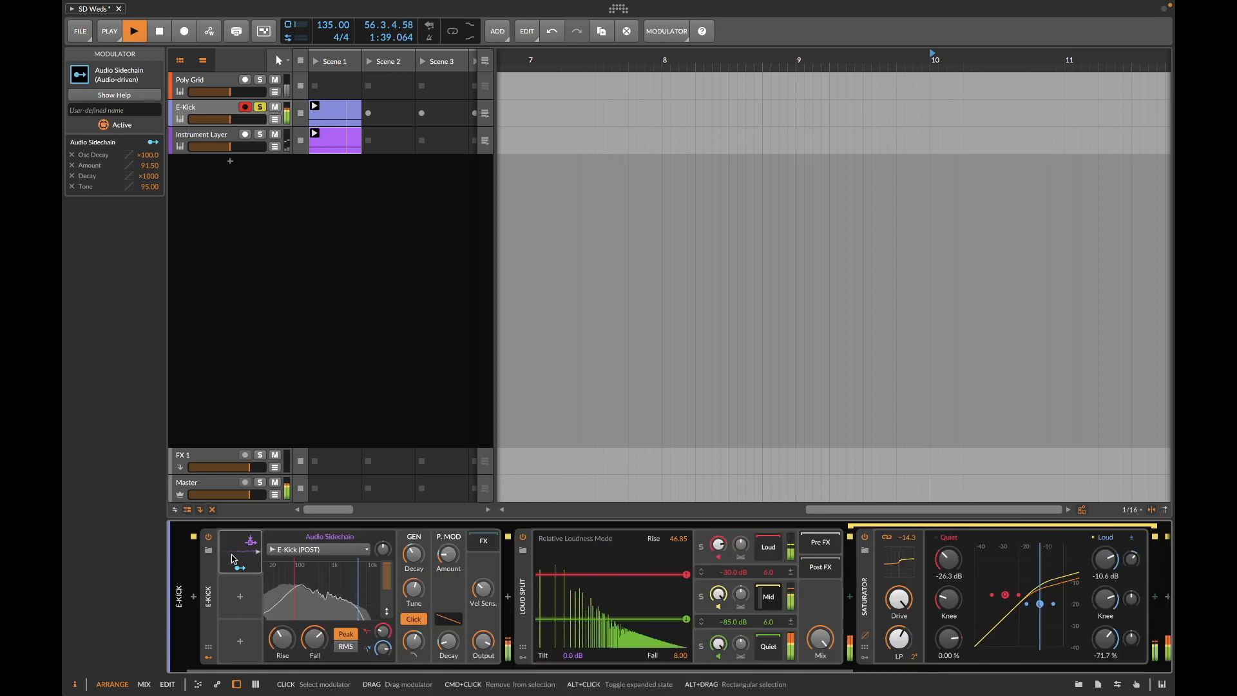
pyautogui.click(233, 559)
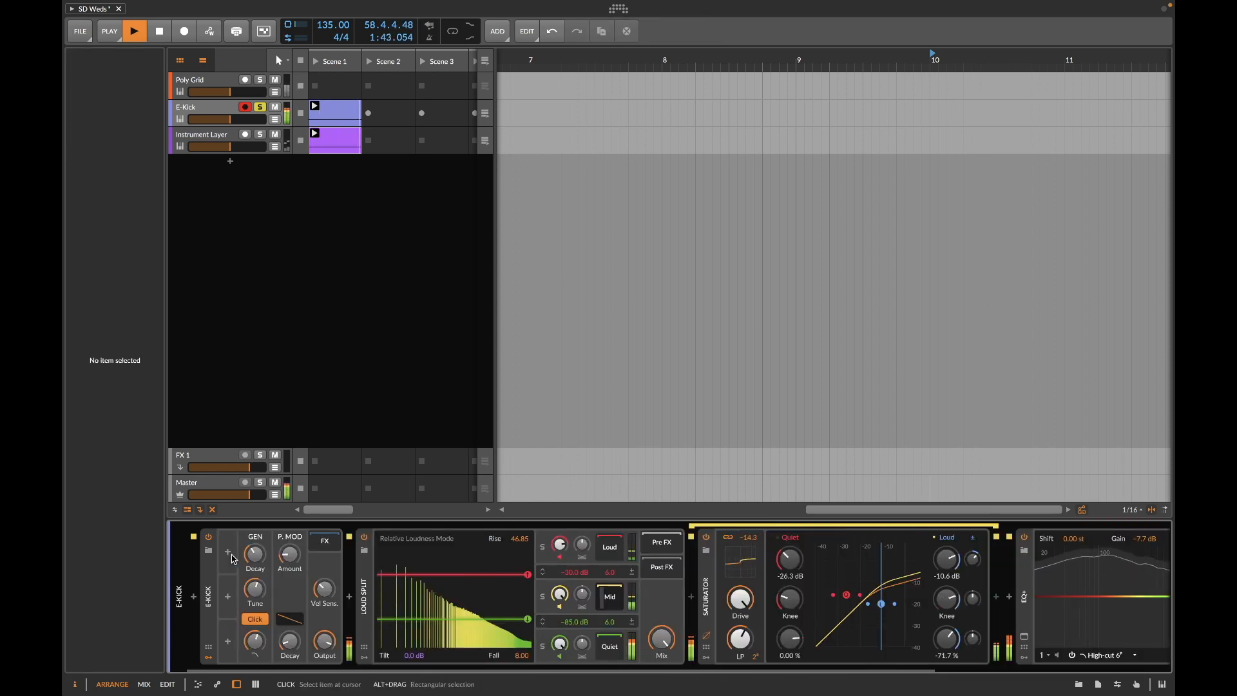
pyautogui.moveTo(255, 554)
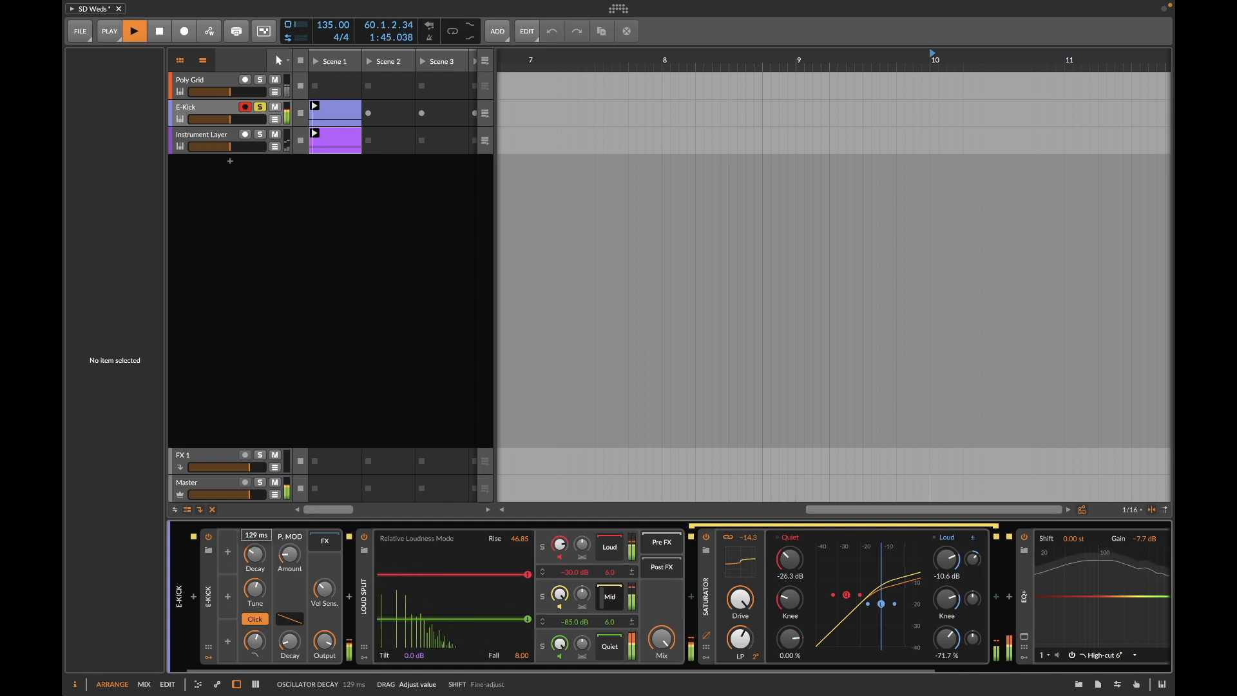
pyautogui.moveTo(256, 554); pyautogui.dragTo(252, 559)
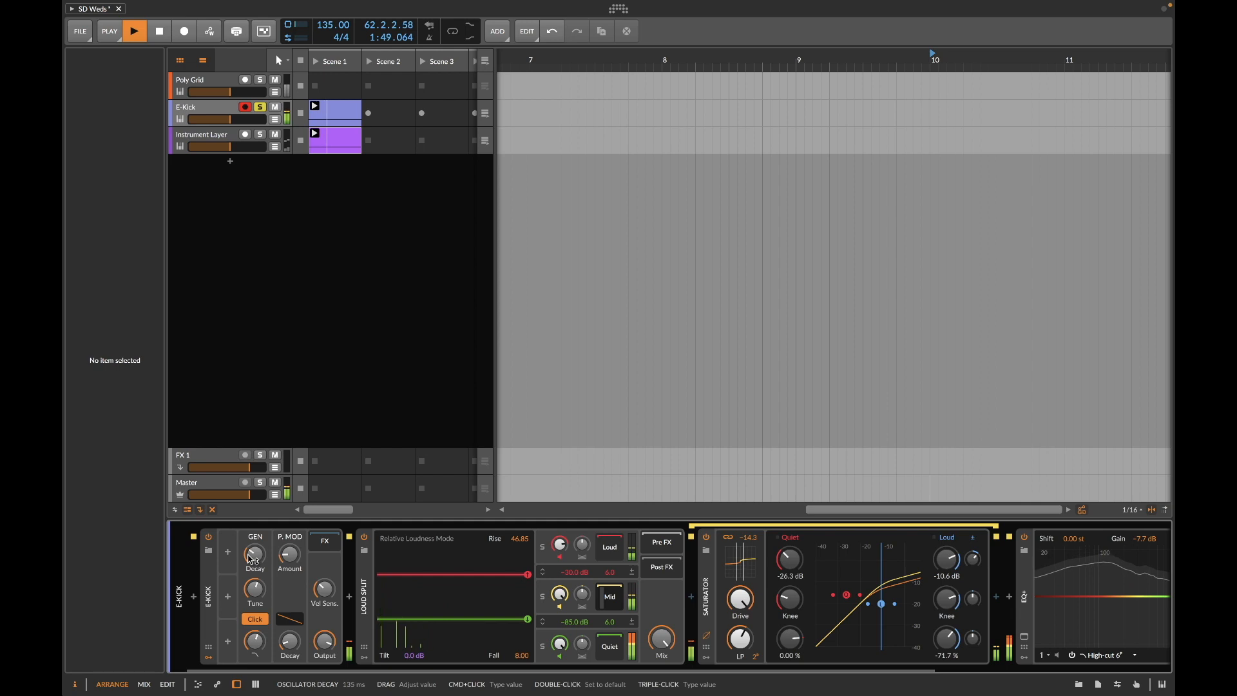
# Step: Compare the kick with Loud Split bypassed and enabled, and inspect the device's lower threshold
pyautogui.click(365, 539)
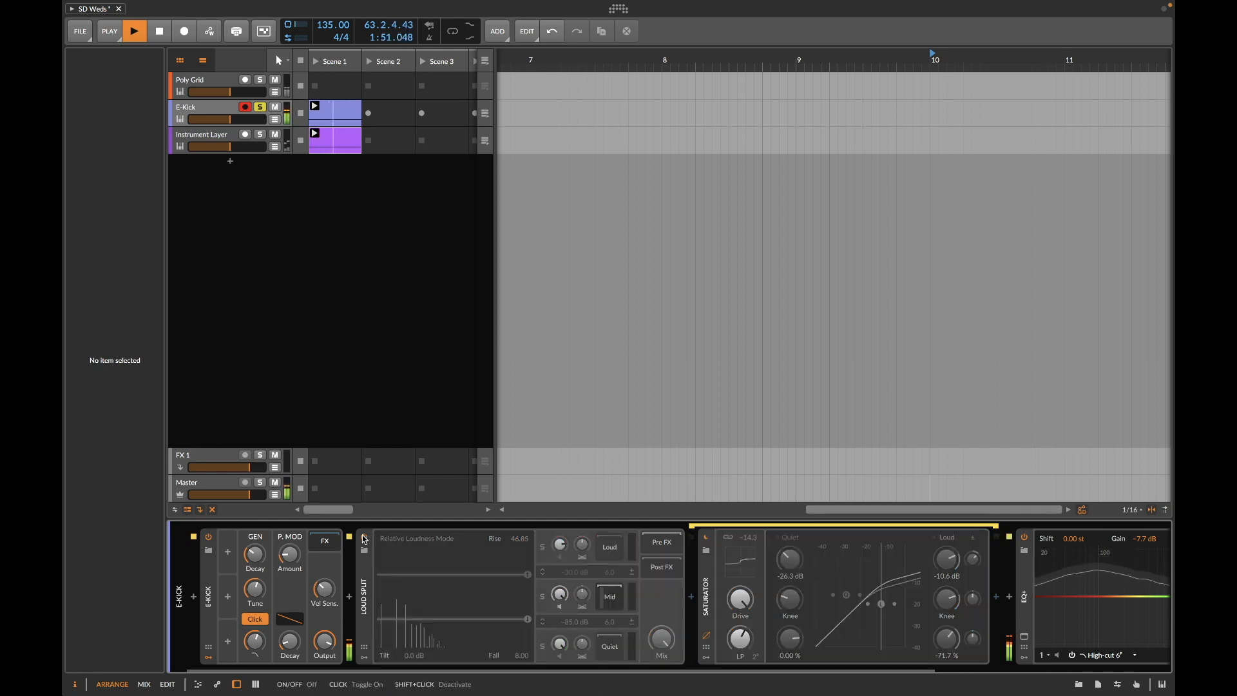
pyautogui.click(364, 538)
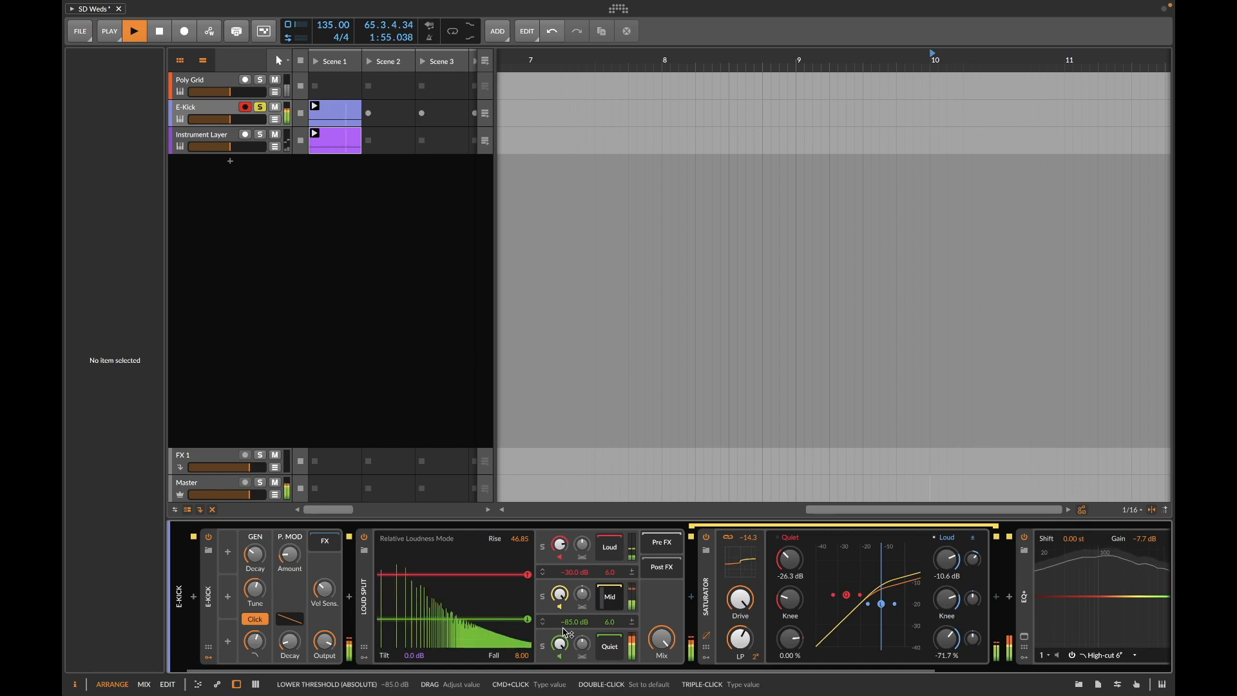
pyautogui.click(530, 619)
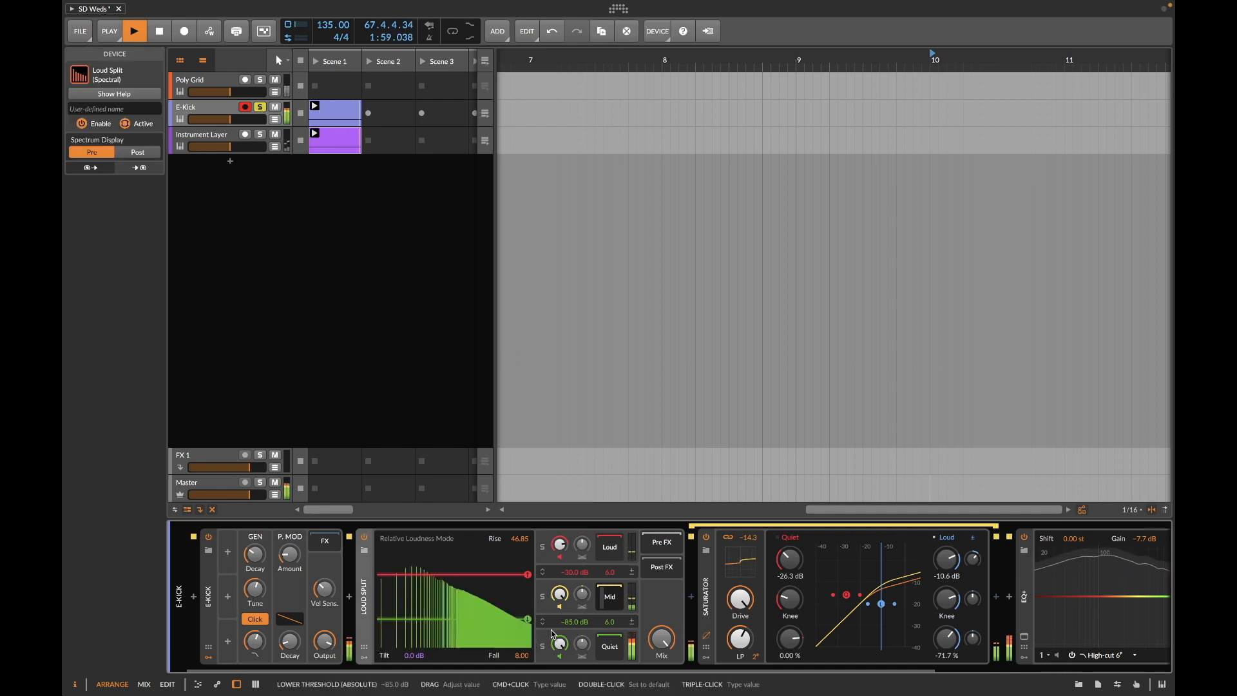
# Step: Set the Loud Split's lower threshold to -70.5 dB and show its Quiet channel's device chain
pyautogui.moveTo(530, 620)
pyautogui.mouseDown()
pyautogui.moveTo(529, 608)
pyautogui.moveTo(528, 638)
pyautogui.mouseUp()
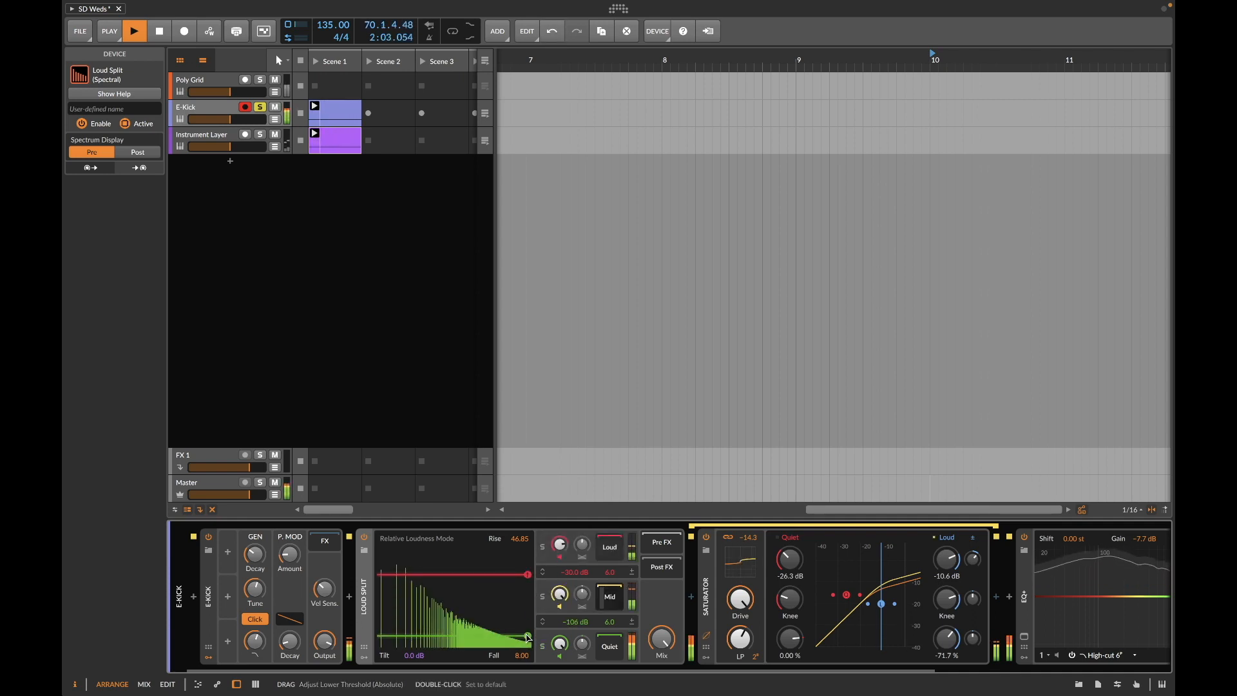
pyautogui.hotkey('ctrl', 'z')
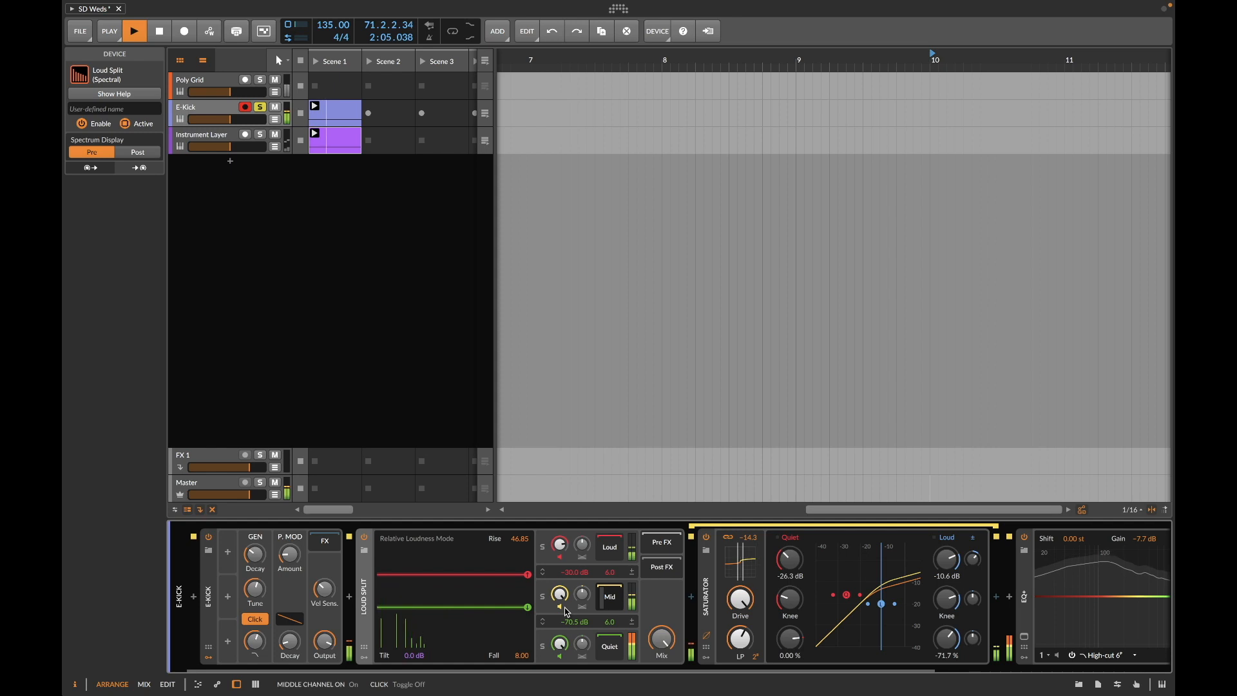
pyautogui.click(612, 649)
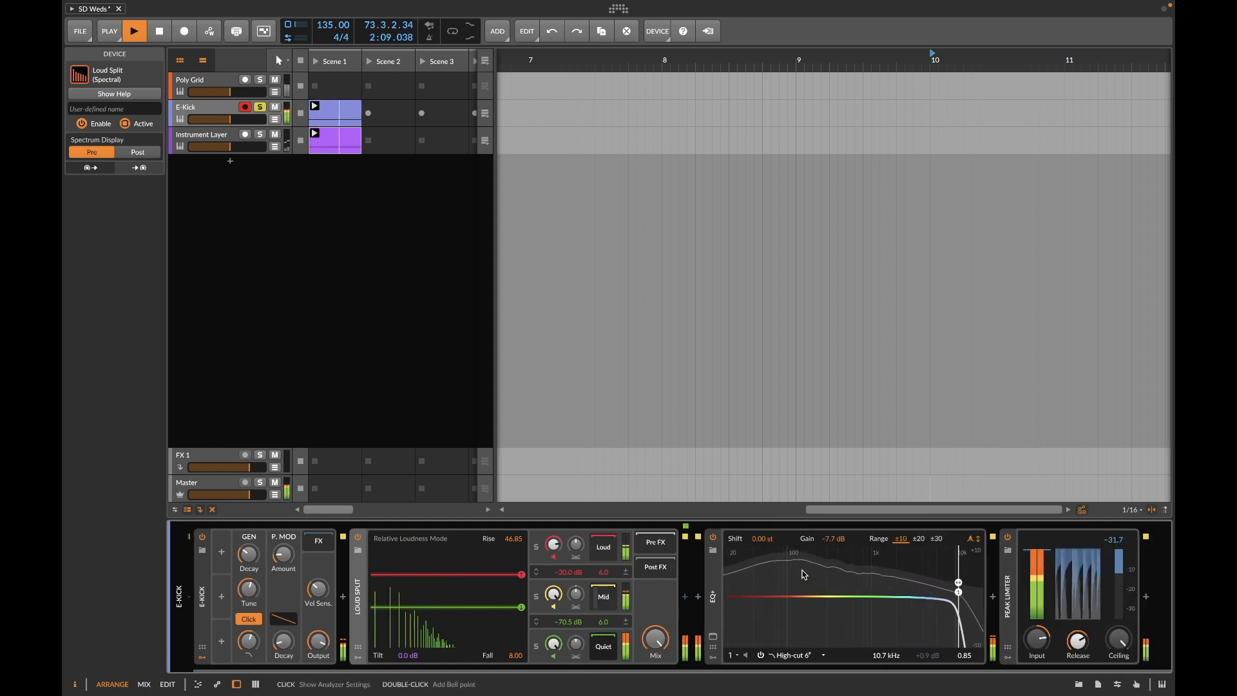
# Step: Solo only the Poly Grid track and insert the favorite Harmonic Split after its Poly Grid device
pyautogui.keyDown('shift'); pyautogui.click(261, 80); pyautogui.keyUp('shift')
pyautogui.click(203, 82)
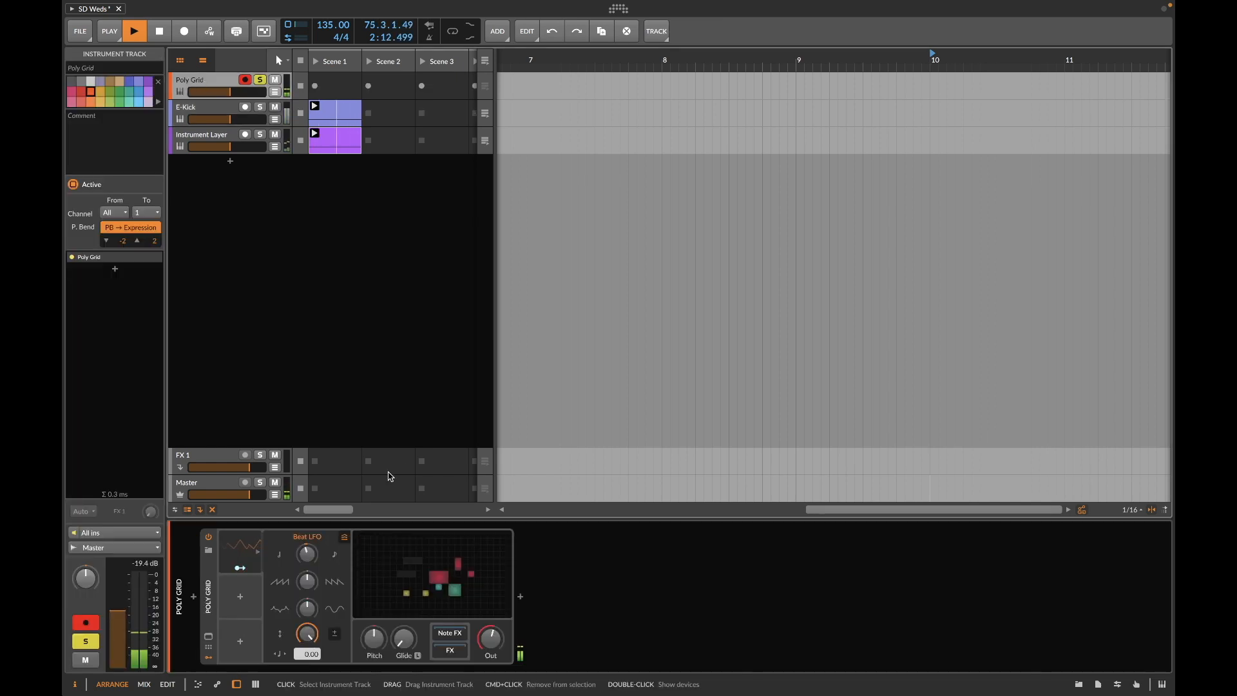
pyautogui.click(522, 597)
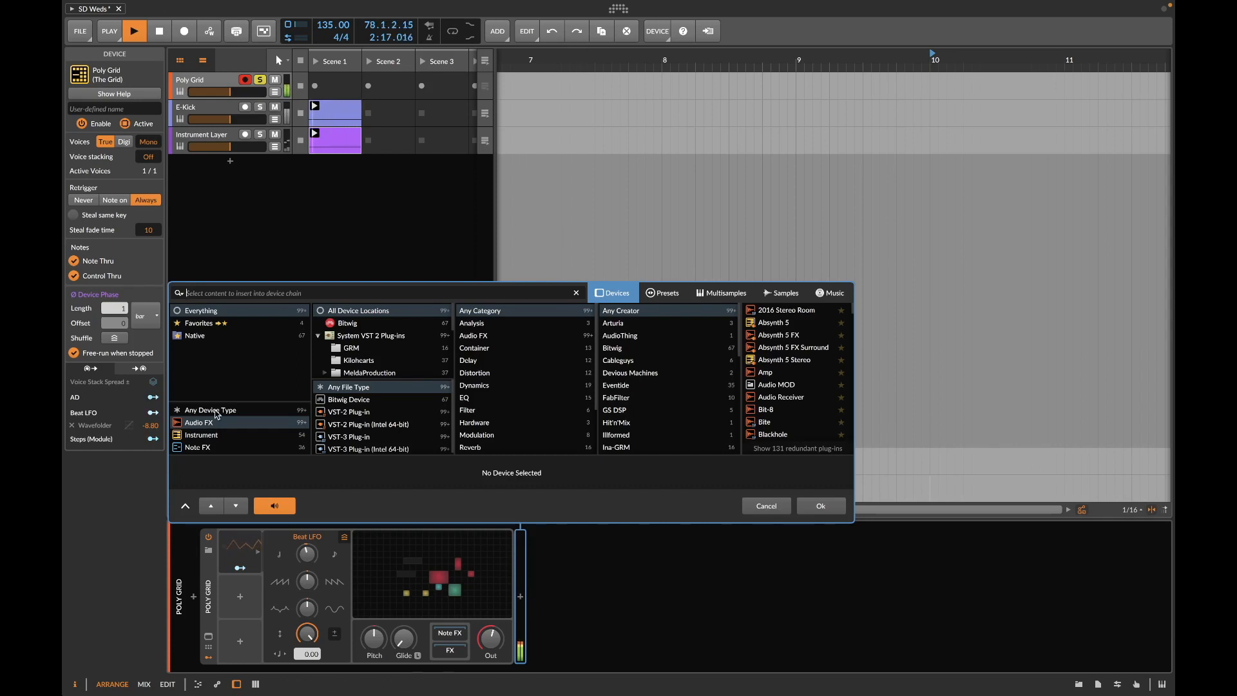
pyautogui.click(207, 324)
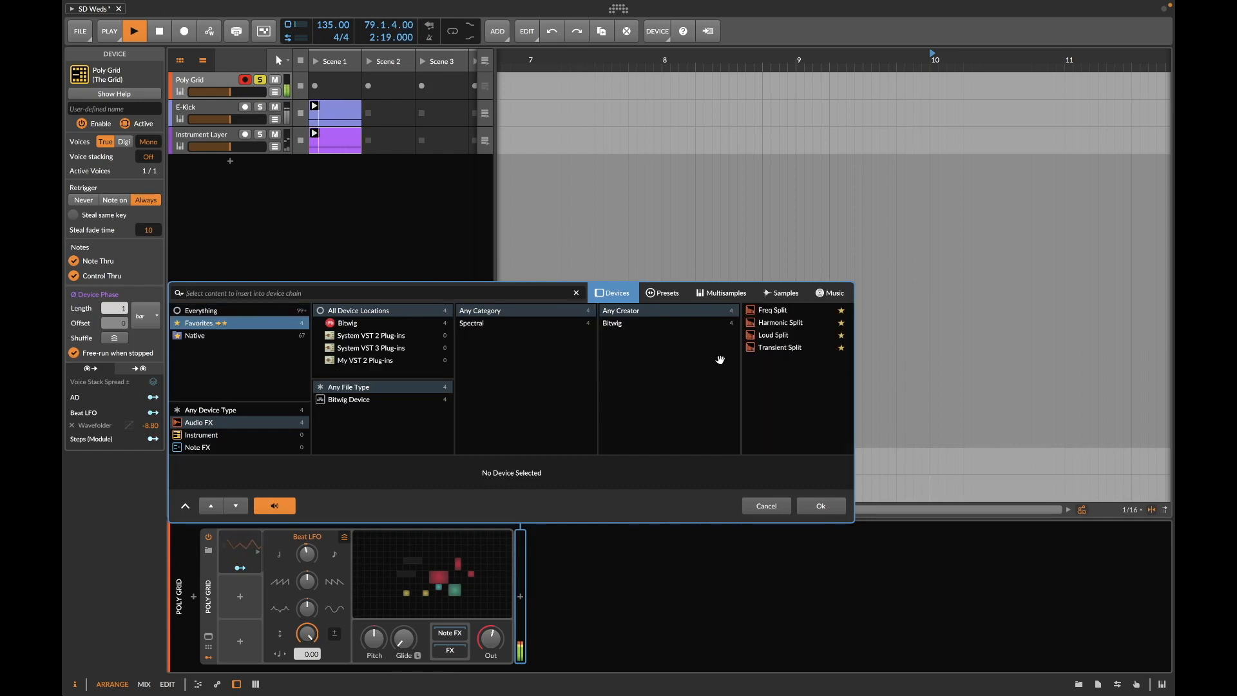
pyautogui.click(786, 330)
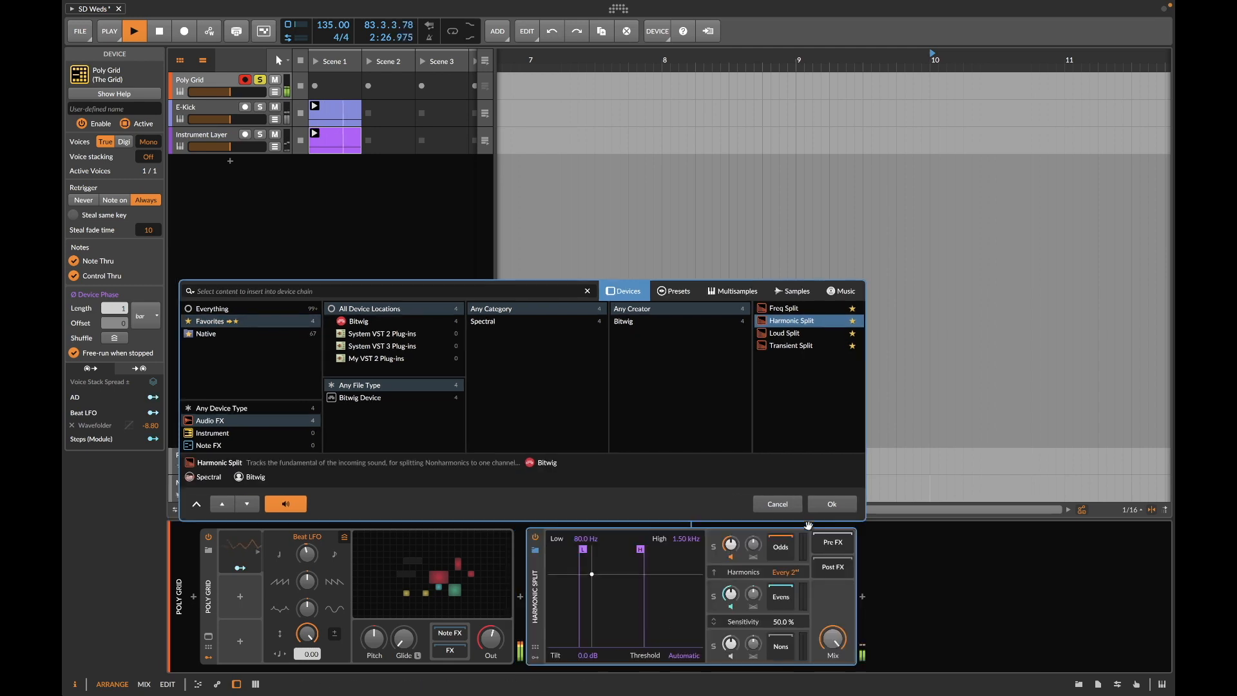
pyautogui.click(825, 505)
# Step: Raise the Harmonic Split's Evens gain, turn Odds fully down, and set tilt to -0.7 dB and detection threshold to -29.4 dB
pyautogui.moveTo(731, 594); pyautogui.dragTo(731, 560)
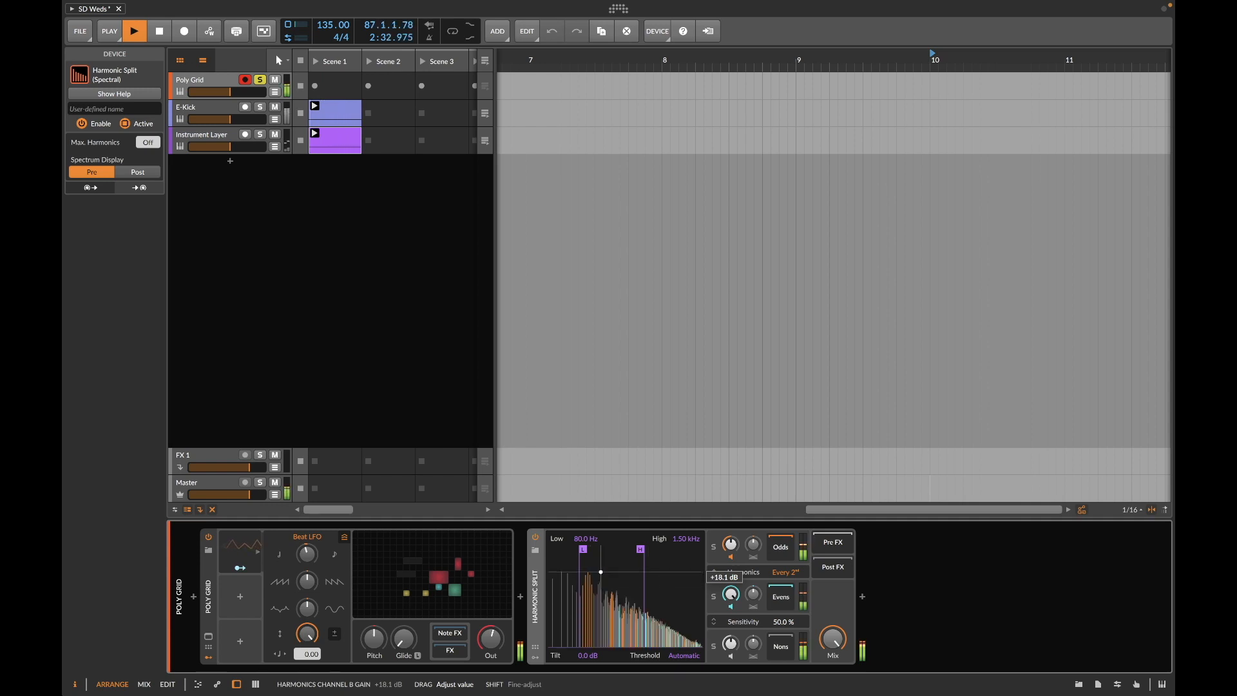
pyautogui.moveTo(731, 545); pyautogui.dragTo(731, 544)
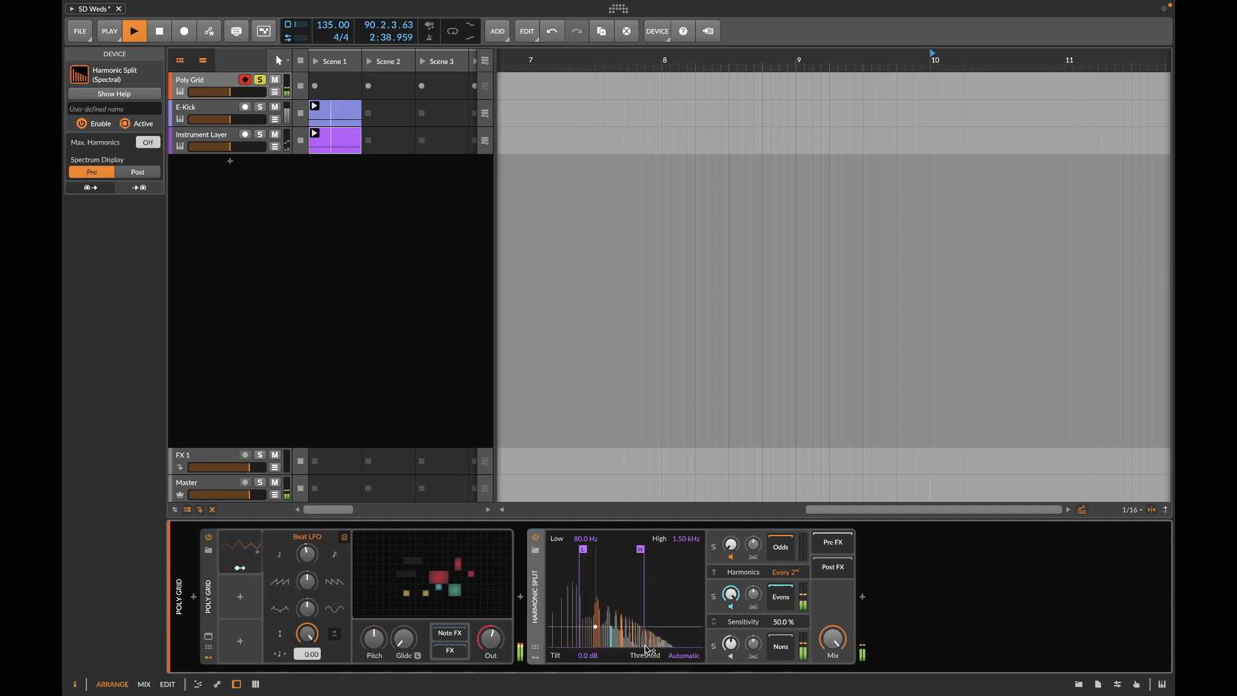
pyautogui.moveTo(588, 656)
pyautogui.mouseDown()
pyautogui.moveTo(588, 590)
pyautogui.moveTo(593, 658)
pyautogui.mouseUp()
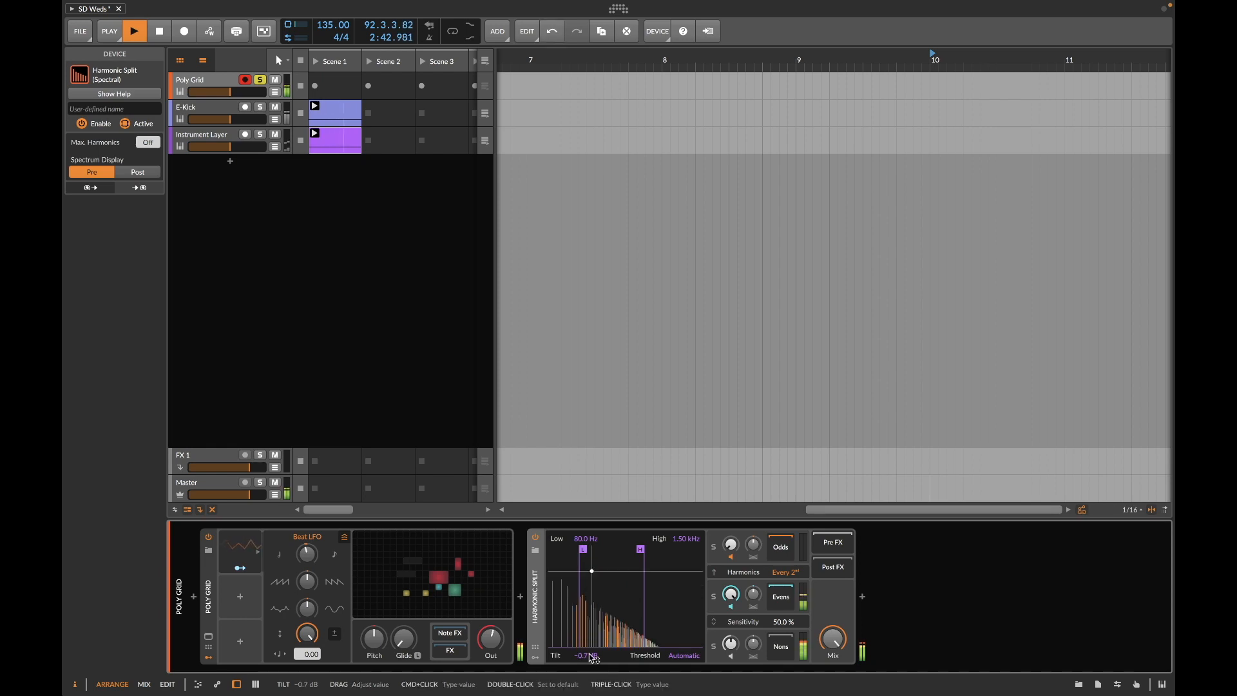
pyautogui.moveTo(682, 656)
pyautogui.mouseDown()
pyautogui.moveTo(682, 687)
pyautogui.moveTo(688, 655)
pyautogui.mouseUp()
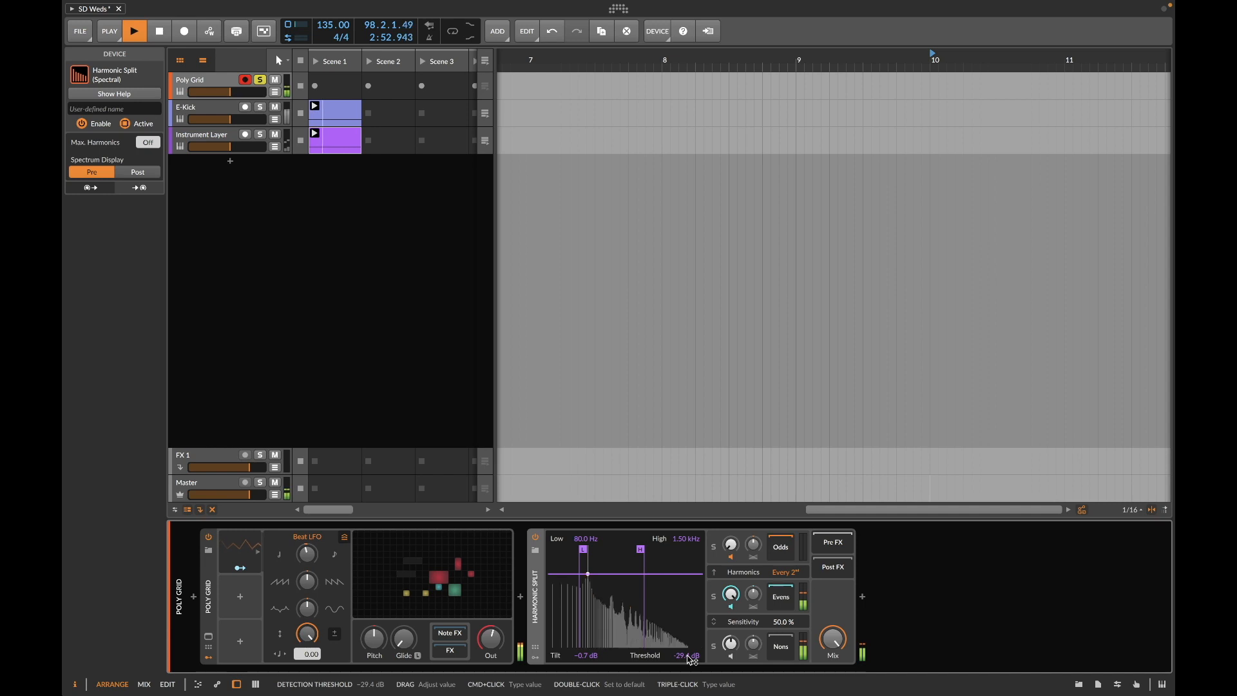
# Step: Solo E-Kick alongside Poly Grid and set the Harmonic Split to every 24th harmonic with the All 24ths gain at -4.2 dB
pyautogui.click(260, 107)
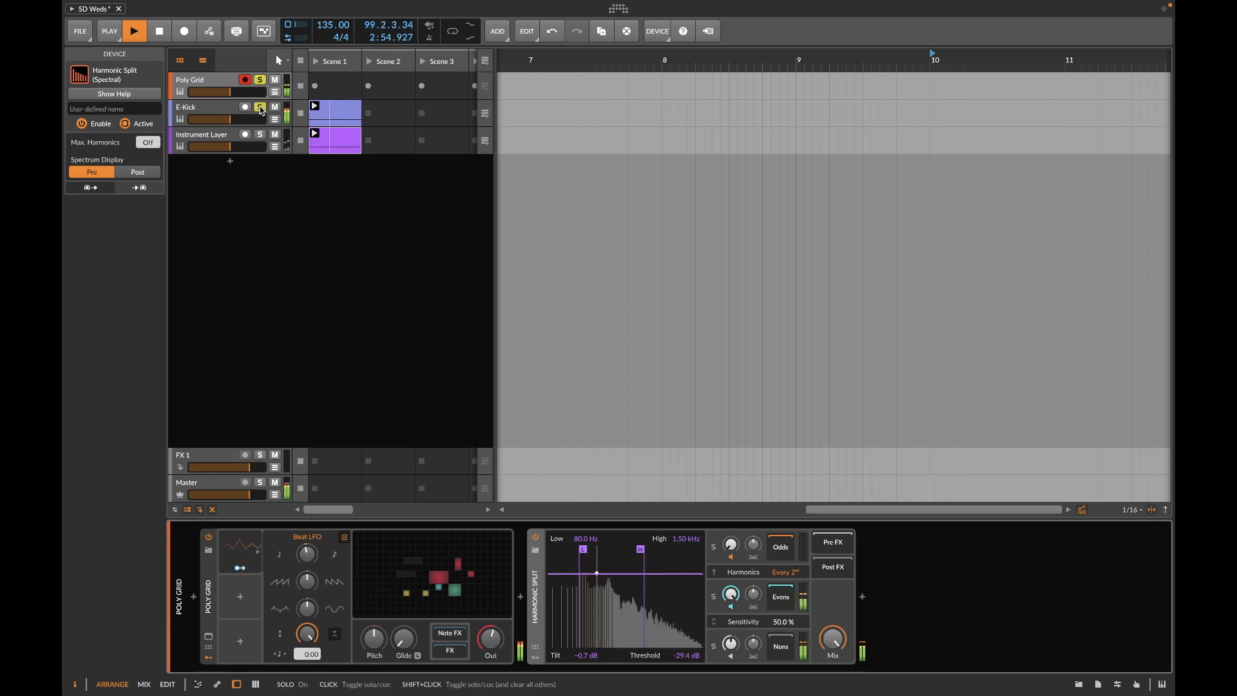
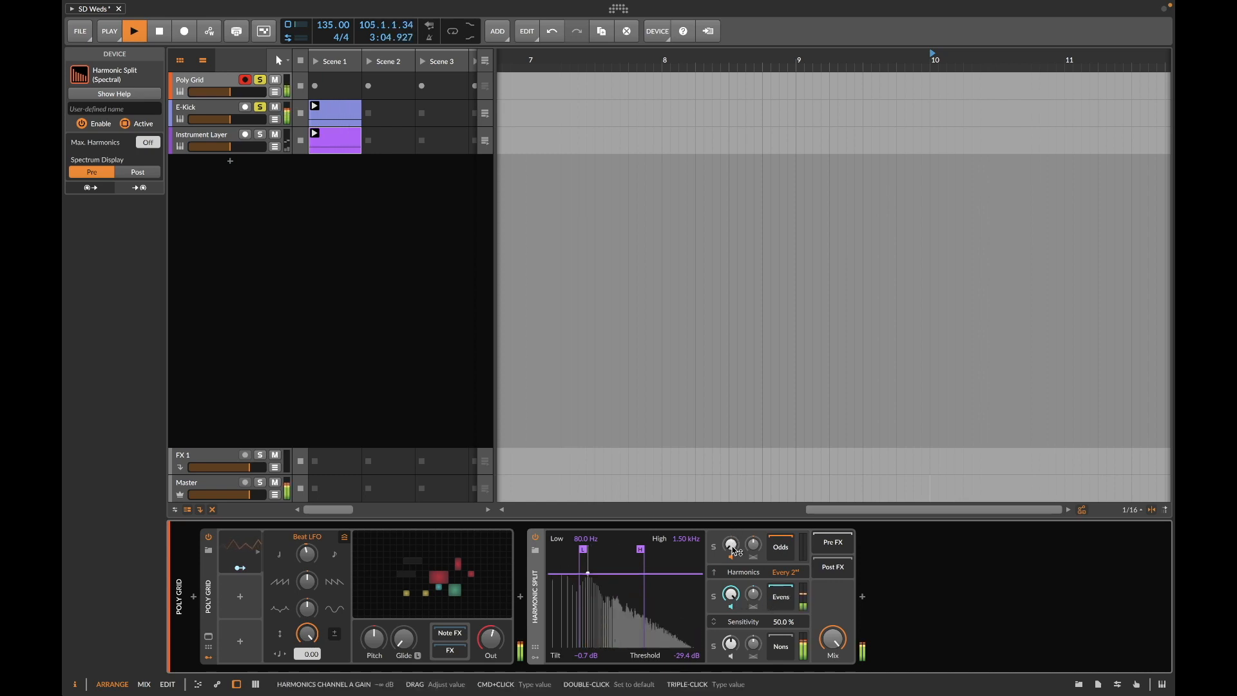
pyautogui.moveTo(732, 547); pyautogui.dragTo(732, 536)
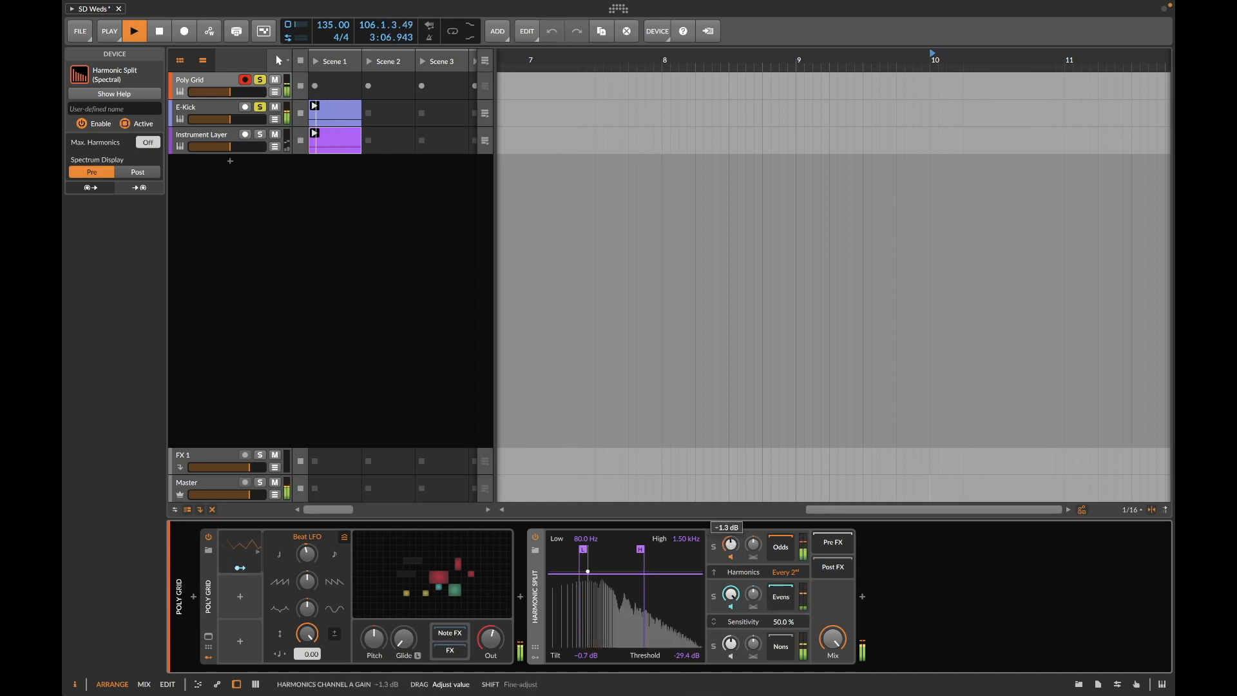
pyautogui.moveTo(790, 573); pyautogui.dragTo(790, 545)
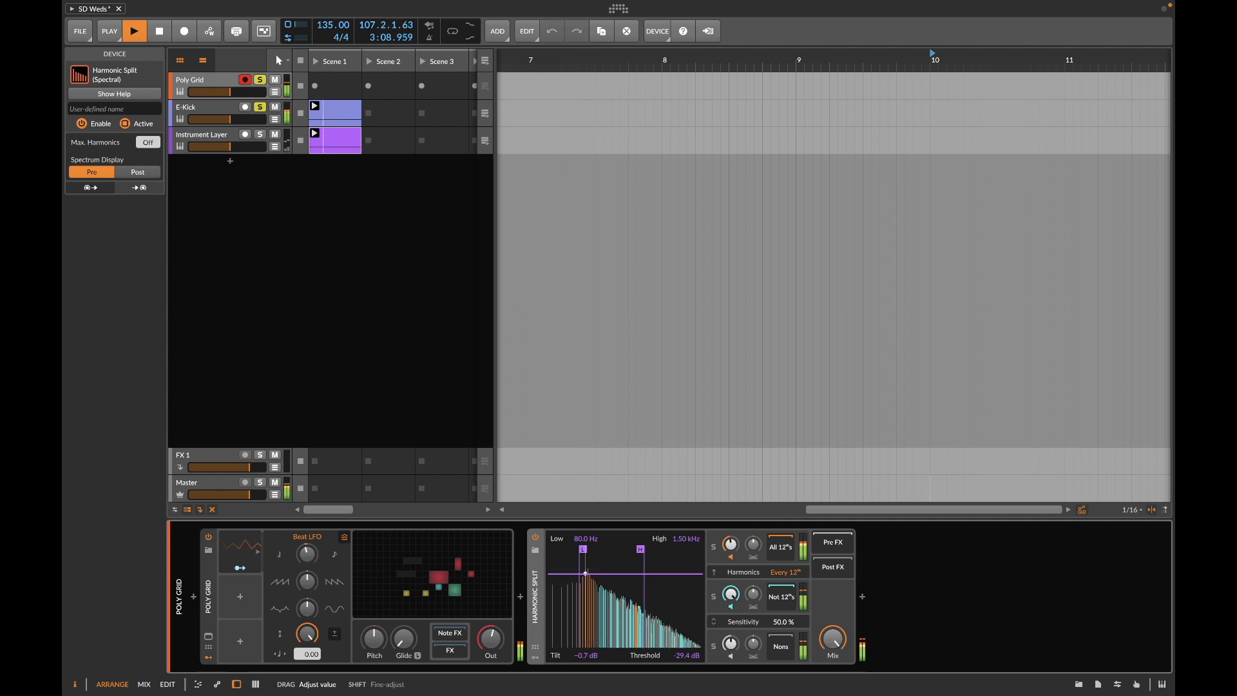
pyautogui.moveTo(731, 544)
pyautogui.mouseDown()
pyautogui.moveTo(731, 525)
pyautogui.moveTo(728, 549)
pyautogui.mouseUp()
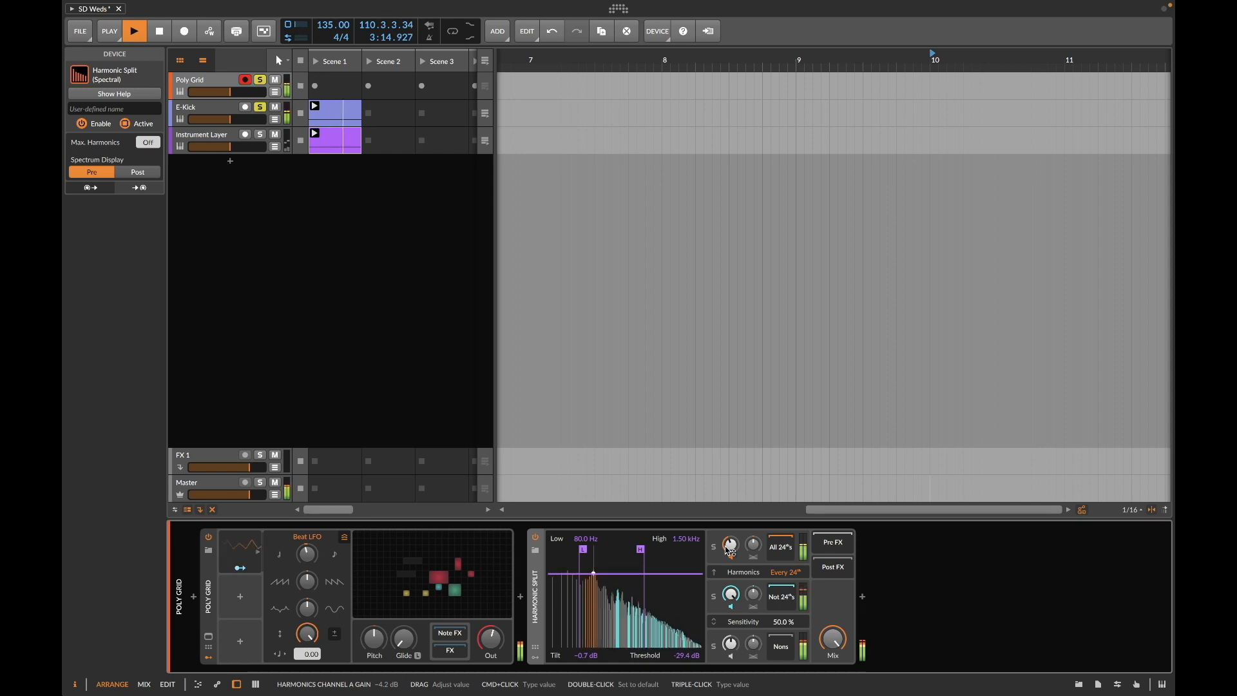
# Step: Restart playback to audition the Harmonic Split's nonharmonics channel soloed and muted, and set the Not 24ths gain to +10.0 dB
pyautogui.press('space')
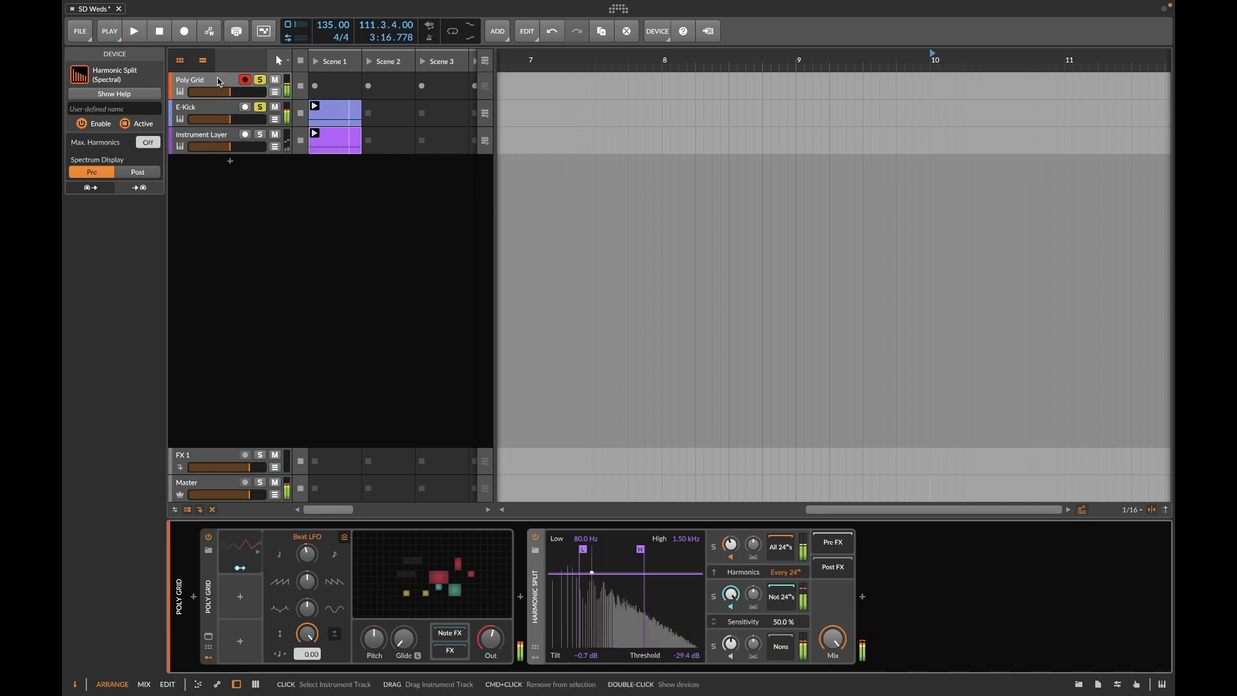
pyautogui.click(219, 85)
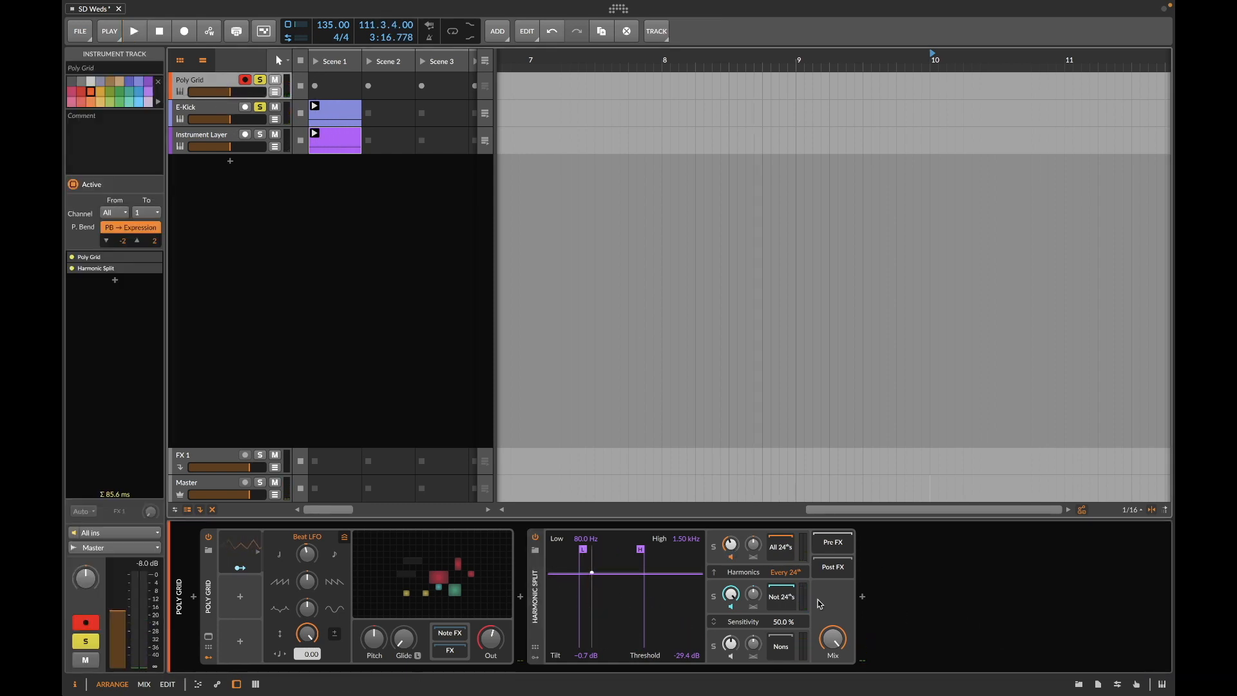
pyautogui.press('space')
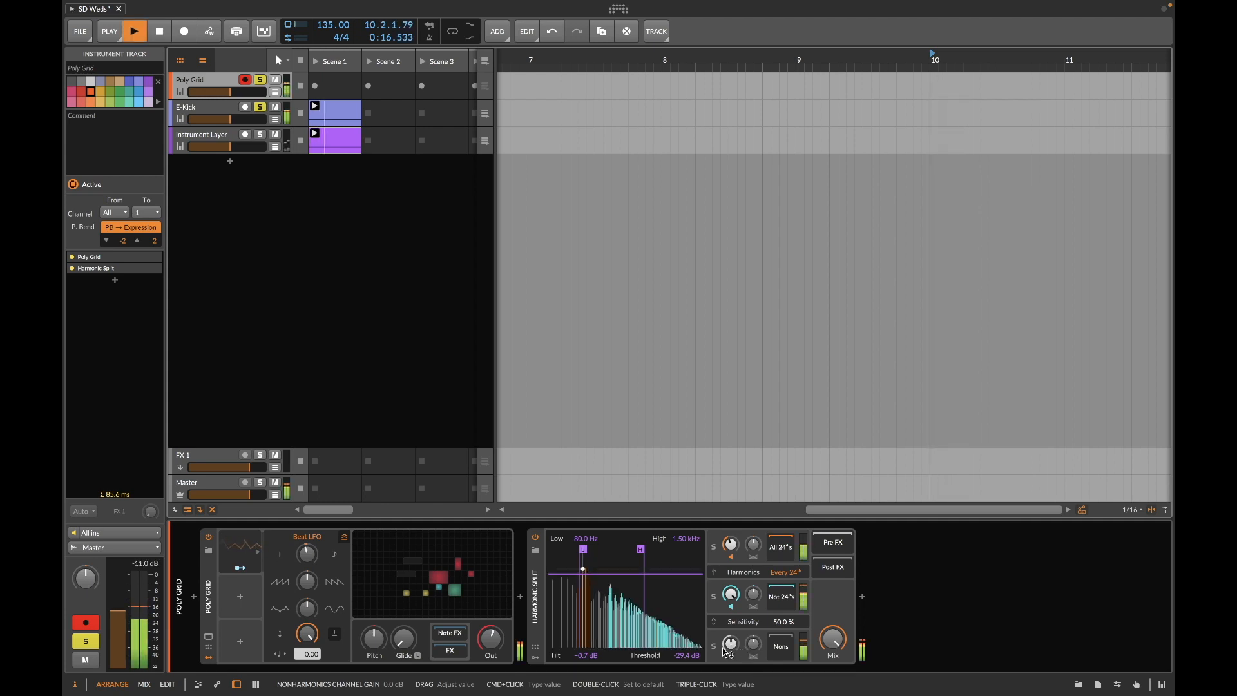
pyautogui.click(713, 646)
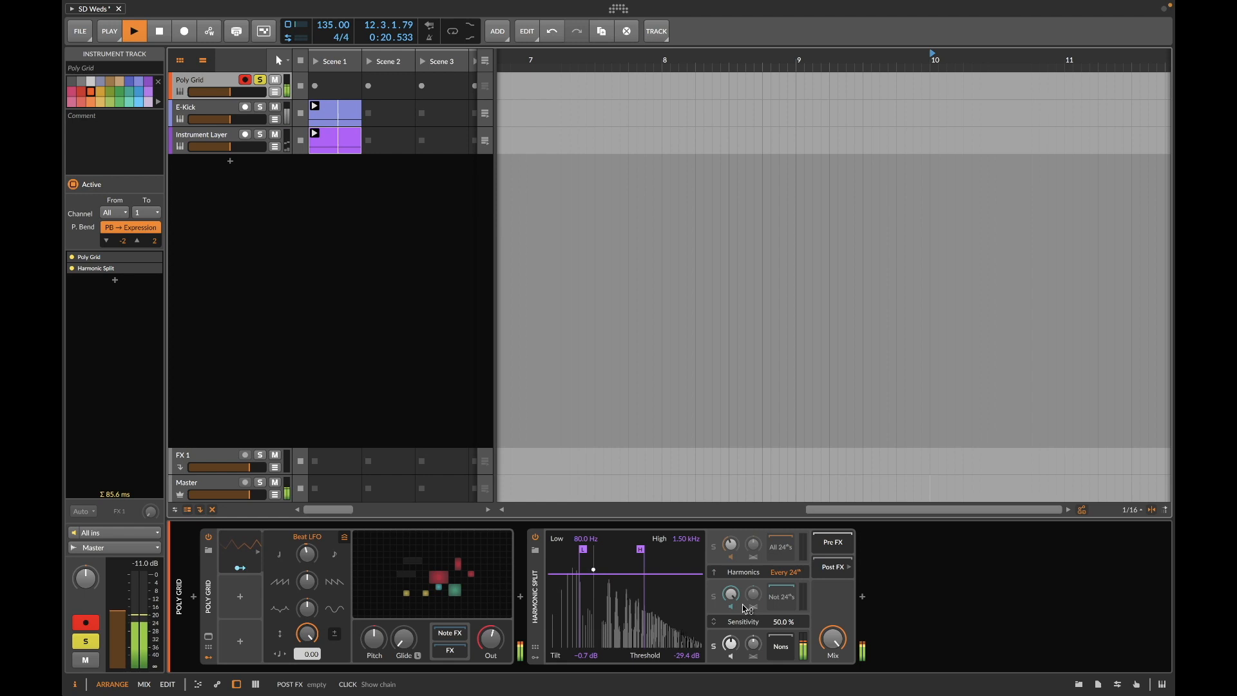
pyautogui.click(713, 646)
pyautogui.click(731, 656)
pyautogui.click(732, 656)
pyautogui.moveTo(731, 594); pyautogui.dragTo(730, 600)
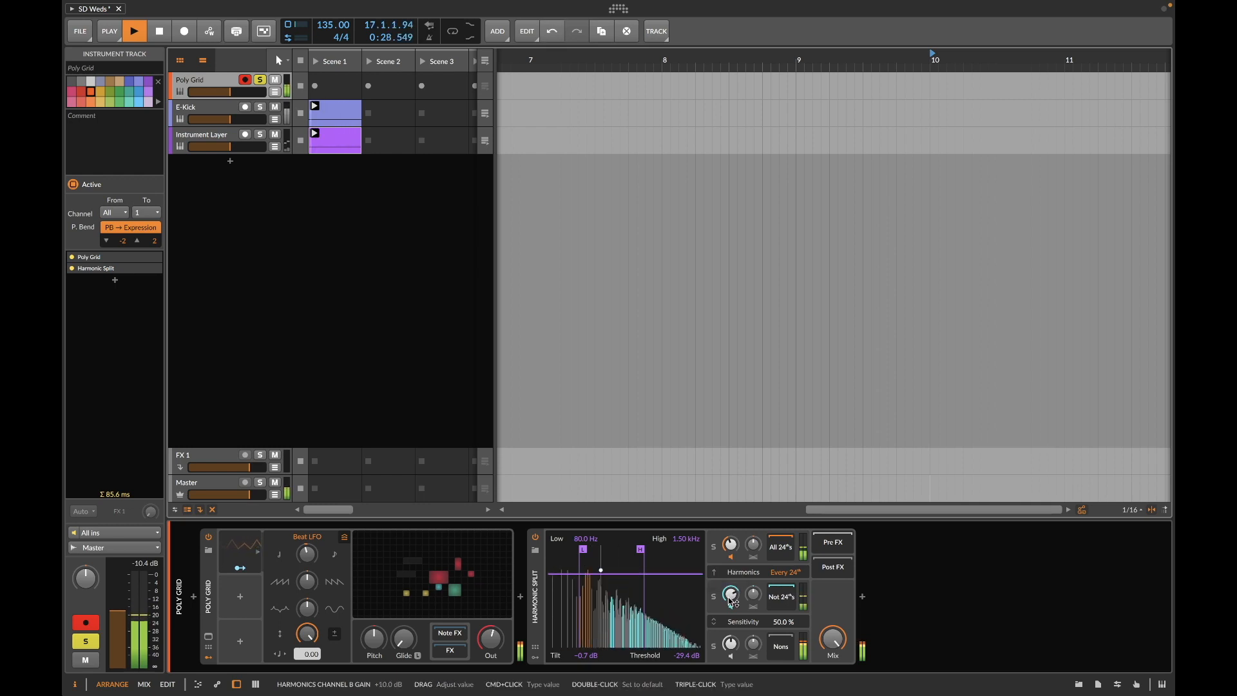
# Step: Insert the favorite Freq Split after the Harmonic Split on the Poly Grid track
pyautogui.click(863, 596)
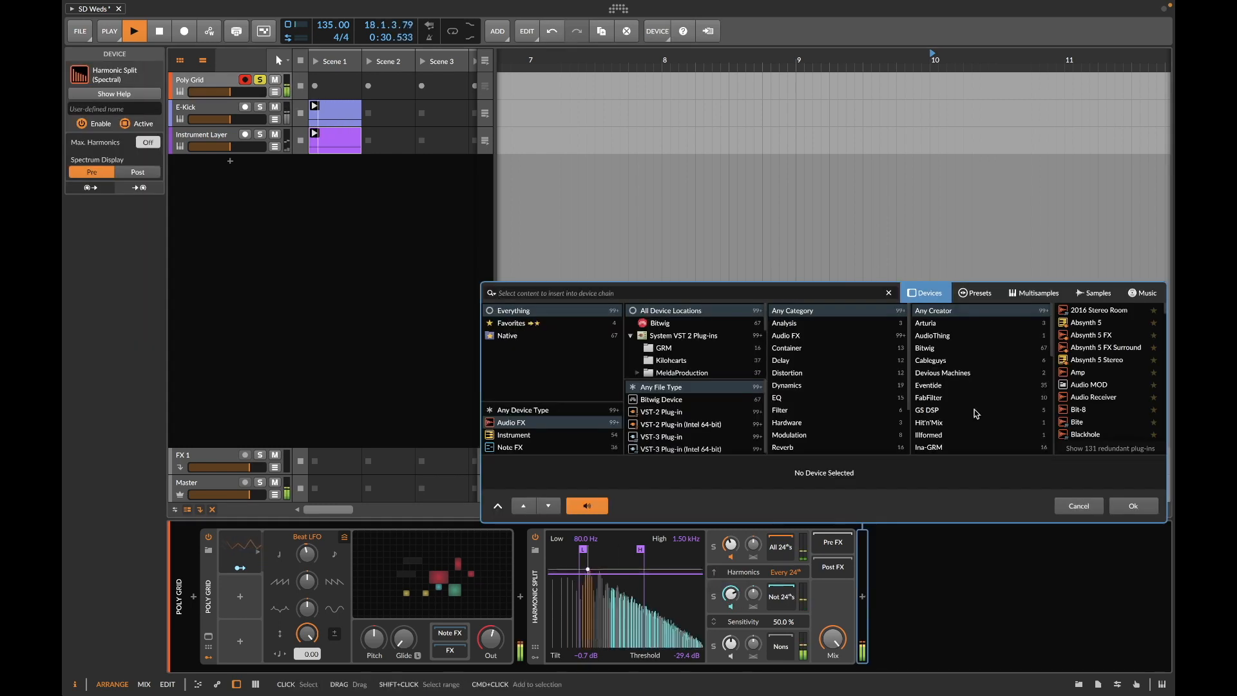
pyautogui.click(515, 322)
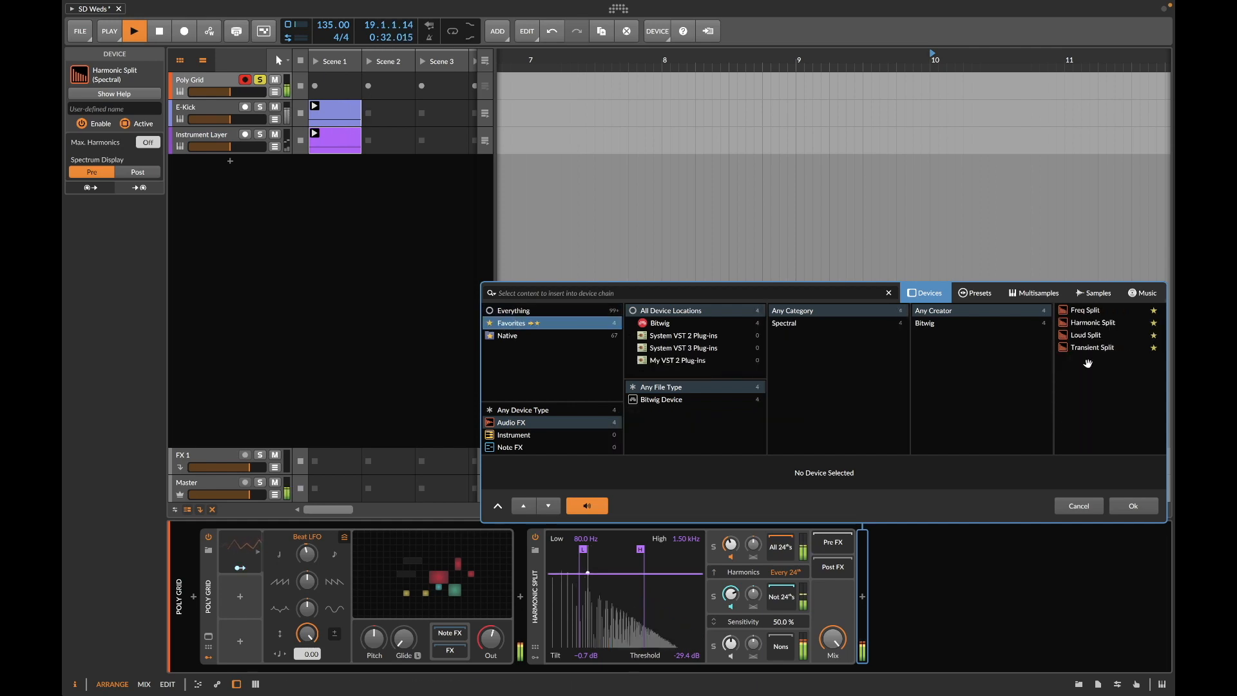
pyautogui.click(1085, 310)
pyautogui.click(1133, 506)
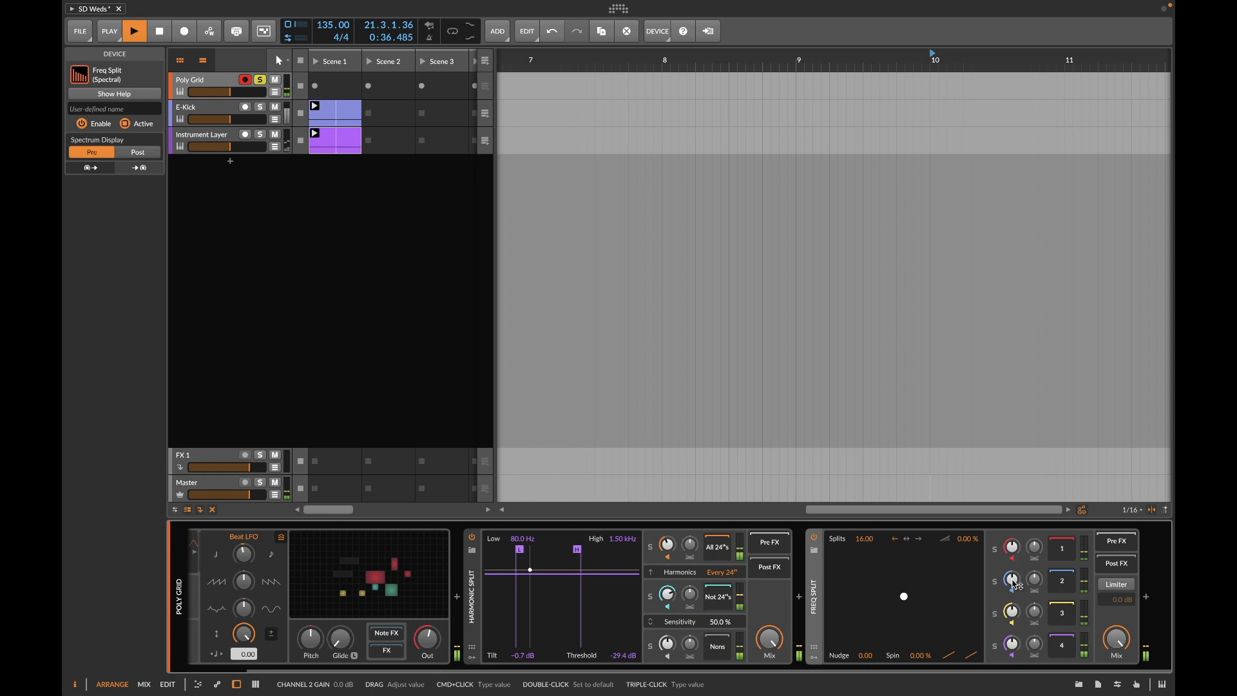
# Step: Set the Freq Split to 146.99 splits and turn its channel 2 gain fully down
pyautogui.moveTo(1017, 582)
pyautogui.mouseDown()
pyautogui.moveTo(1016, 638)
pyautogui.moveTo(1017, 582)
pyautogui.moveTo(1016, 605)
pyautogui.mouseUp()
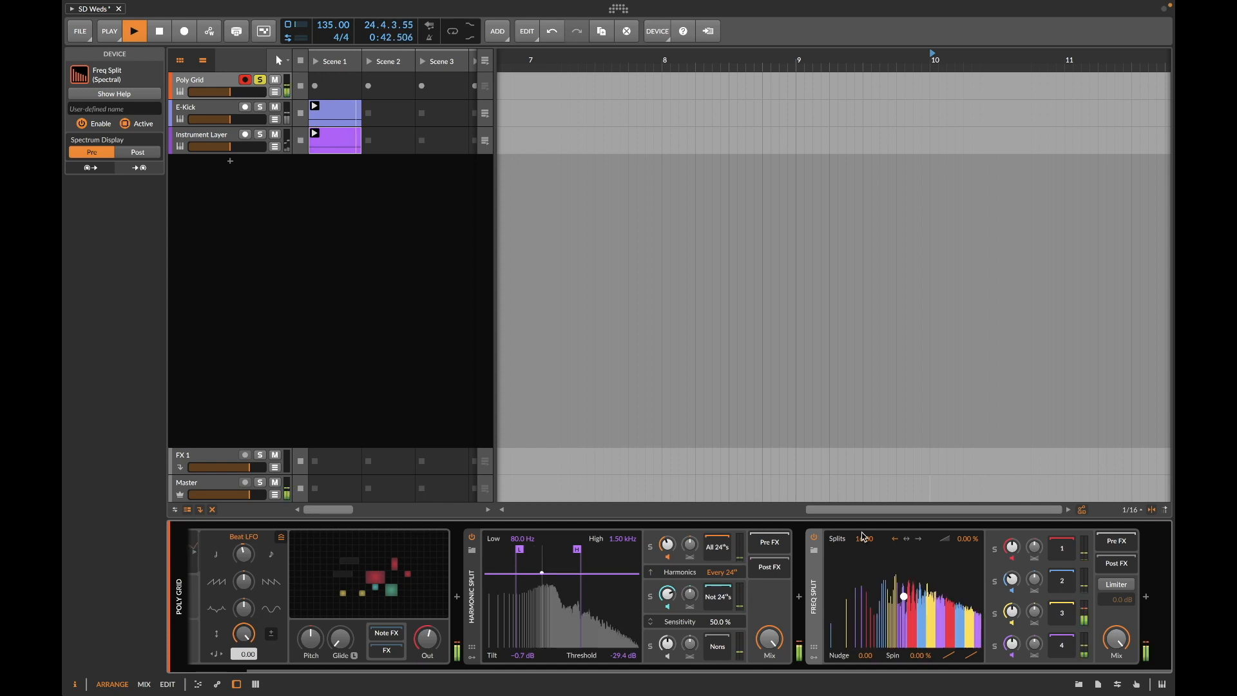
pyautogui.moveTo(864, 539); pyautogui.dragTo(866, 548)
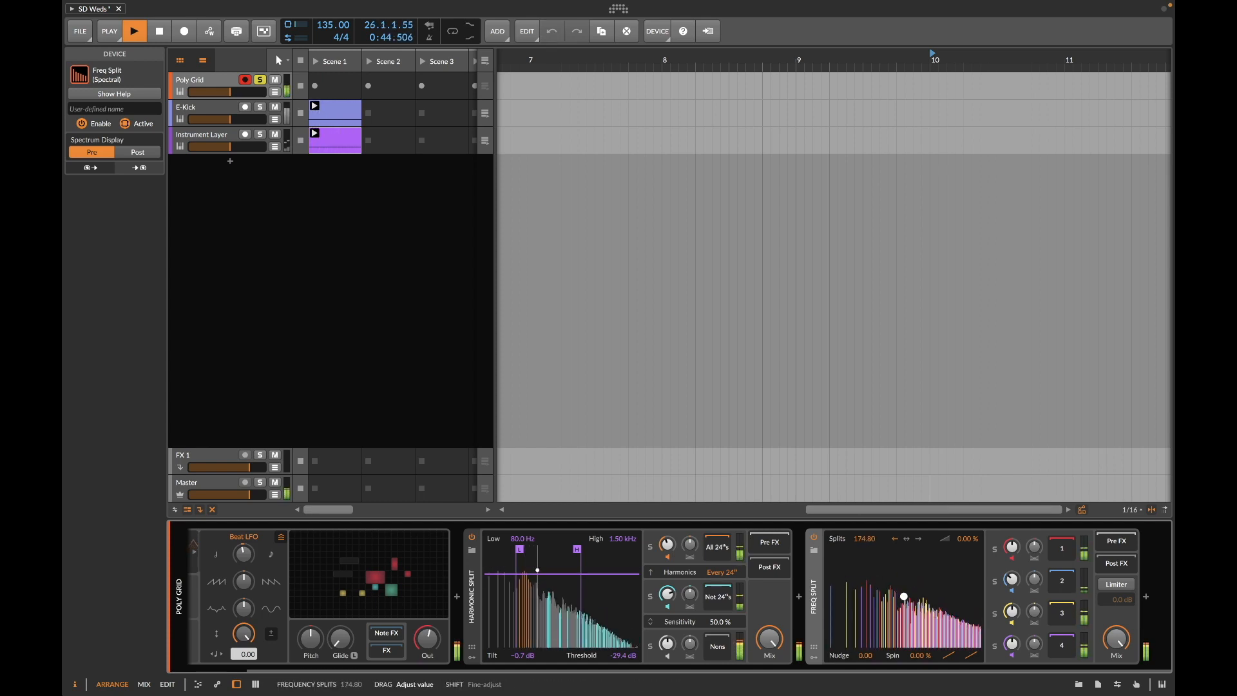
pyautogui.moveTo(1012, 575)
pyautogui.mouseDown()
pyautogui.moveTo(1012, 586)
pyautogui.moveTo(1014, 566)
pyautogui.mouseUp()
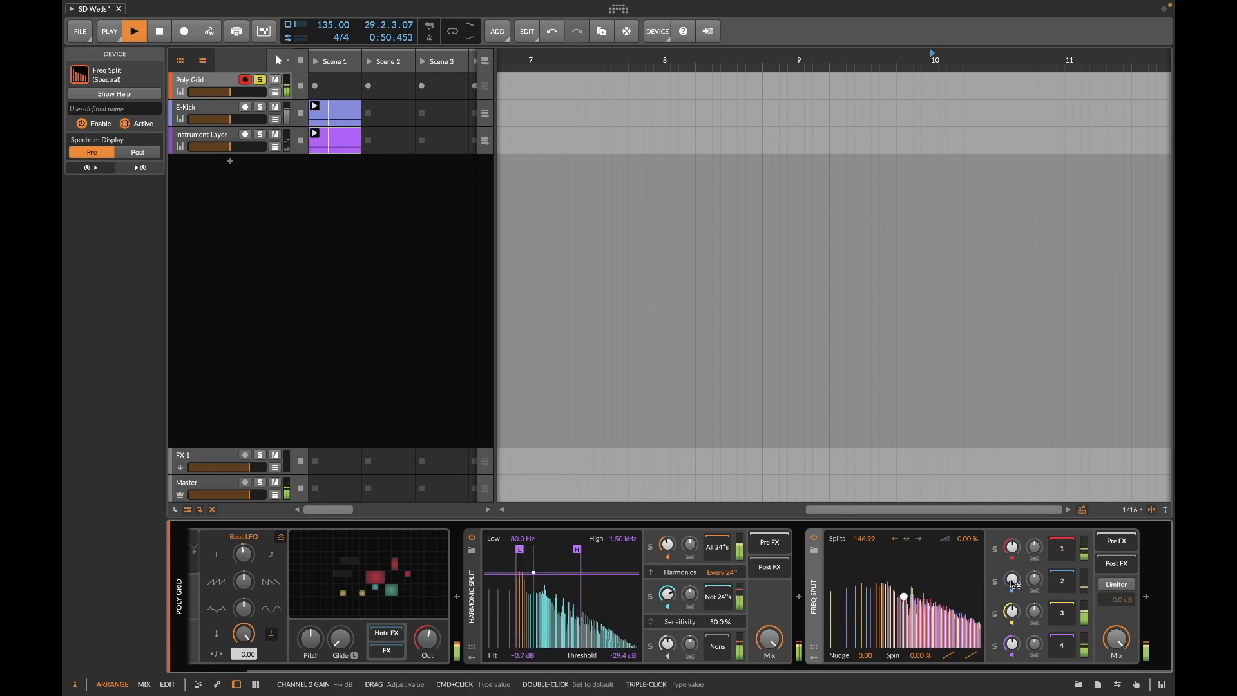
# Step: Group the Poly Grid, Harmonic Split and Freq Split devices into one container
pyautogui.click(193, 549)
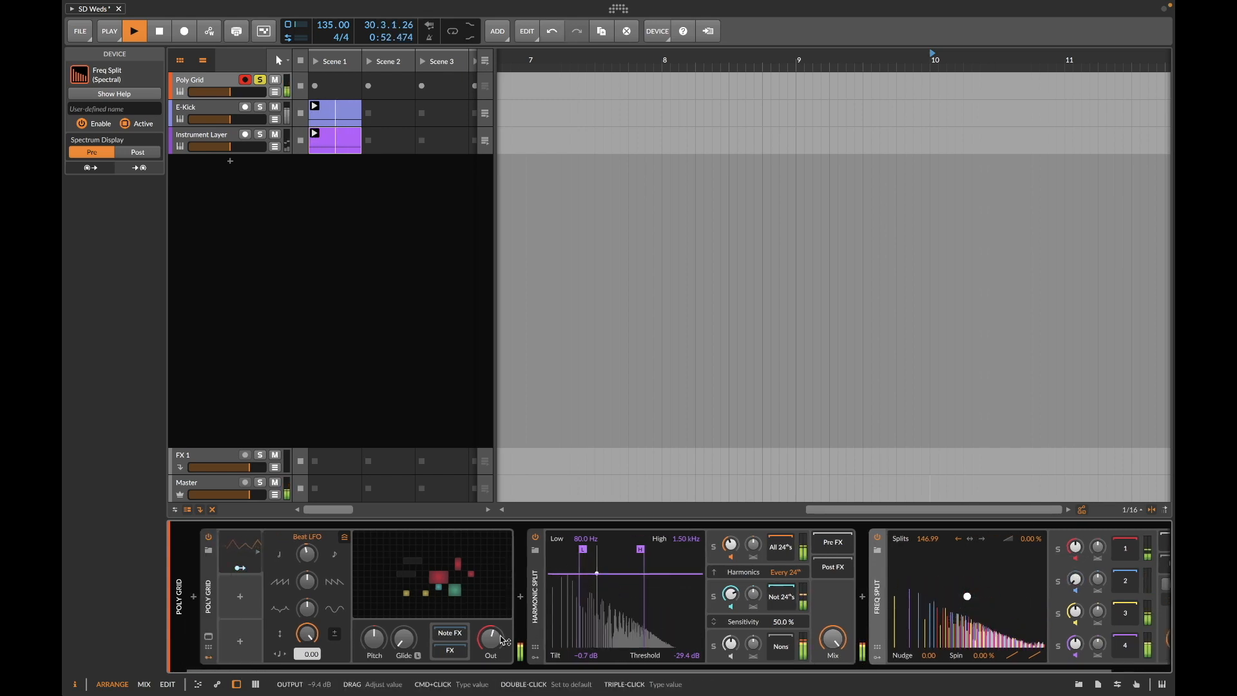
pyautogui.click(208, 596)
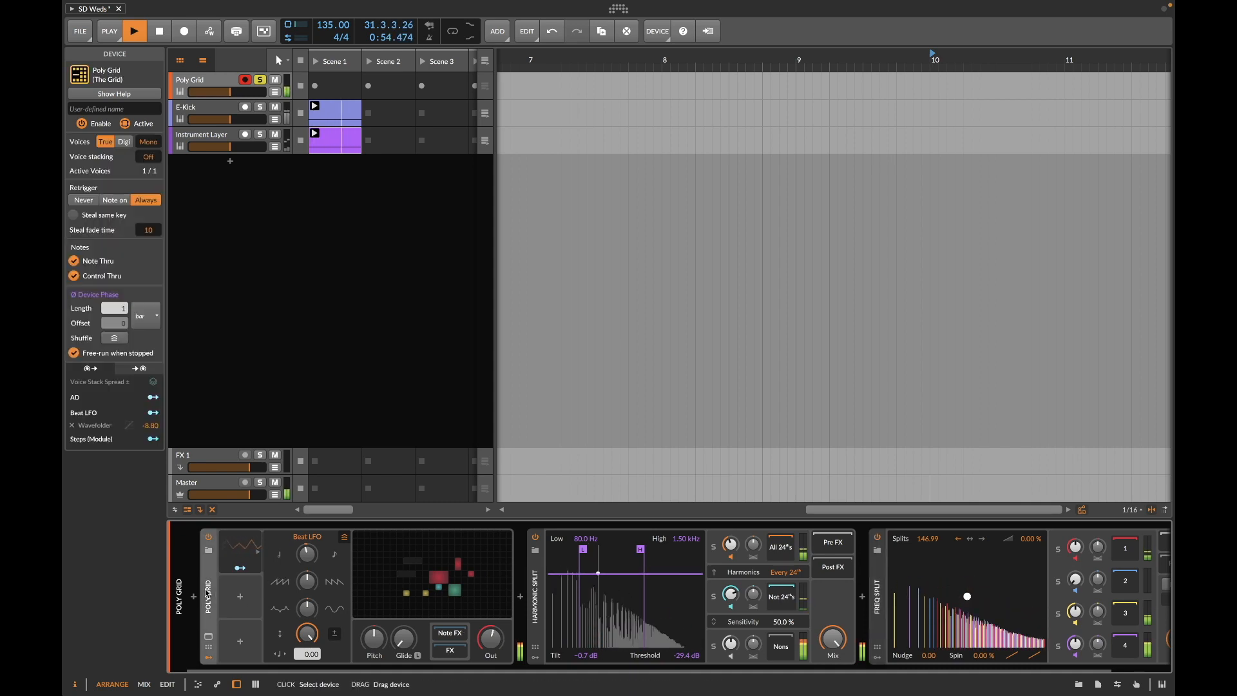
pyautogui.hscroll(3, 711, 539)
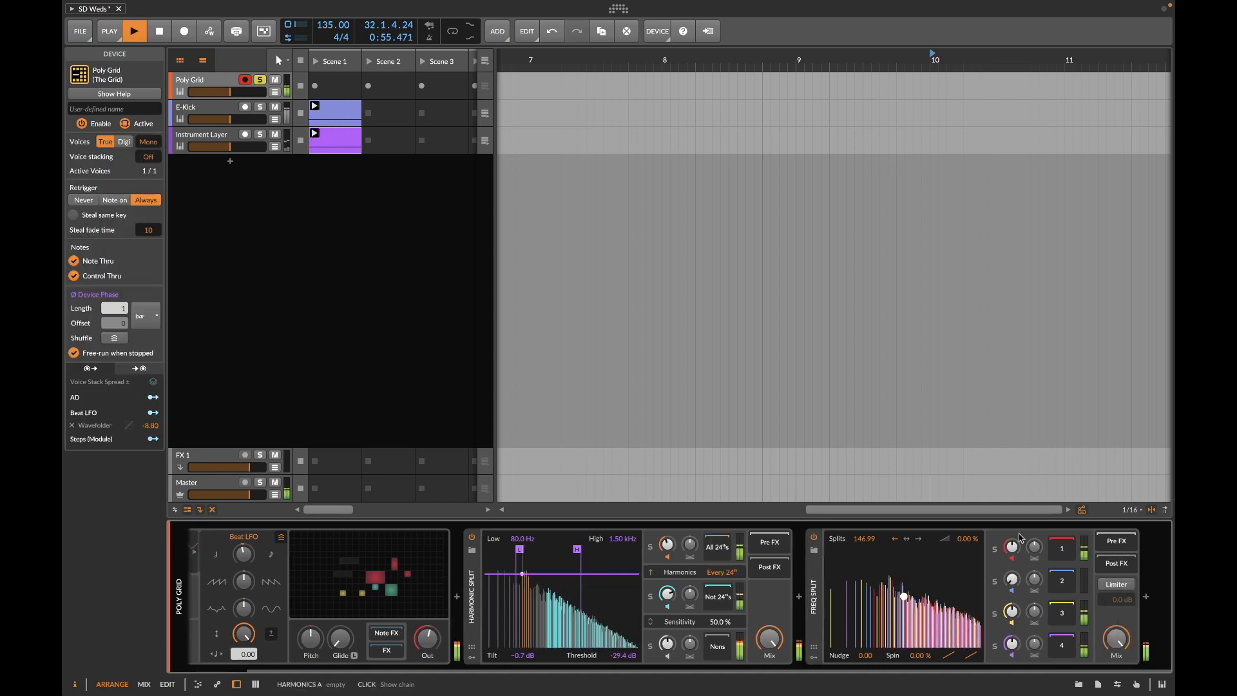
pyautogui.keyDown('shift'); pyautogui.click(812, 593); pyautogui.keyUp('shift')
pyautogui.hscroll(-3, 451, 594)
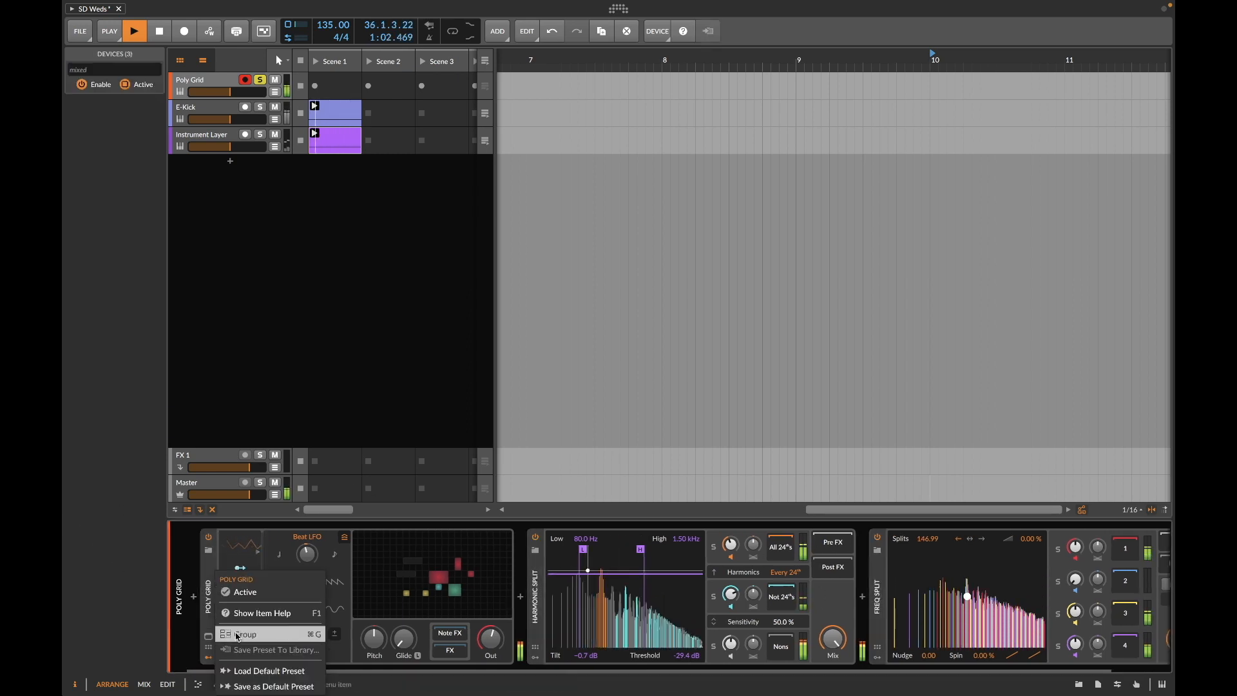
pyautogui.click(239, 635)
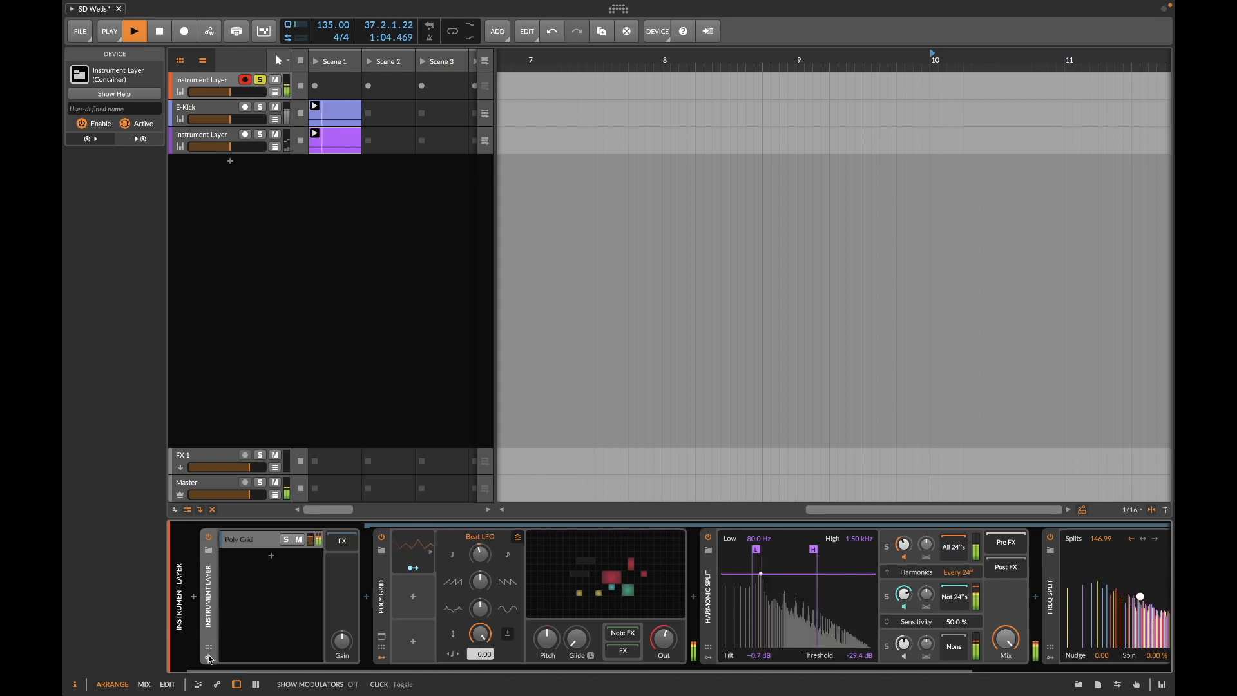
# Step: Restart playback and show the modulator slots of the new Instrument Layer
pyautogui.press('space')
pyautogui.press('space')
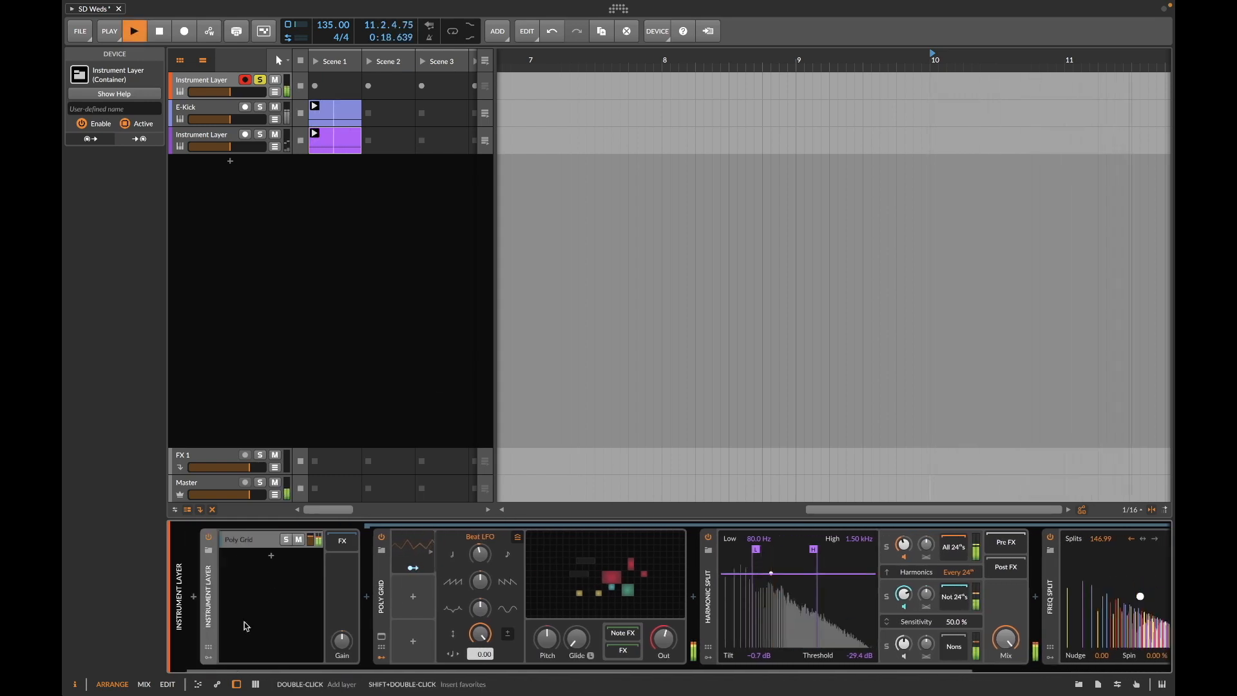
pyautogui.click(209, 658)
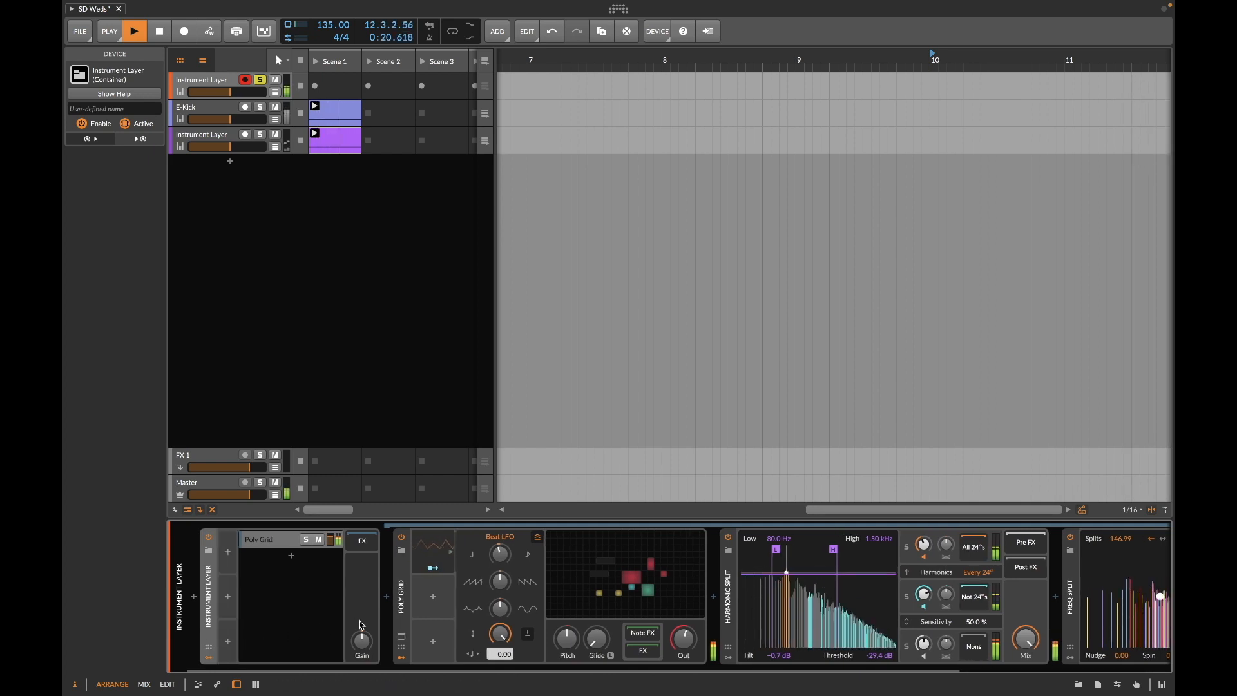
pyautogui.scroll(-5, 362, 625)
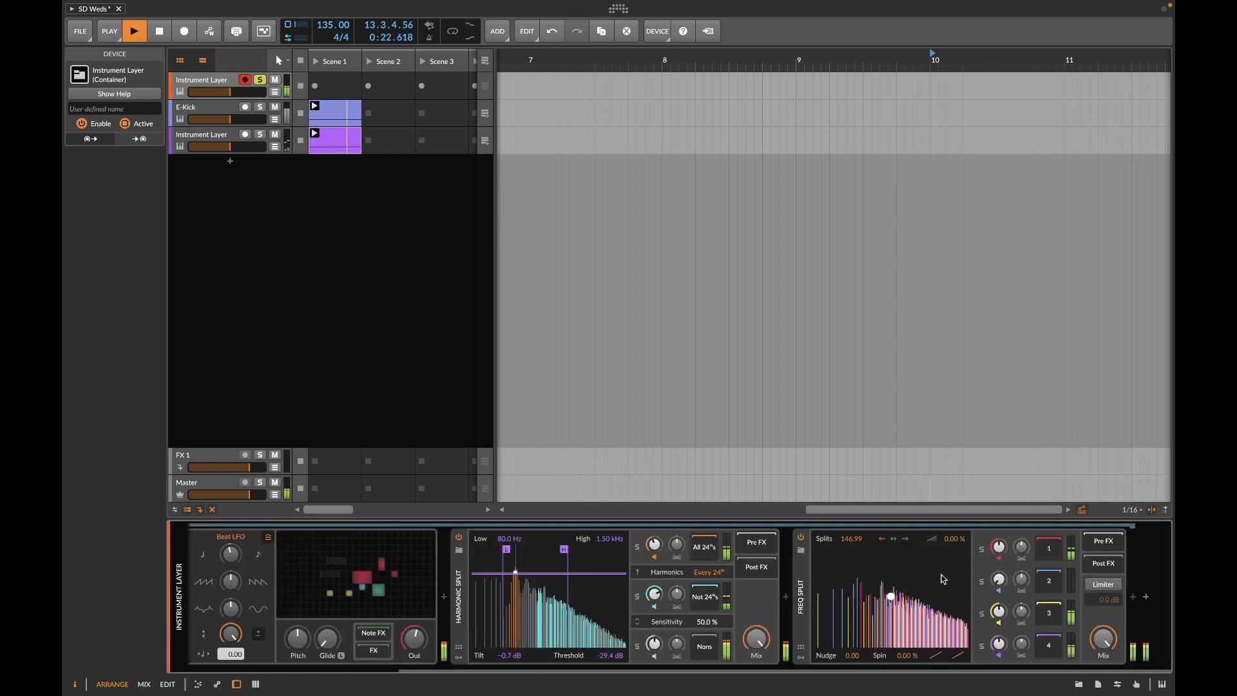
pyautogui.moveTo(999, 547)
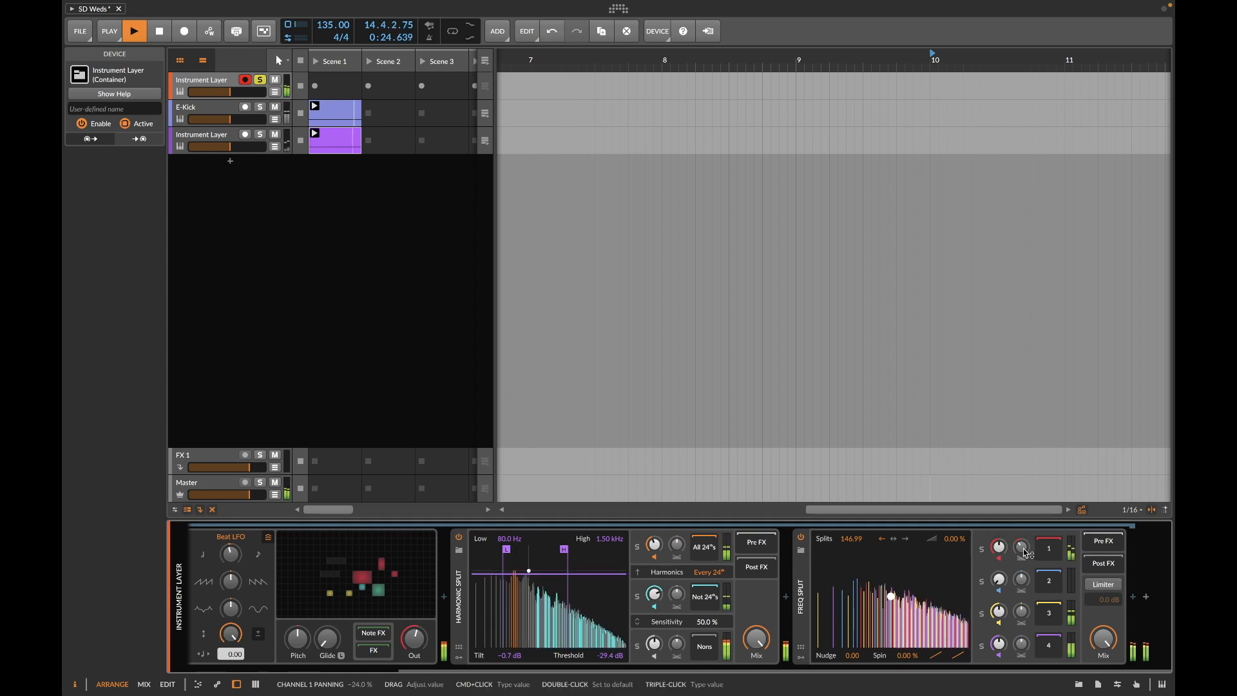
pyautogui.moveTo(998, 579)
pyautogui.moveTo(999, 611)
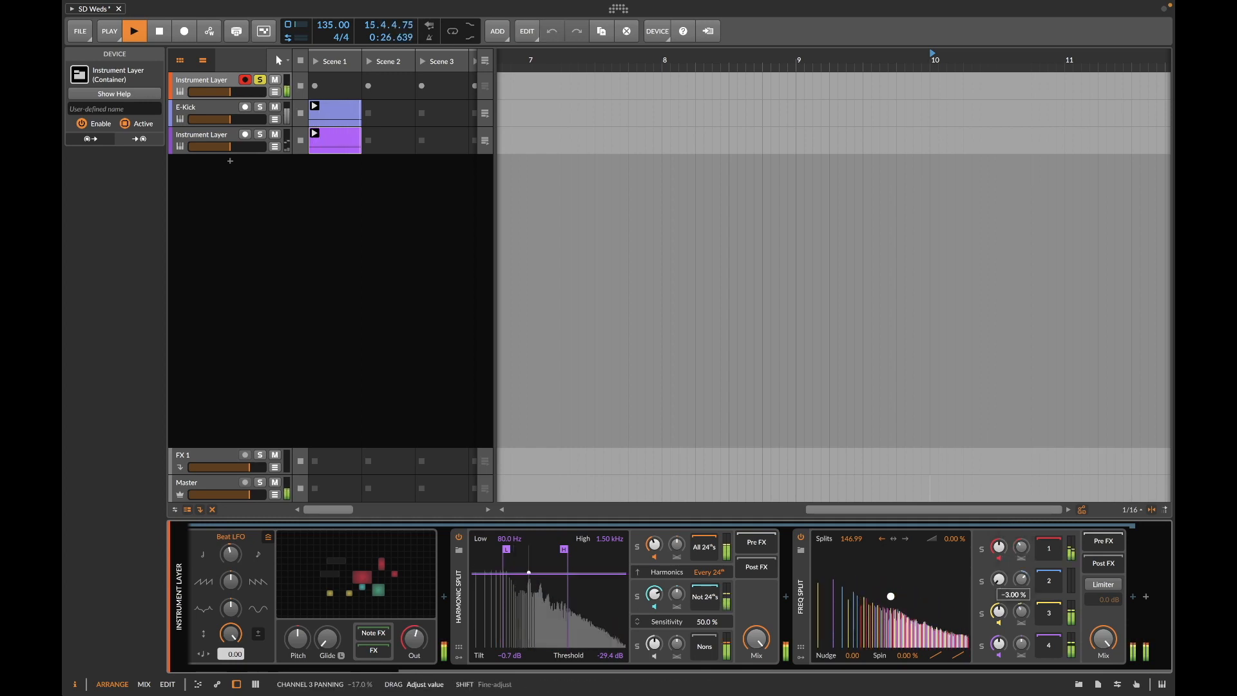
pyautogui.moveTo(998, 643)
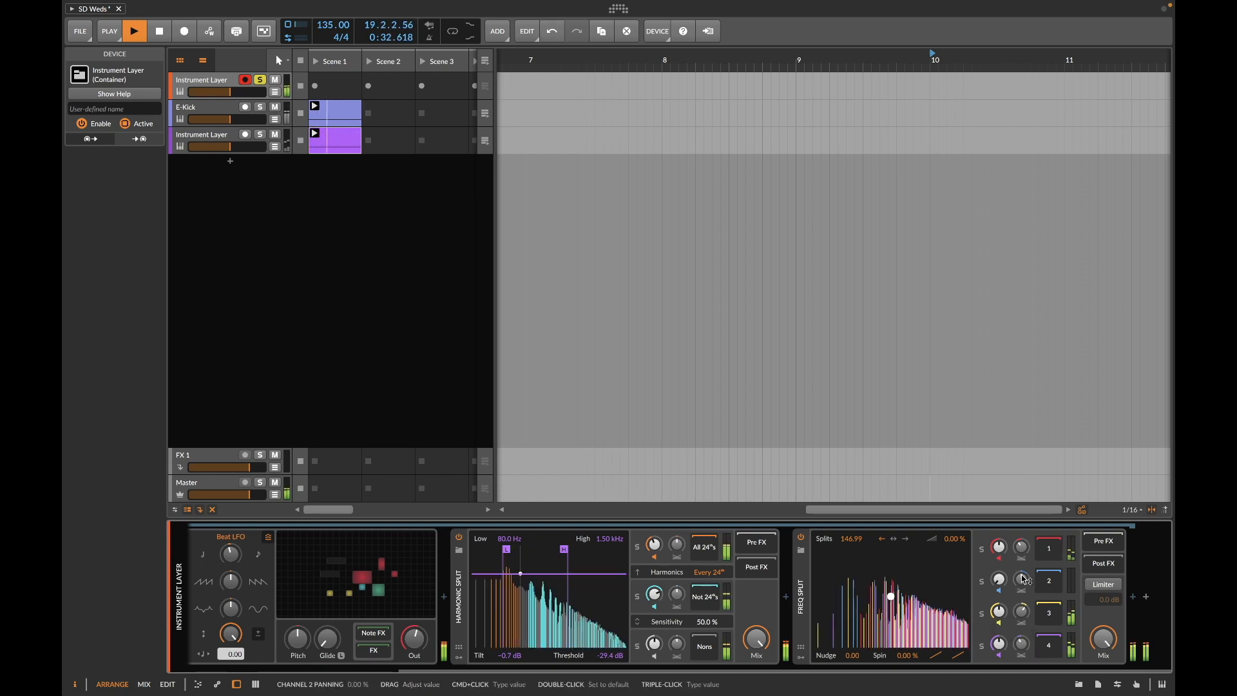
# Step: Add a Beat LFO to the first modulator slot of the outer Instrument Layer
pyautogui.scroll(3, 714, 614)
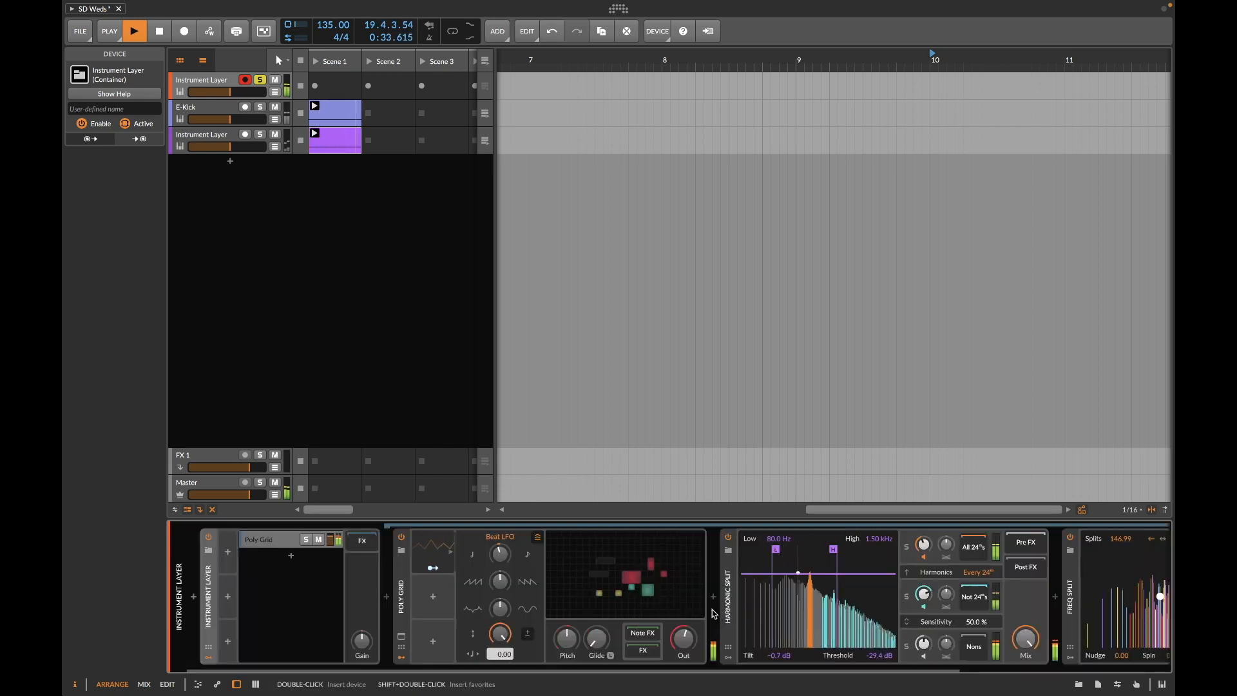
pyautogui.click(227, 552)
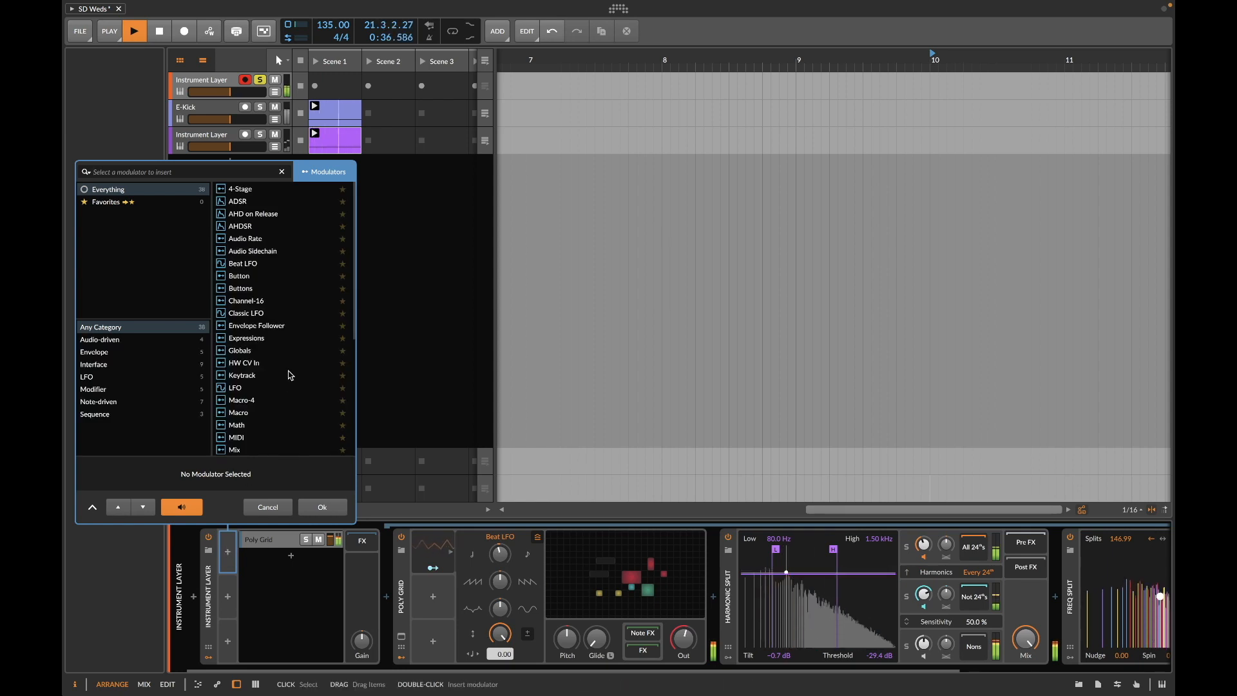
pyautogui.click(243, 264)
pyautogui.click(332, 506)
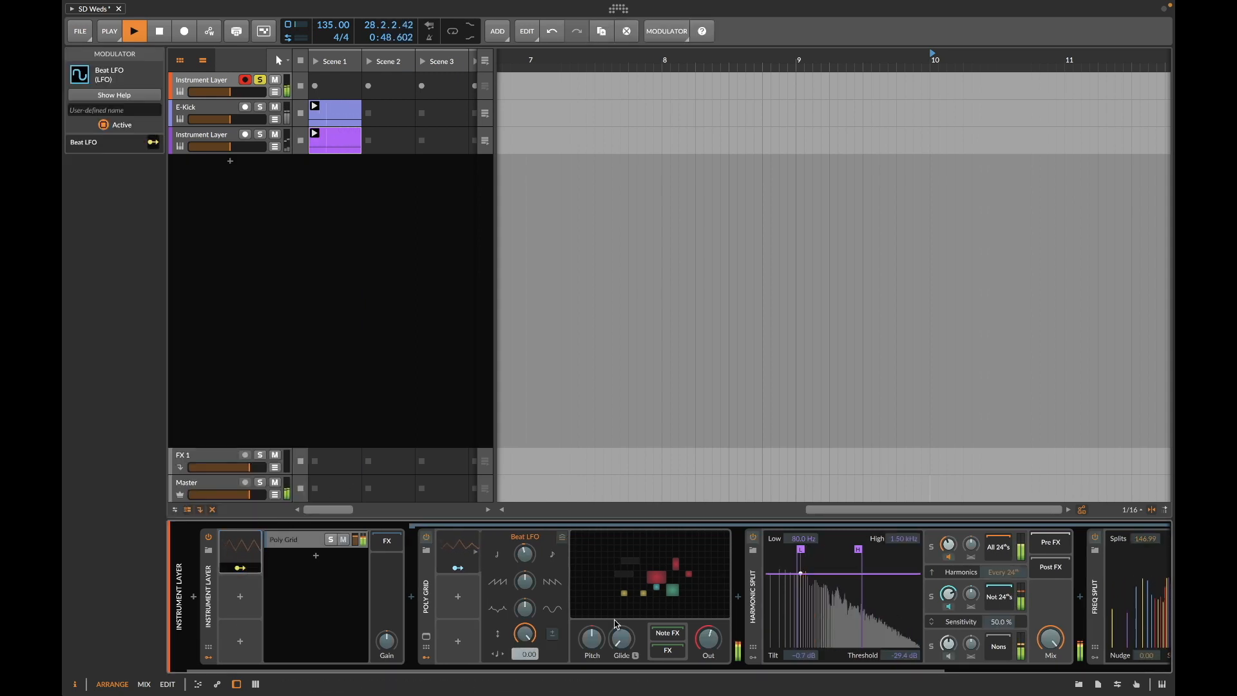
pyautogui.hscroll(5, 617, 623)
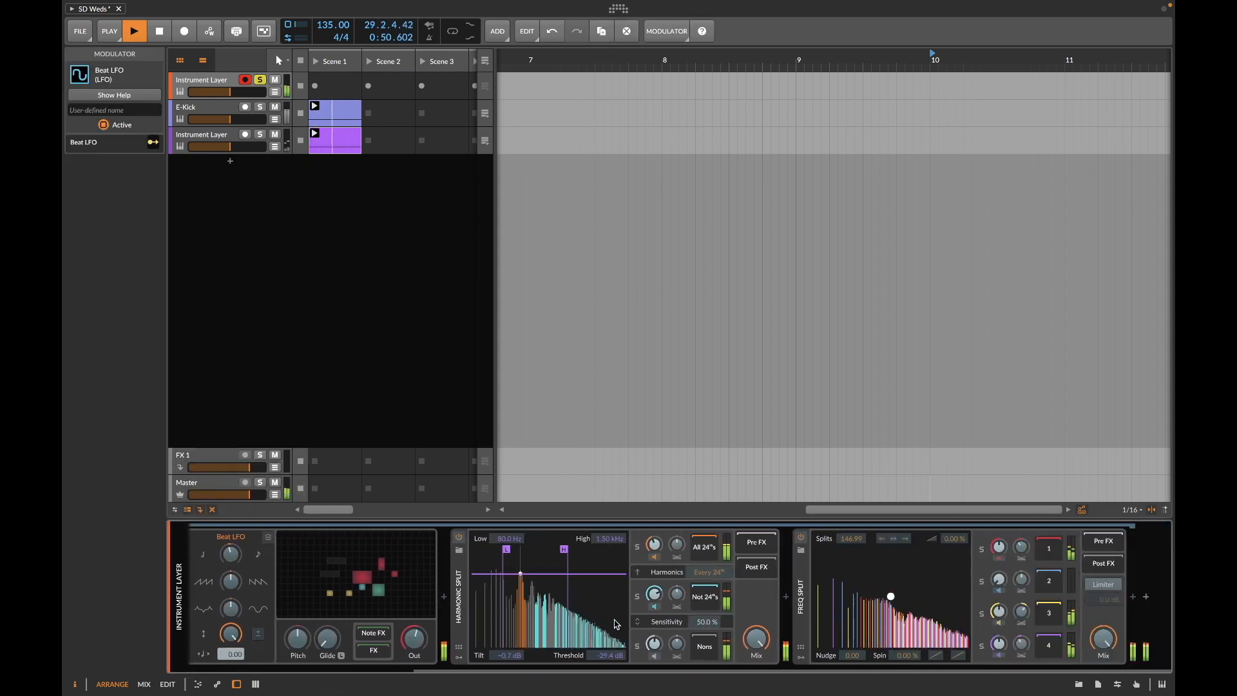
pyautogui.moveTo(1000, 581); pyautogui.dragTo(999, 551)
pyautogui.hscroll(-5, 248, 573)
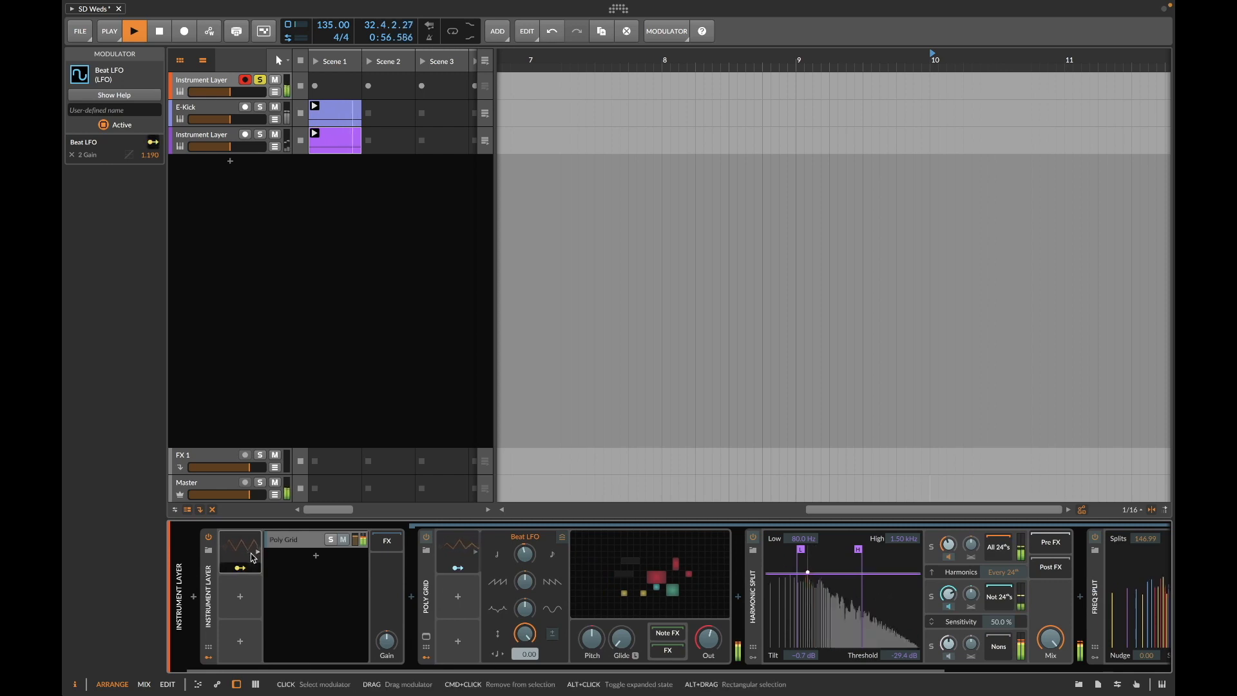
pyautogui.click(248, 573)
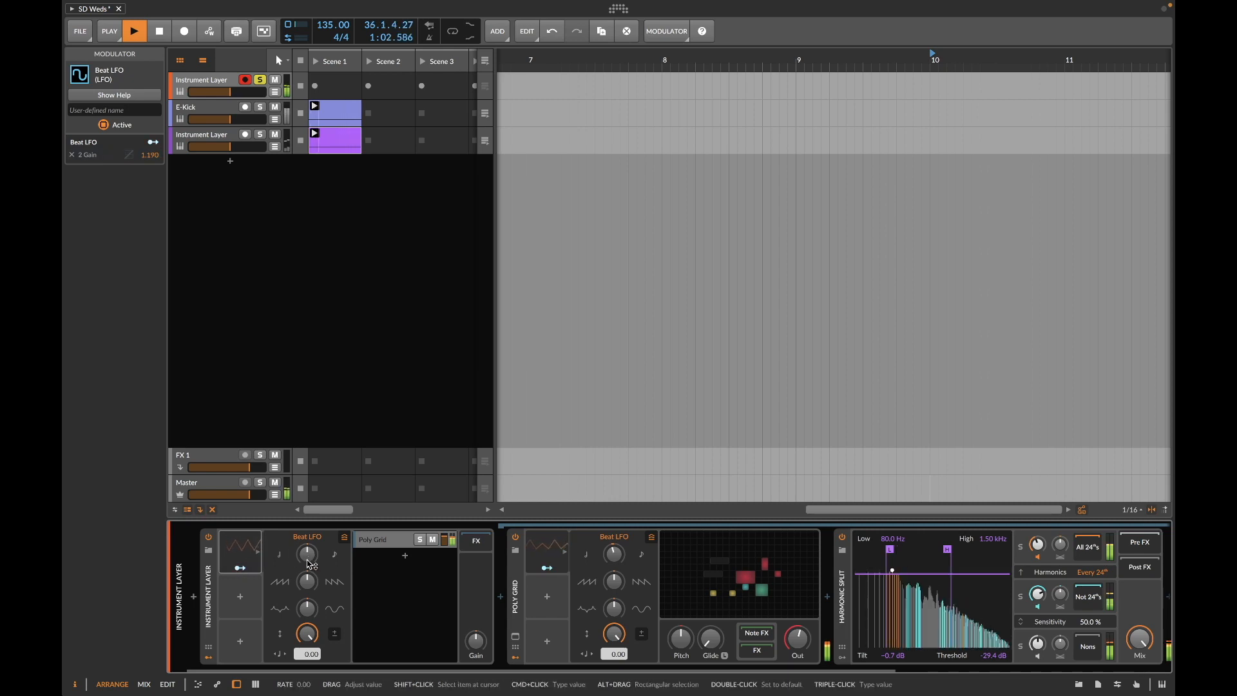
pyautogui.moveTo(311, 560); pyautogui.dragTo(311, 583)
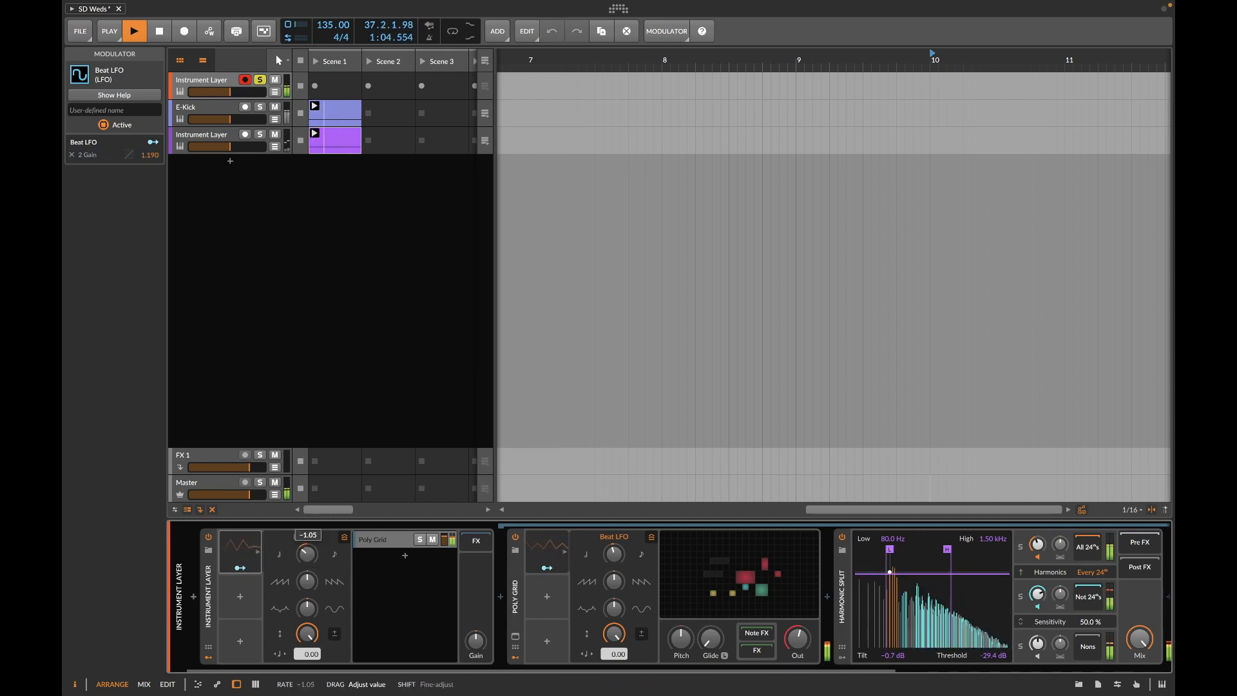
pyautogui.moveTo(312, 583); pyautogui.dragTo(311, 596)
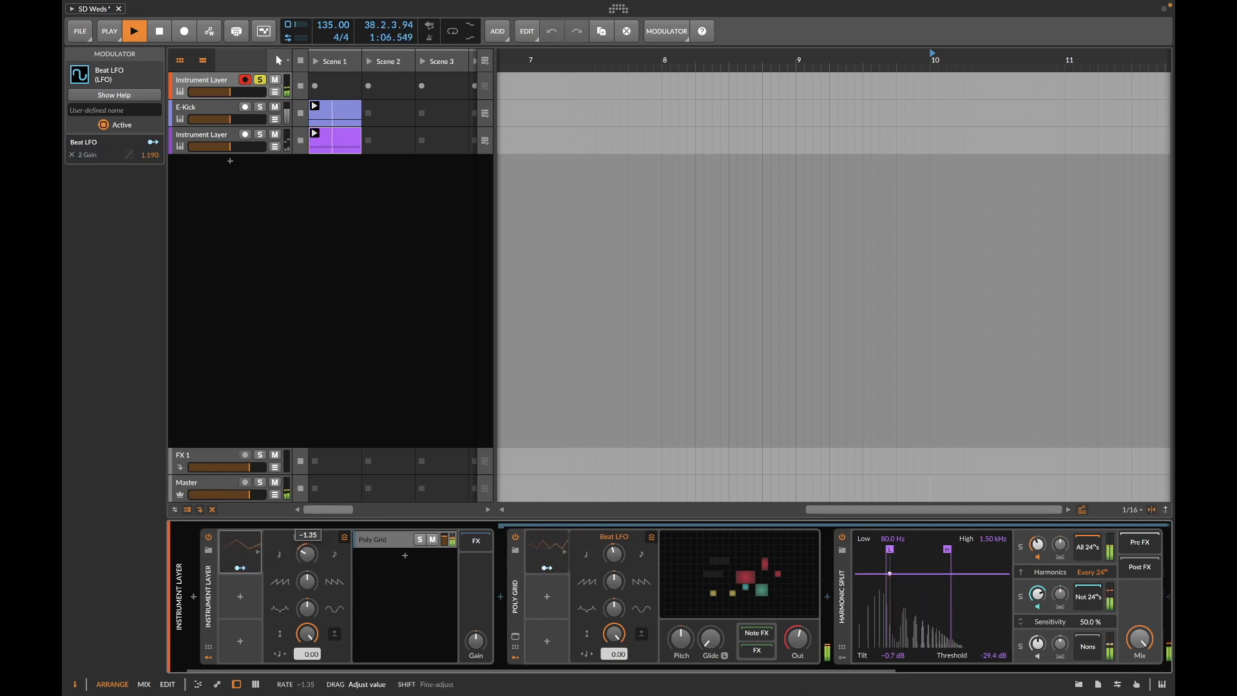
# Step: Insert a Convolution reverb into the channel 2 chain of the Freq Split
pyautogui.hscroll(5, 580, 616)
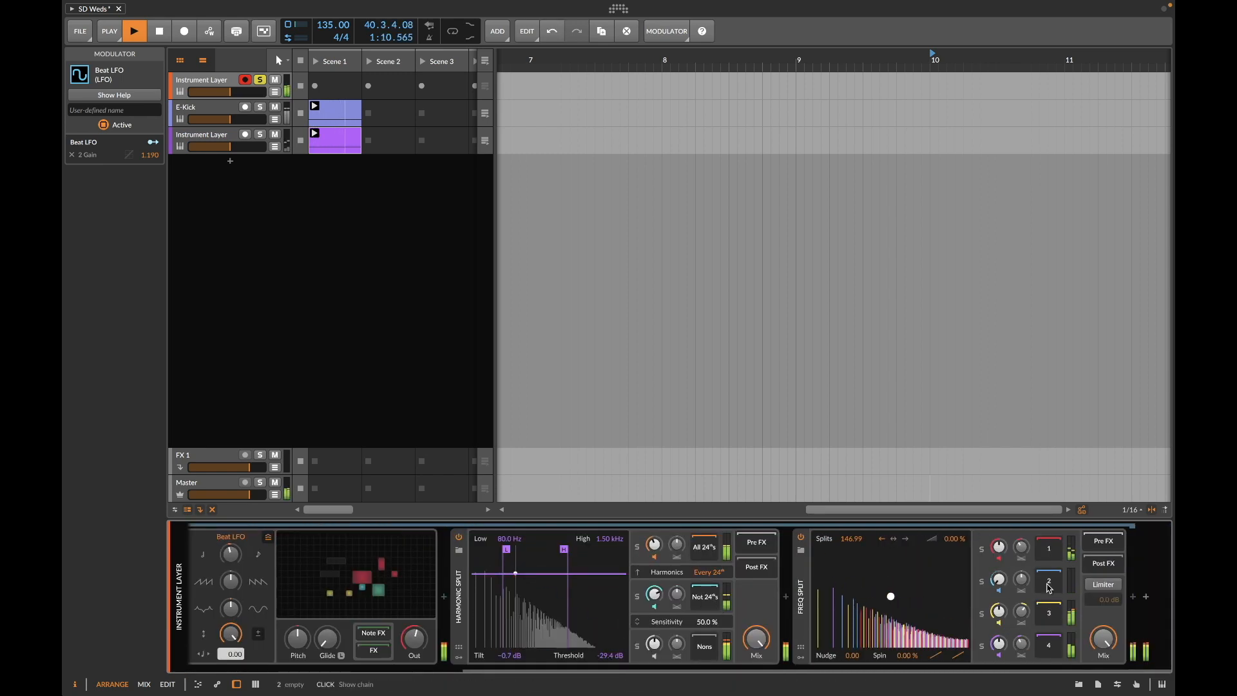
pyautogui.hscroll(1, 1045, 588)
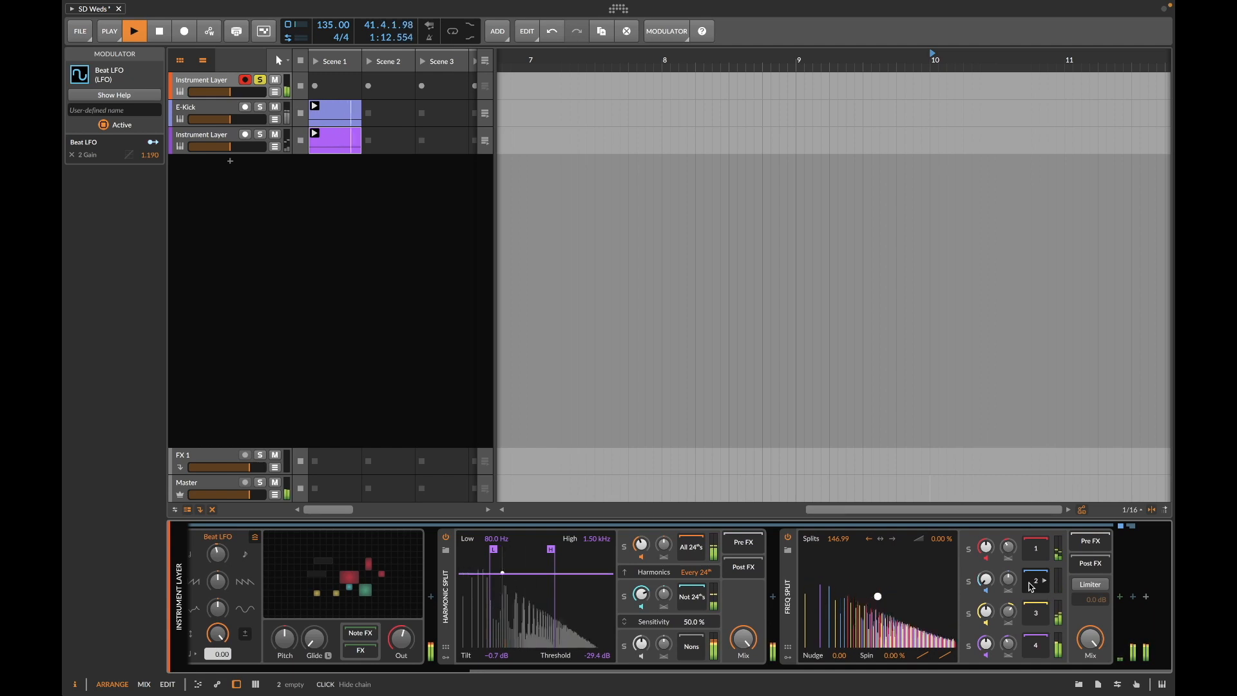
pyautogui.click(1121, 598)
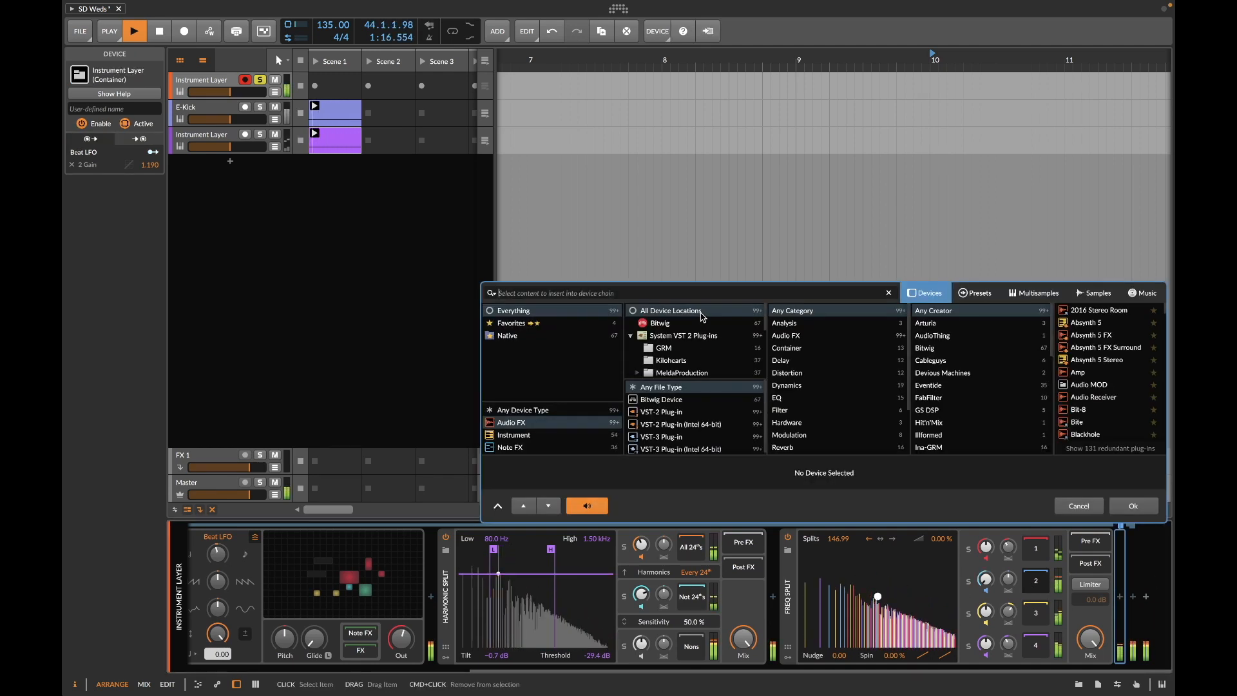
pyautogui.write('conv')
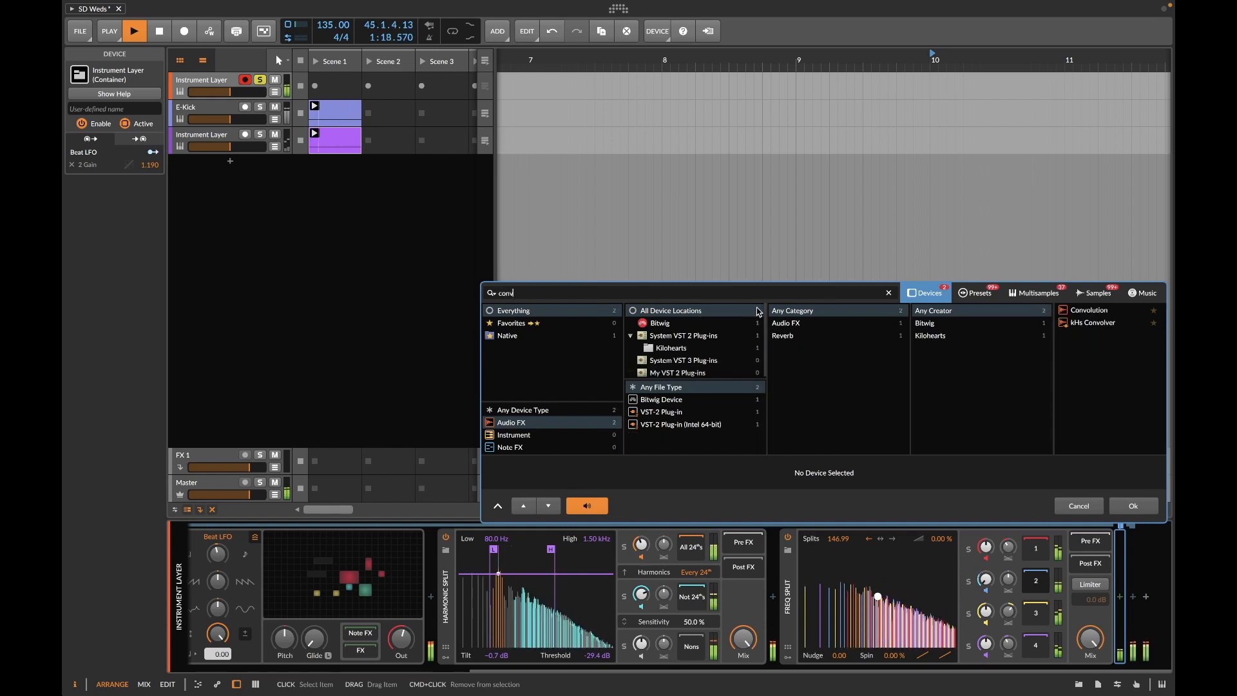
pyautogui.click(1089, 310)
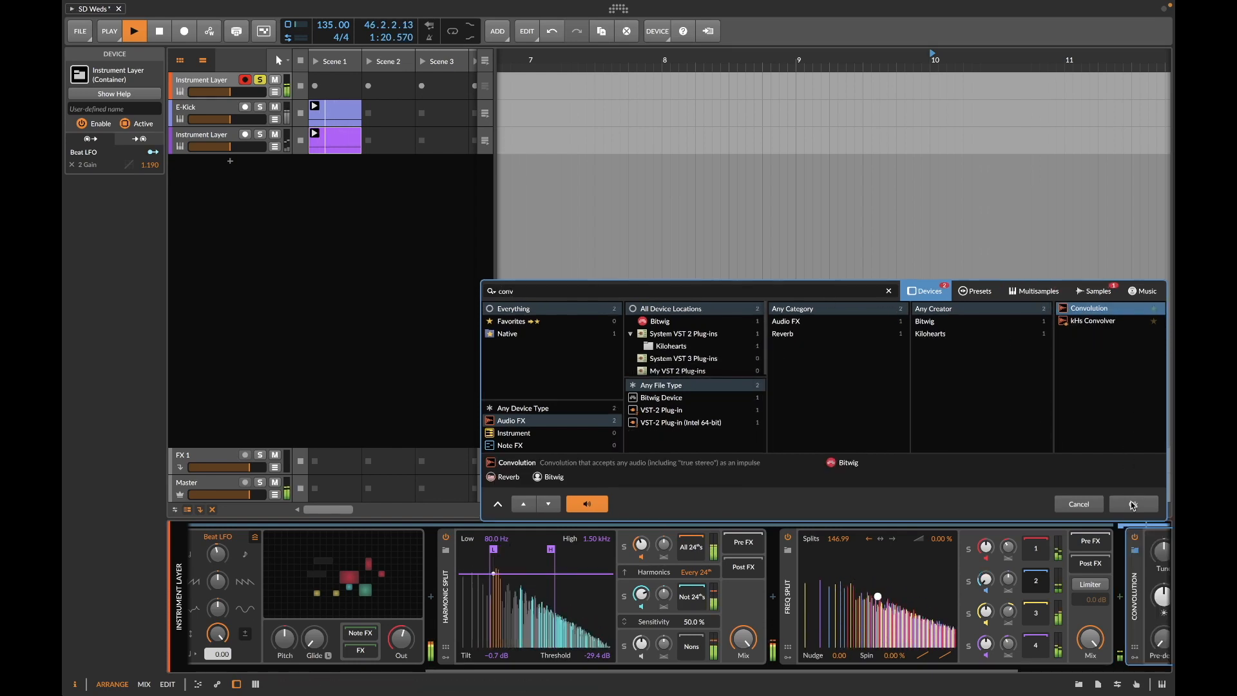
pyautogui.click(1131, 505)
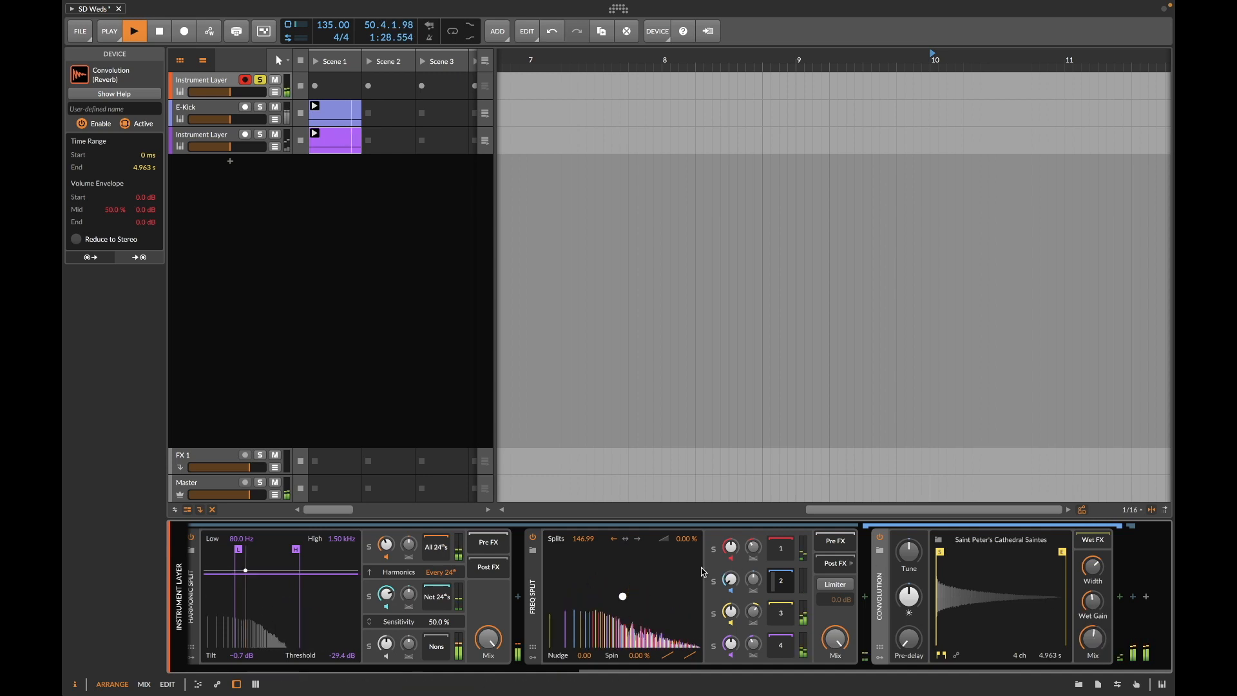
pyautogui.click(713, 581)
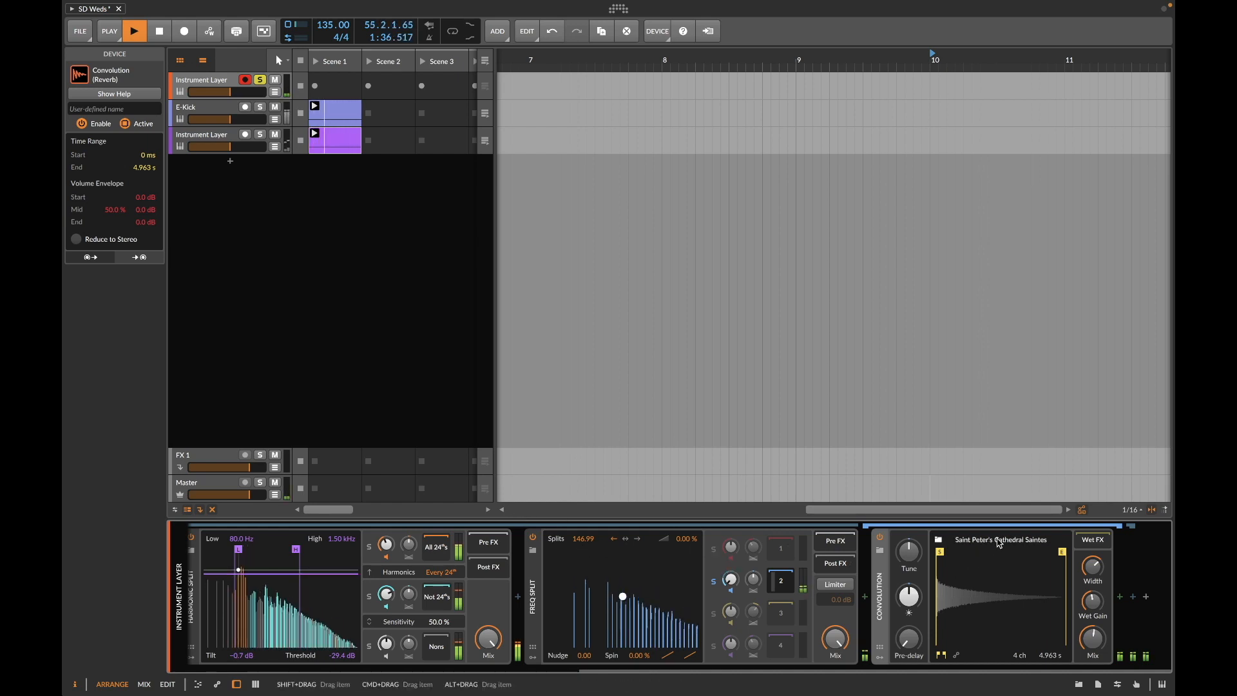
pyautogui.moveTo(913, 596); pyautogui.dragTo(913, 559)
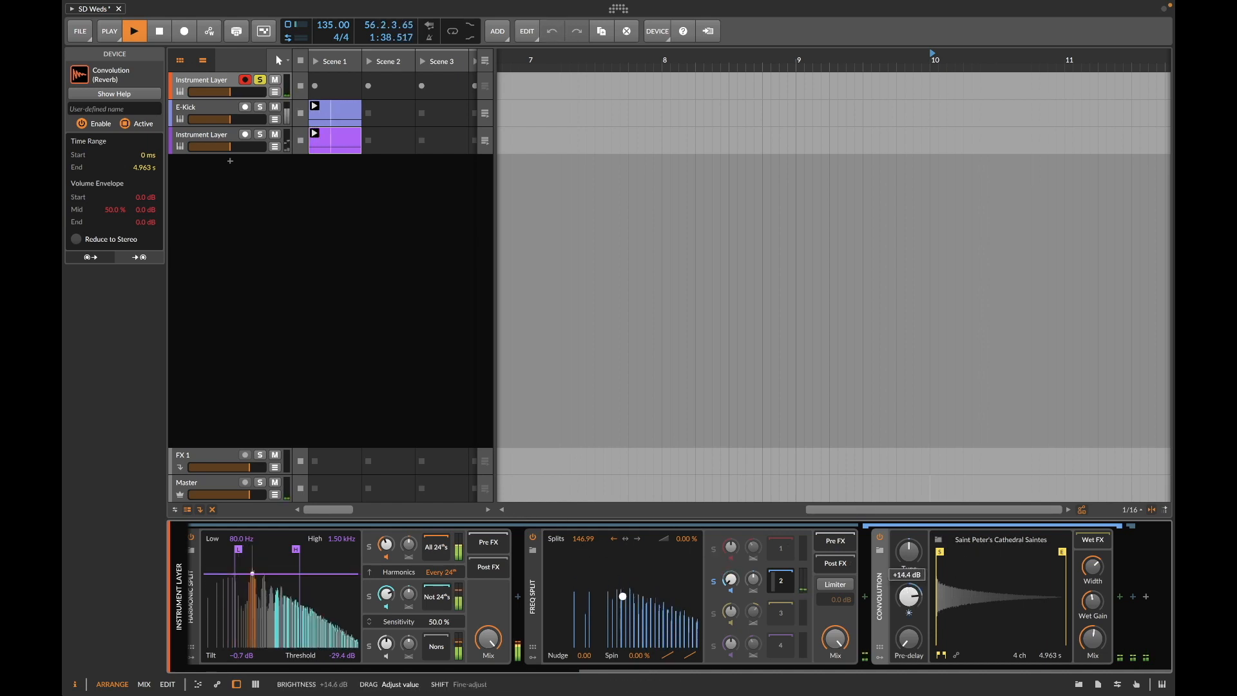
pyautogui.moveTo(913, 541); pyautogui.dragTo(913, 545)
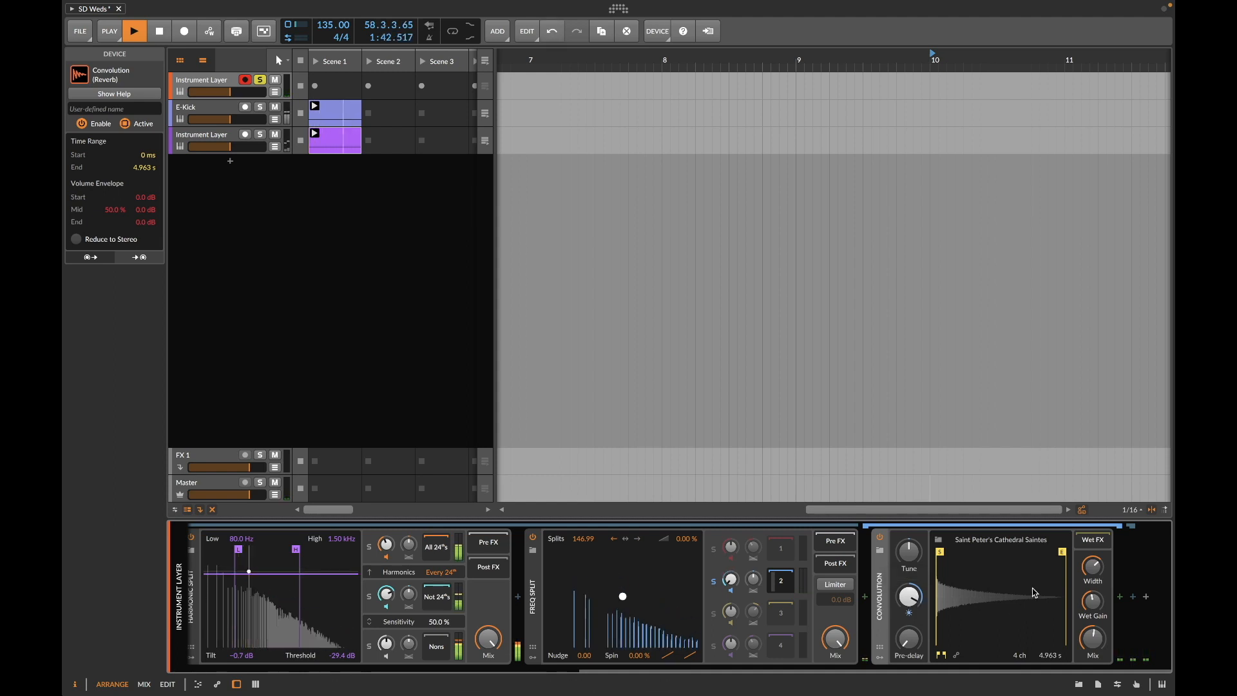
pyautogui.click(861, 602)
pyautogui.write('satu')
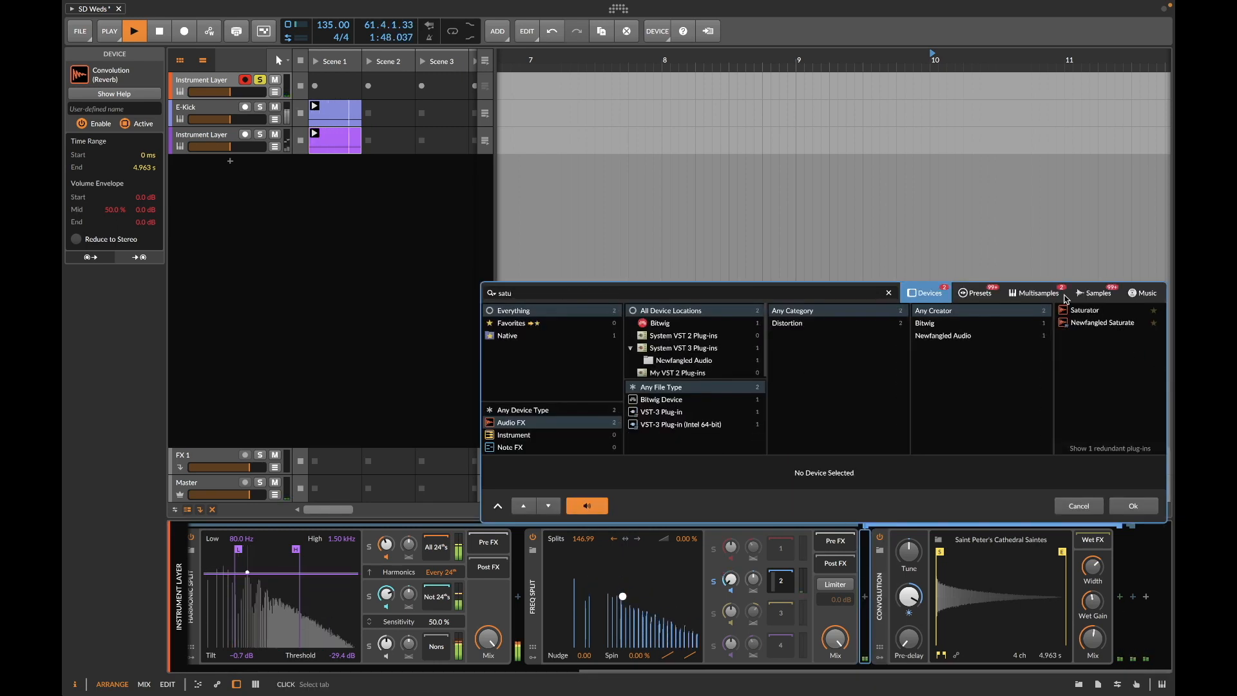
pyautogui.click(1089, 310)
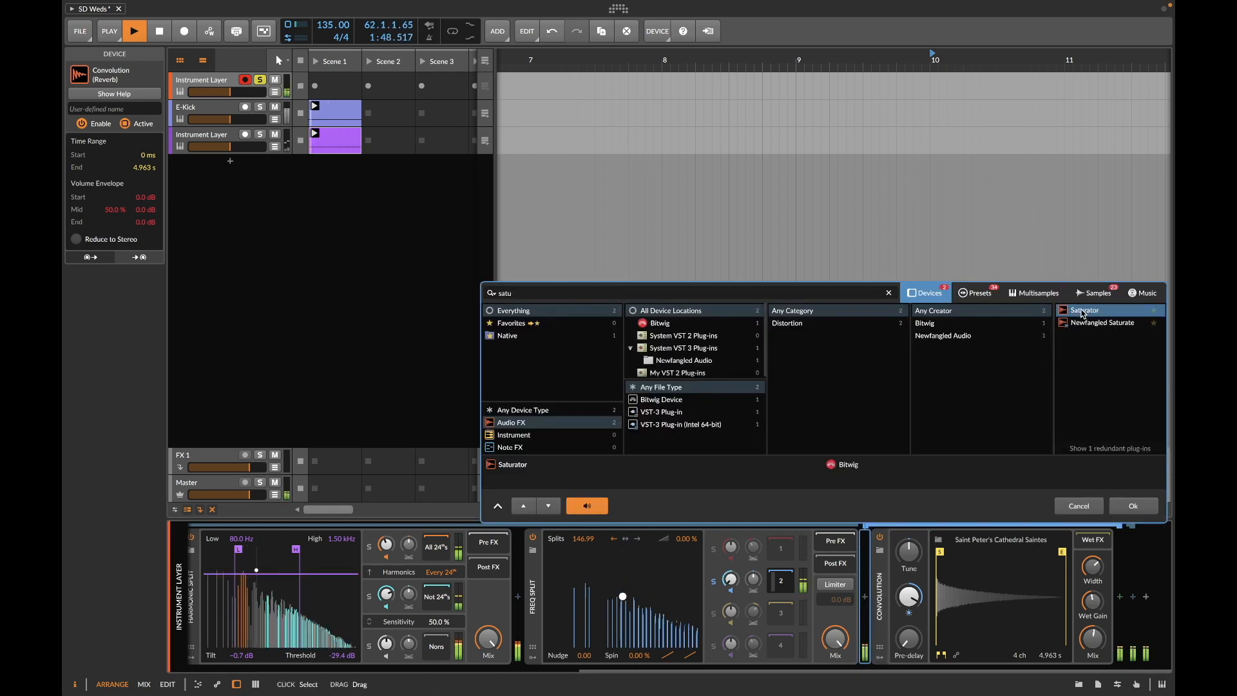
pyautogui.click(1139, 507)
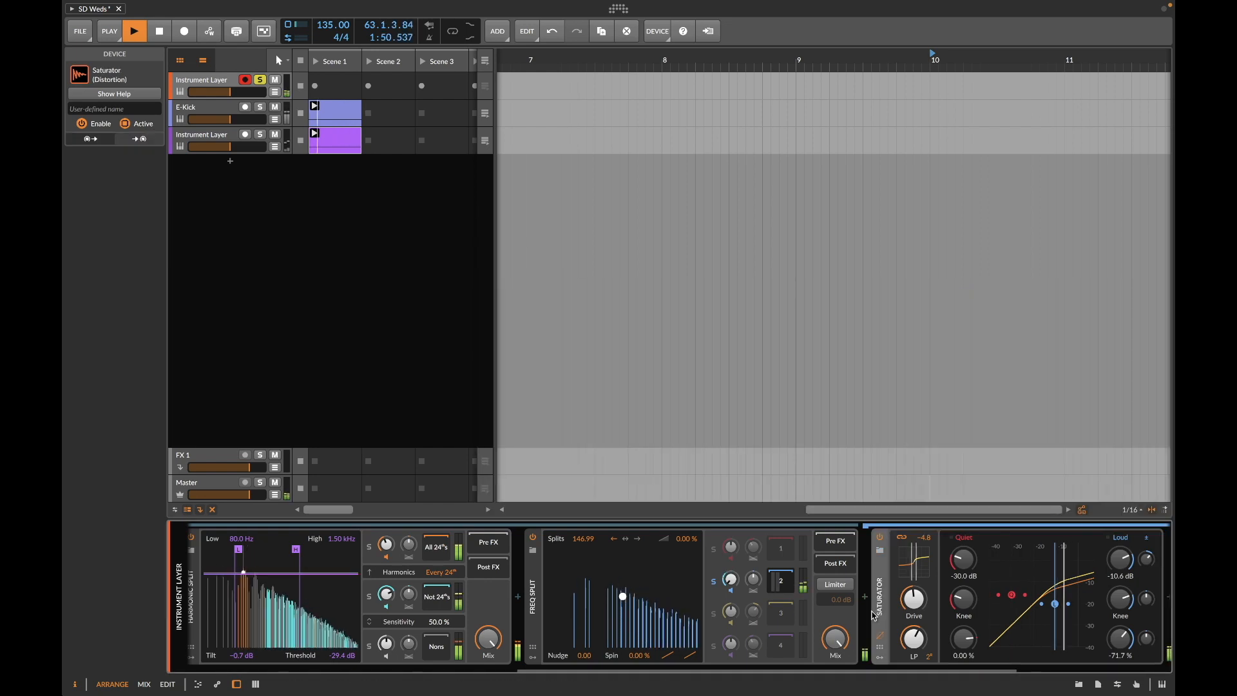
# Step: Raise the Saturator's drive, set its low-pass cutoff to 60 Hz and its quiet threshold to −15.0 dB
pyautogui.scroll(-3, 873, 615)
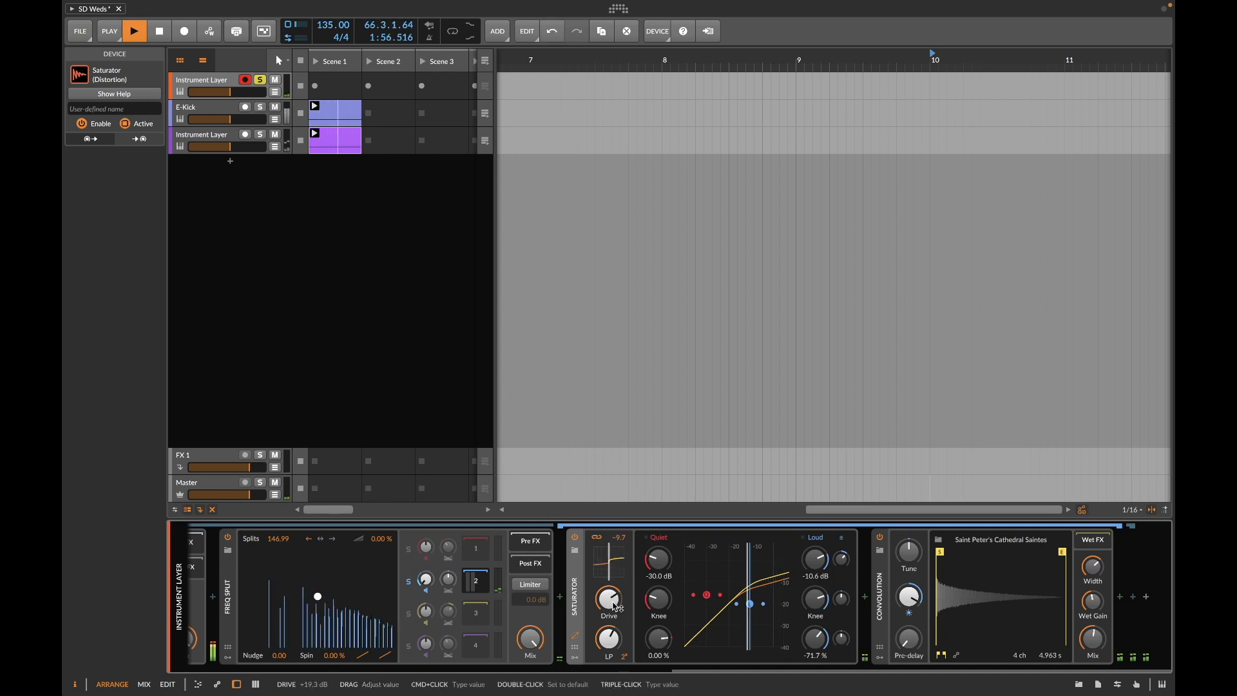
pyautogui.moveTo(609, 638); pyautogui.dragTo(609, 606)
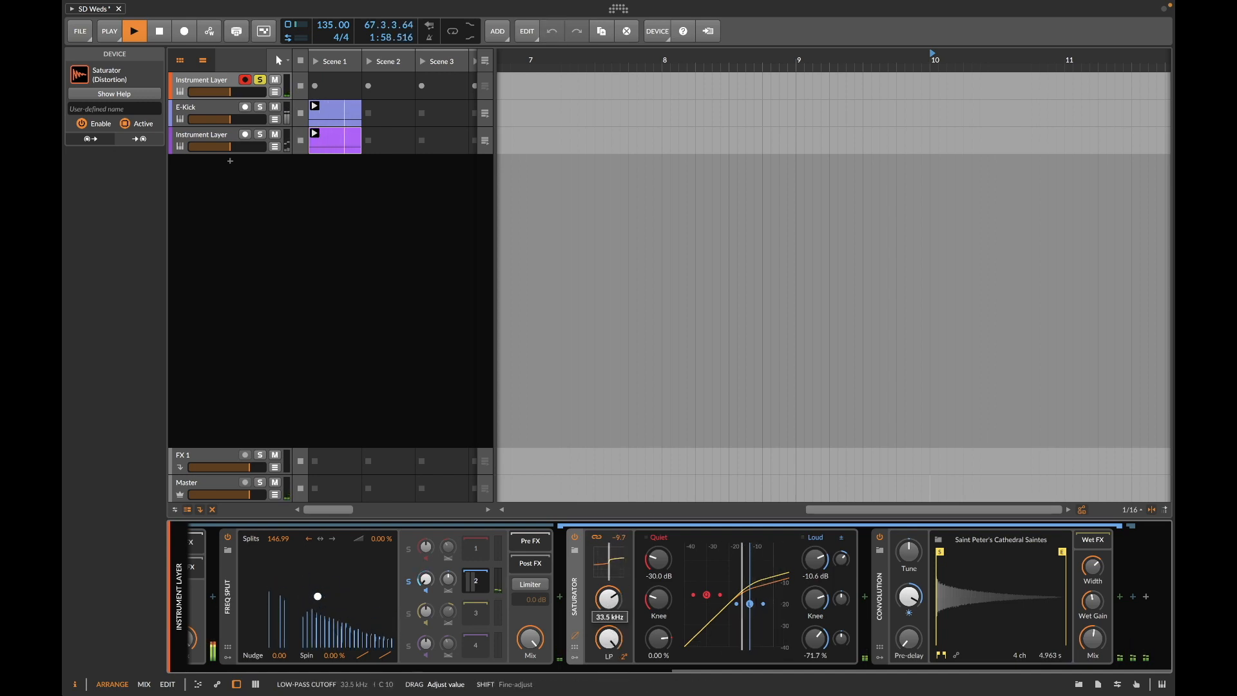
pyautogui.moveTo(609, 606); pyautogui.dragTo(609, 651)
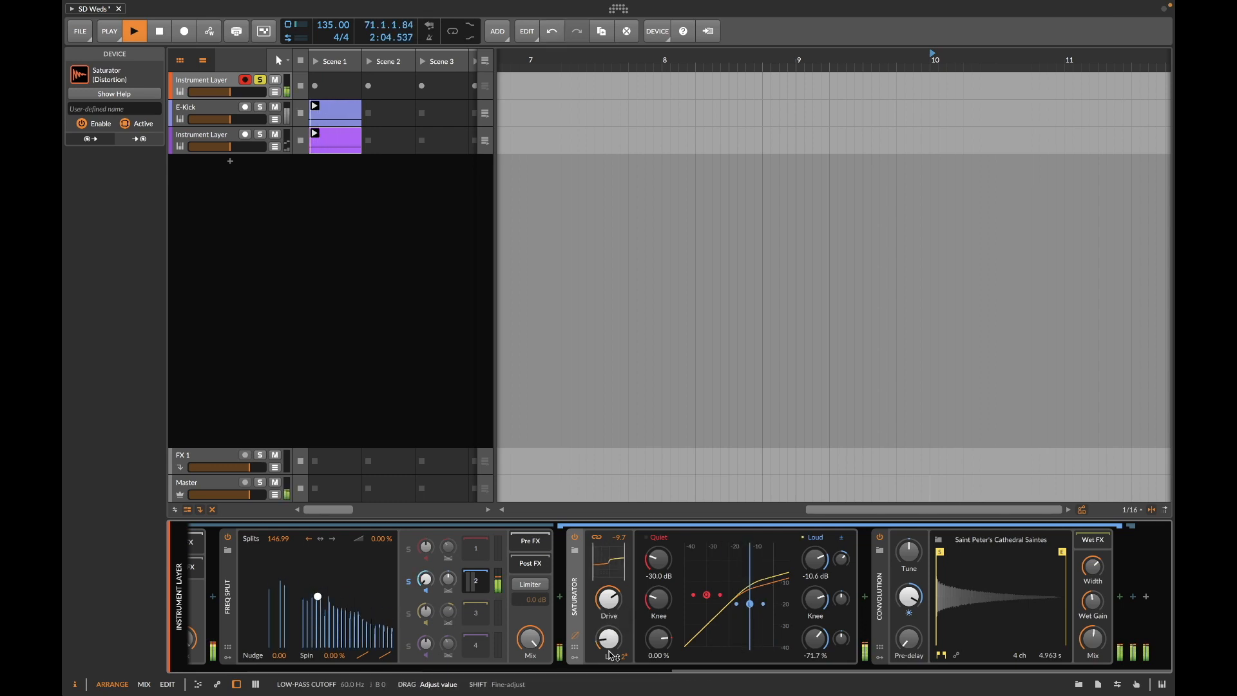
pyautogui.moveTo(658, 560); pyautogui.dragTo(620, 593)
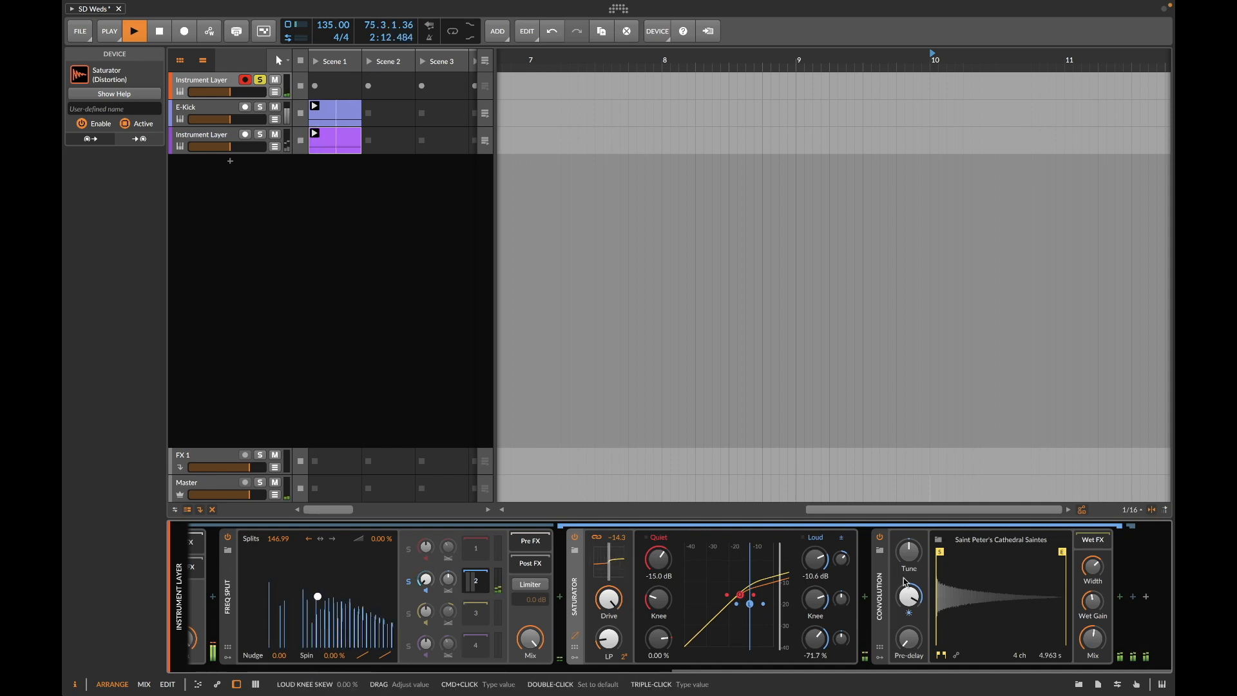
# Step: Tune the Convolution to +7.50 st and try the Austrian Spring - Density D impulse
pyautogui.moveTo(918, 553); pyautogui.dragTo(918, 517)
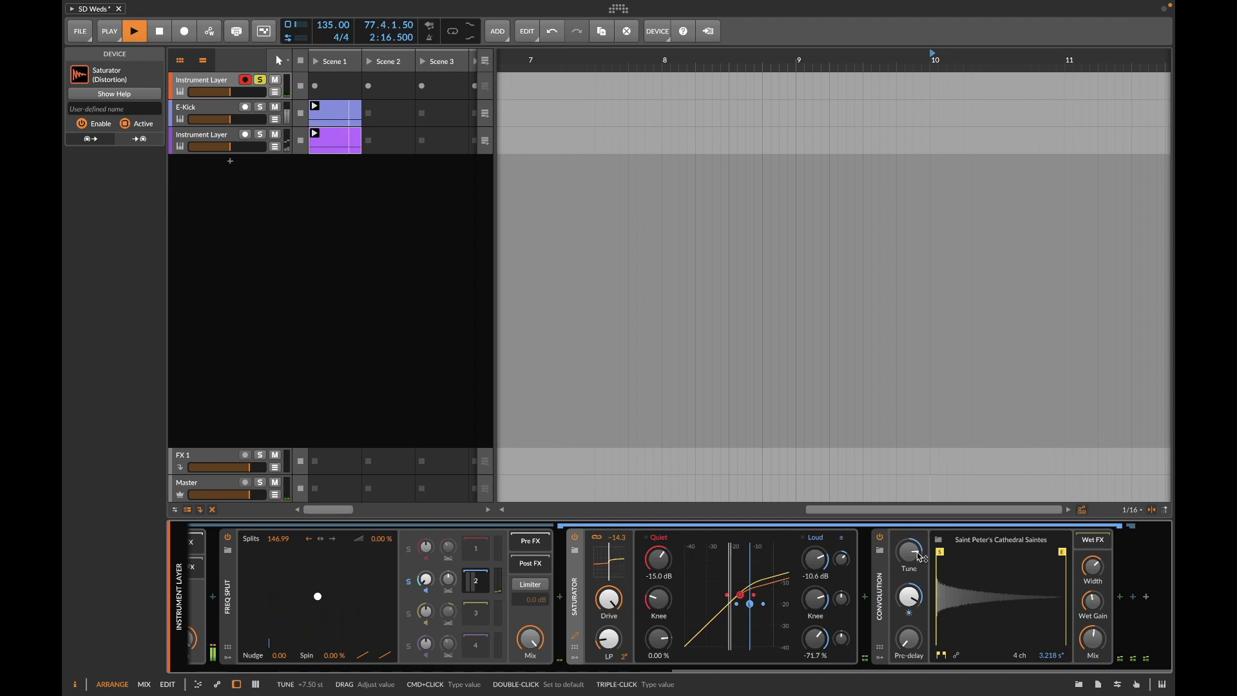
pyautogui.click(1004, 547)
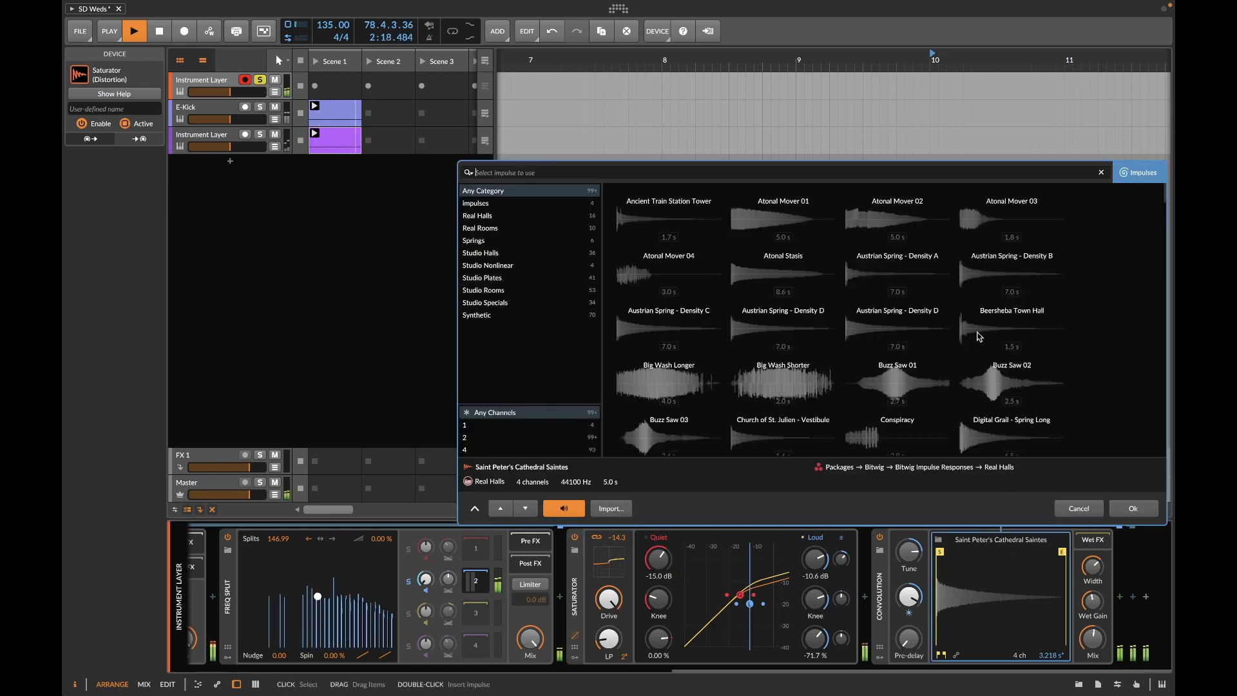
pyautogui.click(766, 323)
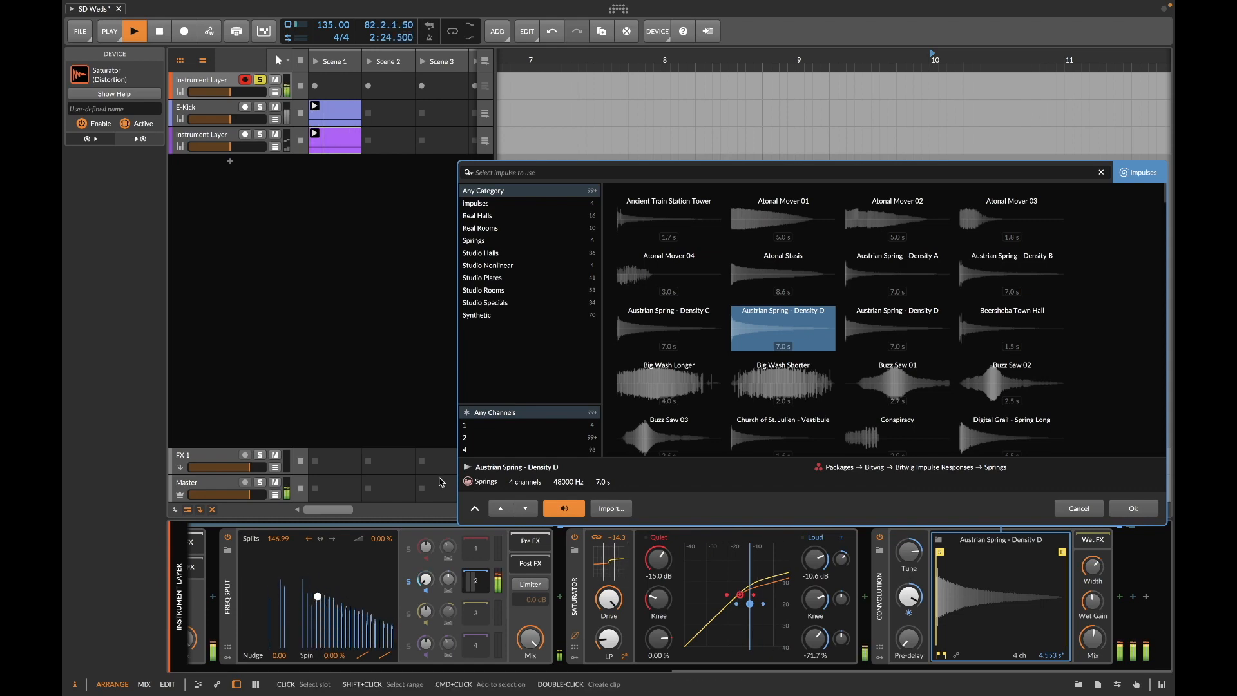
pyautogui.scroll(10, 430, 587)
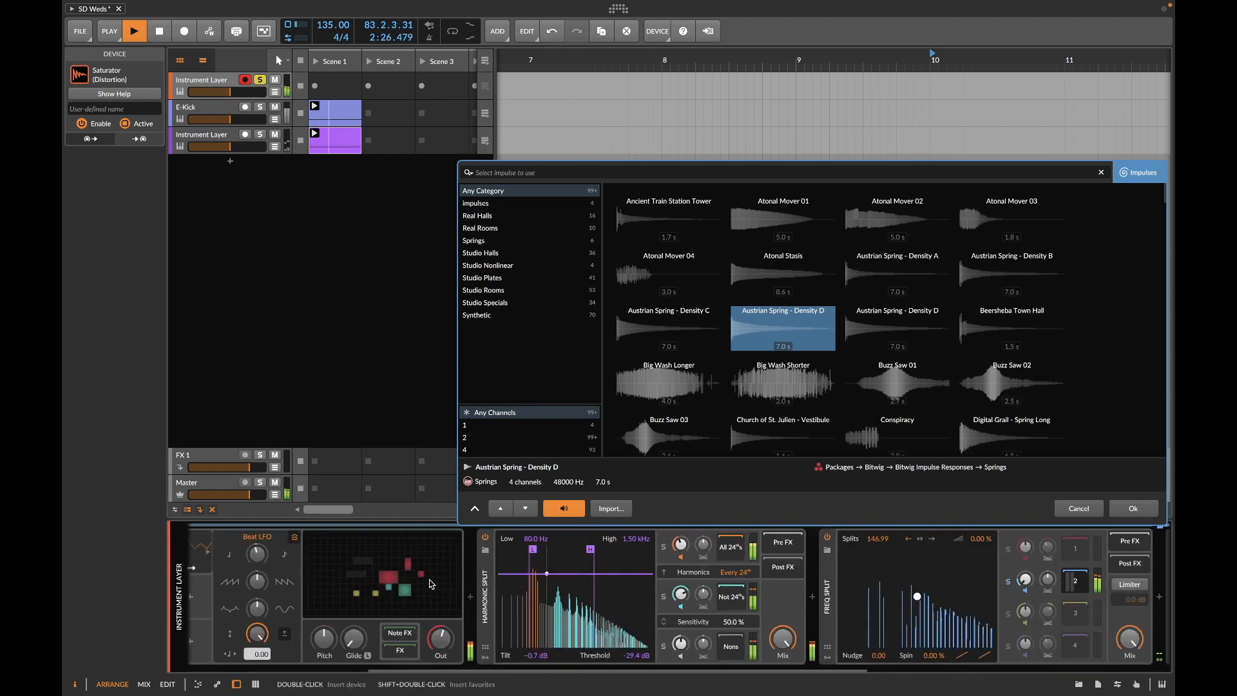
pyautogui.scroll(3, 432, 584)
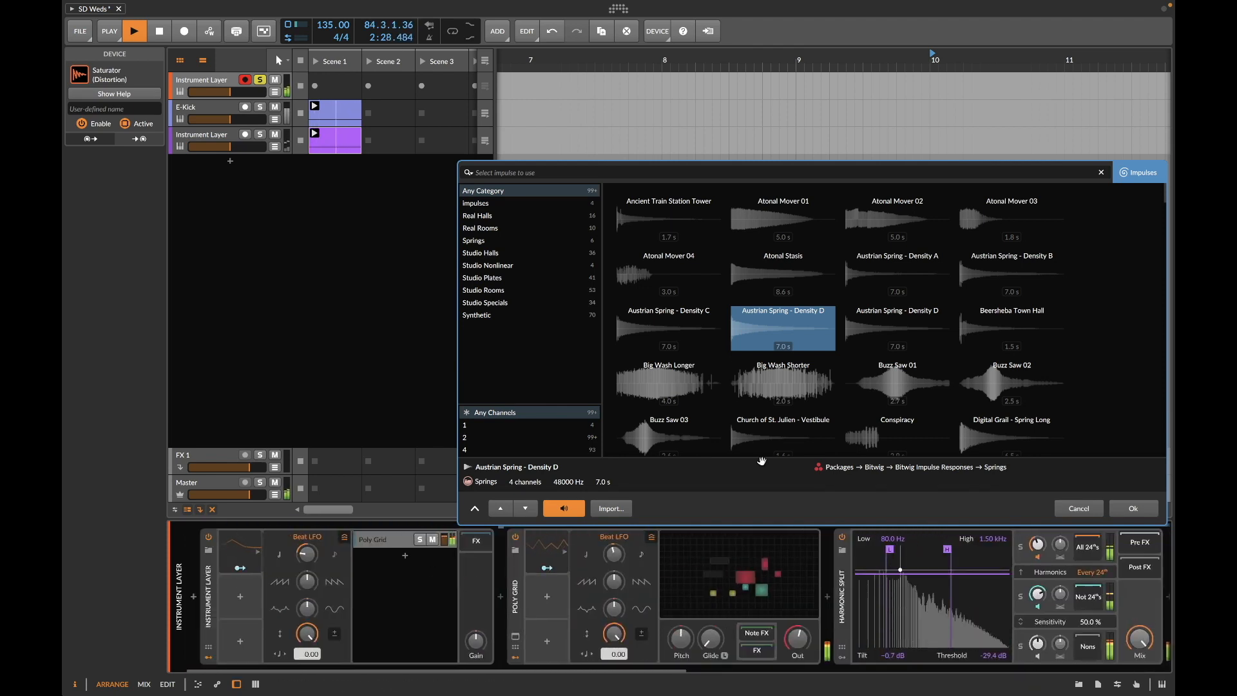
pyautogui.click(1080, 509)
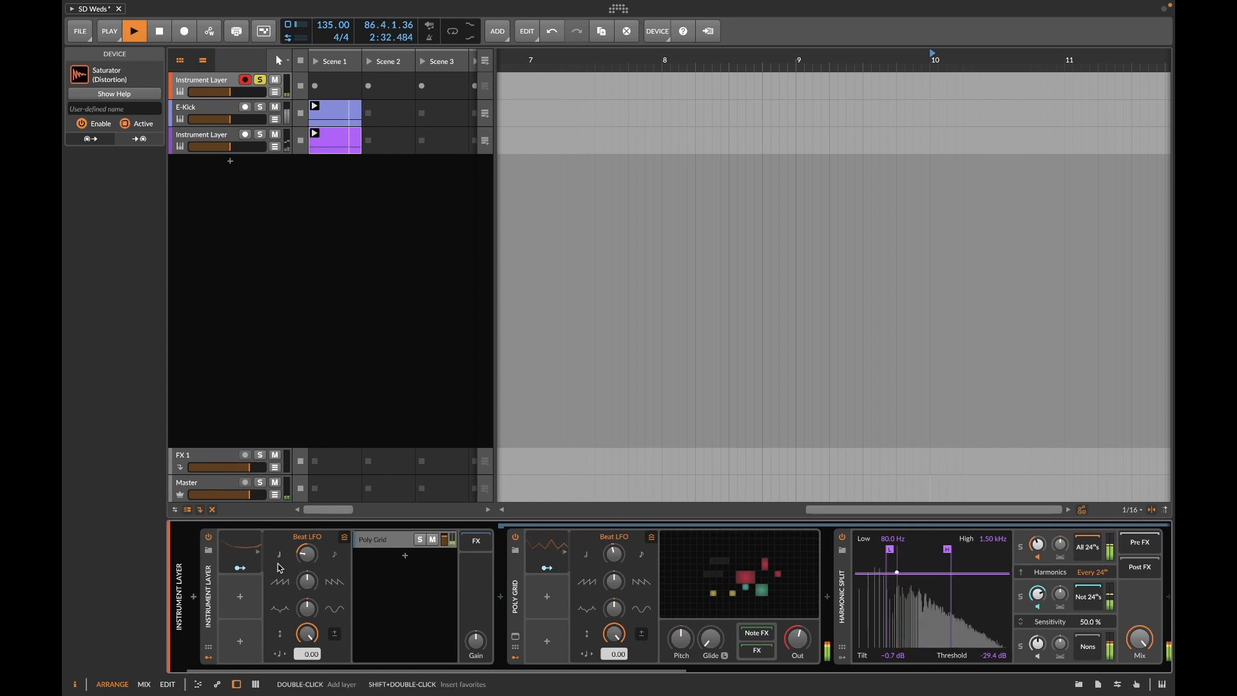
pyautogui.click(235, 561)
pyautogui.scroll(1, 271, 566)
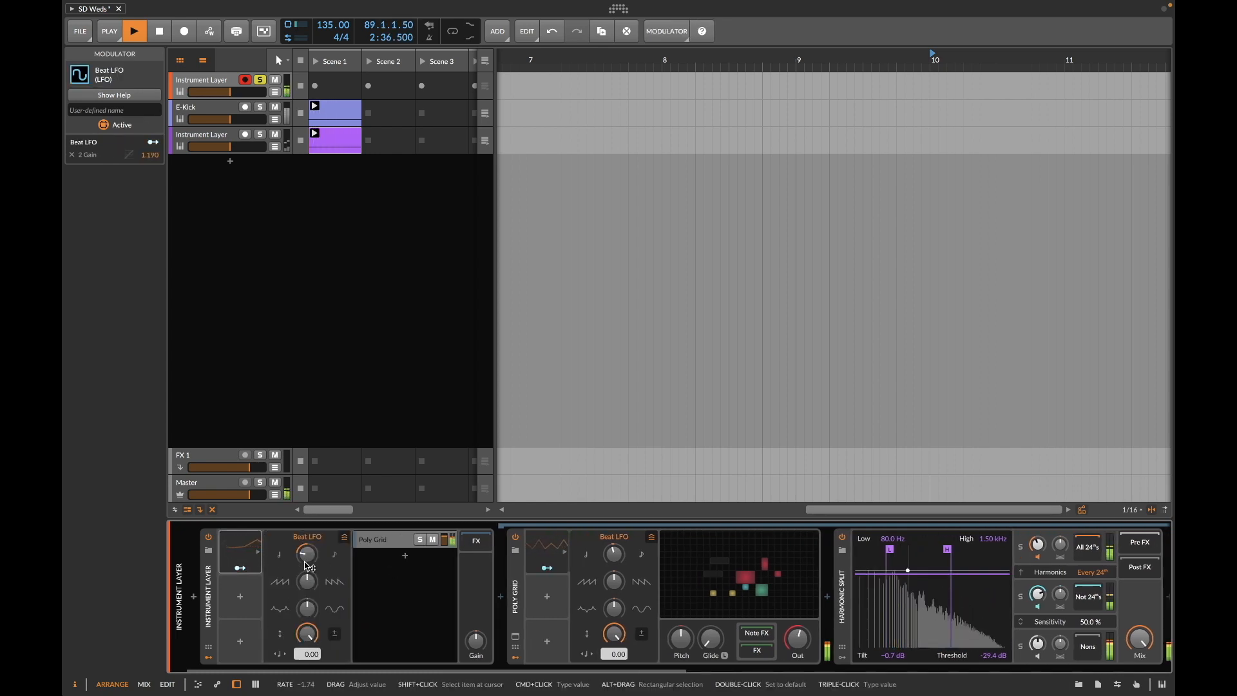
pyautogui.scroll(-10, 596, 620)
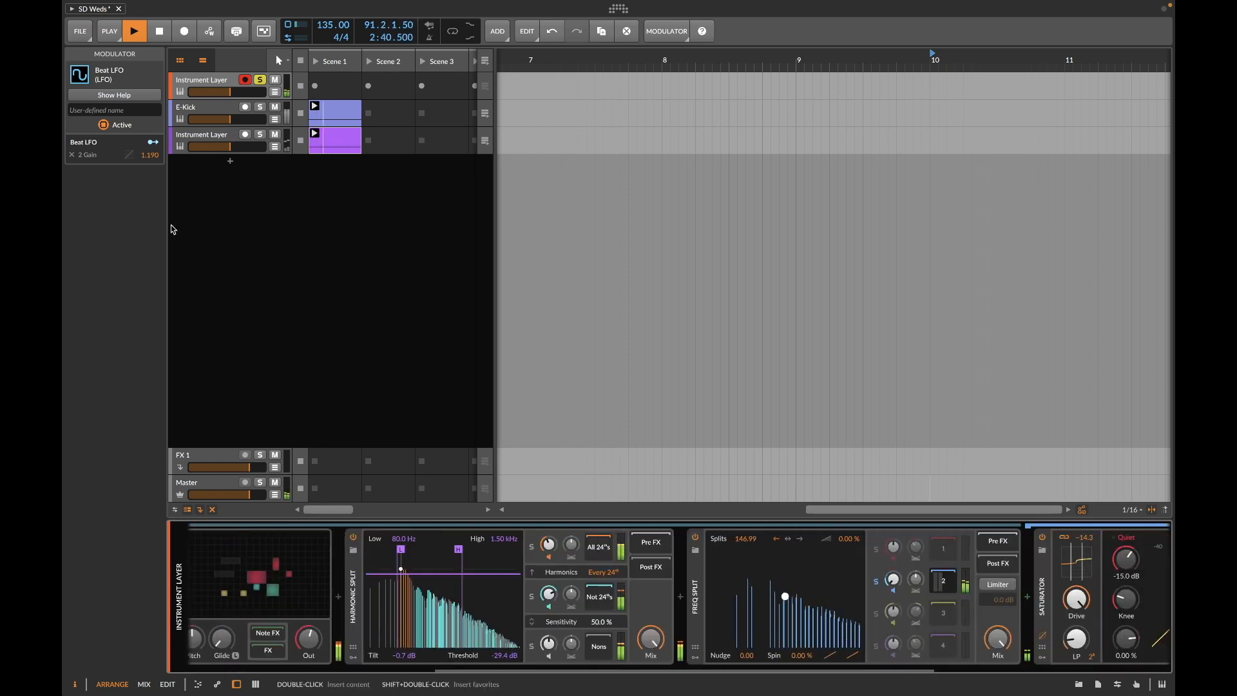
# Step: Take the first Instrument Layer track and band 2 of its Freq Split out of solo
pyautogui.click(260, 79)
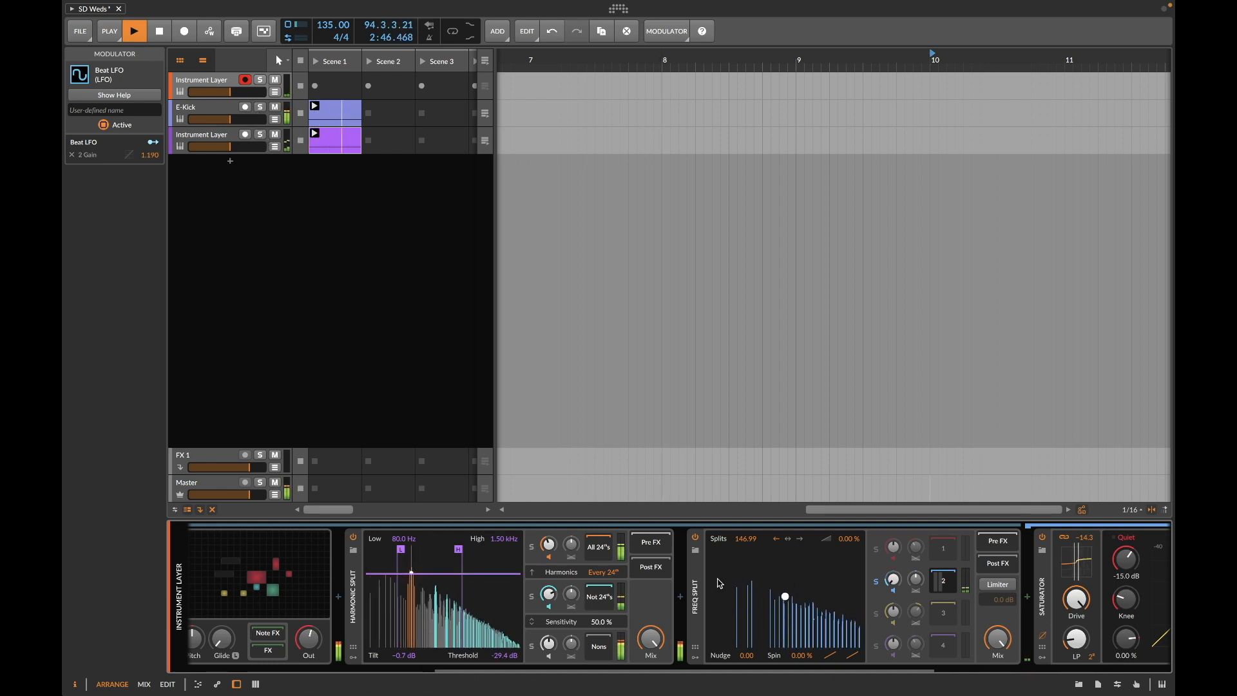
pyautogui.click(877, 582)
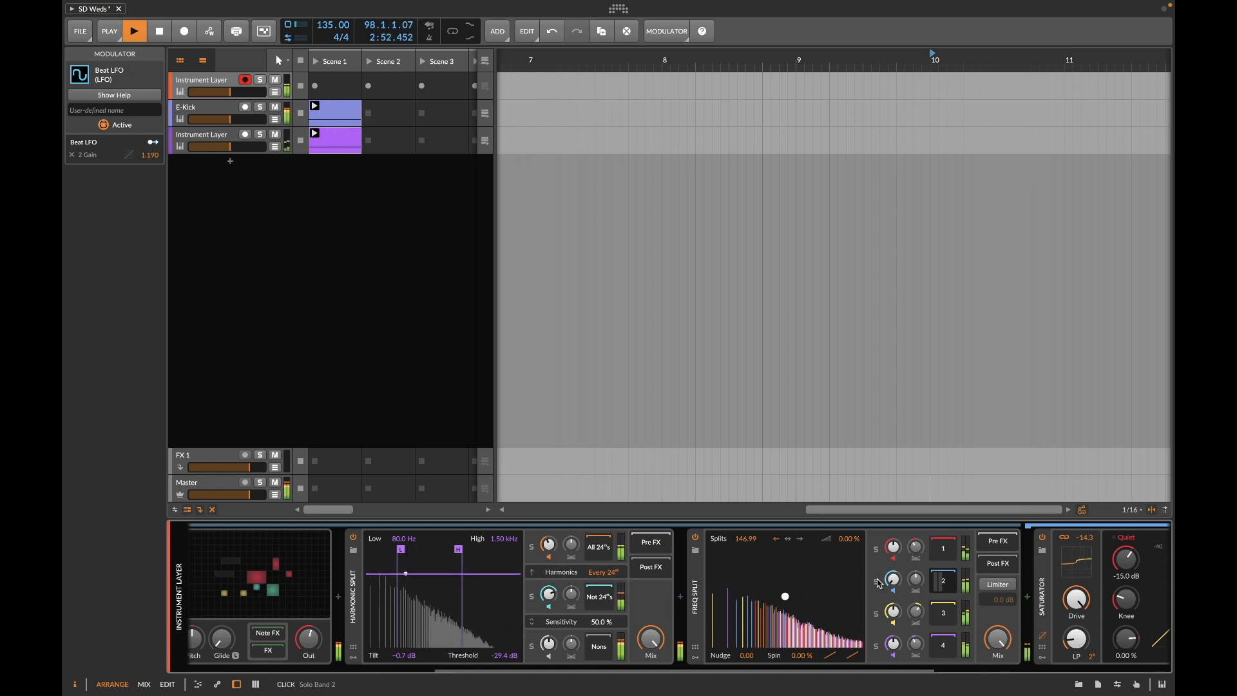
# Step: Try the Poly Grid AD envelope's decay at up to 8.00 s, settle on 636 ms, and close the patch editor
pyautogui.click(215, 89)
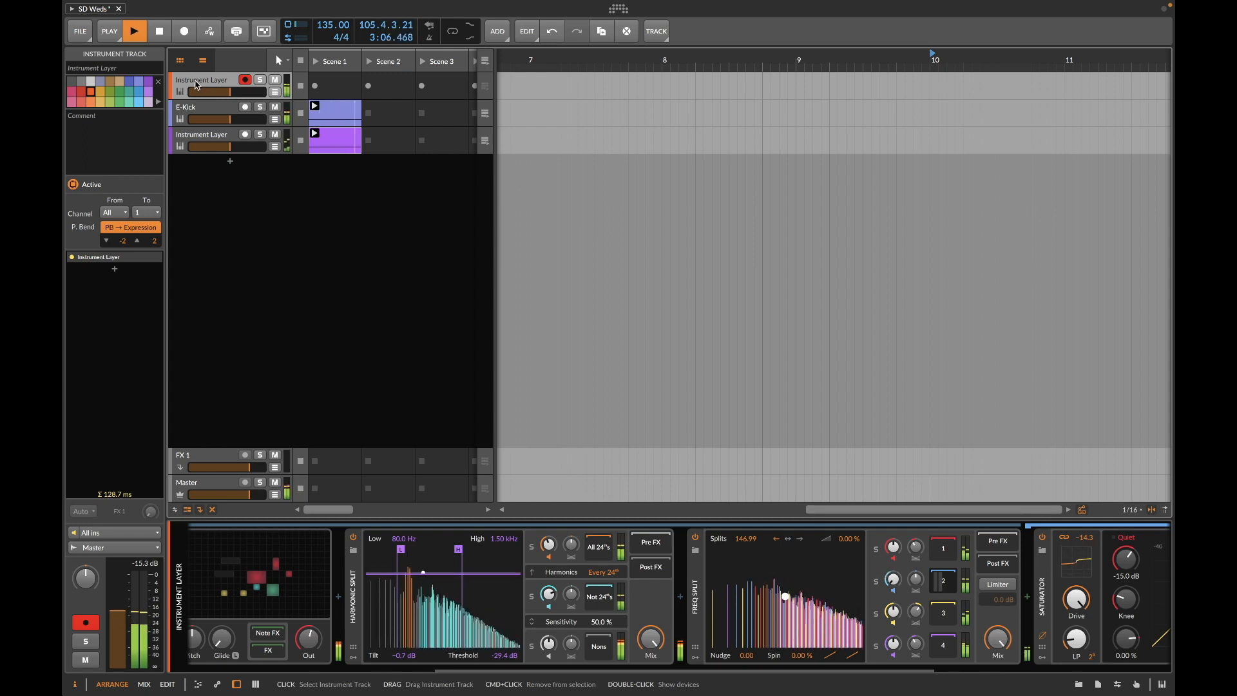
pyautogui.click(256, 582)
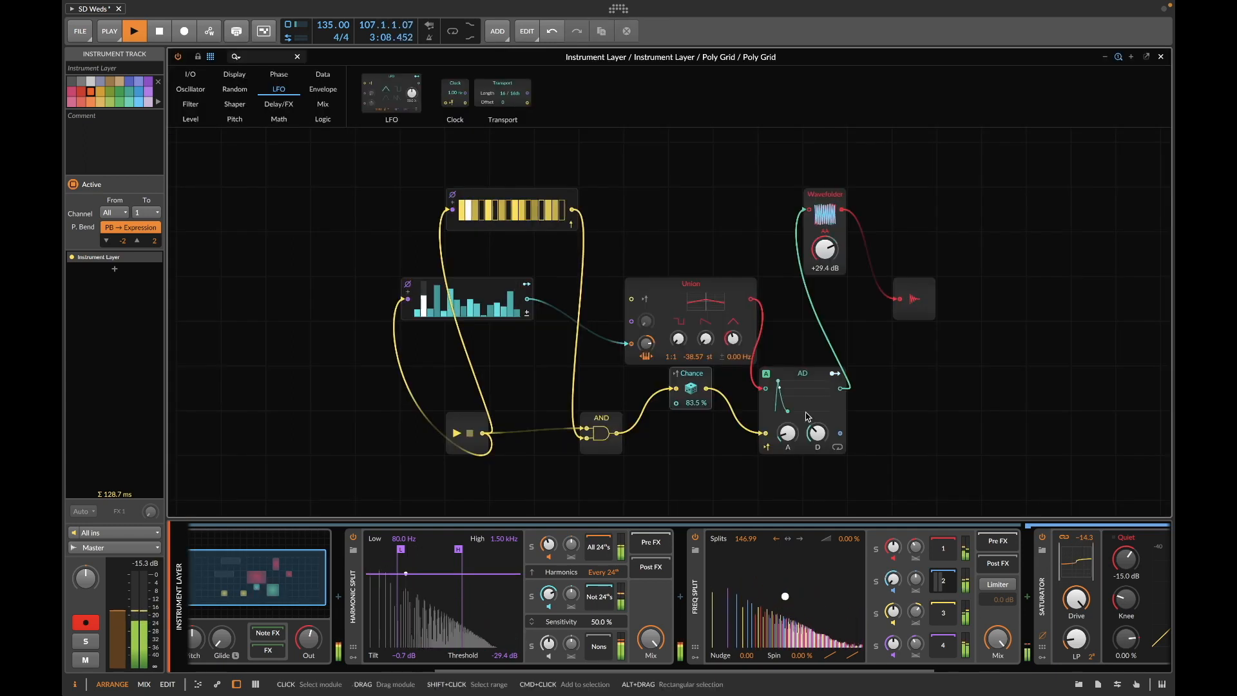
pyautogui.moveTo(815, 437); pyautogui.dragTo(817, 409)
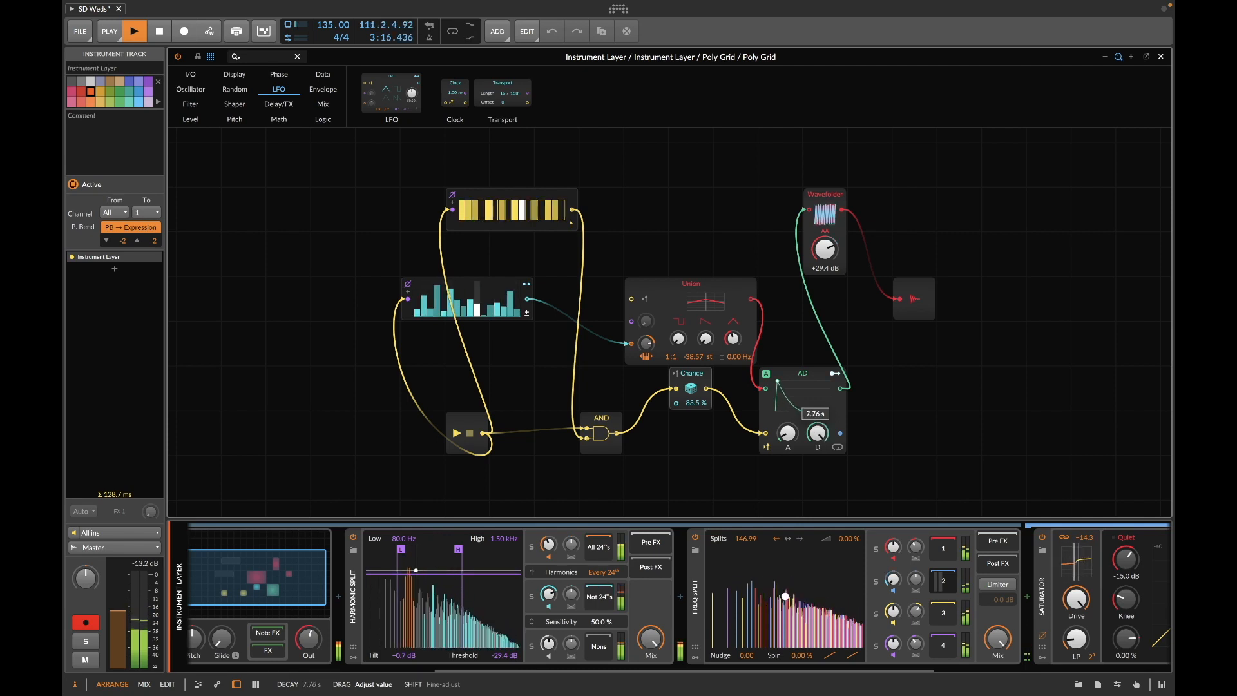
pyautogui.moveTo(817, 410); pyautogui.dragTo(817, 406)
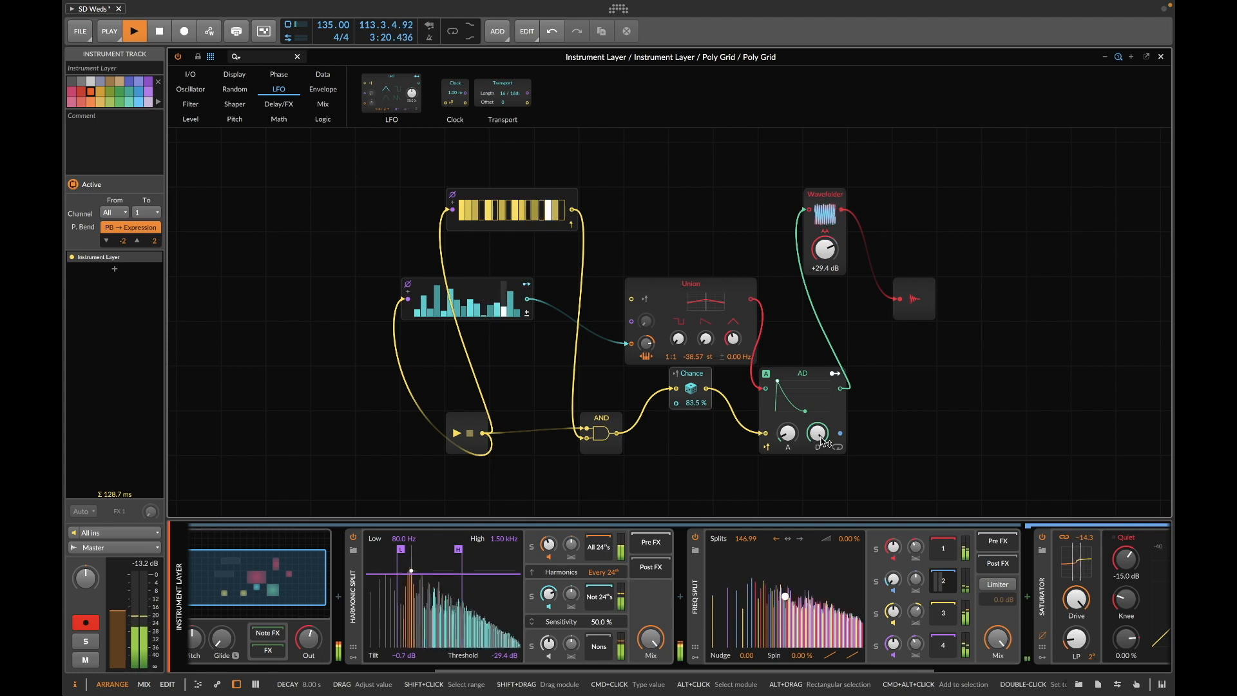
pyautogui.moveTo(823, 441)
pyautogui.mouseDown()
pyautogui.moveTo(822, 471)
pyautogui.moveTo(817, 451)
pyautogui.mouseUp()
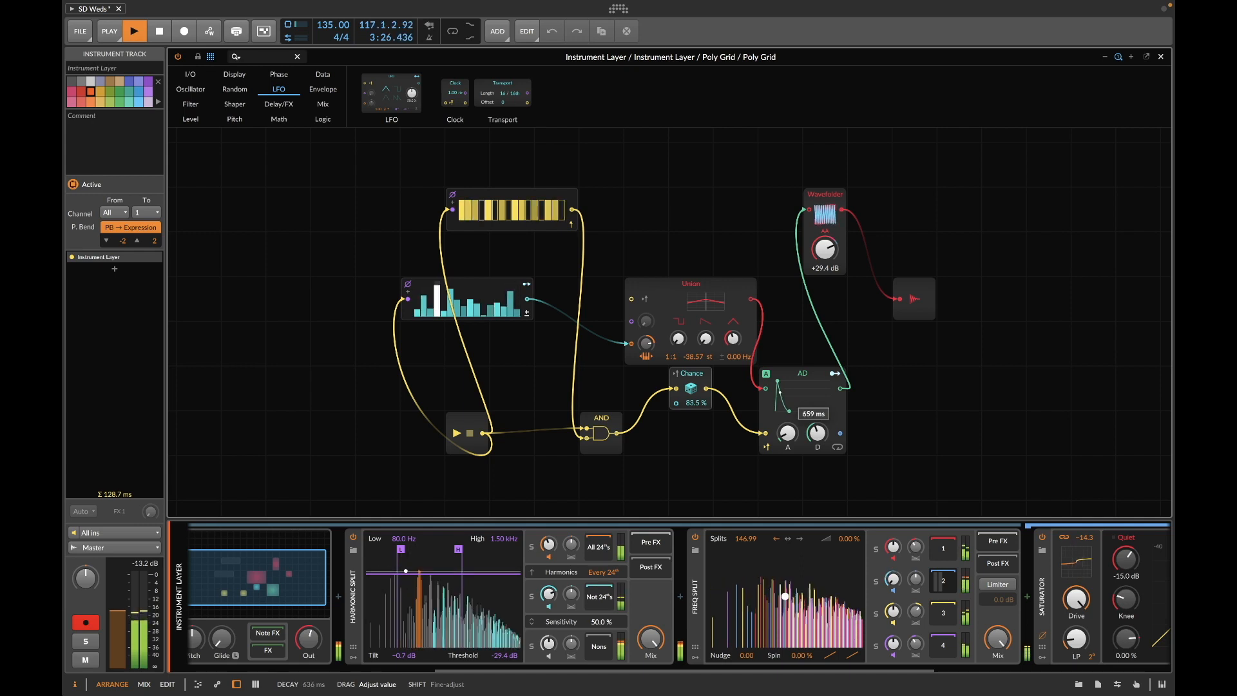
pyautogui.moveTo(817, 433); pyautogui.dragTo(825, 442)
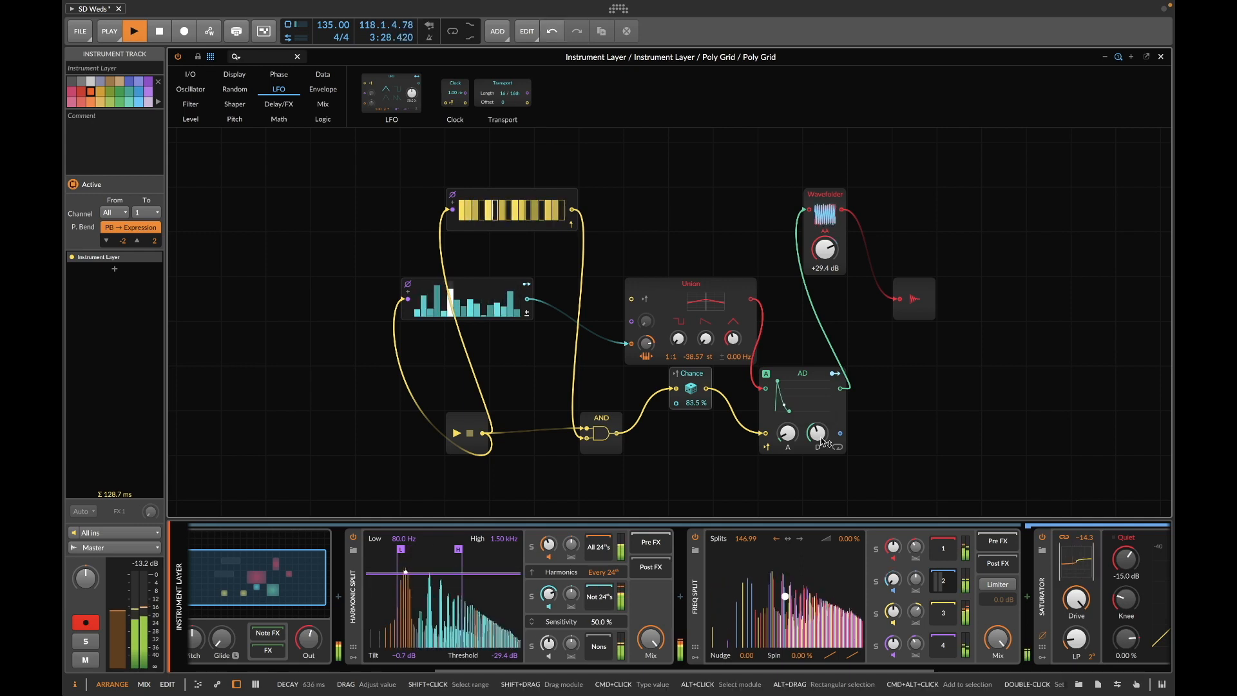
pyautogui.click(1161, 57)
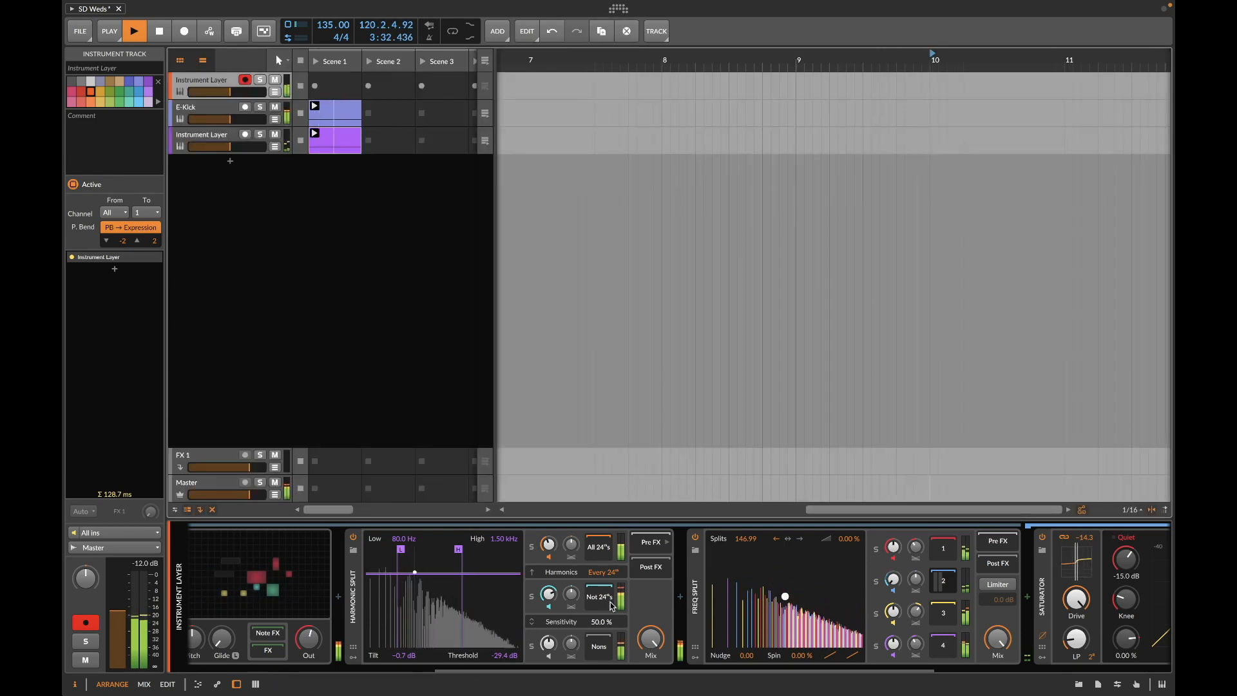
# Step: Set the rate of the Instrument Layer device's Beat LFO to −2.67
pyautogui.hscroll(-5, 613, 615)
pyautogui.moveTo(307, 555); pyautogui.dragTo(306, 567)
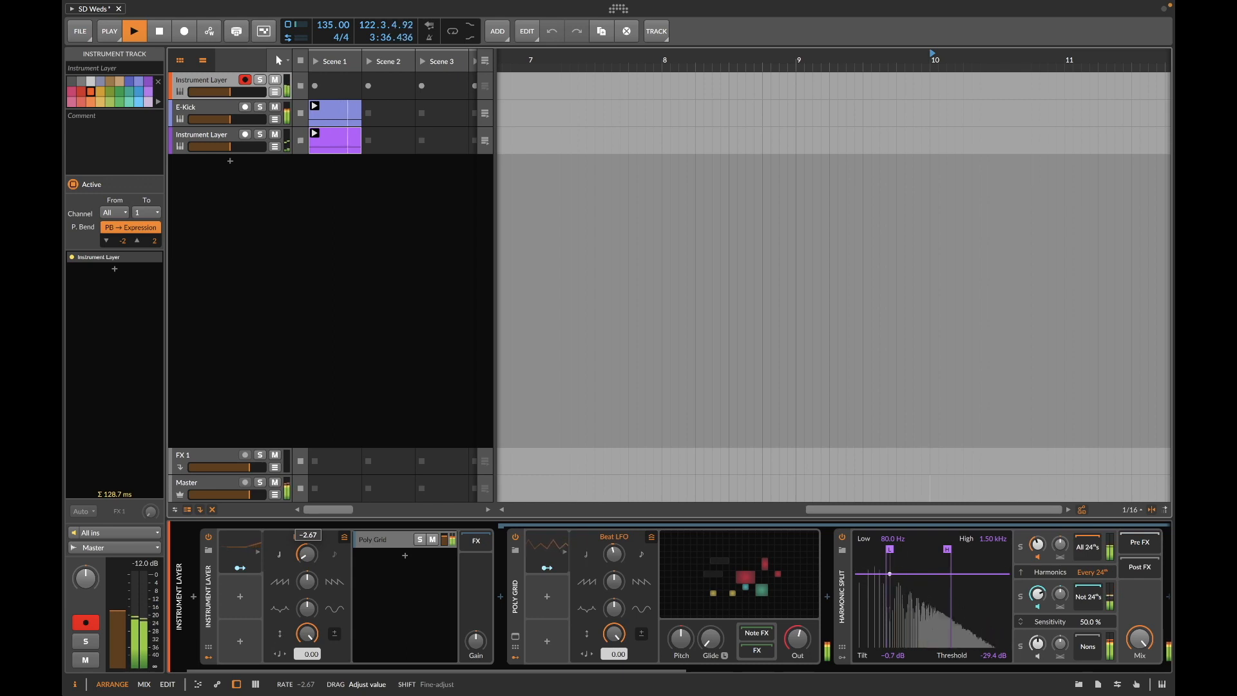
# Step: Set the rate of the Instrument Layer's Beat LFO to -3.00 and adjust its waveform shape
pyautogui.moveTo(307, 567); pyautogui.dragTo(308, 554)
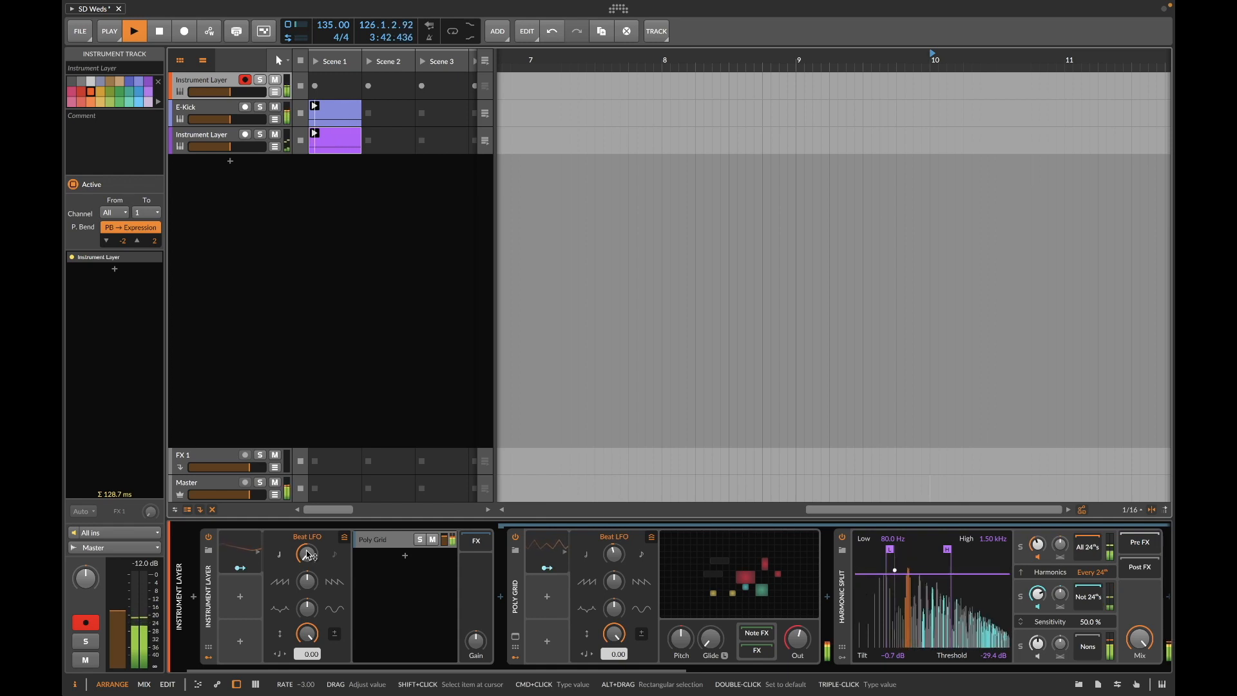
pyautogui.moveTo(307, 581); pyautogui.dragTo(308, 581)
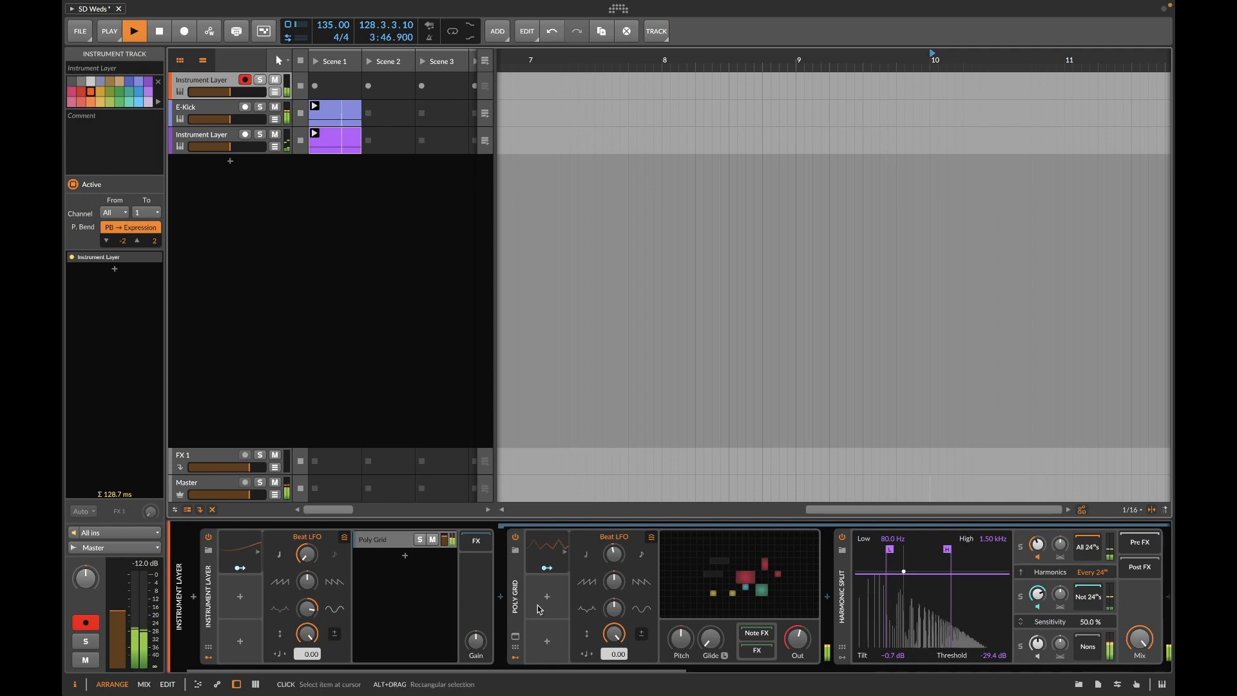
# Step: Try the Austrian Spring - Density D, Atonal Stasis, Conspiracy and German Plate - Filter 16 impulses in the Convolution, cancelling the replacement
pyautogui.hscroll(10, 689, 600)
pyautogui.click(689, 600)
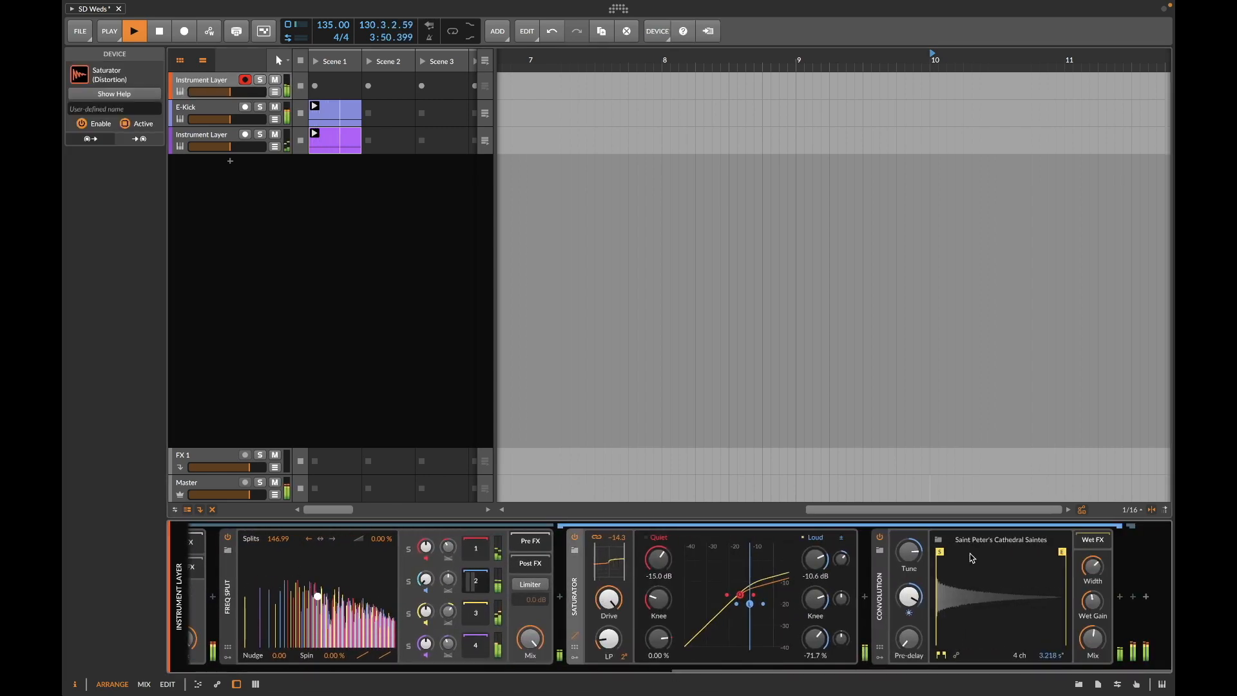
pyautogui.doubleClick(972, 558)
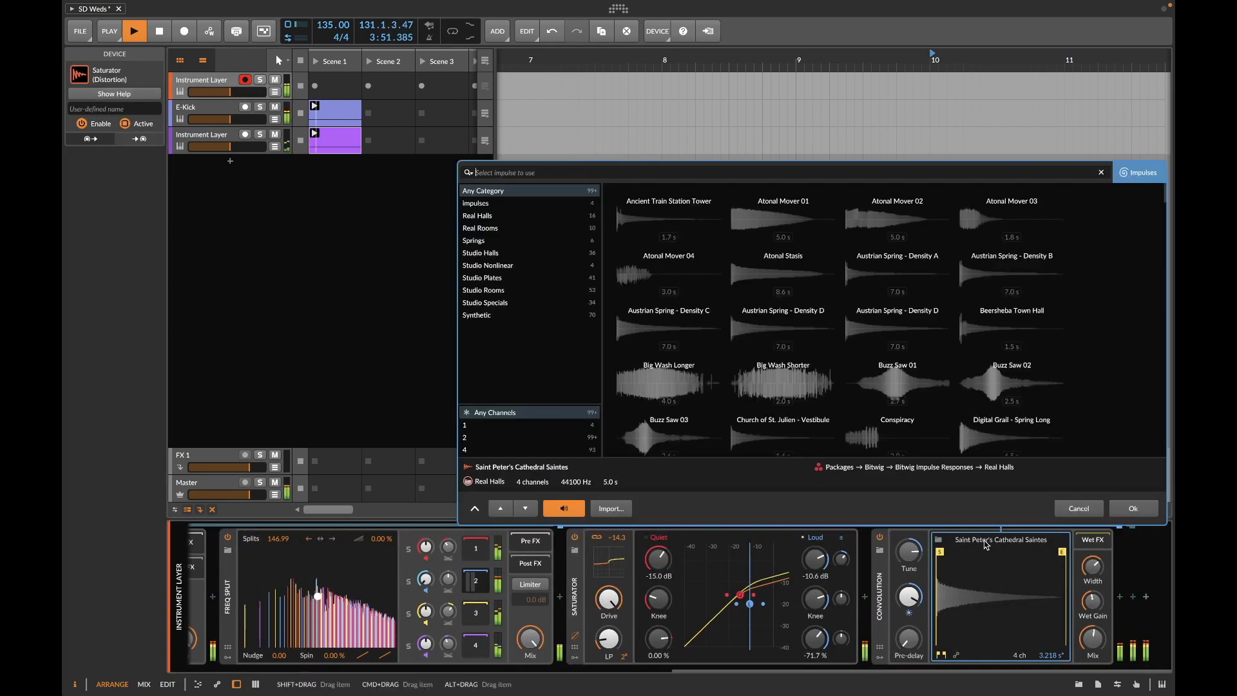
pyautogui.click(779, 333)
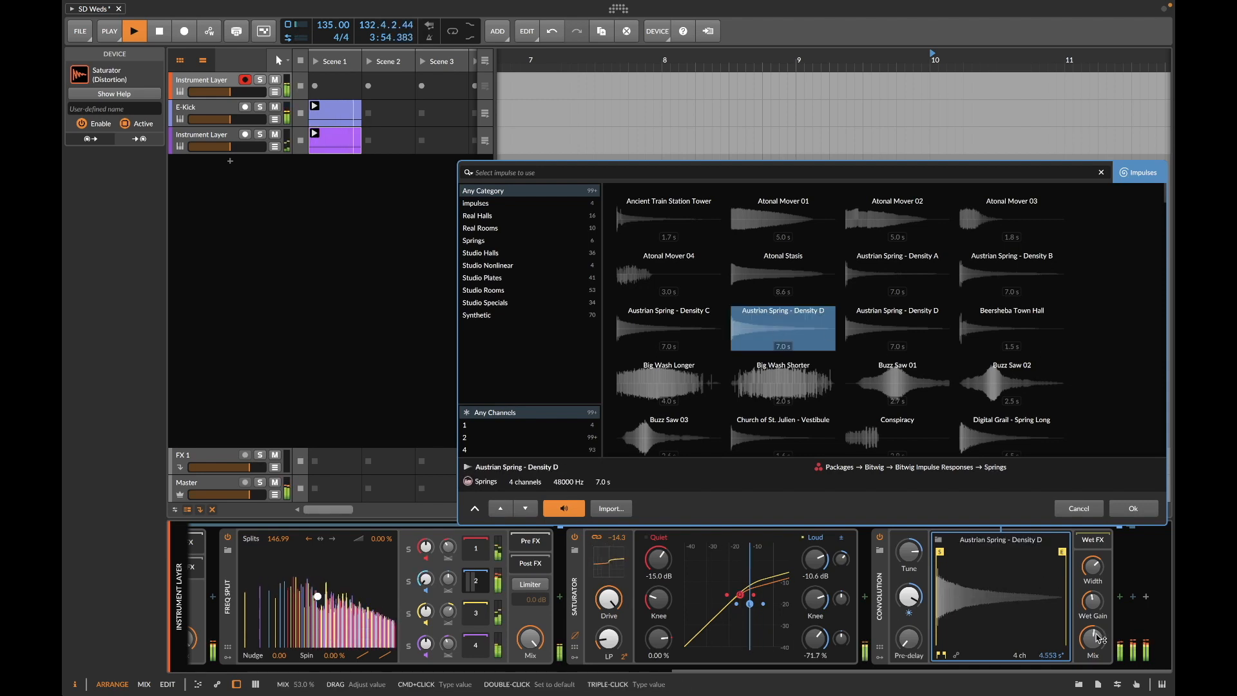
pyautogui.click(891, 323)
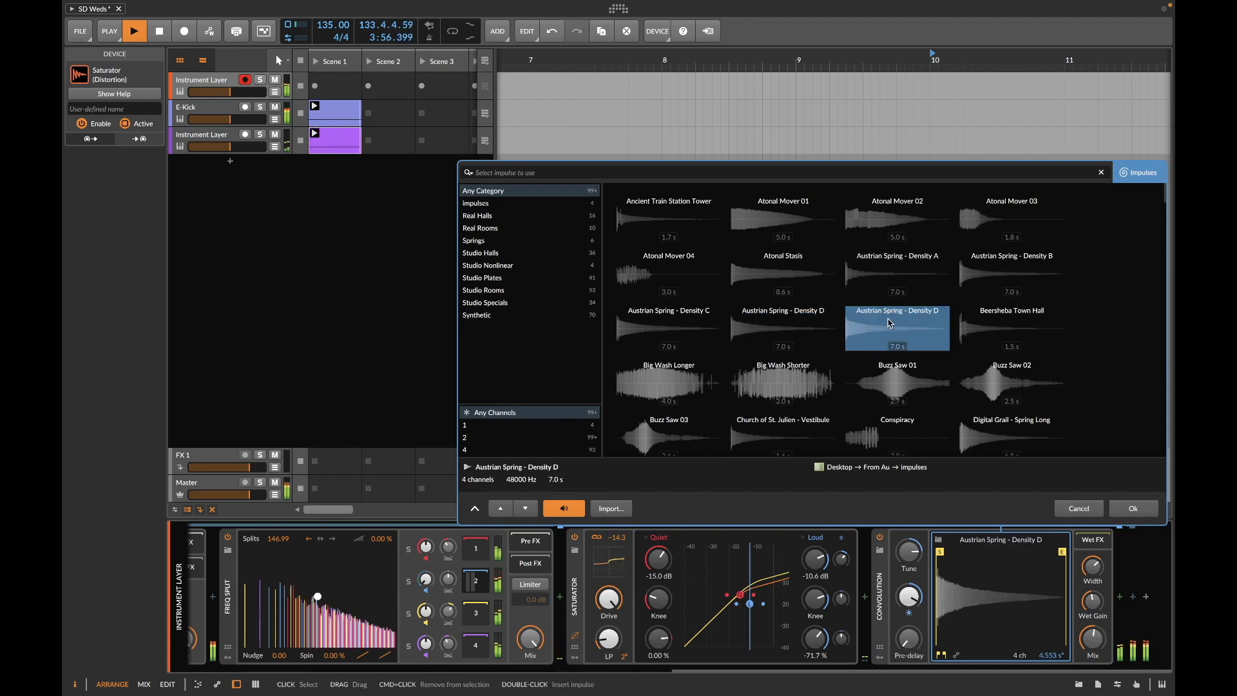
pyautogui.press('Up')
pyautogui.press('Left')
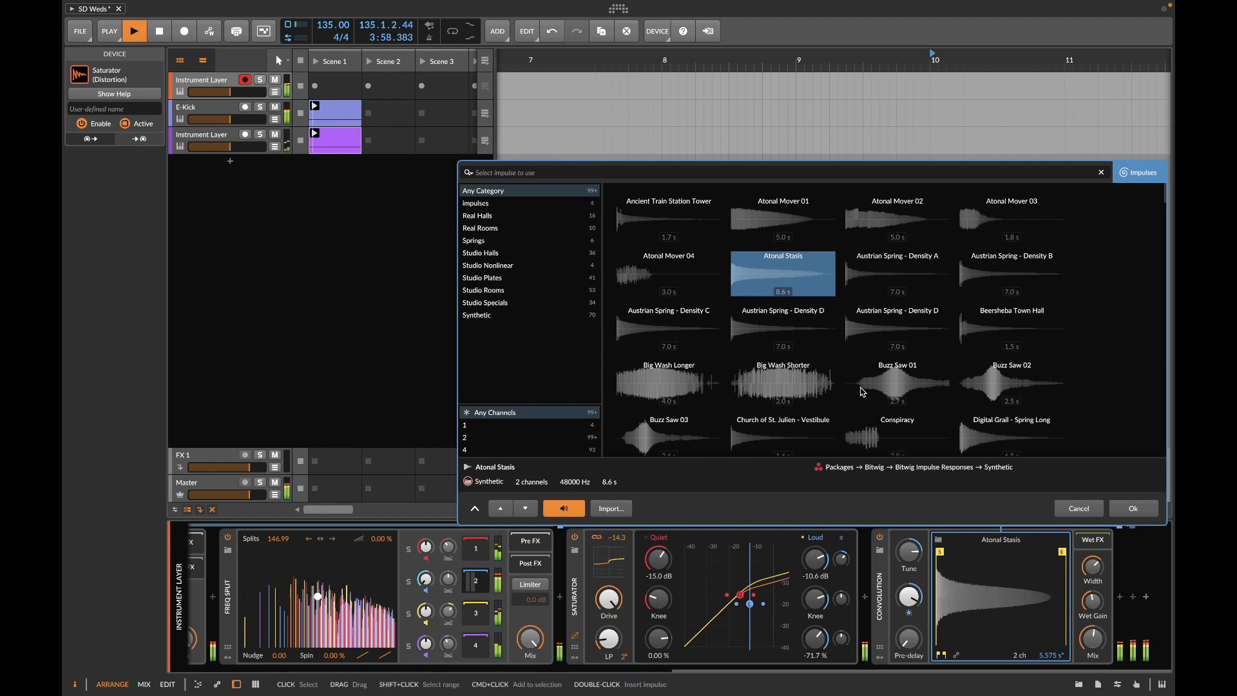
pyautogui.click(887, 422)
pyautogui.scroll(-2, 886, 403)
pyautogui.scroll(-3, 887, 404)
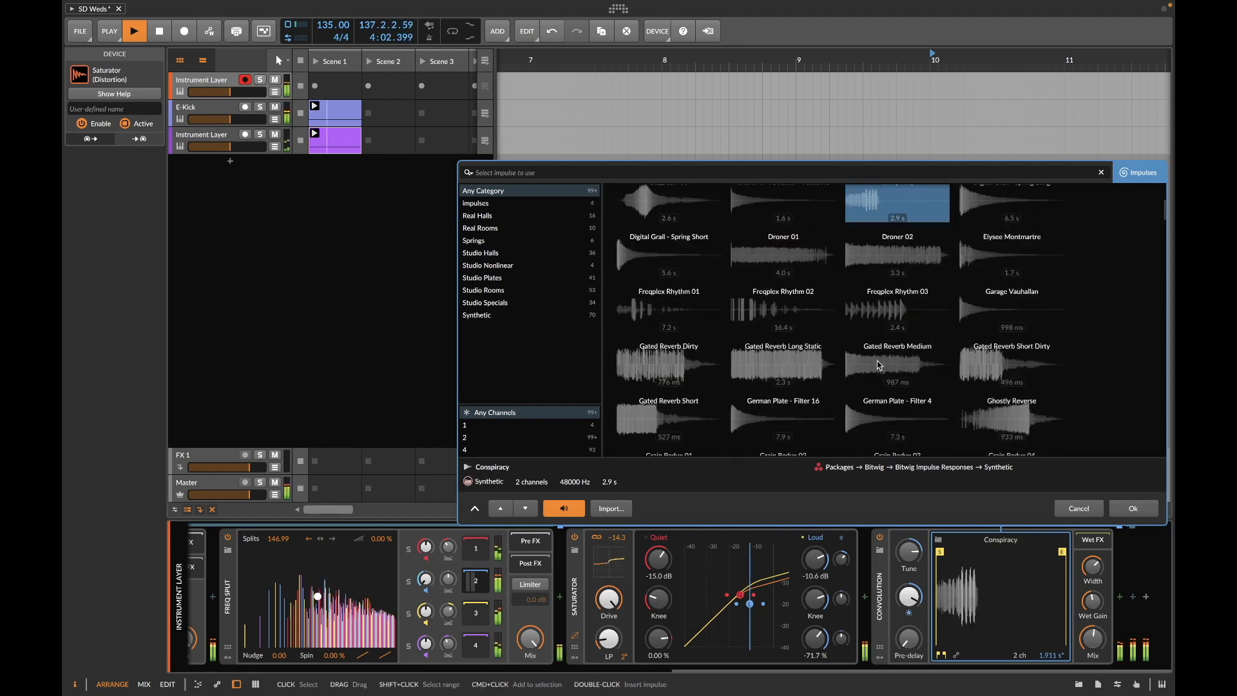
pyautogui.scroll(-1, 858, 329)
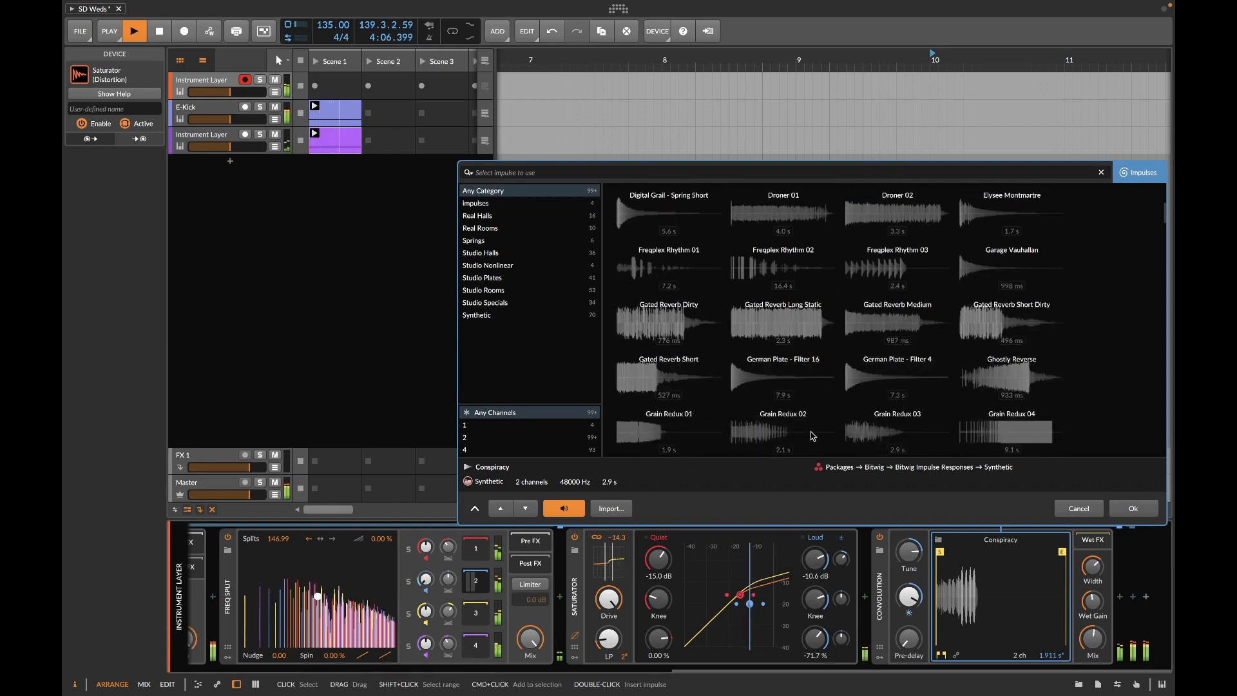
pyautogui.click(761, 376)
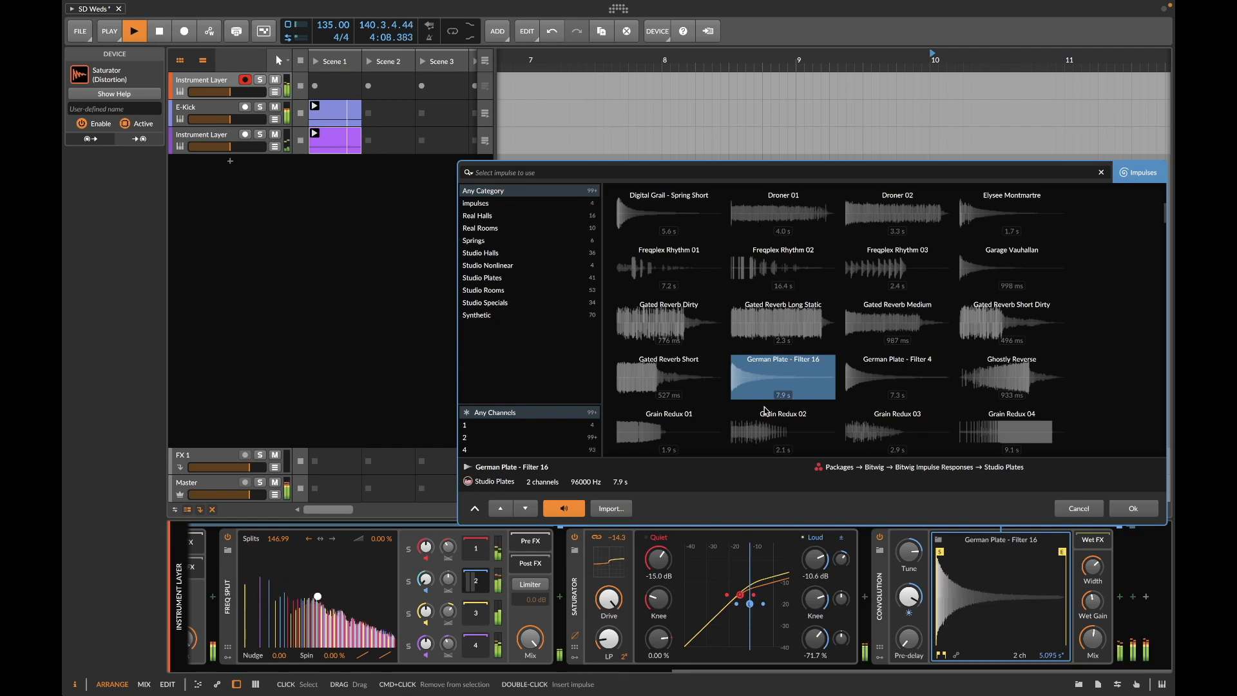
pyautogui.click(1079, 508)
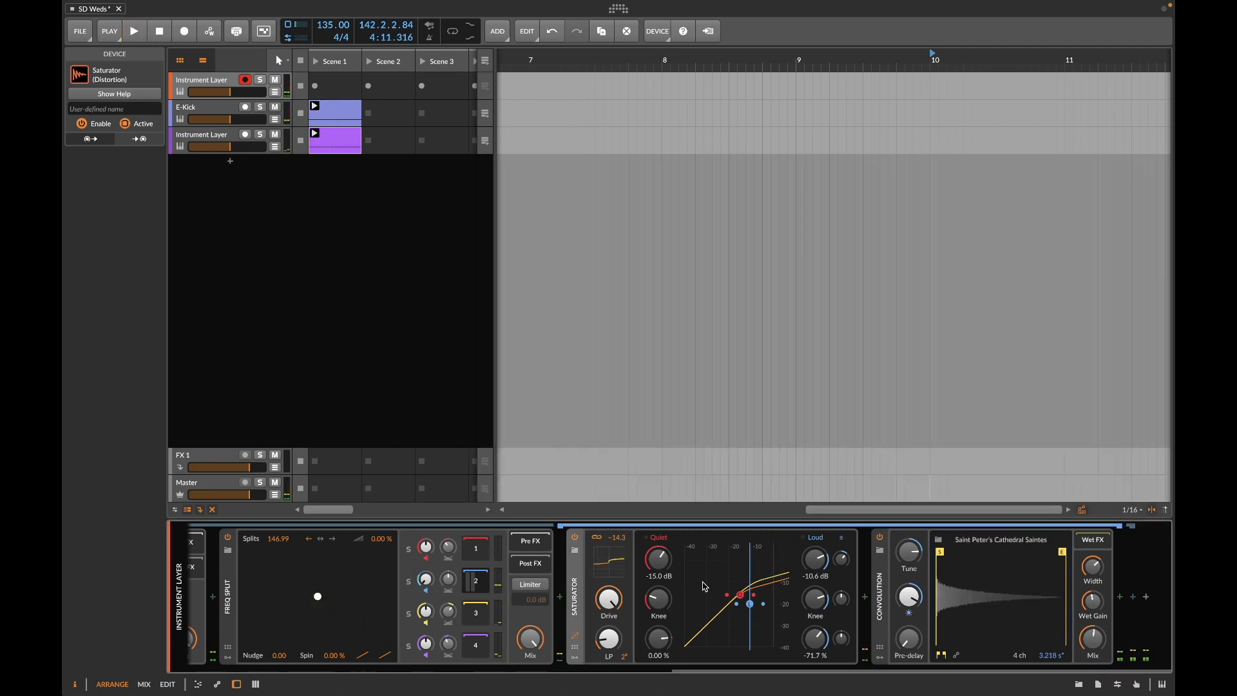
# Step: Inspect the device chains of the E-Kick track and the purple Instrument Layer track below it
pyautogui.click(207, 117)
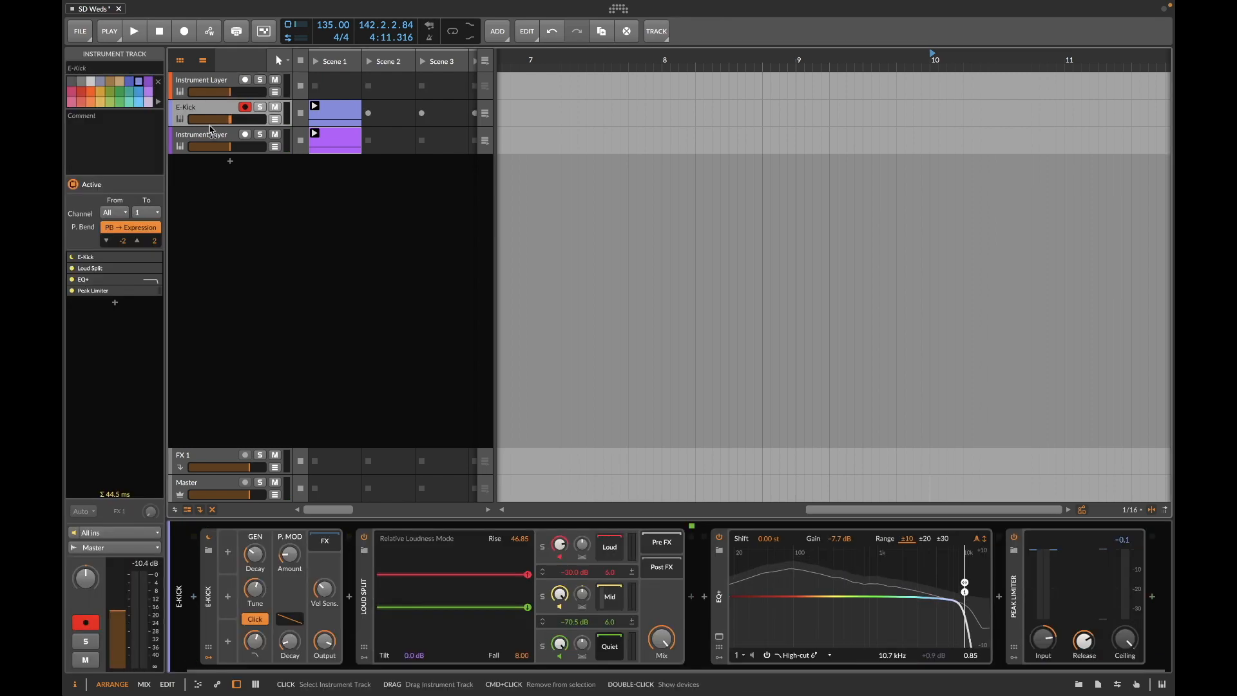
pyautogui.click(205, 140)
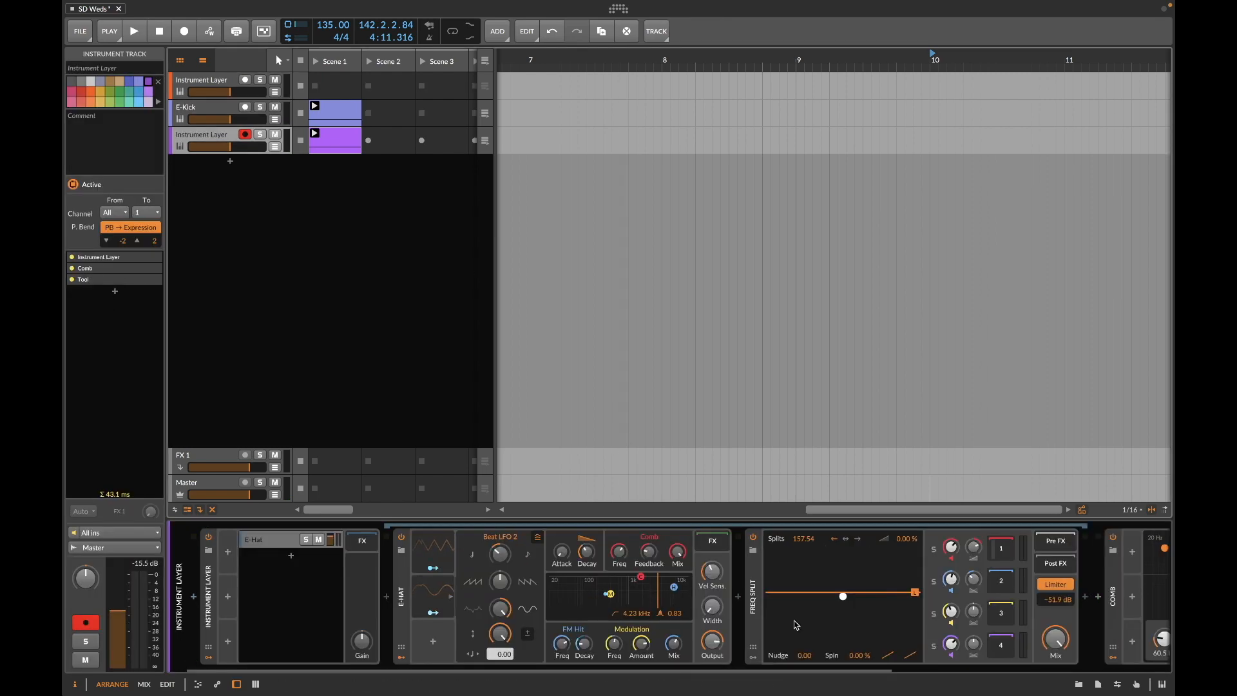
pyautogui.hscroll(5, 797, 624)
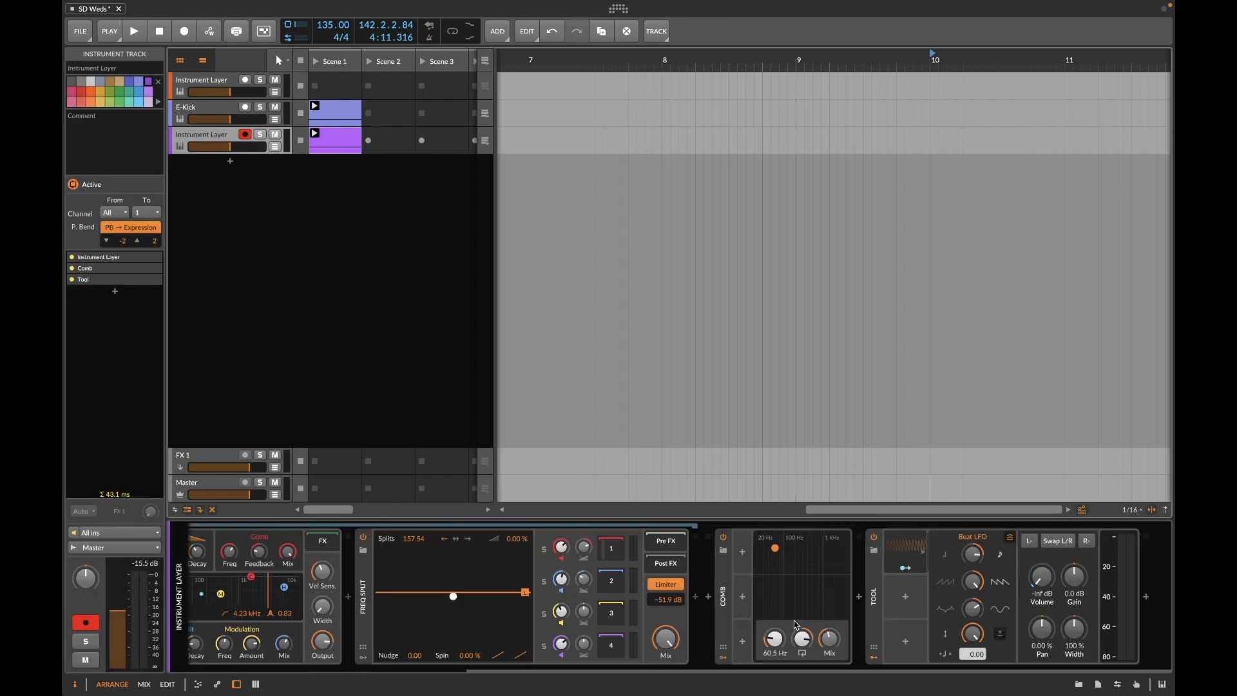
pyautogui.click(1146, 597)
pyautogui.click(1100, 504)
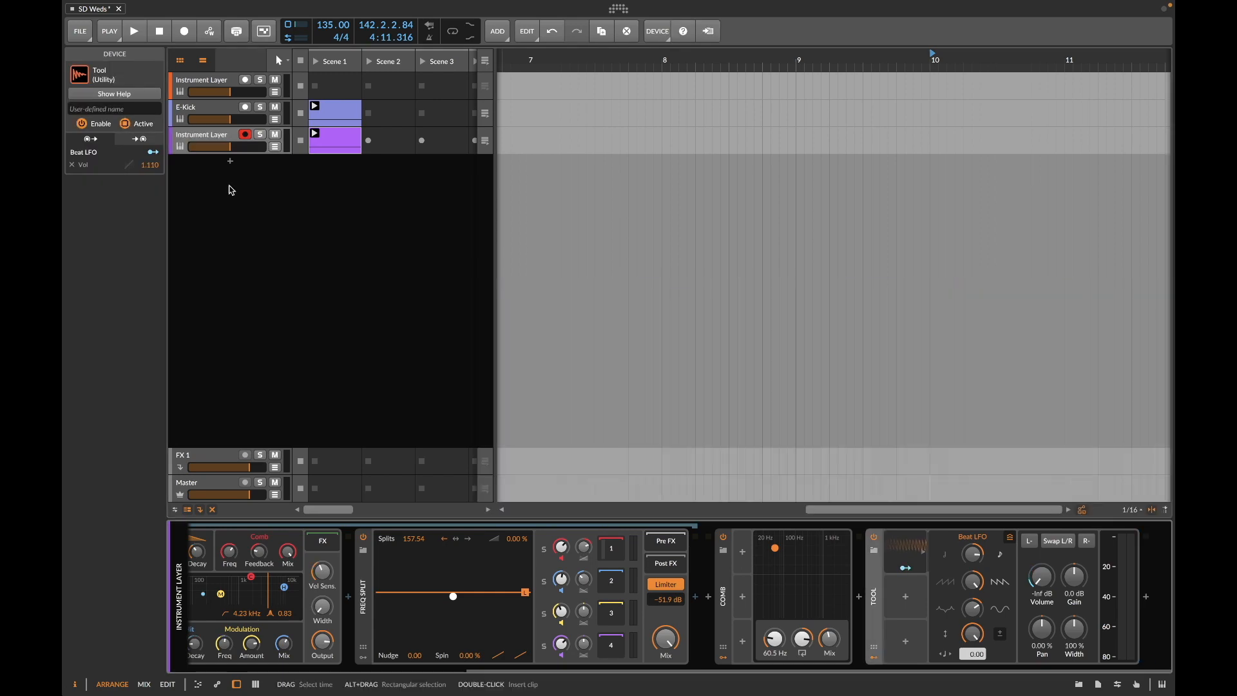
# Step: Insert a Peak Limiter after the Convolution on the first Instrument Layer track
pyautogui.click(210, 82)
pyautogui.hscroll(10, 1121, 580)
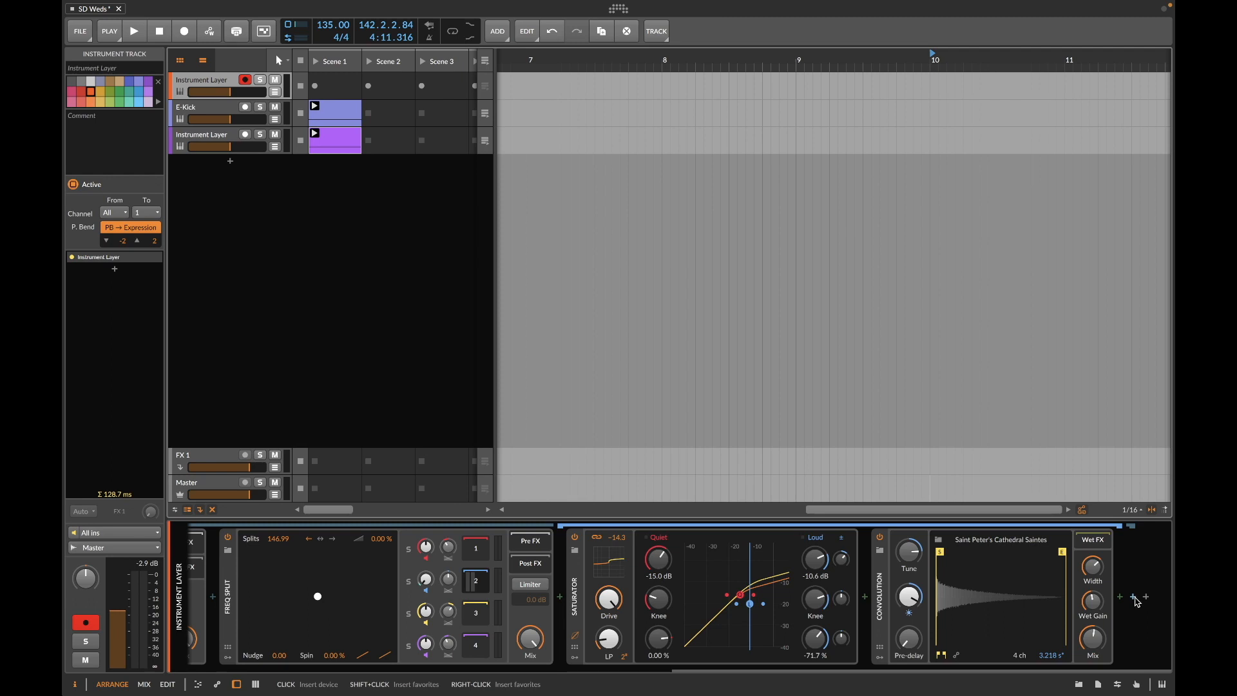
pyautogui.click(1136, 600)
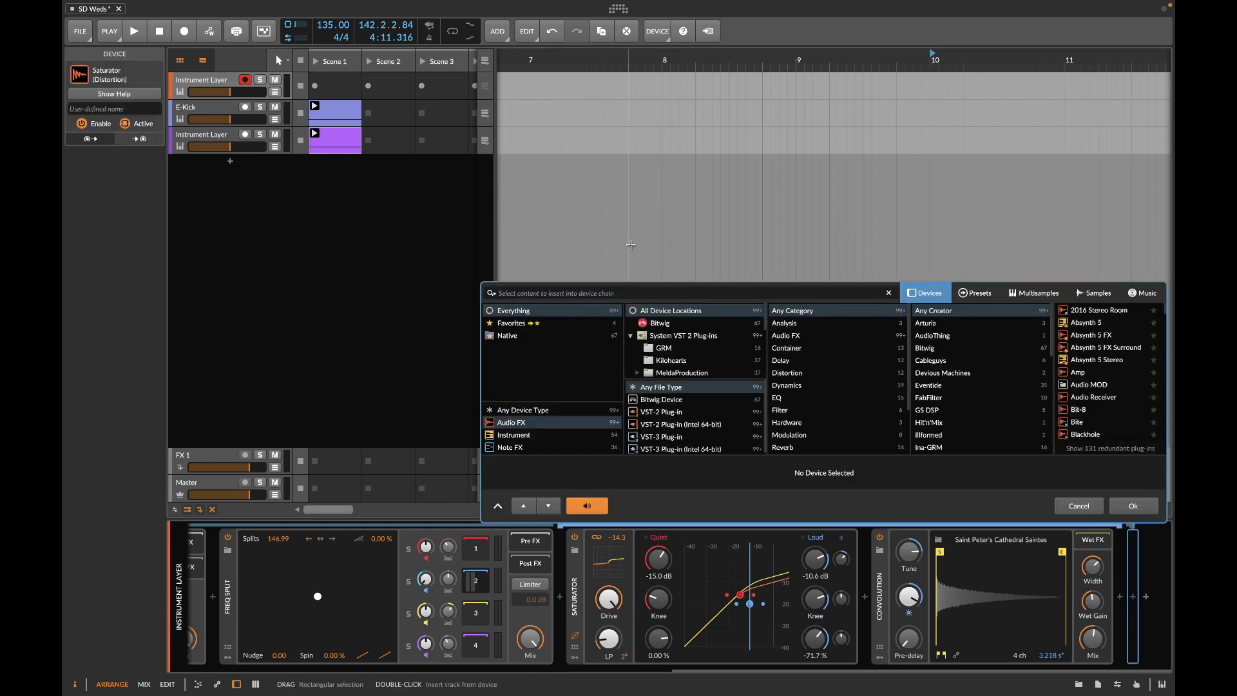
pyautogui.write('peak')
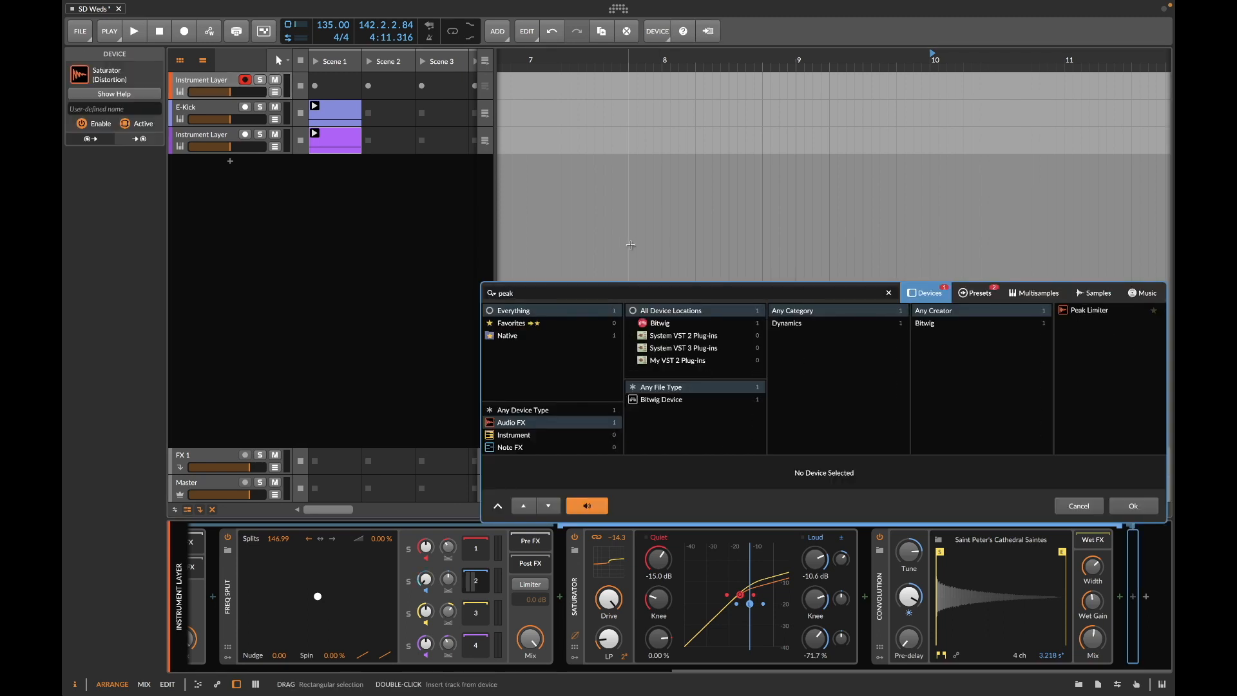
pyautogui.click(1095, 310)
pyautogui.click(1134, 505)
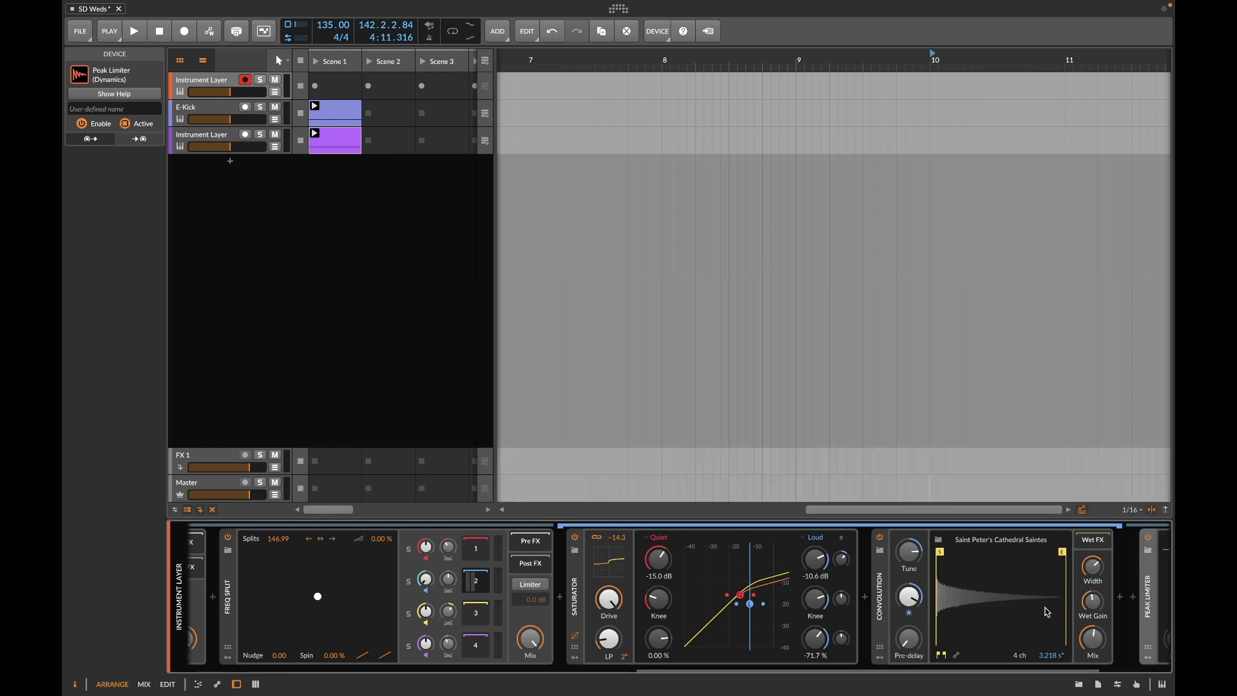
# Step: Try 16.00 and 30.90 splits in Freq Split during playback, settle on 2.14, and stop playback
pyautogui.press('space')
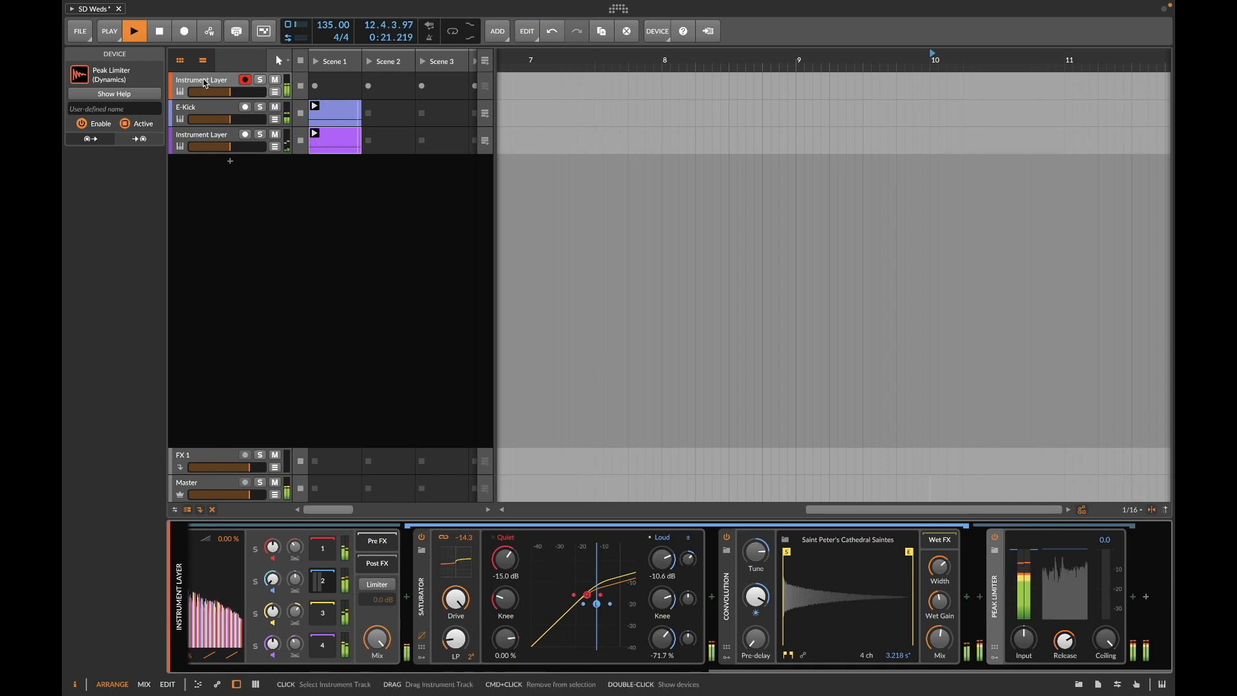
pyautogui.scroll(3, 298, 553)
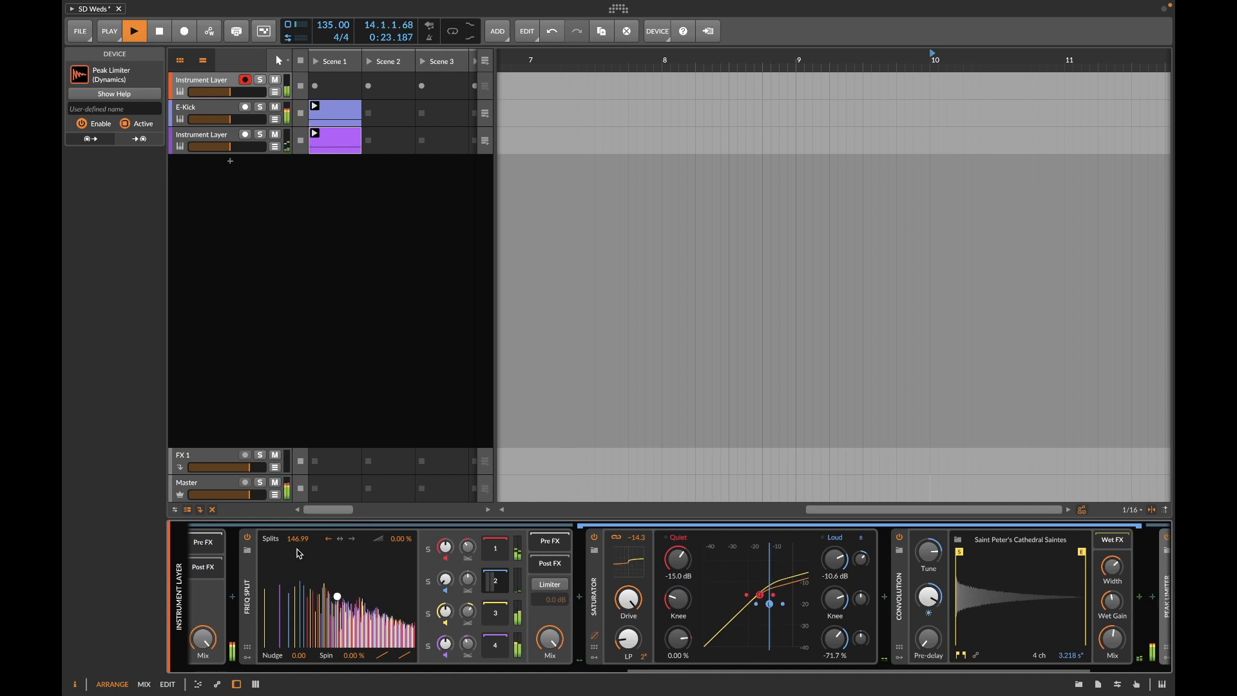
pyautogui.moveTo(298, 539); pyautogui.dragTo(298, 619)
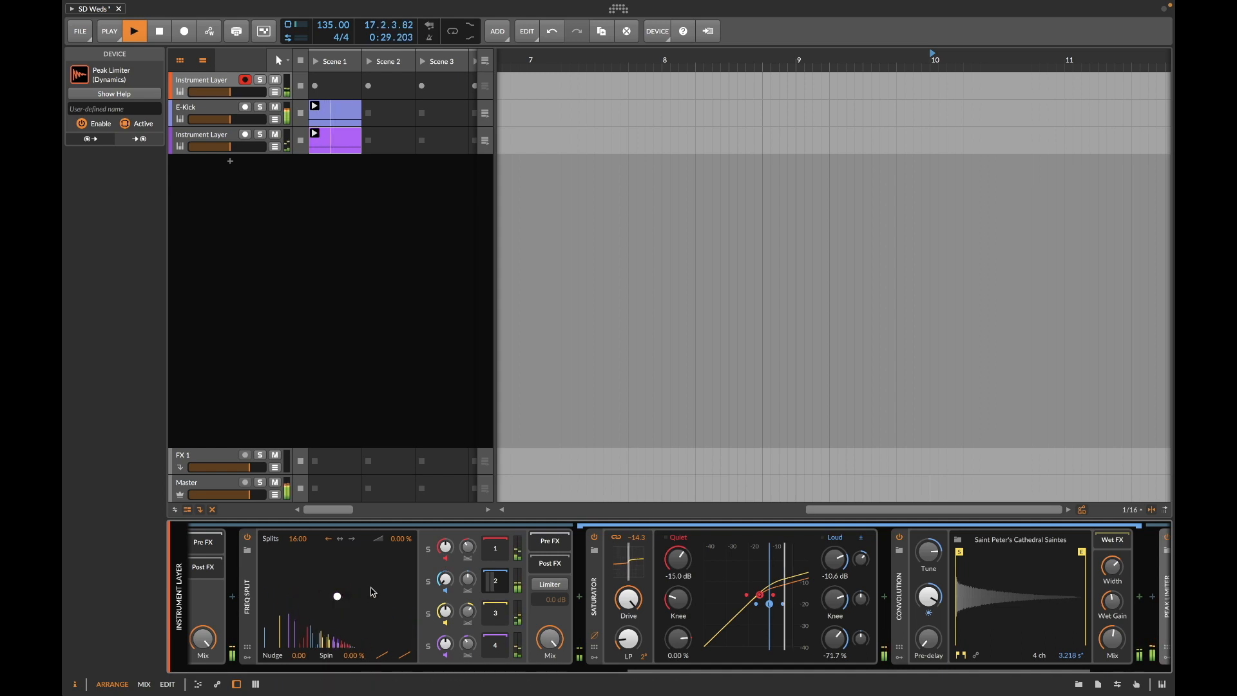
pyautogui.hscroll(-3, 372, 594)
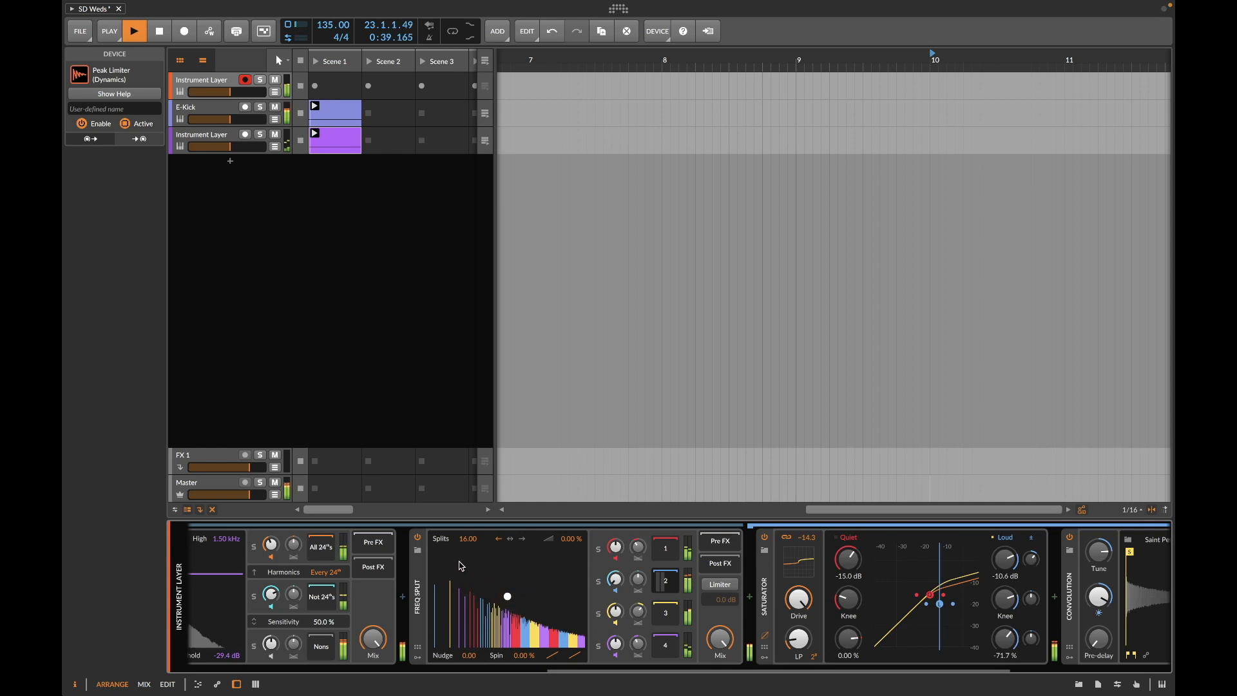
pyautogui.moveTo(471, 540); pyautogui.dragTo(471, 495)
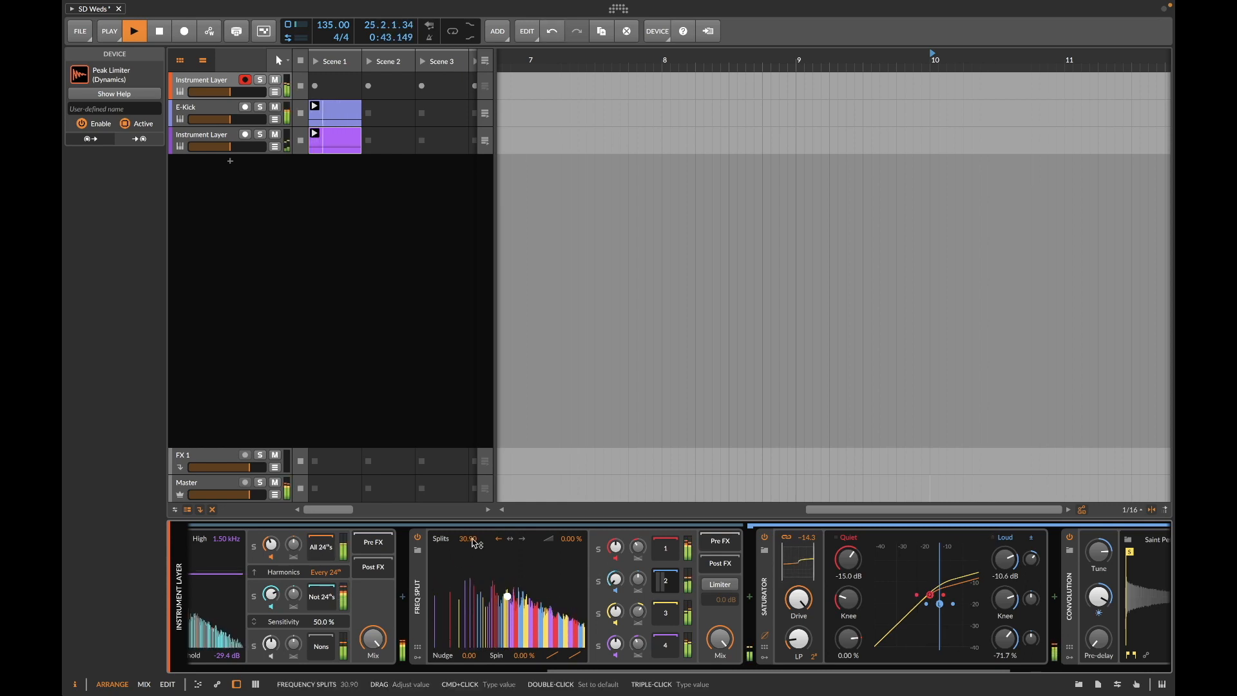
pyautogui.moveTo(475, 543); pyautogui.dragTo(475, 618)
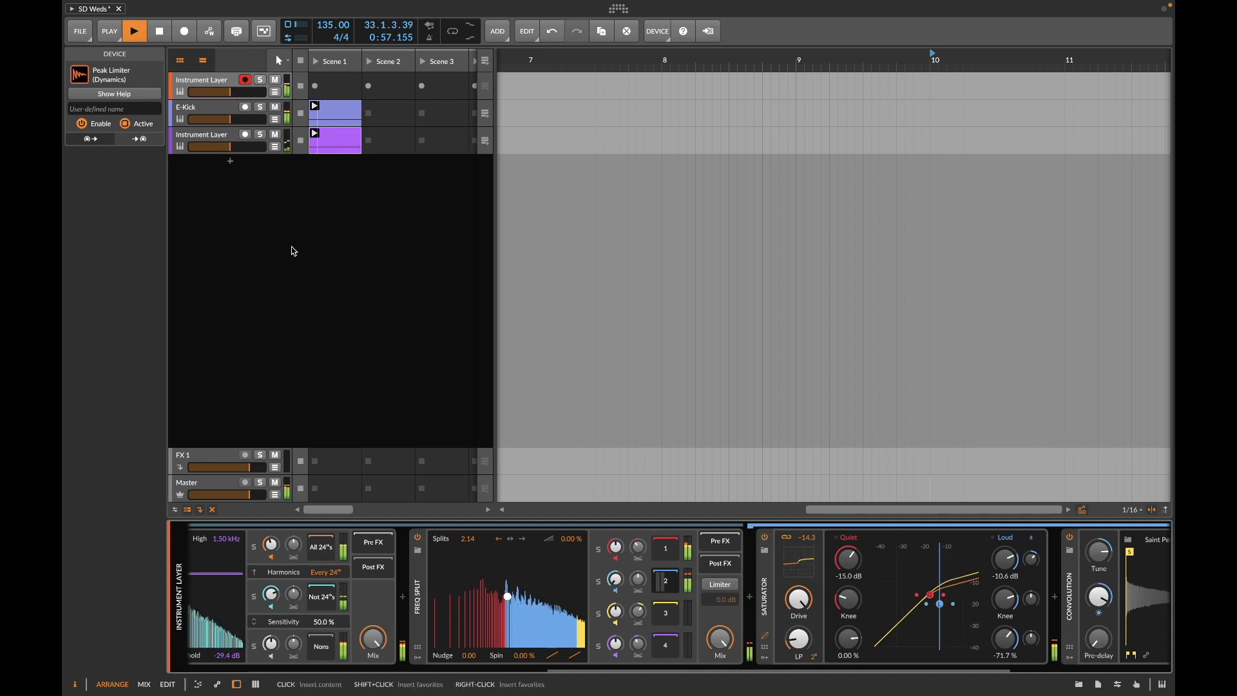
pyautogui.press('space')
# Step: Insert the Bitwig Tool device after the Peak Limiter on the first Instrument Layer track
pyautogui.scroll(-5, 1152, 595)
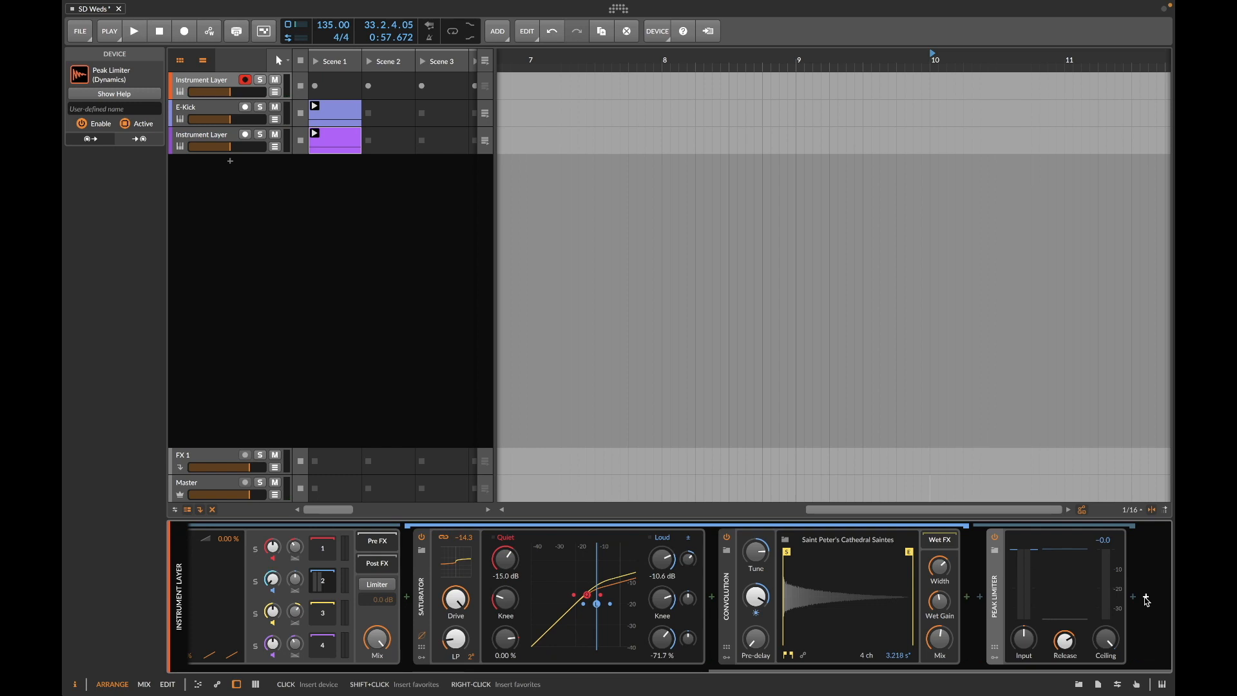
pyautogui.click(1146, 598)
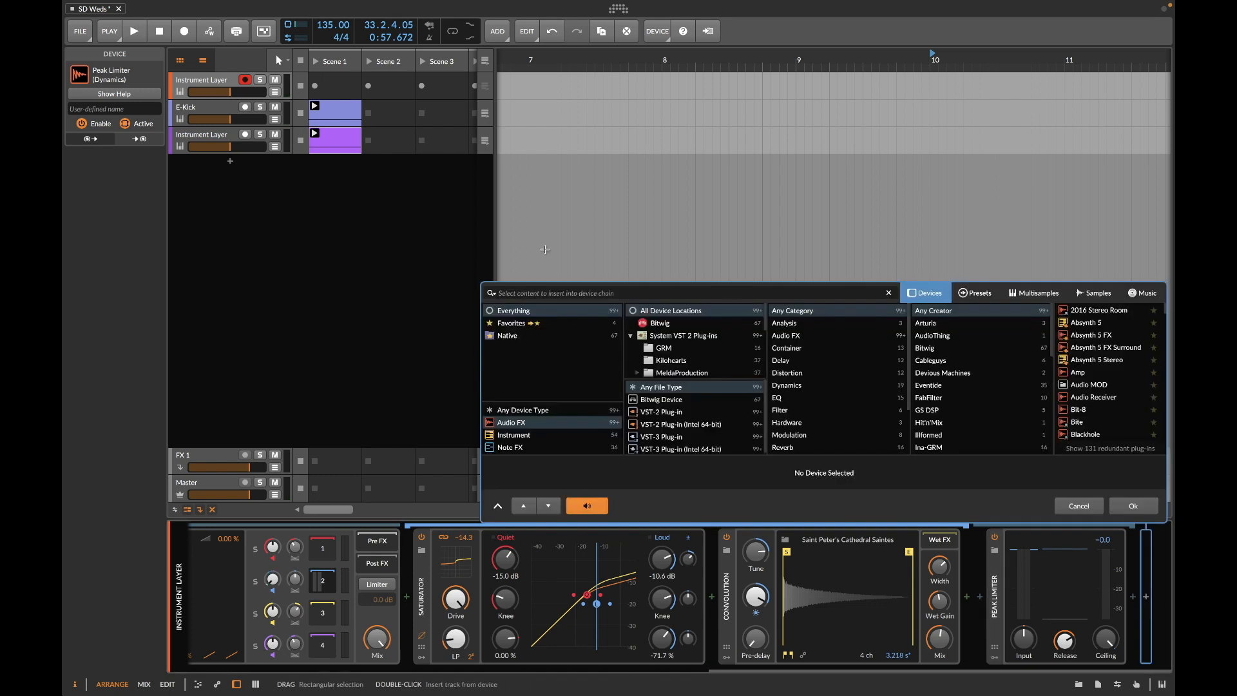
pyautogui.write('tool')
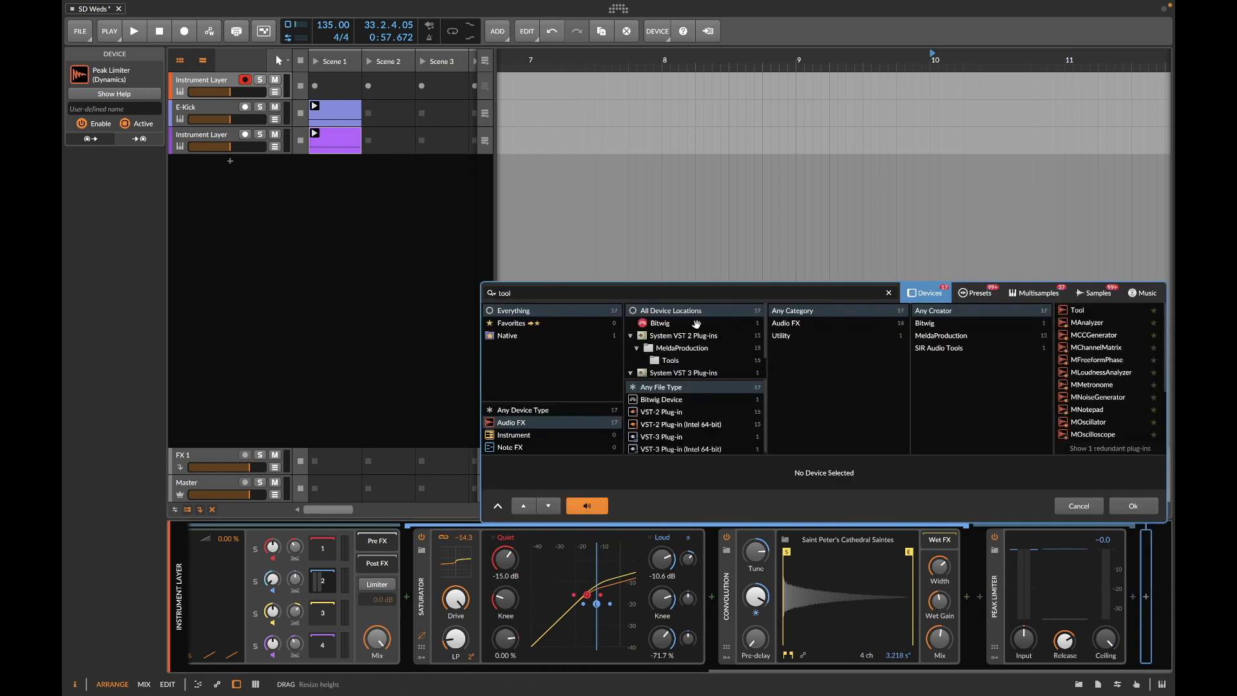
pyautogui.click(1081, 311)
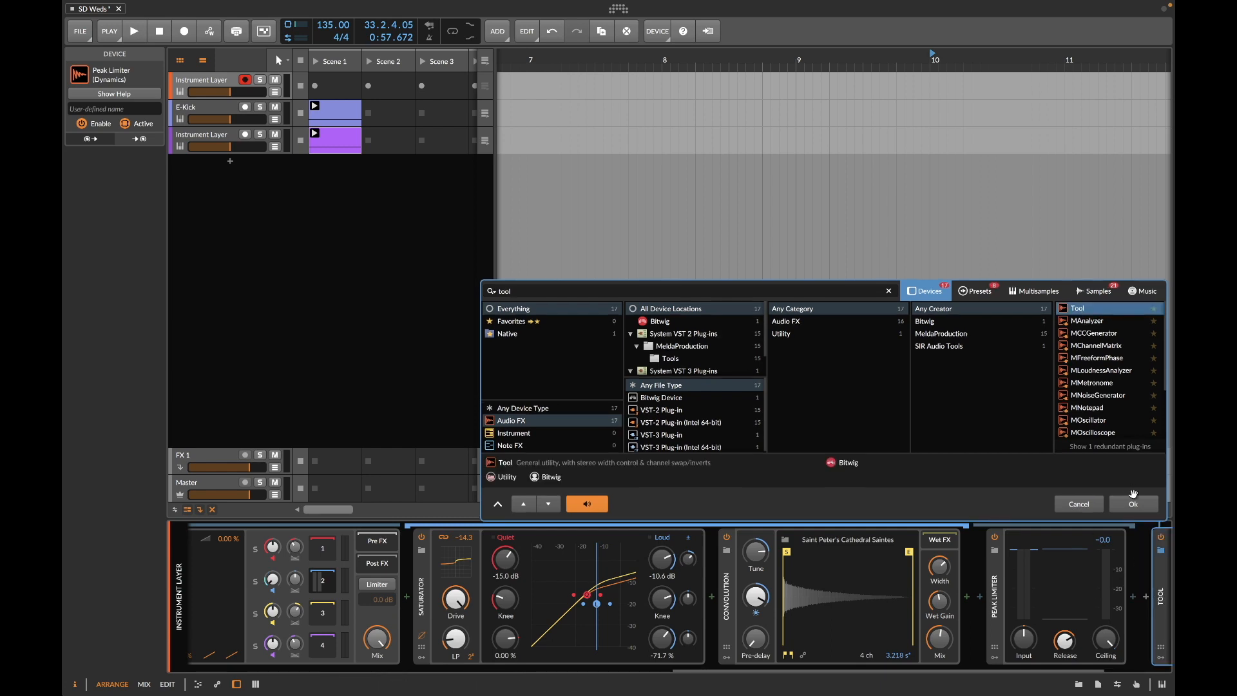
pyautogui.click(1133, 496)
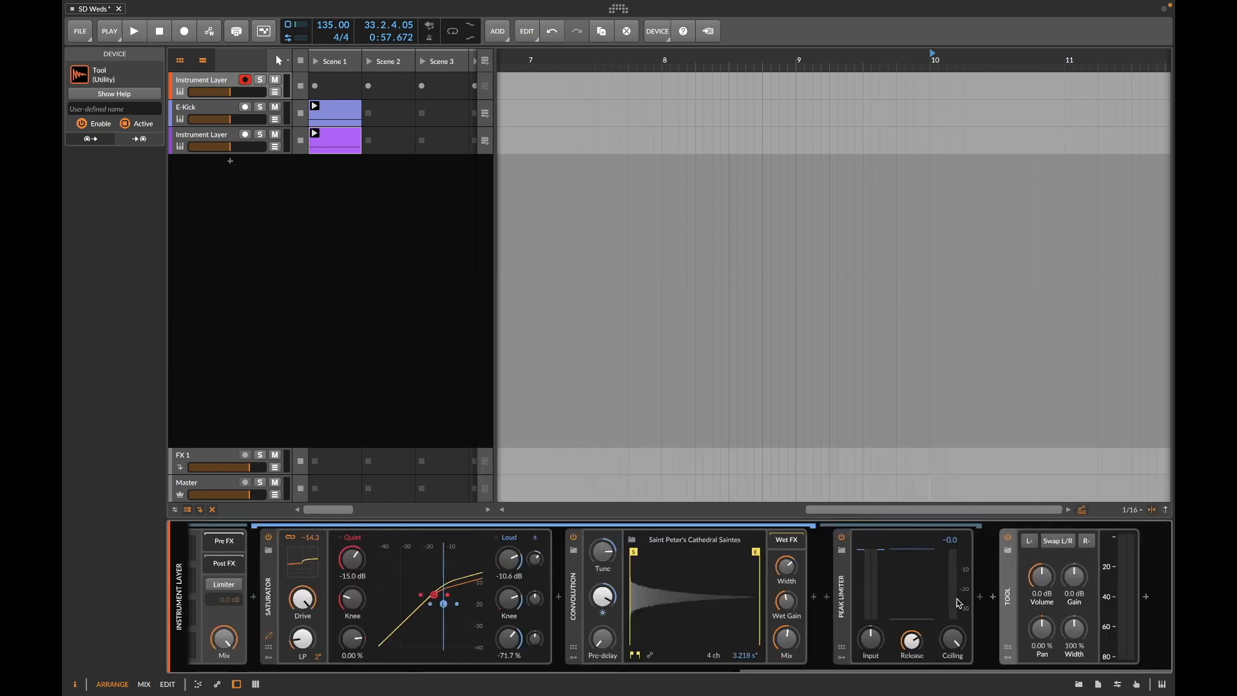
# Step: Add an Audio Sidechain modulator to the Tool device and map it to Volume with an amount of -2.00
pyautogui.click(1007, 657)
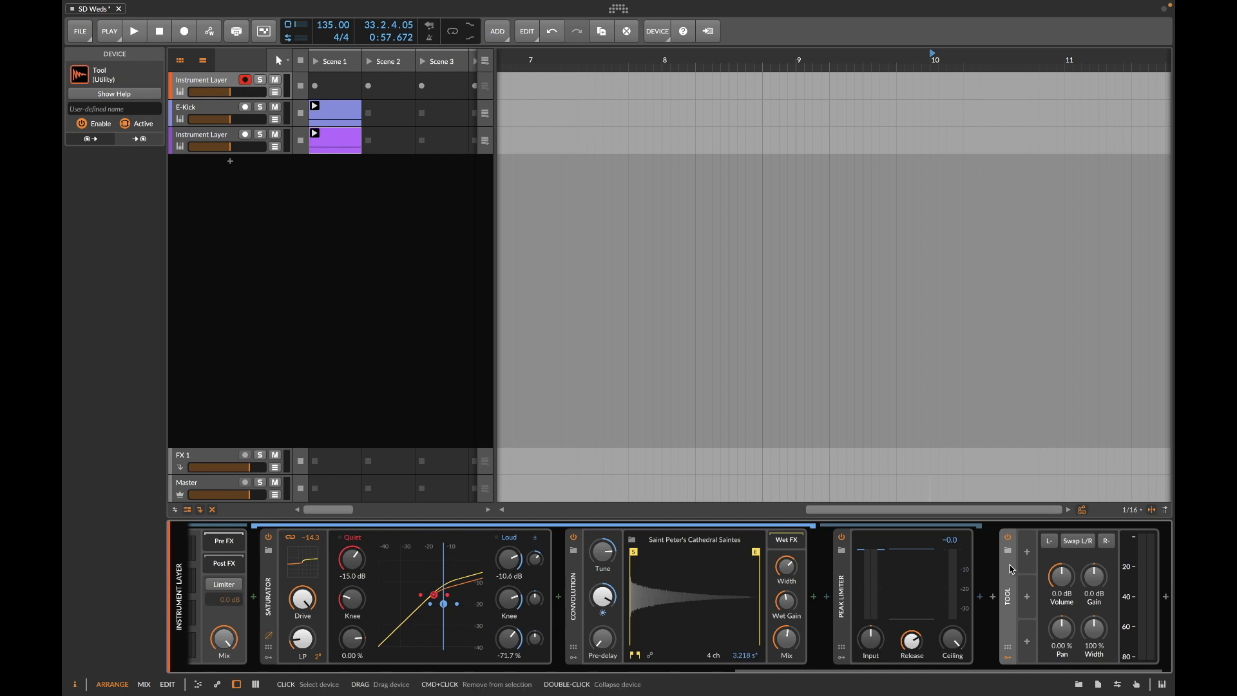
pyautogui.click(1028, 552)
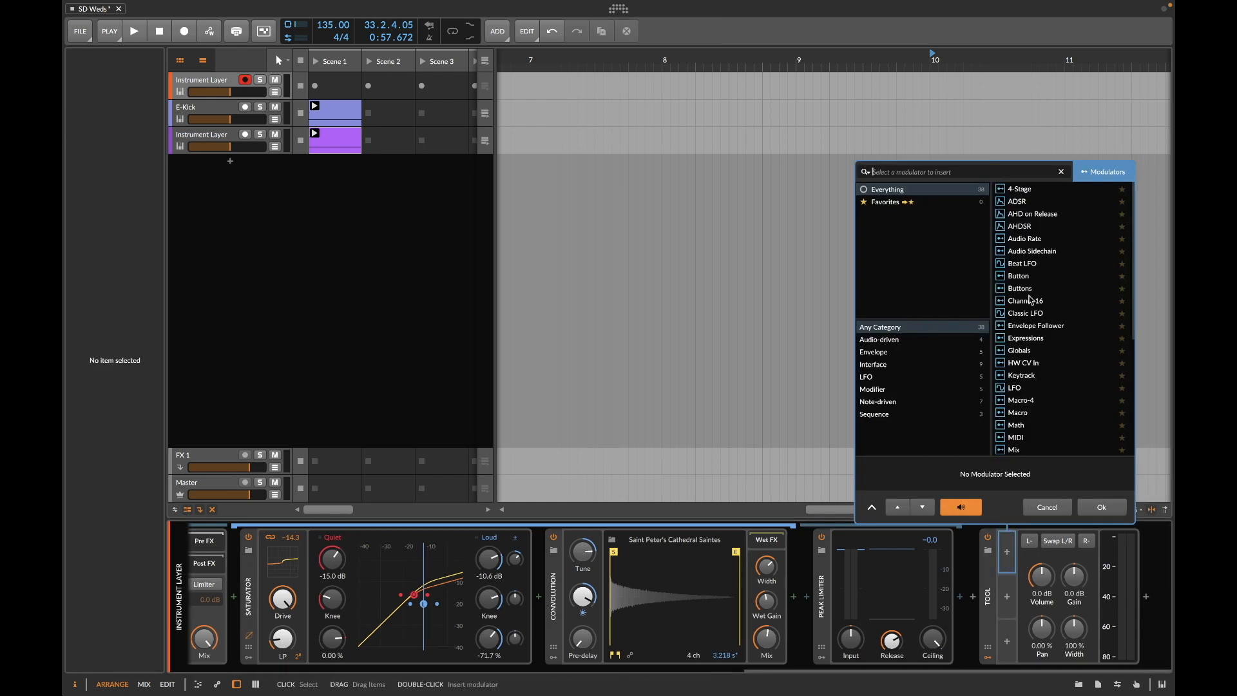
pyautogui.click(1037, 253)
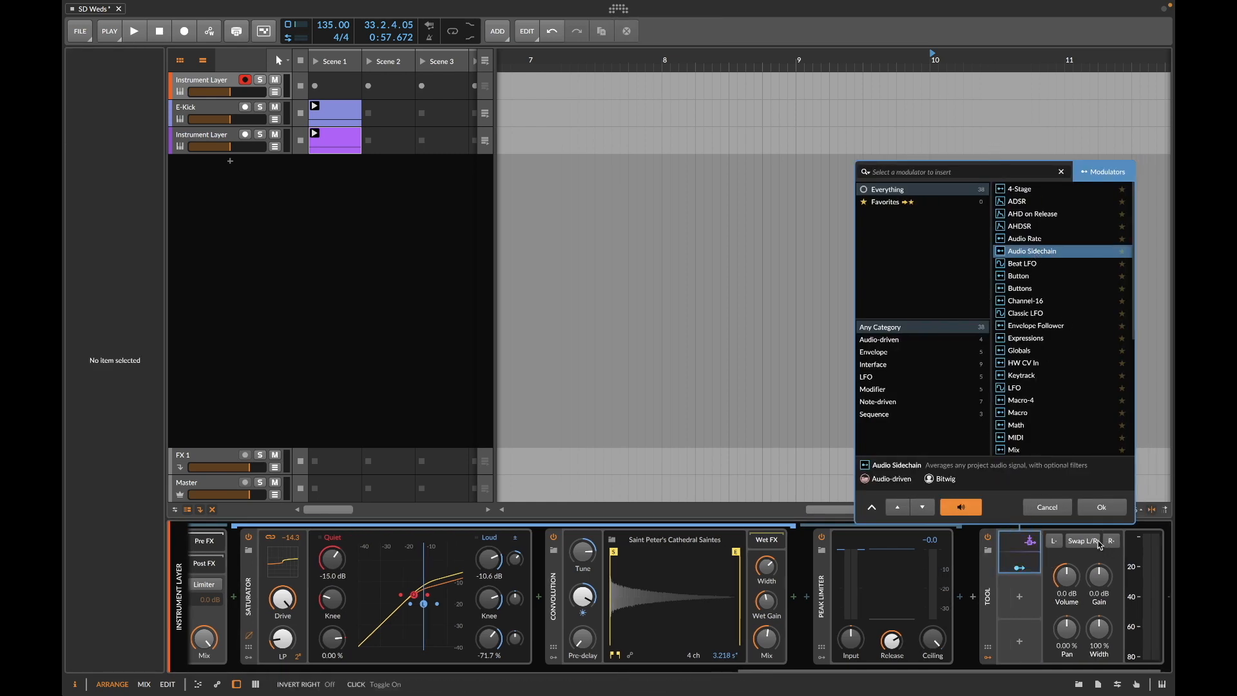
pyautogui.click(1089, 510)
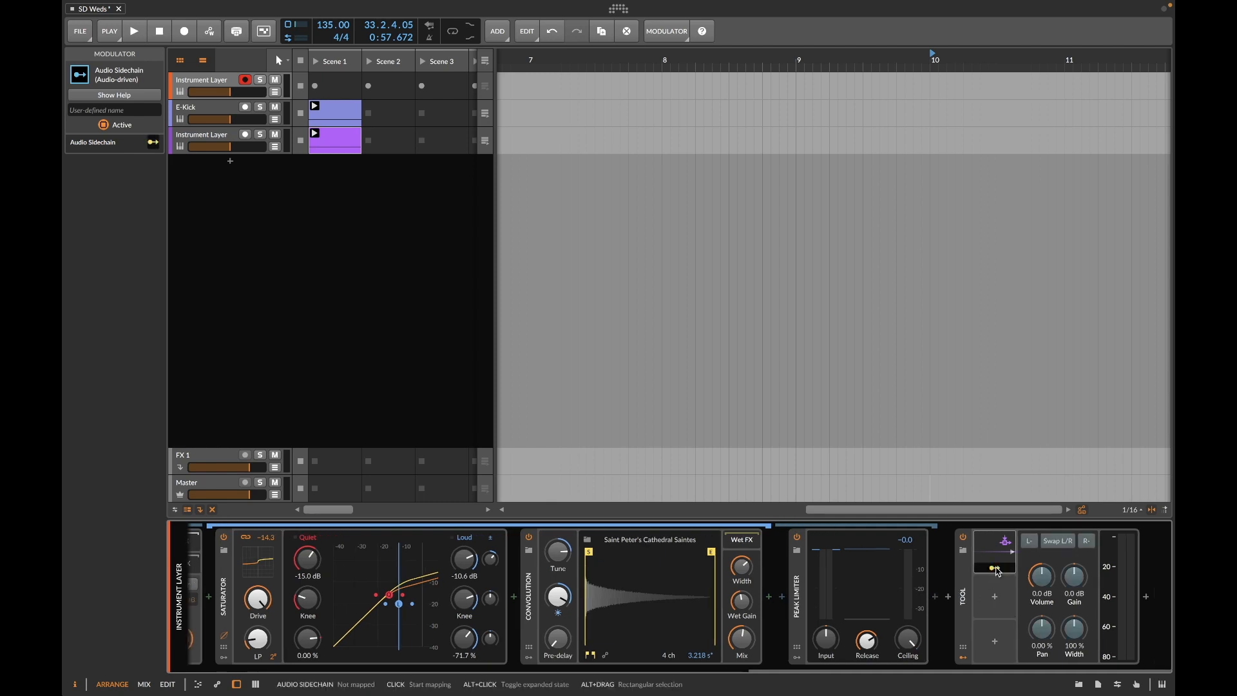
pyautogui.click(1042, 576)
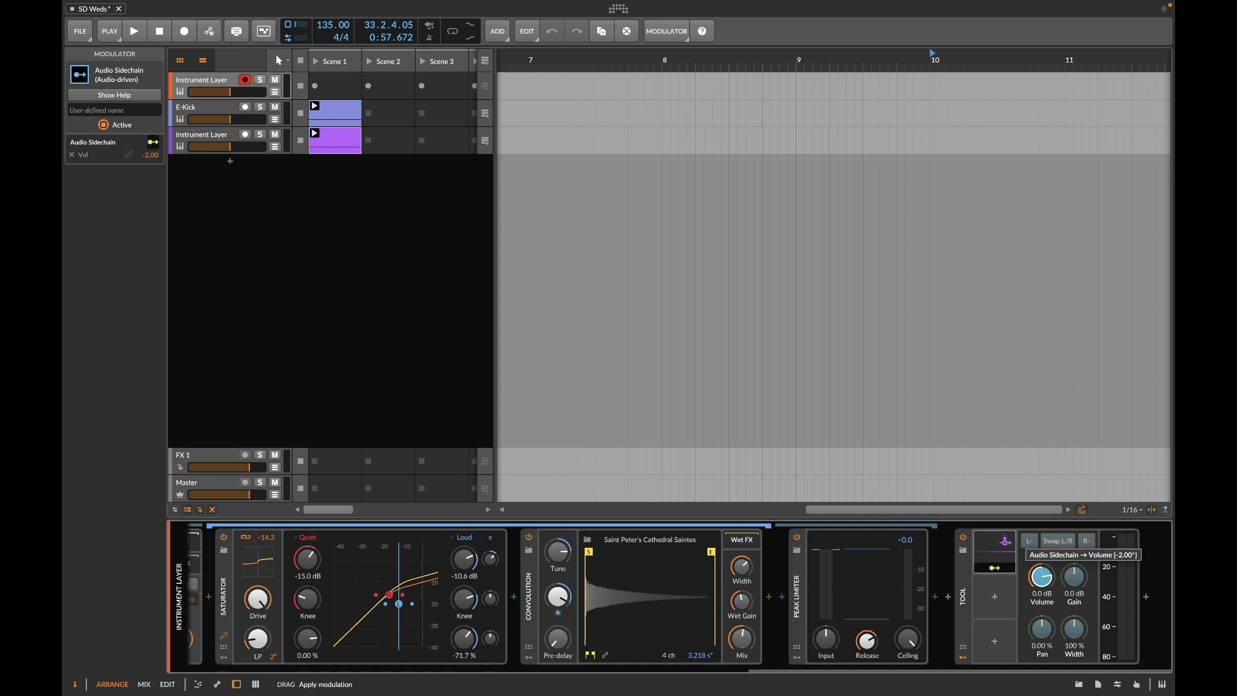
# Step: Set the Audio Sidechain's Volume modulation amount on the Tool device to -1.10 and its source to E-Kick (PRE)
pyautogui.moveTo(1042, 576); pyautogui.dragTo(1042, 532)
pyautogui.click(986, 542)
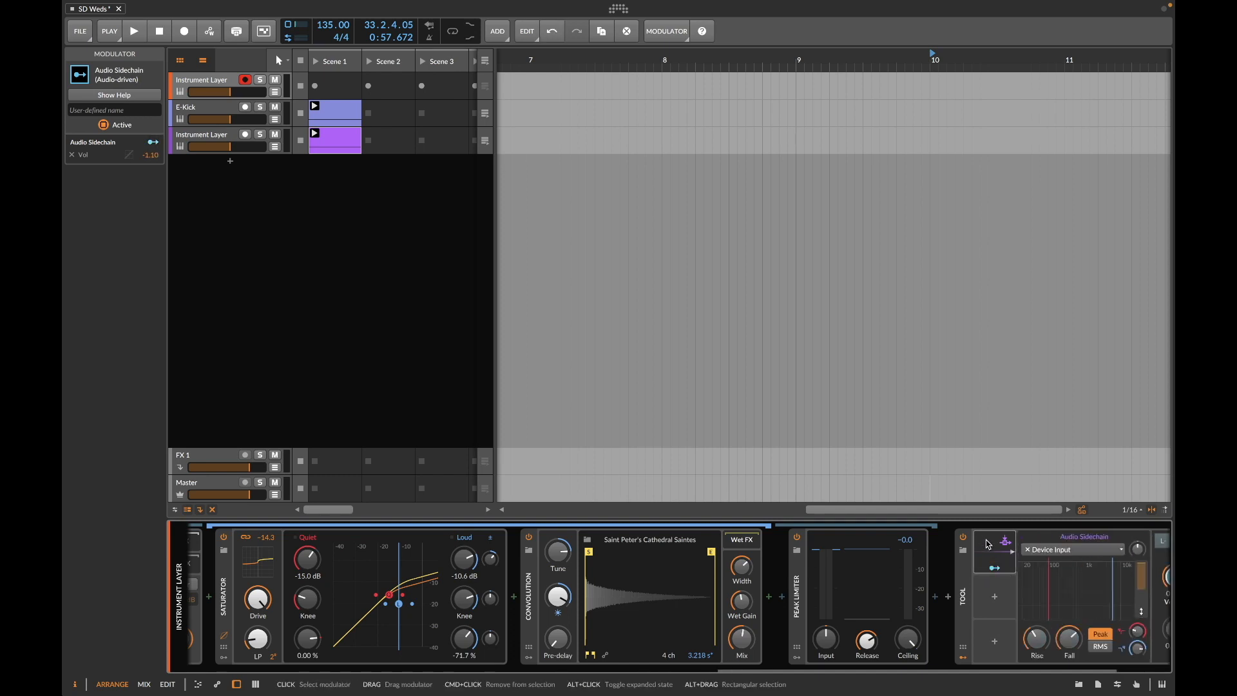
pyautogui.click(1075, 549)
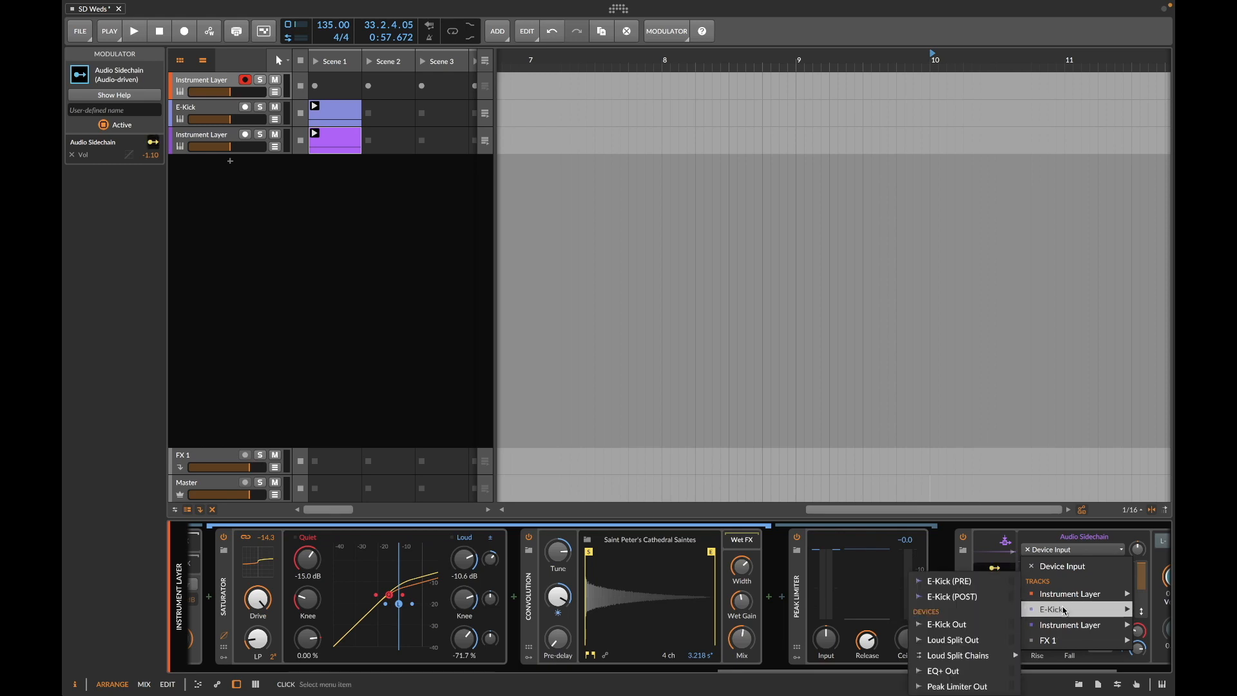
pyautogui.moveTo(1029, 613)
pyautogui.click(953, 581)
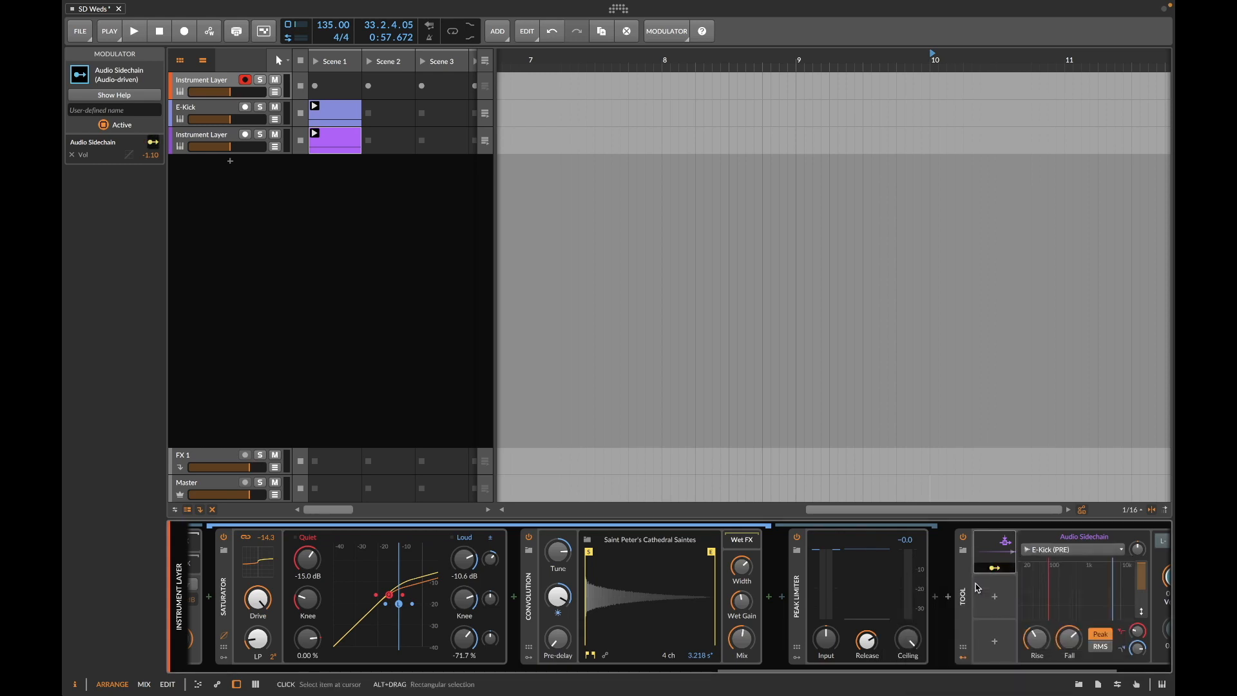
# Step: Start playback and adjust the Audio Sidechain's modulation of the Tool's Volume, settling on an amount of -1.64
pyautogui.press('space')
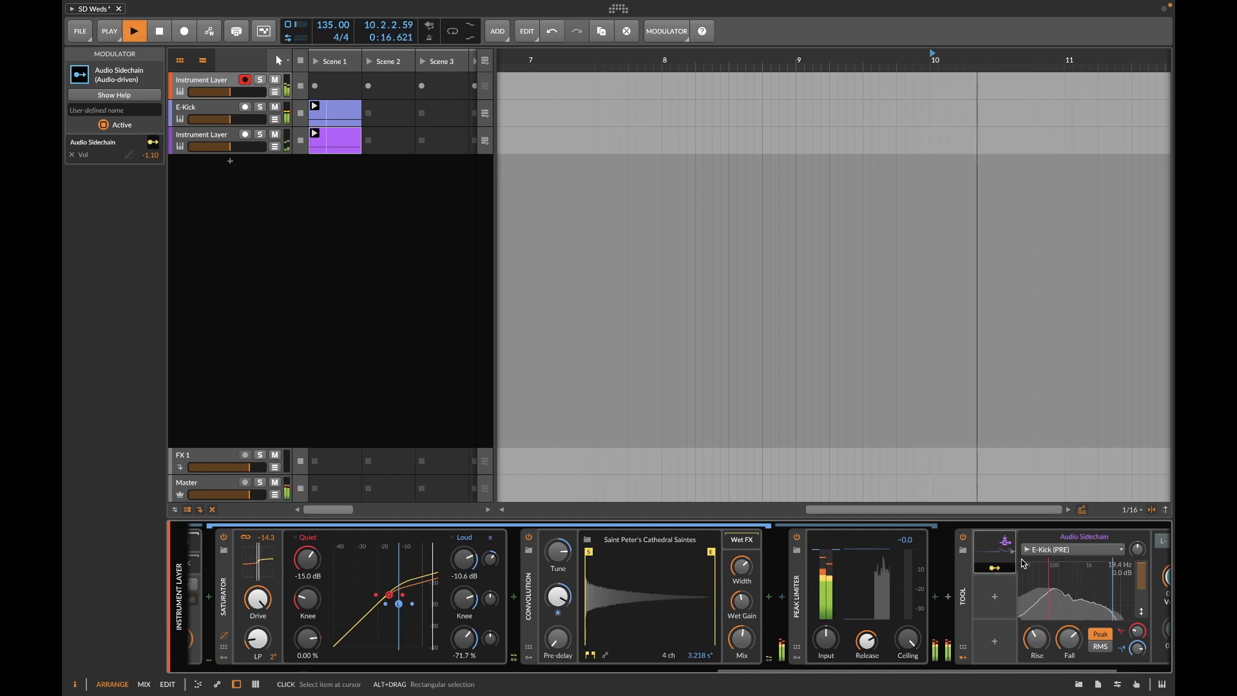
pyautogui.hscroll(2, 982, 636)
pyautogui.hscroll(2, 983, 637)
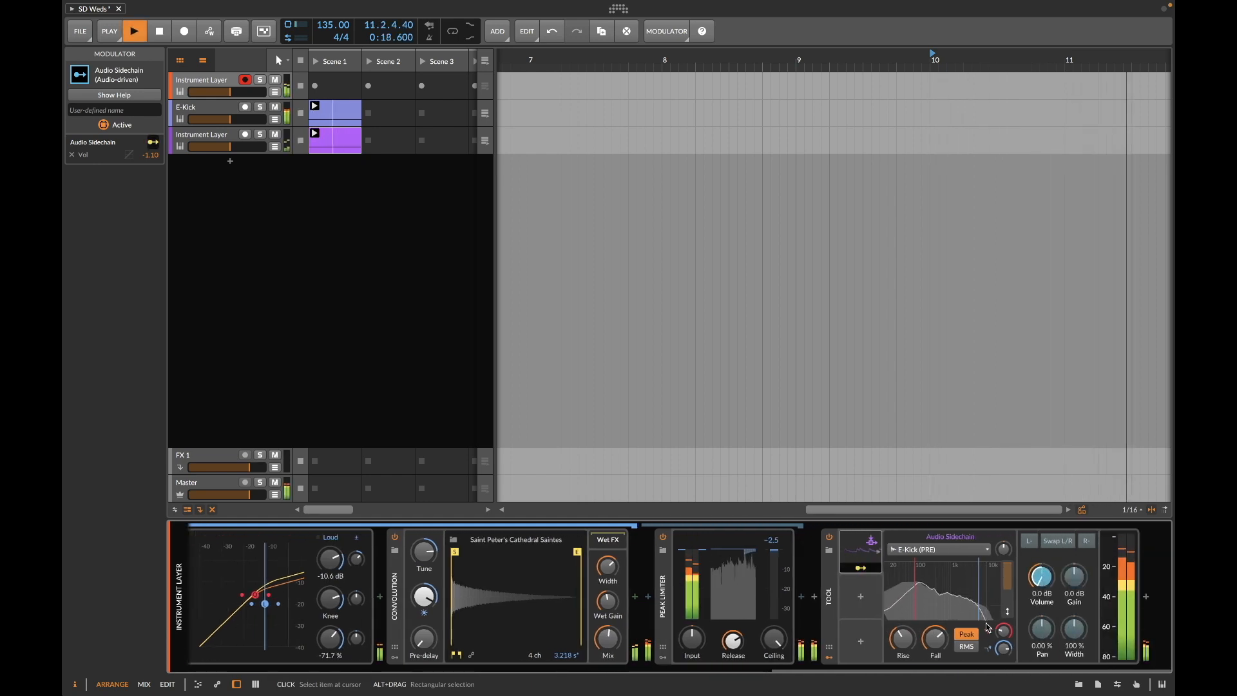
pyautogui.moveTo(1042, 580); pyautogui.dragTo(1042, 588)
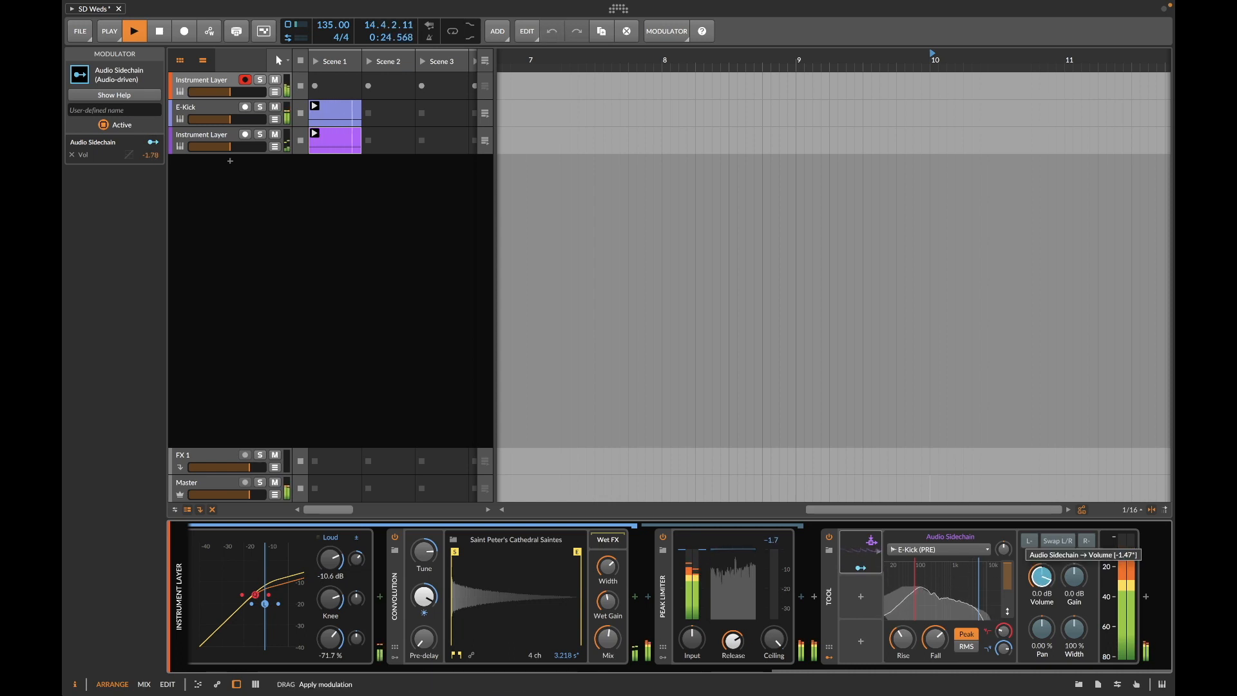
pyautogui.moveTo(1043, 588); pyautogui.dragTo(1050, 582)
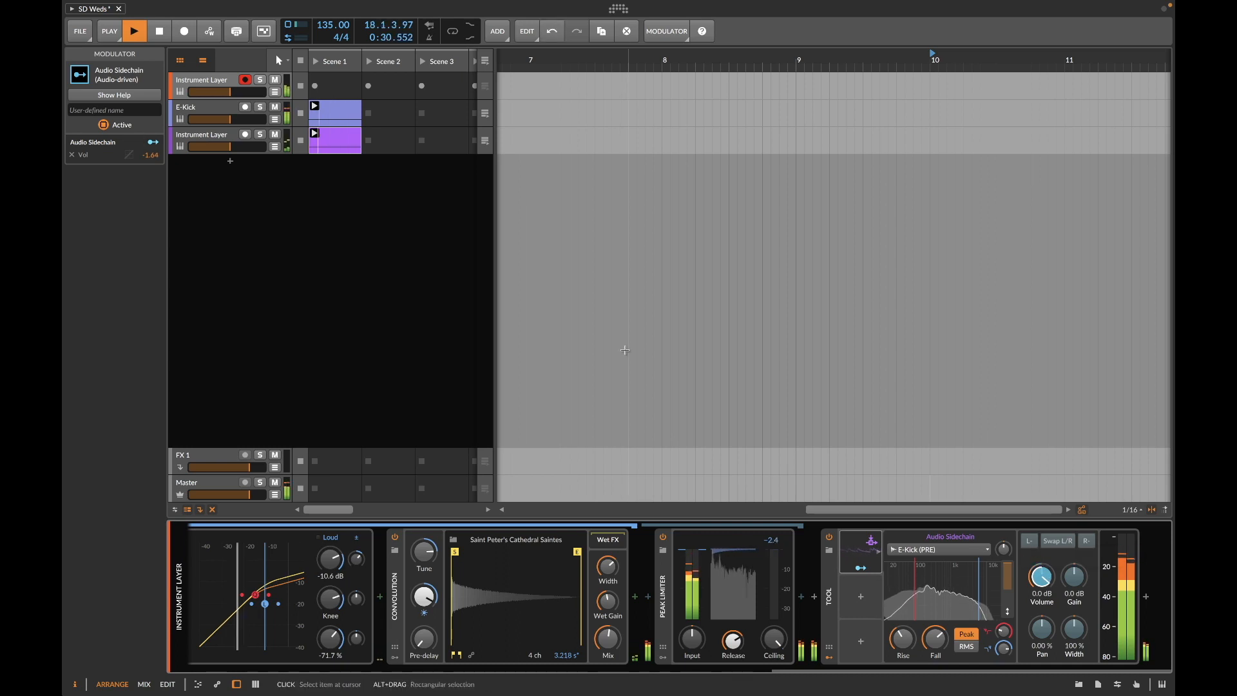
# Step: Copy the sidechained Tool device to the end of the second Instrument Layer track's device chain
pyautogui.click(830, 614)
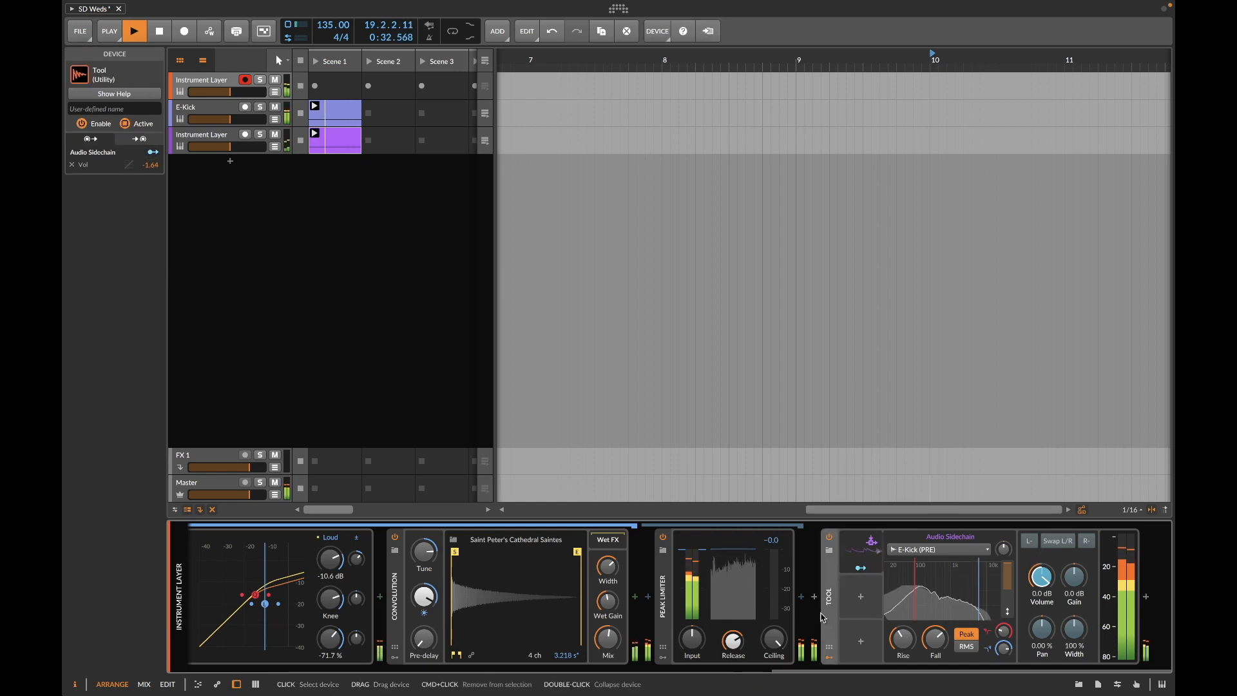
pyautogui.moveTo(830, 608); pyautogui.dragTo(233, 134)
pyautogui.hscroll(10, 817, 614)
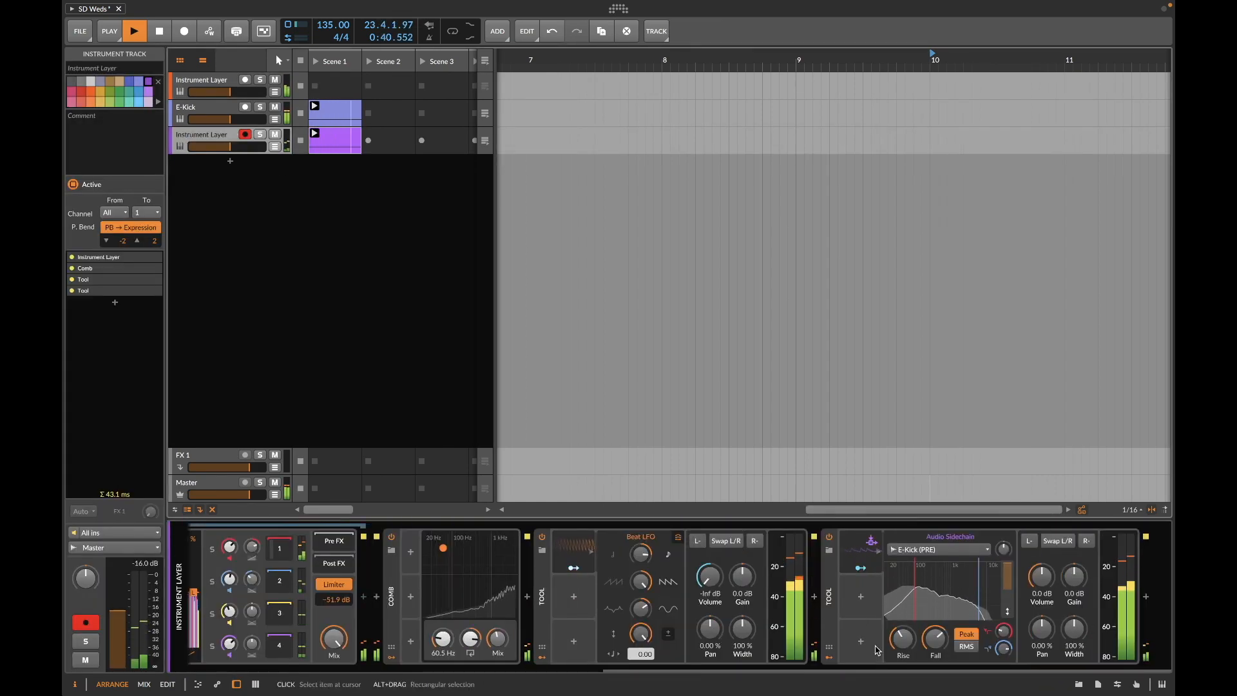
# Step: Insert a Peak Limiter on the Master track and raise its input gain to +2.0 dB
pyautogui.click(215, 490)
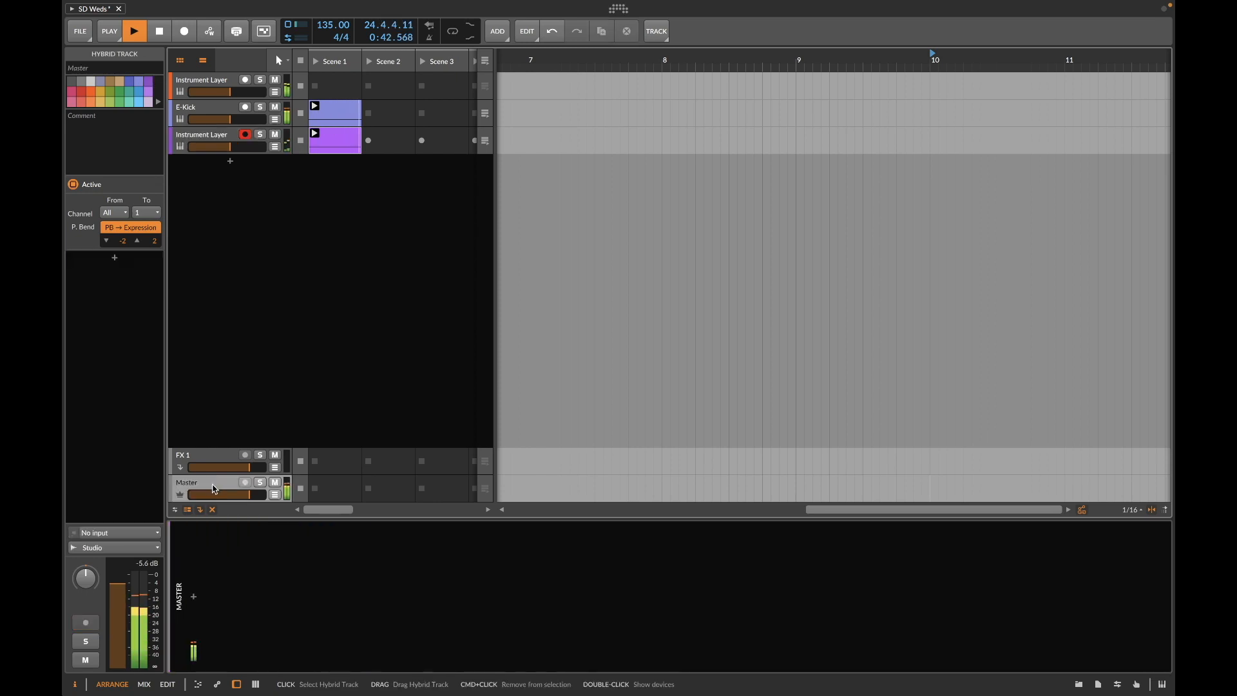
pyautogui.click(194, 597)
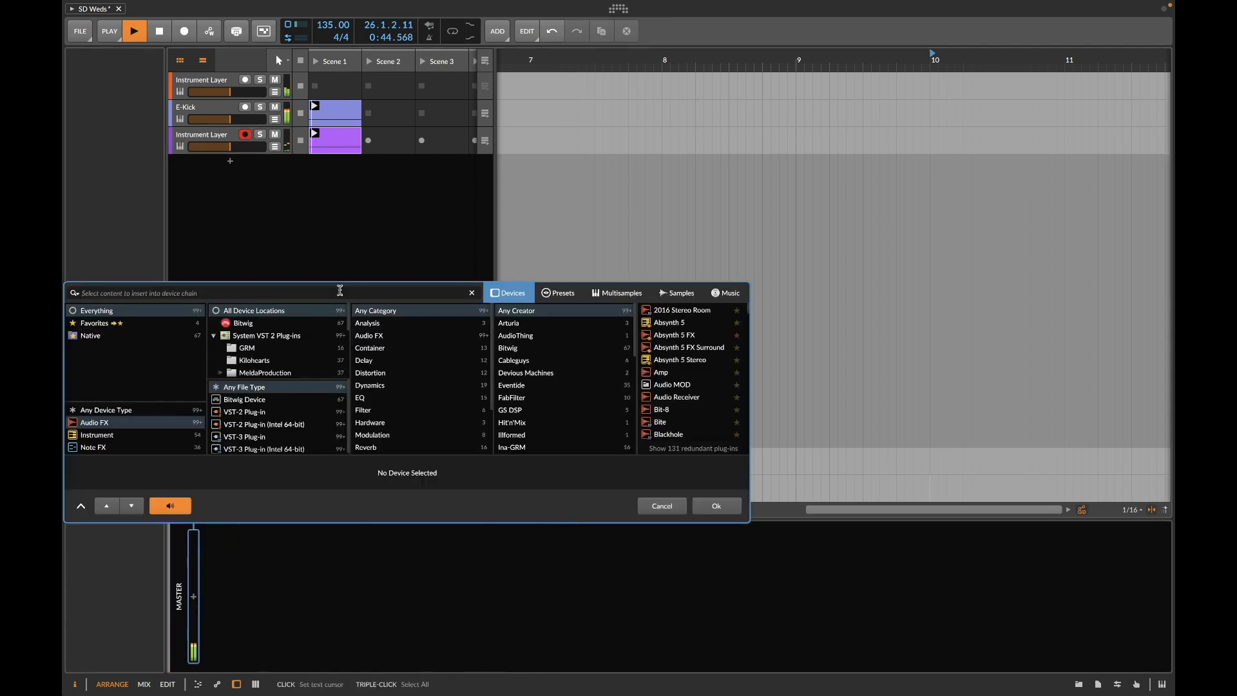
pyautogui.moveTo(339, 291); pyautogui.dragTo(342, 290)
pyautogui.write('peak')
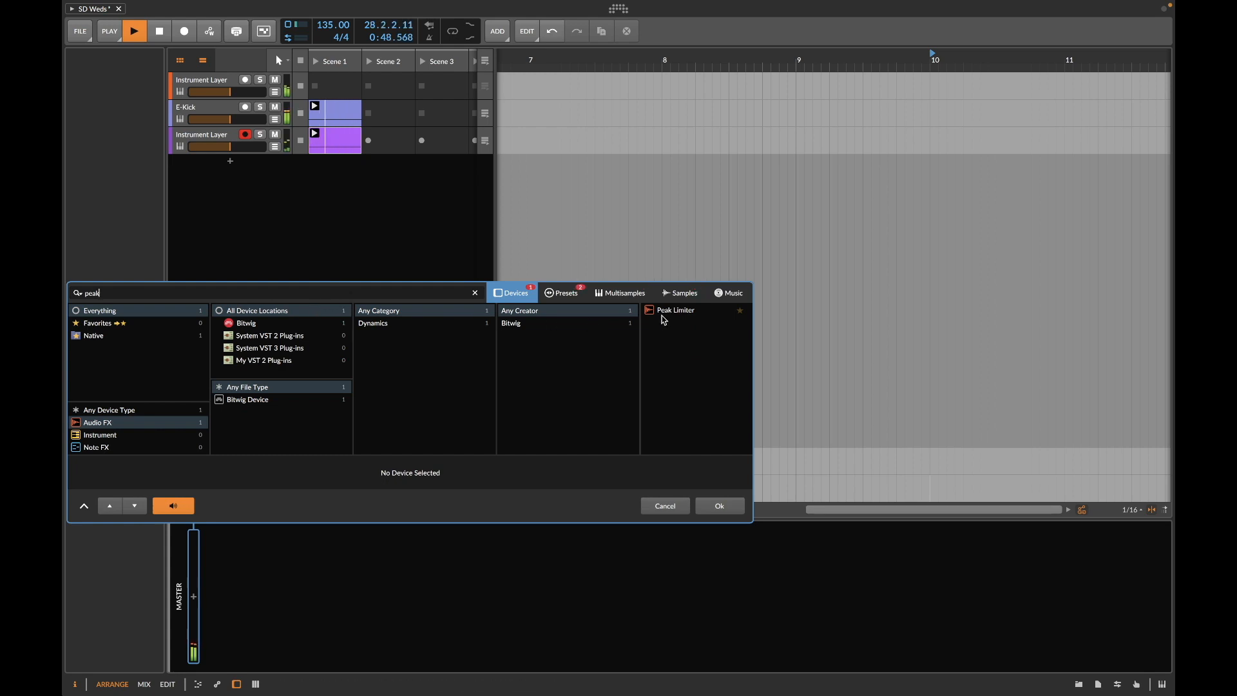
pyautogui.click(670, 311)
pyautogui.click(718, 507)
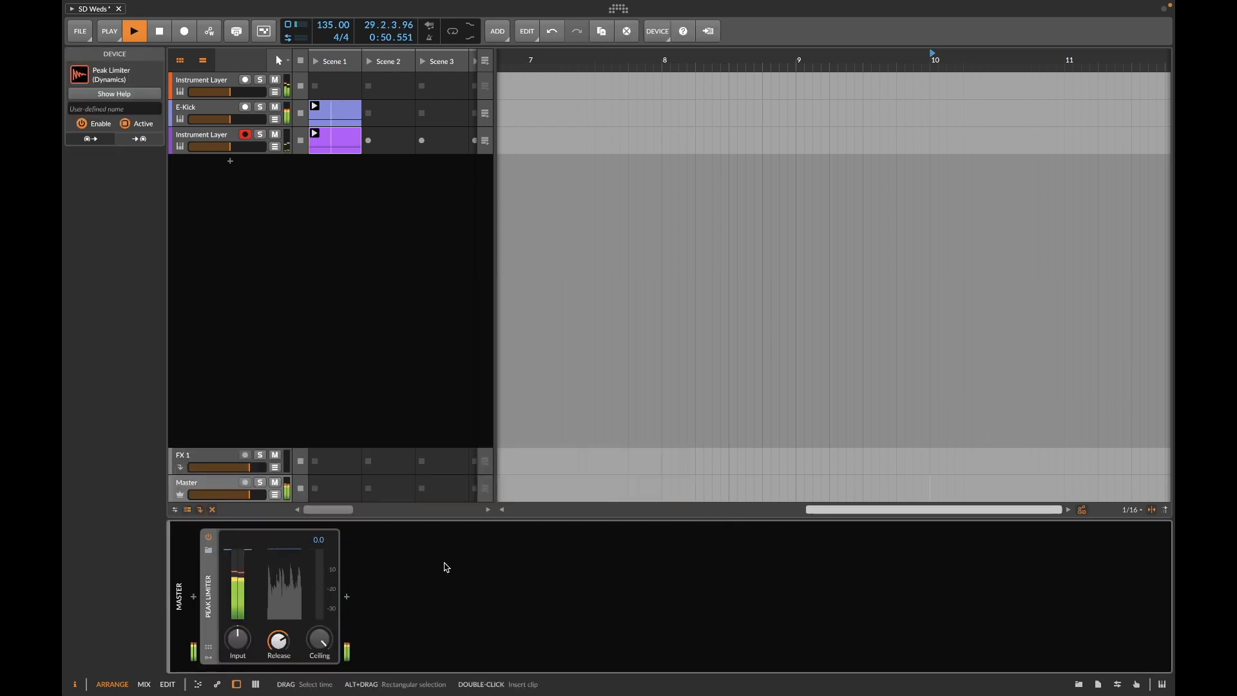
pyautogui.moveTo(237, 638)
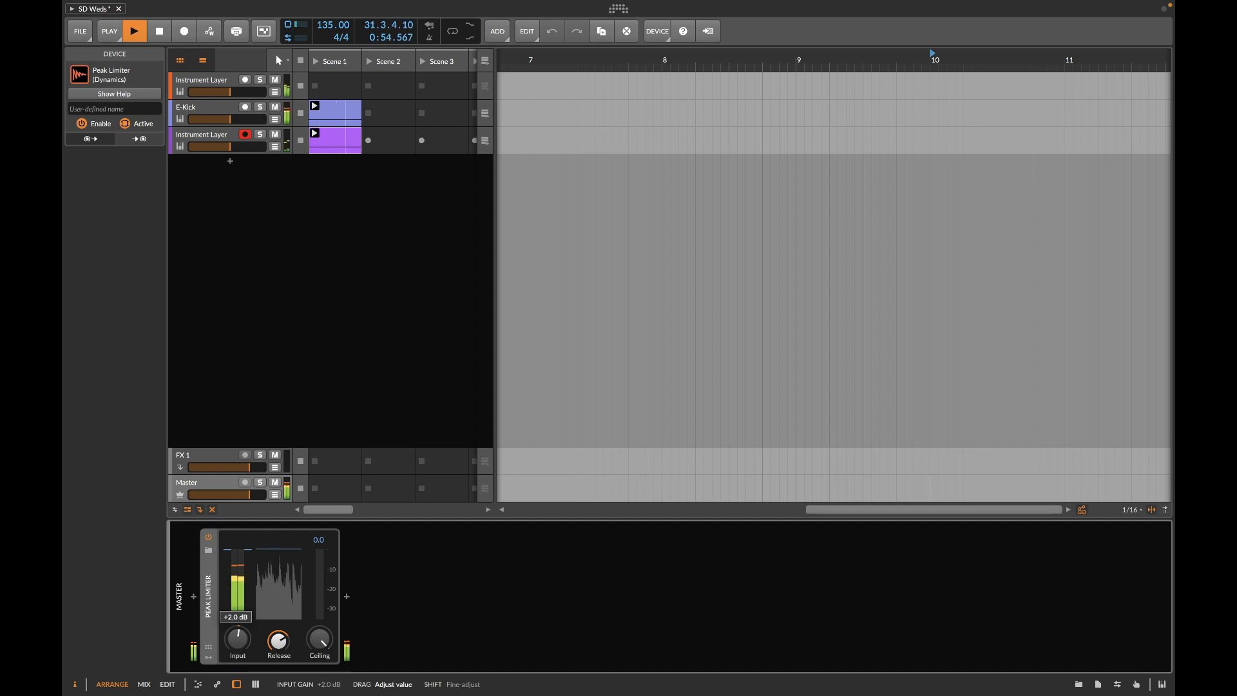
# Step: Bypass the EQ+ on the E-Kick track and compare the sound with its Peak Limiter off and on
pyautogui.click(220, 112)
pyautogui.hscroll(1, 507, 622)
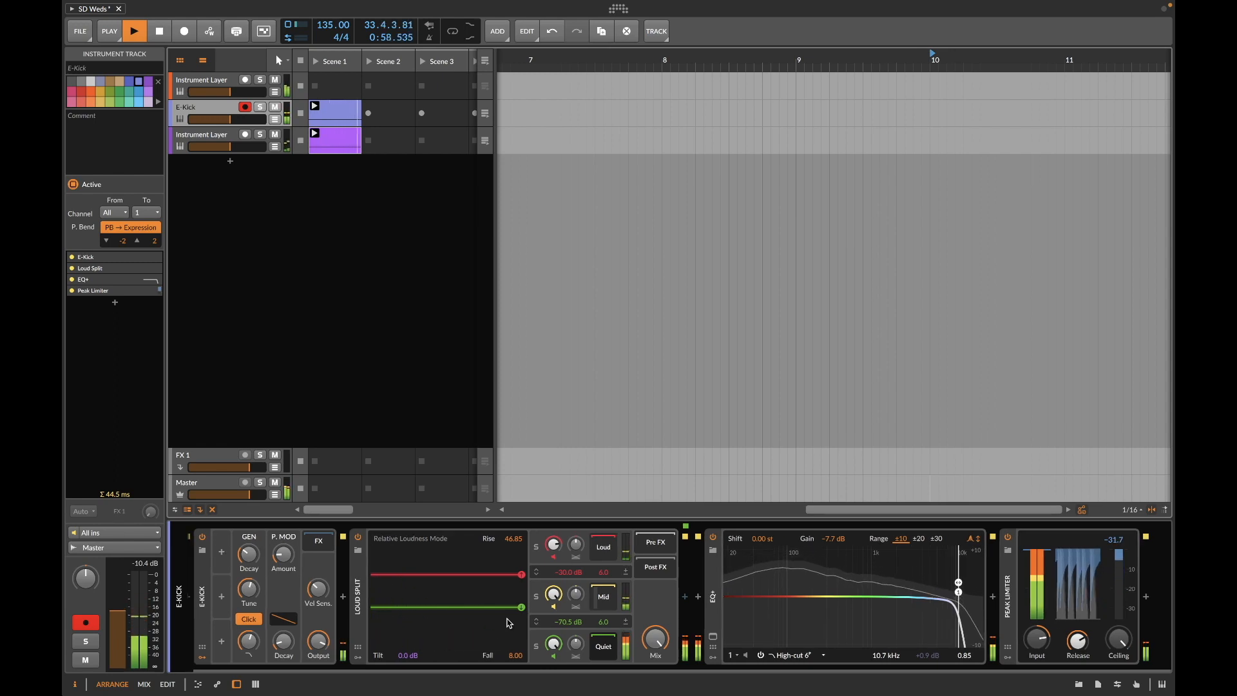
pyautogui.click(712, 537)
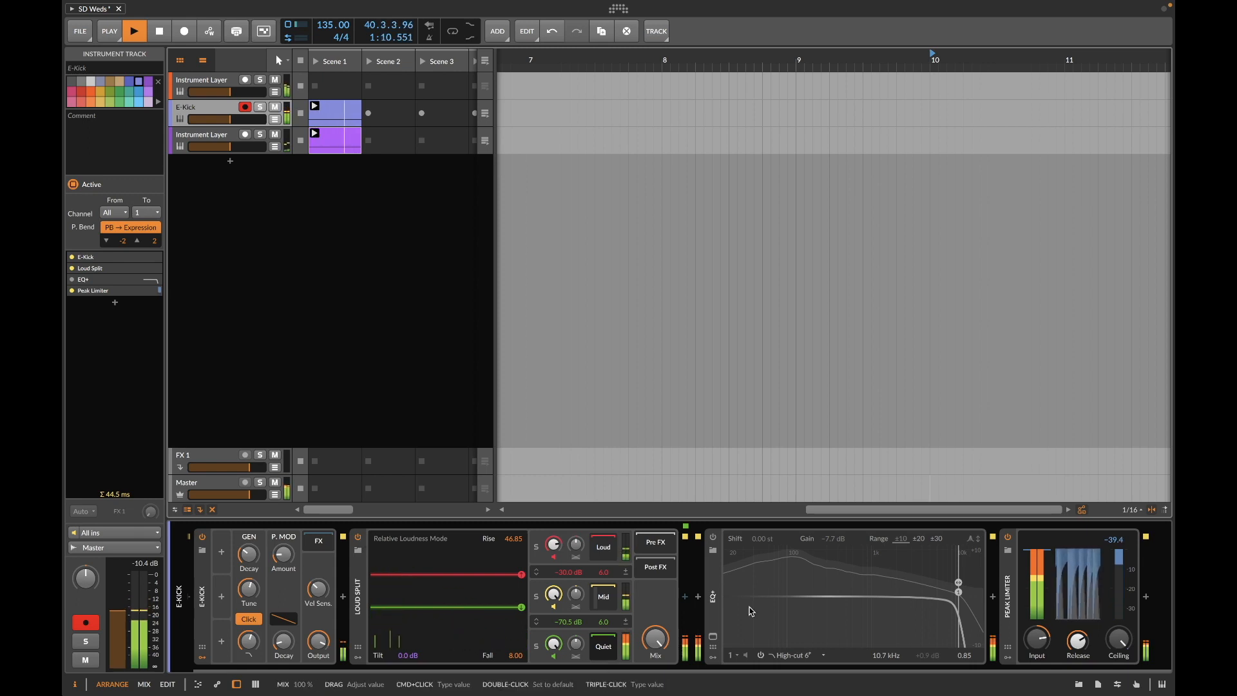
pyautogui.click(1009, 539)
pyautogui.click(1009, 539)
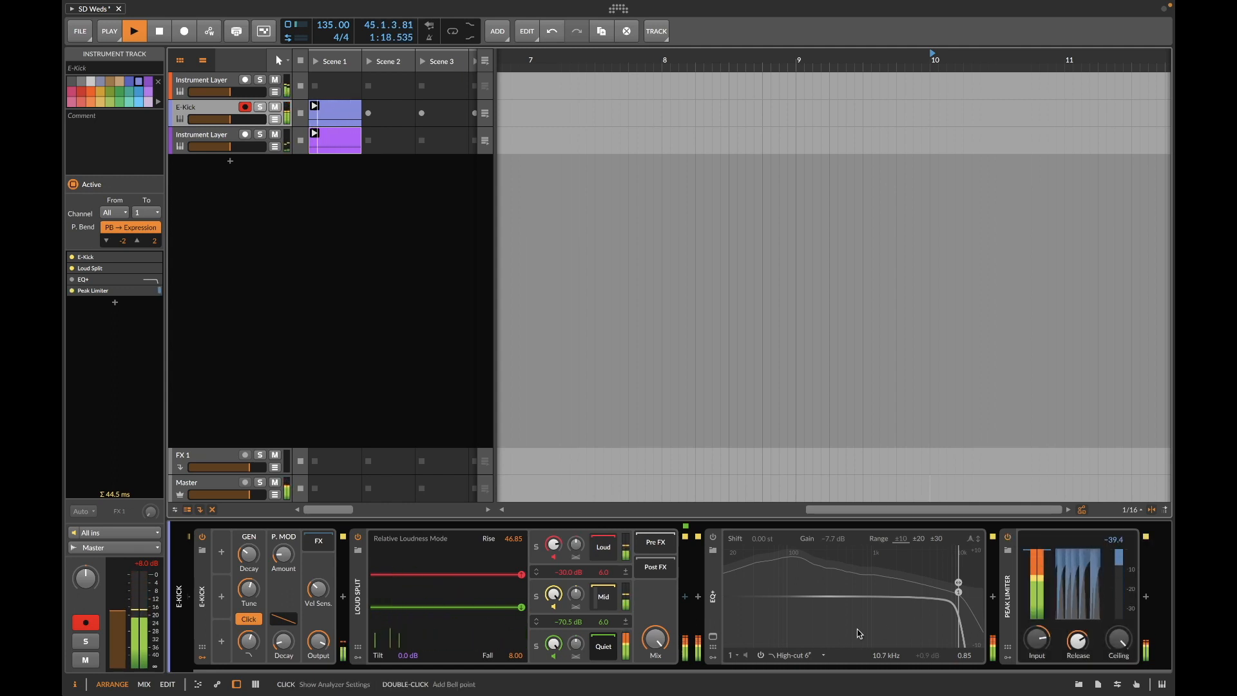
# Step: Compare the first Instrument Layer track's sound with its Harmonic Split device off and on
pyautogui.click(225, 82)
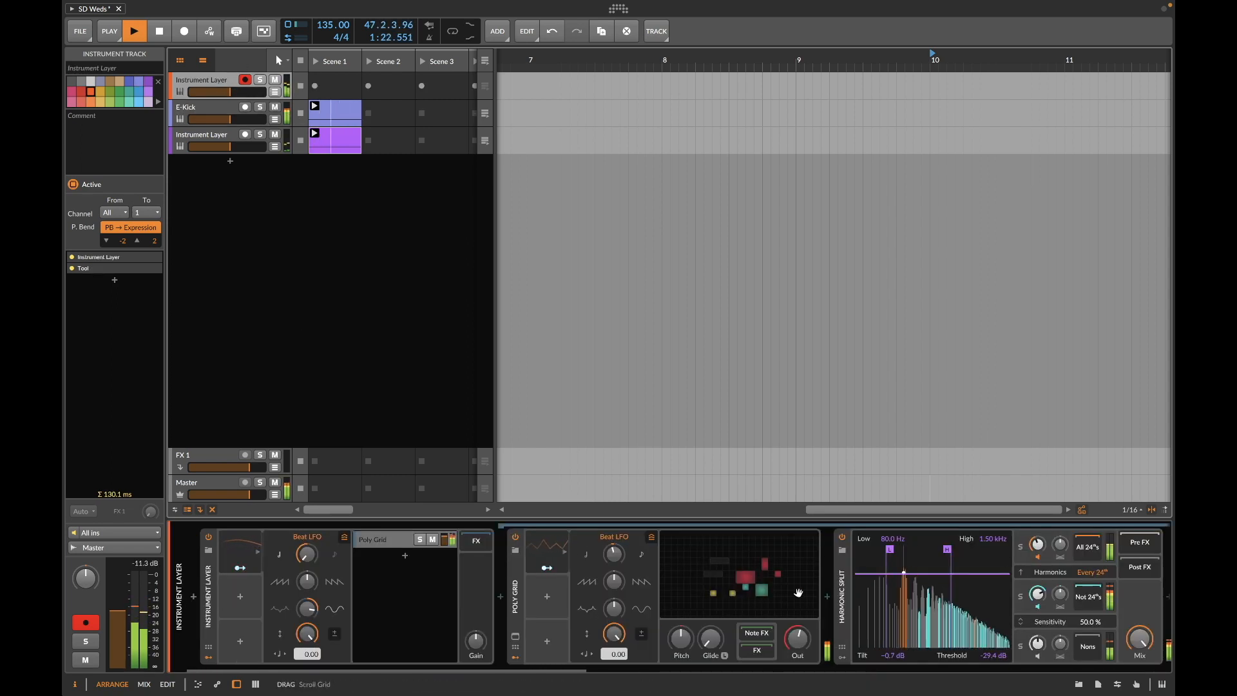
pyautogui.click(843, 537)
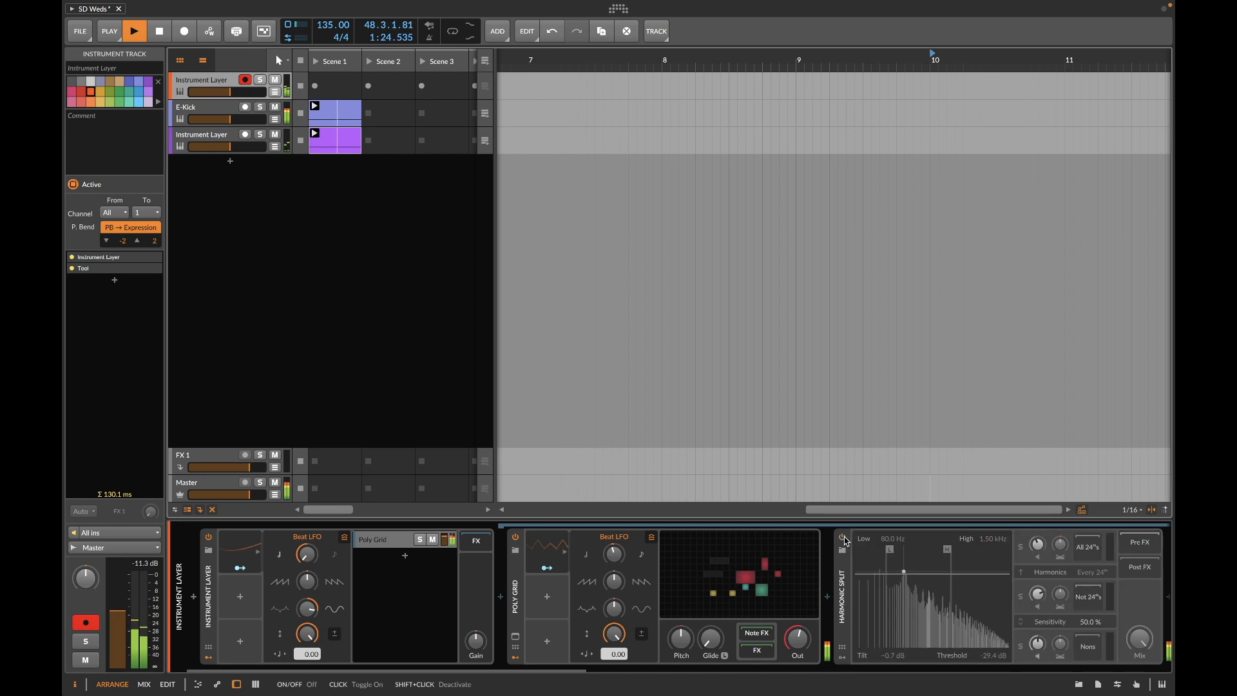
pyautogui.click(843, 538)
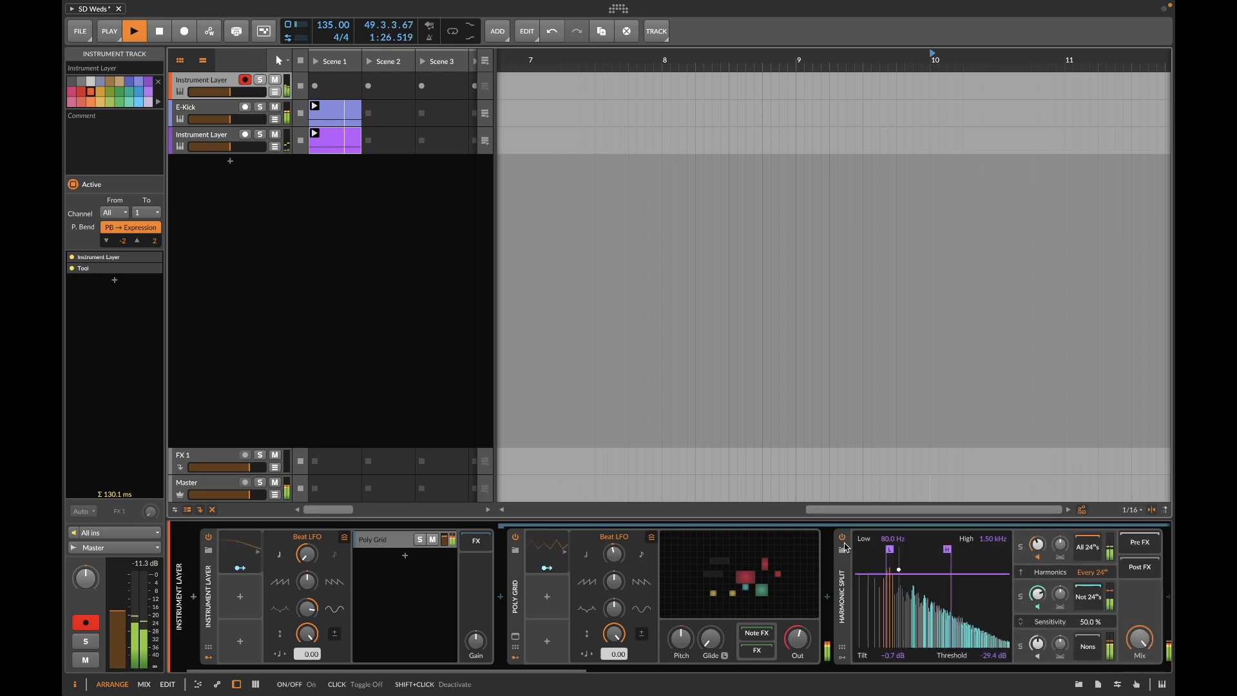
# Step: Audition the Harmonic Split bands separately by soloing Not 24ths, All 24ths and Nons, leaving all bands unsoloed
pyautogui.hscroll(5, 832, 580)
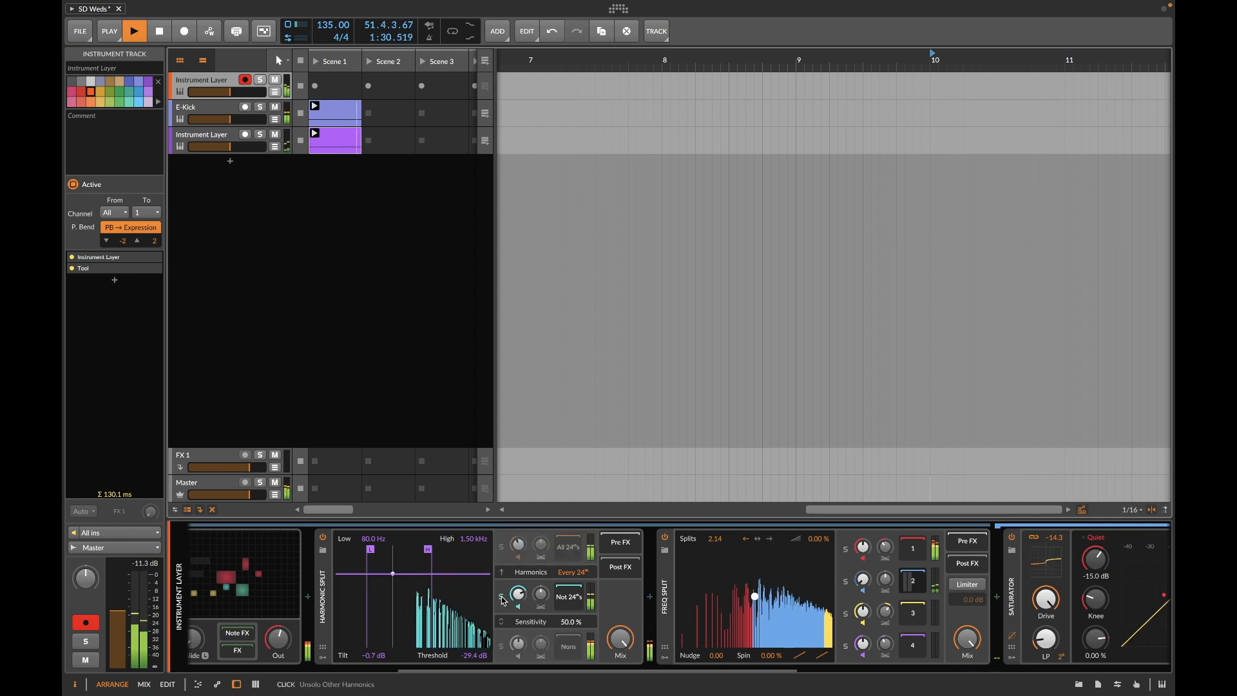
pyautogui.click(502, 547)
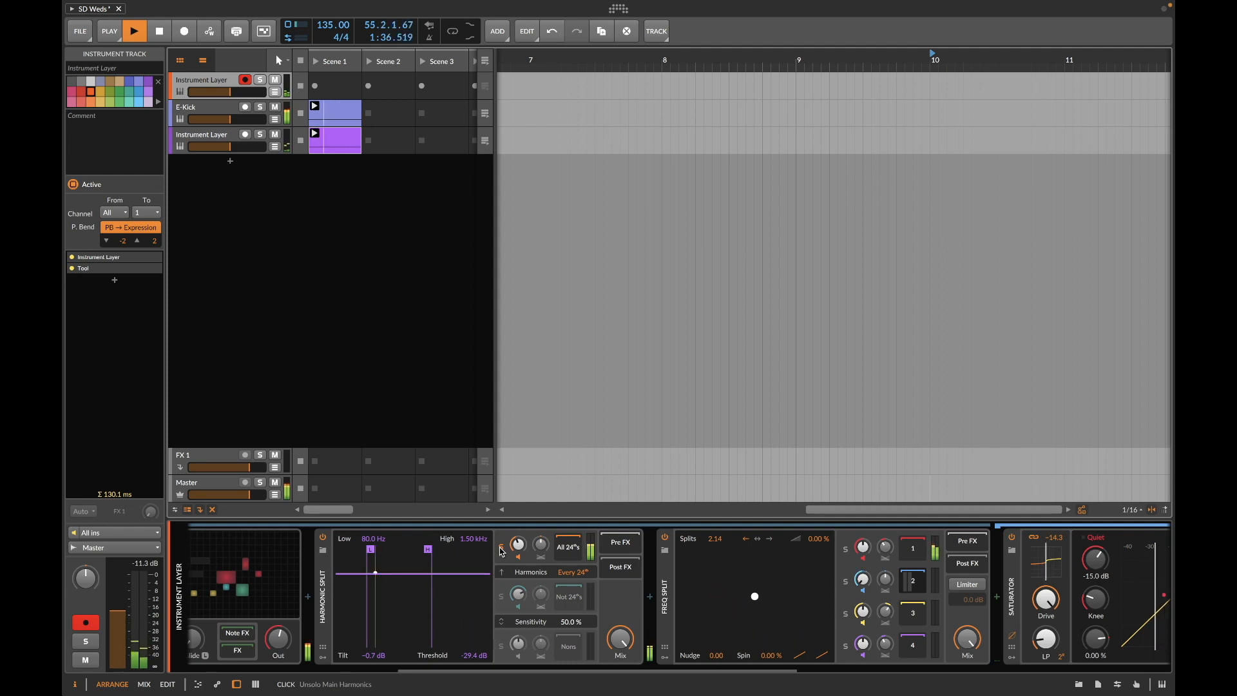
pyautogui.click(501, 548)
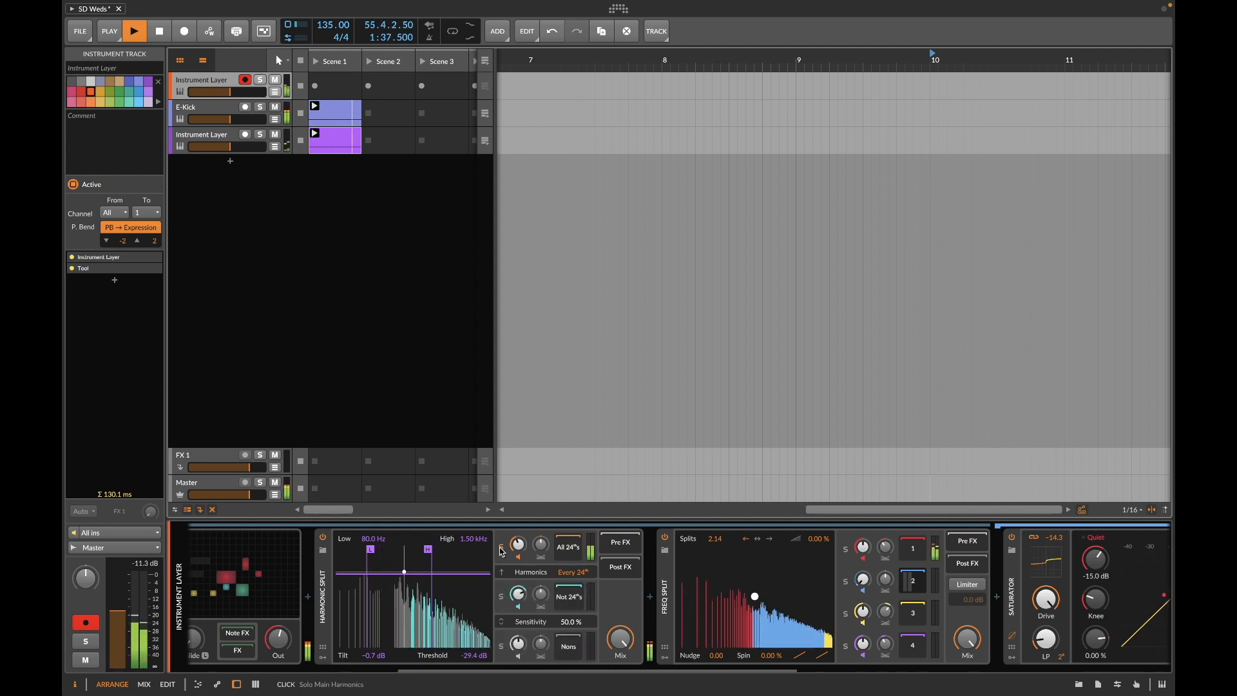
pyautogui.click(502, 646)
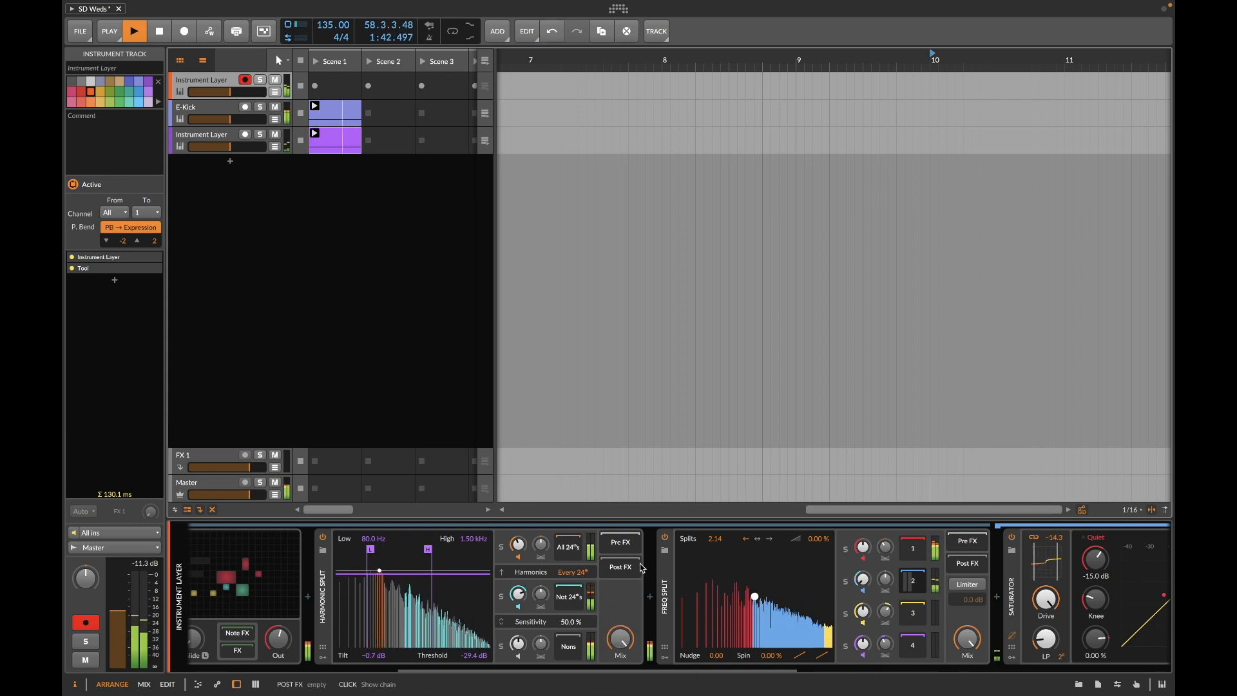
# Step: Solo the first Instrument Layer track and audition Freq Split bypassed and with 3.73 splits, settling on 2.30 splits
pyautogui.click(665, 538)
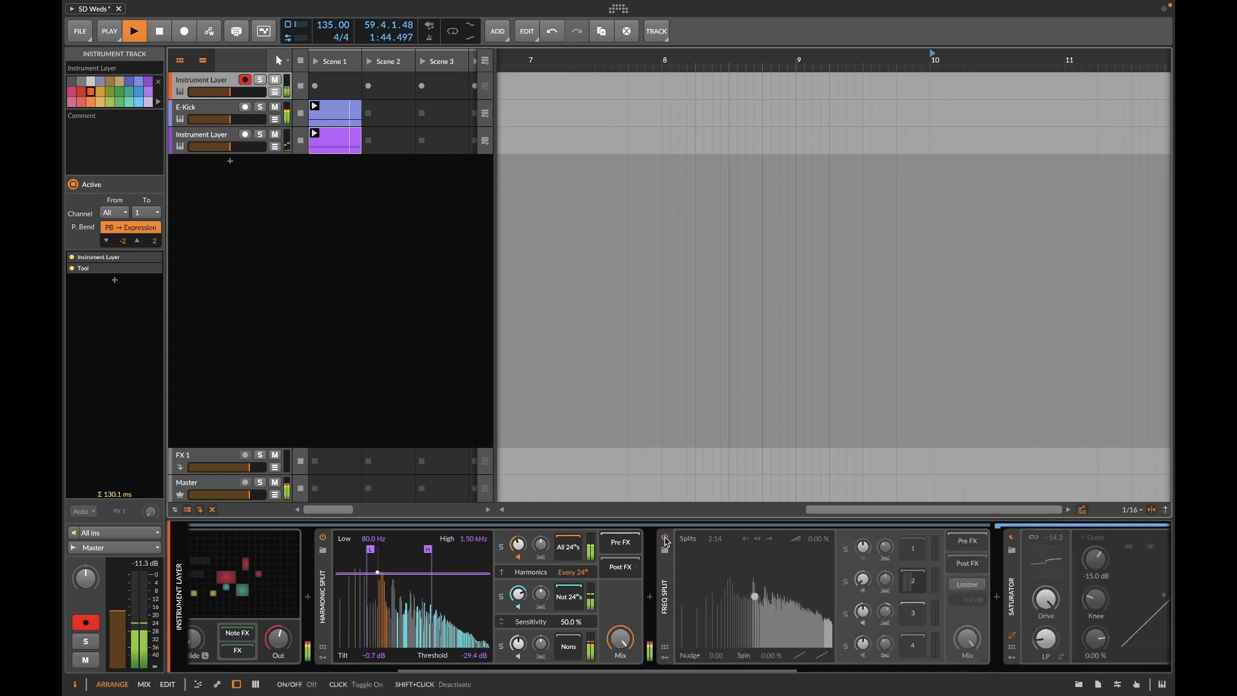
pyautogui.press('s')
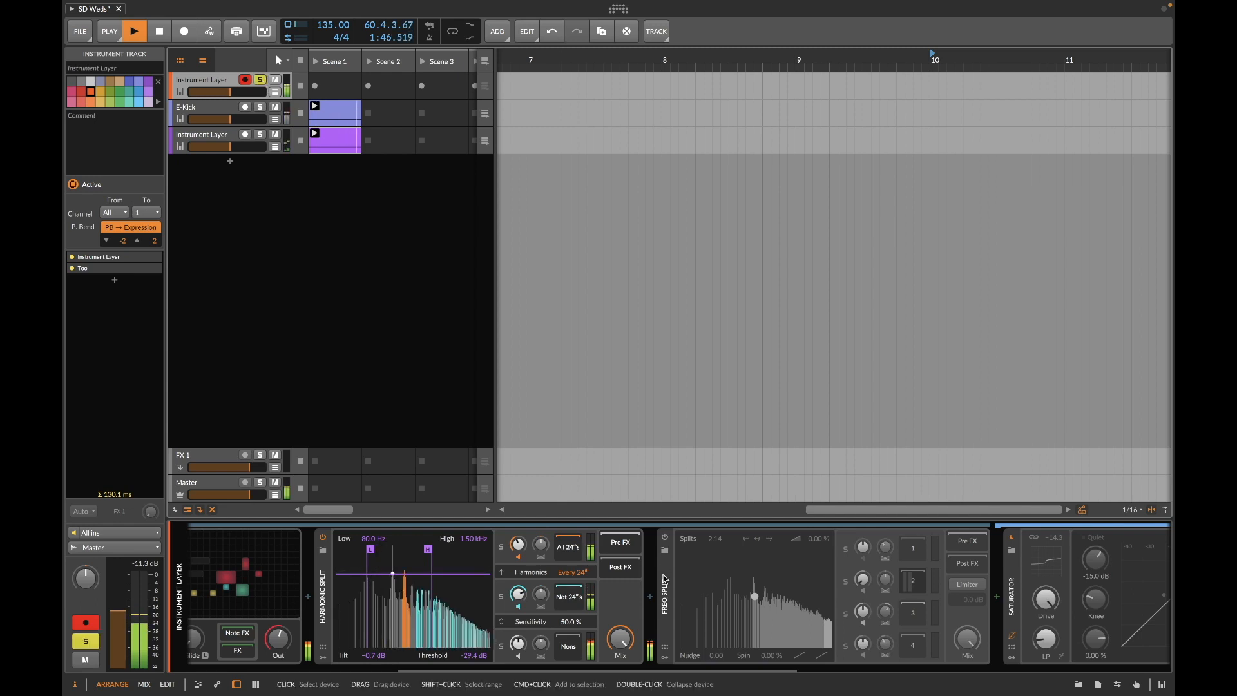
pyautogui.click(666, 538)
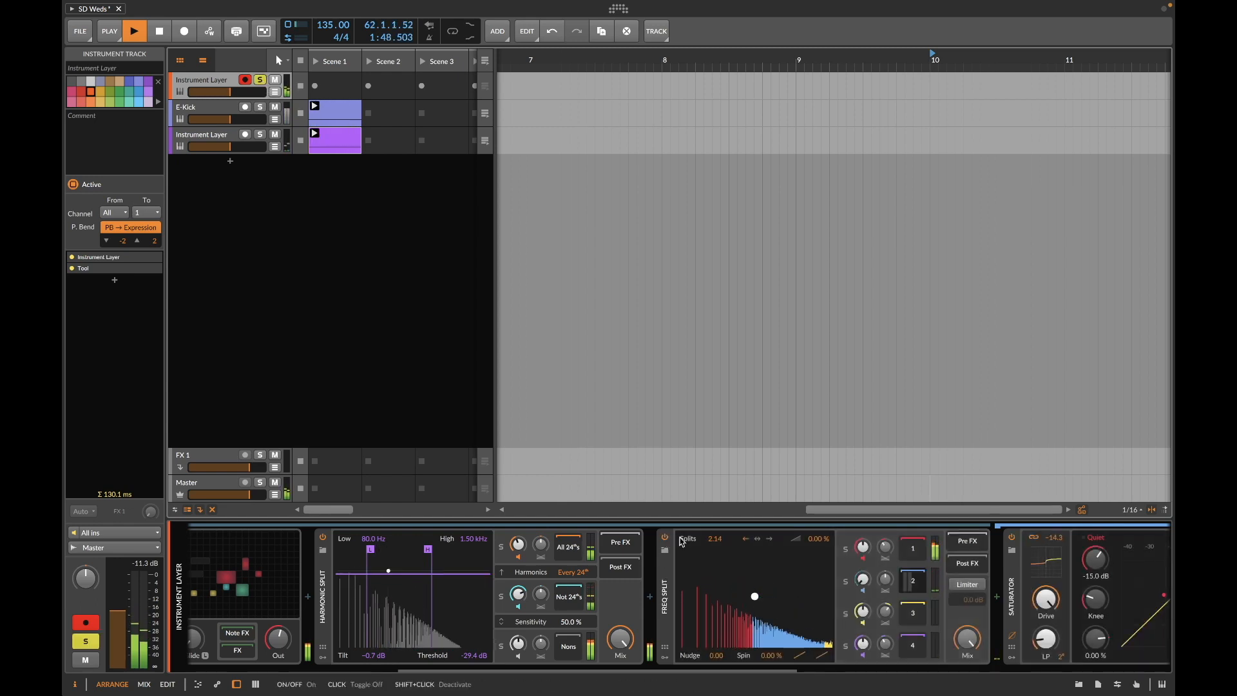
pyautogui.moveTo(715, 539); pyautogui.dragTo(714, 522)
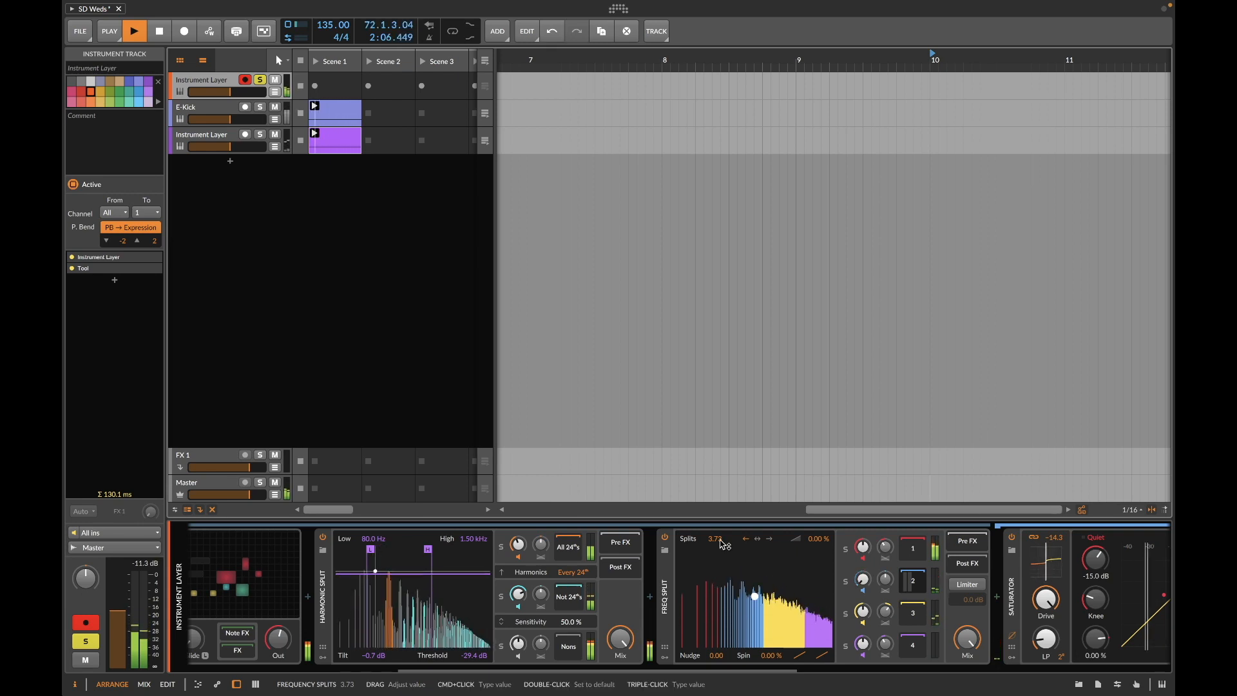
pyautogui.moveTo(724, 544); pyautogui.dragTo(724, 554)
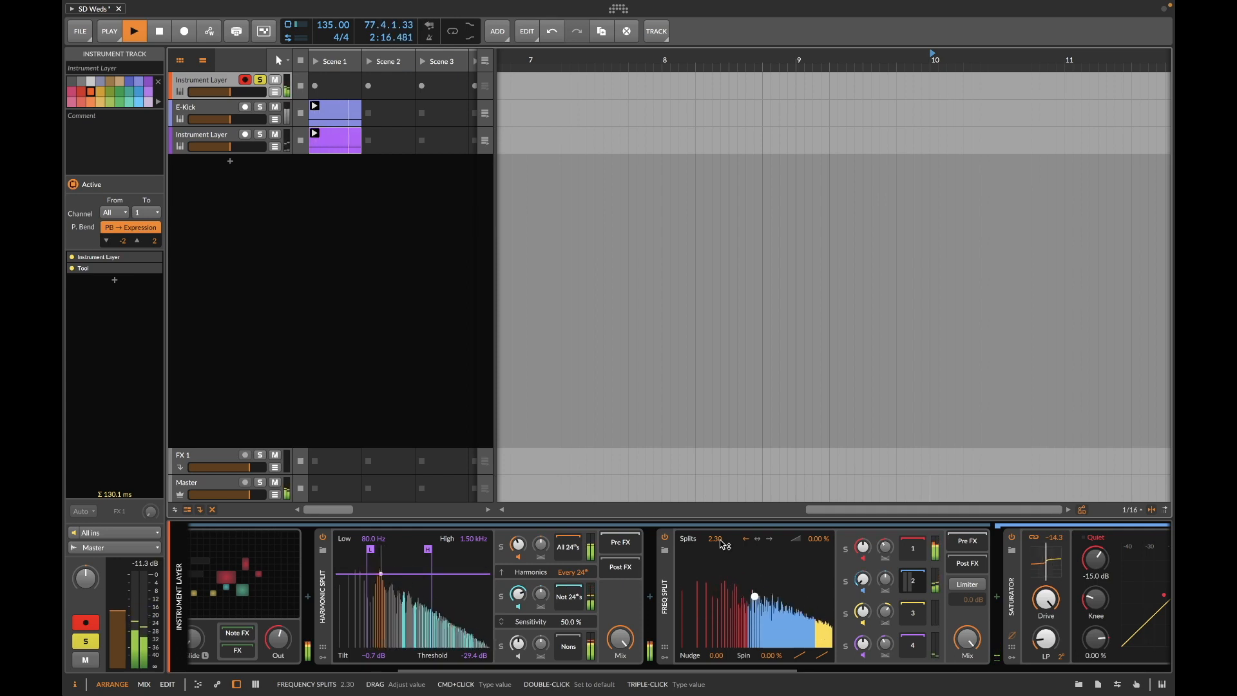
# Step: Open the Poly Grid patch on the first Instrument Layer track and set the AD envelope's decay to 141 ms
pyautogui.hscroll(-5, 329, 534)
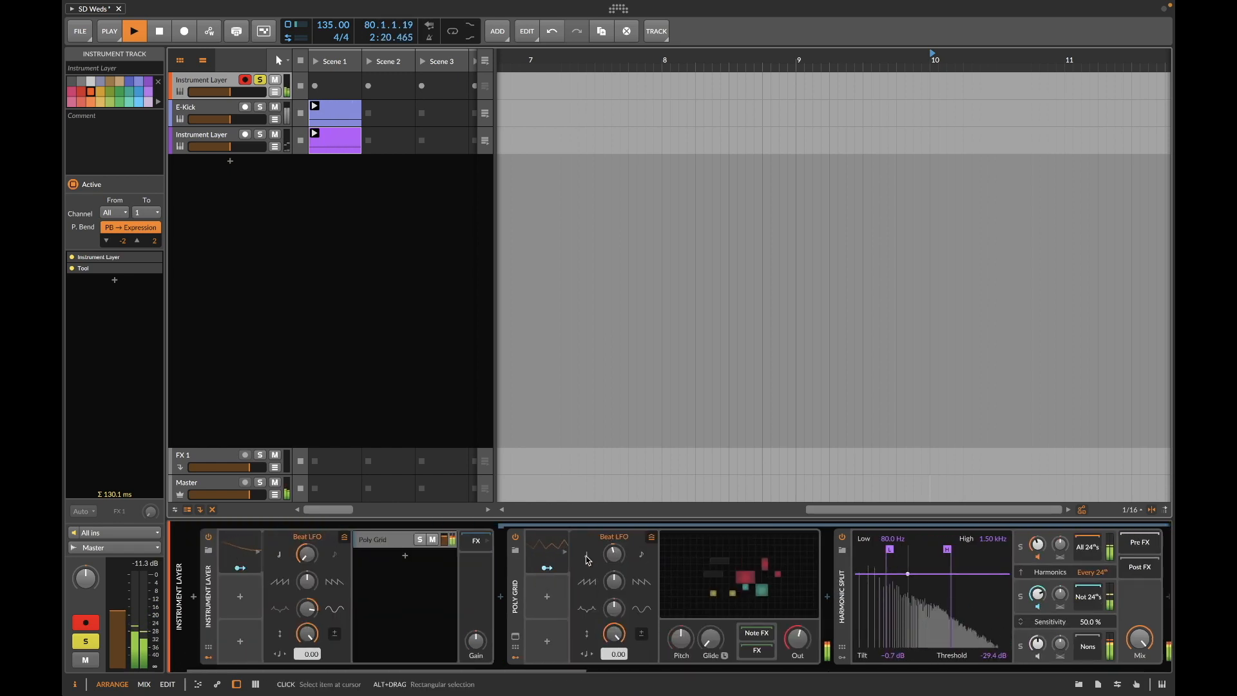
pyautogui.click(745, 596)
pyautogui.moveTo(817, 433)
pyautogui.moveTo(817, 433); pyautogui.dragTo(817, 451)
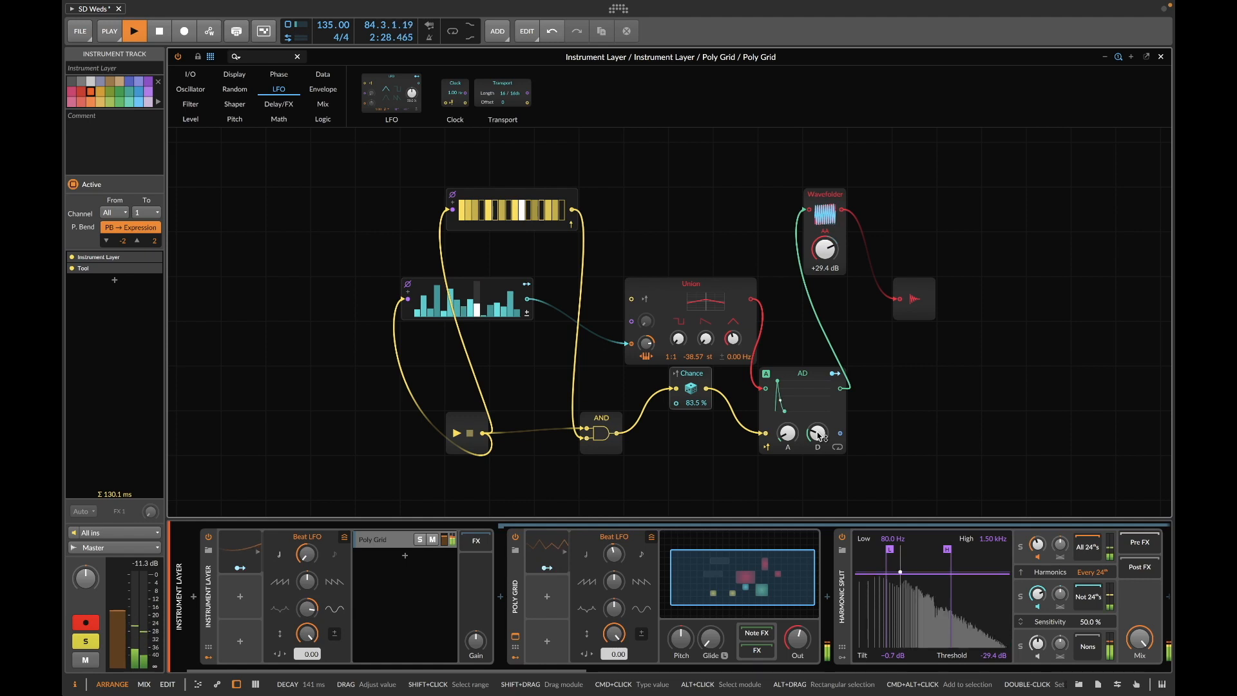
# Step: Add a Random modulator to the Instrument Layer device and show its settings
pyautogui.click(242, 599)
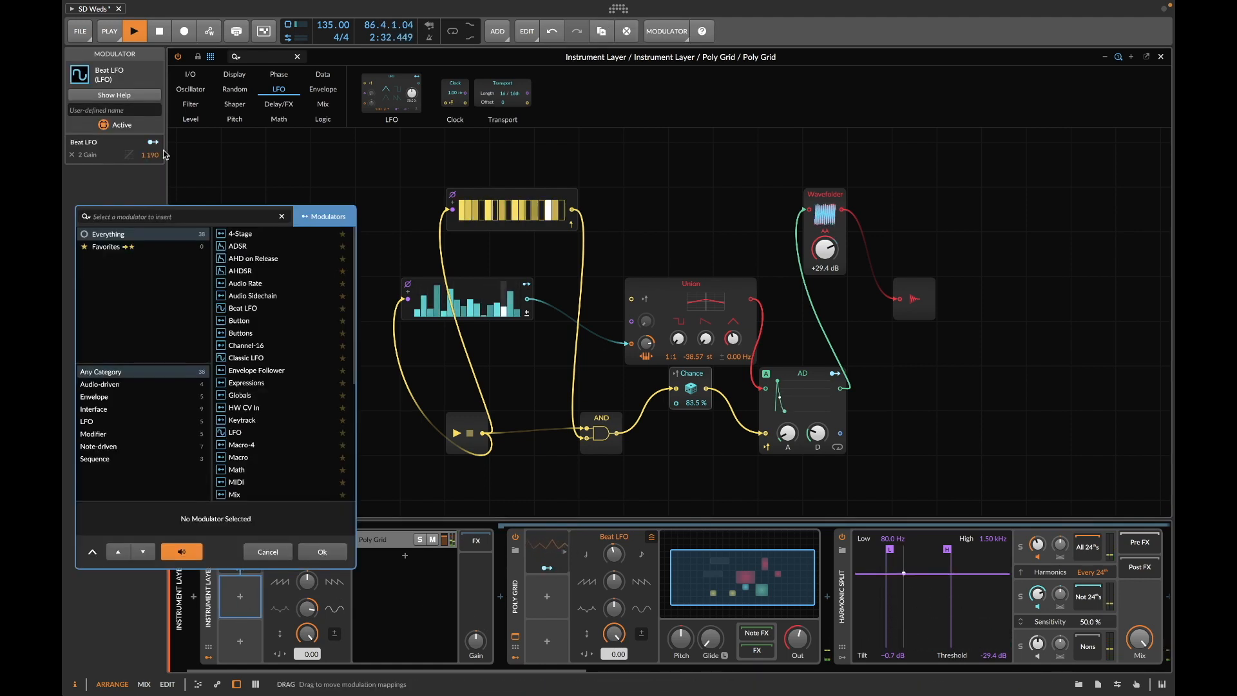
pyautogui.write('ra')
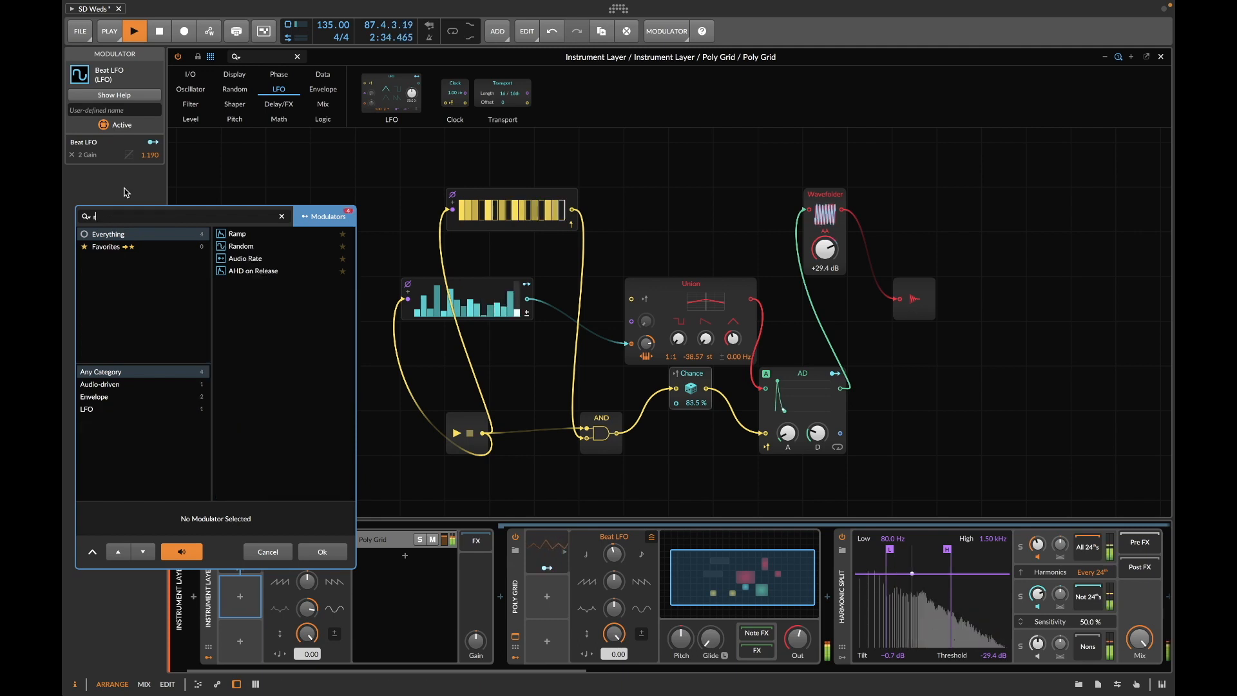
pyautogui.click(241, 246)
pyautogui.click(321, 551)
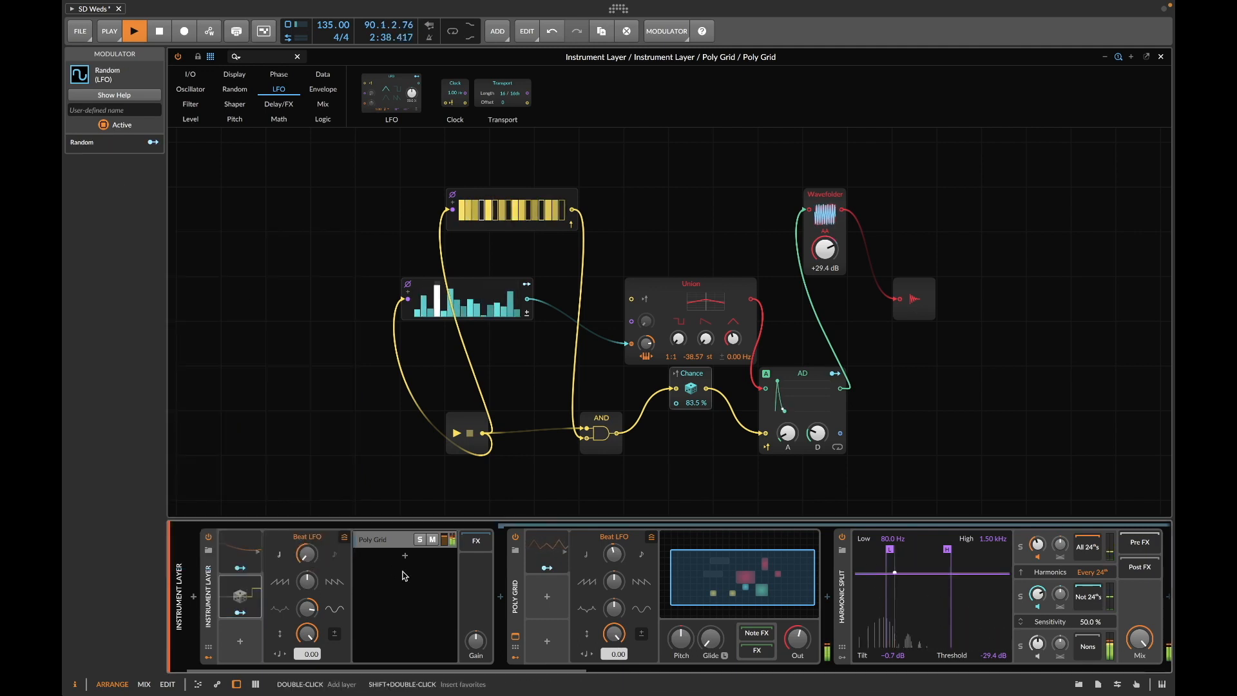
pyautogui.click(240, 598)
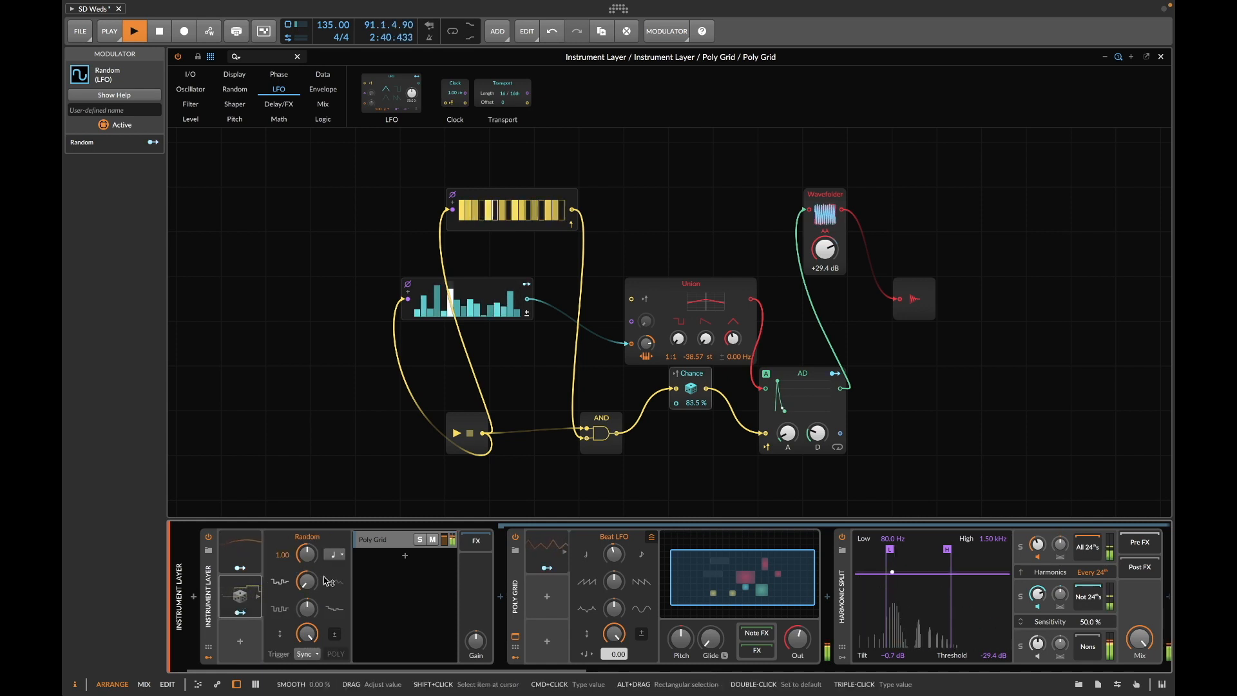
# Step: Raise the Random modulator's smoothing, slow its rate to 0.13, and map it to the AD envelope's decay with an amount of 0.650
pyautogui.moveTo(307, 584); pyautogui.dragTo(307, 496)
pyautogui.moveTo(308, 555); pyautogui.dragTo(308, 553)
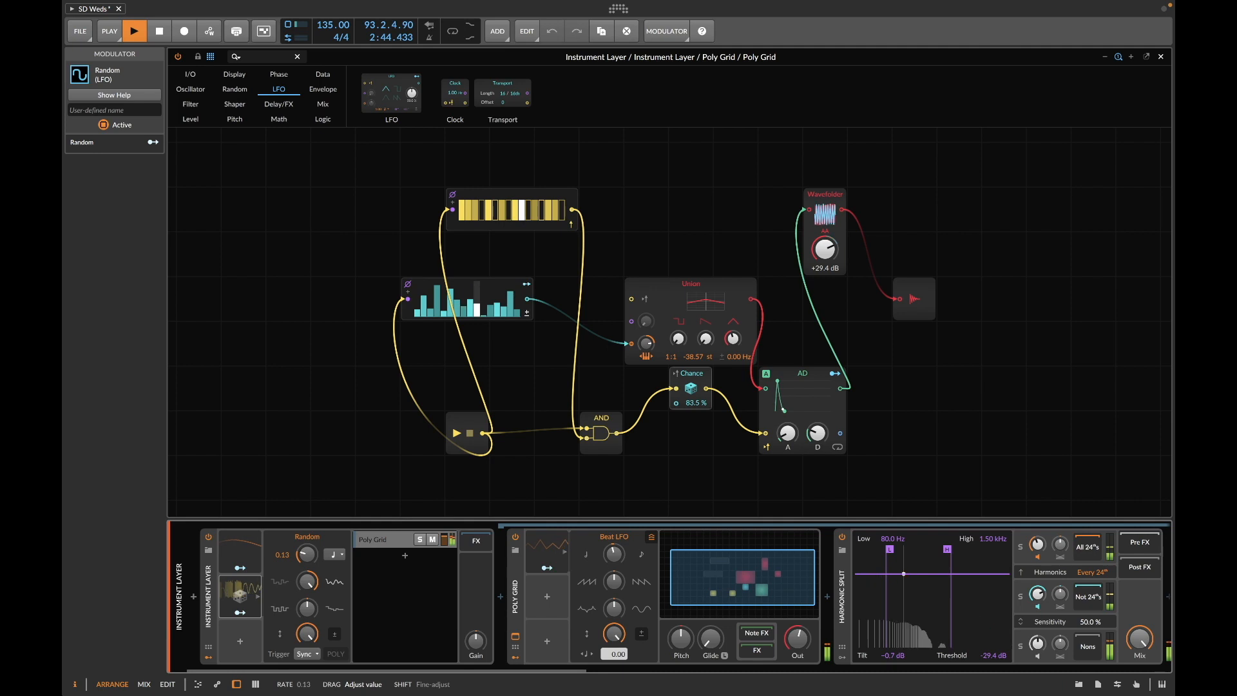
pyautogui.click(241, 613)
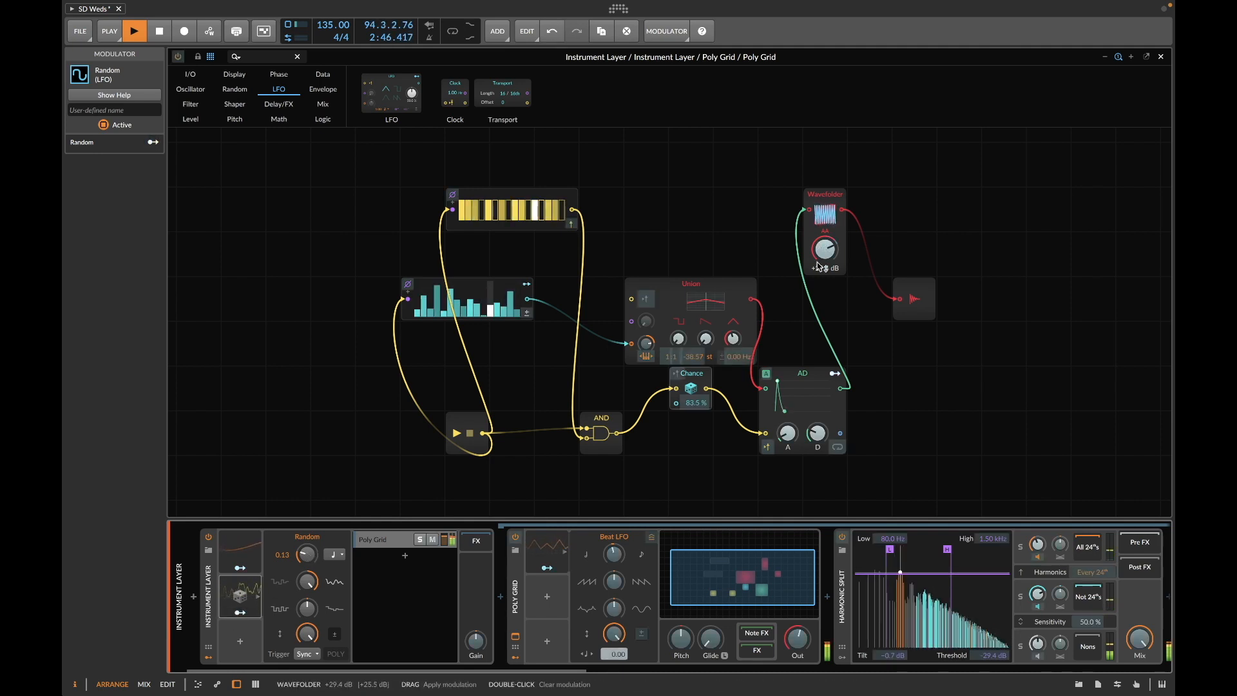
pyautogui.moveTo(817, 433); pyautogui.dragTo(817, 431)
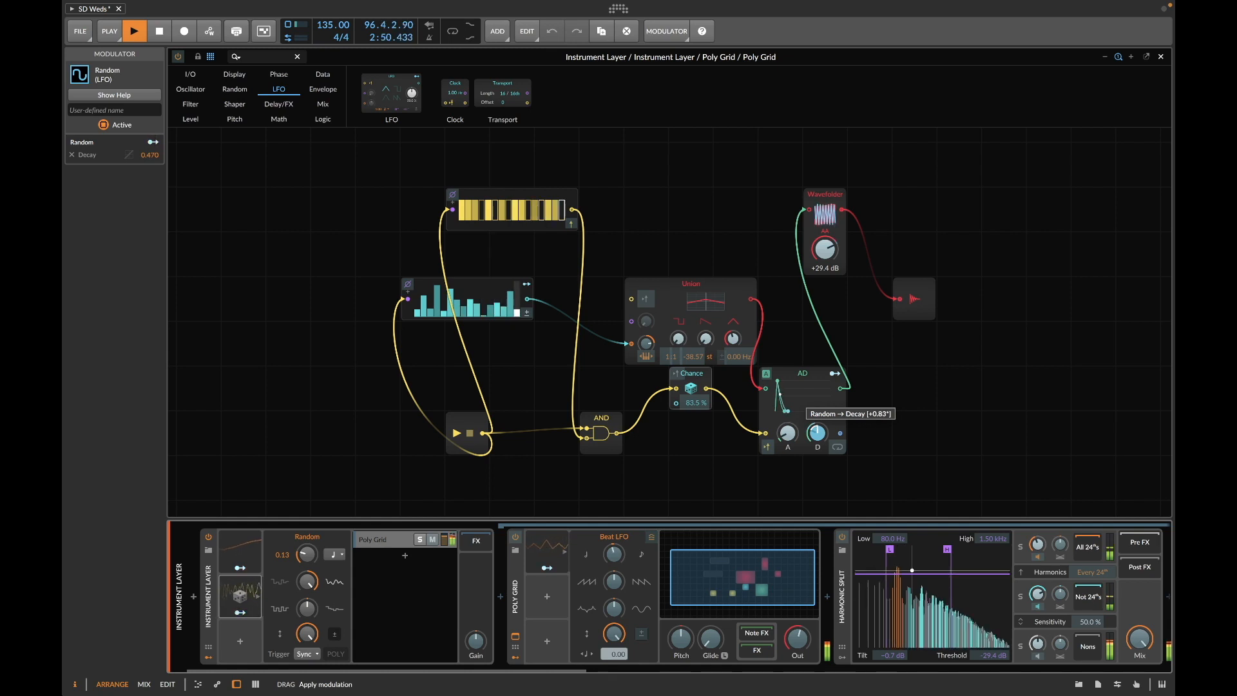
pyautogui.moveTo(817, 430); pyautogui.dragTo(817, 416)
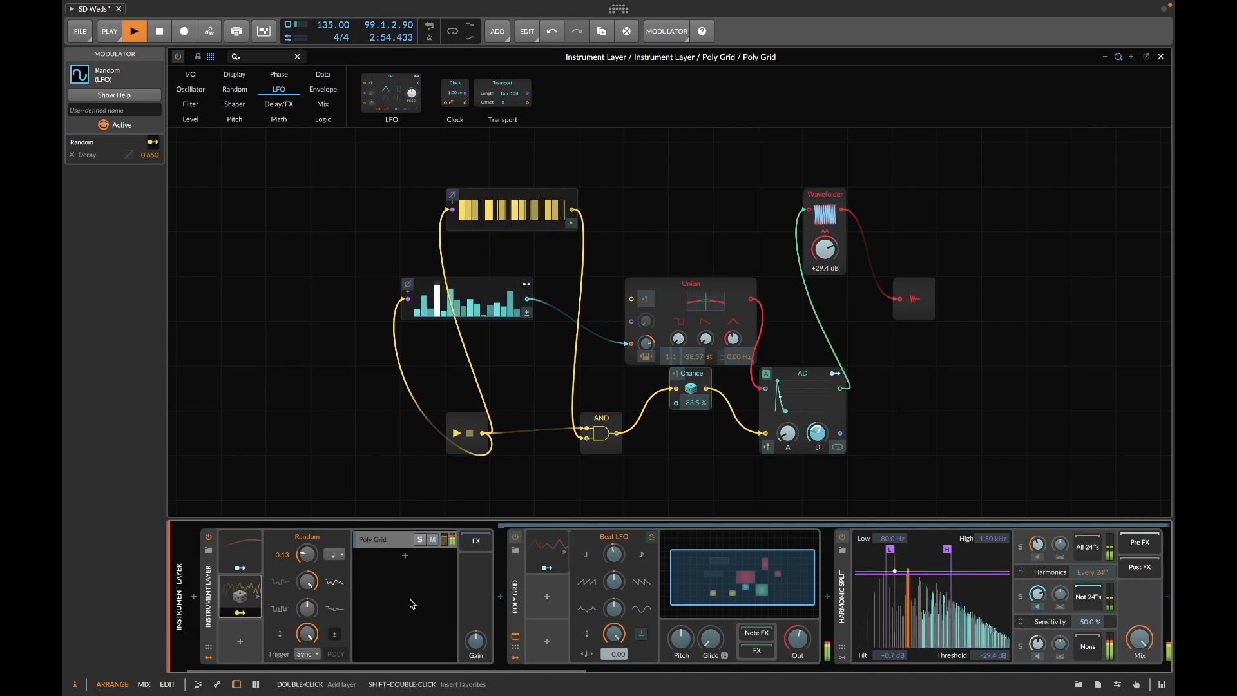
# Step: Try Random modulator rates of 1.15 and 1.23, switch its timebase to Hz, and set the rate to 0.05
pyautogui.moveTo(312, 557); pyautogui.dragTo(312, 561)
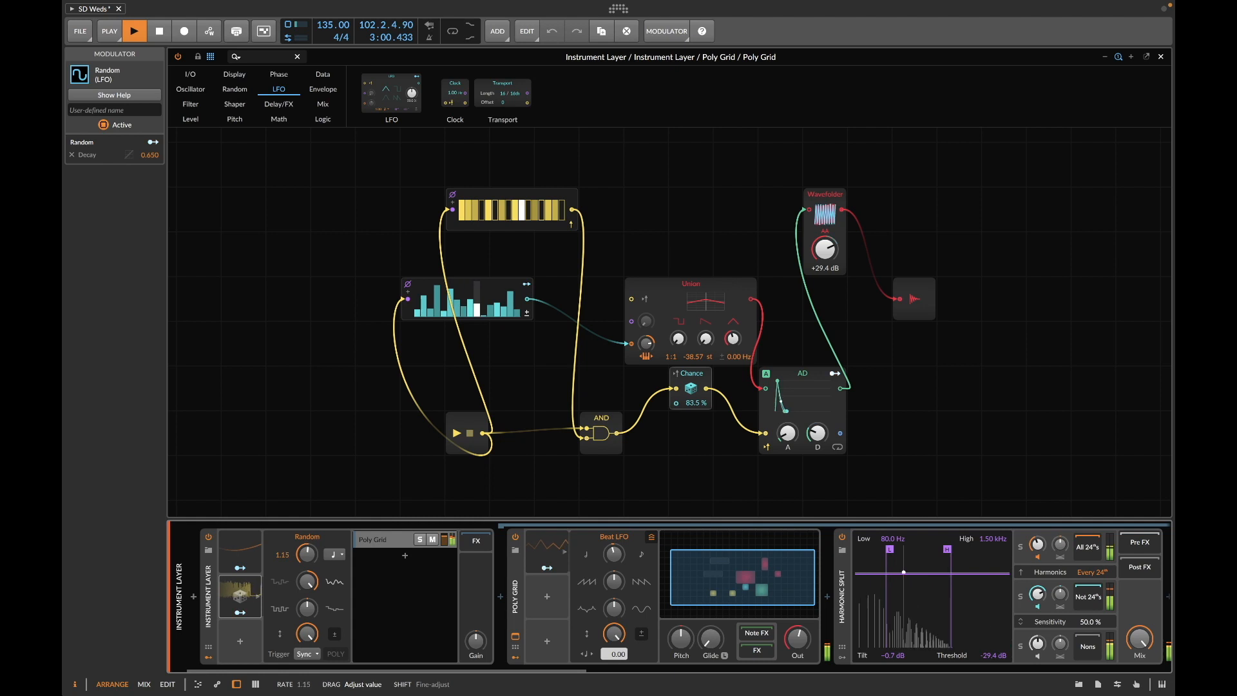
pyautogui.moveTo(312, 556); pyautogui.dragTo(312, 541)
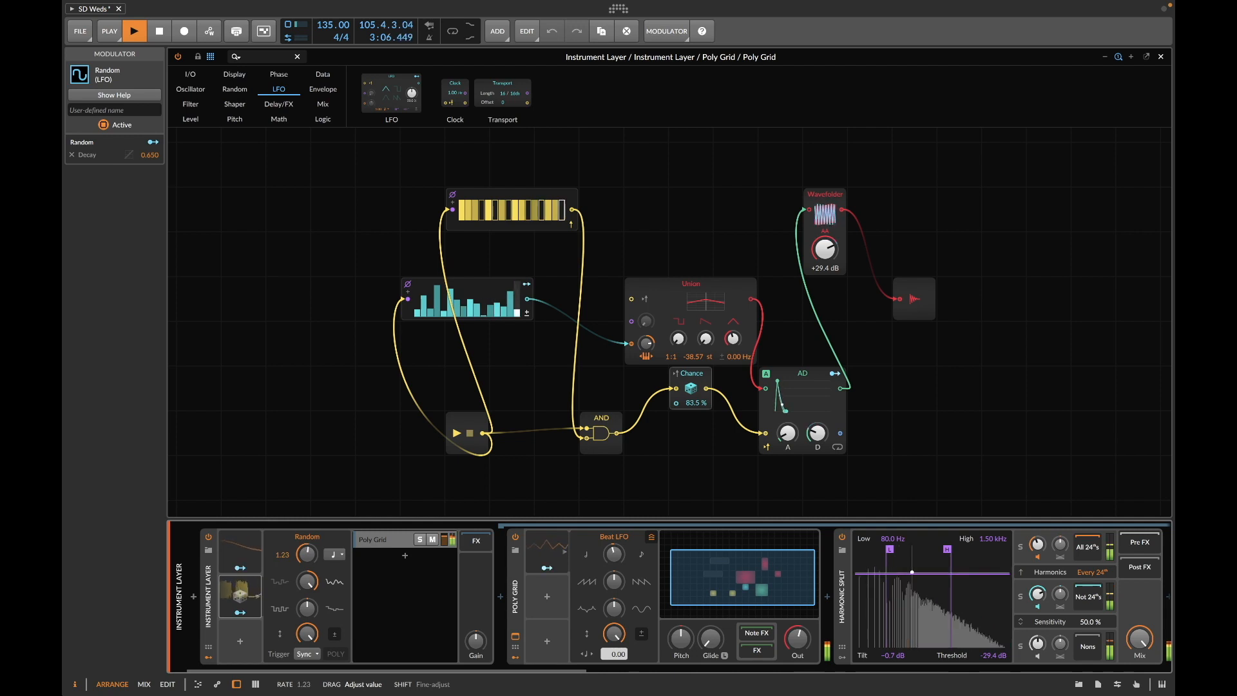
pyautogui.click(334, 555)
pyautogui.click(351, 306)
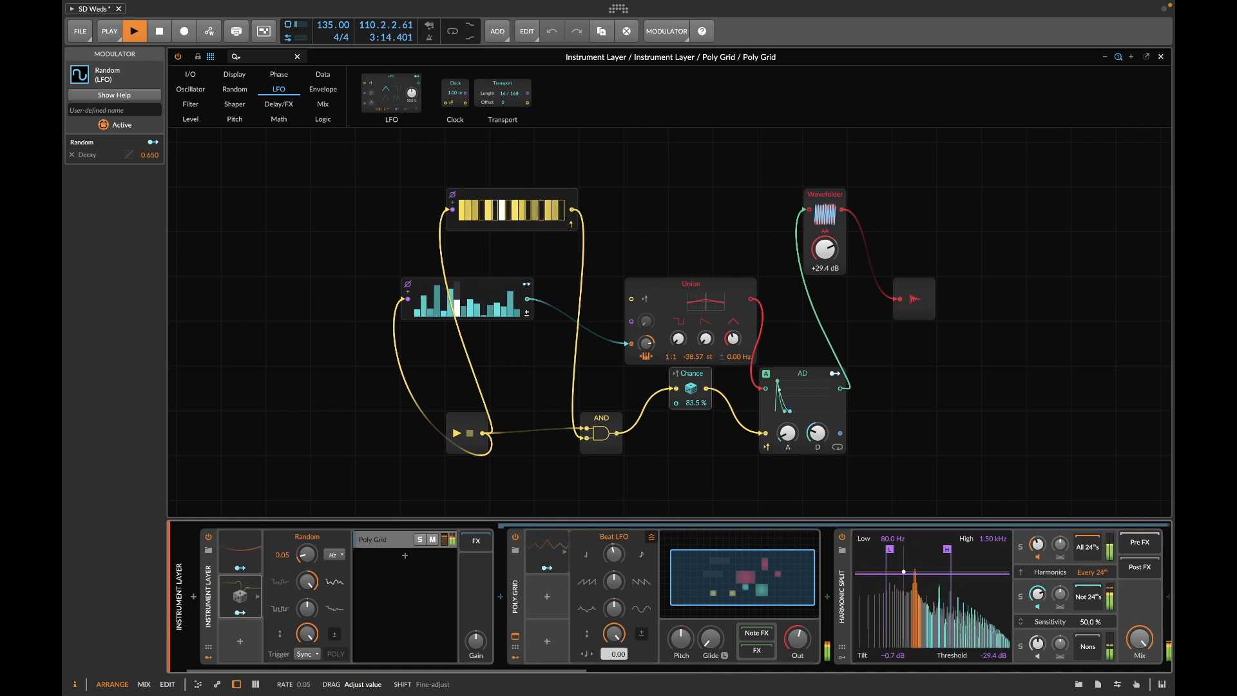
pyautogui.moveTo(308, 554); pyautogui.dragTo(307, 554)
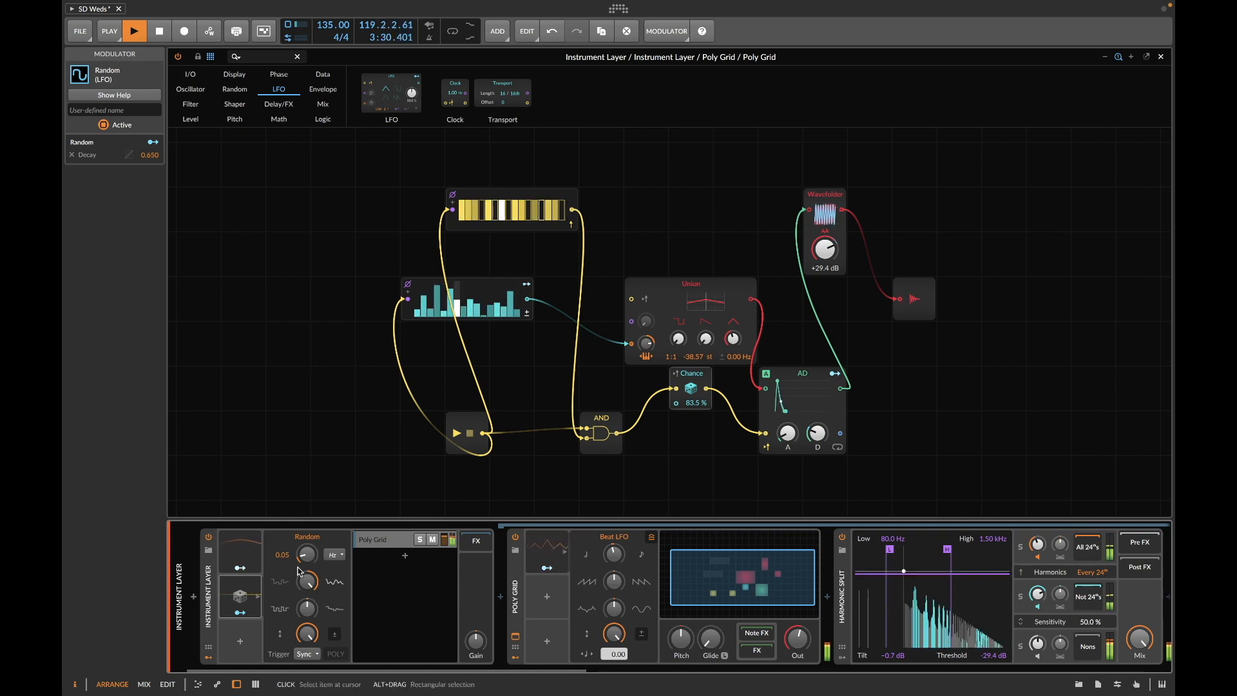
# Step: Map the Random modulator to the Splits value of Freq Split with an amount of +14.42, and close the Poly Grid editor
pyautogui.click(240, 612)
pyautogui.hscroll(5, 578, 615)
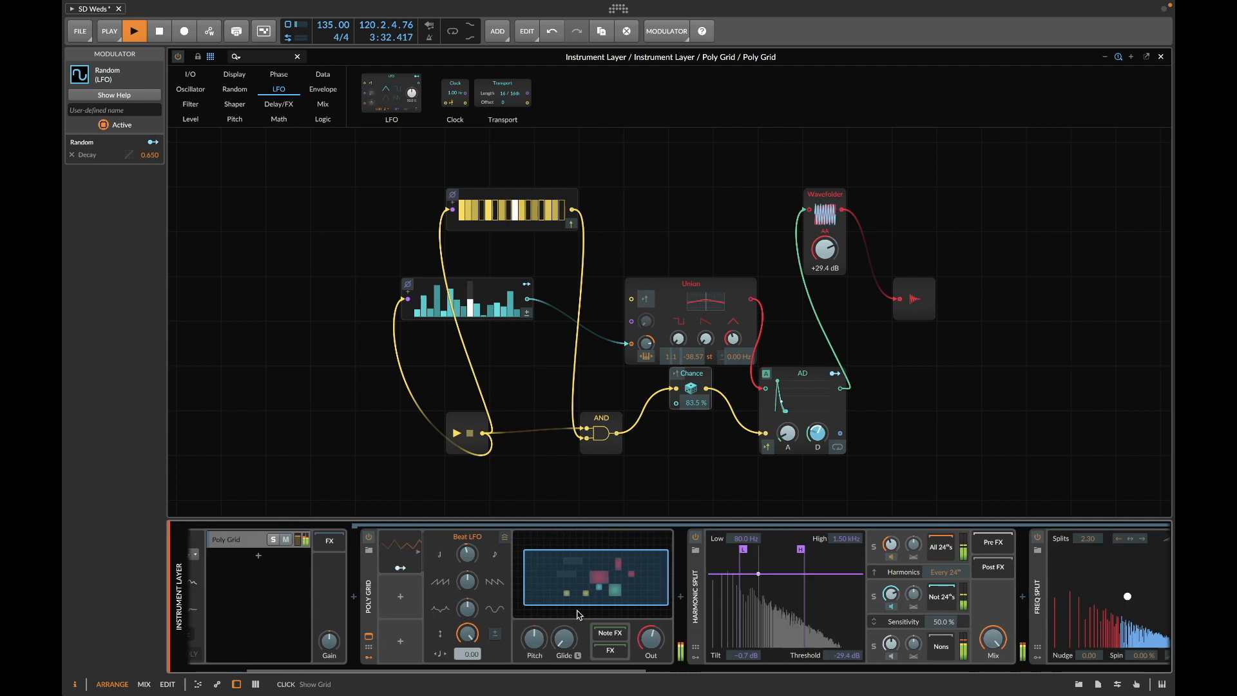
pyautogui.moveTo(720, 544)
pyautogui.mouseDown()
pyautogui.moveTo(720, 516)
pyautogui.moveTo(719, 543)
pyautogui.mouseUp()
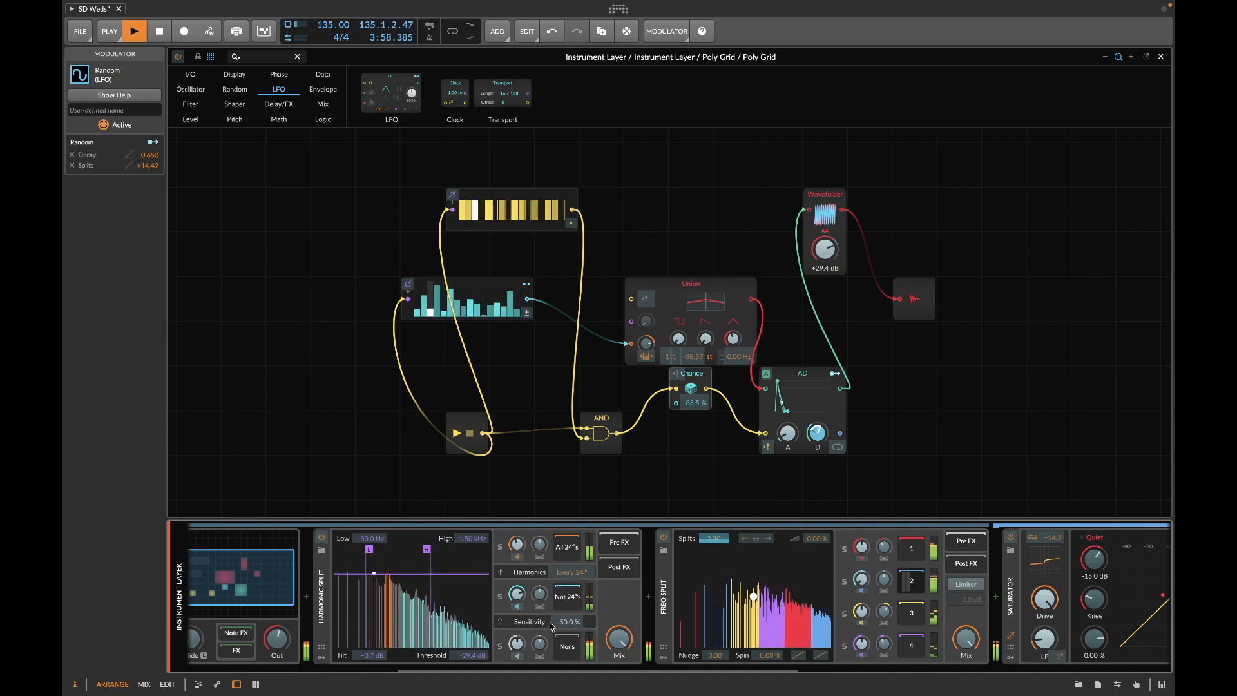
pyautogui.hscroll(-5, 553, 626)
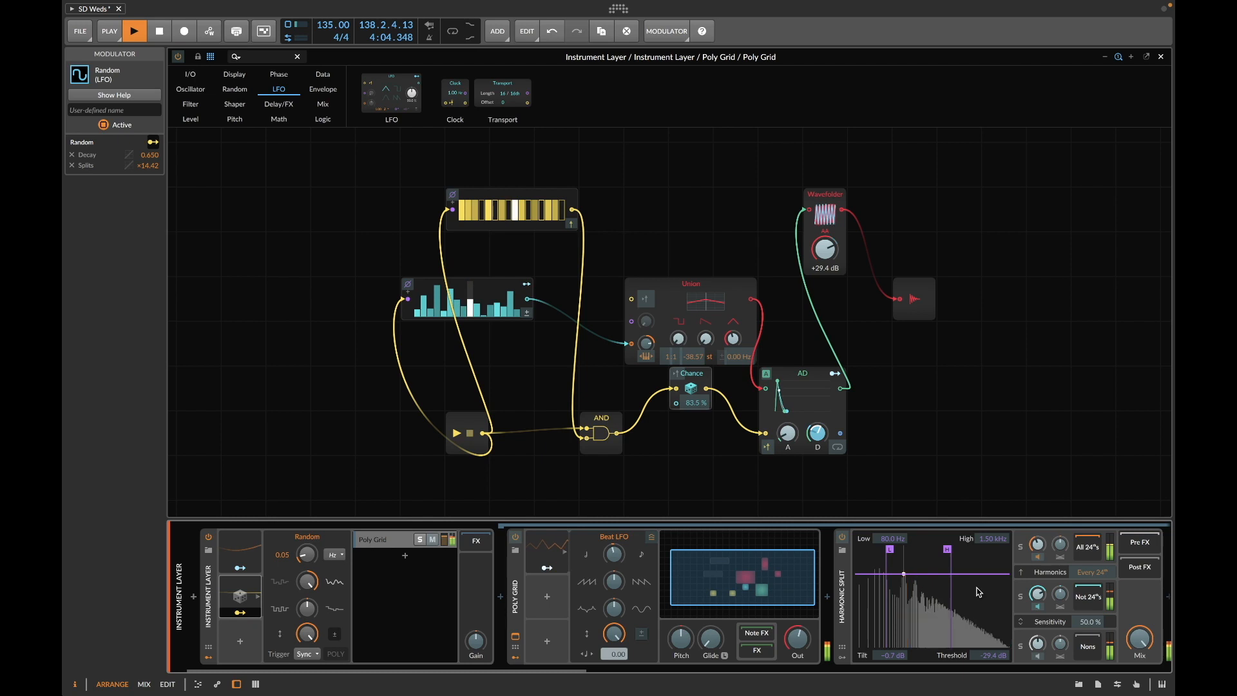
pyautogui.click(1161, 57)
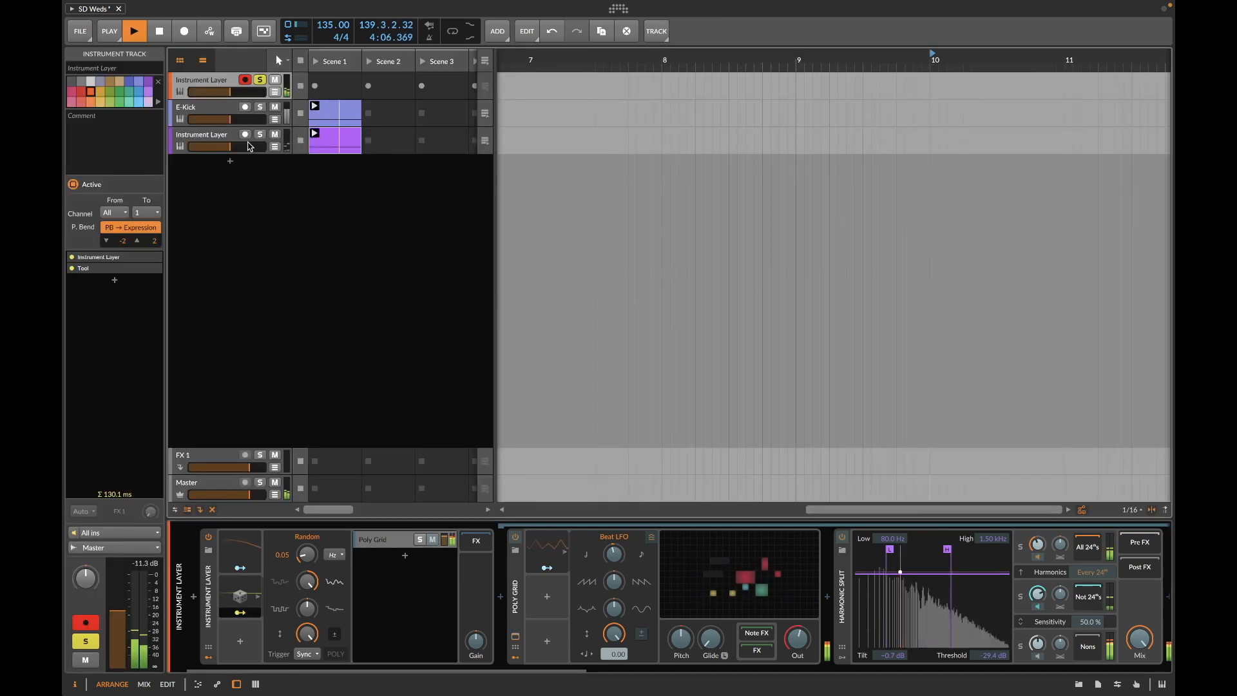
# Step: Add a new instrument track with the E-Snare device and open a new empty Scene 1 clip on it
pyautogui.click(227, 111)
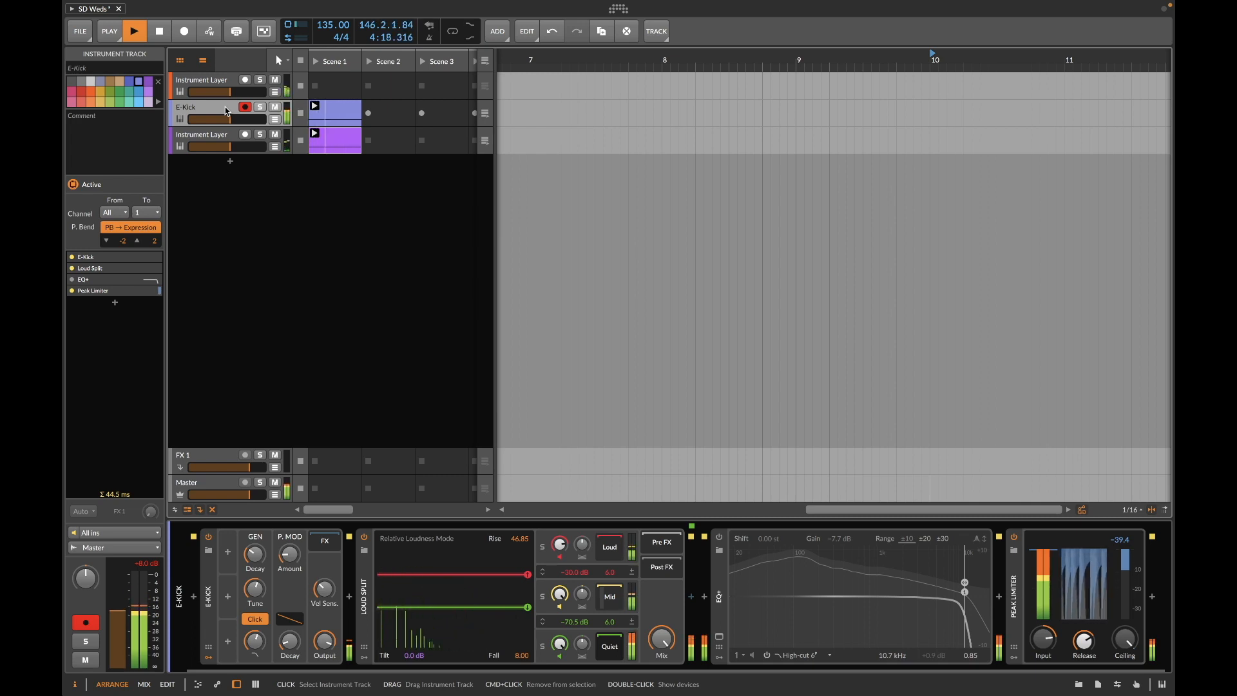
pyautogui.doubleClick(230, 159)
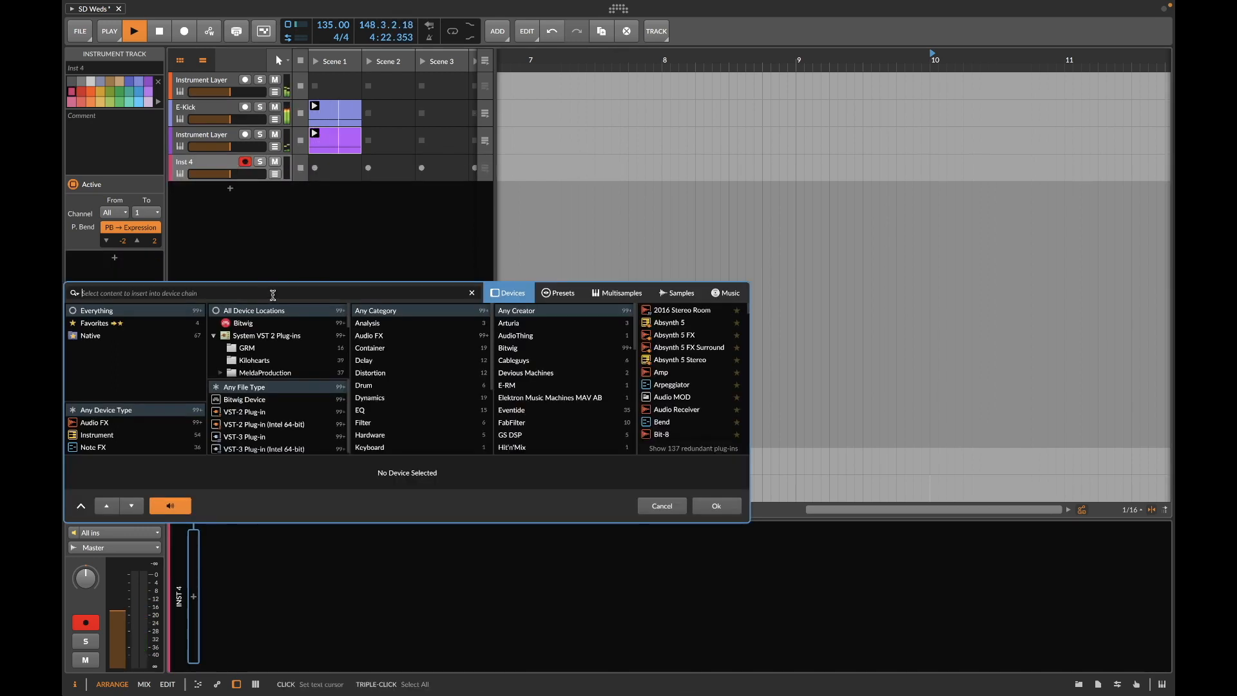
pyautogui.write('snare')
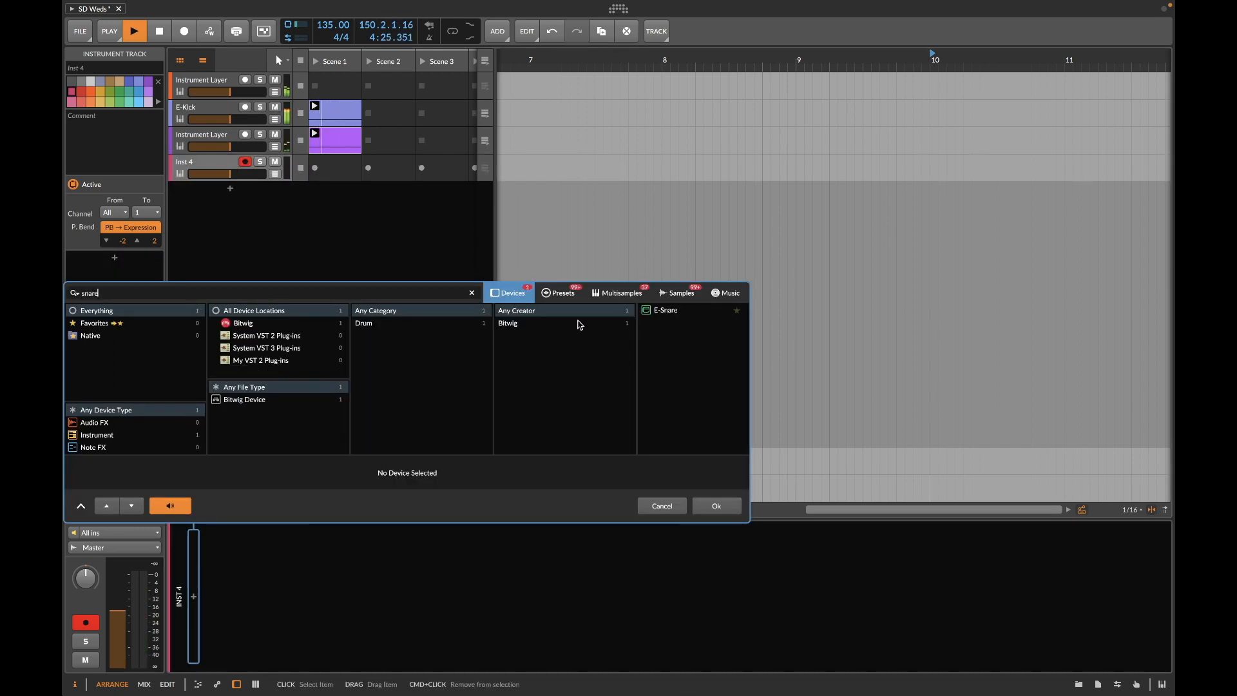
pyautogui.click(670, 313)
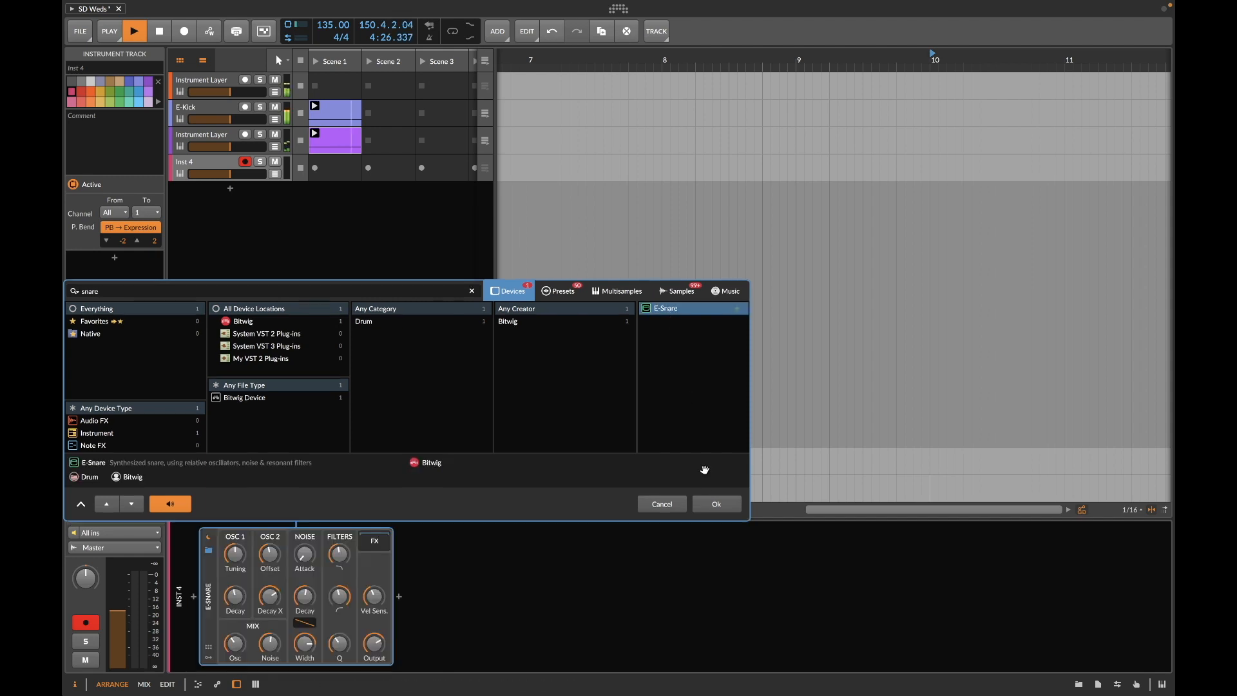
pyautogui.click(717, 507)
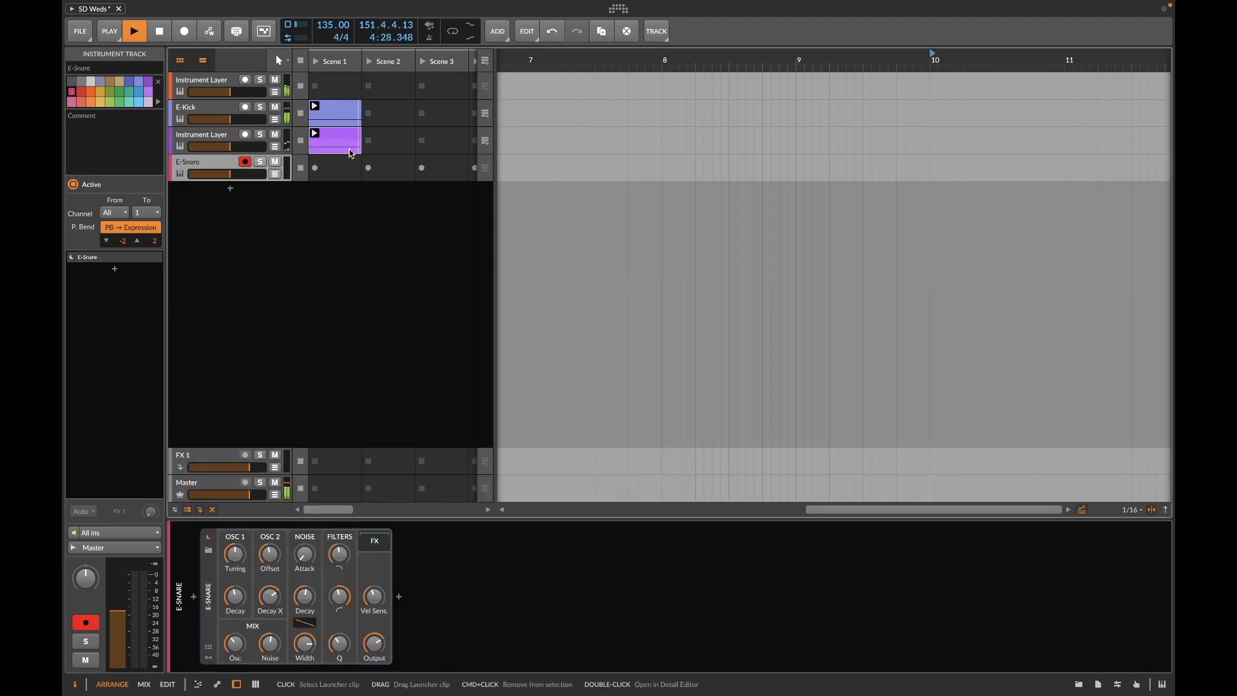
pyautogui.doubleClick(345, 172)
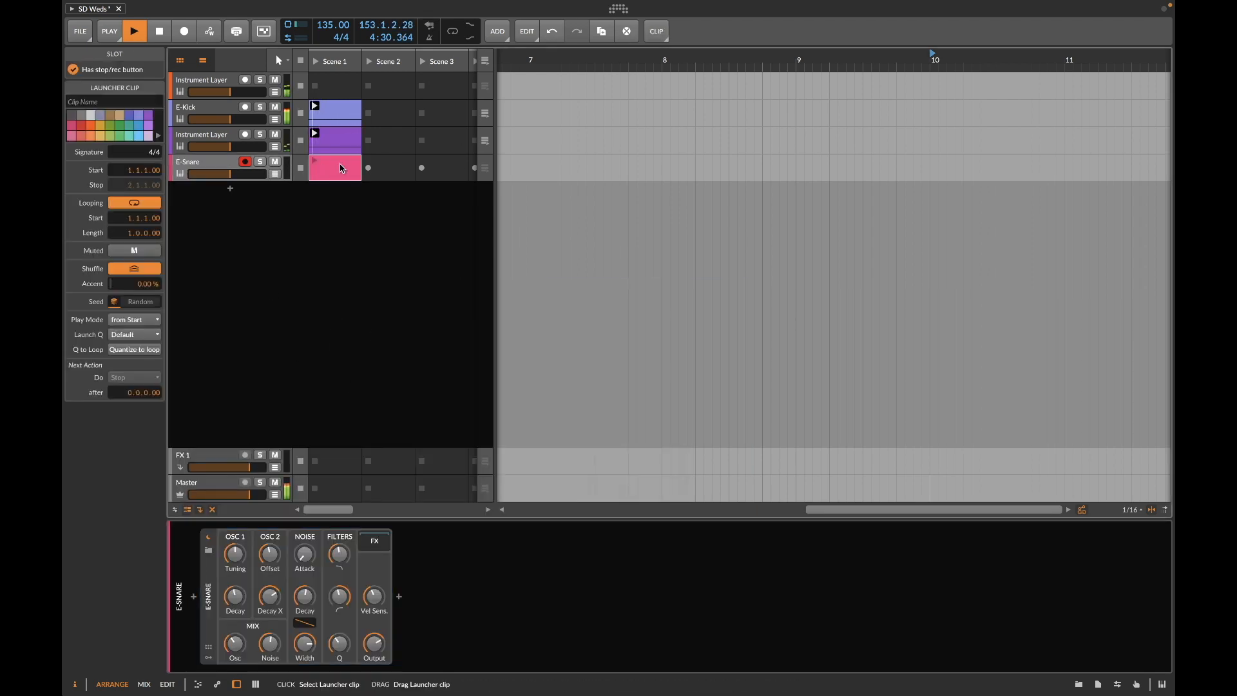
pyautogui.doubleClick(343, 169)
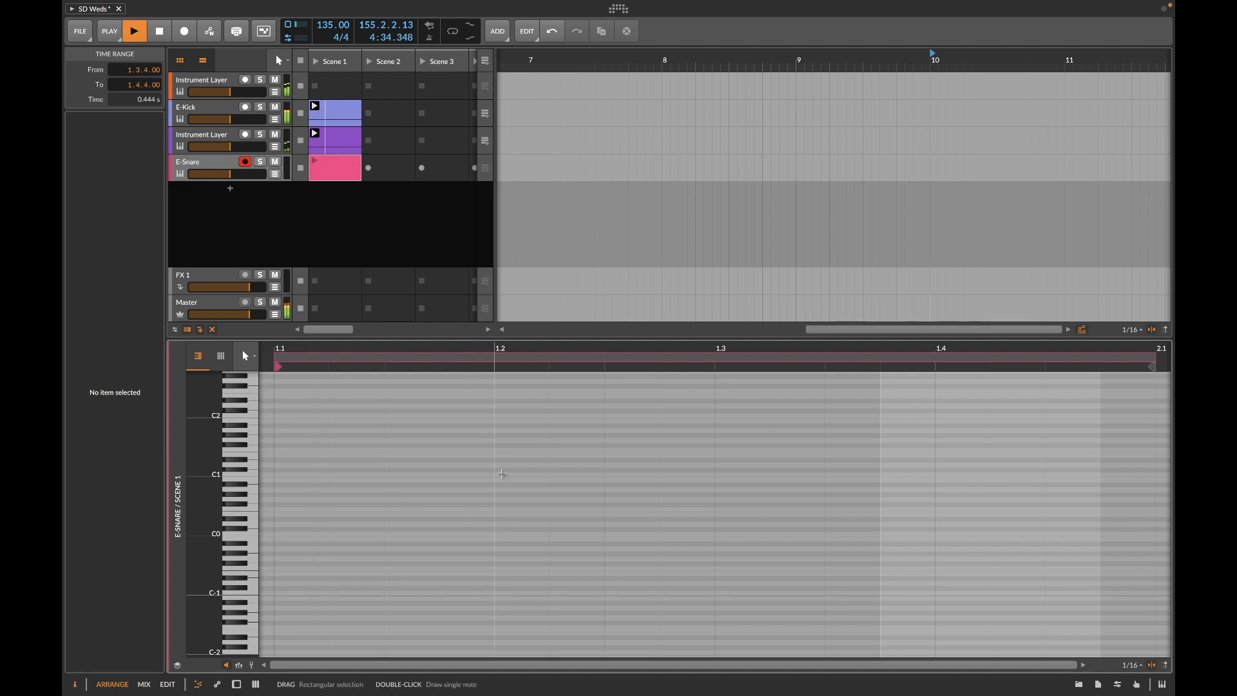
# Step: Stop playback, create a Scene 1 clip on the first Instrument Layer track, and set its loop length to 16 bars
pyautogui.doubleClick(333, 83)
pyautogui.press('space')
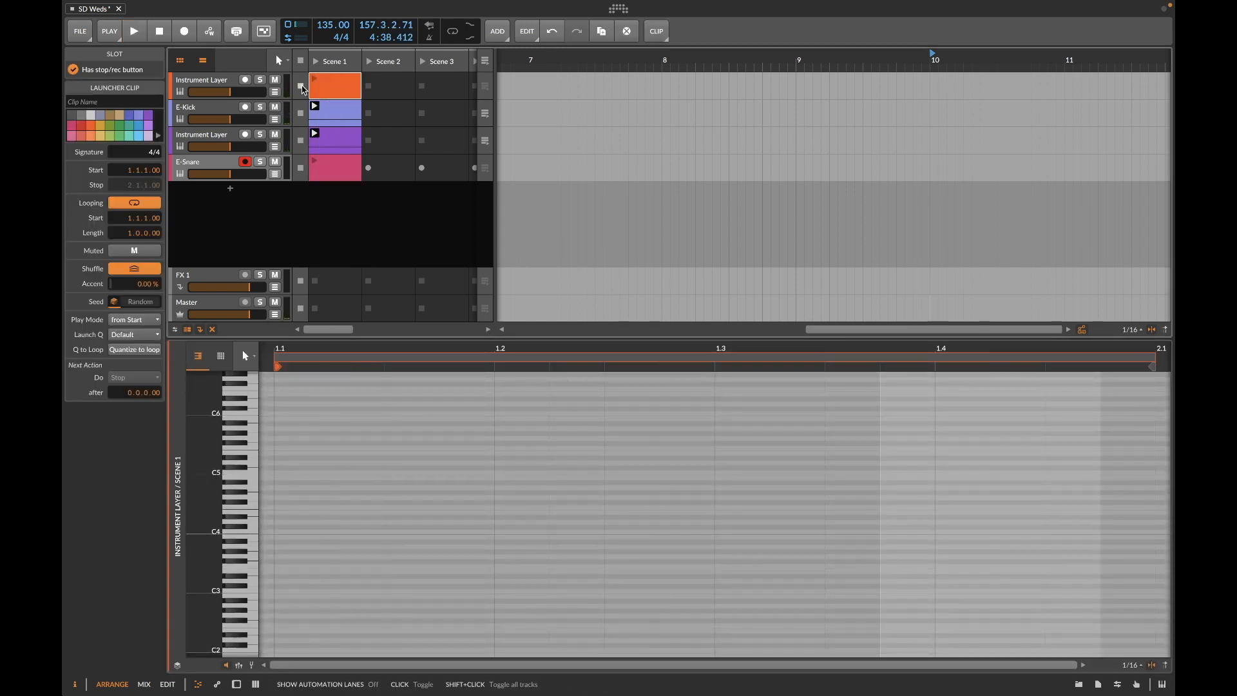
pyautogui.doubleClick(336, 89)
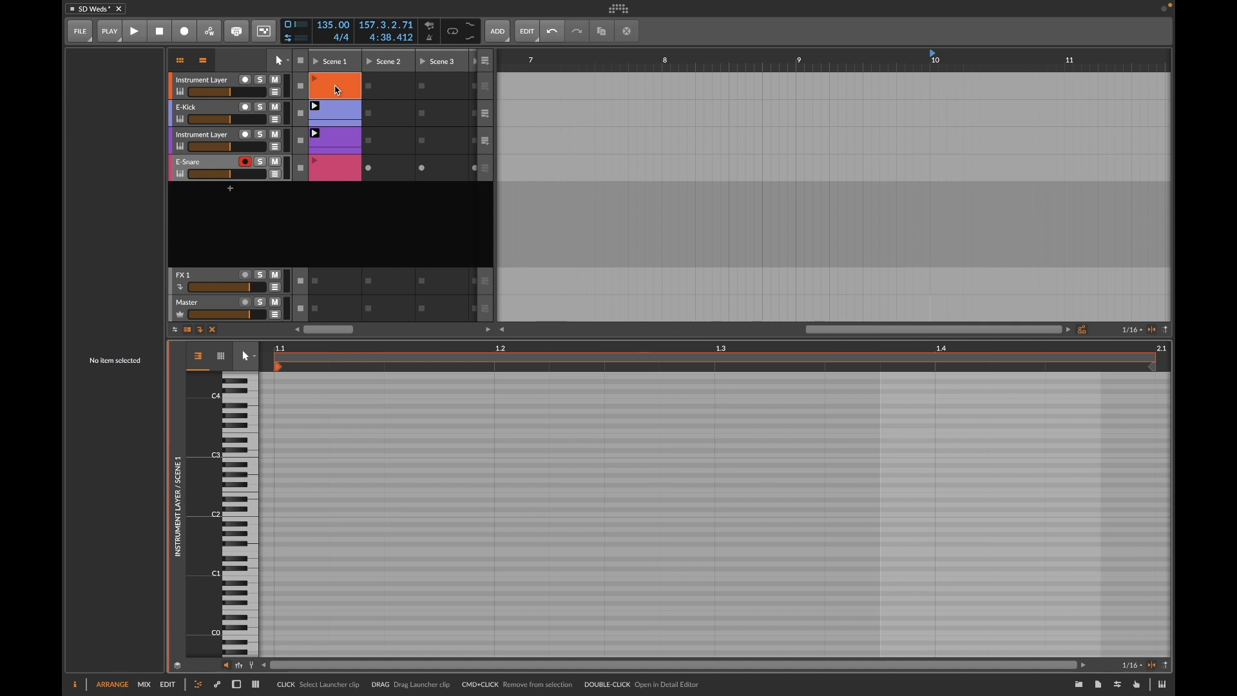
pyautogui.click(337, 89)
pyautogui.moveTo(130, 233); pyautogui.dragTo(131, 216)
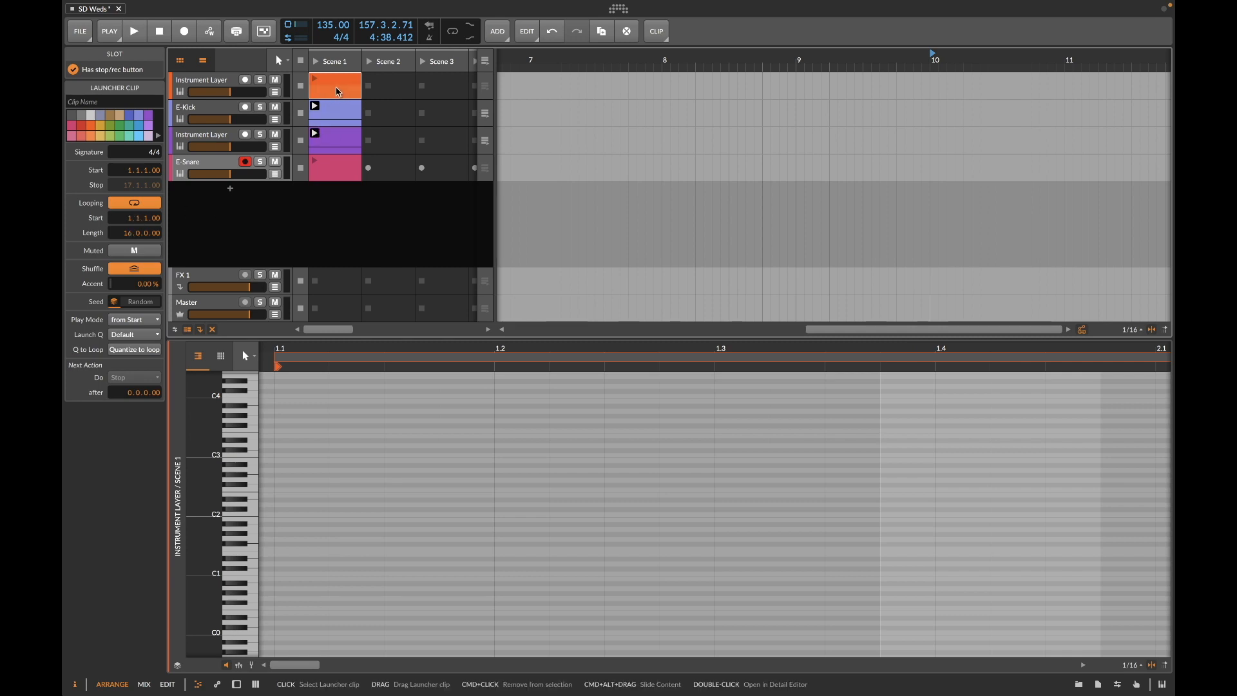
# Step: Bounce the first Instrument Layer track's 16-bar clip to audio at bar 1 of the arranger and play it with the track soloed
pyautogui.click(340, 90)
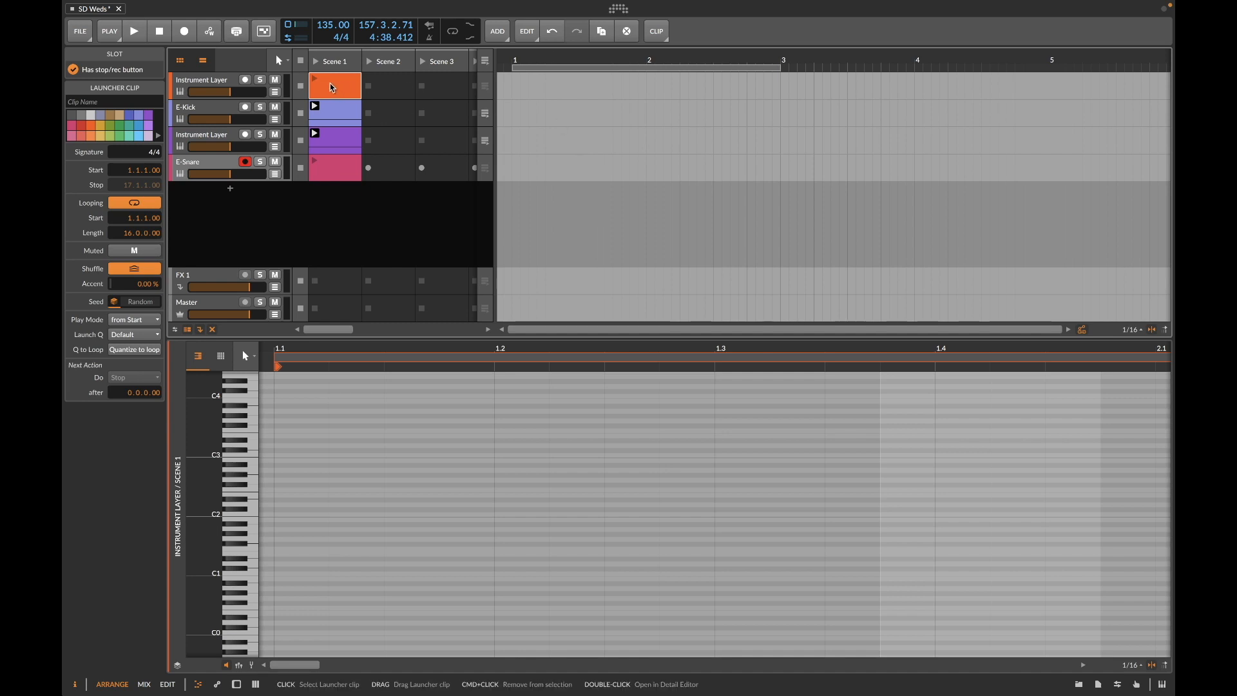
pyautogui.moveTo(330, 86); pyautogui.dragTo(516, 87)
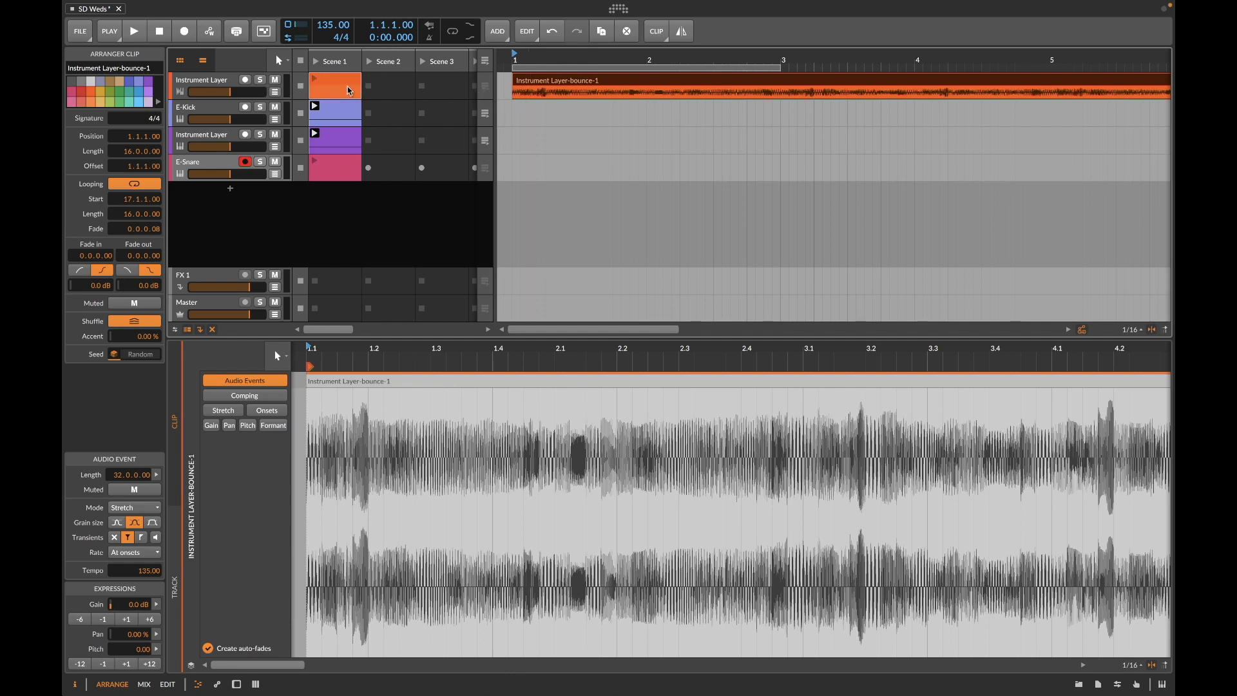
pyautogui.click(260, 80)
pyautogui.press('space')
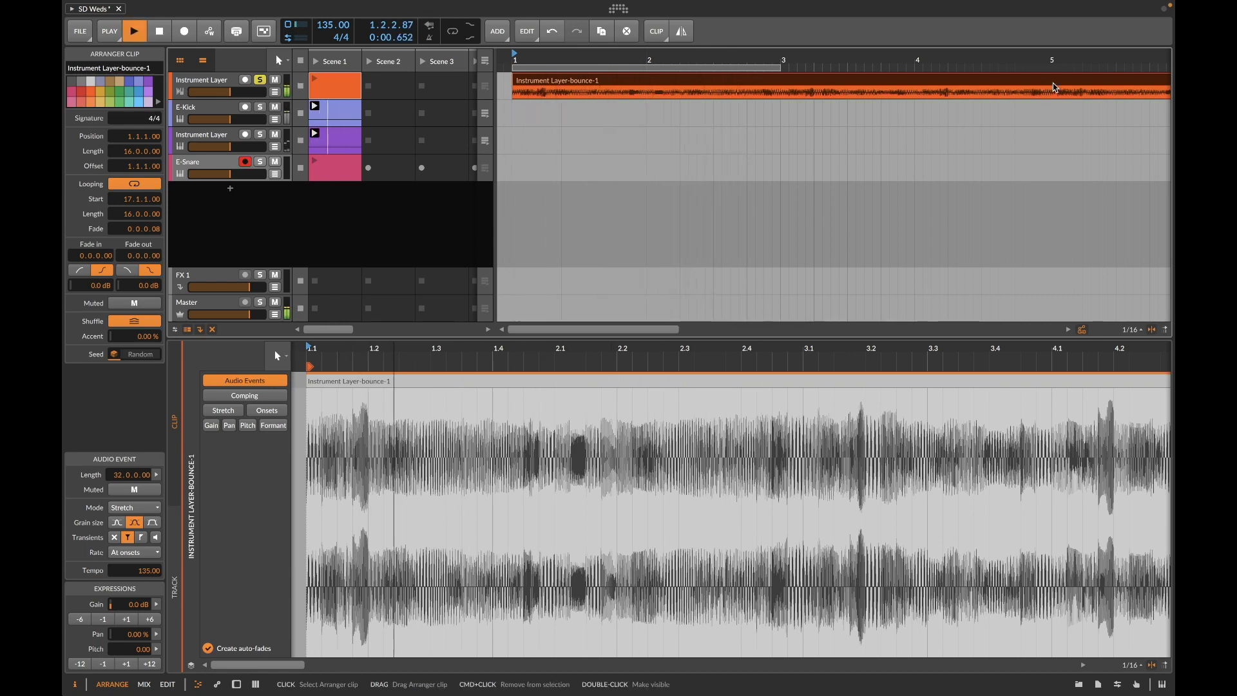
pyautogui.moveTo(1118, 57); pyautogui.dragTo(1103, 59)
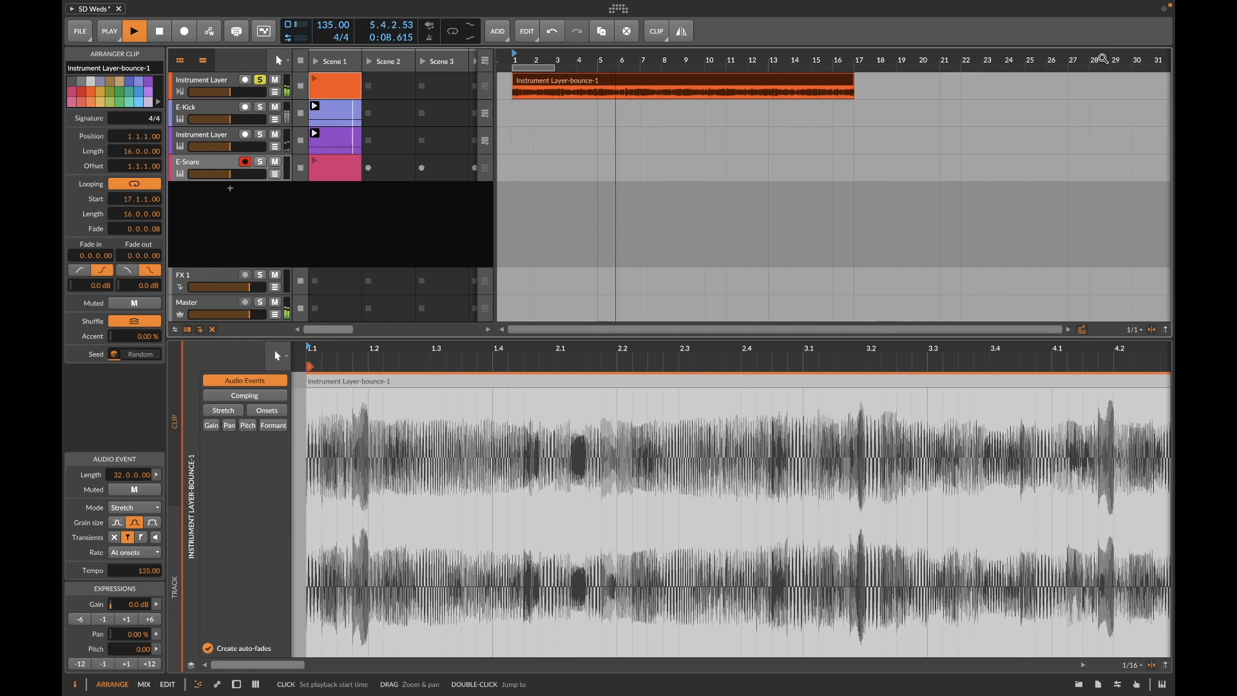
pyautogui.moveTo(1174, 5)
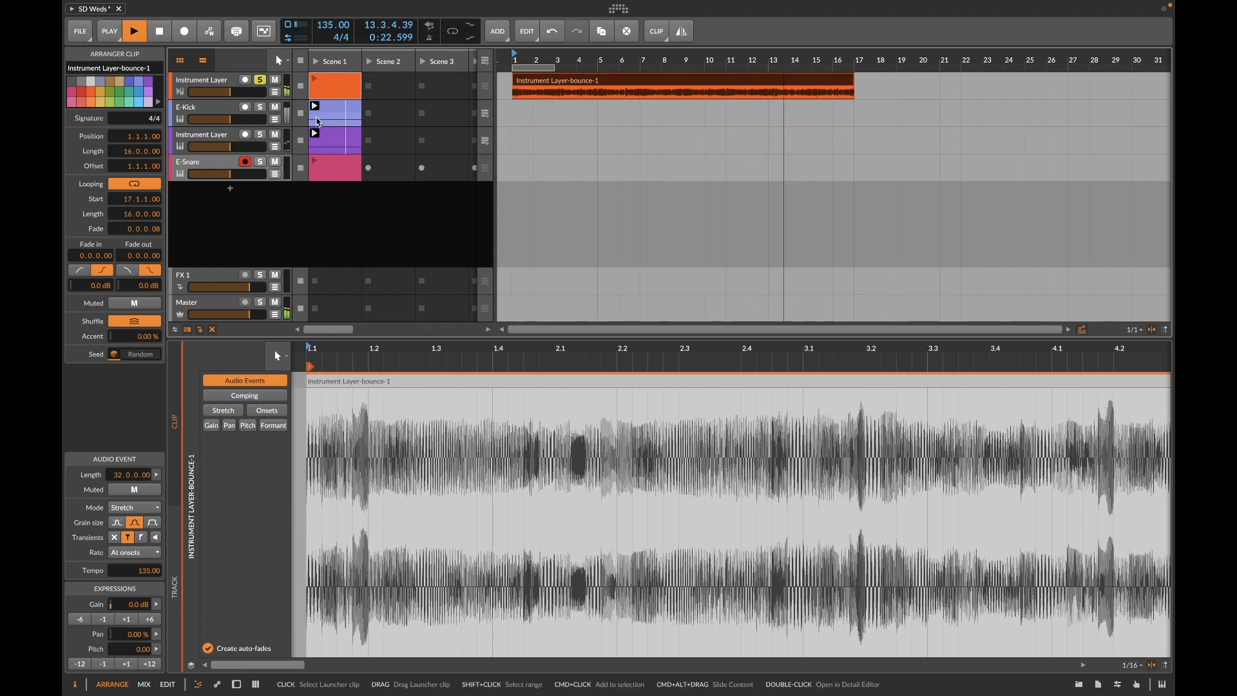
pyautogui.click(336, 115)
pyautogui.press('space')
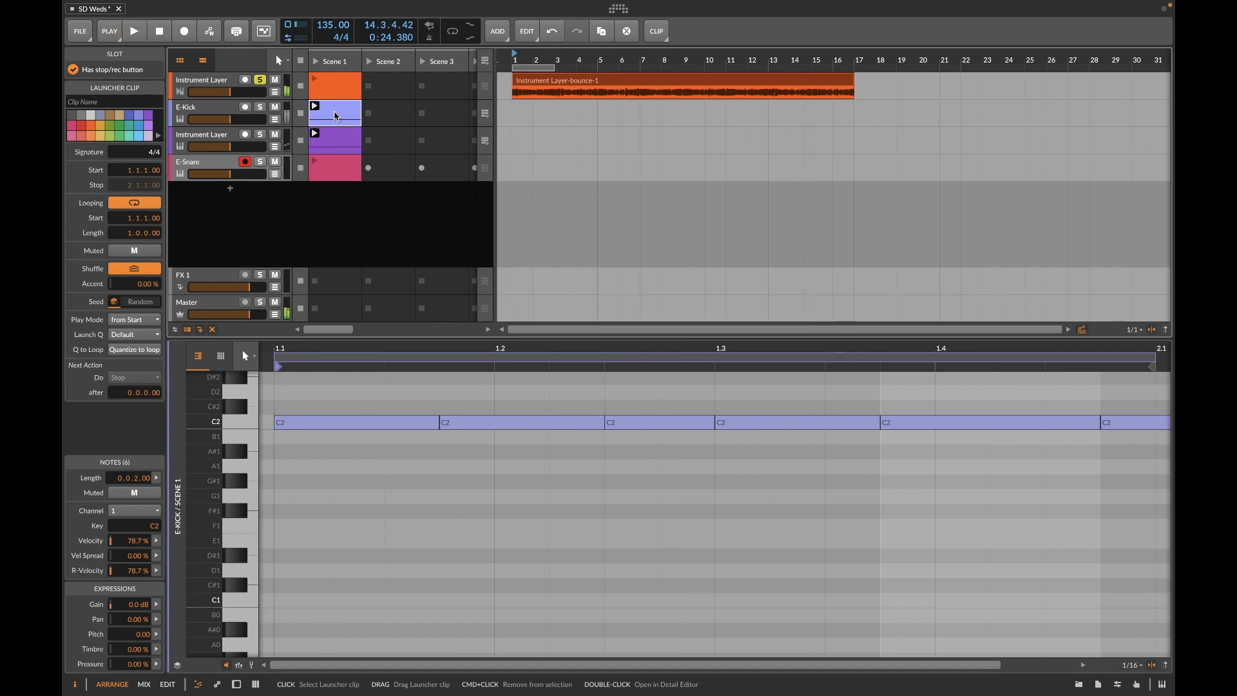
pyautogui.moveTo(485, 118); pyautogui.dragTo(525, 124)
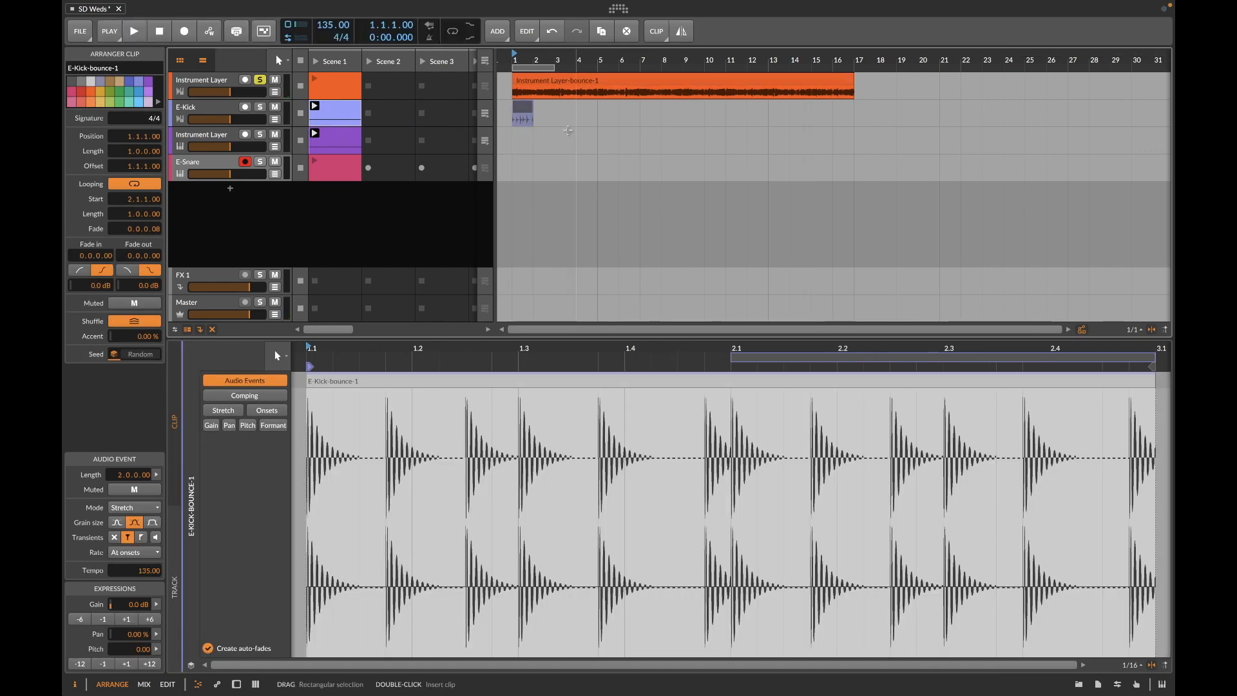
pyautogui.hotkey('ctrl', 'z')
# Step: Copy the E-Kick Scene 1 clip as notes to bar 1 of the arranger and duplicate it to fill 16 bars
pyautogui.moveTo(310, 121); pyautogui.dragTo(522, 116)
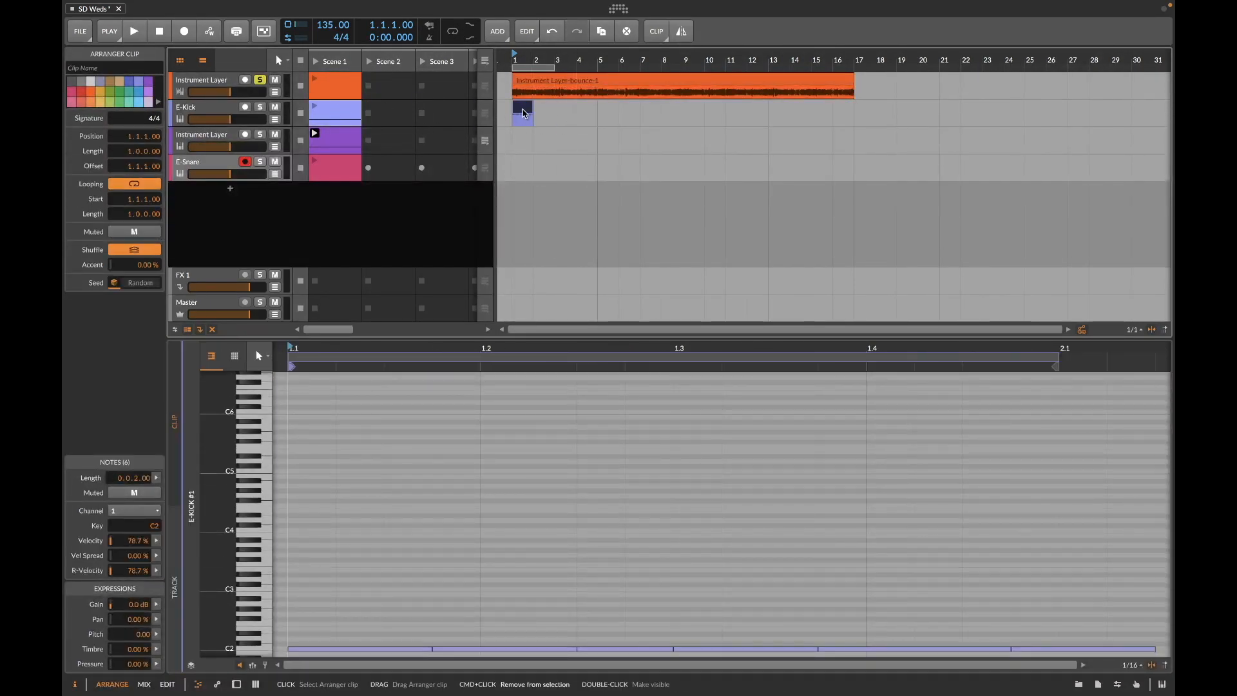
pyautogui.hotkey('ctrl', 'd')
pyautogui.hotkey('ctrl', 'd')
pyautogui.hotkey('ctrl', 'd')
pyautogui.hotkey('ctrl', 'd')
pyautogui.hotkey('ctrl', 'd')
pyautogui.hotkey('ctrl', 'd')
pyautogui.hotkey('ctrl', 'd')
pyautogui.hotkey('ctrl', 'd')
pyautogui.hotkey('ctrl', 'd')
pyautogui.hotkey('ctrl', 'd')
pyautogui.hotkey('ctrl', 'd')
pyautogui.hotkey('ctrl', 'd')
pyautogui.hotkey('ctrl', 'd')
pyautogui.hotkey('ctrl', 'd')
pyautogui.hotkey('ctrl', 'd')
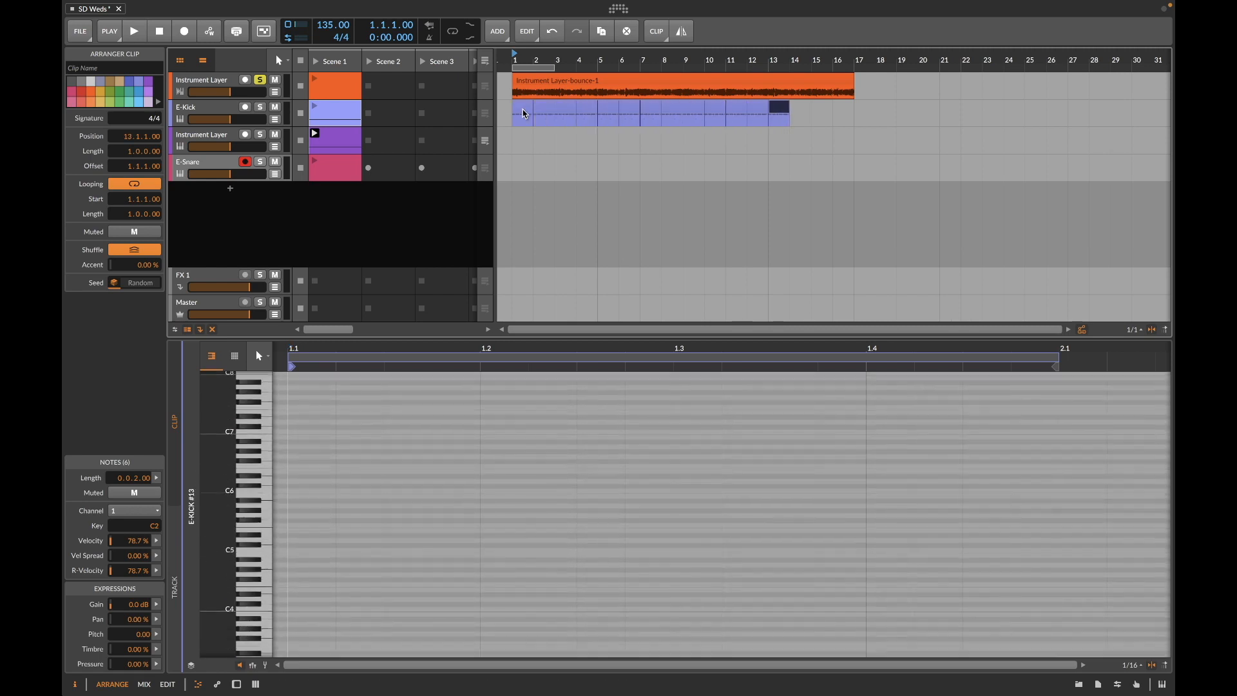
# Step: Play the arrangement from bar 1 and unsolo the first Instrument Layer track
pyautogui.click(516, 115)
pyautogui.press('space')
pyautogui.click(261, 83)
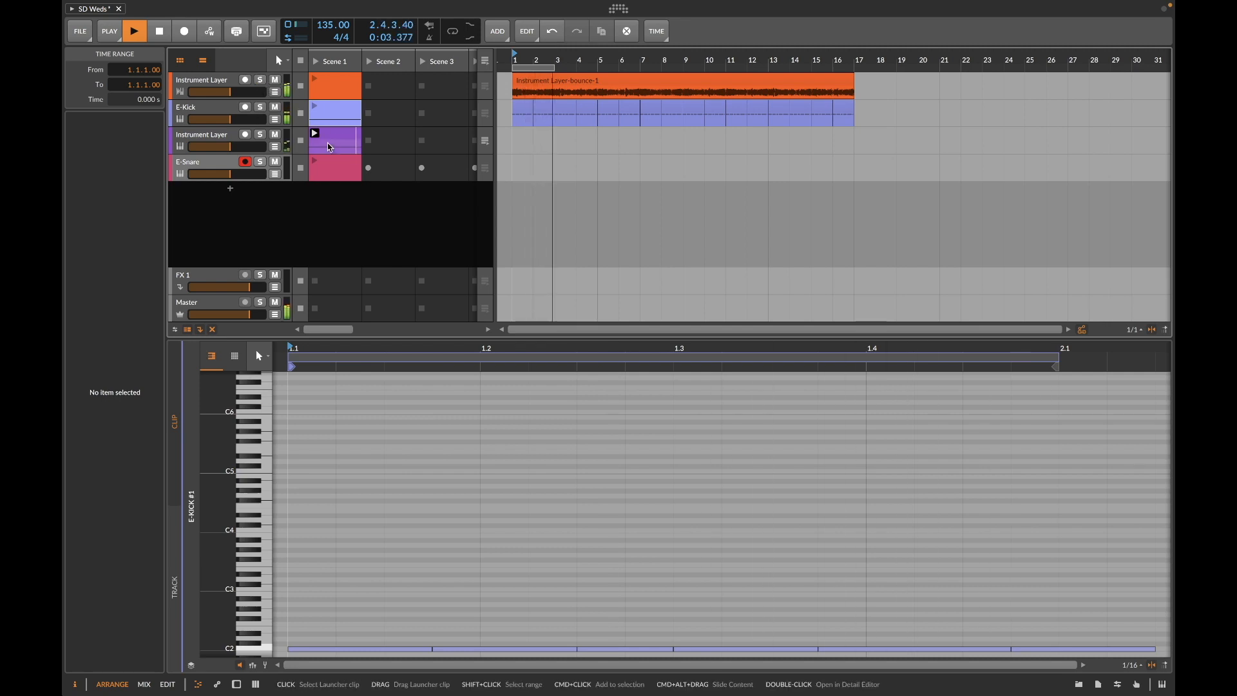
# Step: Copy the purple Instrument Layer track's Scene 1 clip to bar 1 of the arranger and duplicate it to fill 16 bars
pyautogui.moveTo(335, 145); pyautogui.dragTo(525, 145)
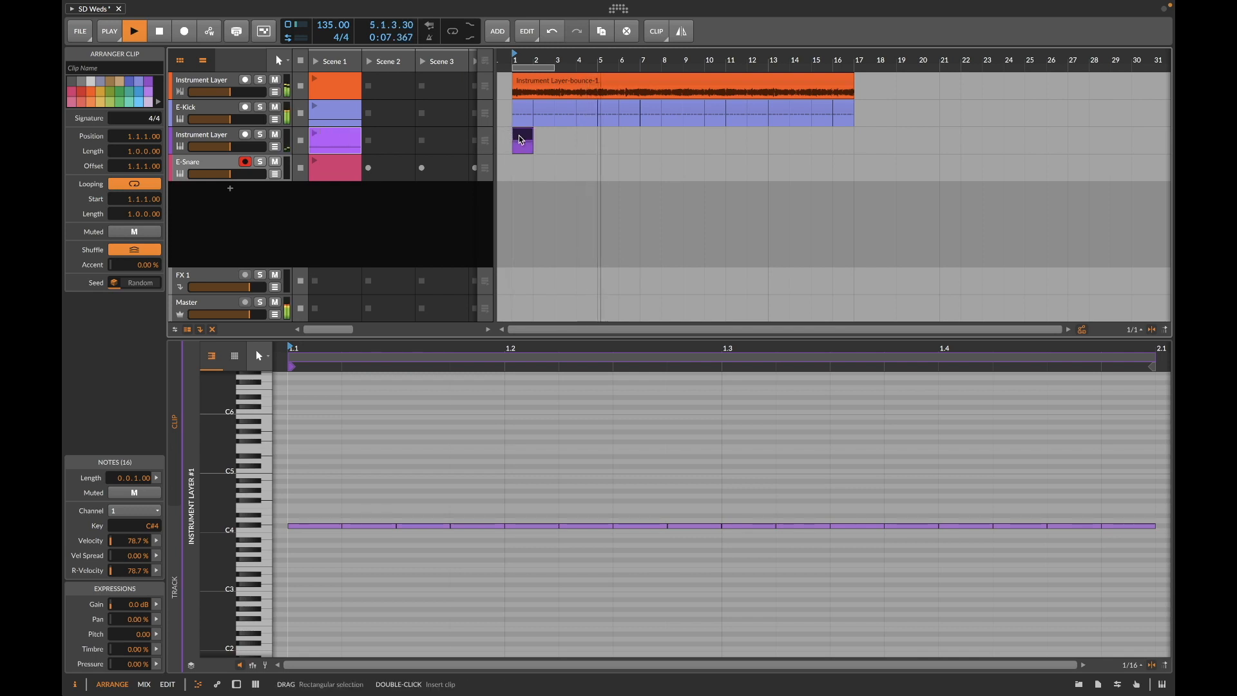
pyautogui.press('super+d')
pyautogui.press('super+d')
pyautogui.press('super+d')
pyautogui.press('super+d')
pyautogui.press('super+d')
pyautogui.press('super+d')
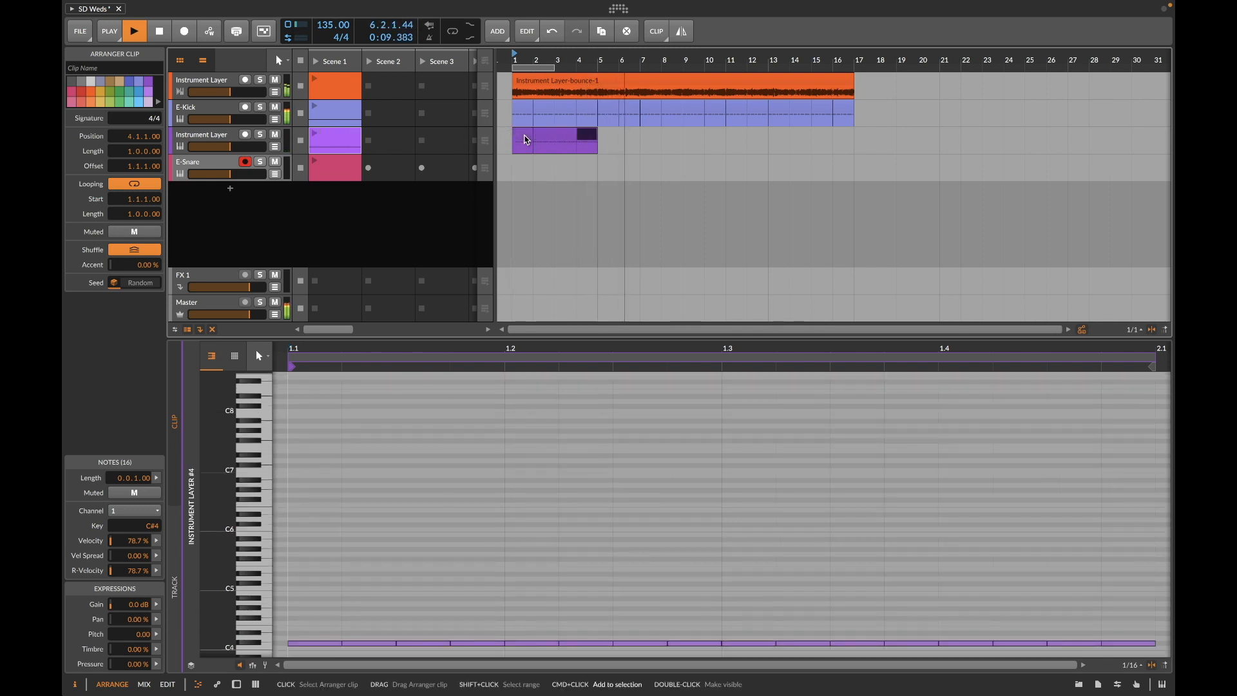
pyautogui.press('super+d')
pyautogui.press('super+d')
pyautogui.press('super+d')
pyautogui.press('super+d')
pyautogui.press('super+d')
pyautogui.press('super+d')
pyautogui.press('super+d')
pyautogui.press('super+d')
pyautogui.press('super+d')
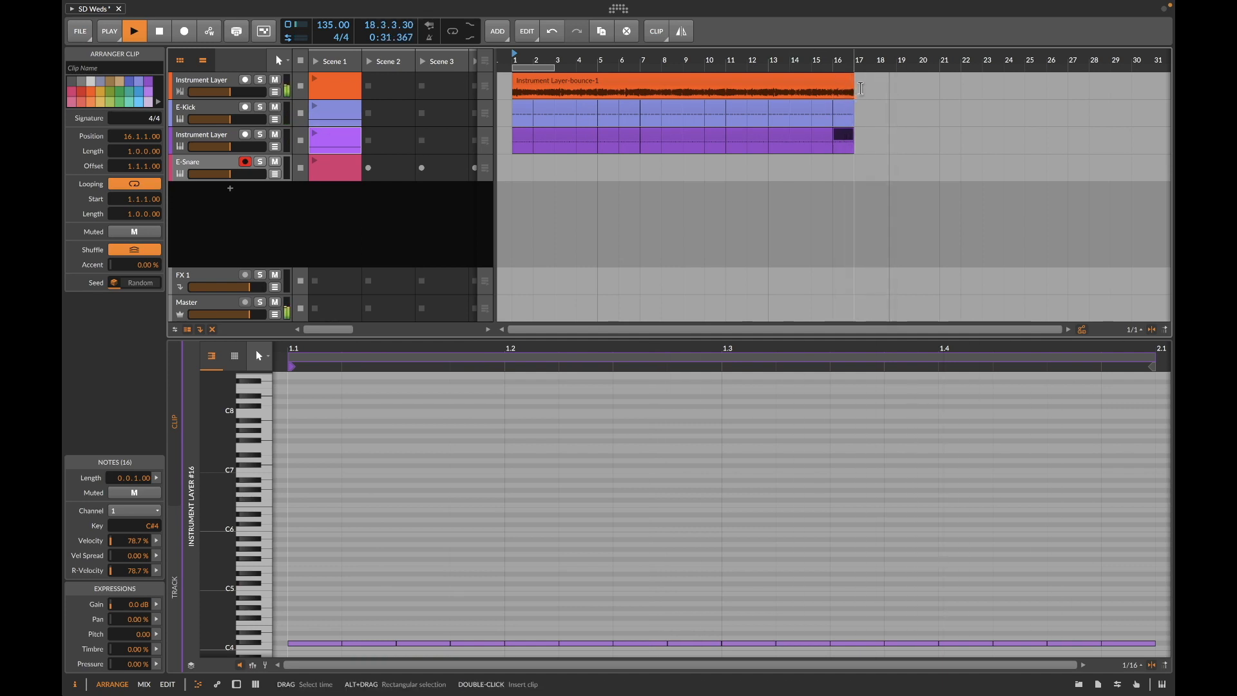
# Step: Bounce the first Instrument Layer track's Scene 1 clip to audio at bar 17 of the arranger
pyautogui.click(861, 90)
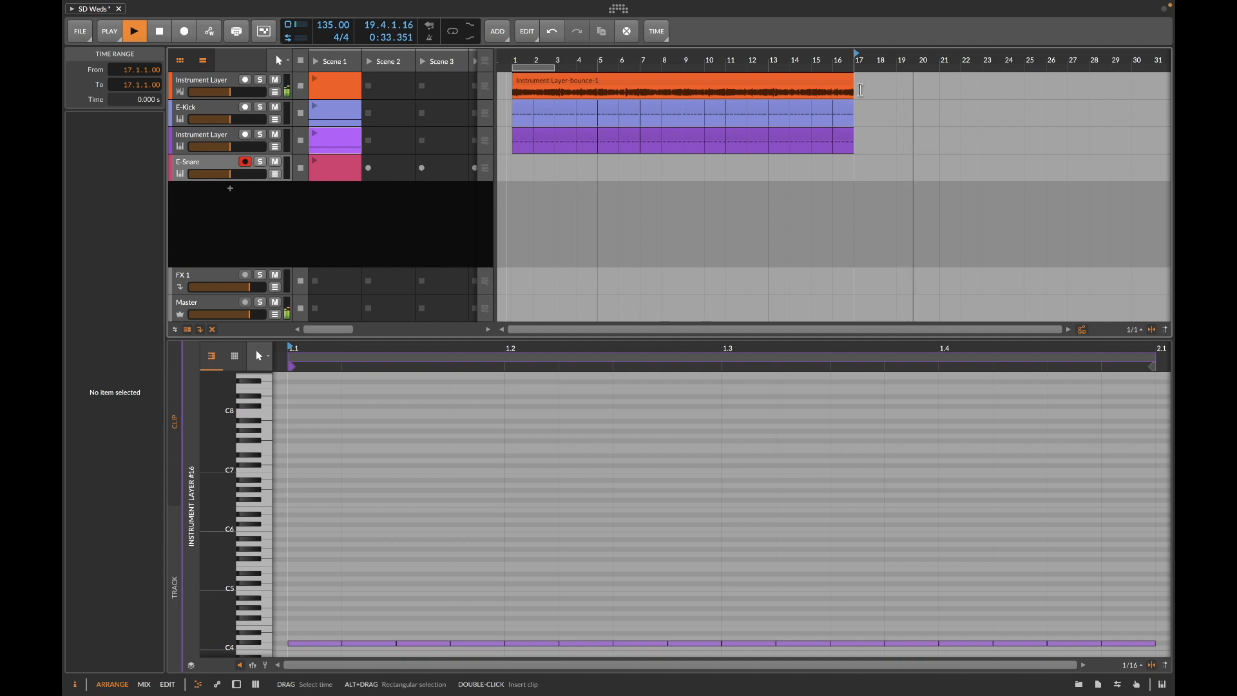
pyautogui.click(218, 85)
pyautogui.doubleClick(217, 86)
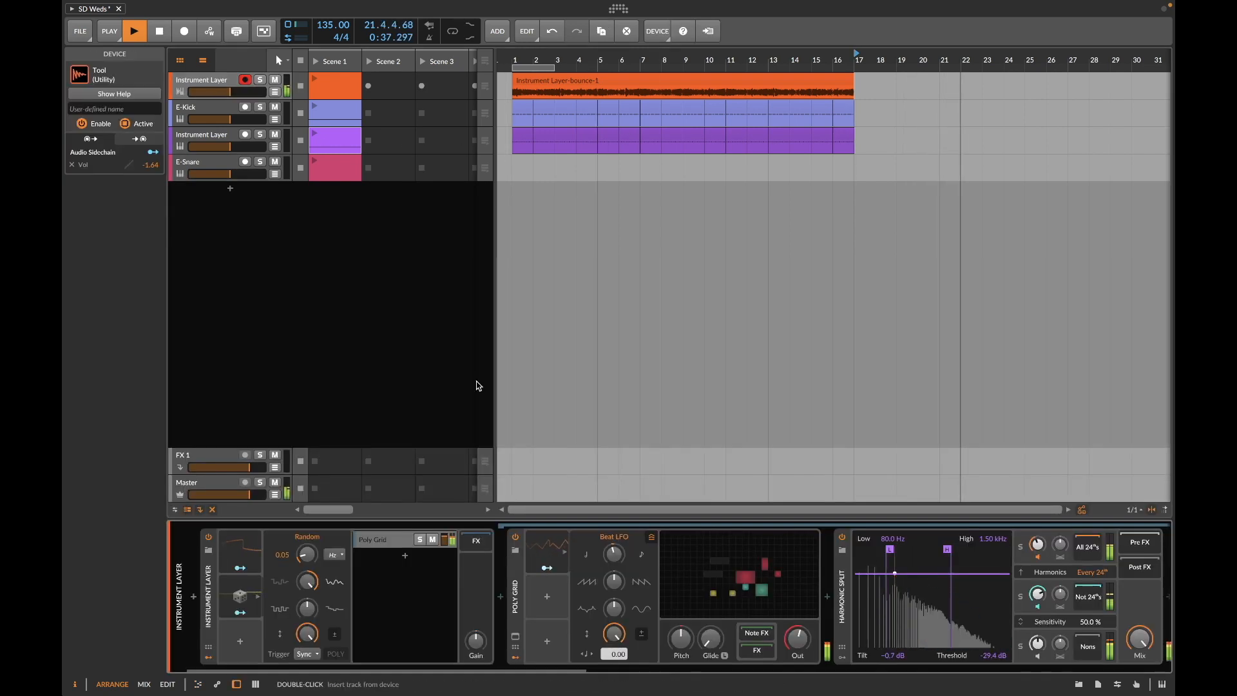
pyautogui.press('space')
pyautogui.click(857, 104)
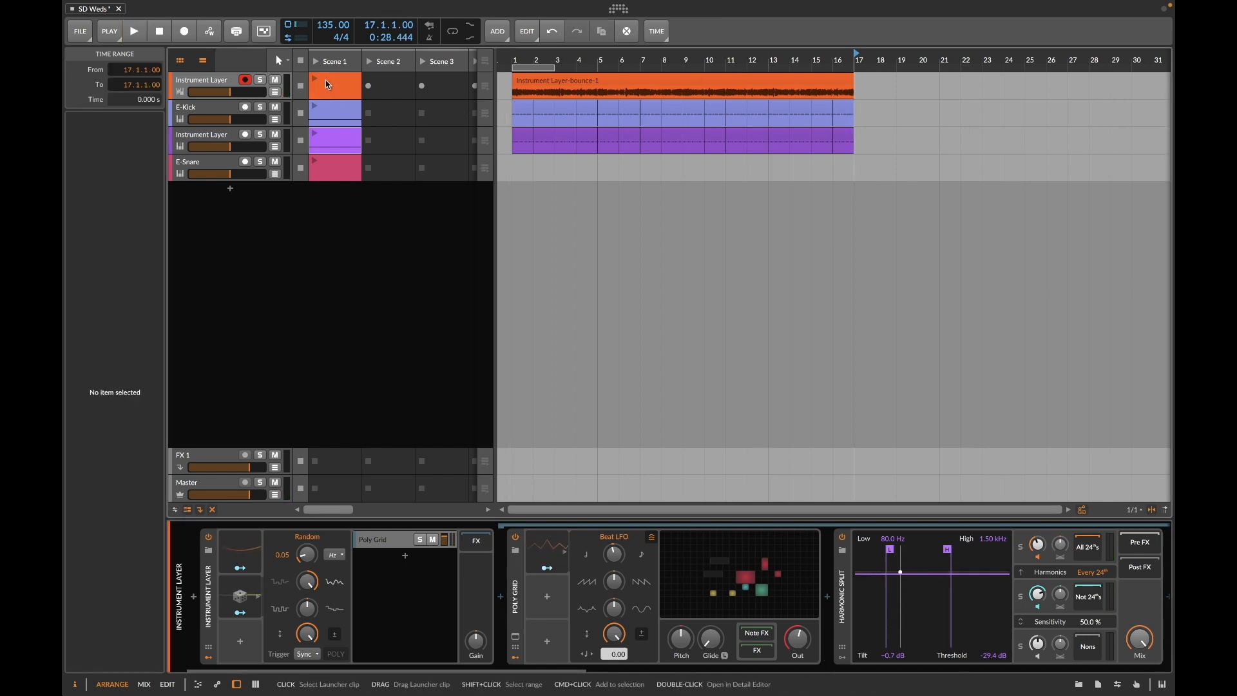
pyautogui.moveTo(326, 80); pyautogui.dragTo(858, 93)
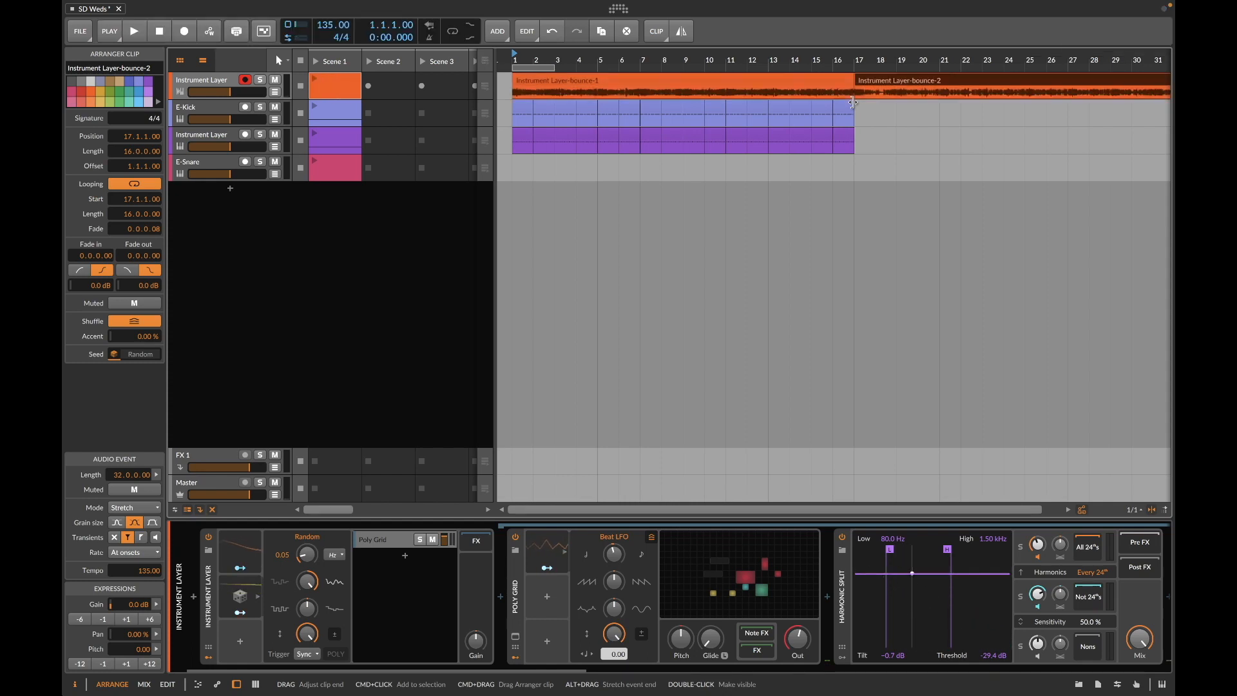
# Step: Play the soloed first Instrument Layer track from bar 17 and compare it with Peak Limiter and Convolution switched off and on
pyautogui.click(854, 103)
pyautogui.click(260, 80)
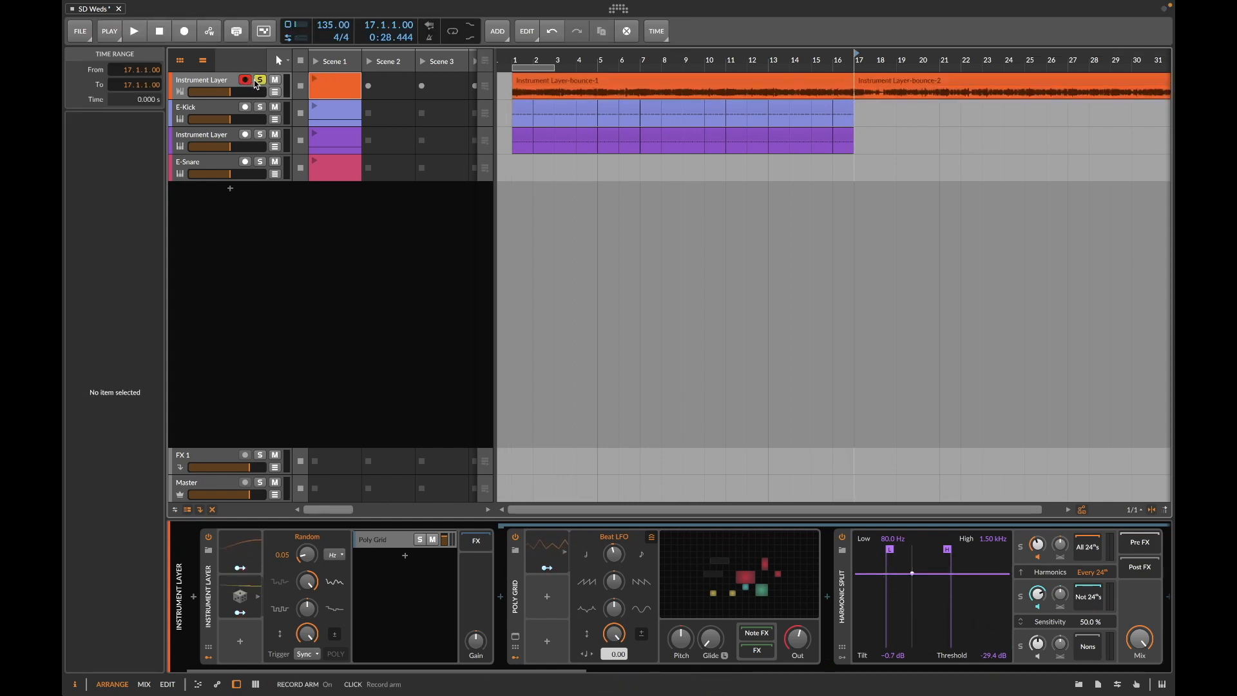
pyautogui.press('space')
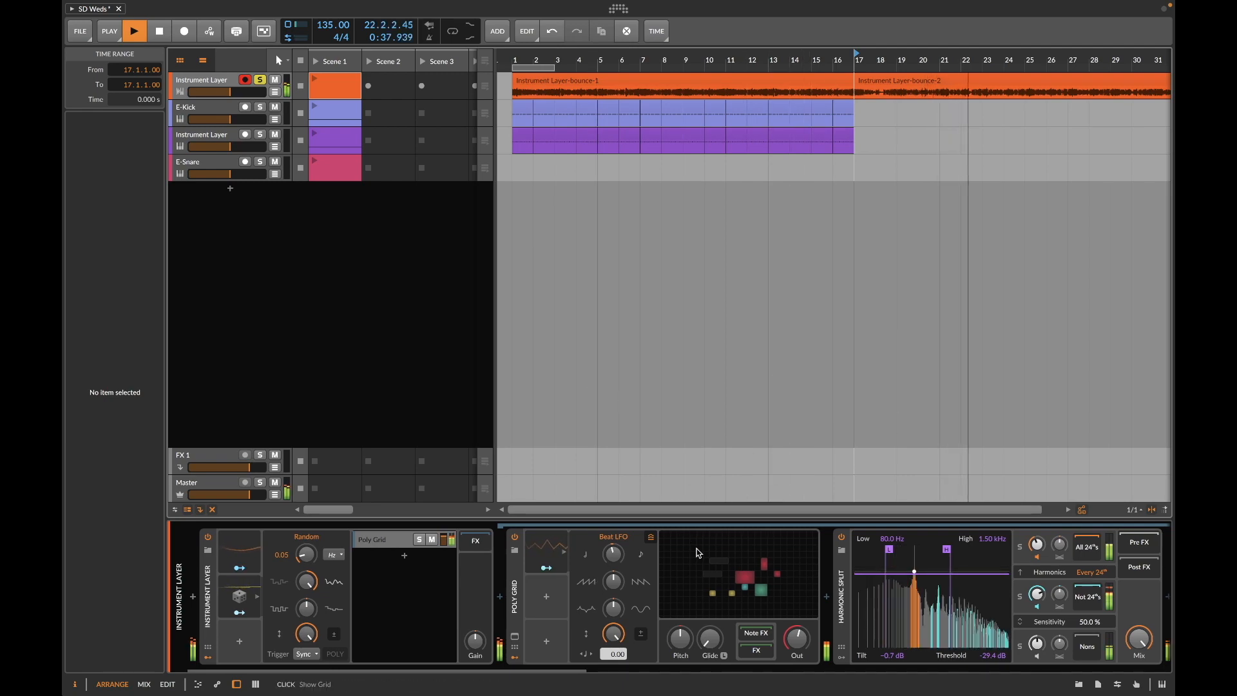
pyautogui.hscroll(10, 697, 547)
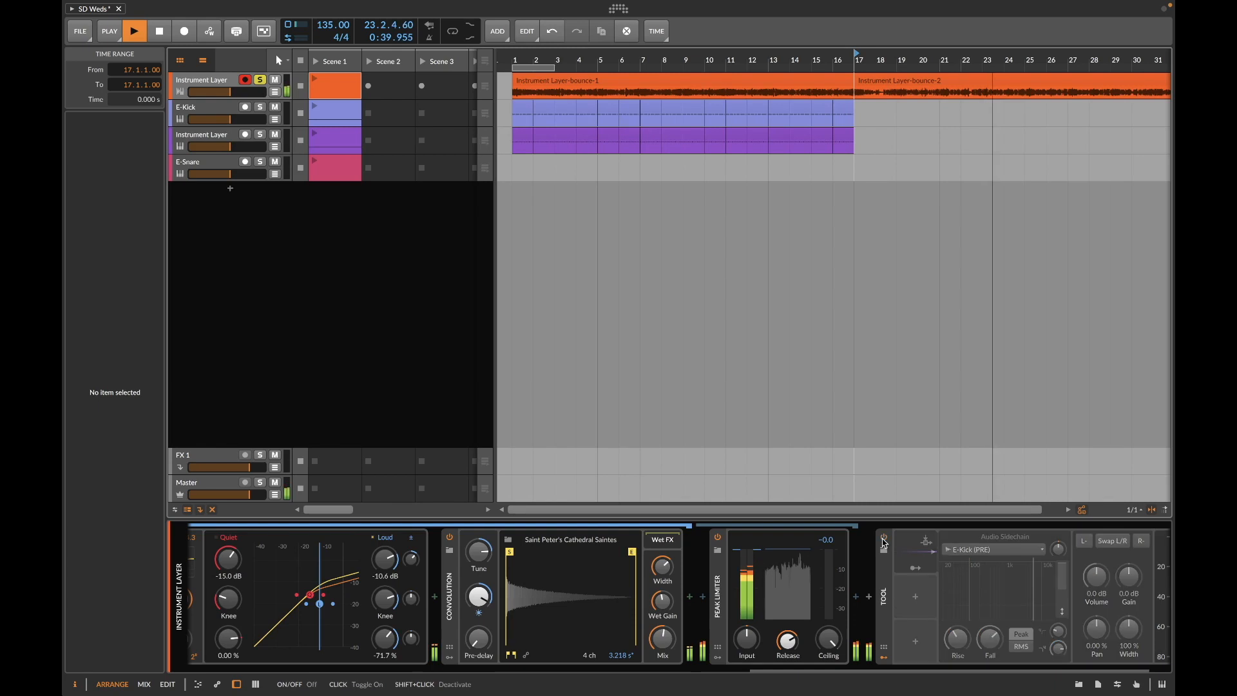
pyautogui.click(718, 537)
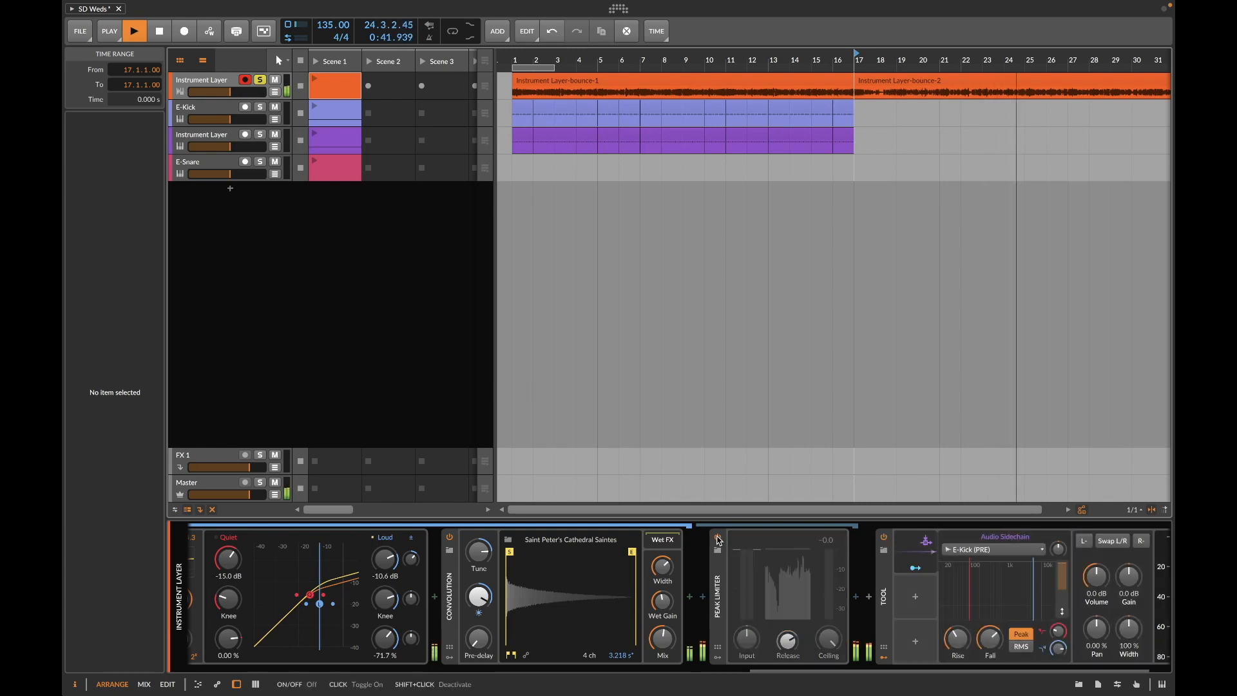
pyautogui.click(718, 537)
pyautogui.click(449, 537)
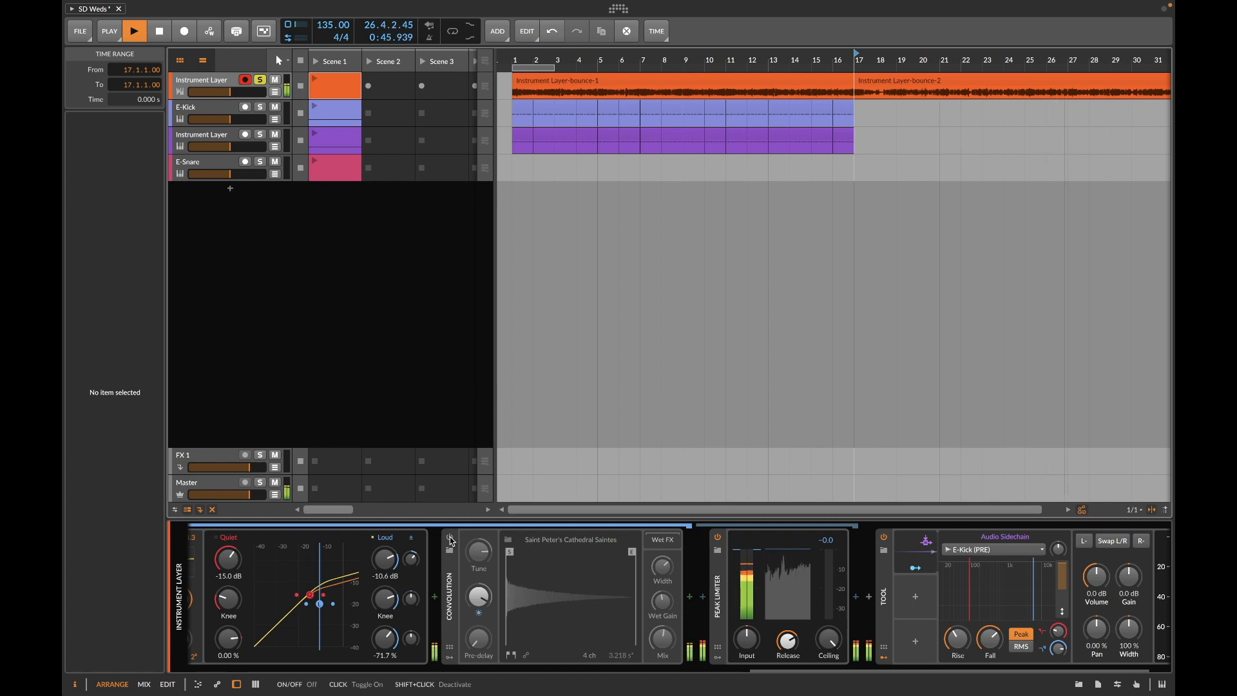
pyautogui.click(450, 537)
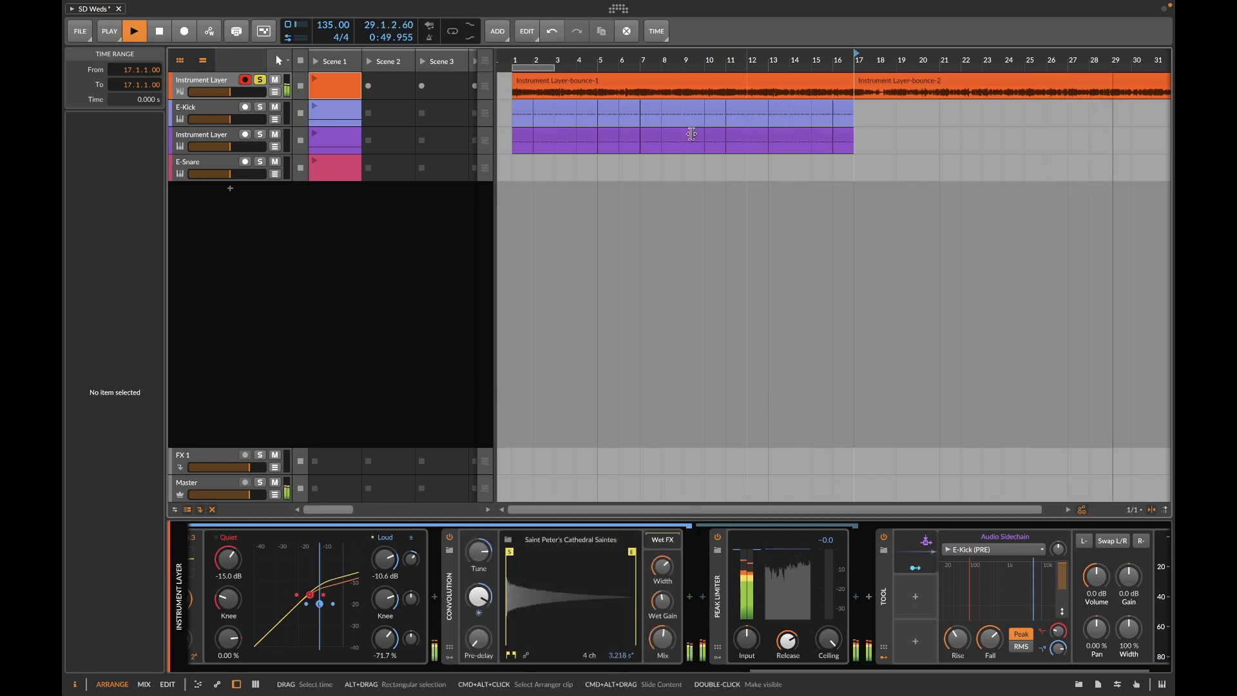
# Step: Compare the two bounced clips by playing the arrangement from bar 1 and from bar 17
pyautogui.click(510, 118)
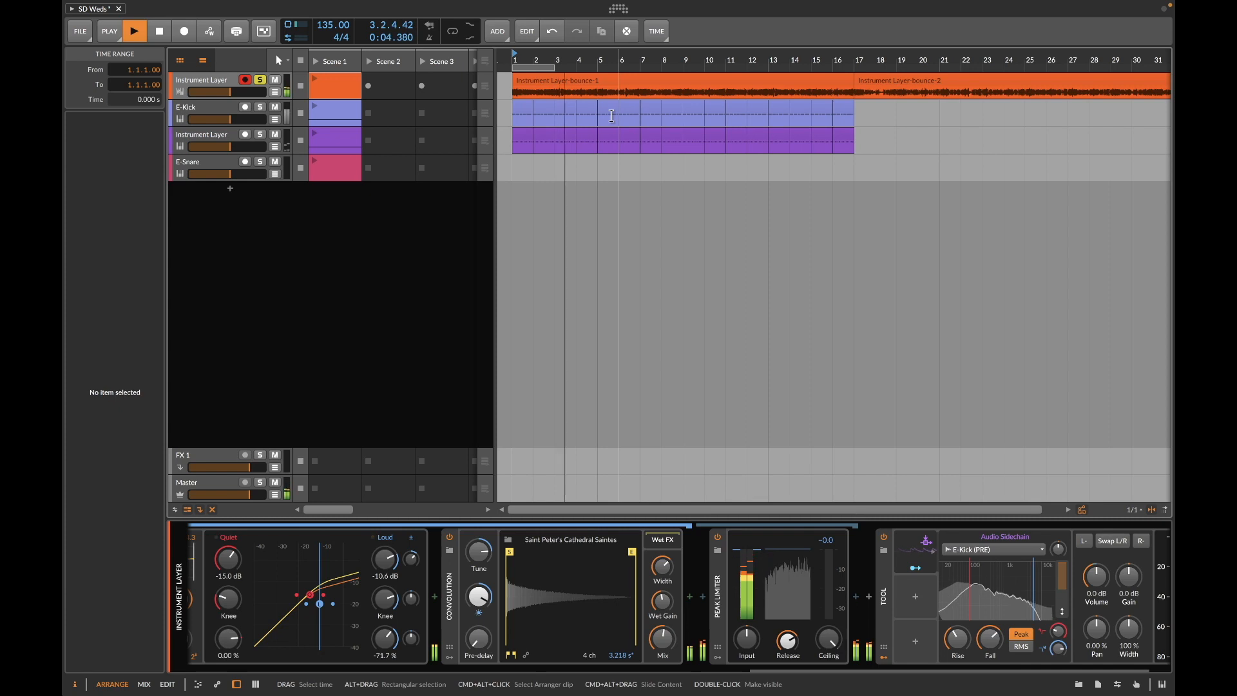
pyautogui.click(858, 117)
pyautogui.press('space')
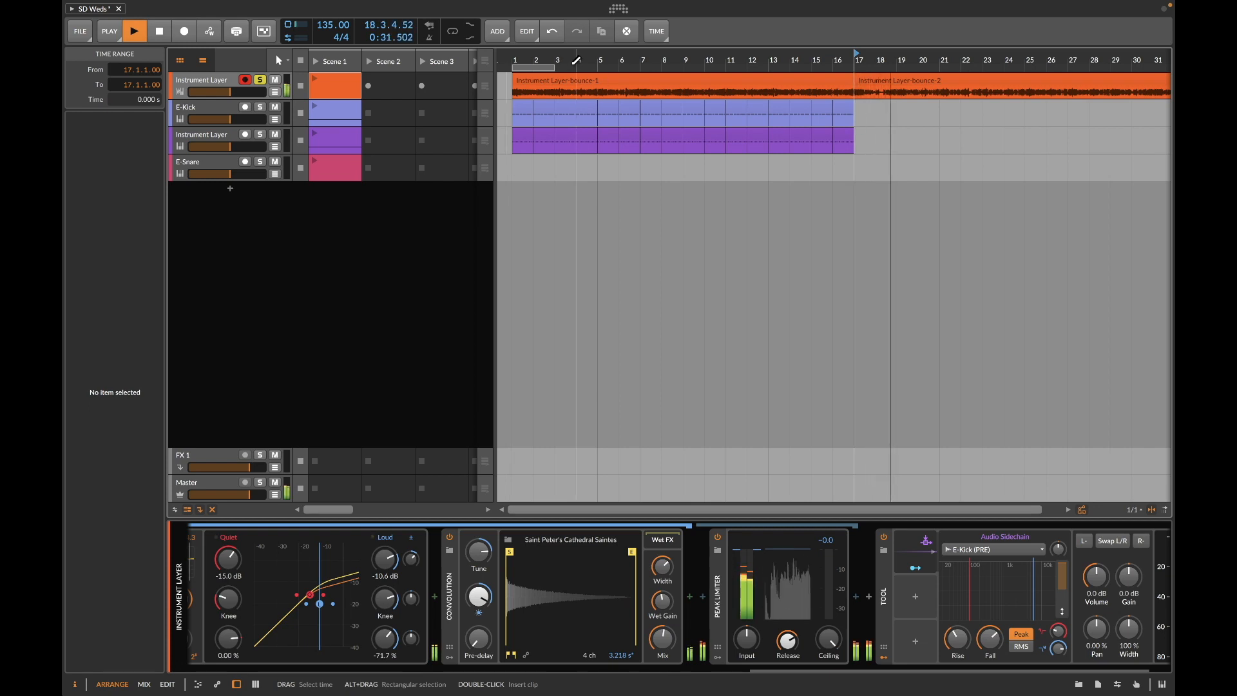
# Step: Duplicate the last E-Kick arranger clip from bar 16 through bar 29
pyautogui.click(522, 113)
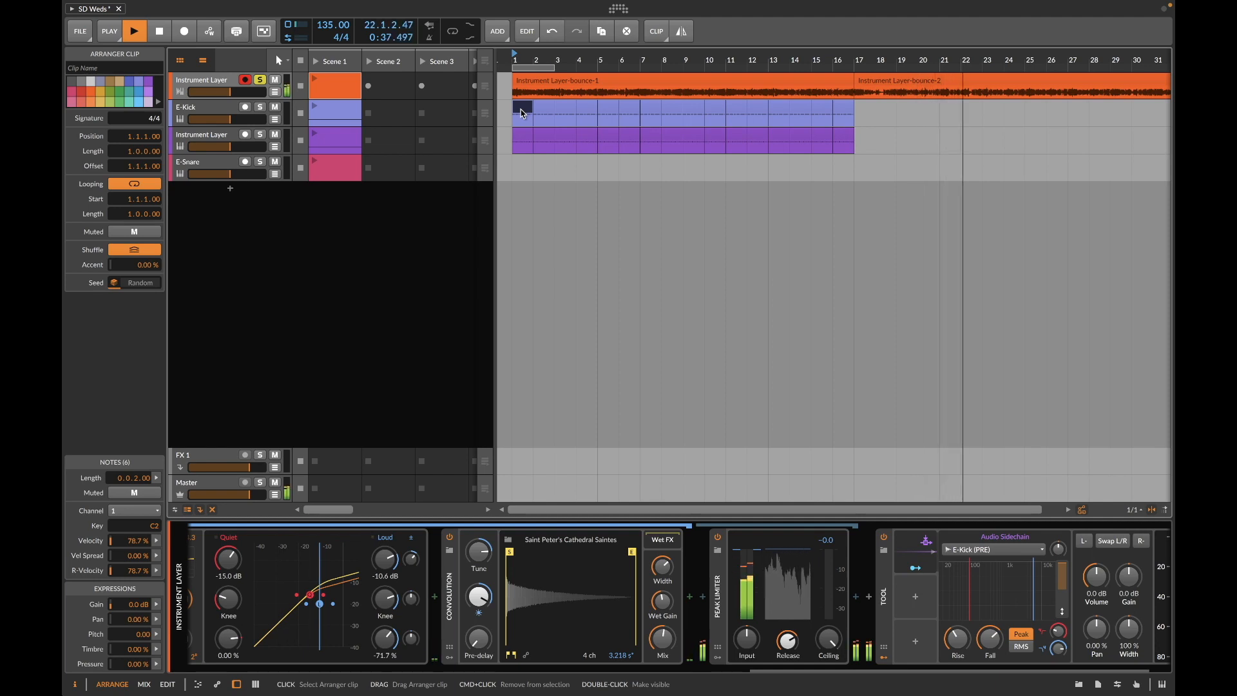
pyautogui.click(845, 110)
pyautogui.press('super+d')
pyautogui.press('super+d')
pyautogui.press('super+d')
pyautogui.press('super+d')
pyautogui.press('super+d')
pyautogui.press('super+d')
pyautogui.press('super+d')
pyautogui.press('super+d')
pyautogui.press('super+d')
pyautogui.press('super+d')
pyautogui.press('super+d')
pyautogui.press('super+d')
pyautogui.press('super+d')
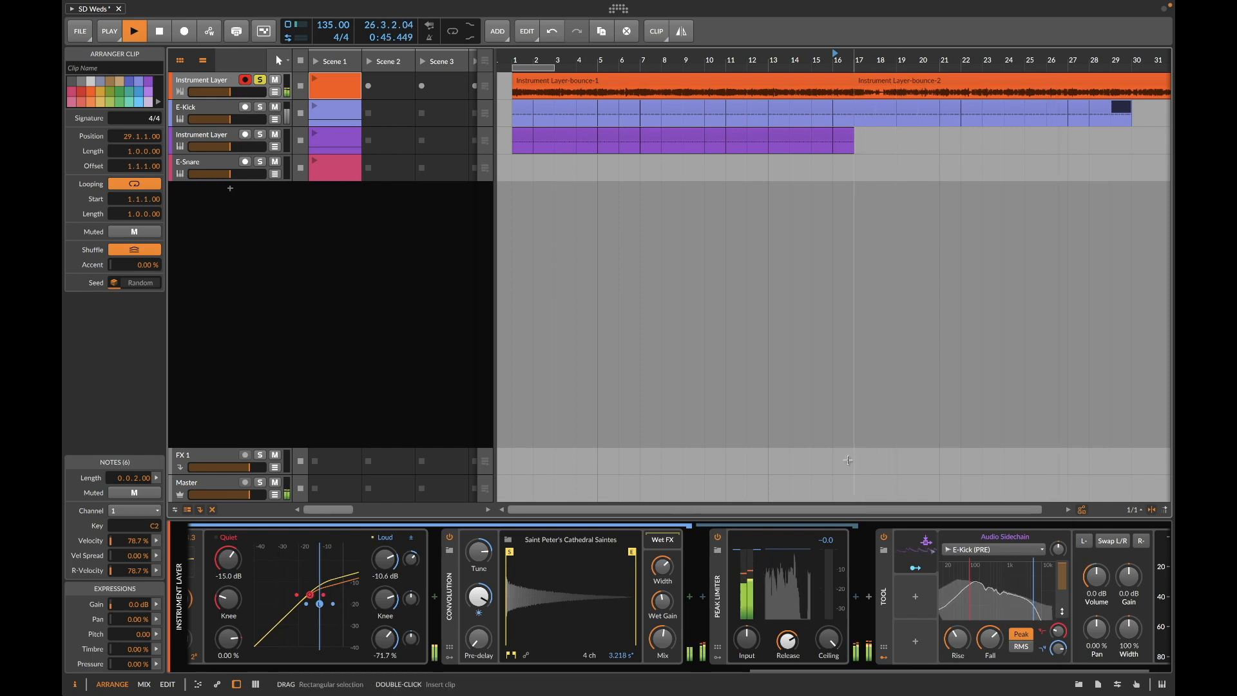
# Step: Restart playback from bar 1 and compare the sound with the first track's Instrument Layer device switched off and on
pyautogui.press('space')
pyautogui.click(519, 115)
pyautogui.click(653, 168)
pyautogui.click(515, 137)
pyautogui.click(516, 115)
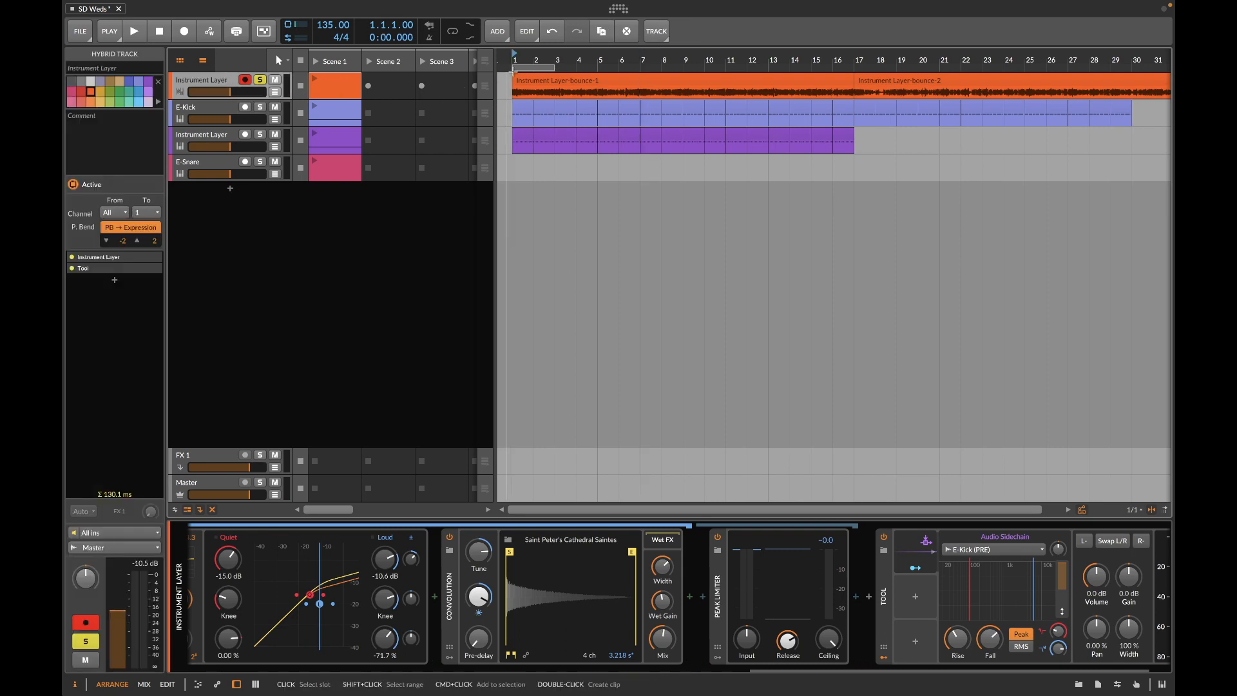
pyautogui.click(546, 81)
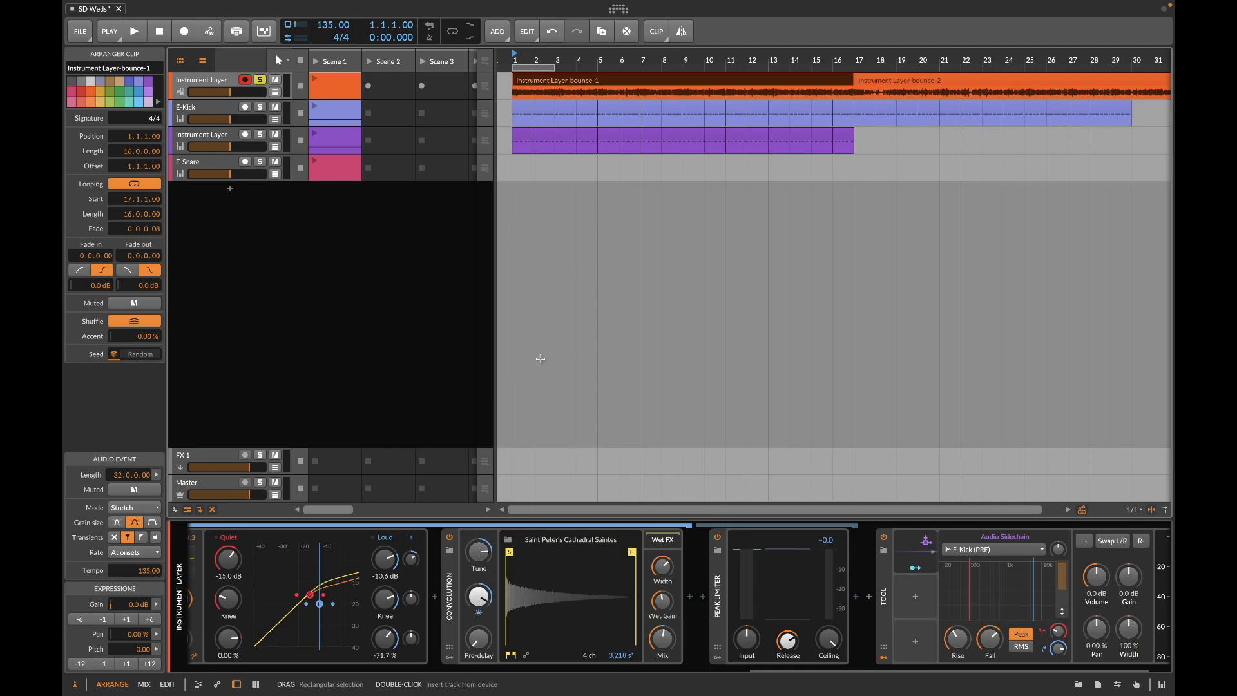
pyautogui.hscroll(-10, 551, 626)
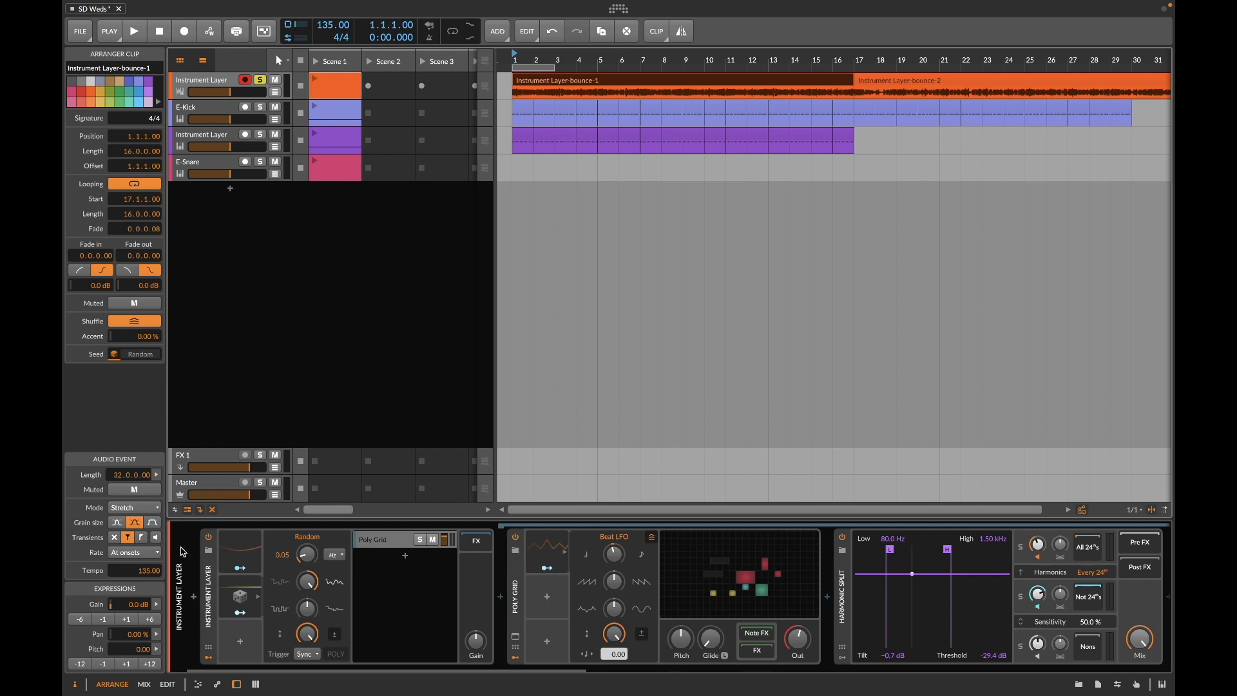
pyautogui.click(209, 538)
pyautogui.press('space')
pyautogui.click(209, 538)
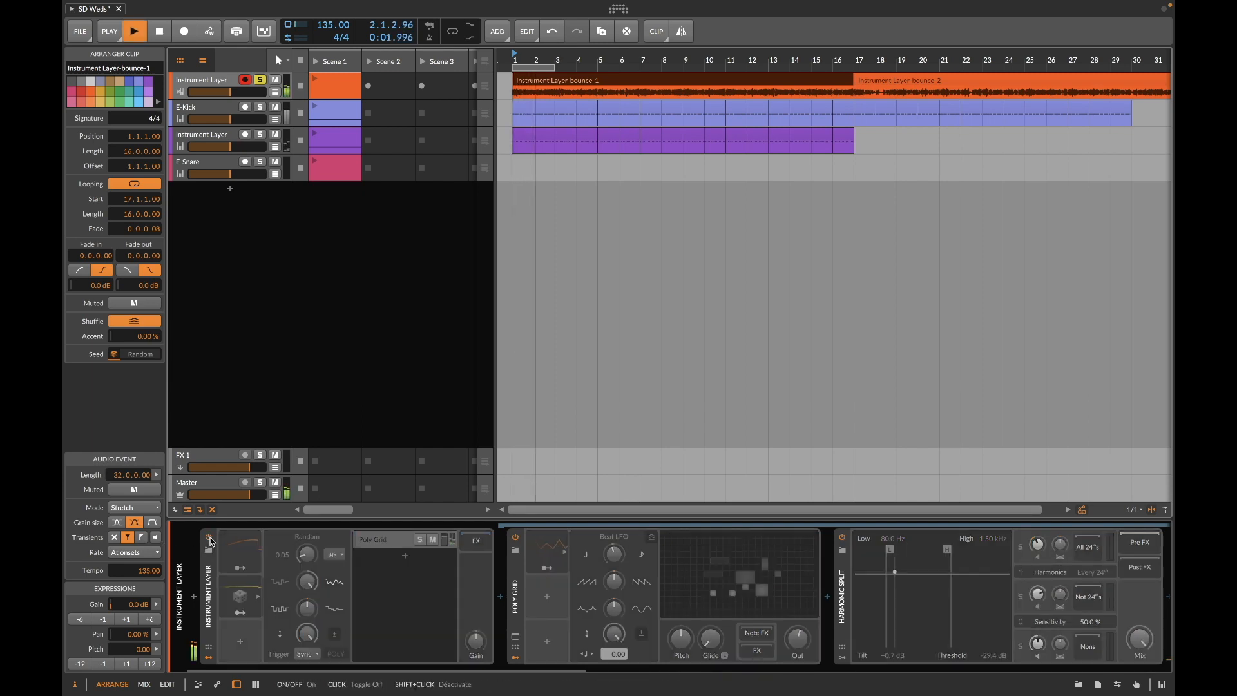
# Step: Bypass and re-enable the Tool device with the E-Kick sidechain to compare the sound
pyautogui.scroll(-10, 588, 560)
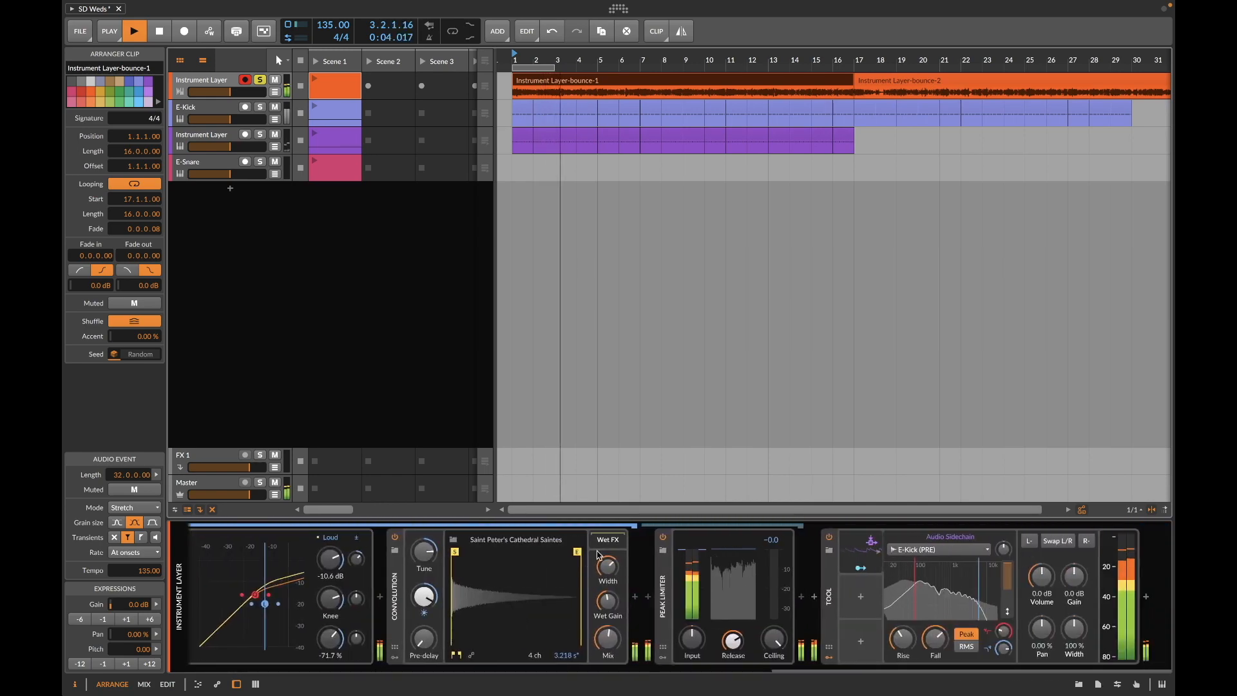
pyautogui.click(829, 538)
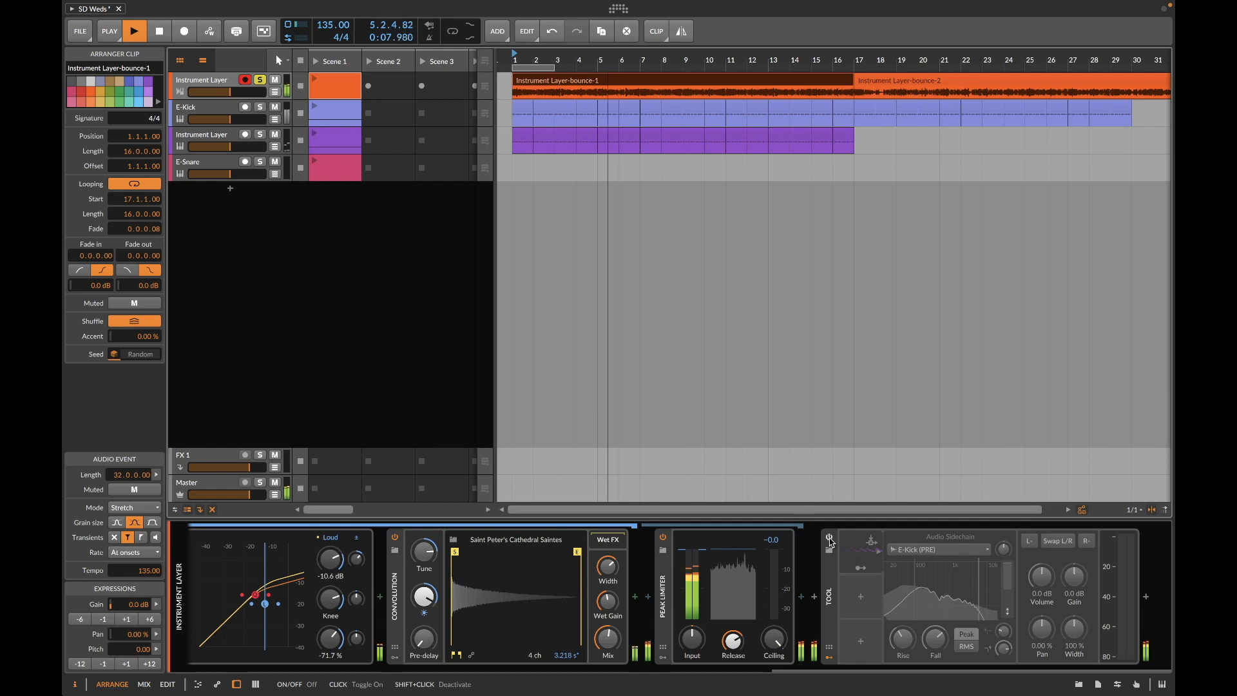
pyautogui.click(830, 538)
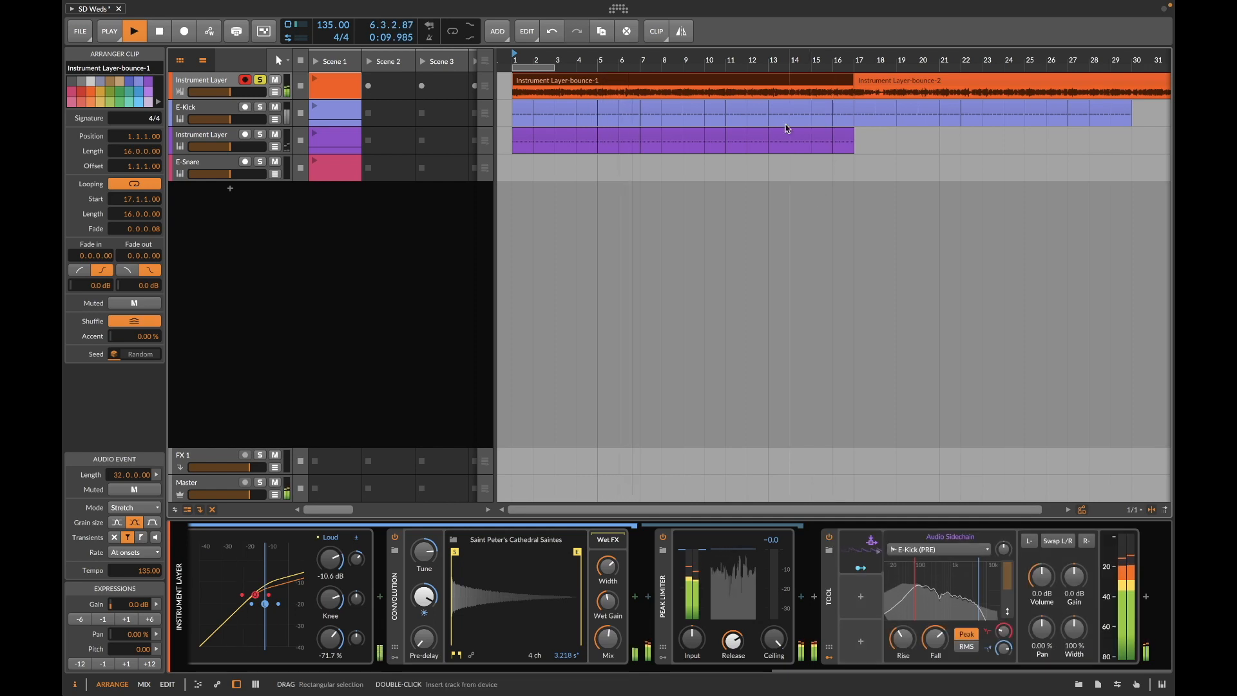
# Step: Duplicate the purple Instrument Layer track's clips through bar 29 and unsolo the first Instrument Layer track
pyautogui.doubleClick(864, 139)
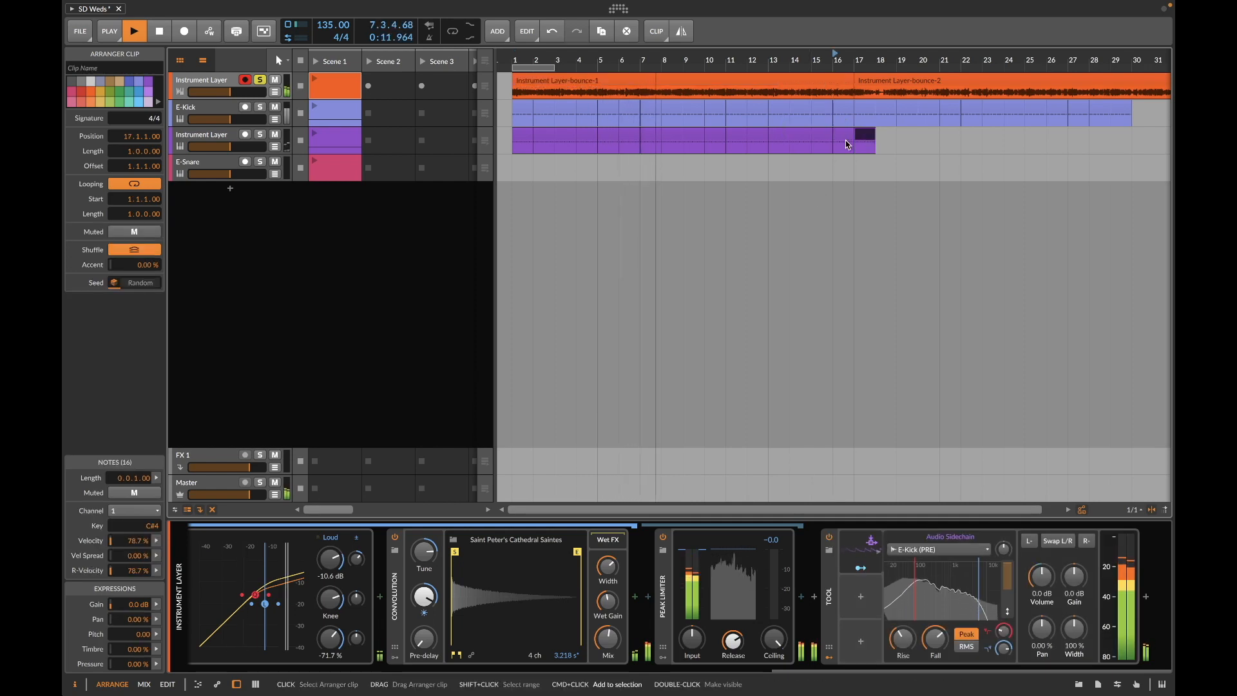
pyautogui.press('super+d')
pyautogui.press('super+d')
pyautogui.press('super+d')
pyautogui.press('super+d')
pyautogui.press('super+d')
pyautogui.press('super+d')
pyautogui.press('super+d')
pyautogui.press('super+d')
pyautogui.press('super+d')
pyautogui.press('super+d')
pyautogui.press('super+d')
pyautogui.press('super+d')
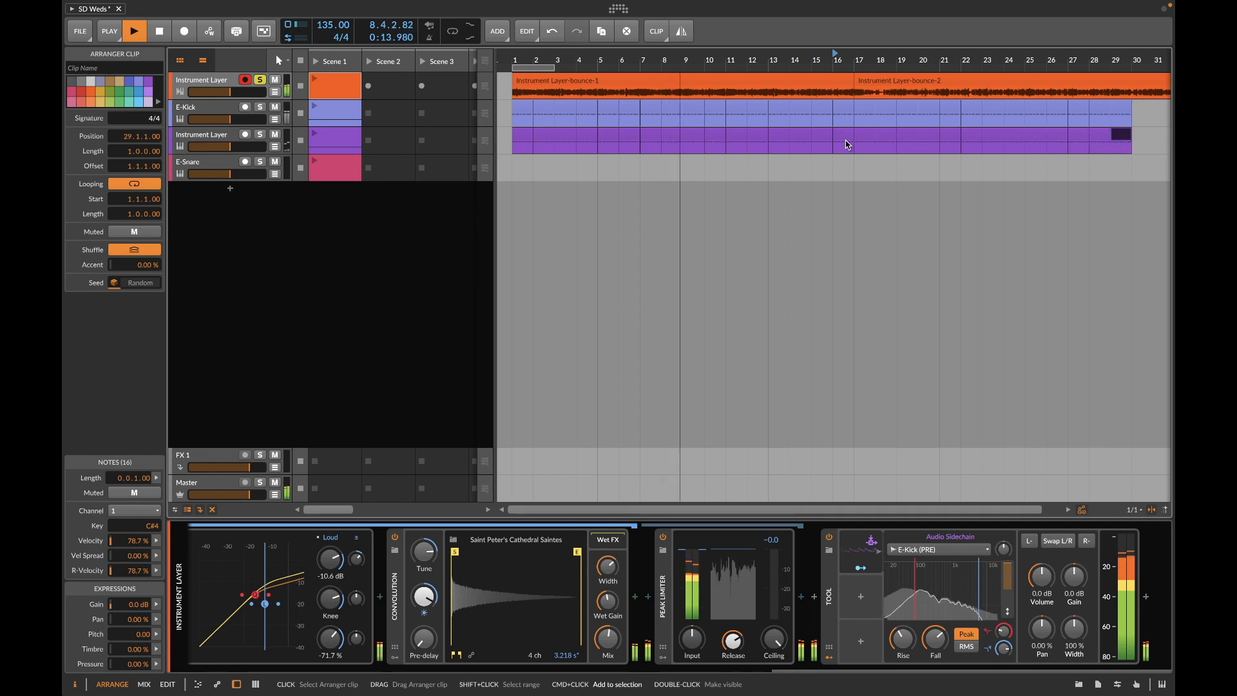
pyautogui.click(850, 143)
pyautogui.click(261, 80)
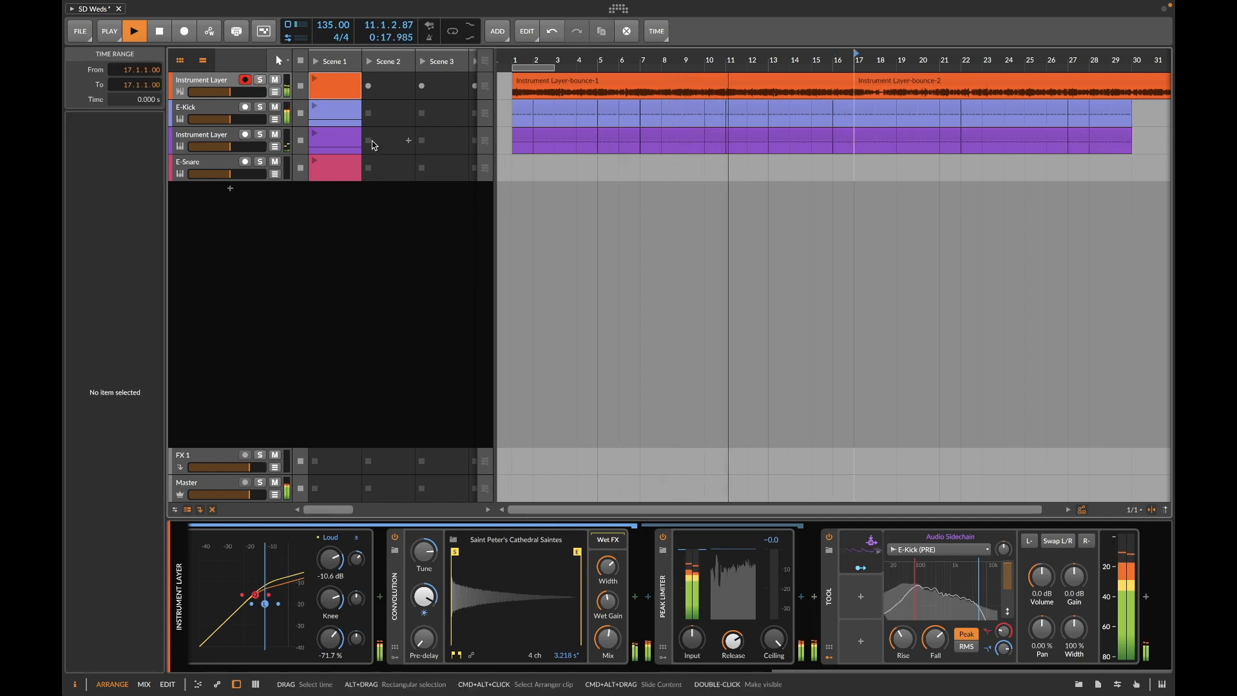
# Step: In the E-Snare Scene 1 clip, draw a one-beat F1 note on beat 2 and copy it to E1 on beat 4
pyautogui.doubleClick(343, 172)
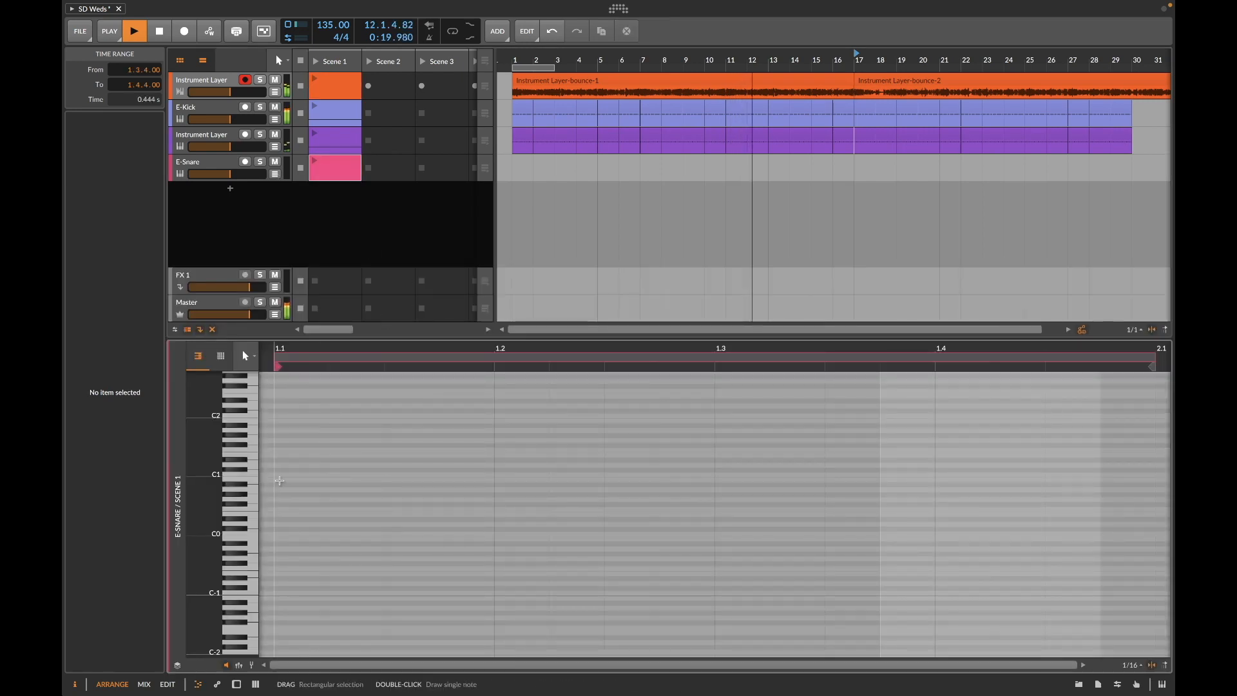
pyautogui.press('space')
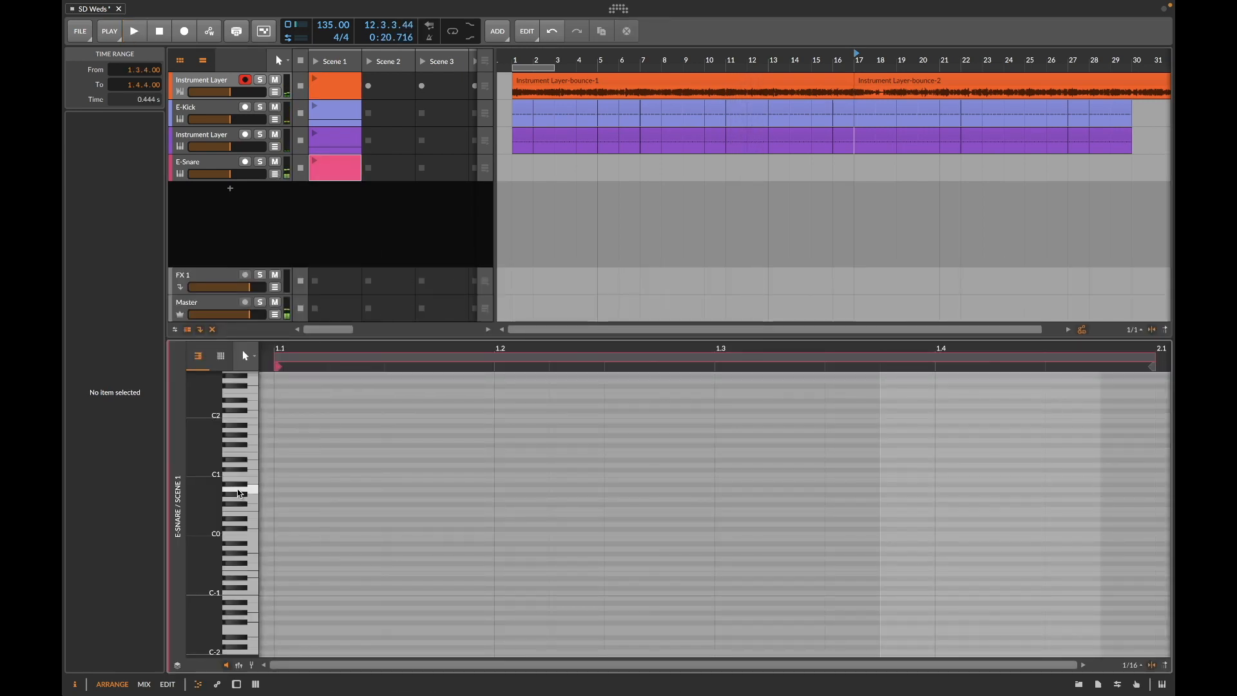
pyautogui.click(239, 493)
pyautogui.click(238, 494)
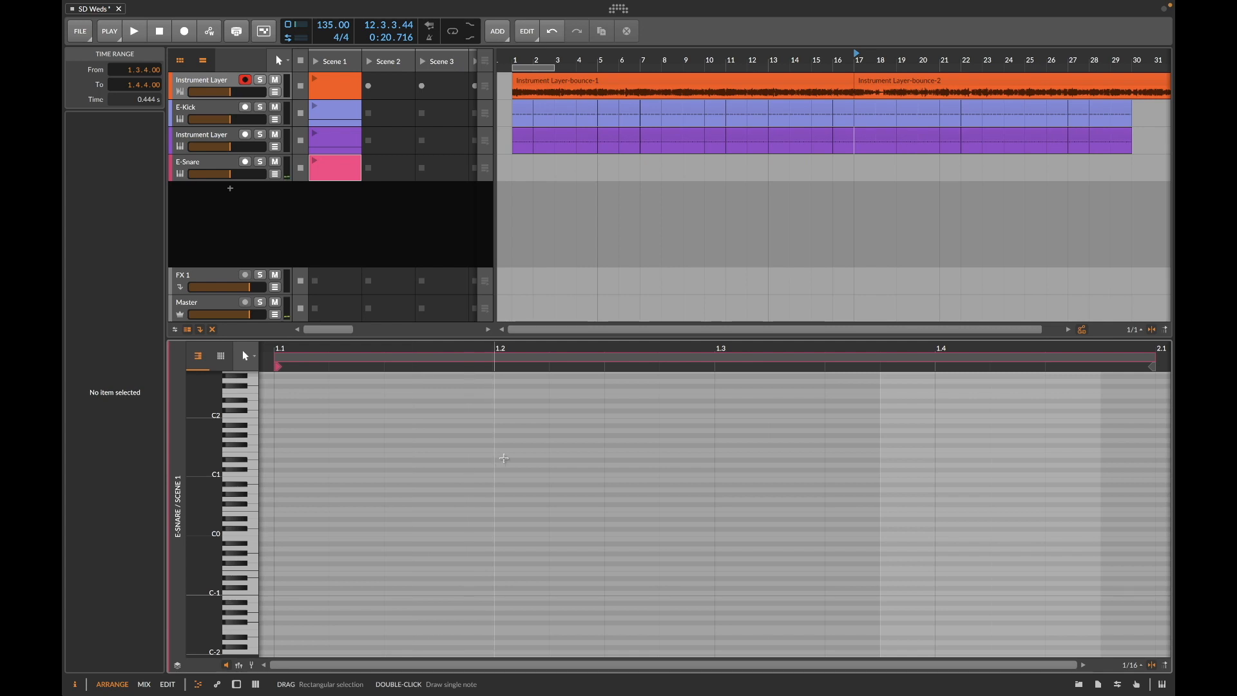
pyautogui.doubleClick(503, 450)
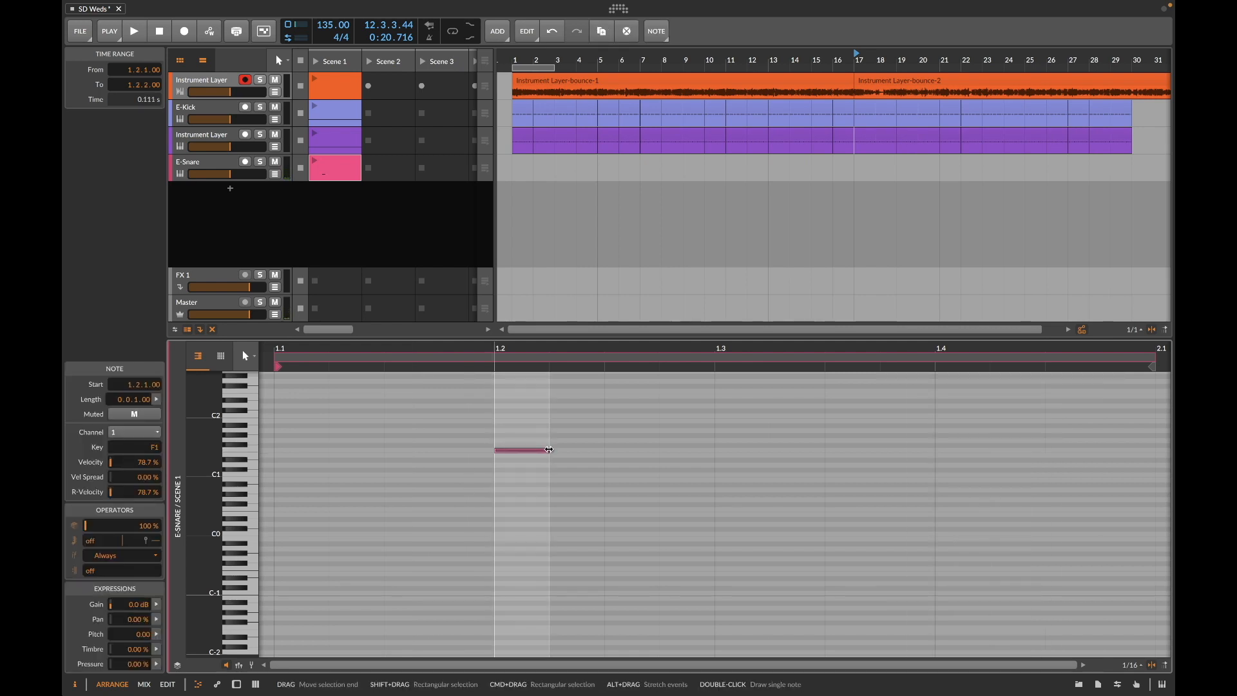
pyautogui.moveTo(548, 450); pyautogui.dragTo(708, 473)
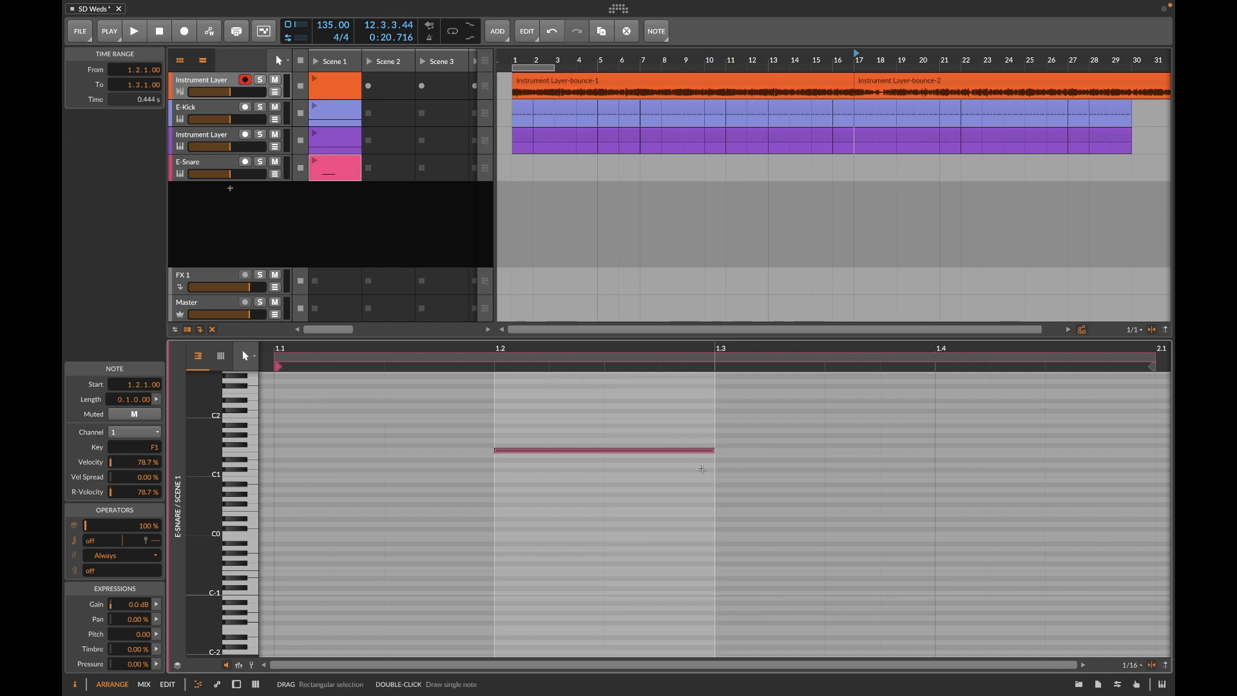
pyautogui.moveTo(651, 456); pyautogui.dragTo(1084, 461)
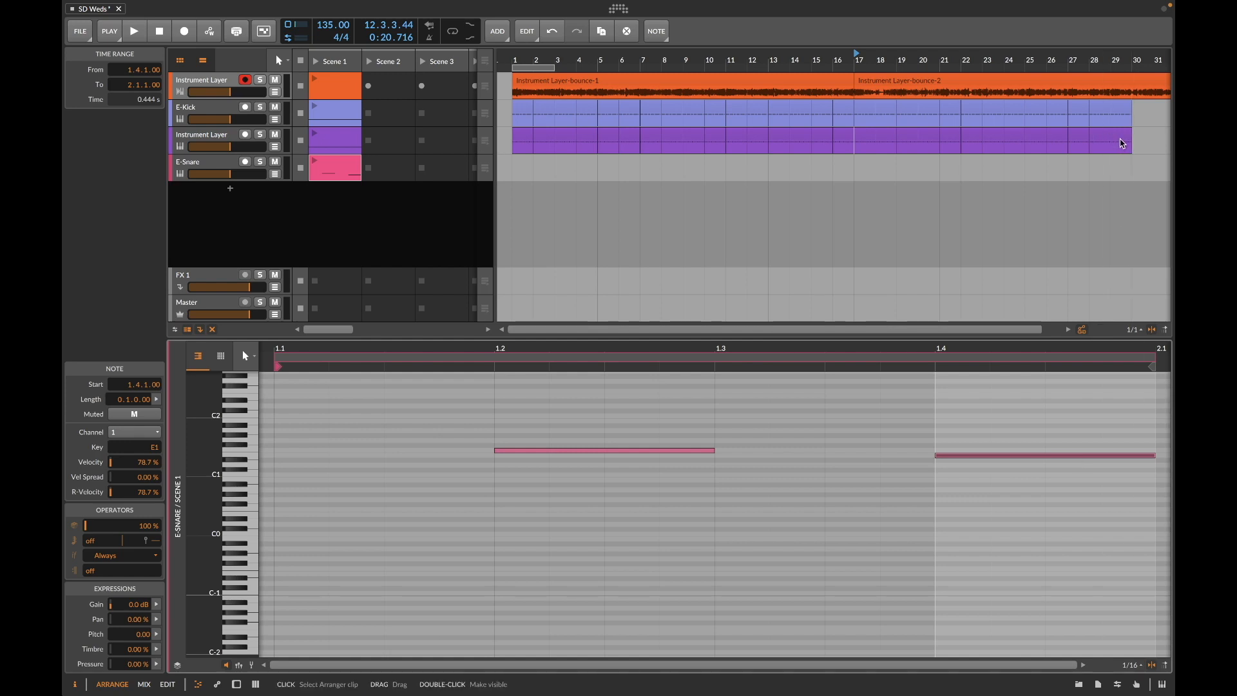
# Step: Duplicate the bar 29 clips of the E-Kick and purple Instrument Layer tracks through bar 33 and play from bar 1
pyautogui.click(1121, 141)
pyautogui.keyDown('shift'); pyautogui.click(1122, 117); pyautogui.keyUp('shift')
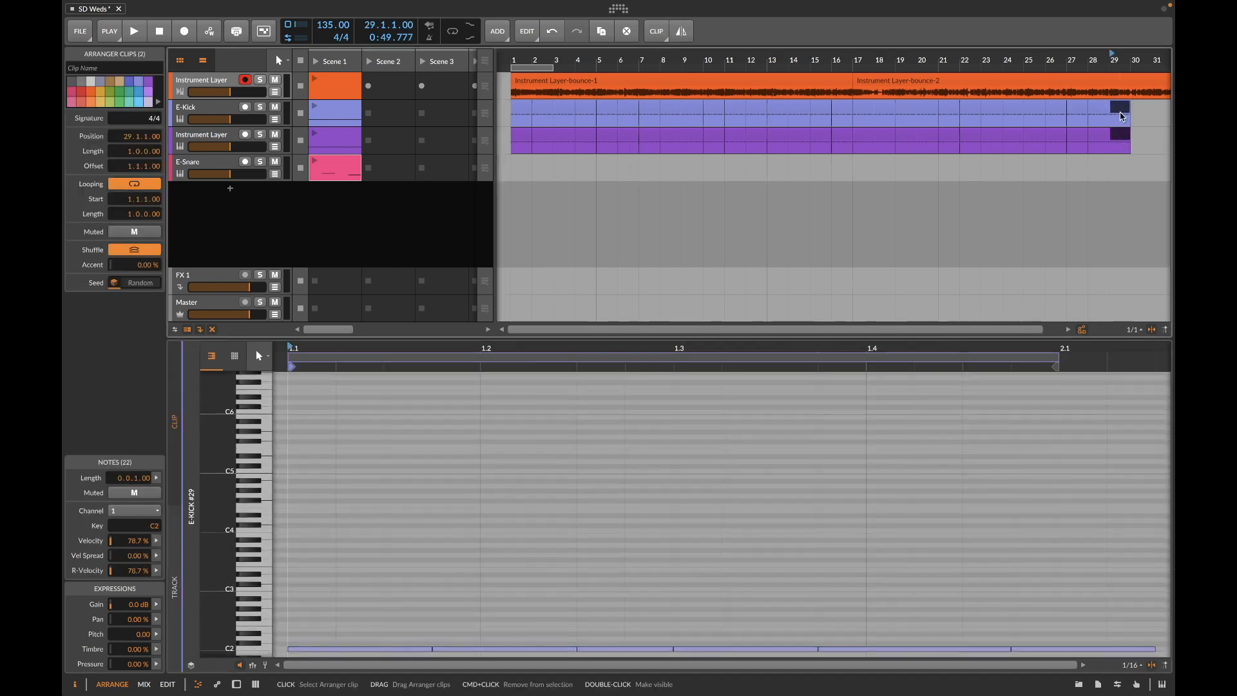
pyautogui.hscroll(3, 1073, 123)
pyautogui.hotkey('ctrl', 'd')
pyautogui.hotkey('ctrl', 'd')
pyautogui.hotkey('ctrl', 'd')
pyautogui.hotkey('ctrl', 'd')
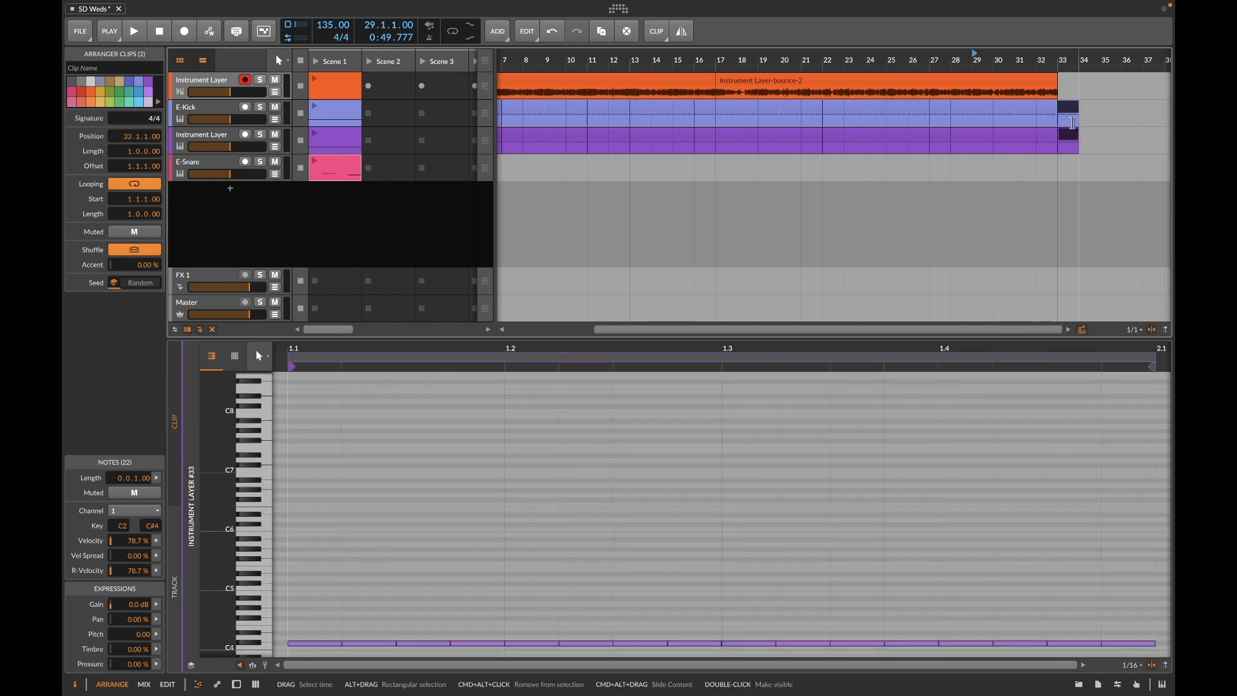
pyautogui.hscroll(-3, 525, 113)
pyautogui.click(516, 113)
pyautogui.press('space')
# Step: Copy the E-Snare Scene 1 clip to bar 1 of the arranger and duplicate it to fill 13 bars
pyautogui.moveTo(333, 179); pyautogui.dragTo(519, 168)
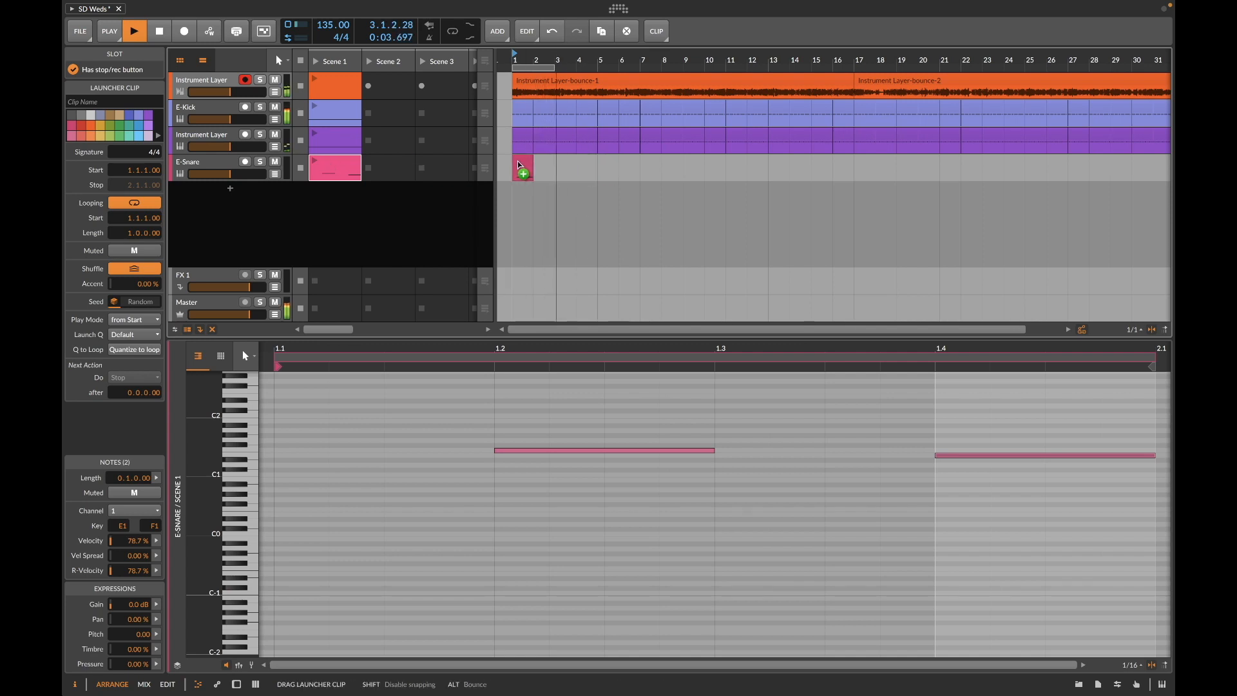
pyautogui.hotkey('ctrl', 'd')
pyautogui.hotkey('ctrl', 'd')
pyautogui.hotkey('ctrl', 'd')
pyautogui.hotkey('ctrl', 'd')
pyautogui.hotkey('ctrl', 'd')
pyautogui.hotkey('ctrl', 'd')
pyautogui.hotkey('ctrl', 'd')
pyautogui.hotkey('ctrl', 'd')
pyautogui.hotkey('ctrl', 'd')
pyautogui.hotkey('ctrl', 'd')
pyautogui.hotkey('ctrl', 'd')
pyautogui.hotkey('ctrl', 'd')
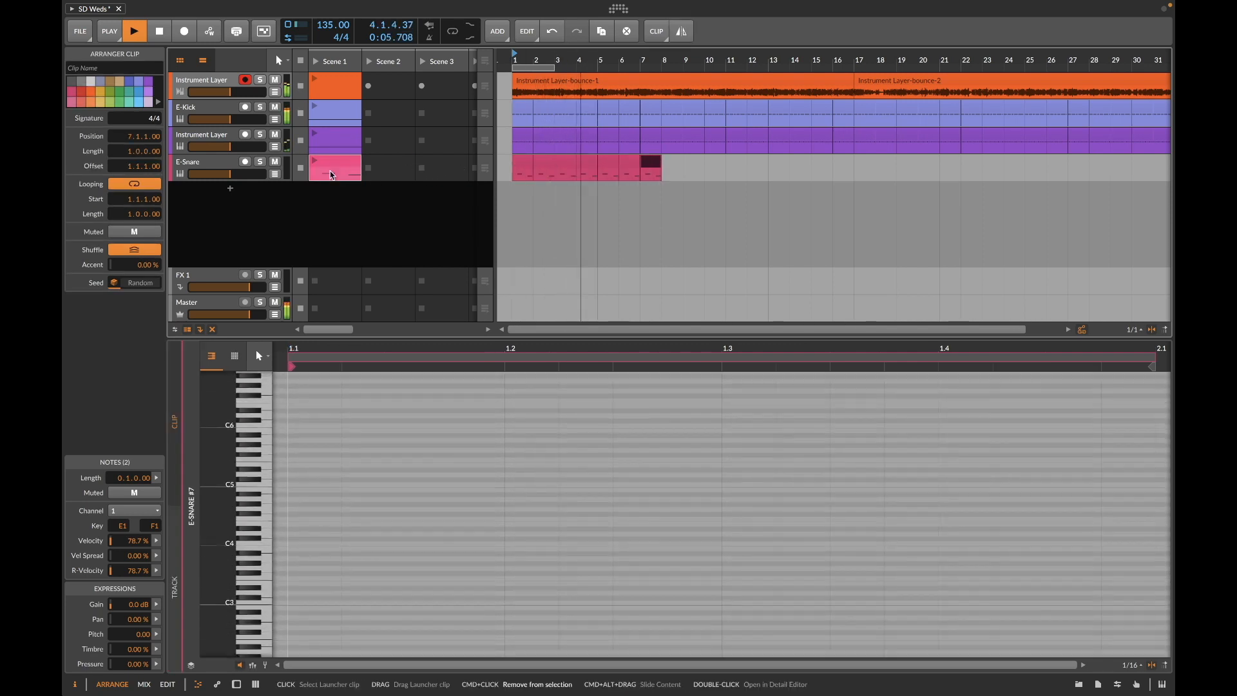
# Step: Restart playback from bar 1, raise the E-Snare track's volume, and mute the first Instrument Layer track
pyautogui.press('space')
pyautogui.click(525, 166)
pyautogui.press('space')
pyautogui.moveTo(245, 176); pyautogui.dragTo(262, 177)
pyautogui.click(275, 80)
pyautogui.click(229, 163)
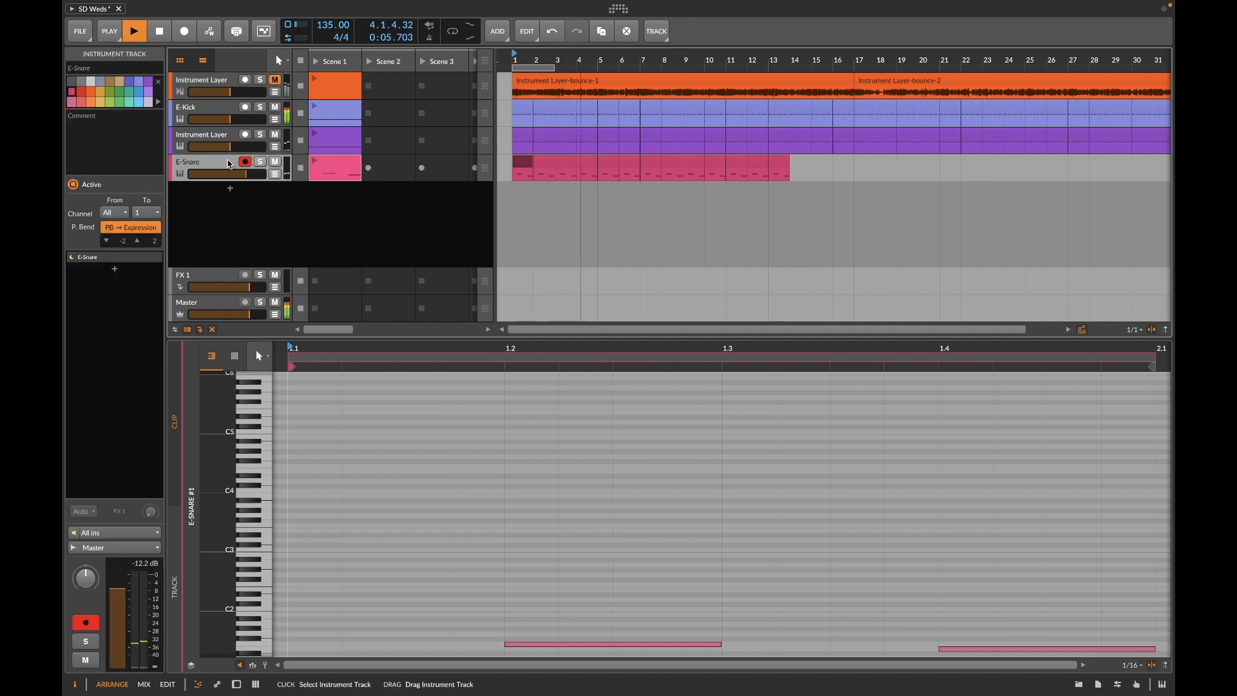
# Step: Solo the E-Snare track and loop its first one-bar clip in the arranger during playback
pyautogui.click(259, 161)
pyautogui.press('space')
pyautogui.click(523, 163)
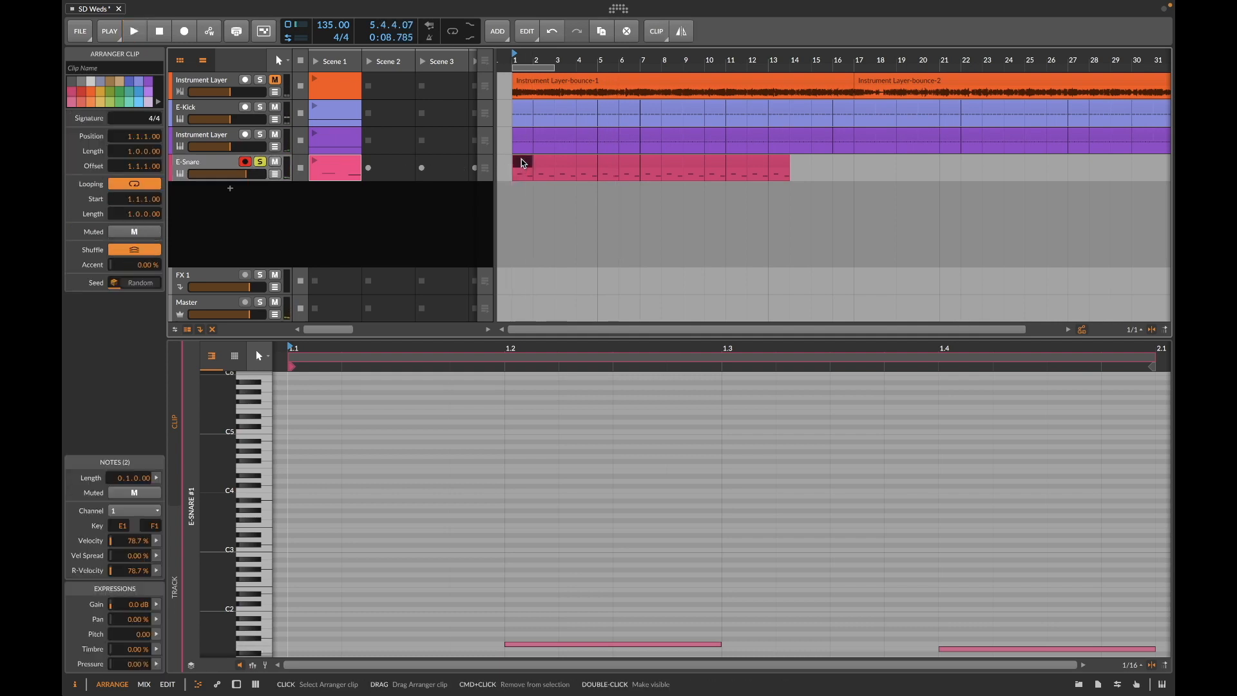
pyautogui.press('space')
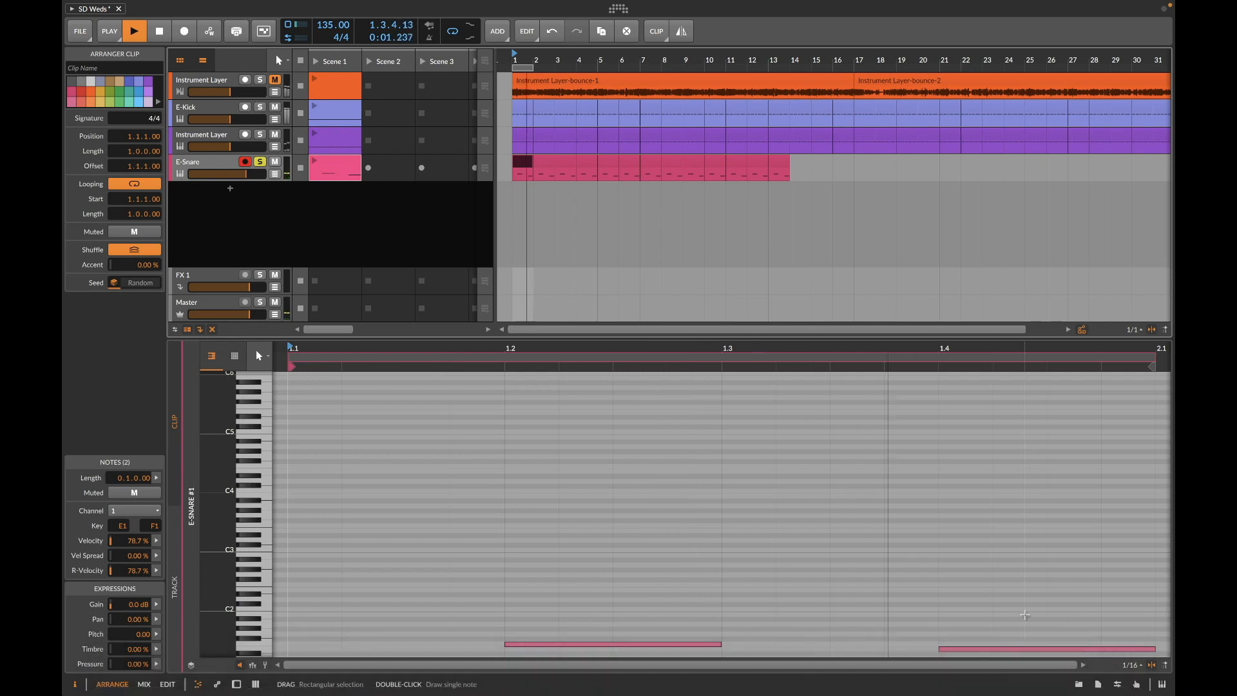
# Step: Move the beat 4 note of the E-Snare clip up to F1 and play the loop again
pyautogui.scroll(-2, 1026, 587)
pyautogui.press('space')
pyautogui.click(1010, 618)
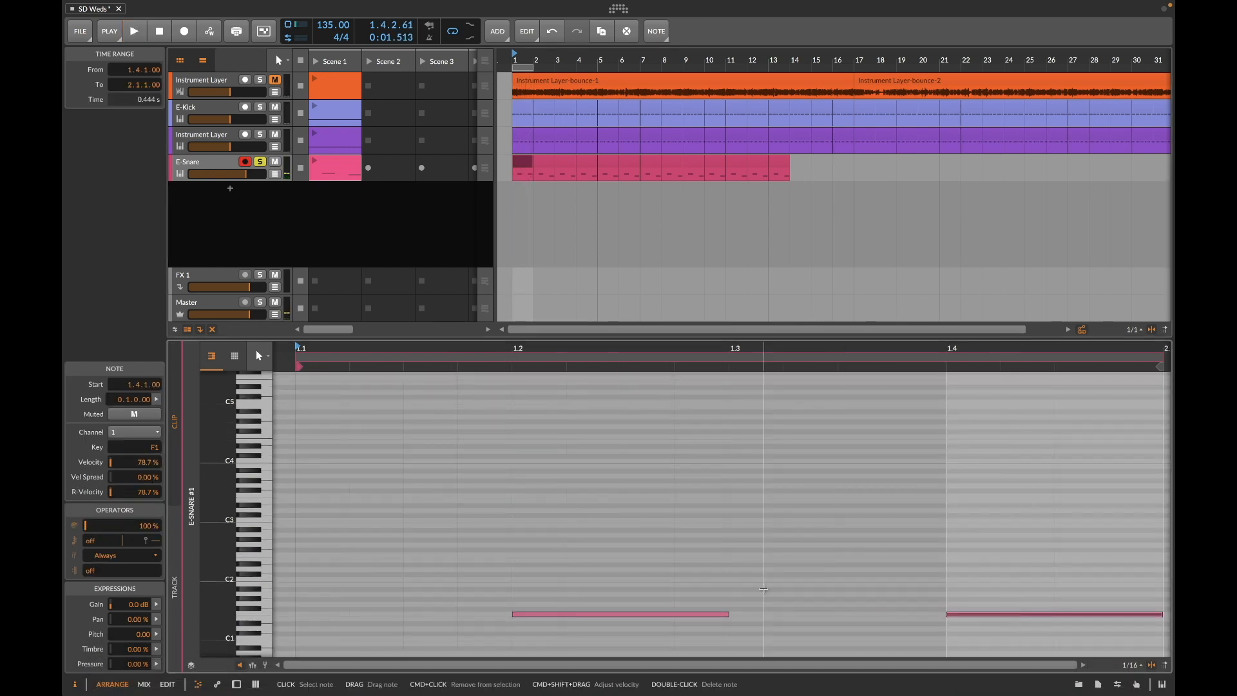
pyautogui.press('space')
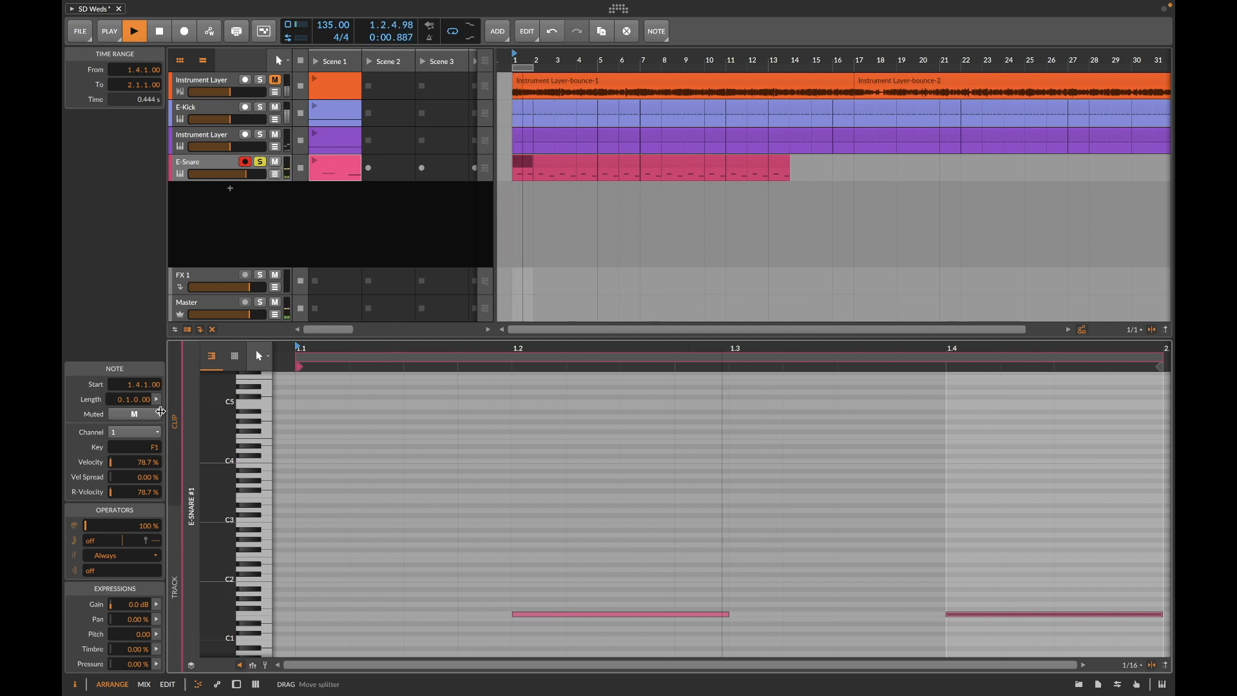
# Step: Show the E-Snare device and, while it plays, reduce OSC 2 decay to about 20% and noise decay to about 90 ms
pyautogui.press('d')
pyautogui.press('space')
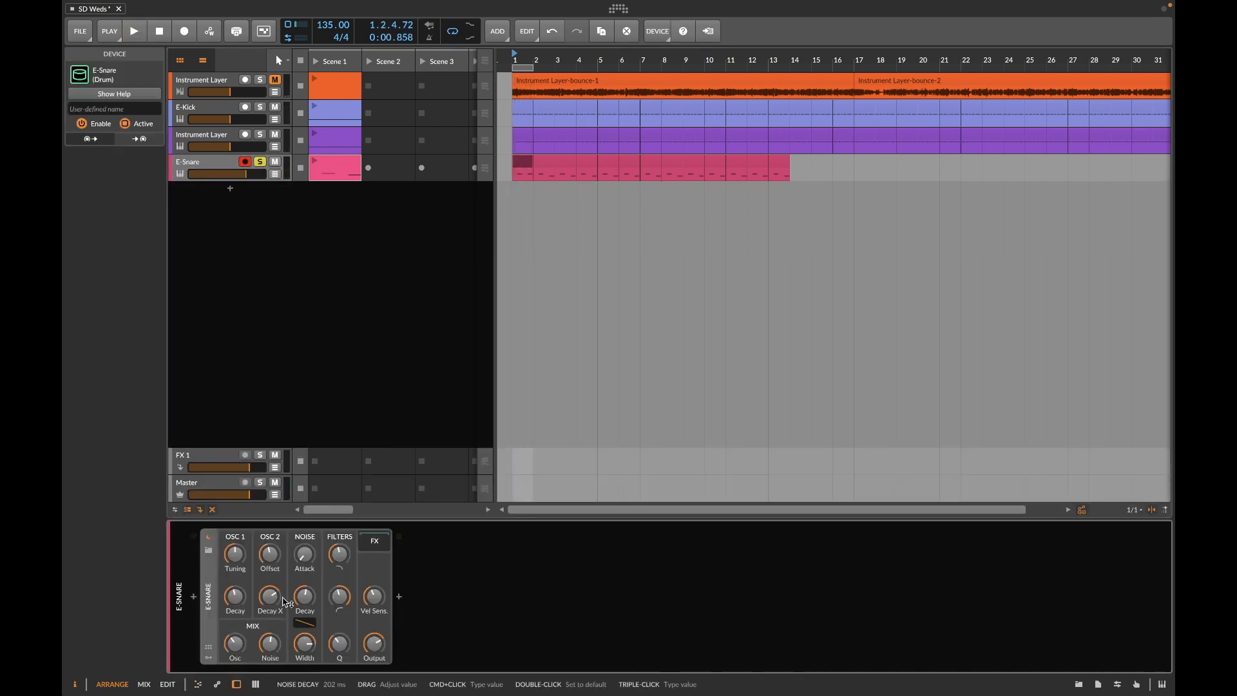
pyautogui.press('space')
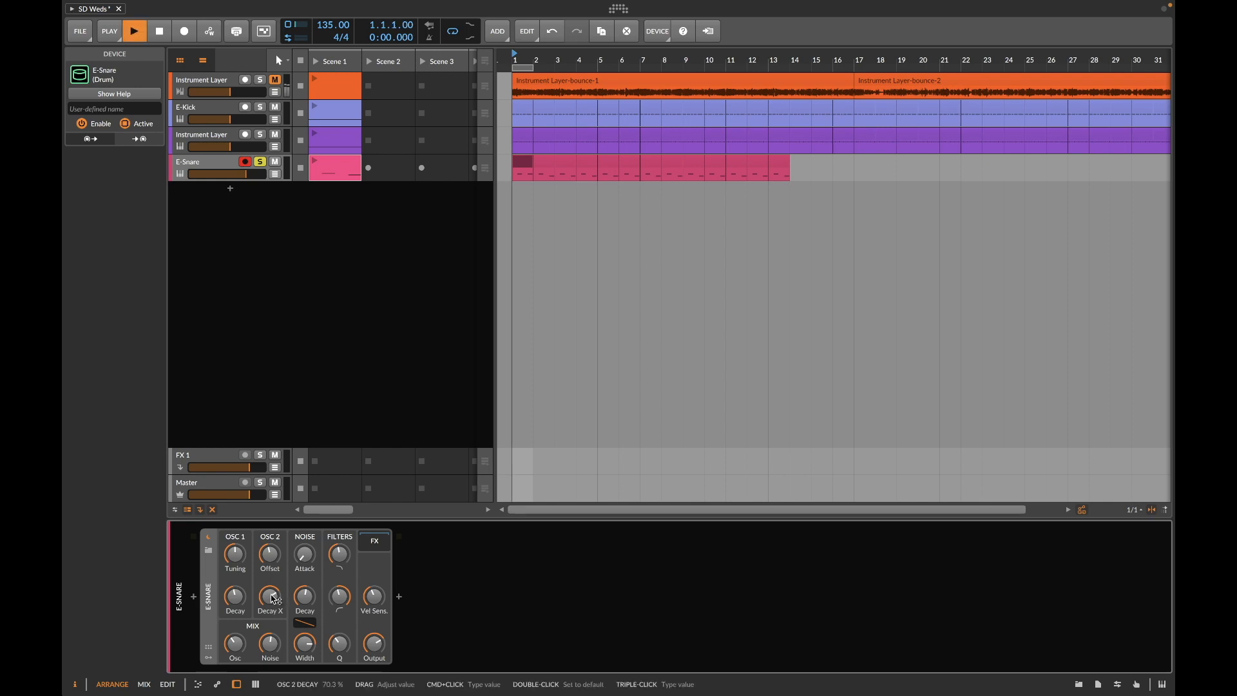
pyautogui.moveTo(273, 599); pyautogui.dragTo(273, 635)
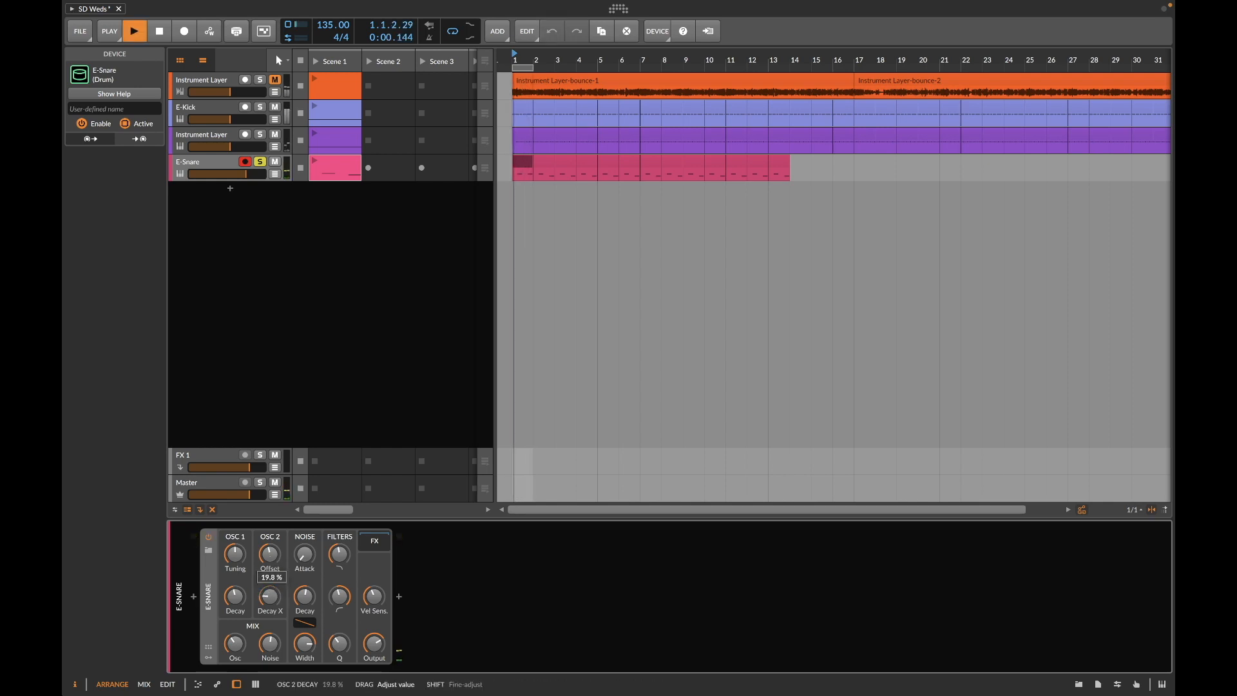
pyautogui.moveTo(305, 596); pyautogui.dragTo(305, 585)
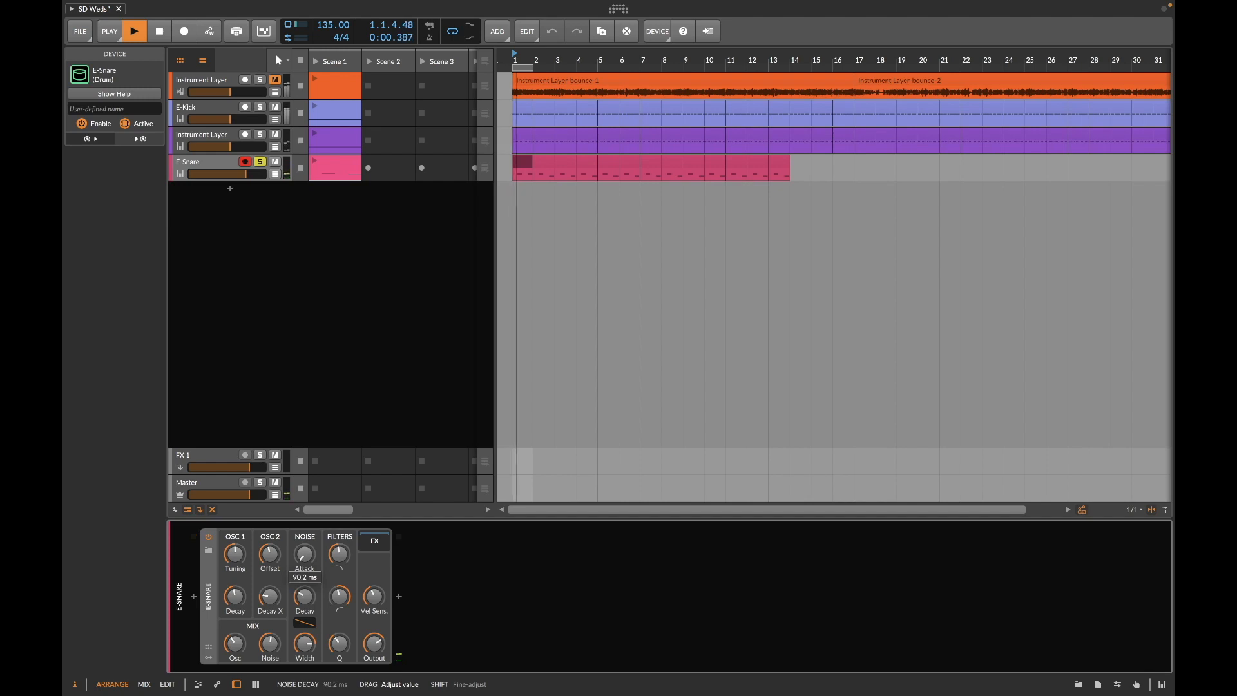
pyautogui.moveTo(305, 596); pyautogui.dragTo(305, 597)
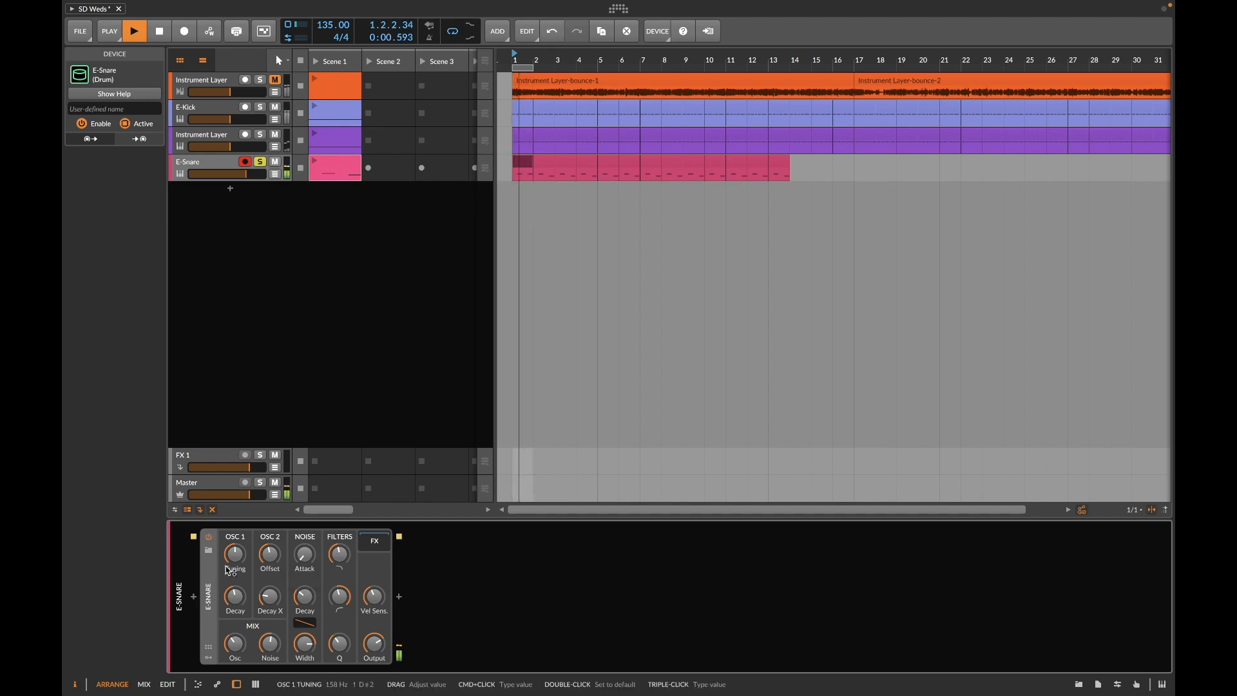
# Step: Lower the snare's OSC 1 tuning, shorten OSC 1 decay to about 79 ms and raise the high-cut filter
pyautogui.moveTo(235, 556); pyautogui.dragTo(235, 579)
pyautogui.moveTo(340, 555); pyautogui.dragTo(340, 543)
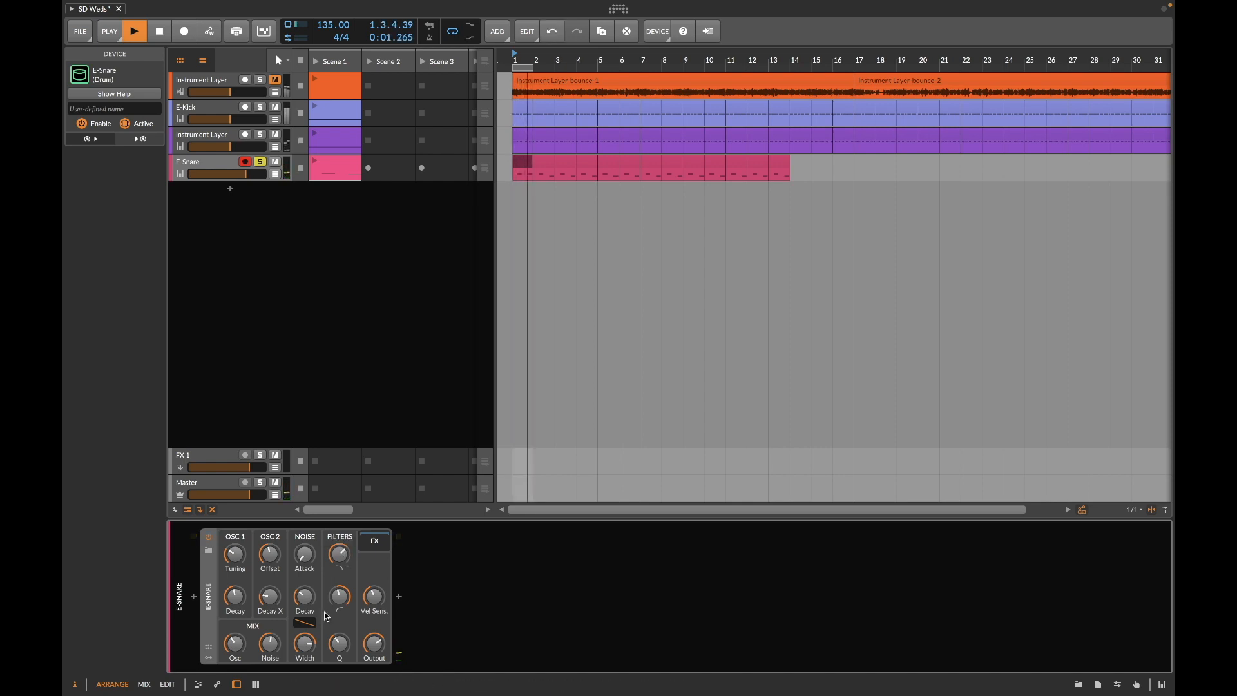
pyautogui.moveTo(304, 596); pyautogui.dragTo(237, 638)
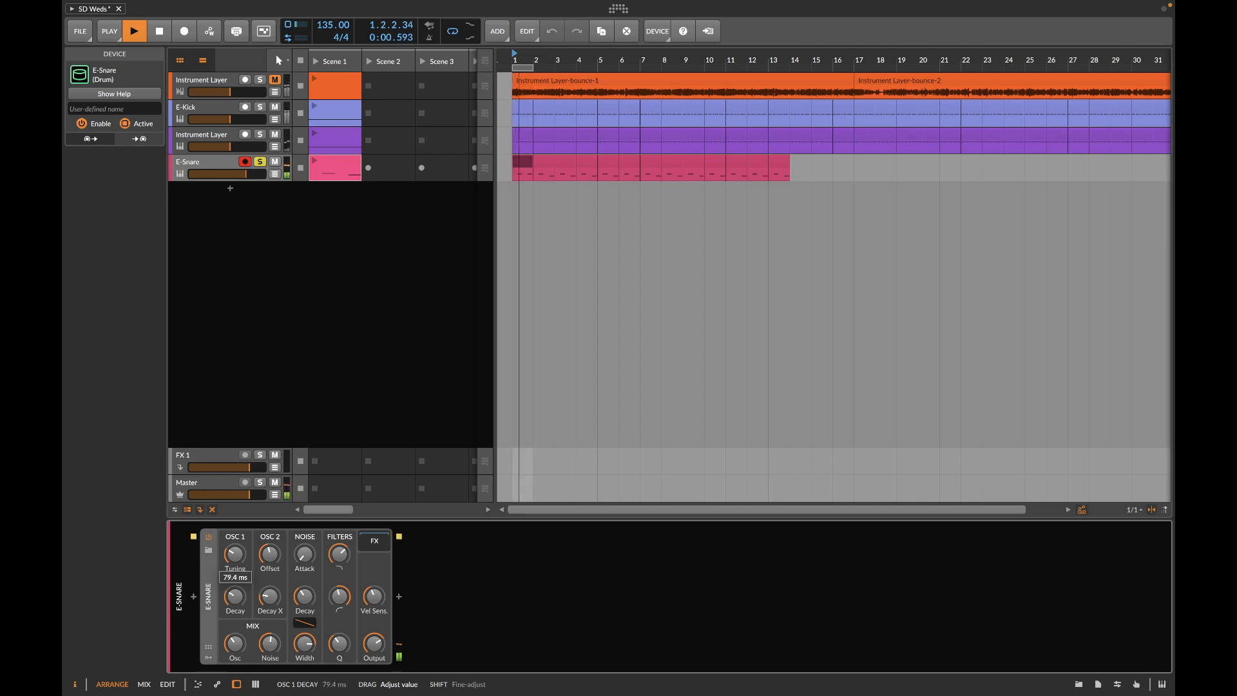
pyautogui.moveTo(235, 596); pyautogui.dragTo(235, 596)
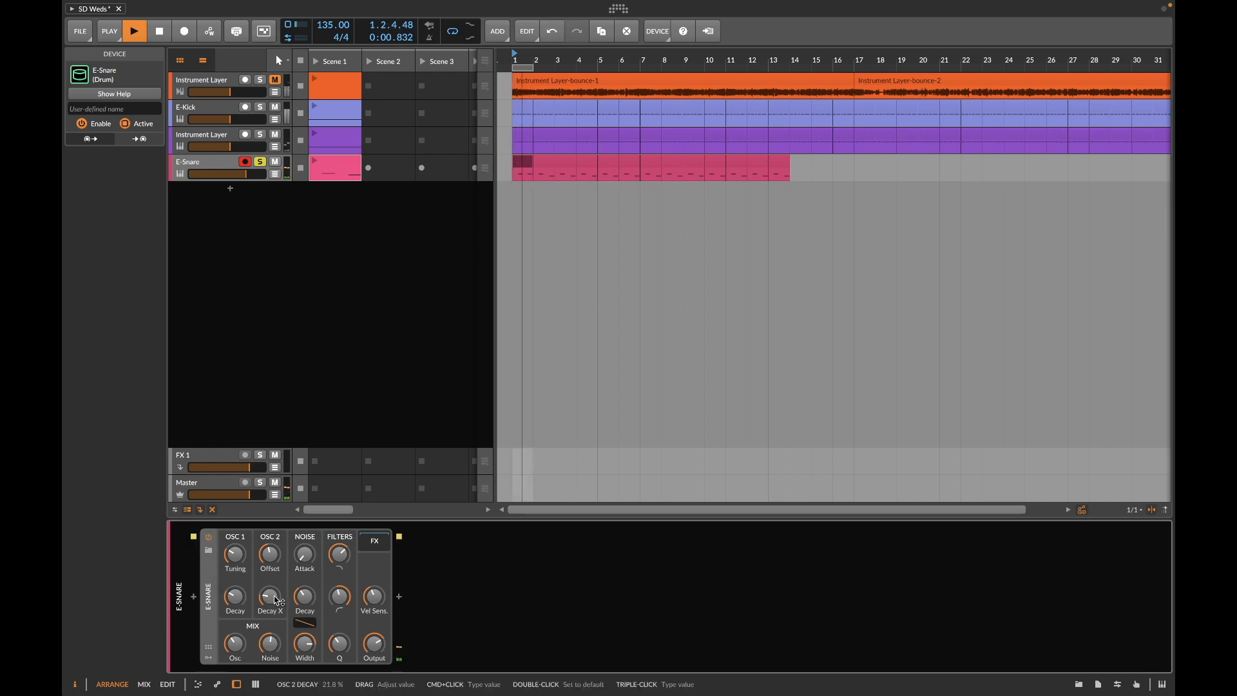
# Step: Raise the snare's OSC 2 offset and decay, lengthen noise decay to about 150 ms, and stop playback
pyautogui.moveTo(270, 554); pyautogui.dragTo(270, 553)
pyautogui.click(270, 597)
pyautogui.moveTo(270, 596); pyautogui.dragTo(308, 597)
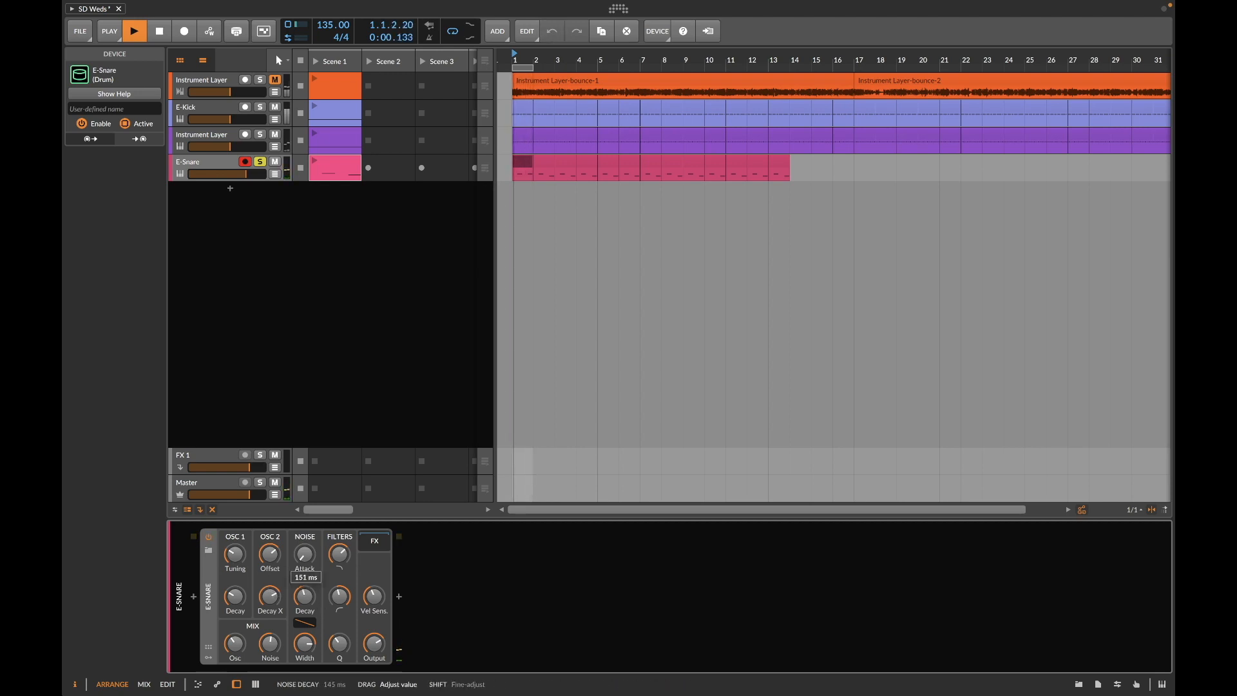
pyautogui.moveTo(308, 597); pyautogui.dragTo(235, 601)
pyautogui.moveTo(339, 554)
pyautogui.mouseDown()
pyautogui.moveTo(339, 565)
pyautogui.moveTo(343, 556)
pyautogui.mouseUp()
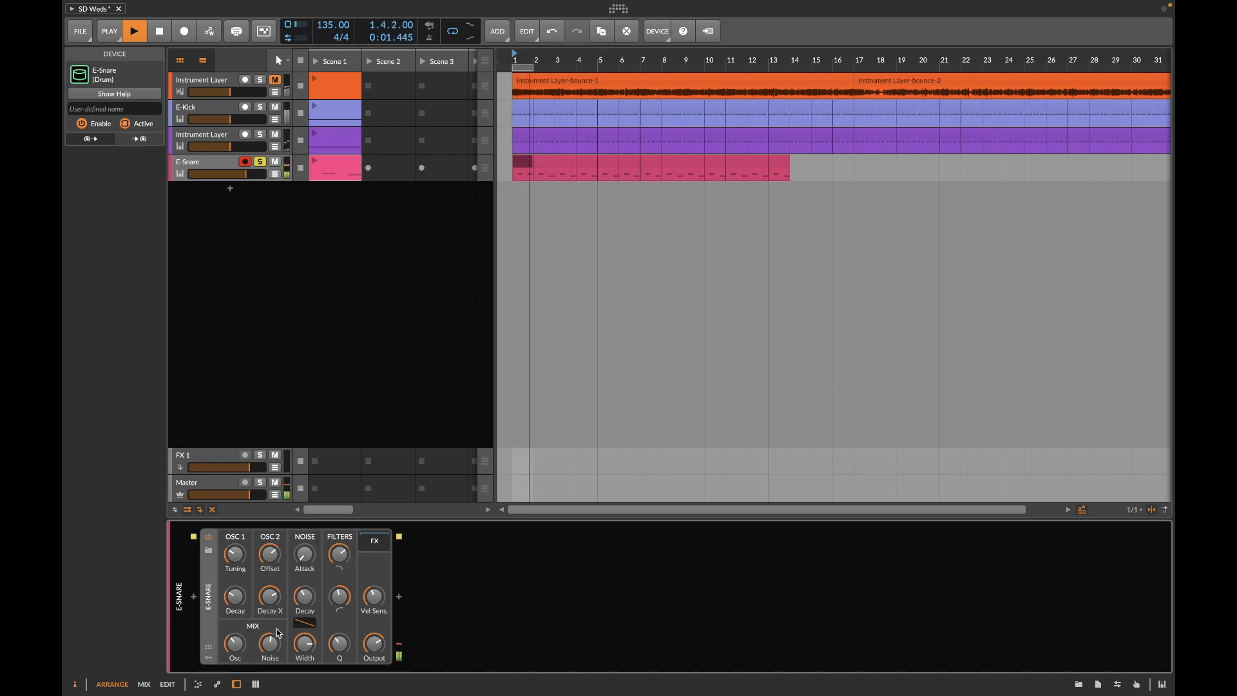
pyautogui.press('space')
# Step: Try an ADSR modulator with zero sustain and a shorter attack on the E-Snare device, and delete it
pyautogui.click(227, 552)
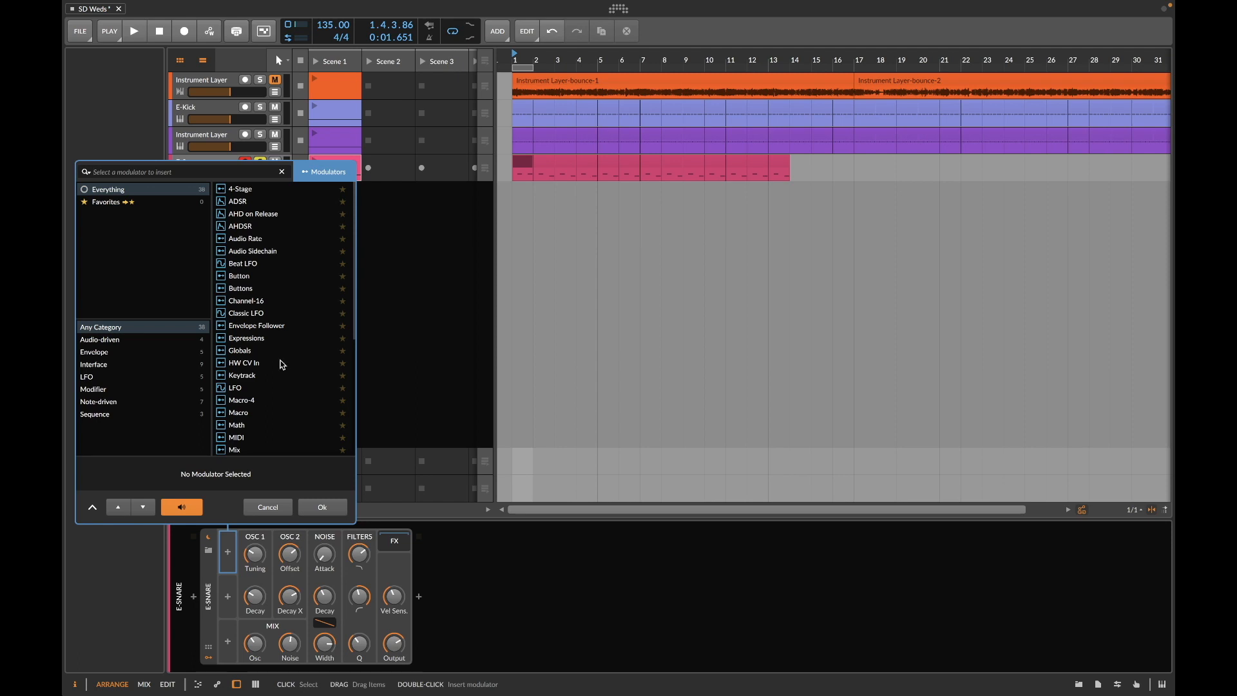
pyautogui.click(244, 202)
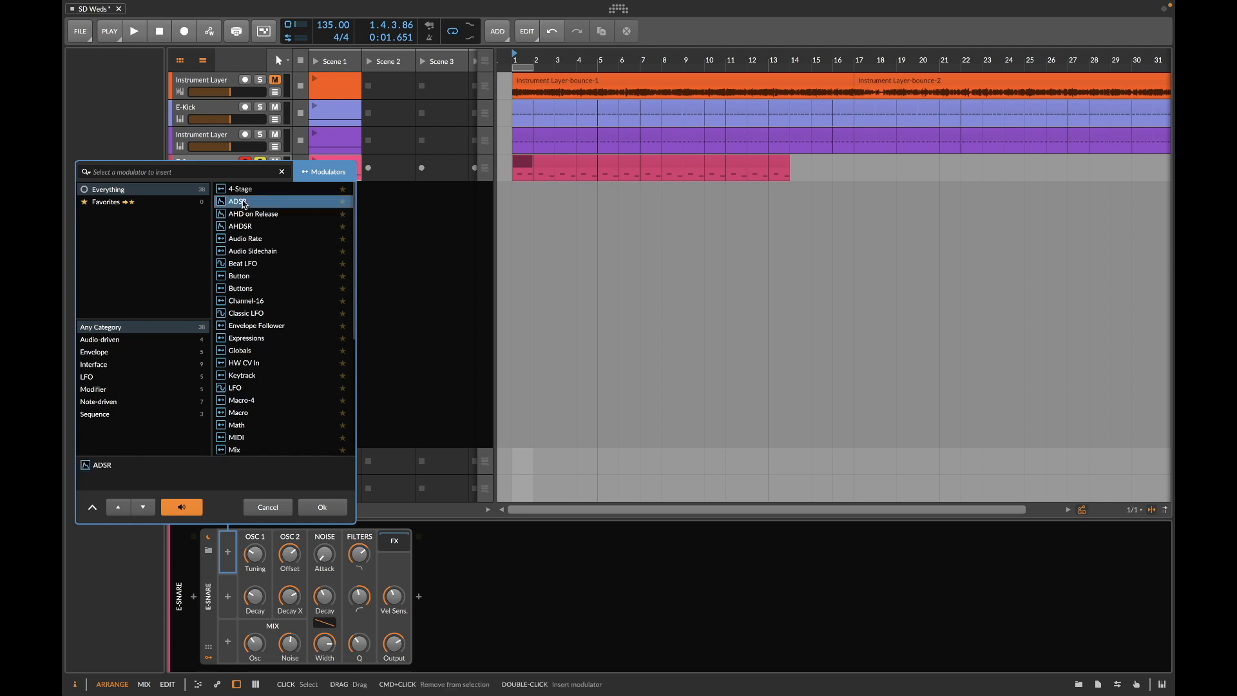
pyautogui.click(329, 508)
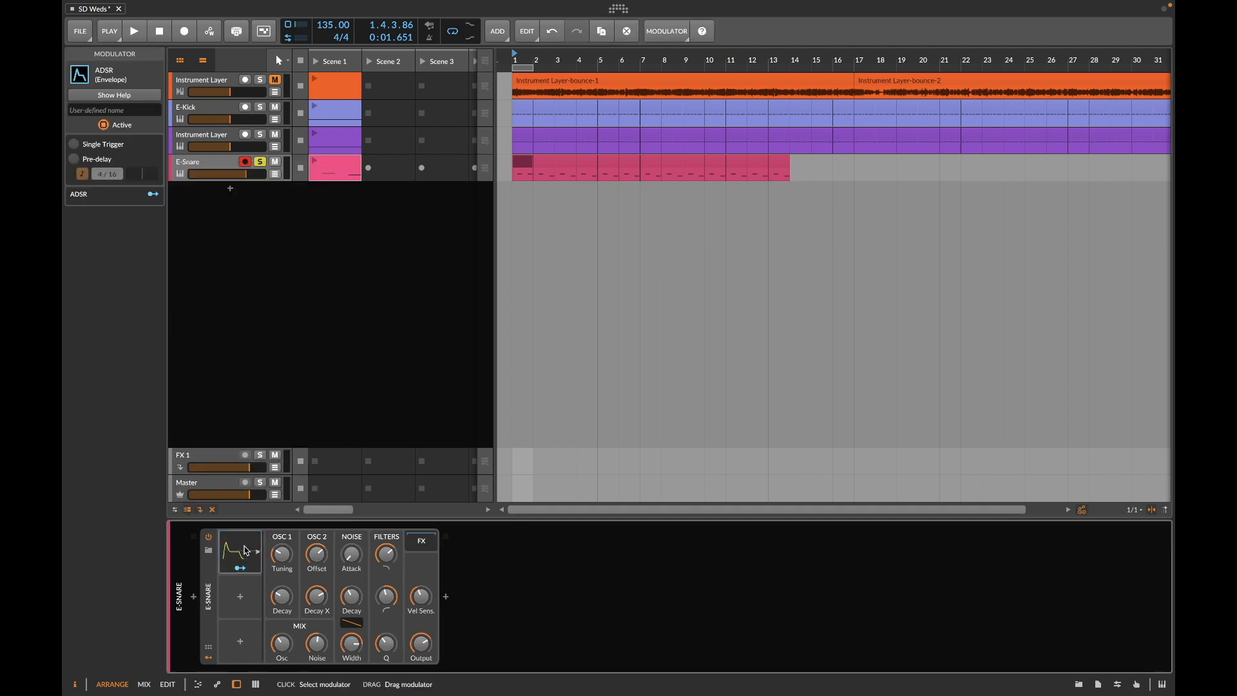
pyautogui.press('space')
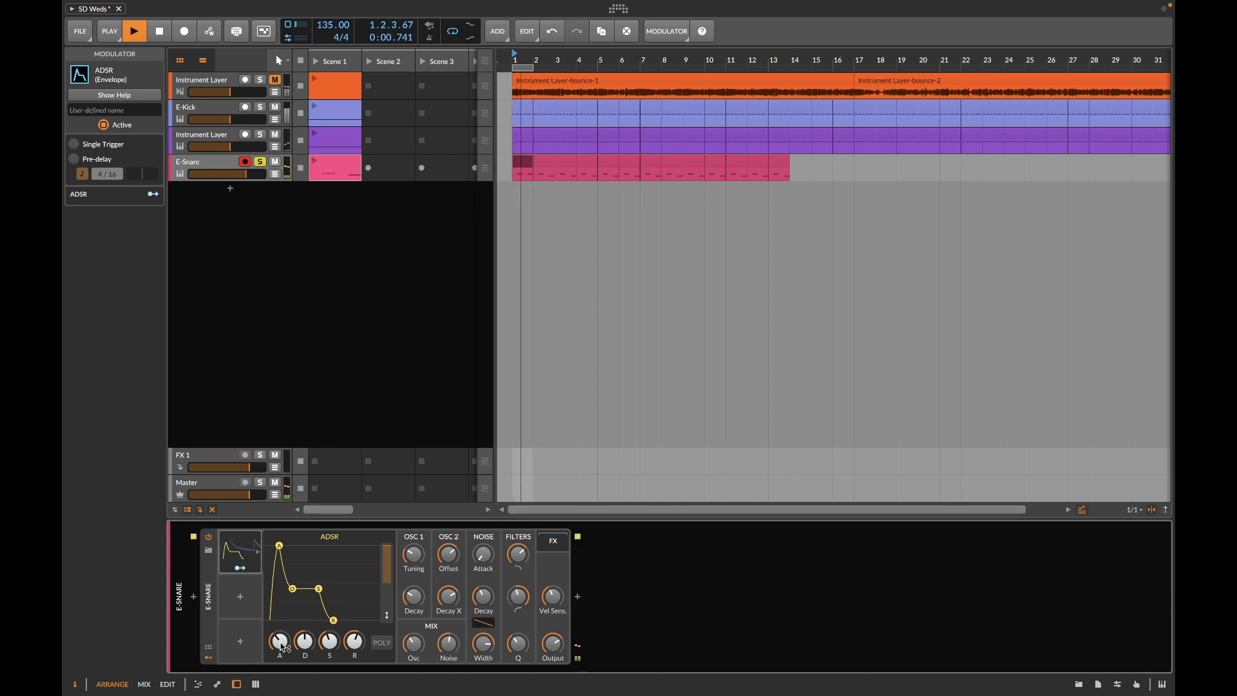
pyautogui.press('space')
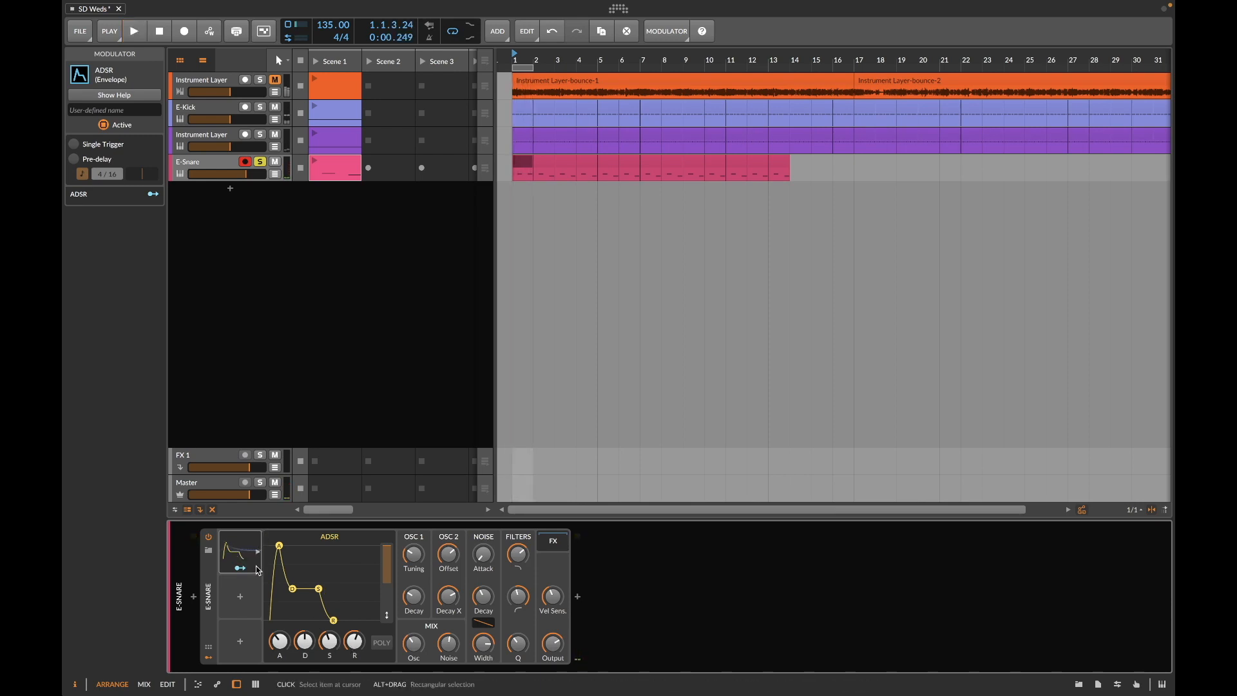
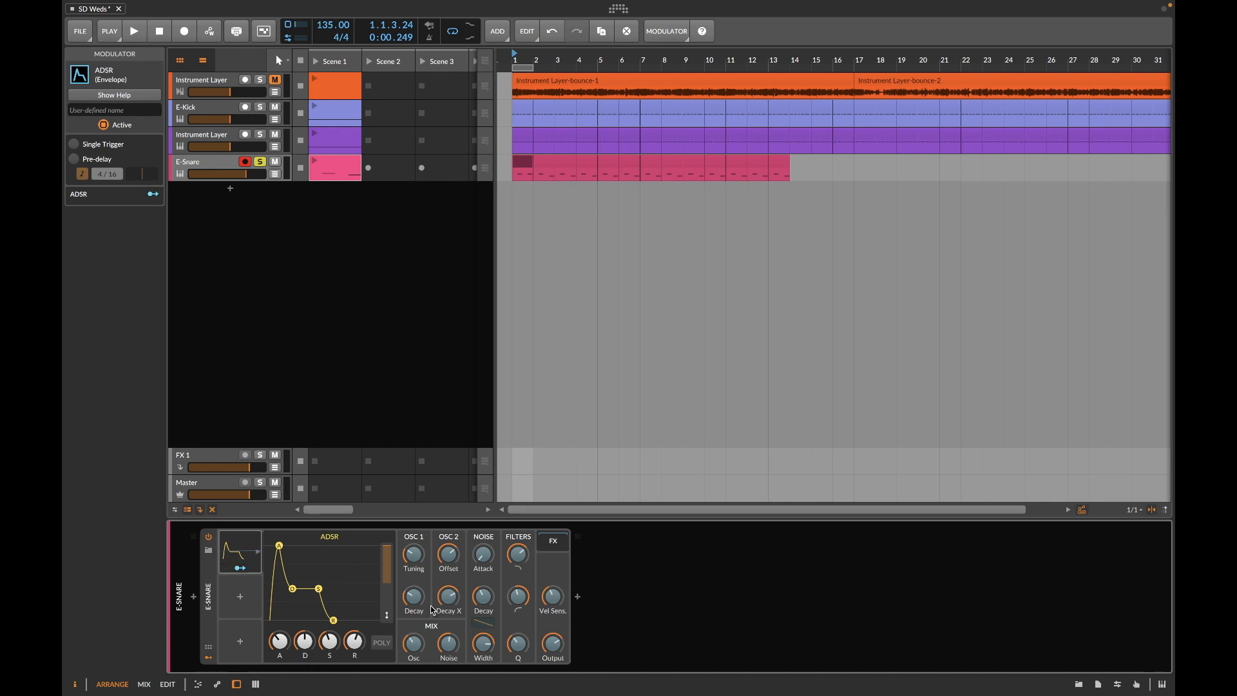
pyautogui.moveTo(330, 641); pyautogui.dragTo(279, 648)
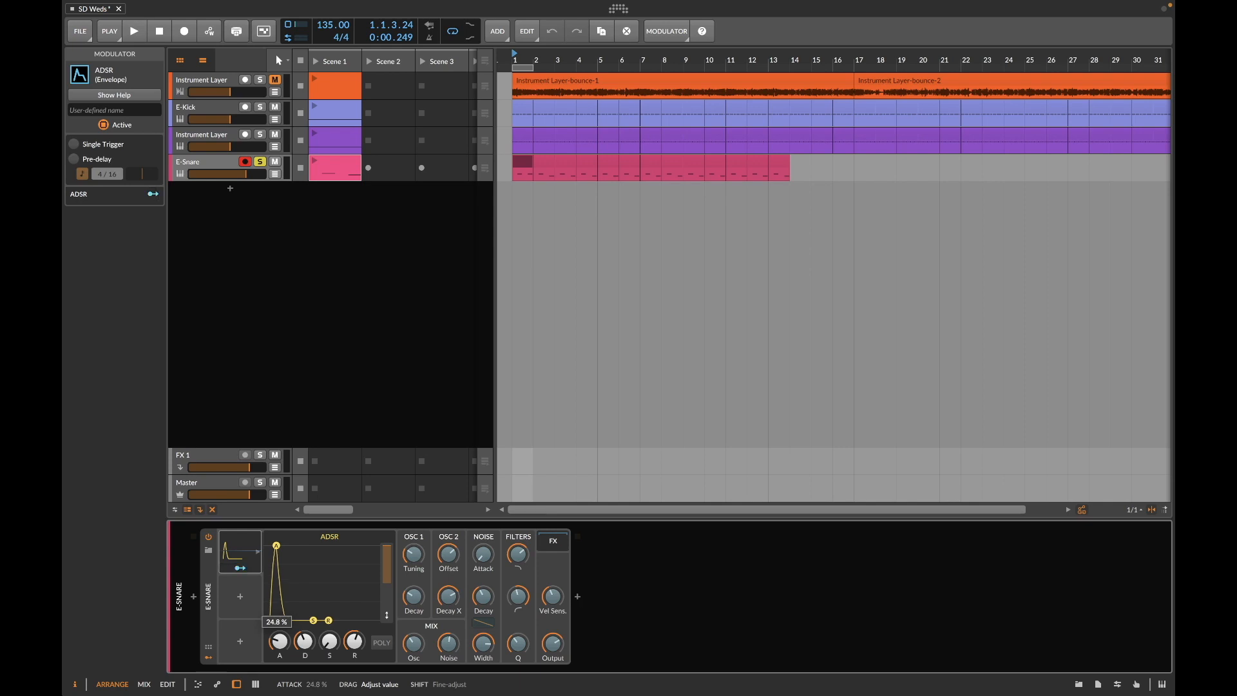
pyautogui.press('Delete')
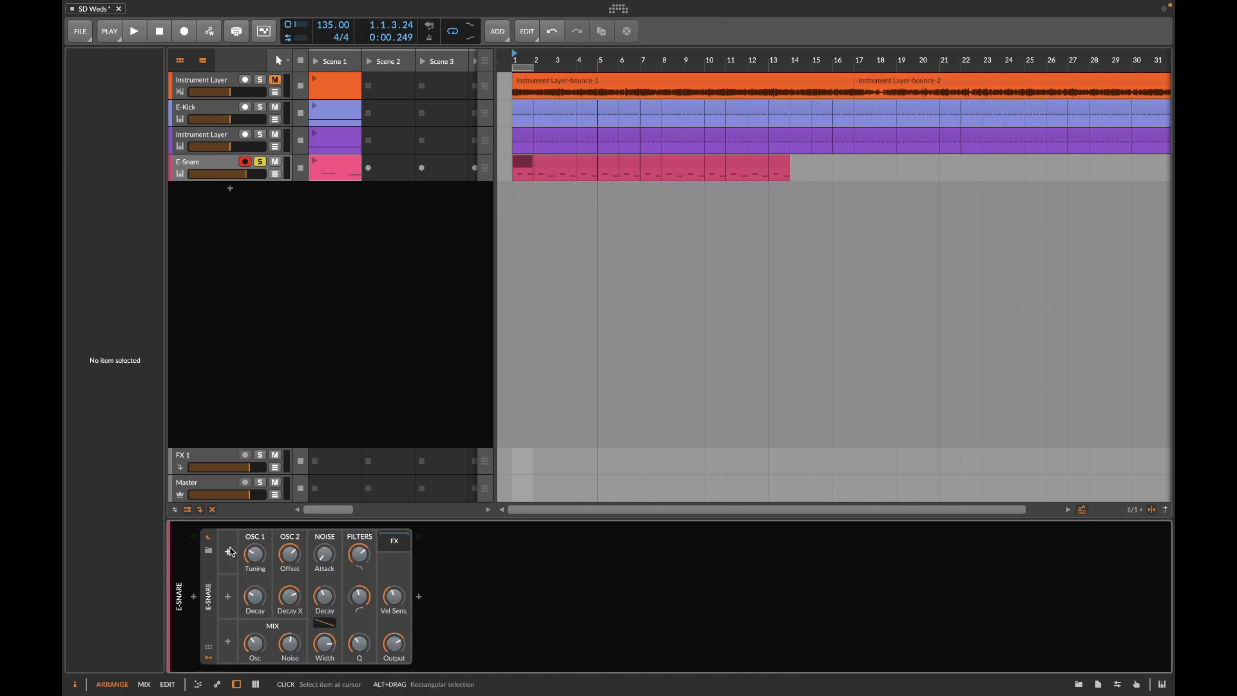
# Step: Add an AHD on Release modulator to the E-Snare device and set its hold to 1.00 ms
pyautogui.click(229, 552)
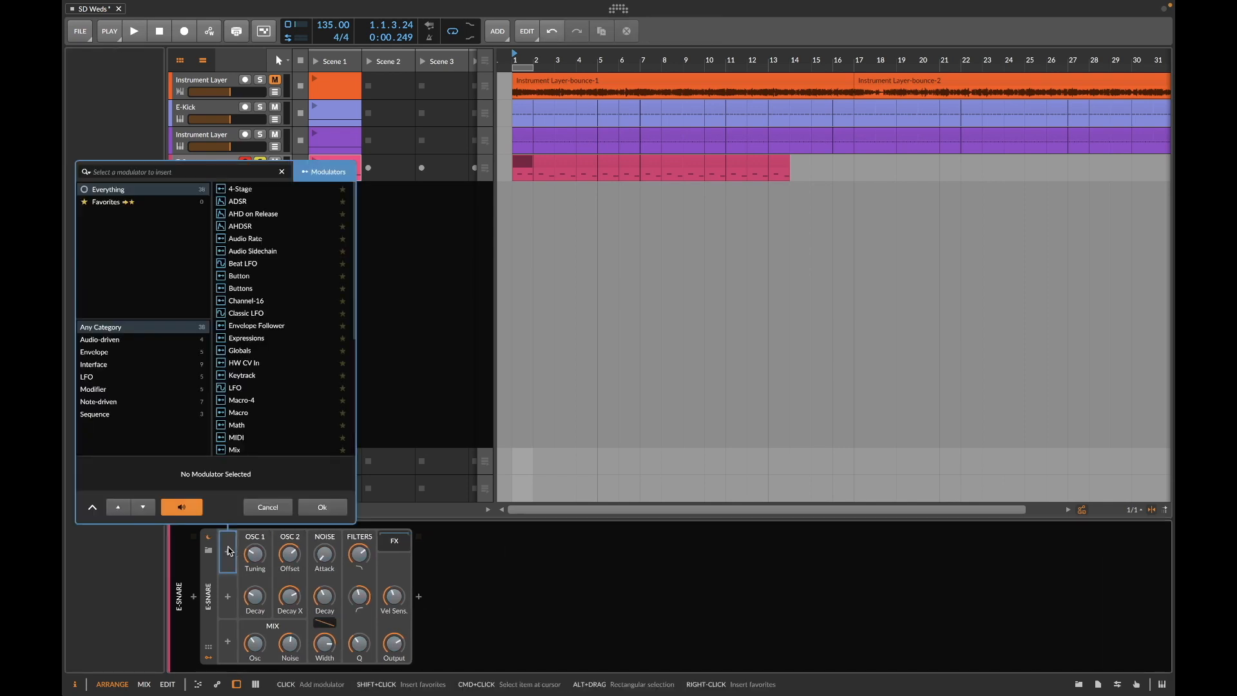
pyautogui.click(255, 215)
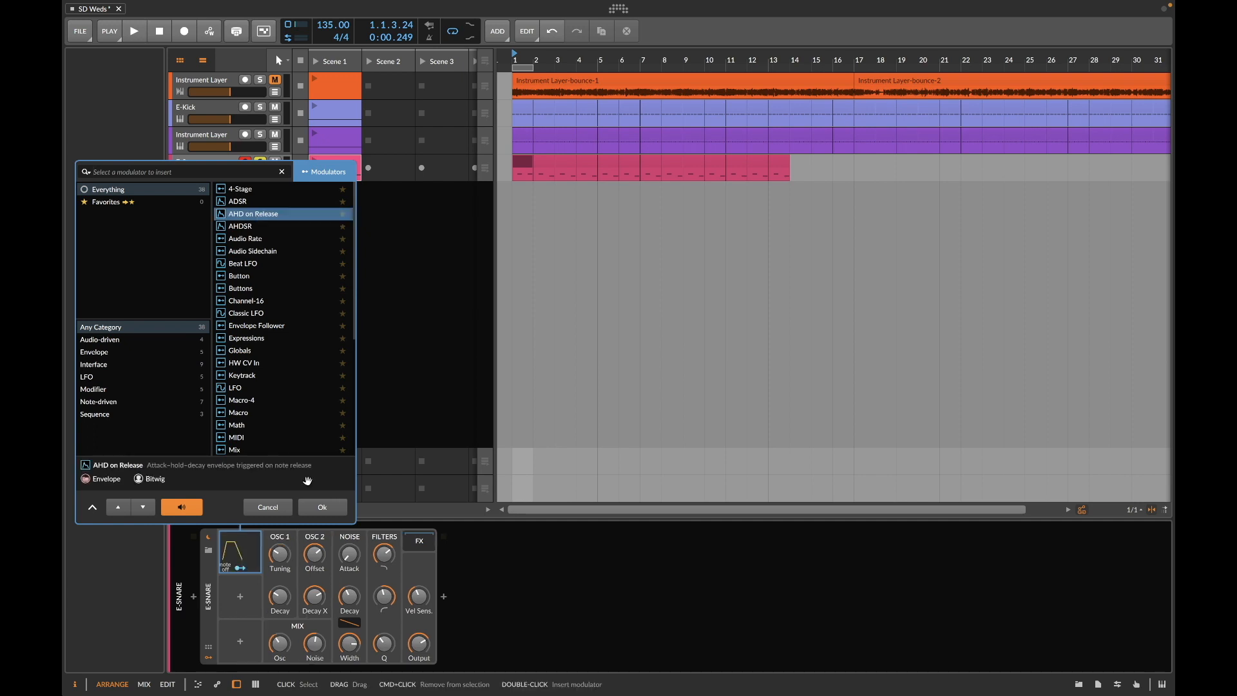
pyautogui.click(322, 507)
pyautogui.click(243, 553)
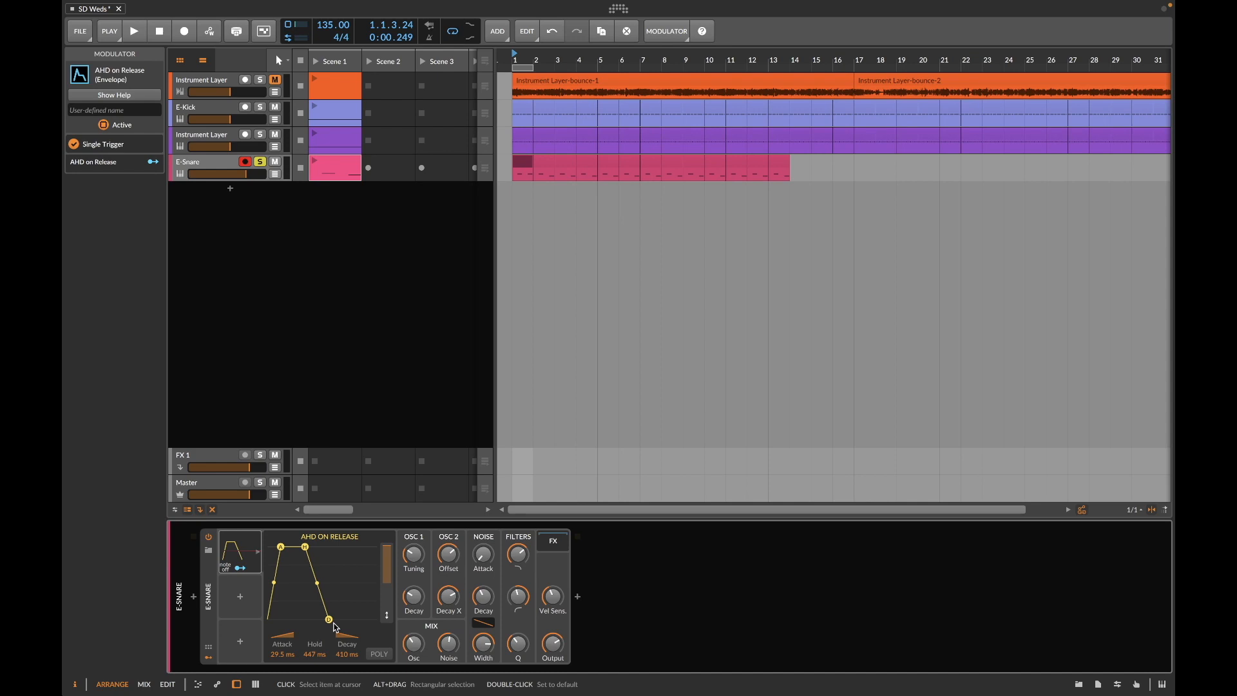
pyautogui.moveTo(313, 659); pyautogui.dragTo(314, 684)
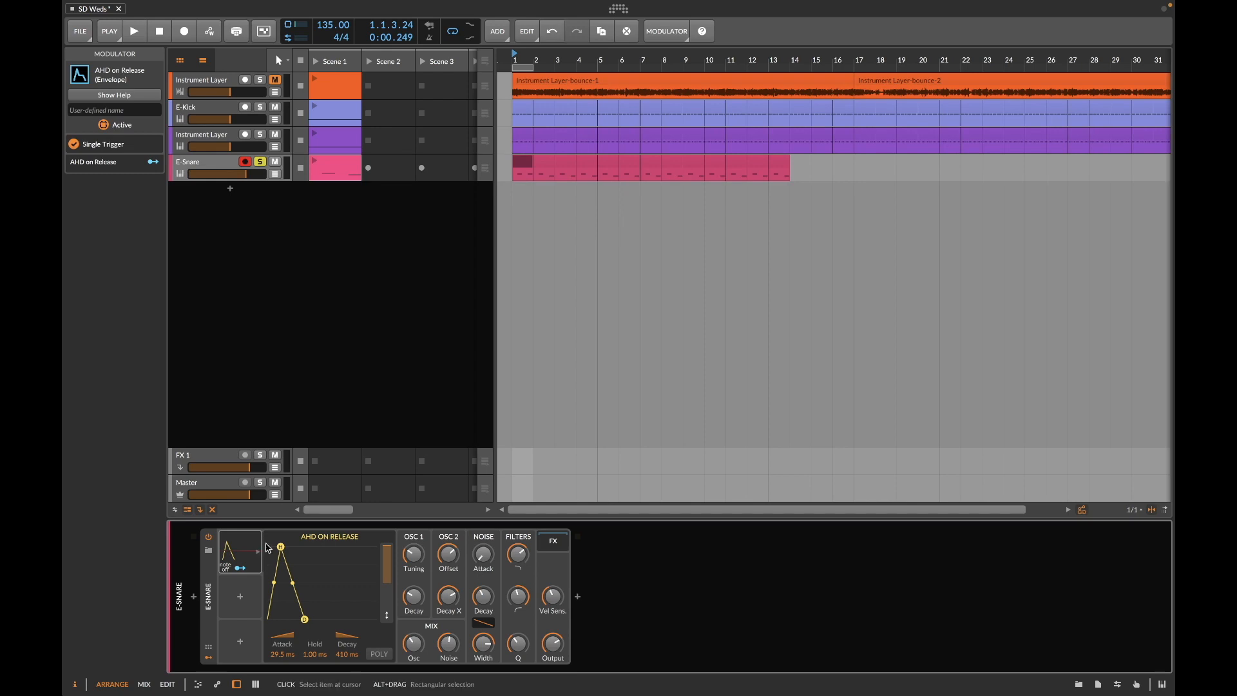
# Step: Play the loop and lower the snare's high-cut filter to 325 Hz
pyautogui.press('space')
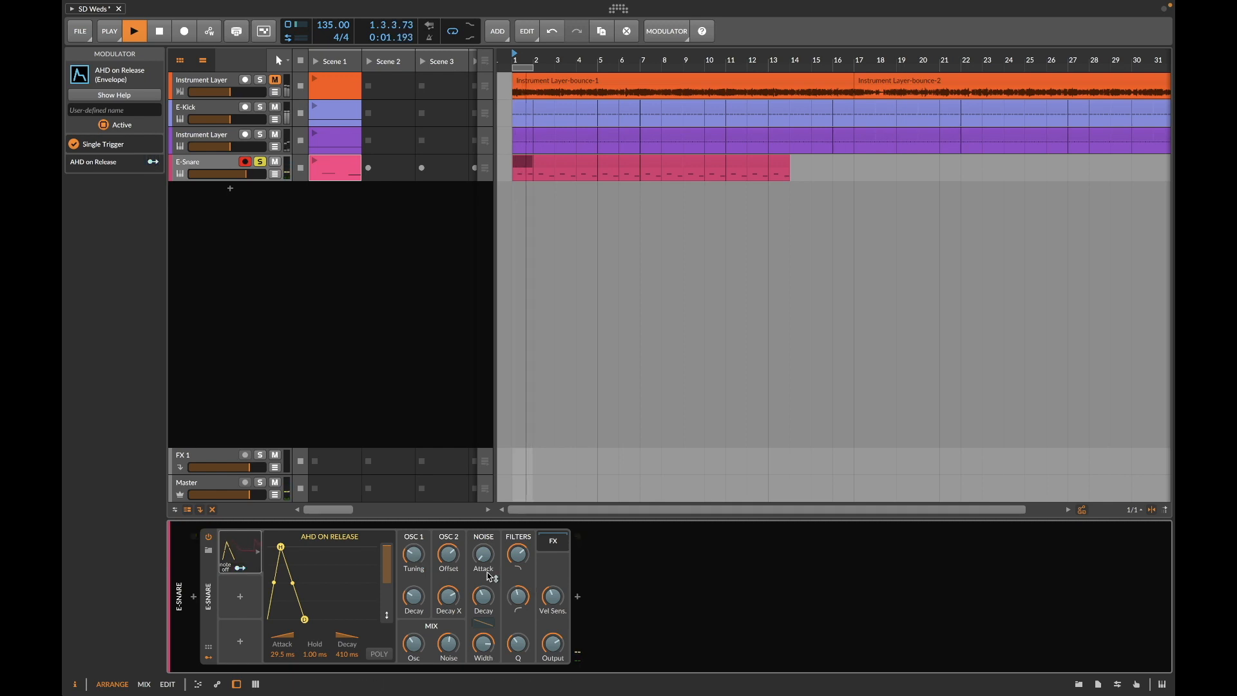
pyautogui.moveTo(518, 555); pyautogui.dragTo(517, 576)
pyautogui.doubleClick(518, 554)
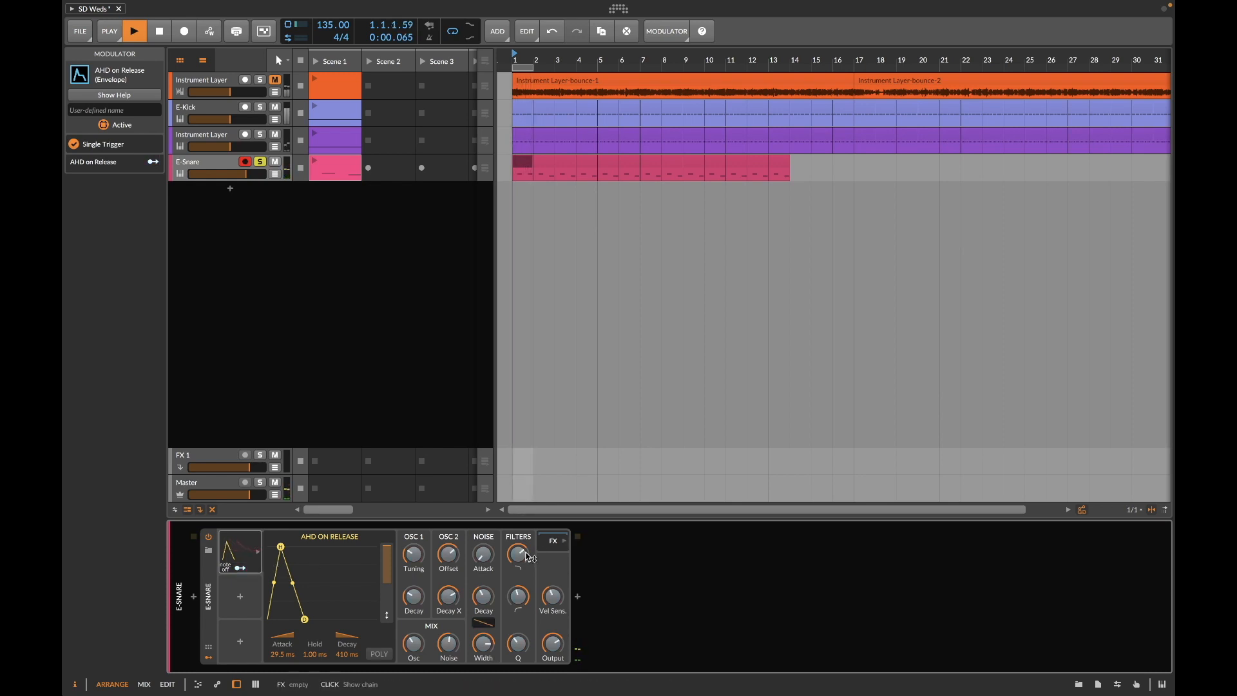
pyautogui.moveTo(421, 598)
pyautogui.mouseDown()
pyautogui.moveTo(420, 573)
pyautogui.moveTo(421, 599)
pyautogui.mouseUp()
# Step: Try modulating noise attack by +1.000 and high cut by 91.00 with the AHD on Release modulator, and delete the modulator
pyautogui.click(240, 569)
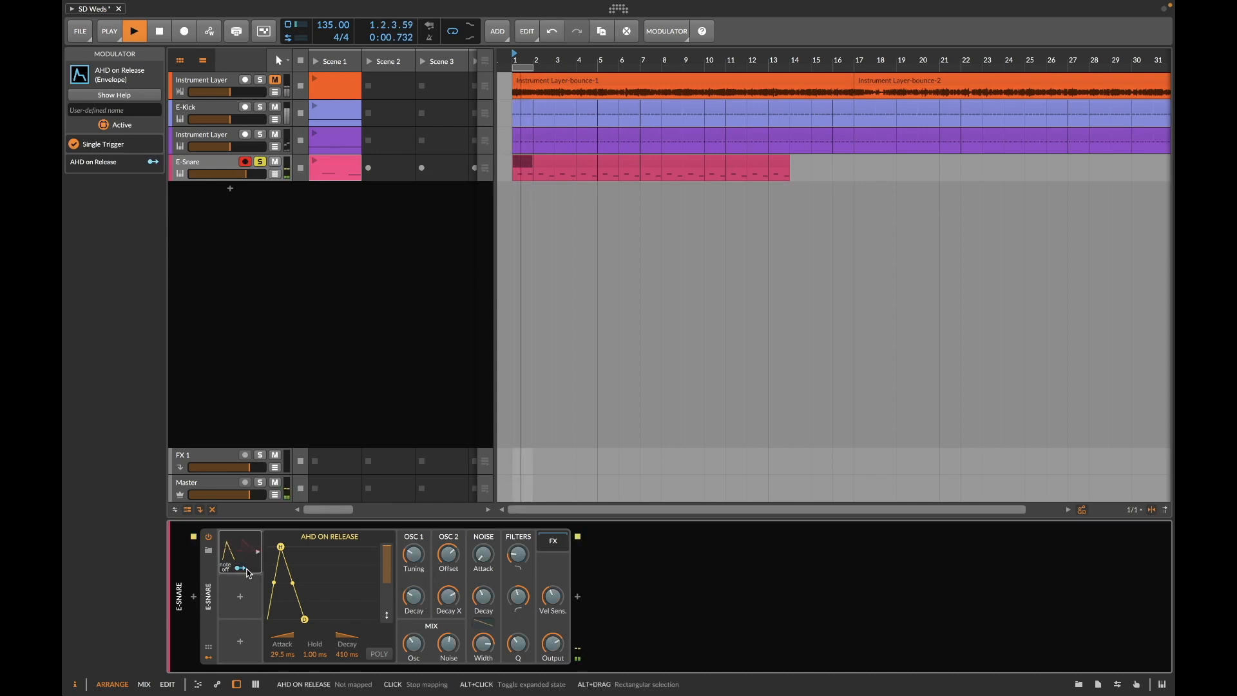
pyautogui.moveTo(483, 554); pyautogui.dragTo(517, 555)
pyautogui.press('space')
pyautogui.click(241, 542)
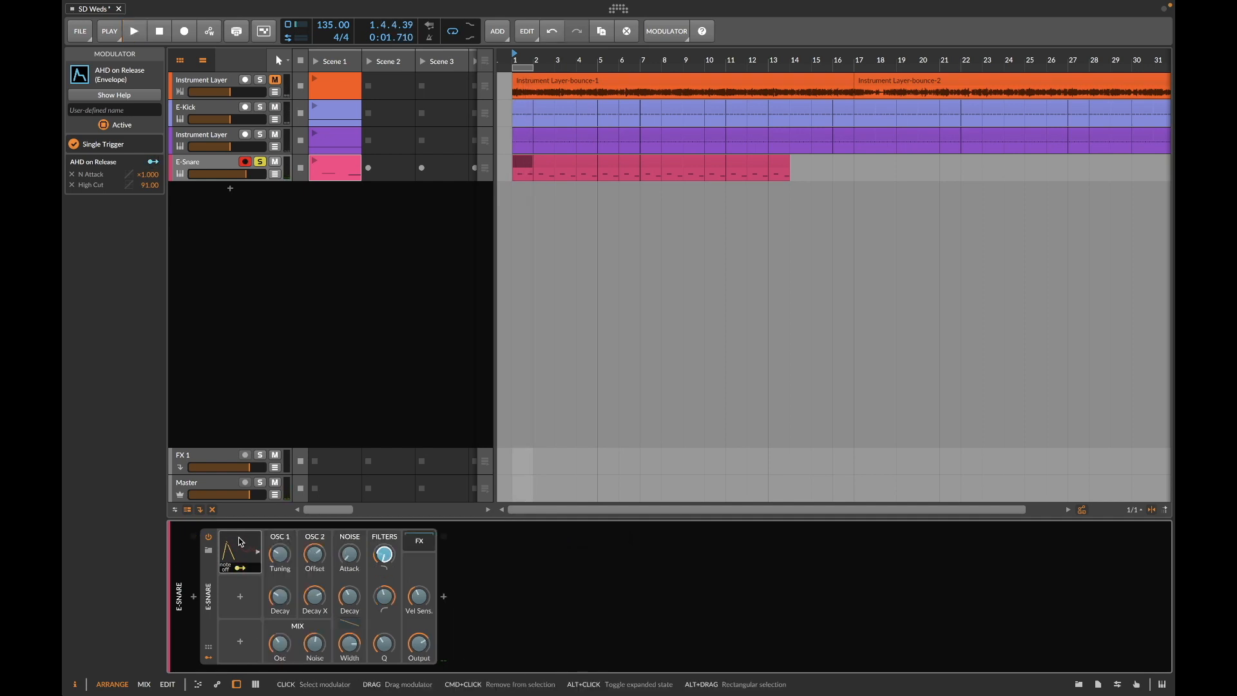
pyautogui.press('Delete')
# Step: Add an ADSR modulator to the E-Snare device with zero sustain, minimal attack and a shortened release
pyautogui.click(228, 551)
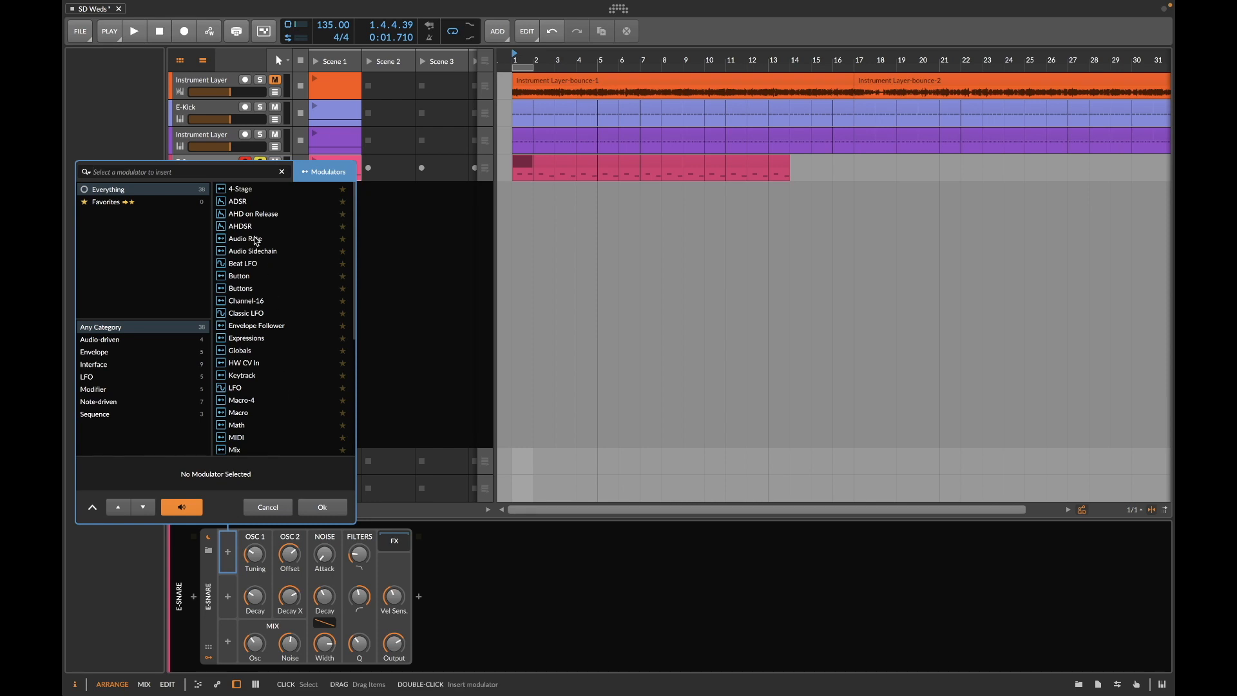
pyautogui.click(244, 206)
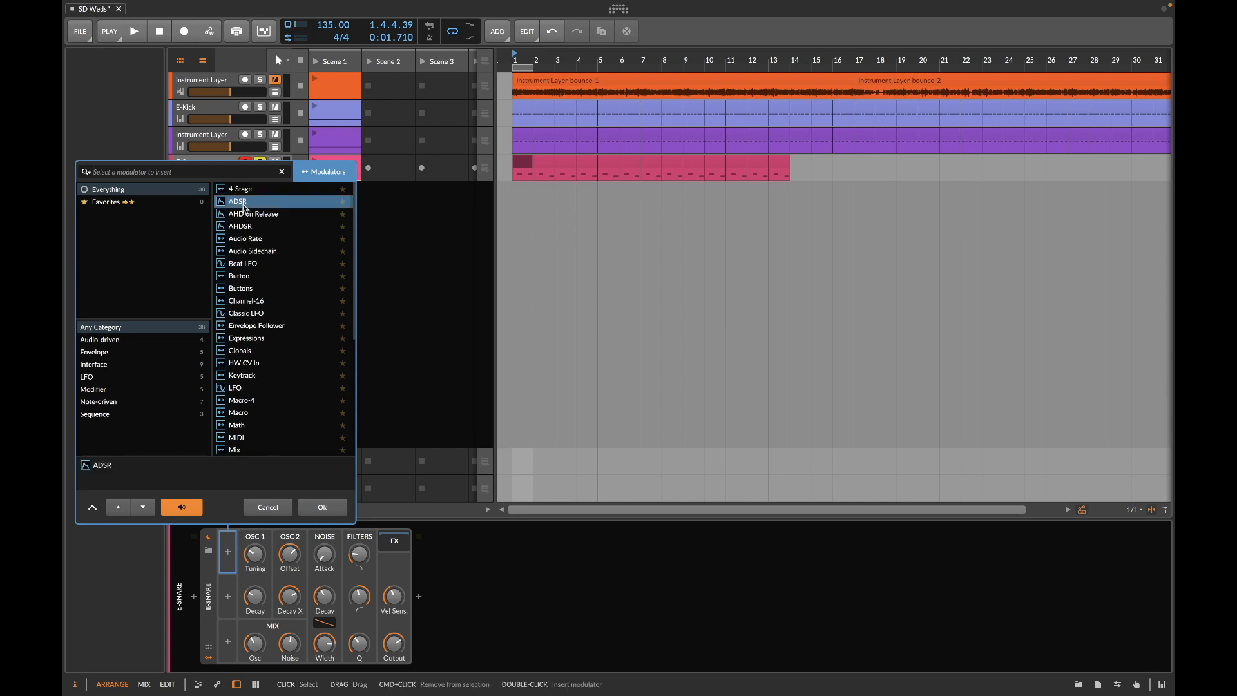
pyautogui.click(322, 509)
pyautogui.click(260, 533)
pyautogui.click(233, 549)
pyautogui.click(233, 549)
pyautogui.moveTo(329, 641); pyautogui.dragTo(329, 663)
pyautogui.moveTo(279, 546); pyautogui.dragTo(272, 546)
pyautogui.moveTo(326, 620); pyautogui.dragTo(318, 620)
# Step: Map the ADSR modulator to the snare's high cut with an amount of 57.79 and play the loop
pyautogui.click(240, 568)
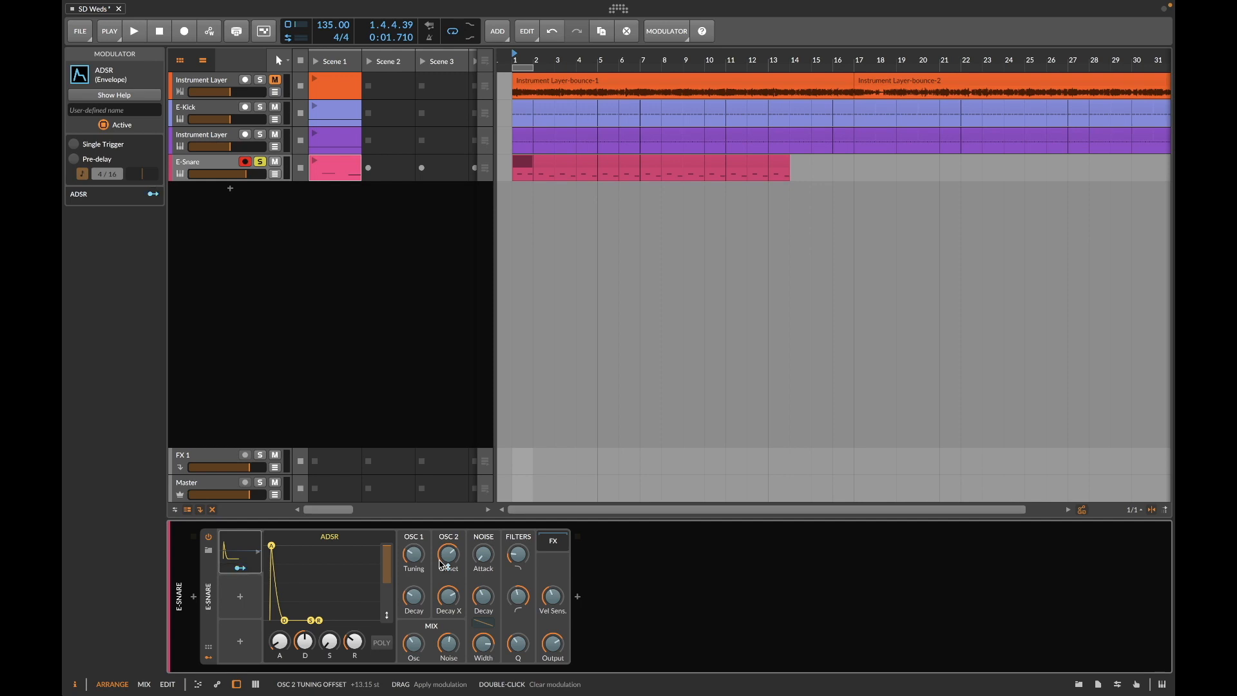
pyautogui.click(444, 624)
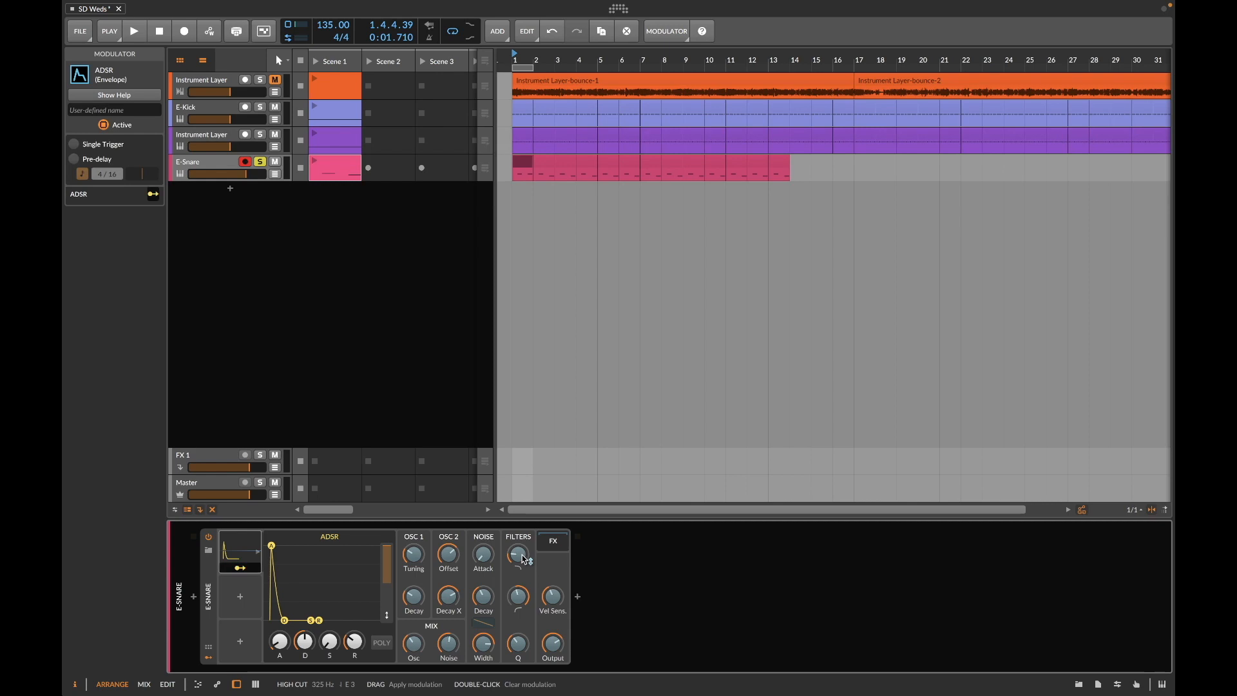
pyautogui.moveTo(525, 560); pyautogui.dragTo(525, 538)
pyautogui.press('space')
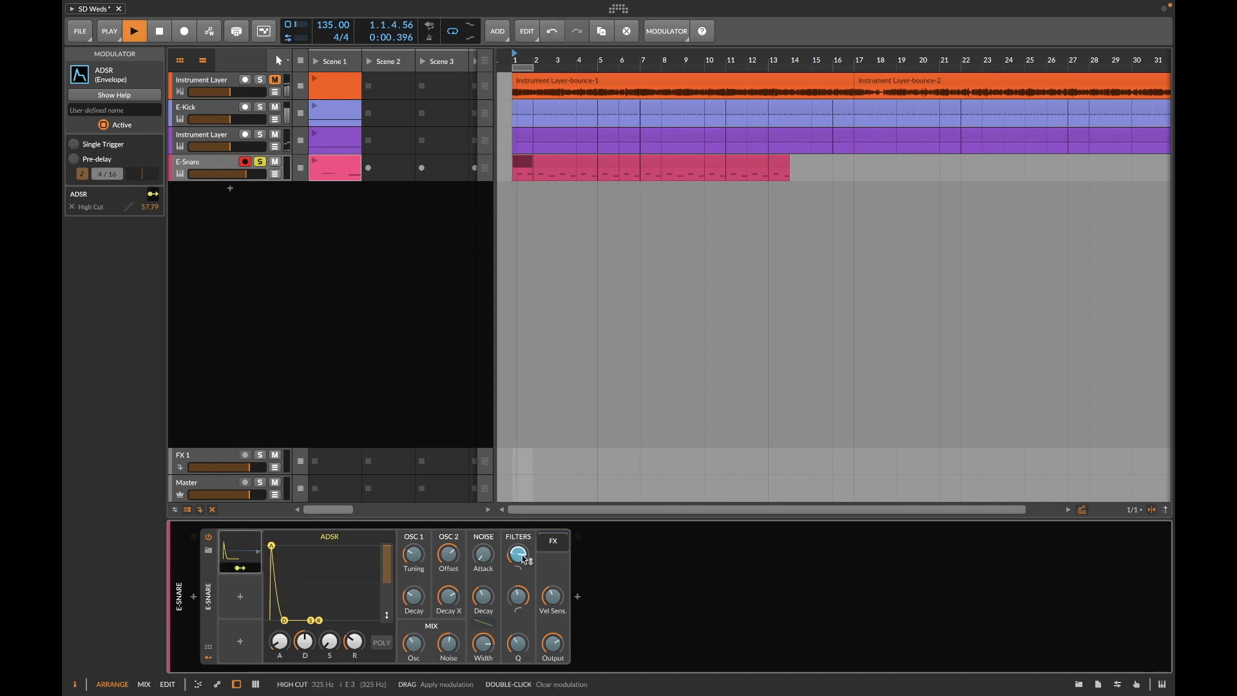
# Step: Set the ADSR modulation of the snare's high cut to 59.15 and fine-tune the envelope's decay
pyautogui.moveTo(525, 560); pyautogui.dragTo(525, 559)
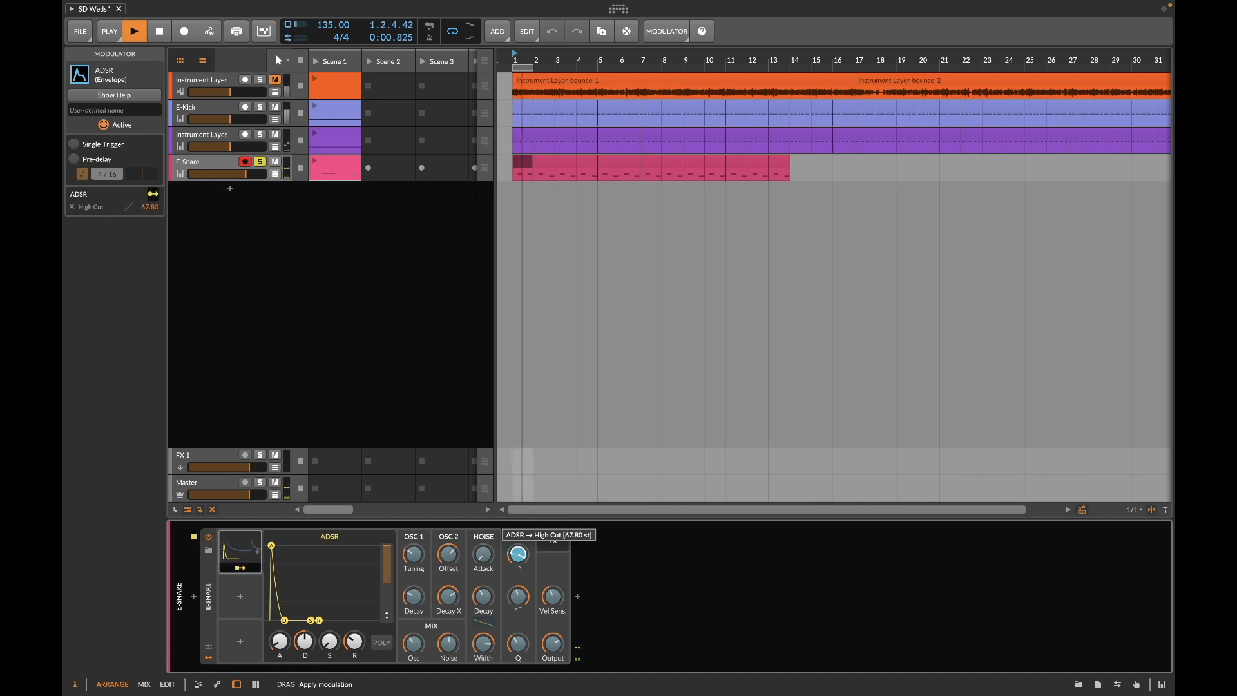
pyautogui.moveTo(280, 643); pyautogui.dragTo(305, 643)
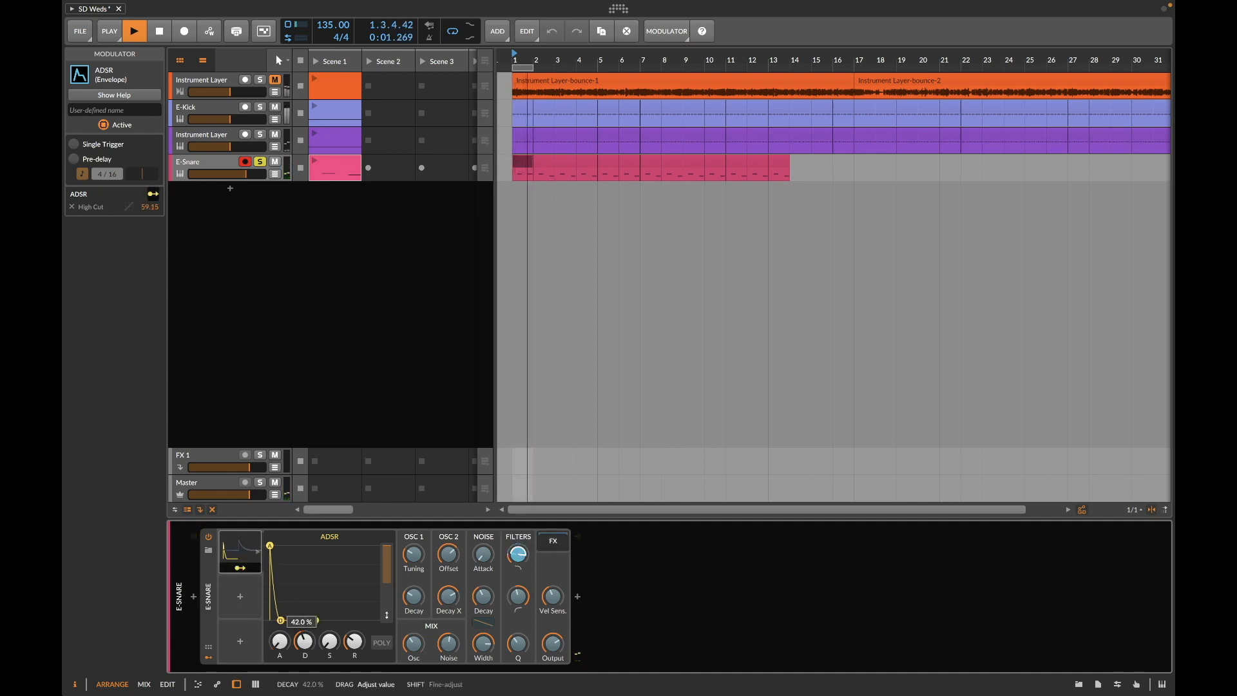
pyautogui.moveTo(304, 641); pyautogui.dragTo(306, 642)
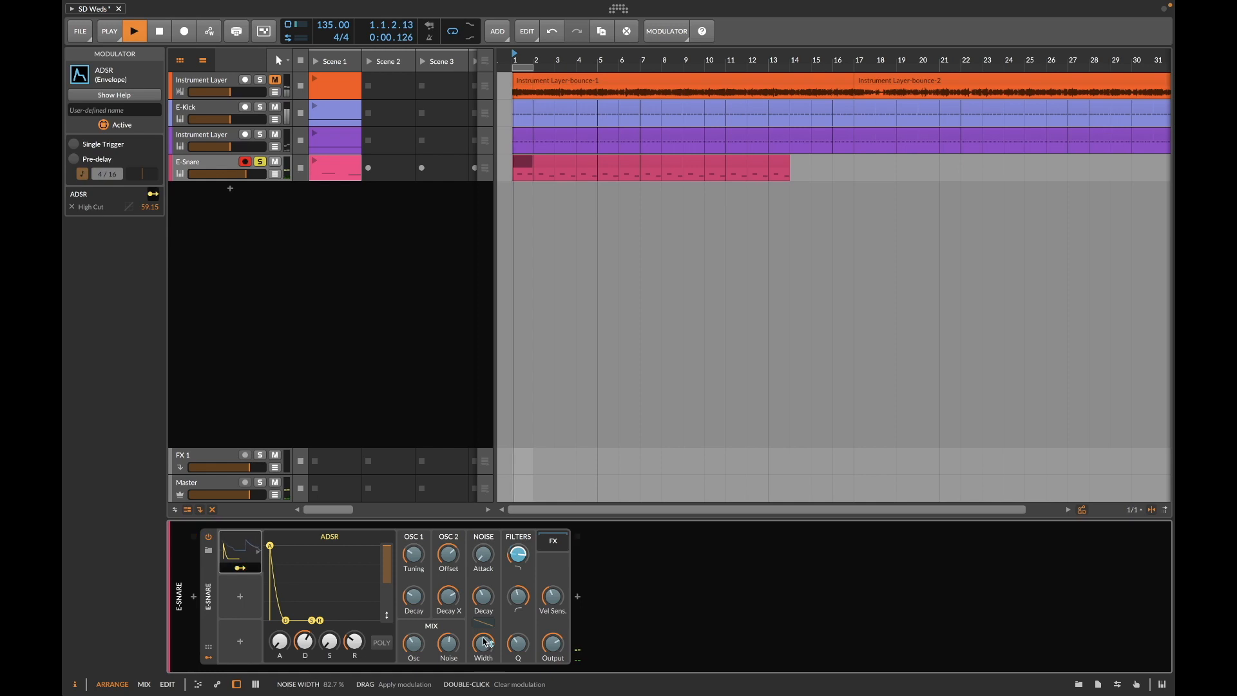
# Step: Exit modulation mapping and set the snare's noise decay to 77.6 ms, noise level to about 31.5 % and oscillator 1 tuning to 237 Hz
pyautogui.moveTo(483, 597); pyautogui.dragTo(483, 599)
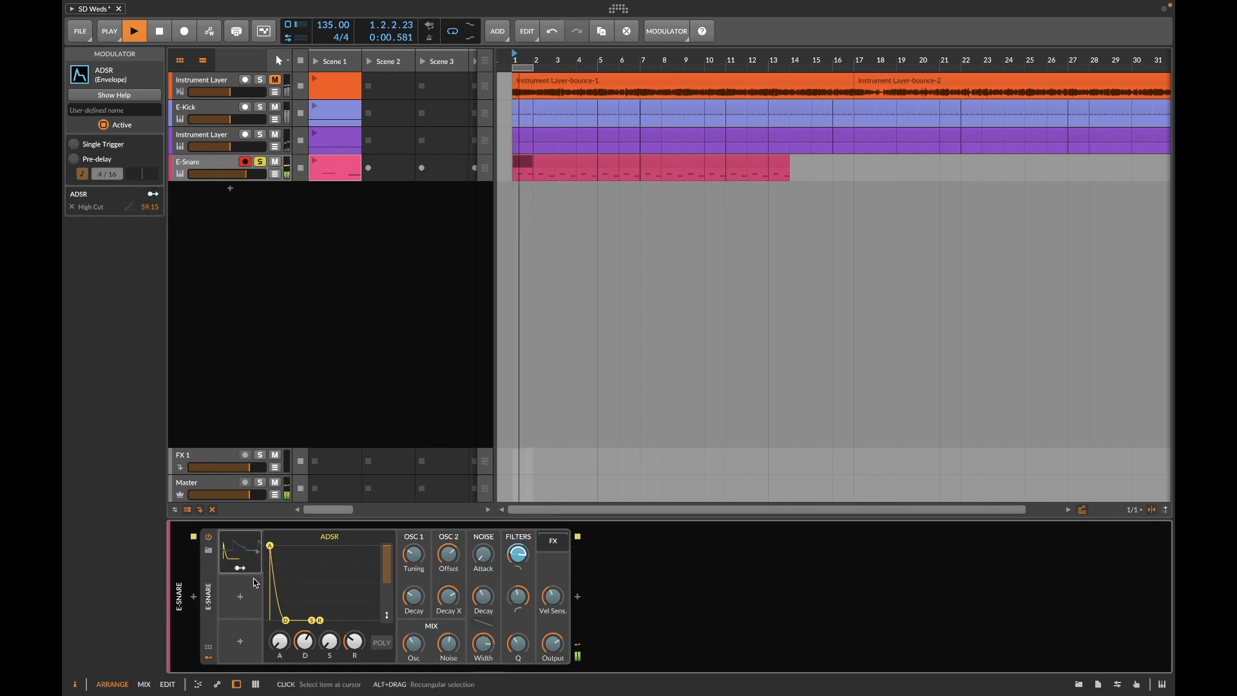
pyautogui.click(241, 568)
pyautogui.click(483, 596)
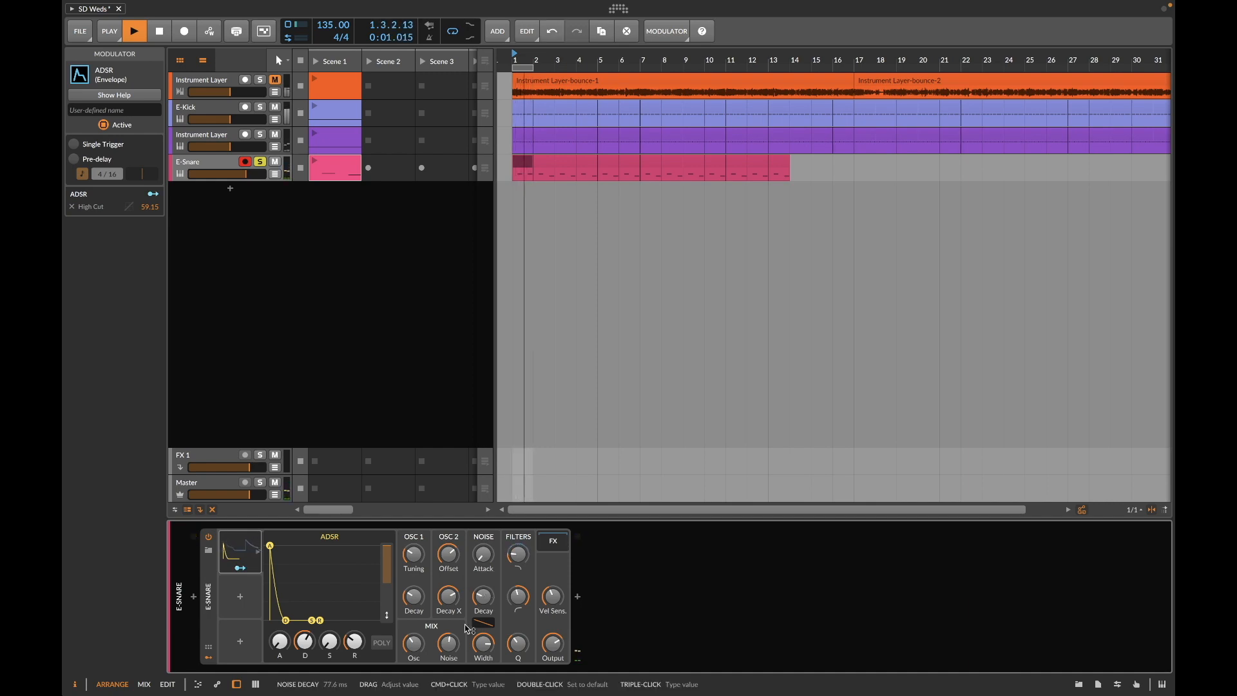
pyautogui.moveTo(448, 643); pyautogui.dragTo(448, 639)
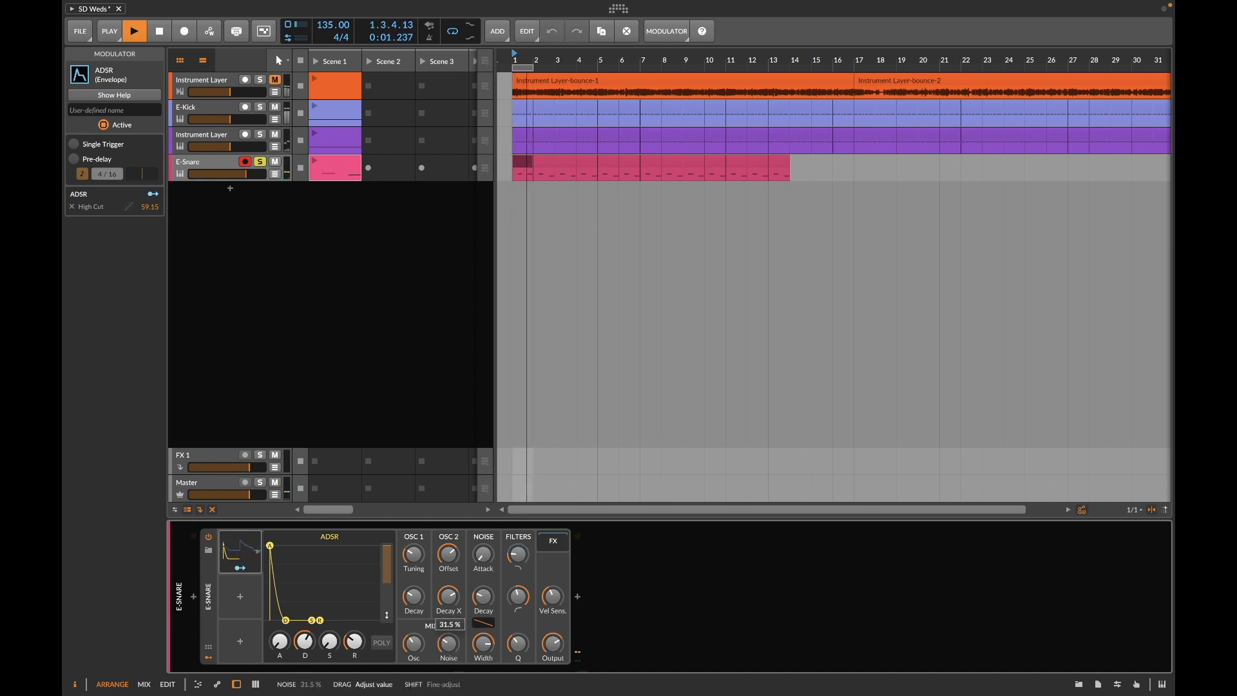
pyautogui.moveTo(414, 558); pyautogui.dragTo(415, 549)
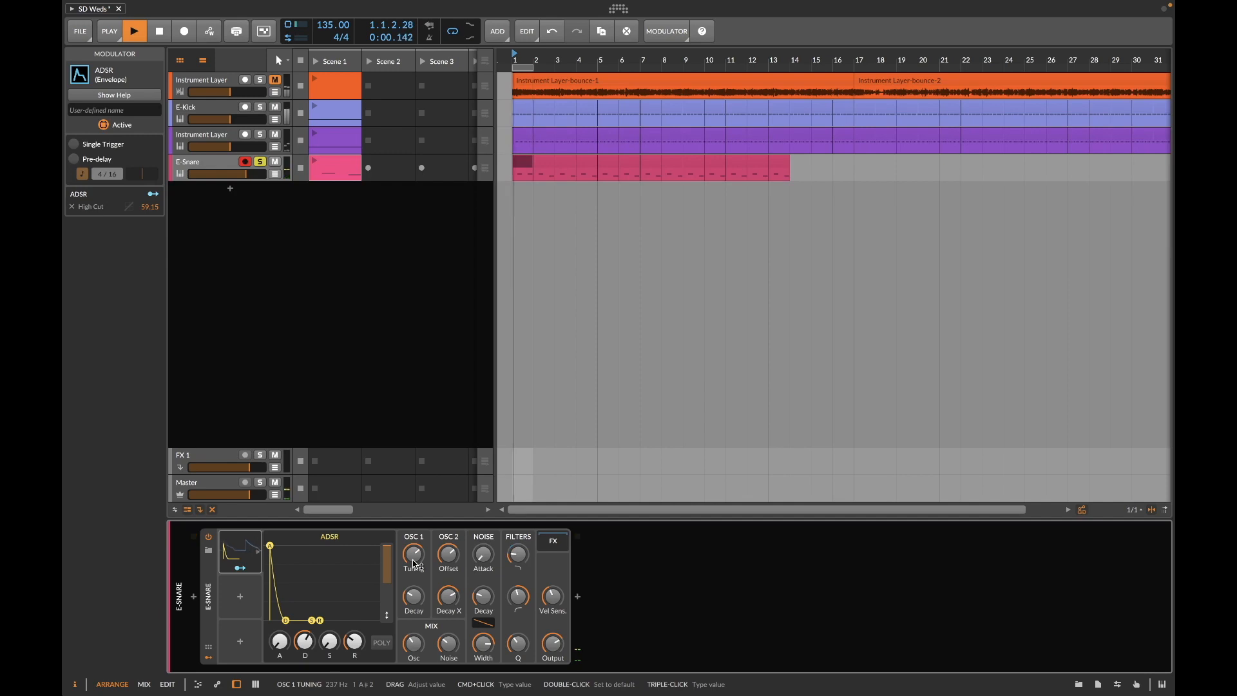
# Step: Insert a Saturator into the E-Snare device's FX chain
pyautogui.click(551, 544)
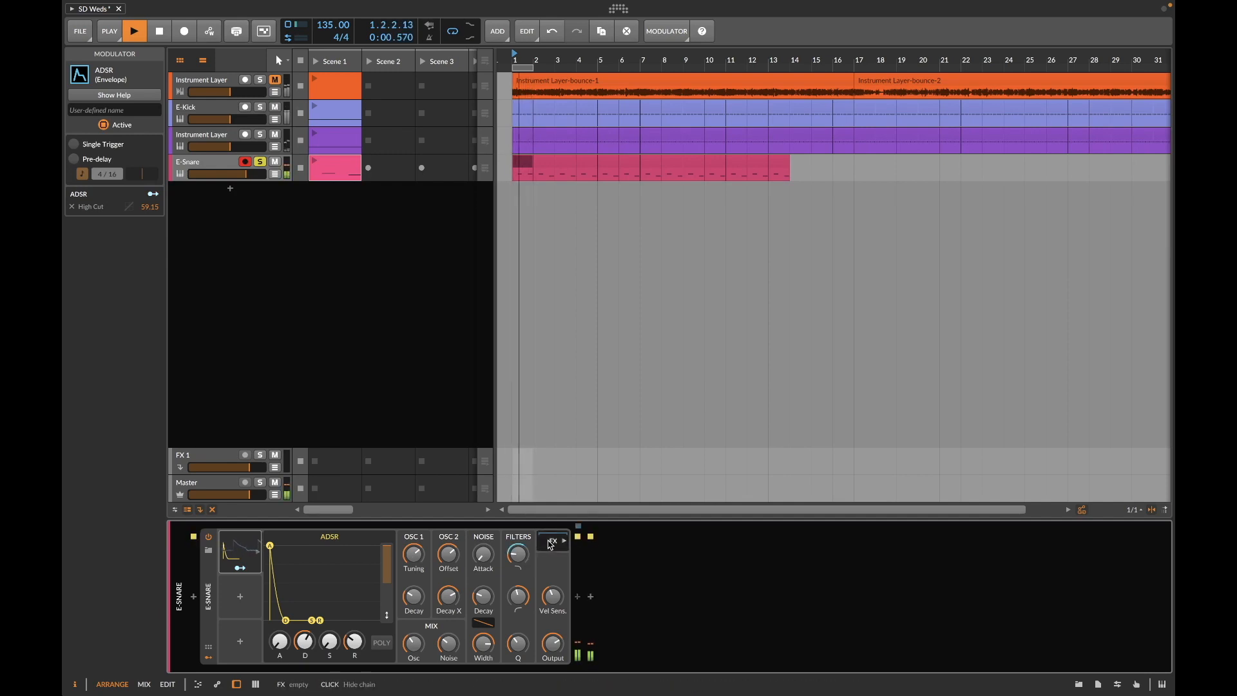
pyautogui.click(577, 598)
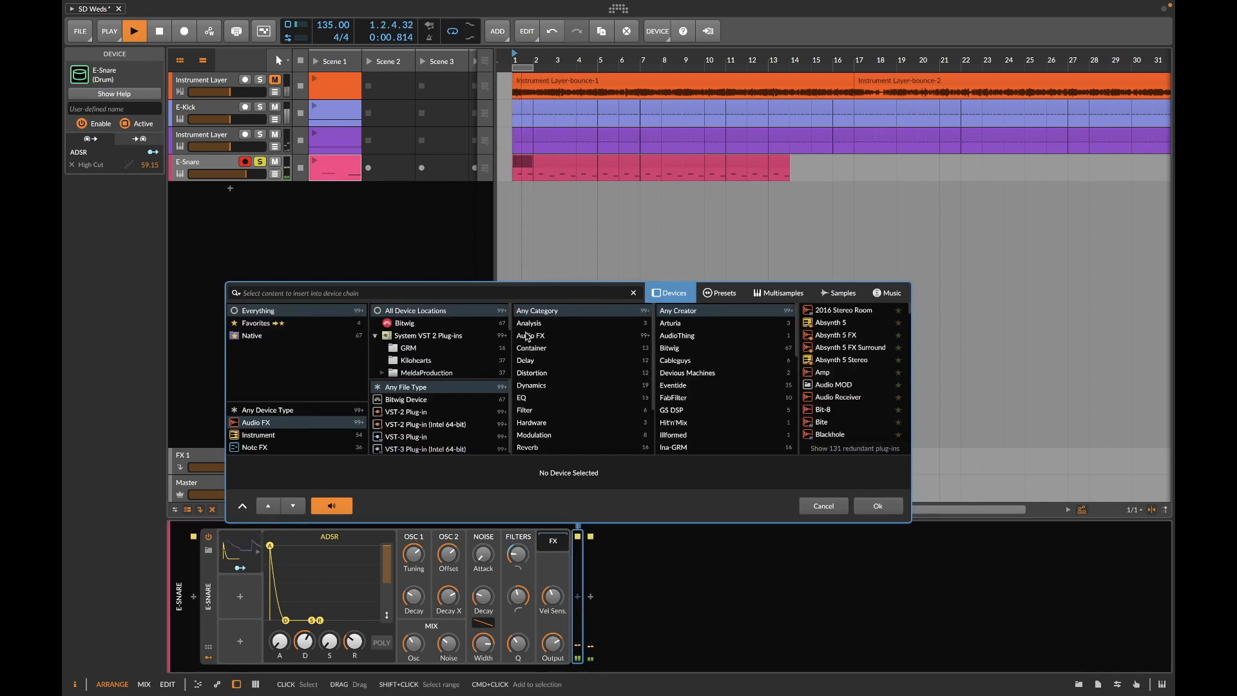
pyautogui.write('sat')
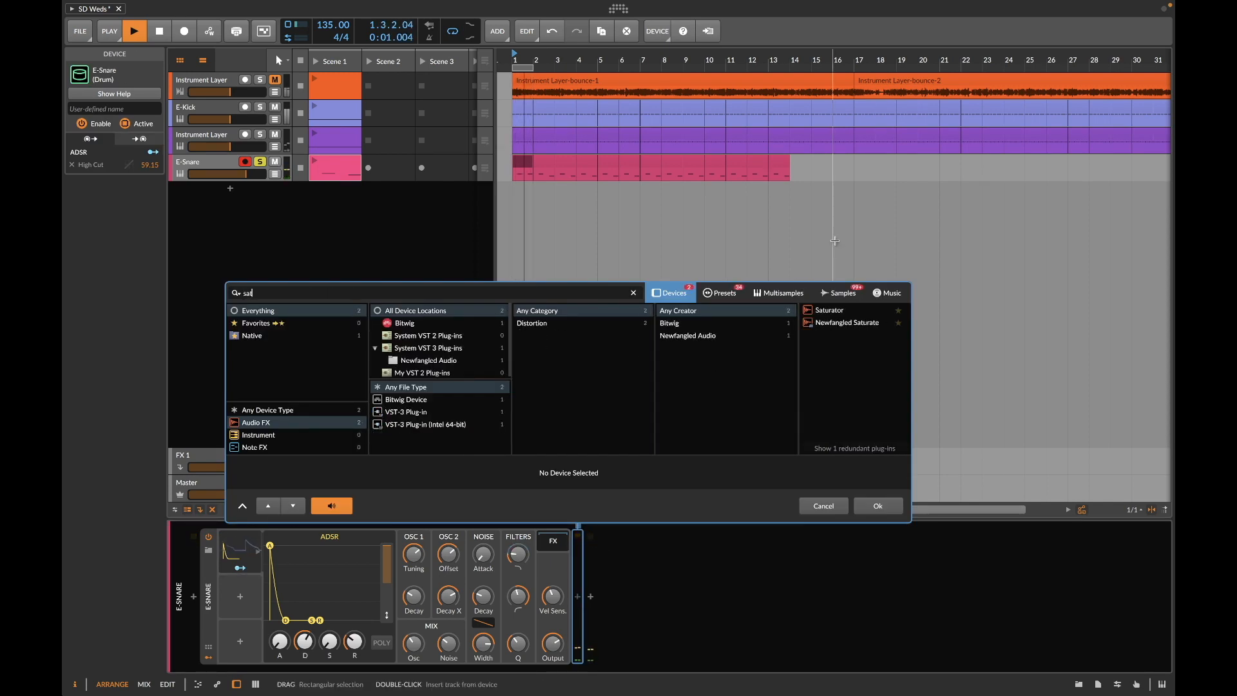
pyautogui.click(854, 312)
pyautogui.click(878, 506)
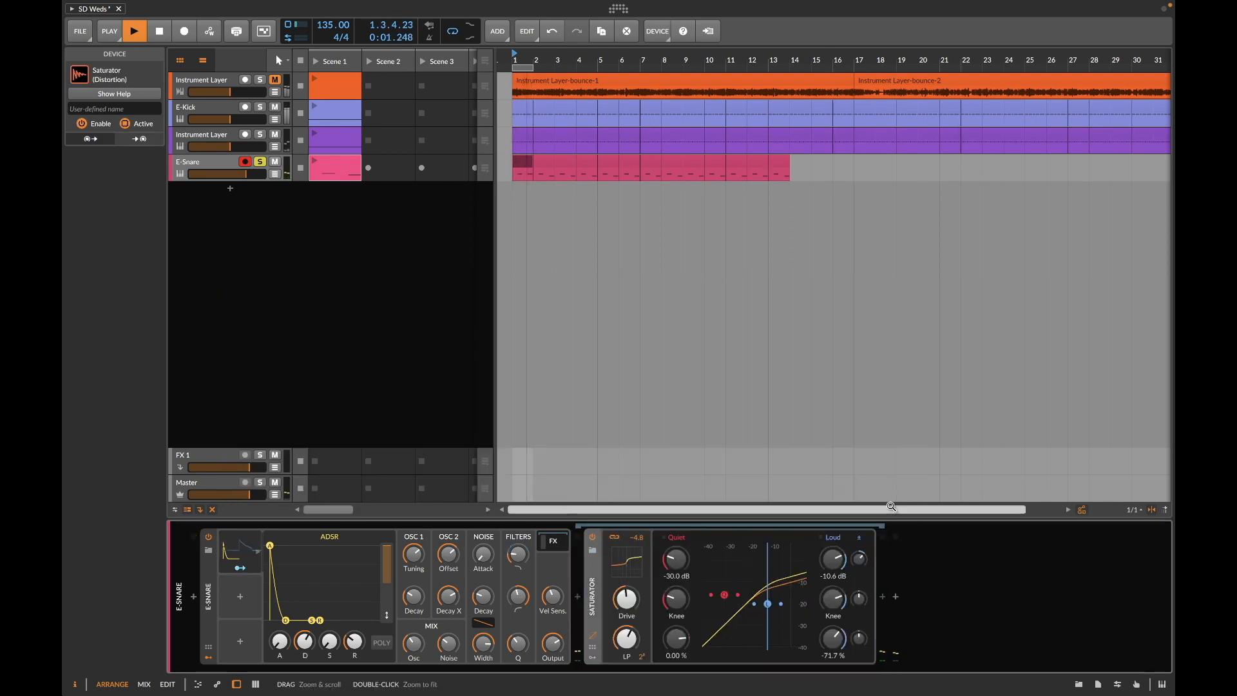
# Step: Raise the Saturator's drive and shape its quiet curve with a -26.9 dB threshold, a -43.5 % ratio and a higher knee
pyautogui.moveTo(644, 596); pyautogui.dragTo(645, 554)
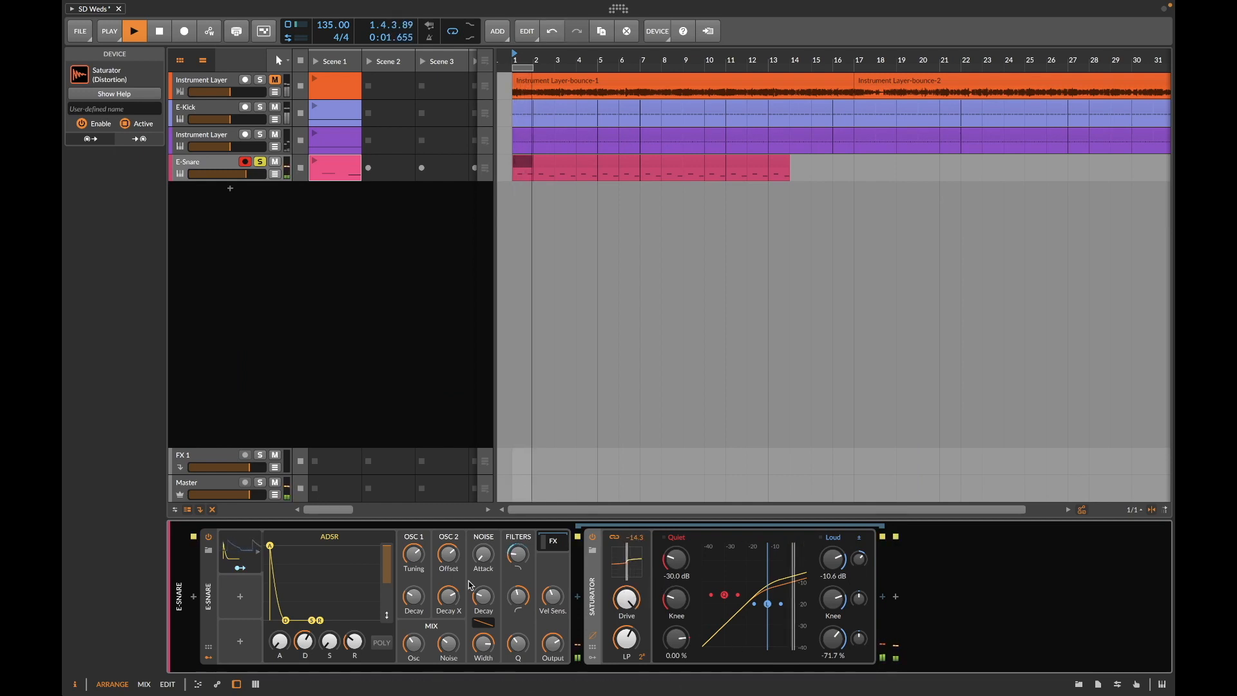
pyautogui.moveTo(637, 604); pyautogui.dragTo(637, 623)
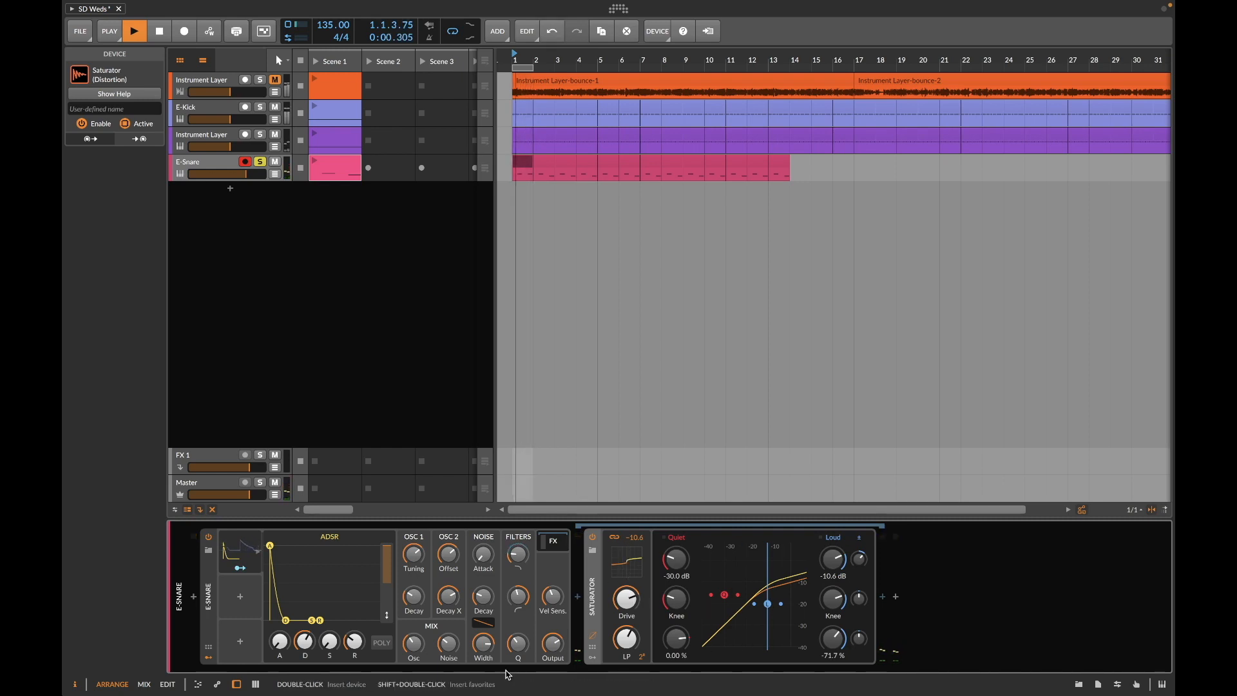
pyautogui.moveTo(724, 594); pyautogui.dragTo(763, 594)
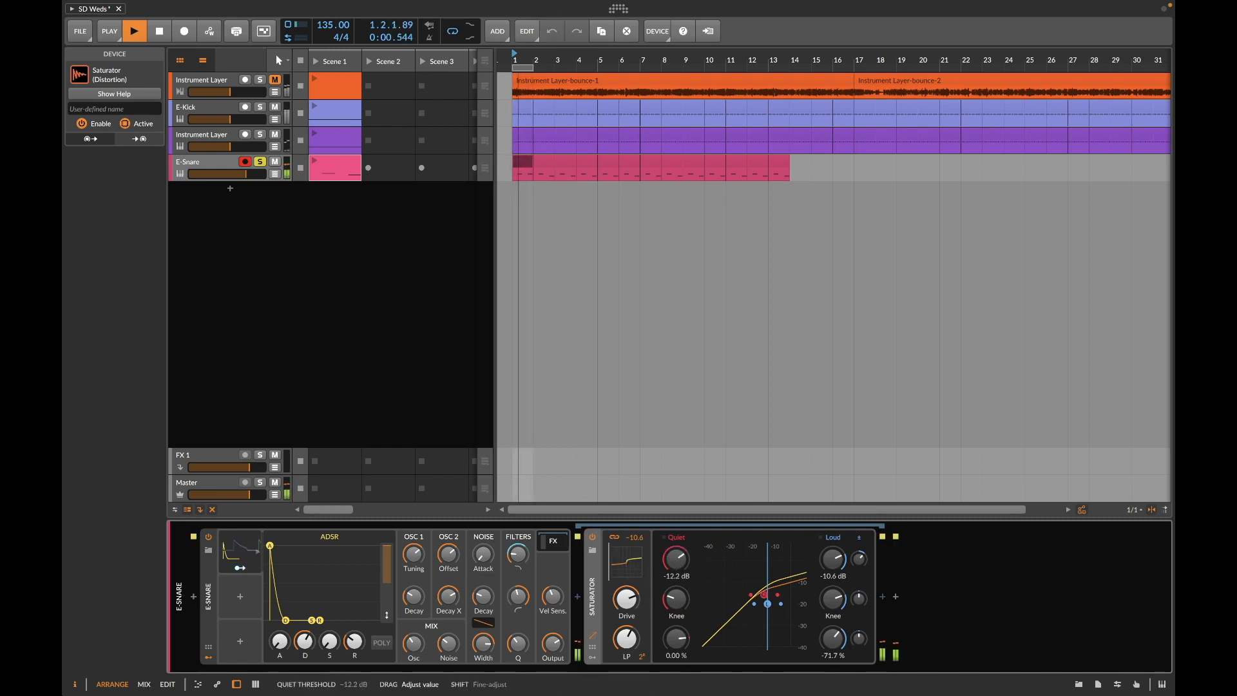
pyautogui.moveTo(676, 559)
pyautogui.mouseDown()
pyautogui.moveTo(677, 590)
pyautogui.moveTo(676, 566)
pyautogui.mouseUp()
pyautogui.moveTo(676, 638); pyautogui.dragTo(677, 669)
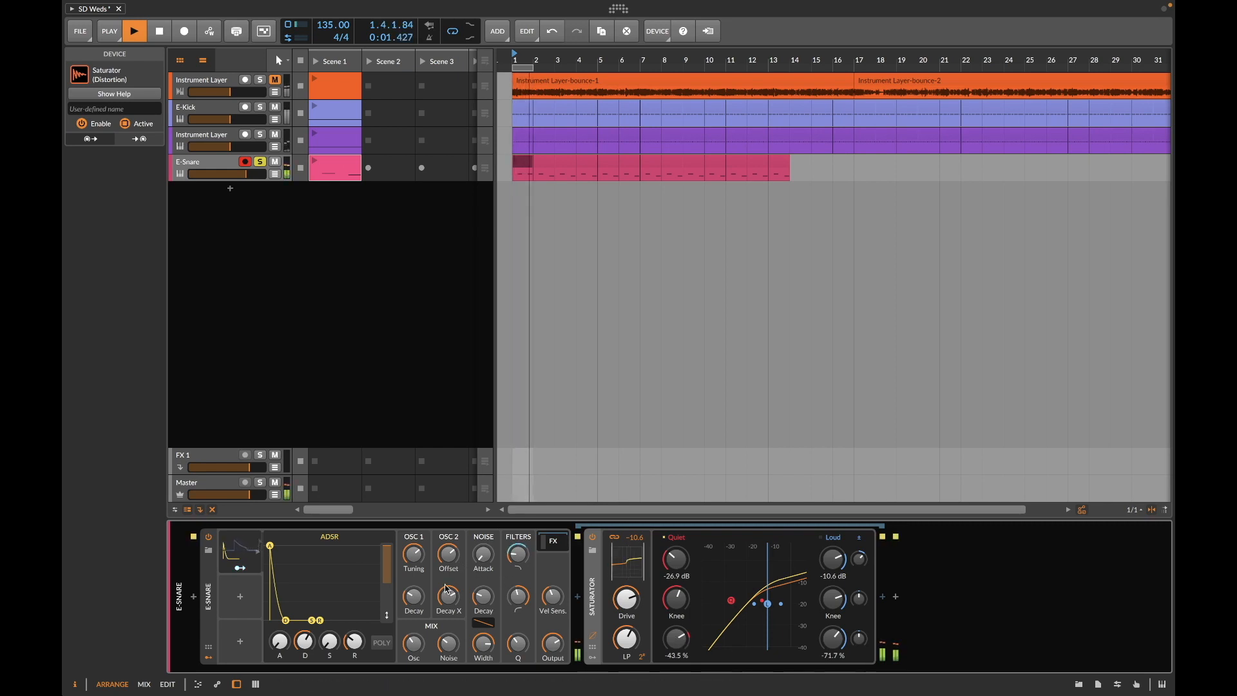
# Step: Set the snare's oscillator 2 tuning offset to +14.86 st and its filter resonance to 0.67
pyautogui.moveTo(449, 557)
pyautogui.mouseDown()
pyautogui.moveTo(448, 568)
pyautogui.moveTo(448, 543)
pyautogui.mouseUp()
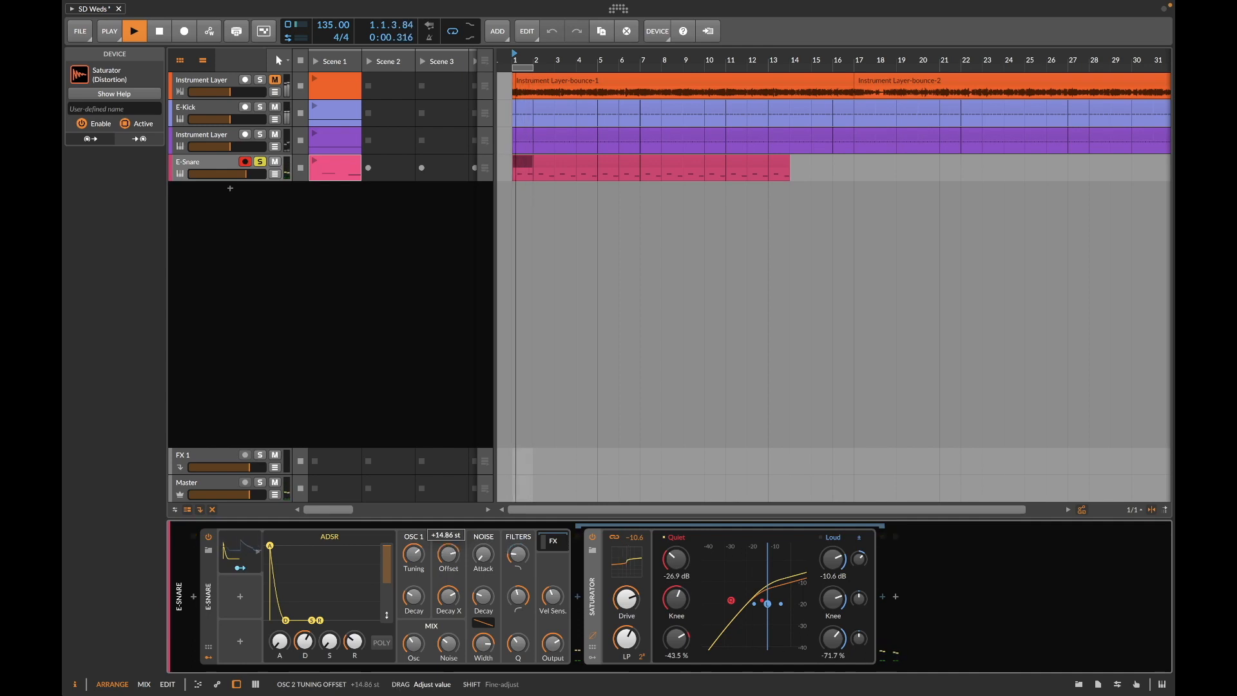
pyautogui.moveTo(448, 555); pyautogui.dragTo(449, 562)
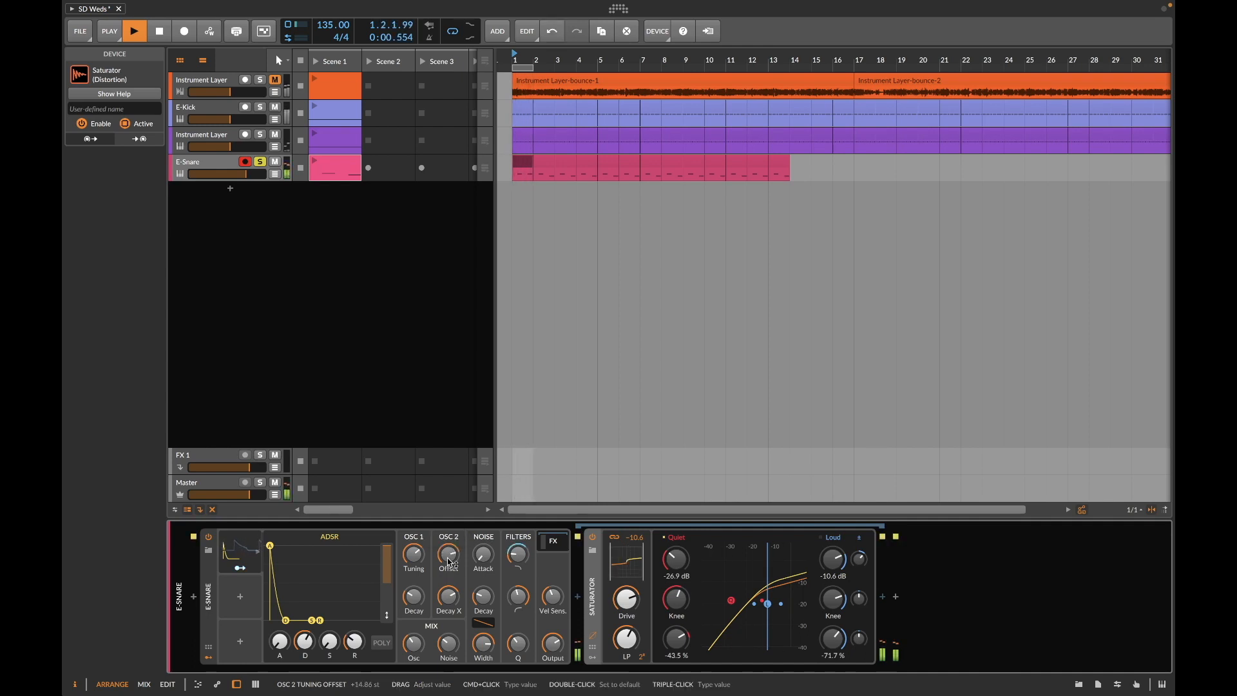
pyautogui.moveTo(518, 554); pyautogui.dragTo(518, 554)
pyautogui.moveTo(521, 653); pyautogui.dragTo(521, 677)
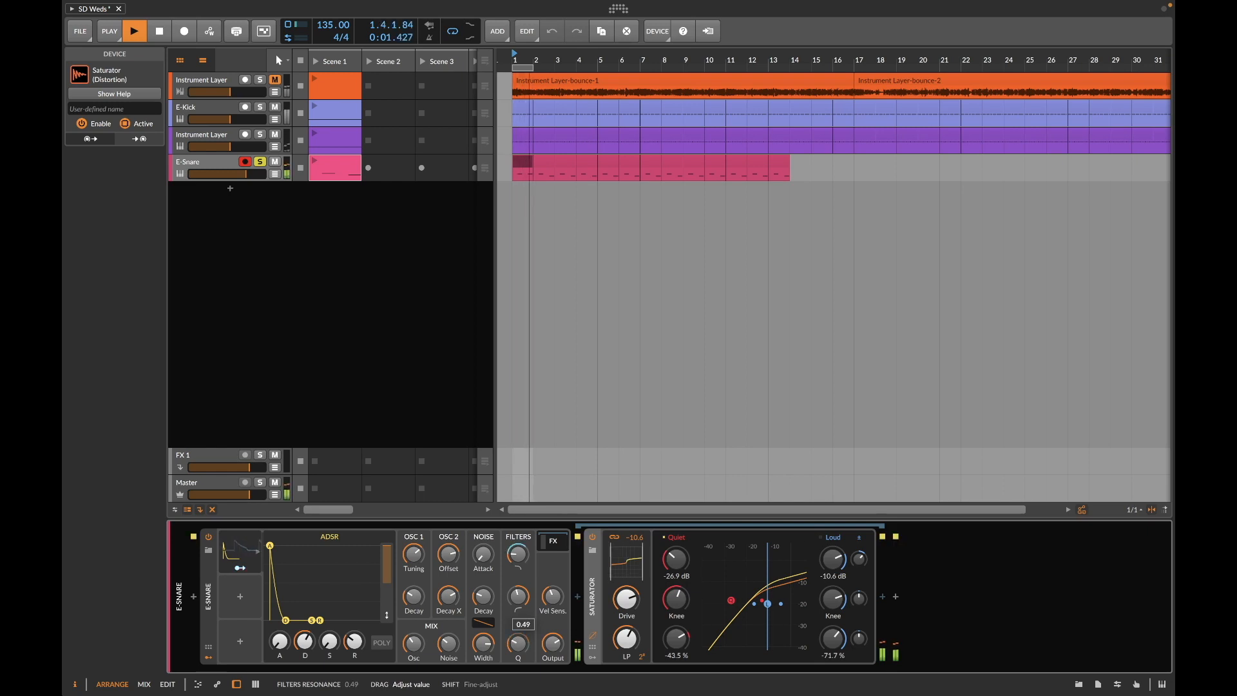
pyautogui.moveTo(522, 677); pyautogui.dragTo(522, 674)
pyautogui.moveTo(517, 554)
pyautogui.mouseDown()
pyautogui.moveTo(518, 540)
pyautogui.moveTo(517, 555)
pyautogui.mouseUp()
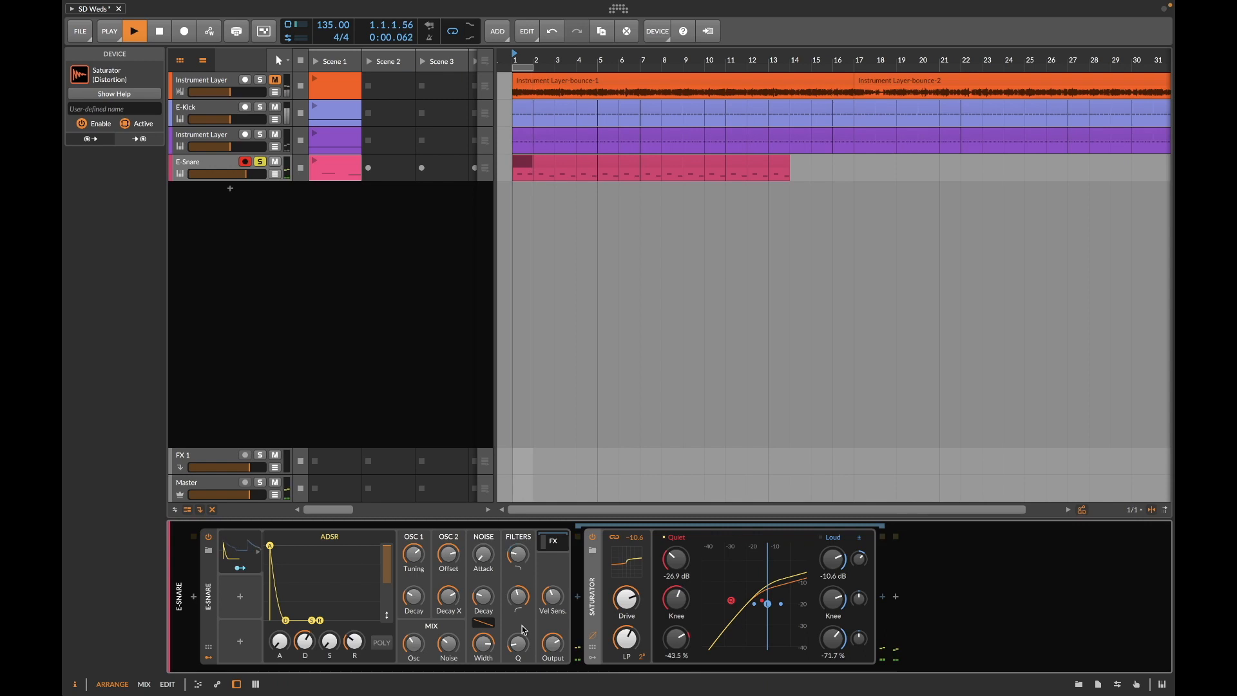
pyautogui.moveTo(520, 644); pyautogui.dragTo(521, 631)
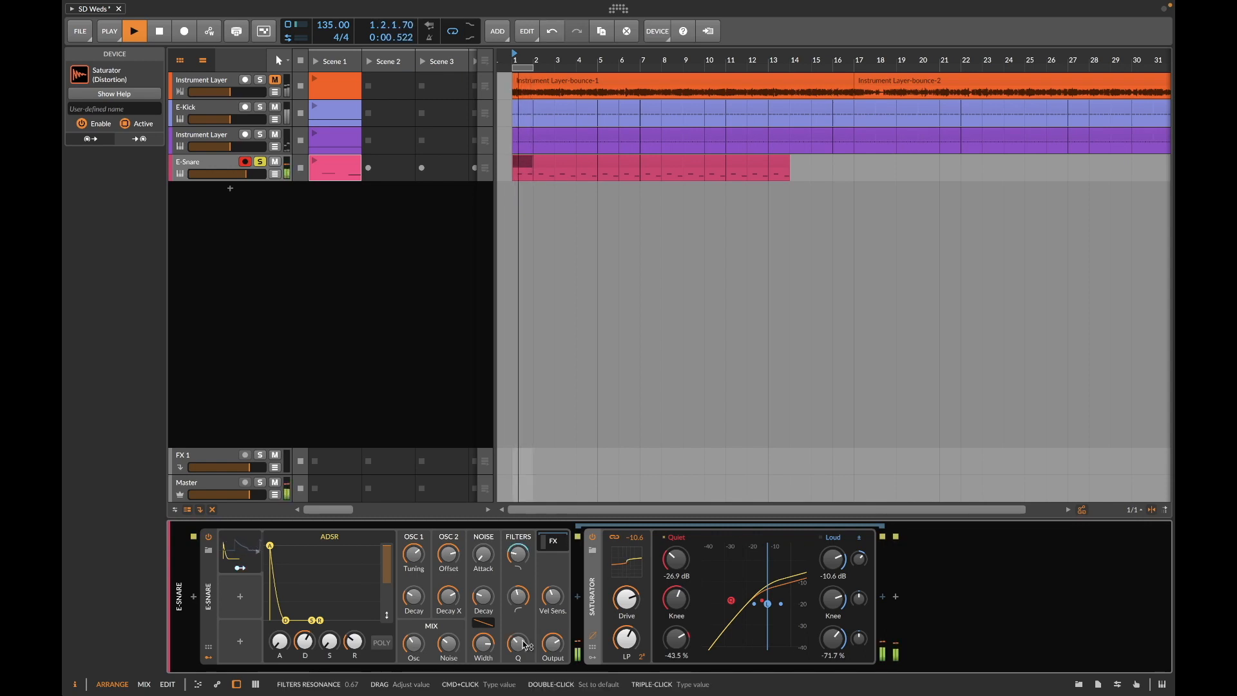
# Step: Turn off solo on the E-Snare track and play the loop with the other tracks
pyautogui.click(261, 161)
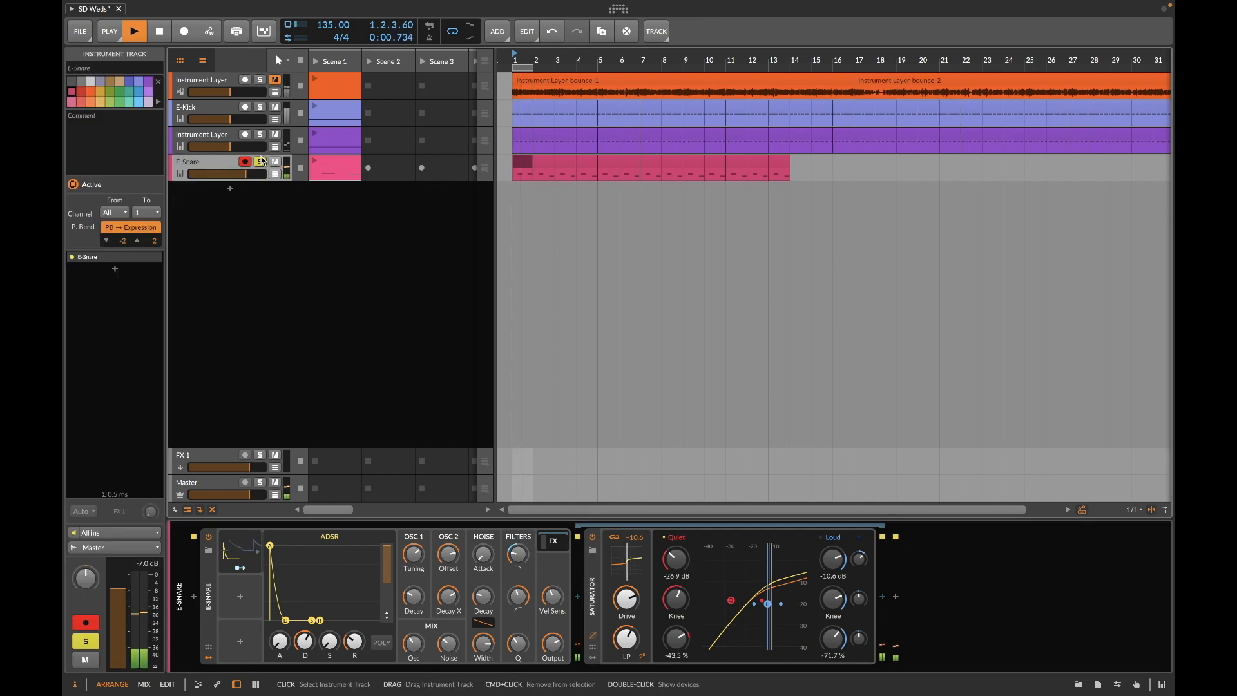
pyautogui.click(260, 161)
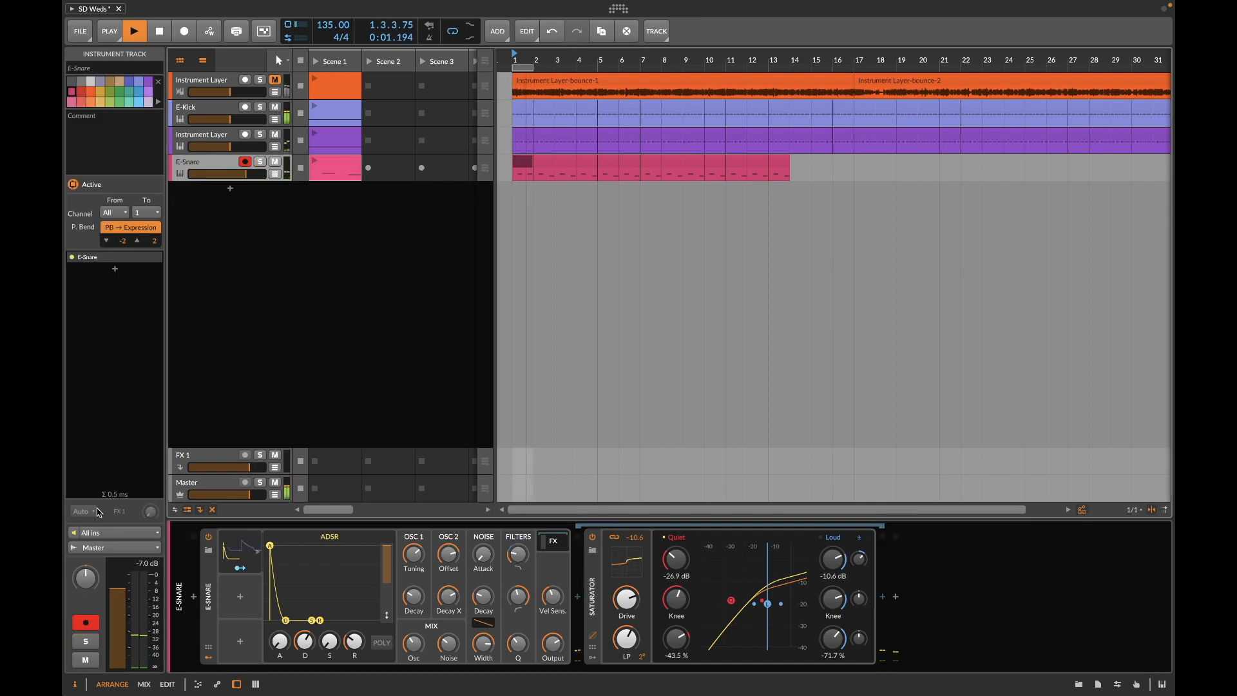
pyautogui.press('space')
# Step: Open the first E-Kick clip in the note editor, delete its C2 note at 1.1.4 and play the loop
pyautogui.click(526, 111)
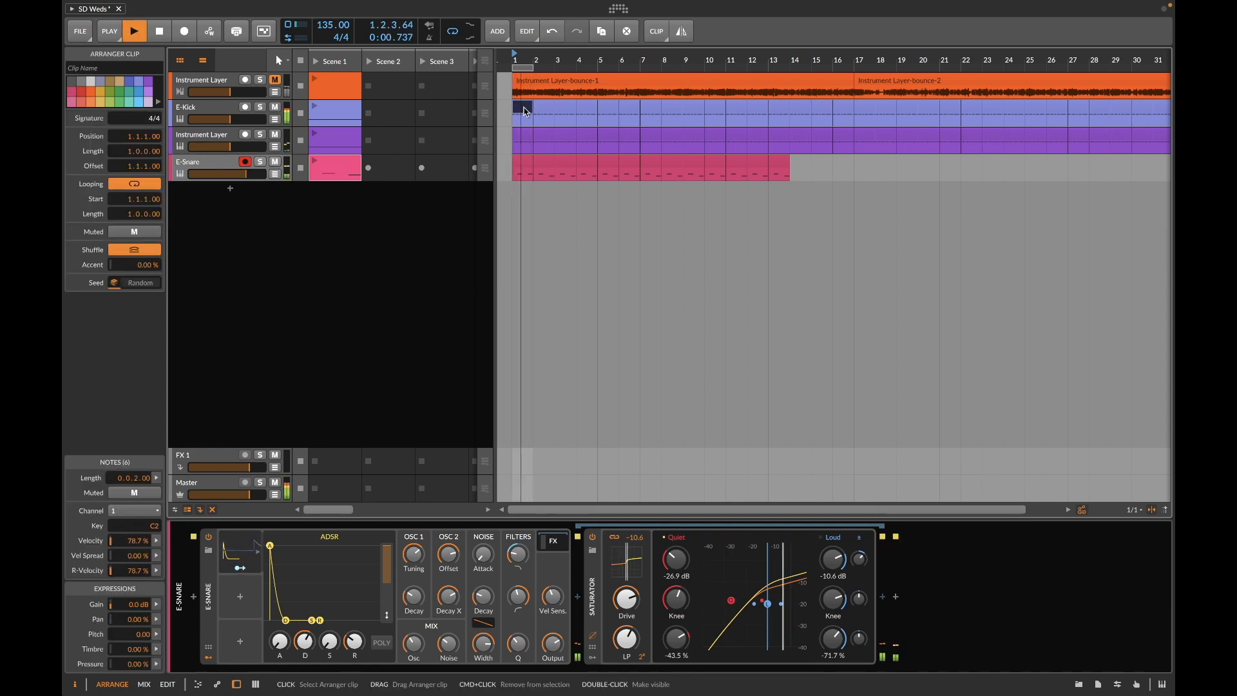
pyautogui.doubleClick(525, 111)
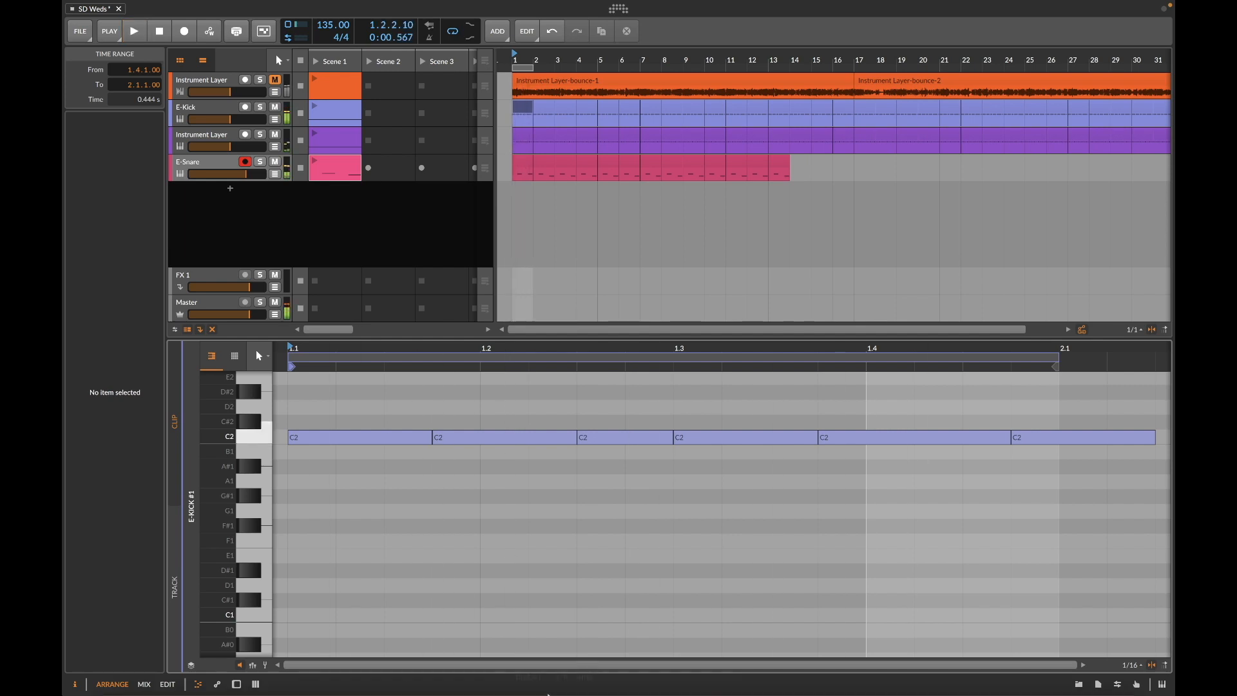
pyautogui.press('space')
pyautogui.click(510, 447)
pyautogui.click(513, 438)
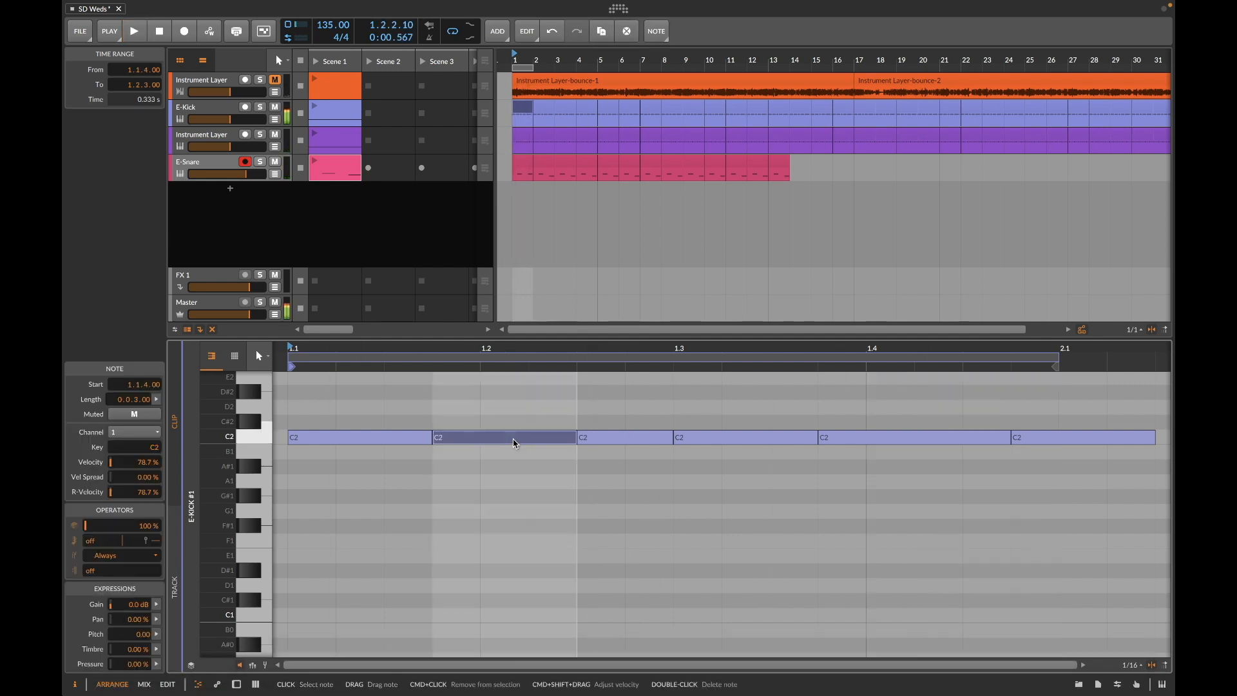
pyautogui.press('Delete')
pyautogui.press('space')
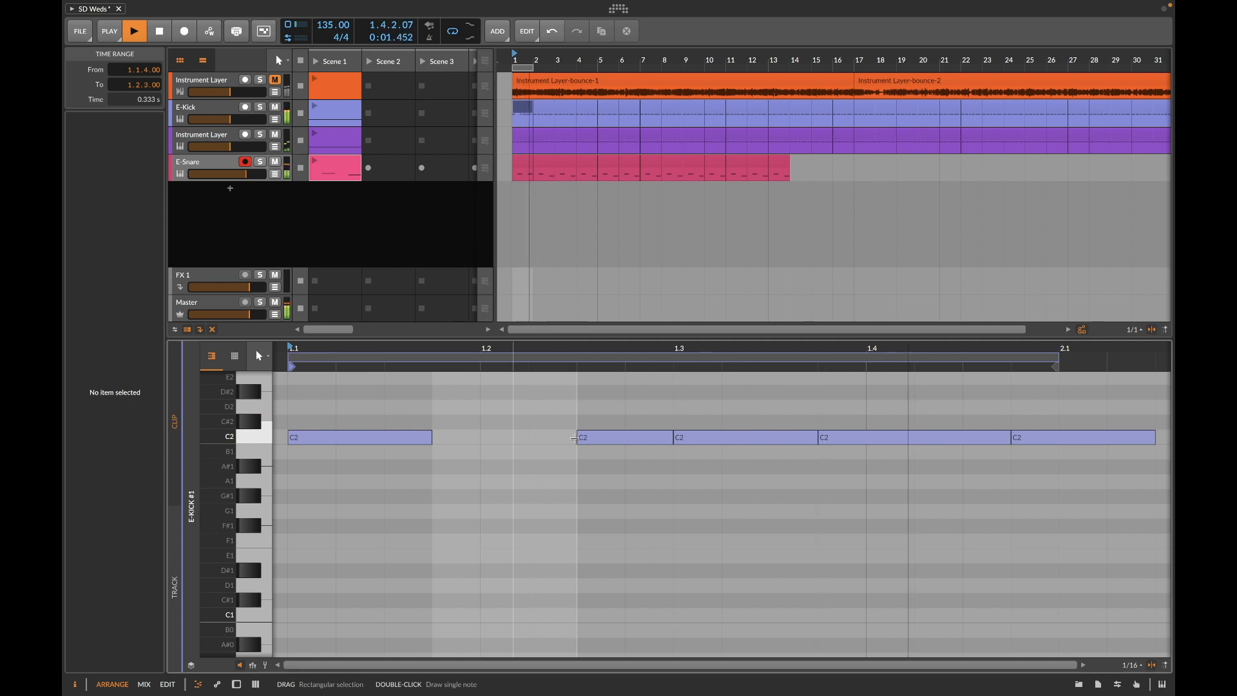
# Step: Delete the kick clip's C2 notes at 1.3.1 and 1.4.4 while checking the rhythm in playback
pyautogui.press('space')
pyautogui.click(774, 437)
pyautogui.press('Delete')
pyautogui.press('space')
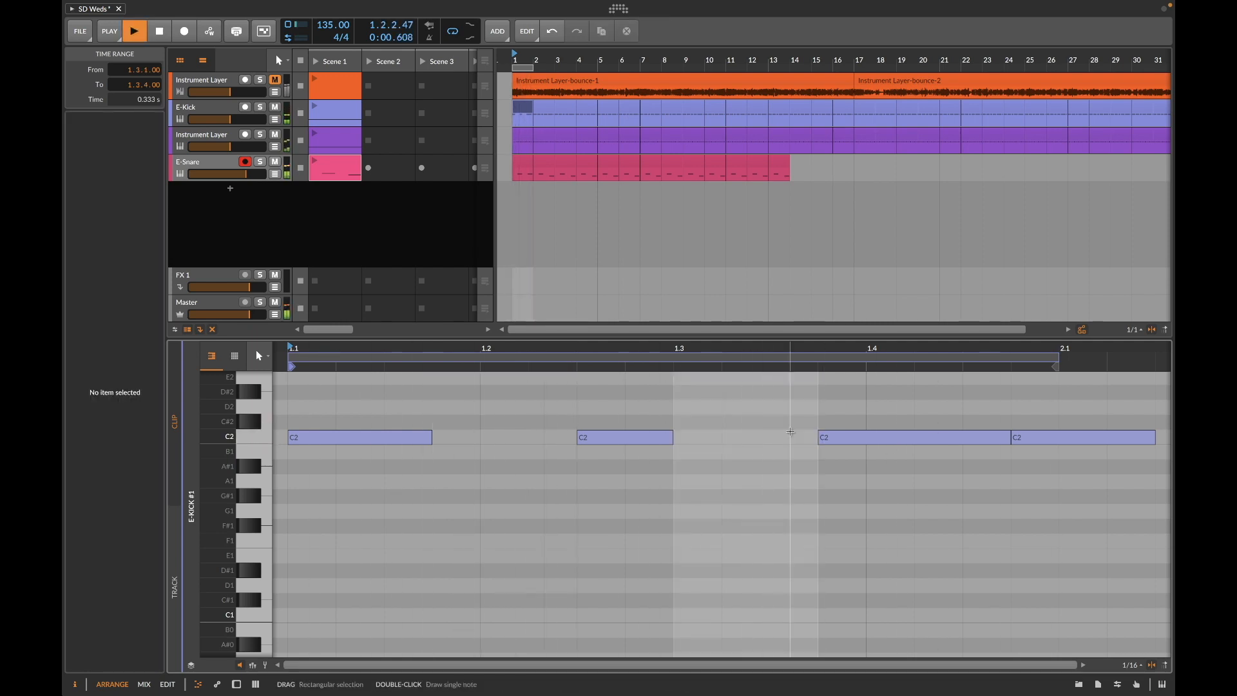
pyautogui.click(1051, 440)
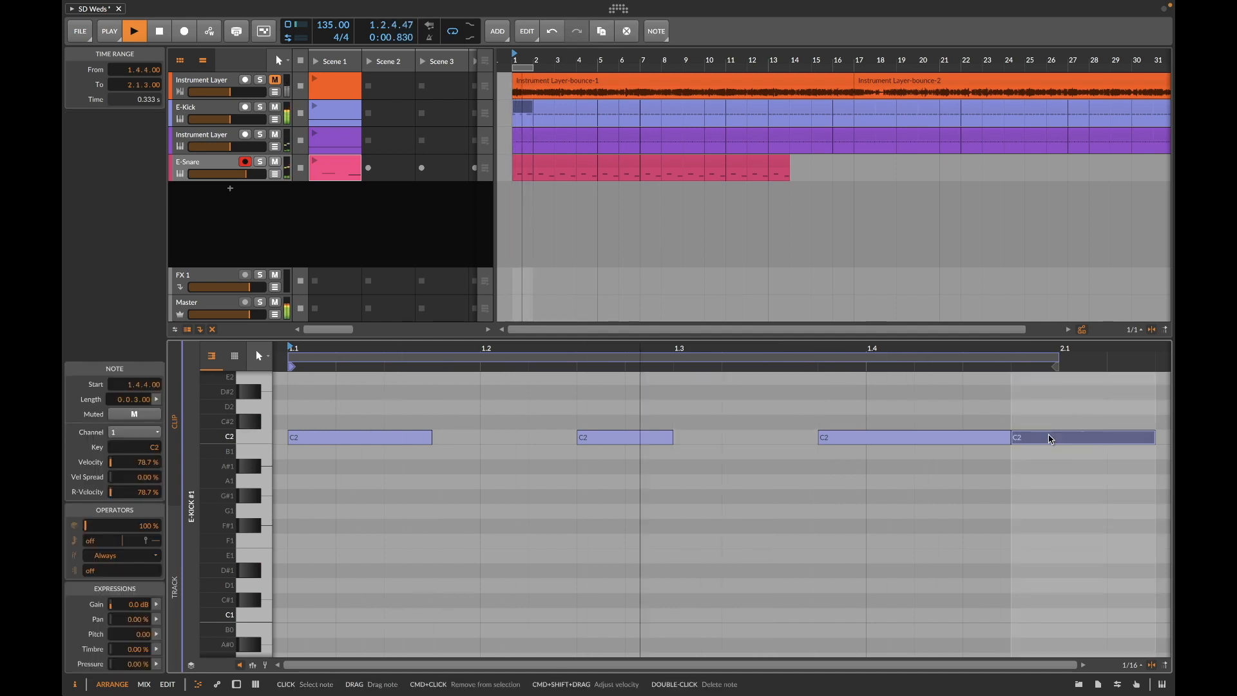
pyautogui.press('Delete')
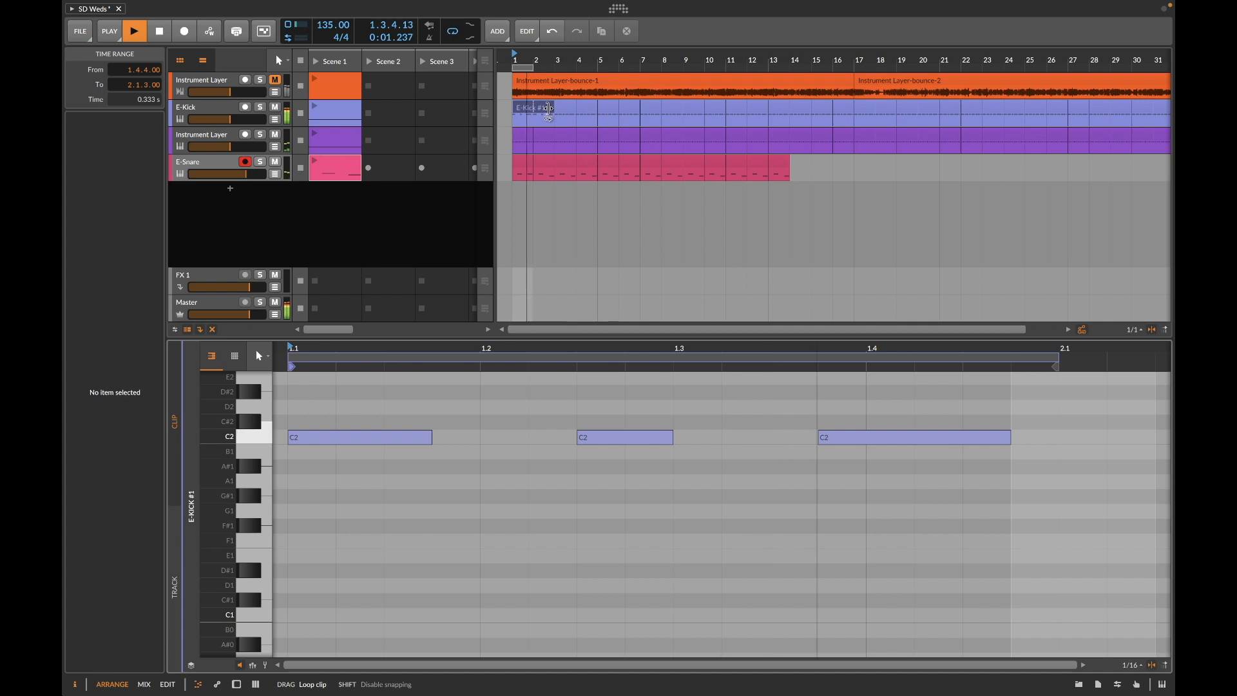
# Step: Extend the arranger loop region and the first E-Kick clip to two bars
pyautogui.moveTo(533, 69); pyautogui.dragTo(556, 69)
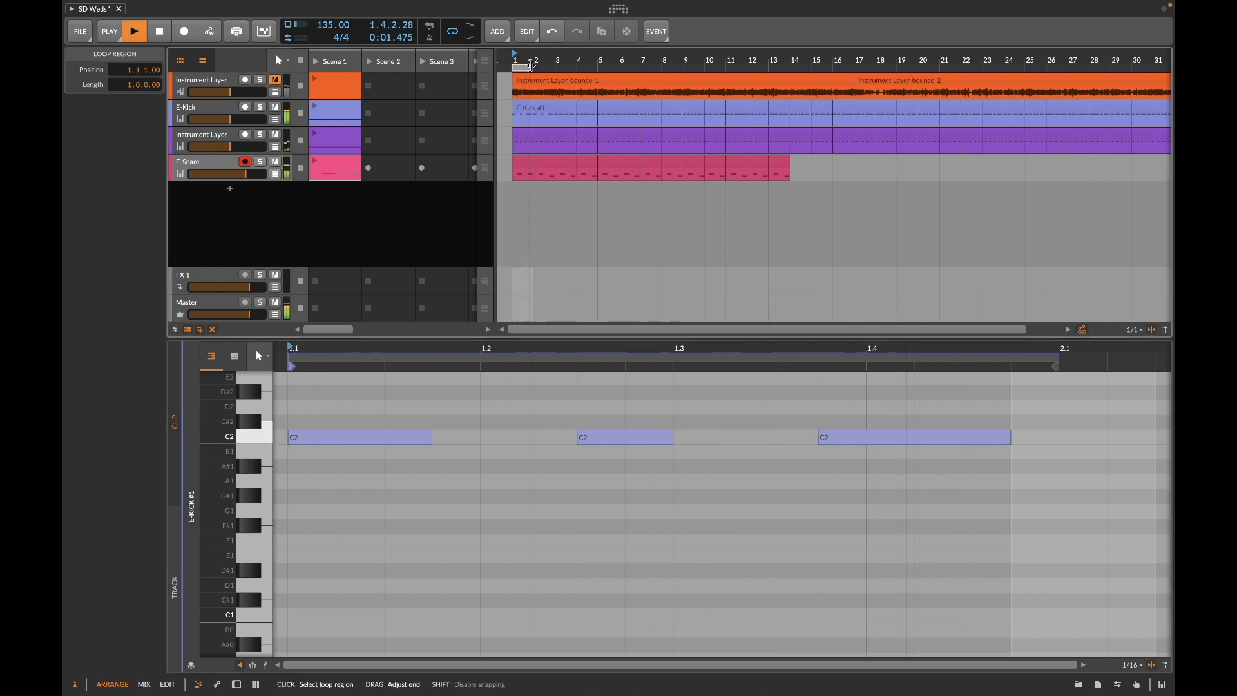
pyautogui.moveTo(848, 348); pyautogui.dragTo(771, 260)
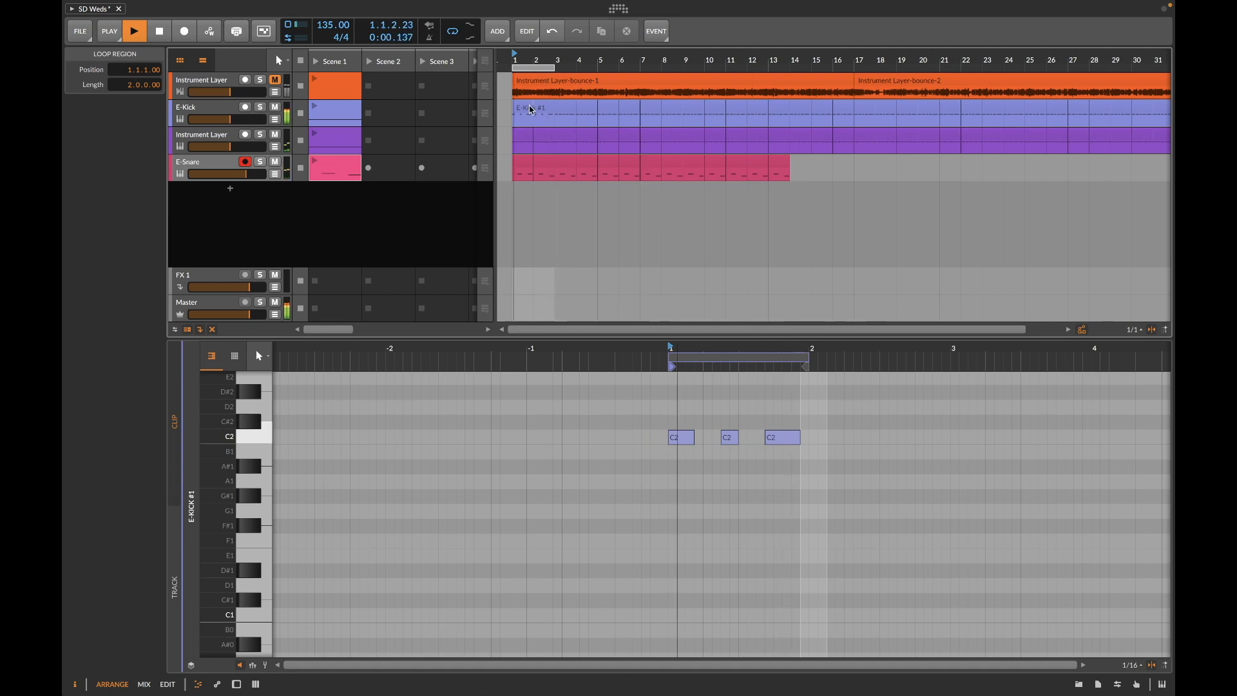
pyautogui.click(545, 110)
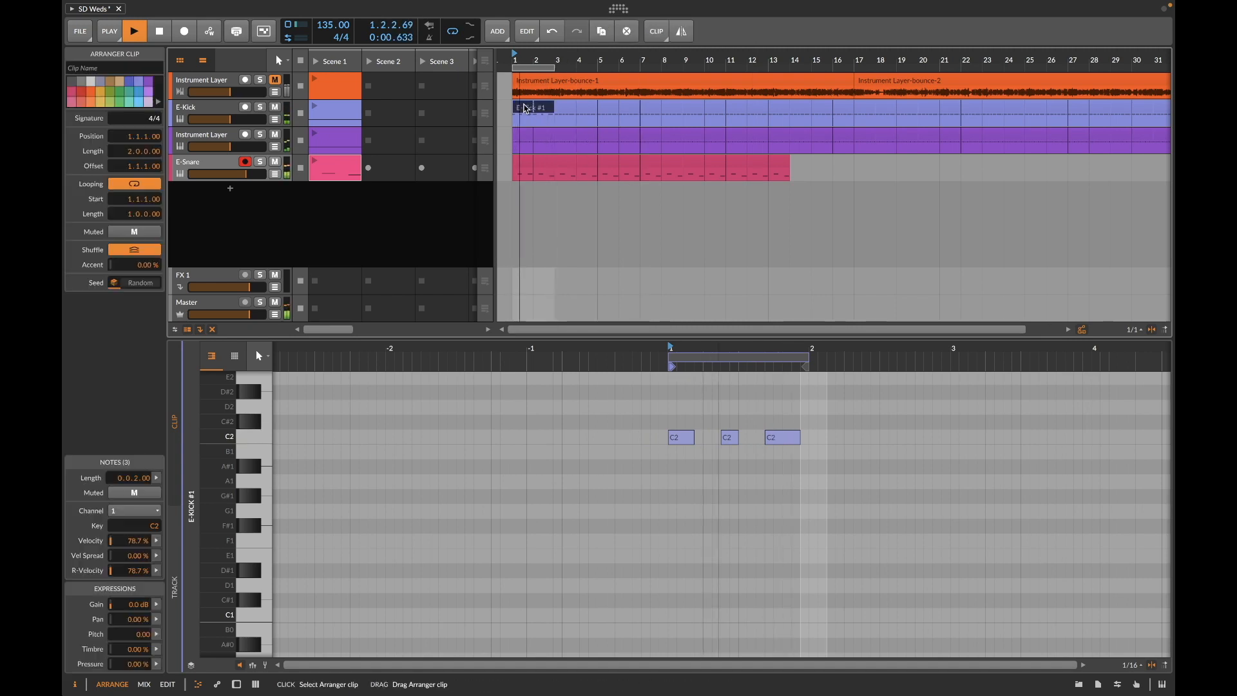
# Step: Move the E-Kick clip from bar 3 to bar 2 and delete its C2 note at 1.2.3
pyautogui.doubleClick(565, 111)
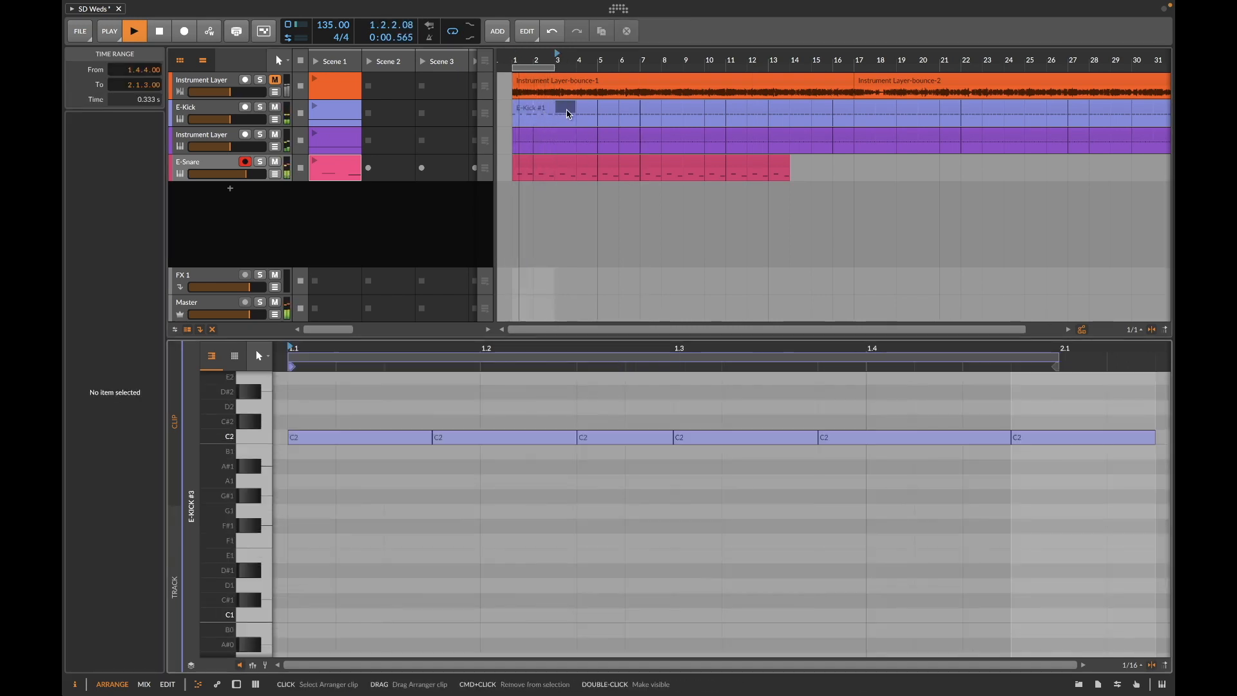
pyautogui.click(545, 114)
pyautogui.press('space')
pyautogui.click(464, 439)
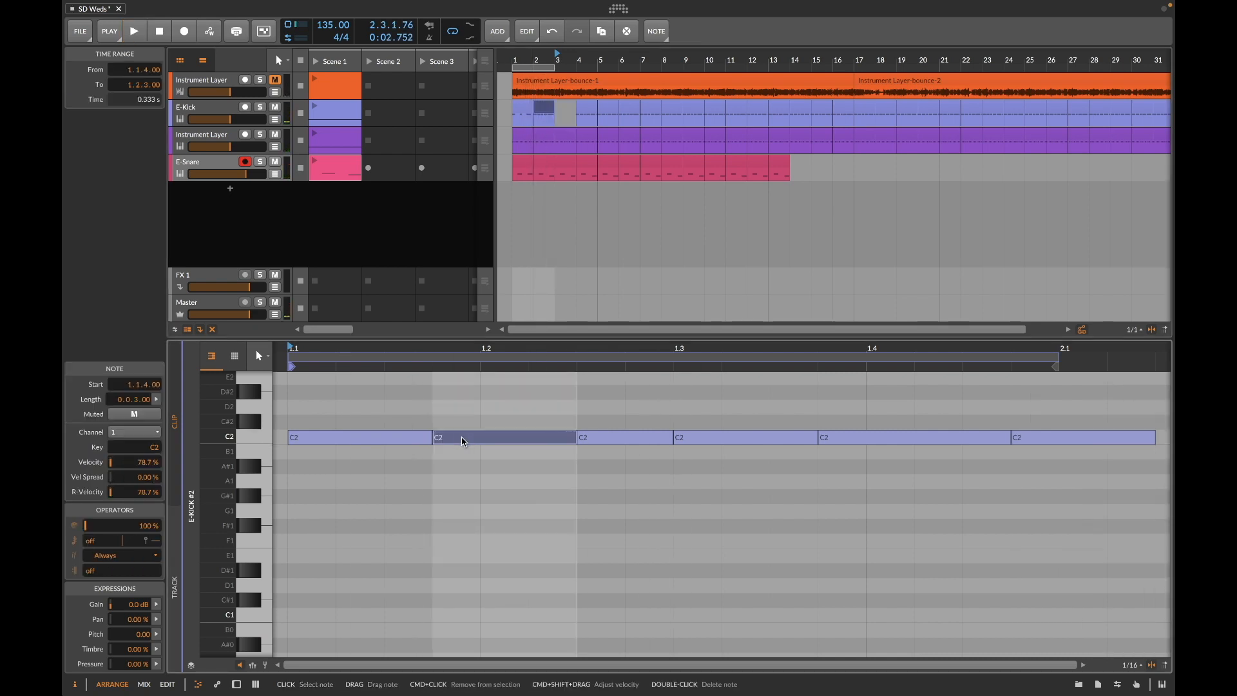
pyautogui.doubleClick(614, 436)
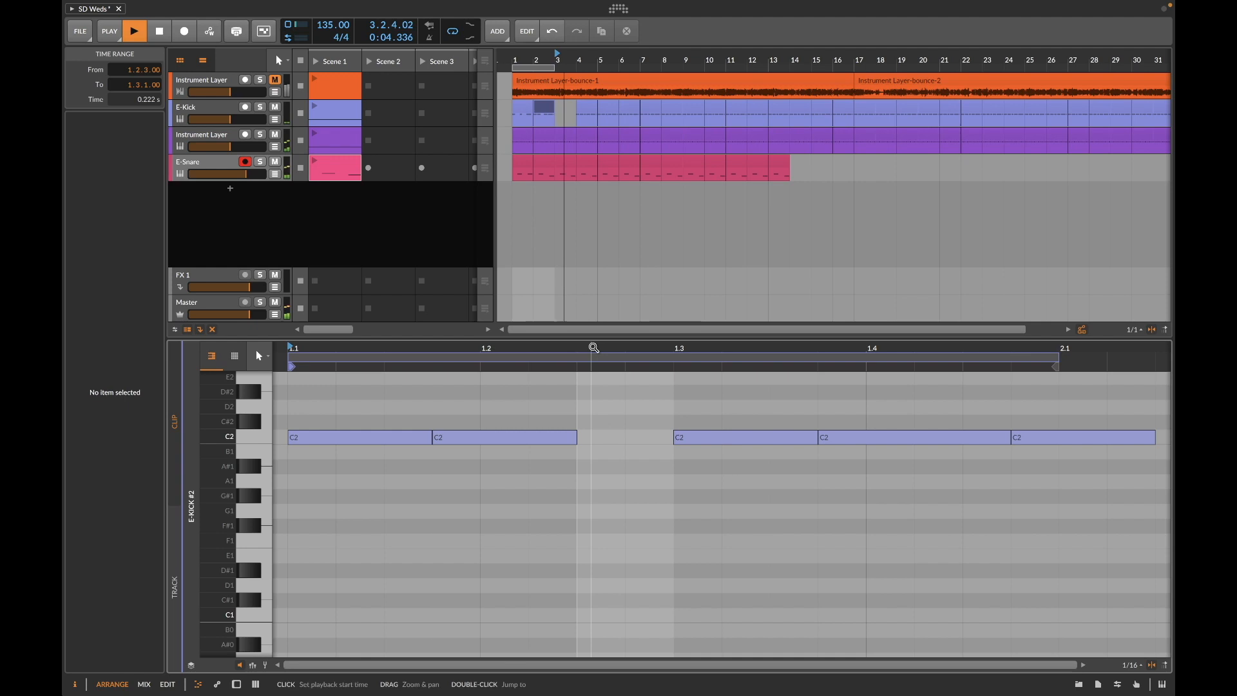
# Step: Open the E-Kick clip at bar 2 in the note editor and delete its C2 note at 1.1.4
pyautogui.click(513, 121)
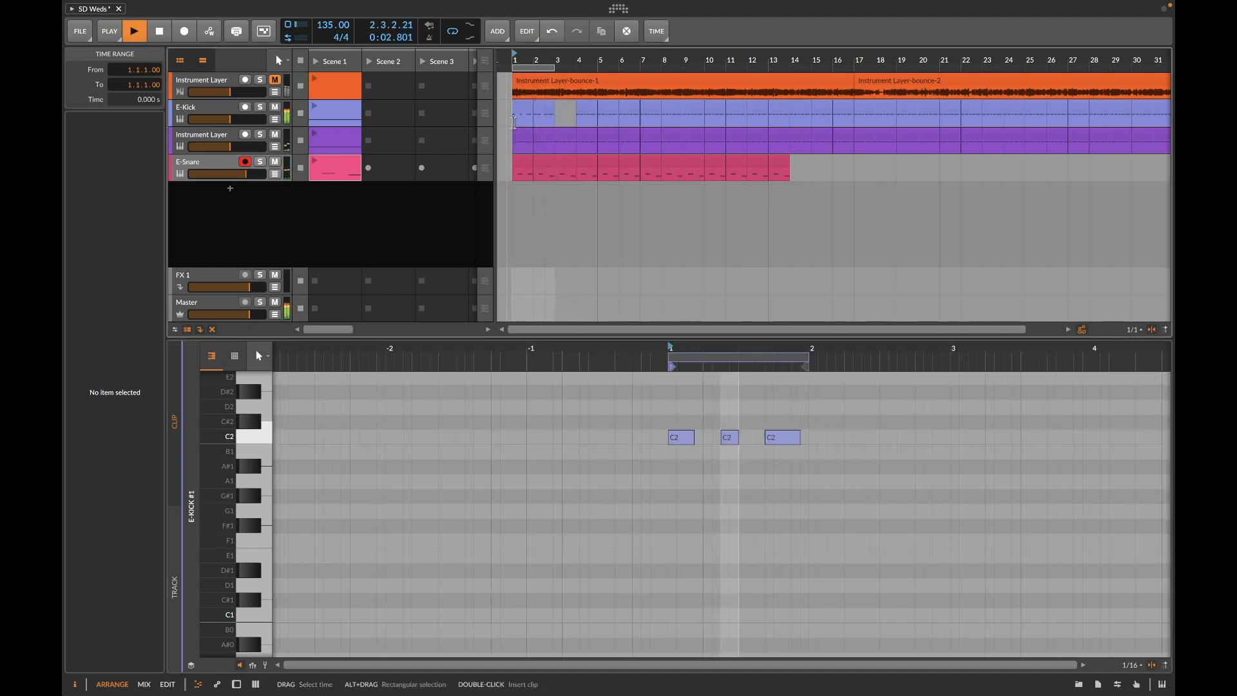
pyautogui.click(552, 115)
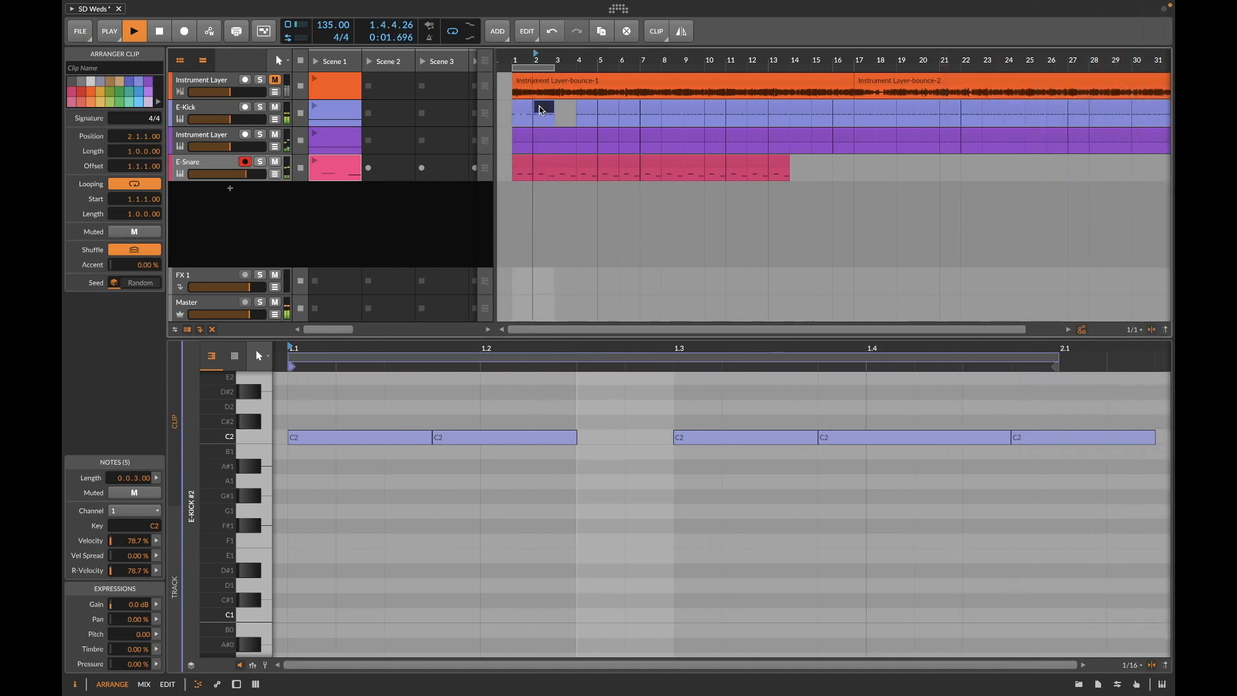
pyautogui.click(478, 442)
pyautogui.press('Delete')
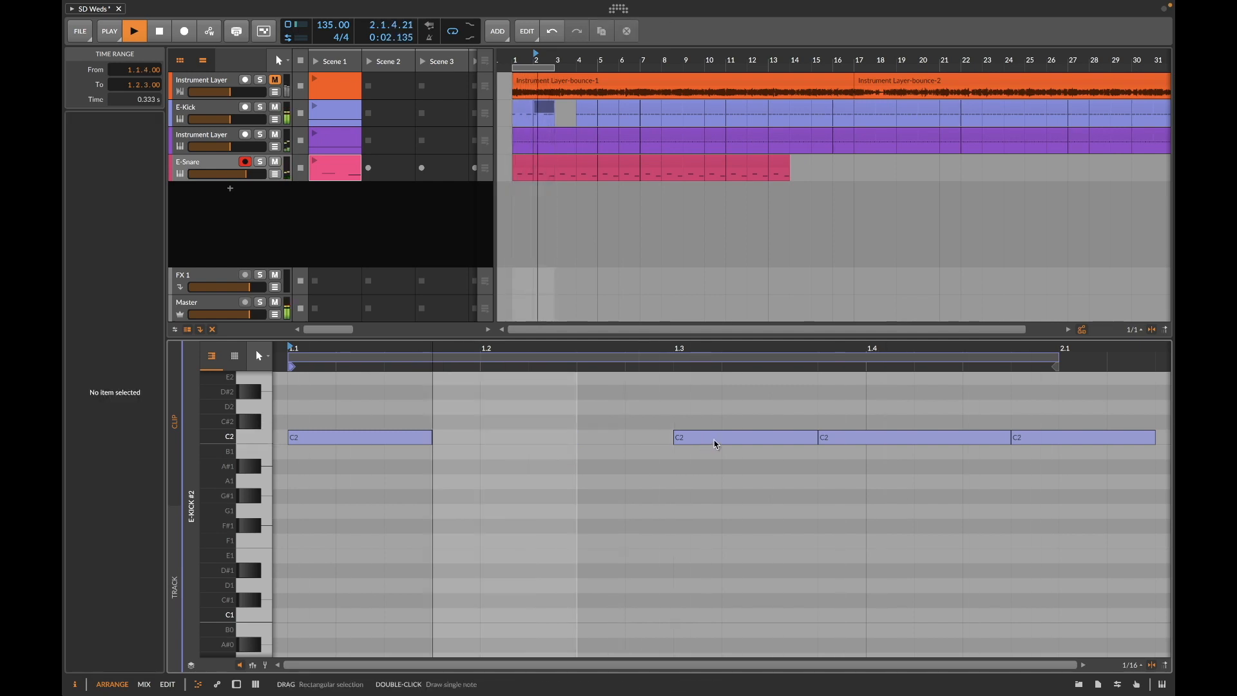
# Step: Move the kick clip's C2 note from 1.3.1 to 1.2.3 and delete its C2 note at 1.4.4
pyautogui.moveTo(722, 438); pyautogui.dragTo(621, 439)
pyautogui.click(1071, 437)
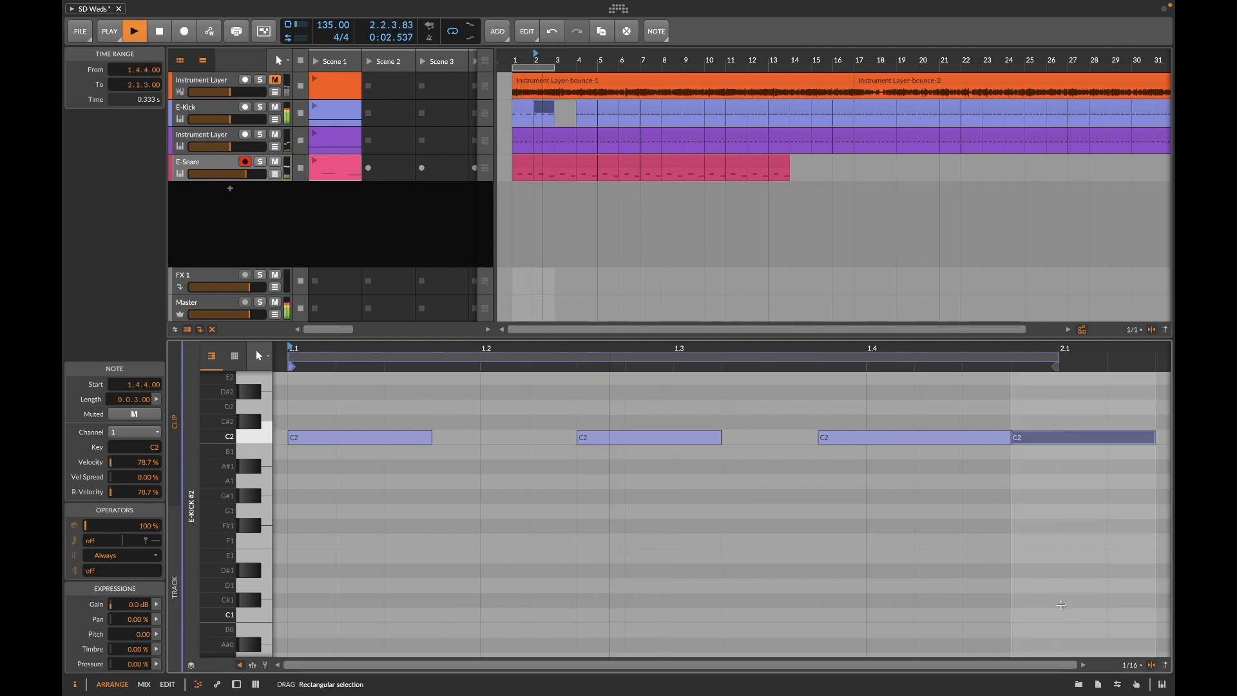
pyautogui.press('Delete')
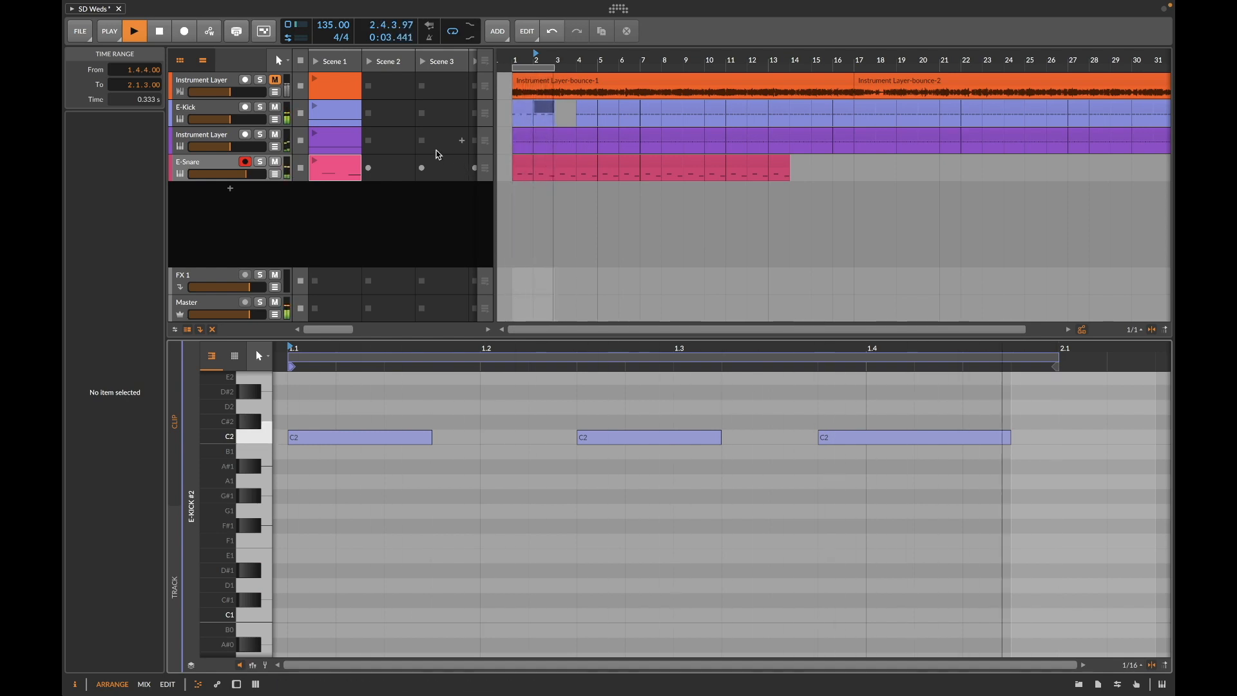
# Step: Solo the E-Kick track, open its device chain and shorten Loud Split's Fall time to about 1.92
pyautogui.click(210, 107)
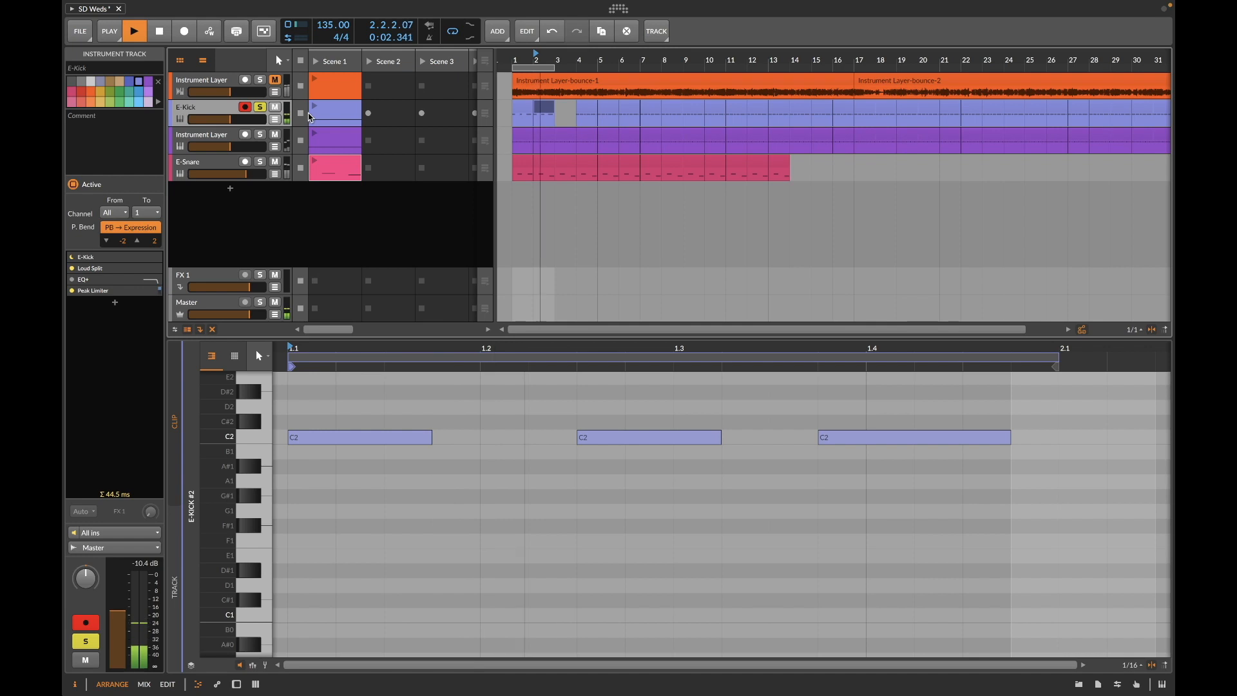
pyautogui.doubleClick(219, 120)
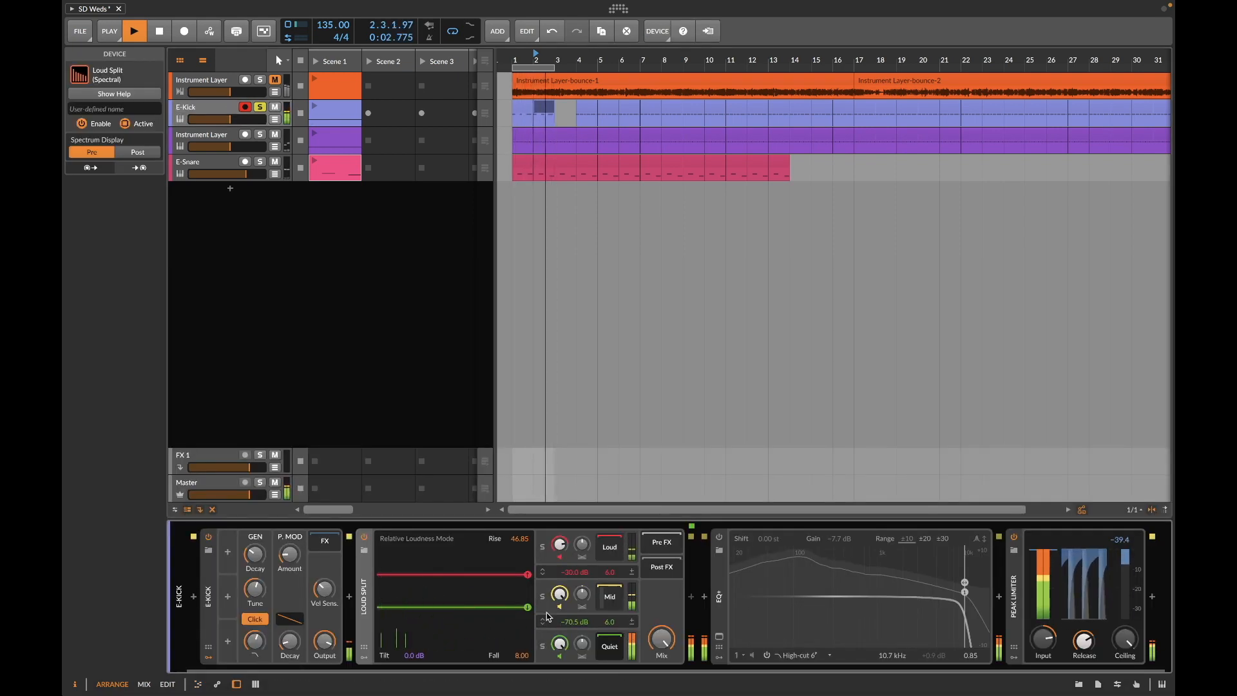
pyautogui.moveTo(520, 655)
pyautogui.mouseDown()
pyautogui.moveTo(520, 599)
pyautogui.moveTo(521, 678)
pyautogui.mouseUp()
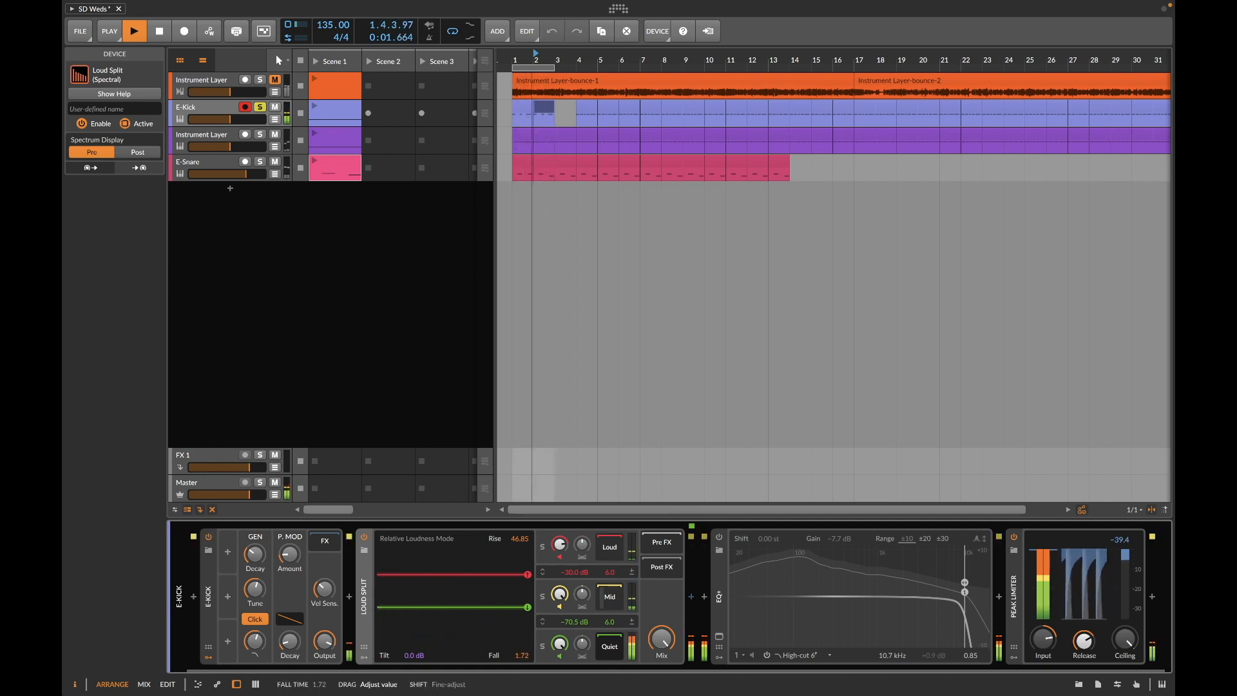
# Step: Try a Loud Split tilt of -6.0 dB, and compare the kick with the device bypassed and enabled
pyautogui.moveTo(412, 657)
pyautogui.mouseDown()
pyautogui.moveTo(411, 676)
pyautogui.moveTo(411, 657)
pyautogui.mouseUp()
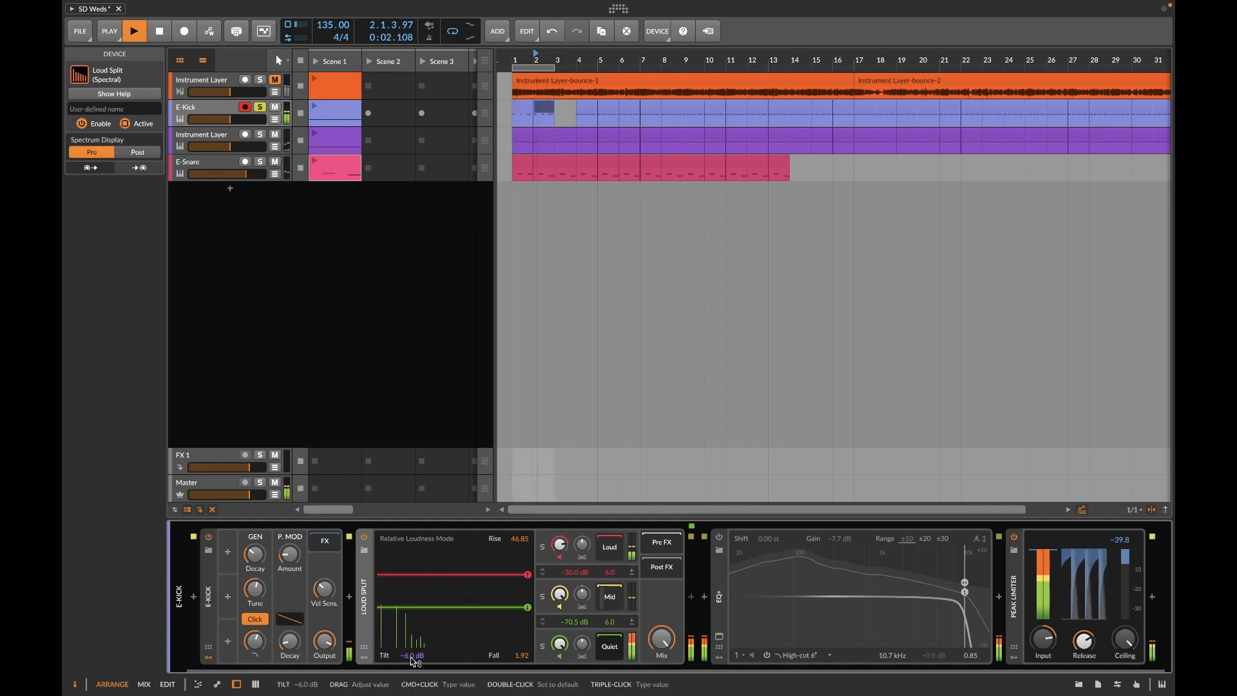
pyautogui.click(364, 538)
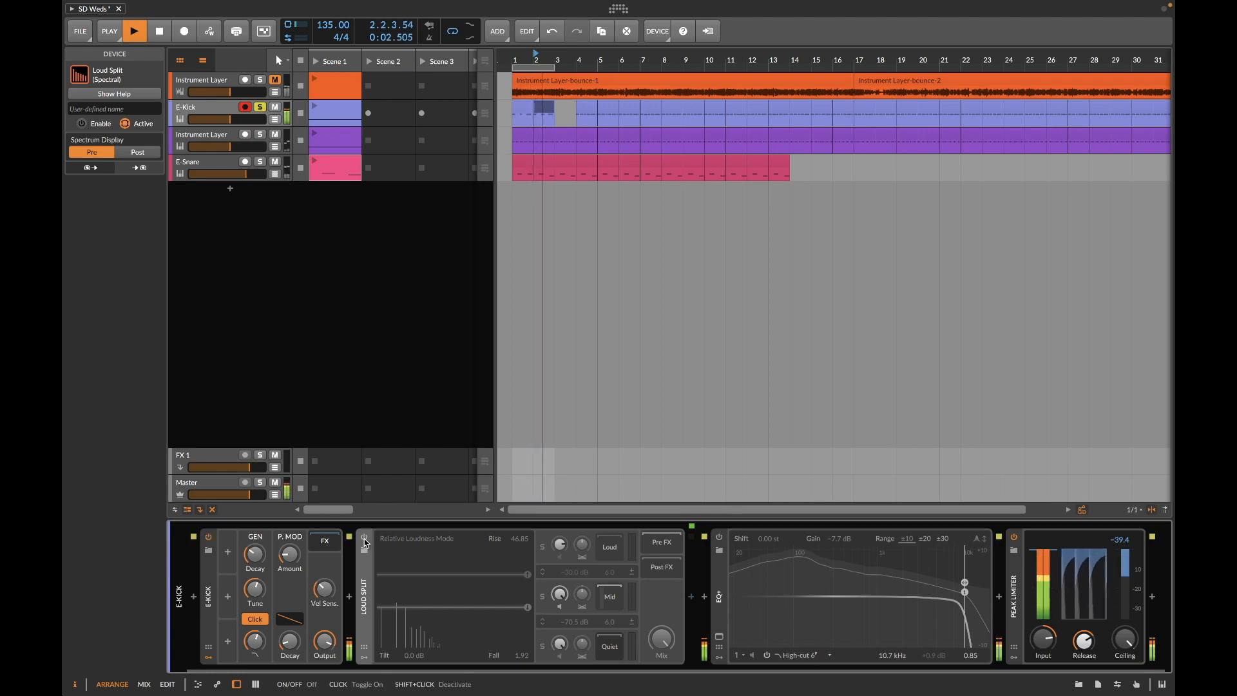
pyautogui.click(364, 538)
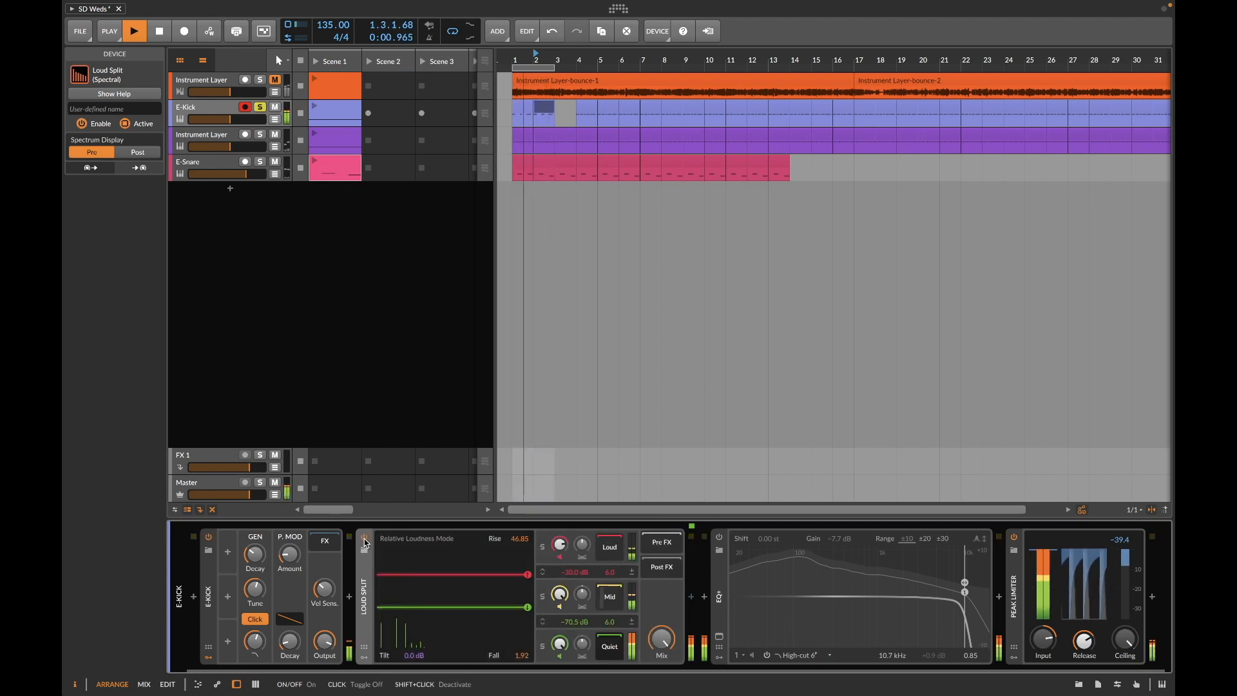
# Step: Stop playback, unsolo the E-Kick track and play the loop with all tracks
pyautogui.press('space')
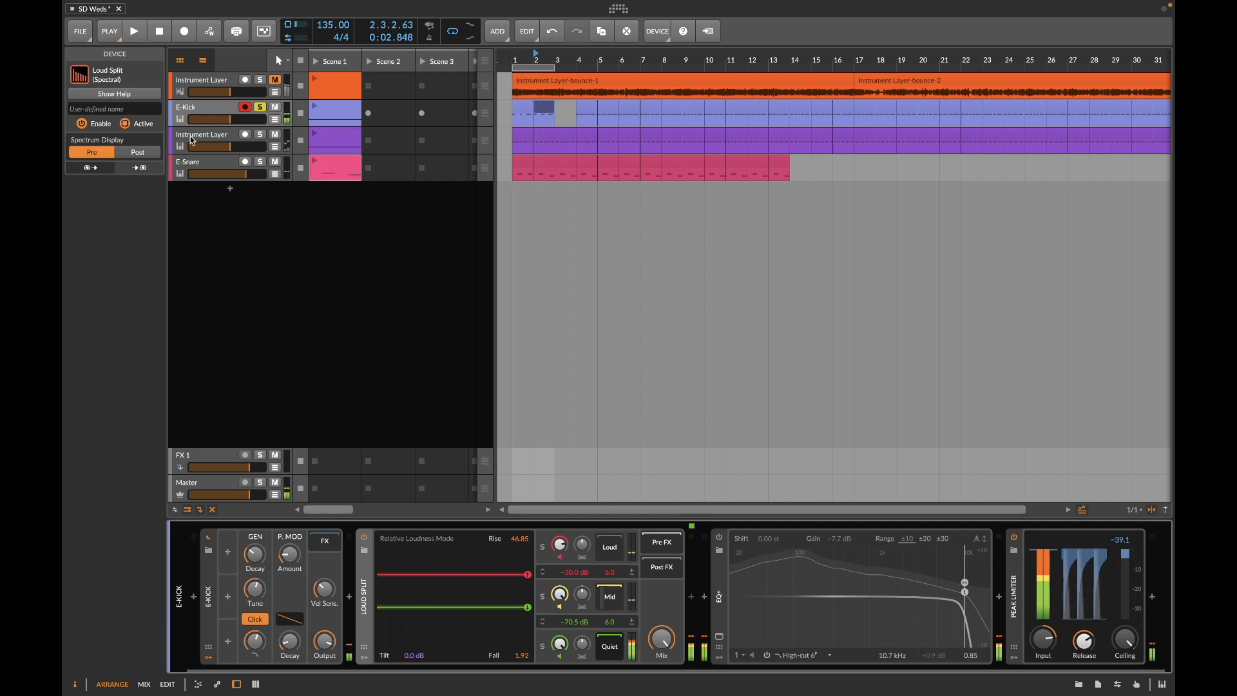
pyautogui.click(206, 119)
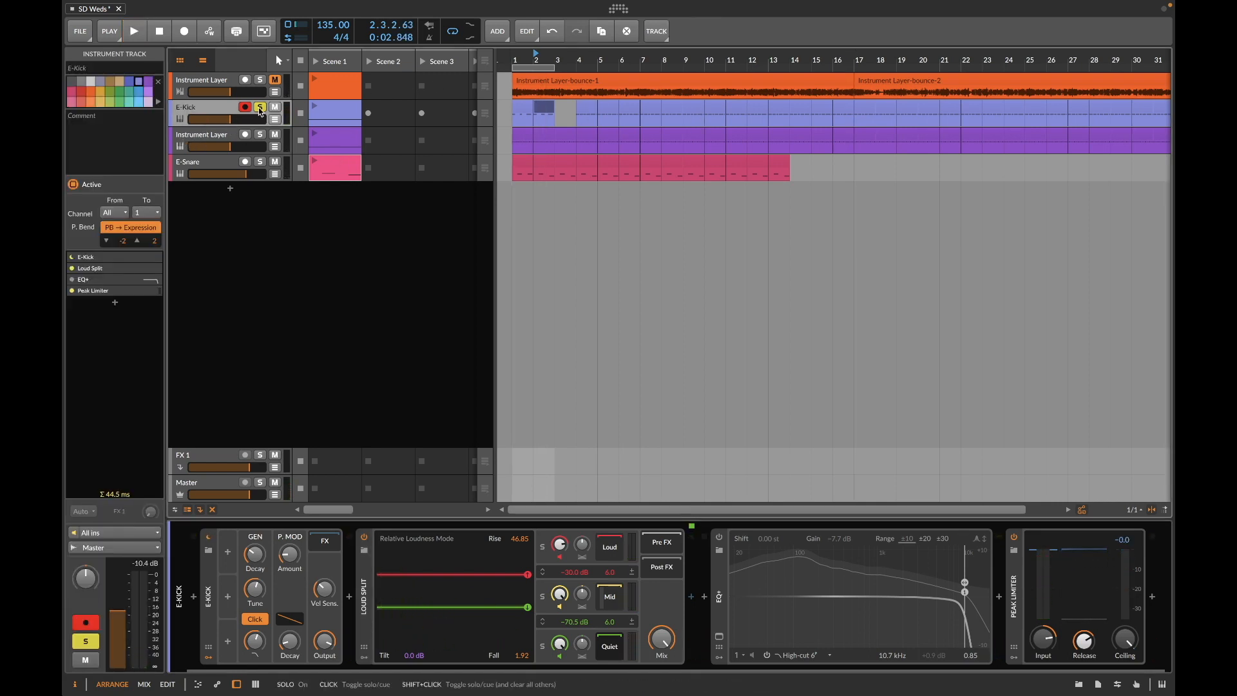
pyautogui.press('space')
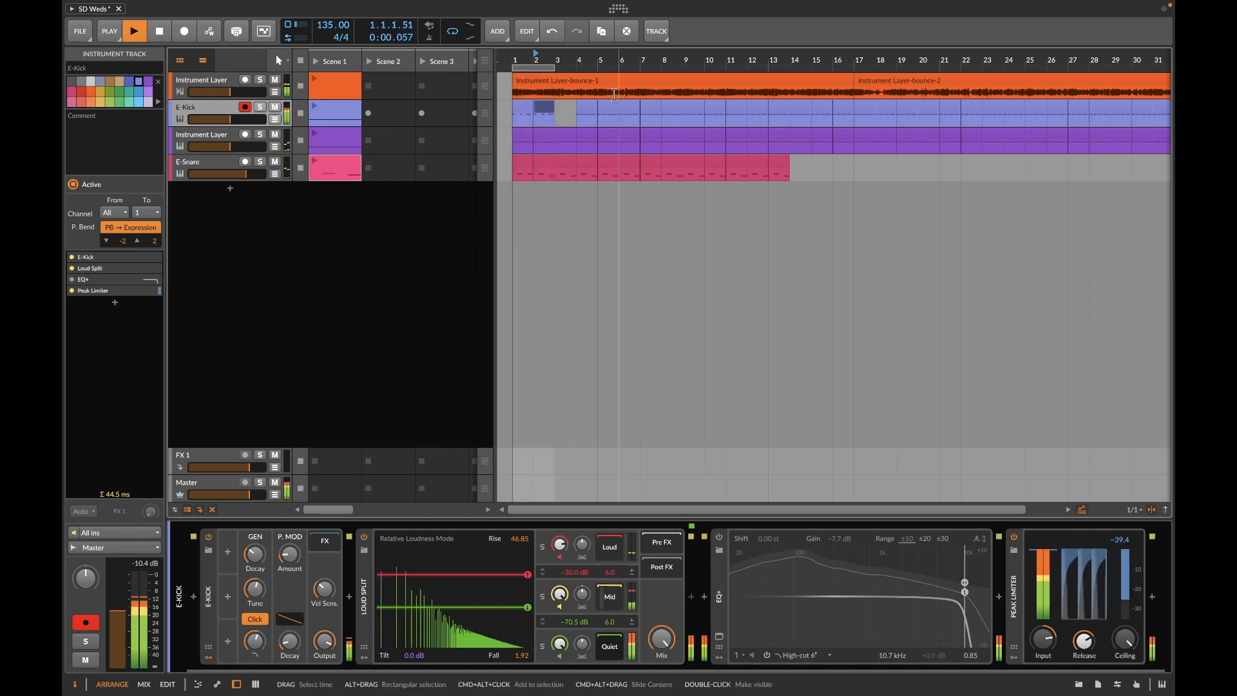
# Step: Trim the start of the Instrument Layer-bounce-1 clip to bar 4
pyautogui.click(588, 114)
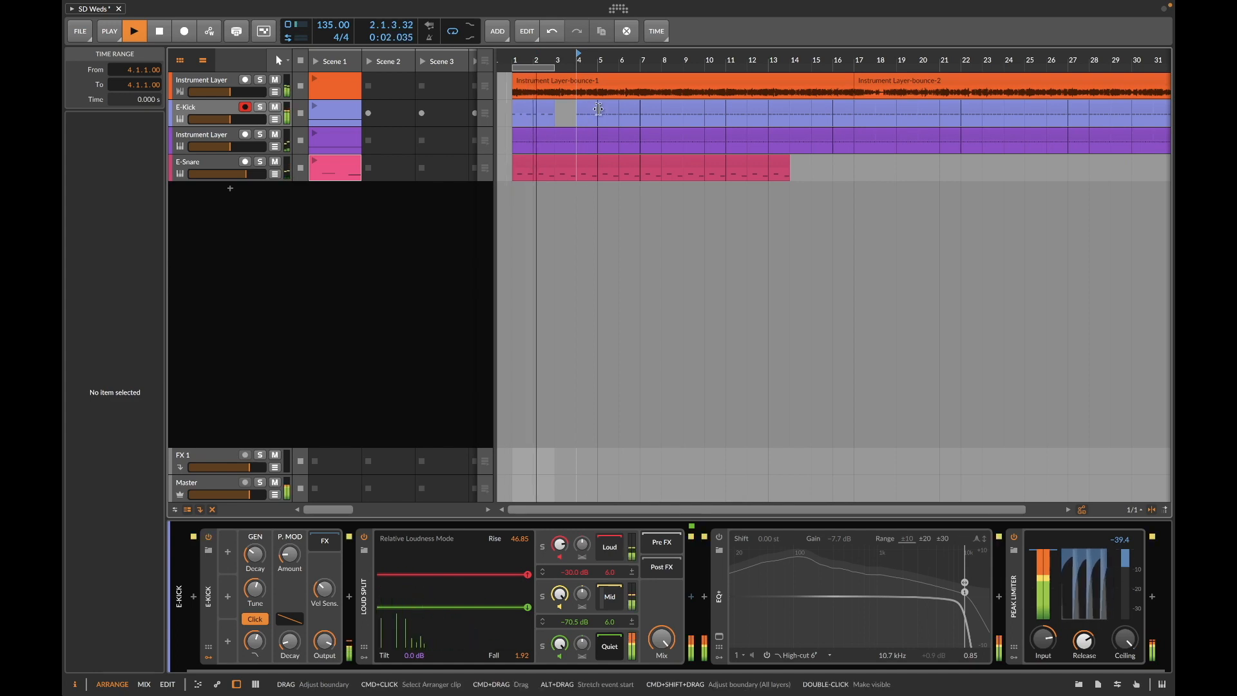
pyautogui.click(779, 163)
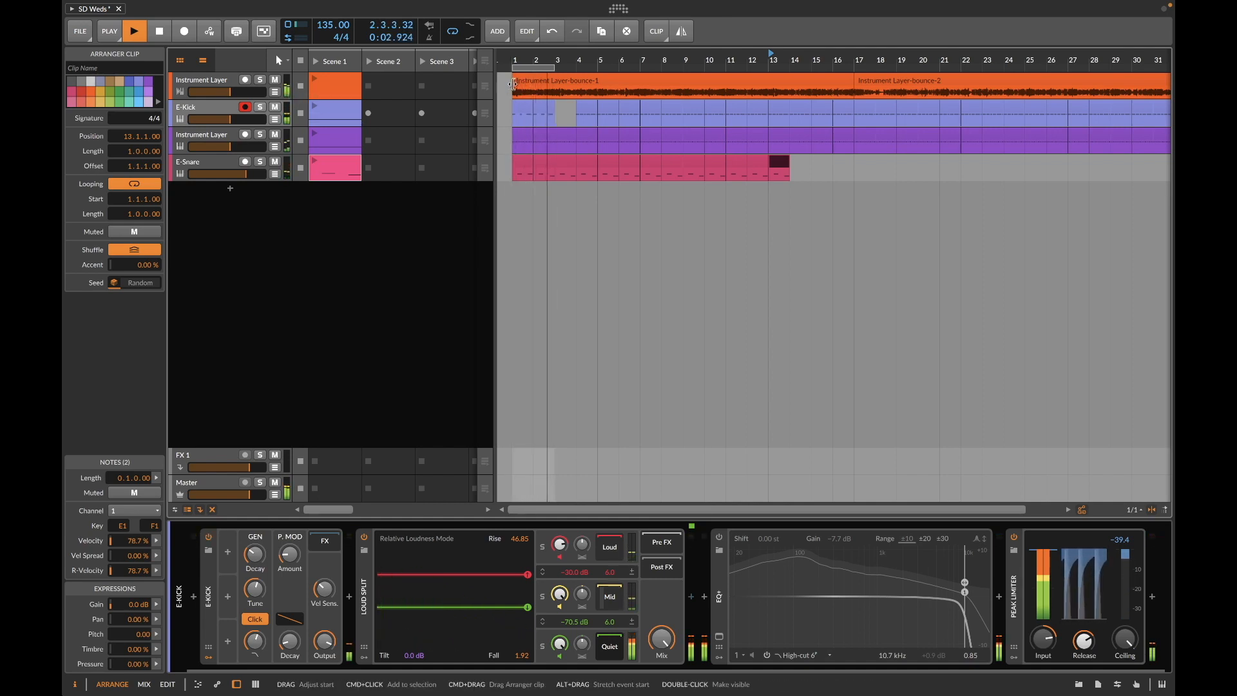
pyautogui.moveTo(514, 83); pyautogui.dragTo(573, 85)
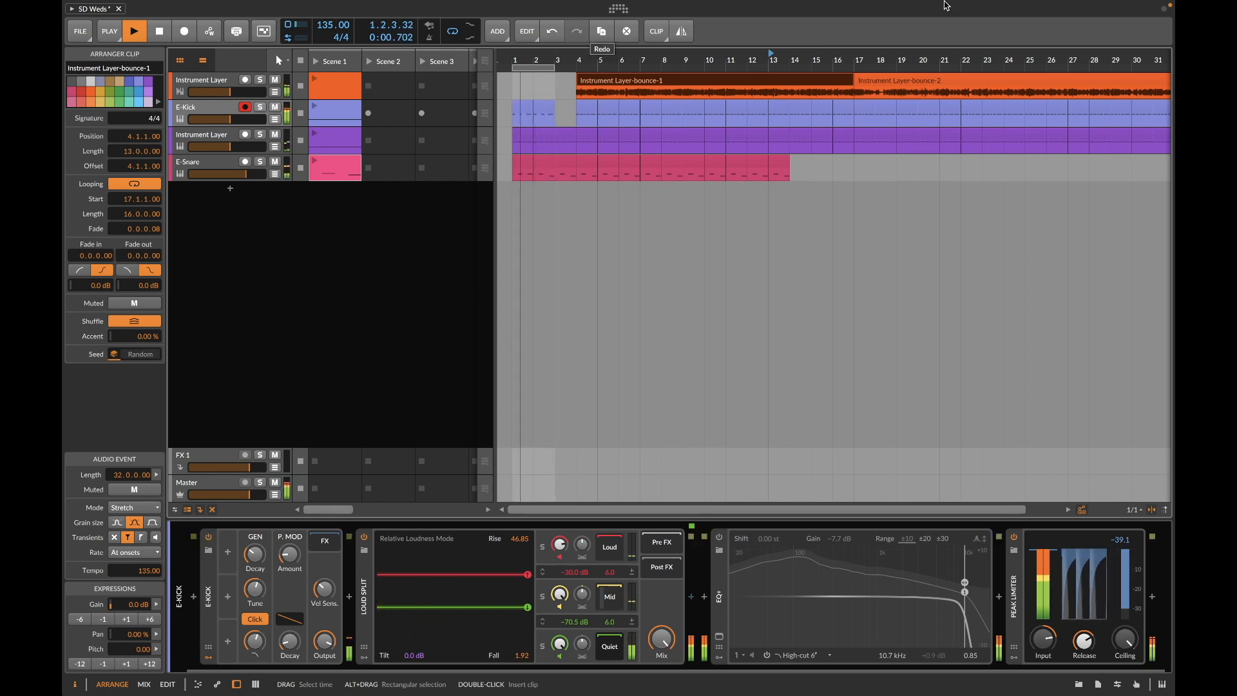
pyautogui.click(923, 5)
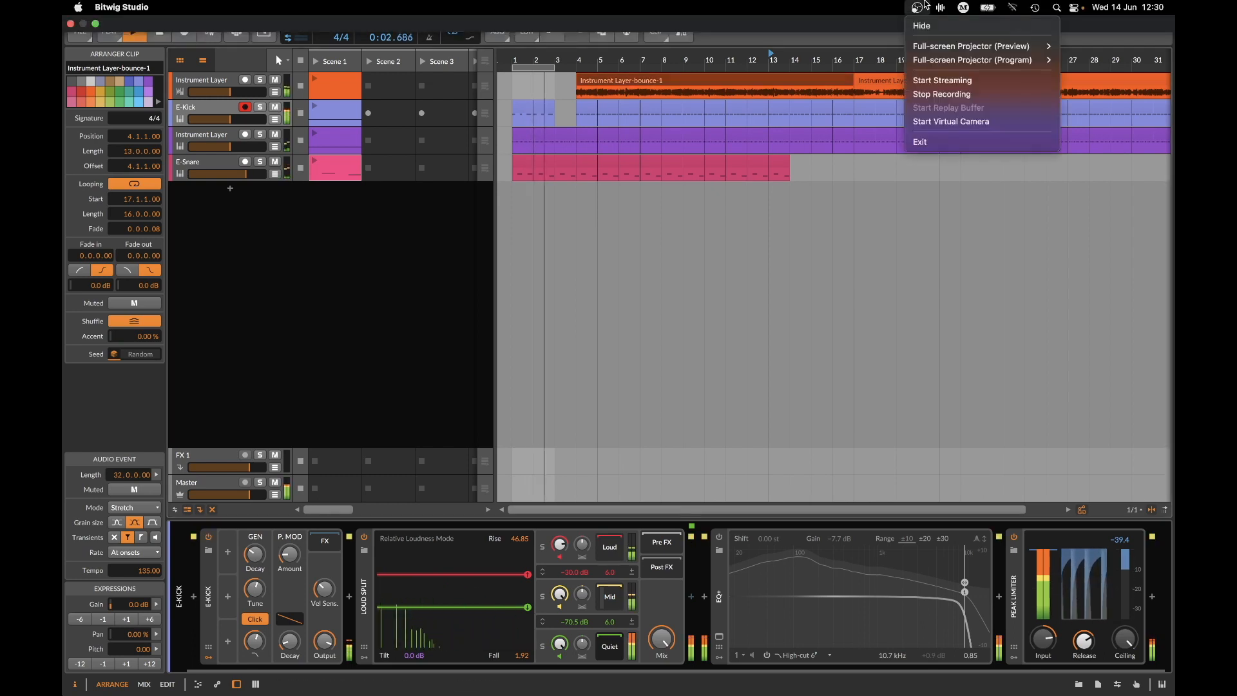
pyautogui.click(810, 277)
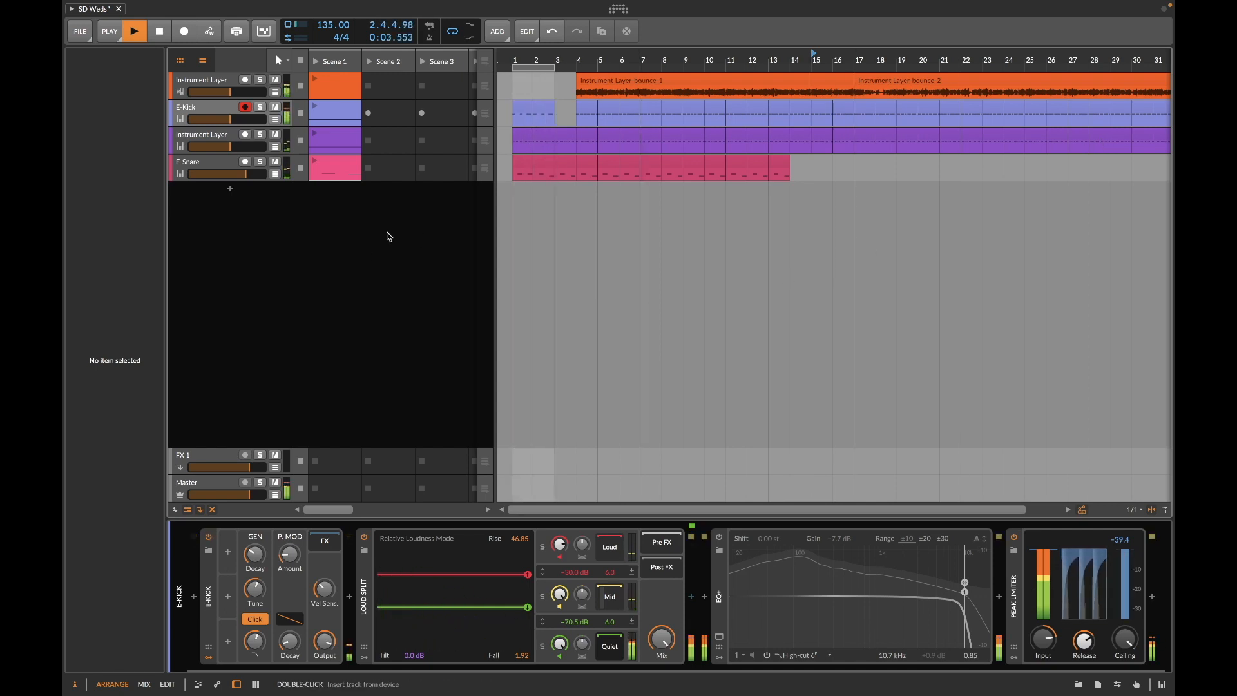
pyautogui.click(526, 165)
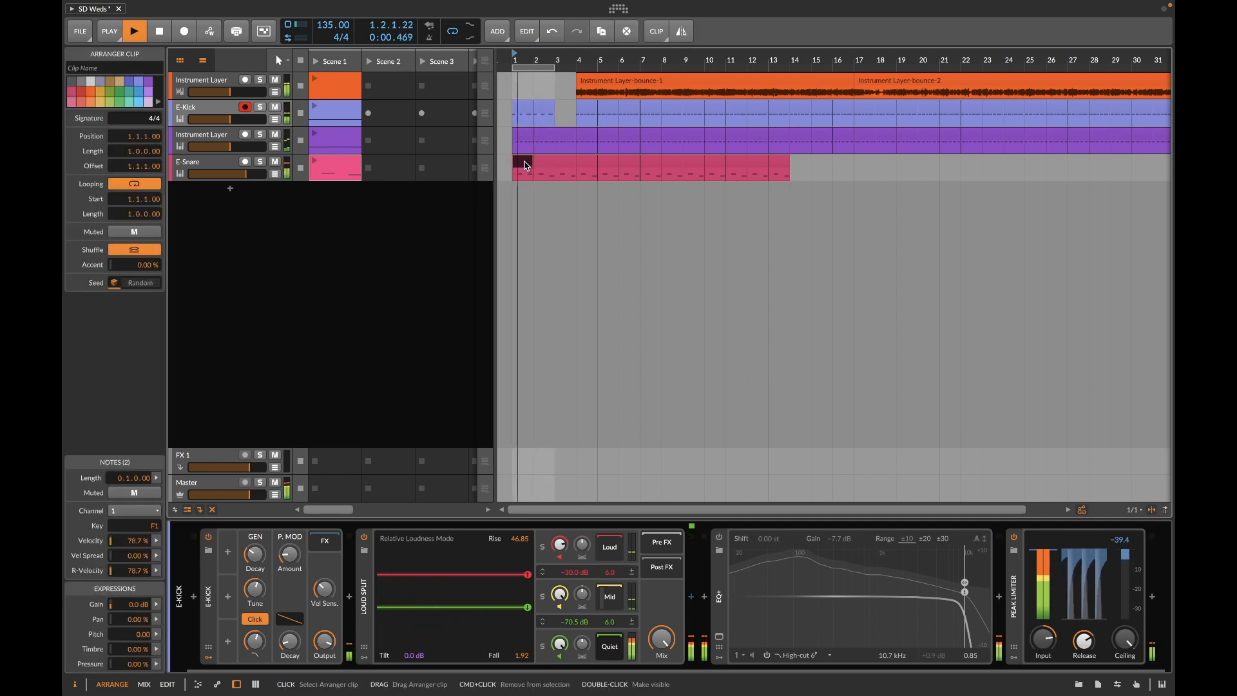
# Step: Extend the start of the Instrument Layer-bounce-1 clip back to bar 1 and stop playback
pyautogui.click(203, 85)
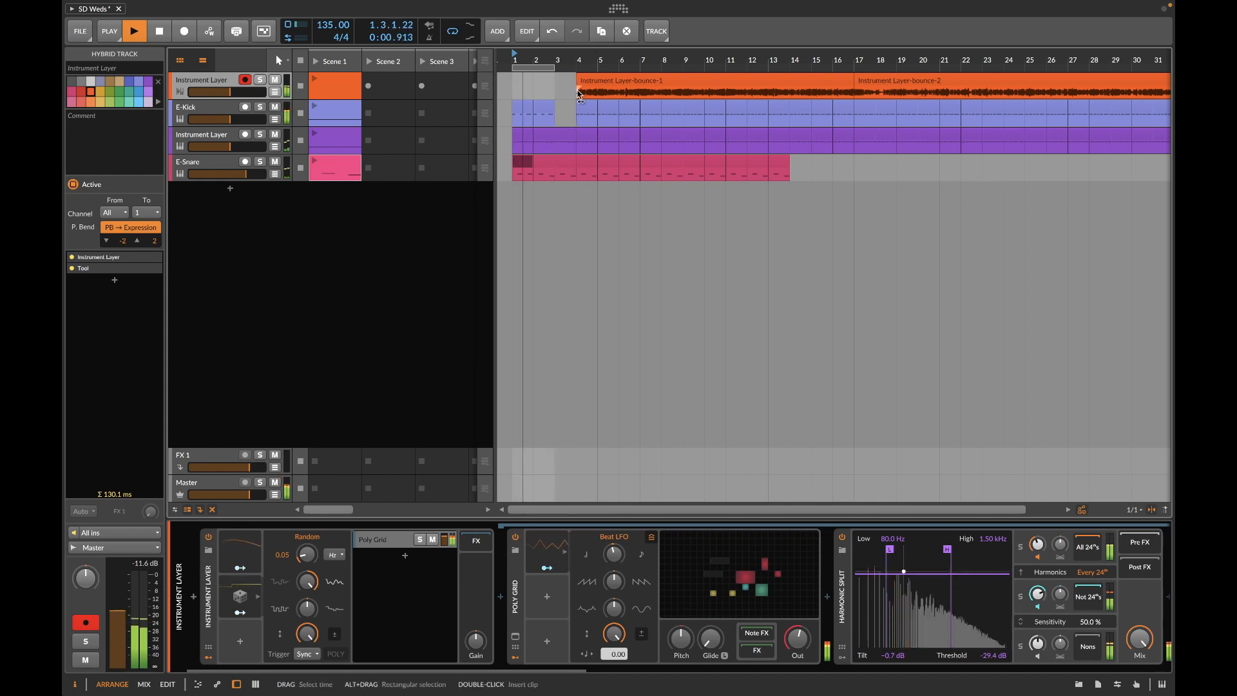
pyautogui.moveTo(580, 78); pyautogui.dragTo(514, 78)
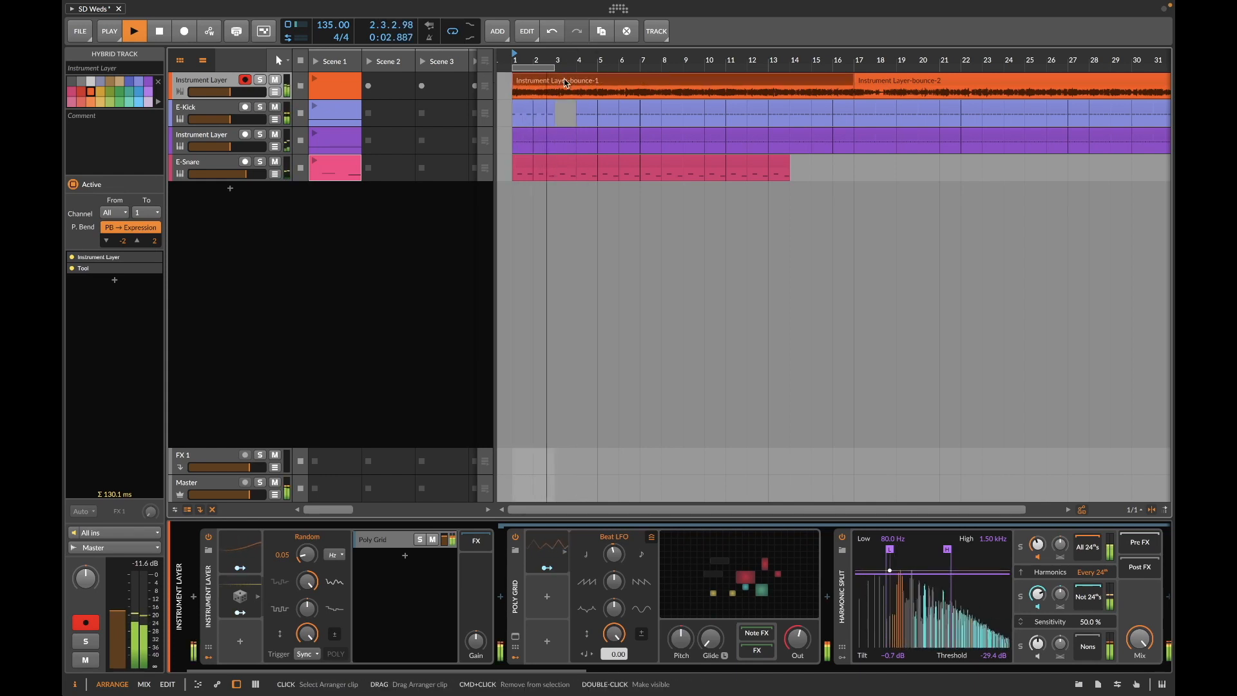
pyautogui.press('space')
pyautogui.click(939, 90)
pyautogui.press('super+a')
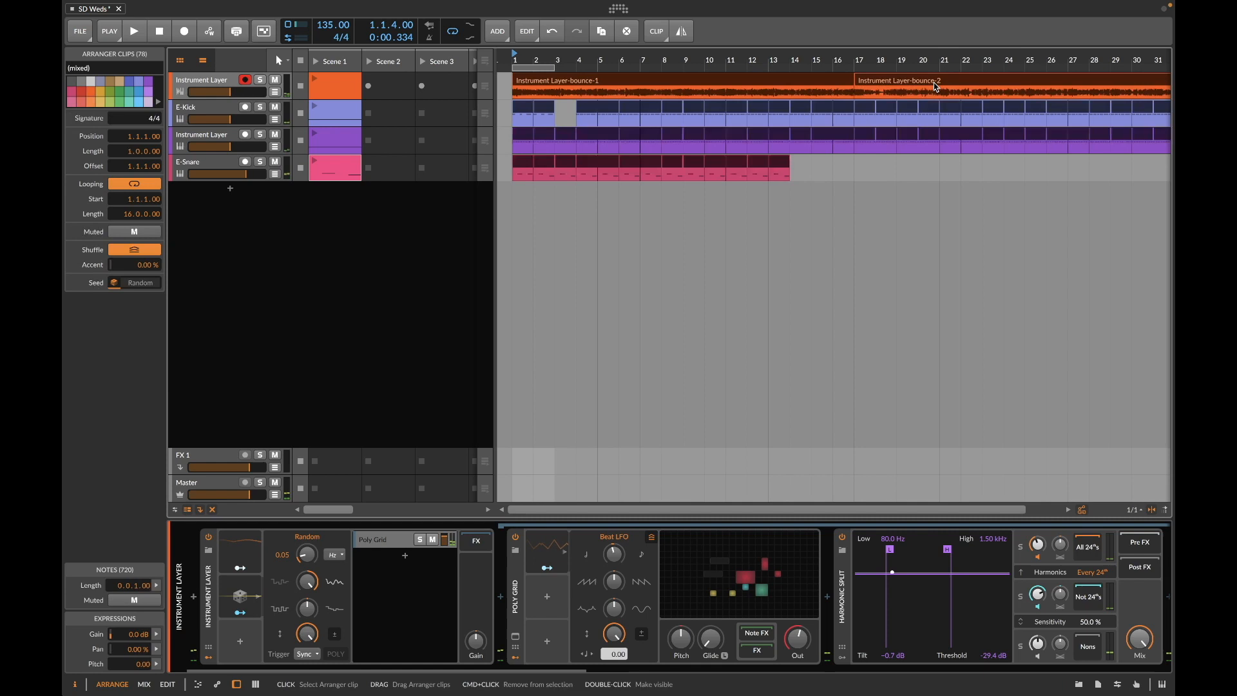
pyautogui.click(954, 206)
pyautogui.click(933, 83)
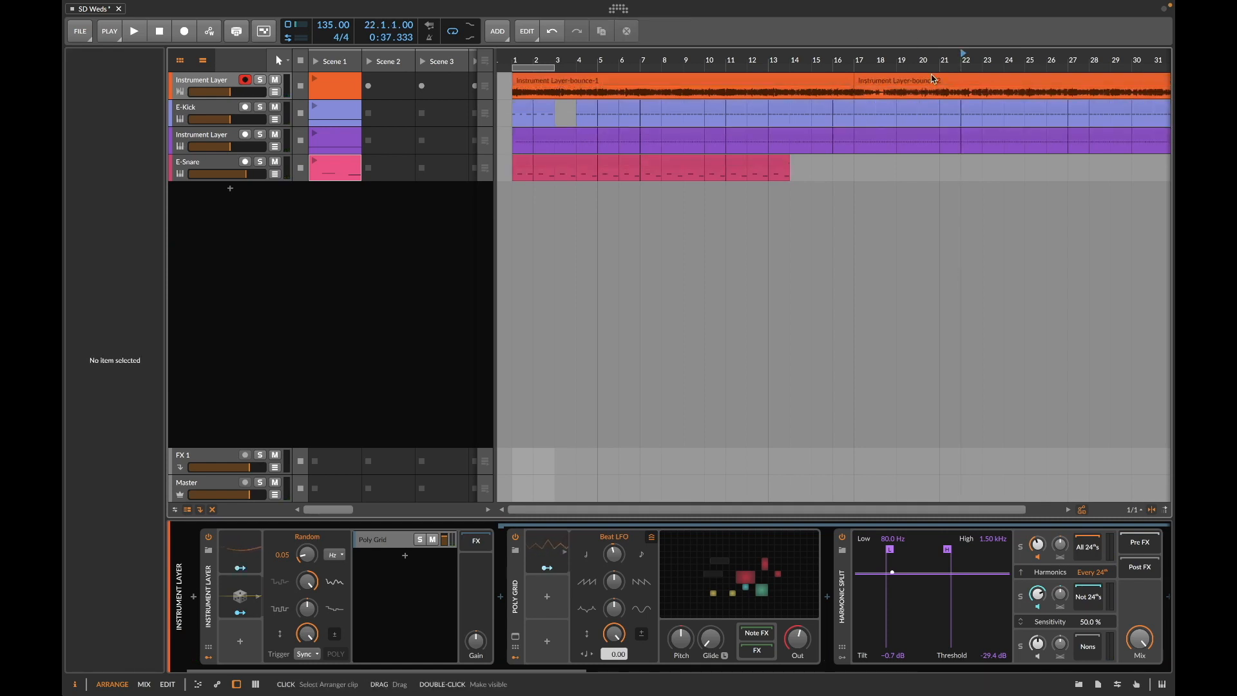
pyautogui.click(768, 78)
pyautogui.click(897, 224)
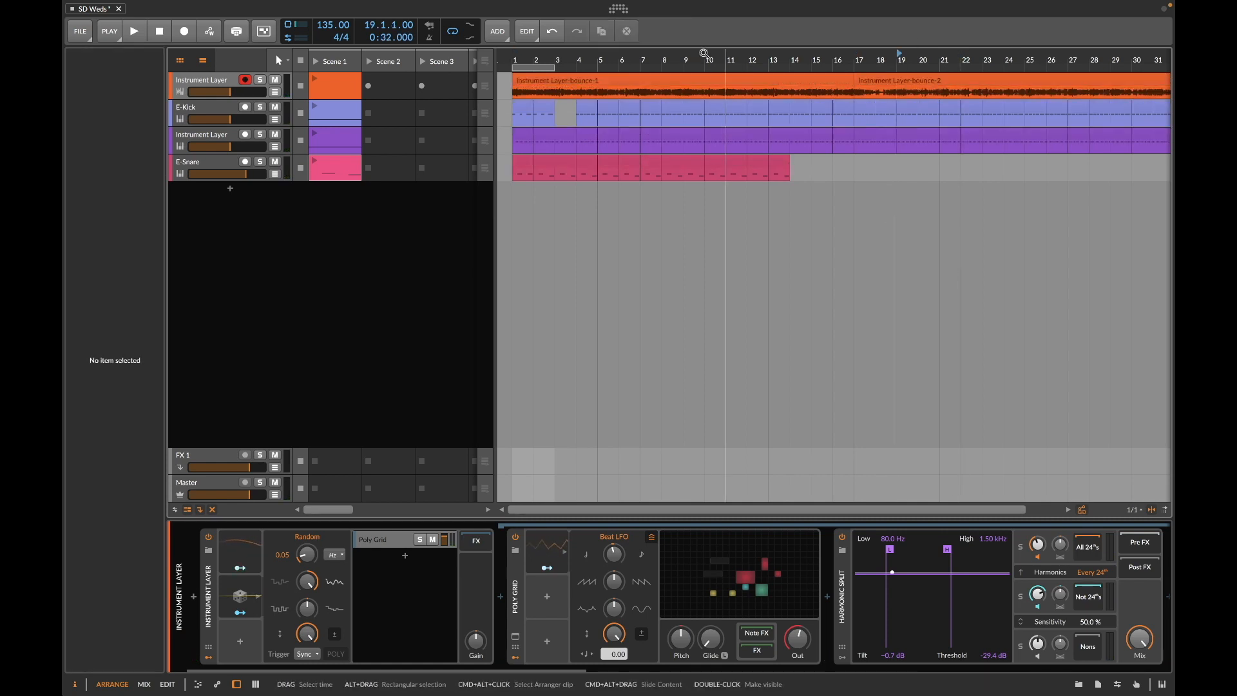
# Step: Move the Instrument Layer-bounce-1 and bounce-2 clips from the arranger into the track's Scene 2 and Scene 3 slots, and play from bar 1
pyautogui.moveTo(622, 80); pyautogui.dragTo(400, 88)
pyautogui.moveTo(864, 79)
pyautogui.mouseDown()
pyautogui.moveTo(904, 107)
pyautogui.moveTo(444, 85)
pyautogui.mouseUp()
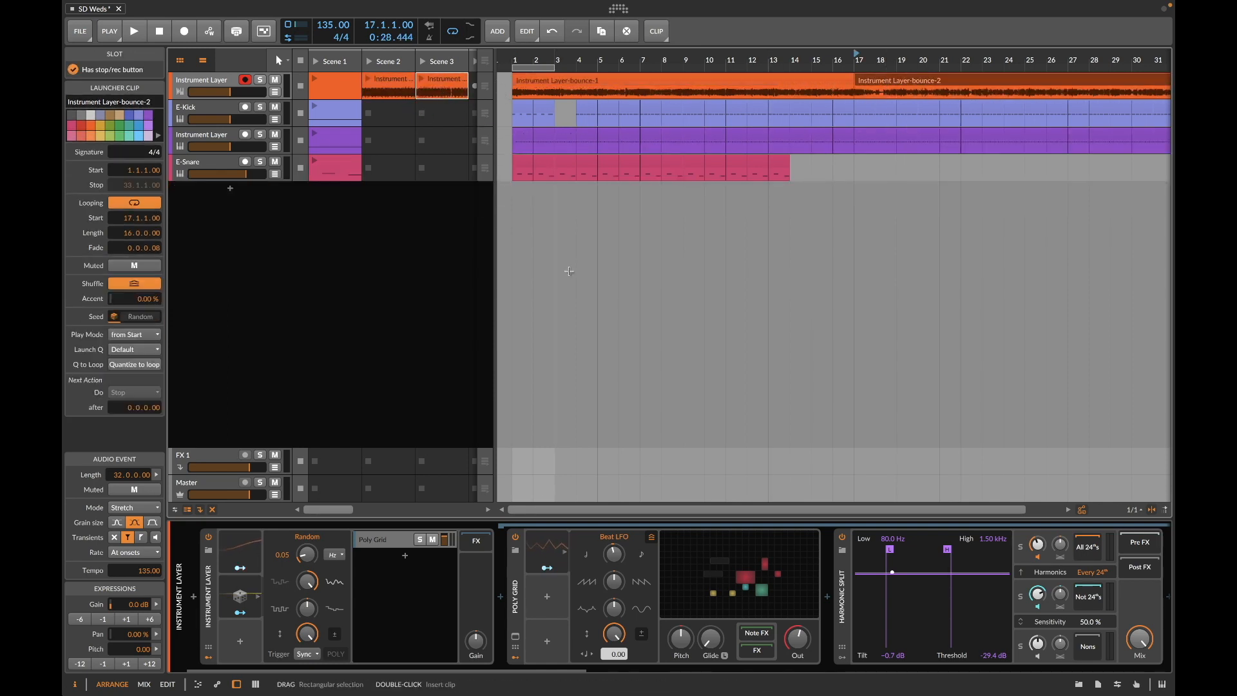
pyautogui.click(650, 84)
pyautogui.press('Delete')
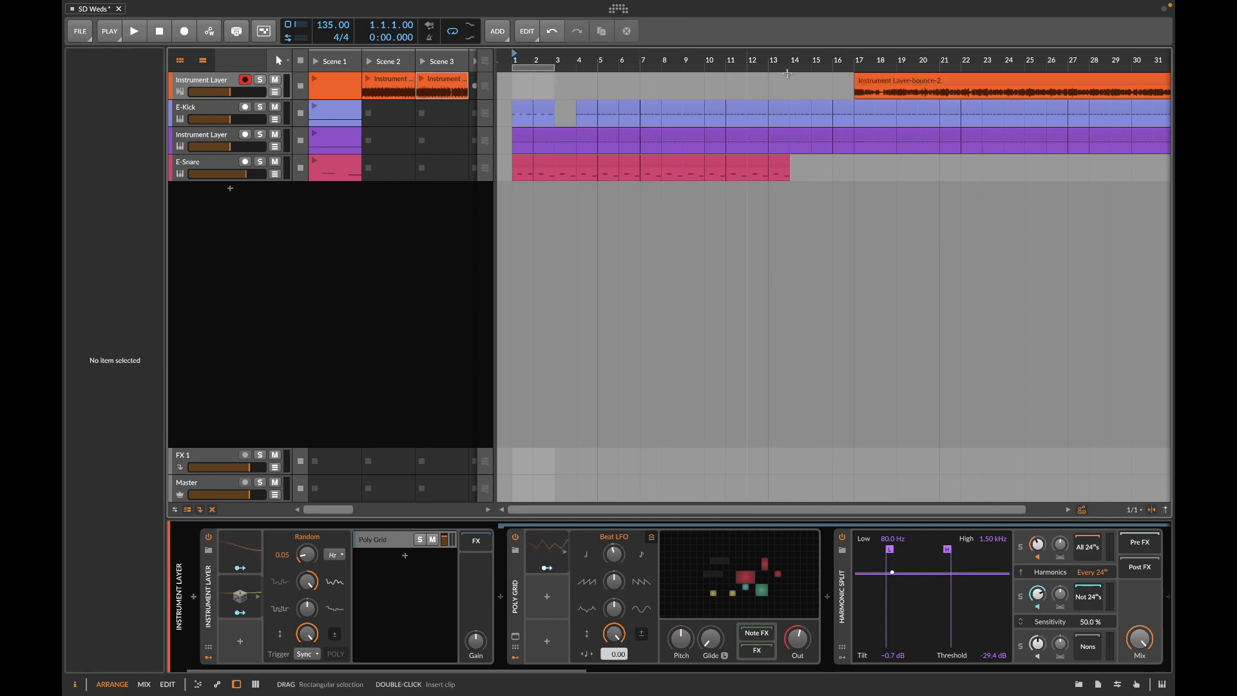
pyautogui.click(906, 81)
pyautogui.press('Delete')
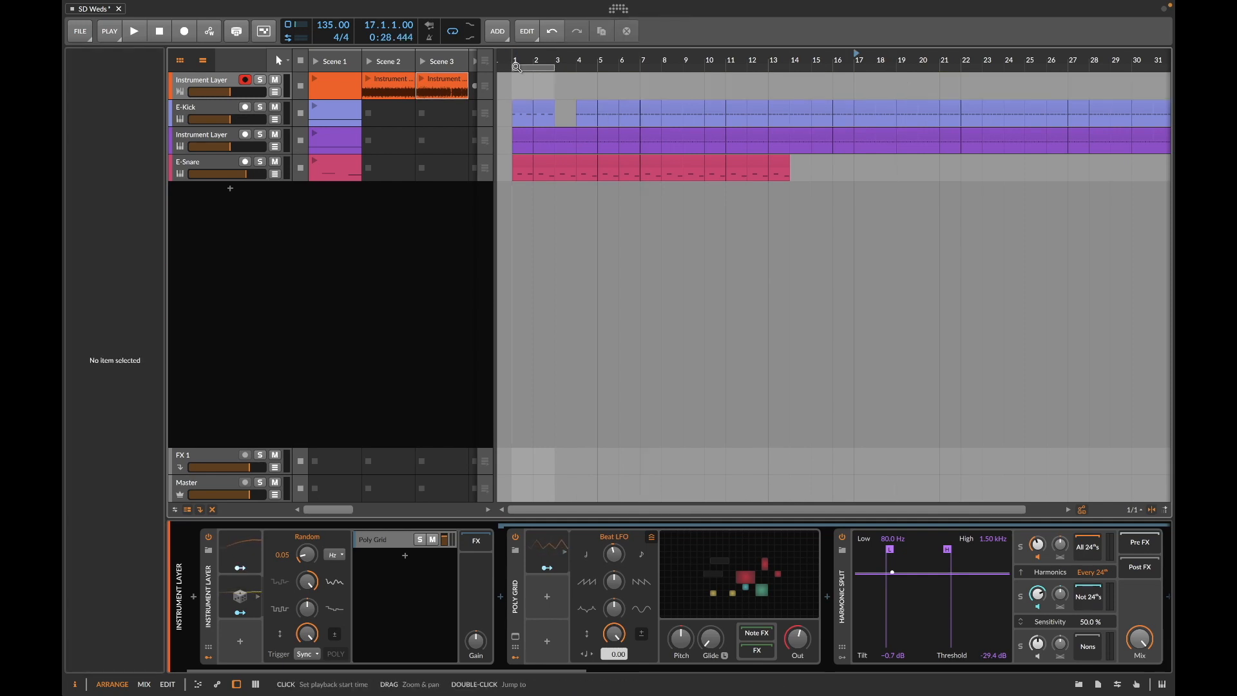
pyautogui.click(512, 91)
pyautogui.press('space')
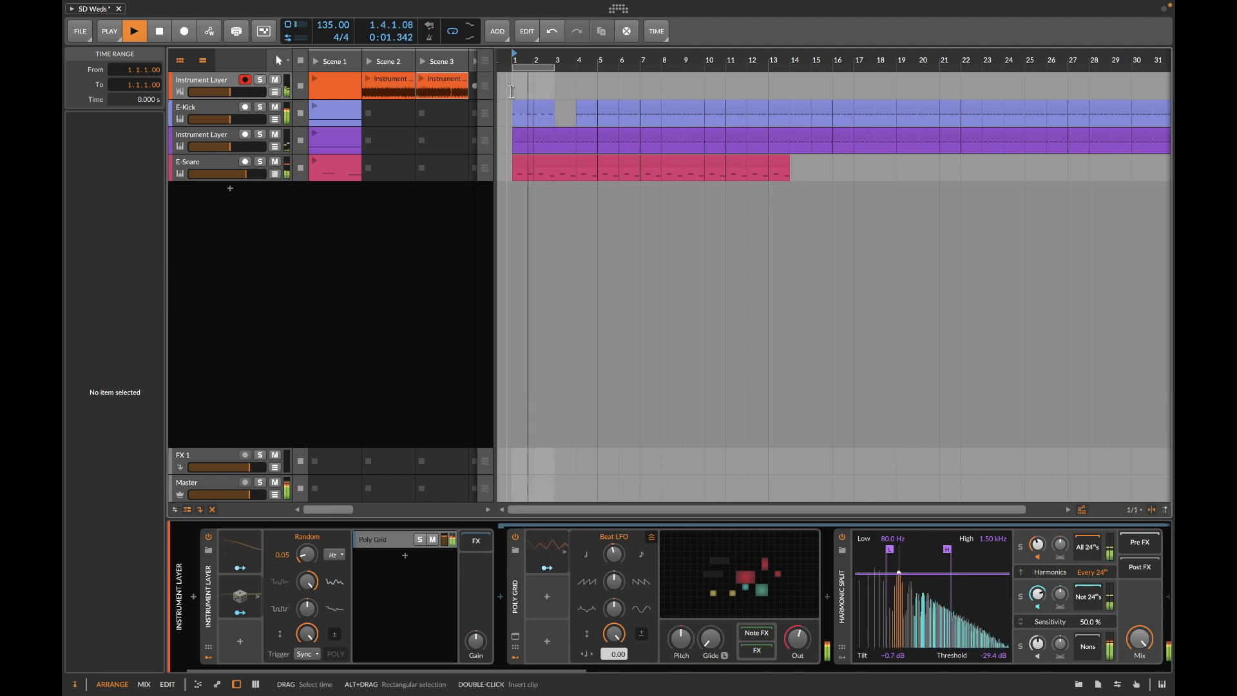
# Step: Stop playback and duplicate the Tool device that carries the E-Kick Audio Sidechain on the hi-hat Instrument Layer track
pyautogui.click(204, 143)
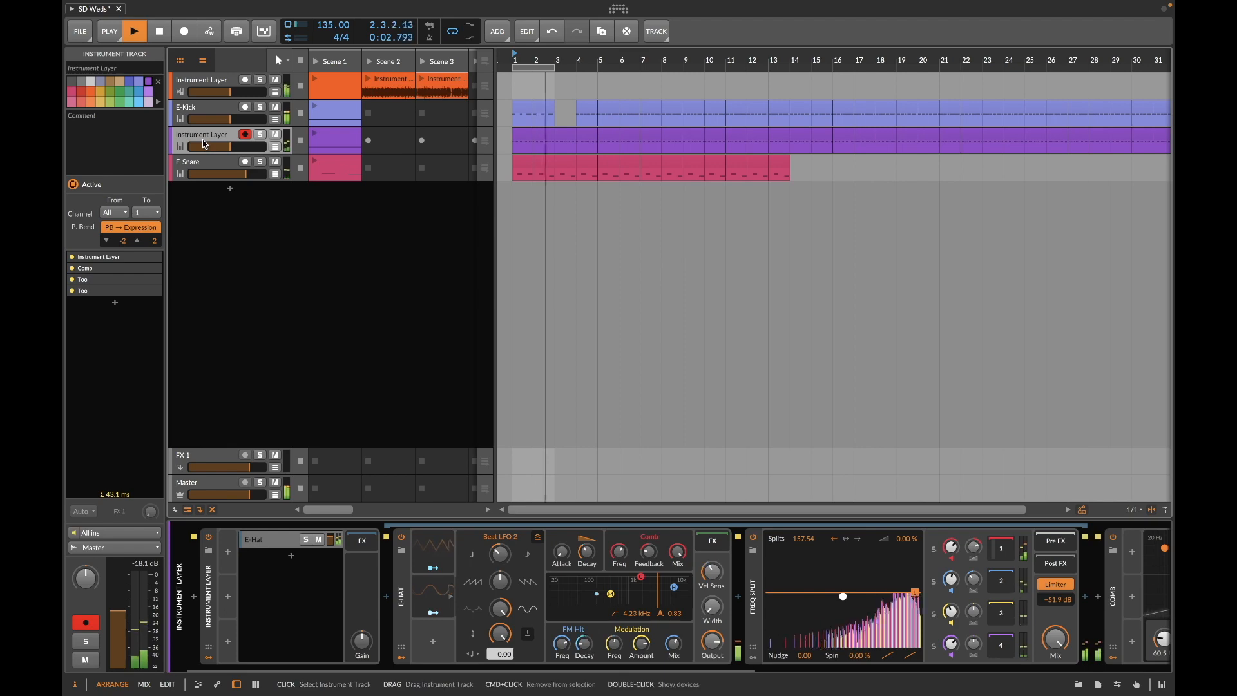
pyautogui.press('space')
pyautogui.click(831, 598)
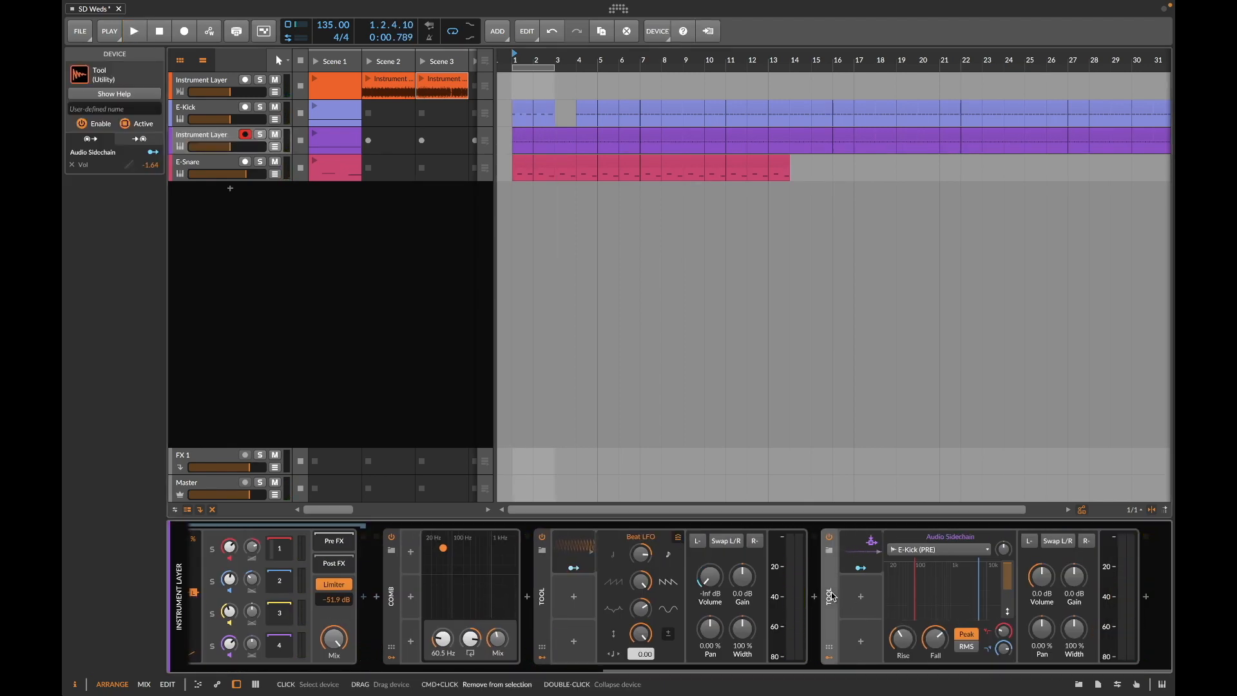
pyautogui.hotkey('ctrl', 'd')
# Step: Set the duplicated Tool's Audio Sidechain source to E-Snare (PRE) and play the loop
pyautogui.click(922, 549)
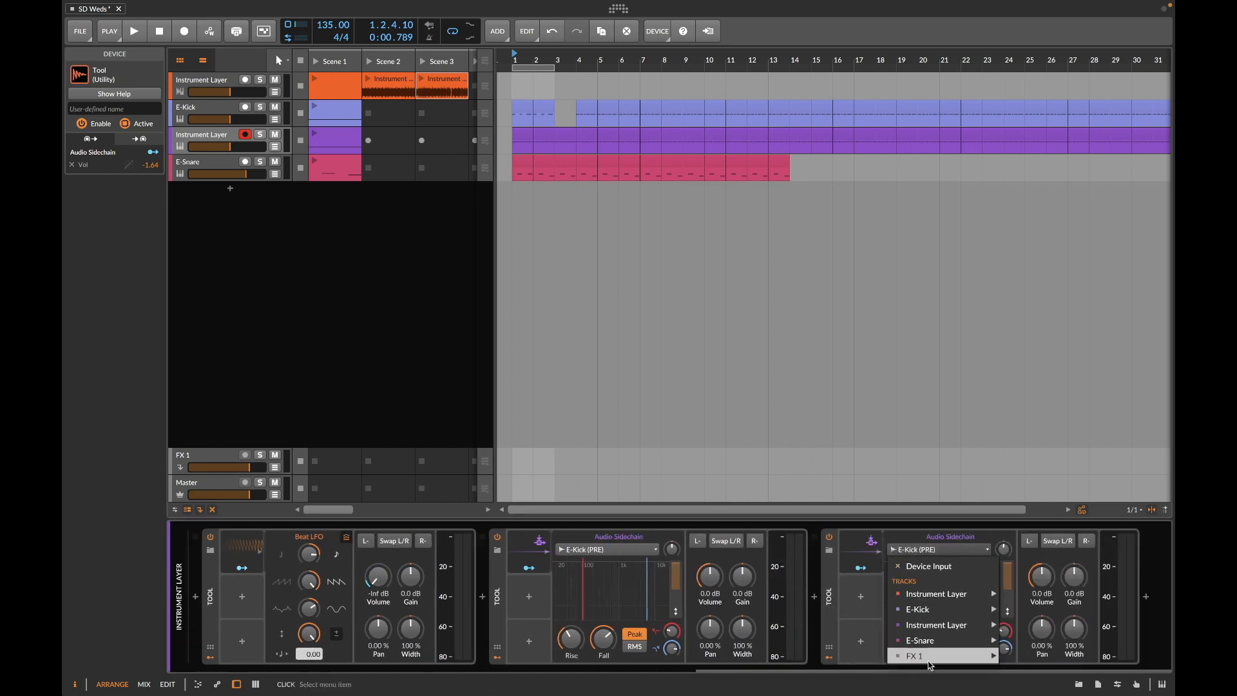
pyautogui.moveTo(930, 648)
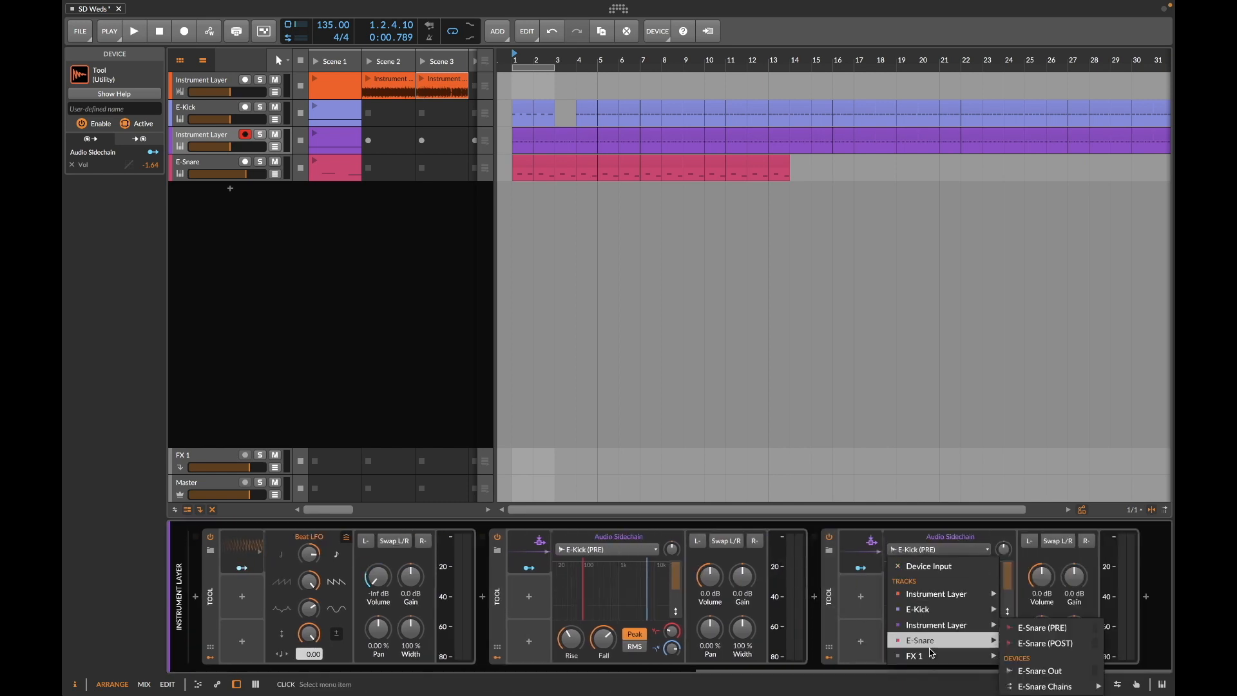
pyautogui.click(1042, 627)
pyautogui.press('space')
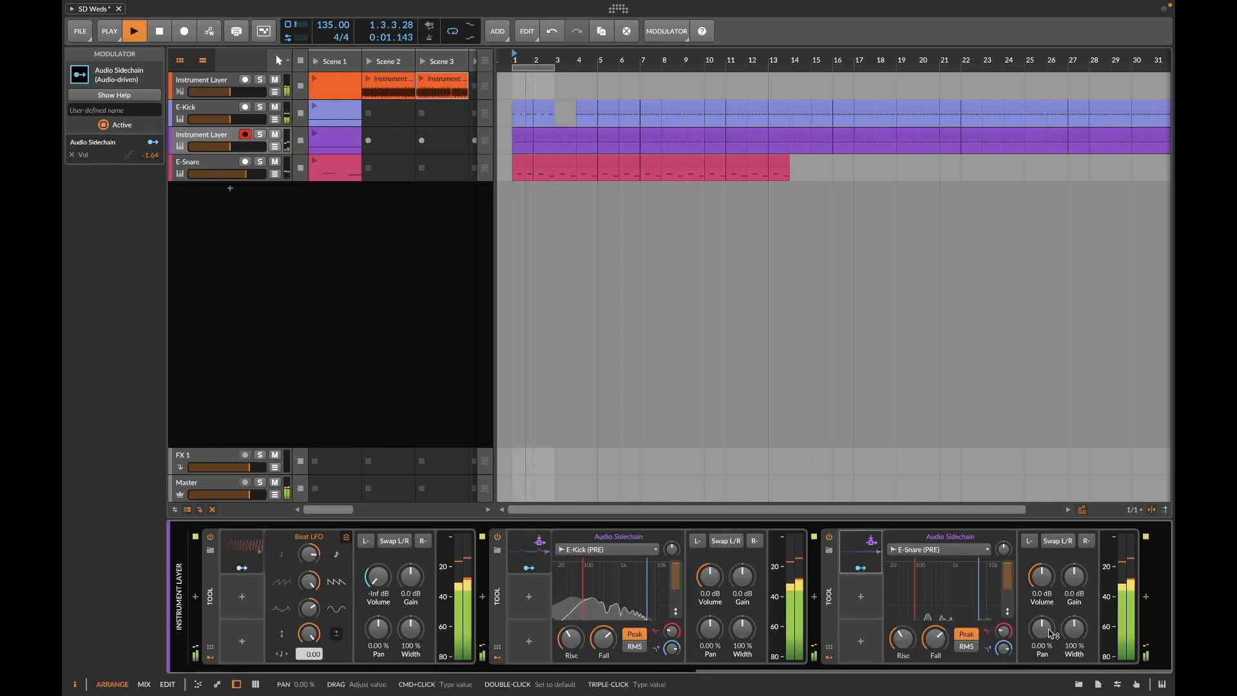
# Step: Duplicate the E-Kick sidechain Tool on the first Instrument Layer track and set the copy's Audio Sidechain source to E-Snare (PRE)
pyautogui.click(221, 84)
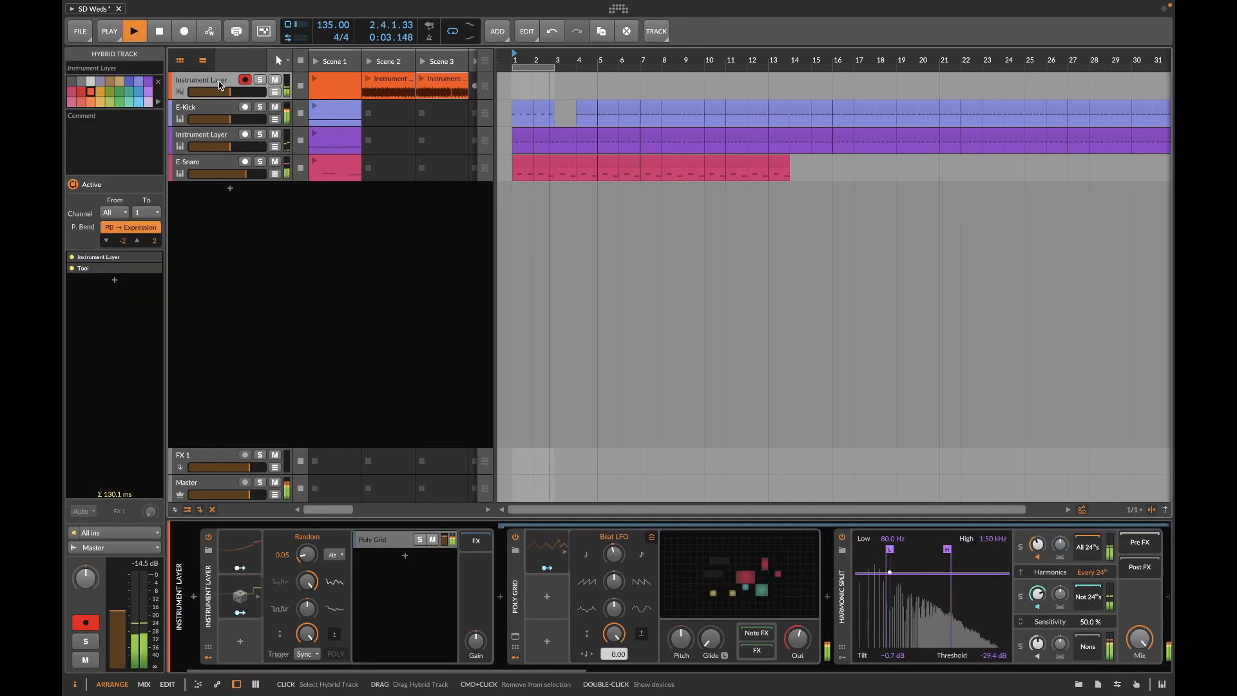
pyautogui.scroll(-10, 878, 639)
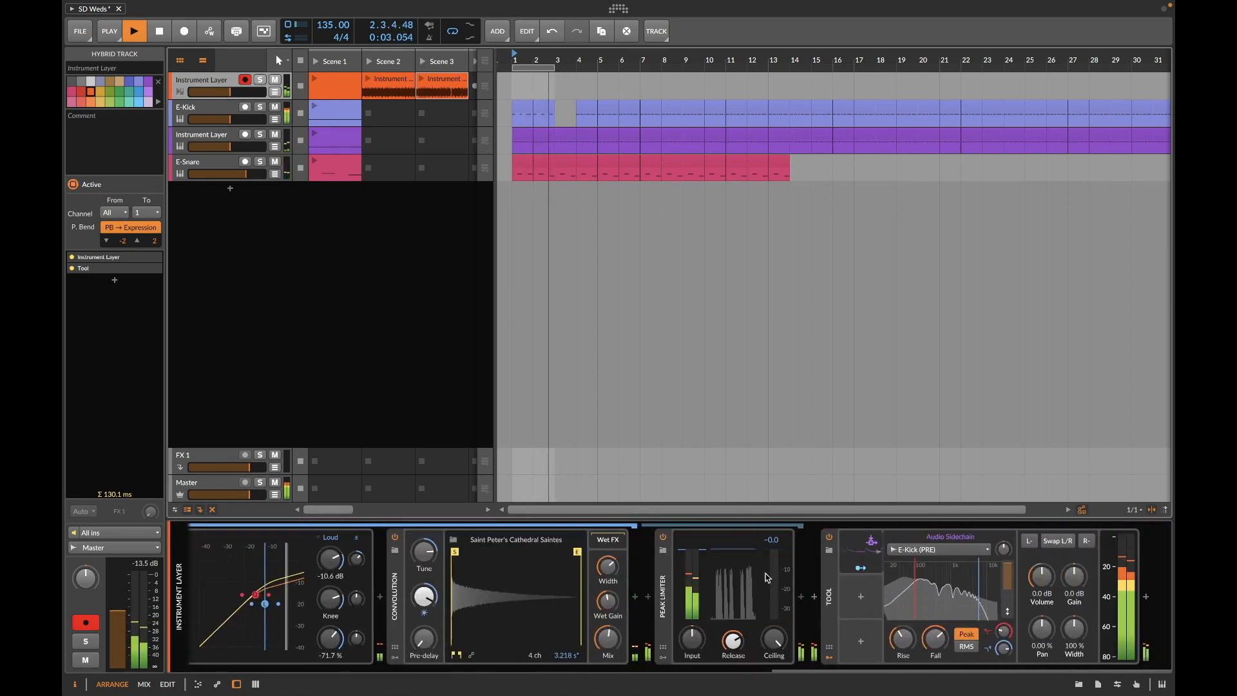
pyautogui.click(830, 600)
pyautogui.hotkey('ctrl', 'd')
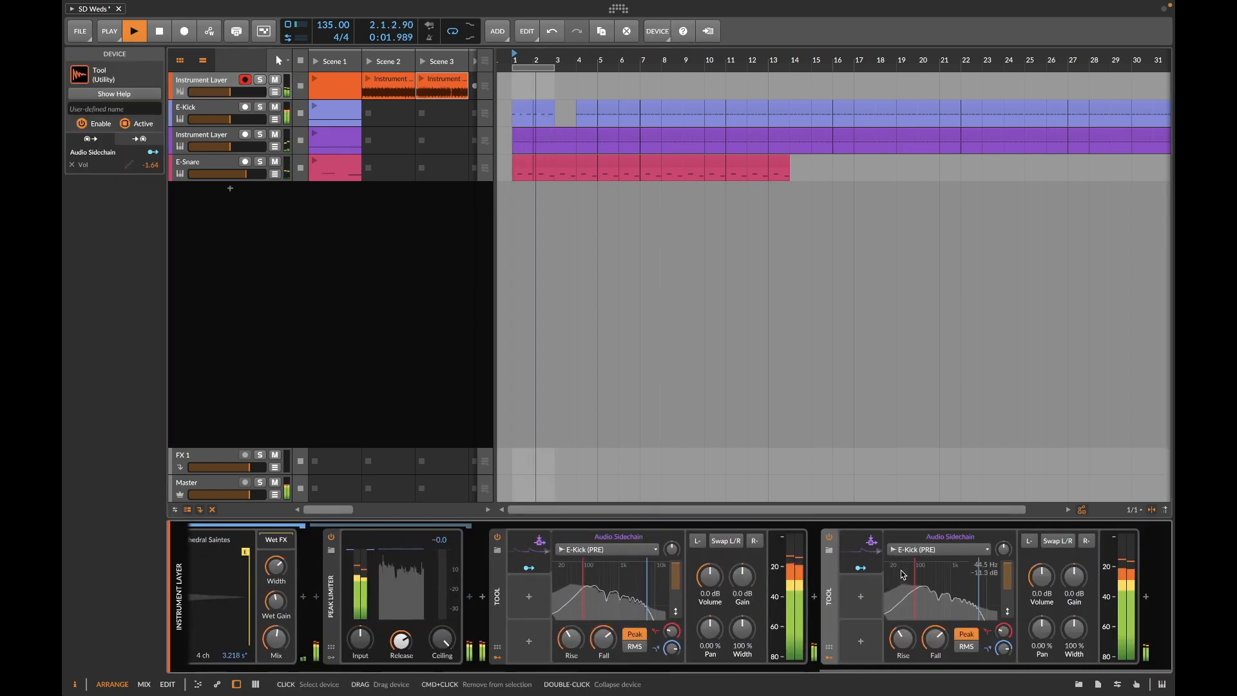
pyautogui.click(933, 550)
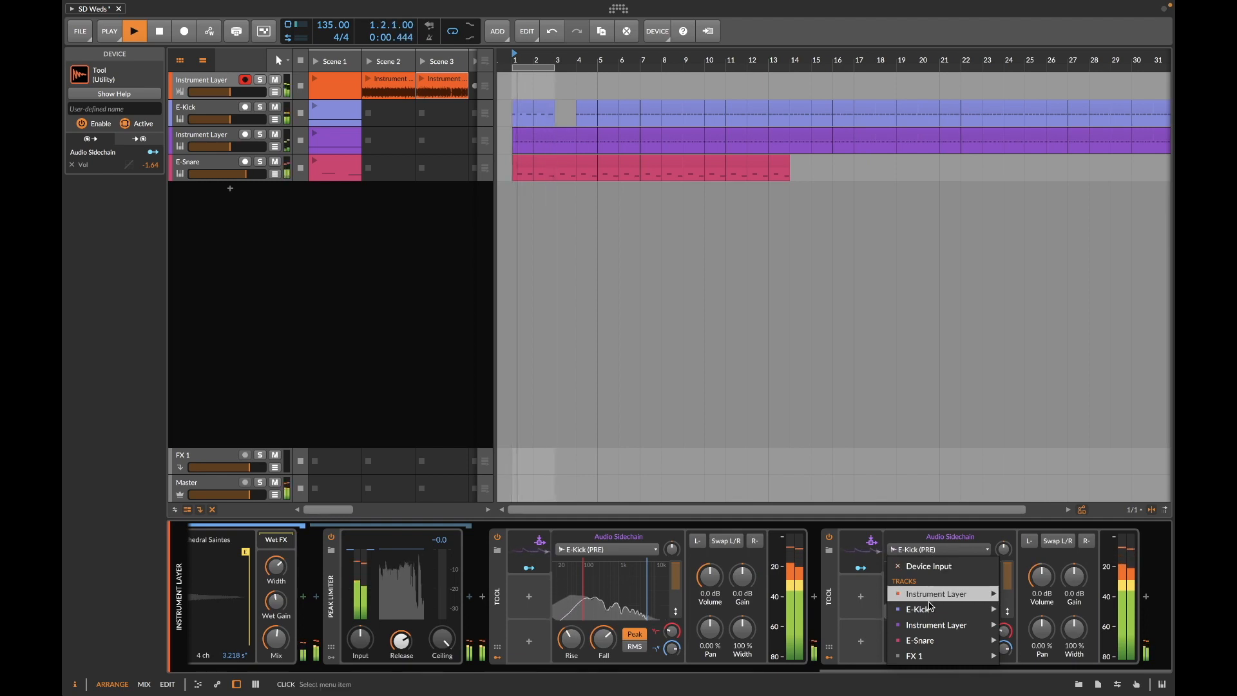
pyautogui.moveTo(954, 641)
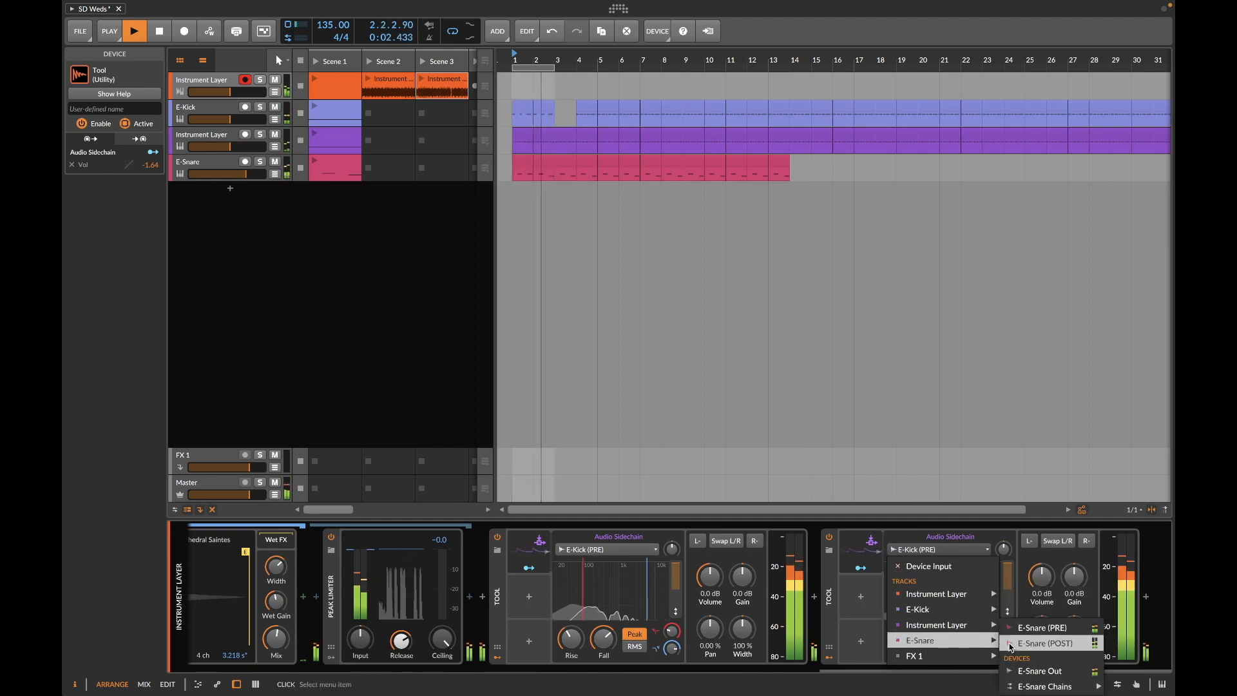
pyautogui.click(1040, 628)
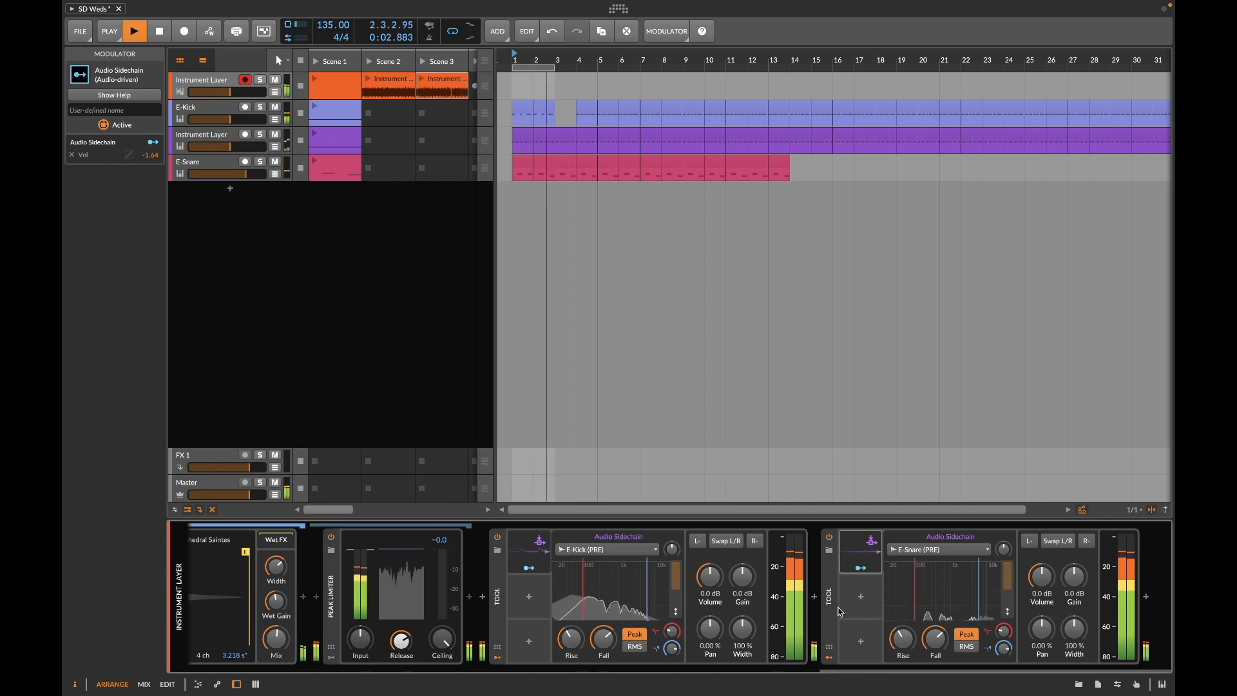
# Step: Set the E-Snare Audio Sidechain's modulation of the Tool's Volume to -2.00 and adjust the sidechain's input gain
pyautogui.click(861, 568)
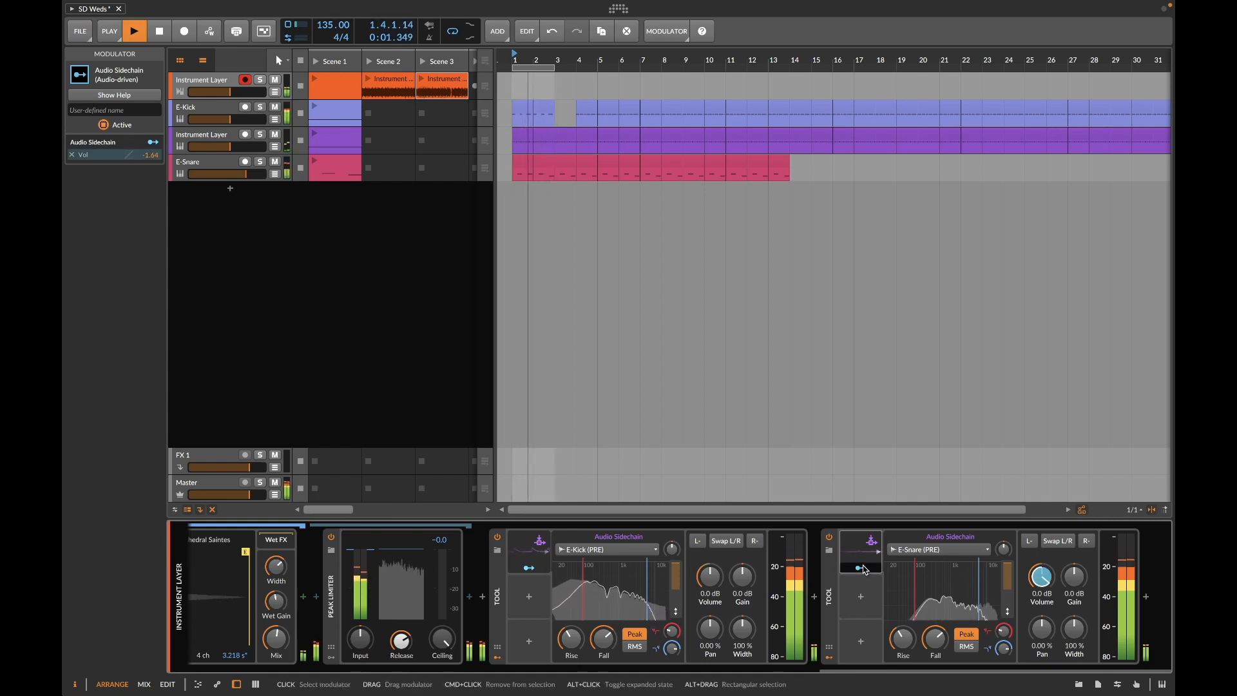
pyautogui.moveTo(1048, 582); pyautogui.dragTo(1049, 592)
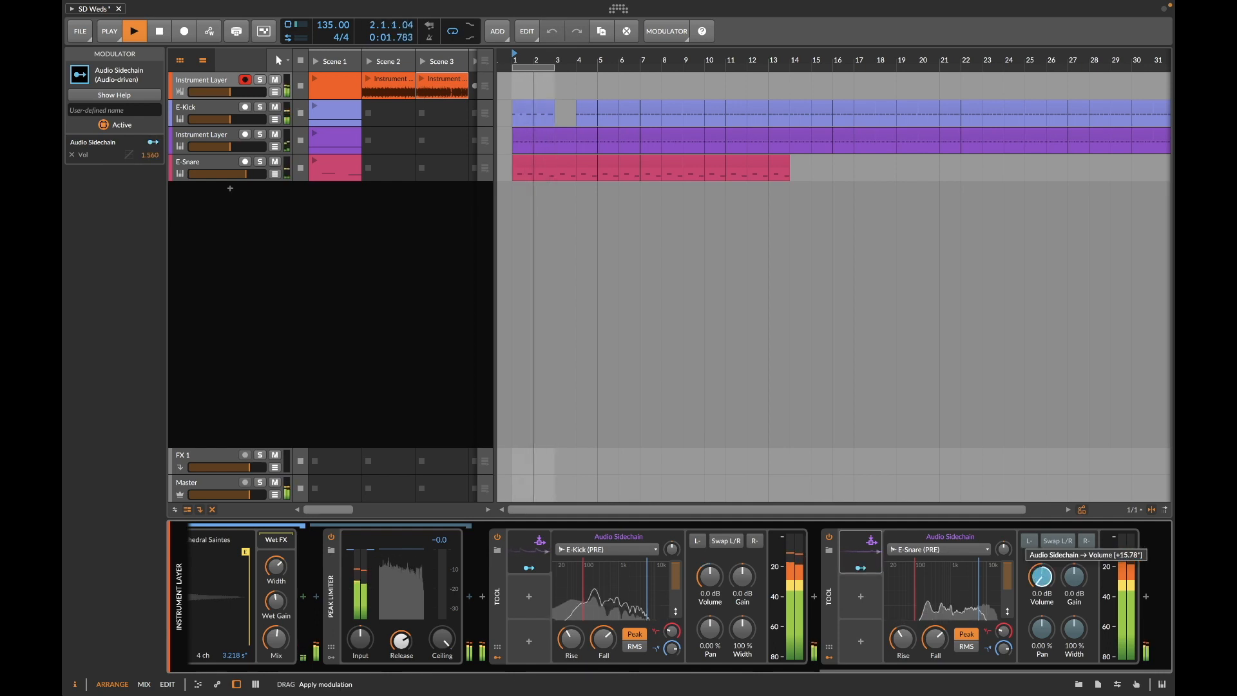
pyautogui.click(864, 569)
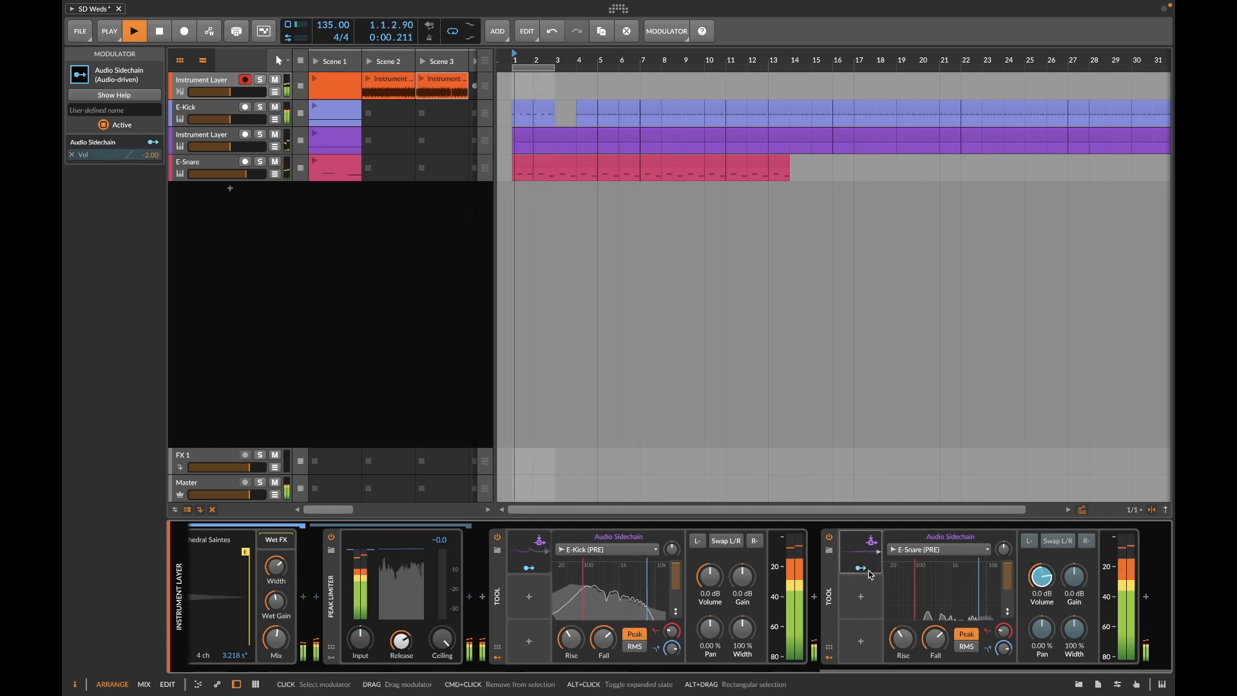
pyautogui.click(863, 544)
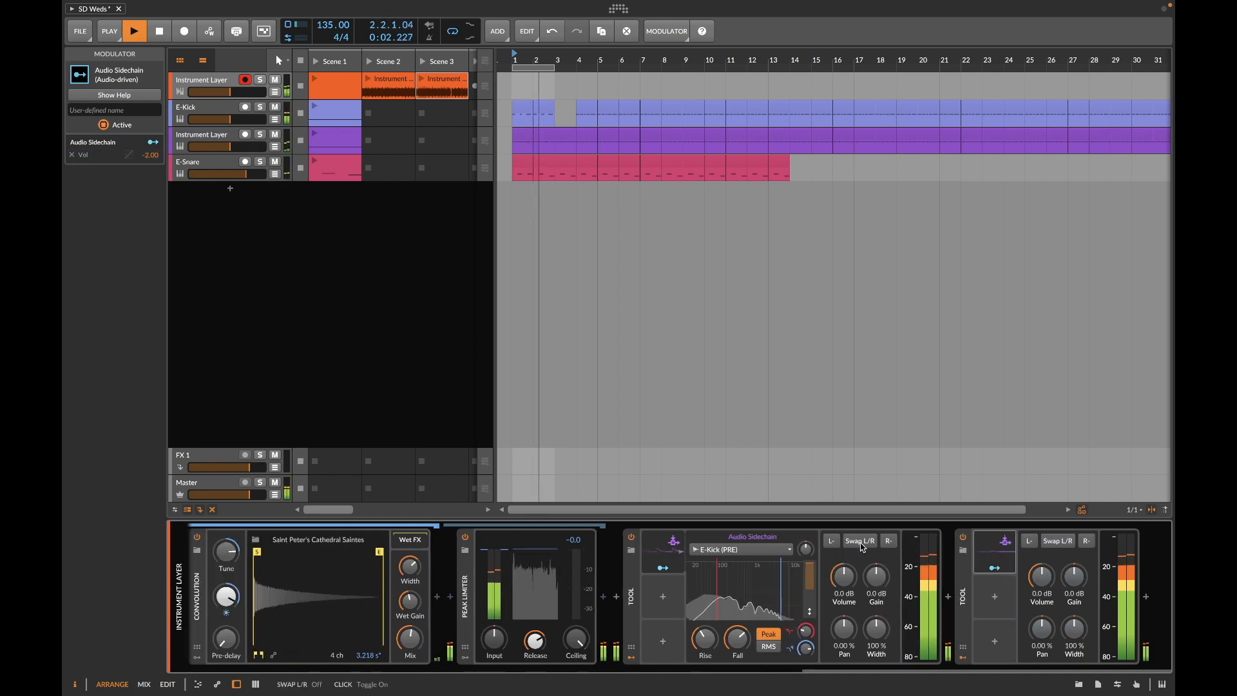
pyautogui.click(993, 555)
pyautogui.hscroll(4, 1006, 605)
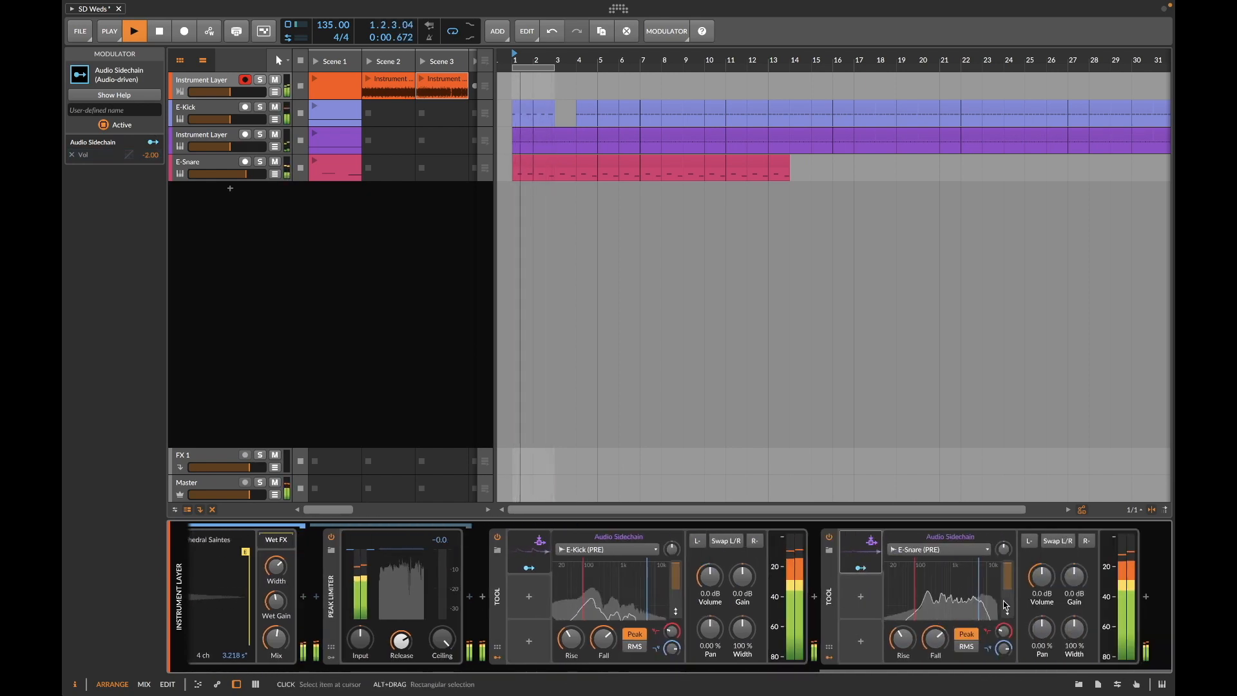
pyautogui.moveTo(1003, 549); pyautogui.dragTo(1004, 549)
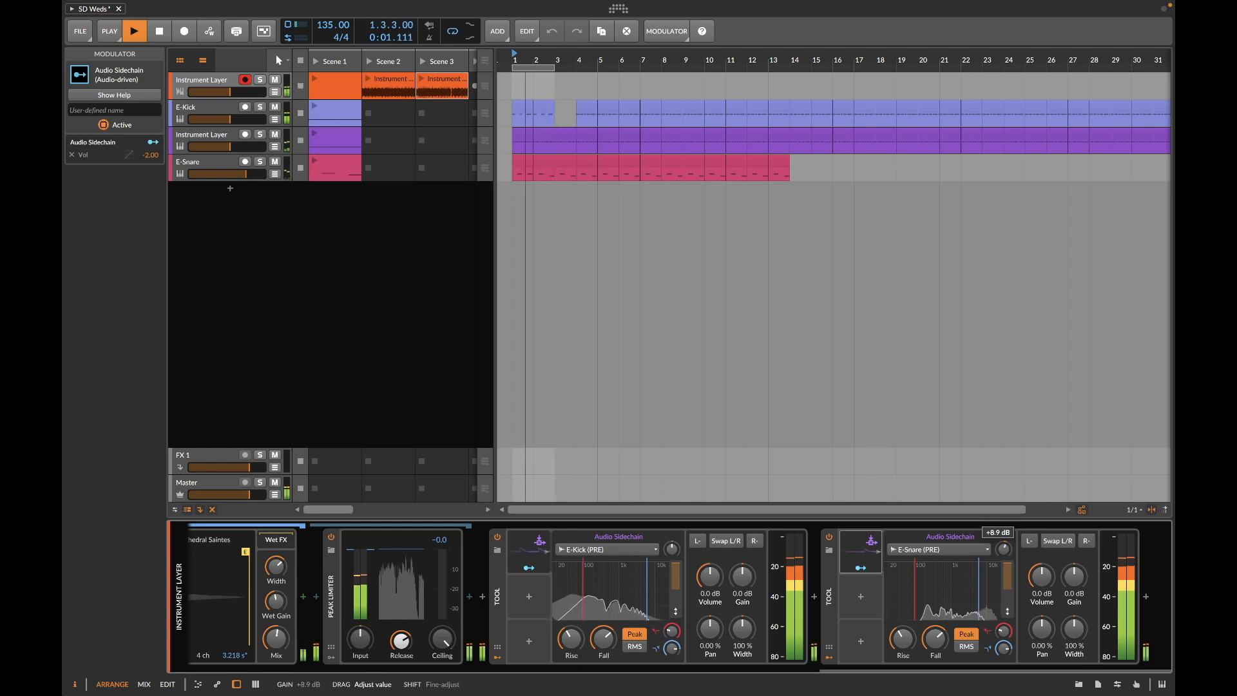
pyautogui.moveTo(1004, 549); pyautogui.dragTo(1004, 548)
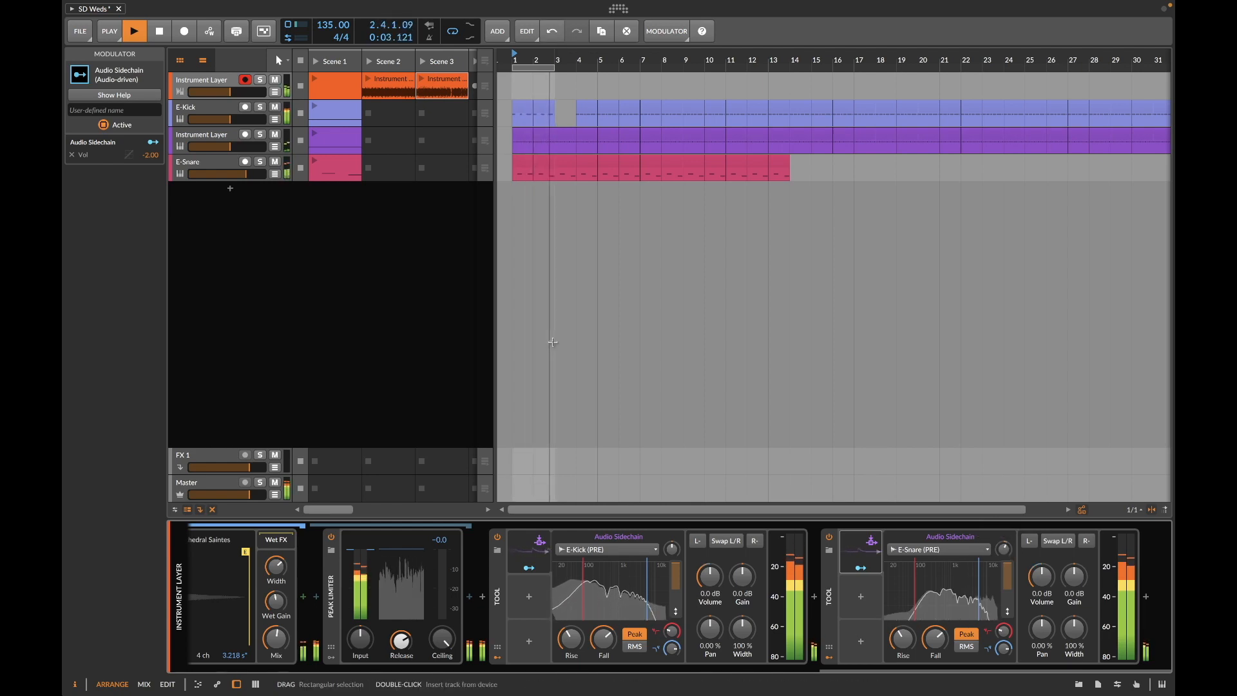
# Step: Audition the loop from bar 1 and adjust the E-Snare Audio Sidechain gain on the hi-hat Instrument Layer track
pyautogui.click(237, 144)
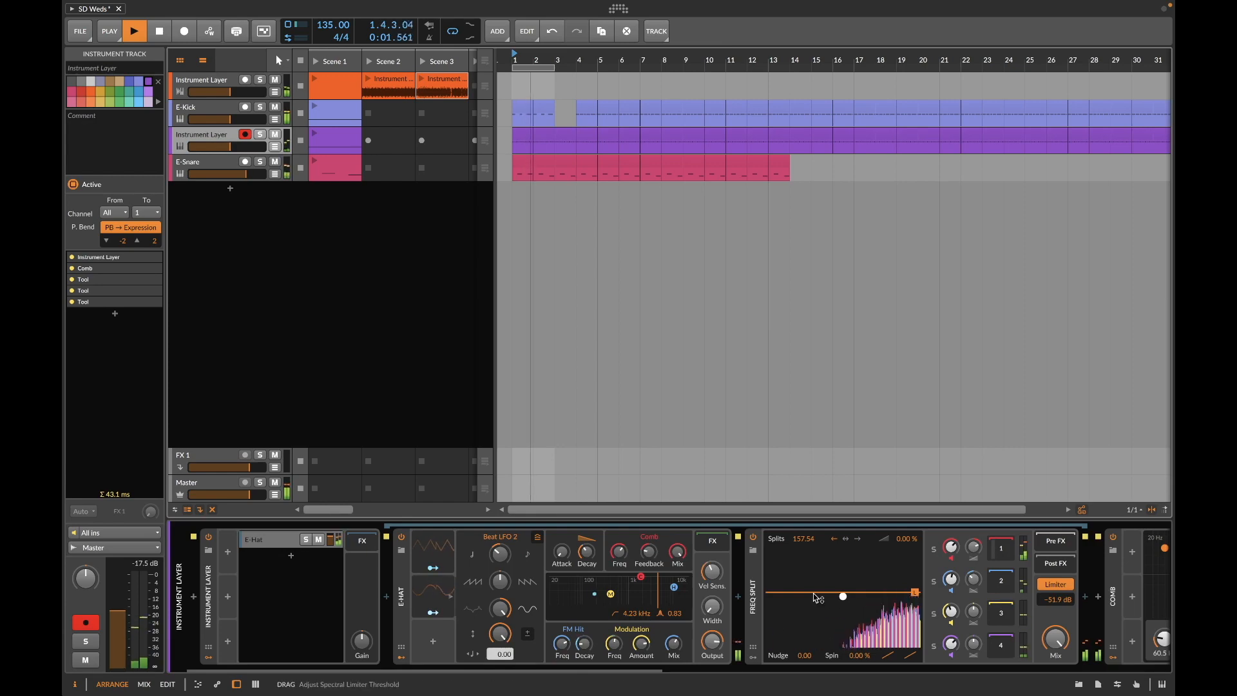
pyautogui.hscroll(-4, 911, 620)
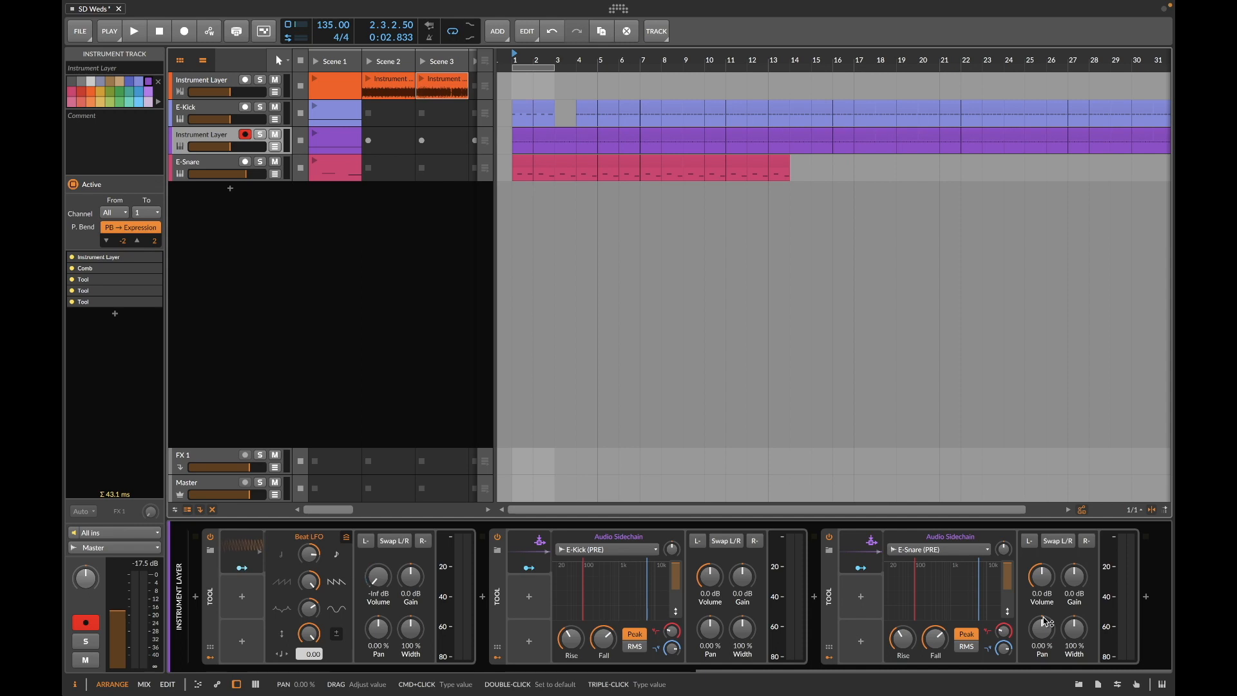
pyautogui.press('space')
pyautogui.press('space')
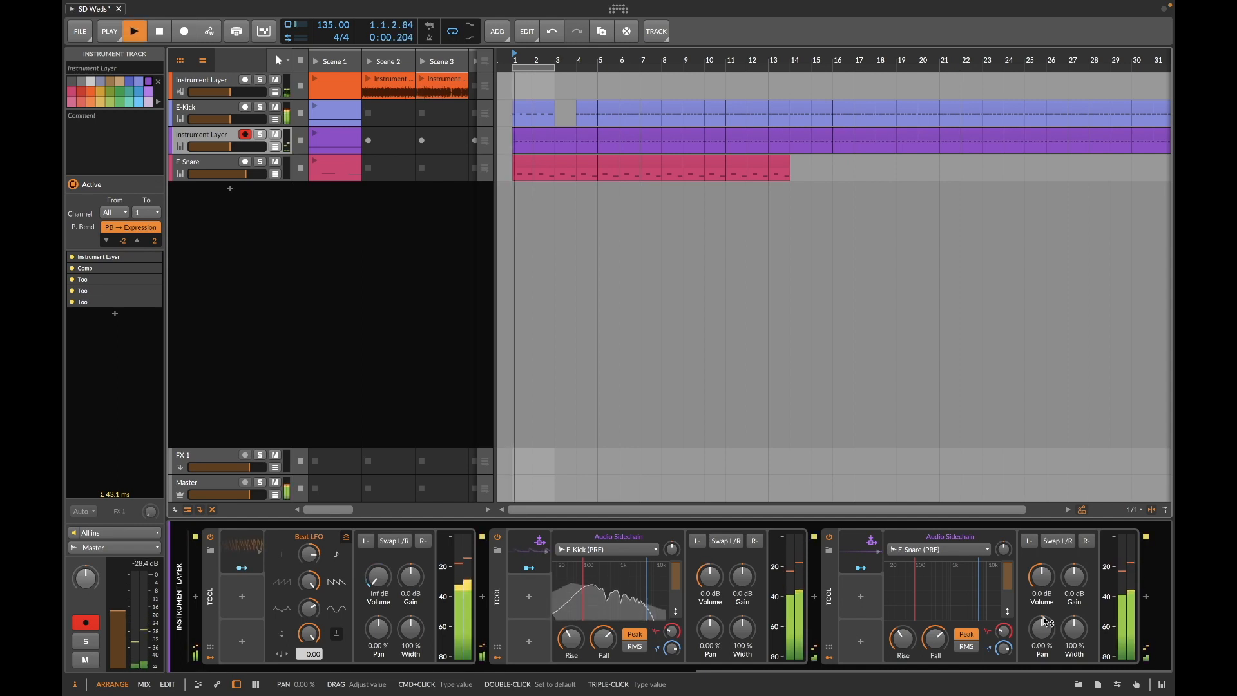
pyautogui.press('space')
pyautogui.press('space')
pyautogui.press('space')
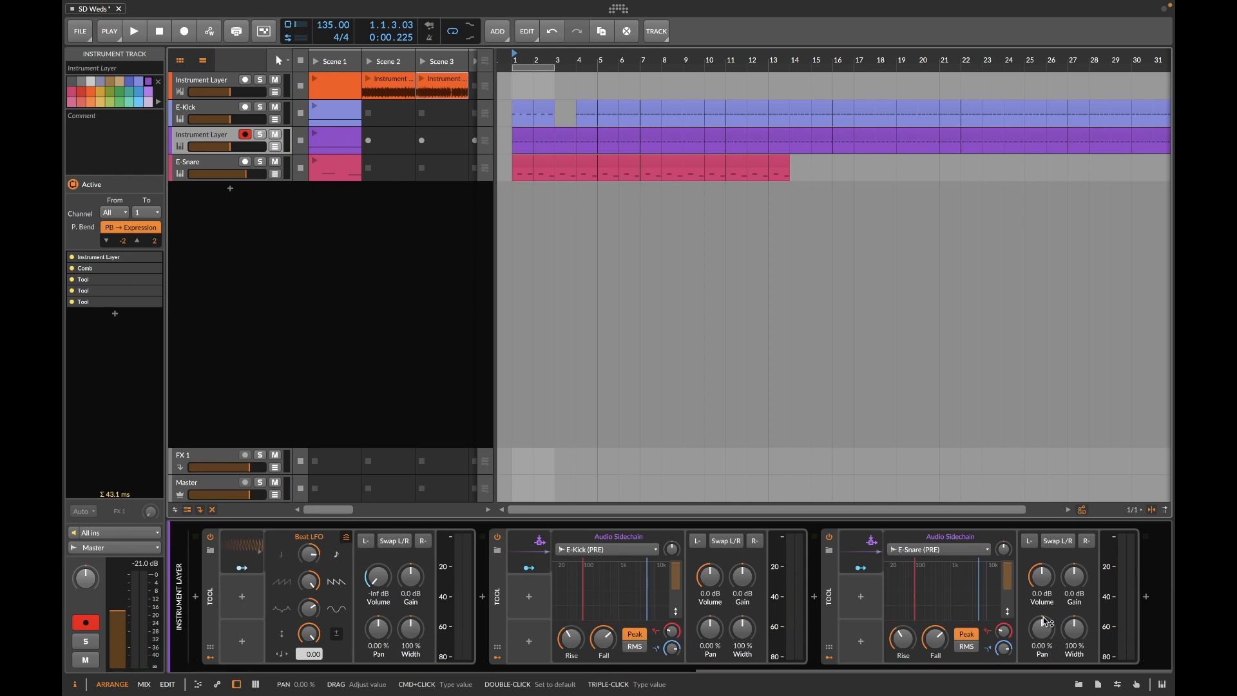
pyautogui.moveTo(1003, 549); pyautogui.dragTo(1003, 540)
pyautogui.press('space')
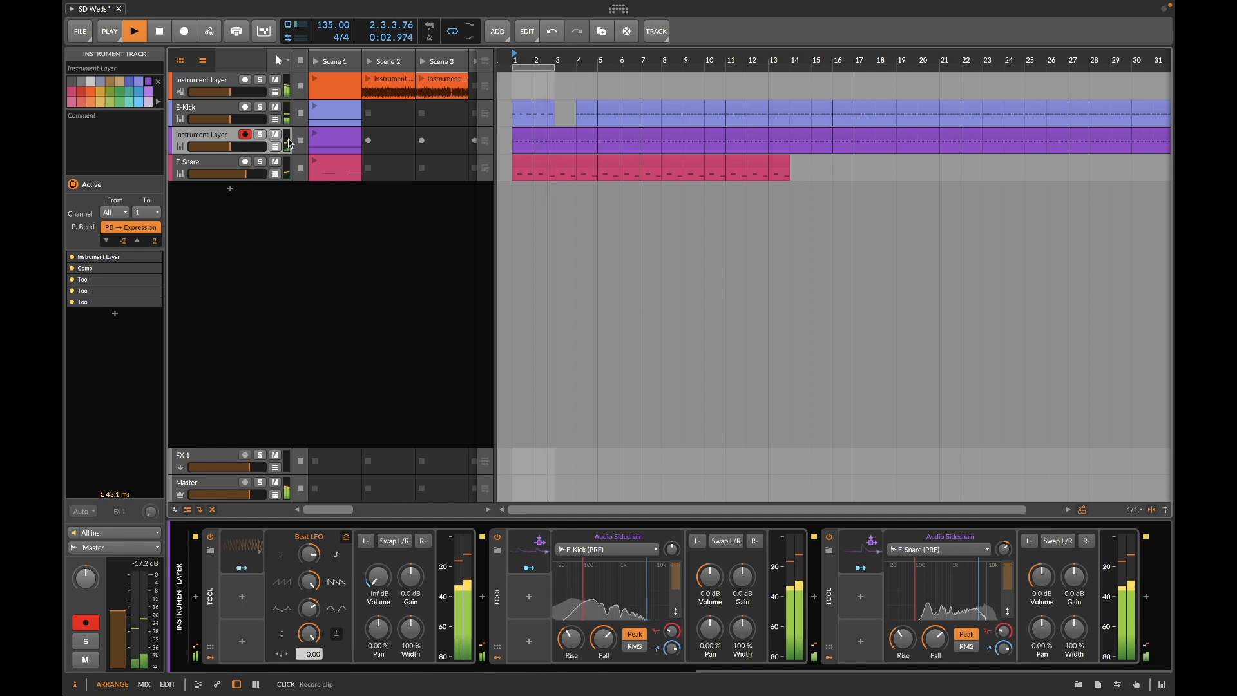
# Step: Solo the hi-hat Instrument Layer track and try adjusting the Volume and Beat LFO rate of its Beat LFO Tool
pyautogui.click(260, 135)
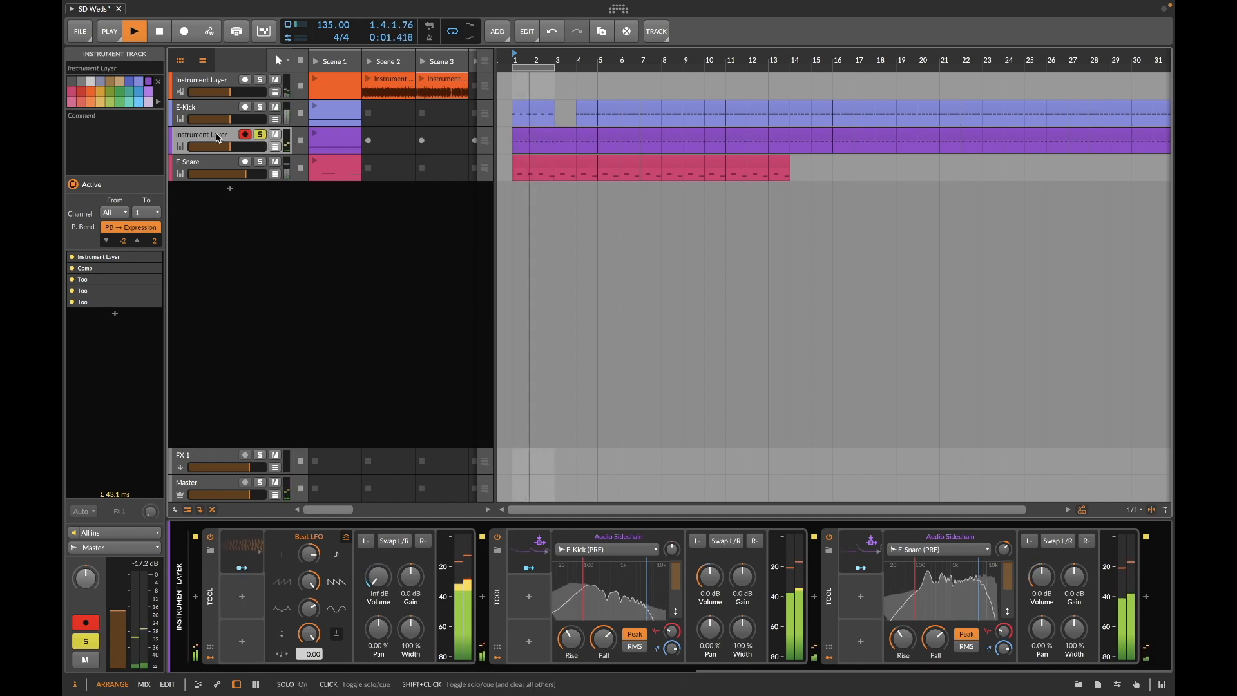
pyautogui.click(466, 571)
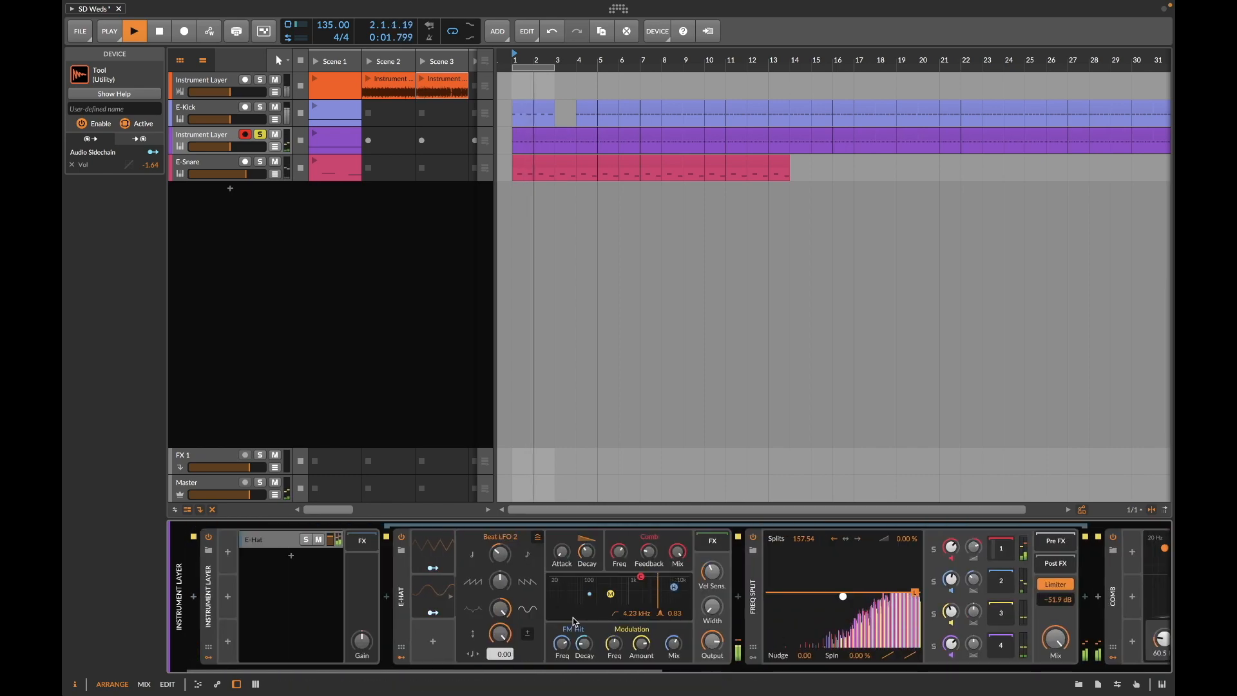
pyautogui.hscroll(7, 684, 604)
pyautogui.hscroll(3, 688, 602)
pyautogui.hscroll(3, 688, 603)
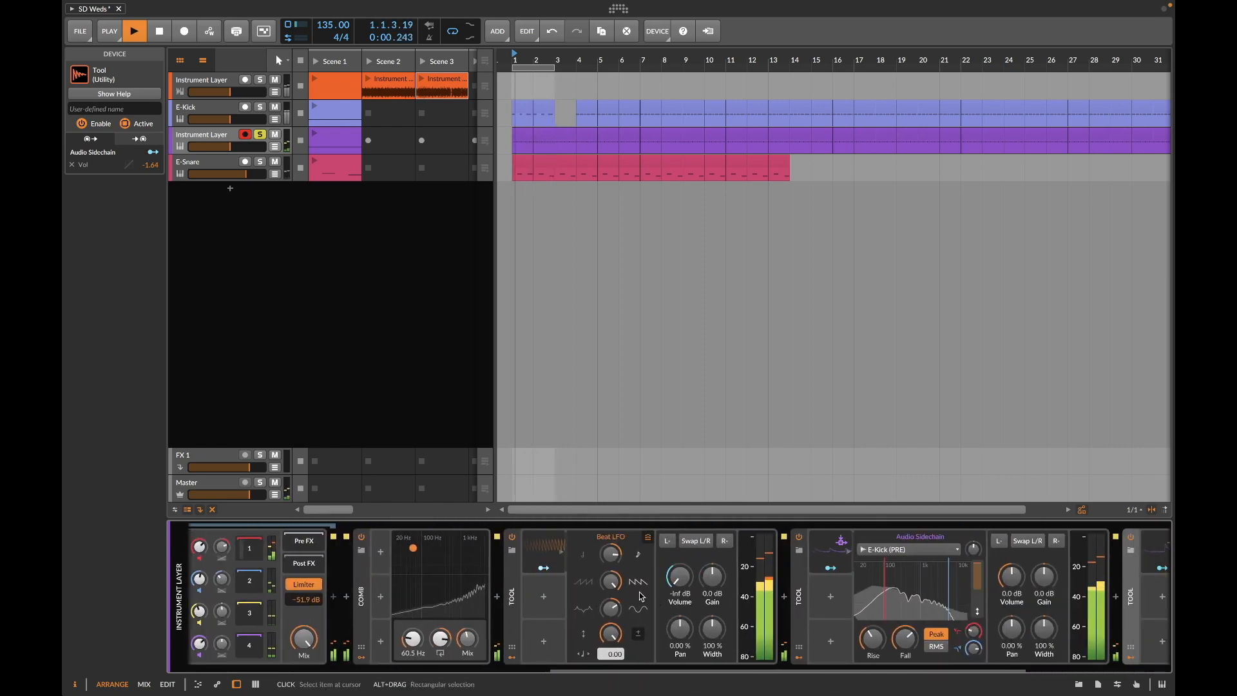
pyautogui.moveTo(680, 579)
pyautogui.mouseDown()
pyautogui.moveTo(680, 567)
pyautogui.moveTo(689, 585)
pyautogui.mouseUp()
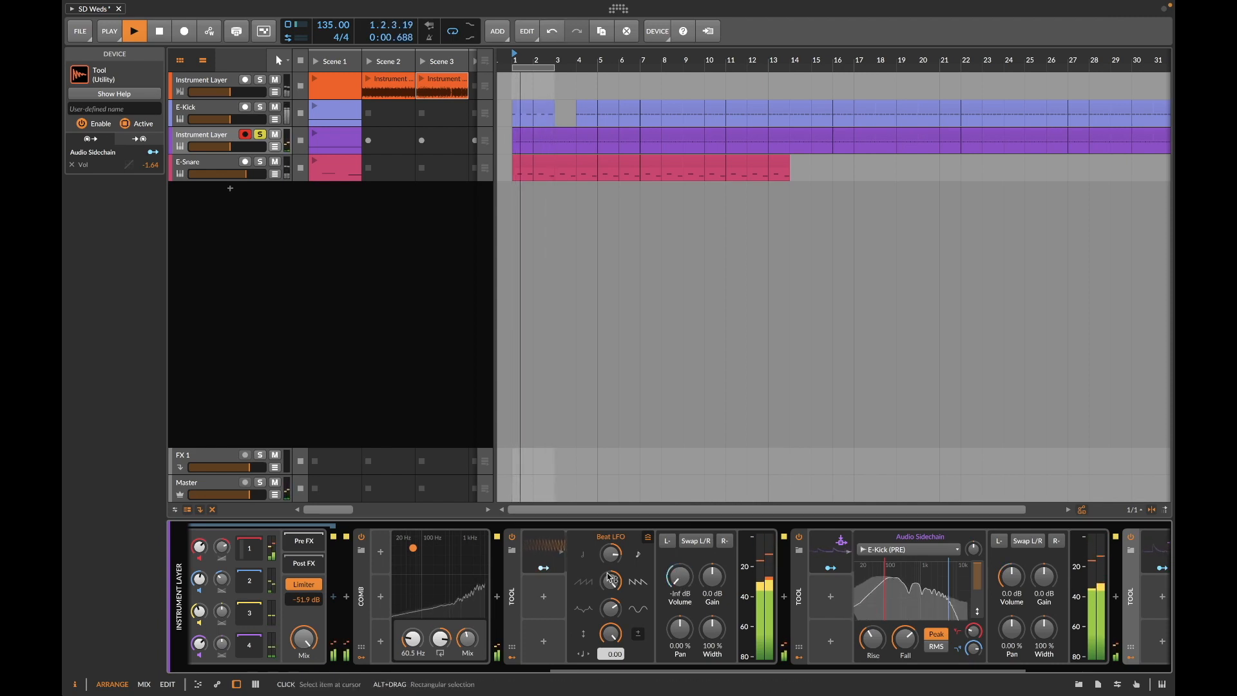
pyautogui.moveTo(611, 556); pyautogui.dragTo(611, 541)
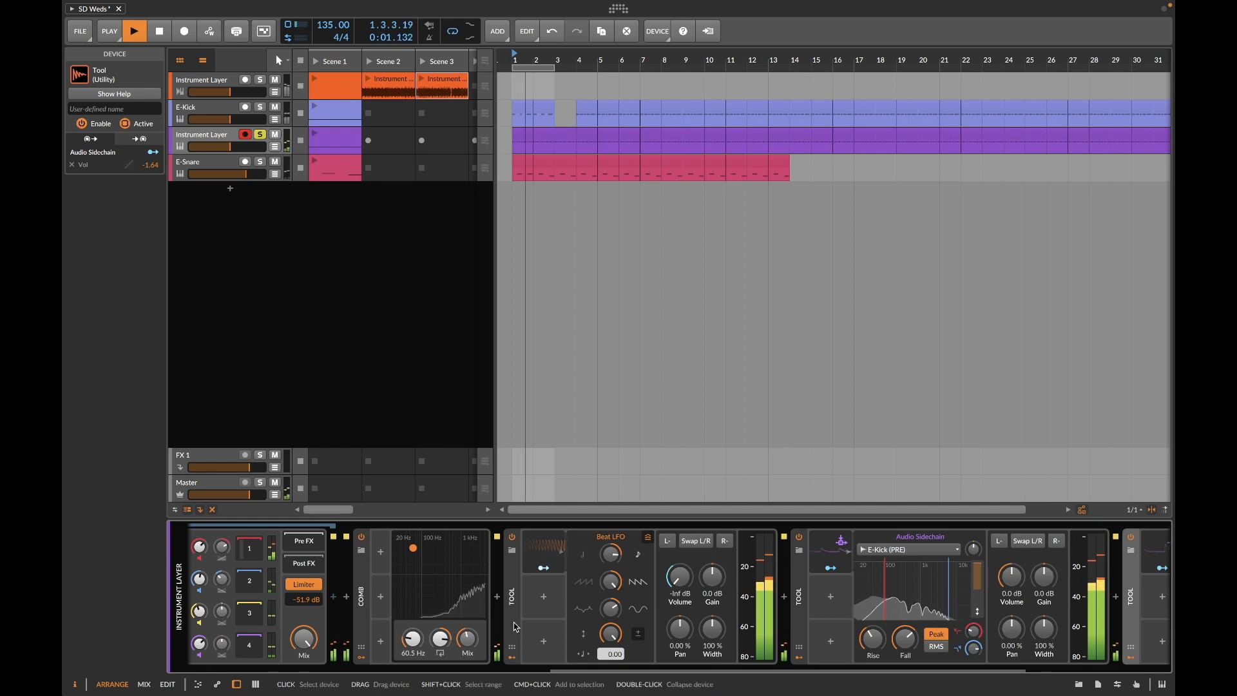
# Step: Move the Tool with the Beat LFO directly after E-Hat, ahead of Freq Split in the hi-hat chain
pyautogui.hscroll(-3, 565, 645)
pyautogui.moveTo(565, 644); pyautogui.dragTo(566, 652)
pyautogui.press('super+z')
pyautogui.hscroll(-3, 570, 644)
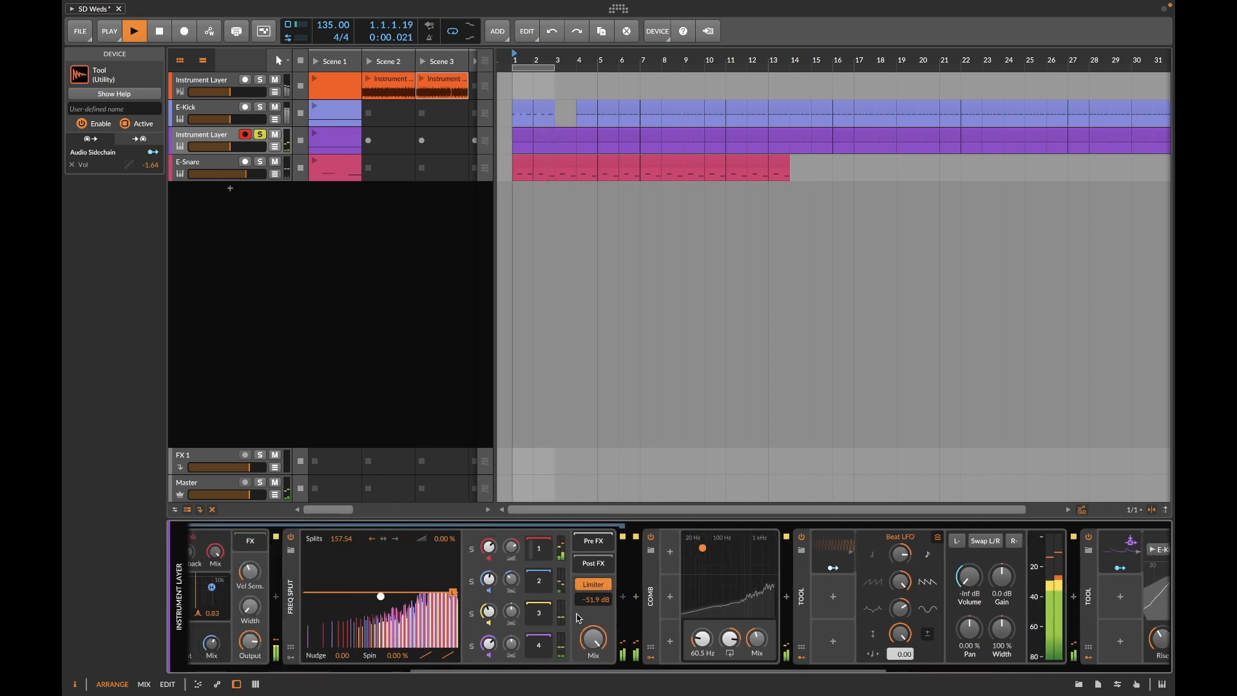
pyautogui.hscroll(-4, 579, 615)
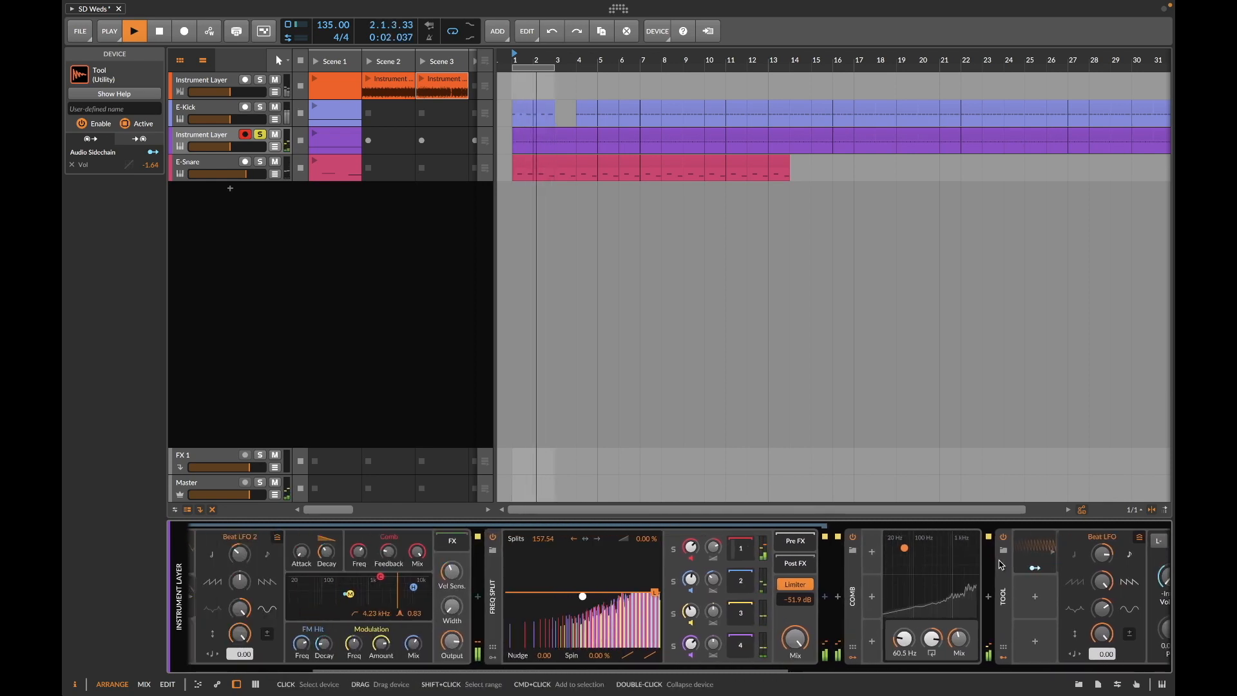
pyautogui.moveTo(1004, 596); pyautogui.dragTo(482, 596)
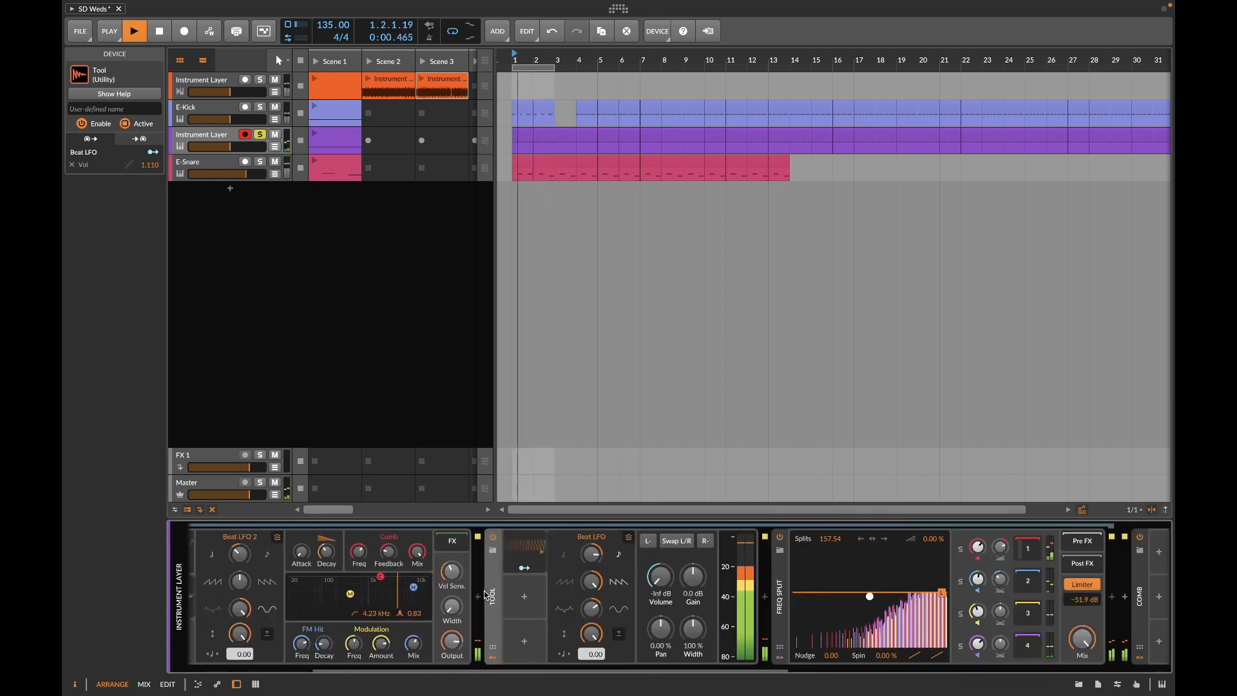
# Step: Adjust the Comb device's feedback on the soloed hi-hat track, trying about 41%
pyautogui.hscroll(4, 602, 593)
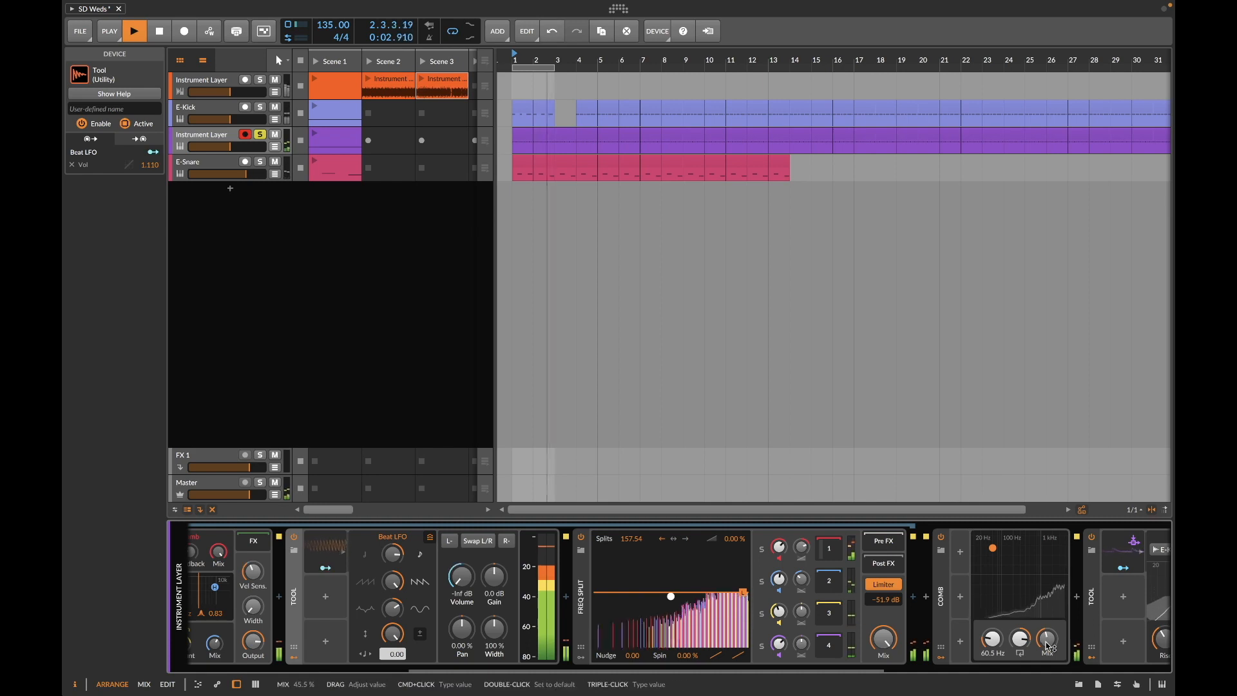
pyautogui.moveTo(1020, 638); pyautogui.dragTo(1020, 644)
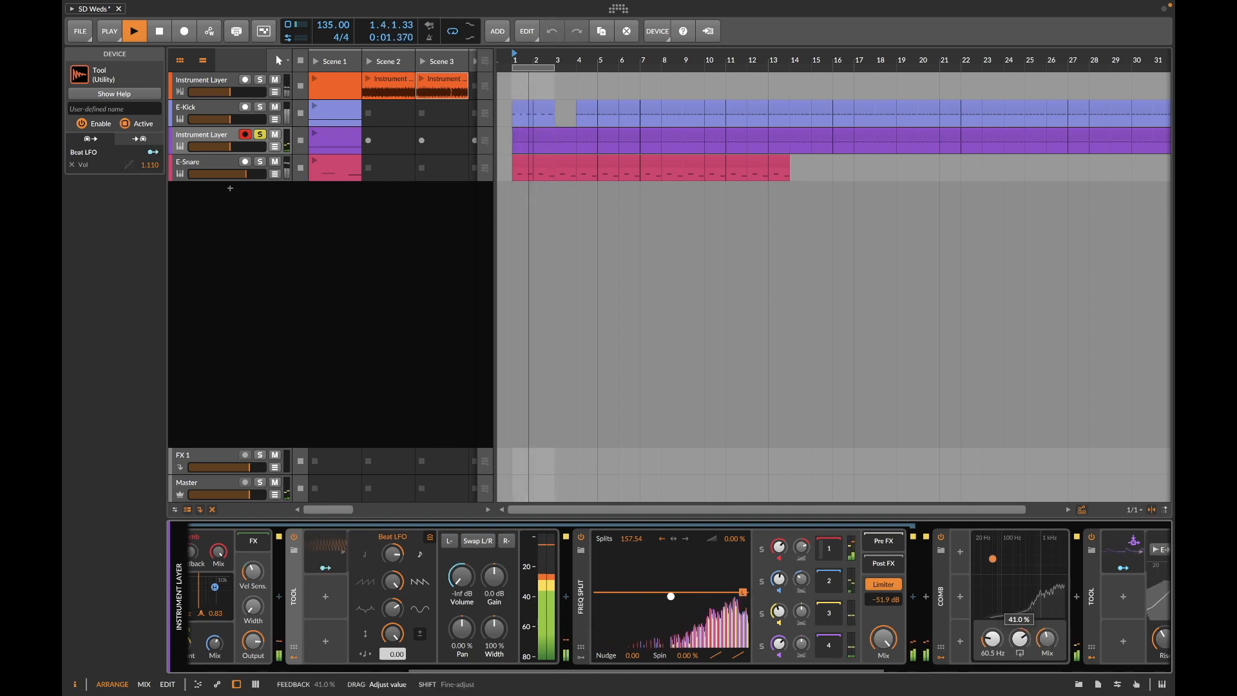
pyautogui.moveTo(1020, 638); pyautogui.dragTo(1020, 638)
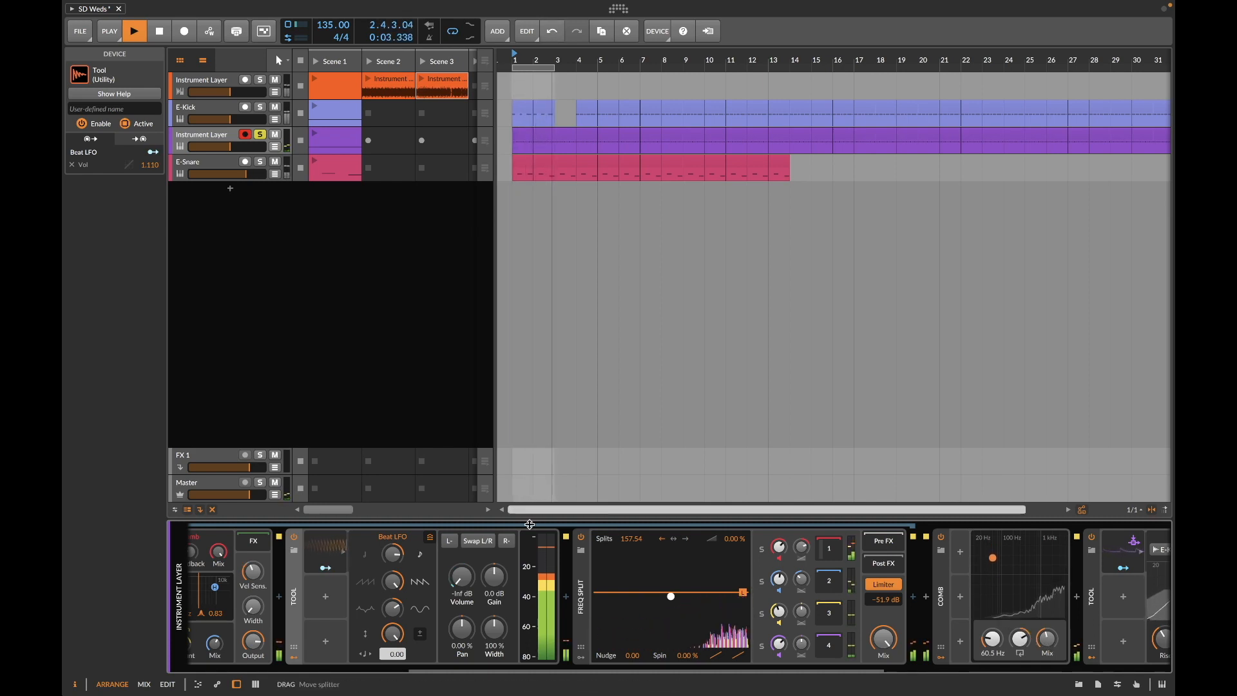
pyautogui.moveTo(1020, 638); pyautogui.dragTo(1020, 641)
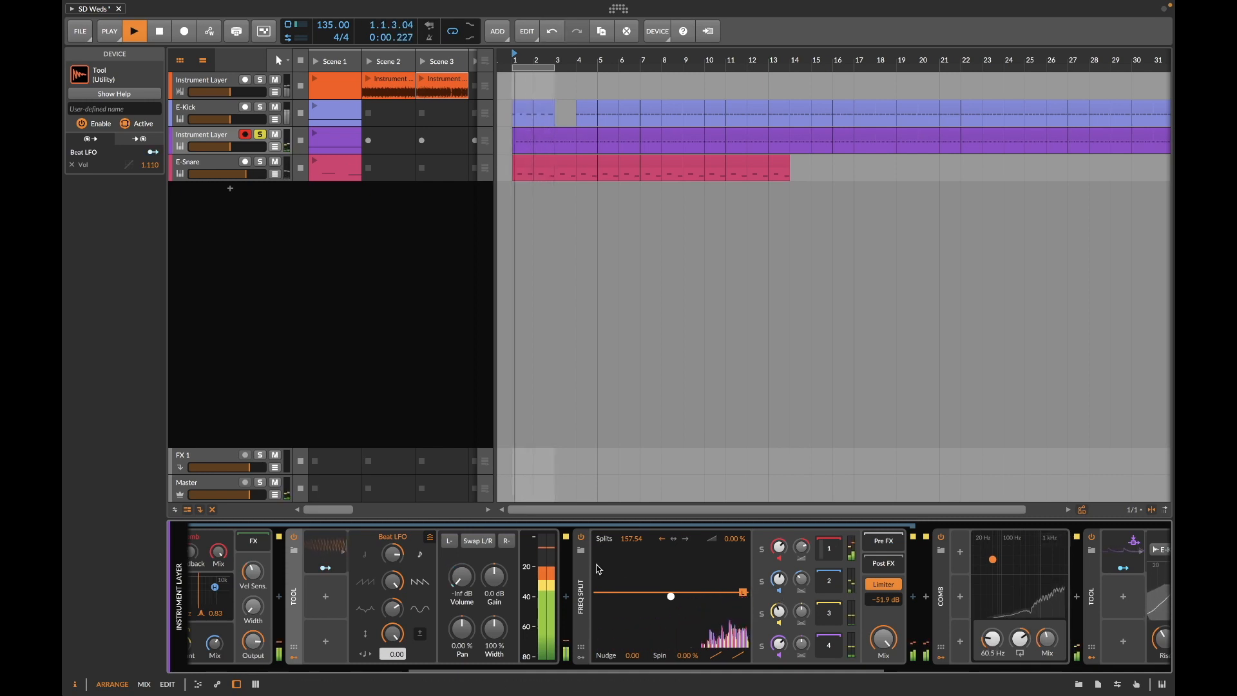
# Step: Try different settings for the Tool's Beat LFO rate and the Freq Split's Nudge
pyautogui.moveTo(393, 554)
pyautogui.mouseDown()
pyautogui.moveTo(393, 587)
pyautogui.moveTo(393, 558)
pyautogui.mouseUp()
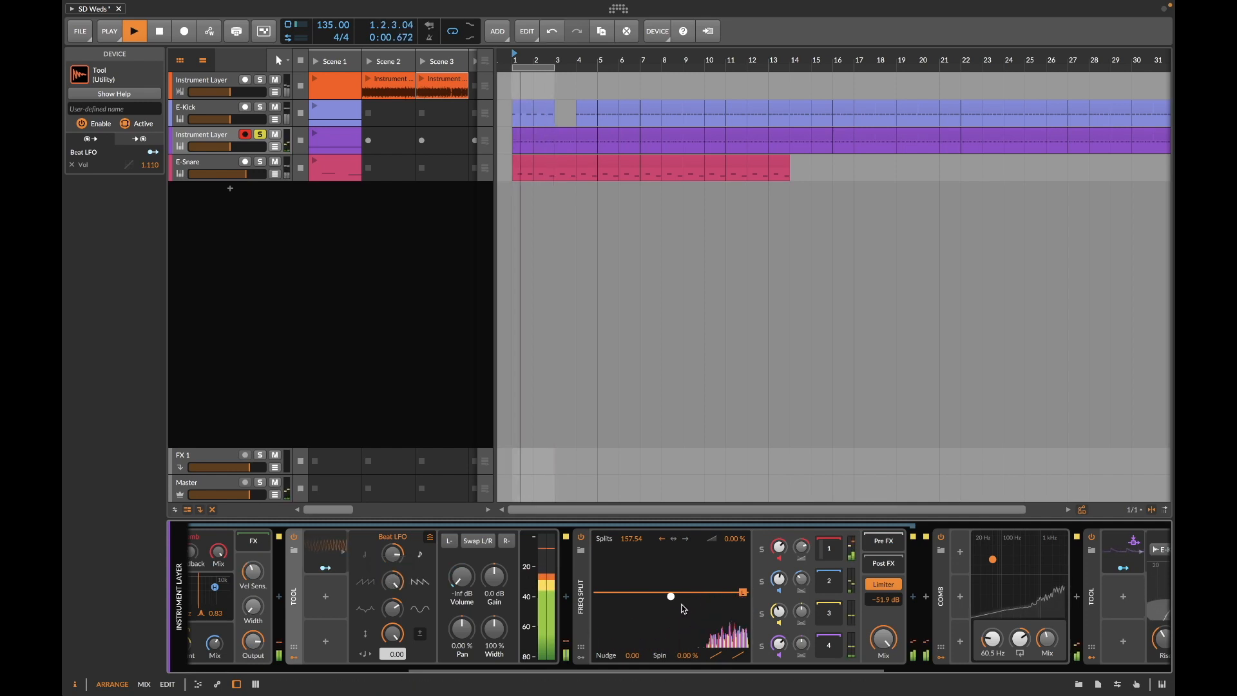
pyautogui.moveTo(631, 539)
pyautogui.mouseDown()
pyautogui.moveTo(631, 564)
pyautogui.moveTo(634, 539)
pyautogui.mouseUp()
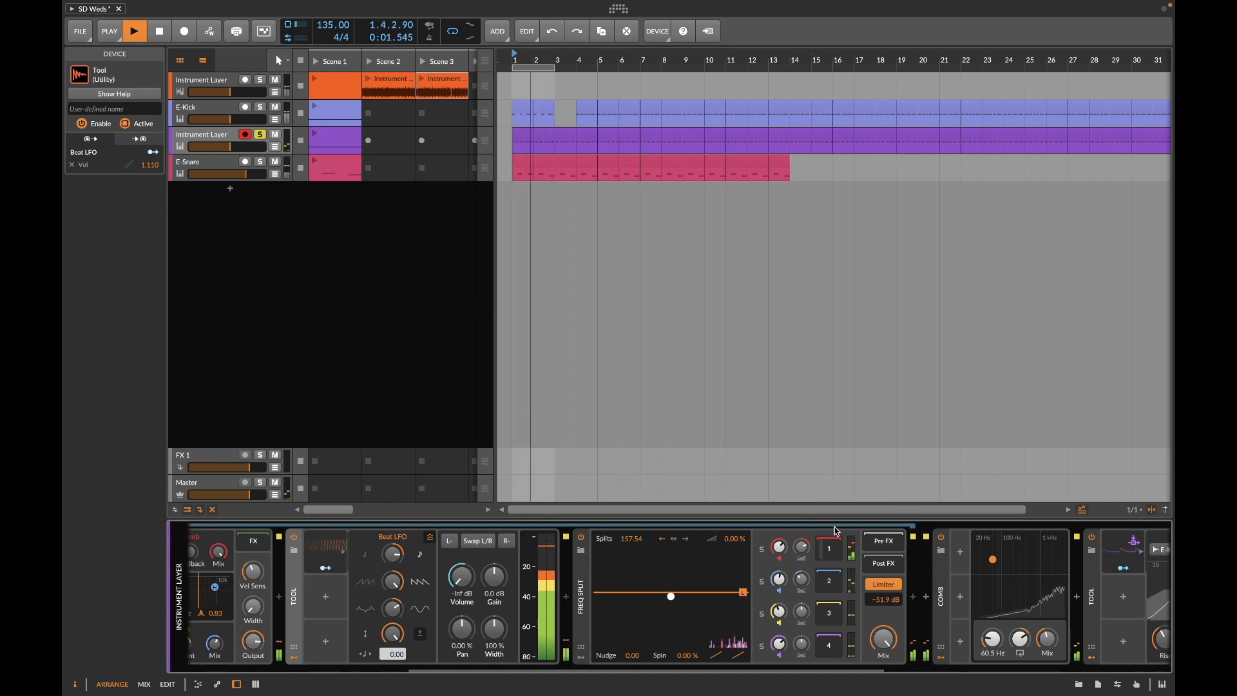
# Step: Open Freq Split's band 1 effects chain and review the hi-hat devices from Saturator through the sidechain Tools
pyautogui.click(832, 550)
pyautogui.hscroll(5, 813, 583)
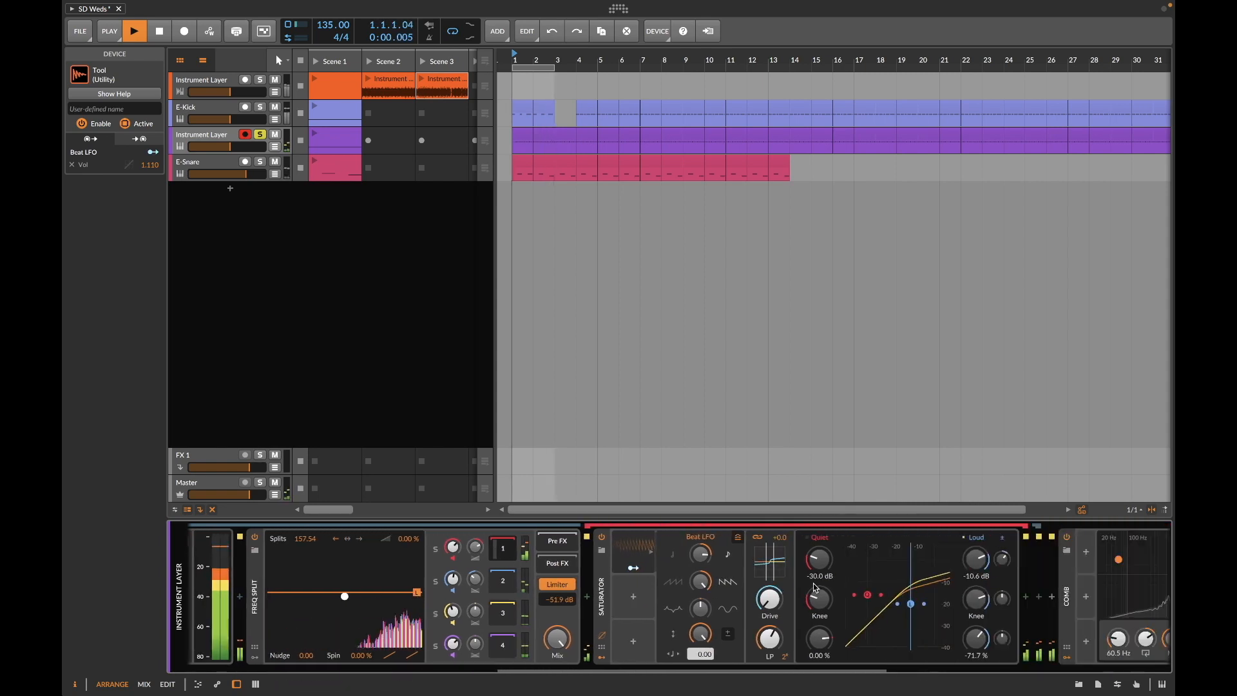
pyautogui.hscroll(5, 813, 583)
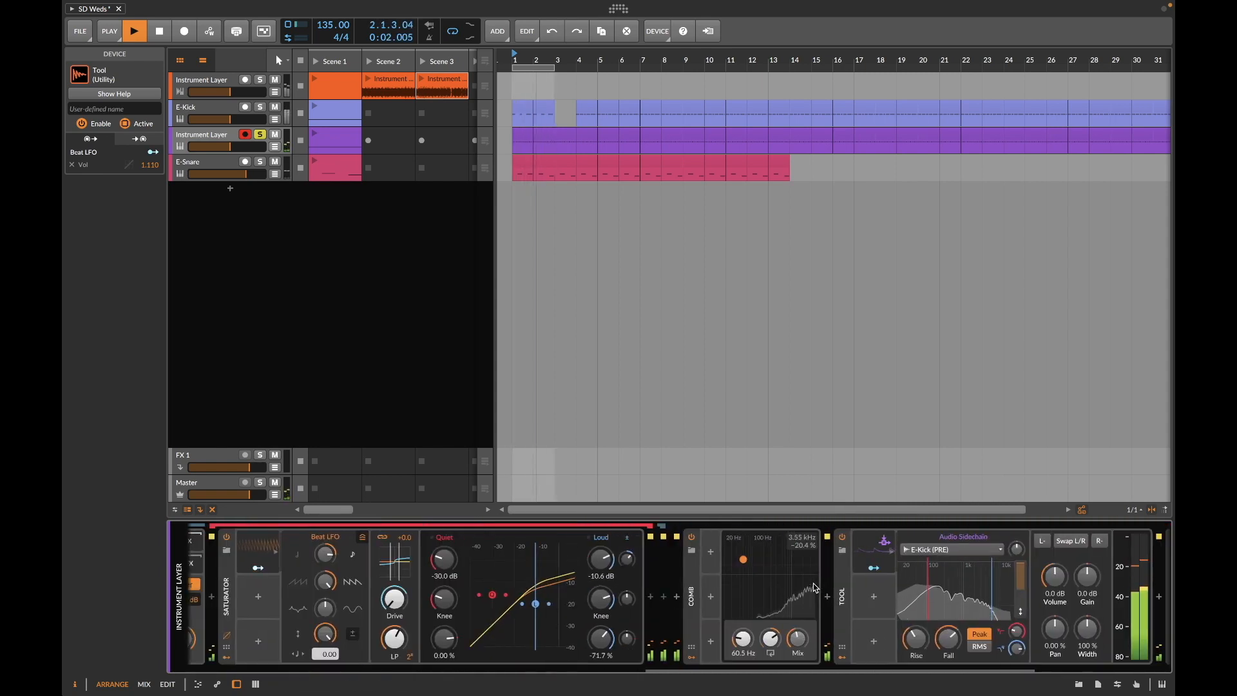
pyautogui.hscroll(5, 814, 587)
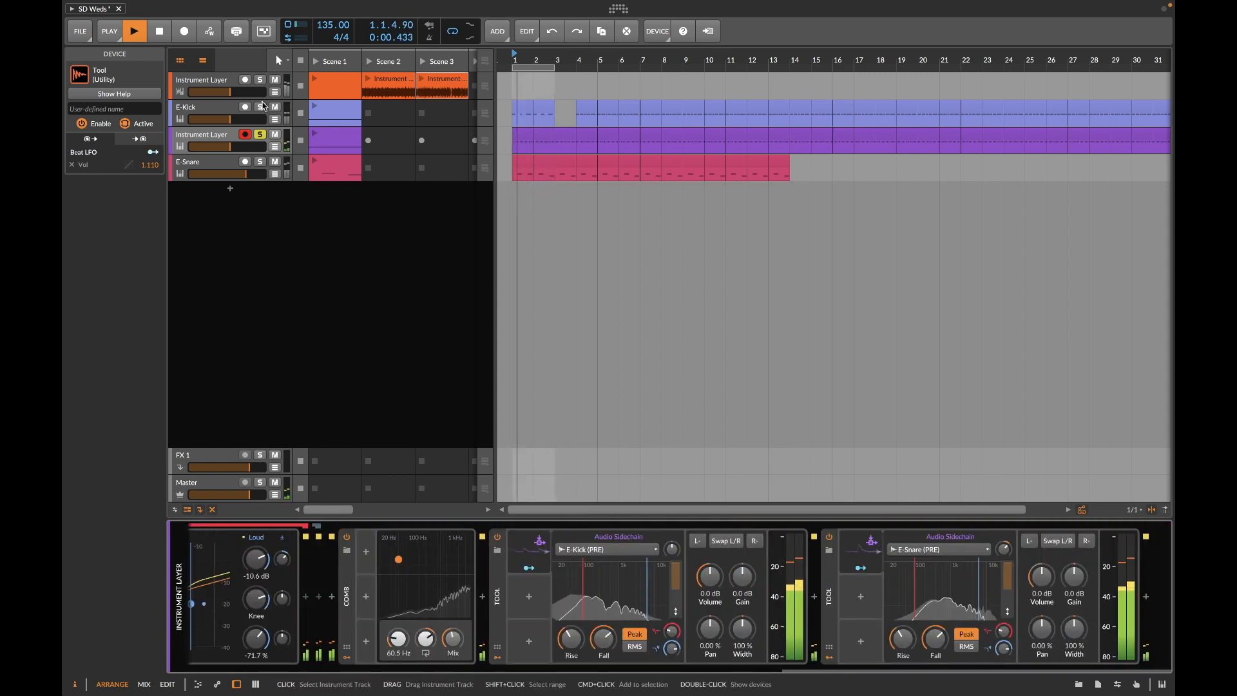
# Step: Unsolo the hi-hat track and add a C2 note at 1.4.4 in the second E-Kick clip
pyautogui.click(261, 135)
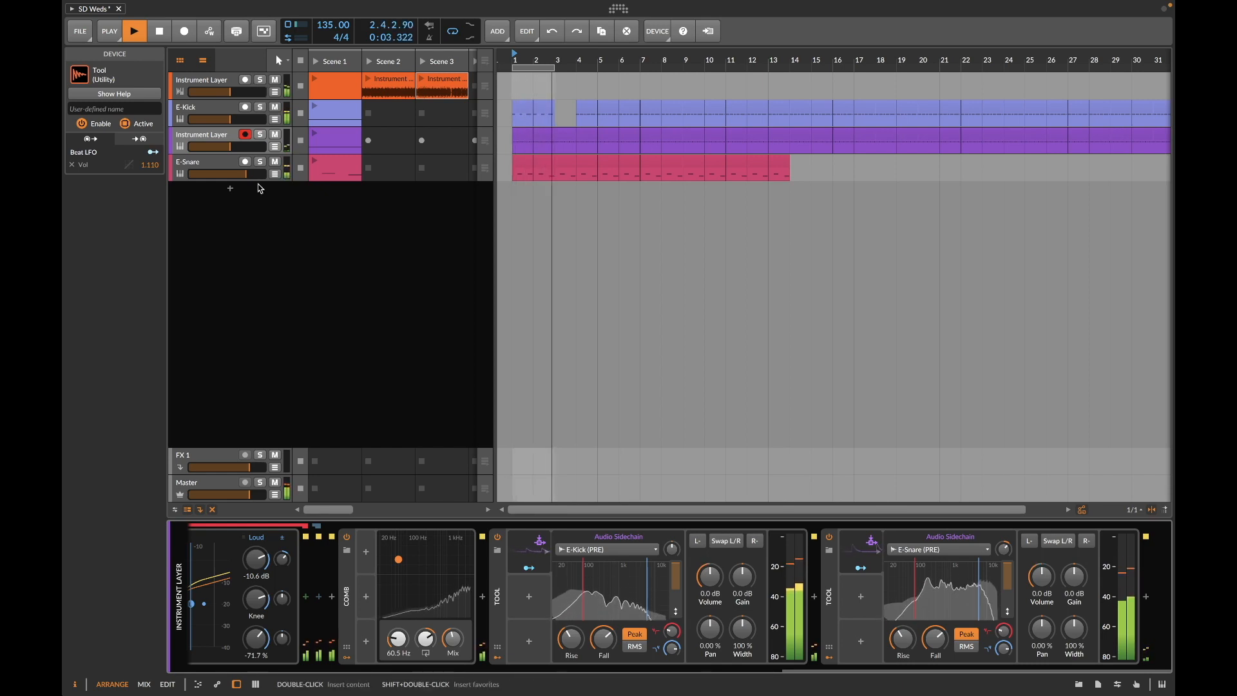
pyautogui.click(550, 113)
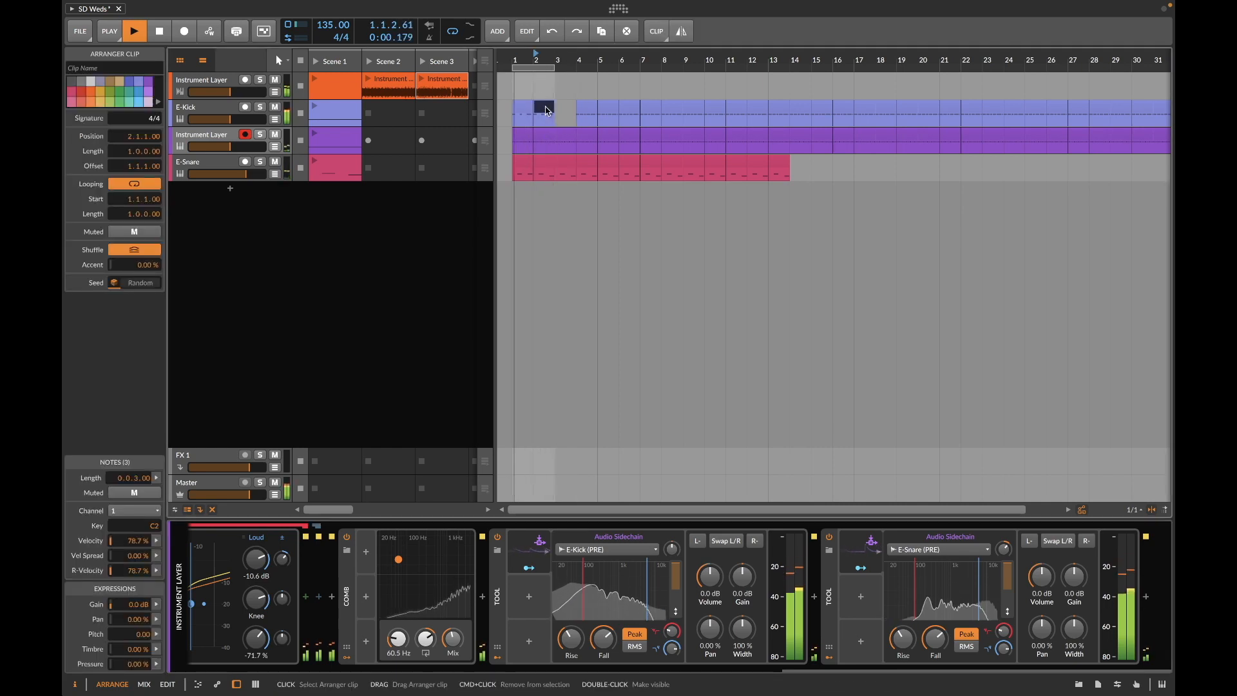
pyautogui.doubleClick(547, 111)
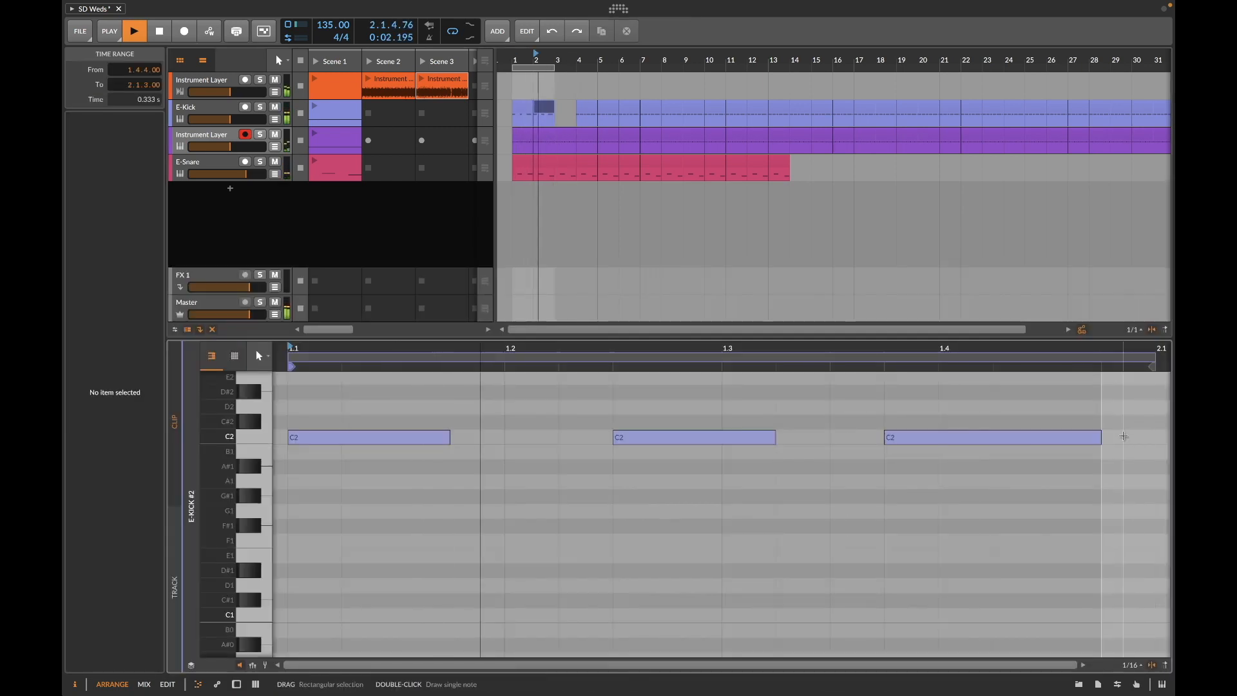
pyautogui.doubleClick(1126, 439)
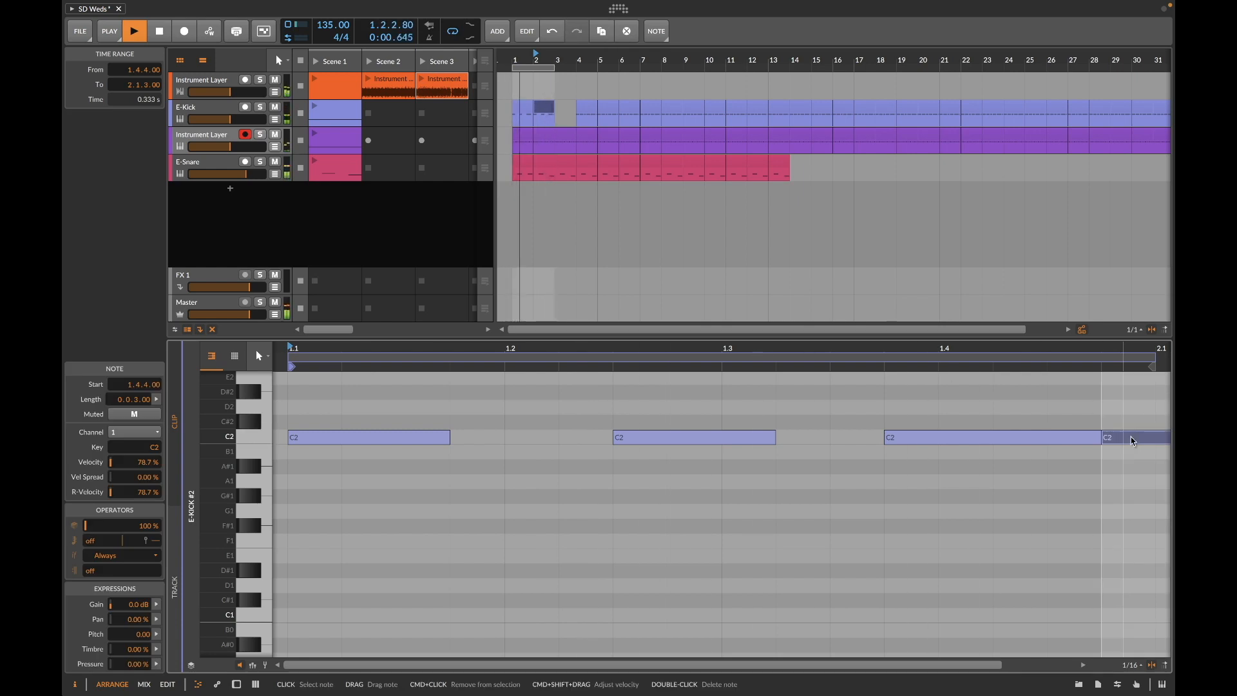
# Step: Delete the E-Kick arrangement clips from bar 4 through bar 8
pyautogui.click(587, 111)
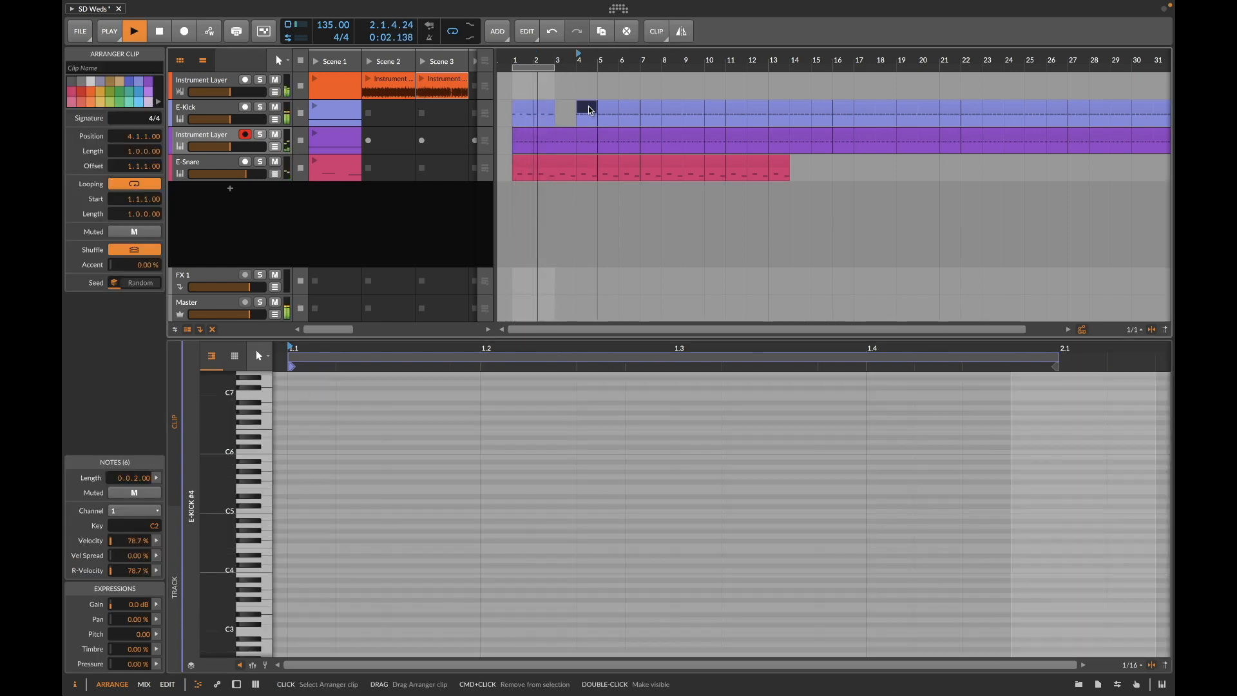
pyautogui.keyDown('shift'); pyautogui.click(679, 111); pyautogui.keyUp('shift')
pyautogui.press('Delete')
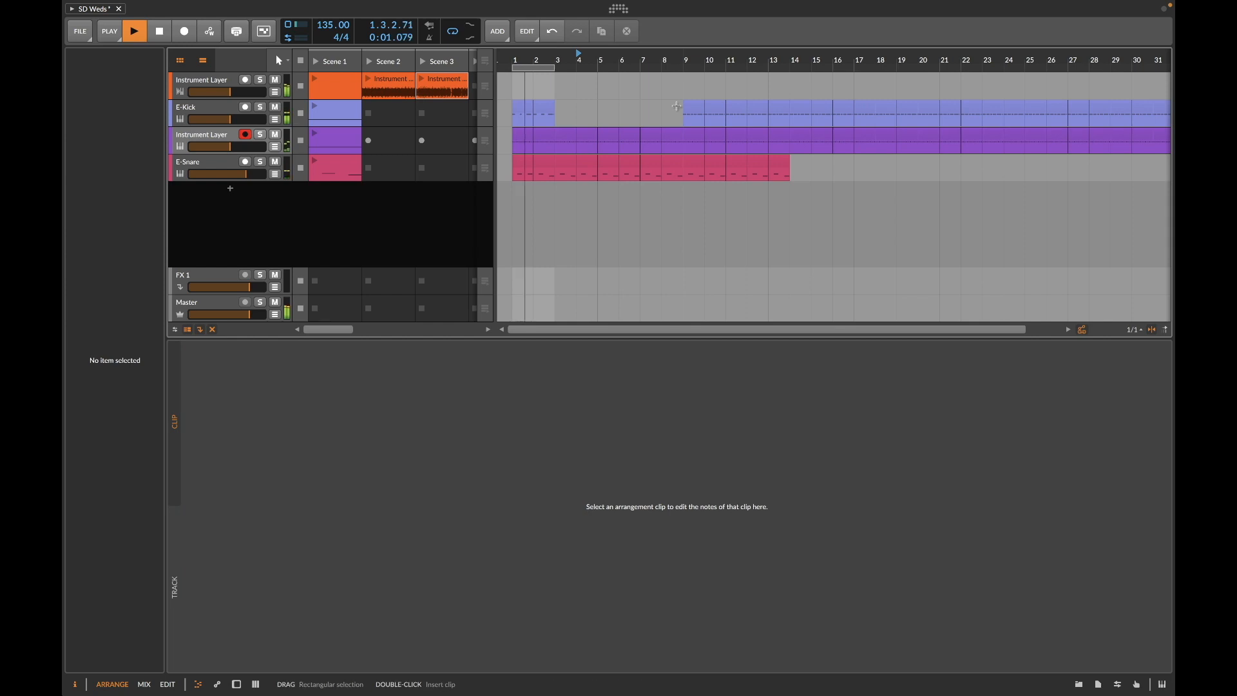
# Step: Raise the input gain of the Master track's Peak Limiter to +5.0 dB
pyautogui.click(223, 304)
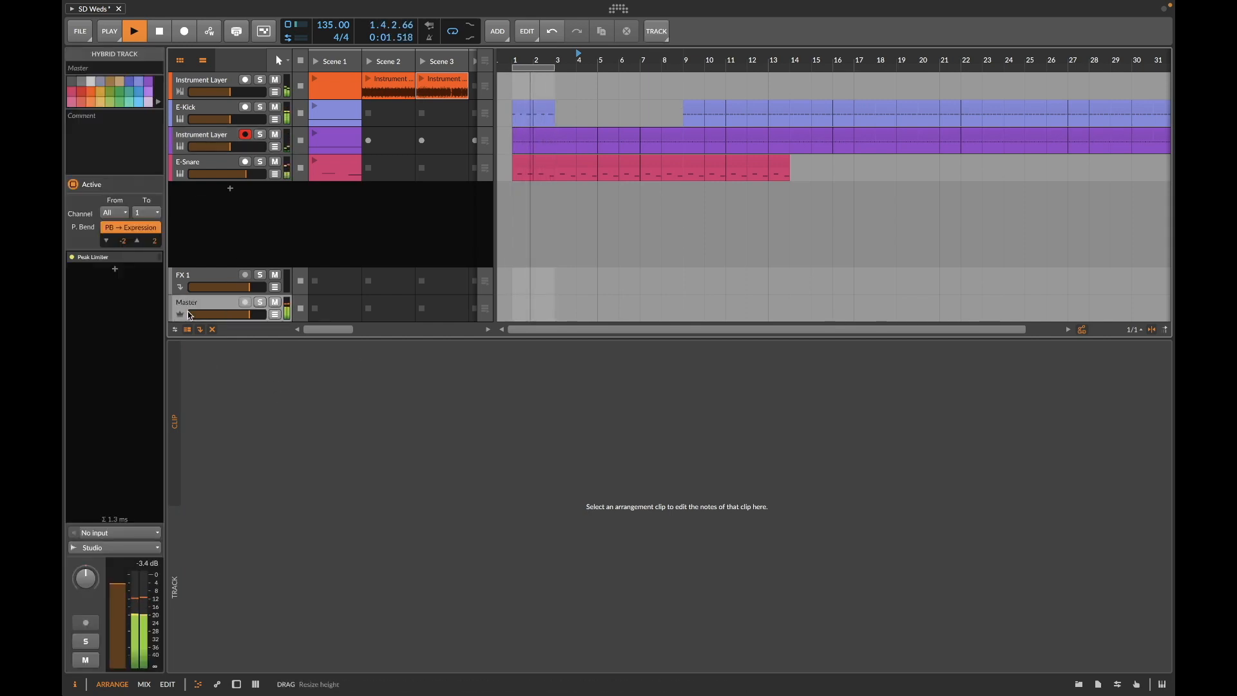
pyautogui.doubleClick(207, 304)
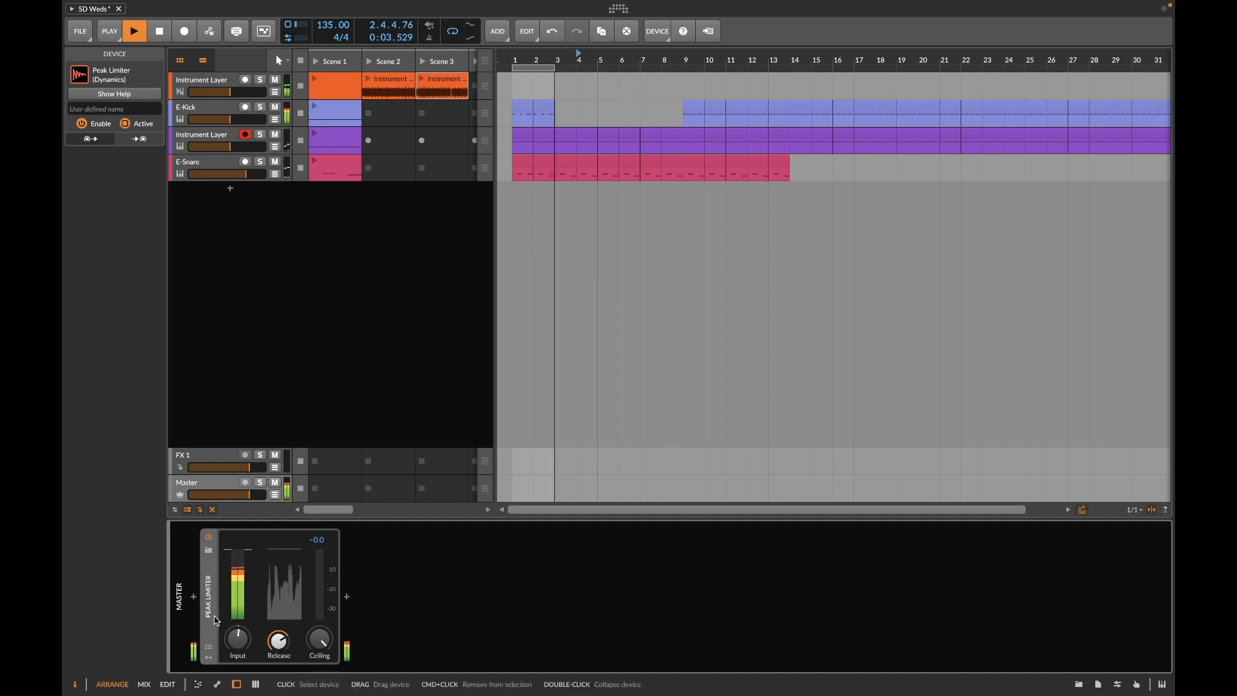
pyautogui.click(209, 647)
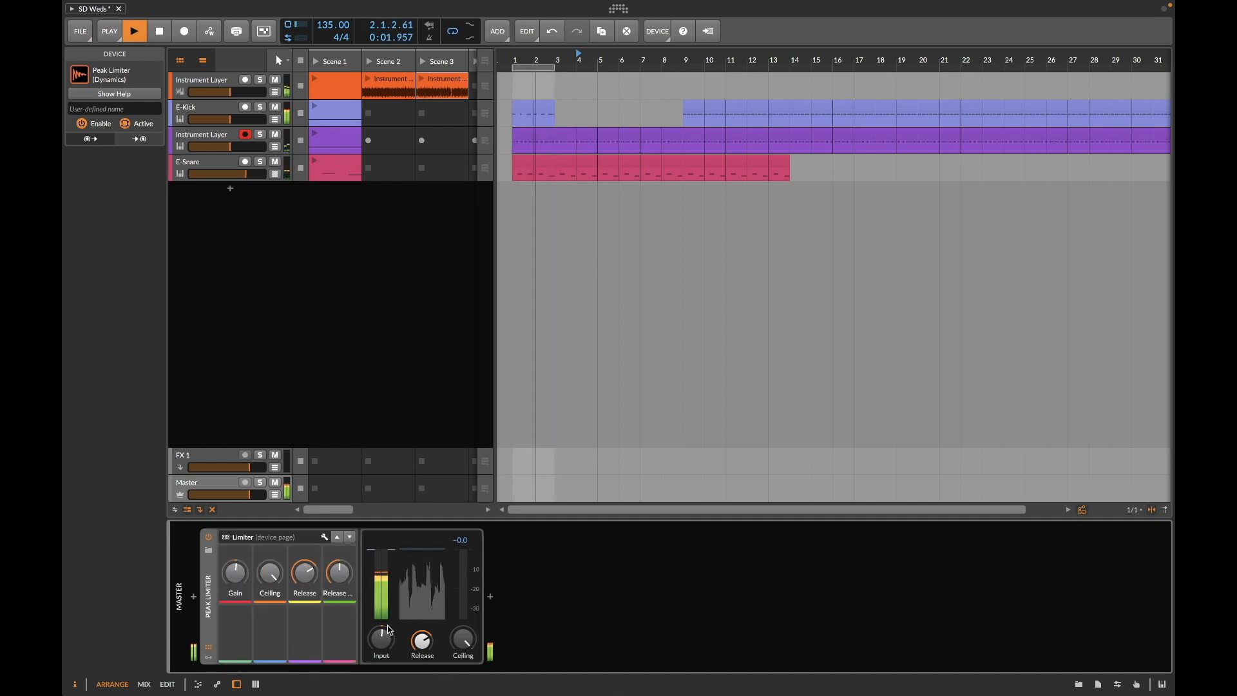
pyautogui.click(208, 647)
pyautogui.moveTo(238, 644); pyautogui.dragTo(238, 634)
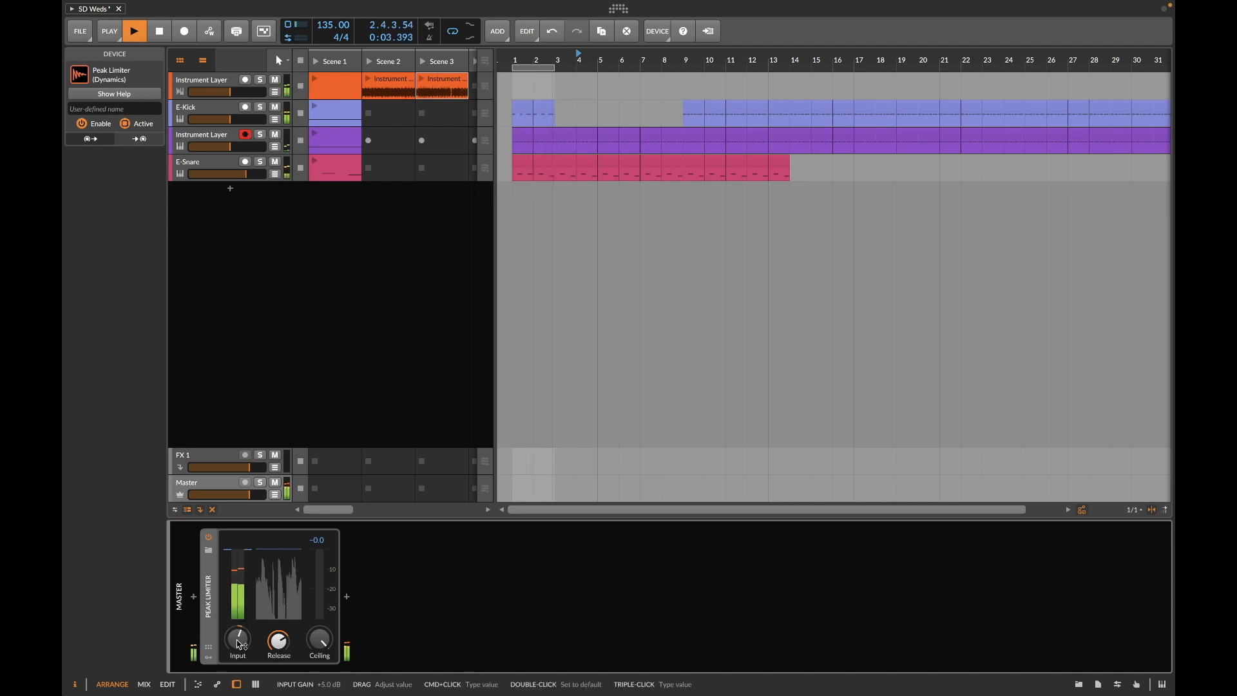
# Step: Solo the E-Snare track and listen to it while checking its E-Snare and Saturator devices
pyautogui.click(260, 170)
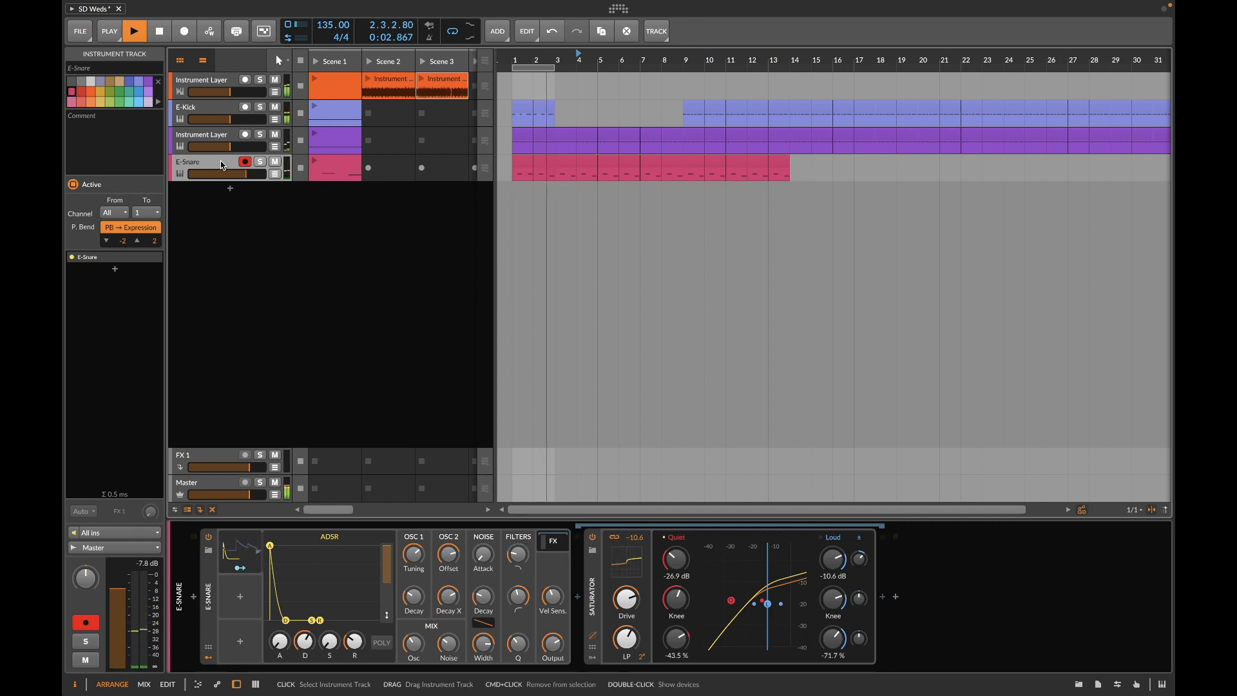
pyautogui.click(260, 162)
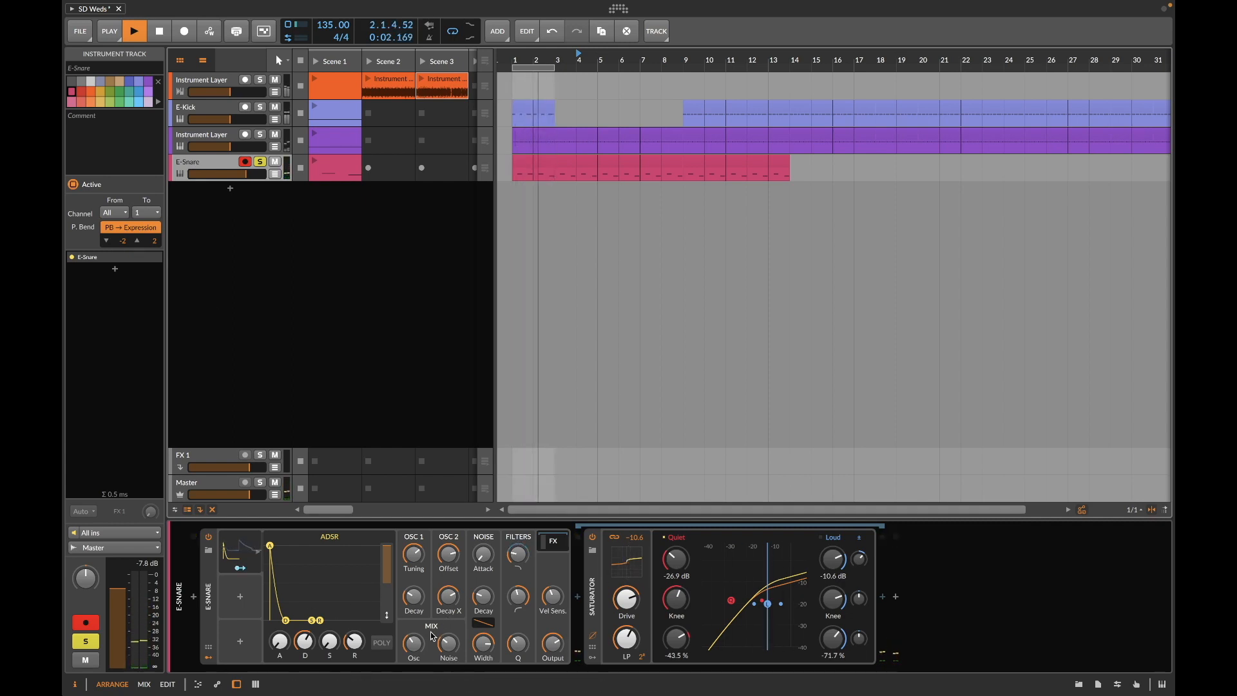
pyautogui.moveTo(419, 614); pyautogui.dragTo(451, 602)
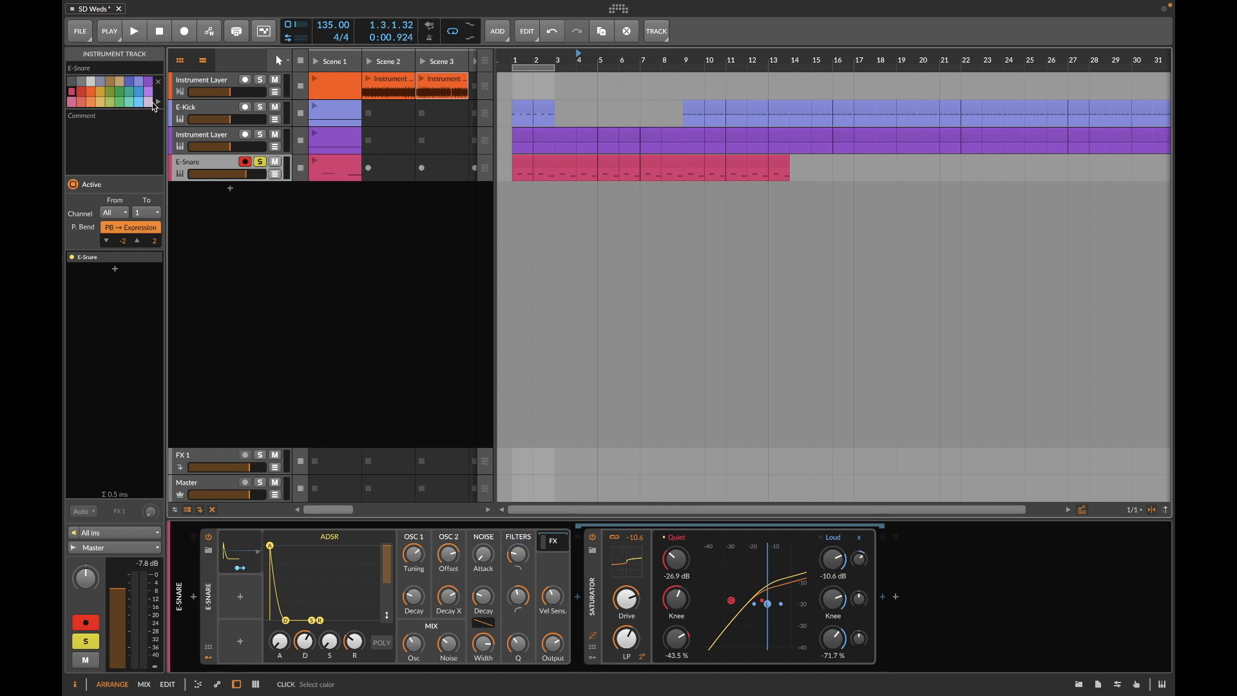
# Step: Group the E-Kick, hi-hat and E-Snare tracks, solo the group and set playback to start at bar 1
pyautogui.keyDown('shift'); pyautogui.click(216, 113); pyautogui.keyUp('shift')
pyautogui.rightClick(216, 113)
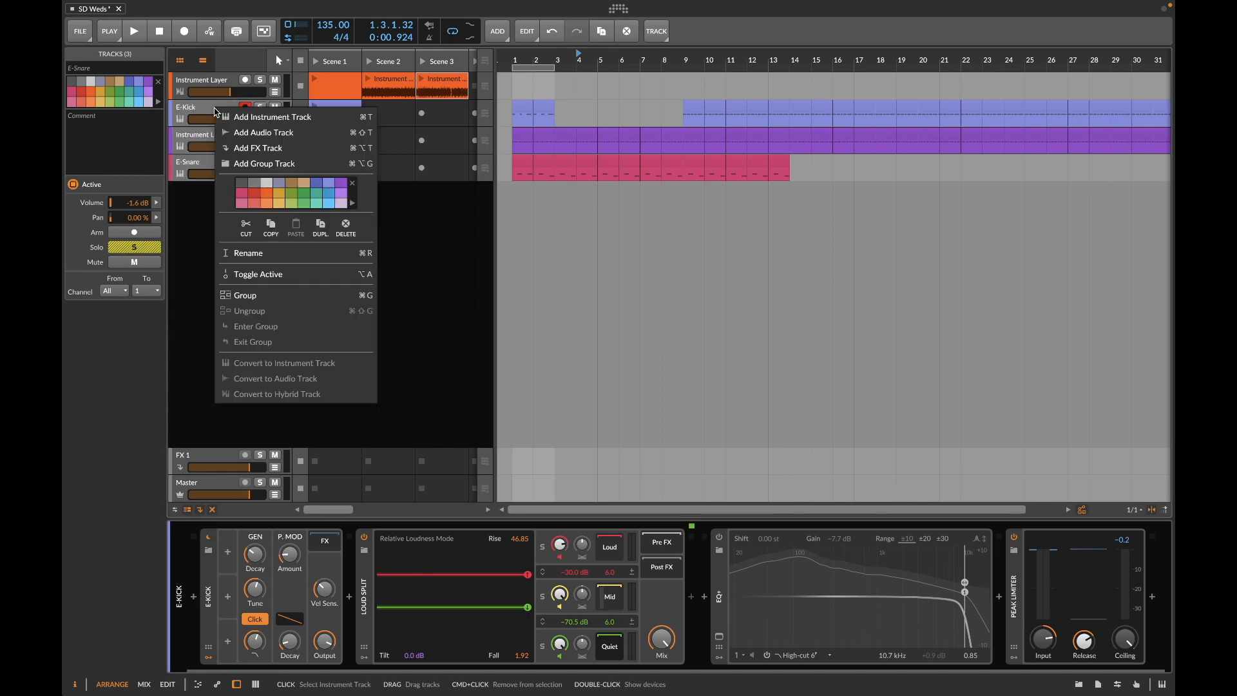
pyautogui.click(243, 297)
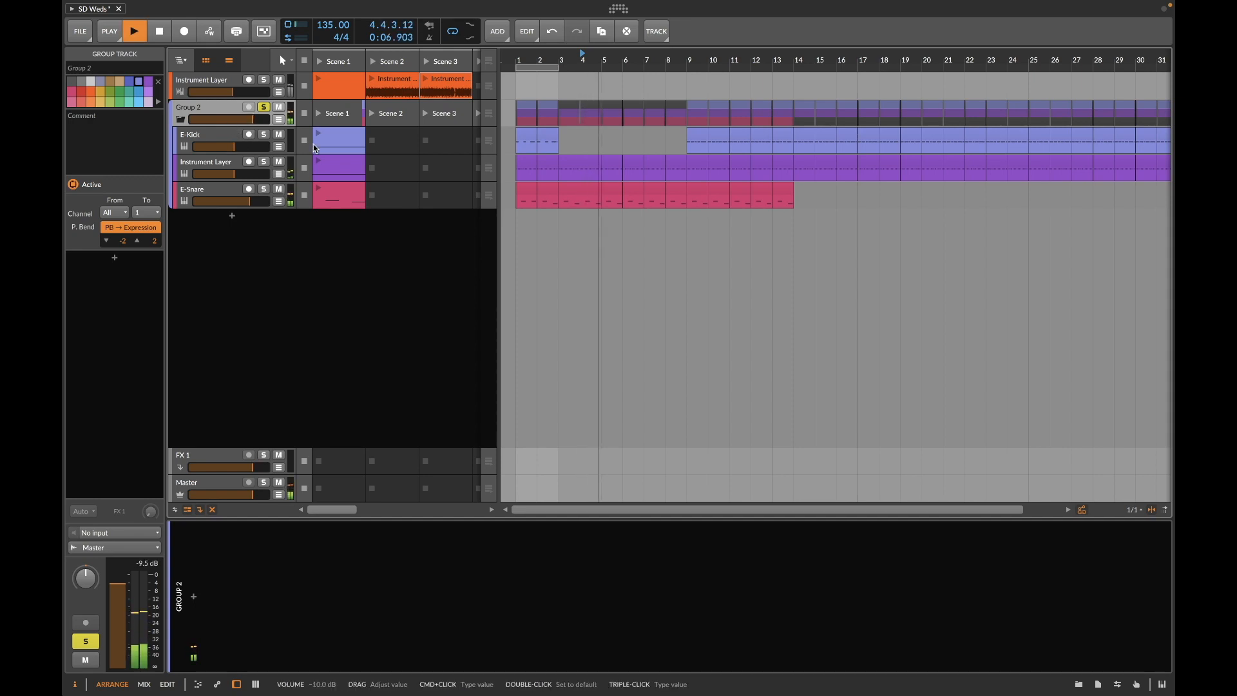
pyautogui.click(517, 145)
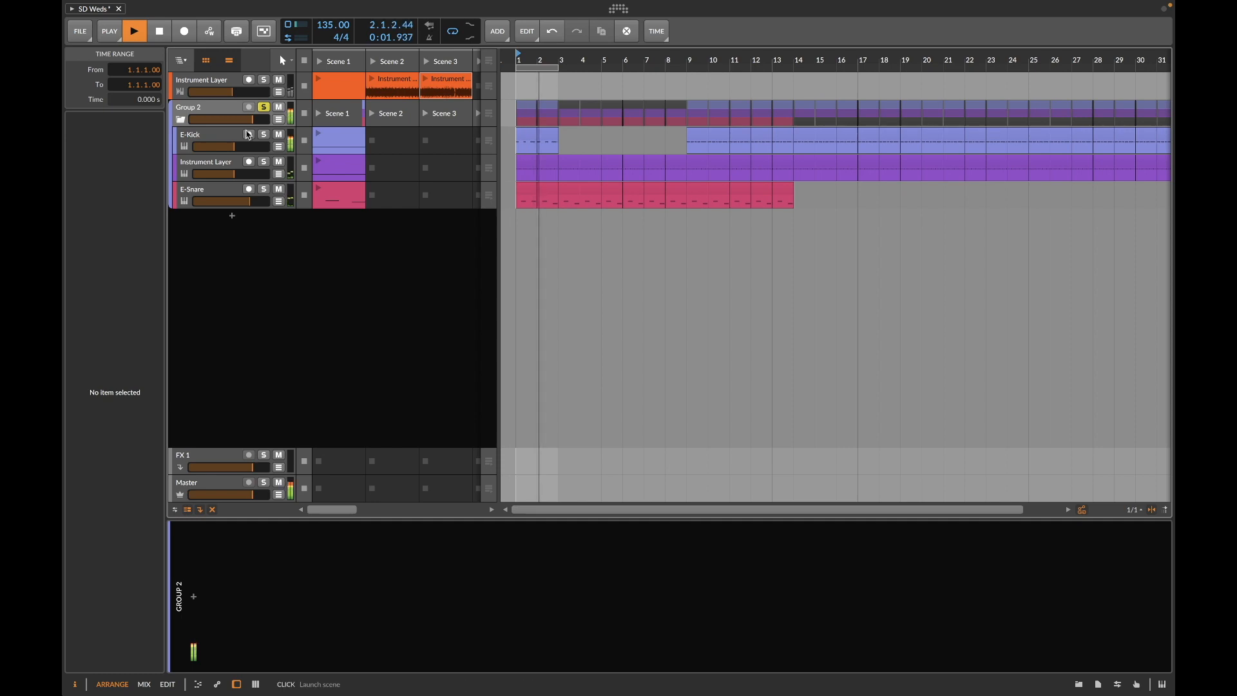
# Step: Compare the E-Kick sound with its Loud Split device bypassed and enabled, and stop playback
pyautogui.click(221, 134)
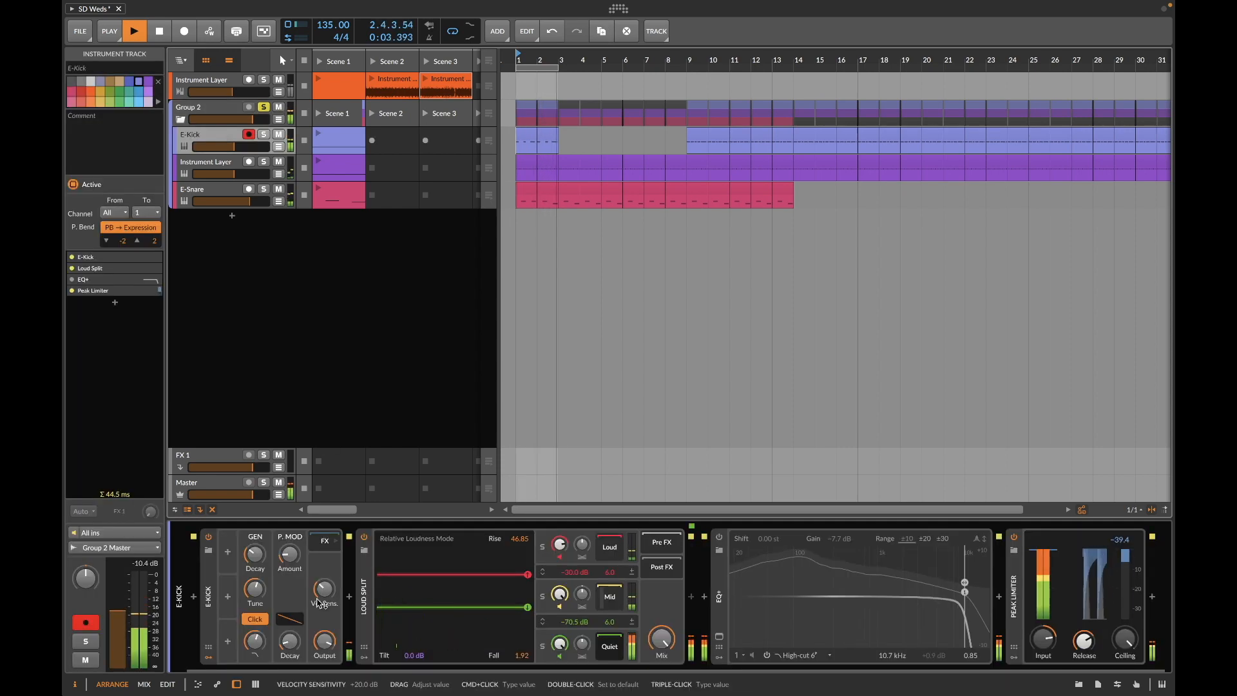
pyautogui.click(365, 538)
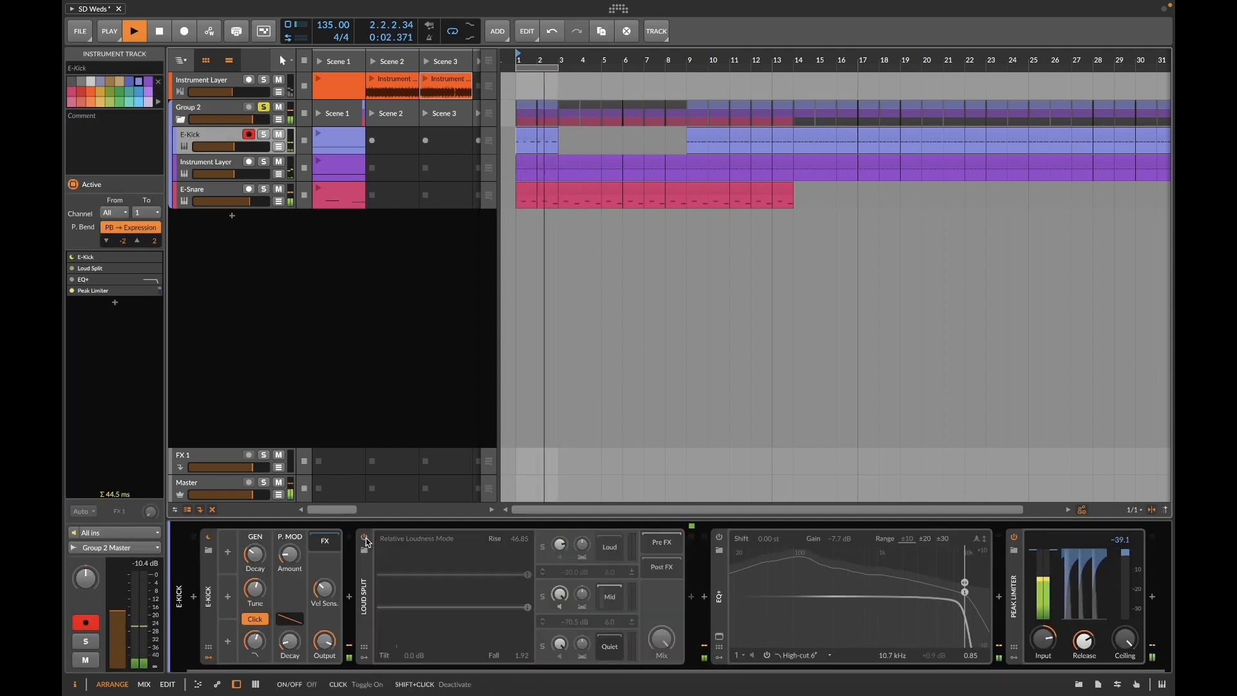
pyautogui.click(365, 537)
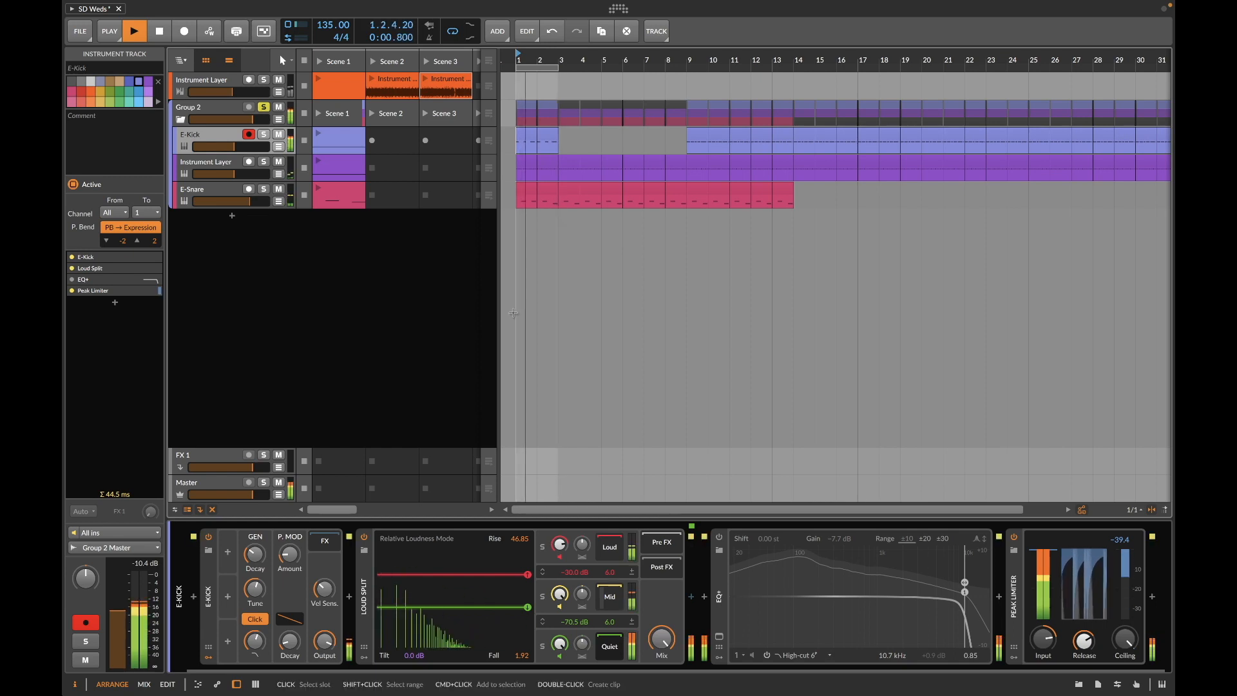
pyautogui.press('space')
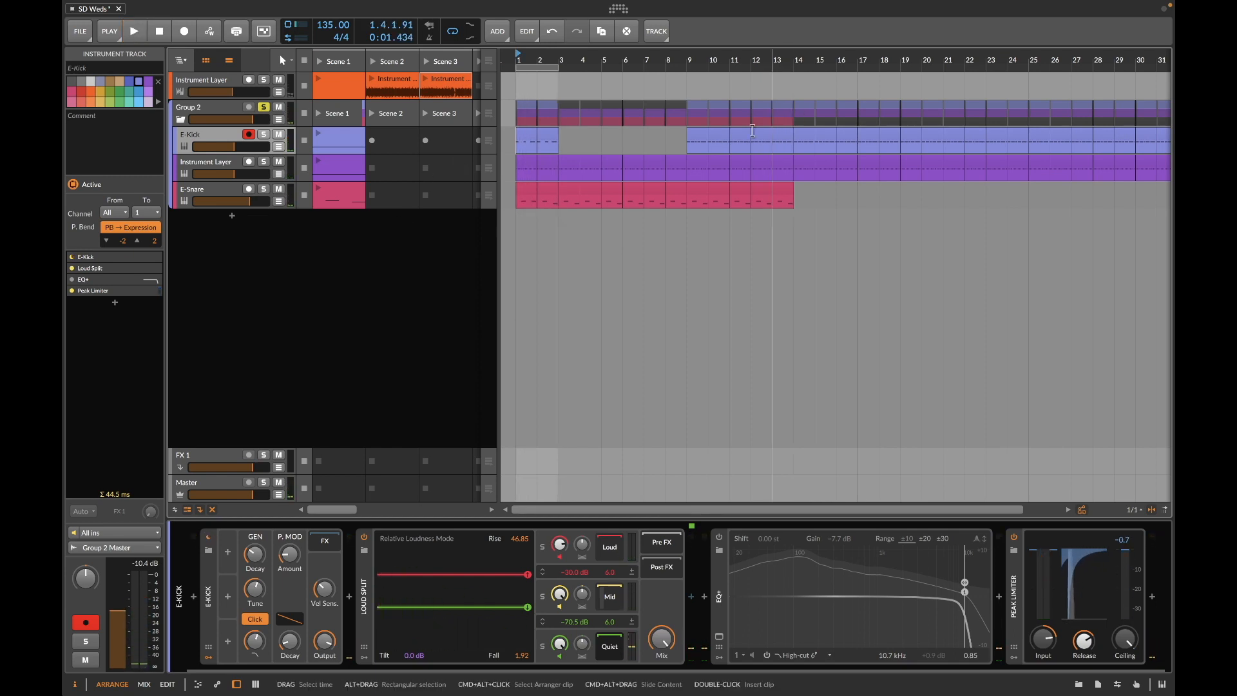
# Step: Delete all E-Kick arrangement clips from bar 9 to the end, keeping only those in the first two bars
pyautogui.click(698, 134)
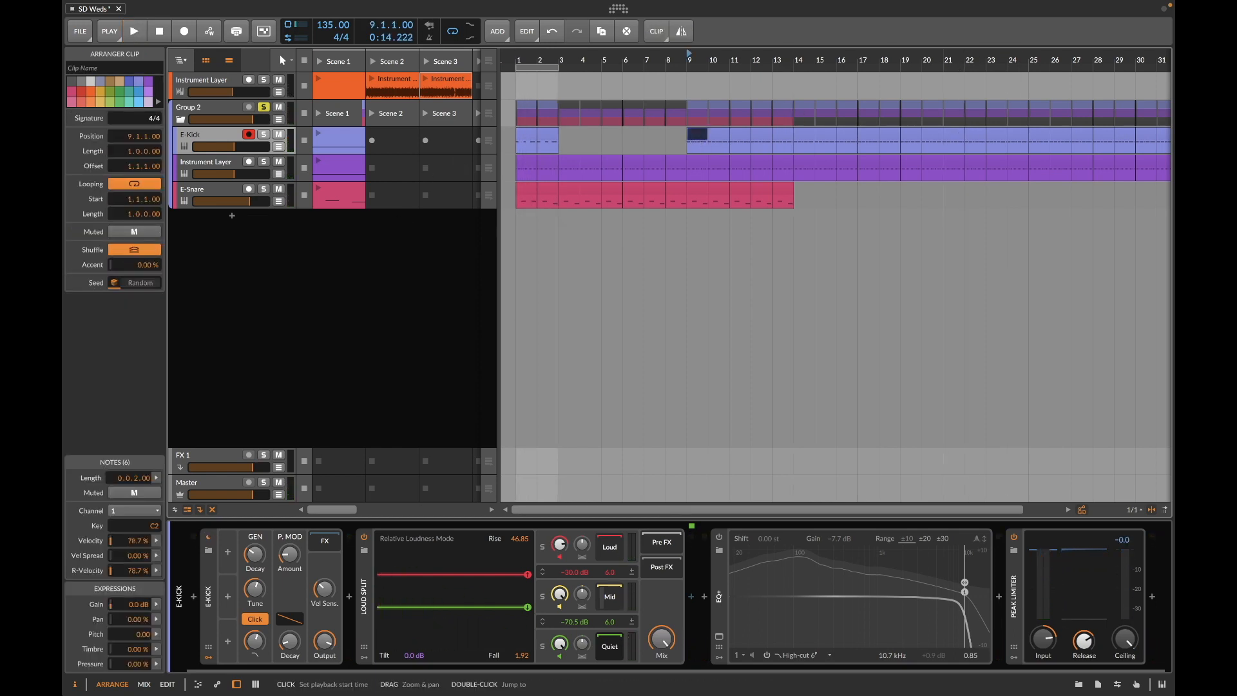
pyautogui.moveTo(944, 60); pyautogui.dragTo(945, 104)
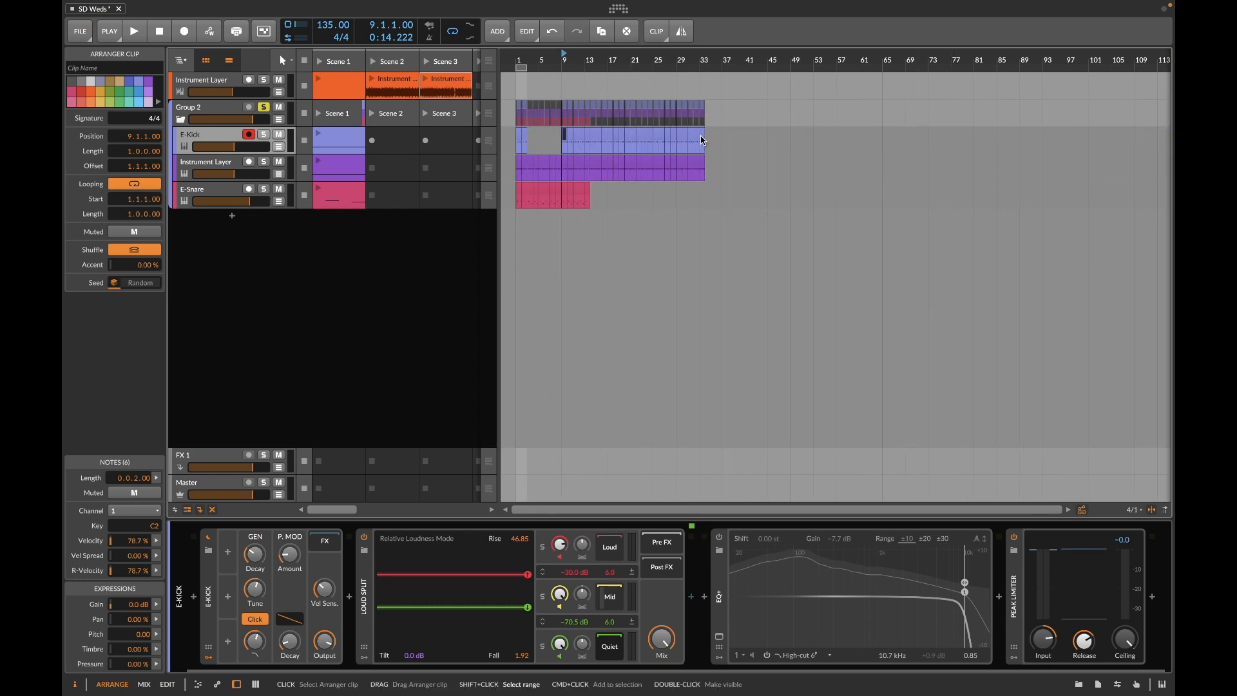
pyautogui.press('Delete')
# Step: Consolidate the E-Kick clips in bars 1 and 2 into one two-bar clip
pyautogui.moveTo(520, 60); pyautogui.dragTo(520, 18)
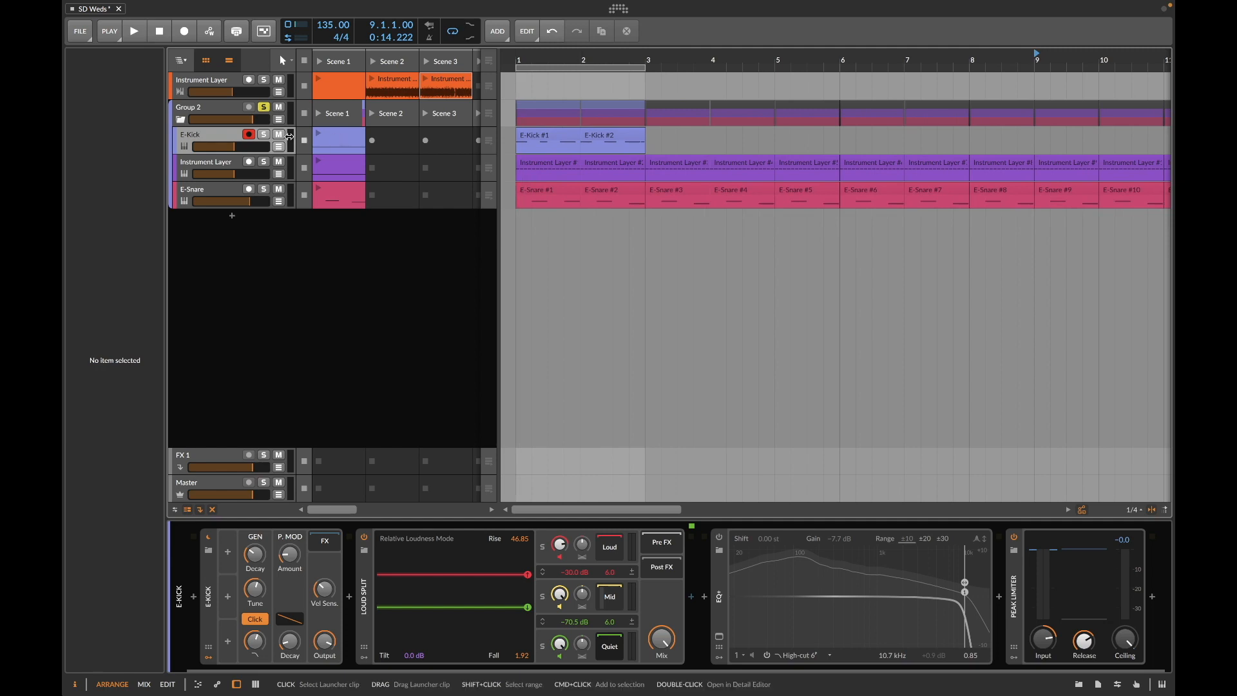
pyautogui.click(222, 133)
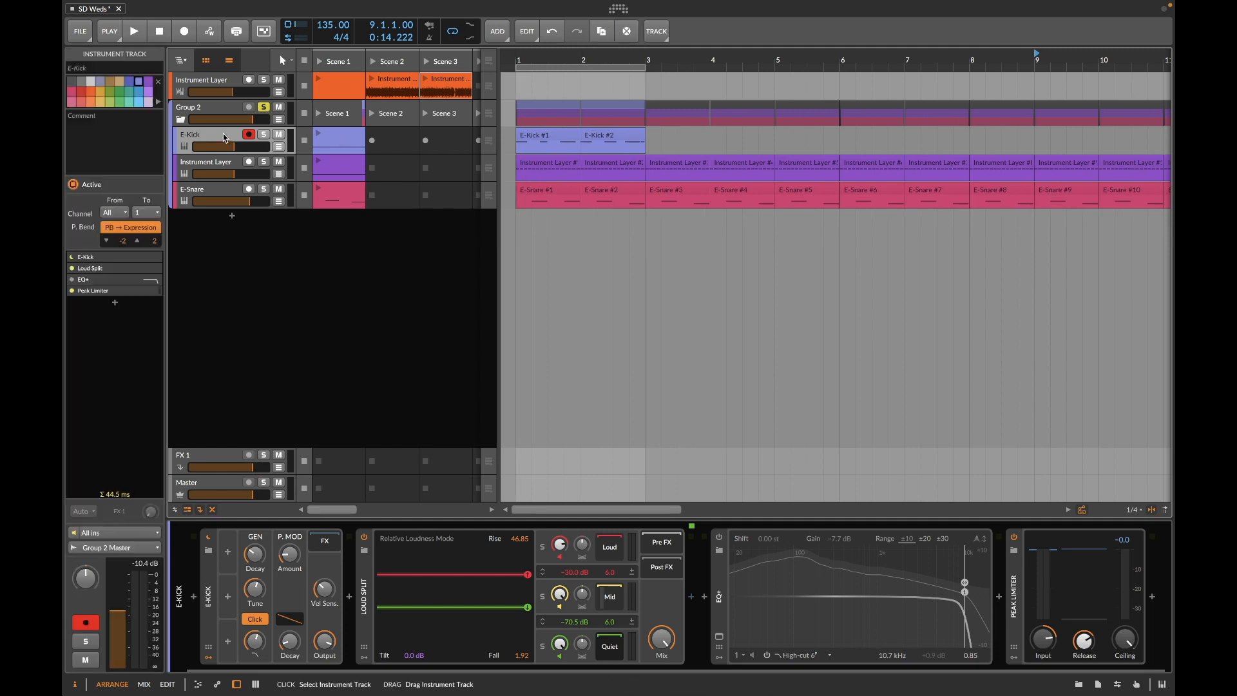
pyautogui.click(550, 137)
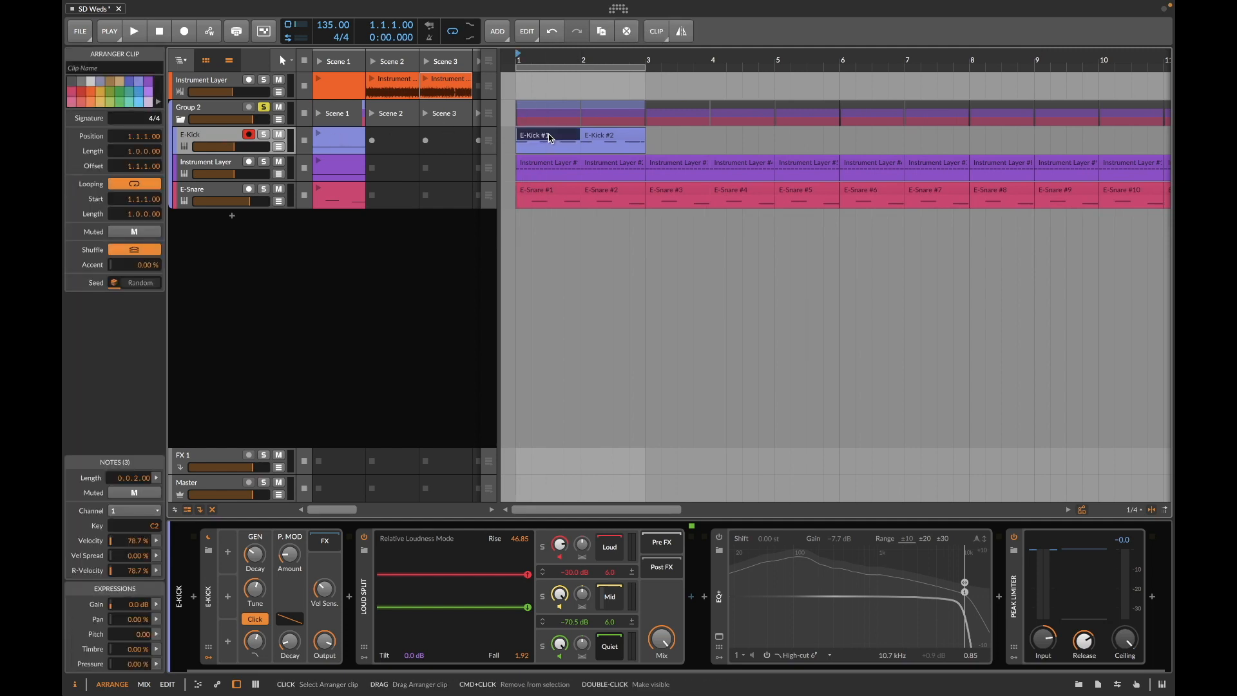
pyautogui.keyDown('shift'); pyautogui.click(606, 138); pyautogui.keyUp('shift')
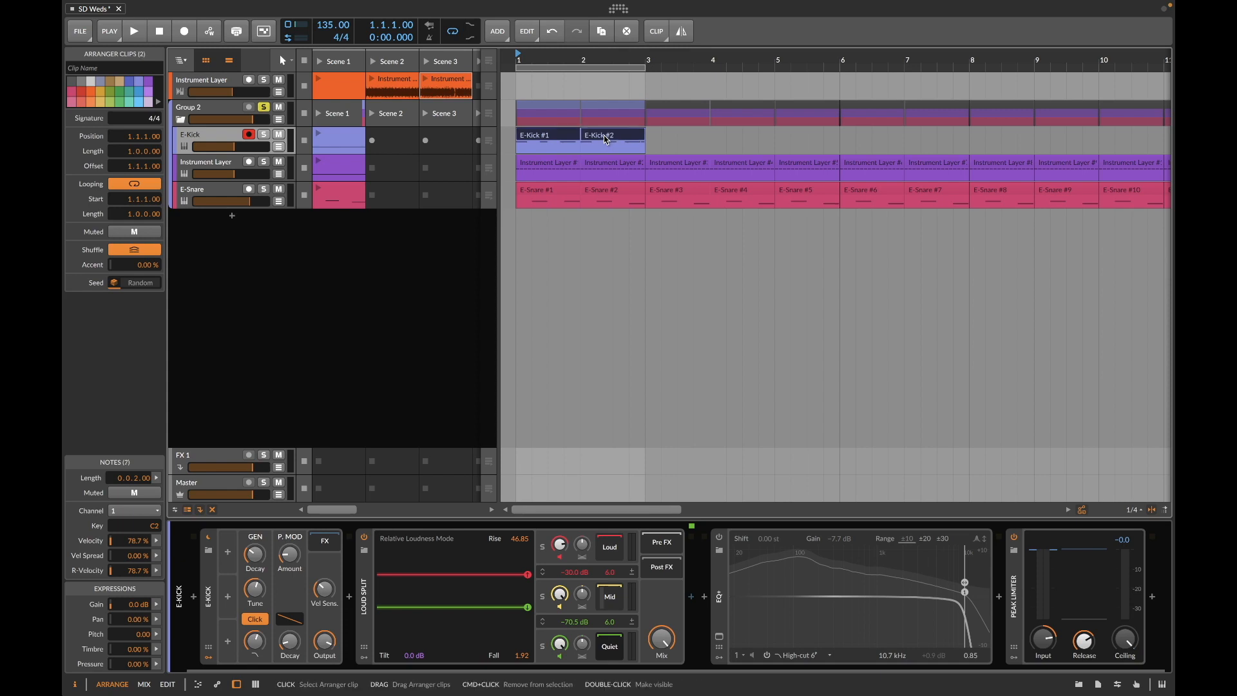
pyautogui.rightClick(606, 138)
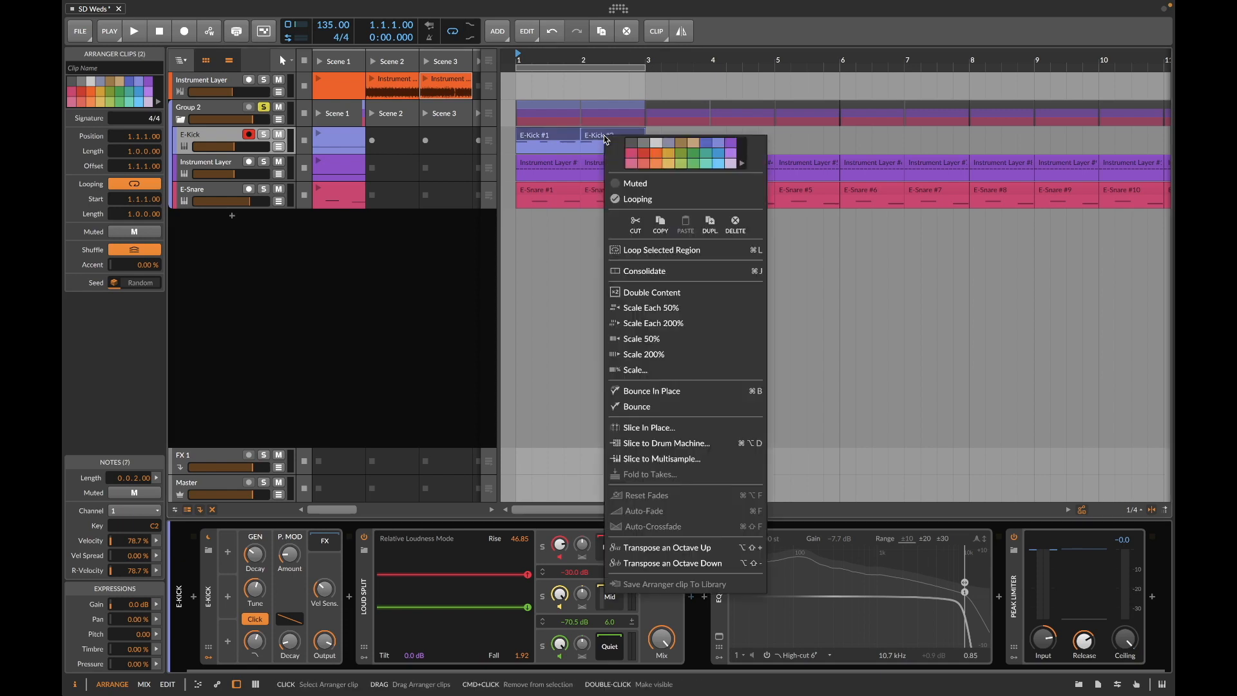
pyautogui.click(638, 269)
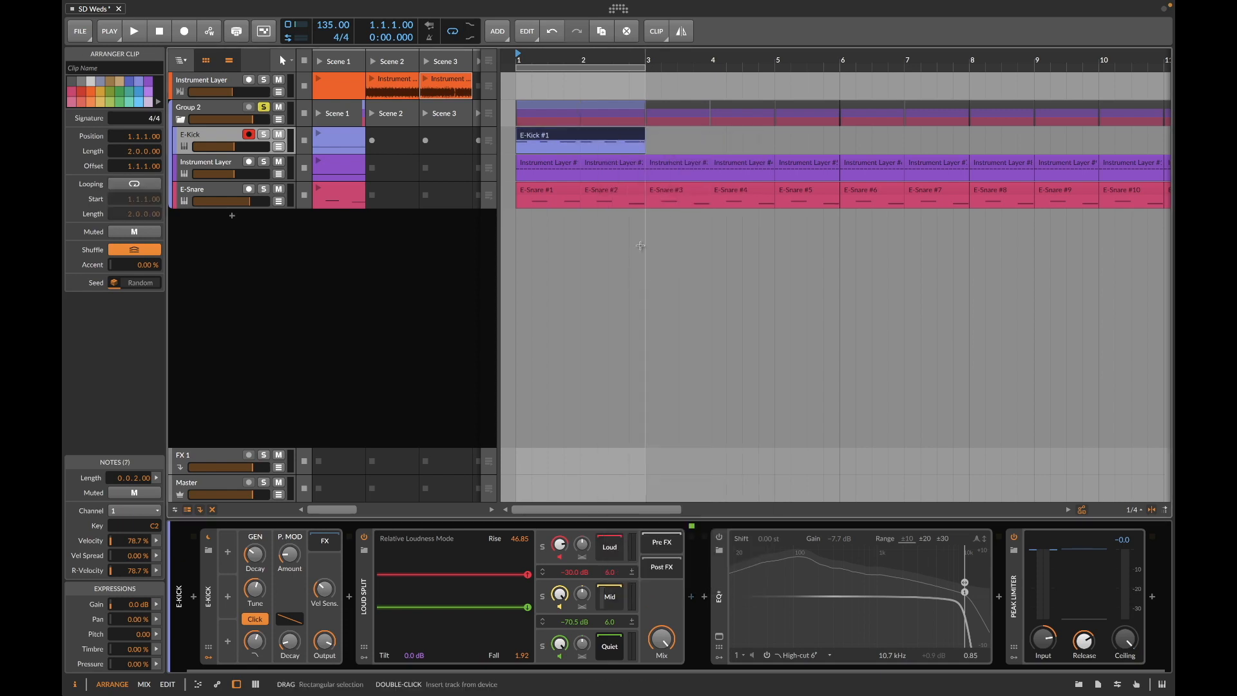
# Step: Bounce the consolidated E-Kick clip to a new audio track, using the Pre-Fader source, 24-bit depth and dither
pyautogui.rightClick(558, 133)
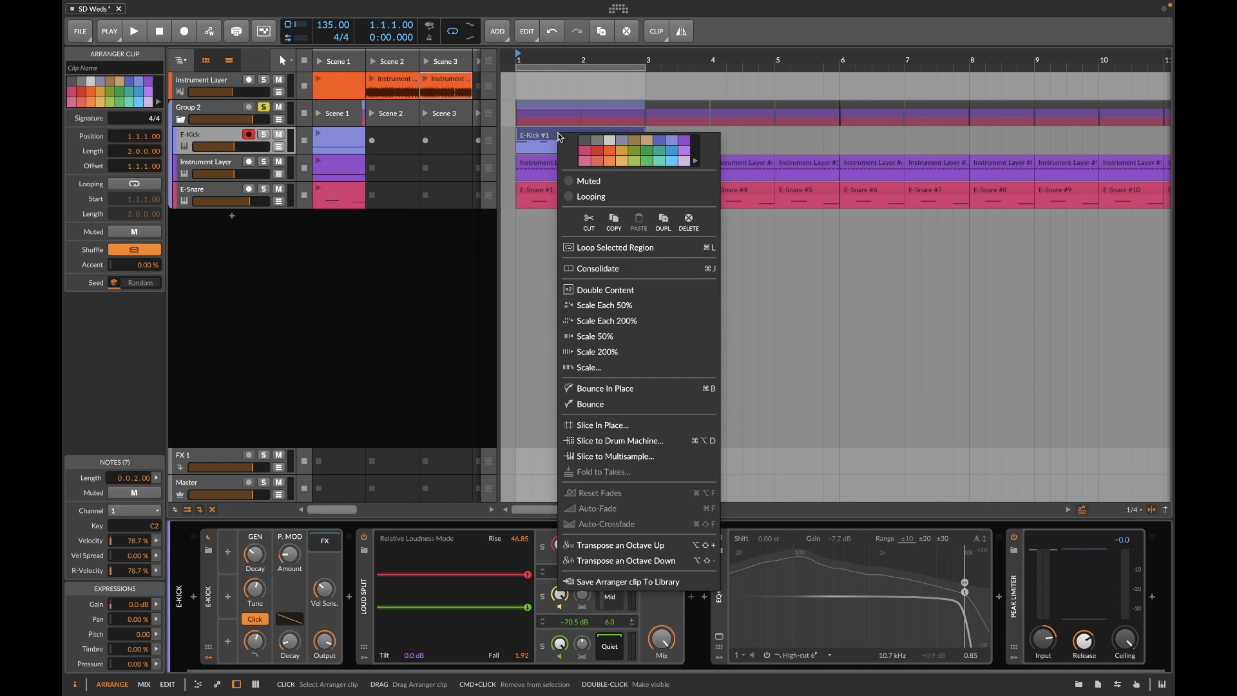
pyautogui.click(589, 406)
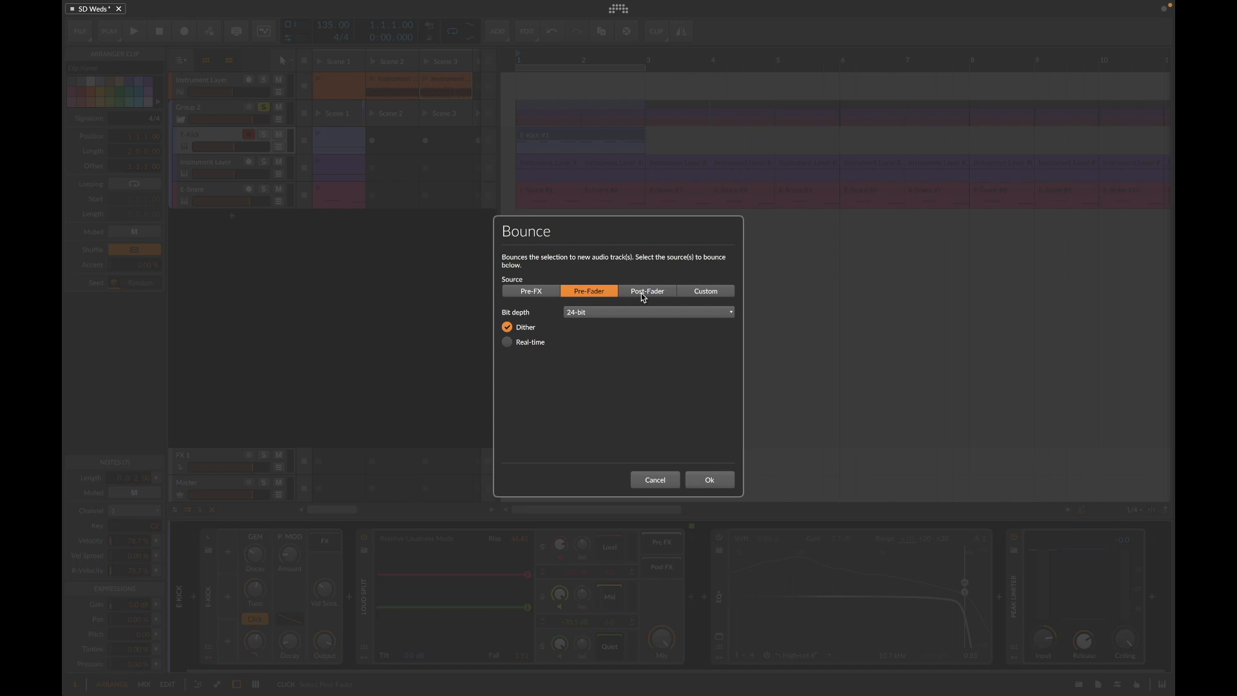
pyautogui.click(701, 481)
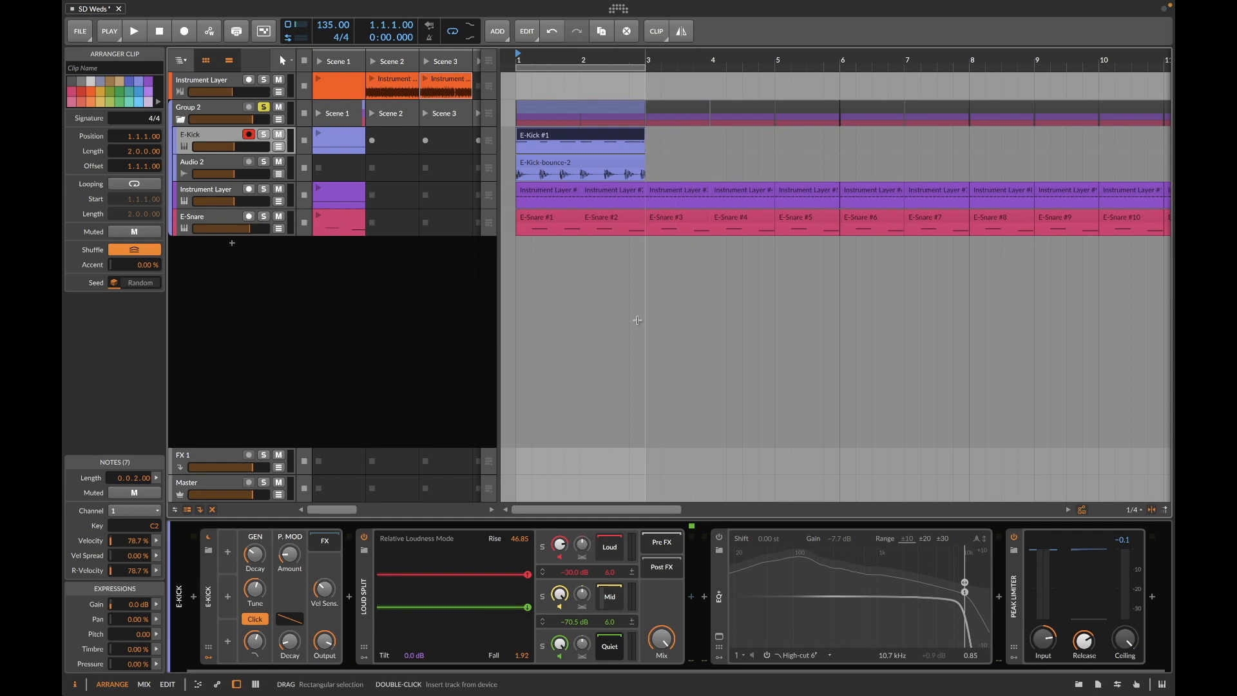
# Step: Mute the original E-Kick track and play the bounced kick audio from bar 1 to inspect its waveform
pyautogui.click(528, 170)
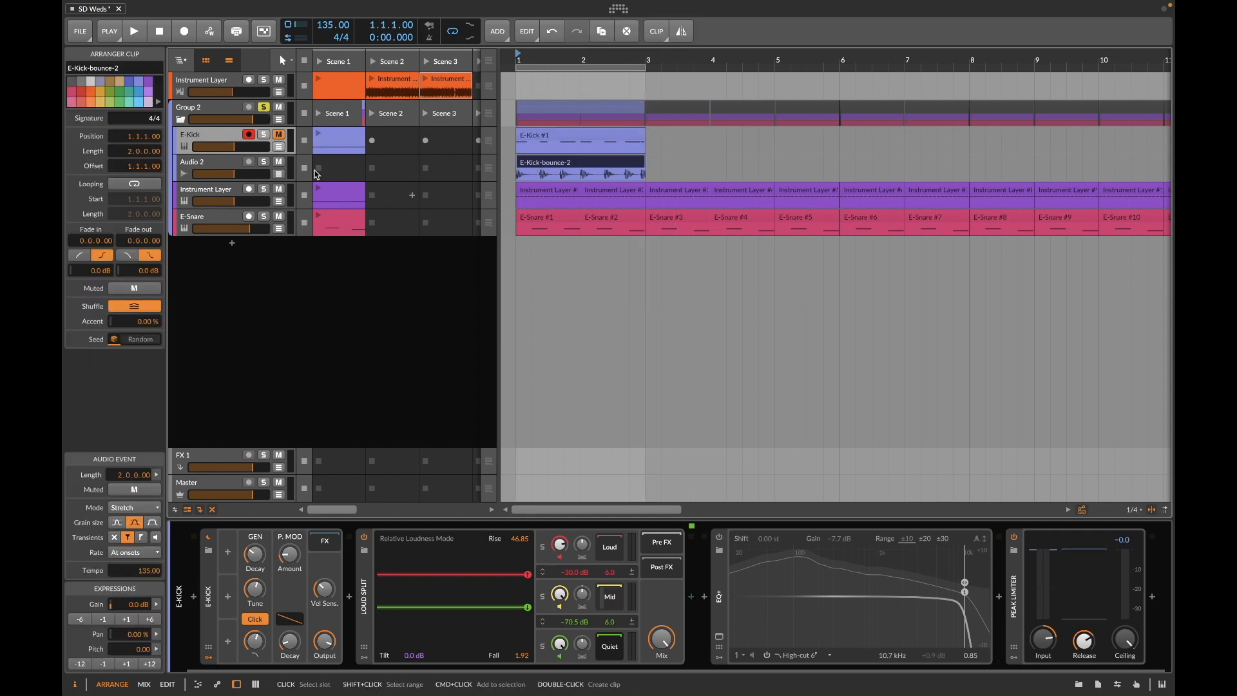
pyautogui.click(225, 162)
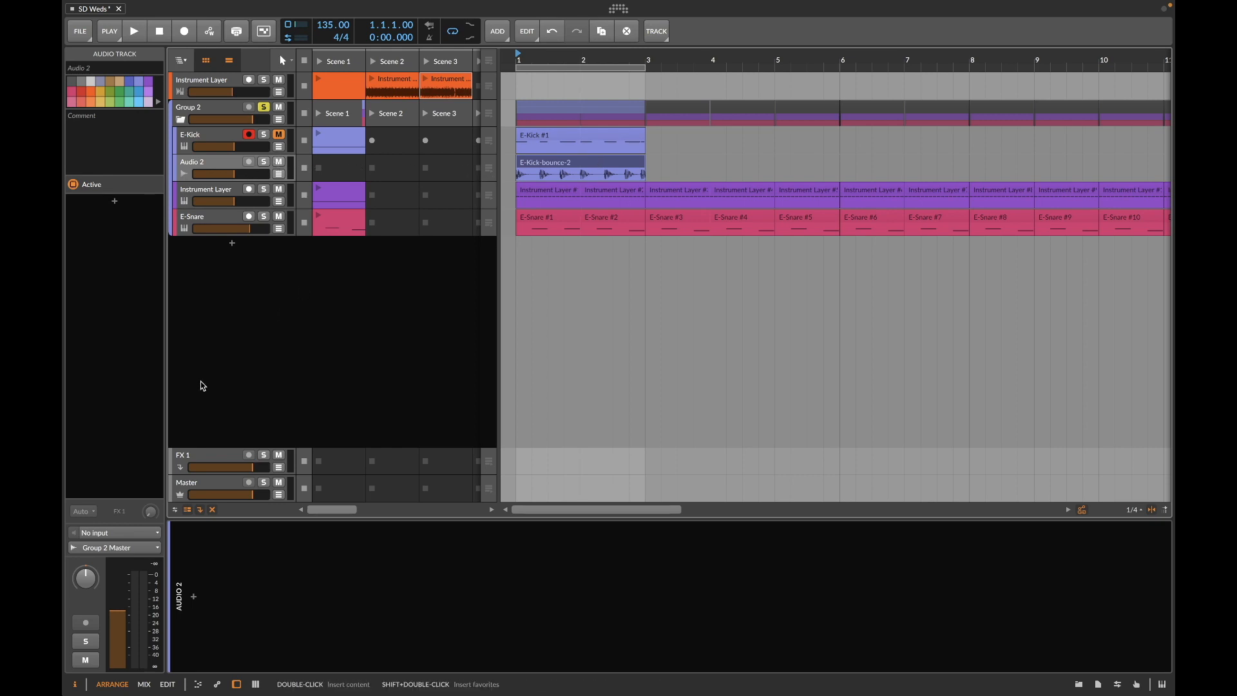
pyautogui.press('space')
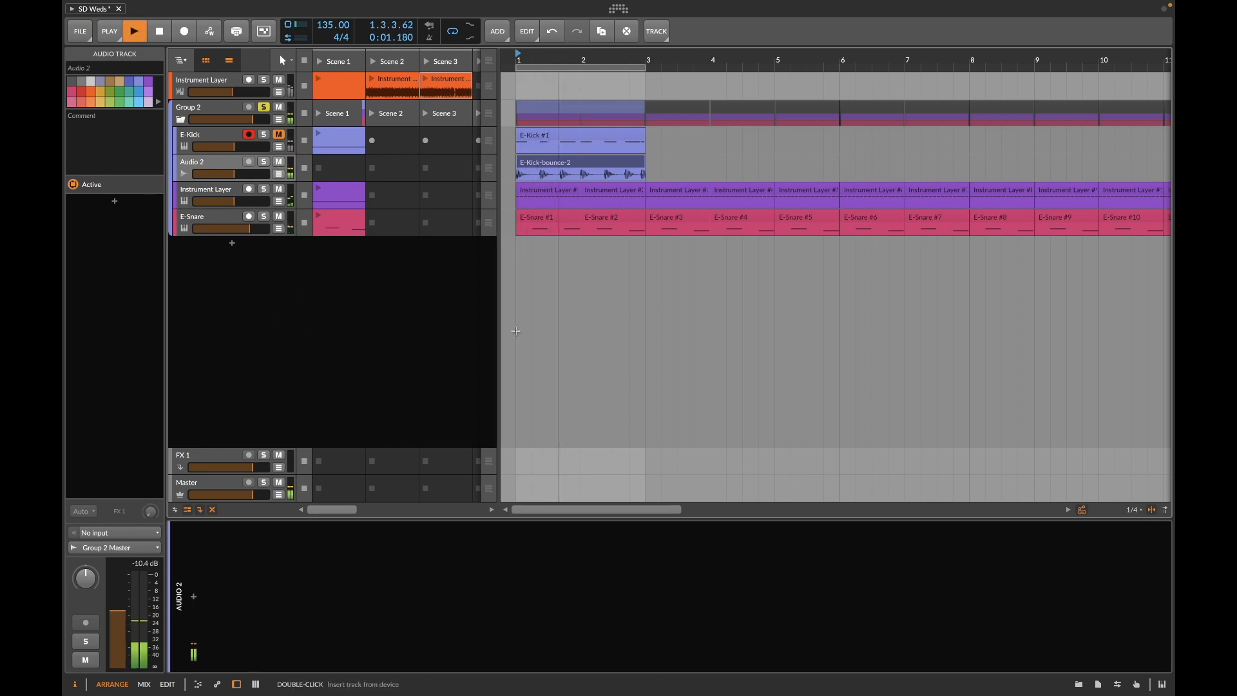
pyautogui.moveTo(580, 60); pyautogui.dragTo(580, 141)
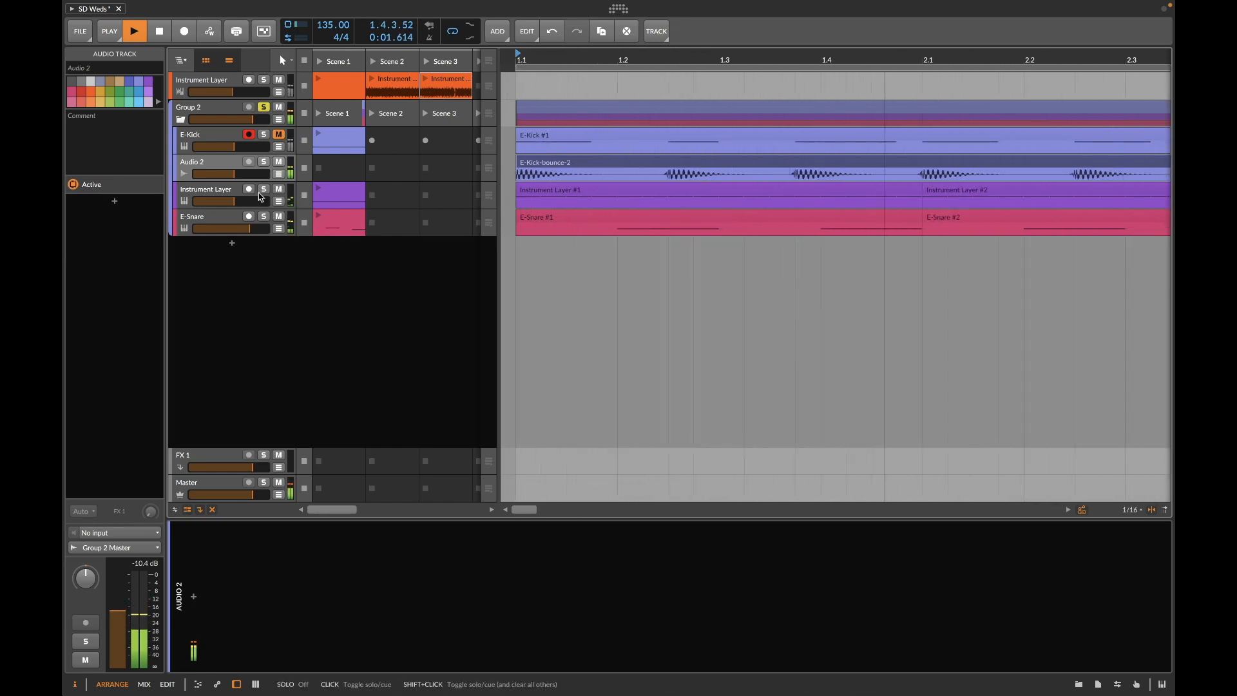
# Step: Enlarge the Audio 2 track, stop playback and open its two-bar bounced kick clip in the audio editor
pyautogui.moveTo(252, 183); pyautogui.dragTo(248, 257)
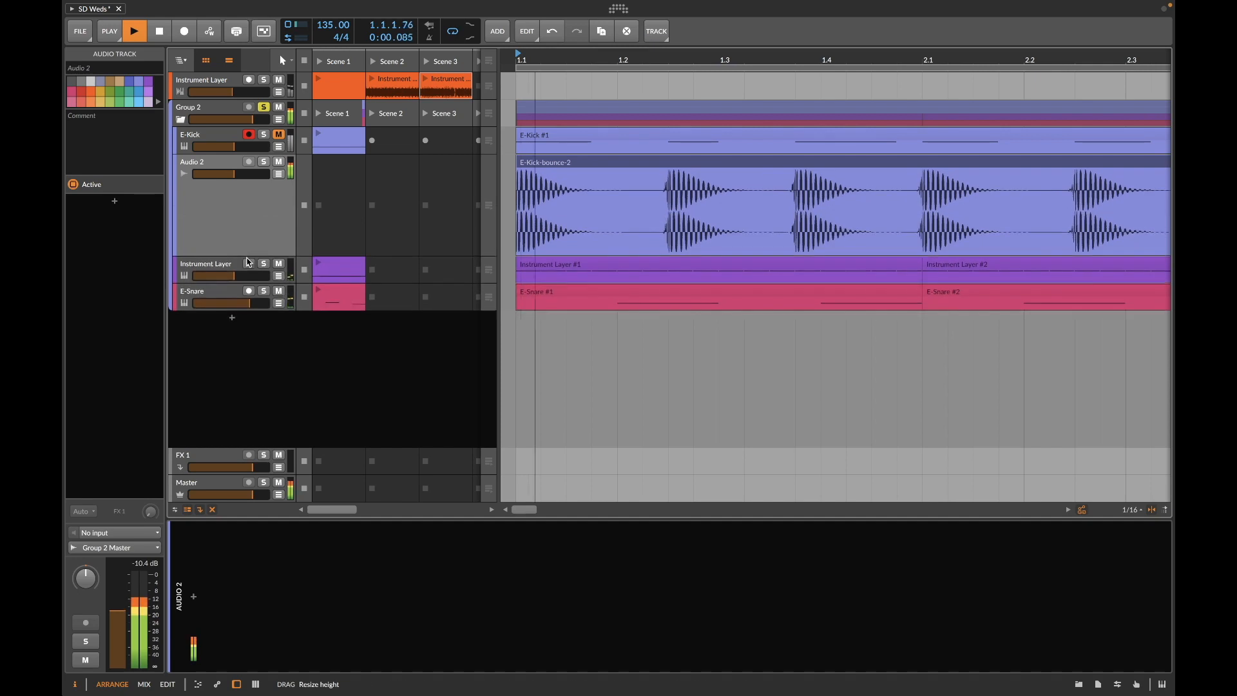
pyautogui.scroll(-3, 693, 59)
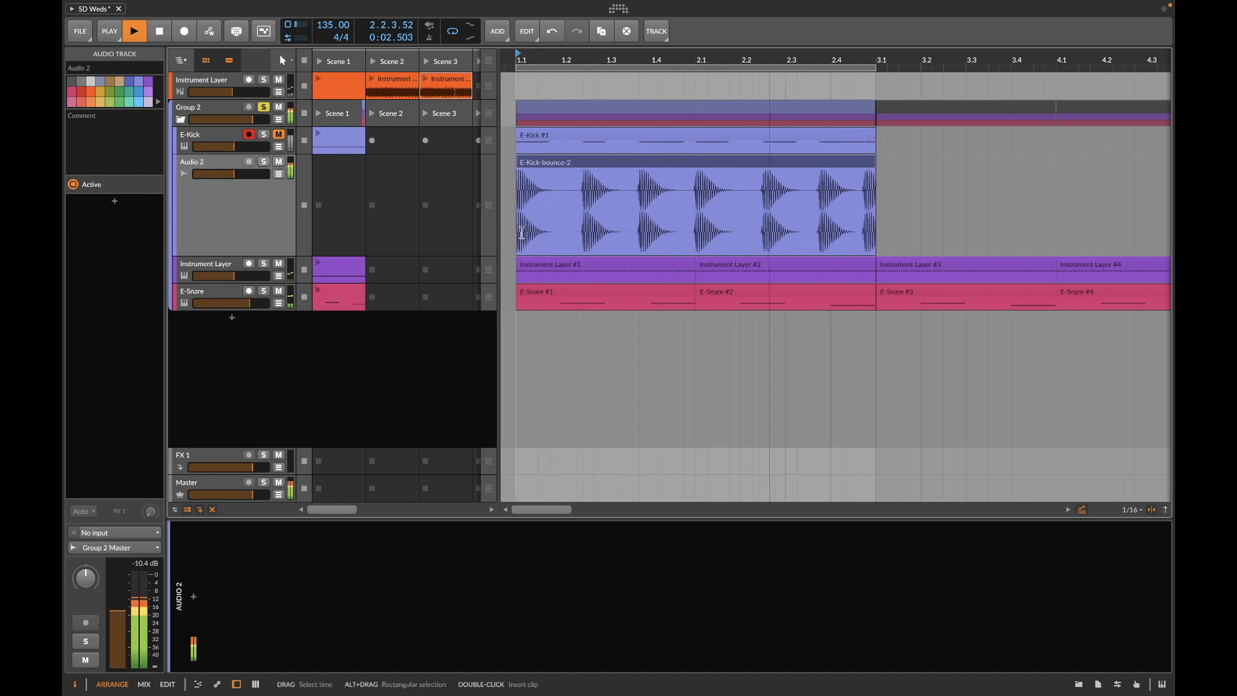
pyautogui.press('space')
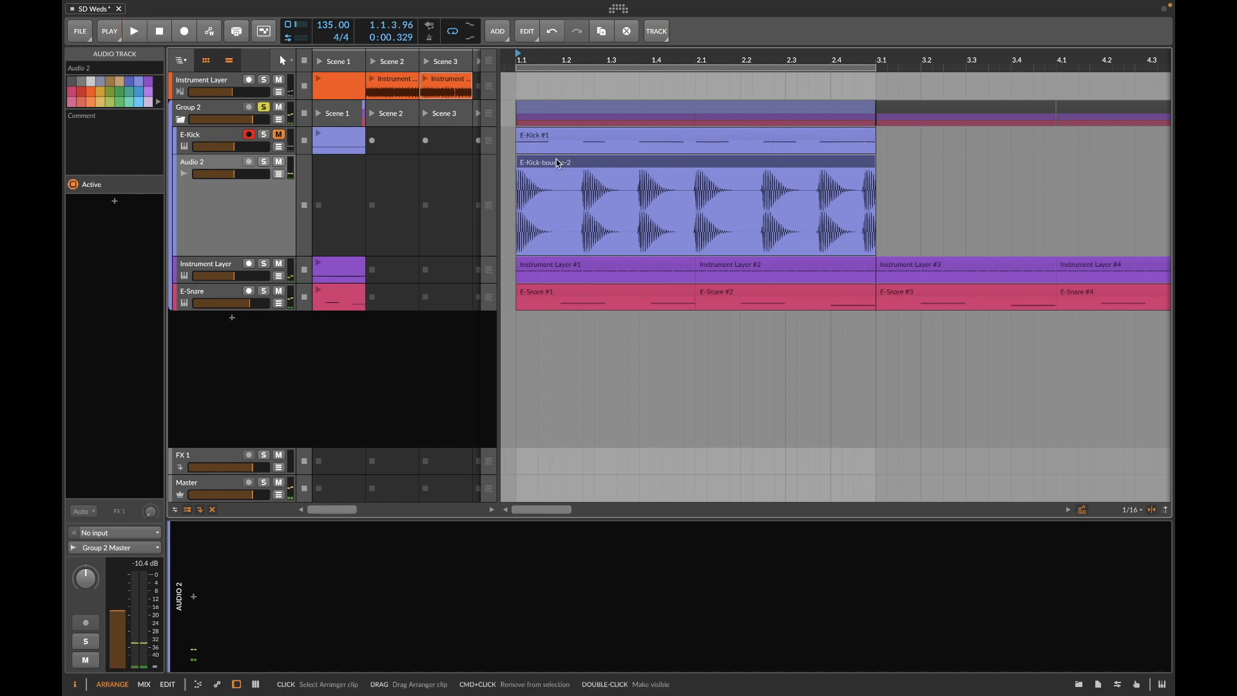
pyautogui.doubleClick(558, 163)
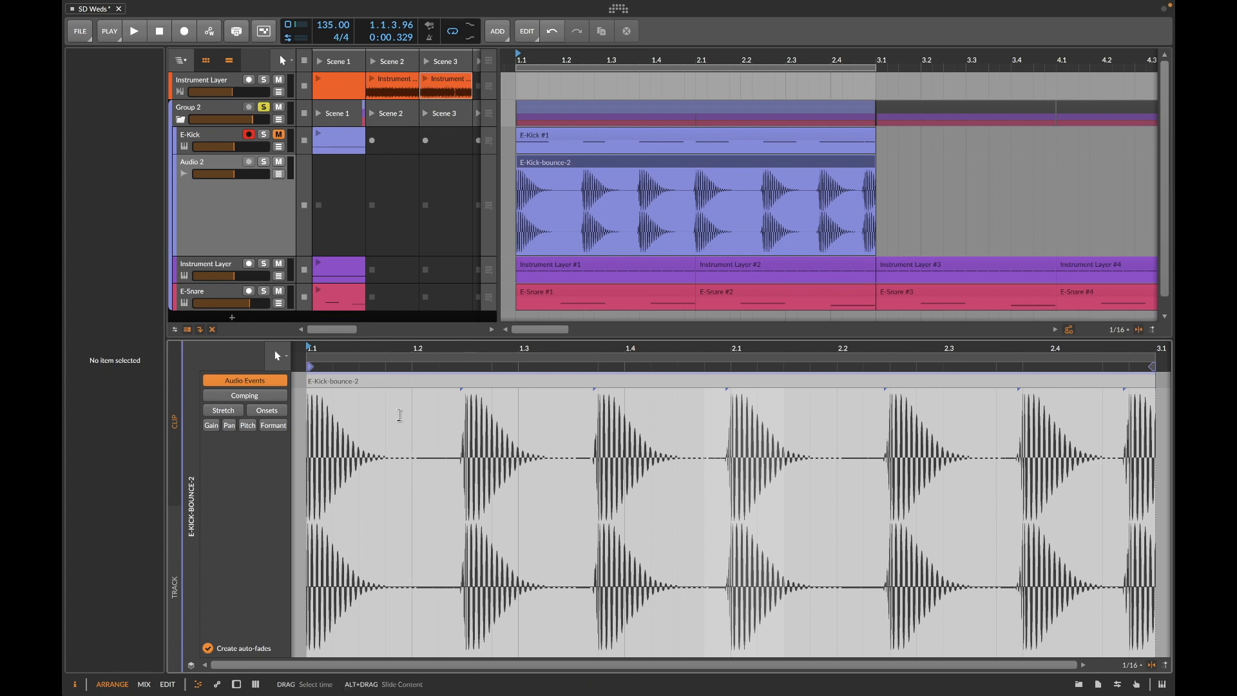
pyautogui.click(413, 386)
pyautogui.rightClick(420, 498)
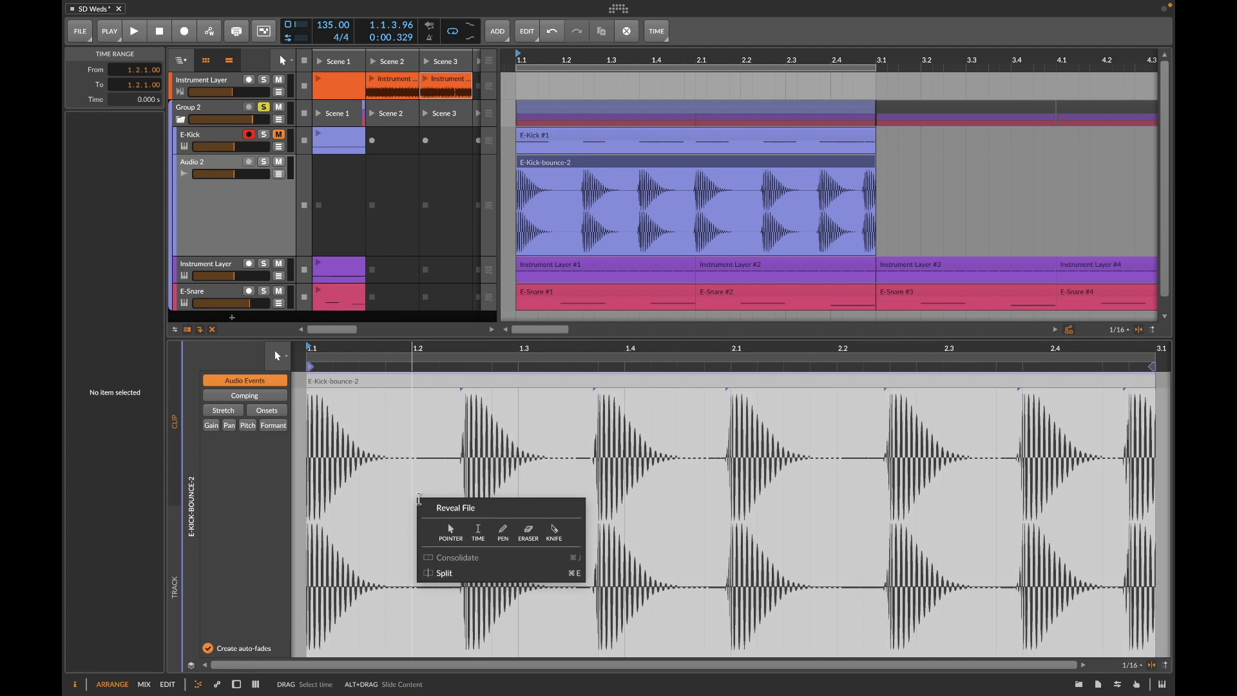
pyautogui.press('Escape')
# Step: Slice the bounced kick audio event in place at its onsets
pyautogui.click(420, 386)
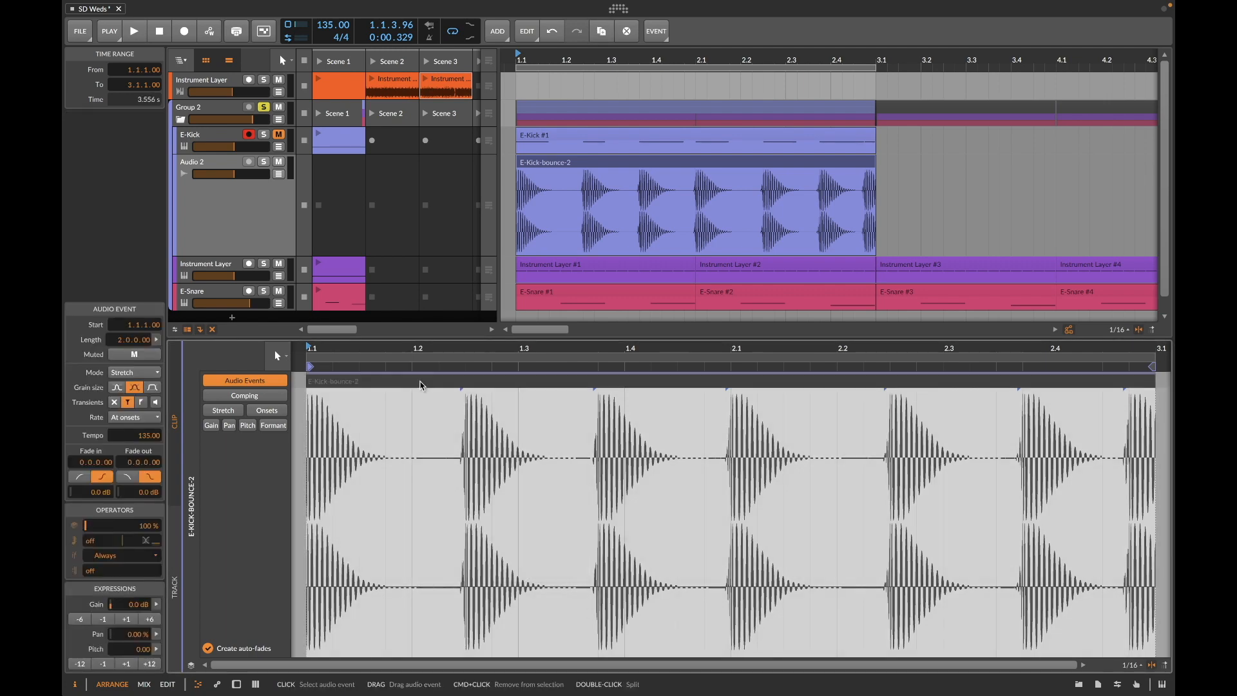
pyautogui.rightClick(420, 385)
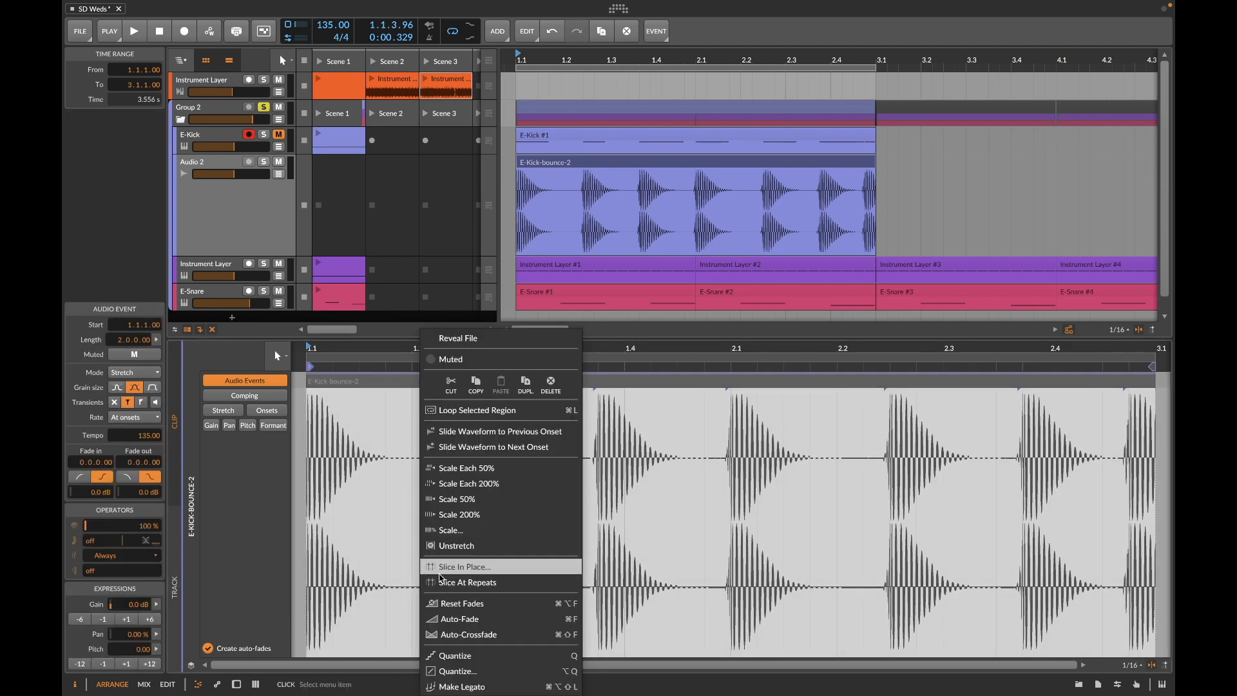
pyautogui.click(448, 567)
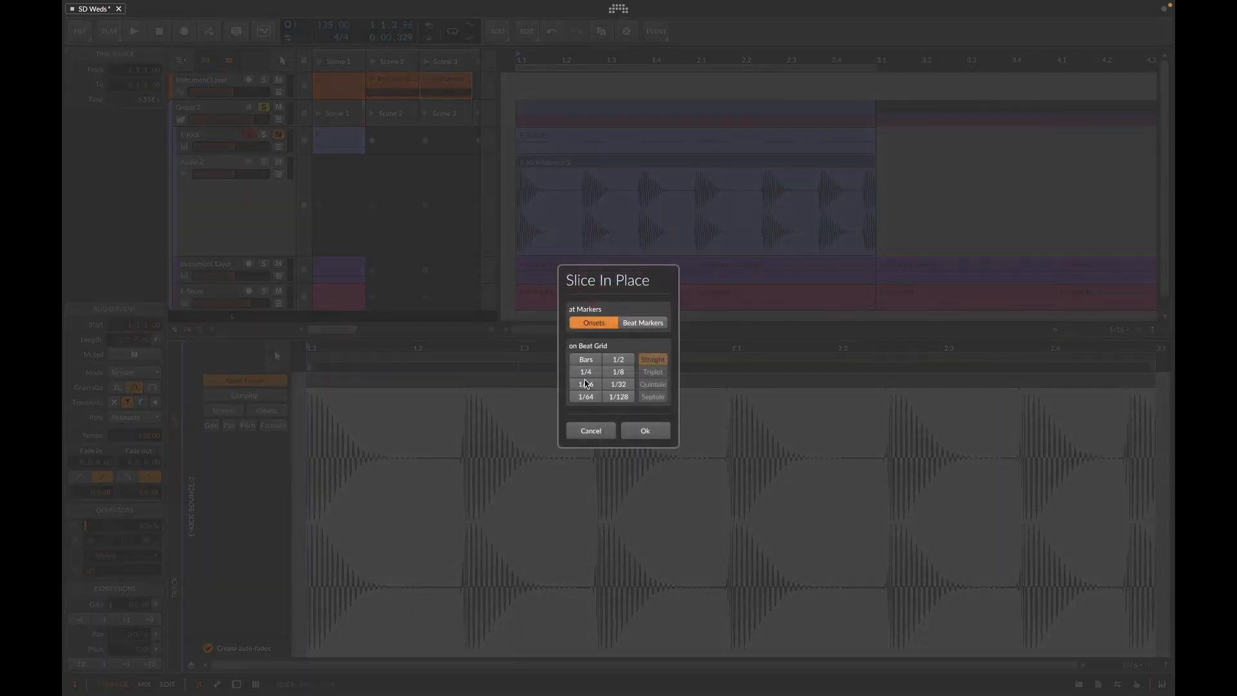
pyautogui.click(645, 431)
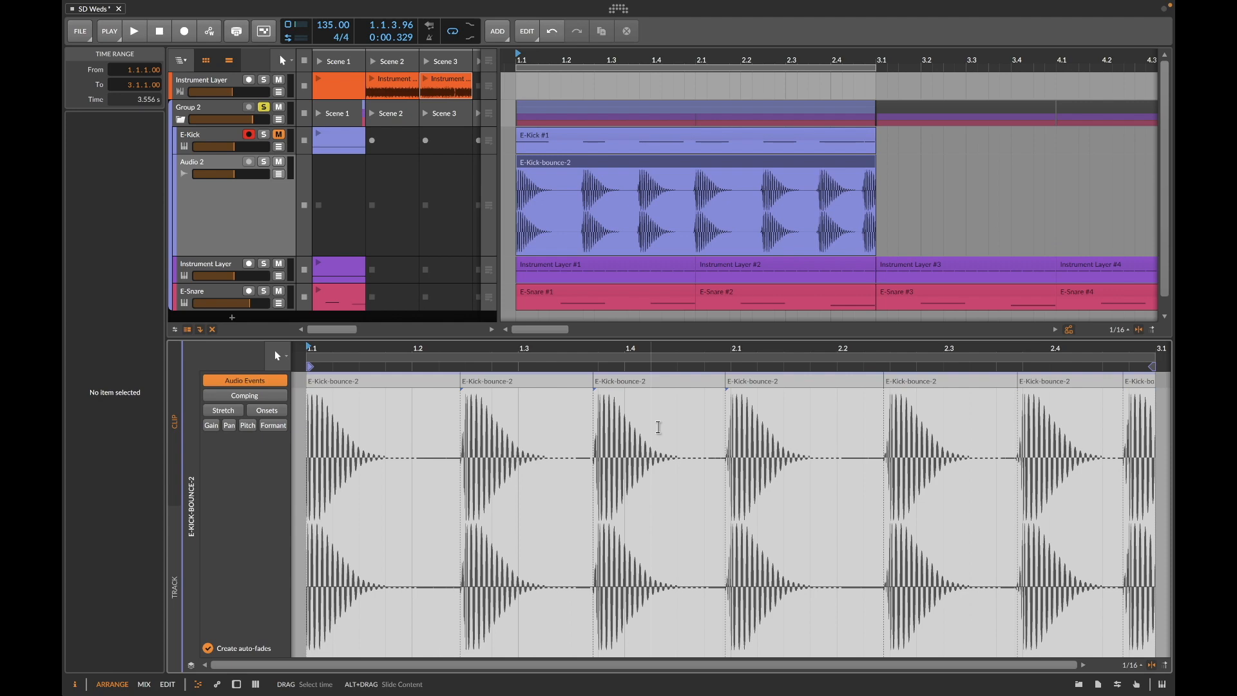
# Step: Set the chance operator of all seven kick slices to 79 %
pyautogui.click(385, 386)
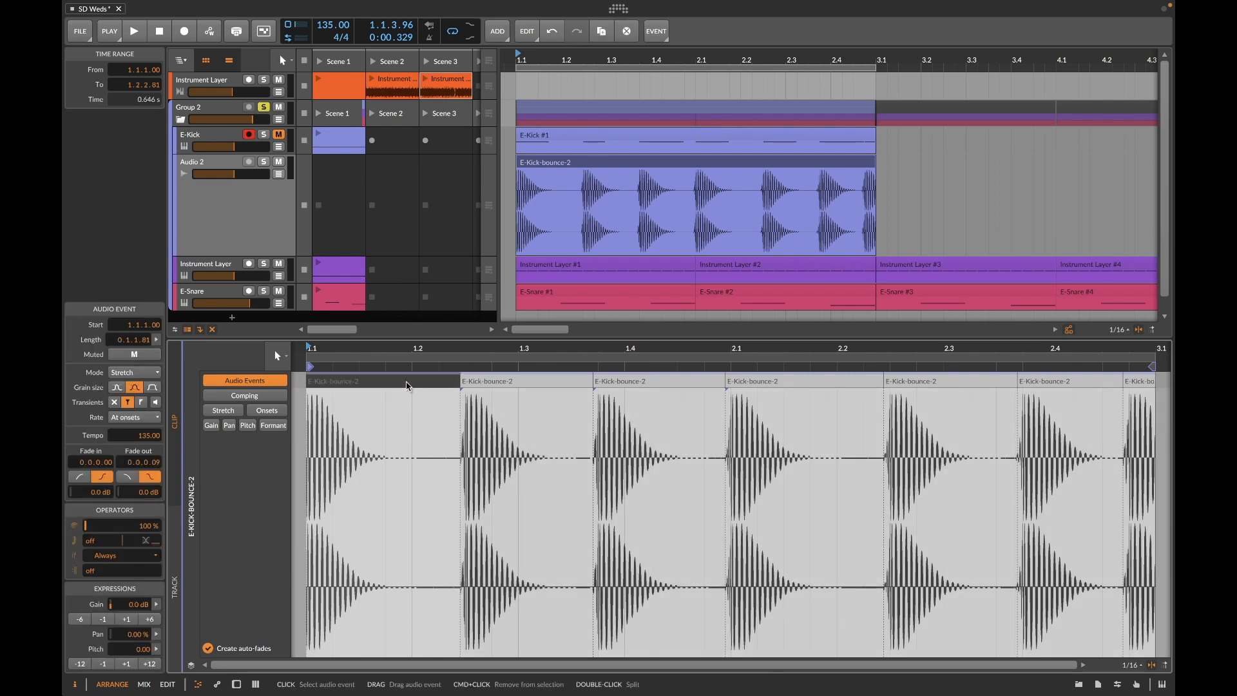
pyautogui.keyDown('shift'); pyautogui.click(1147, 385); pyautogui.keyUp('shift')
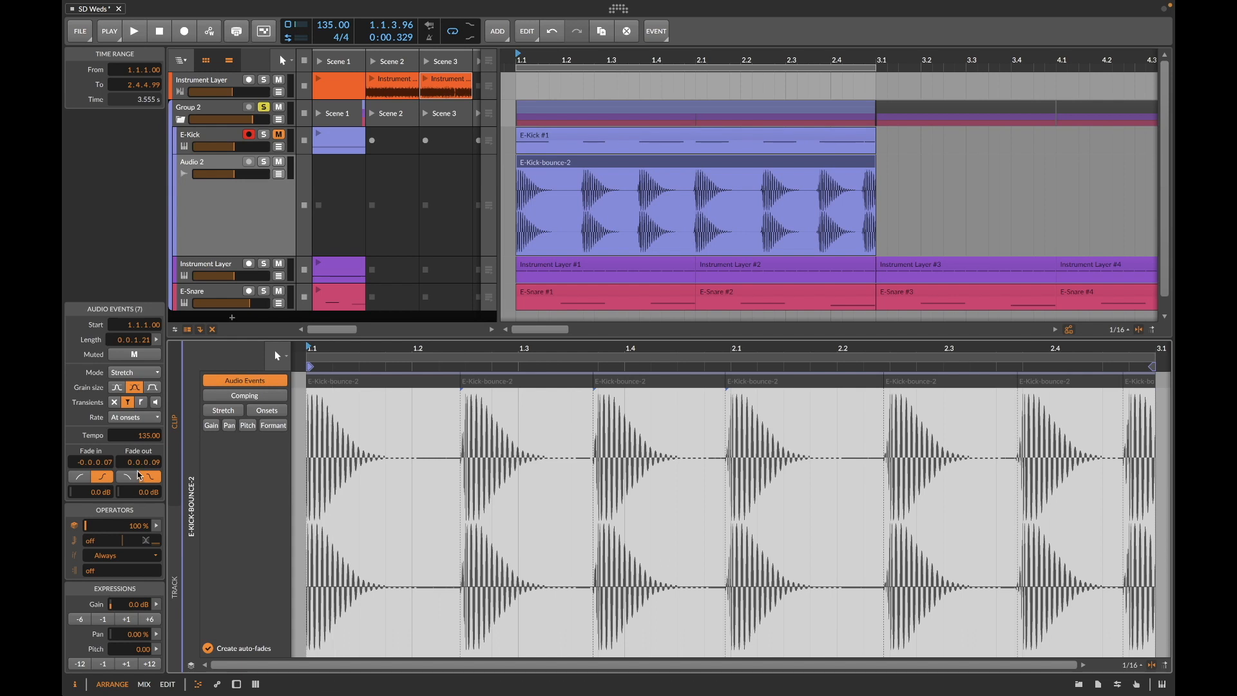
pyautogui.moveTo(122, 525); pyautogui.dragTo(122, 530)
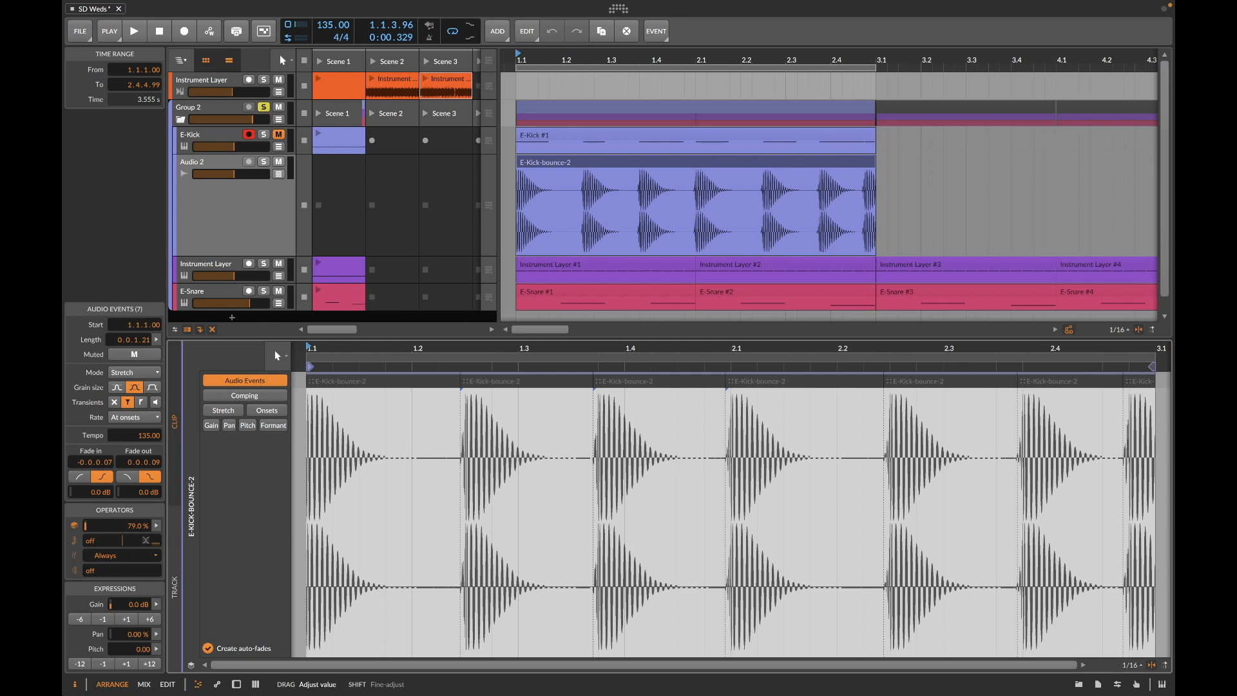
# Step: Set the repeats operator of the last kick slice in bar 2 to 8 while the loop plays
pyautogui.click(1142, 385)
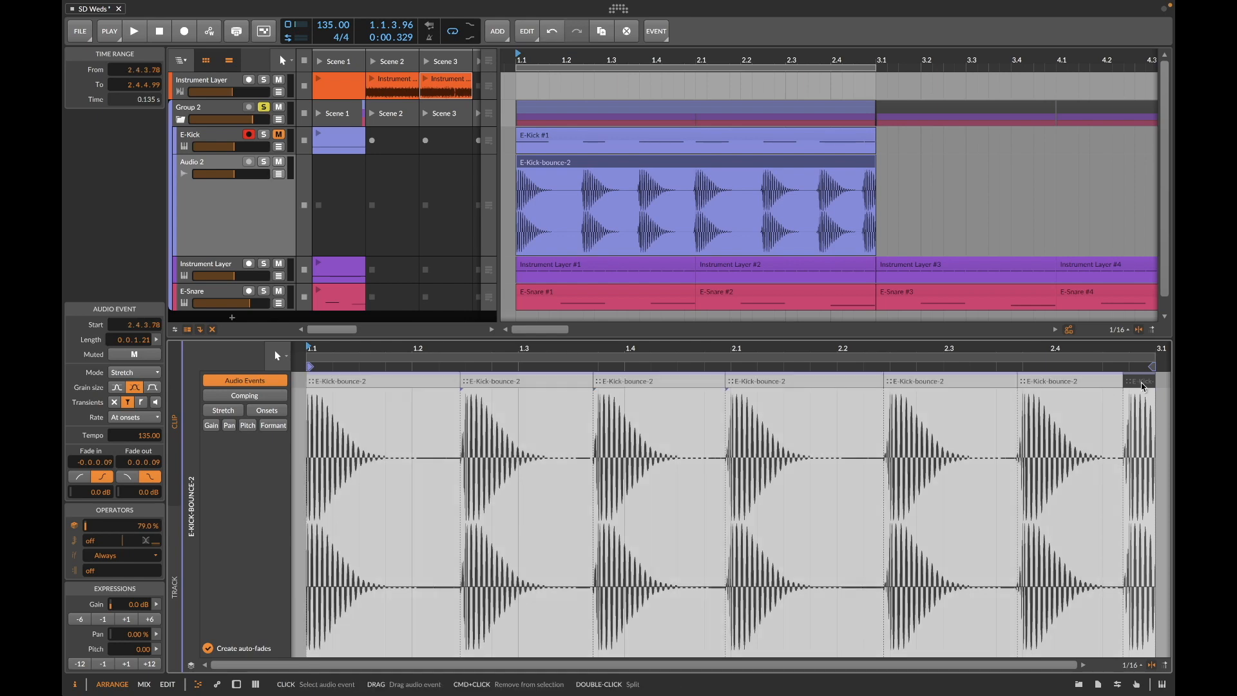
pyautogui.press('space')
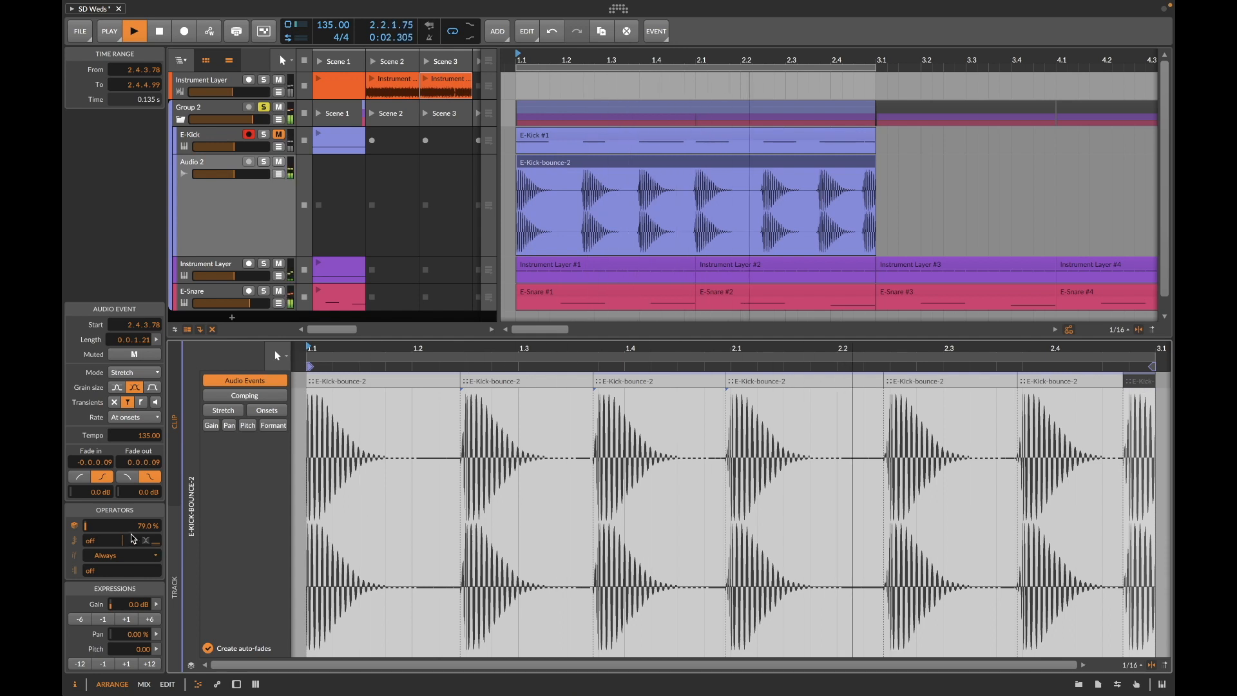
pyautogui.moveTo(97, 539)
pyautogui.mouseDown()
pyautogui.moveTo(96, 499)
pyautogui.moveTo(97, 543)
pyautogui.mouseUp()
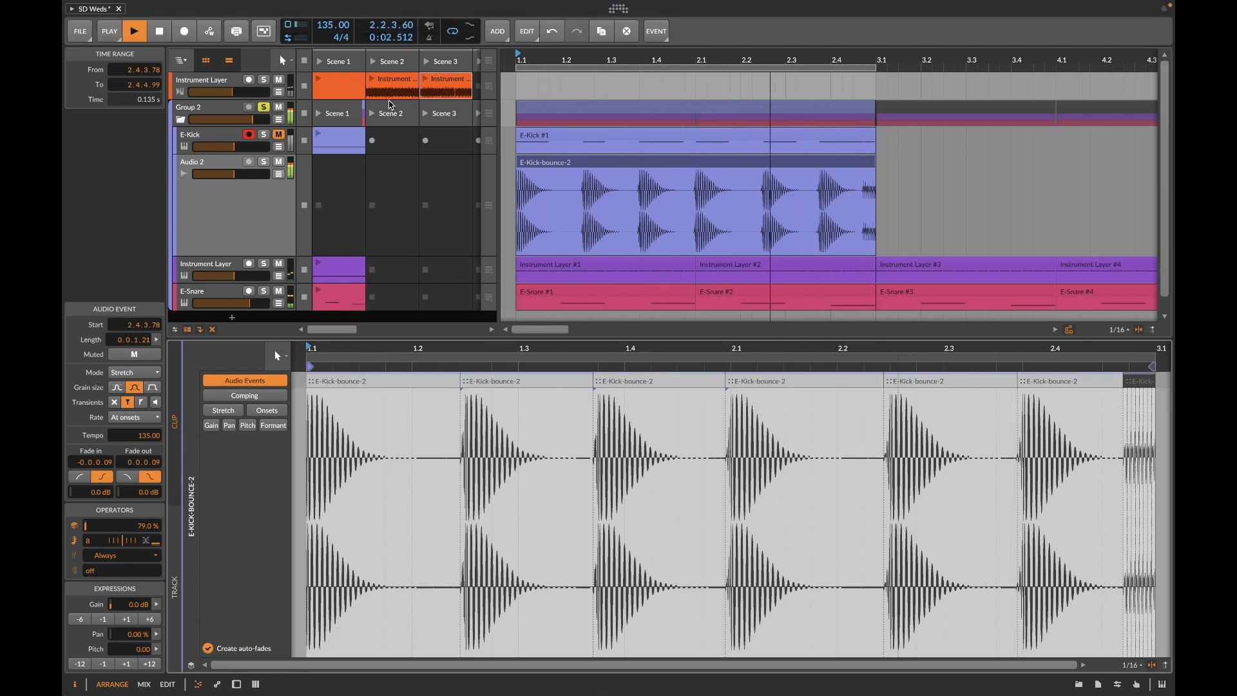
# Step: Unmute the original E-Kick track and stop playback
pyautogui.click(279, 135)
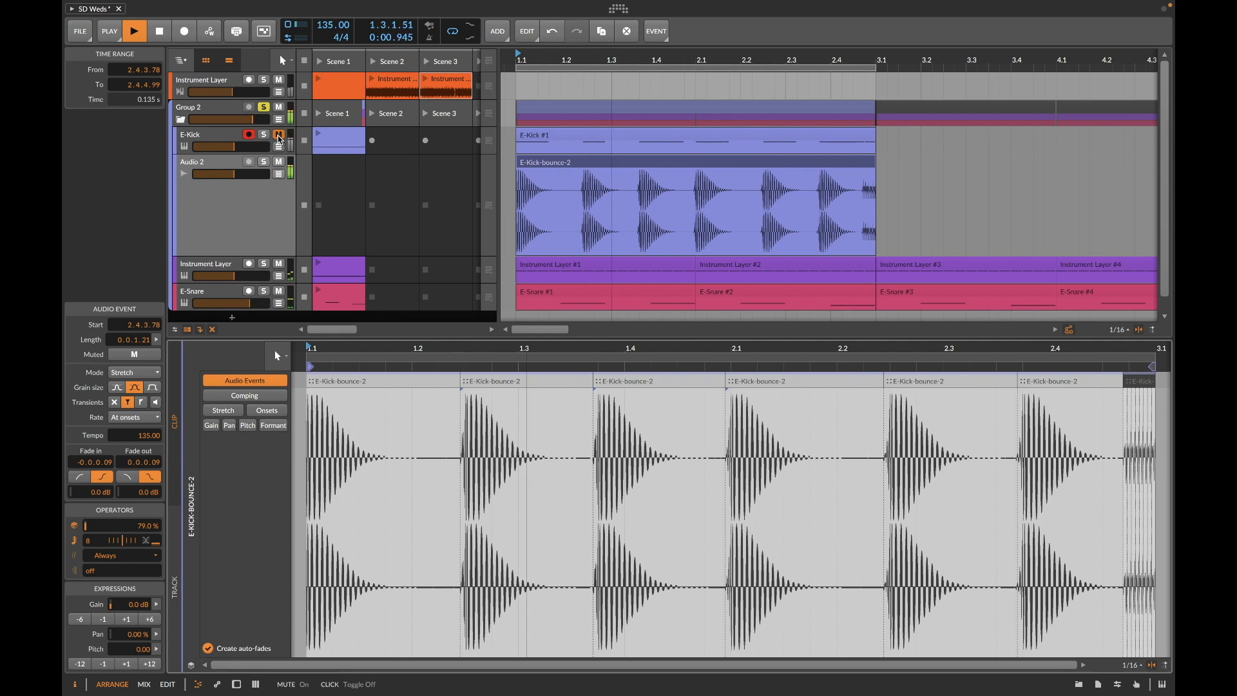
pyautogui.click(320, 168)
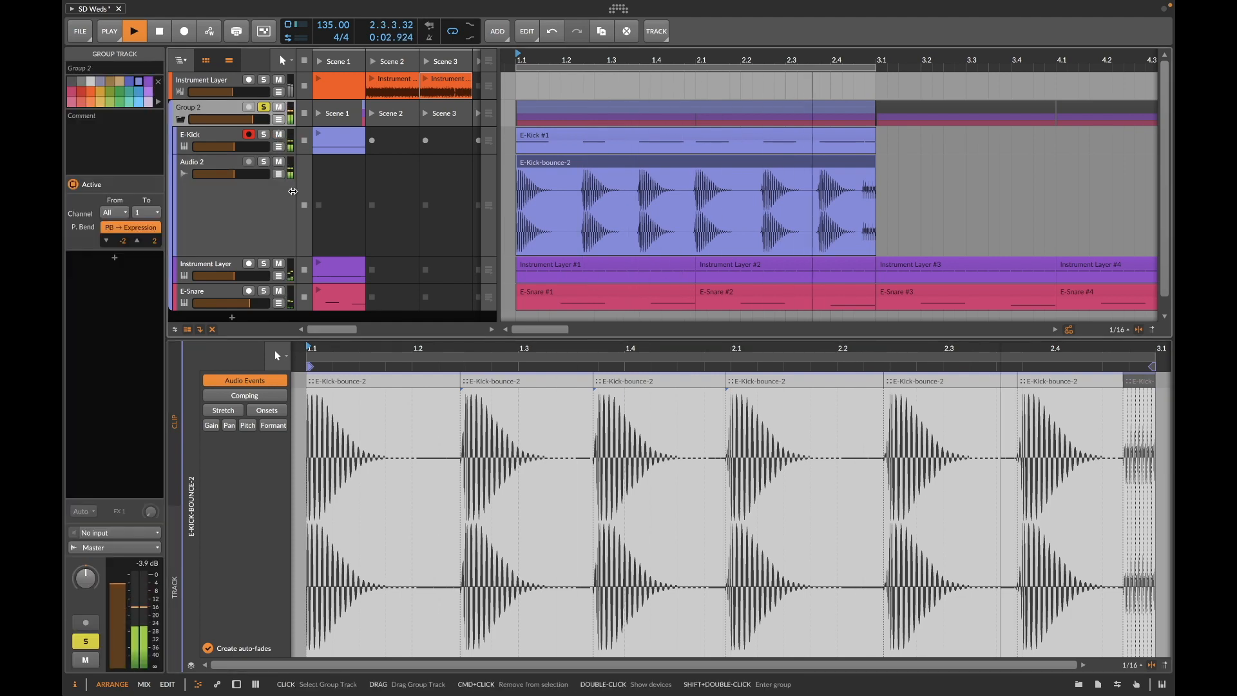
pyautogui.press('space')
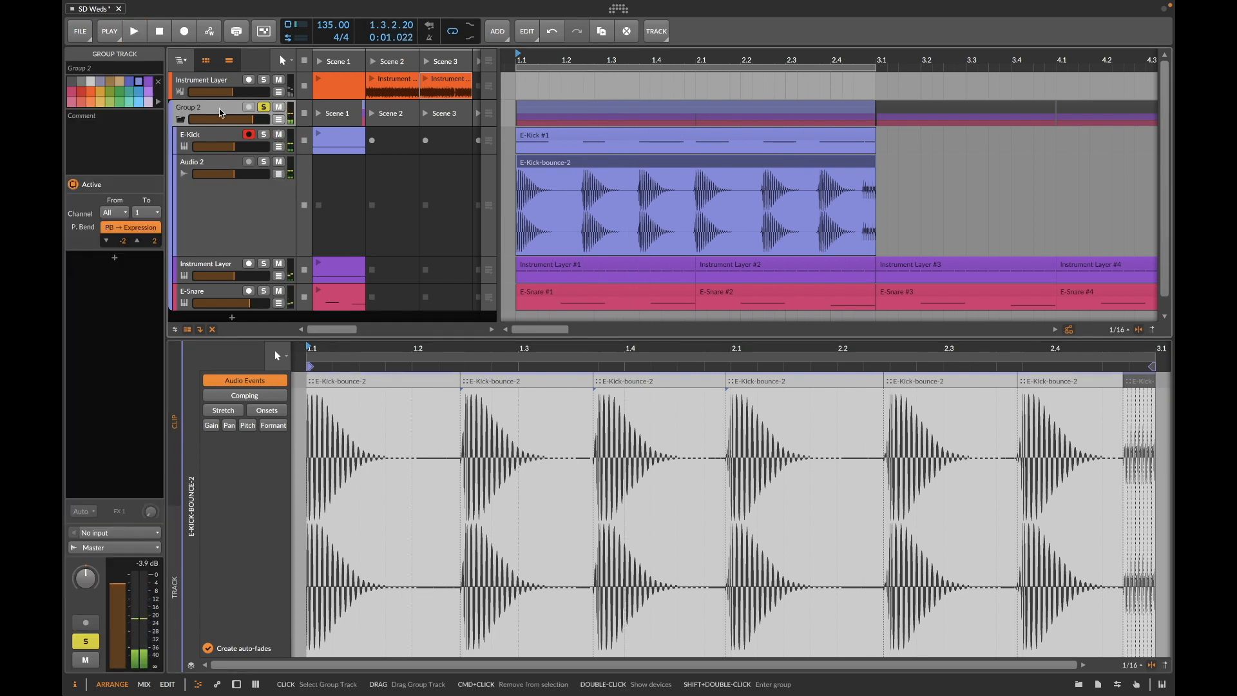
# Step: Open the device browser for Group 2's empty device chain and filter it to Bitwig audio effects
pyautogui.doubleClick(221, 113)
pyautogui.click(221, 112)
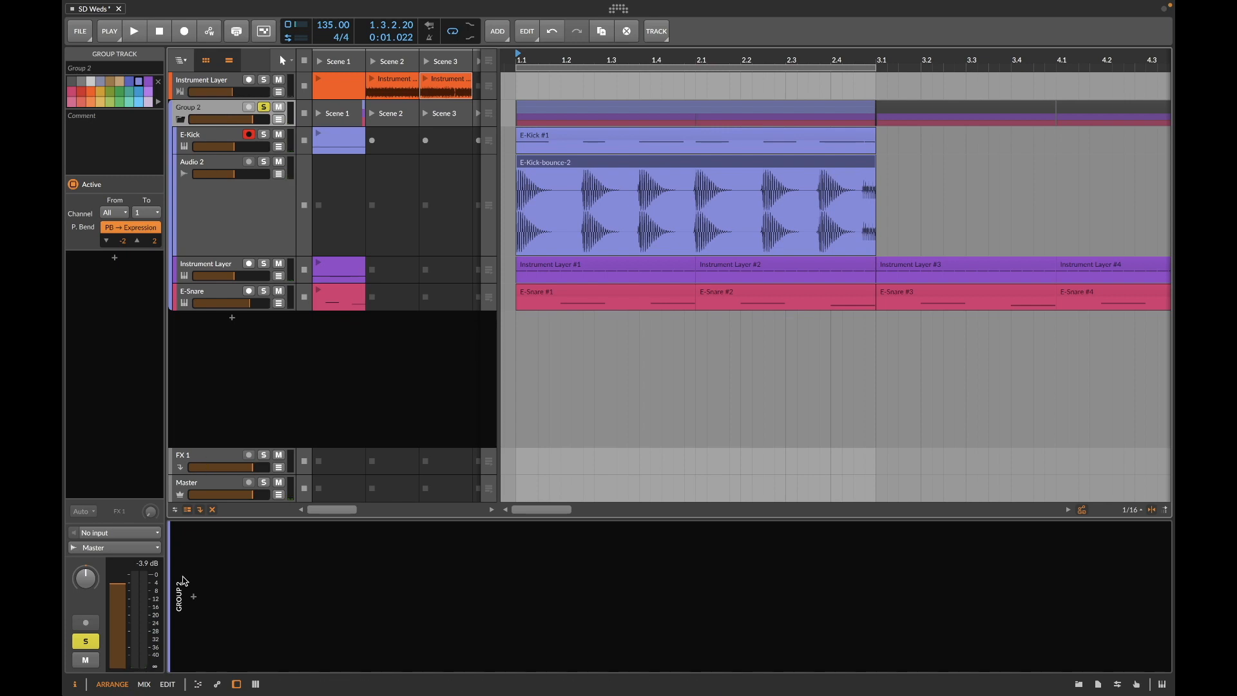
pyautogui.click(194, 599)
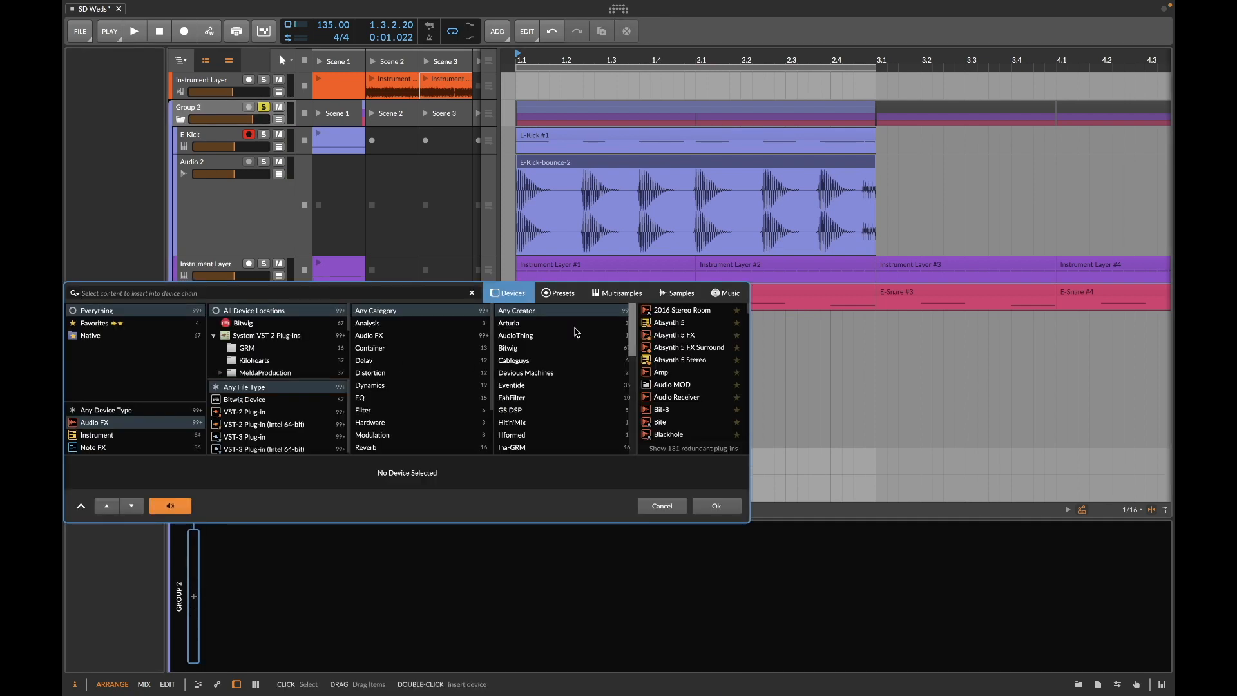
pyautogui.click(105, 426)
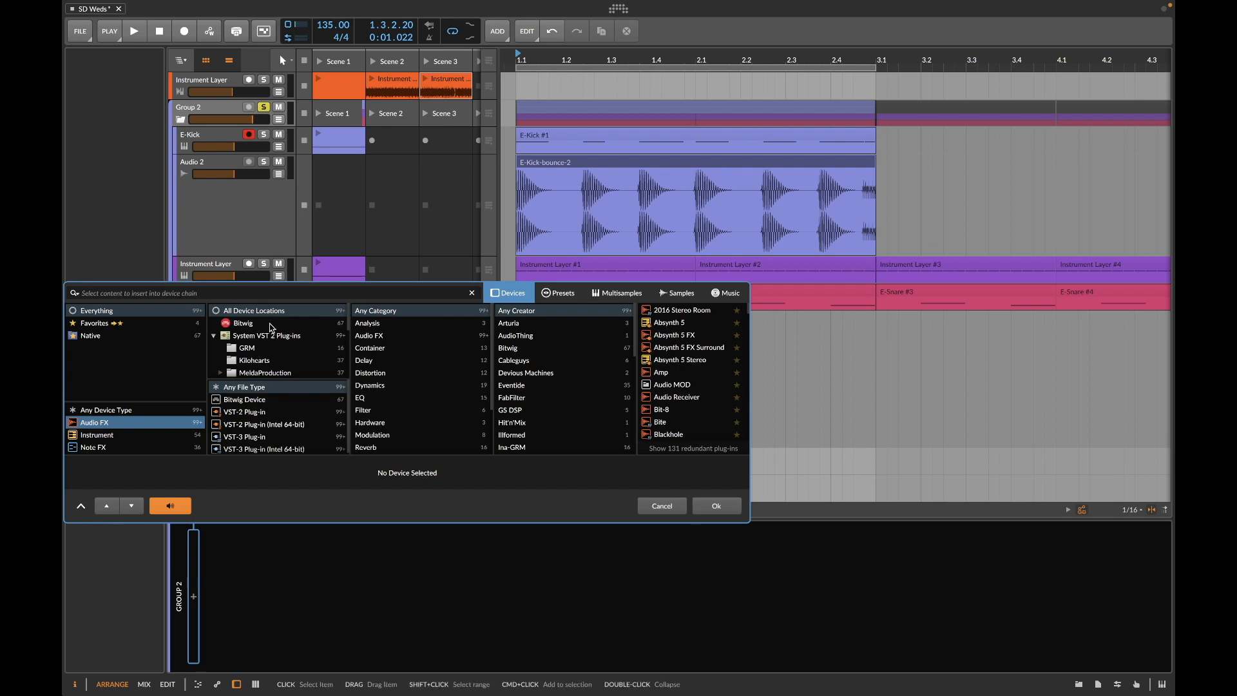
pyautogui.click(243, 323)
# Step: Preview Time Shift and Transient Control in the device list, and insert Transient Split on Group 2
pyautogui.scroll(-7, 686, 395)
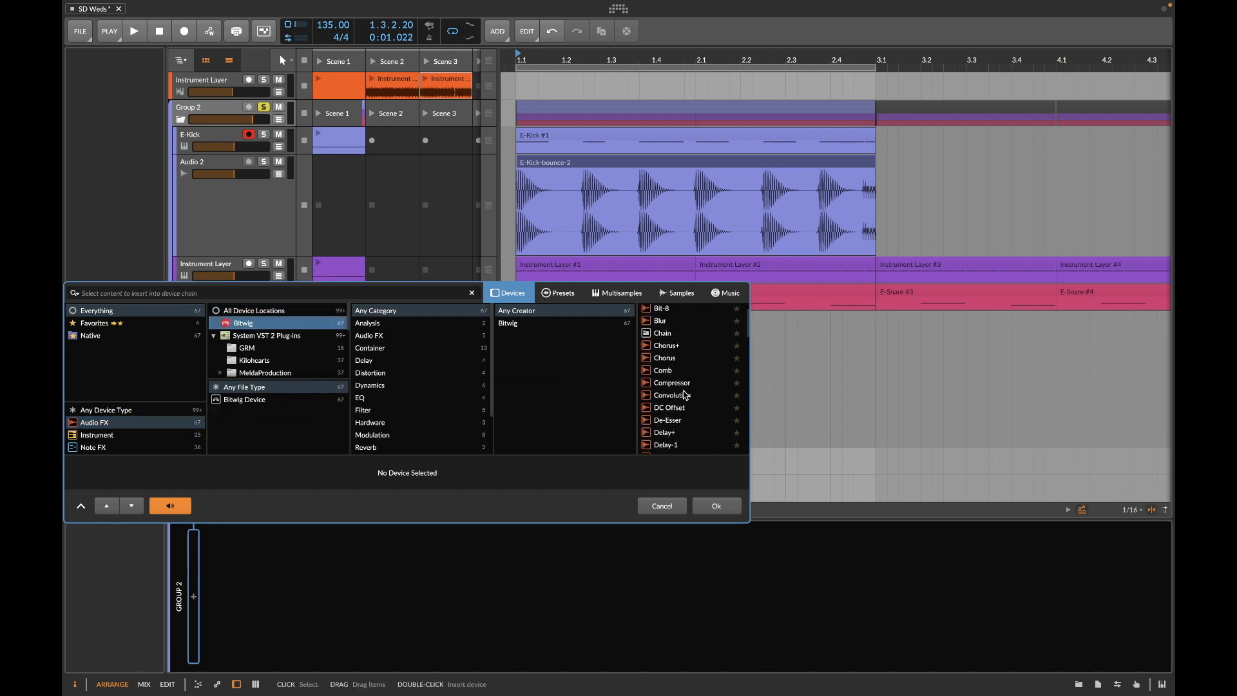
pyautogui.scroll(-4, 686, 395)
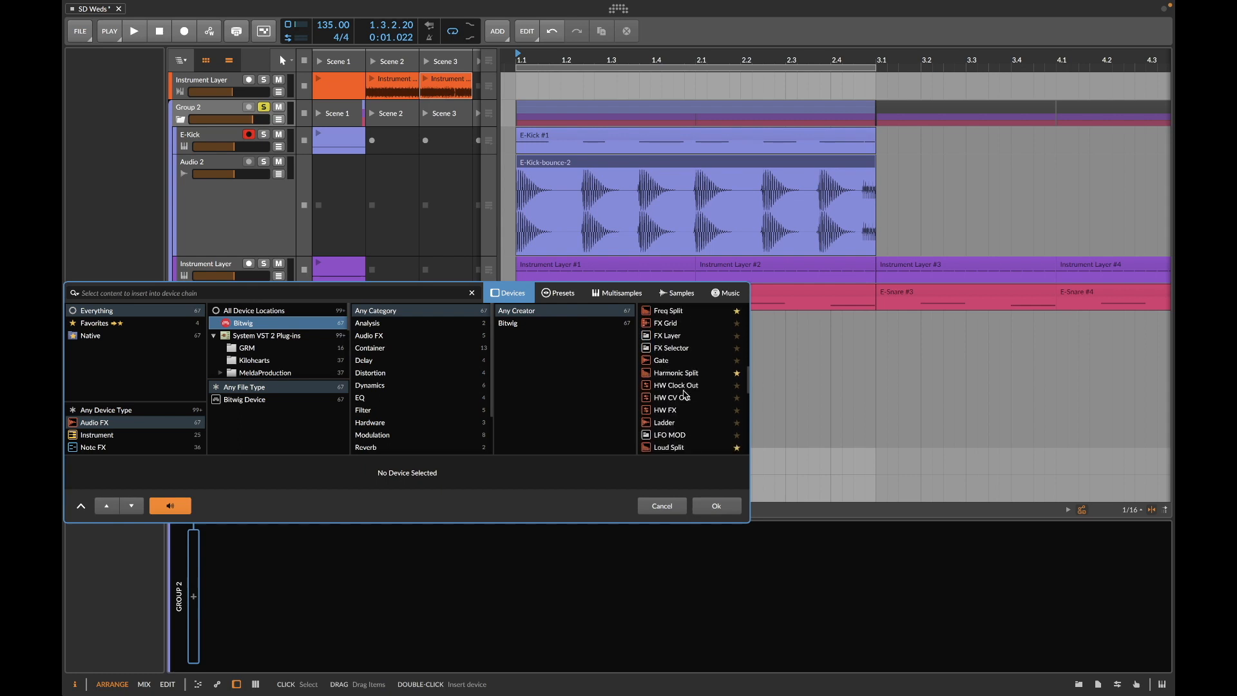
pyautogui.scroll(2, 686, 395)
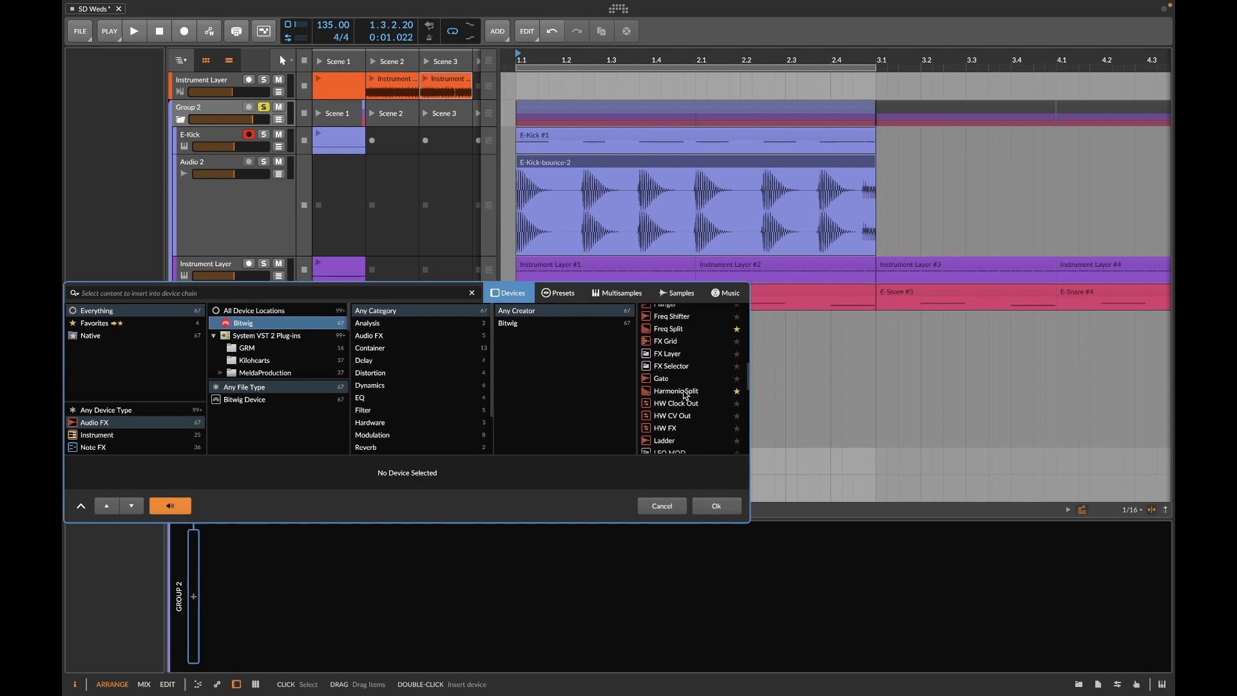
pyautogui.scroll(-2, 686, 395)
pyautogui.scroll(-12, 686, 395)
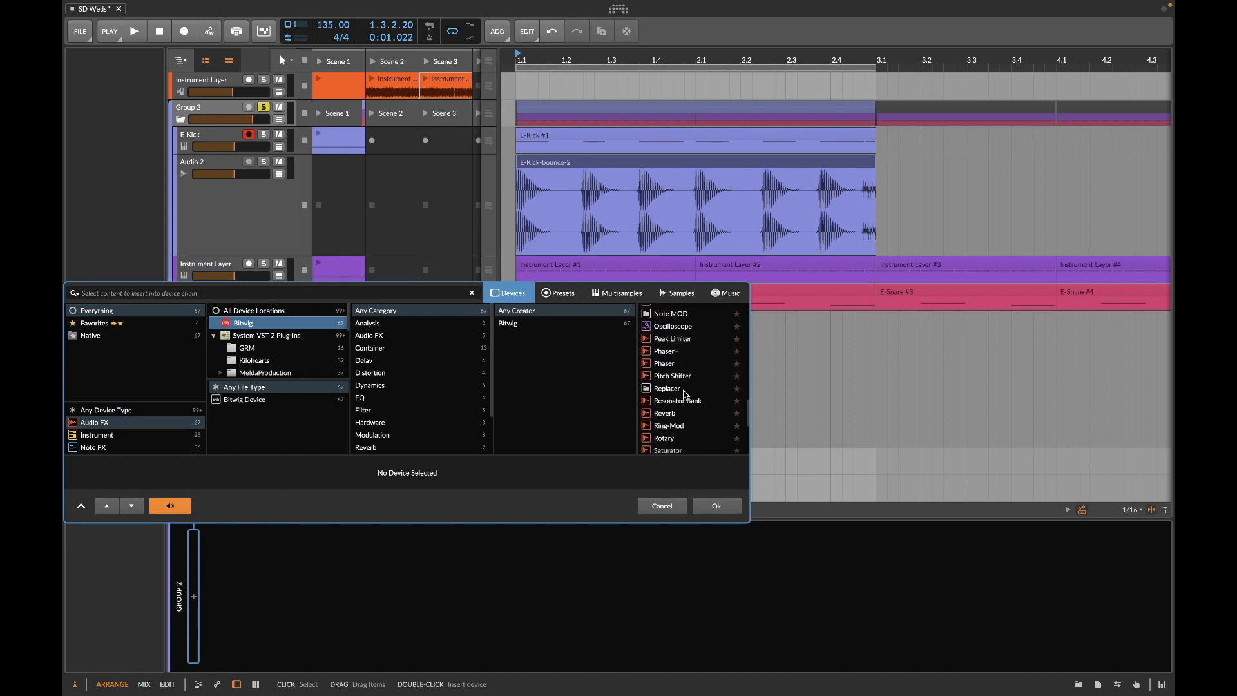
pyautogui.scroll(-4, 685, 395)
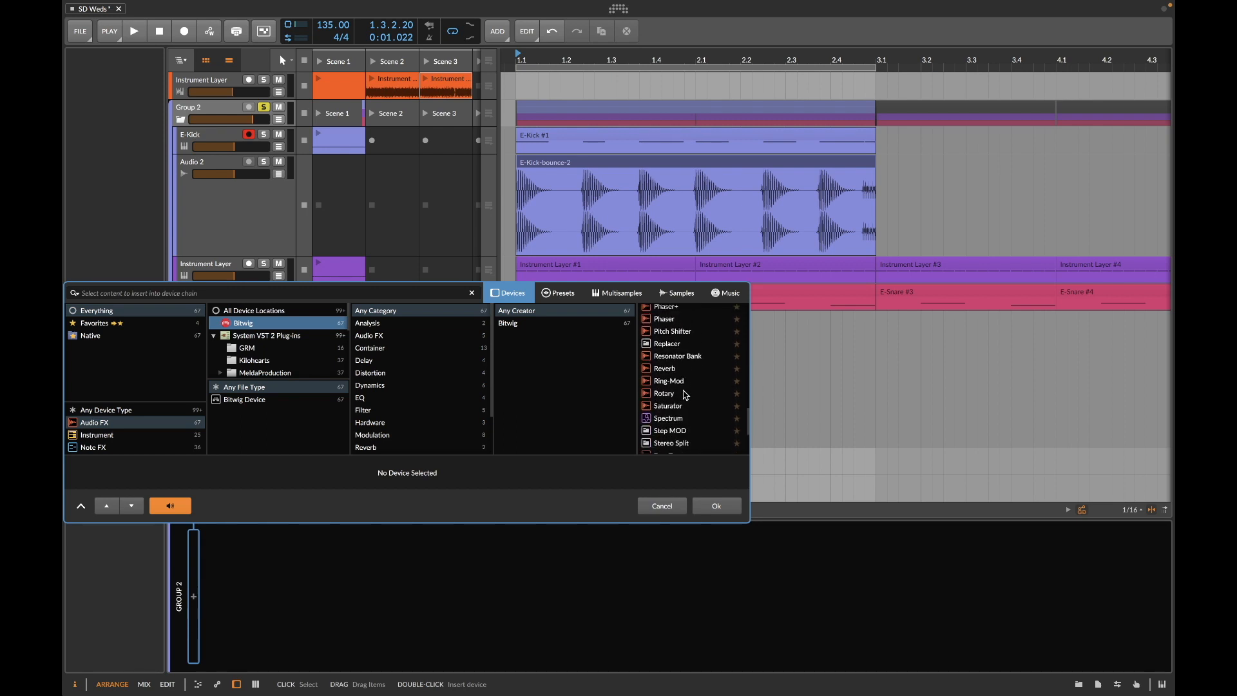
pyautogui.scroll(-8, 685, 395)
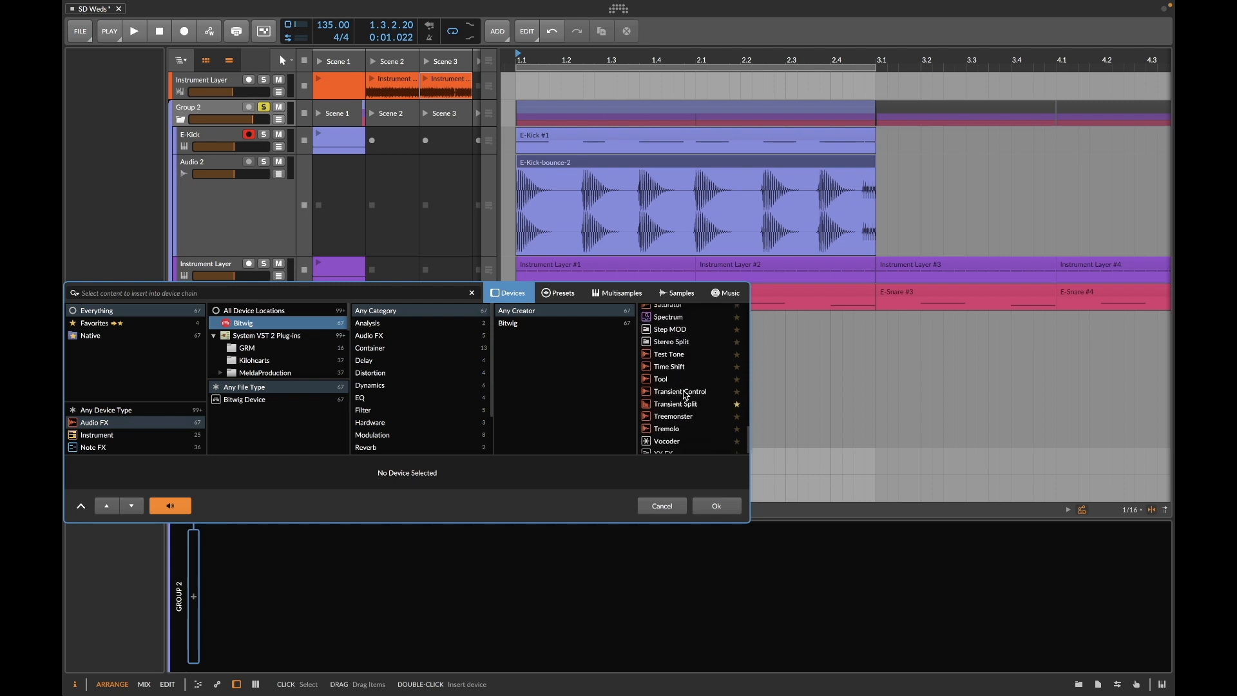
pyautogui.click(673, 368)
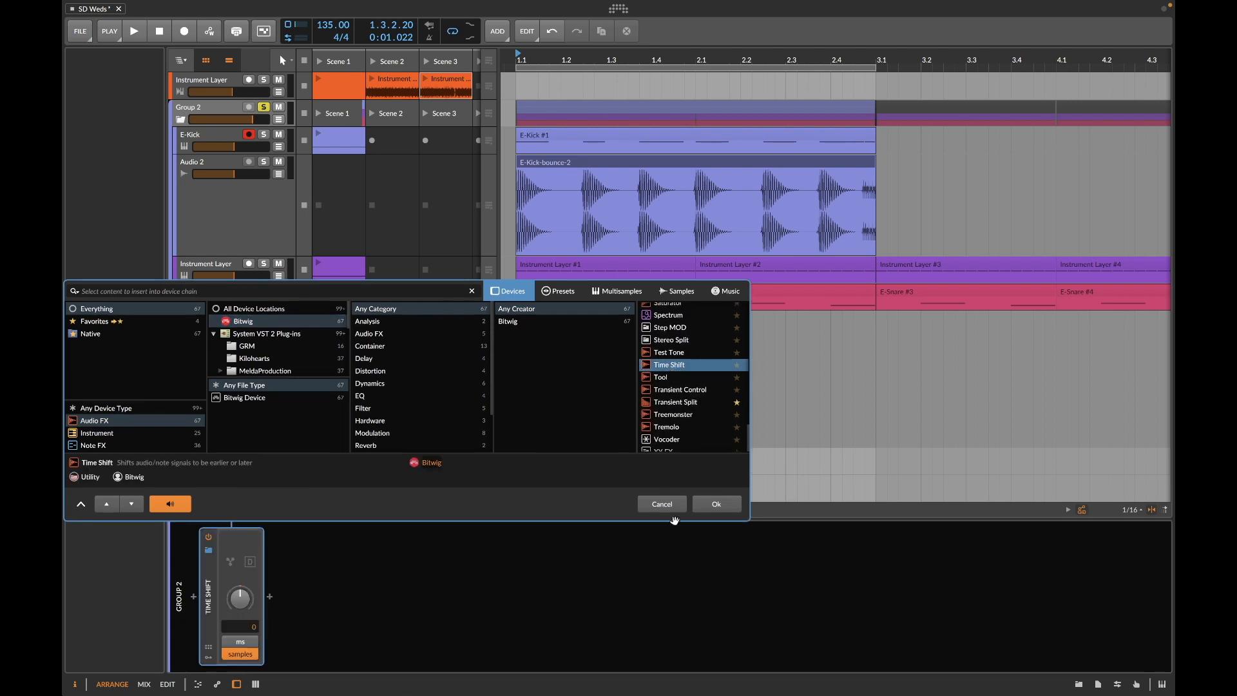
pyautogui.scroll(-1, 688, 401)
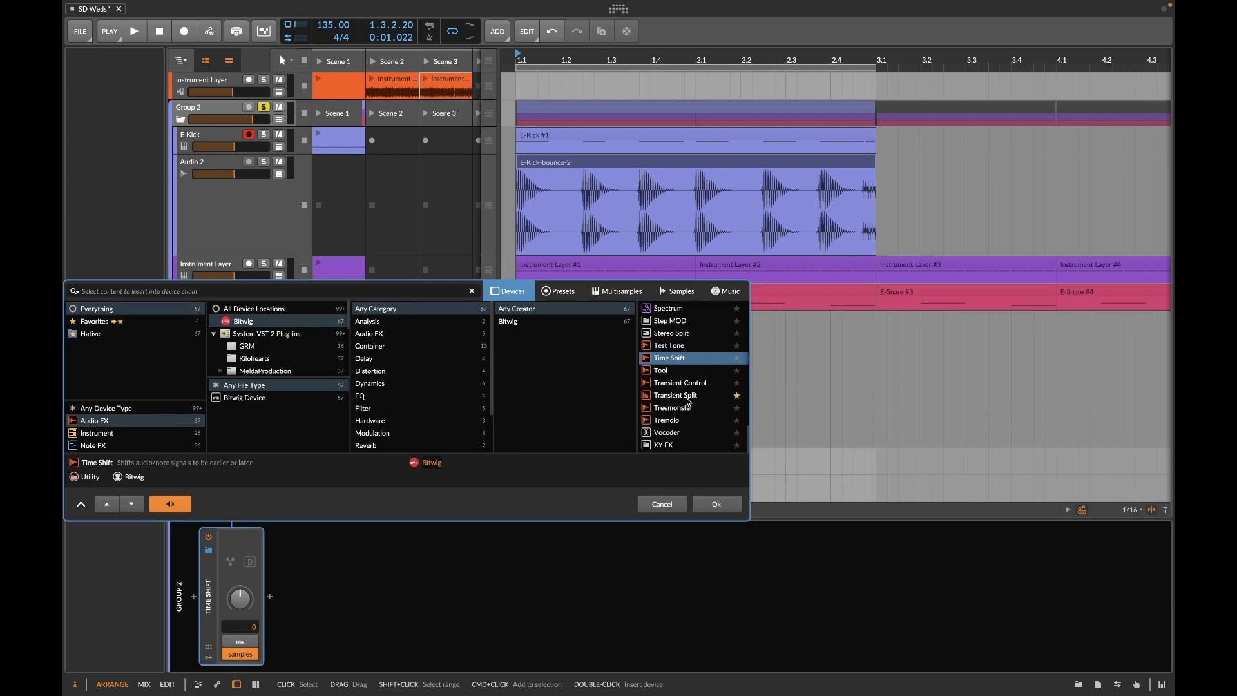
pyautogui.click(690, 385)
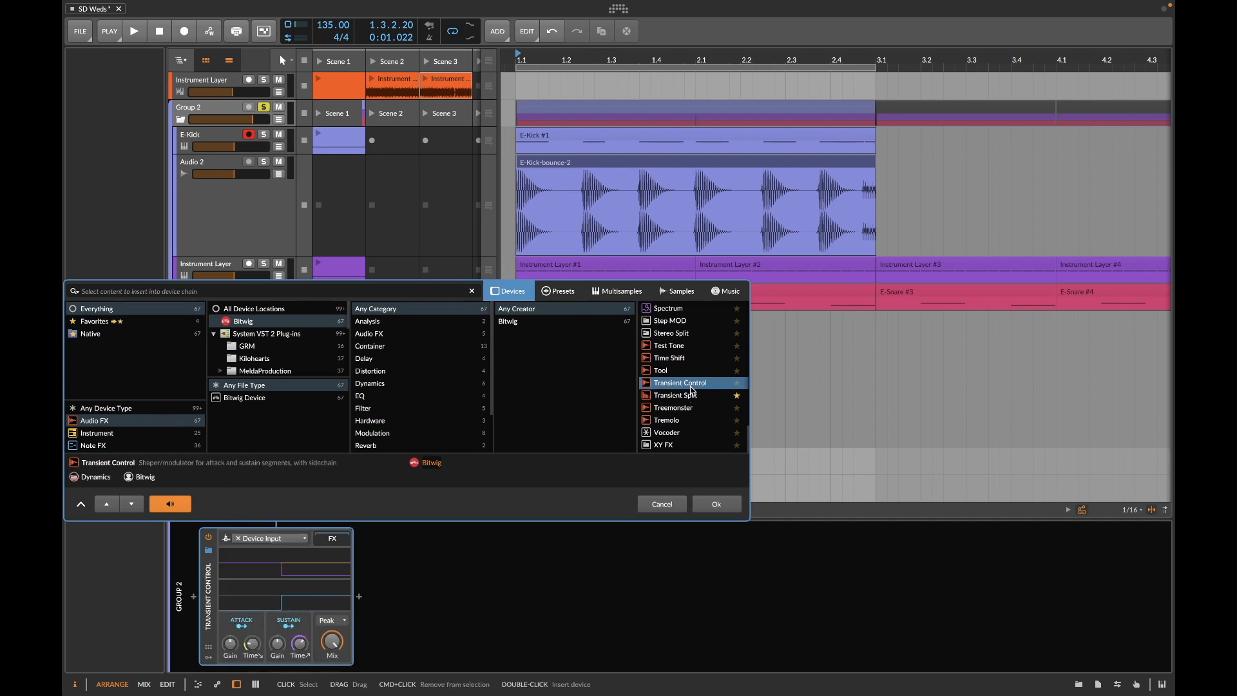
pyautogui.click(693, 399)
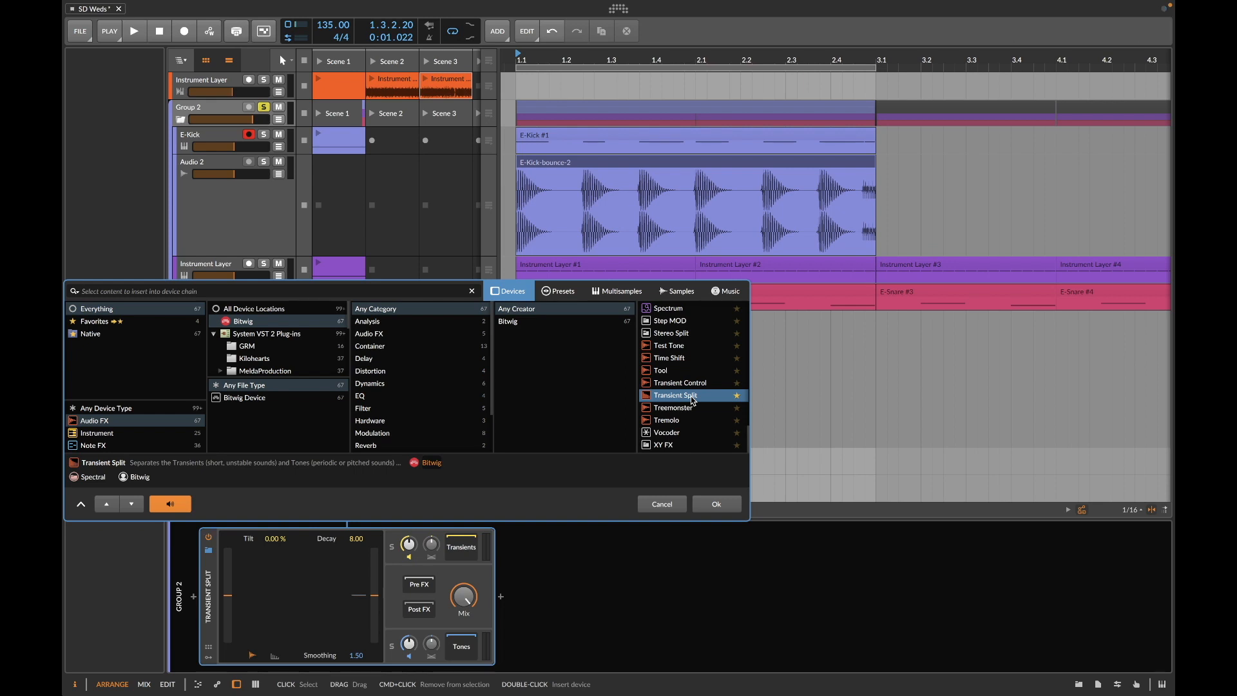
pyautogui.click(716, 504)
# Step: Play the drum loop and adjust Transient Split's Transients gain, raising the Tones gain to about +17.8 dB and lowering it again
pyautogui.press('space')
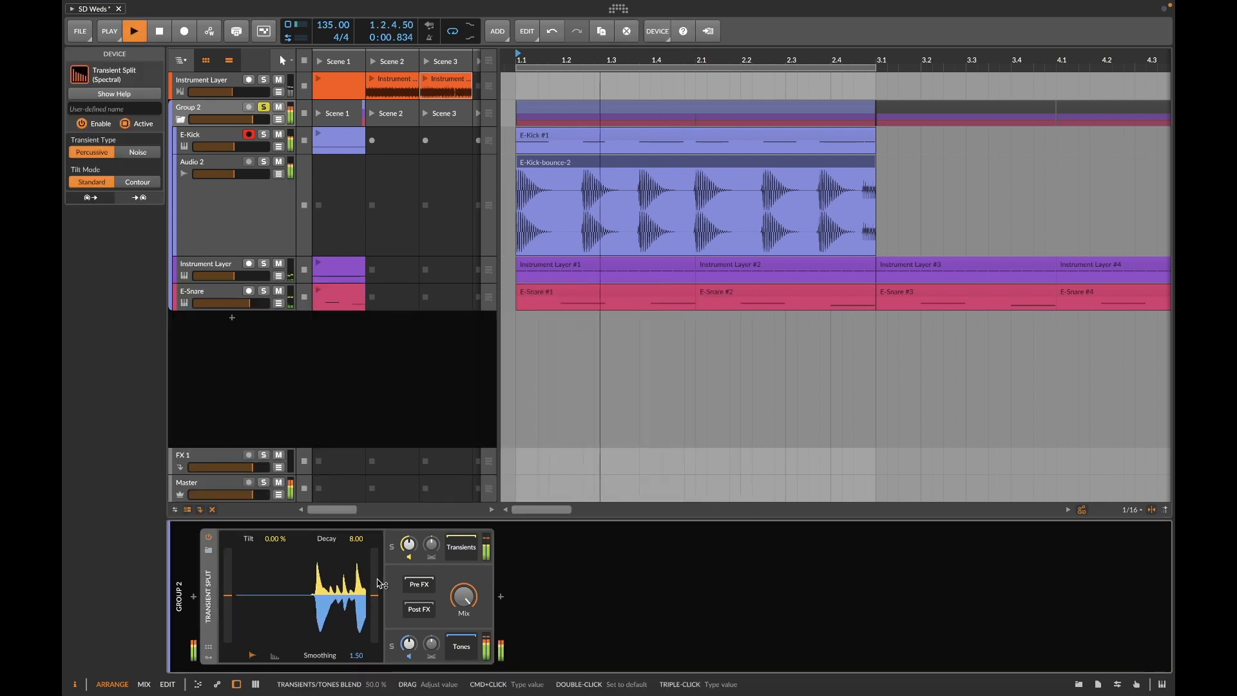
pyautogui.moveTo(409, 545)
pyautogui.mouseDown()
pyautogui.moveTo(409, 509)
pyautogui.moveTo(409, 548)
pyautogui.mouseUp()
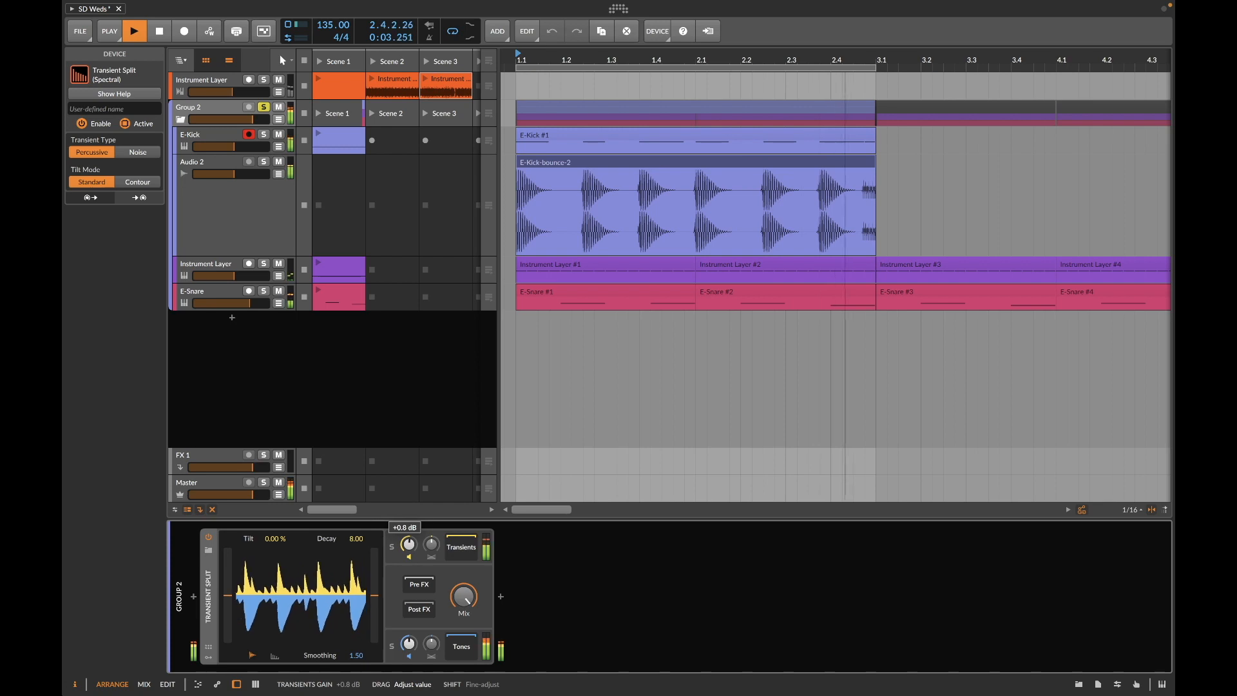
pyautogui.moveTo(409, 645); pyautogui.dragTo(409, 619)
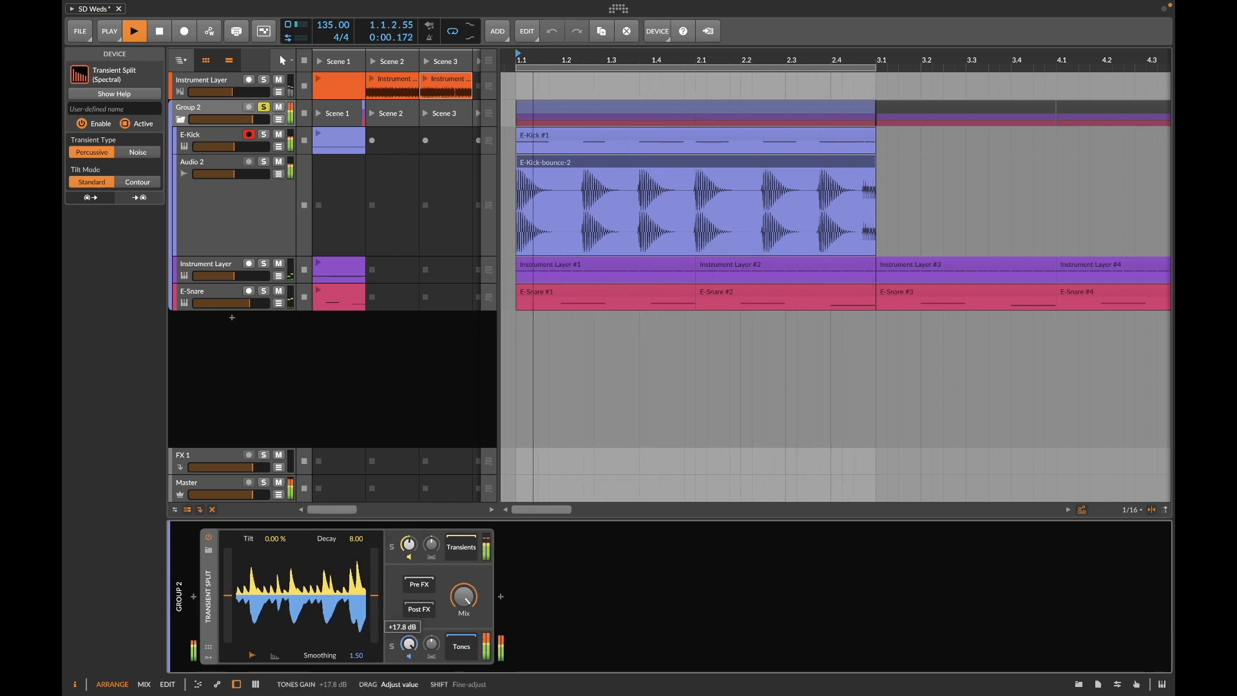
pyautogui.moveTo(409, 619); pyautogui.dragTo(409, 642)
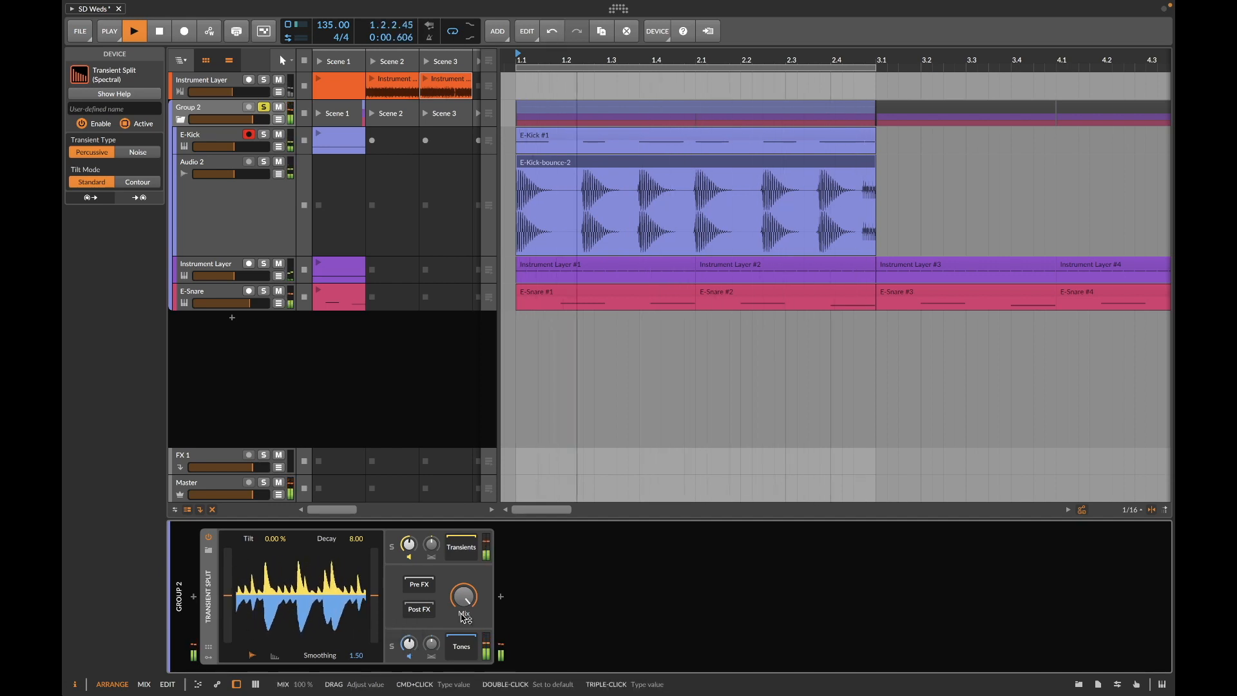
# Step: Sweep Transient Split's Mix down to 0% and back to 100%, and insert Bitwig's Compressor after it on Group 2
pyautogui.moveTo(464, 597); pyautogui.dragTo(464, 619)
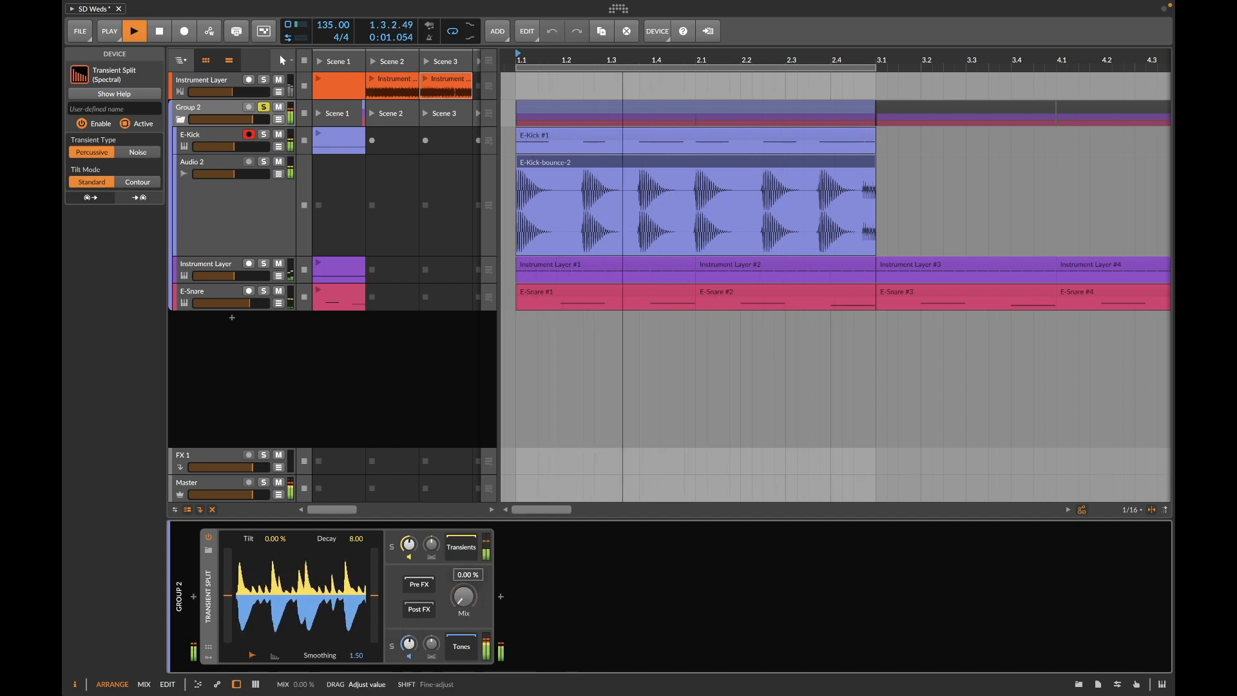
pyautogui.click(501, 597)
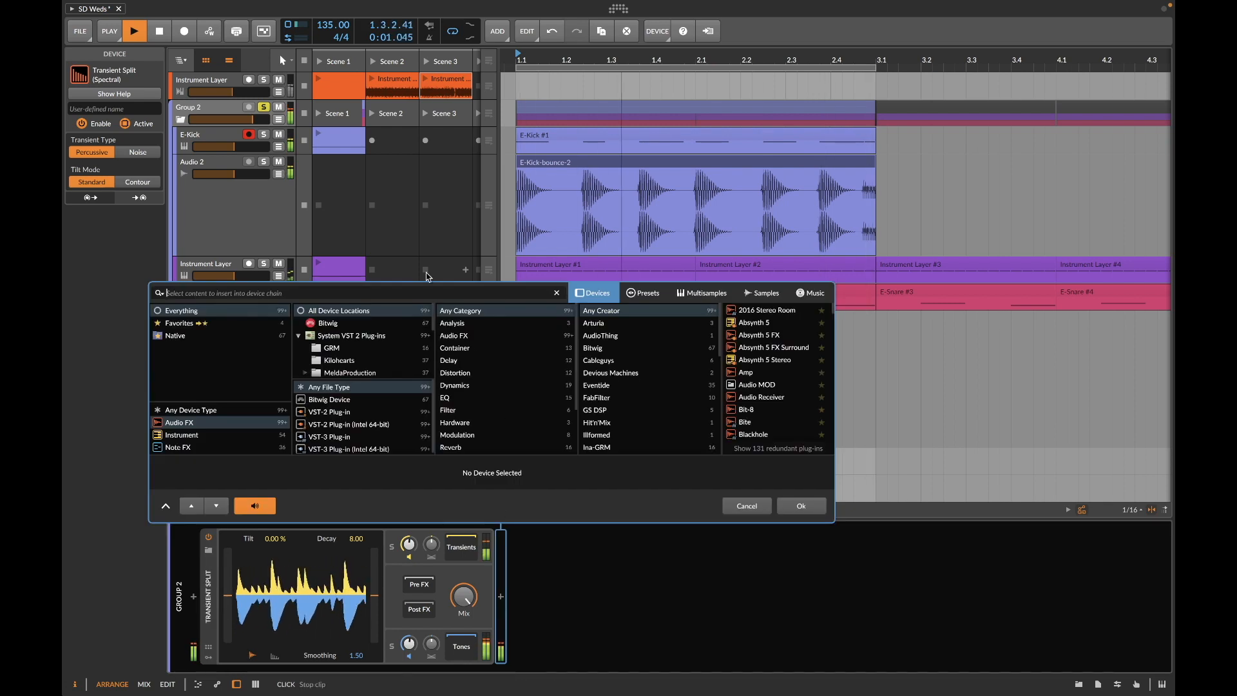
pyautogui.write('com')
pyautogui.click(757, 322)
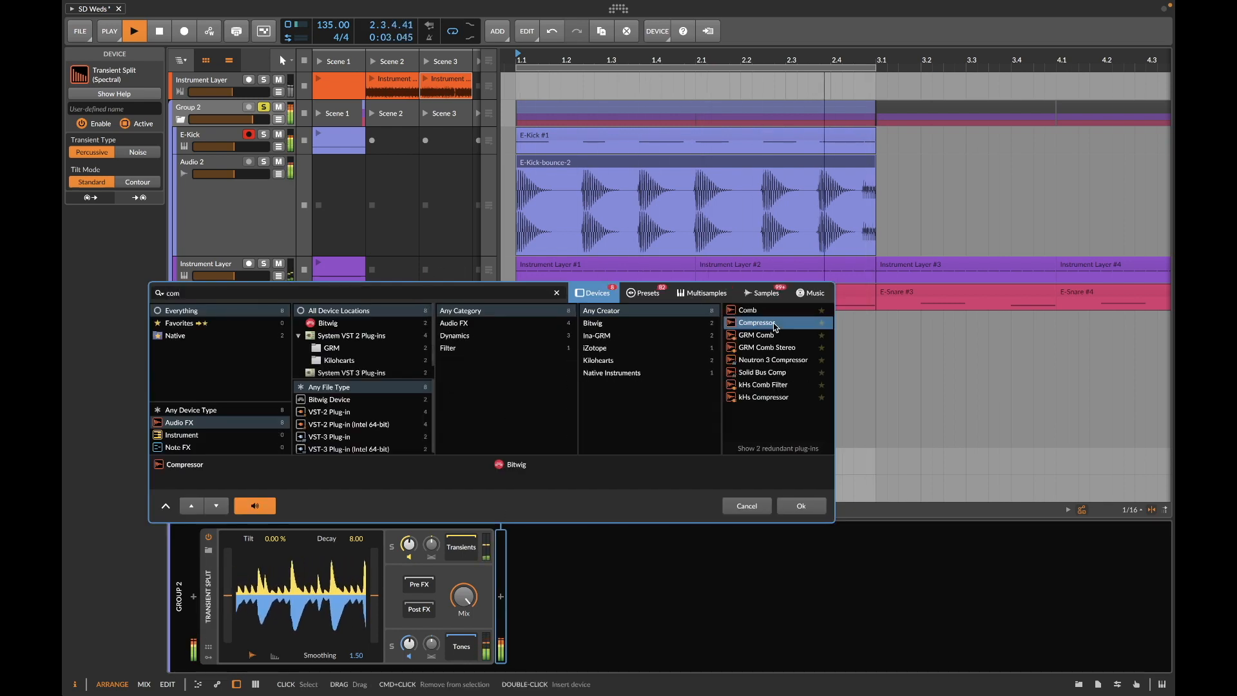
pyautogui.click(801, 505)
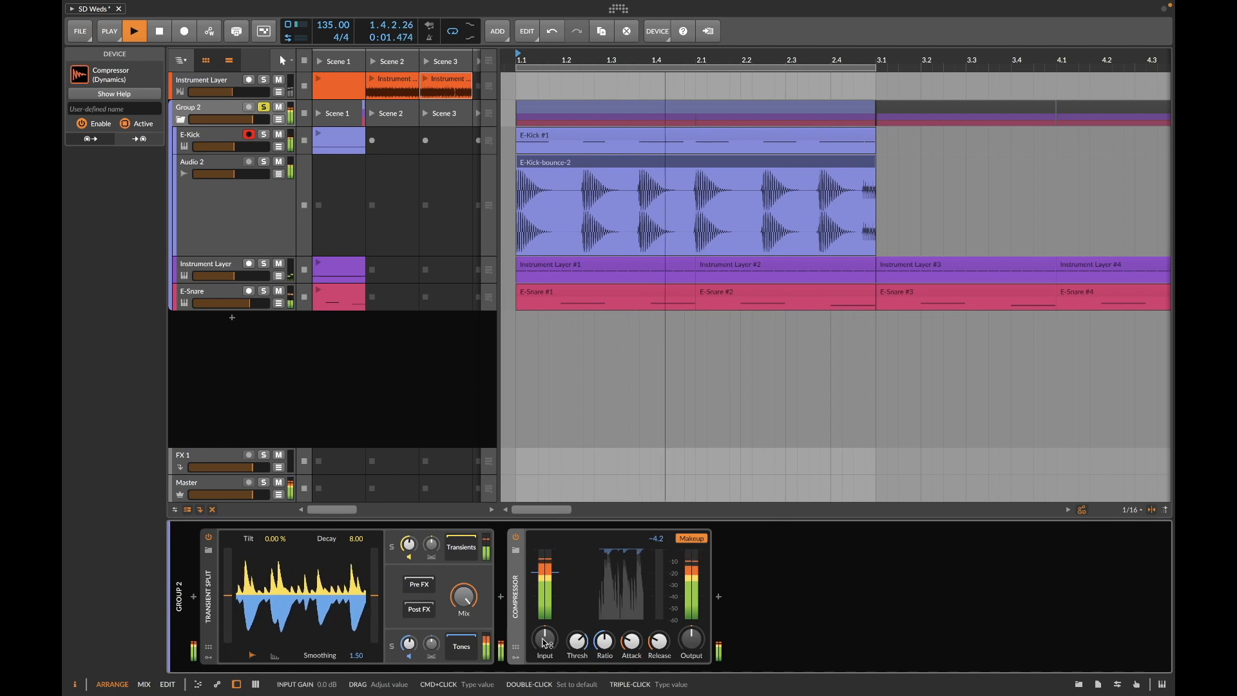
# Step: Lengthen the Compressor's attack, shorten its release, raise the input gain to about +15.2 dB, lower output and threshold, and set the ratio to about 2.56:1
pyautogui.moveTo(633, 643)
pyautogui.mouseDown()
pyautogui.moveTo(632, 598)
pyautogui.moveTo(659, 678)
pyautogui.moveTo(633, 651)
pyautogui.mouseUp()
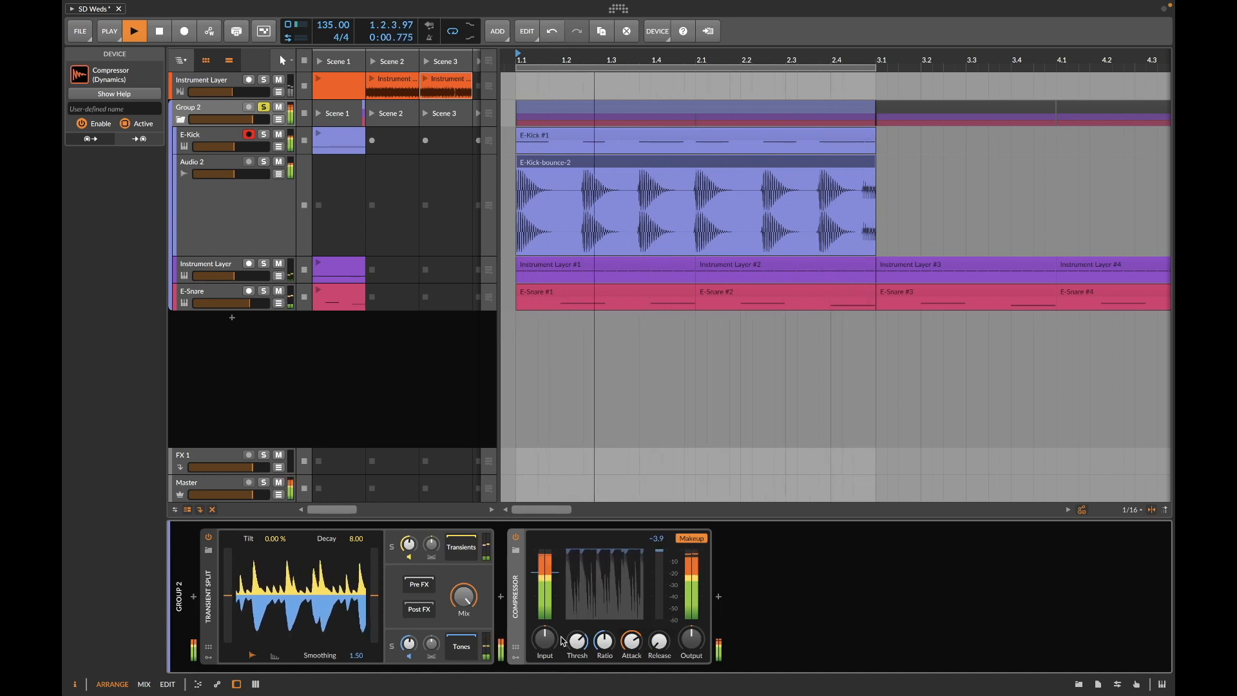
pyautogui.moveTo(545, 640); pyautogui.dragTo(545, 611)
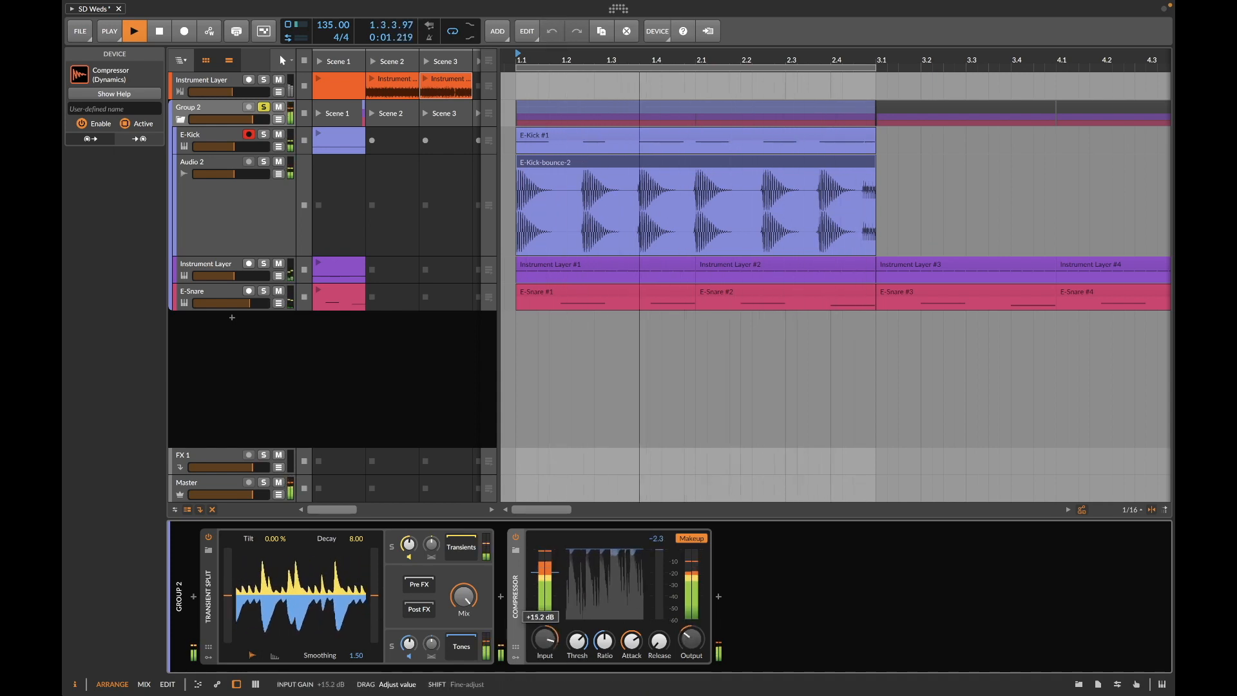
pyautogui.moveTo(691, 639); pyautogui.dragTo(690, 649)
pyautogui.moveTo(577, 640); pyautogui.dragTo(605, 648)
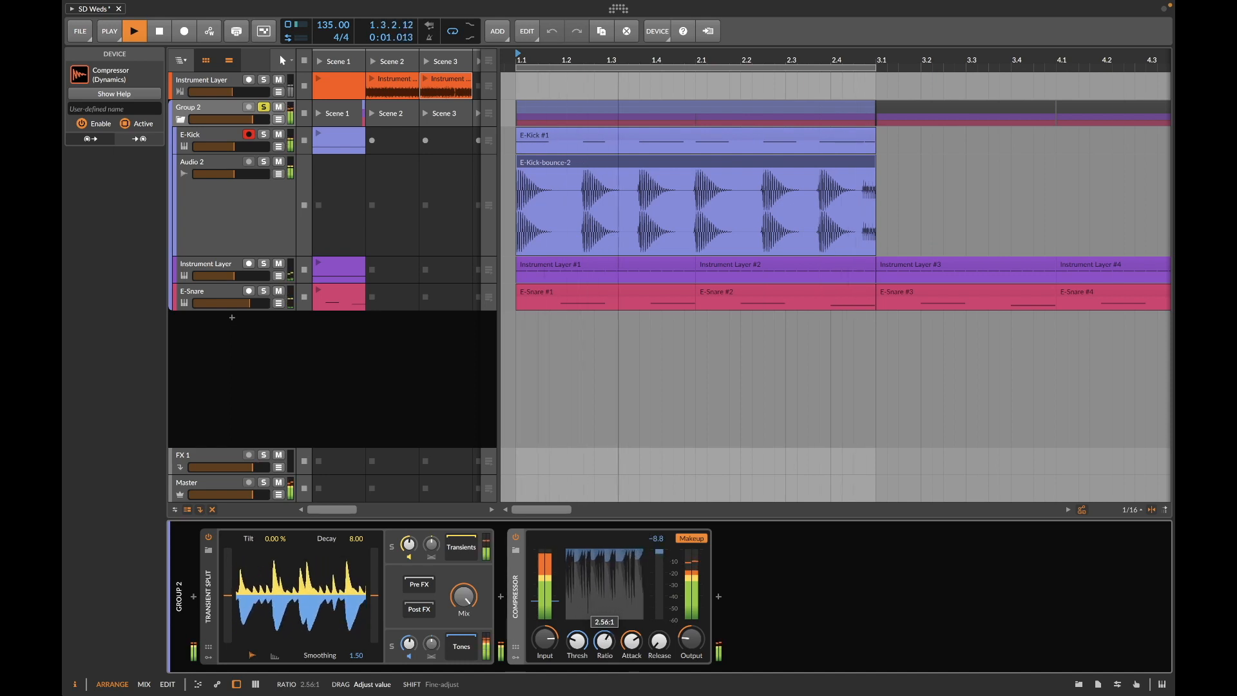
# Step: Set the Compressor's attack to 7.90 ms and adjust its release slightly
pyautogui.moveTo(631, 641)
pyautogui.mouseDown()
pyautogui.moveTo(632, 663)
pyautogui.moveTo(638, 650)
pyautogui.mouseUp()
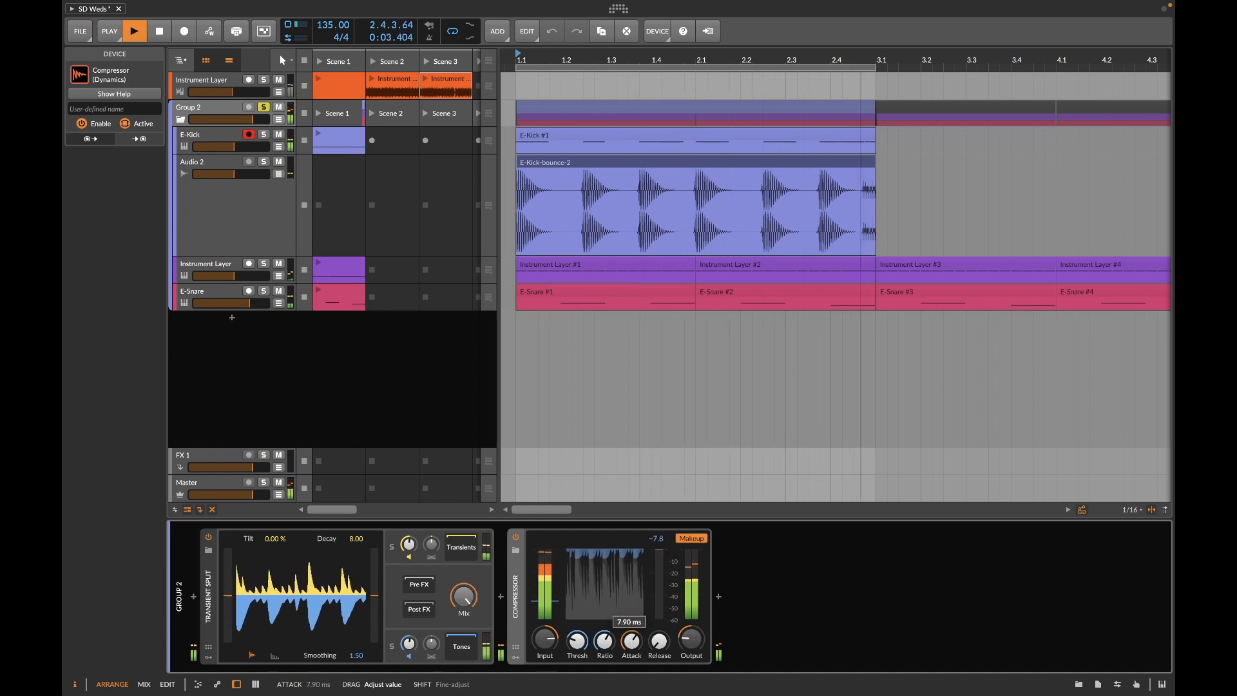
pyautogui.moveTo(658, 641); pyautogui.dragTo(659, 648)
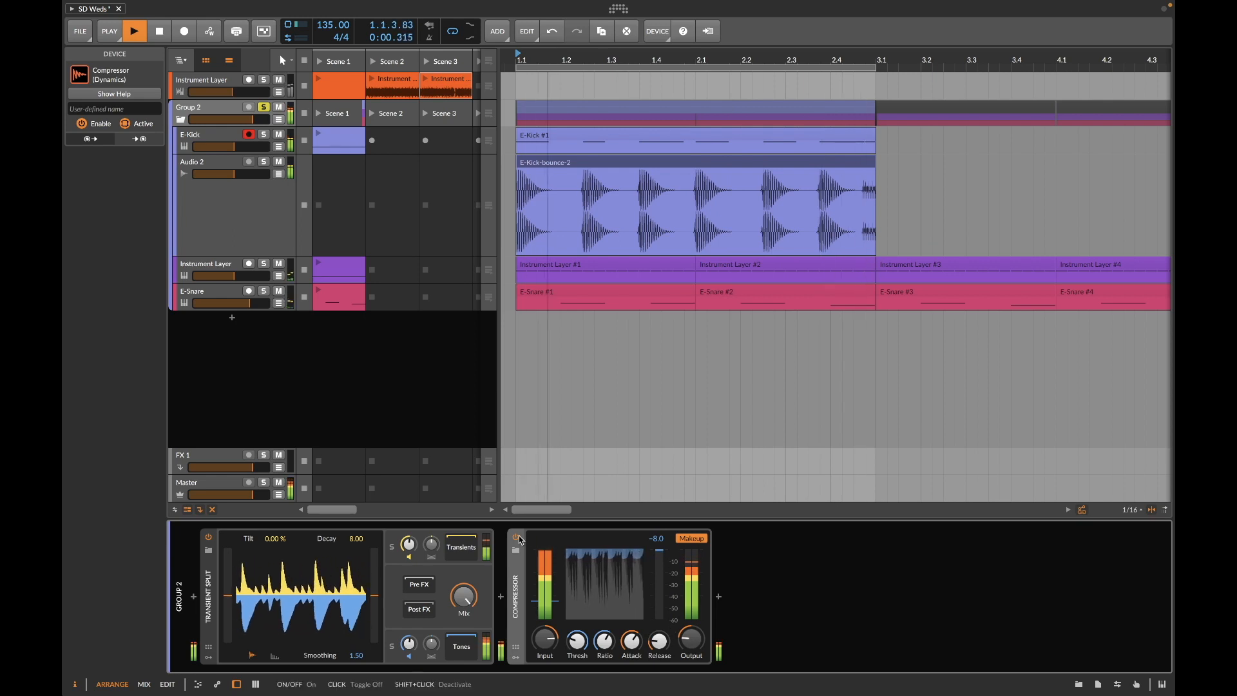
# Step: Compare the group's sound with the Compressor and Transient Split each bypassed and re-enabled during playback
pyautogui.click(516, 538)
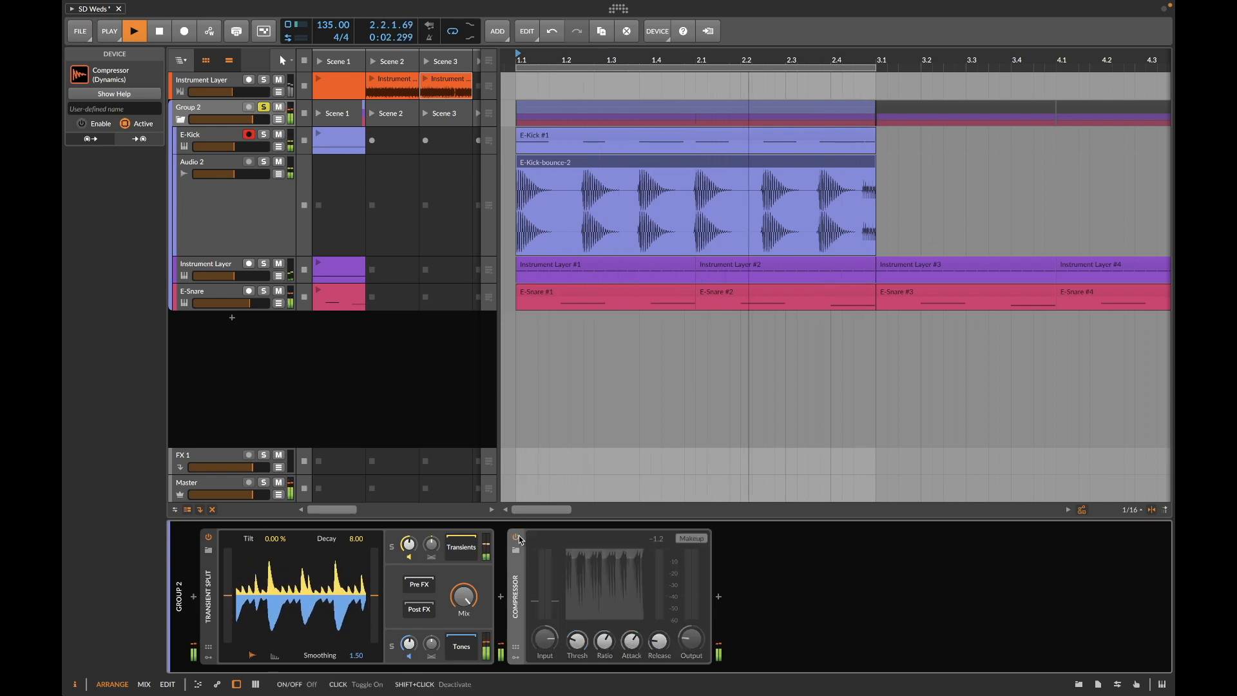
pyautogui.click(517, 537)
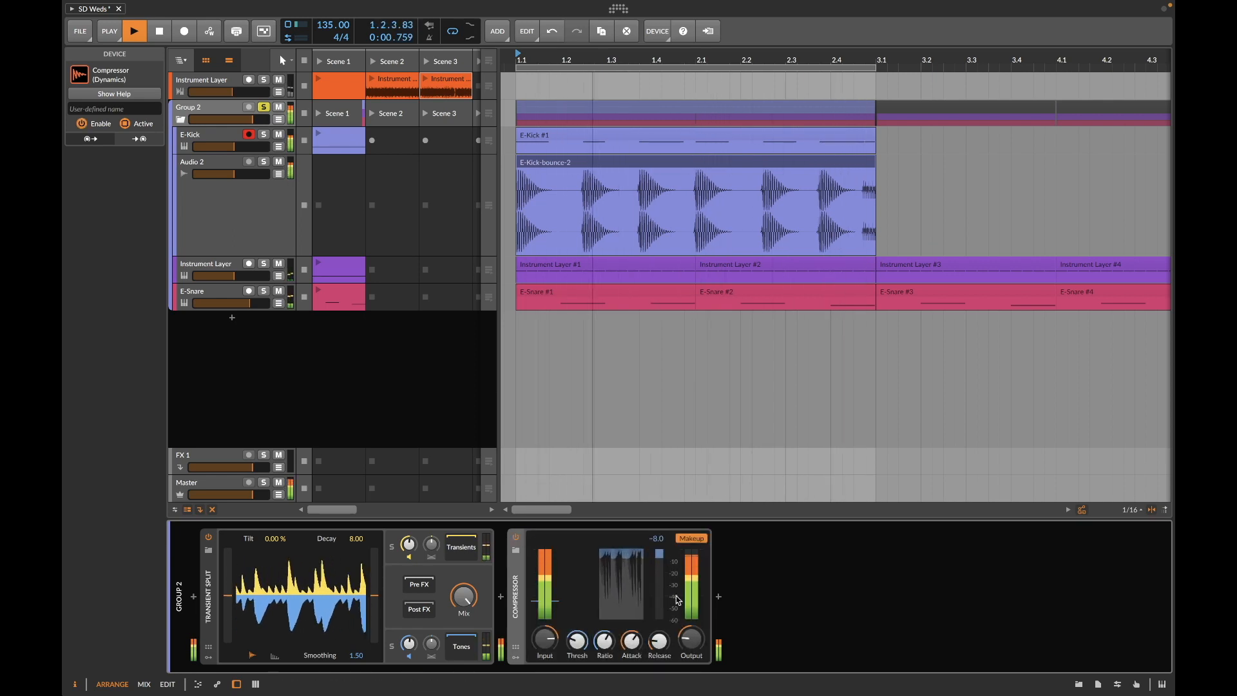
pyautogui.click(209, 538)
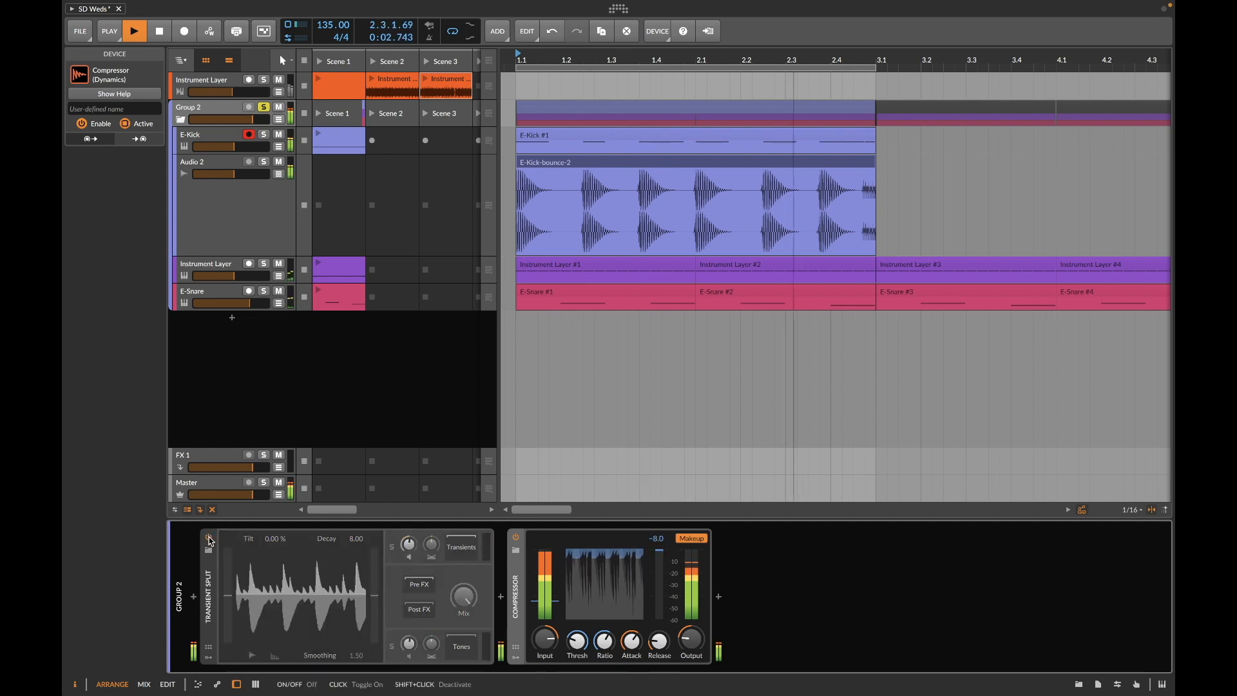
pyautogui.click(208, 538)
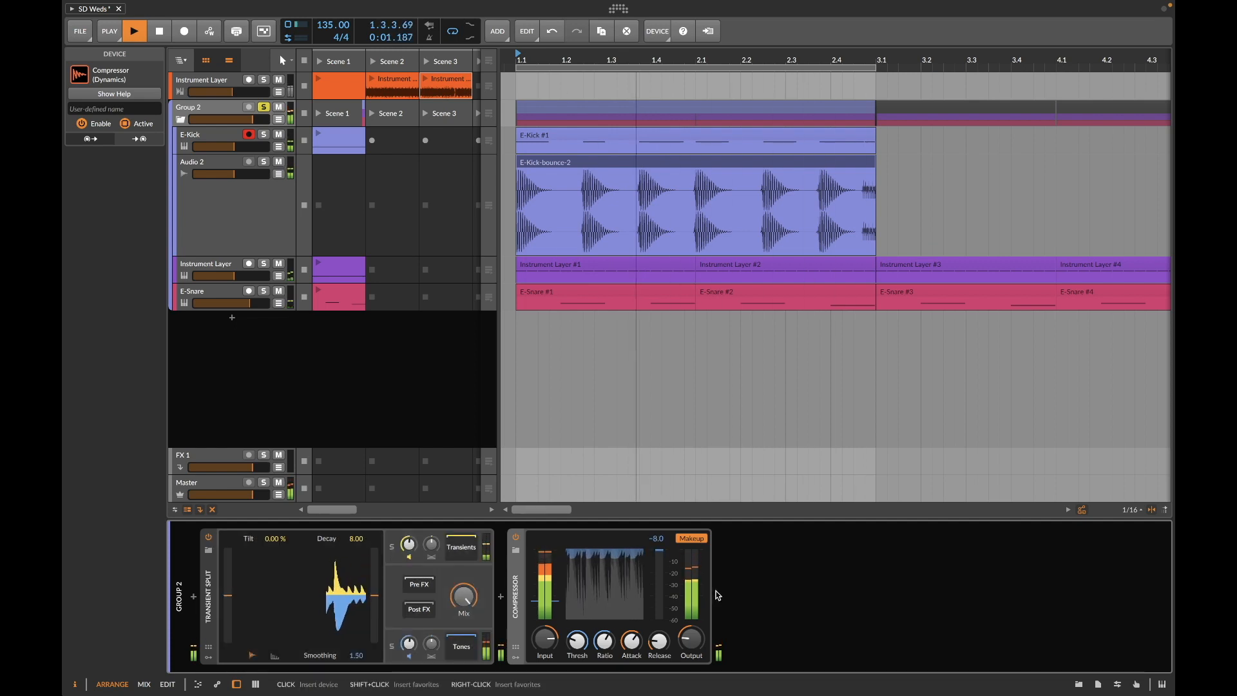
# Step: Try the favorite device Freq Split after the Compressor, then stop playback and delete the device
pyautogui.click(719, 597)
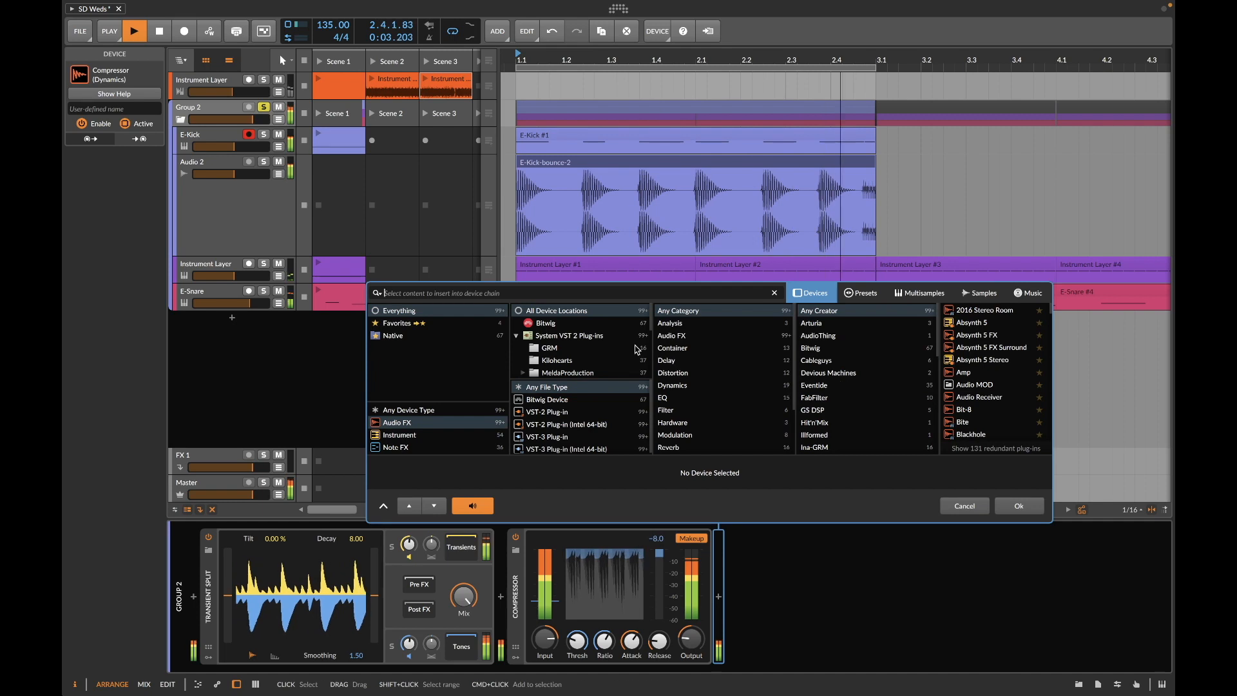
pyautogui.click(396, 323)
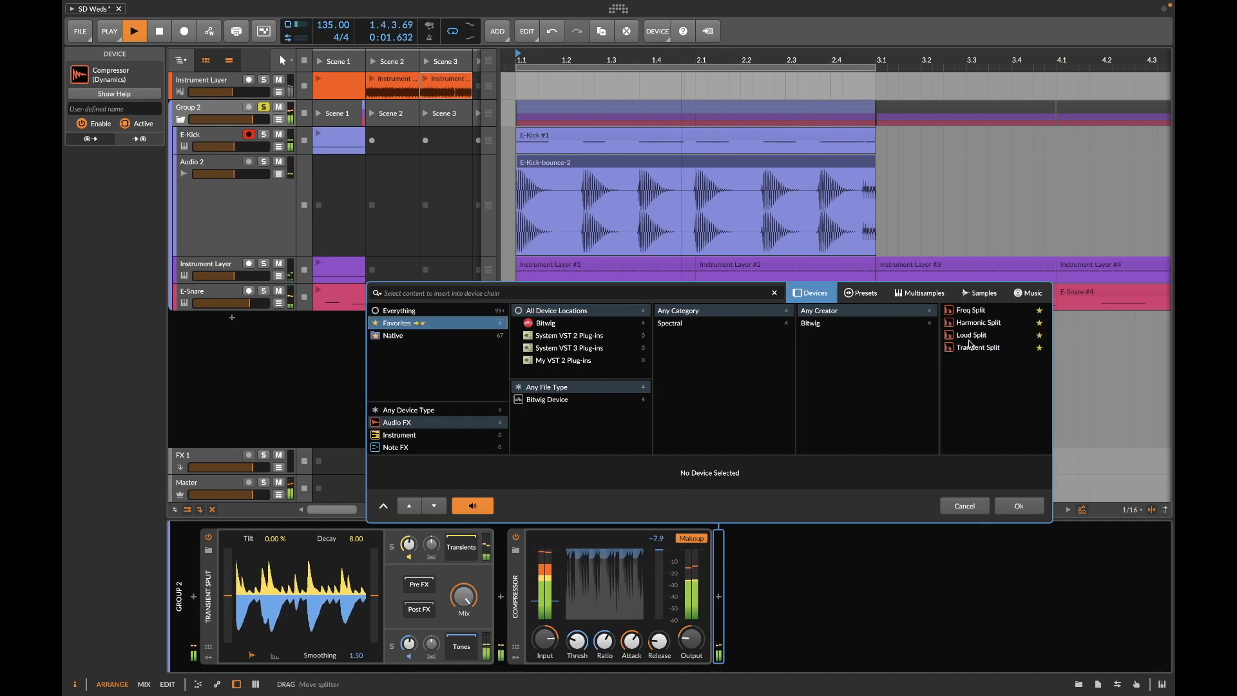
pyautogui.click(971, 310)
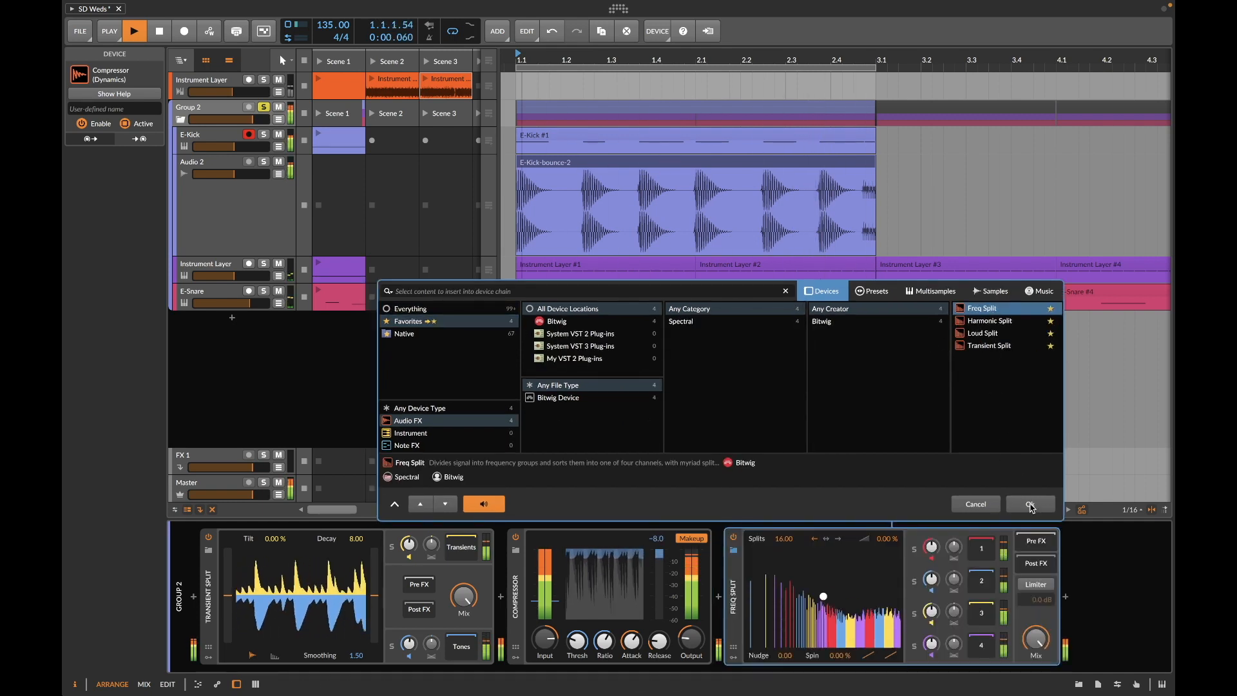
pyautogui.click(1031, 505)
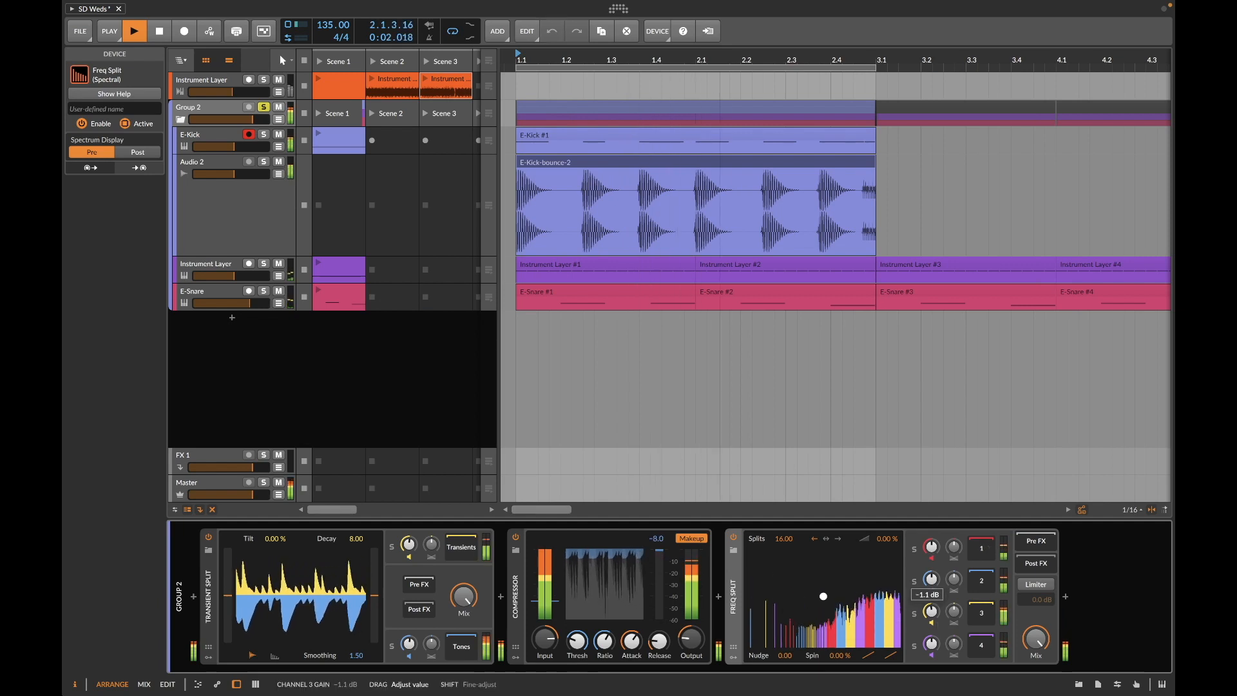
pyautogui.press('space')
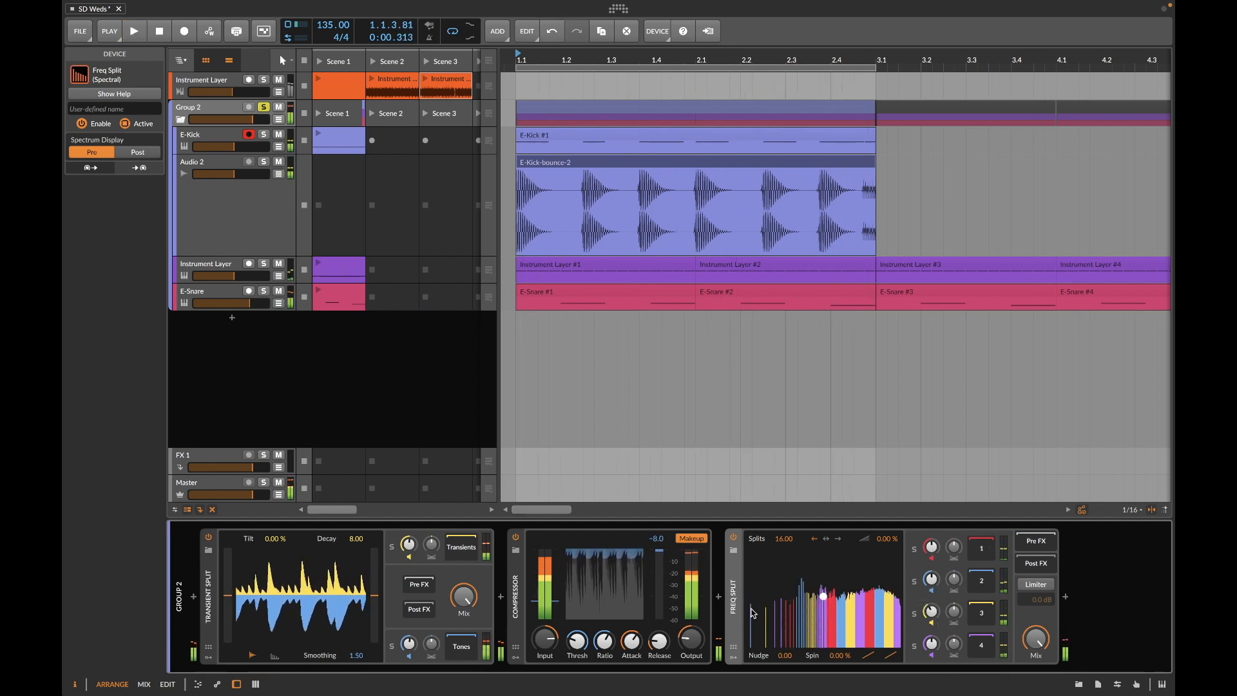
pyautogui.press('Delete')
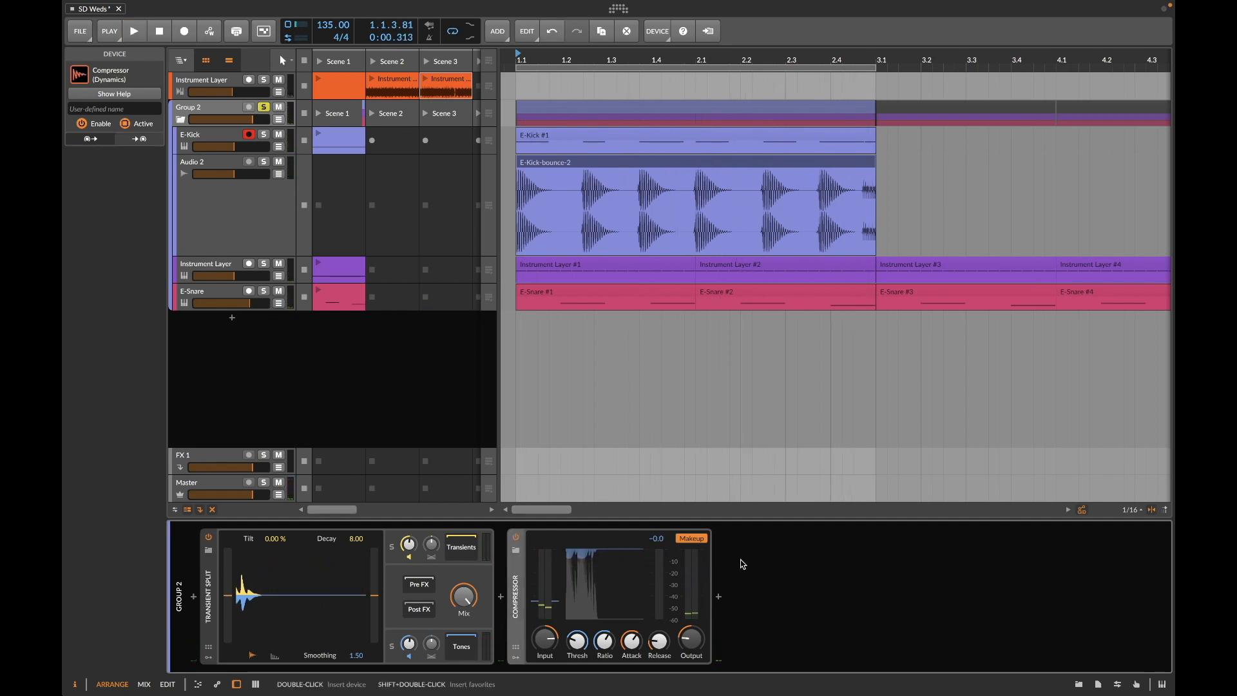
# Step: Search the device browser for "loud" and insert Loud Split after the Compressor on Group 2
pyautogui.click(719, 598)
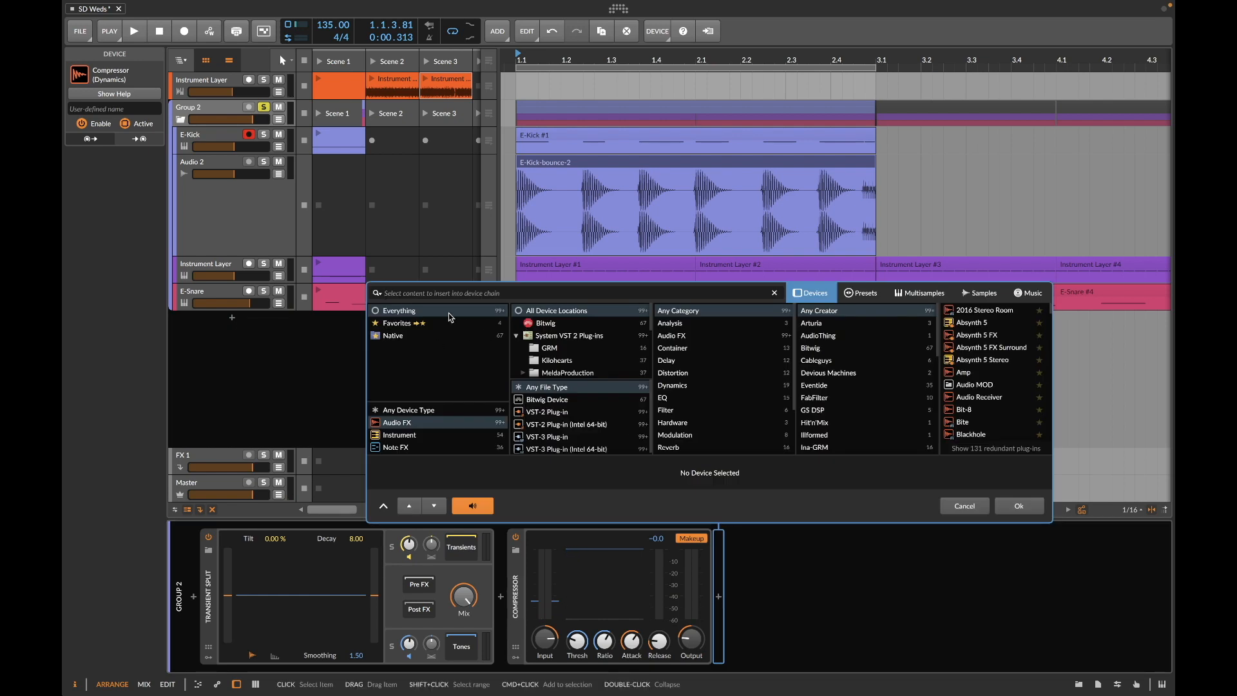
pyautogui.write('loud')
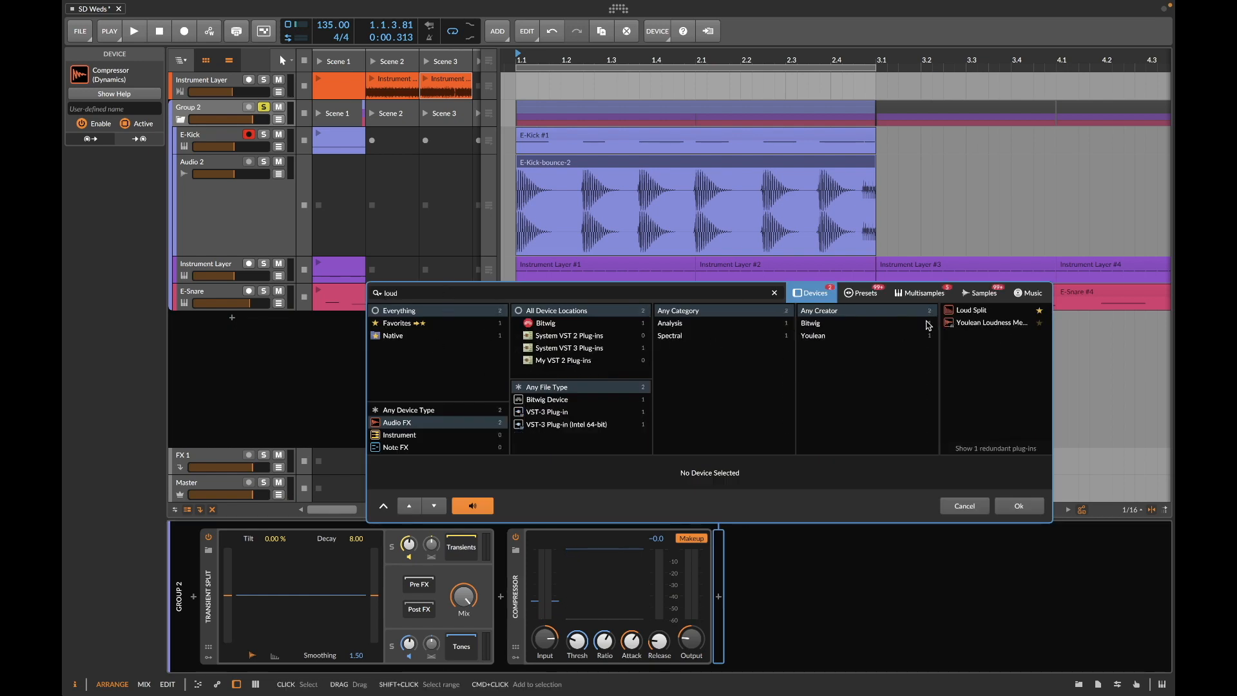
pyautogui.click(971, 310)
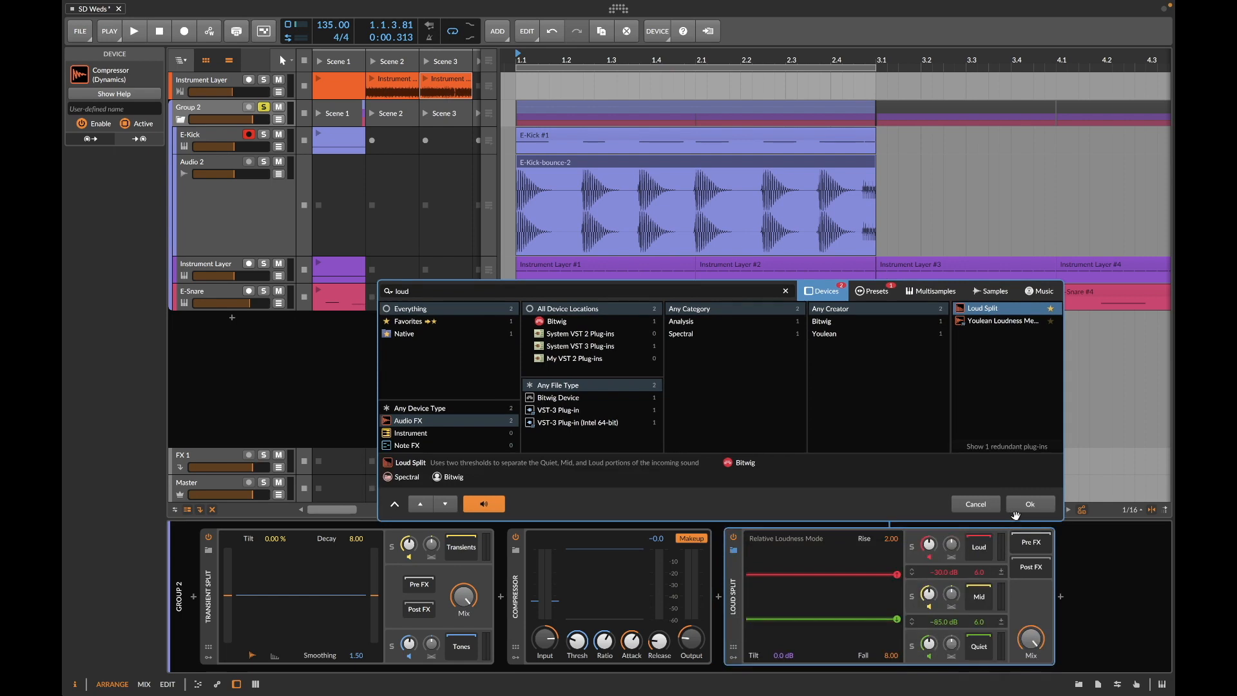
pyautogui.click(1030, 504)
# Step: Lower Loud Split's Mid channel gain to −120 dB while the loop plays, and stop playback
pyautogui.press('space')
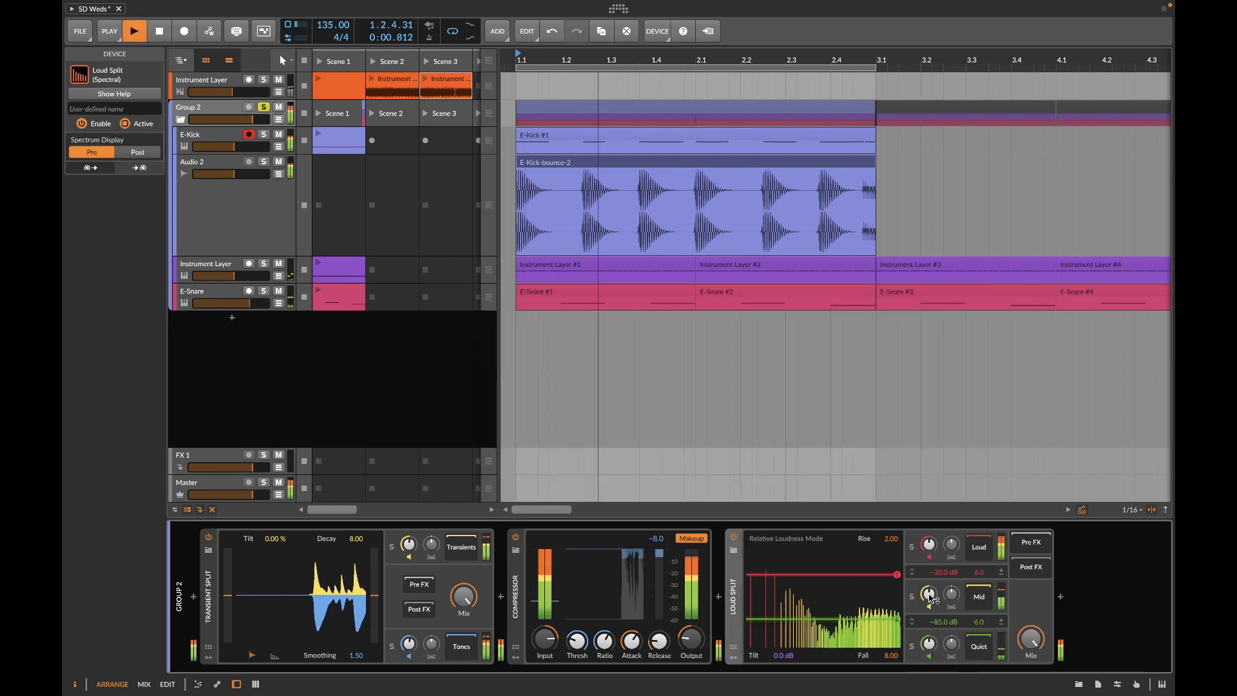
pyautogui.moveTo(929, 595); pyautogui.dragTo(929, 559)
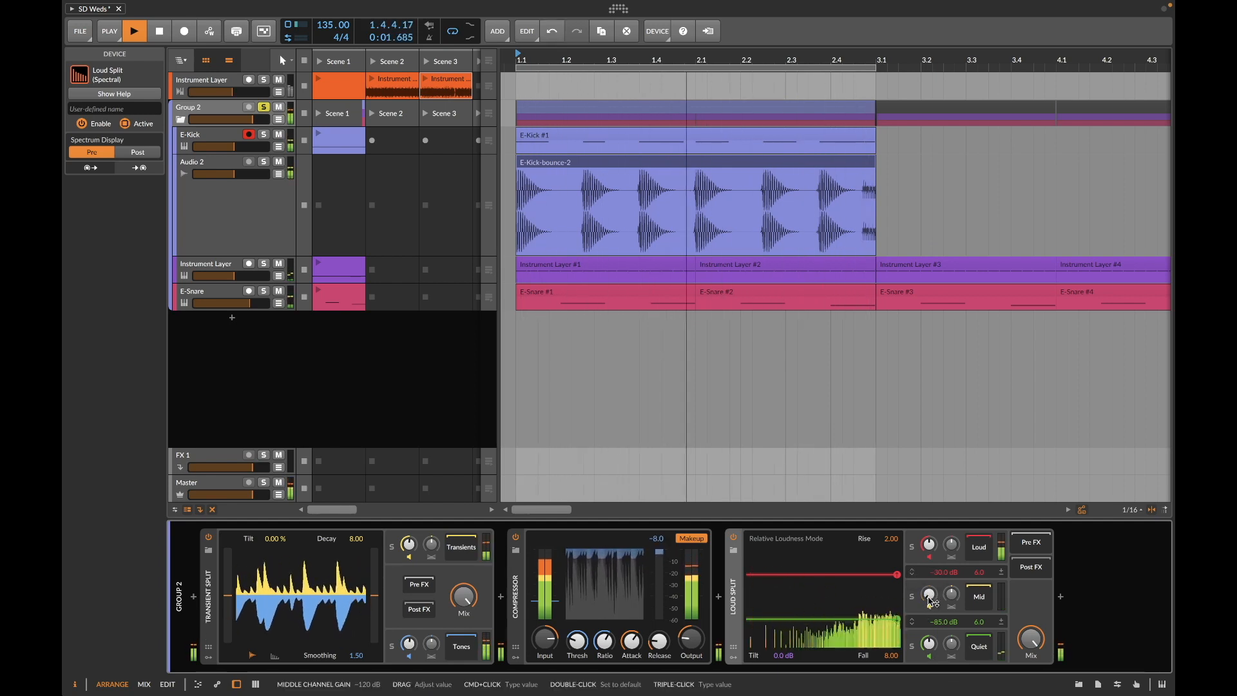
pyautogui.press('space')
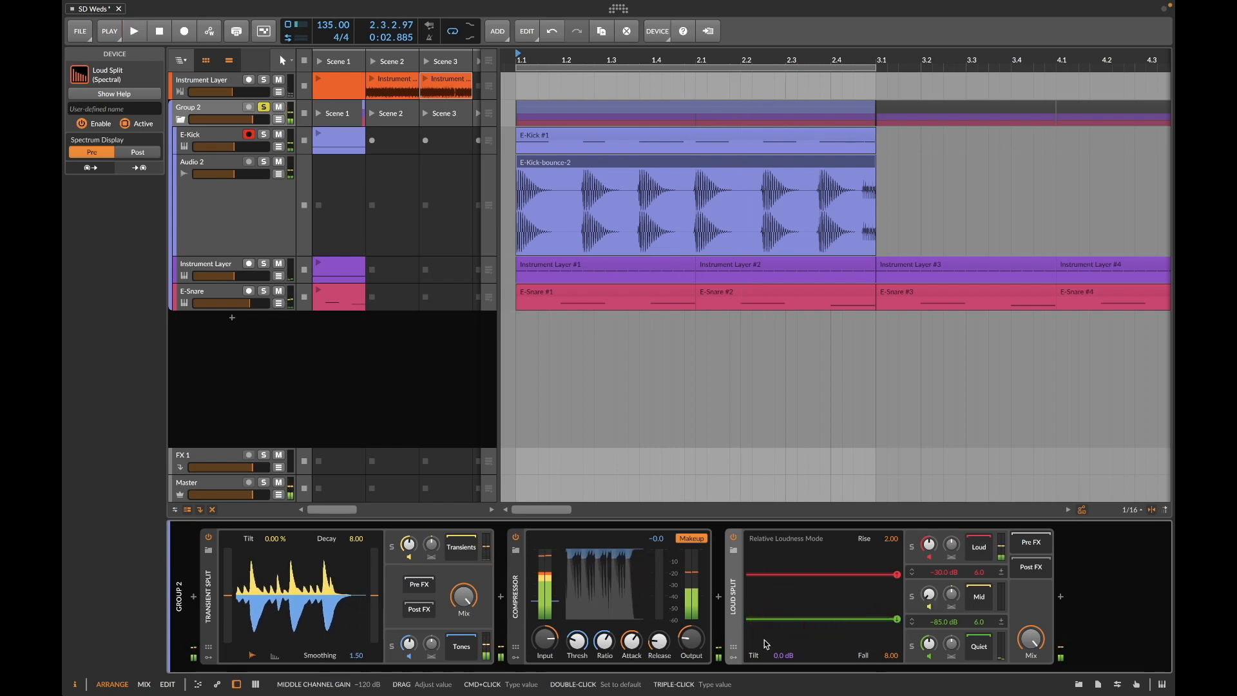
pyautogui.click(731, 658)
pyautogui.click(752, 551)
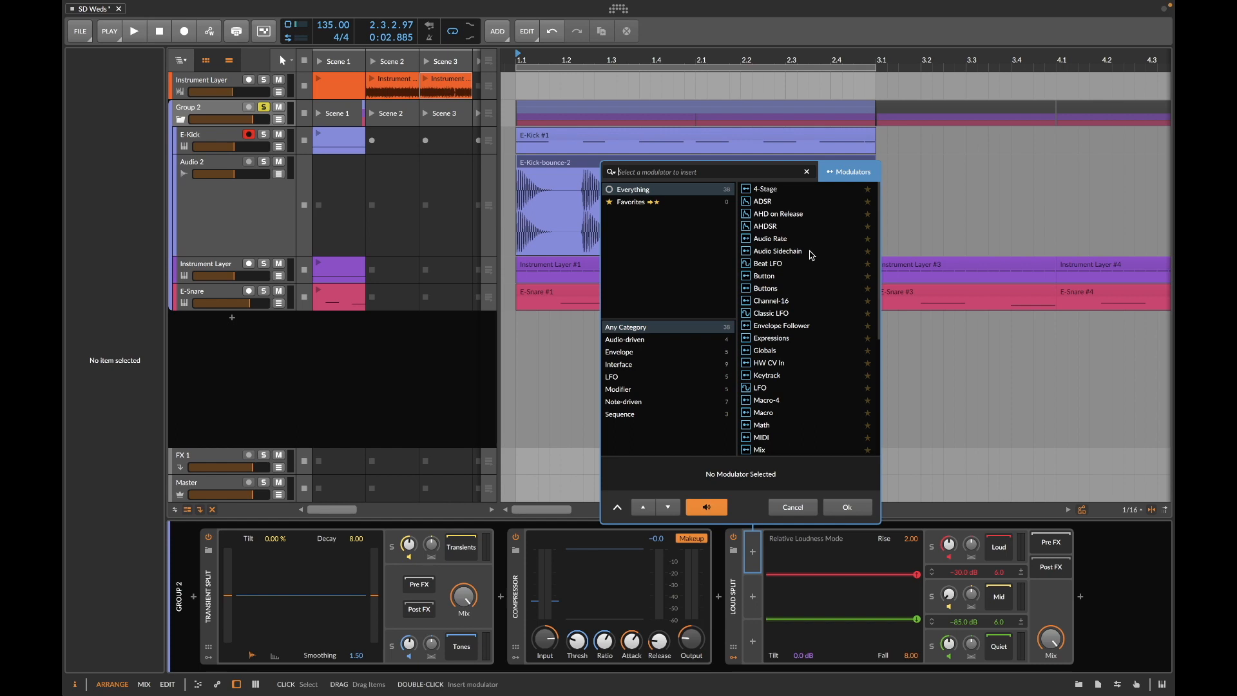
pyautogui.click(796, 507)
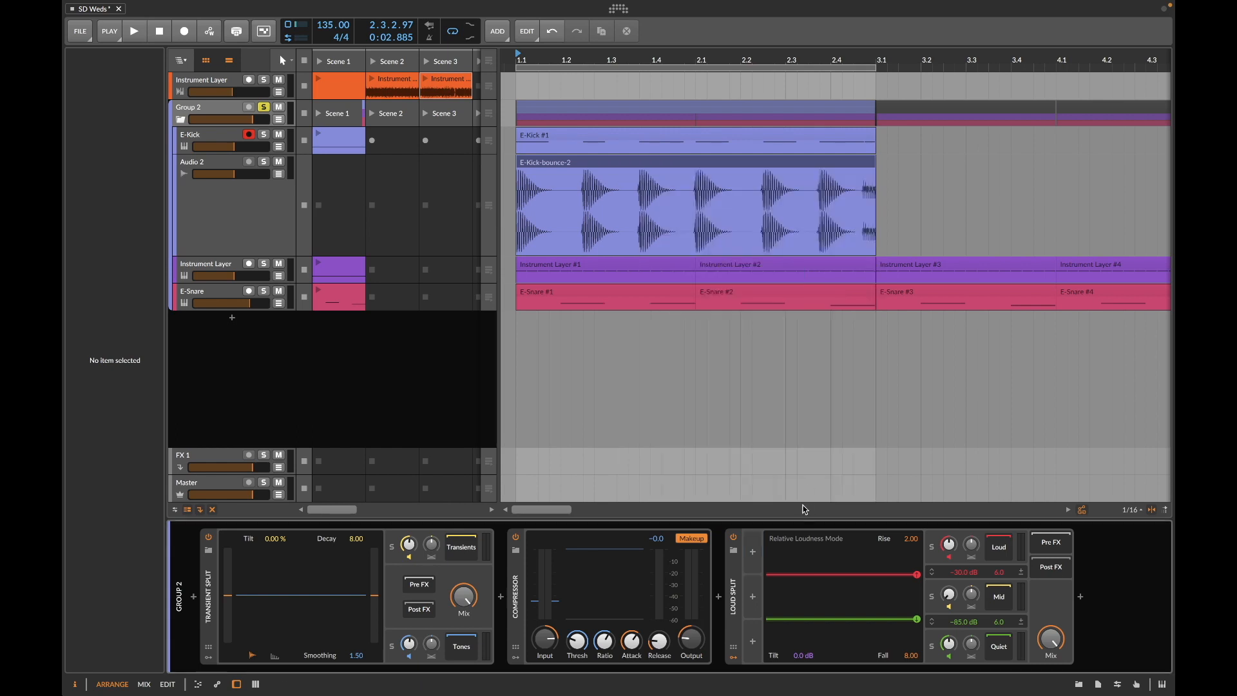
# Step: Solo the purple Instrument Layer track inside Group 2 instead of the whole group, and start playback
pyautogui.click(226, 205)
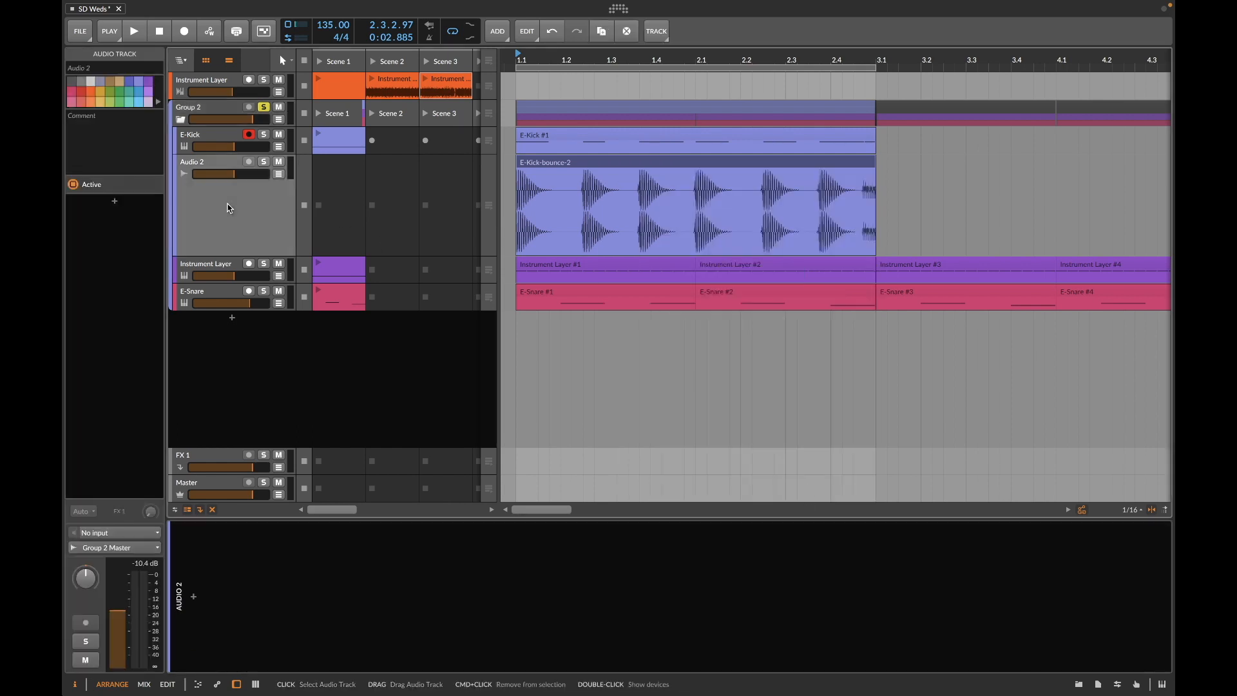
pyautogui.click(227, 264)
pyautogui.click(264, 107)
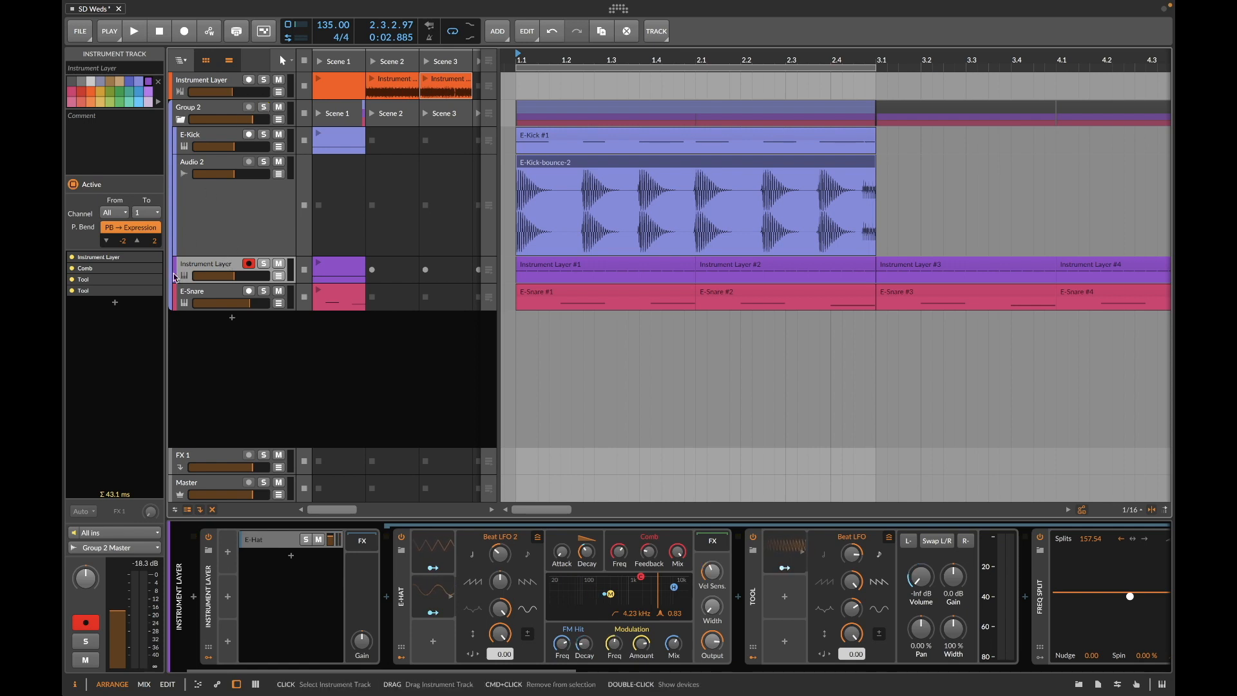
pyautogui.click(263, 264)
pyautogui.press('space')
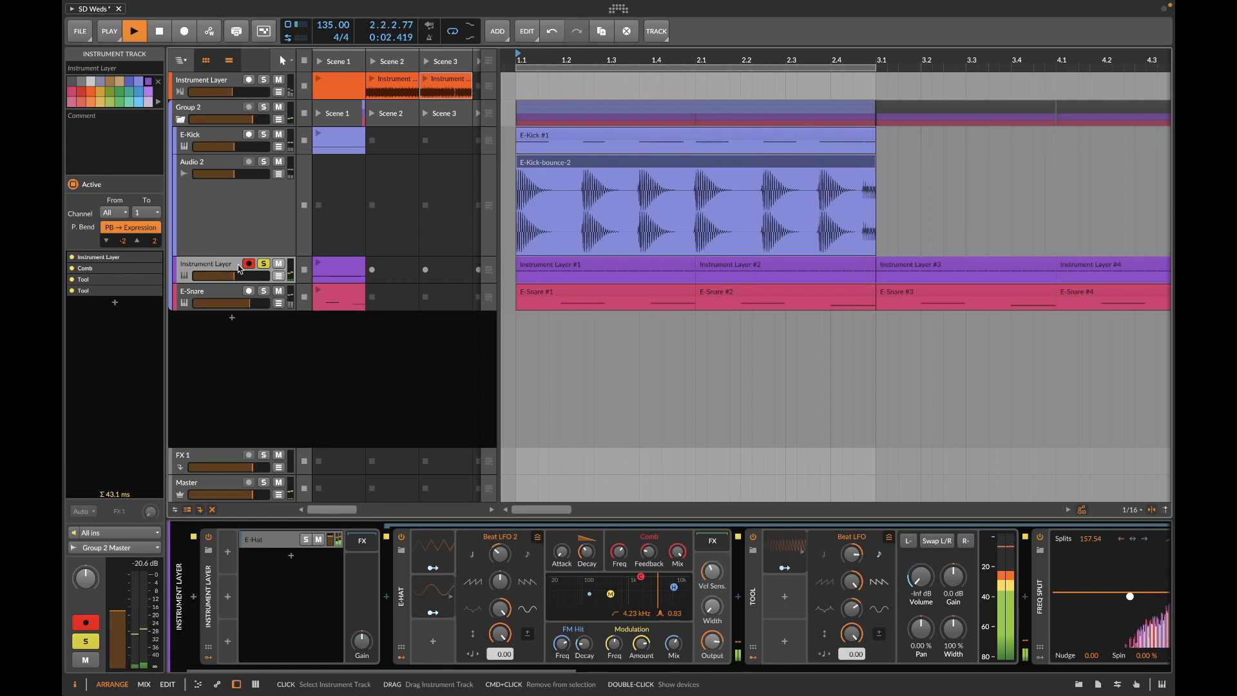
# Step: Open the Instrument Layer #1 clip in the note editor and select all of its C#4 notes
pyautogui.click(562, 269)
pyautogui.doubleClick(562, 269)
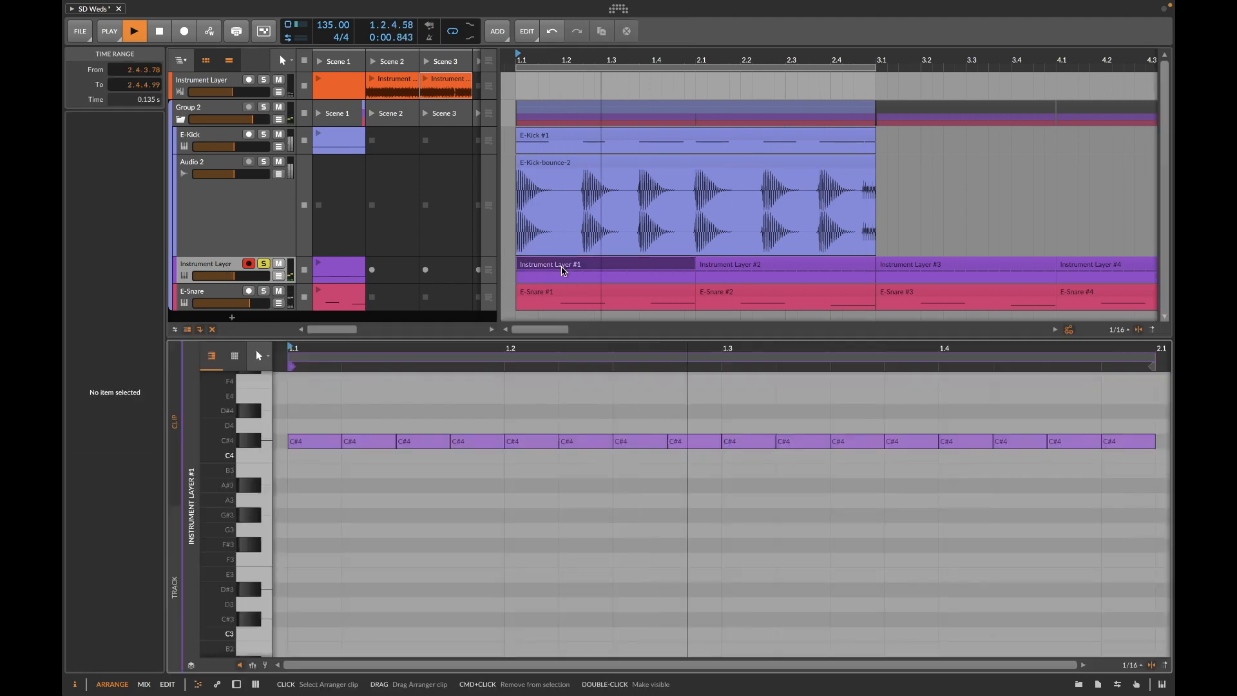
pyautogui.click(353, 529)
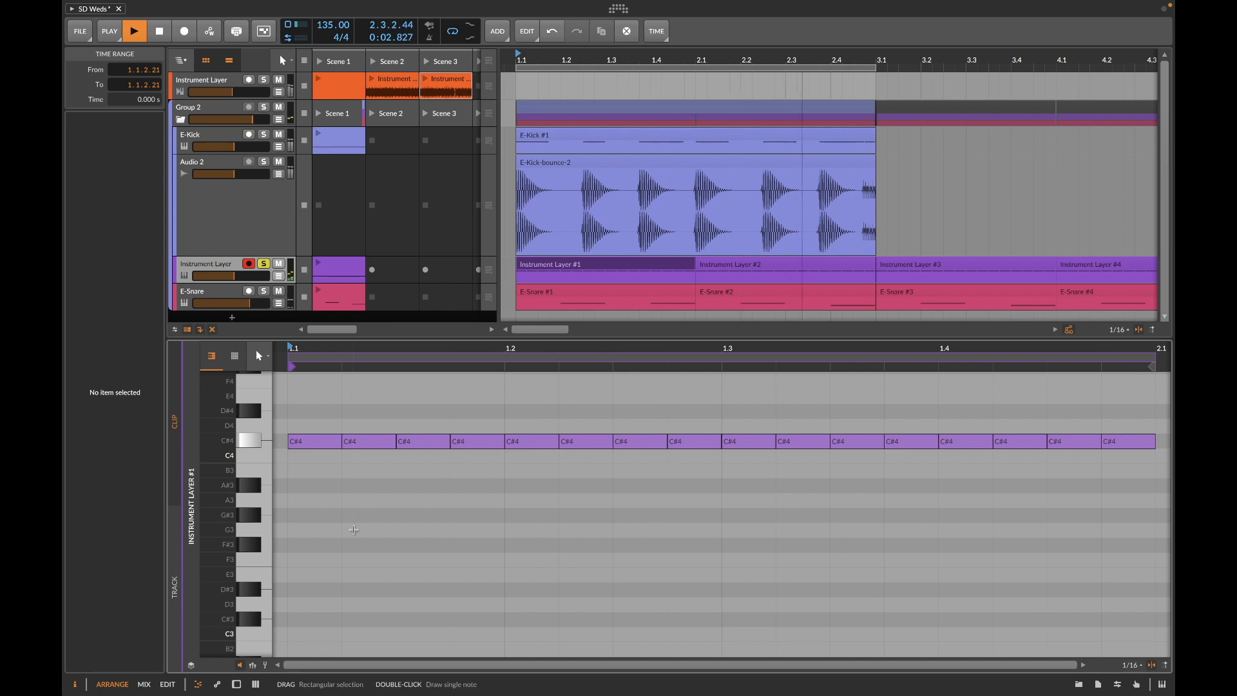
pyautogui.hotkey('ctrl', 'a')
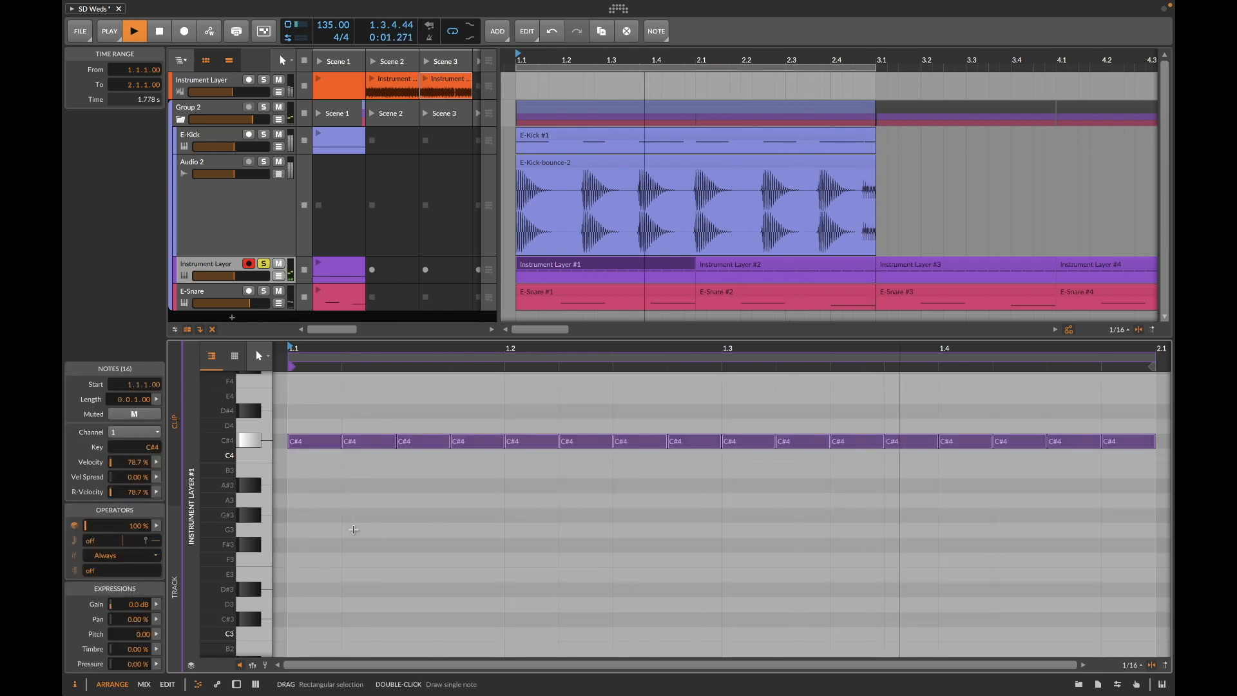
# Step: Show the Chance lane below the notes and lower the chance of all selected notes to 81.8 %
pyautogui.click(191, 665)
pyautogui.click(192, 669)
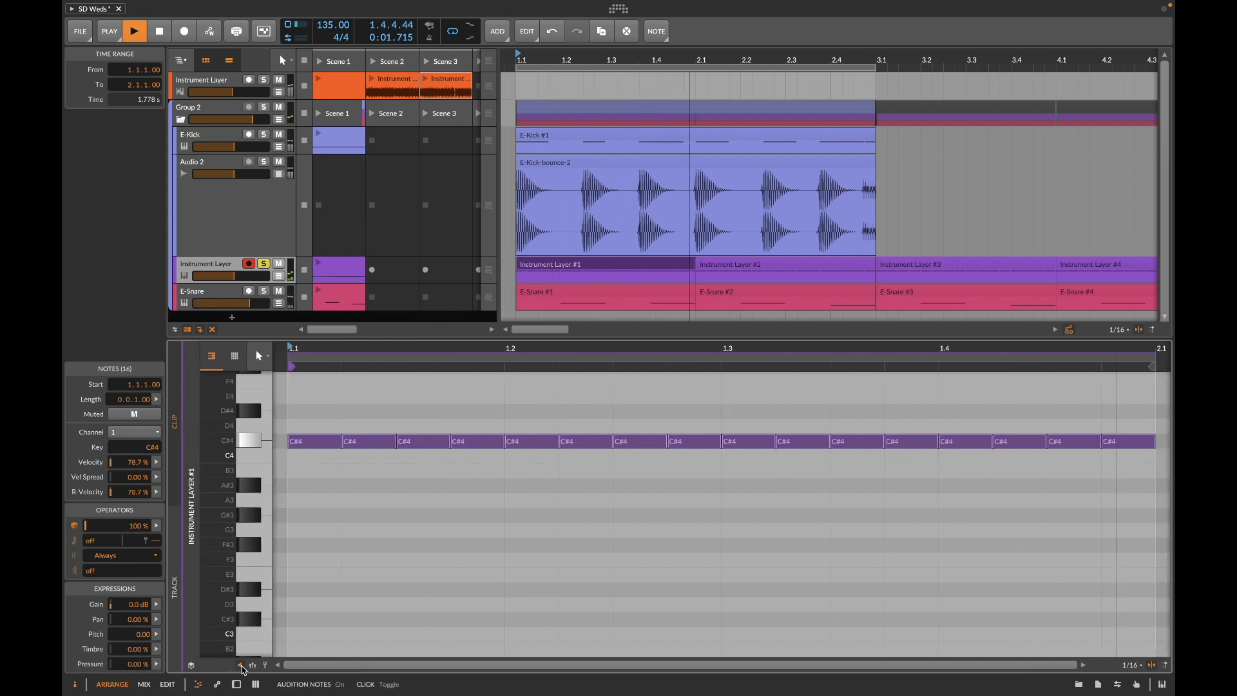
pyautogui.click(252, 665)
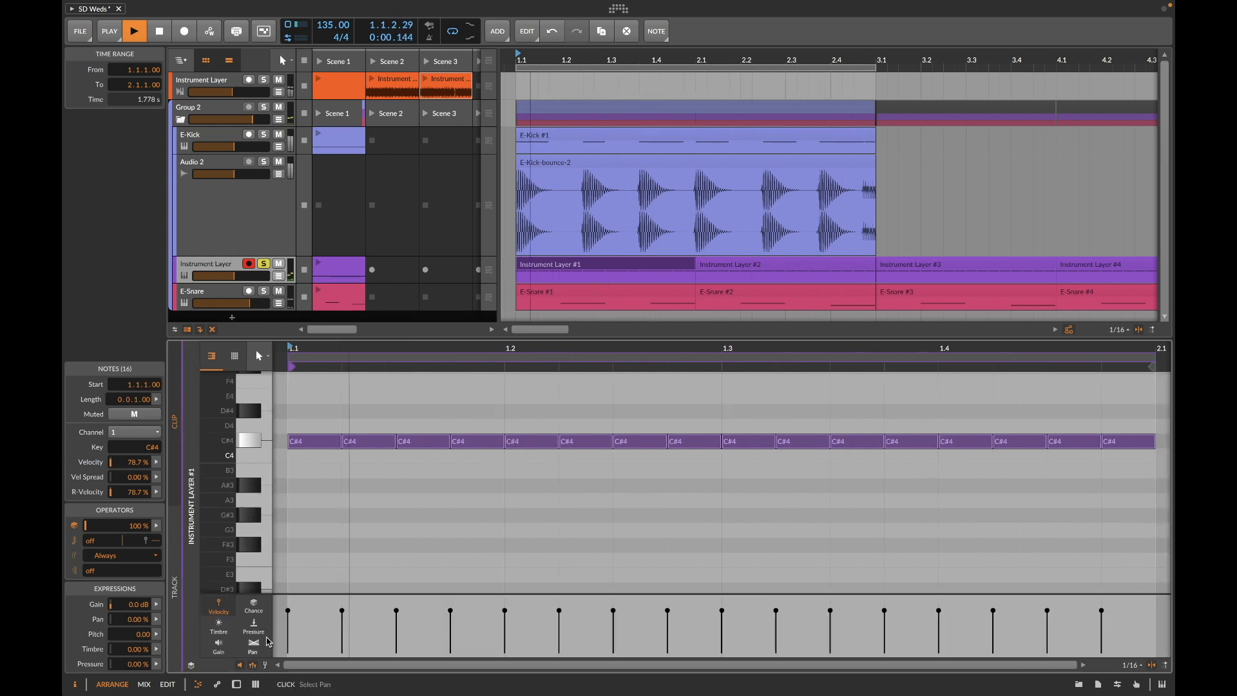
pyautogui.click(253, 606)
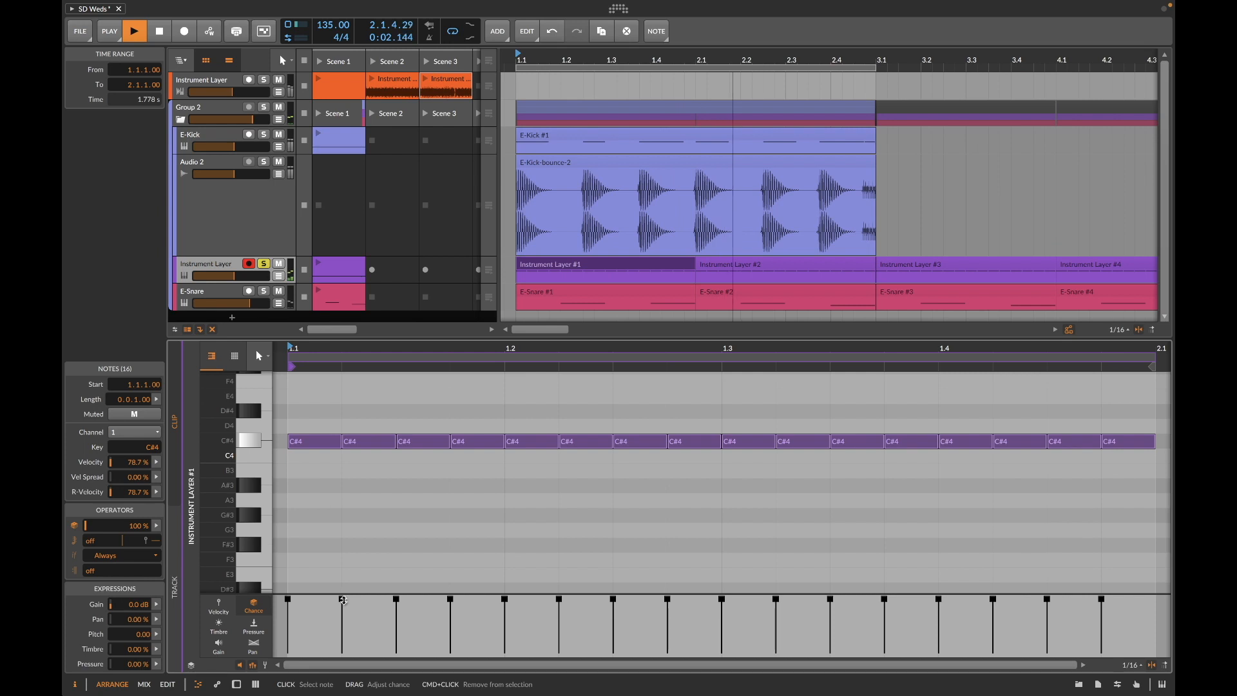
pyautogui.moveTo(341, 599); pyautogui.dragTo(343, 611)
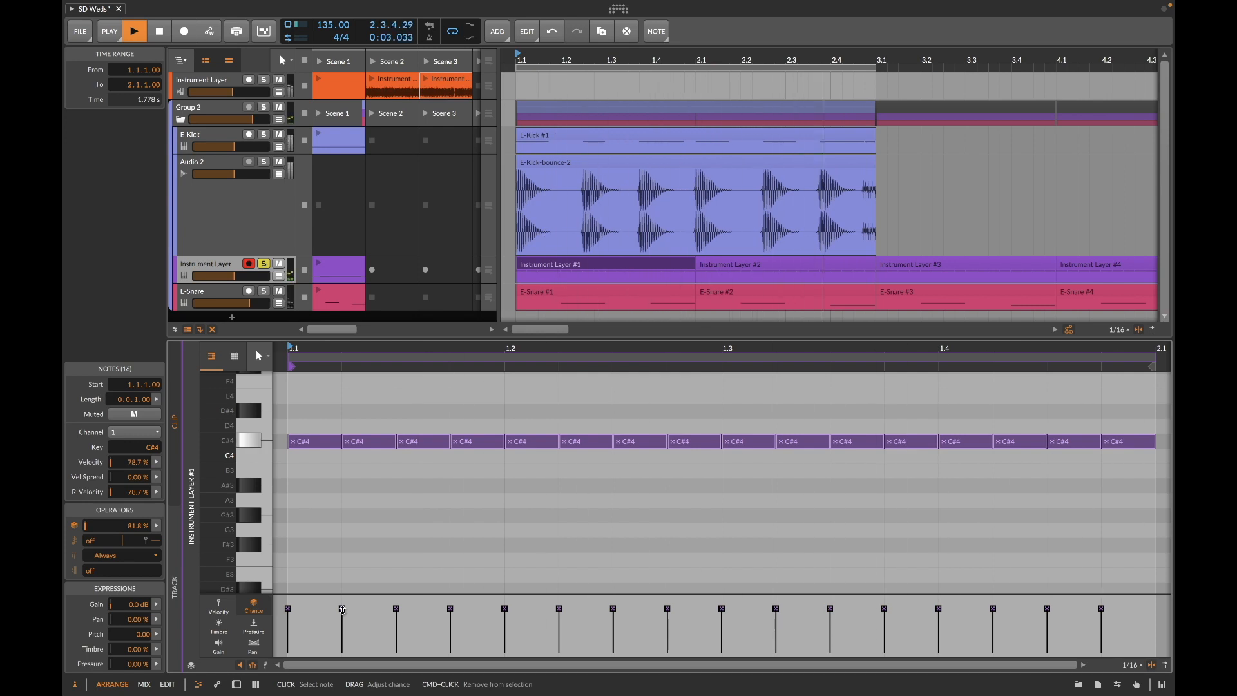
# Step: Set the selected notes' repeats to 4, and shrink the note editor to enlarge the arranger
pyautogui.moveTo(101, 542); pyautogui.dragTo(102, 506)
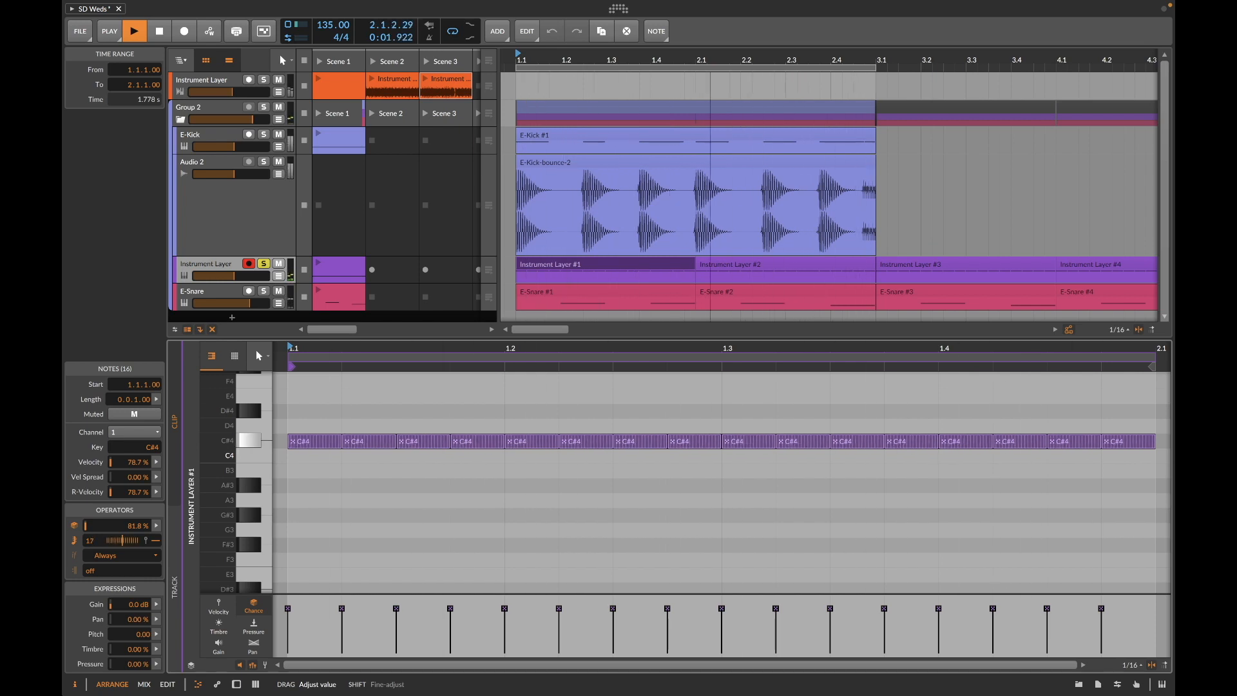
pyautogui.moveTo(119, 540)
pyautogui.mouseDown()
pyautogui.moveTo(119, 556)
pyautogui.moveTo(119, 543)
pyautogui.moveTo(105, 546)
pyautogui.mouseUp()
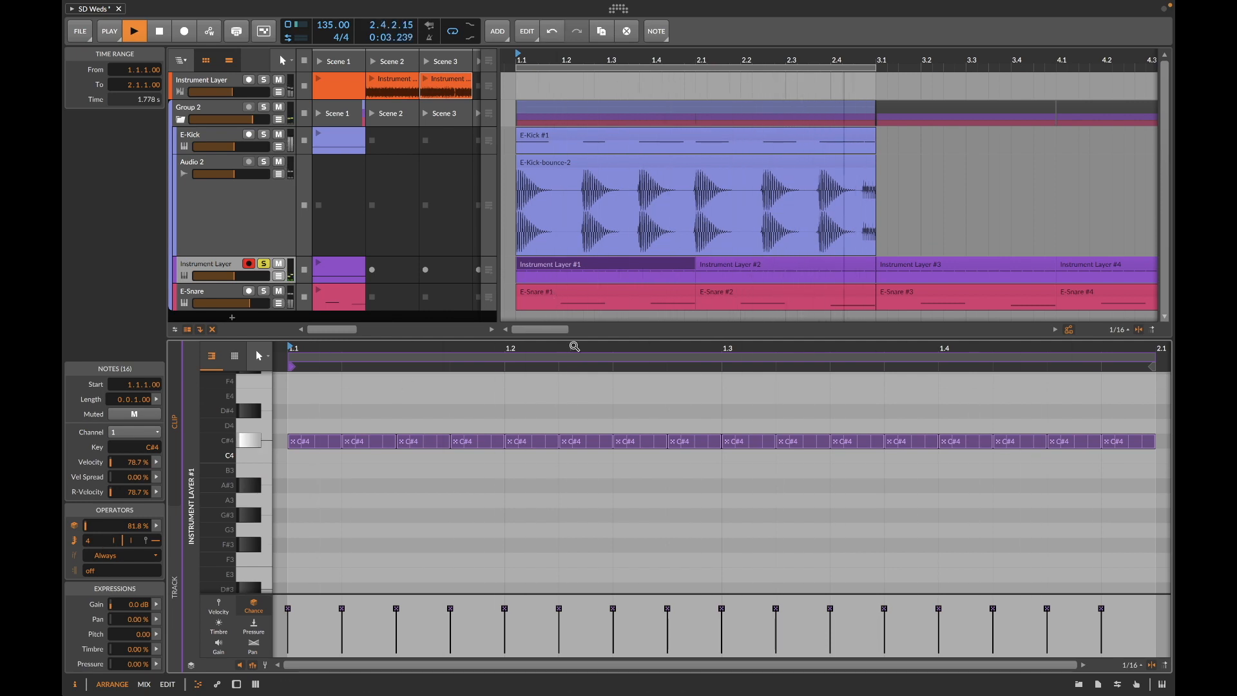
pyautogui.moveTo(581, 336); pyautogui.dragTo(581, 480)
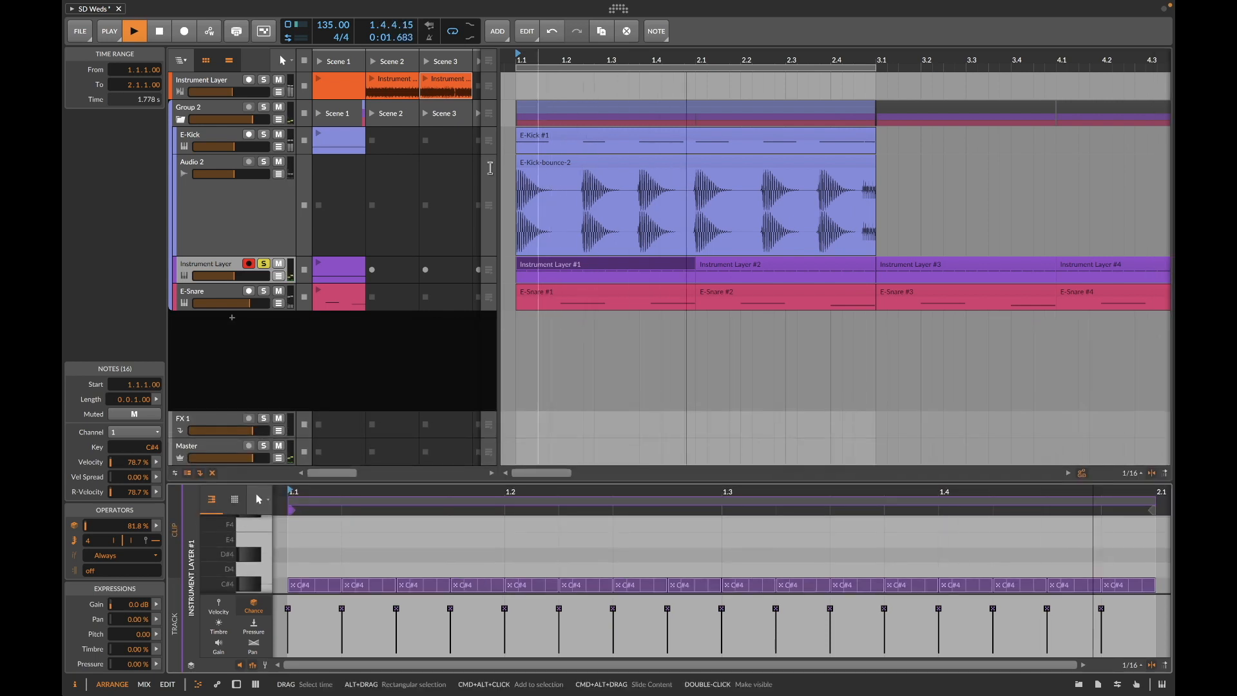
# Step: Unsolo the purple Instrument Layer track and duplicate its edited first clip onto bar 2
pyautogui.click(263, 264)
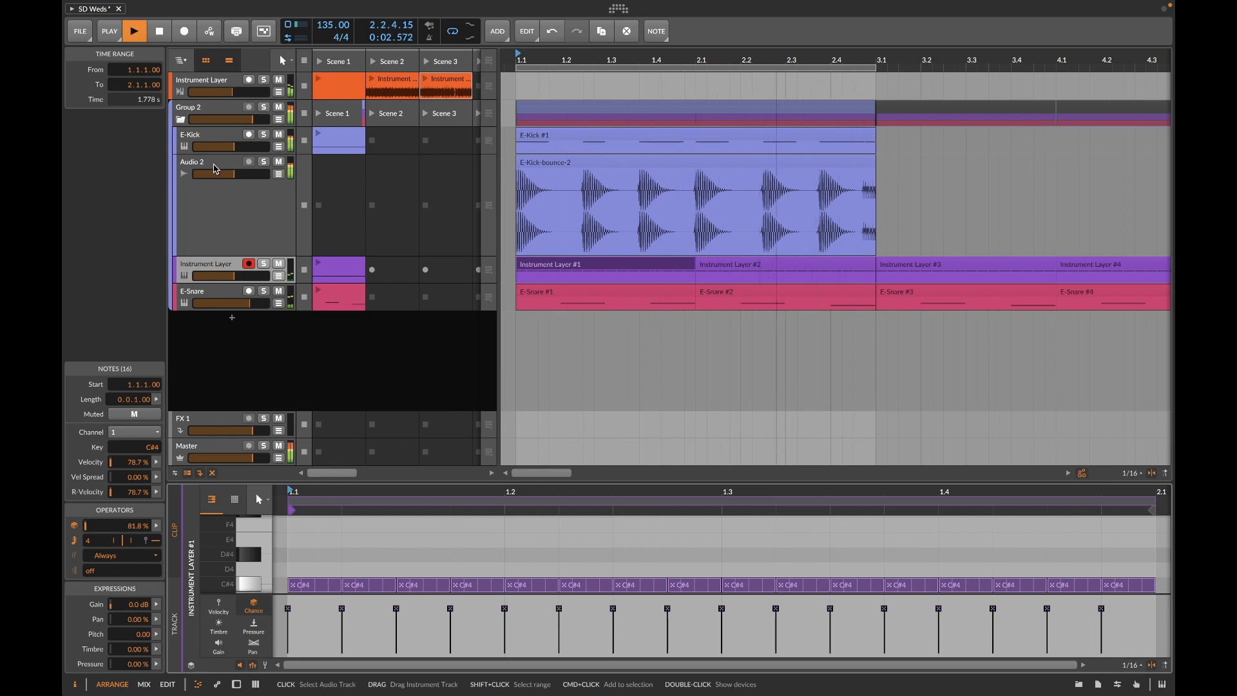
pyautogui.click(629, 266)
pyautogui.press('Right')
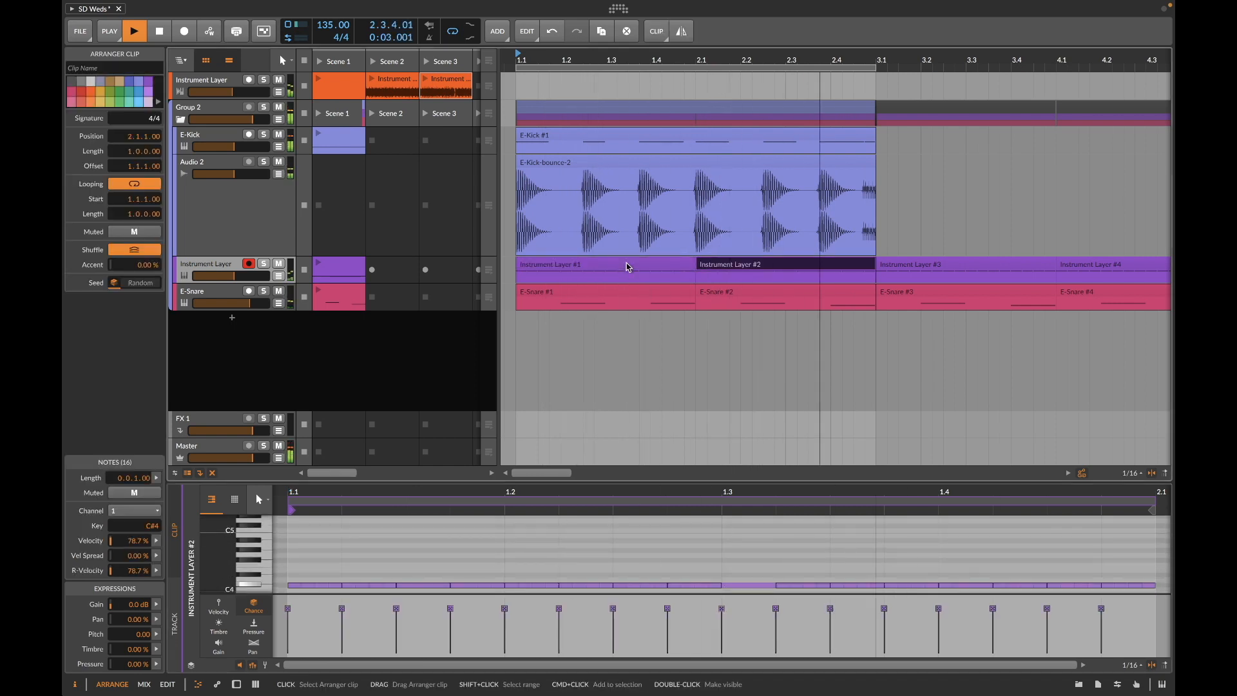
# Step: Stop playback, open the Instrument Layer #1 clip, and turn off repeats for all its C#4 notes
pyautogui.press('space')
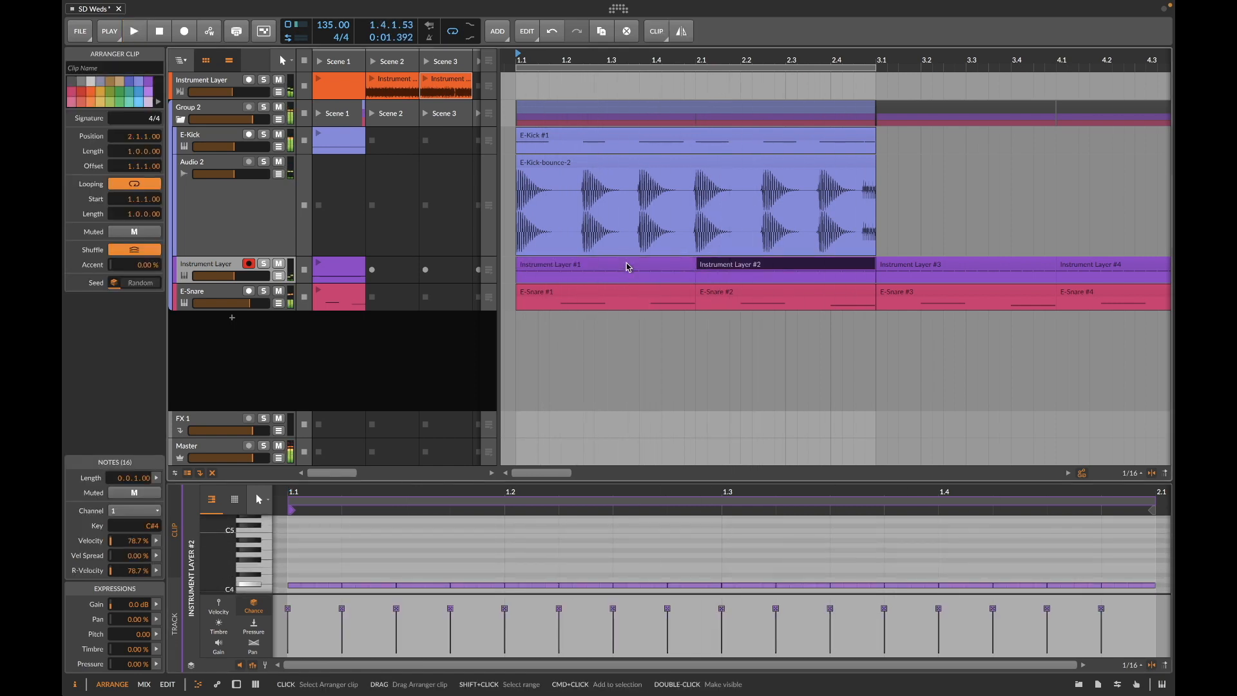
pyautogui.click(628, 266)
pyautogui.doubleClick(627, 264)
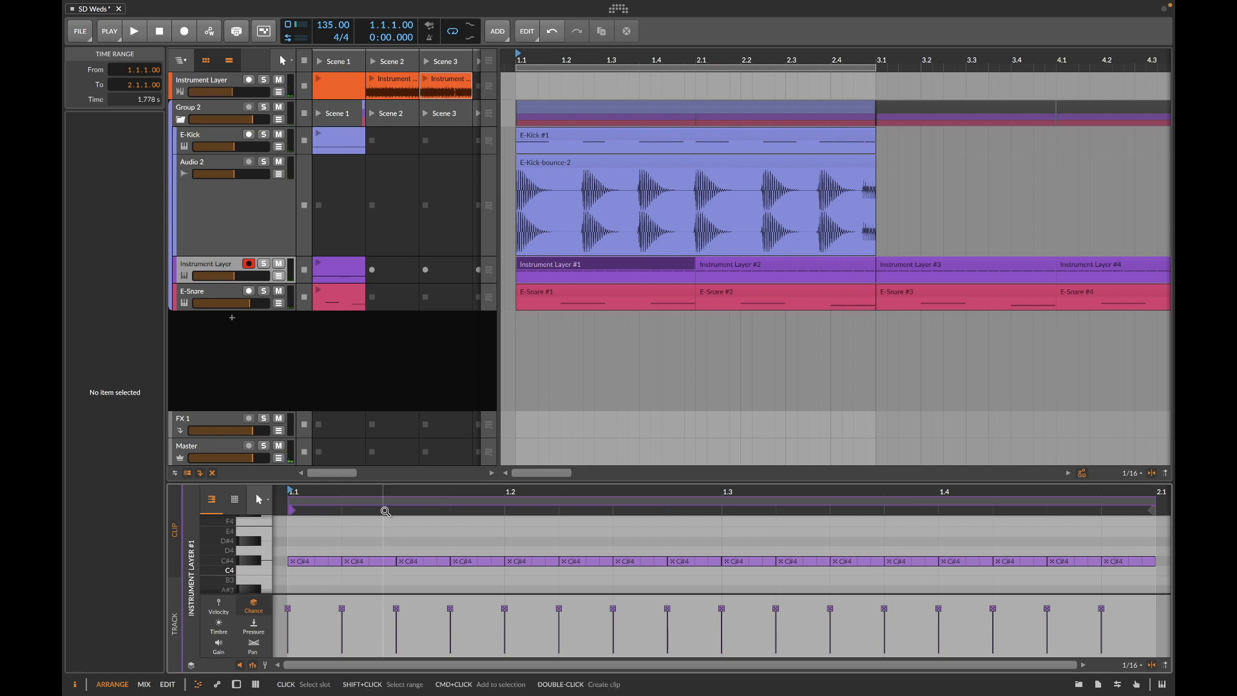
pyautogui.hotkey('ctrl', 'a')
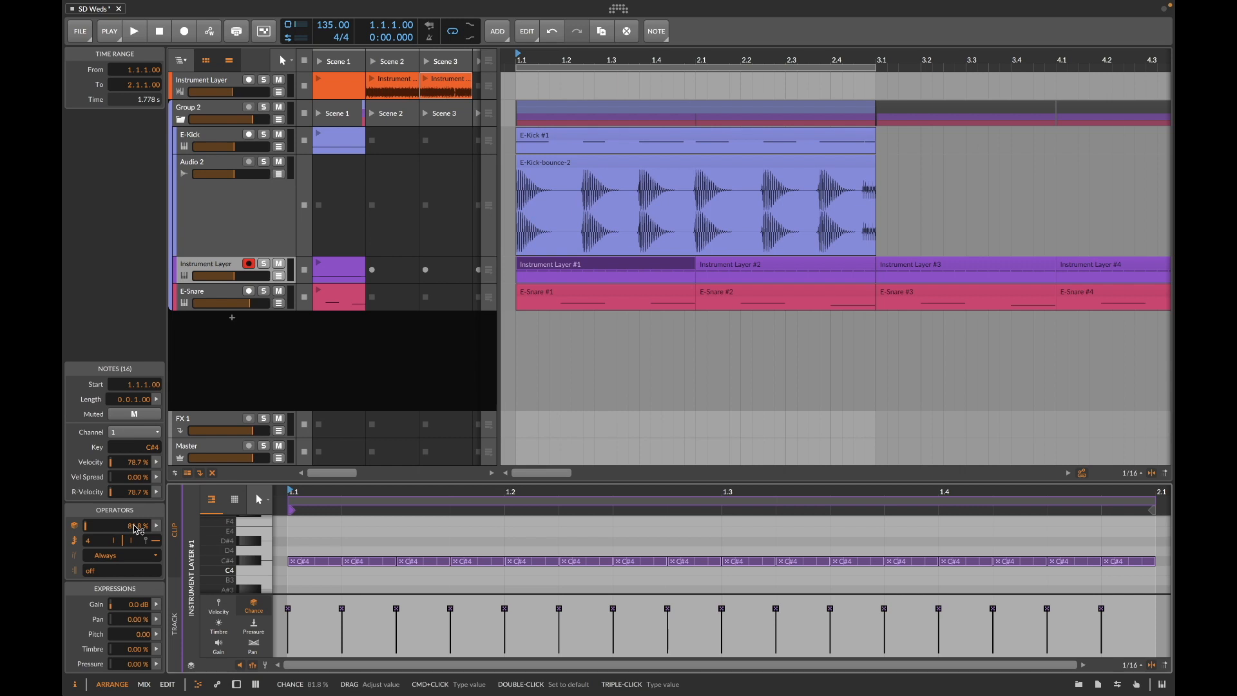
pyautogui.moveTo(107, 540)
pyautogui.mouseDown()
pyautogui.moveTo(132, 540)
pyautogui.moveTo(105, 541)
pyautogui.mouseUp()
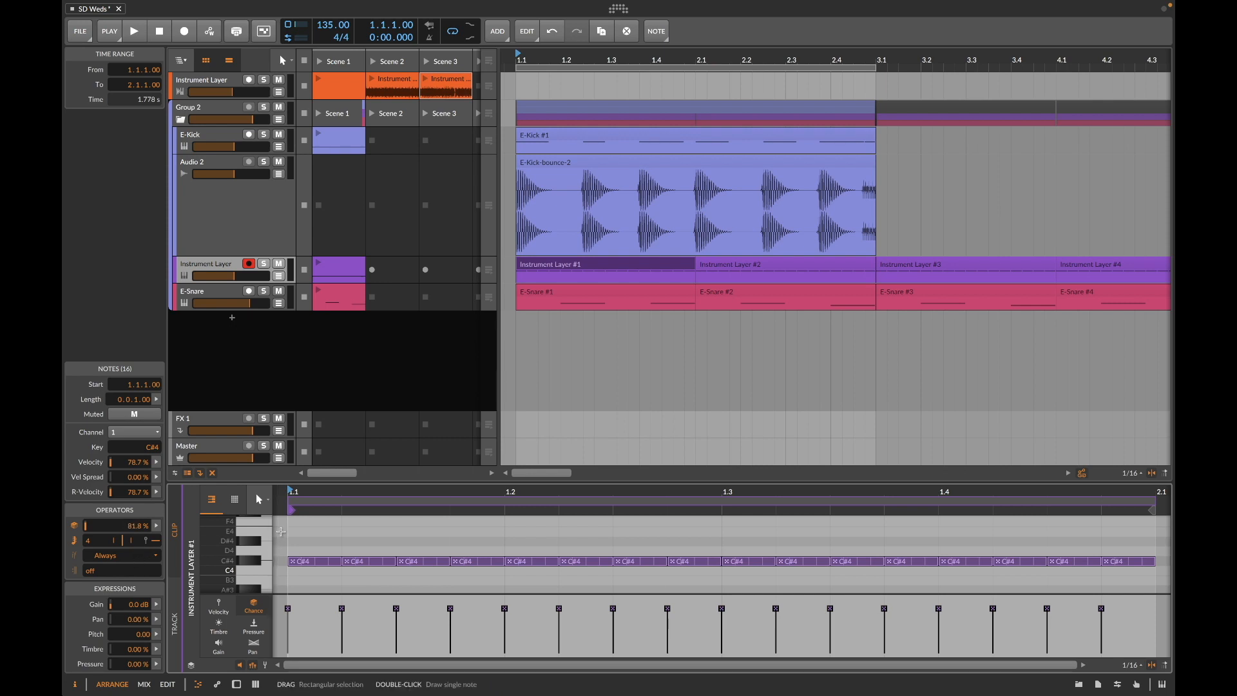
pyautogui.click(304, 532)
pyautogui.hotkey('ctrl', 'a')
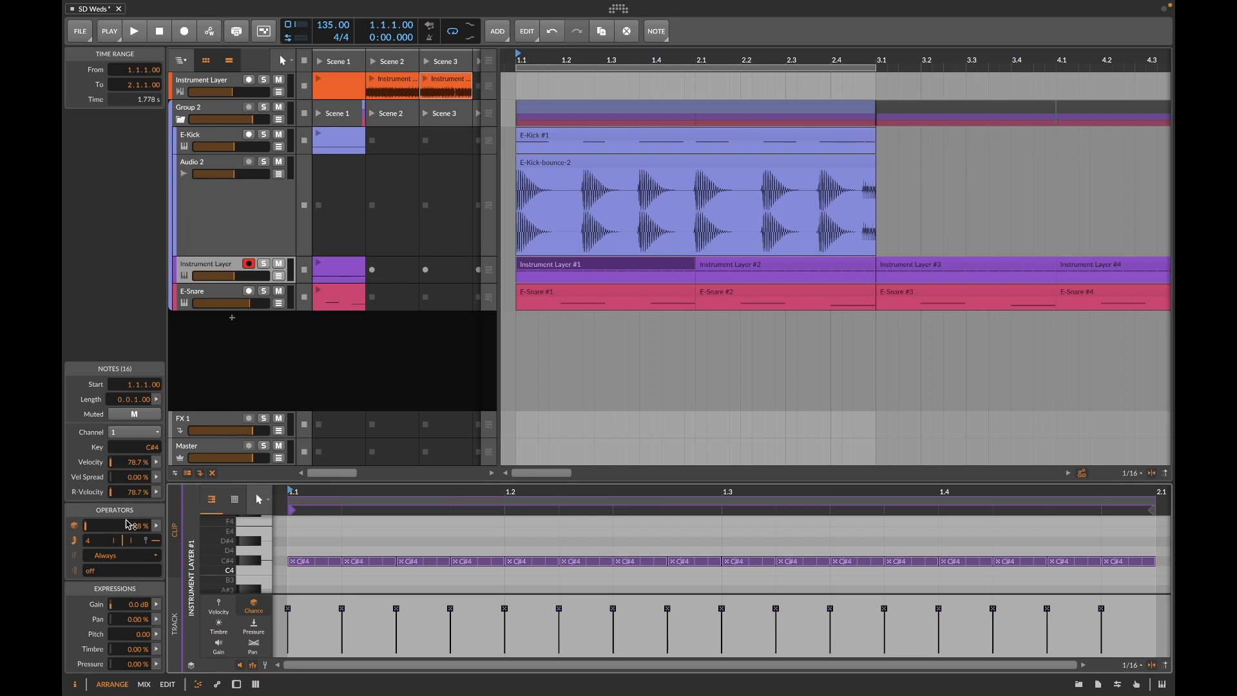
pyautogui.moveTo(88, 542)
pyautogui.mouseDown()
pyautogui.moveTo(88, 593)
pyautogui.moveTo(91, 545)
pyautogui.mouseUp()
# Step: Audition the purple Instrument Layer track in solo, select its clip on bar 2, and unsolo the track
pyautogui.press('space')
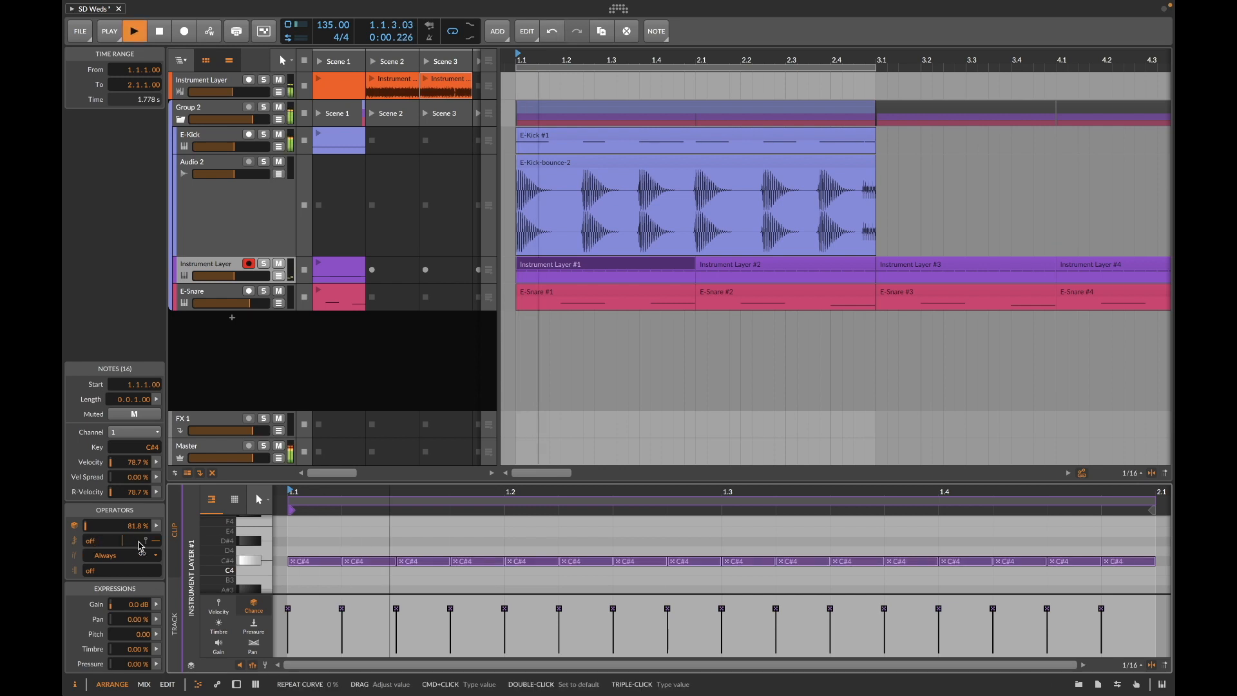
pyautogui.click(263, 263)
pyautogui.click(666, 264)
pyautogui.press('Right')
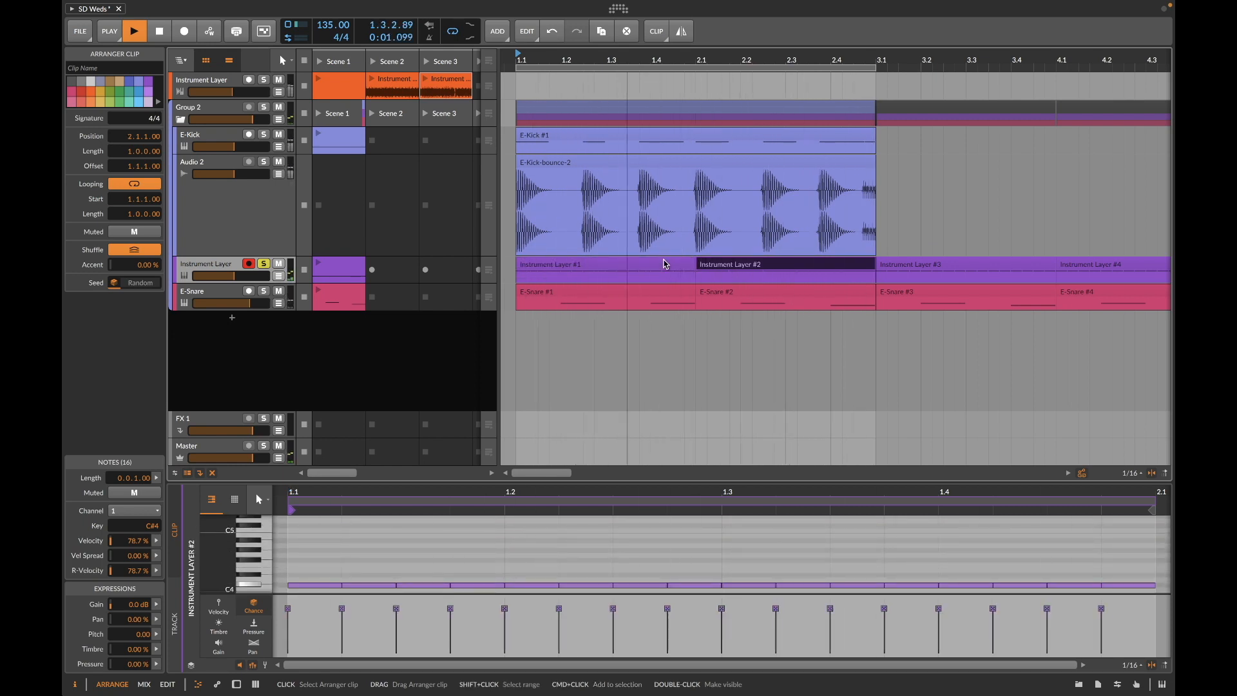
pyautogui.click(263, 265)
# Step: Solo Group 2, stop playback, and turn the Mid channel gain of the group's Loud Split down to -∞ dB
pyautogui.click(243, 196)
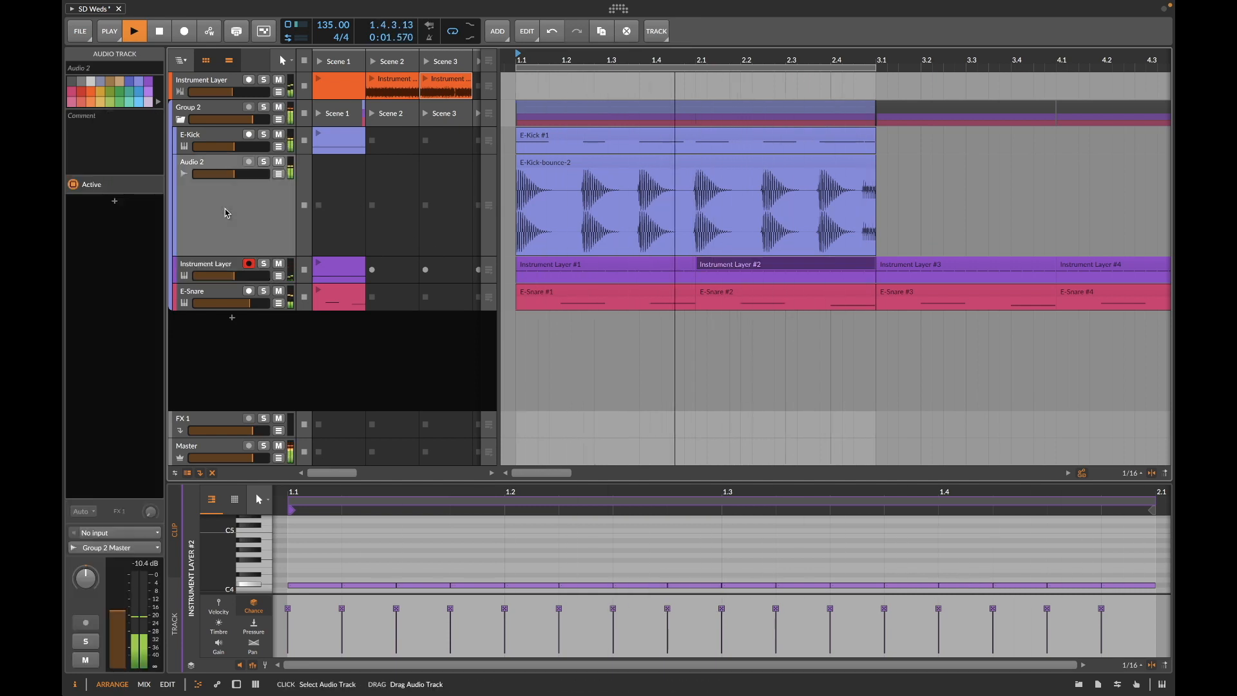
pyautogui.click(225, 126)
pyautogui.click(263, 107)
pyautogui.press('space')
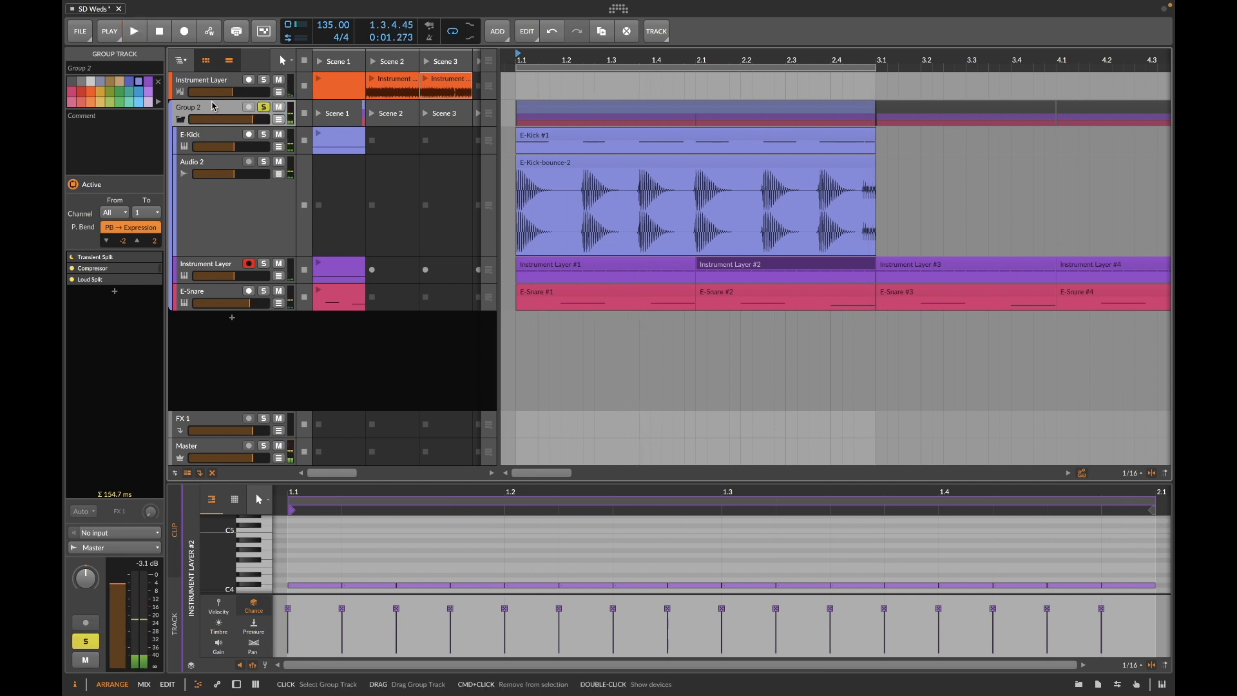
pyautogui.doubleClick(212, 107)
pyautogui.moveTo(949, 593); pyautogui.dragTo(949, 596)
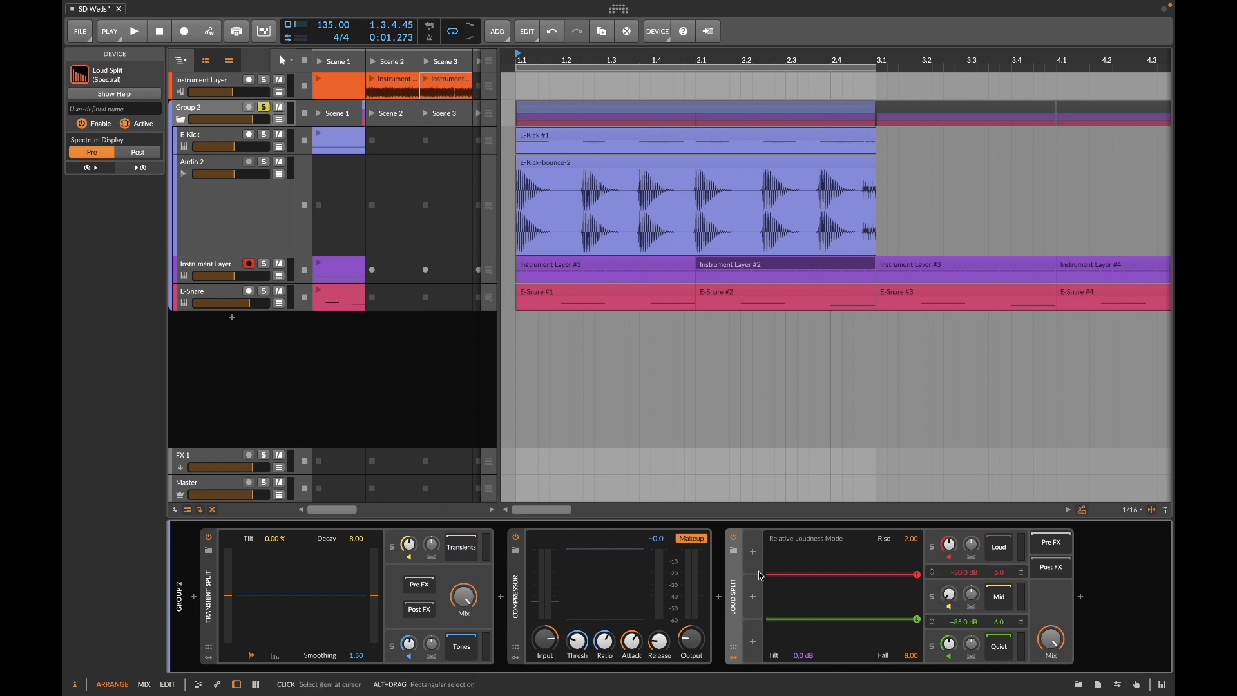
# Step: Add a Note Sidechain modulator to the Loud Split device on Group 2
pyautogui.click(753, 551)
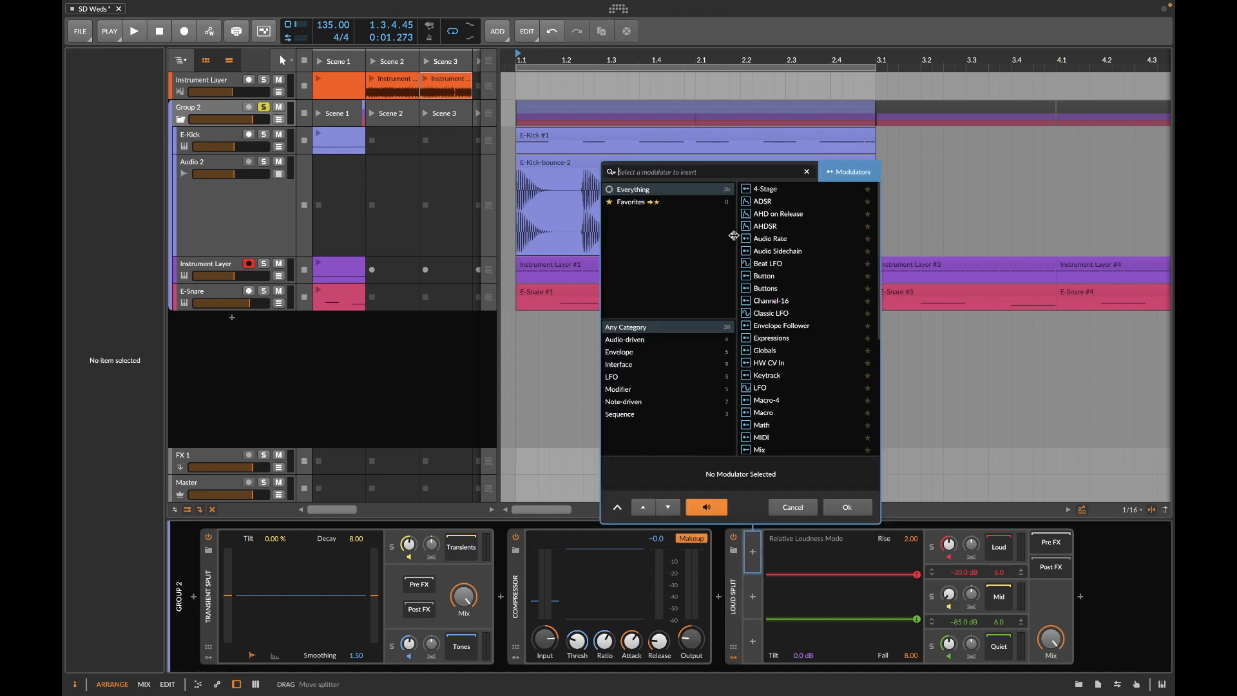
pyautogui.click(770, 252)
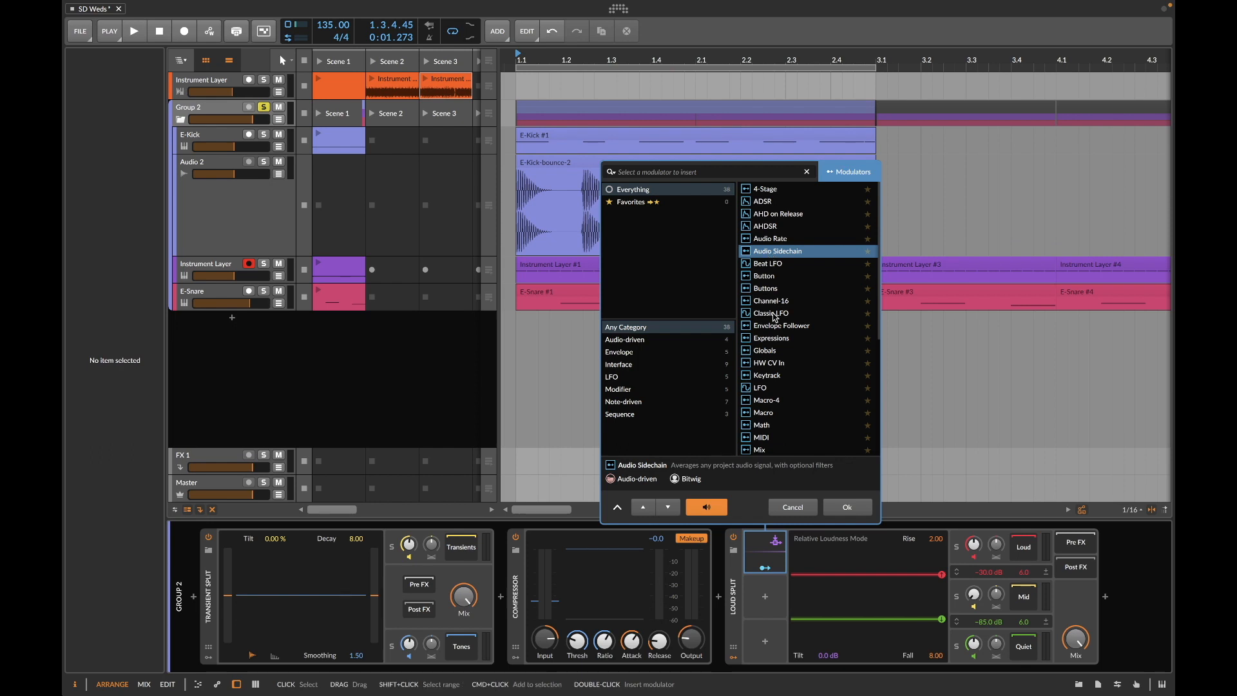
pyautogui.scroll(-3, 774, 317)
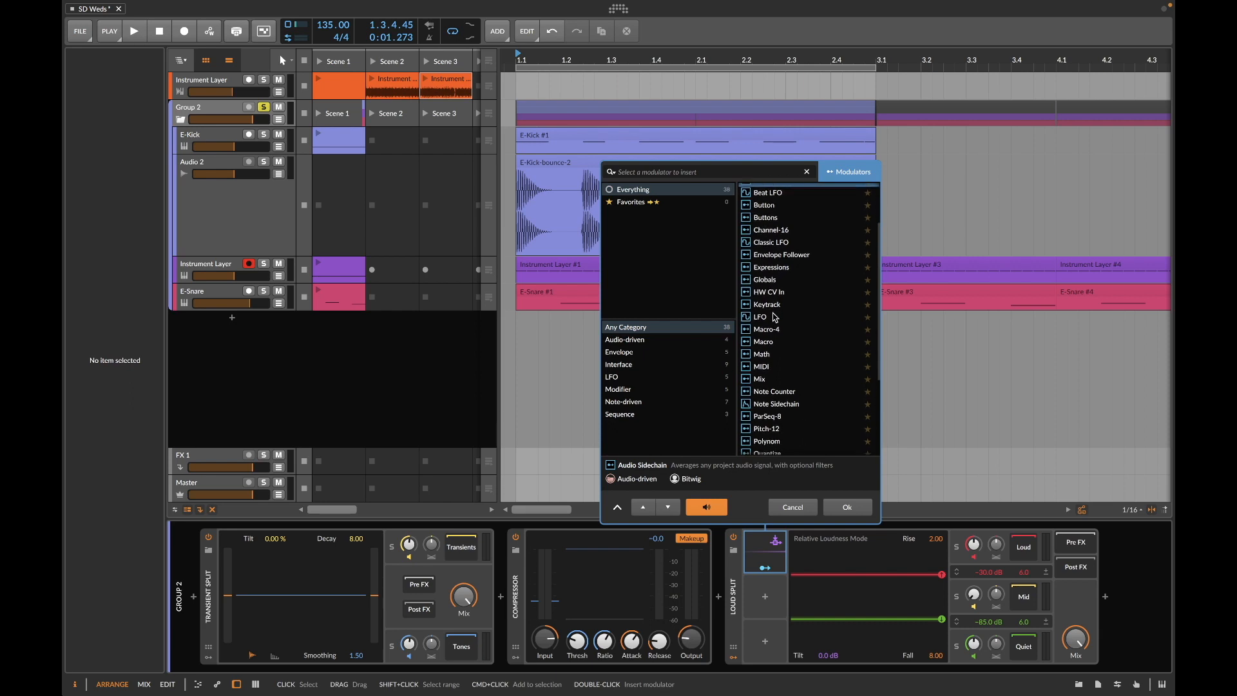
pyautogui.click(774, 404)
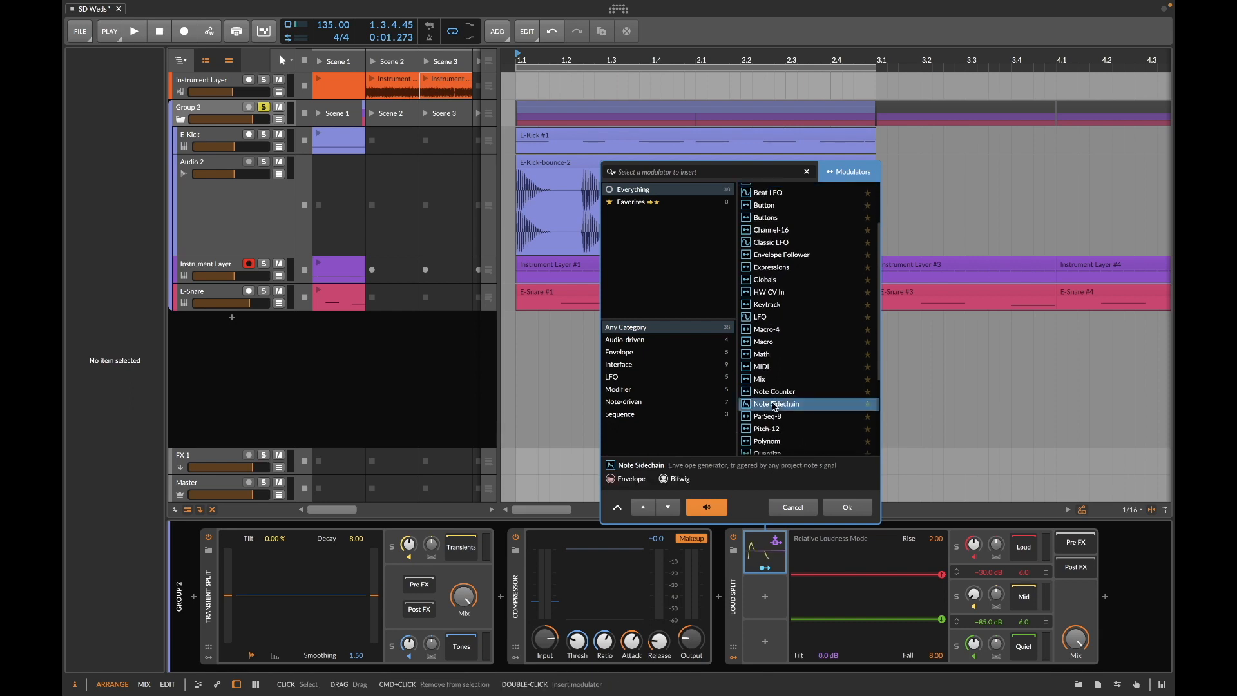
pyautogui.click(846, 510)
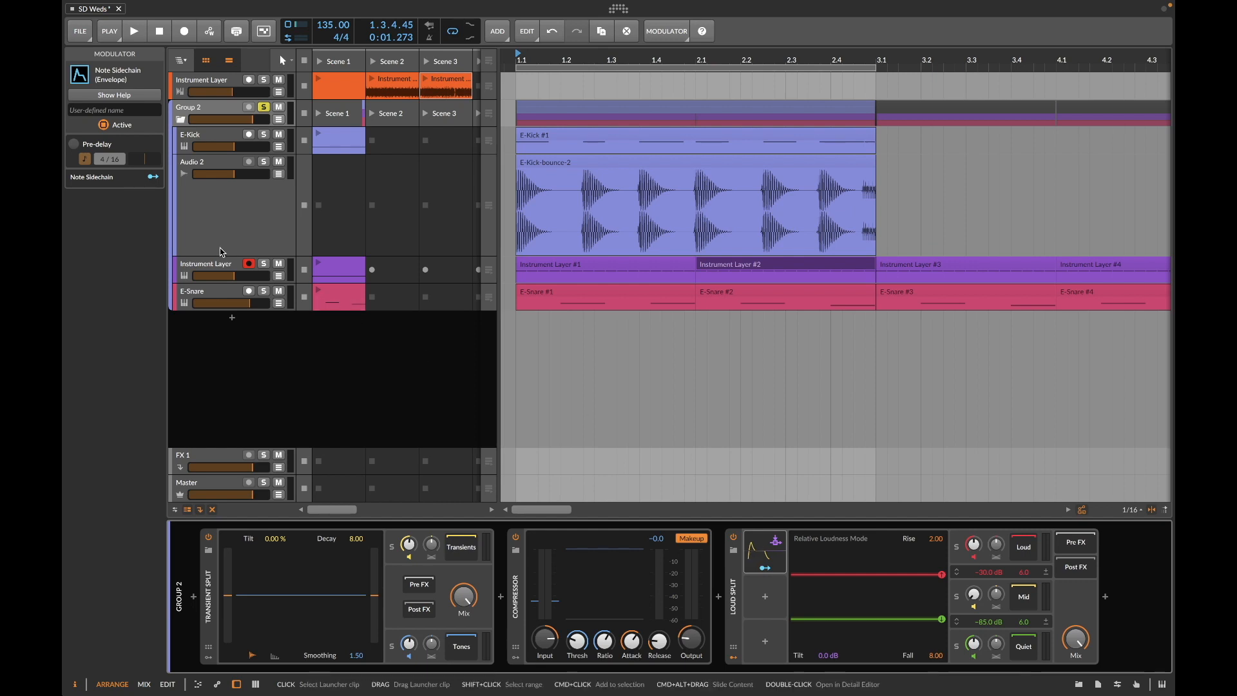
# Step: Rename the purple Instrument Layer track inside Group 2 as Hat
pyautogui.click(216, 268)
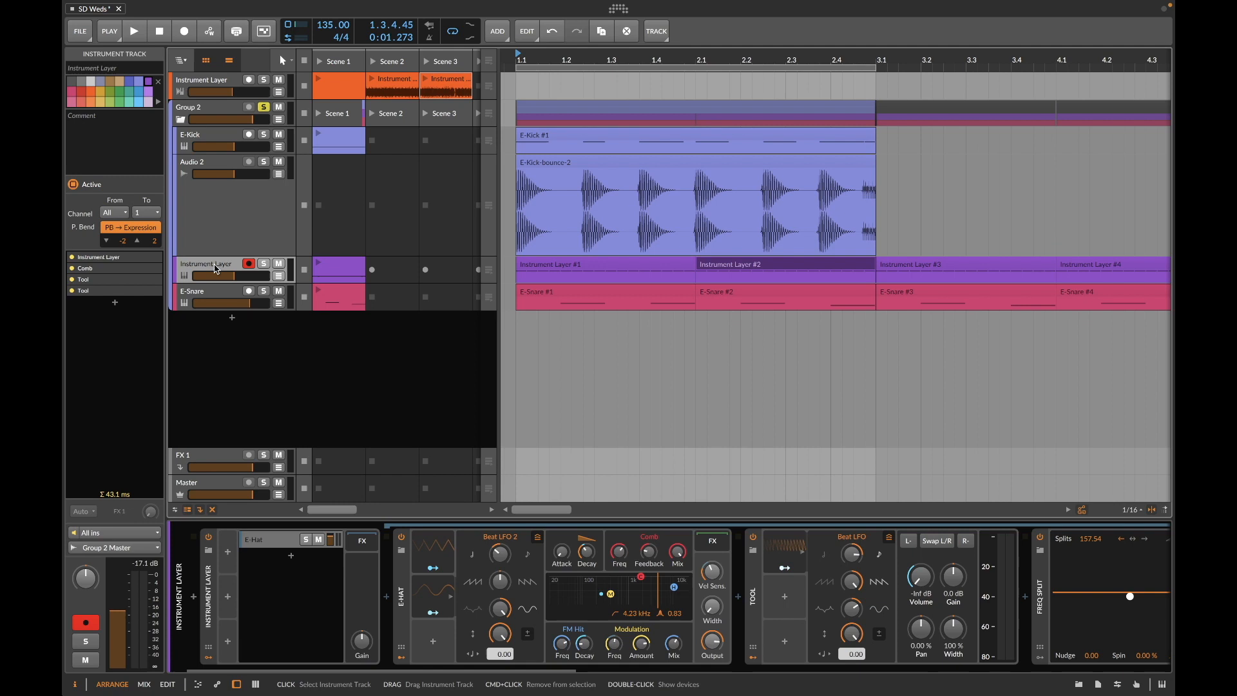
pyautogui.rightClick(214, 269)
pyautogui.click(240, 404)
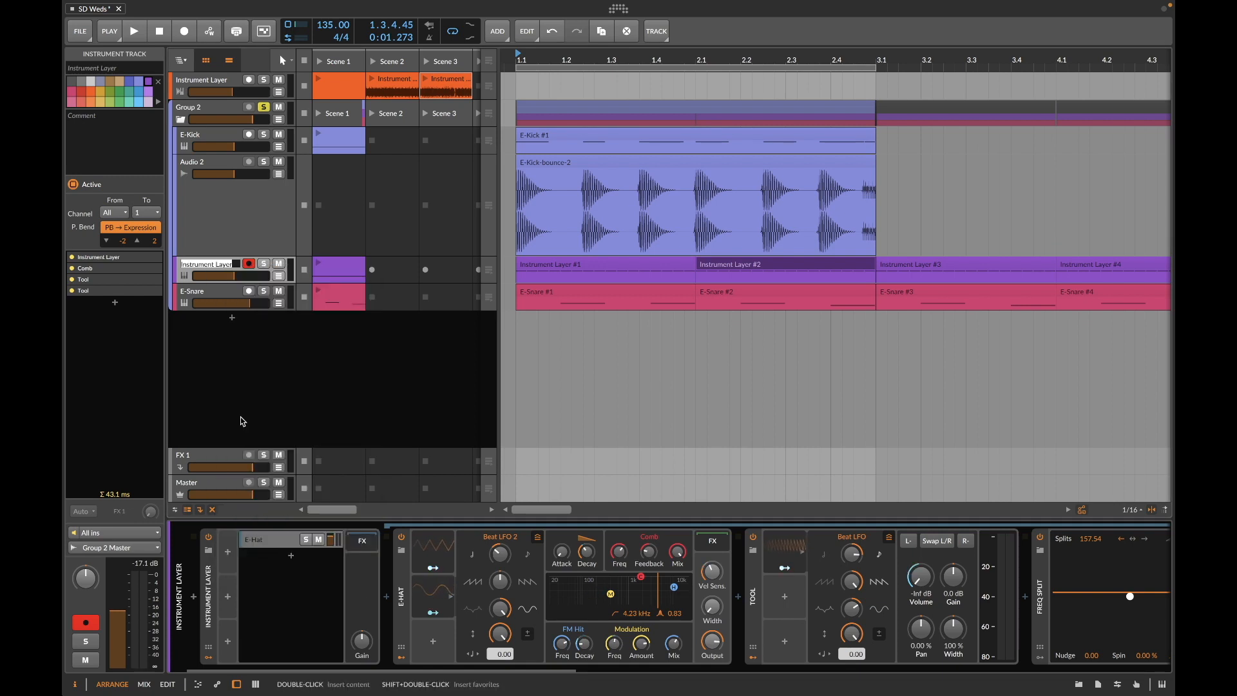
pyautogui.write('Hat')
pyautogui.press('Return')
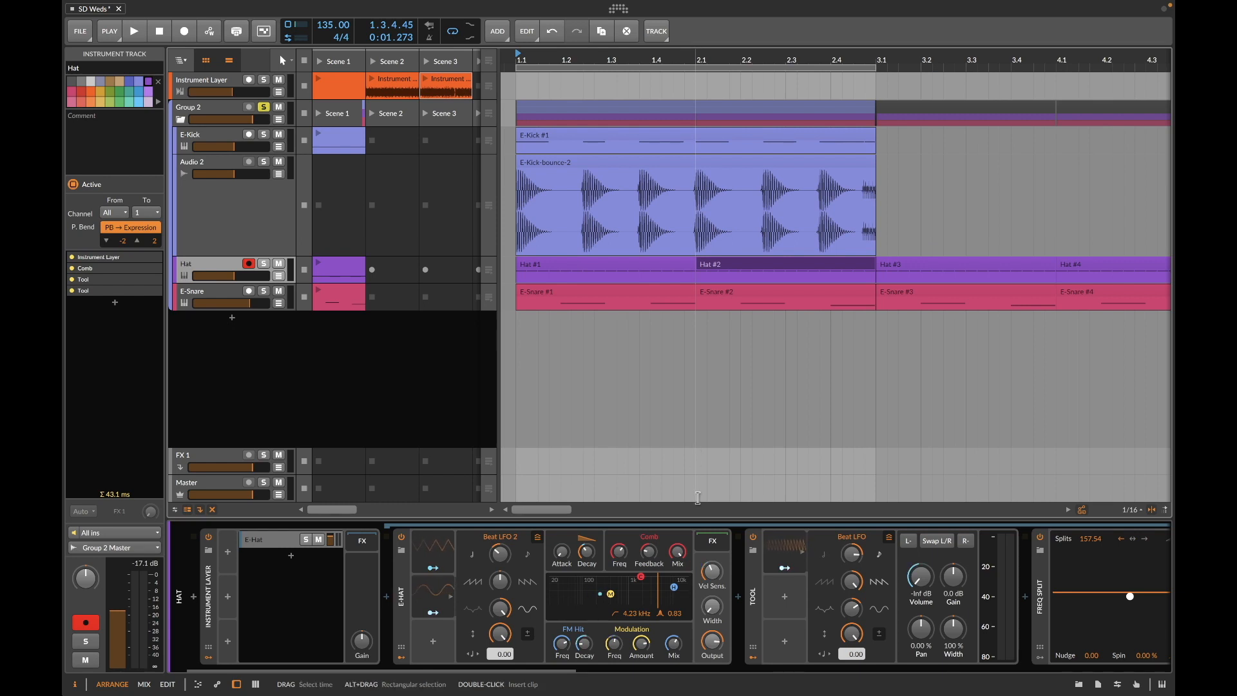
# Step: Play the arrangement and look through the Hat track's device chain up to its Audio Sidechain tools
pyautogui.moveTo(1164, 4)
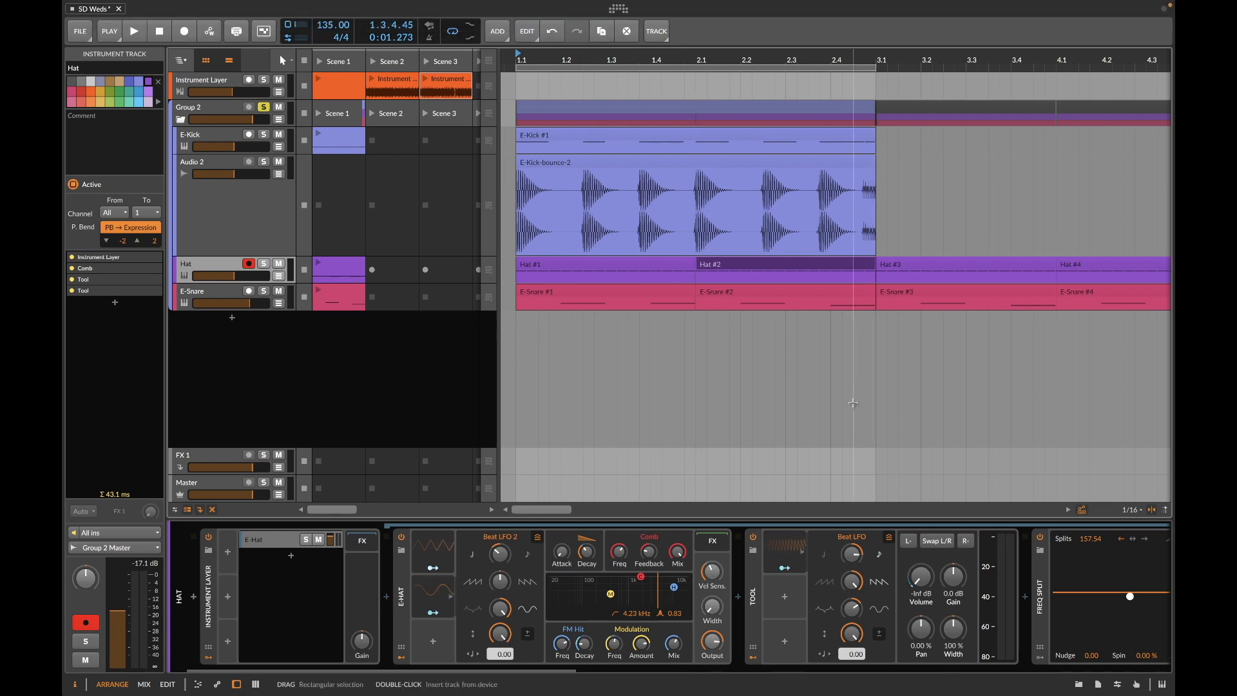
pyautogui.press('space')
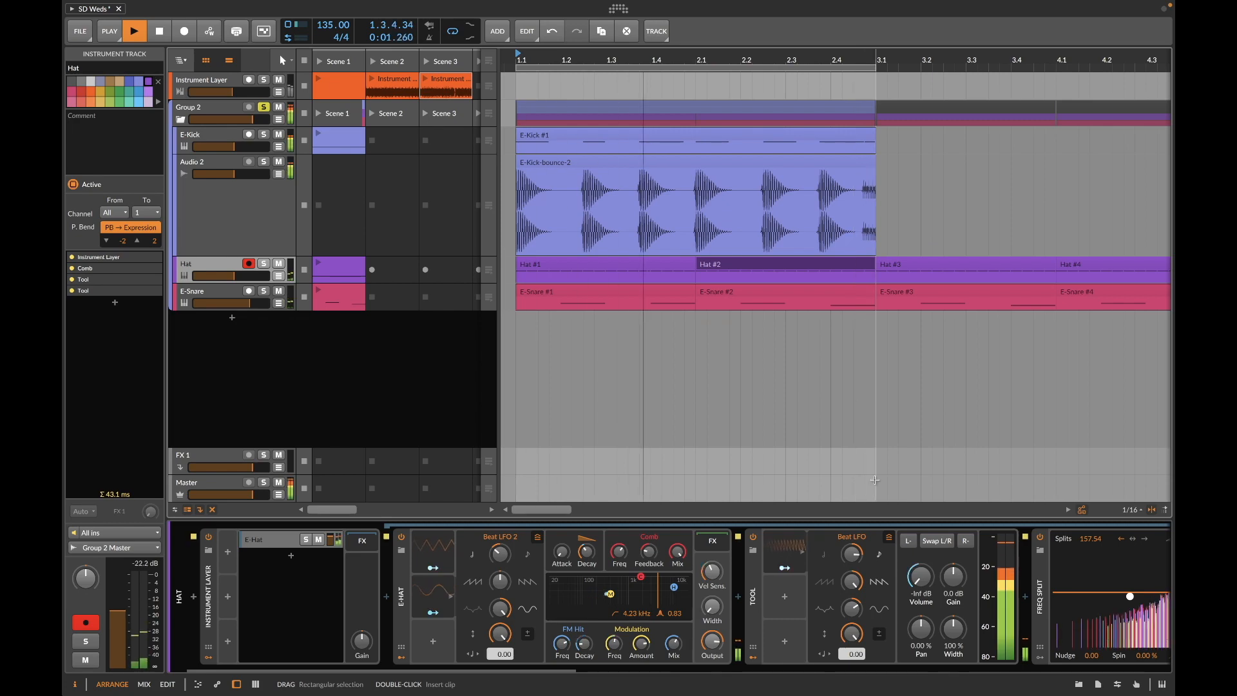
pyautogui.scroll(-10, 819, 580)
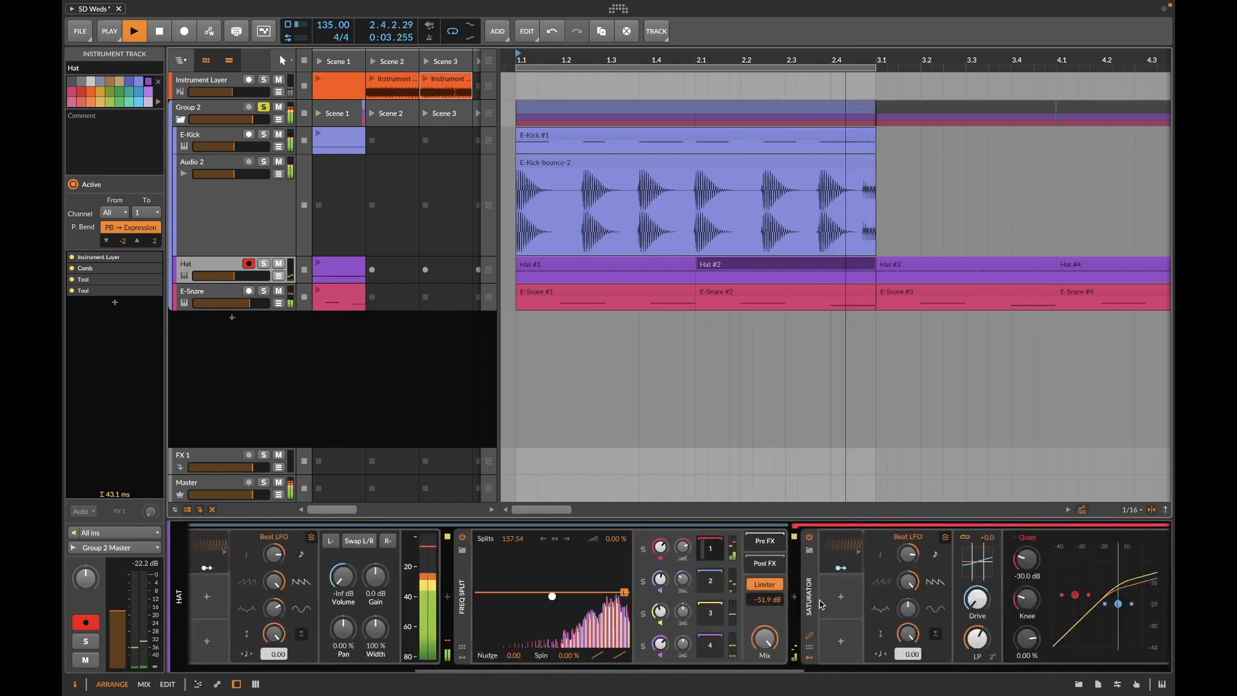
pyautogui.scroll(-10, 820, 604)
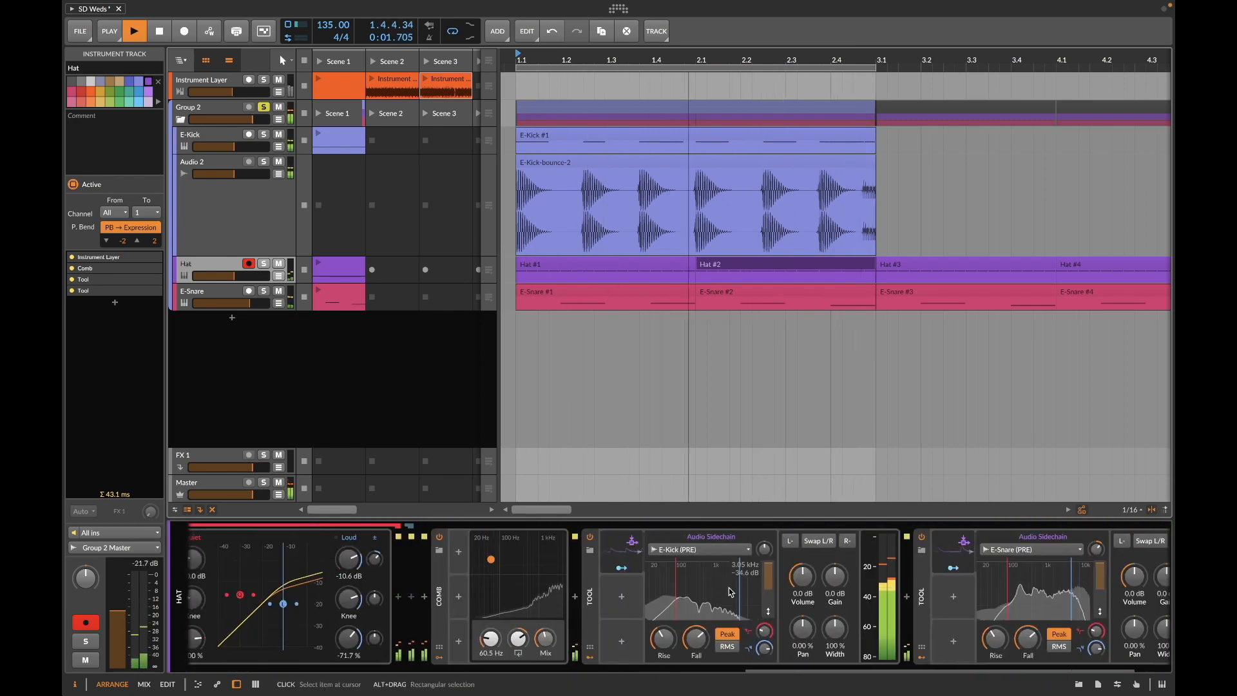
pyautogui.scroll(15, 731, 592)
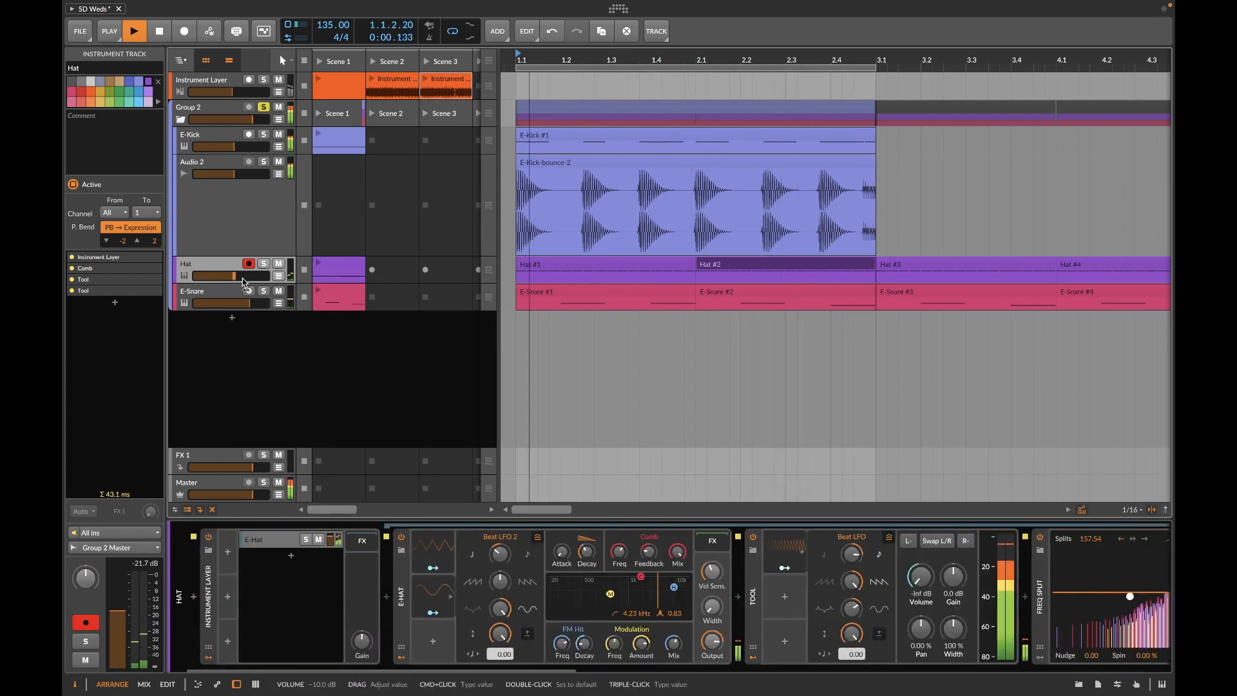
# Step: Set the note source of the Loud Split's Note Sidechain modulator to the Hat track in Group 2
pyautogui.click(221, 110)
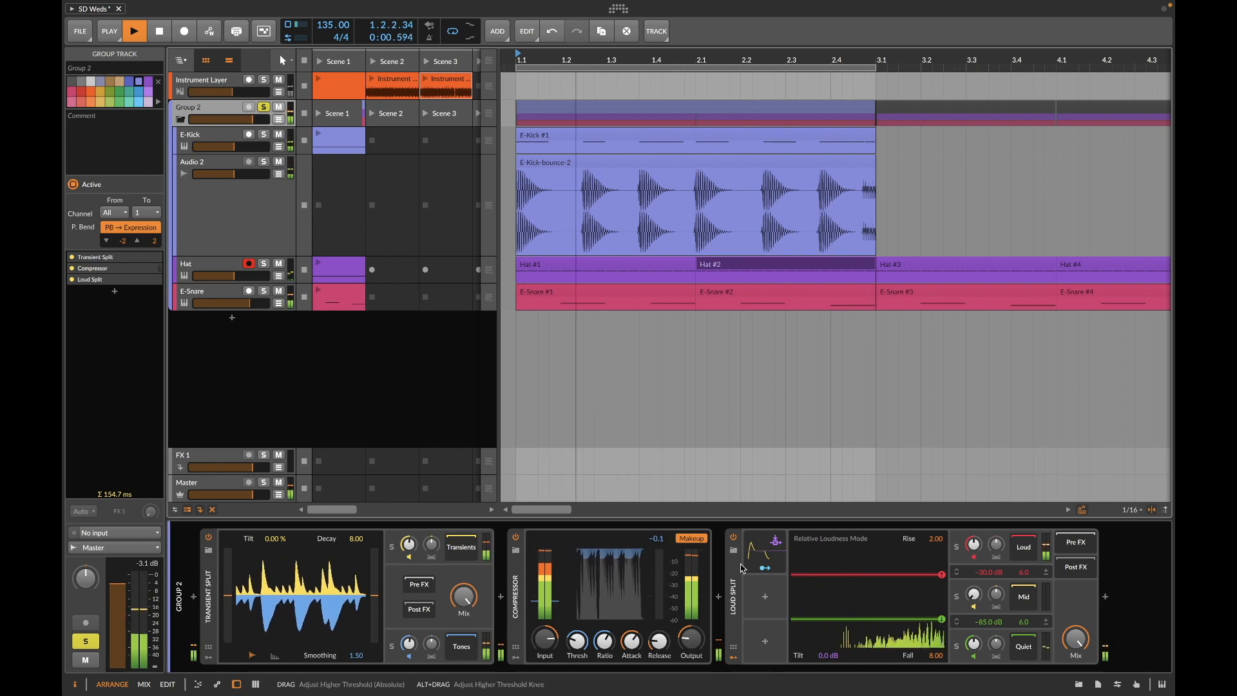
pyautogui.click(762, 555)
pyautogui.press('space')
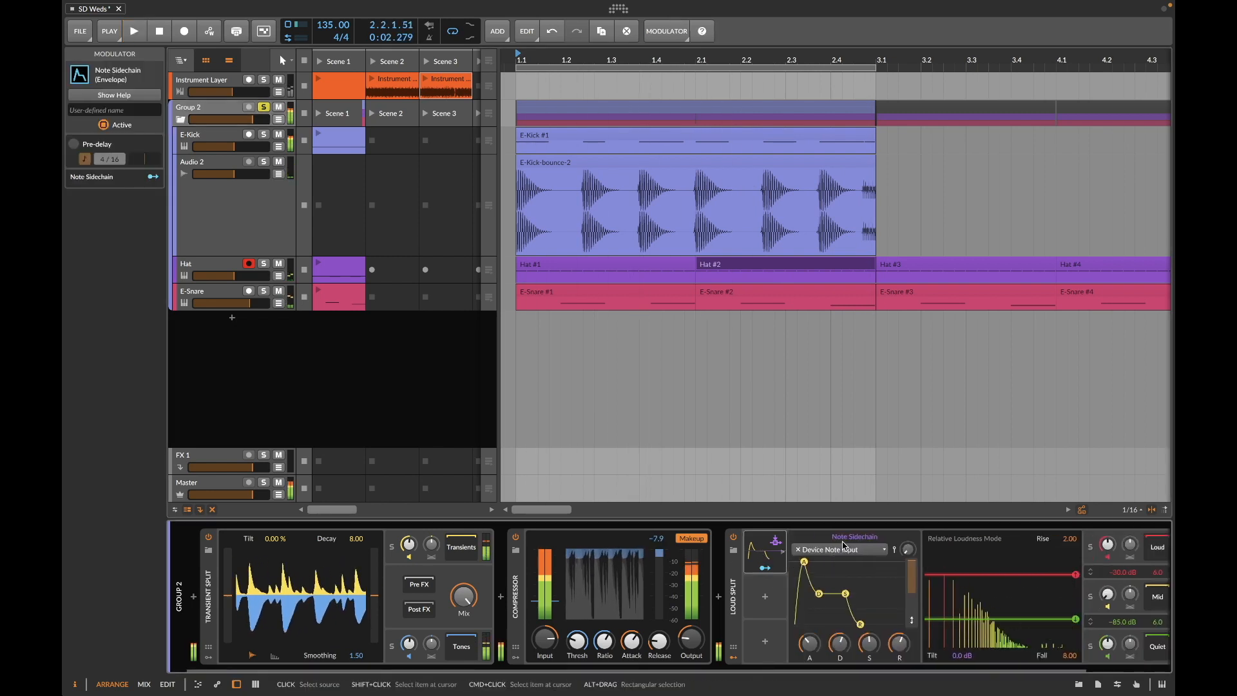
pyautogui.click(847, 551)
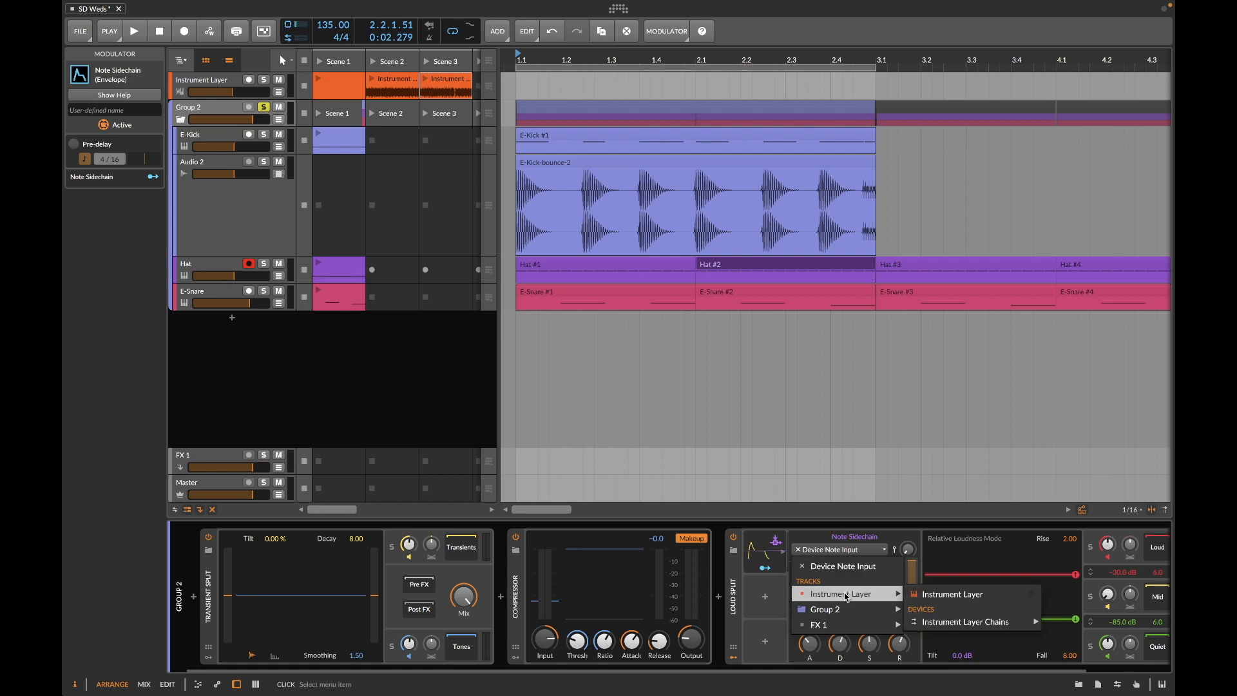
pyautogui.moveTo(839, 610)
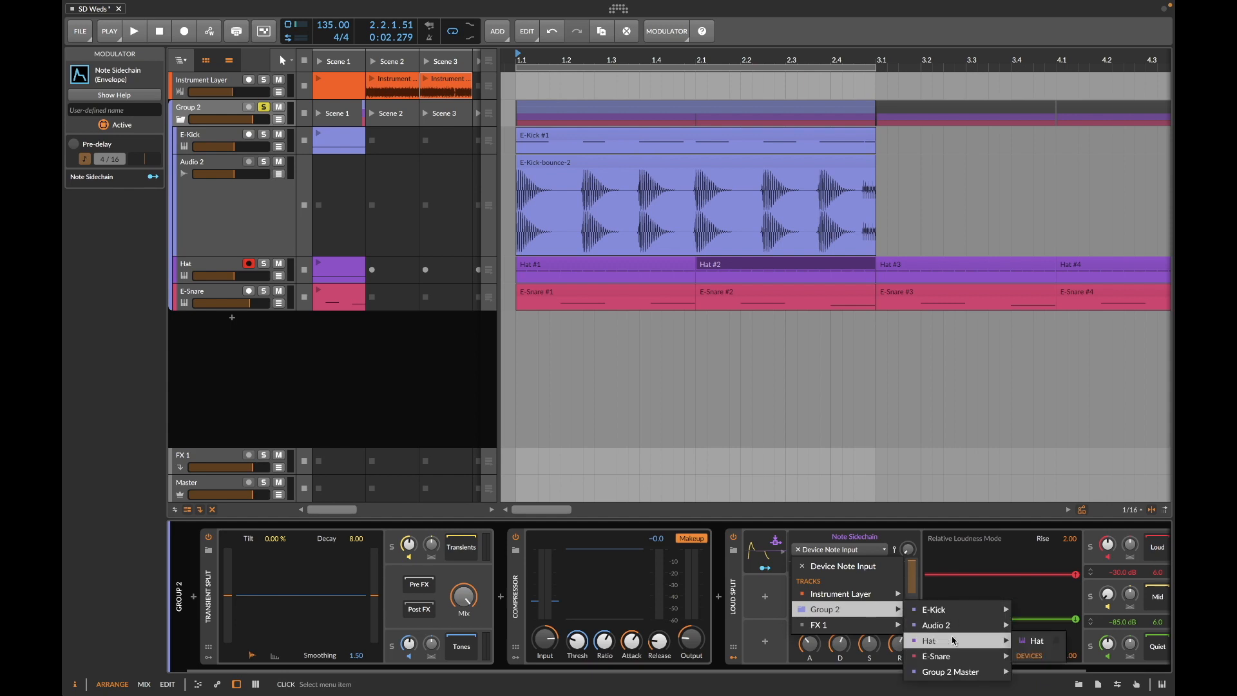
pyautogui.click(1034, 641)
# Step: During playback, pull the Note Sidechain envelope's sustain down to zero and shorten its attack to the minimum
pyautogui.press('space')
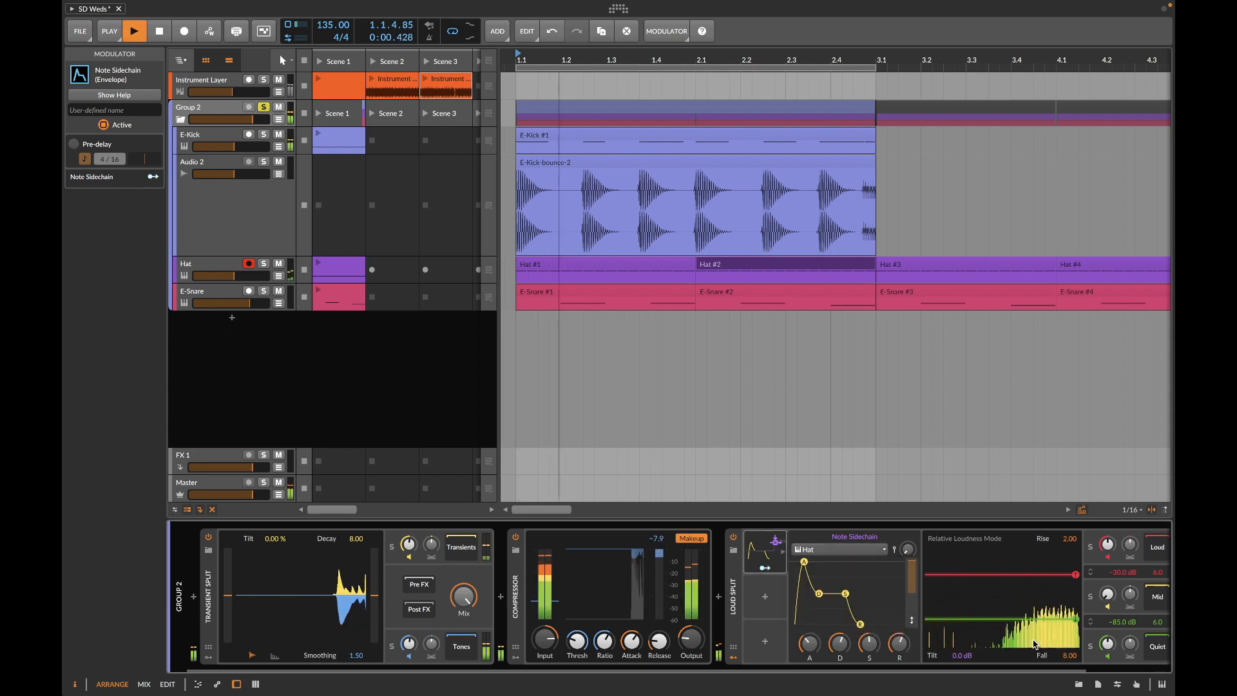
pyautogui.moveTo(808, 599); pyautogui.dragTo(808, 624)
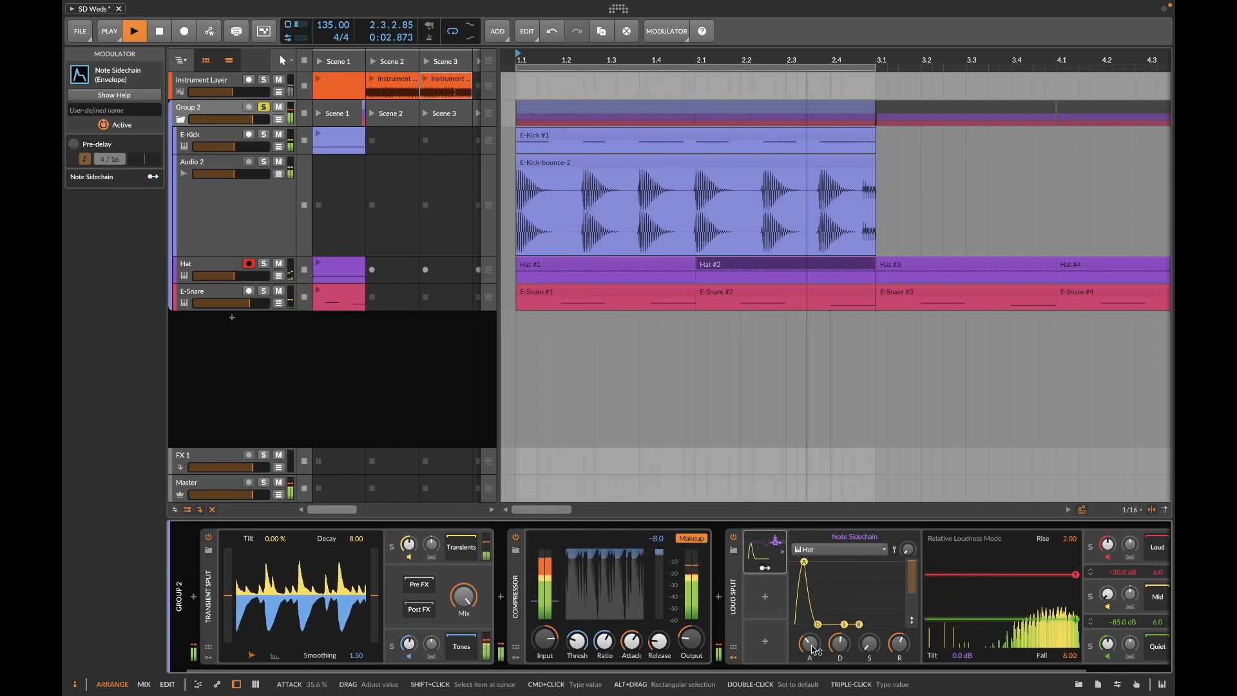
pyautogui.moveTo(816, 620); pyautogui.dragTo(808, 622)
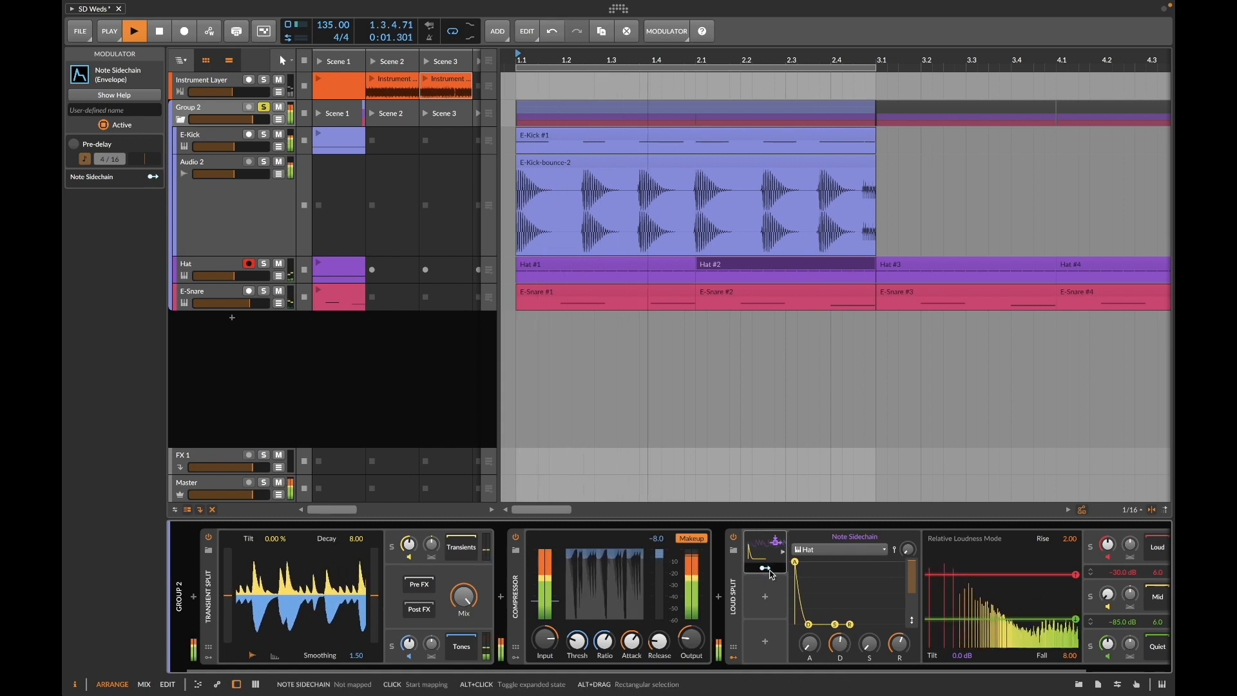
# Step: Map the Note Sidechain to the Loud Split's Mid channel gain with a modulation amount of 1.000
pyautogui.scroll(-2, 912, 610)
pyautogui.moveTo(1015, 596); pyautogui.dragTo(1015, 591)
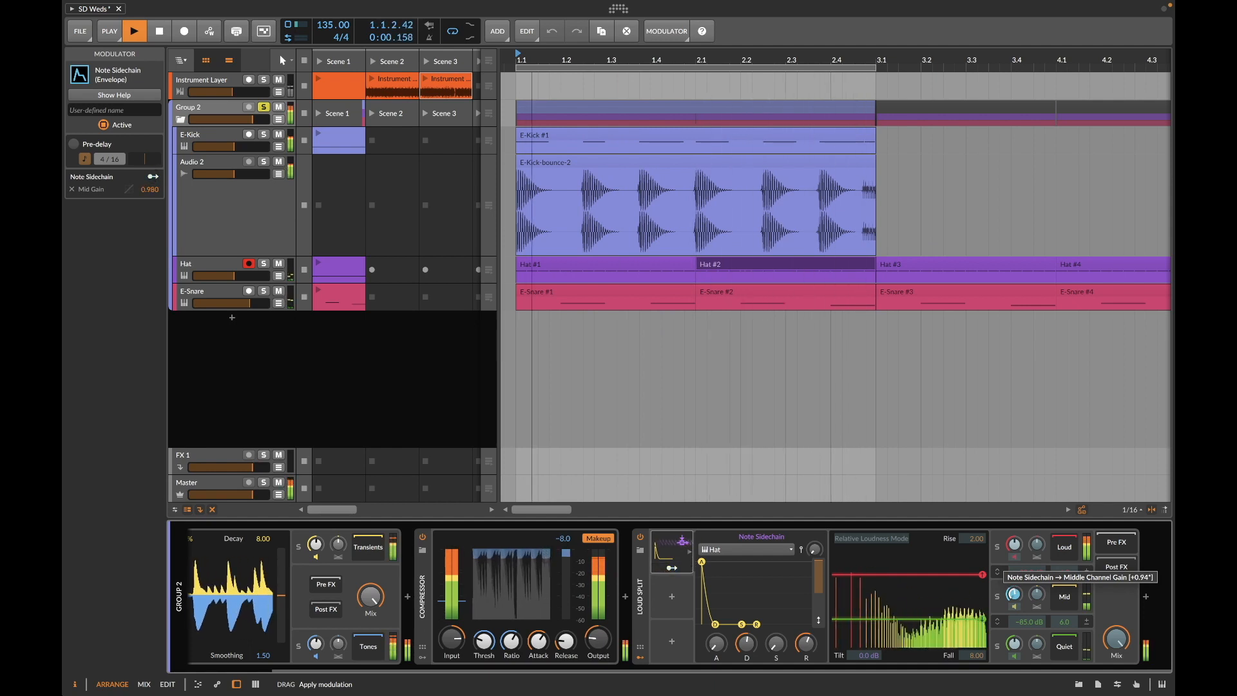
pyautogui.moveTo(1015, 594); pyautogui.dragTo(1018, 597)
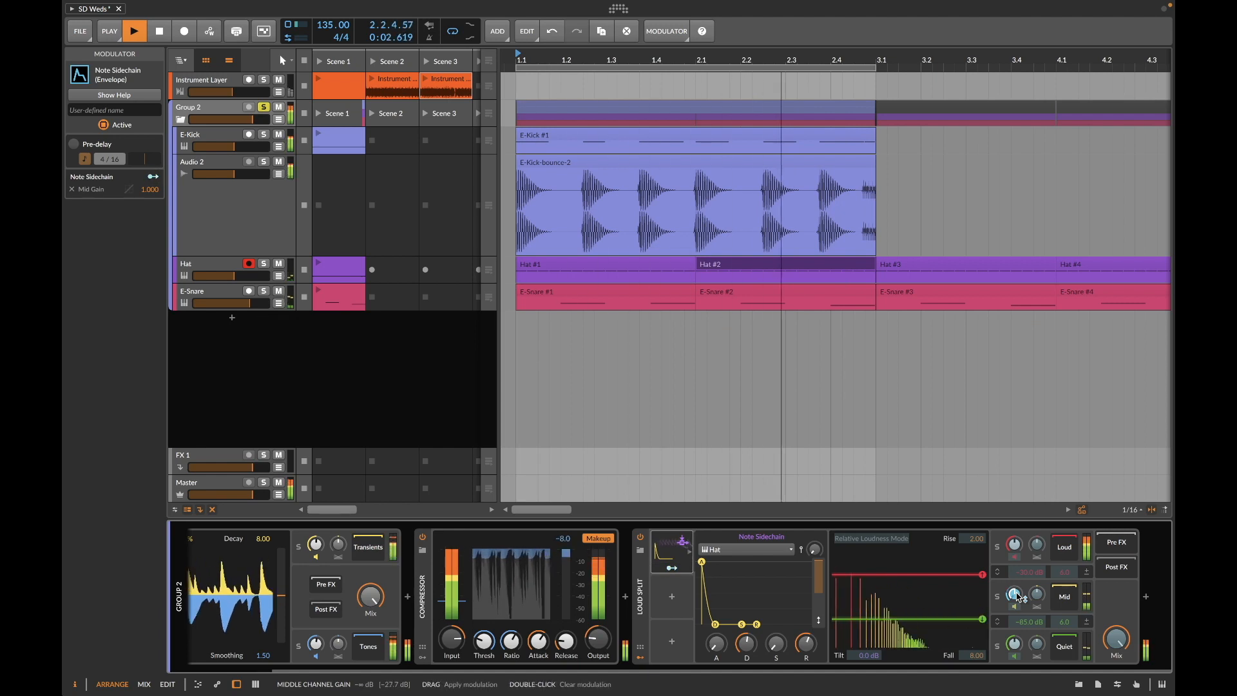
pyautogui.click(672, 600)
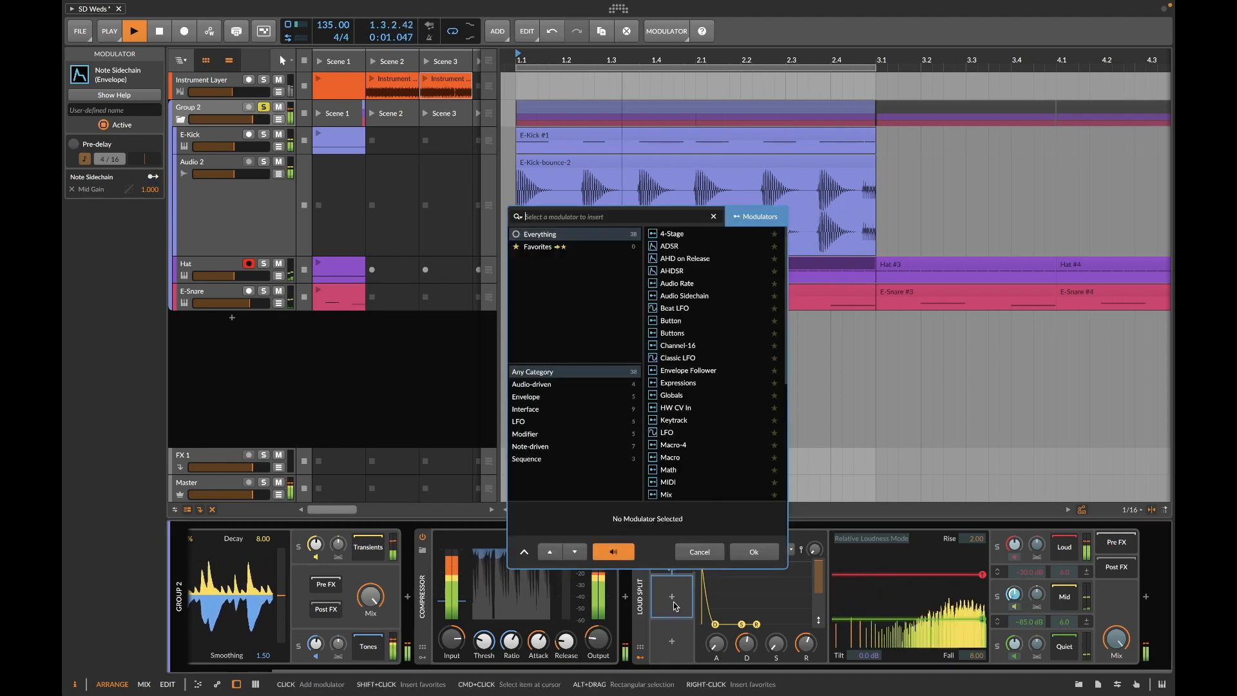
pyautogui.scroll(-5, 693, 412)
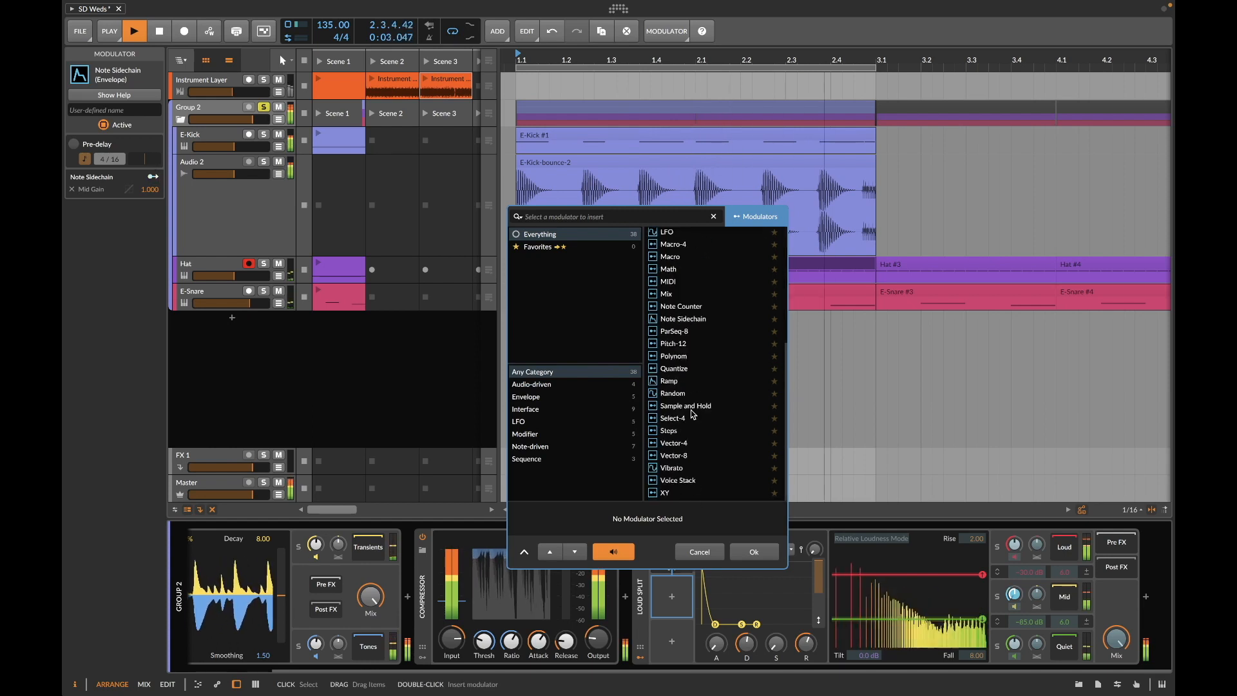
pyautogui.click(687, 319)
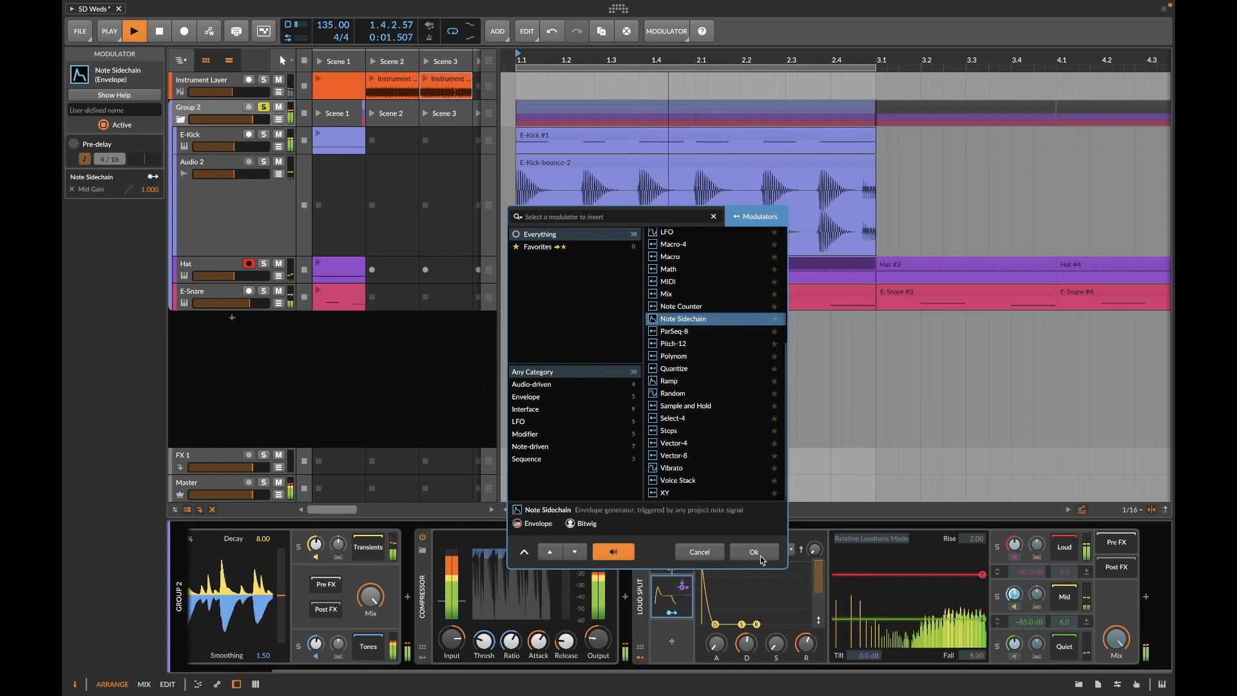
pyautogui.click(692, 558)
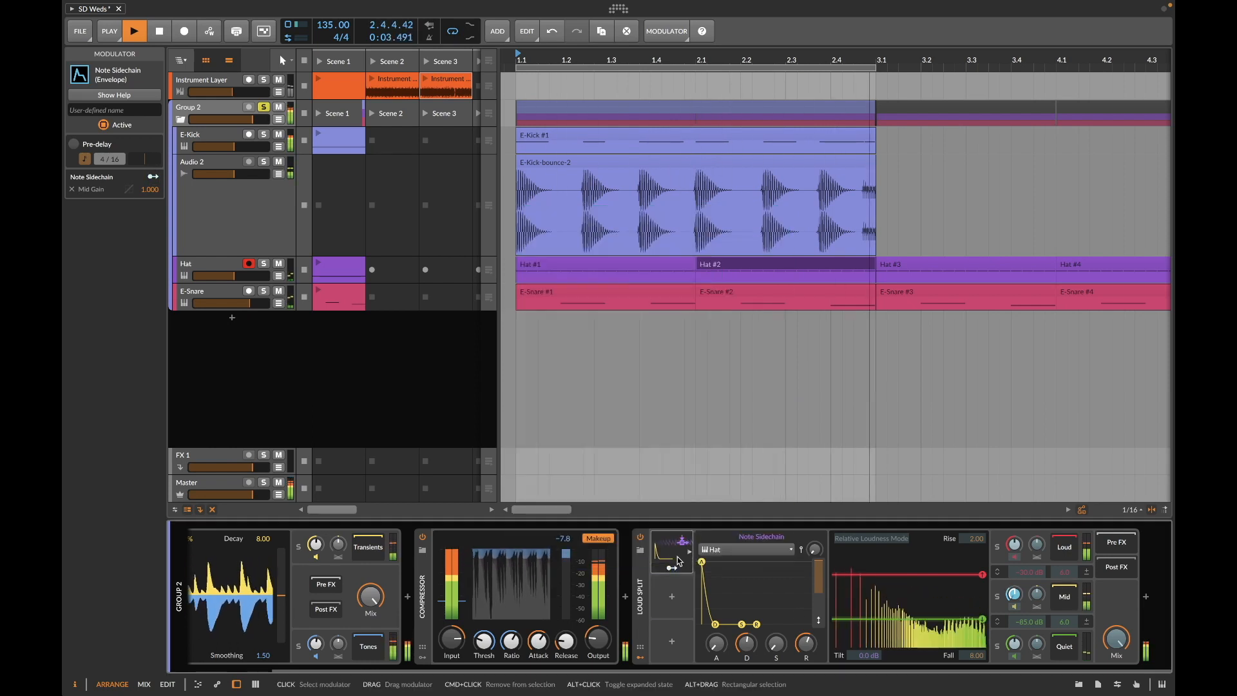
# Step: Try to copy the Loud Split's Note Sidechain modulator into the empty modulator slot below it
pyautogui.click(667, 553)
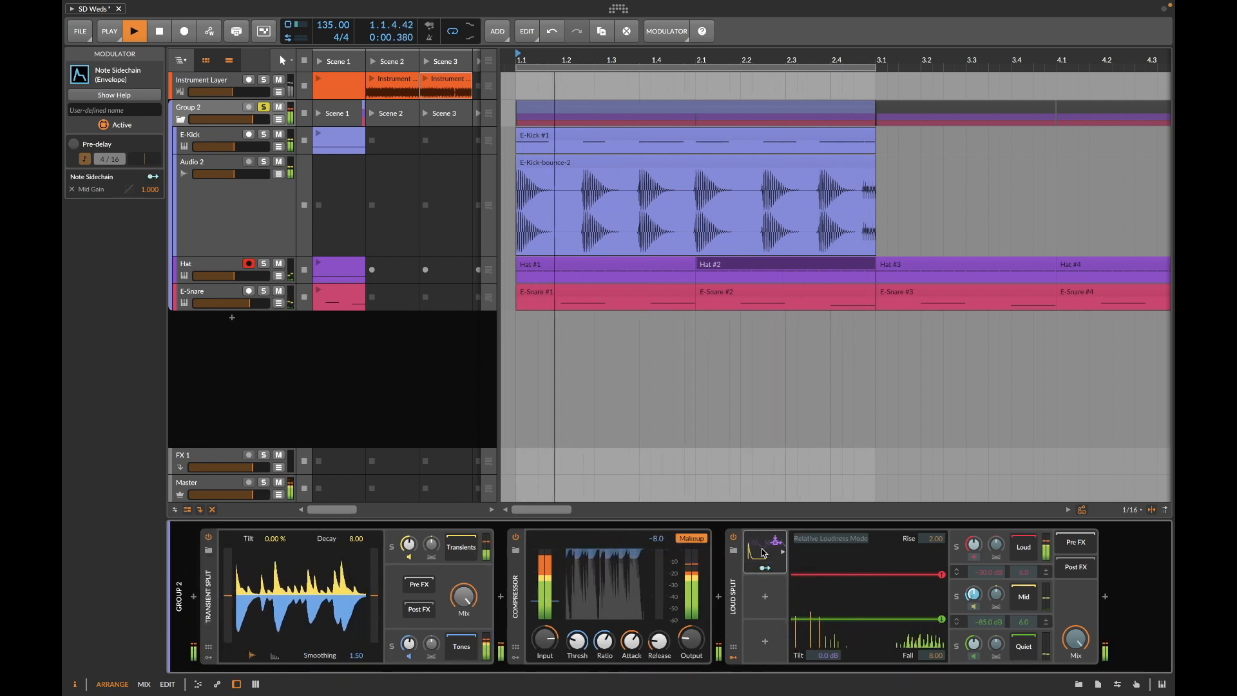
pyautogui.moveTo(760, 548); pyautogui.dragTo(762, 606)
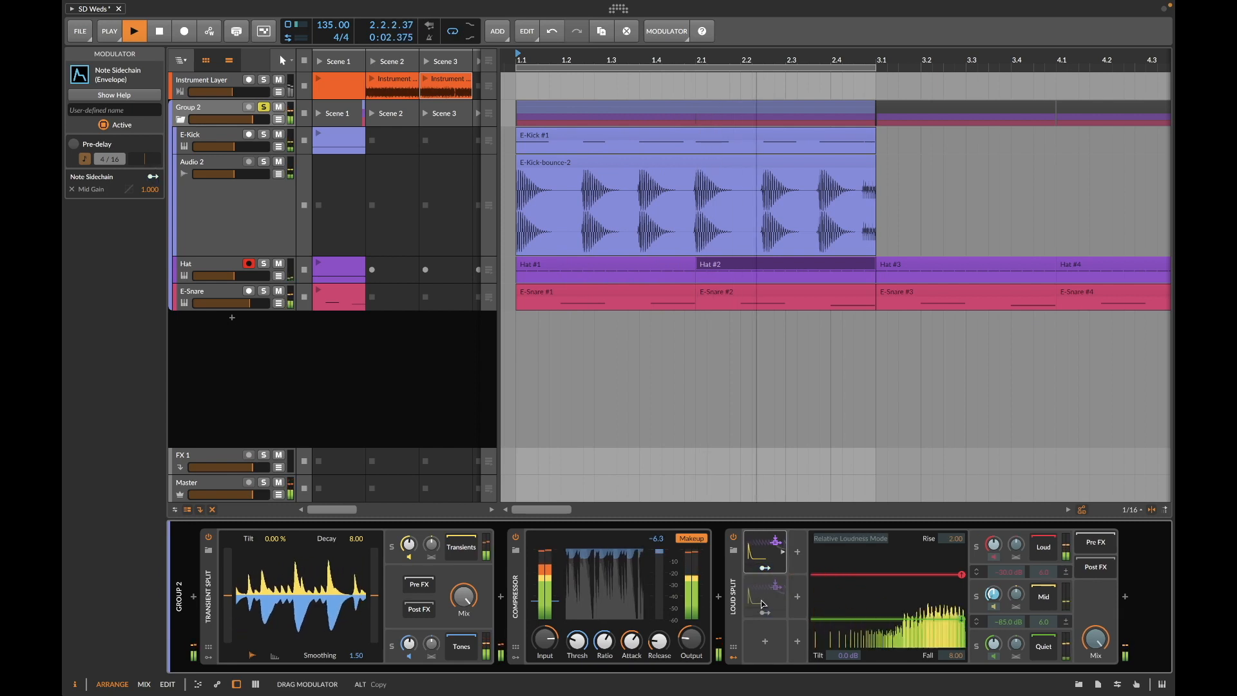
pyautogui.press('space')
pyautogui.moveTo(762, 606); pyautogui.dragTo(767, 556)
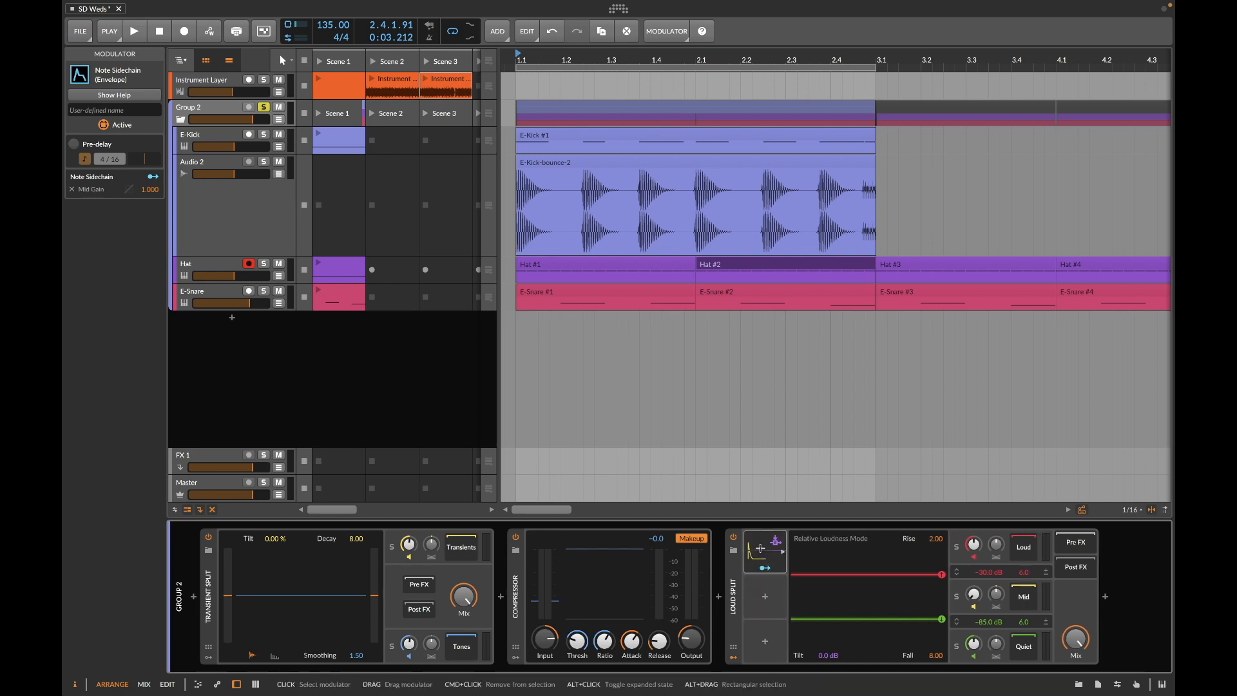
pyautogui.press('4')
# Step: Insert a second Note Sidechain modulator into the Loud Split's next empty modulator slot
pyautogui.click(761, 544)
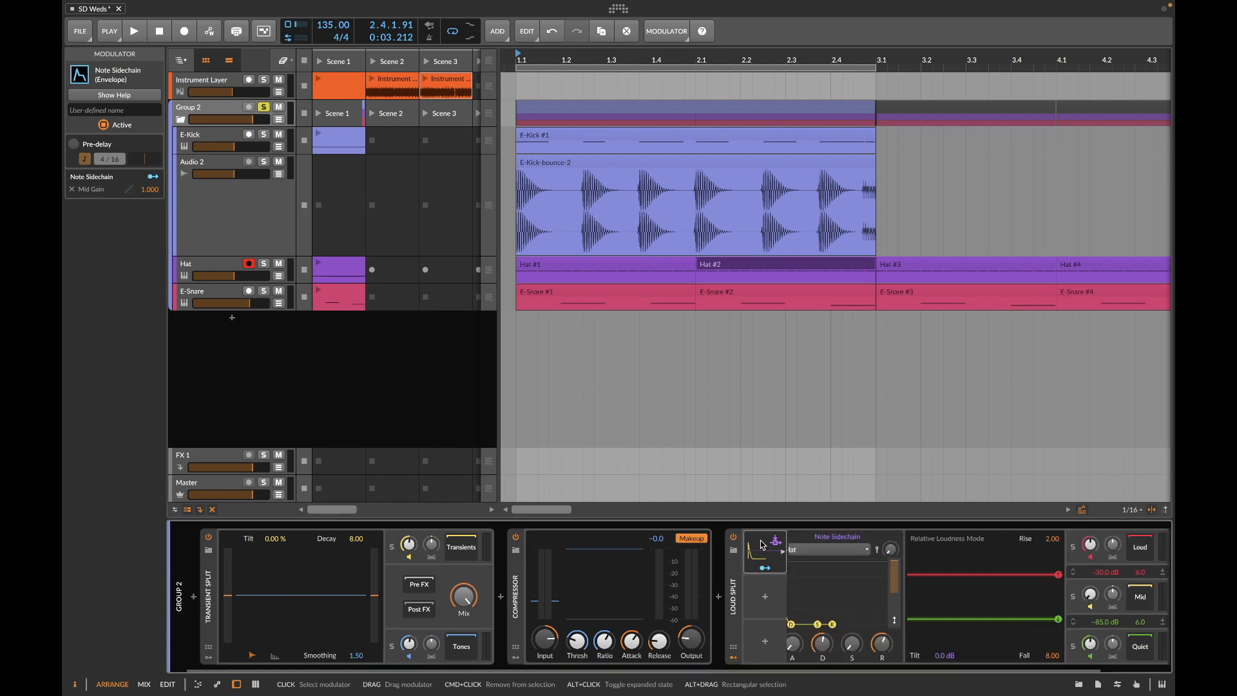
pyautogui.click(765, 597)
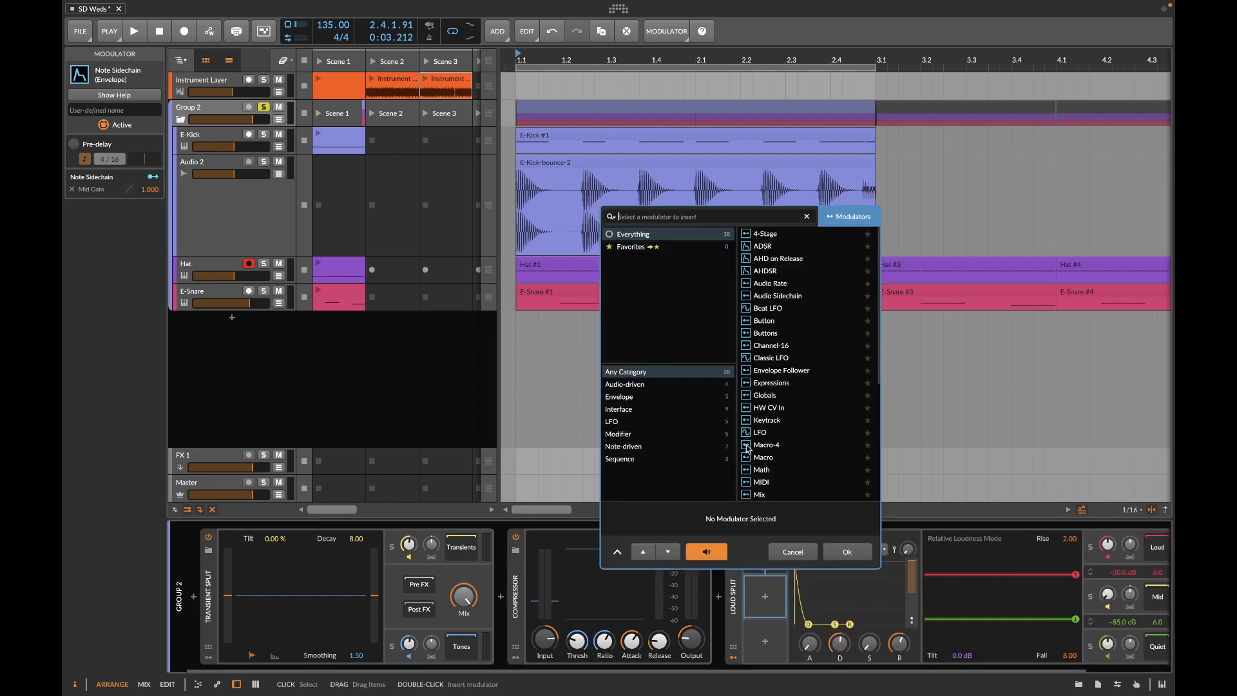
pyautogui.write('not')
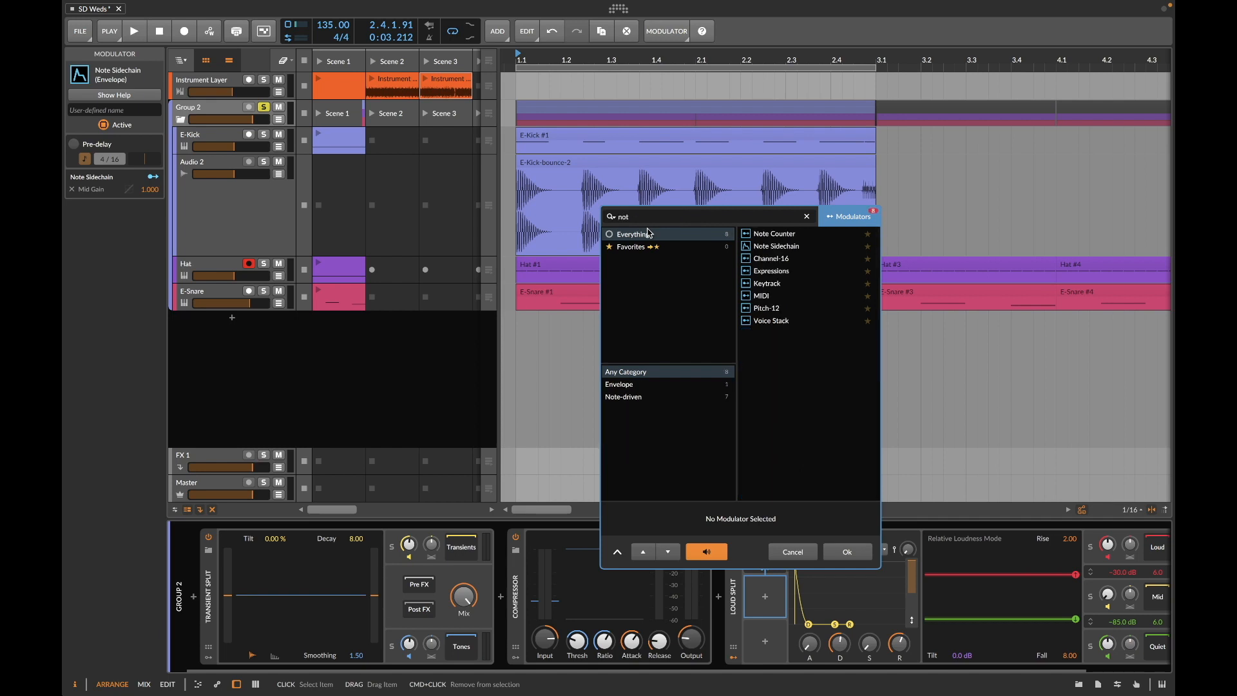
pyautogui.click(791, 247)
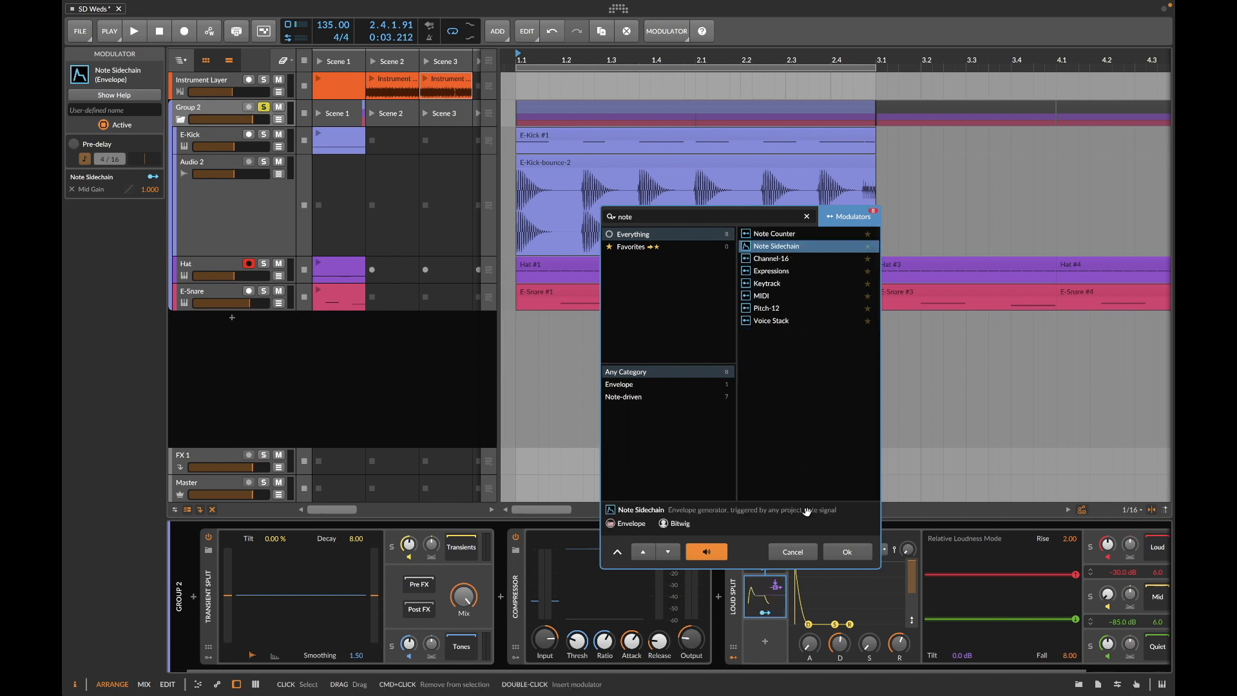
pyautogui.click(847, 552)
# Step: Set the note source of the Loud Split's first Note Sidechain to the E-Snare track in Group 2
pyautogui.click(838, 550)
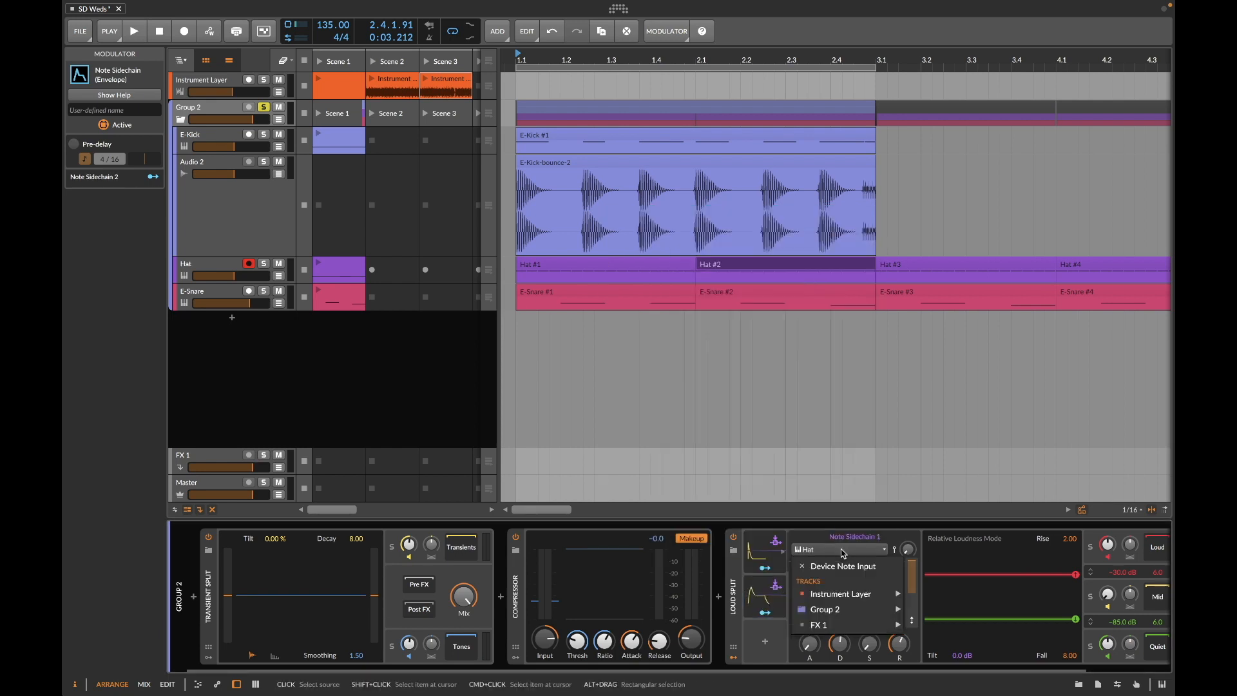
pyautogui.moveTo(849, 614)
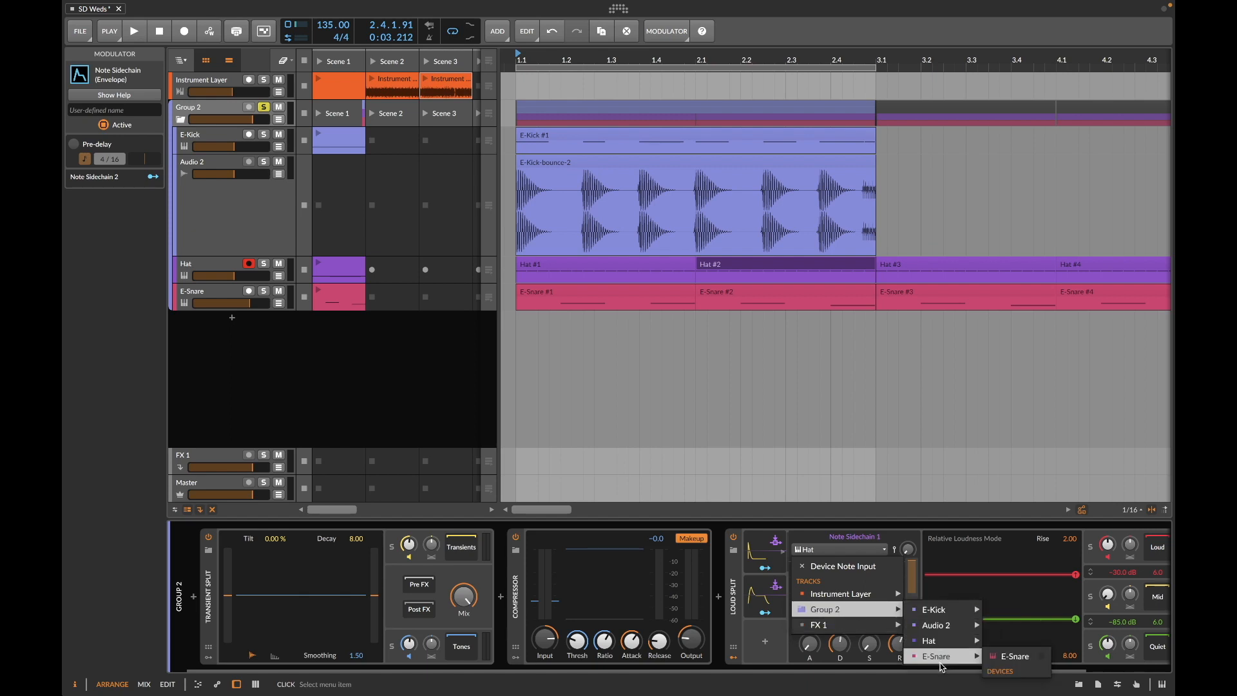
pyautogui.click(1000, 659)
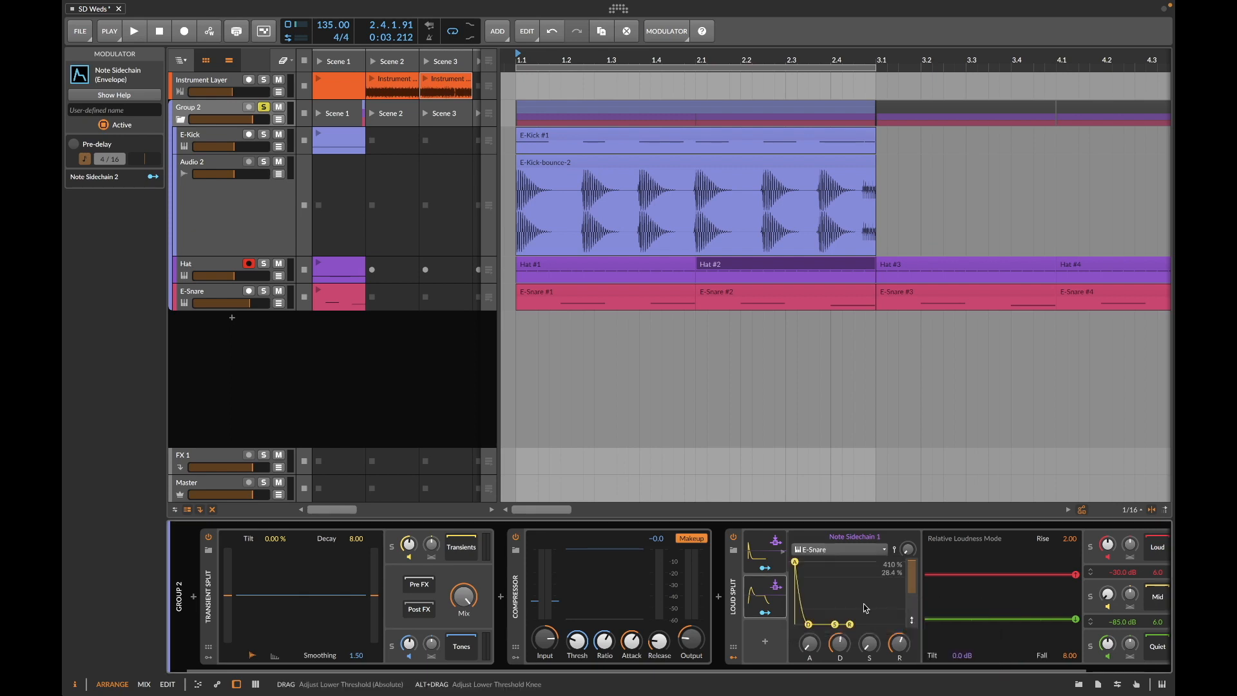
# Step: Give Note Sidechain 2 zero sustain and minimum attack, and map it to the Mid channel gain with an amount of 1.120
pyautogui.click(758, 602)
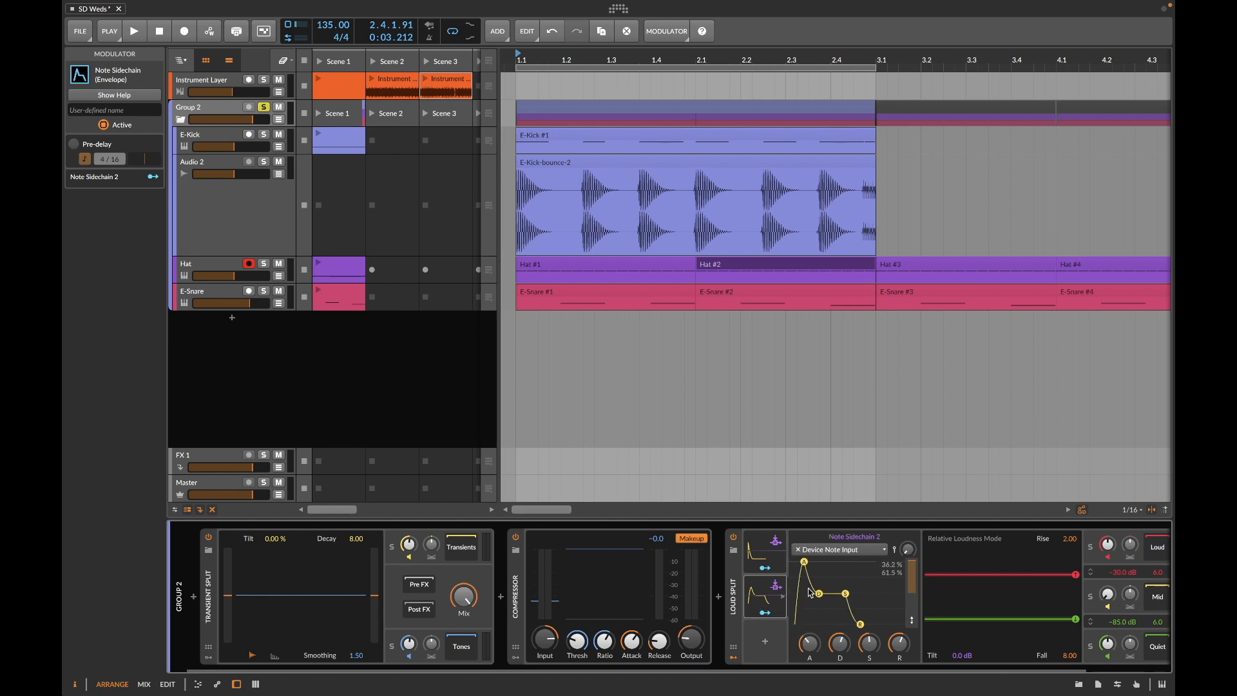
pyautogui.moveTo(870, 646); pyautogui.dragTo(839, 665)
pyautogui.hscroll(3, 1002, 597)
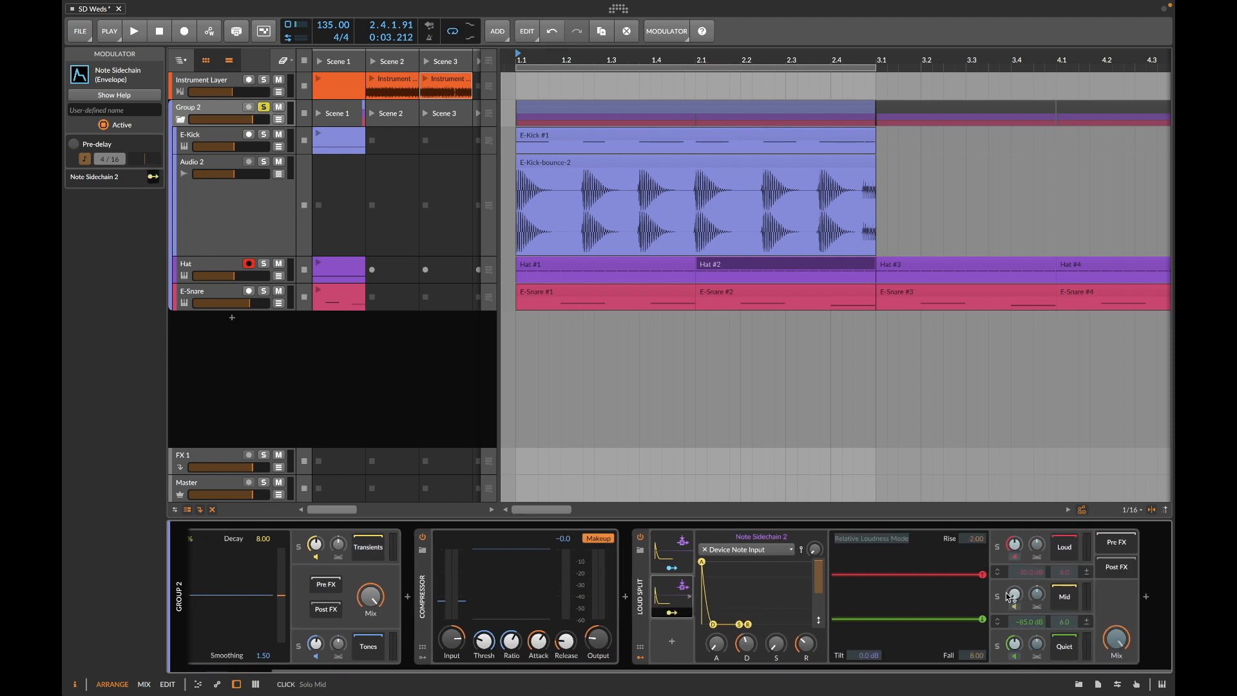
pyautogui.moveTo(1019, 599); pyautogui.dragTo(1019, 597)
pyautogui.press('space')
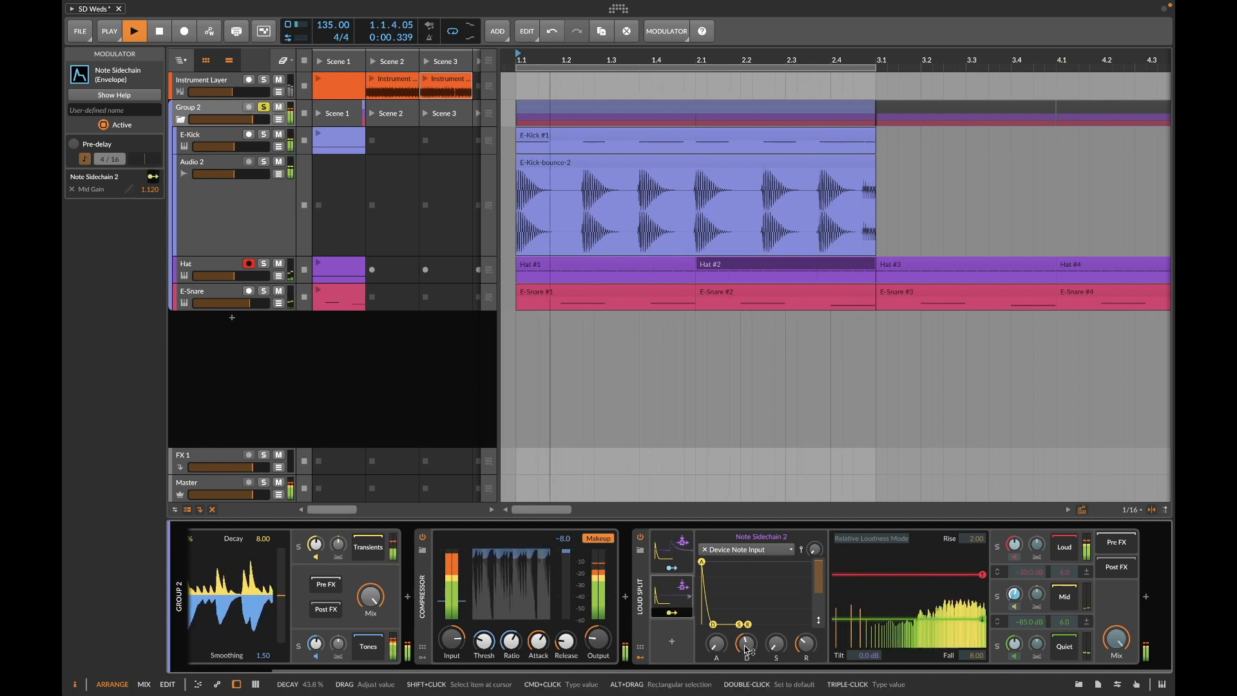
# Step: Lengthen the decay of both Note Sidechain envelopes during playback, bringing Note Sidechain 1's decay to about 67 %
pyautogui.moveTo(713, 624); pyautogui.dragTo(748, 647)
pyautogui.click(672, 568)
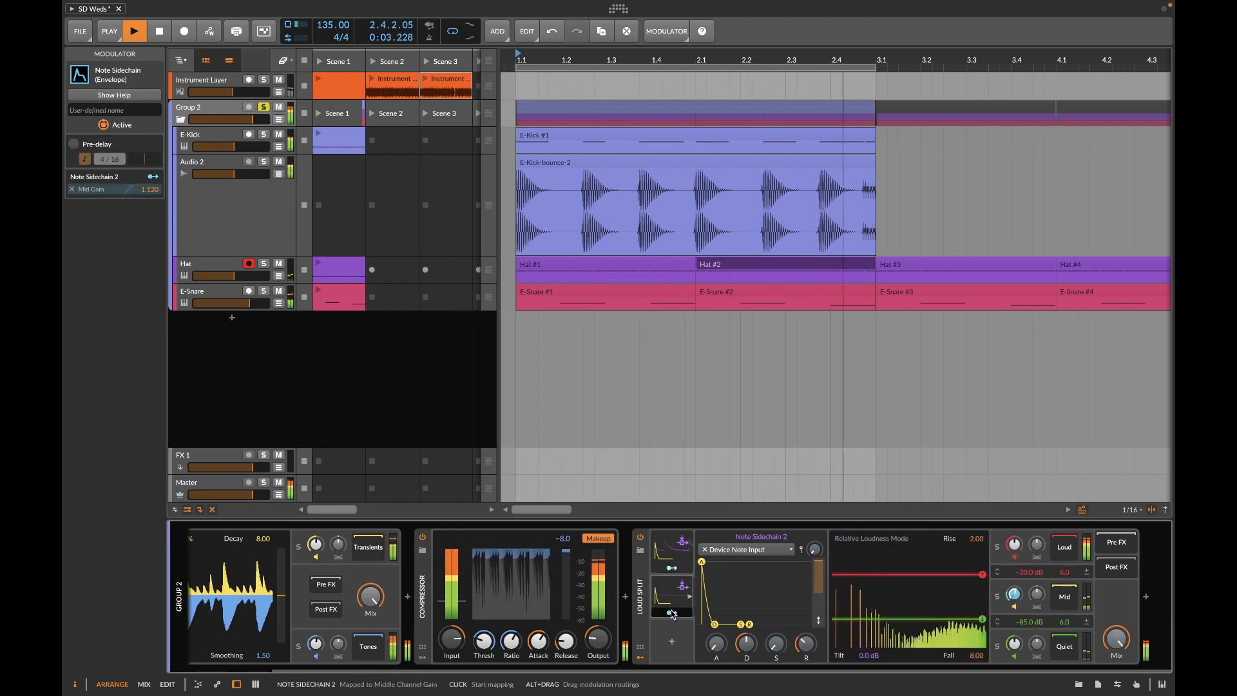
pyautogui.click(672, 558)
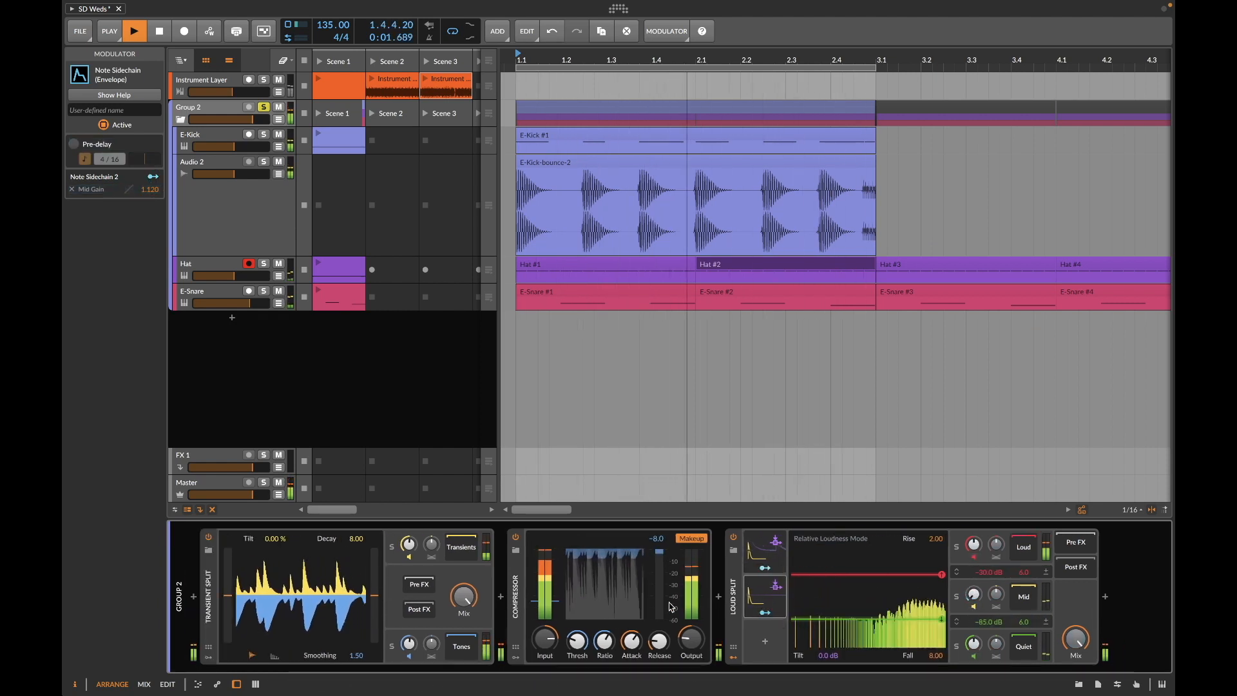
pyautogui.moveTo(840, 643)
pyautogui.mouseDown()
pyautogui.moveTo(840, 668)
pyautogui.moveTo(840, 616)
pyautogui.moveTo(840, 630)
pyautogui.mouseUp()
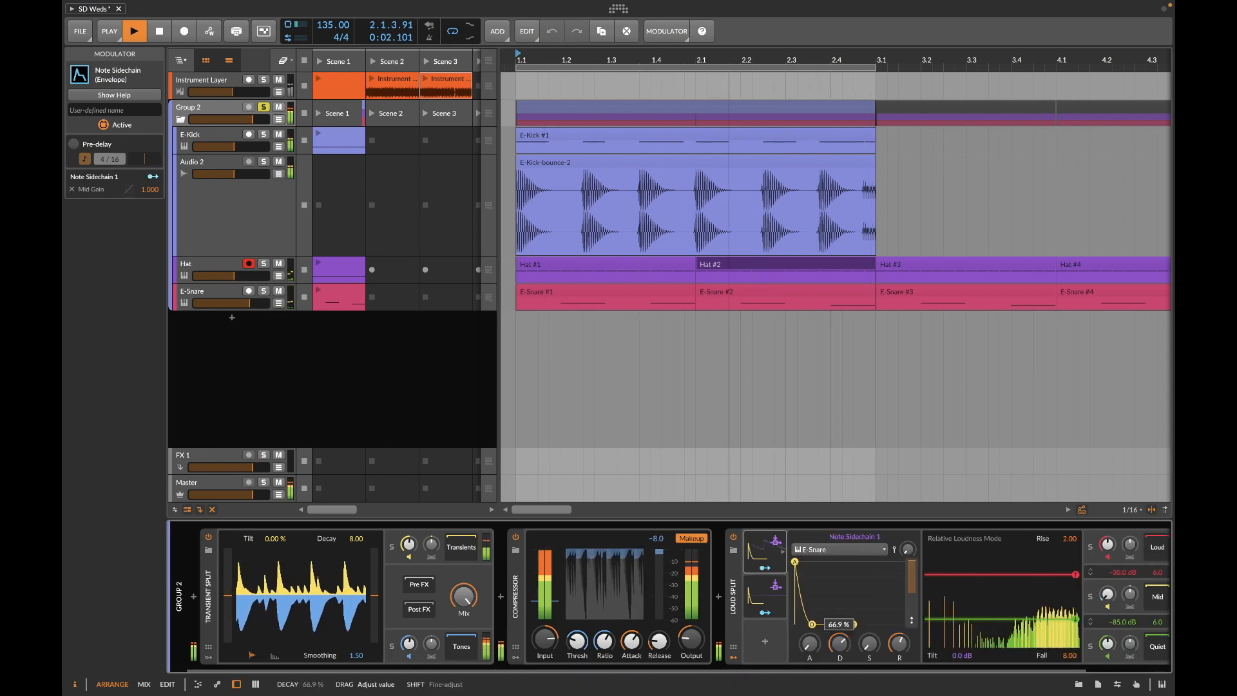
# Step: Raise the Loud Split's lower threshold to -70.5 dB and move the device ahead of Transient Split in the chain
pyautogui.hscroll(3, 845, 643)
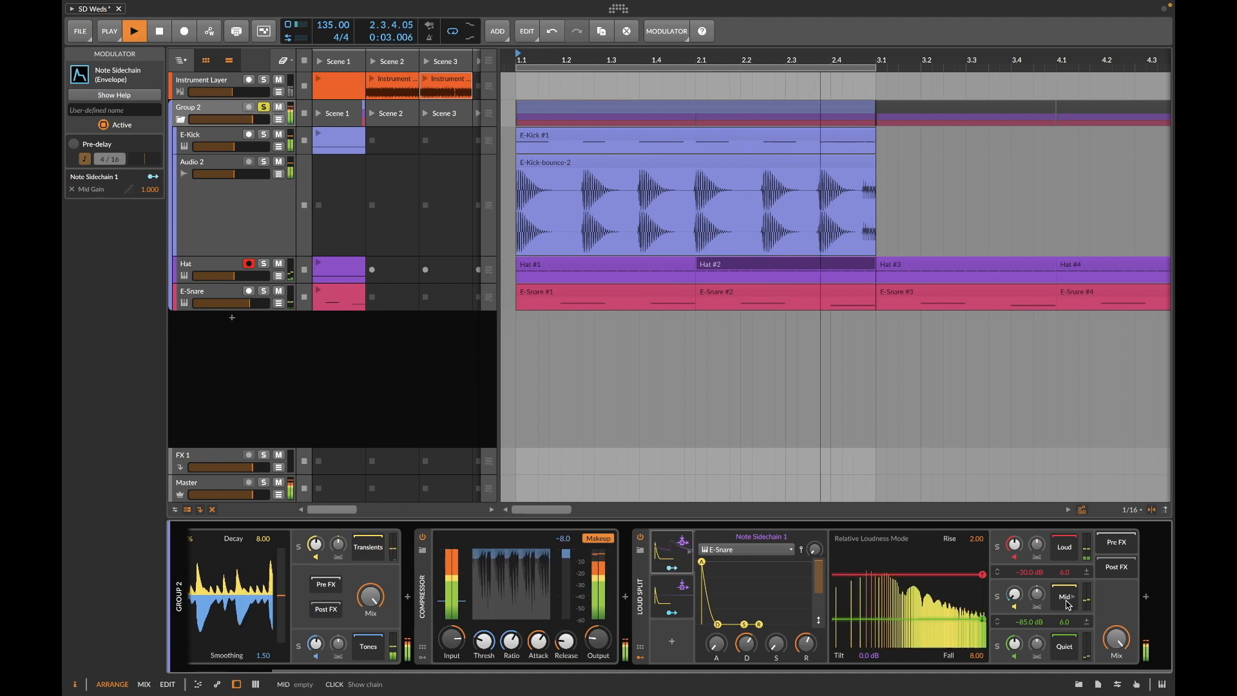
pyautogui.moveTo(984, 619); pyautogui.dragTo(985, 609)
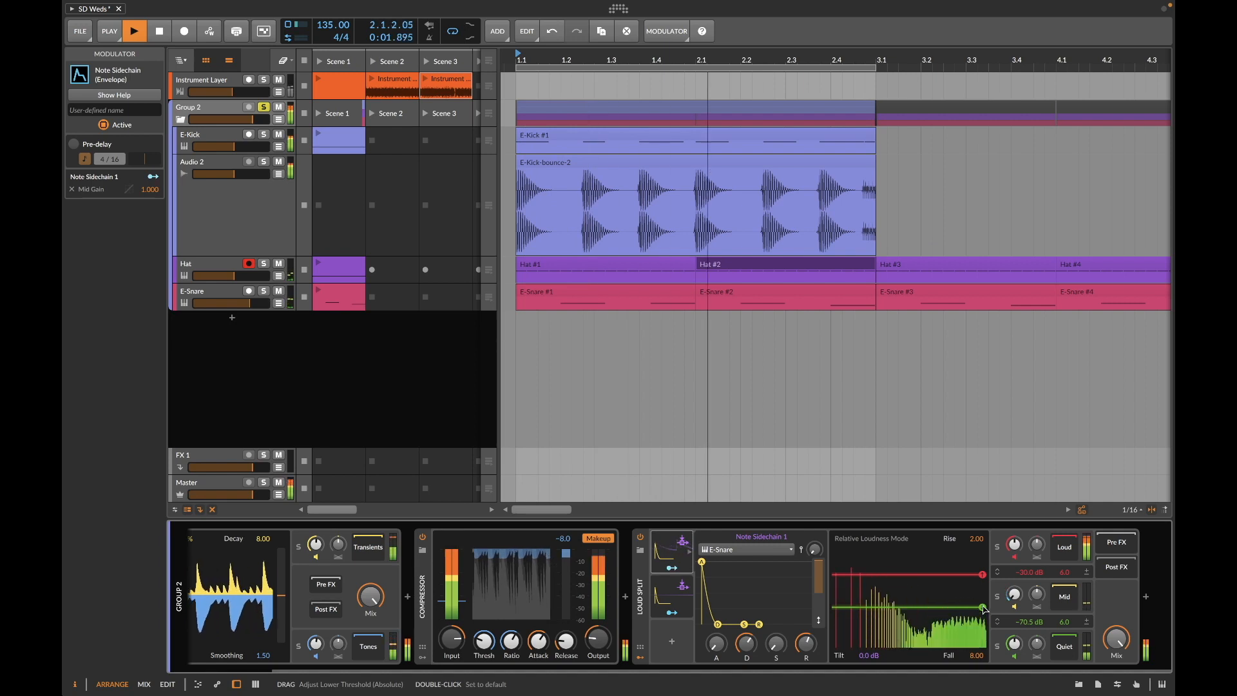
pyautogui.hscroll(-3, 971, 599)
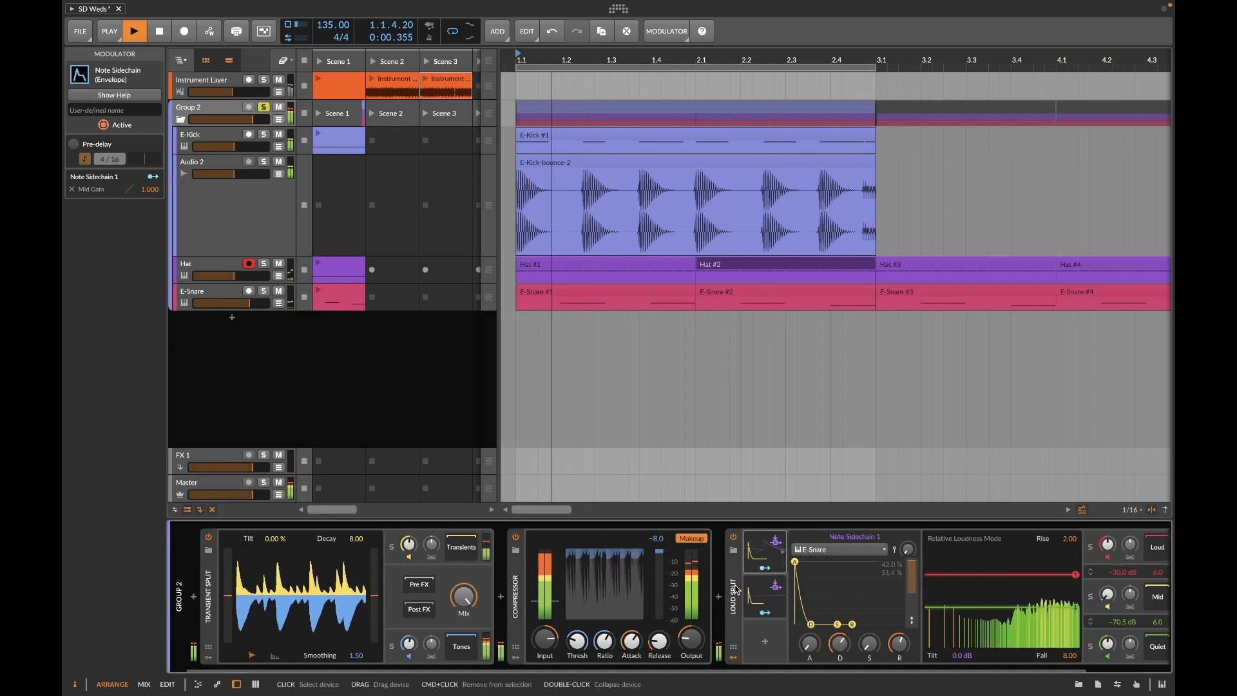
pyautogui.moveTo(733, 576); pyautogui.dragTo(228, 574)
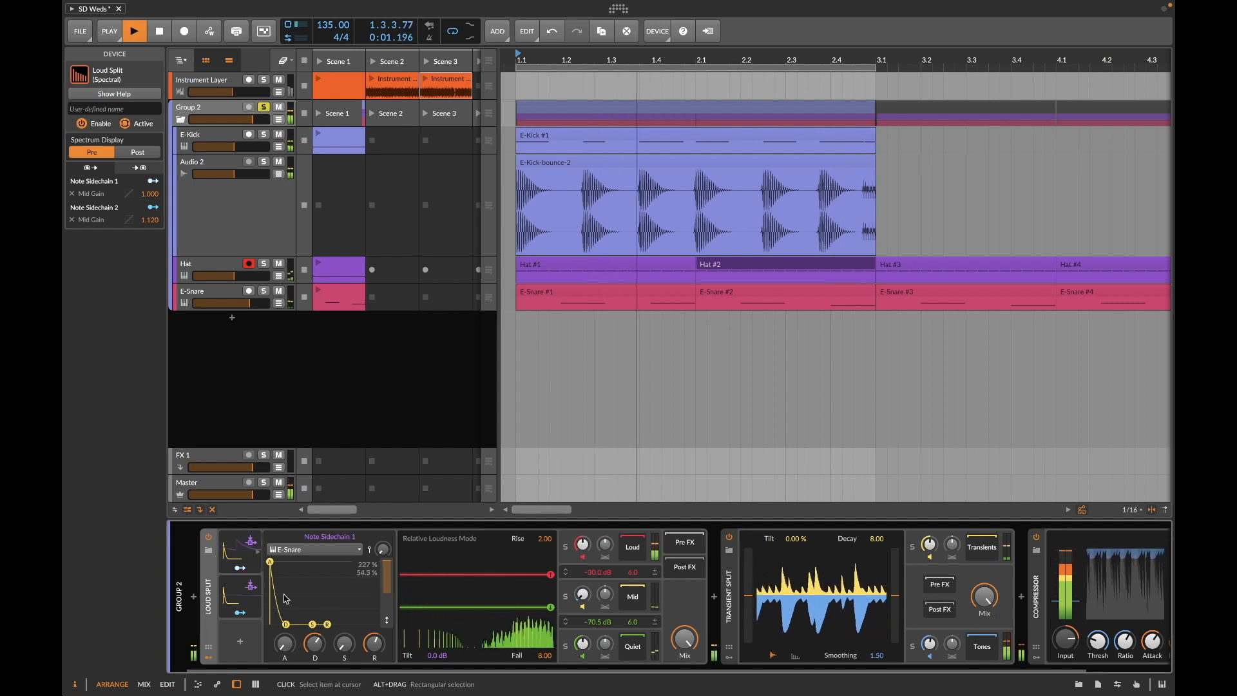
# Step: Clear Note Sidechain 1's modulation of the Mid channel gain and map it again with an amount of 1.150
pyautogui.click(239, 553)
pyautogui.click(239, 568)
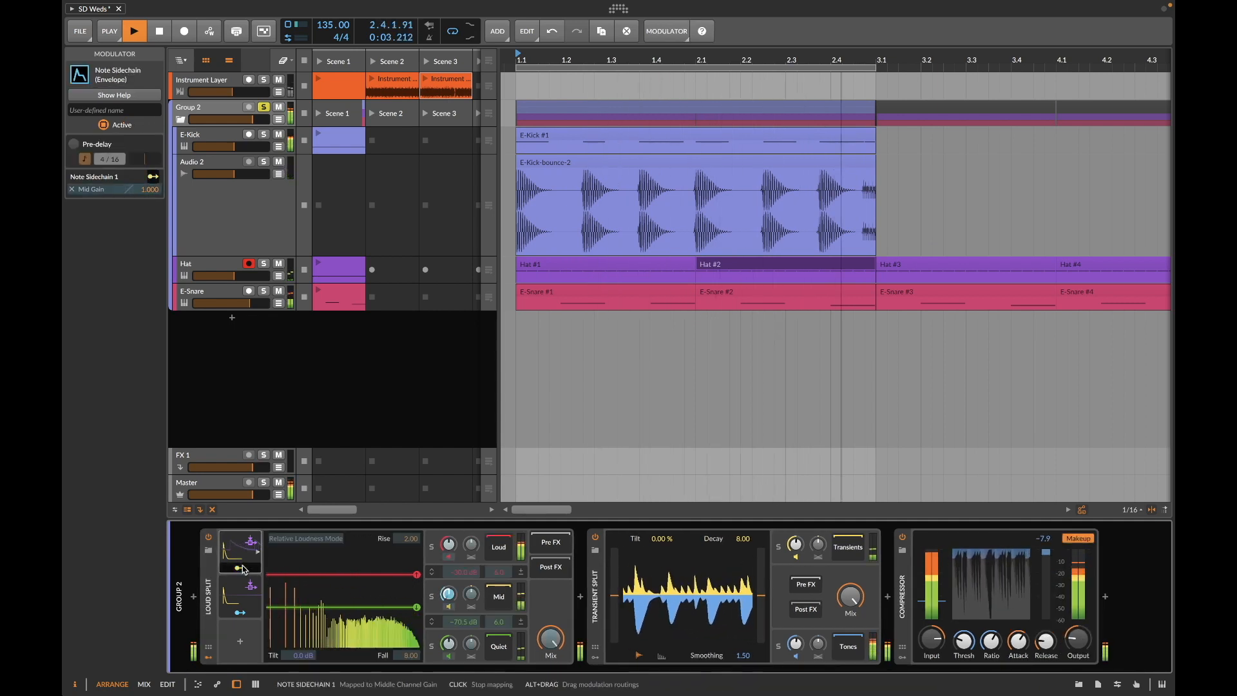
pyautogui.doubleClick(450, 595)
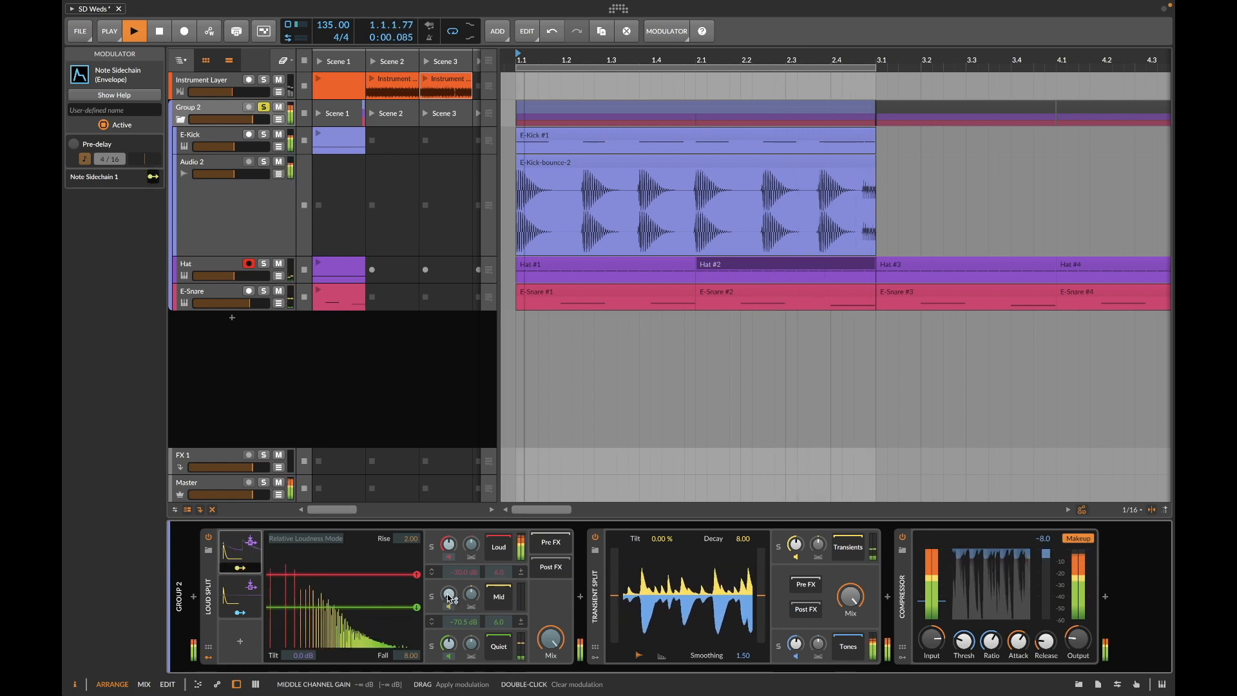
pyautogui.moveTo(453, 598)
pyautogui.mouseDown()
pyautogui.moveTo(453, 580)
pyautogui.moveTo(452, 598)
pyautogui.mouseUp()
pyautogui.press('space')
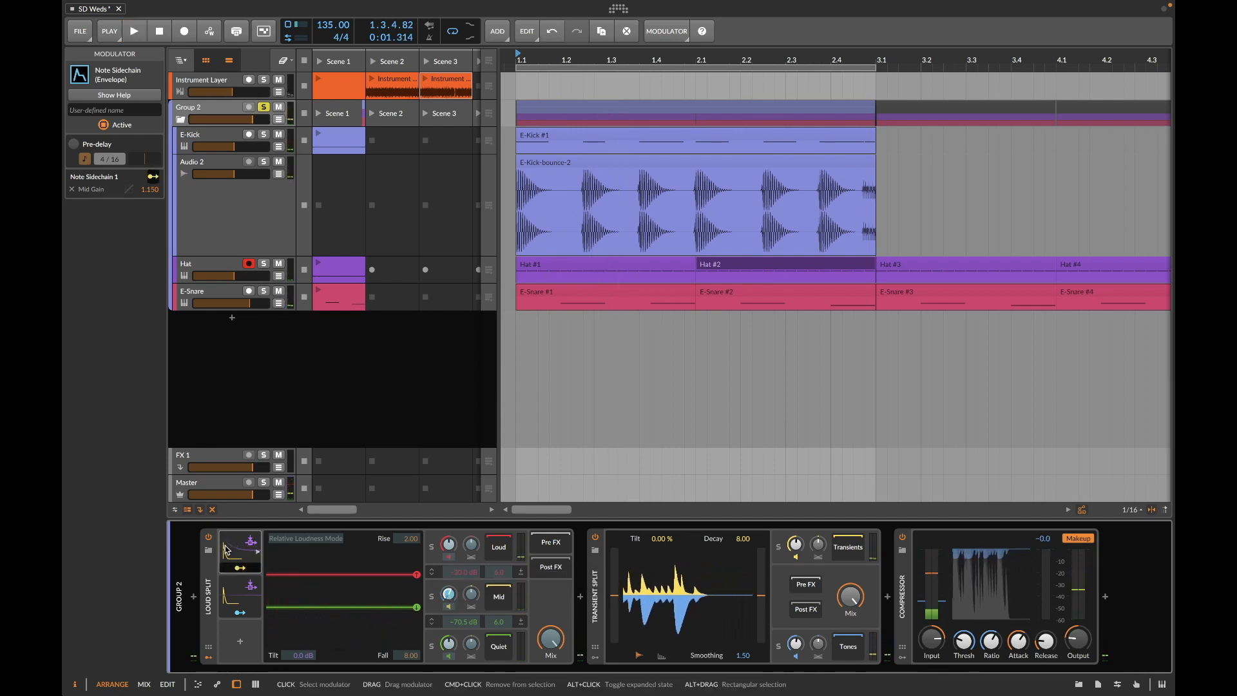
# Step: Set the note source of Note Sidechain 2 to the Hat track in Group 2 and play the loop
pyautogui.click(241, 556)
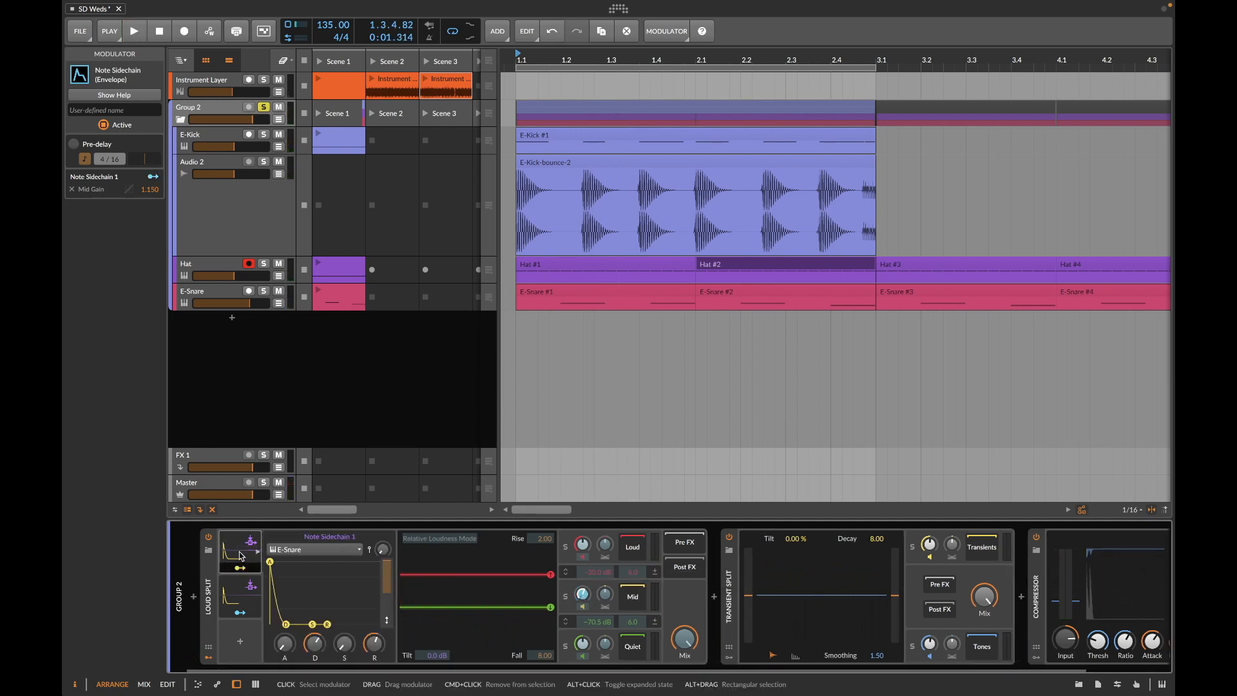
pyautogui.click(236, 591)
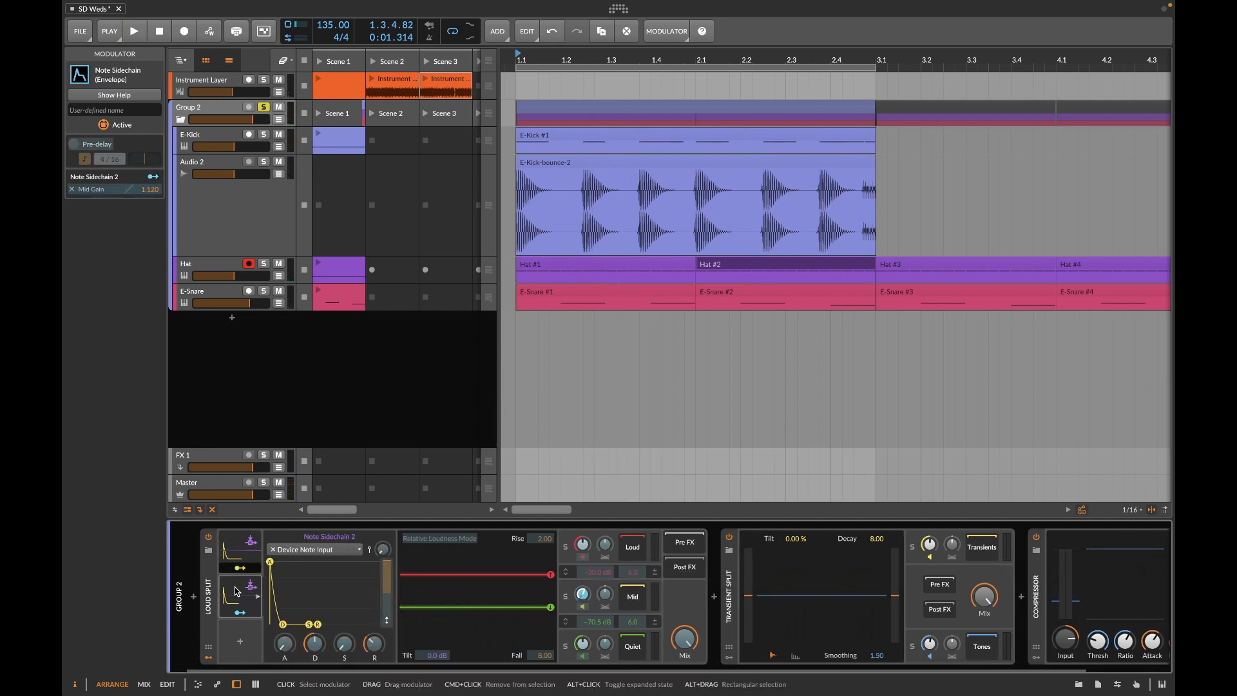
pyautogui.click(339, 550)
pyautogui.moveTo(322, 612)
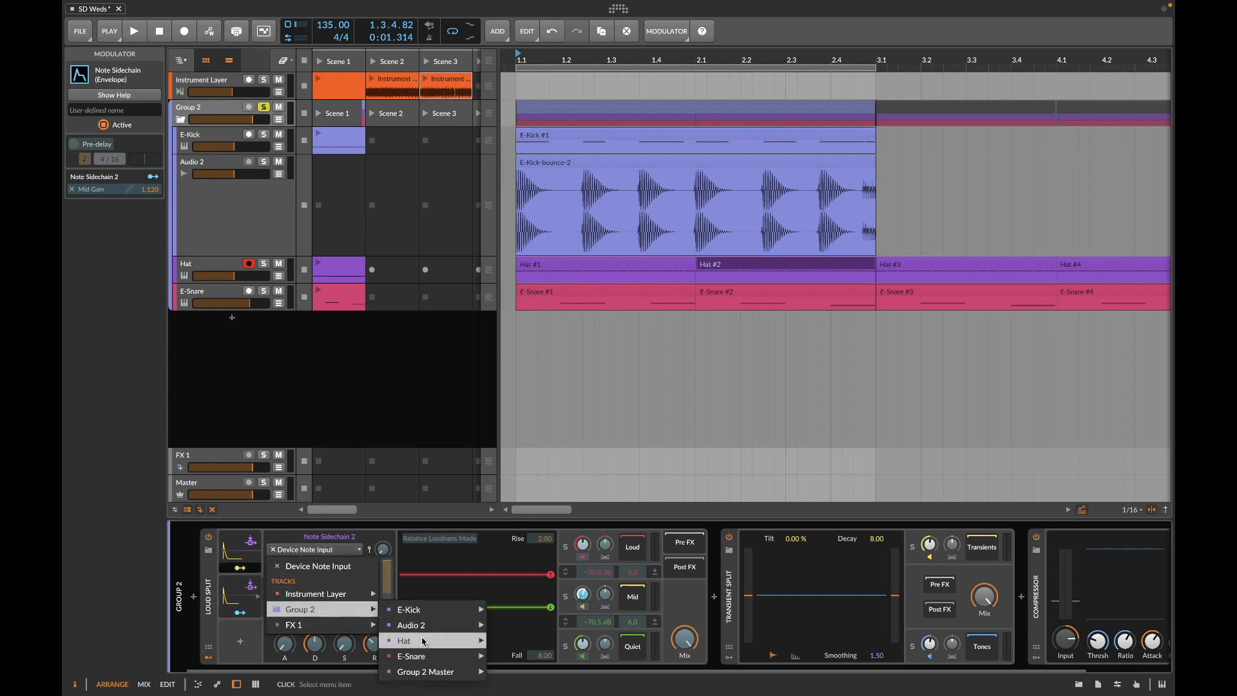
pyautogui.click(518, 641)
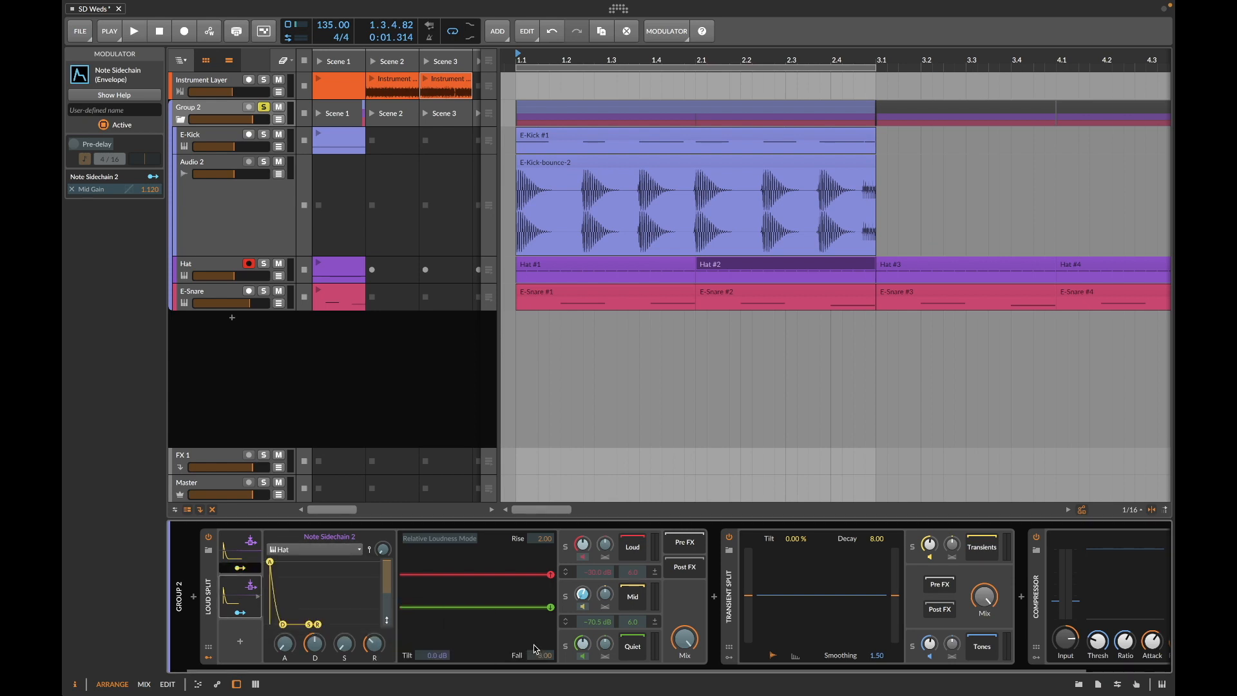
pyautogui.press('space')
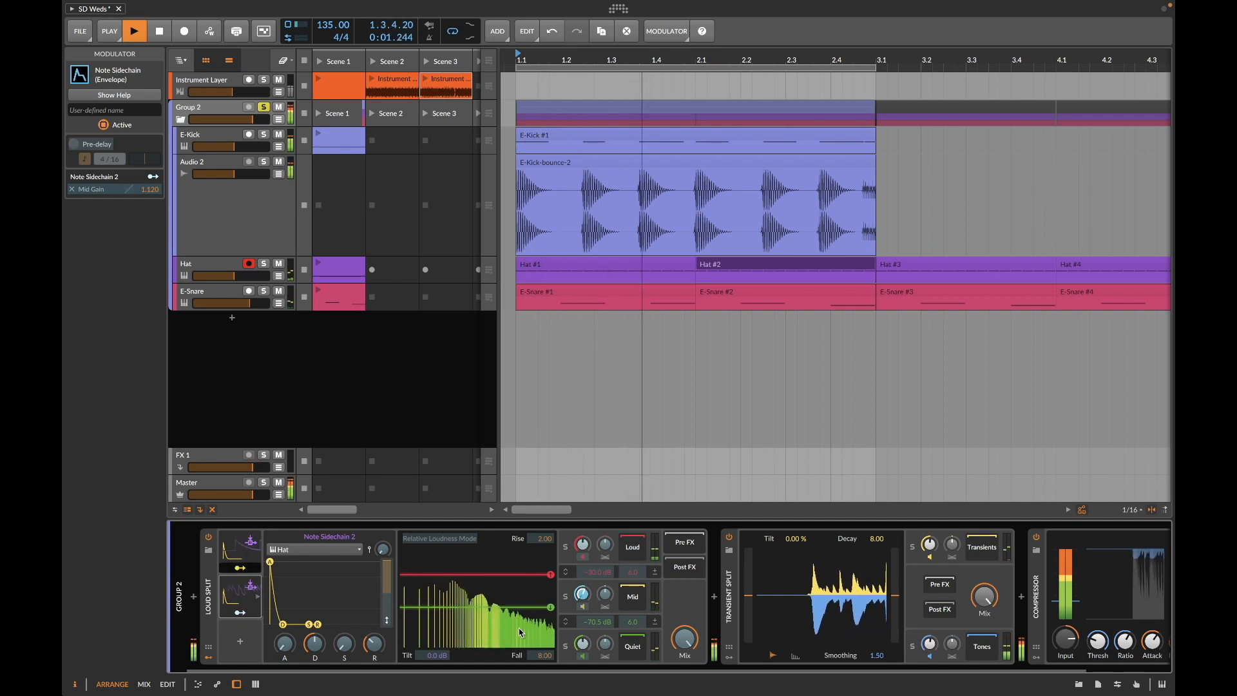
pyautogui.press('XF86AudioRaiseVolume')
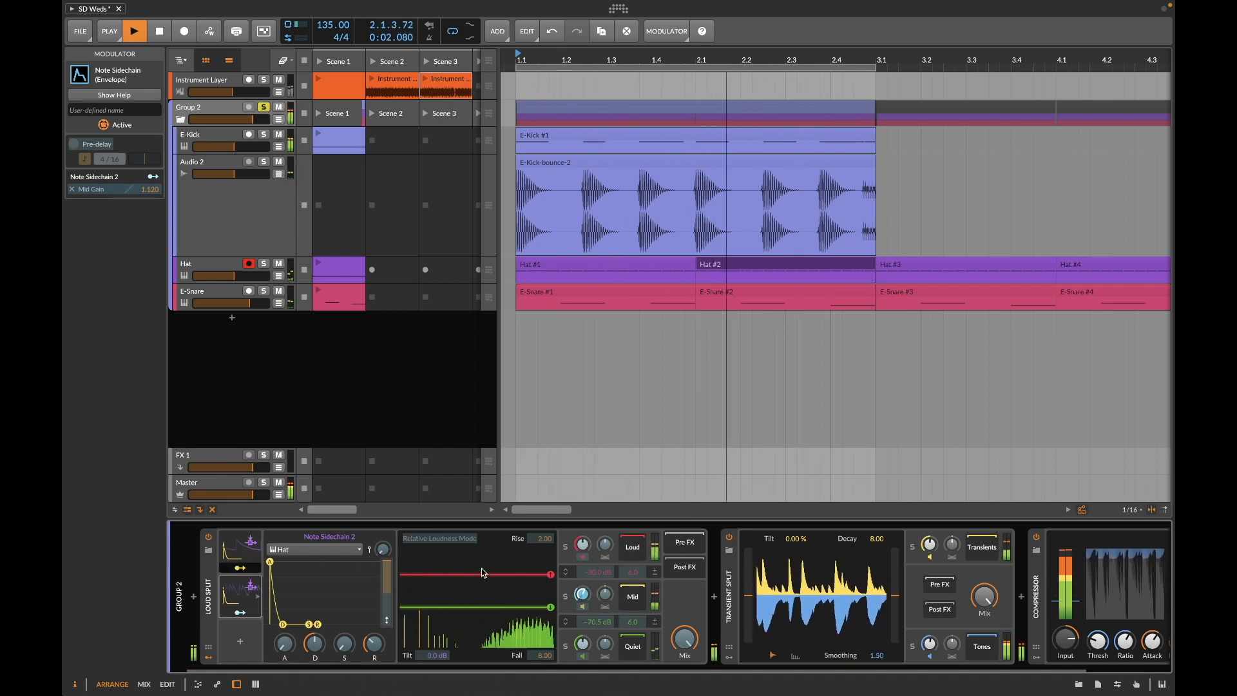
pyautogui.press('space')
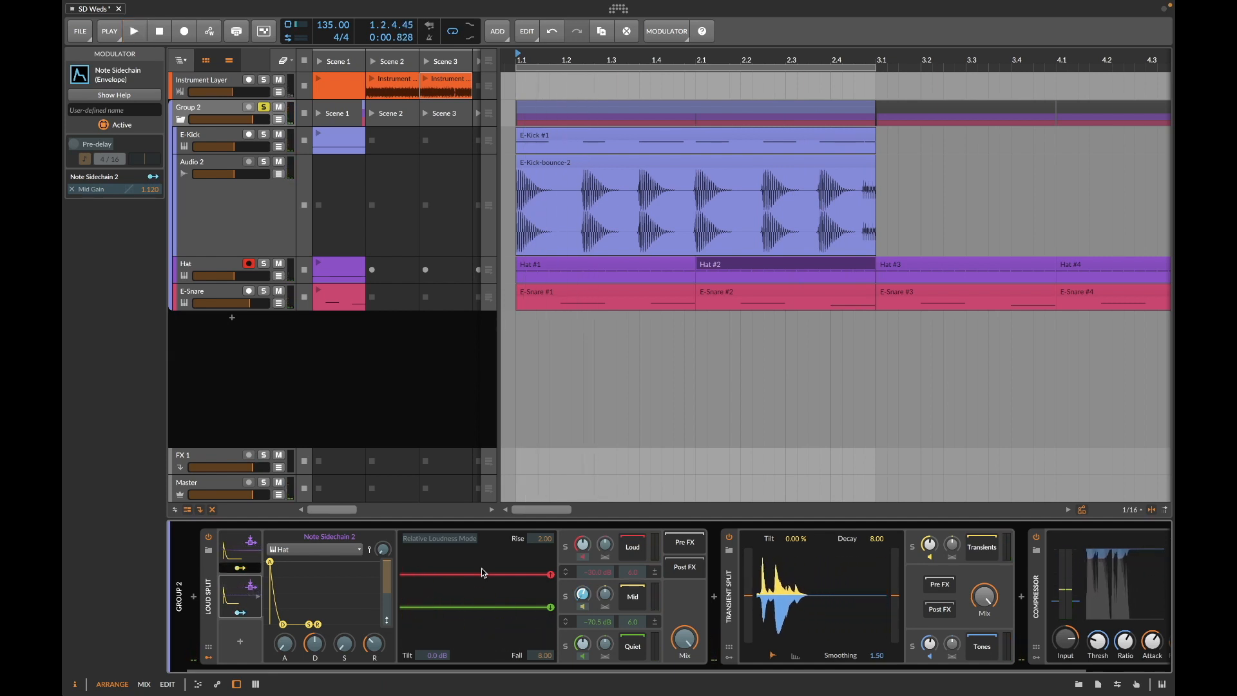
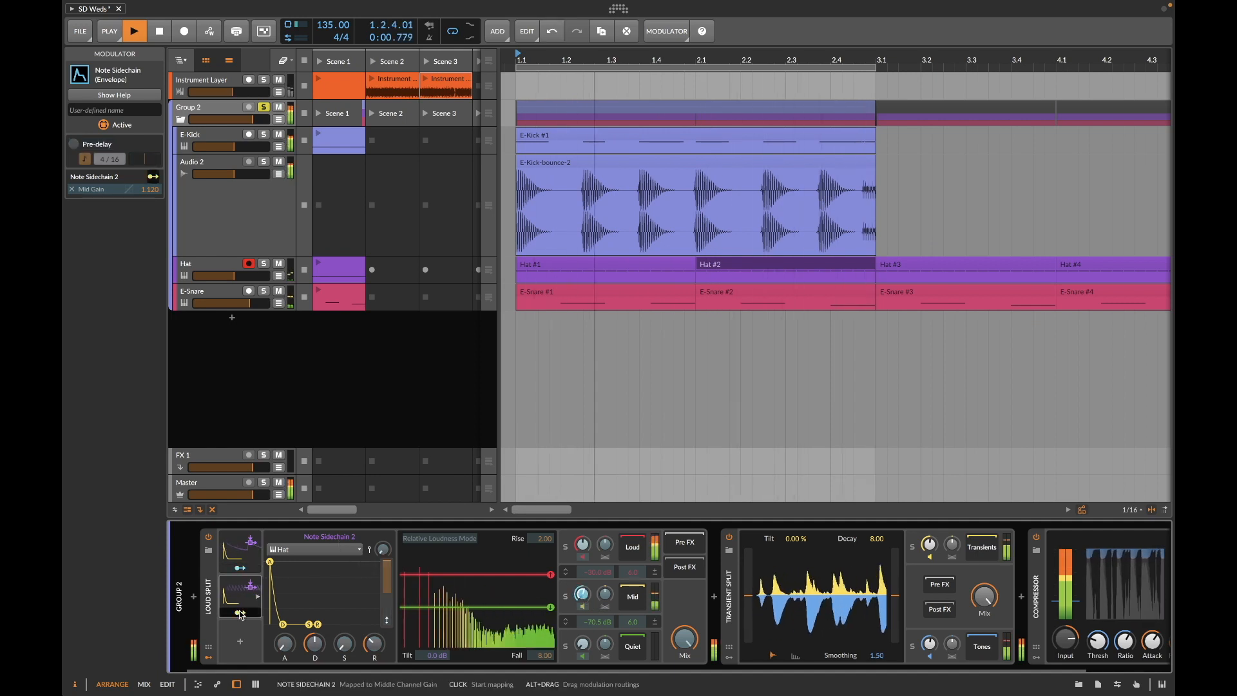
# Step: Clear Note Sidechain 2's modulation of the Mid channel gain and map it to the Quiet channel gain with an amount of 1.020
pyautogui.doubleClick(585, 598)
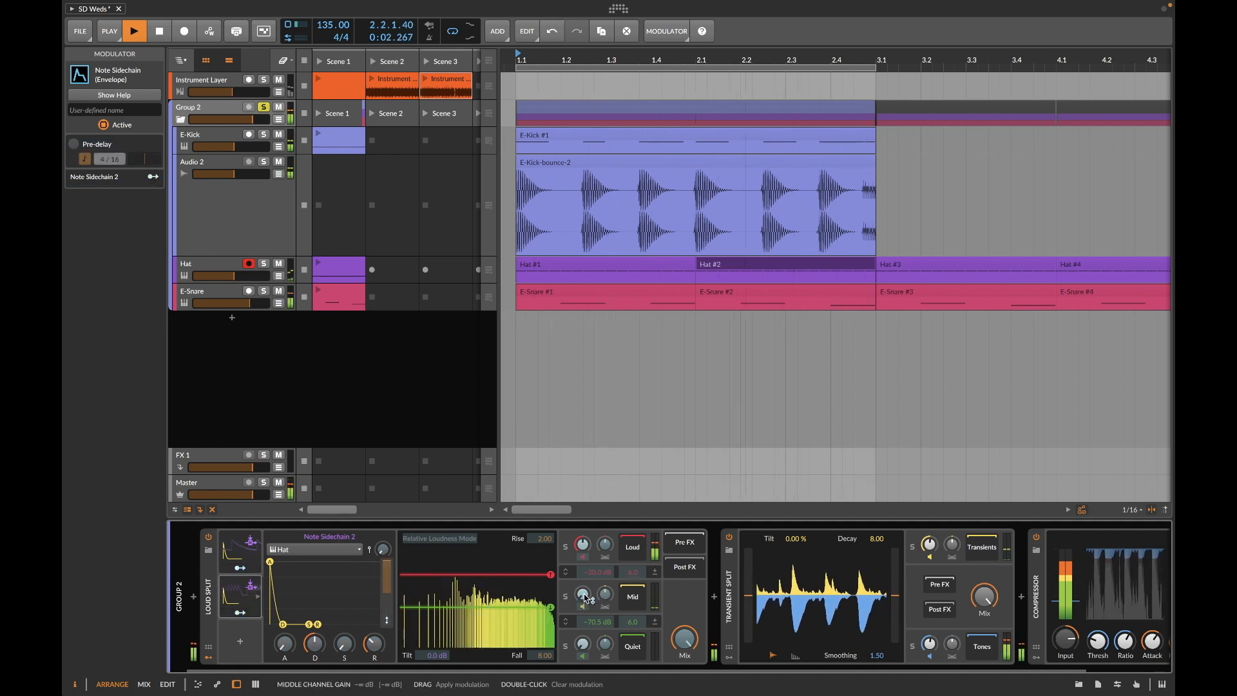
pyautogui.click(585, 647)
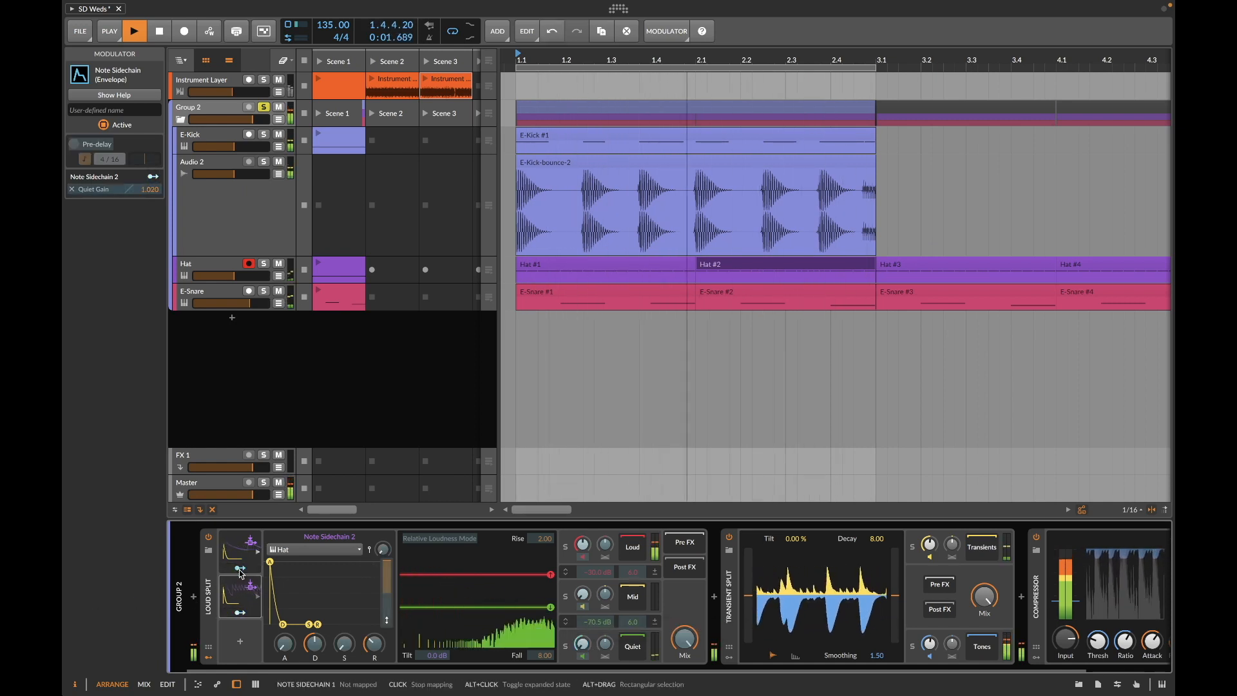
# Step: Set Note Sidechain 1's modulation of the Mid channel gain to an amount of 1.500 during playback
pyautogui.moveTo(586, 600); pyautogui.dragTo(586, 593)
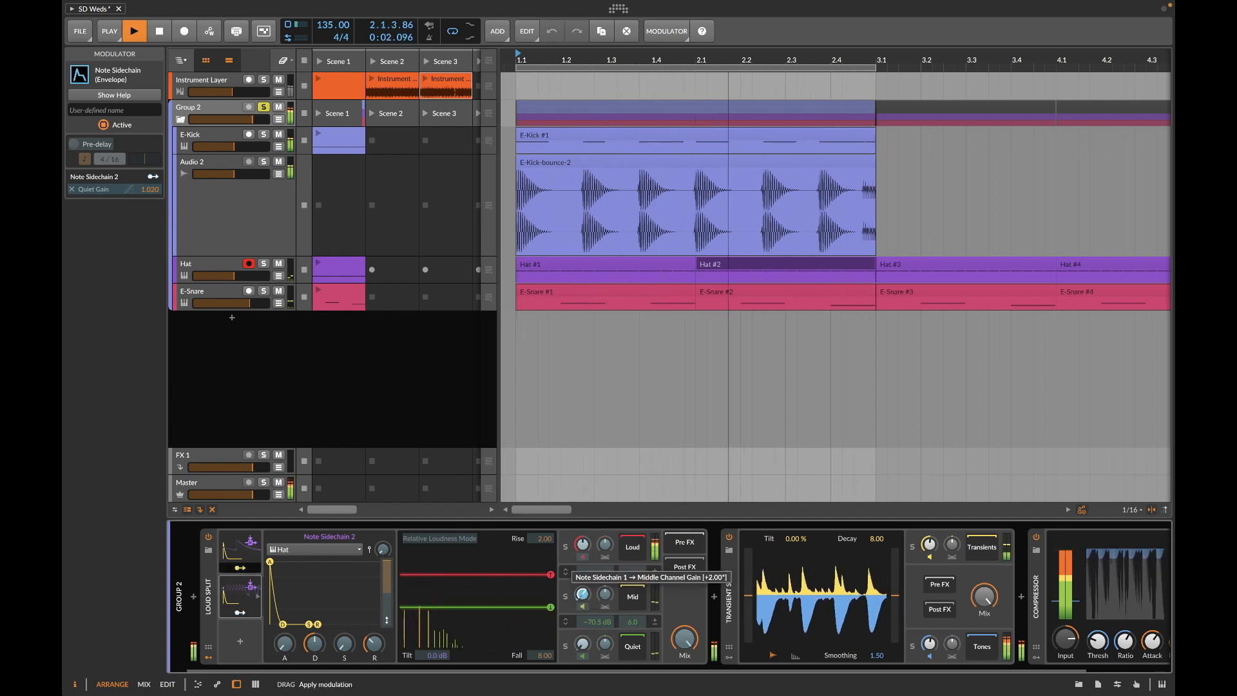
pyautogui.moveTo(583, 595); pyautogui.dragTo(587, 601)
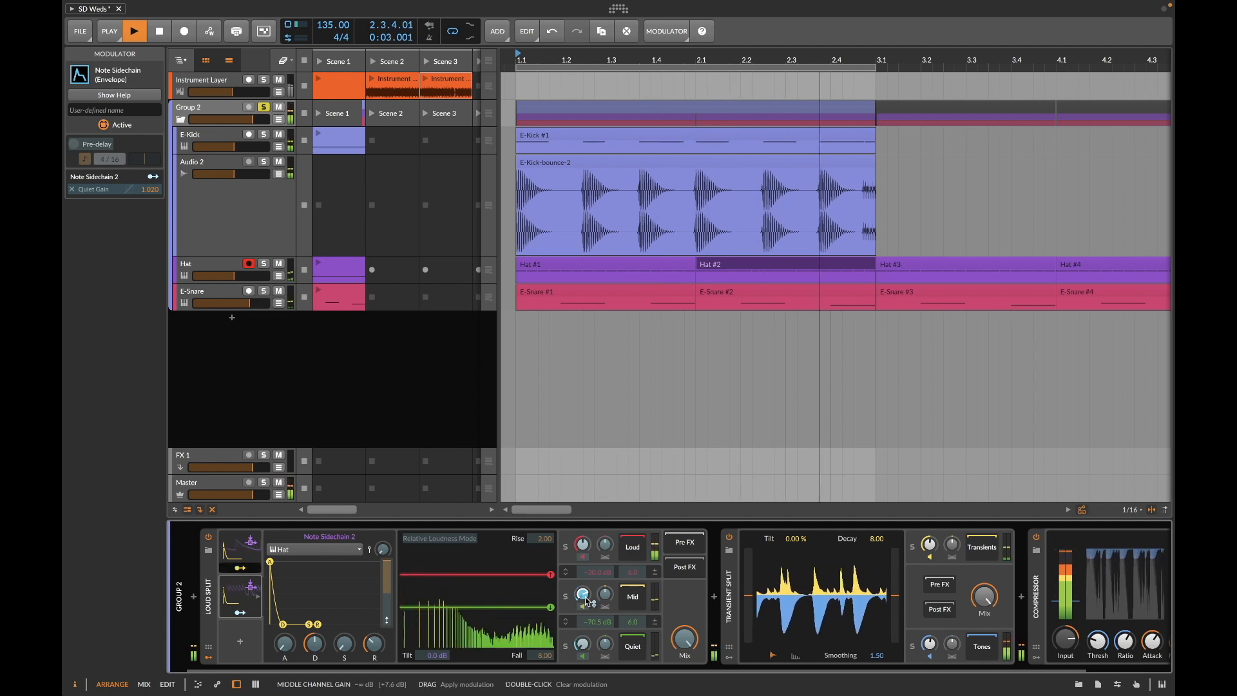
pyautogui.press('XF86AudioRaiseVolume')
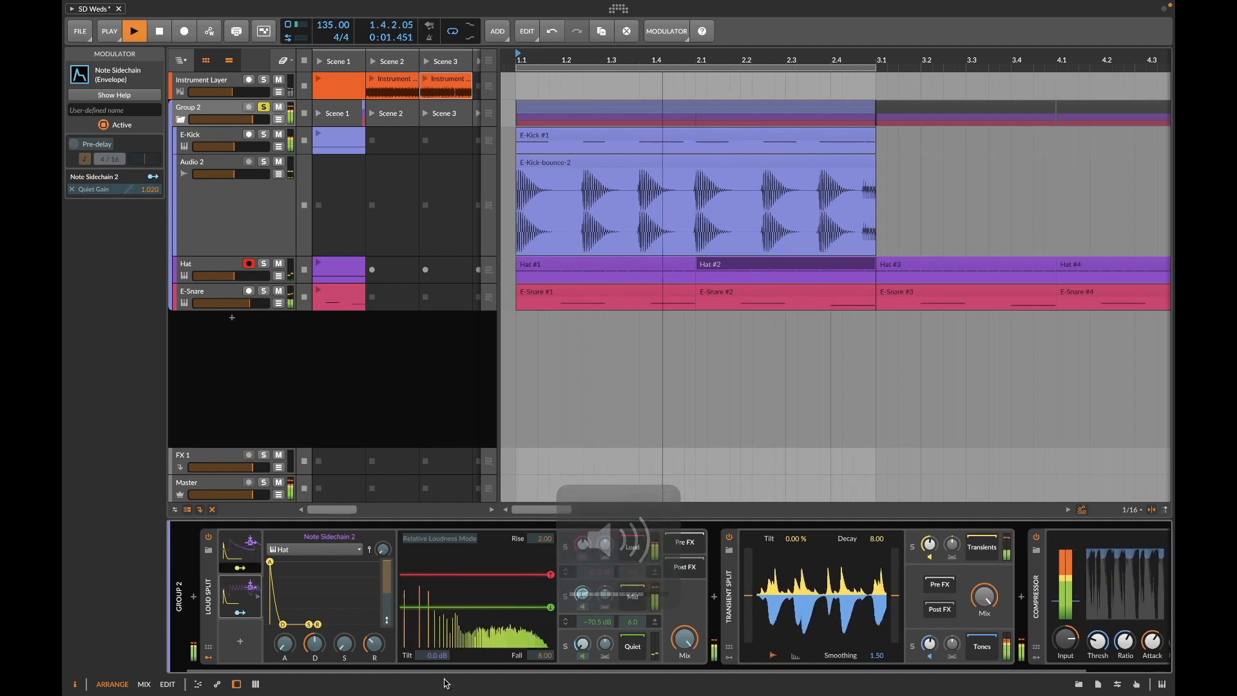
# Step: Adjust Note Sidechain 1's envelope decay during playback, trying 86.4 % and shortening it again
pyautogui.click(230, 556)
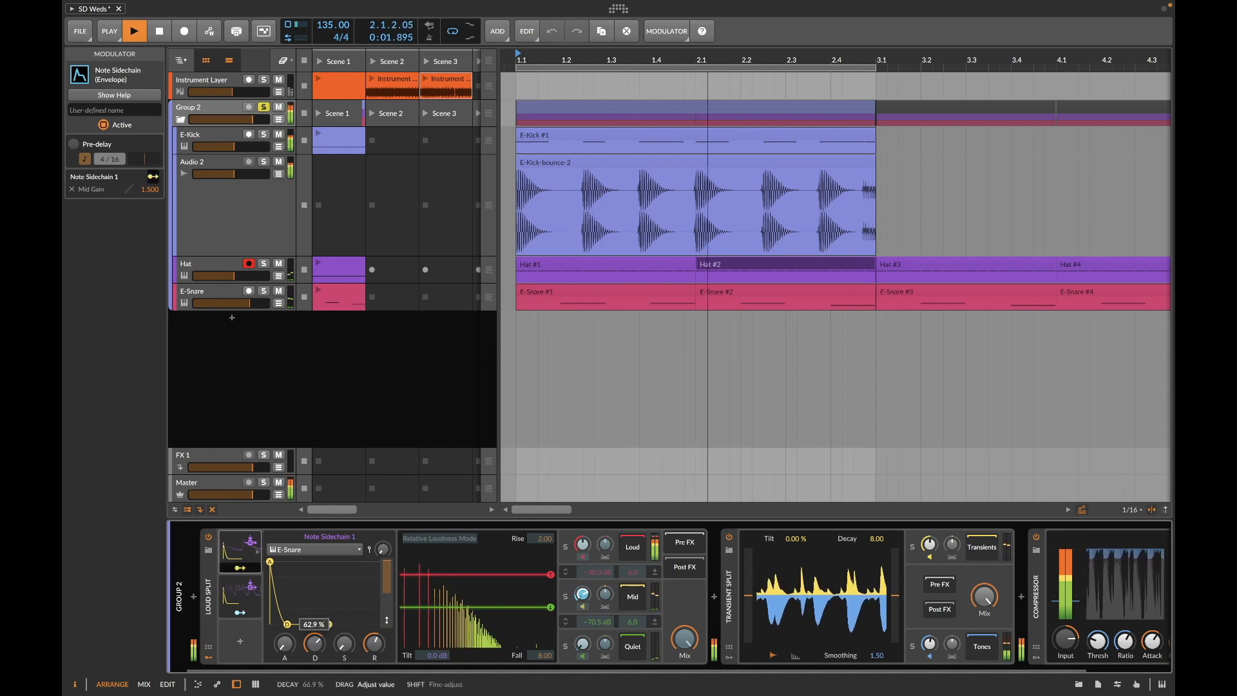
pyautogui.moveTo(314, 642); pyautogui.dragTo(315, 635)
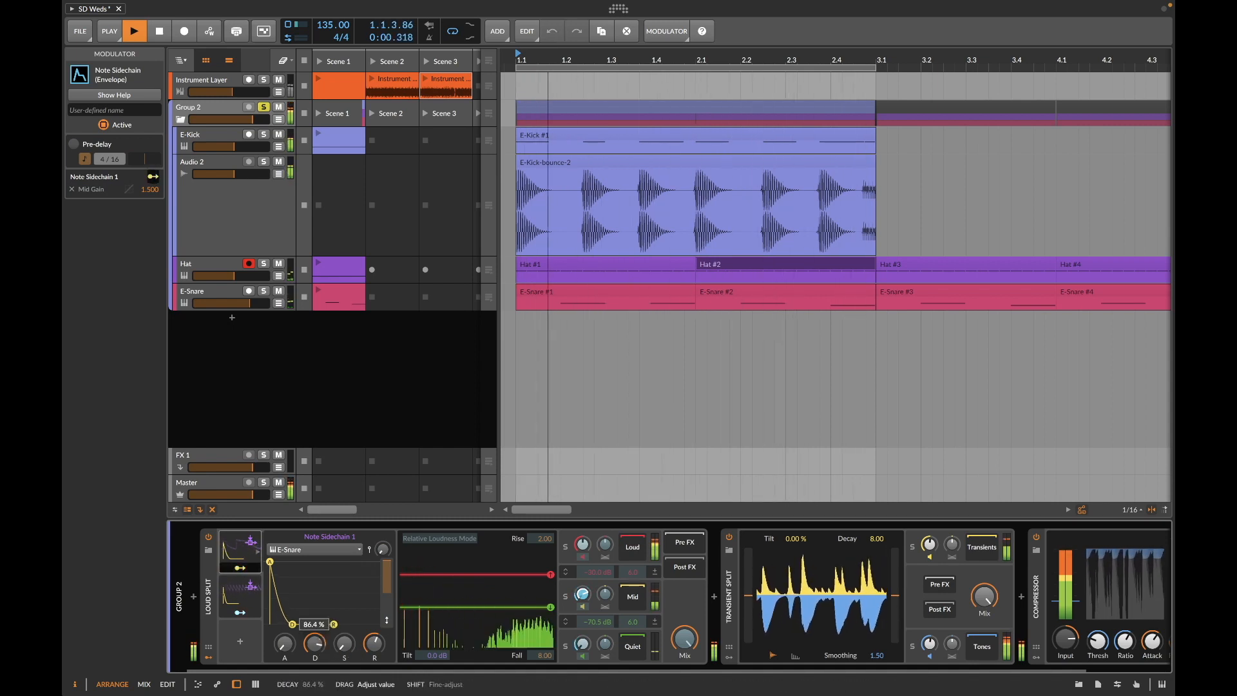
pyautogui.moveTo(316, 644); pyautogui.dragTo(316, 648)
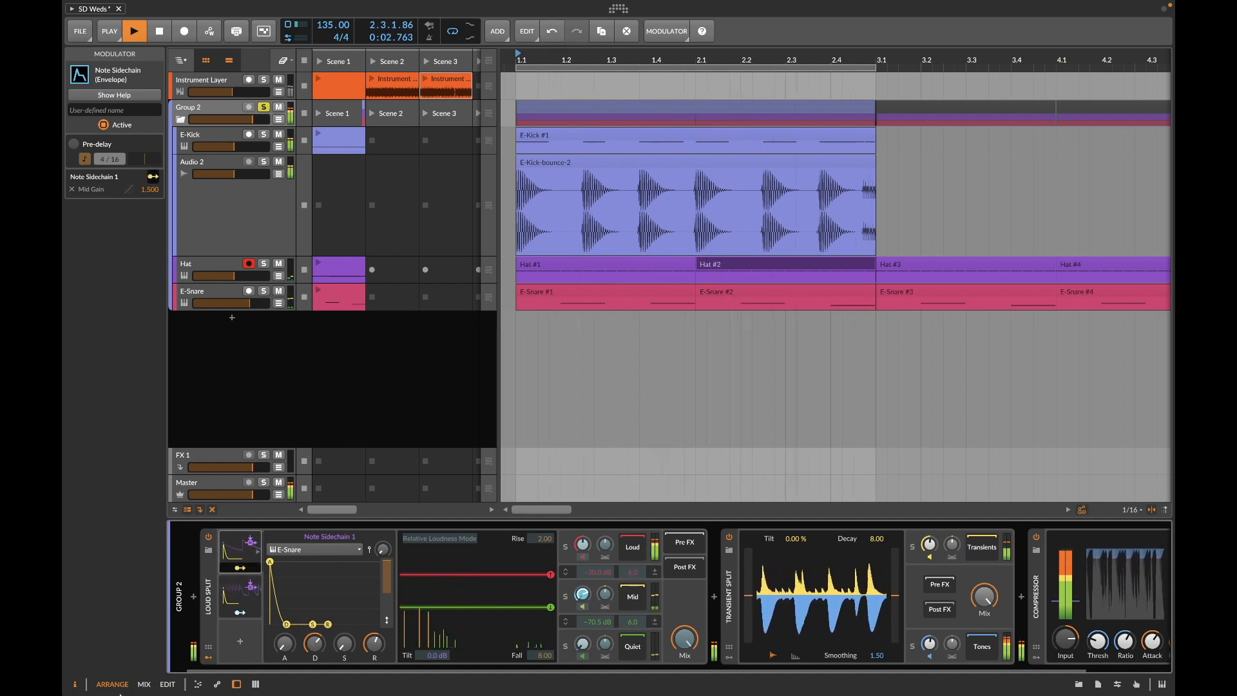
# Step: Add a third Note Sidechain modulator to the Loud Split and set its note source to the E-Kick track in Group 2
pyautogui.click(240, 643)
pyautogui.click(240, 643)
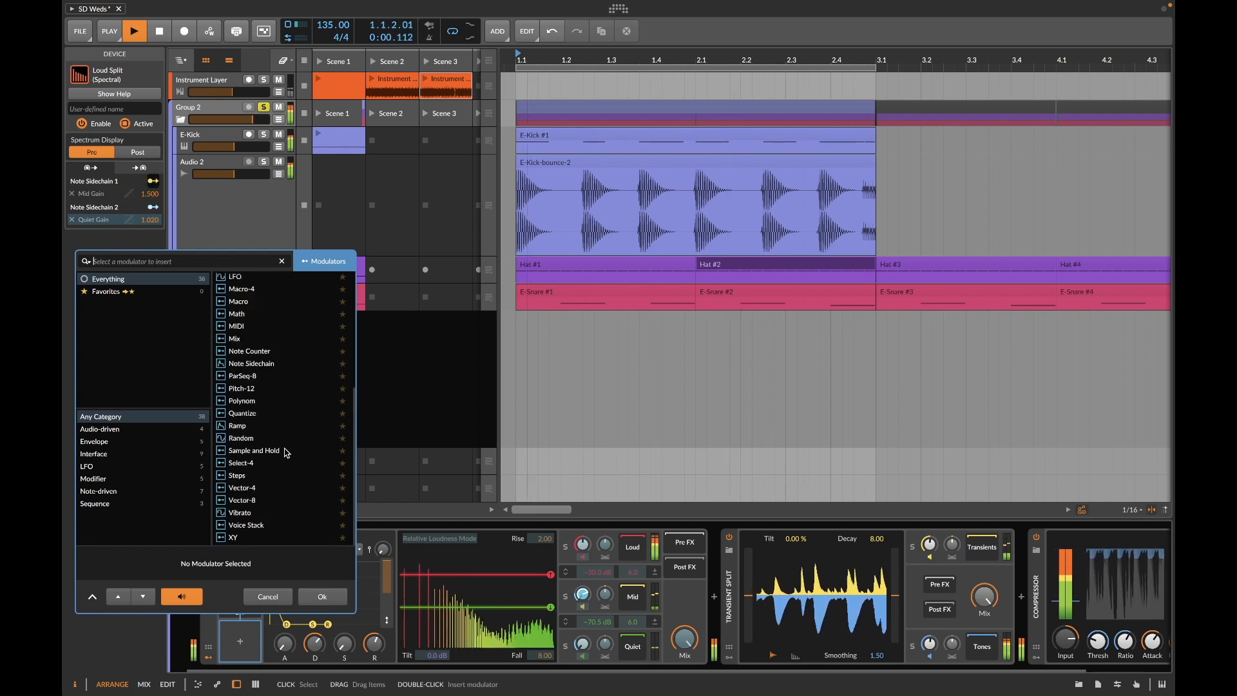
pyautogui.click(257, 365)
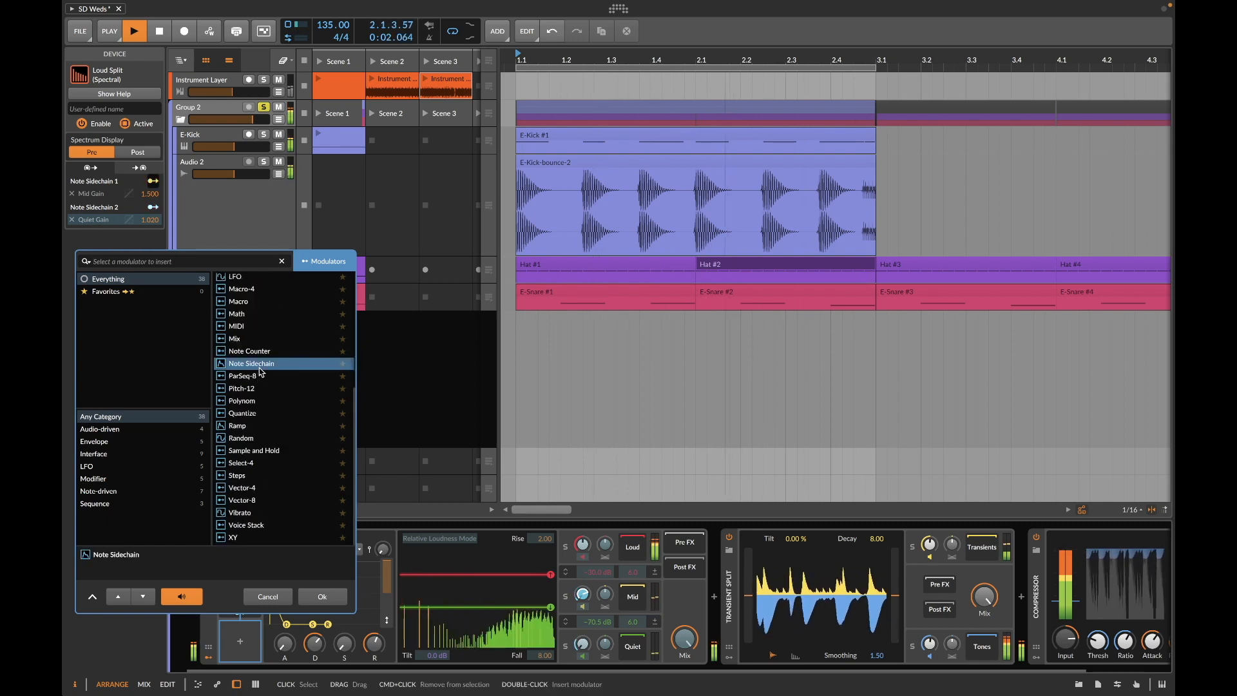
pyautogui.click(323, 596)
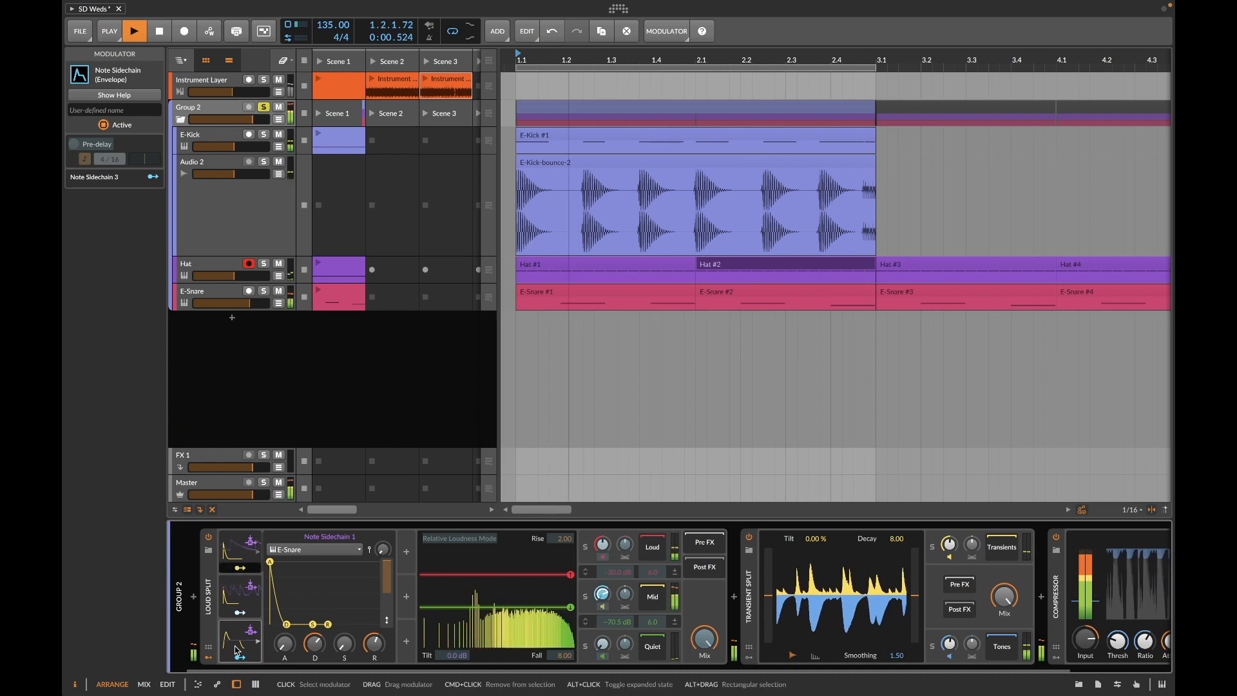
pyautogui.click(316, 549)
pyautogui.moveTo(321, 611)
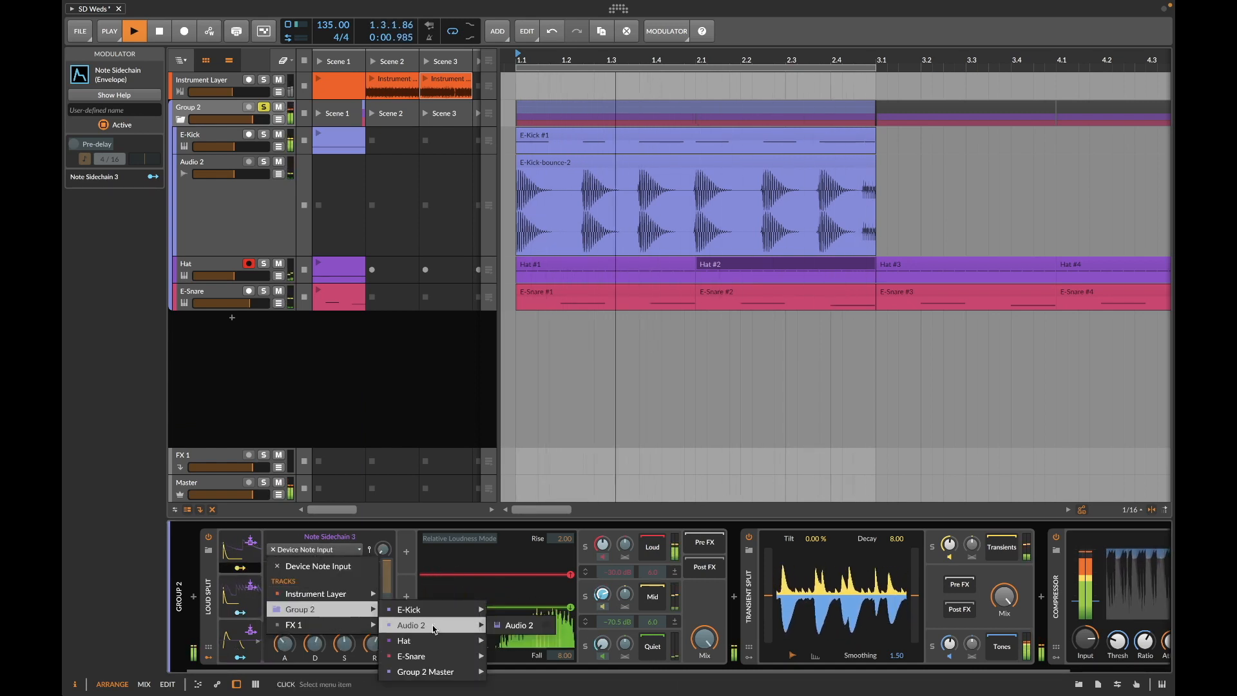
pyautogui.moveTo(425, 610)
pyautogui.click(503, 610)
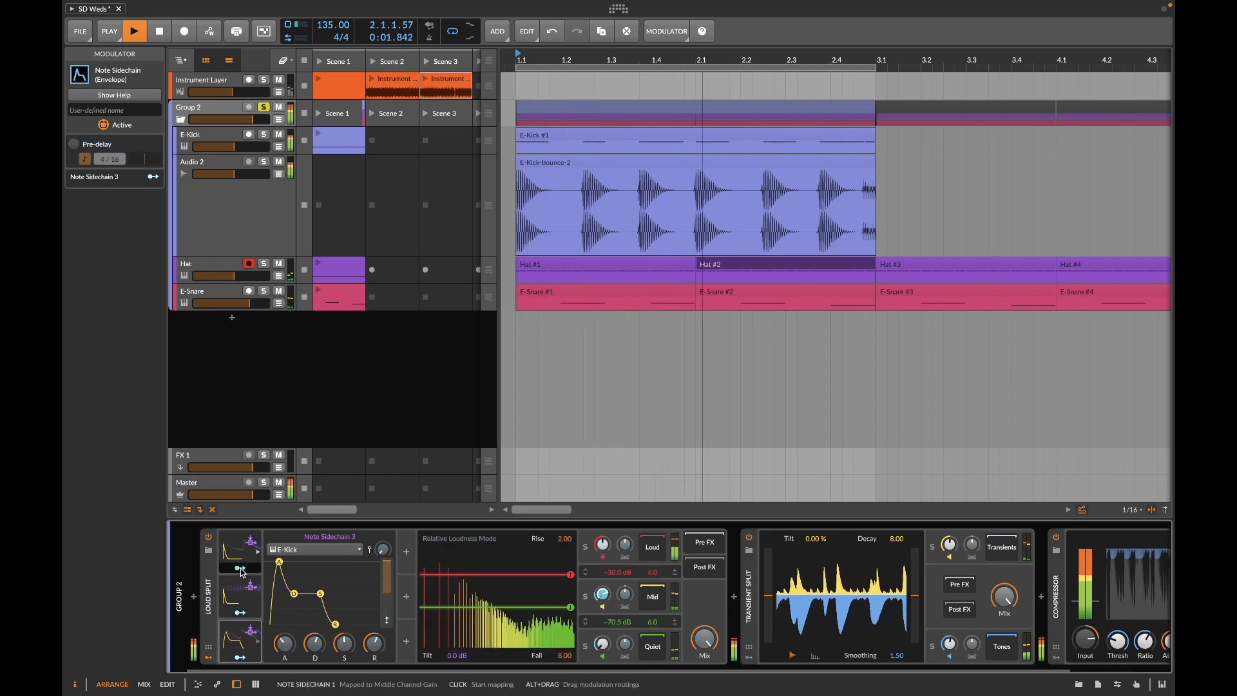
# Step: Shape Note Sidechain 3's envelope with no attack, no sustain and a decay of about 42.5 %
pyautogui.moveTo(285, 644); pyautogui.dragTo(285, 677)
pyautogui.moveTo(346, 644); pyautogui.dragTo(315, 657)
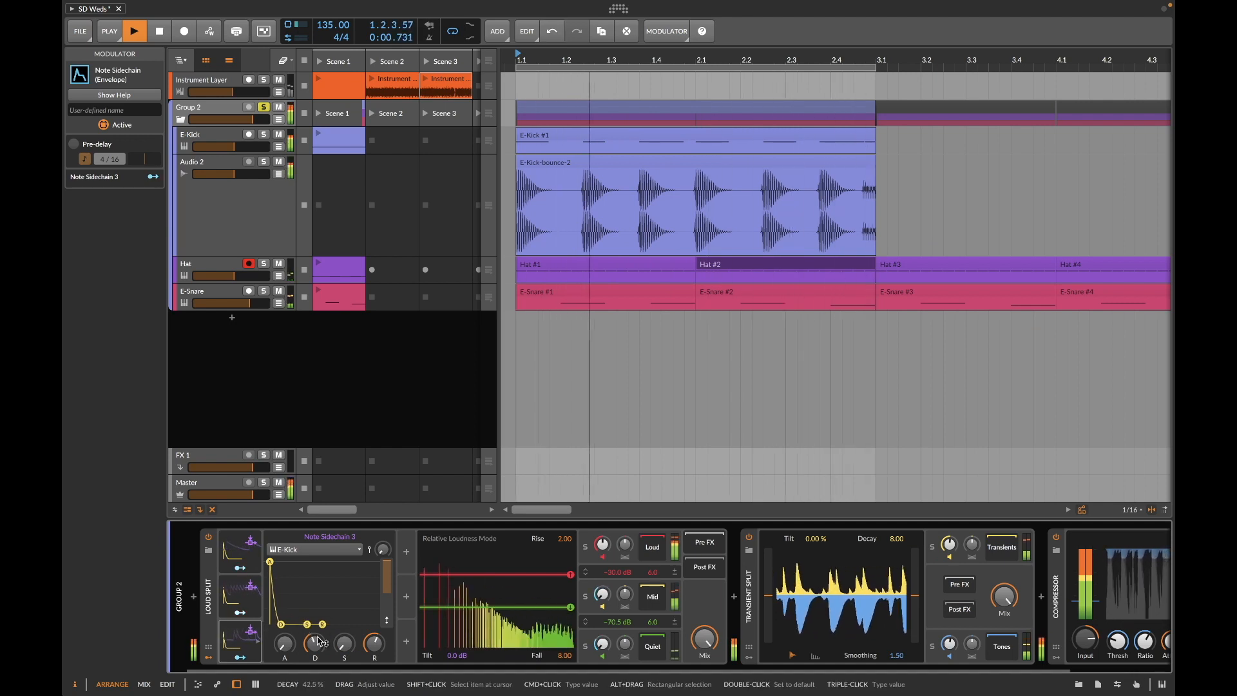
# Step: Map Note Sidechain 3 to the Mid channel gain with an amount of 0.980, clearing a trial mapping to the Loud channel gain first
pyautogui.click(601, 545)
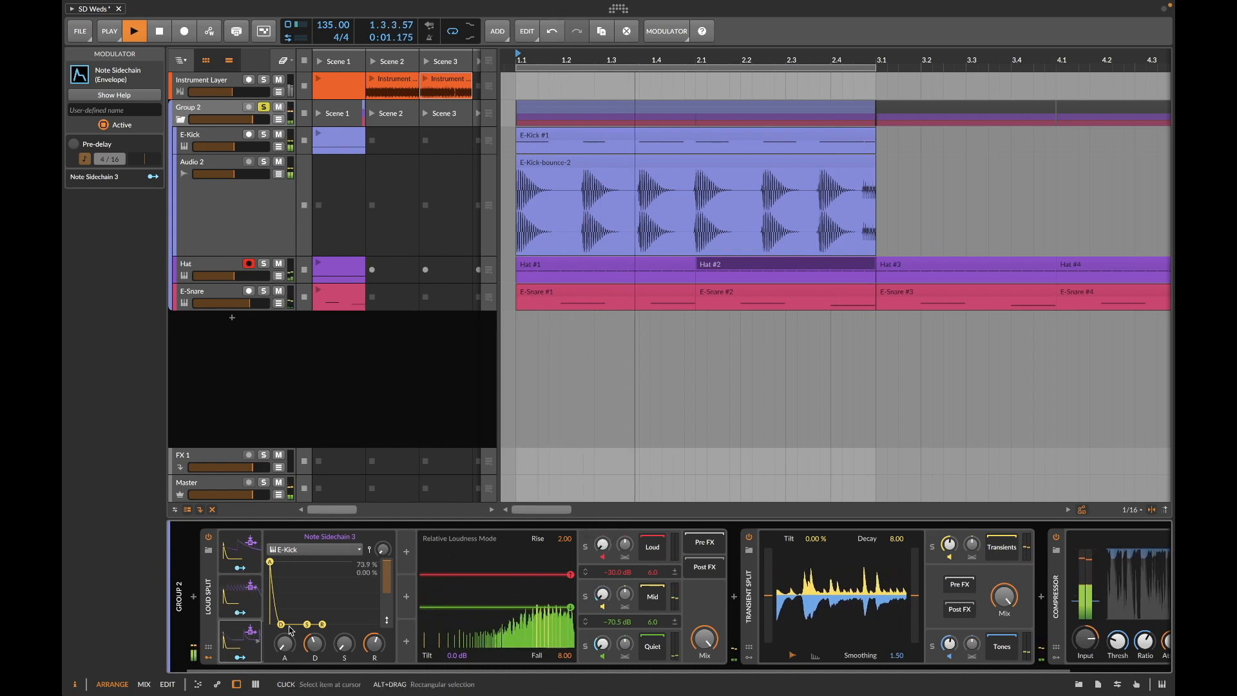
pyautogui.click(239, 658)
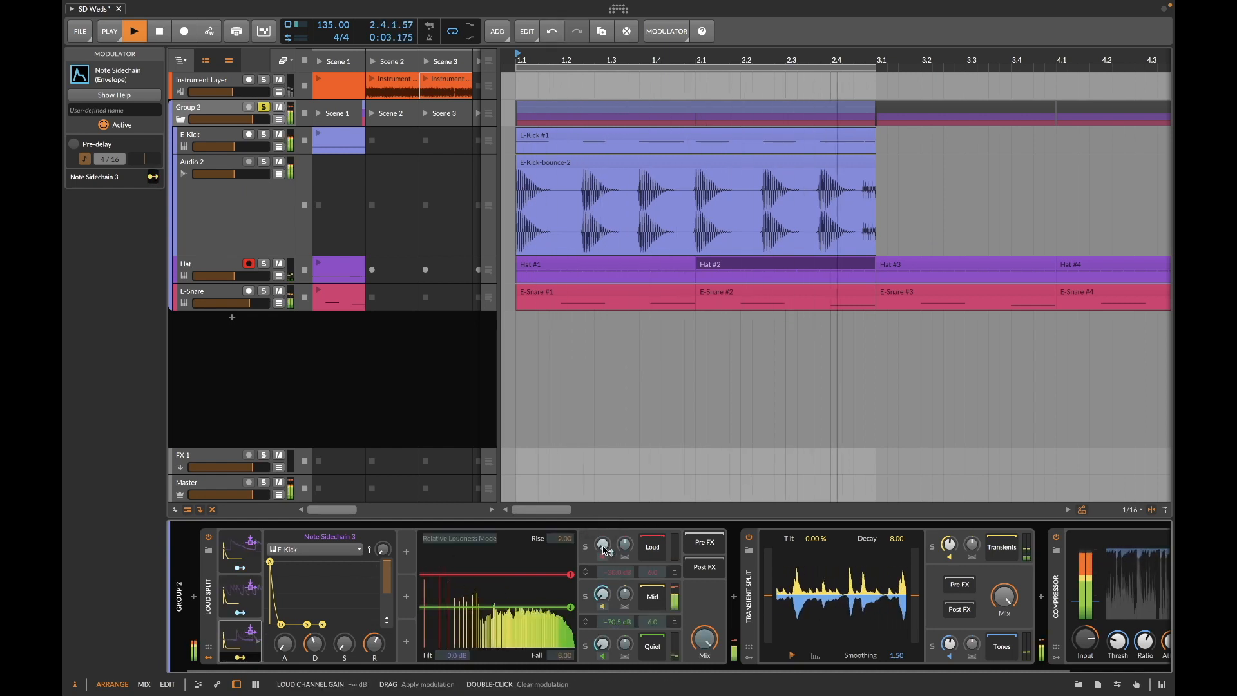
pyautogui.moveTo(601, 545); pyautogui.dragTo(601, 532)
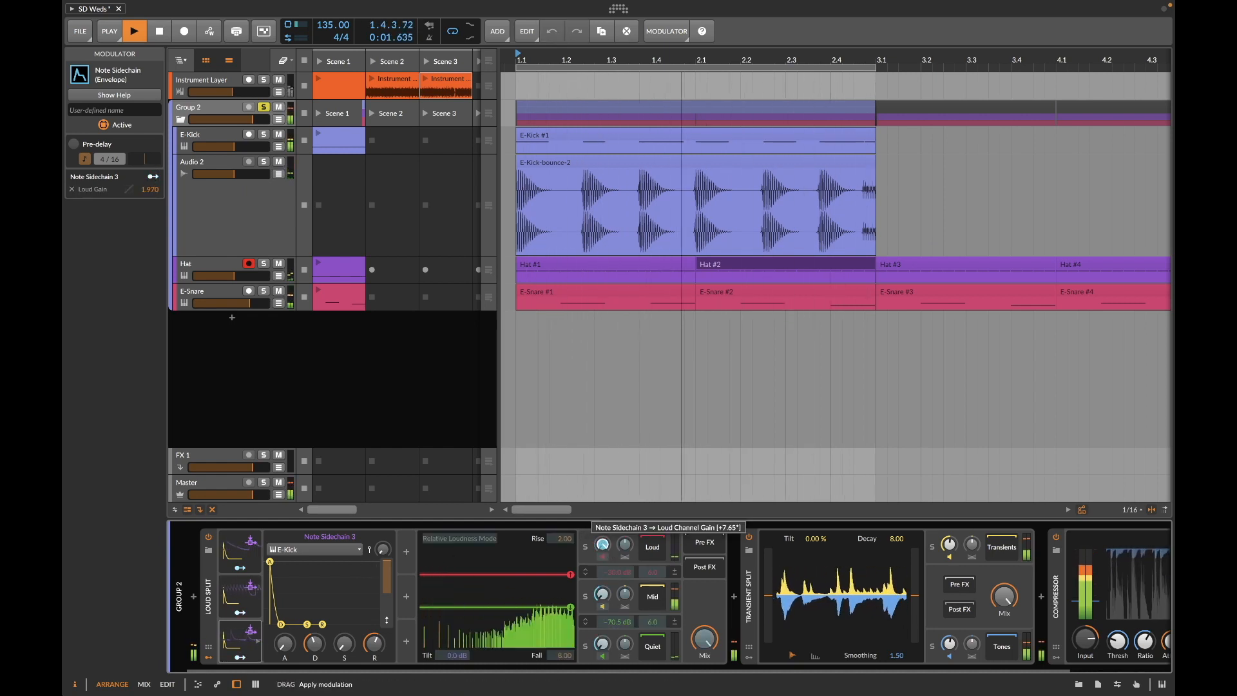
pyautogui.doubleClick(603, 549)
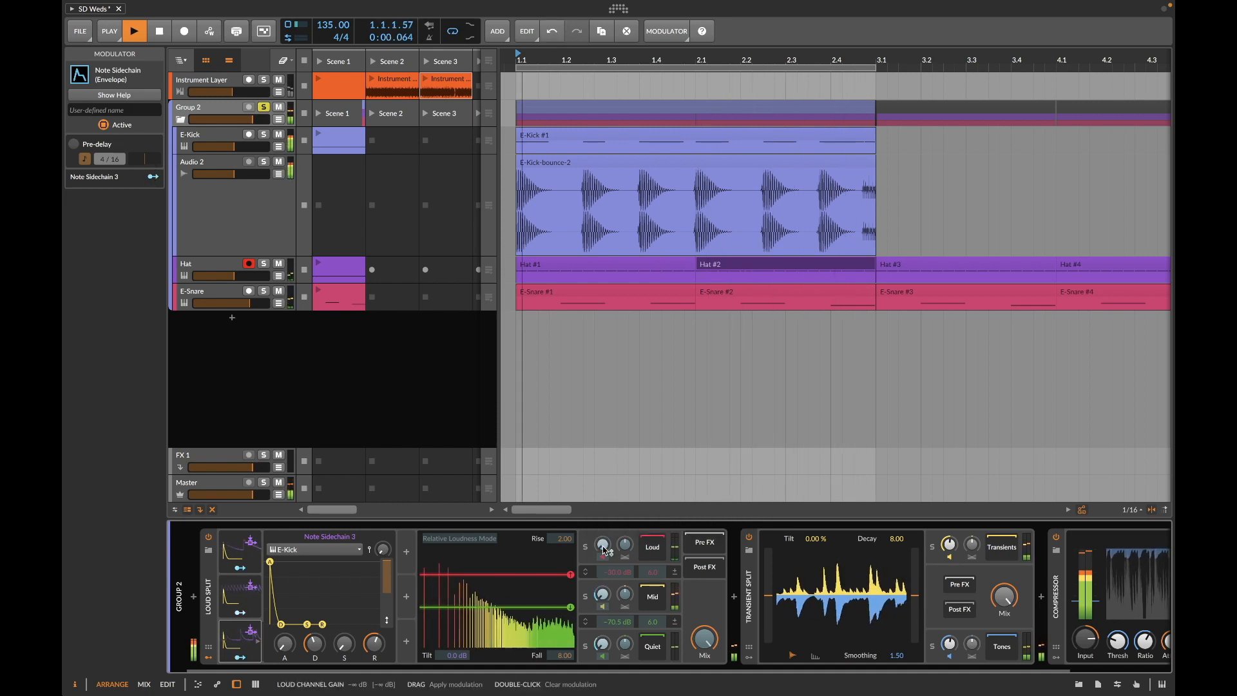
pyautogui.click(602, 593)
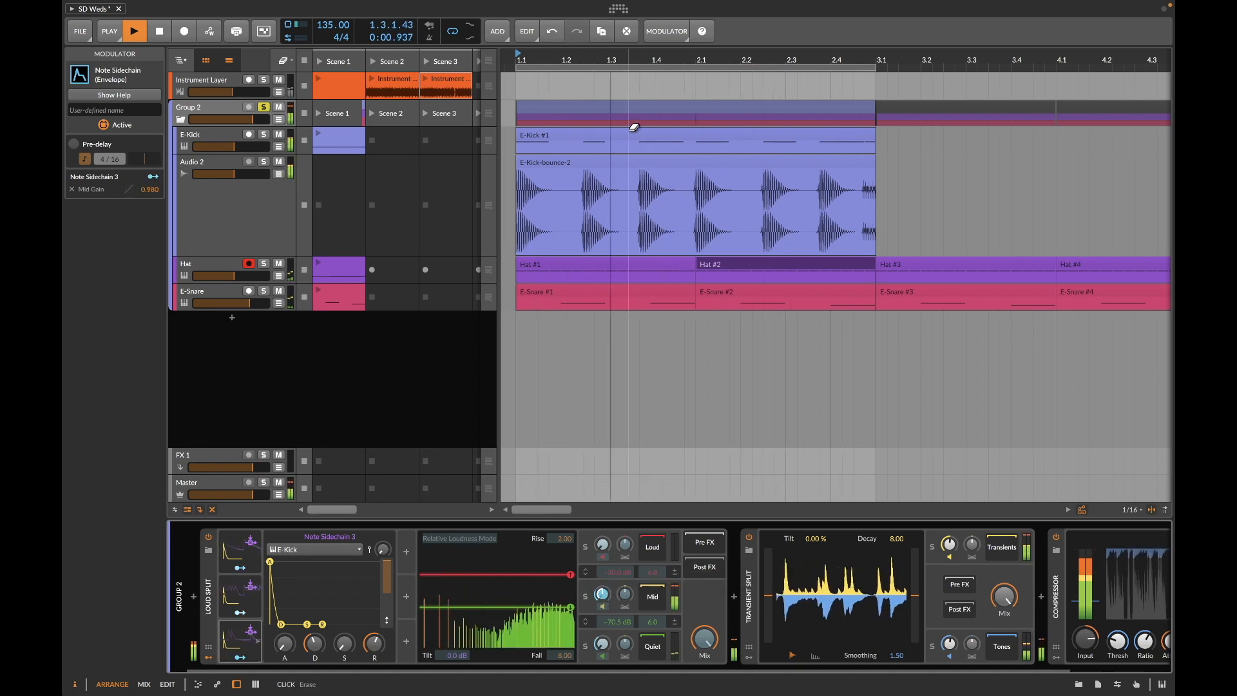
pyautogui.press('1')
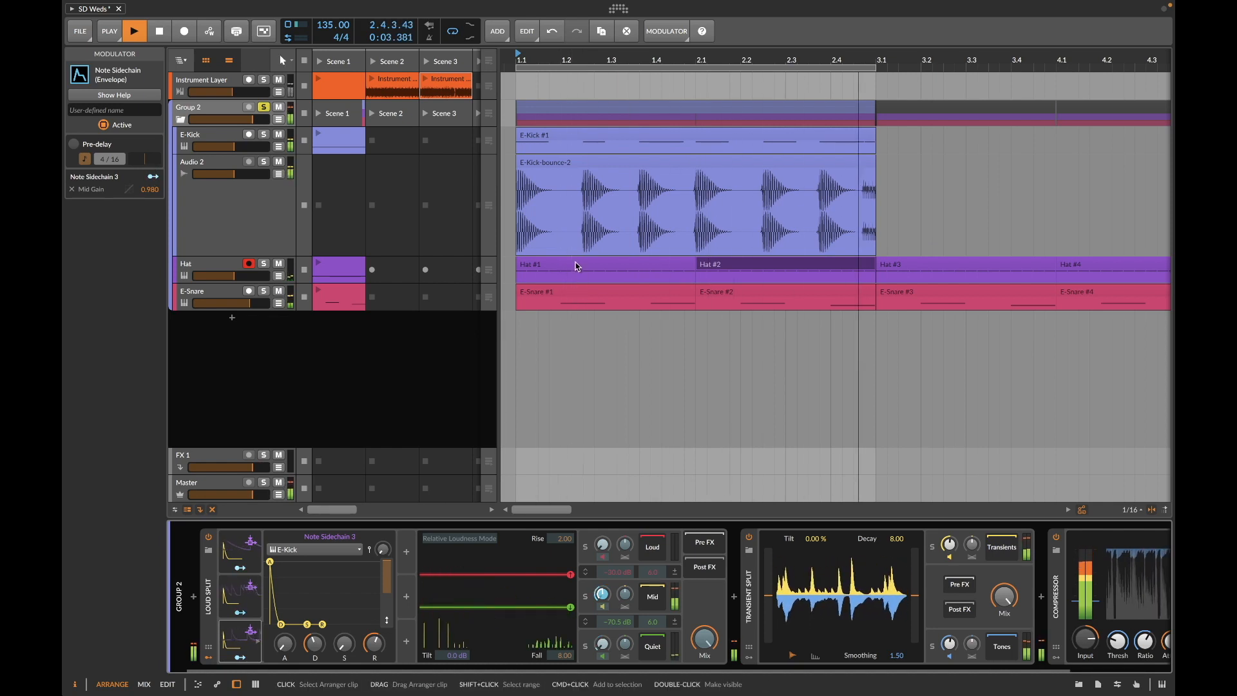
# Step: Try deleting the third kick event, at 1.3.3.81, from the E-Kick-bounce-2 audio clip, then stop playback and undo the deletion
pyautogui.click(572, 270)
pyautogui.click(569, 169)
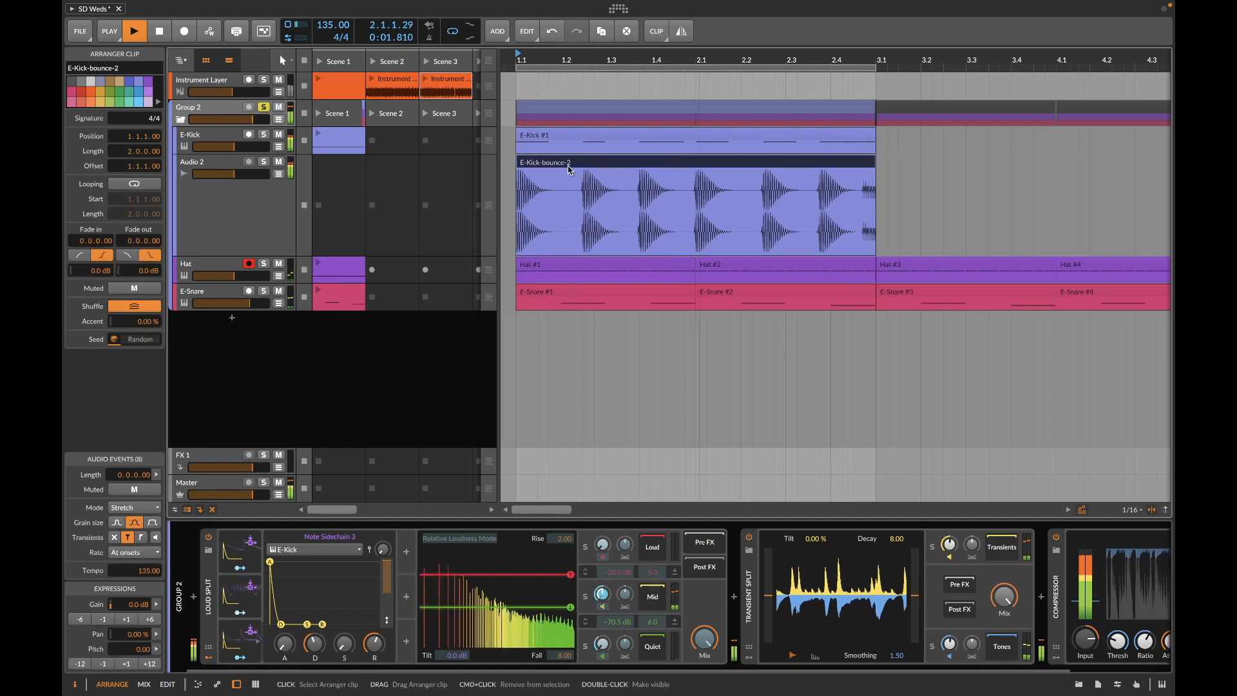
pyautogui.doubleClick(569, 170)
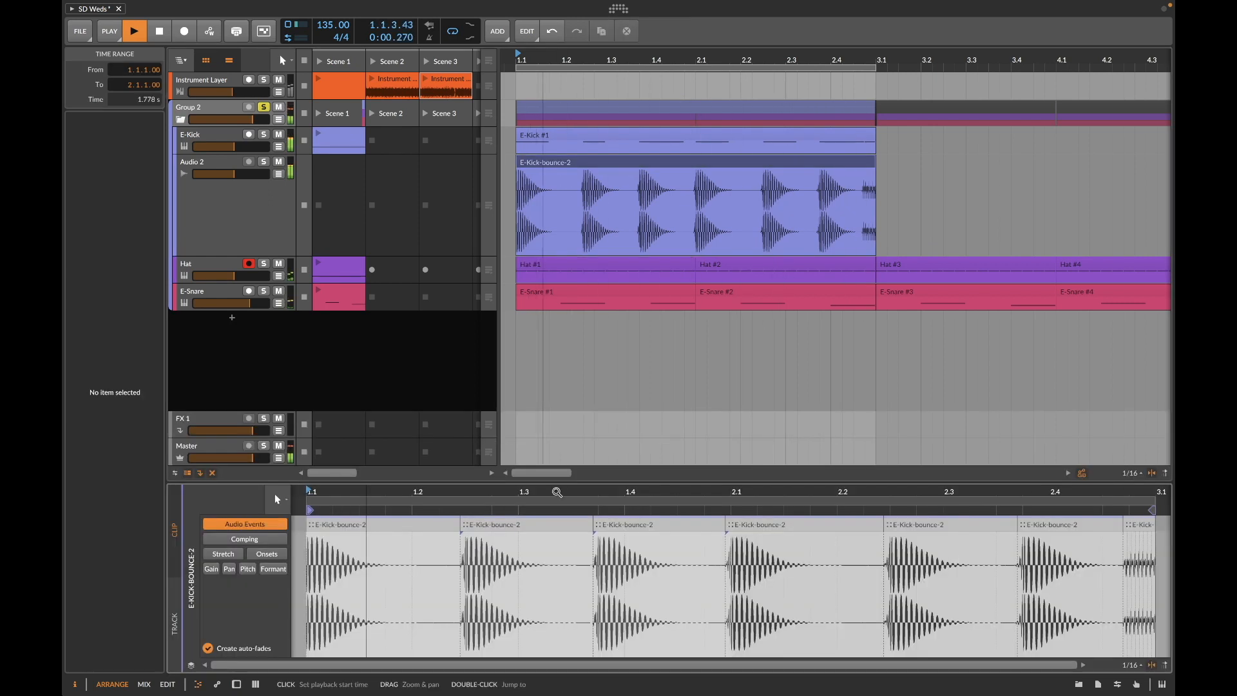
pyautogui.click(600, 526)
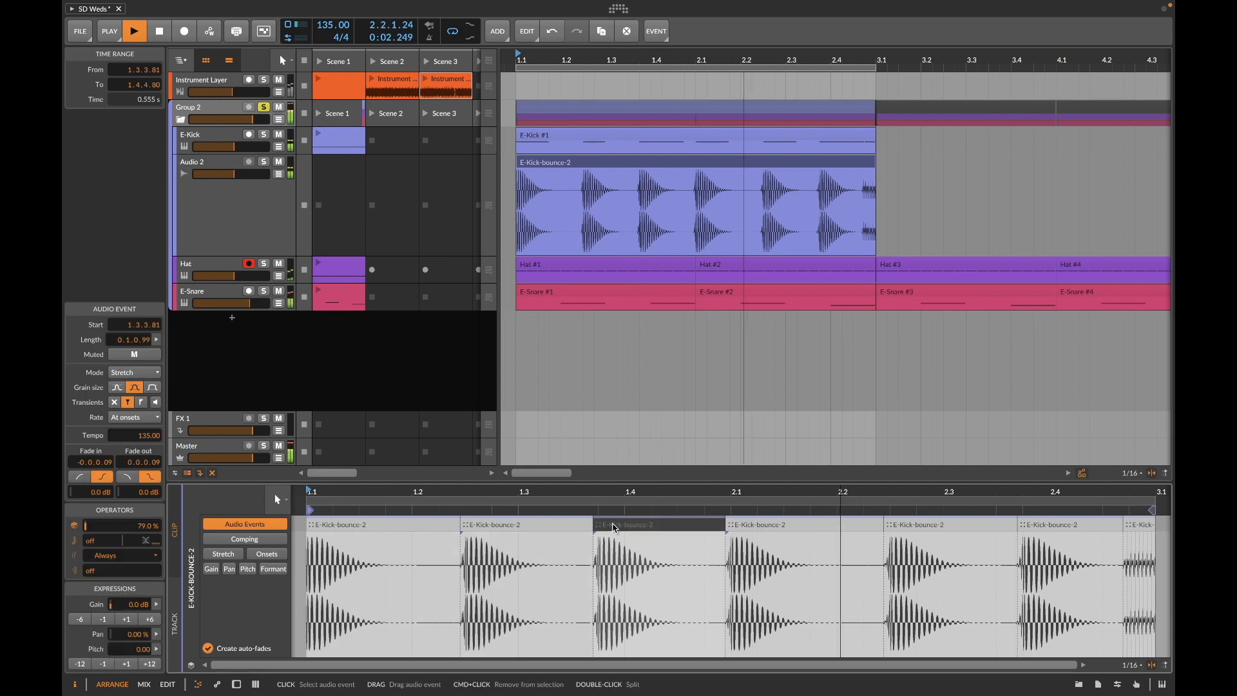
pyautogui.press('Delete')
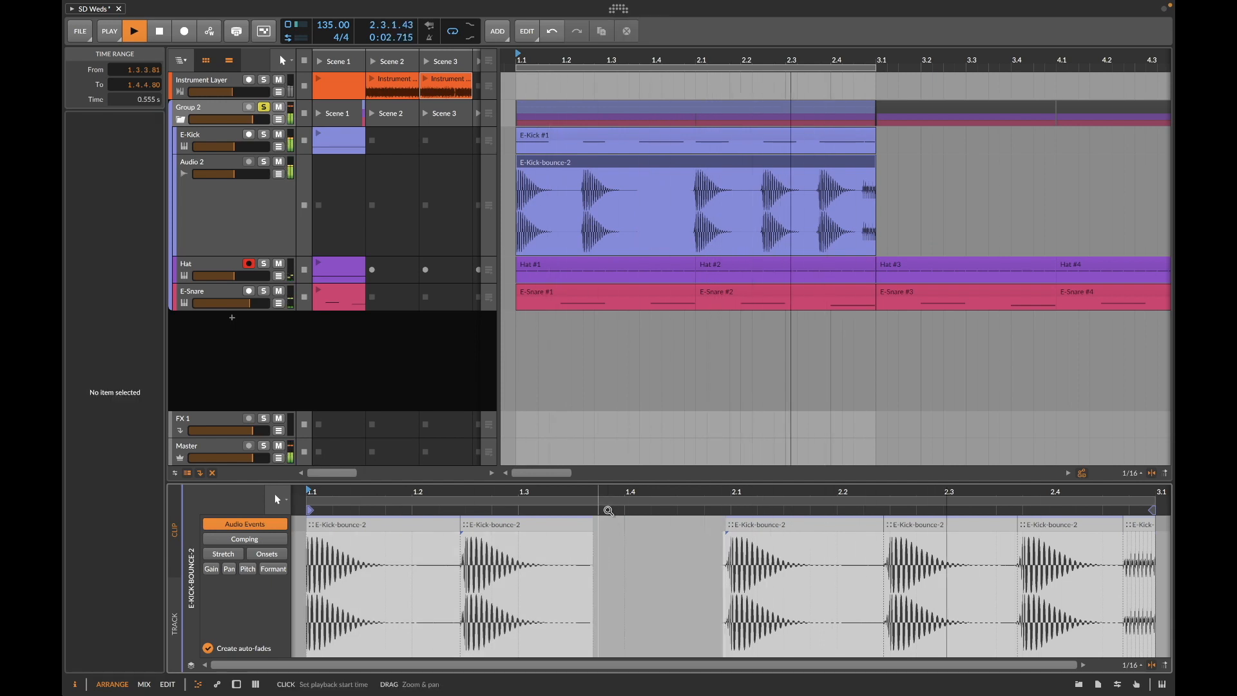
pyautogui.press('space')
pyautogui.hotkey('ctrl', 'z')
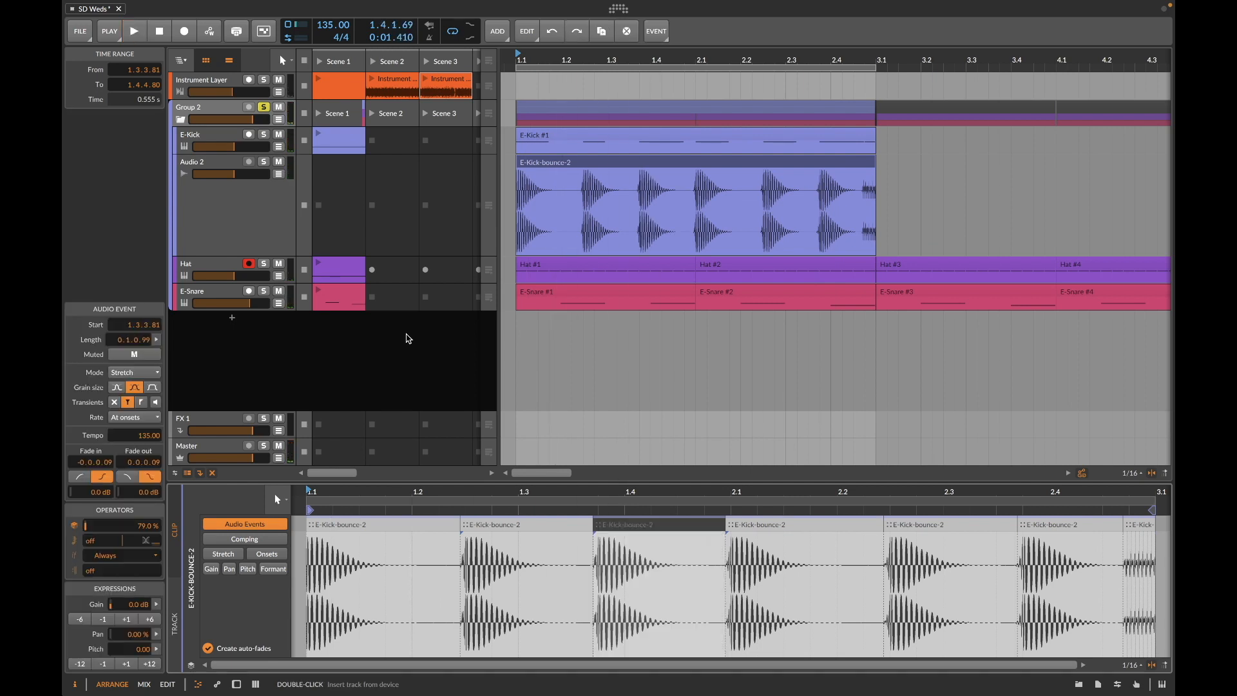
# Step: Solo the E-Kick track and, during playback, delete the C2 notes at 1.3.4 and 2.3.4 from the E-Kick #1 clip
pyautogui.click(266, 136)
pyautogui.press('space')
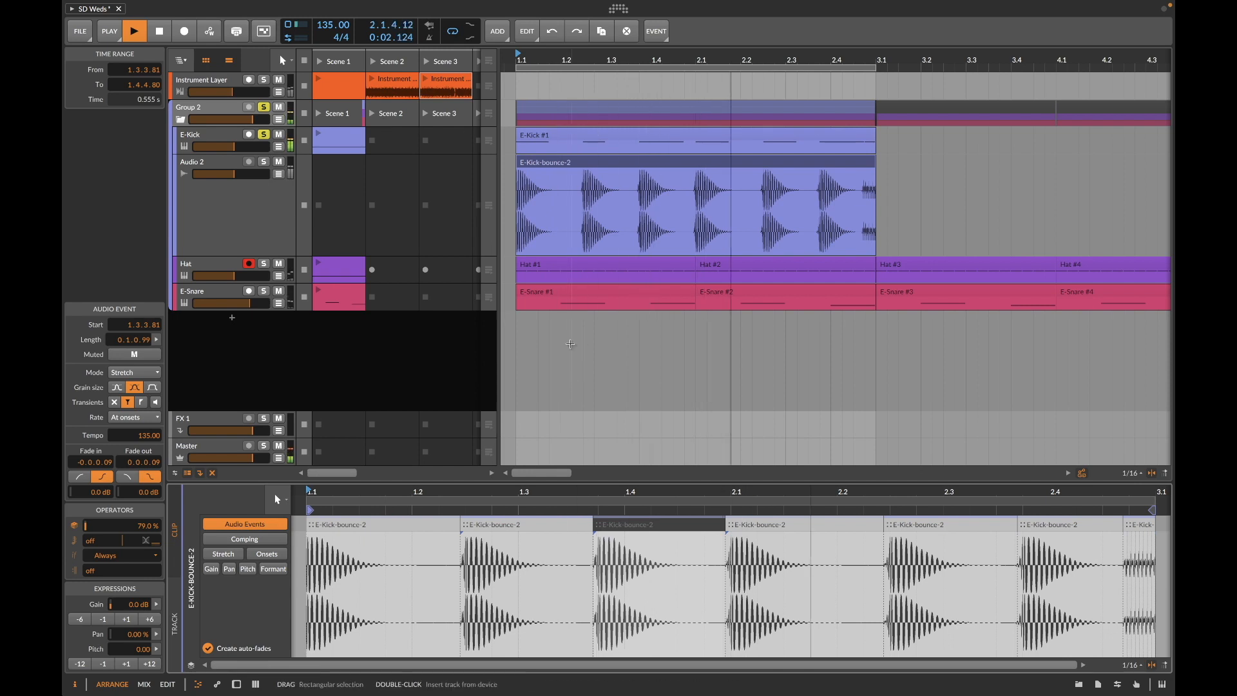
pyautogui.click(593, 138)
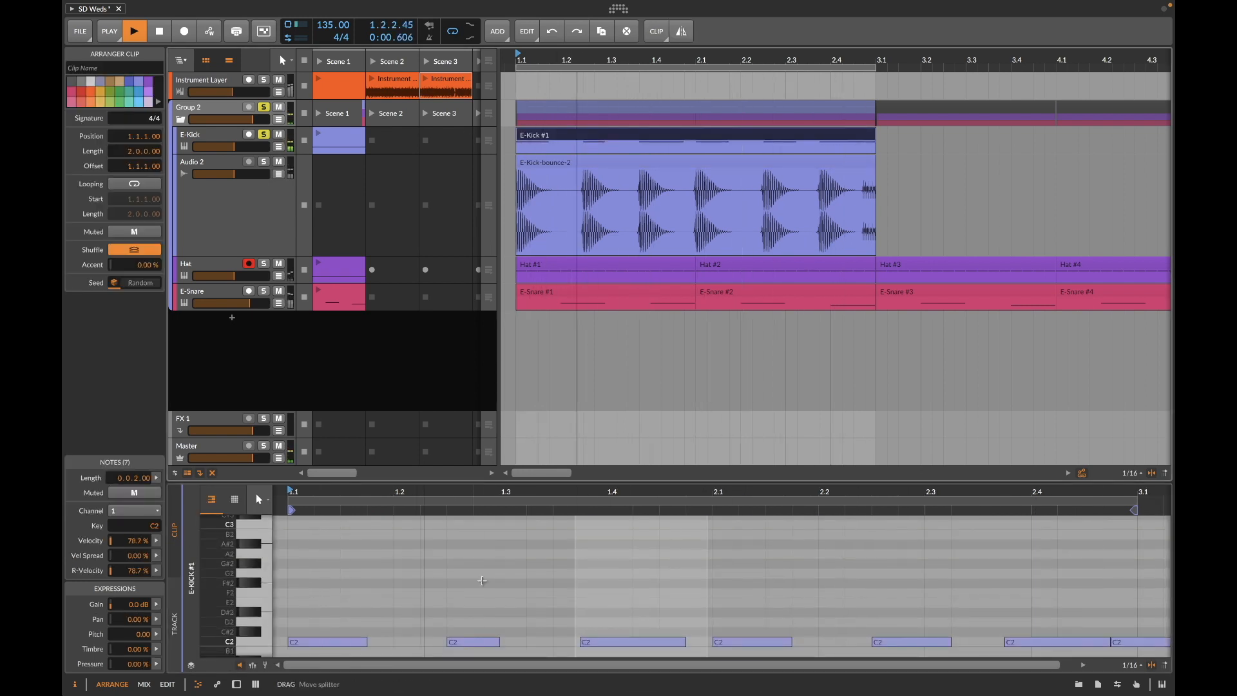
pyautogui.doubleClick(623, 640)
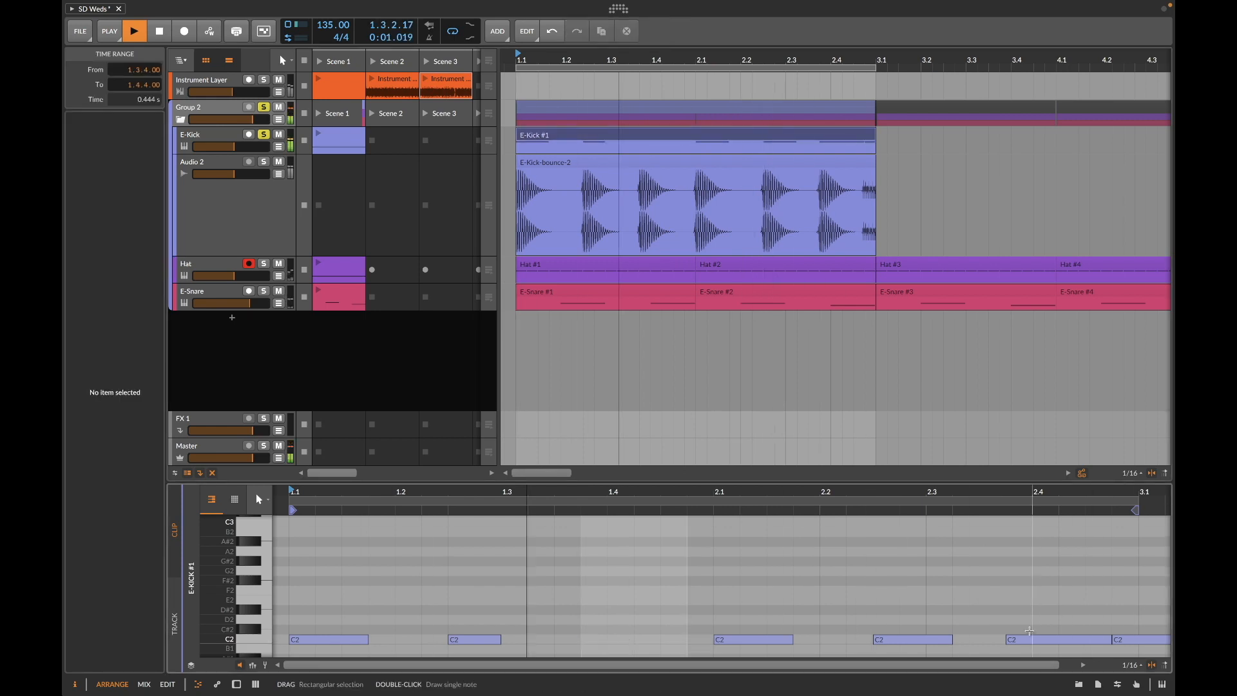
pyautogui.doubleClick(1062, 639)
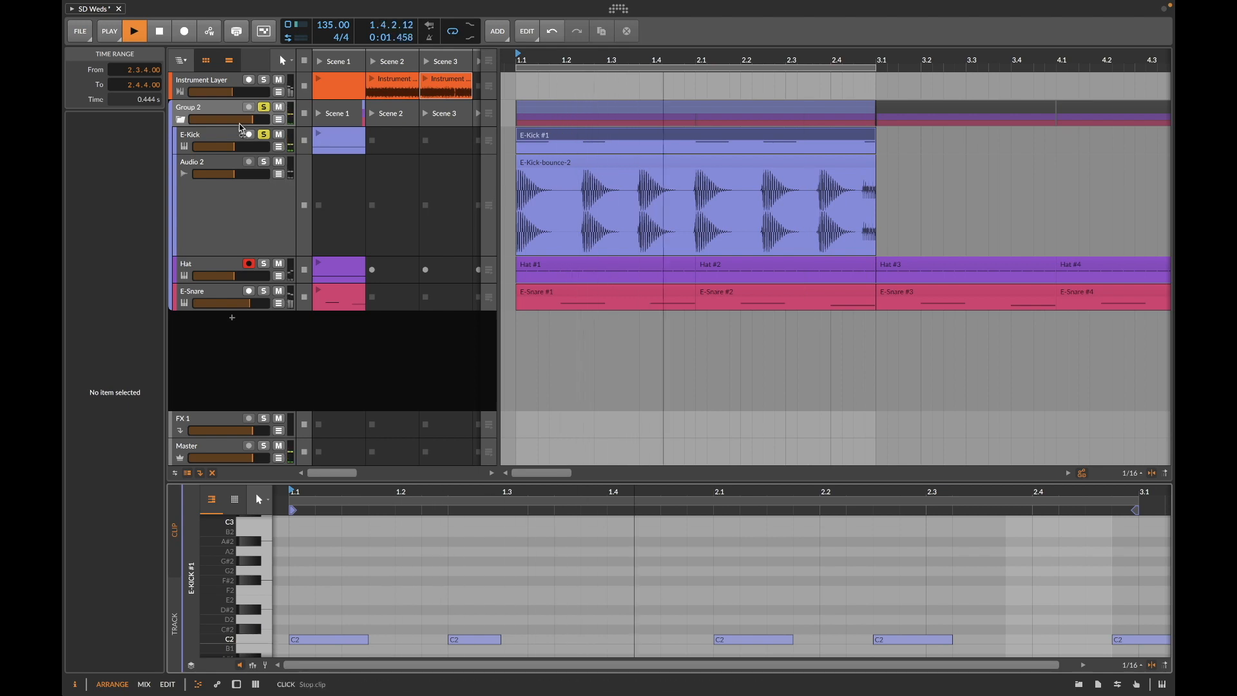
# Step: Turn off the E-Kick track's solo and mute the Audio 2 track
pyautogui.click(264, 134)
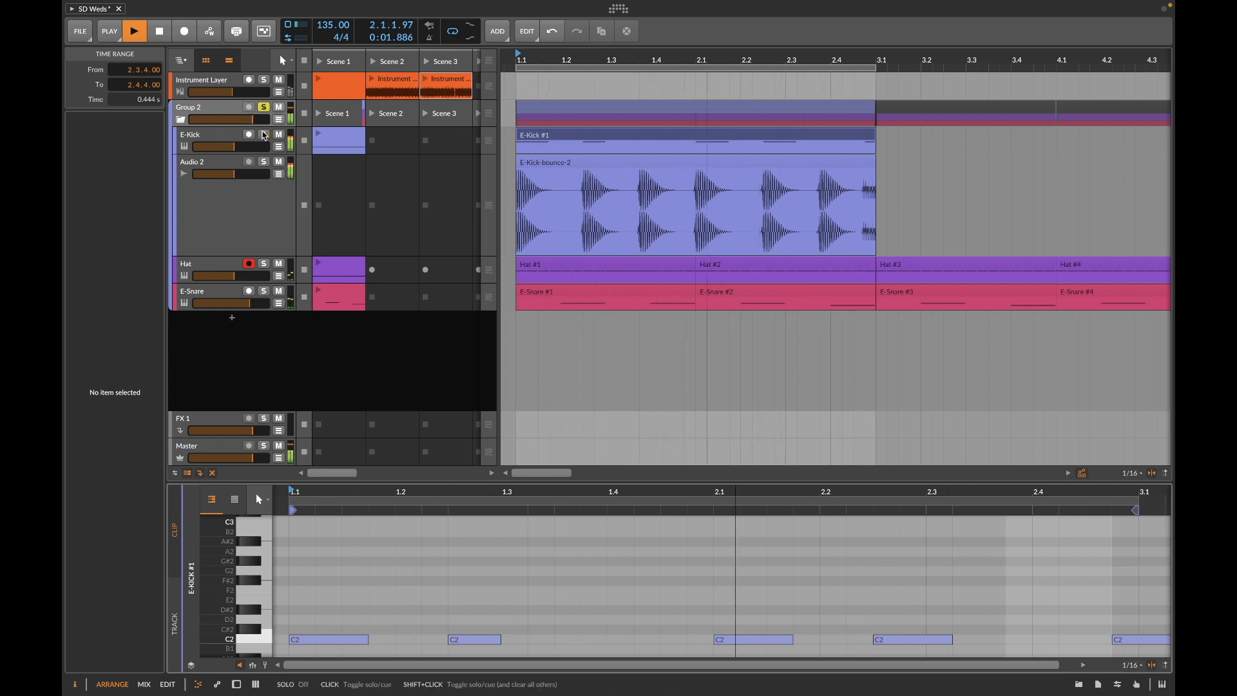
pyautogui.click(279, 162)
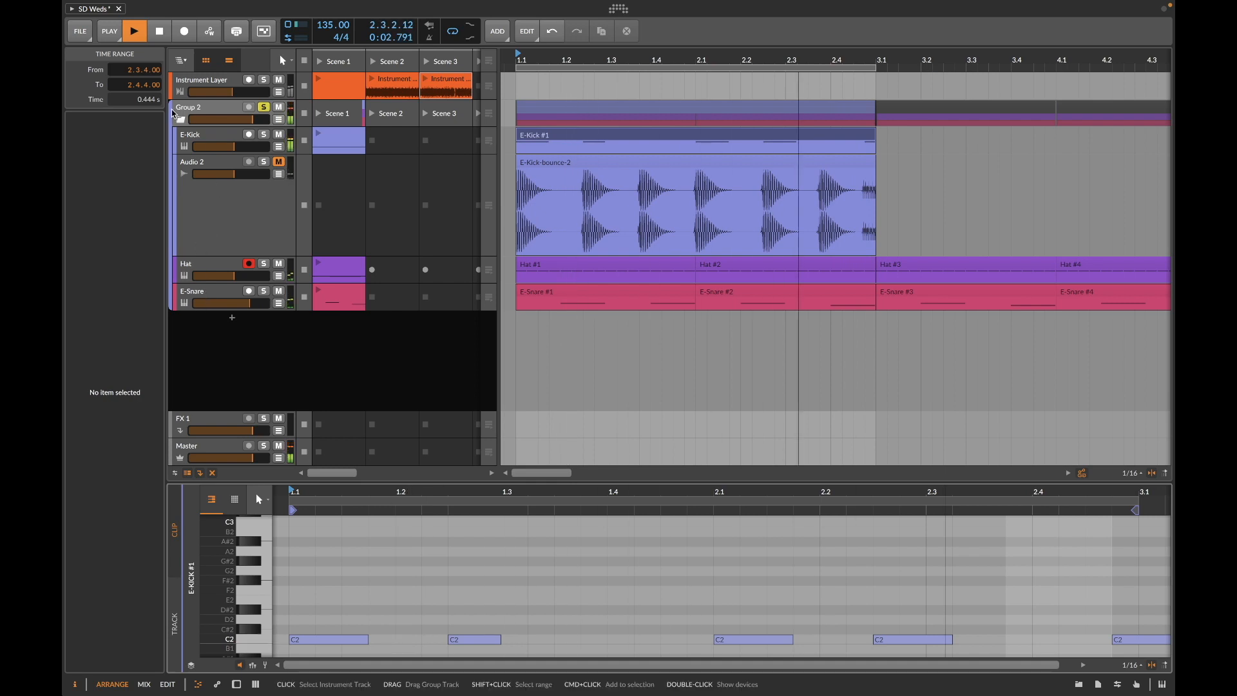
# Step: Show Group 2's devices, raise the Loud Split's Loud channel gain, and set its Rise to 2.88 and Fall to 125.00
pyautogui.doubleClick(210, 112)
pyautogui.click(210, 113)
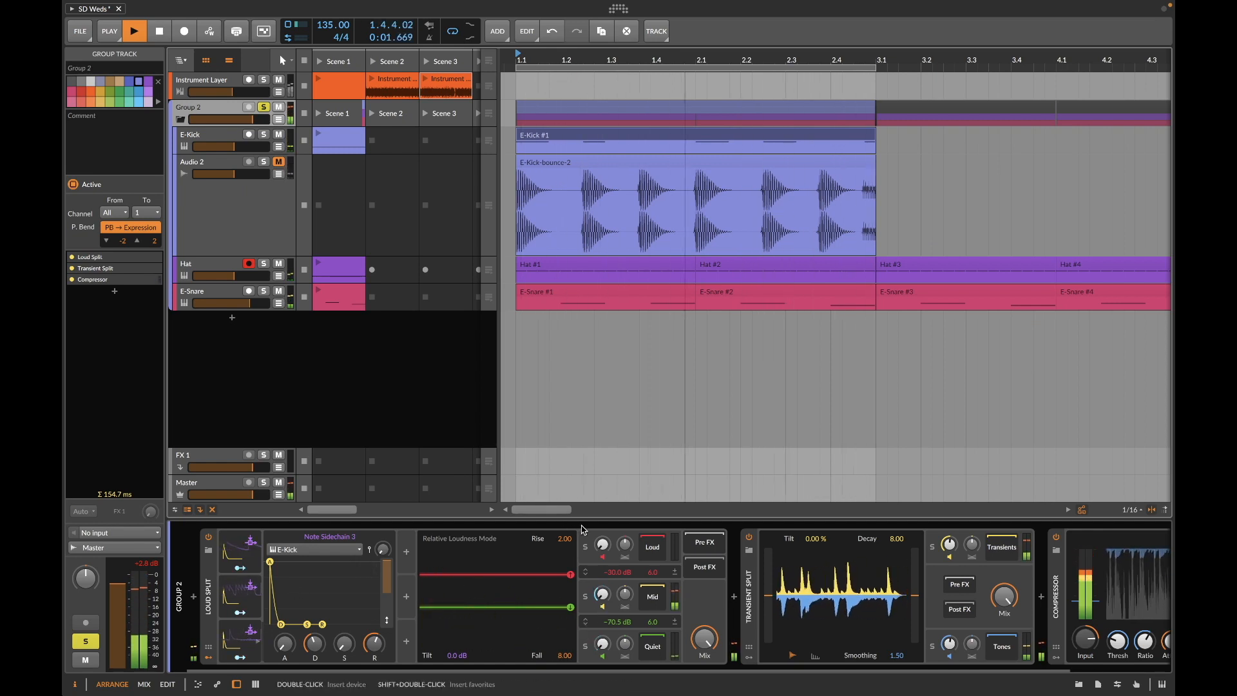
pyautogui.moveTo(603, 545)
pyautogui.mouseDown()
pyautogui.moveTo(603, 503)
pyautogui.moveTo(604, 546)
pyautogui.mouseUp()
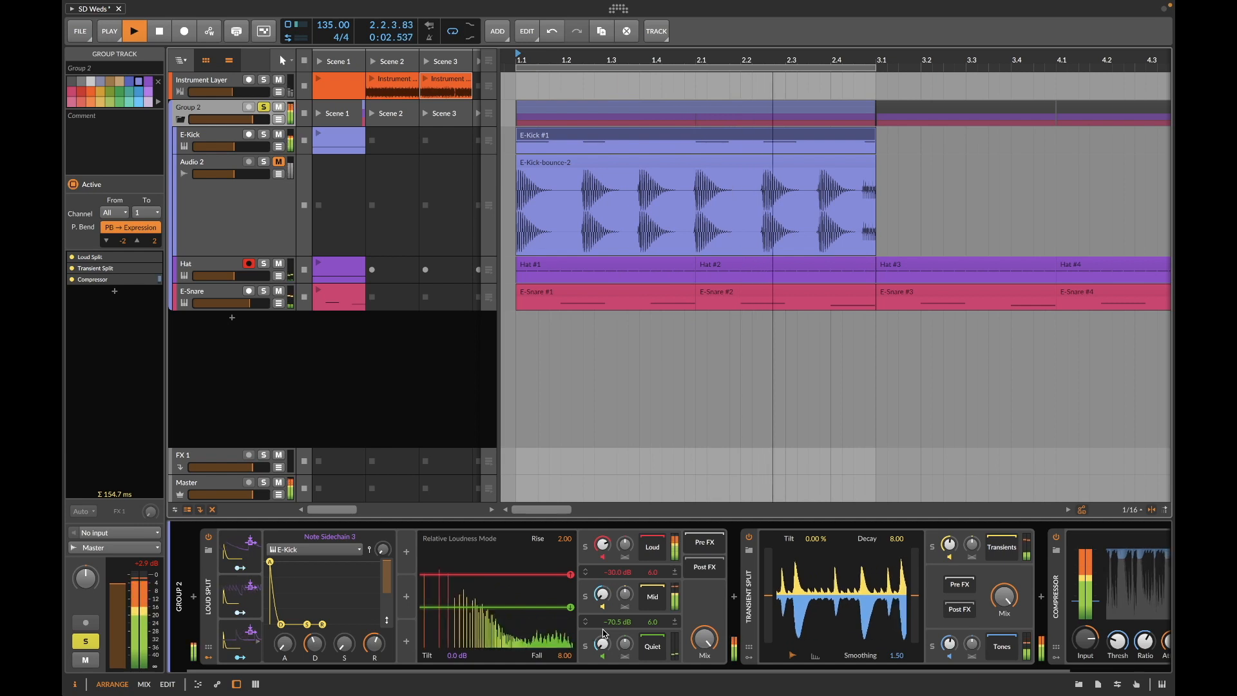
pyautogui.moveTo(564, 539)
pyautogui.mouseDown()
pyautogui.moveTo(565, 473)
pyautogui.moveTo(564, 661)
pyautogui.moveTo(565, 553)
pyautogui.mouseUp()
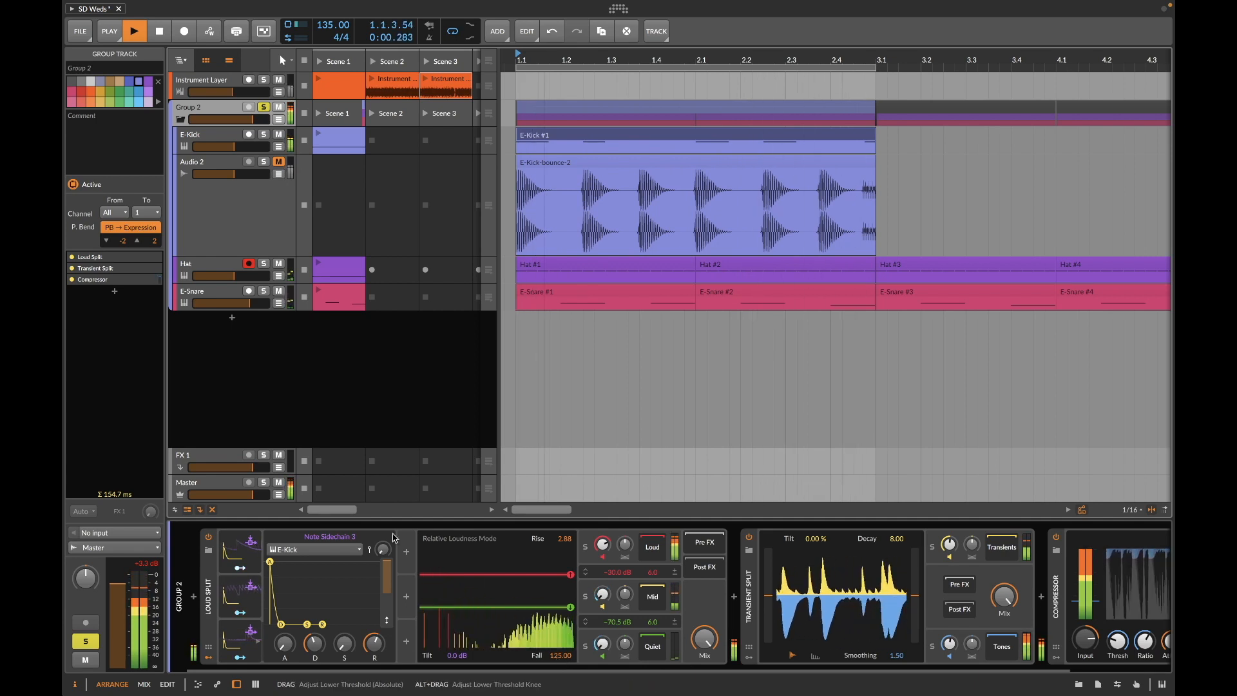
# Step: Toggle the Loud Split device off and on during playback to compare the processed and unprocessed drums
pyautogui.click(208, 538)
pyautogui.click(208, 539)
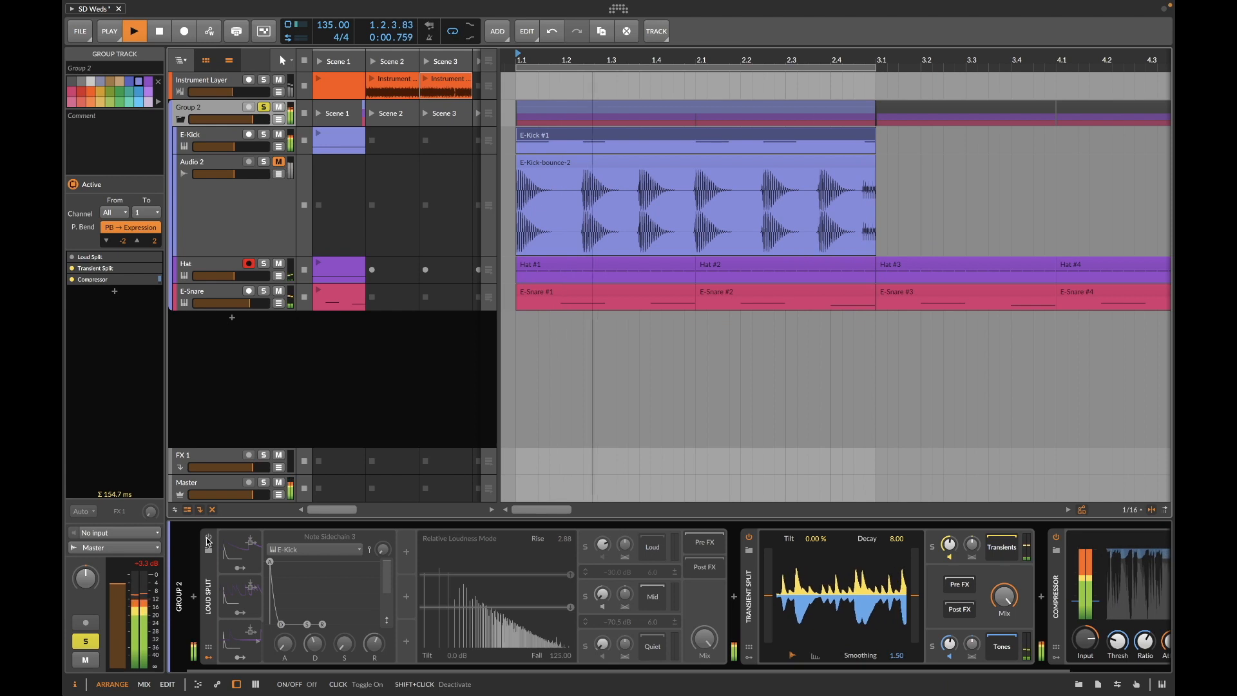
# Step: Re-enable the Loud Split and shorten the decay of the Hat-triggered Note Sidechain 2 to about 33%
pyautogui.click(207, 539)
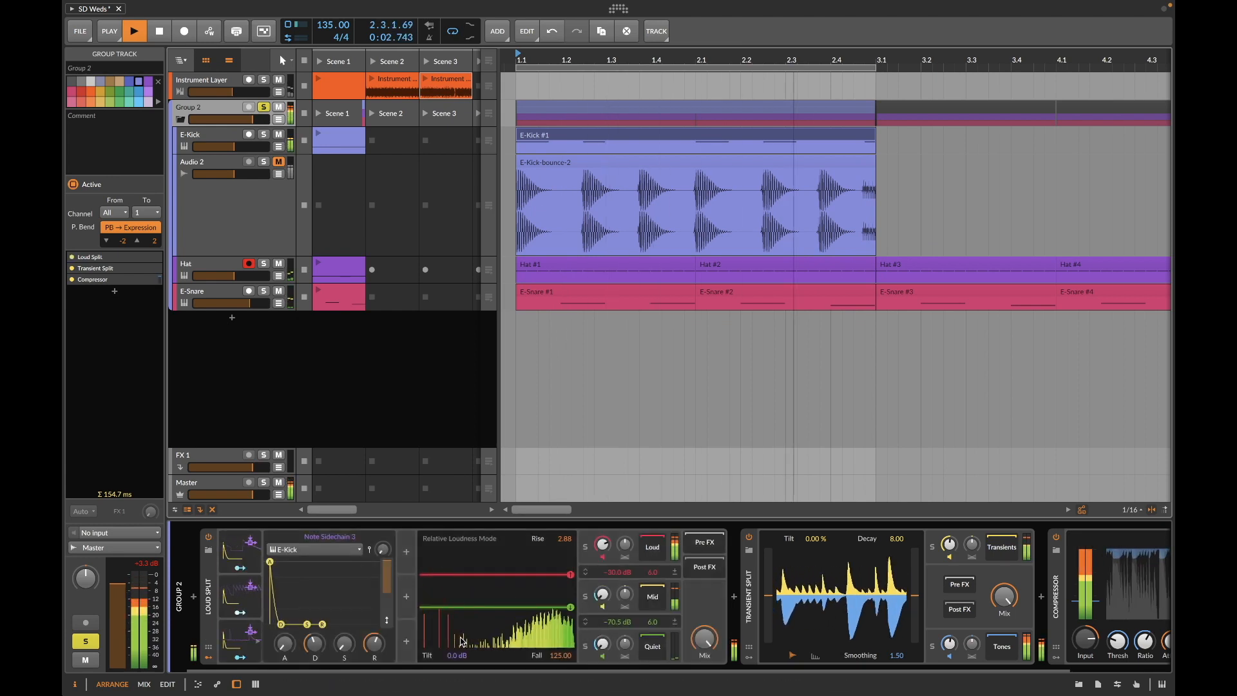
pyautogui.click(240, 592)
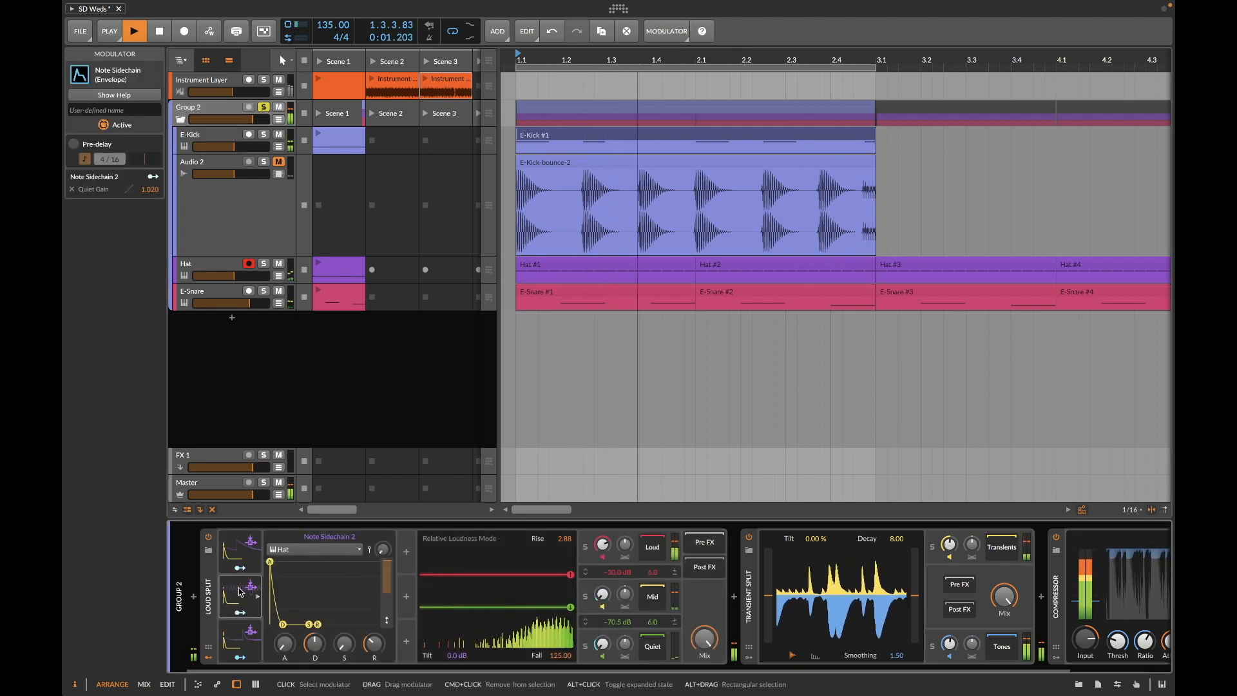
pyautogui.moveTo(283, 624)
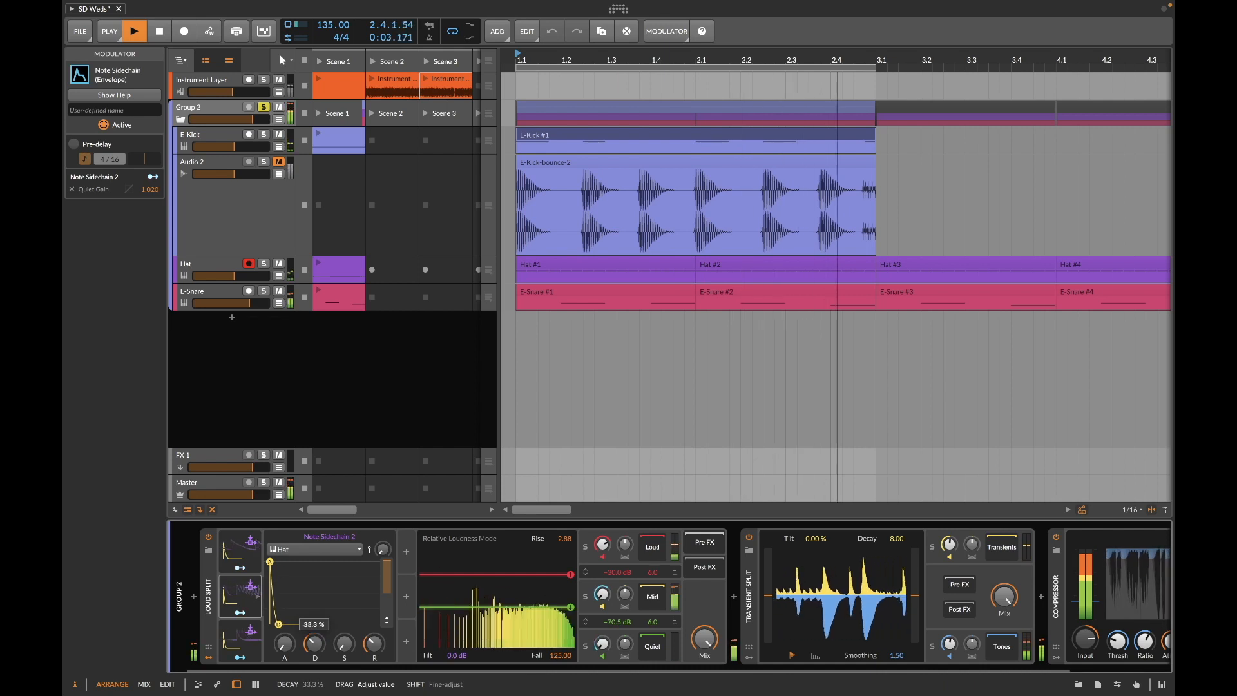
pyautogui.moveTo(297, 625); pyautogui.dragTo(296, 624)
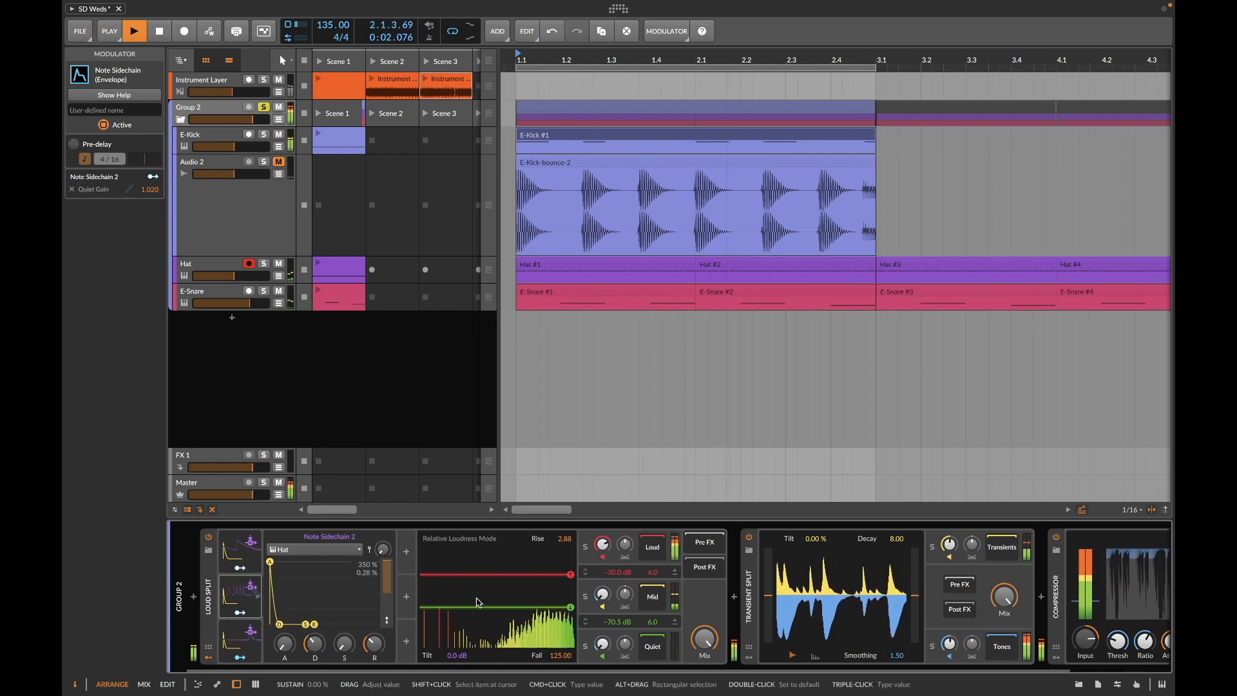
# Step: Lower the Loud Split's threshold between the Mid and Quiet channels to -91.9 dB
pyautogui.click(570, 607)
pyautogui.moveTo(574, 612)
pyautogui.mouseDown()
pyautogui.moveTo(567, 568)
pyautogui.moveTo(571, 628)
pyautogui.mouseUp()
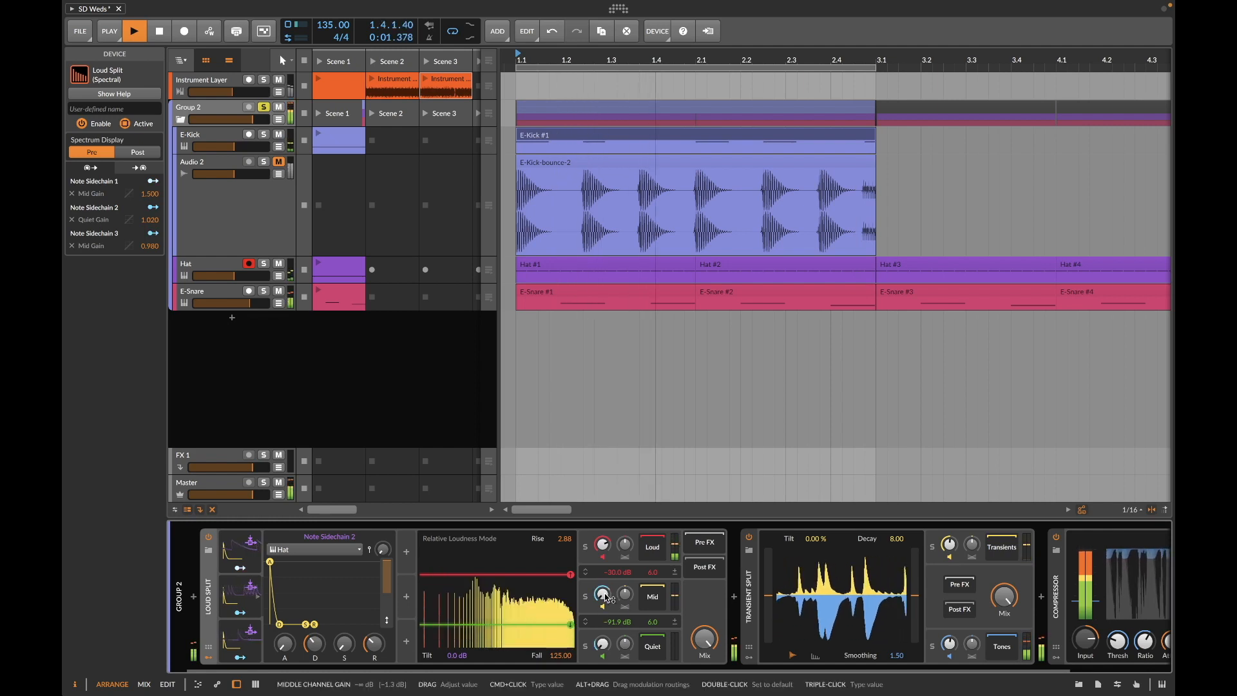
pyautogui.moveTo(625, 595); pyautogui.dragTo(625, 557)
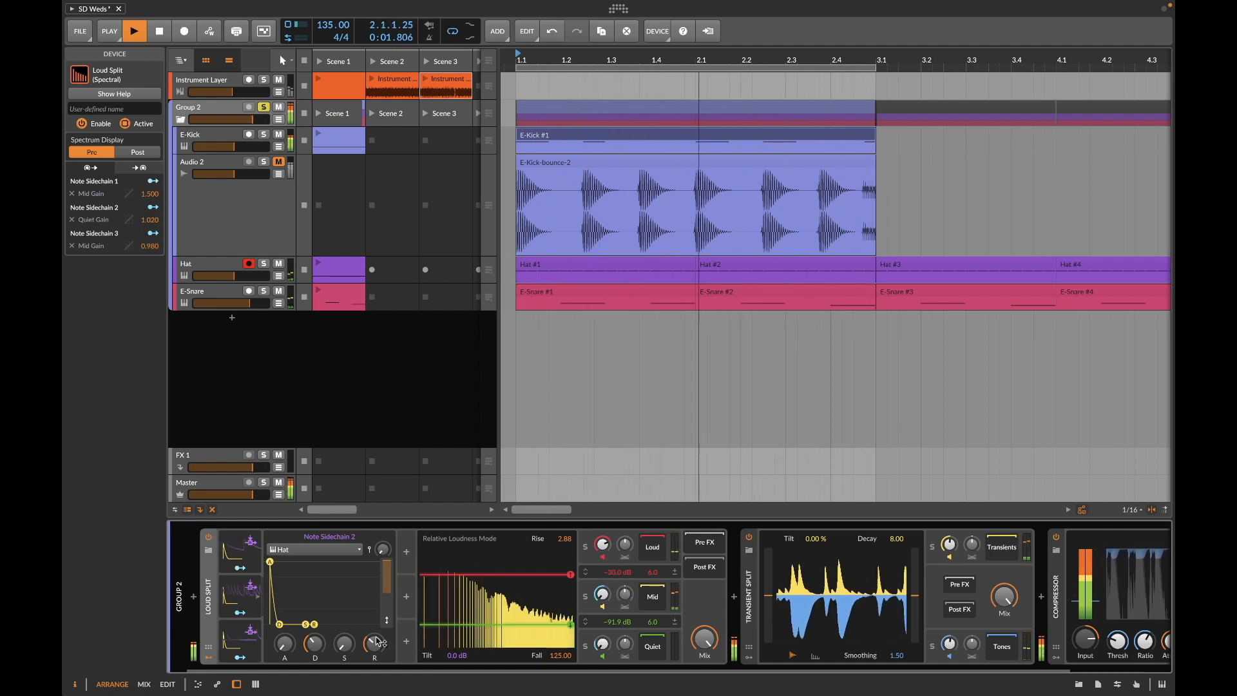
# Step: Lengthen the decay of Note Sidechain 2 slightly, and try a slower attack before returning it to the minimum
pyautogui.moveTo(279, 625); pyautogui.dragTo(315, 641)
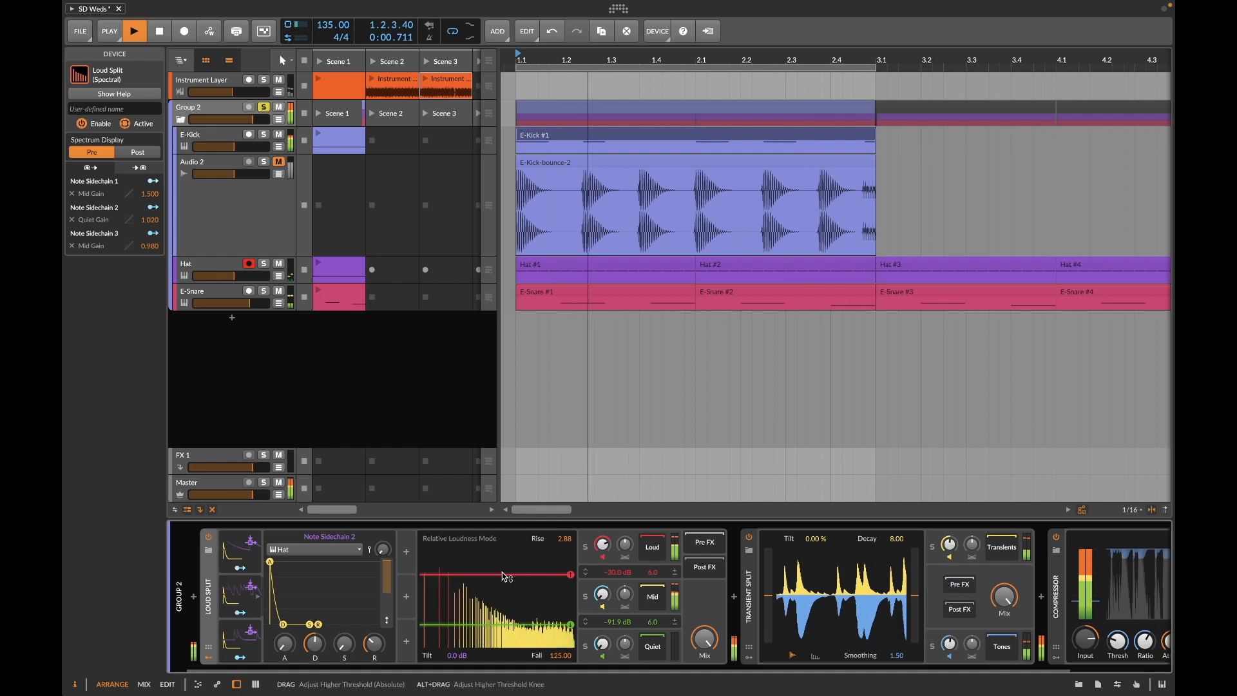
pyautogui.moveTo(387, 553); pyautogui.dragTo(387, 483)
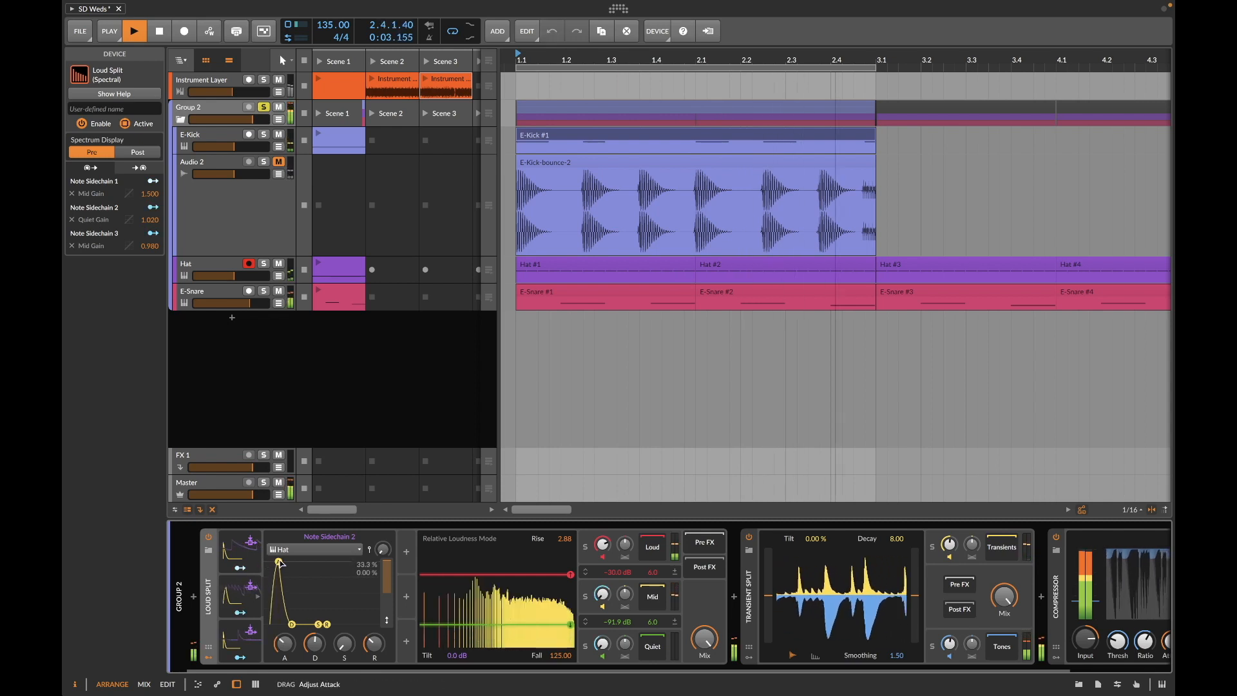
pyautogui.moveTo(269, 563)
pyautogui.mouseDown()
pyautogui.moveTo(307, 562)
pyautogui.moveTo(270, 563)
pyautogui.mouseUp()
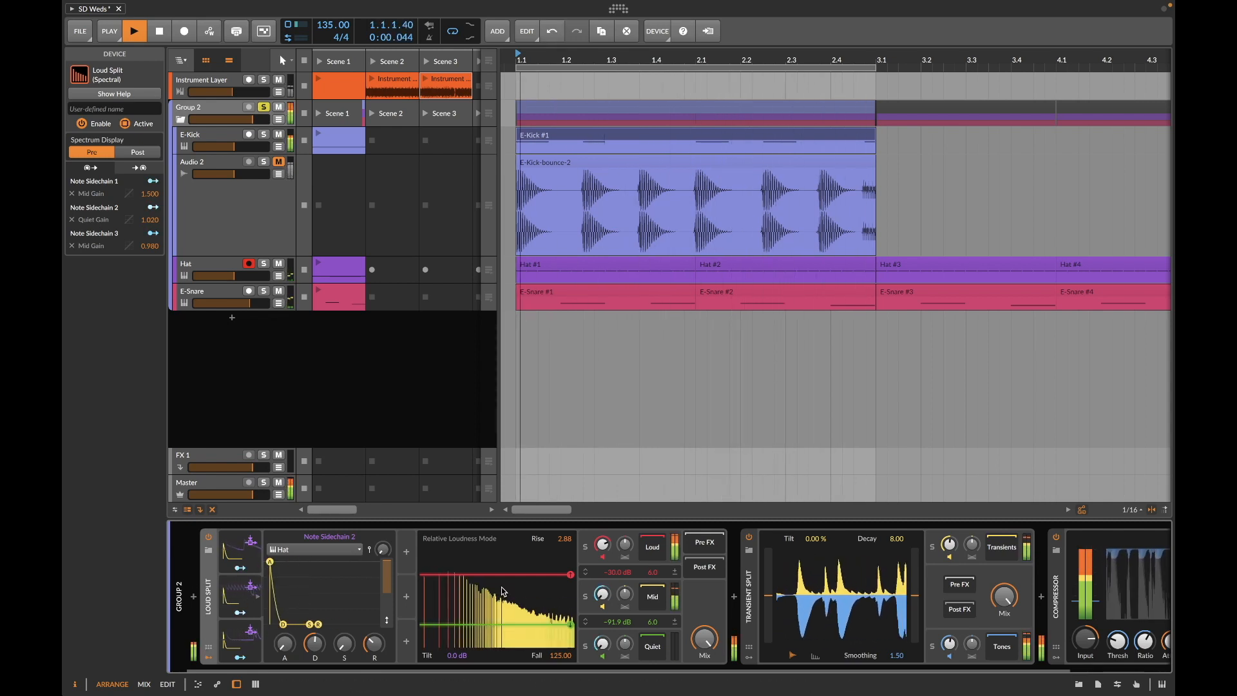
# Step: Solo the Loud Split's Quiet channel, raise Note Sidechain 2's release to 100%, and lengthen its decay
pyautogui.click(586, 647)
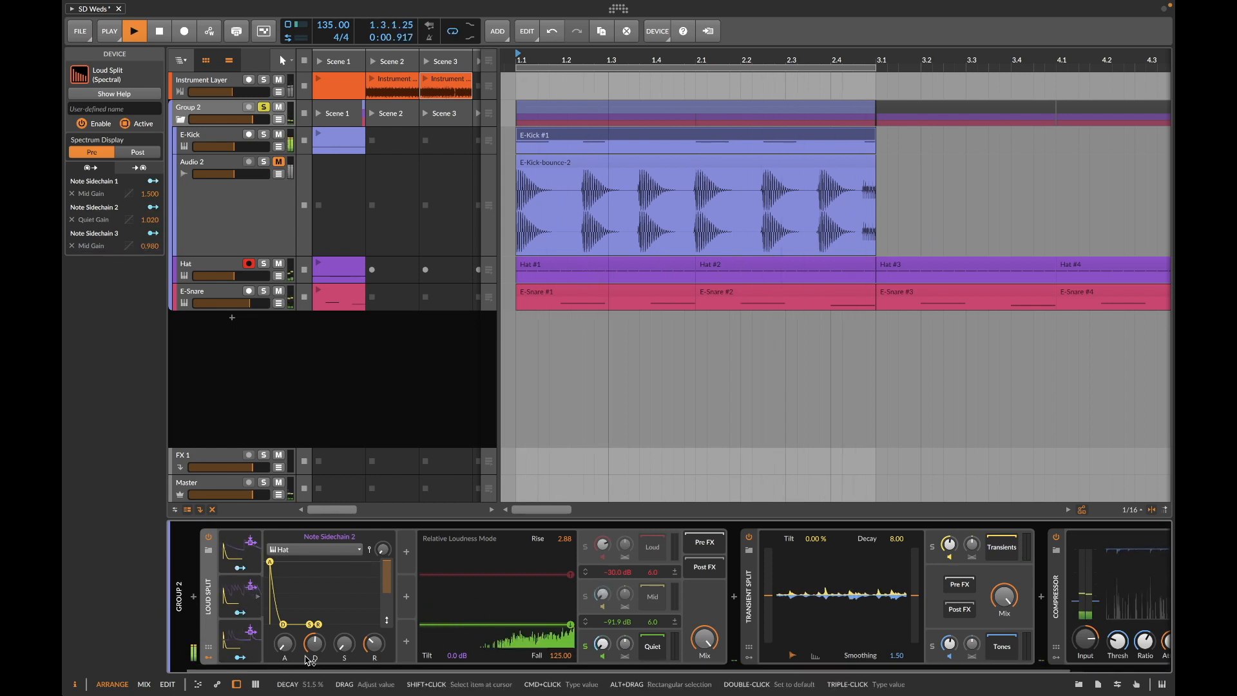
pyautogui.moveTo(367, 649); pyautogui.dragTo(367, 634)
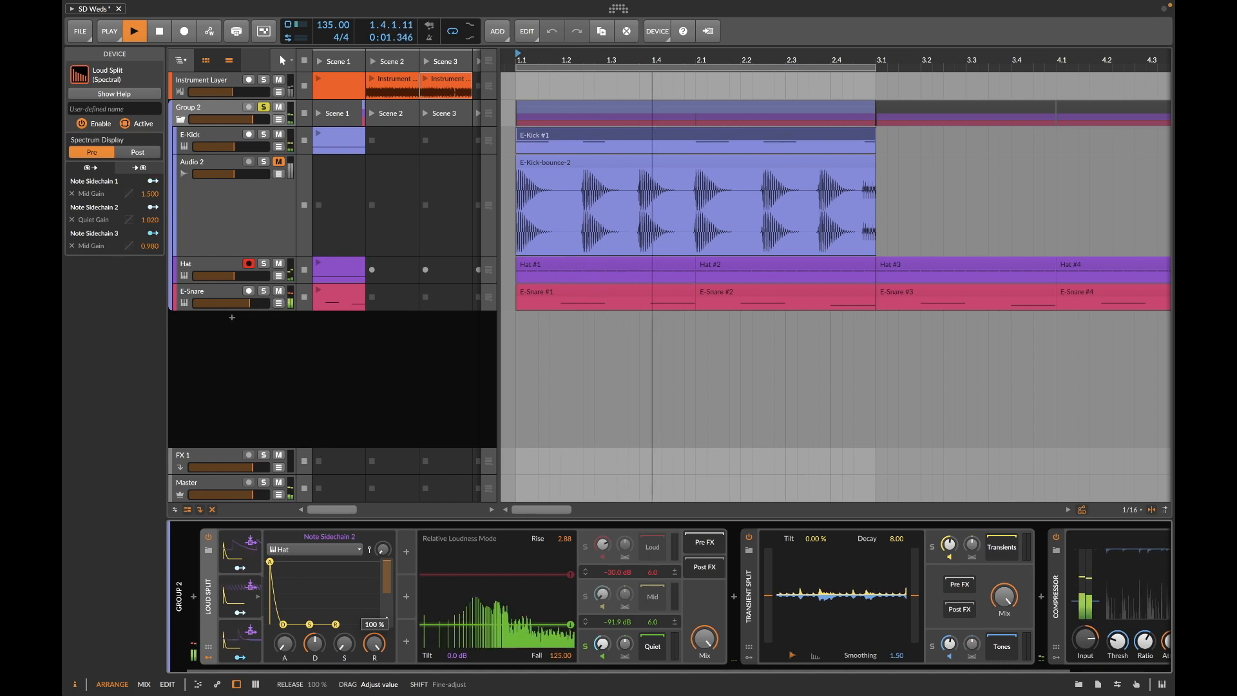
pyautogui.moveTo(374, 647); pyautogui.dragTo(374, 646)
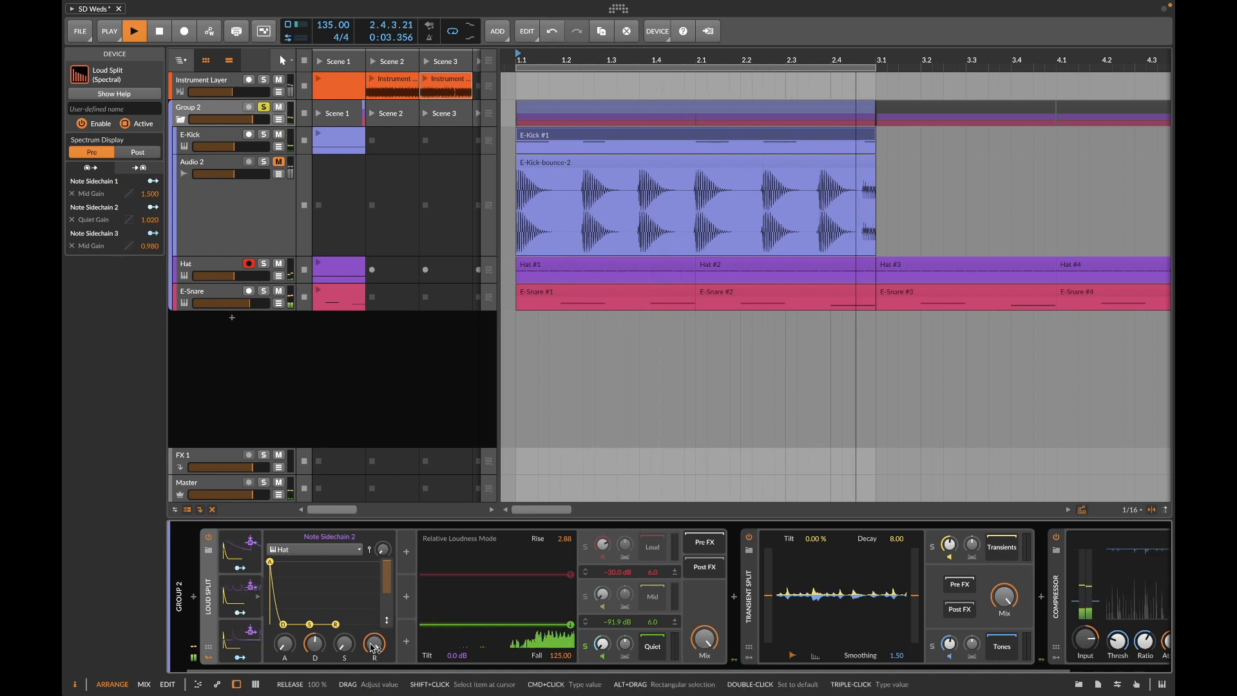
pyautogui.moveTo(315, 643); pyautogui.dragTo(311, 653)
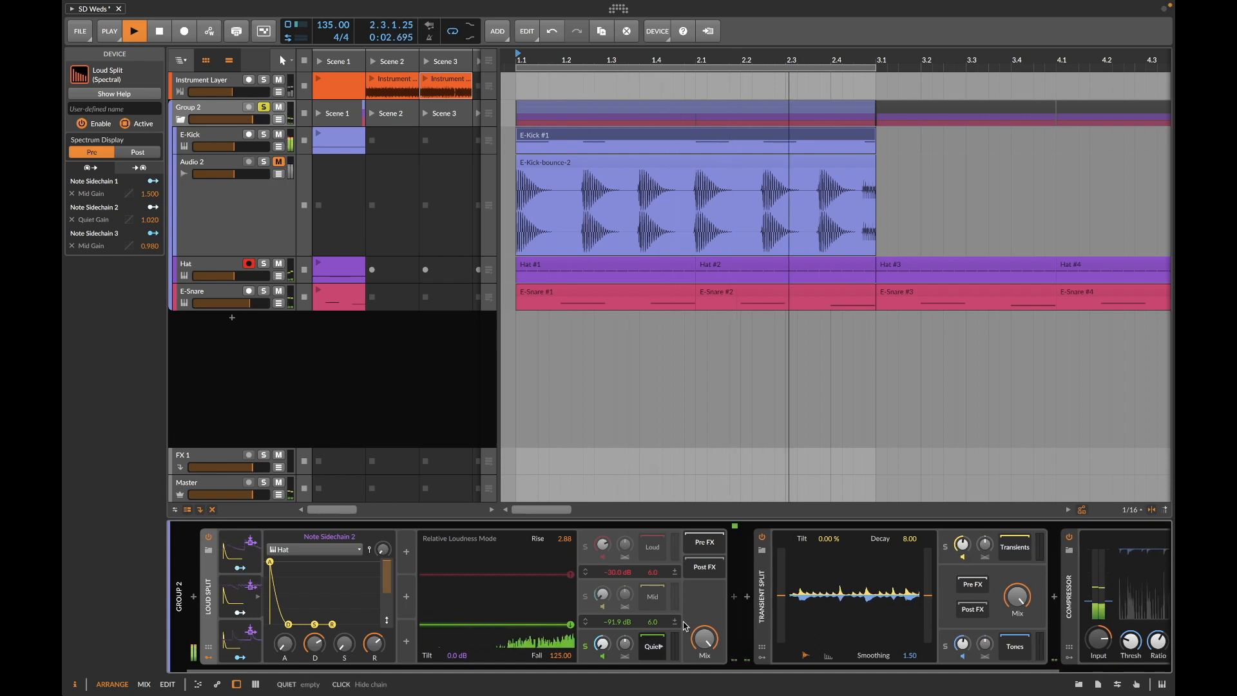
# Step: Insert Bitwig's Compressor into the device chain of the Loud Split's Quiet channel
pyautogui.doubleClick(733, 596)
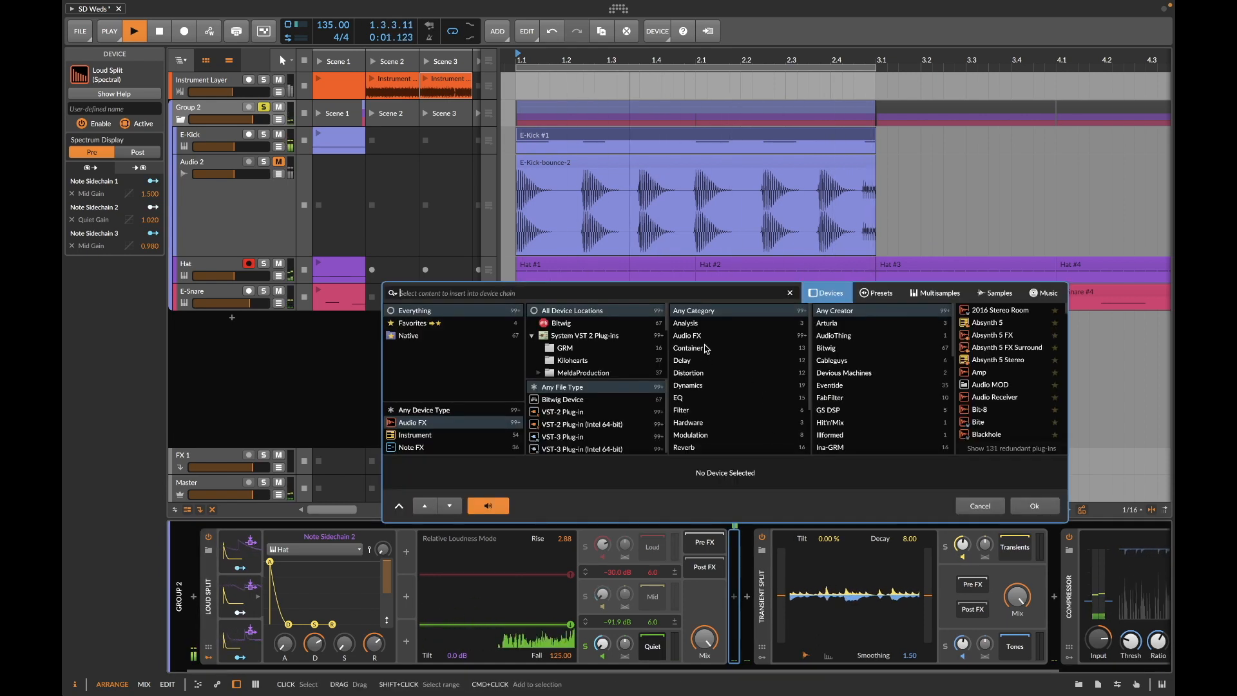
pyautogui.write('compre')
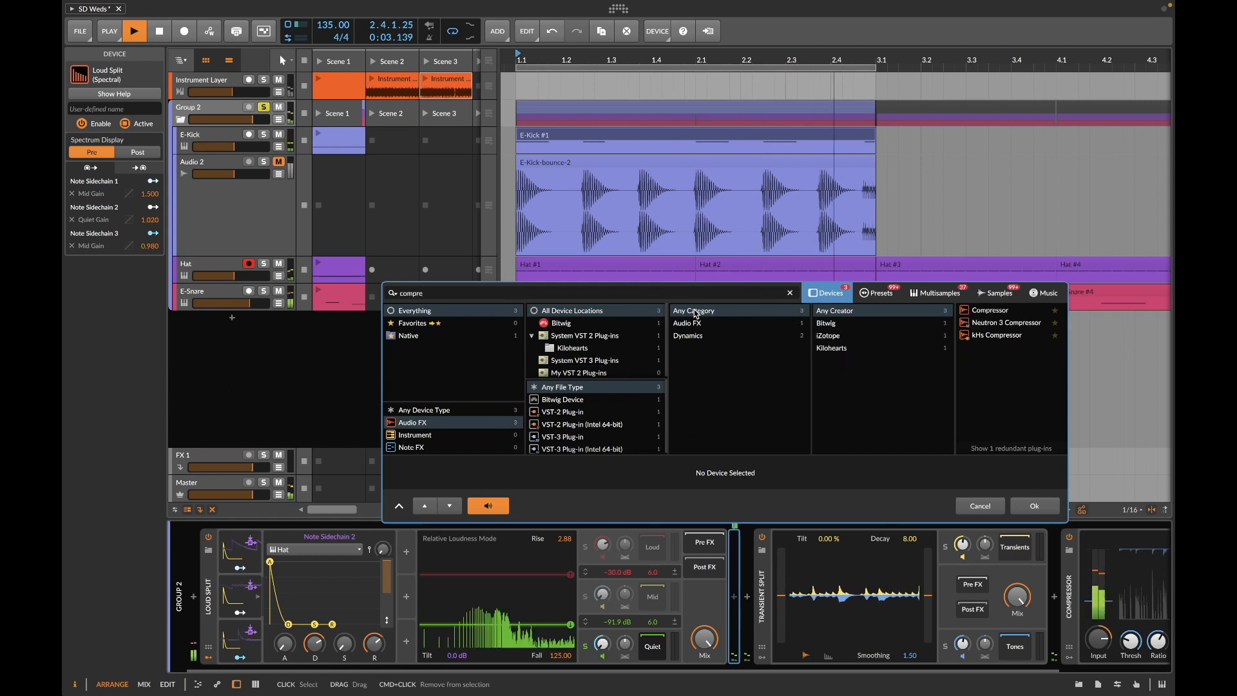
pyautogui.click(1031, 311)
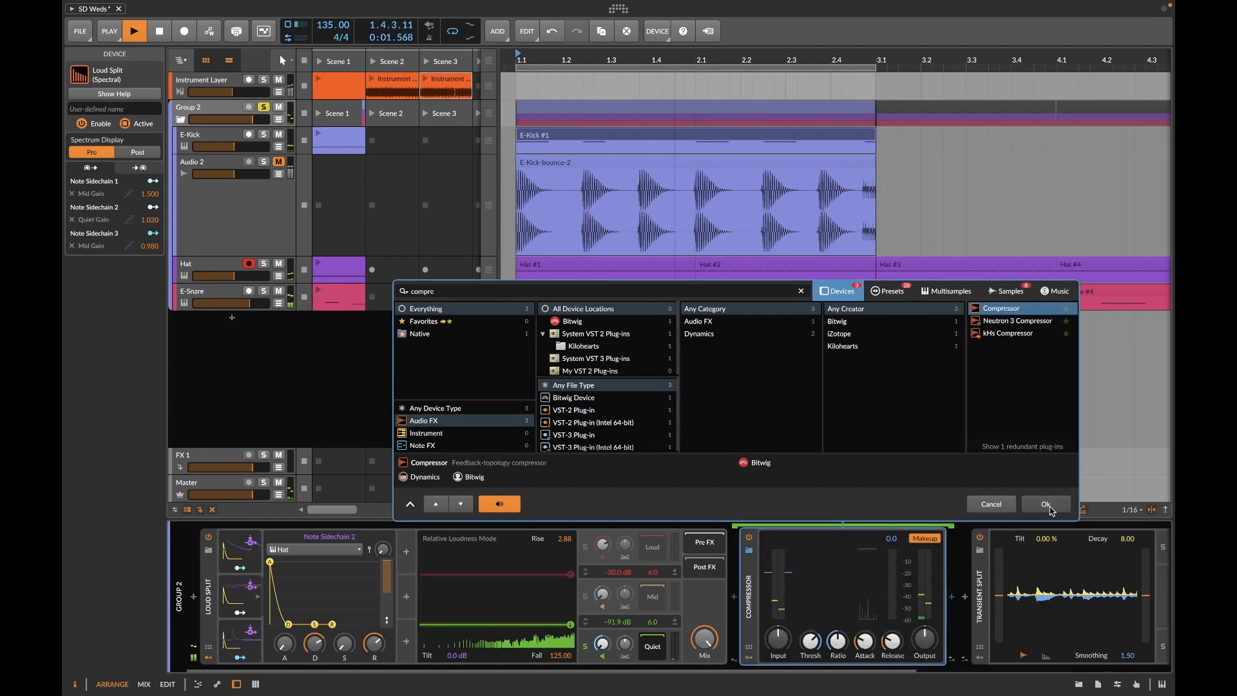
pyautogui.click(1047, 505)
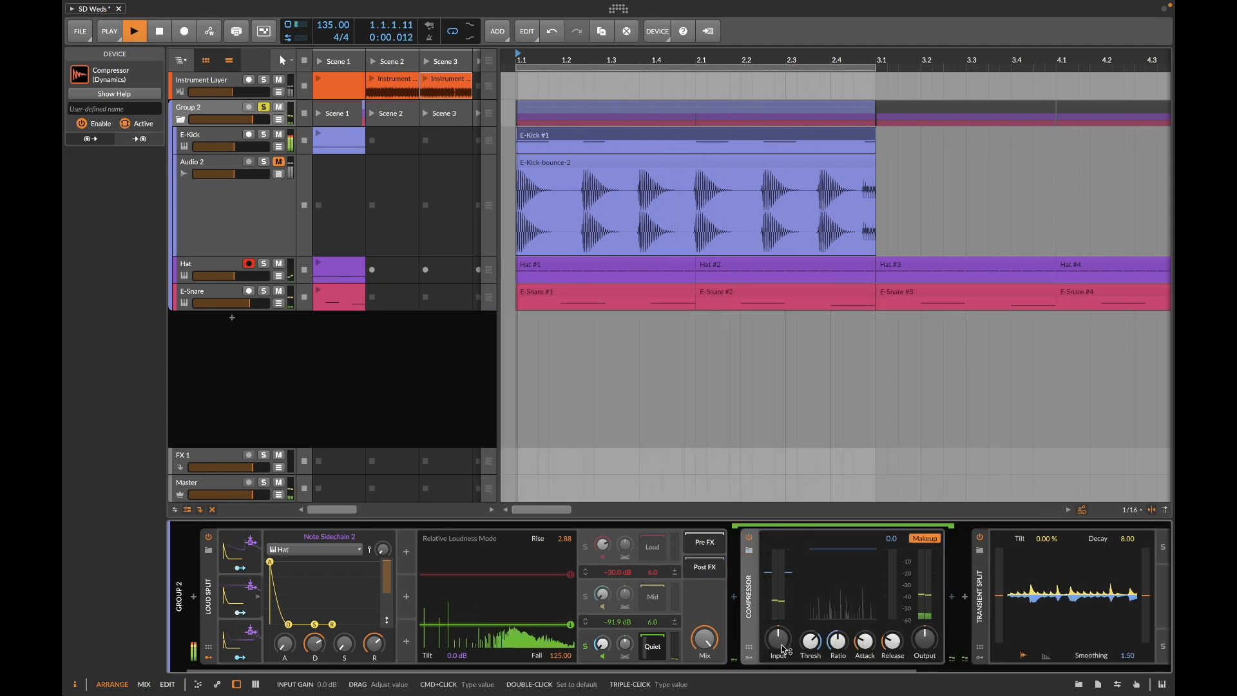
# Step: Raise the input gain of the Quiet channel's Compressor to about +16.4 dB and unsolo the Quiet channel
pyautogui.moveTo(819, 643)
pyautogui.mouseDown()
pyautogui.moveTo(810, 682)
pyautogui.moveTo(795, 638)
pyautogui.mouseUp()
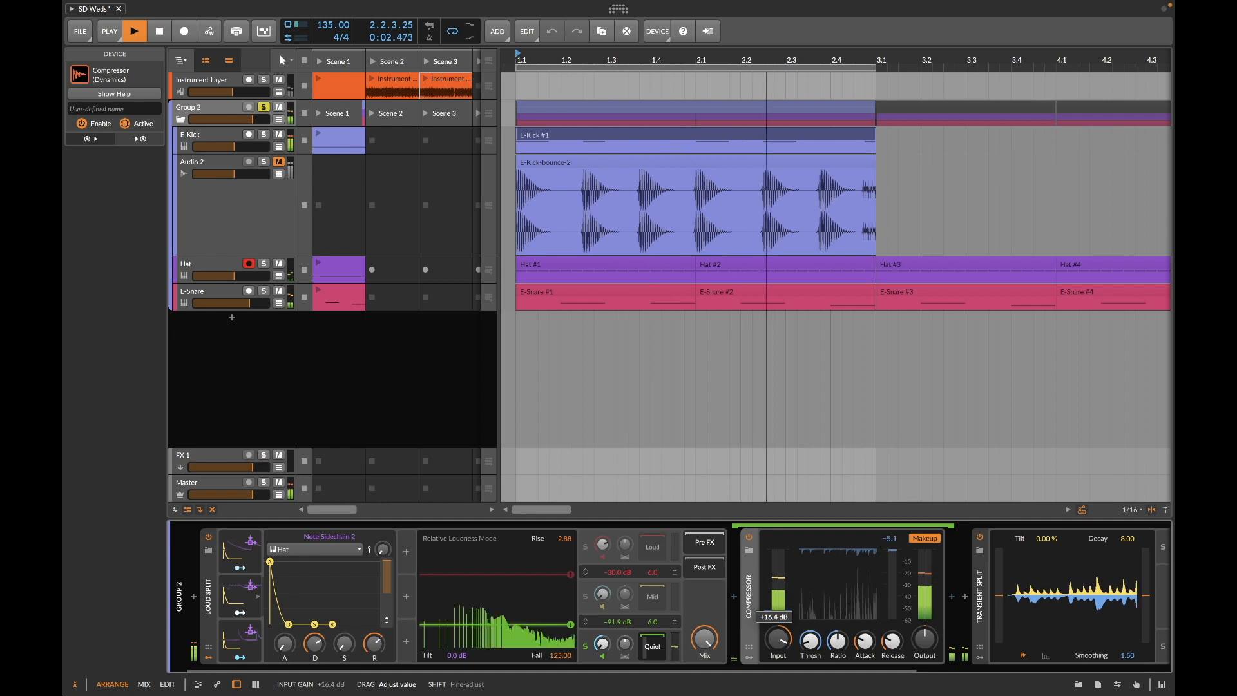
pyautogui.moveTo(778, 639); pyautogui.dragTo(777, 639)
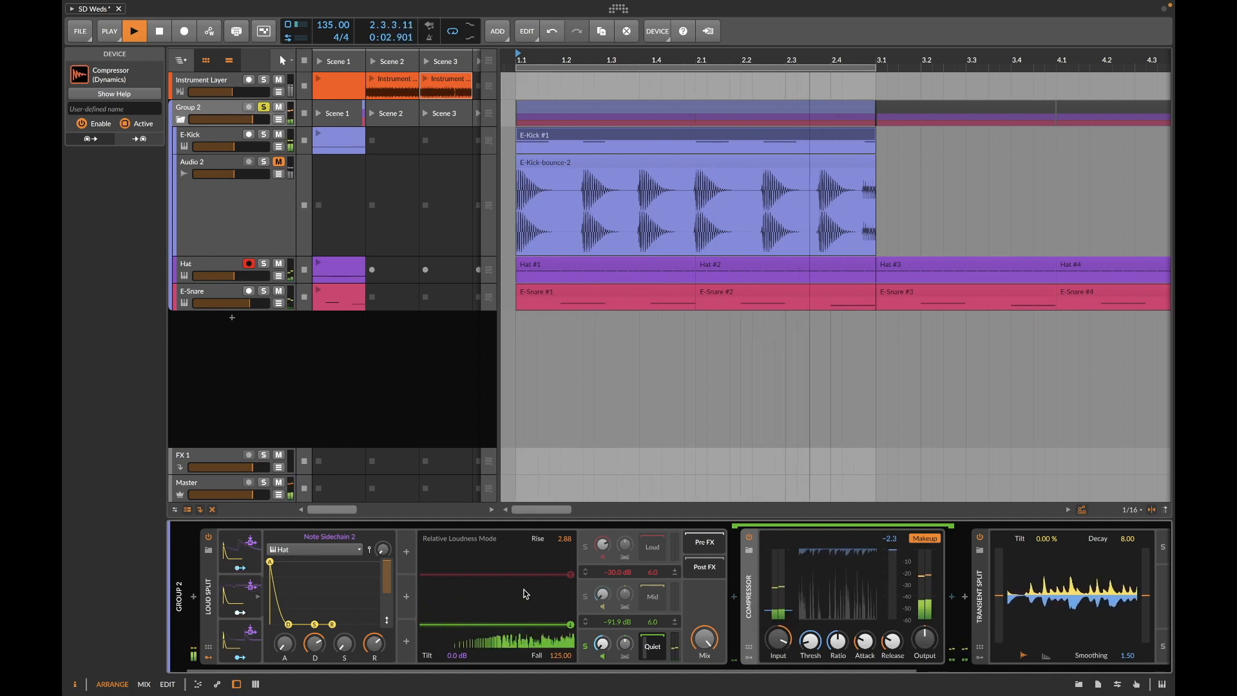
pyautogui.click(587, 647)
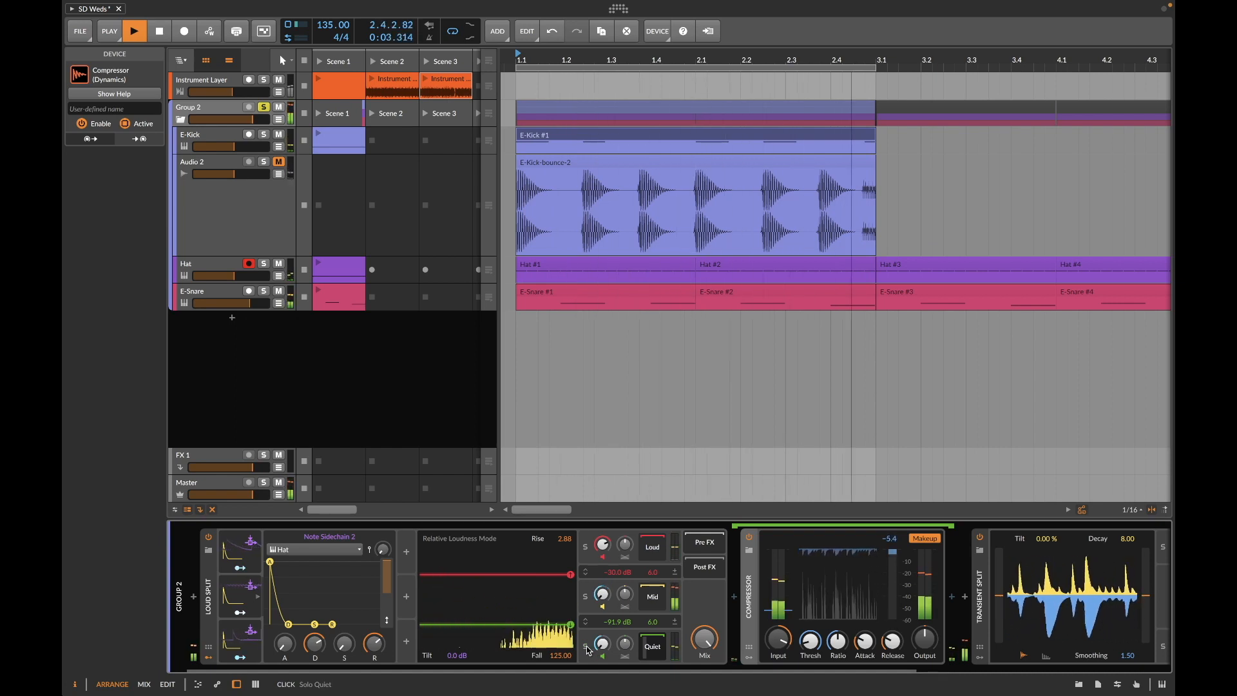
# Step: Lower the Loud Split's upper threshold to -56.0 dB with the Loud channel temporarily soloed, and compare the sound with the device bypassed
pyautogui.click(587, 549)
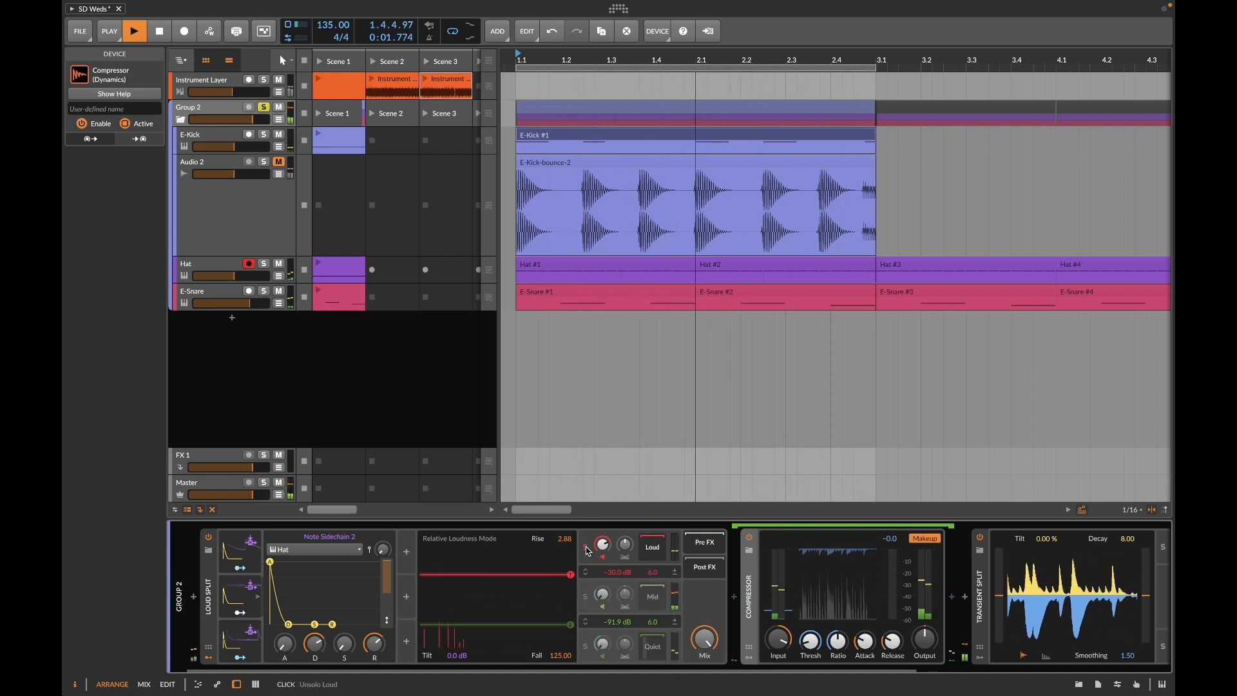
pyautogui.moveTo(570, 580); pyautogui.dragTo(570, 603)
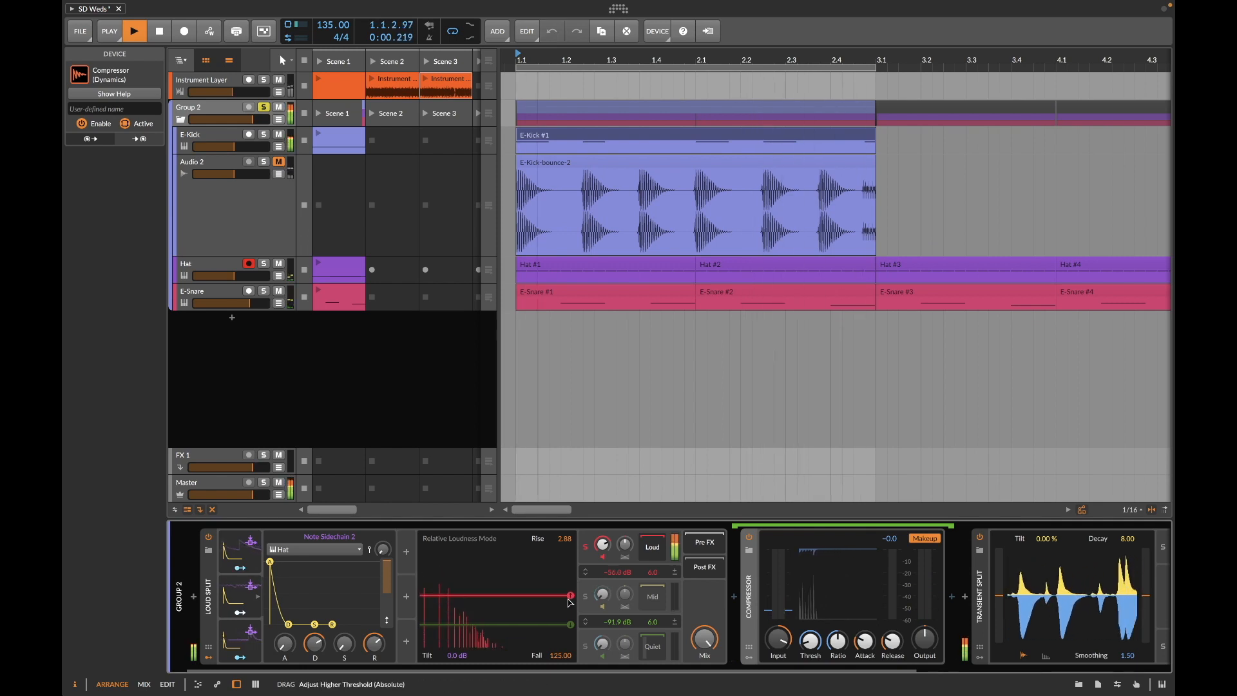
pyautogui.click(586, 548)
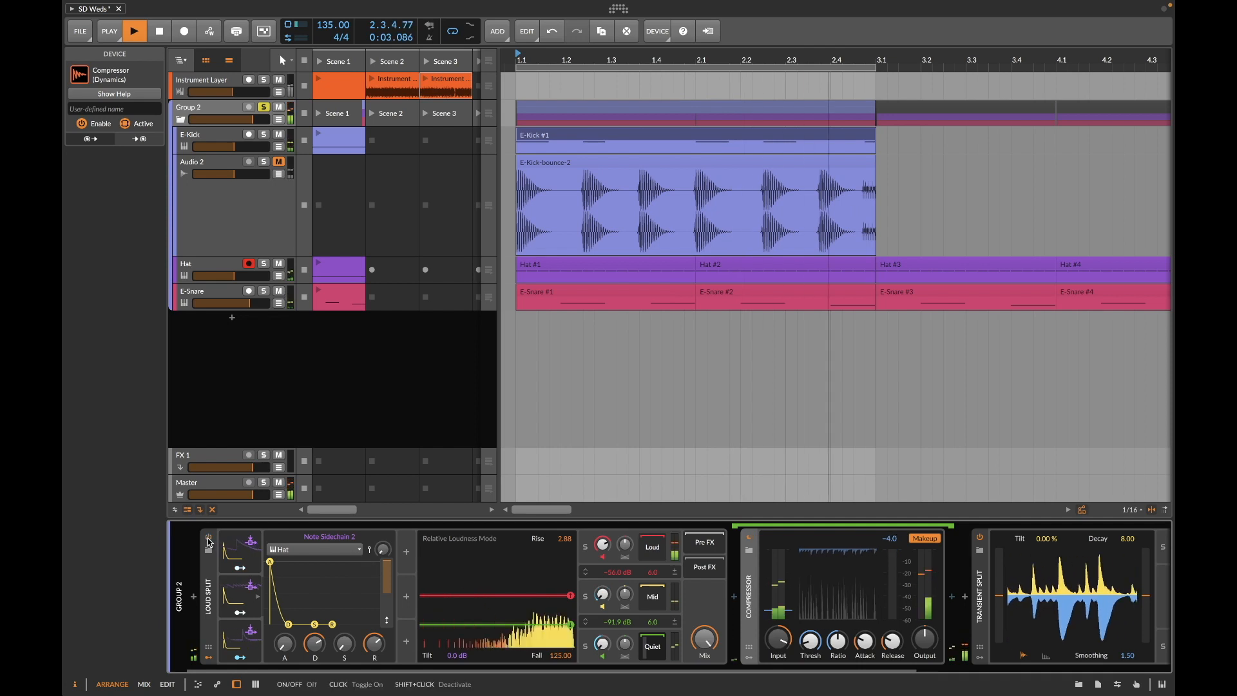
pyautogui.click(208, 540)
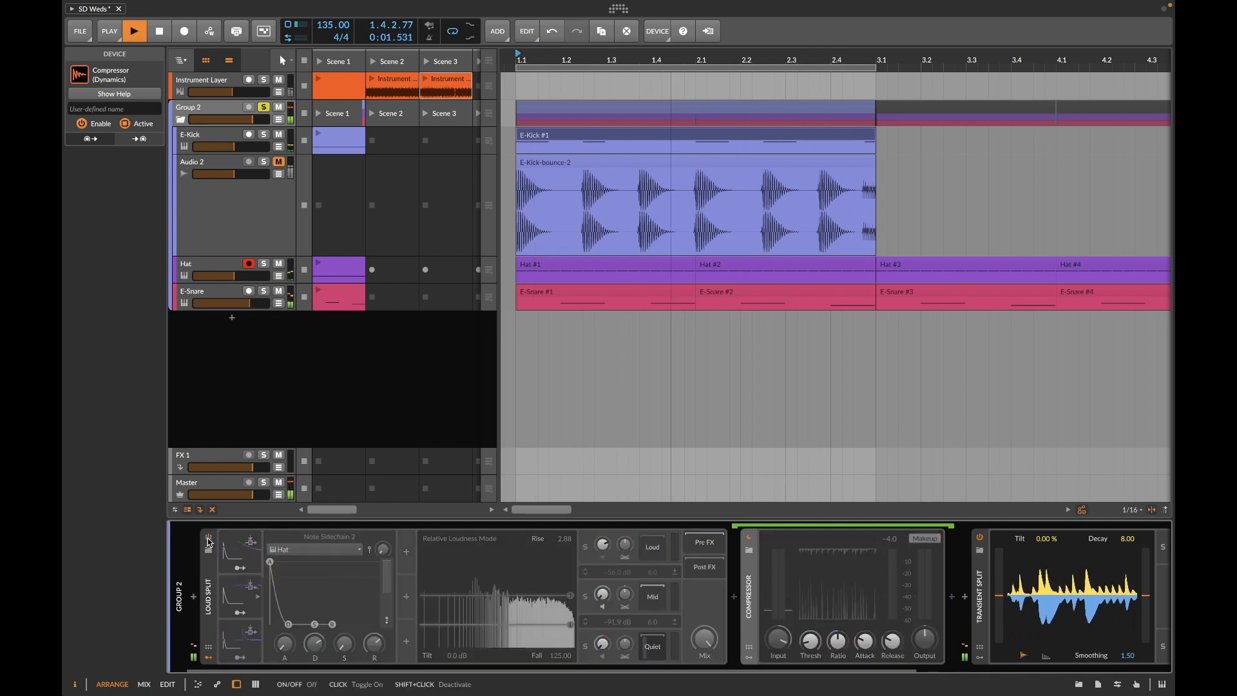
pyautogui.click(208, 540)
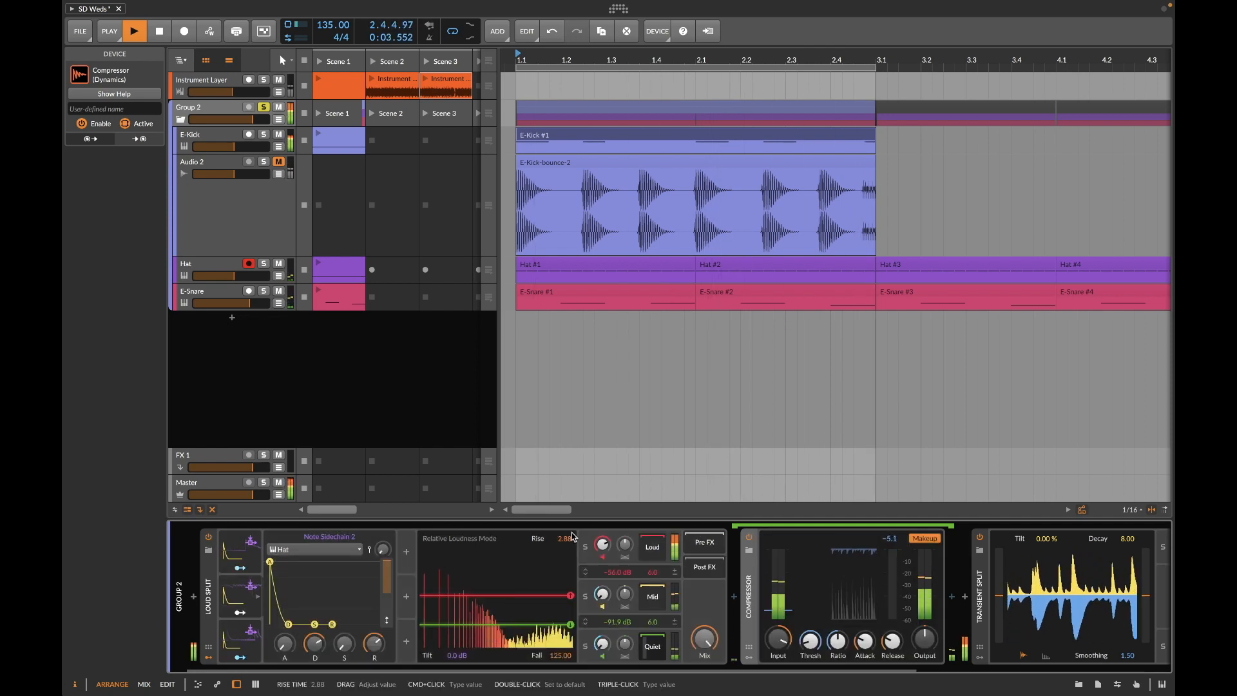
# Step: Set the Loud Split's Fall time to 0.13 and its Tilt to +6.0 dB
pyautogui.moveTo(561, 656); pyautogui.dragTo(565, 683)
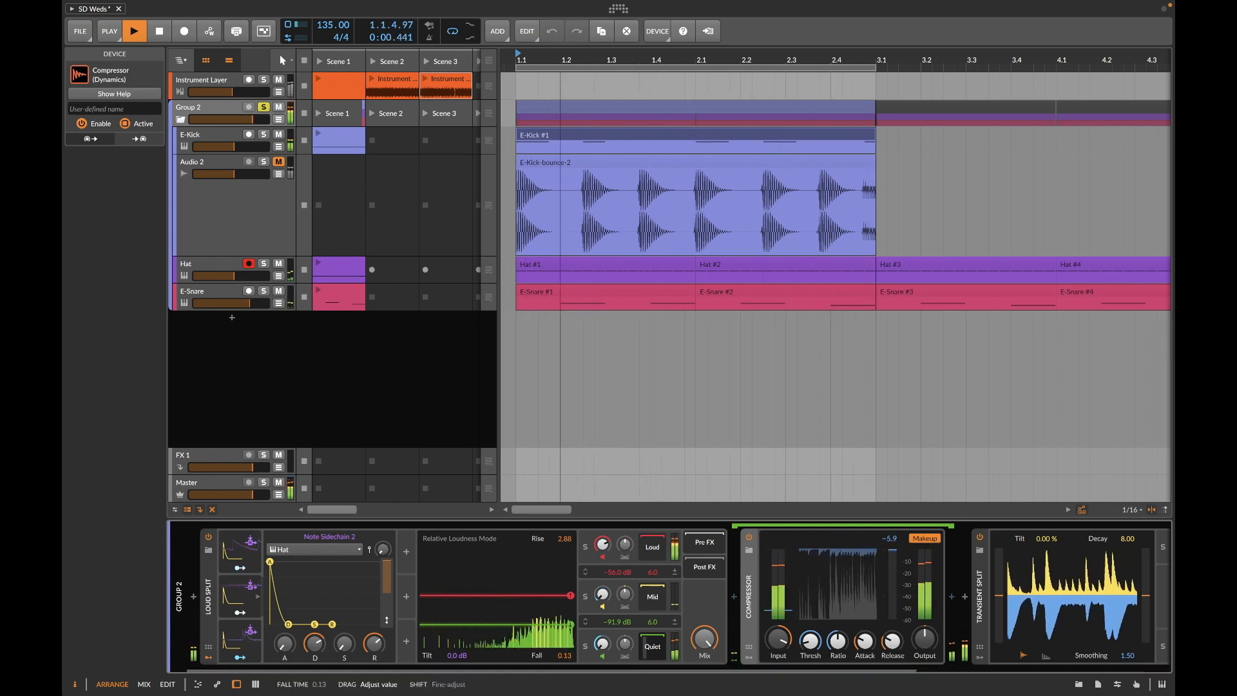
pyautogui.moveTo(564, 655); pyautogui.dragTo(564, 663)
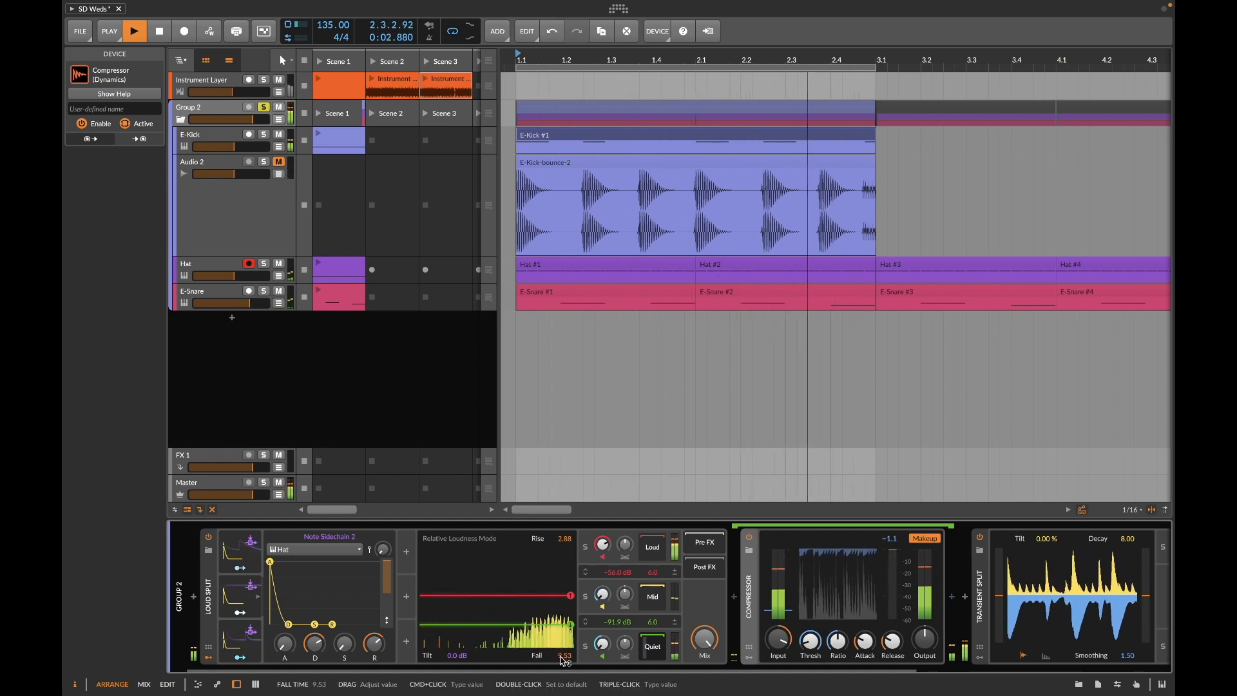
pyautogui.moveTo(565, 660); pyautogui.dragTo(565, 670)
pyautogui.moveTo(457, 656); pyautogui.dragTo(456, 641)
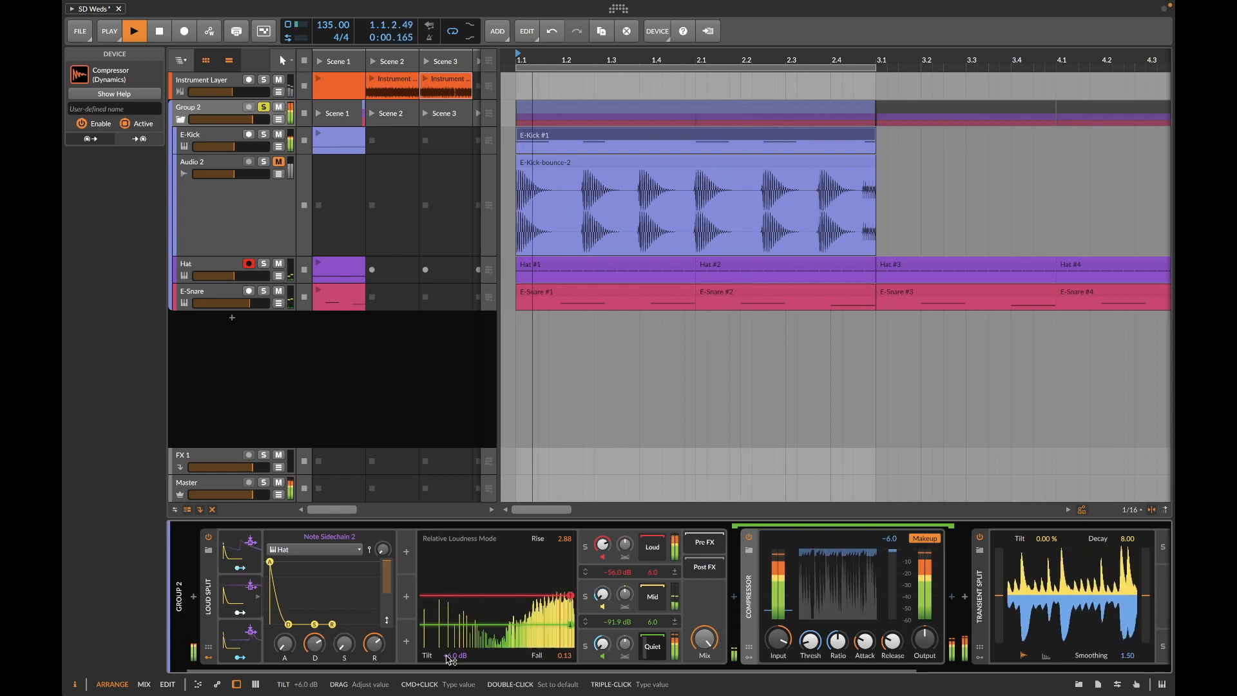
# Step: Try adding a duplicate of the Loud Split after the original, and undo the duplication
pyautogui.click(206, 567)
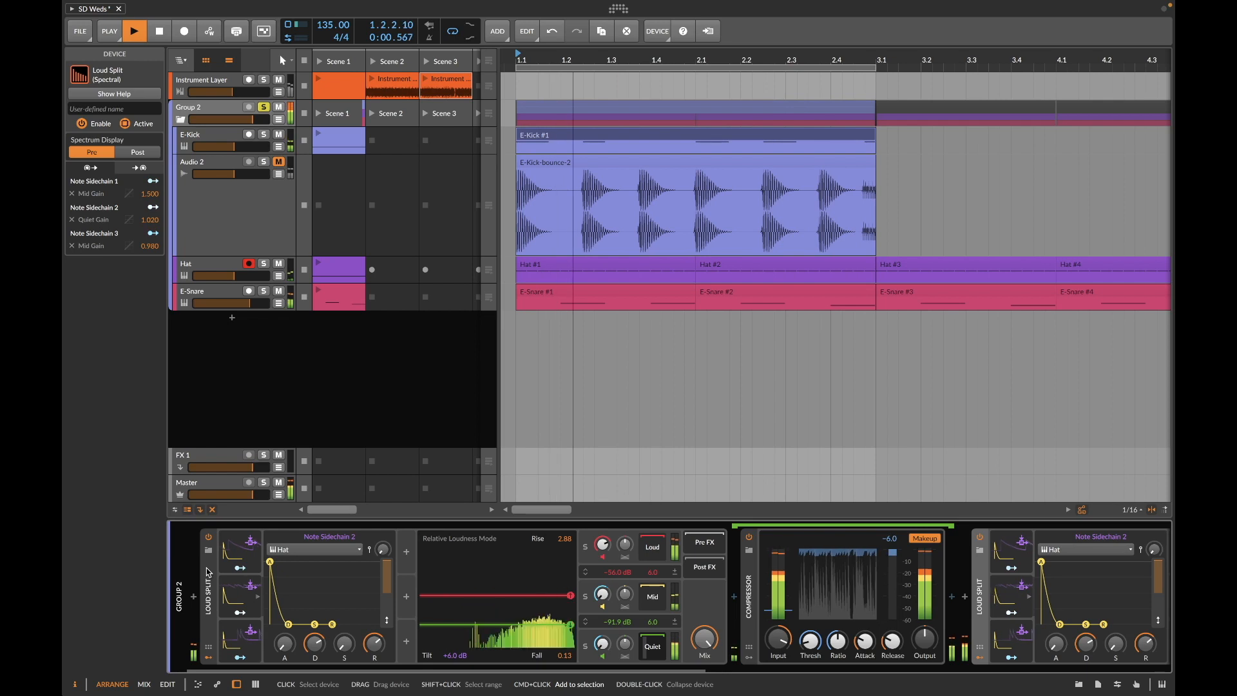
pyautogui.click(206, 567)
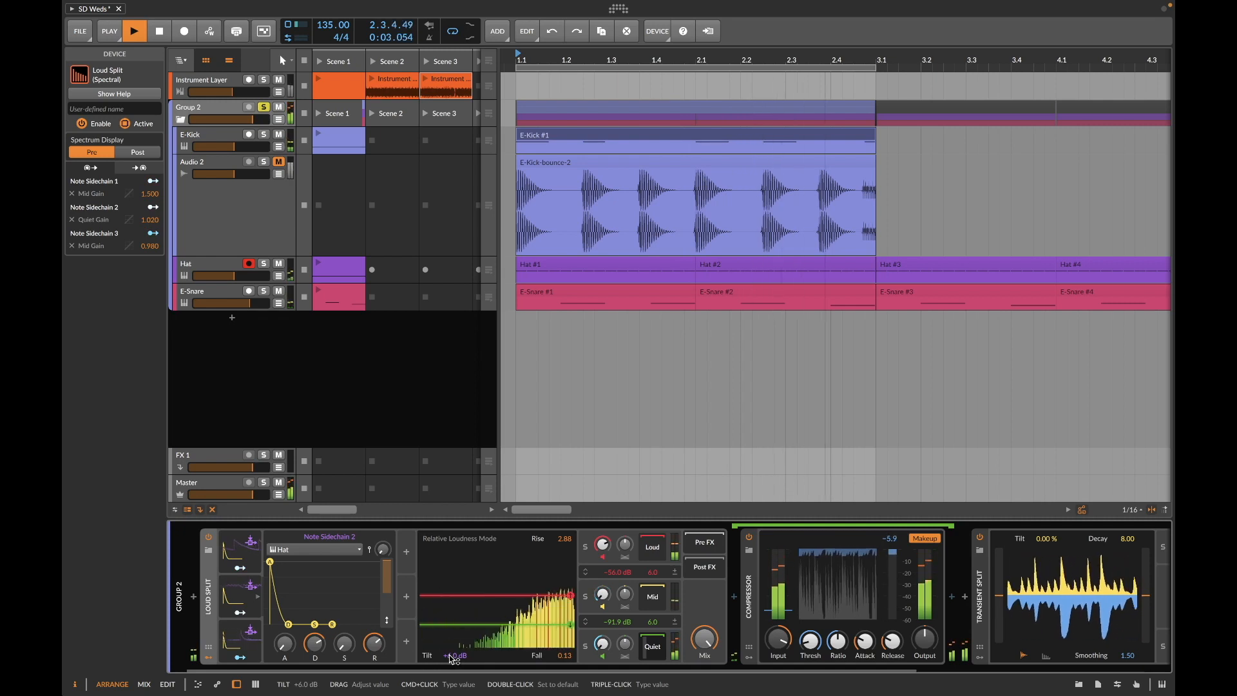
# Step: Solo the Loud channel of the Loud Split and insert a Compressor into that channel's device chain
pyautogui.click(586, 549)
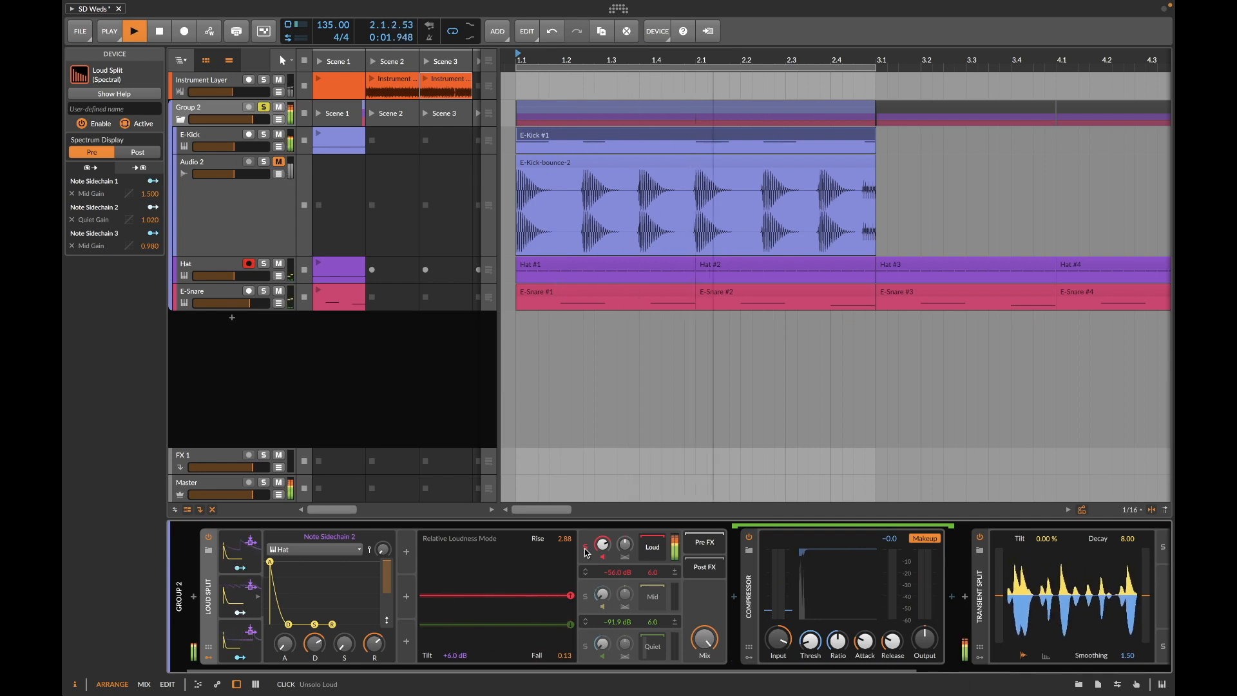
pyautogui.click(656, 549)
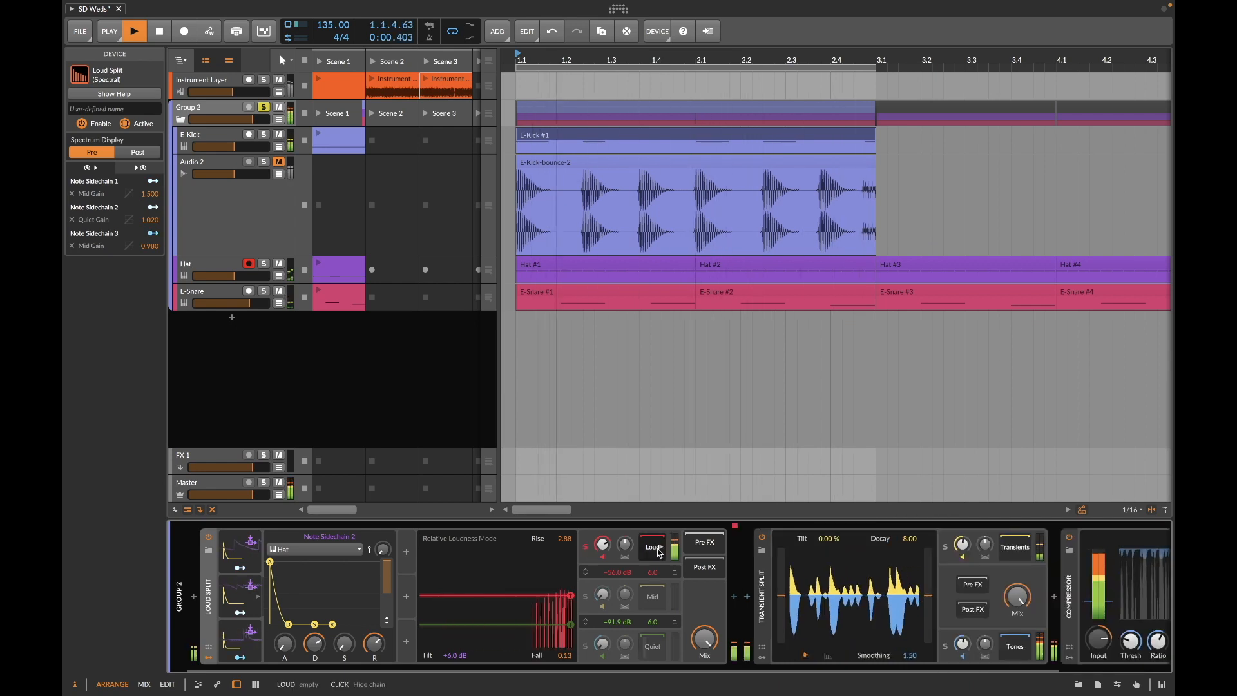
pyautogui.click(735, 597)
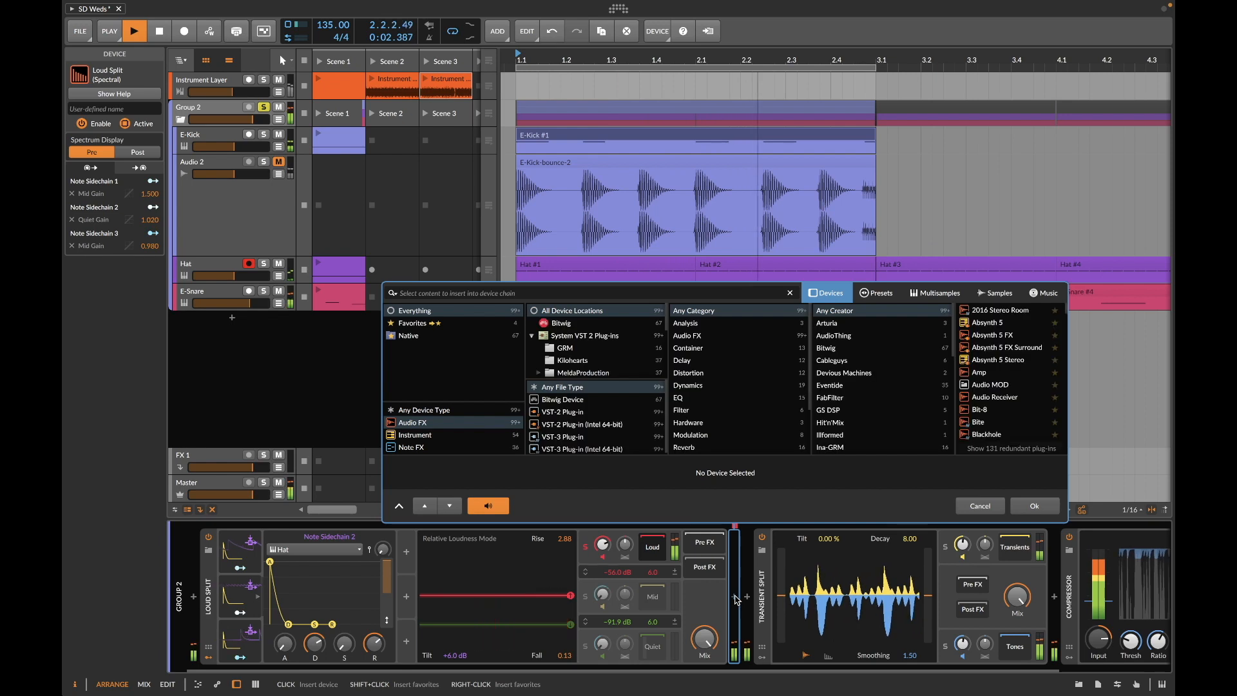
pyautogui.write('com')
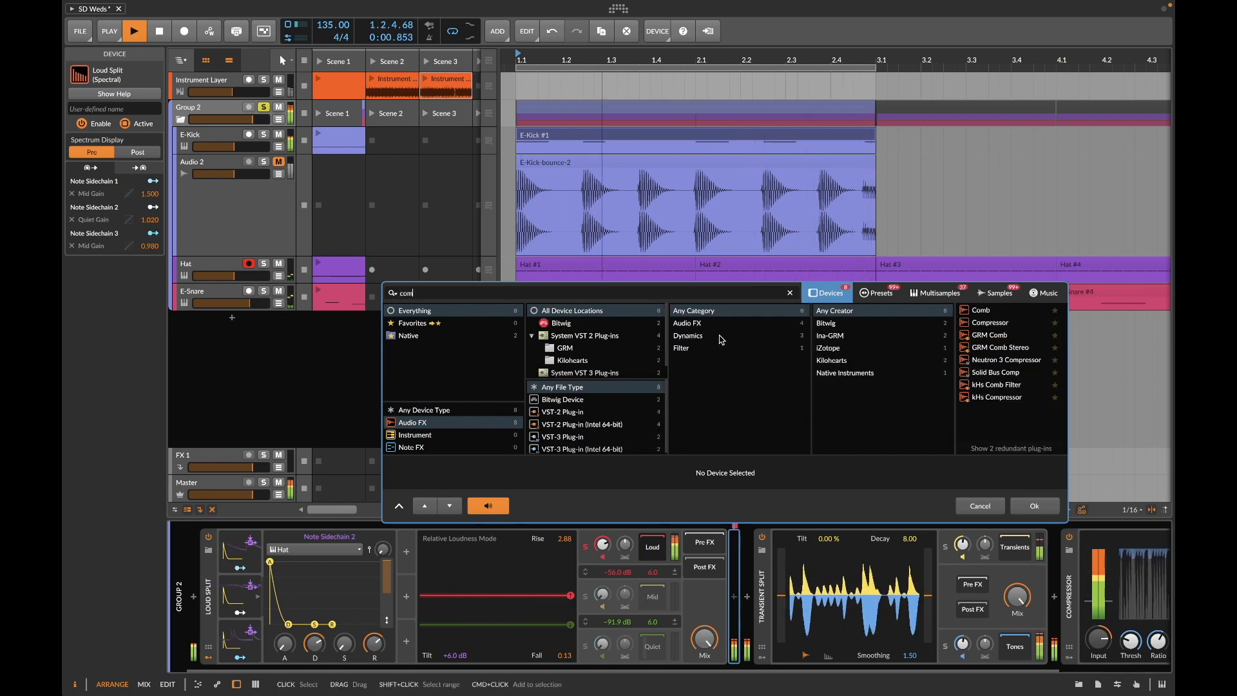
pyautogui.click(991, 322)
pyautogui.moveTo(1014, 484); pyautogui.dragTo(1027, 482)
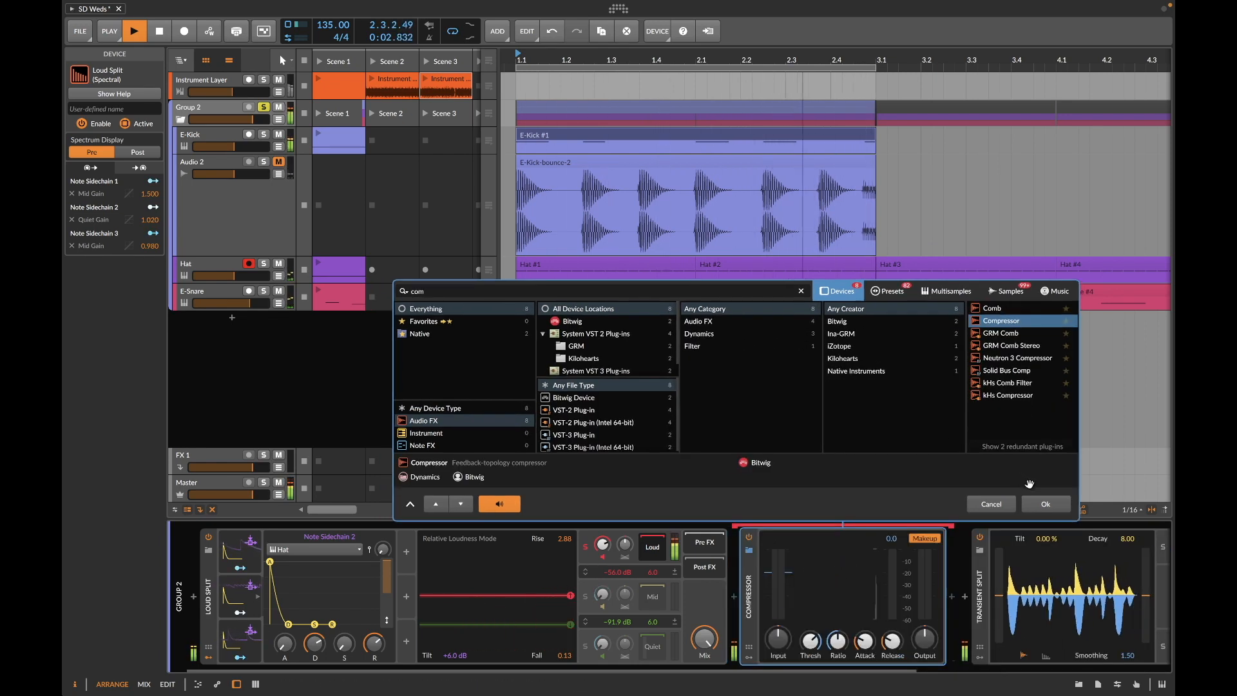
pyautogui.click(1046, 505)
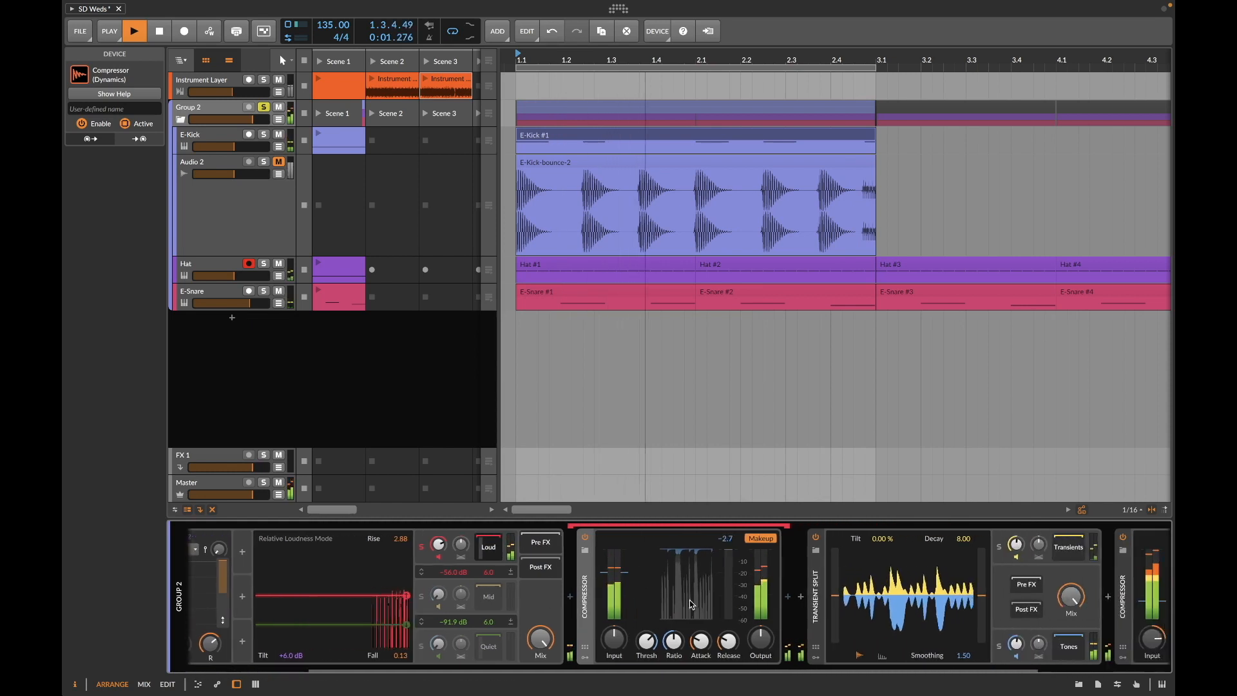
# Step: Preview an EQ+ ahead of the Loud channel's Compressor, but insert a Filter there instead
pyautogui.click(567, 594)
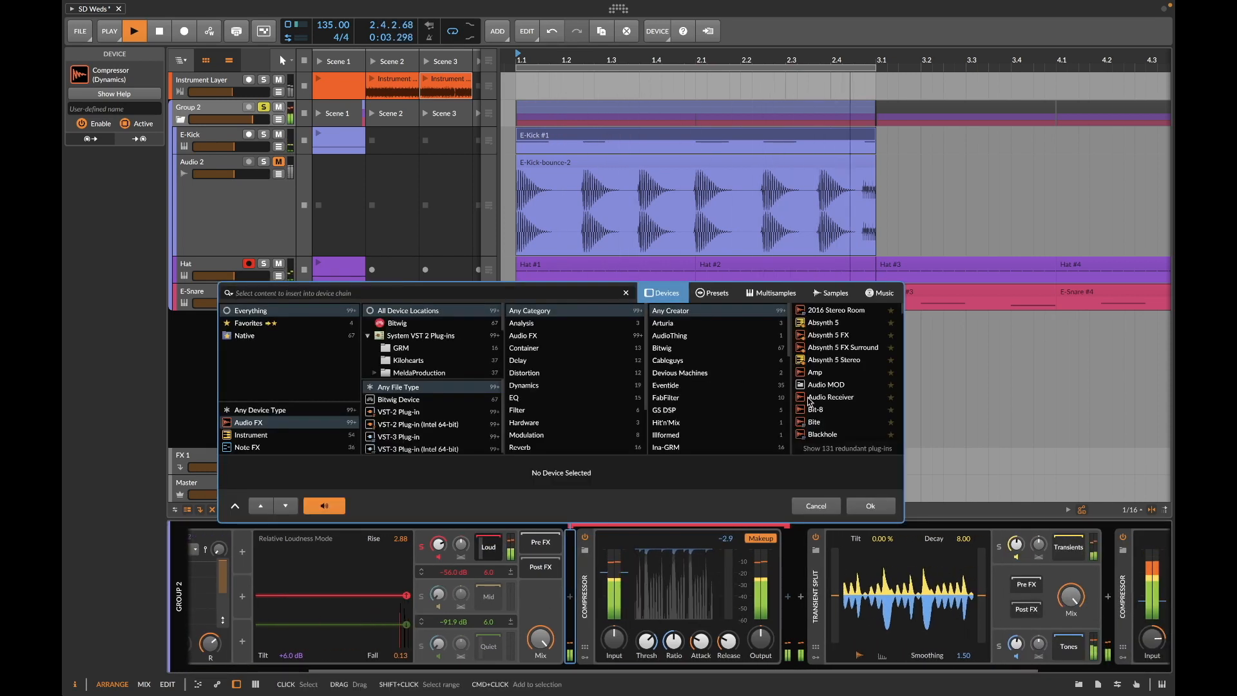
pyautogui.write('eq')
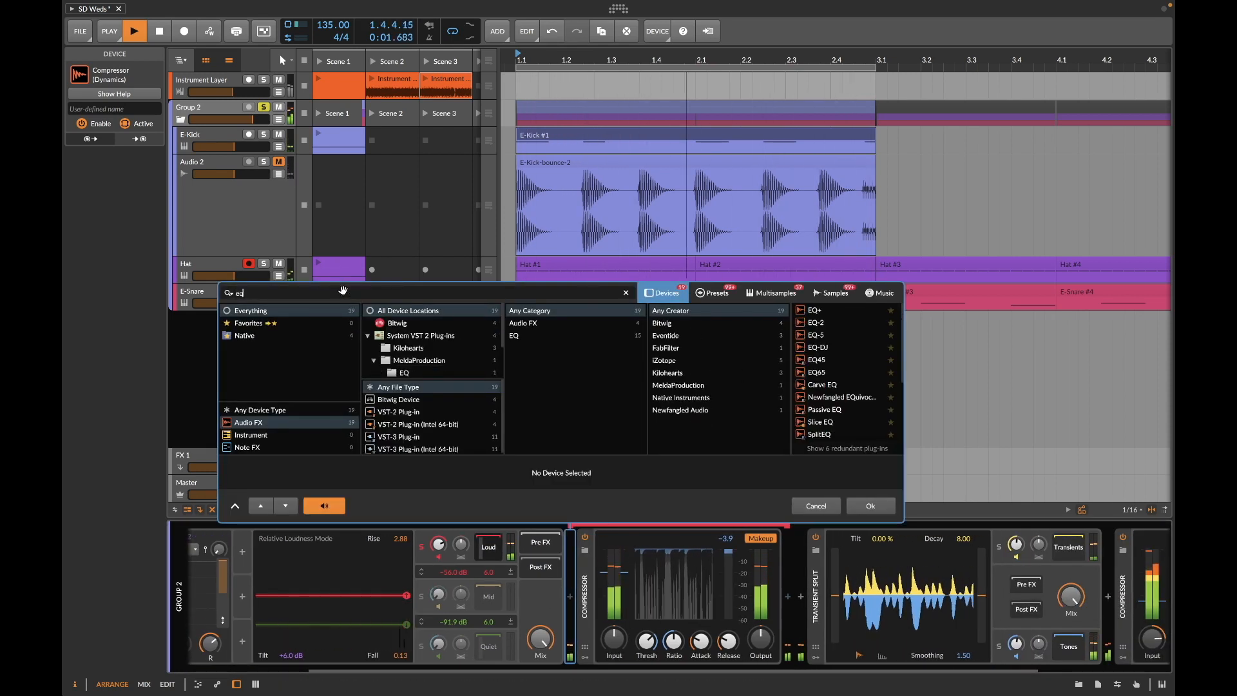
pyautogui.click(809, 311)
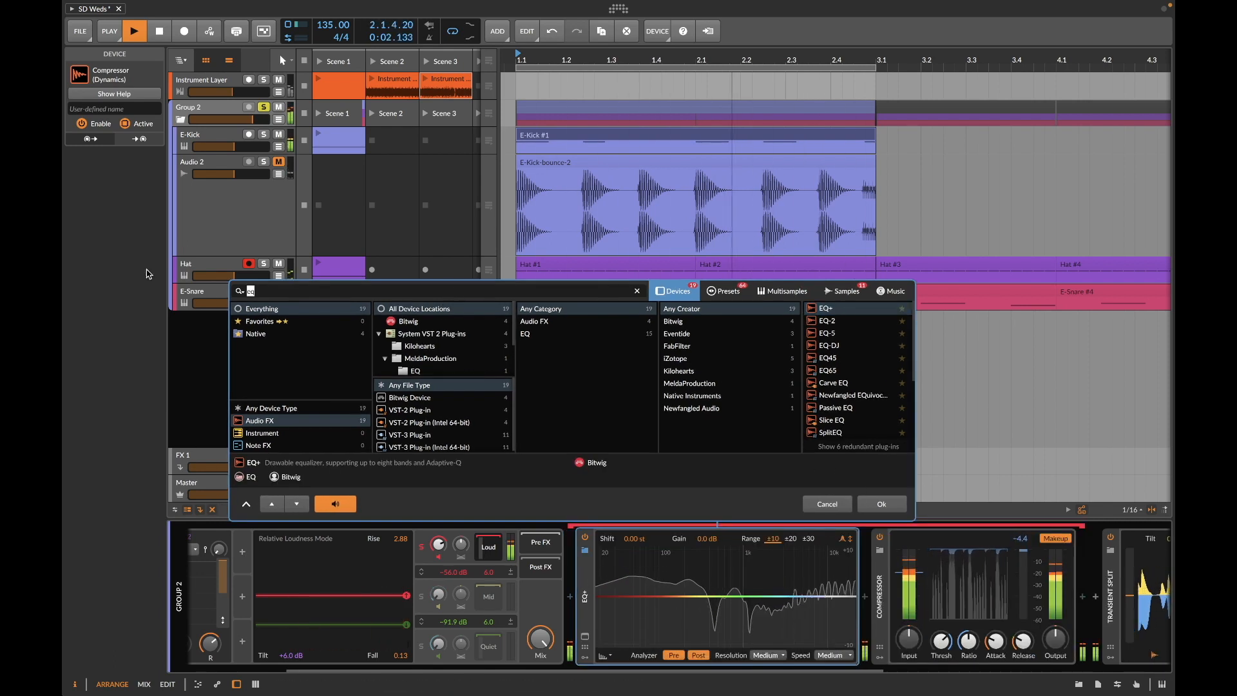
pyautogui.write('fil')
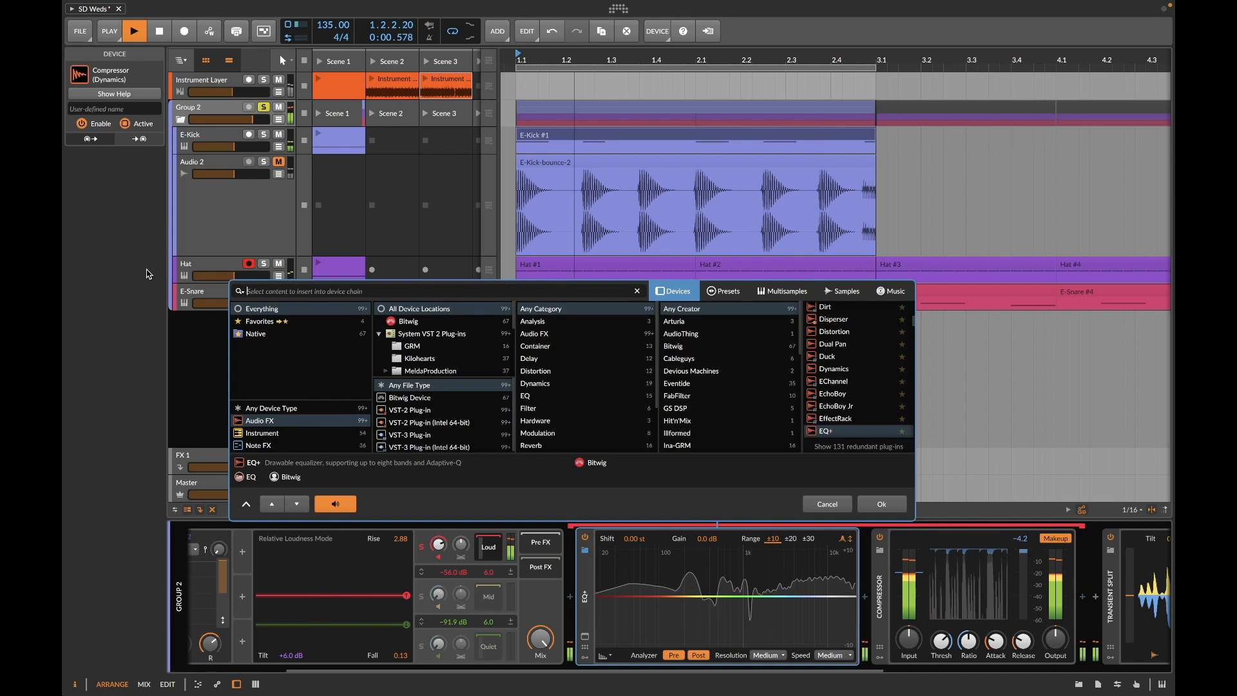
pyautogui.write('ter')
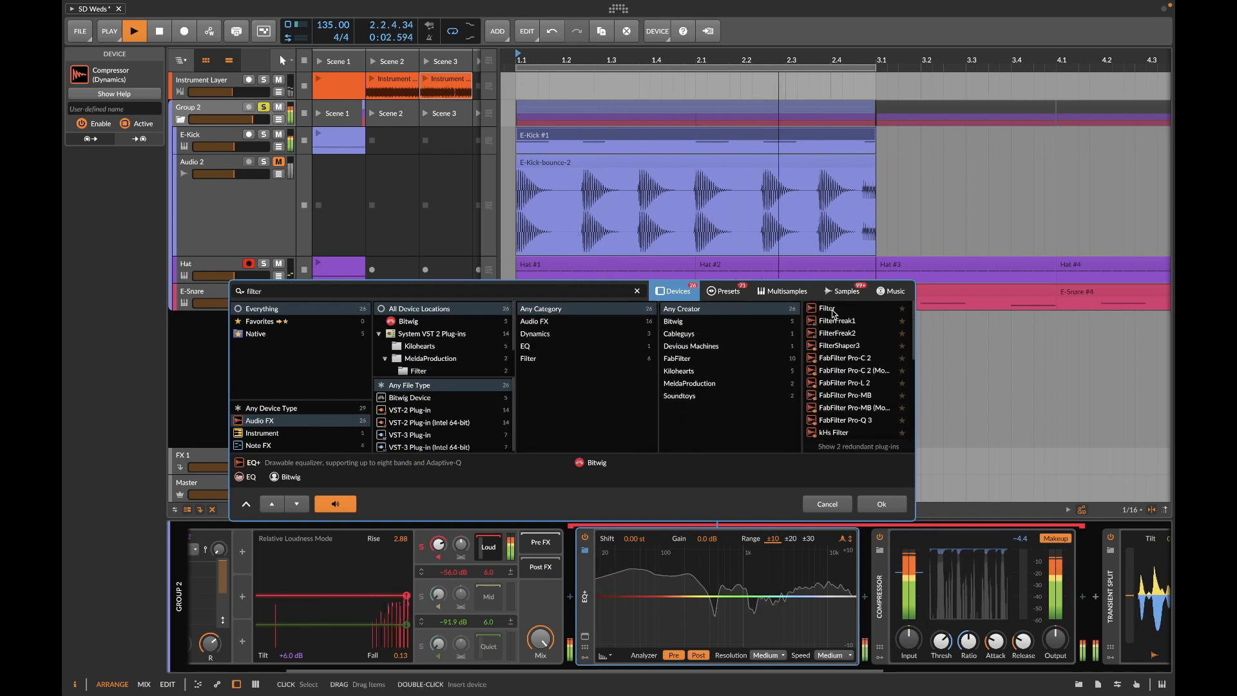
pyautogui.click(831, 310)
pyautogui.click(881, 504)
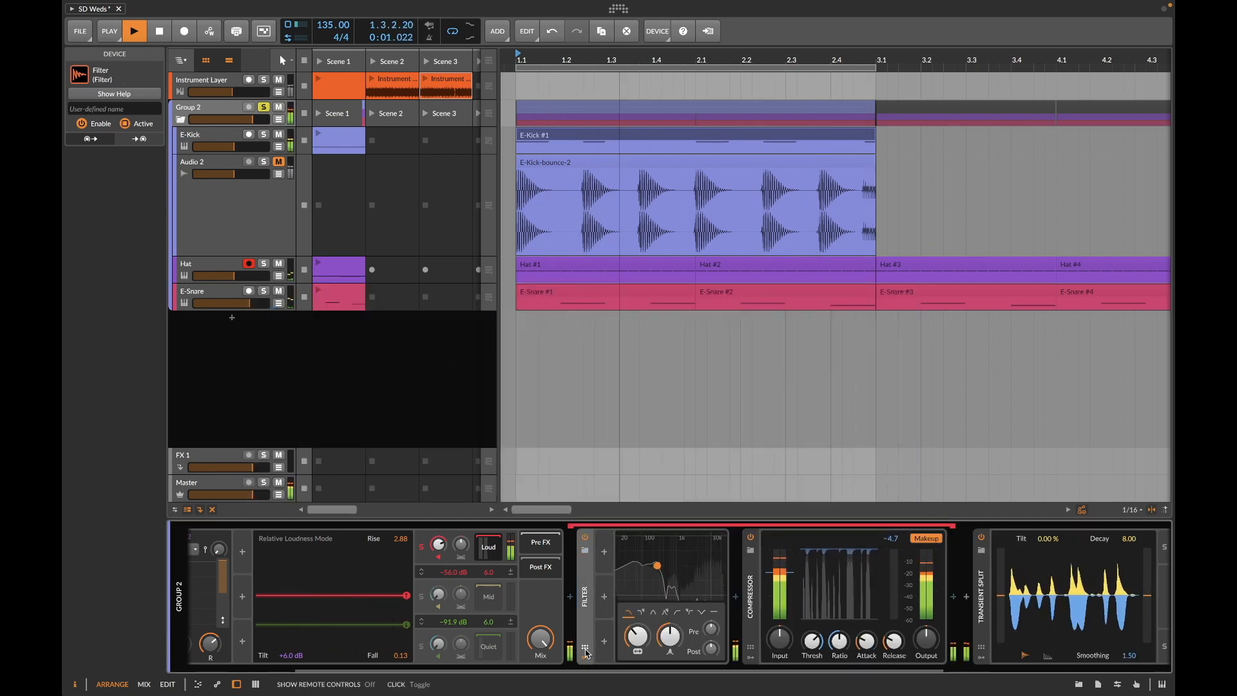
# Step: Set the Filter's pre gain to about +16.0 dB, and the following Compressor's input gain to +10.8 dB and threshold to about -33.2 dB
pyautogui.hscroll(3, 587, 644)
pyautogui.moveTo(324, 637); pyautogui.dragTo(292, 635)
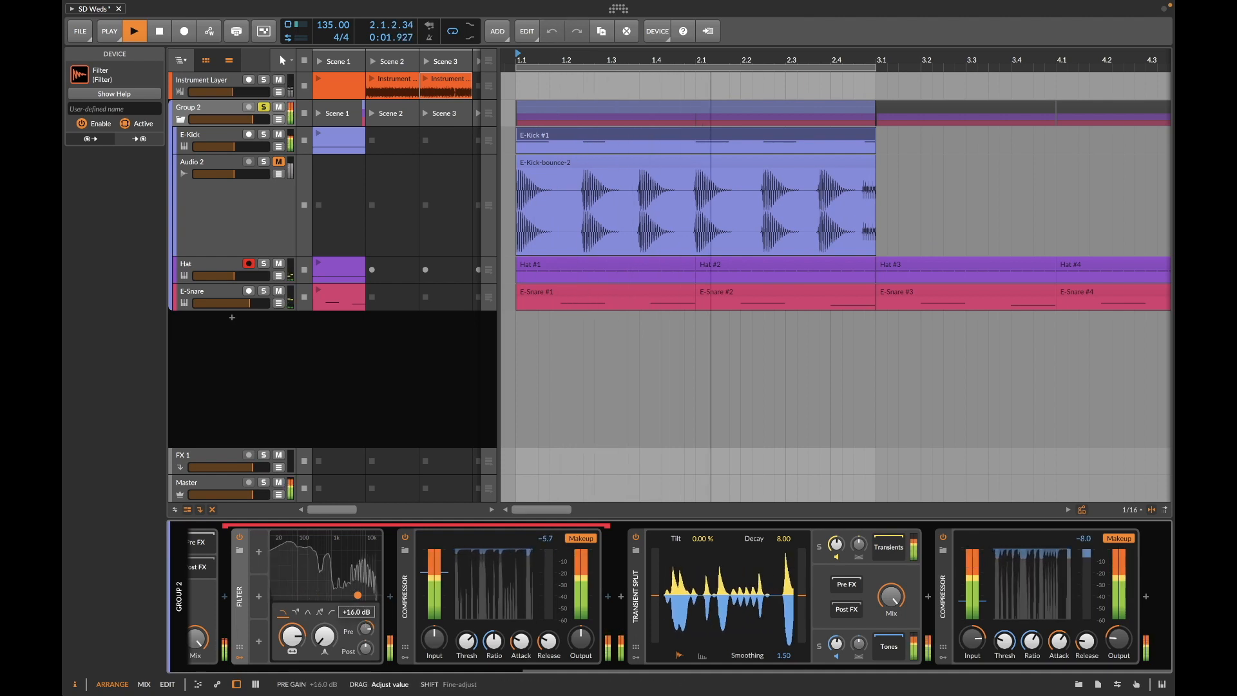
pyautogui.moveTo(365, 629); pyautogui.dragTo(368, 636)
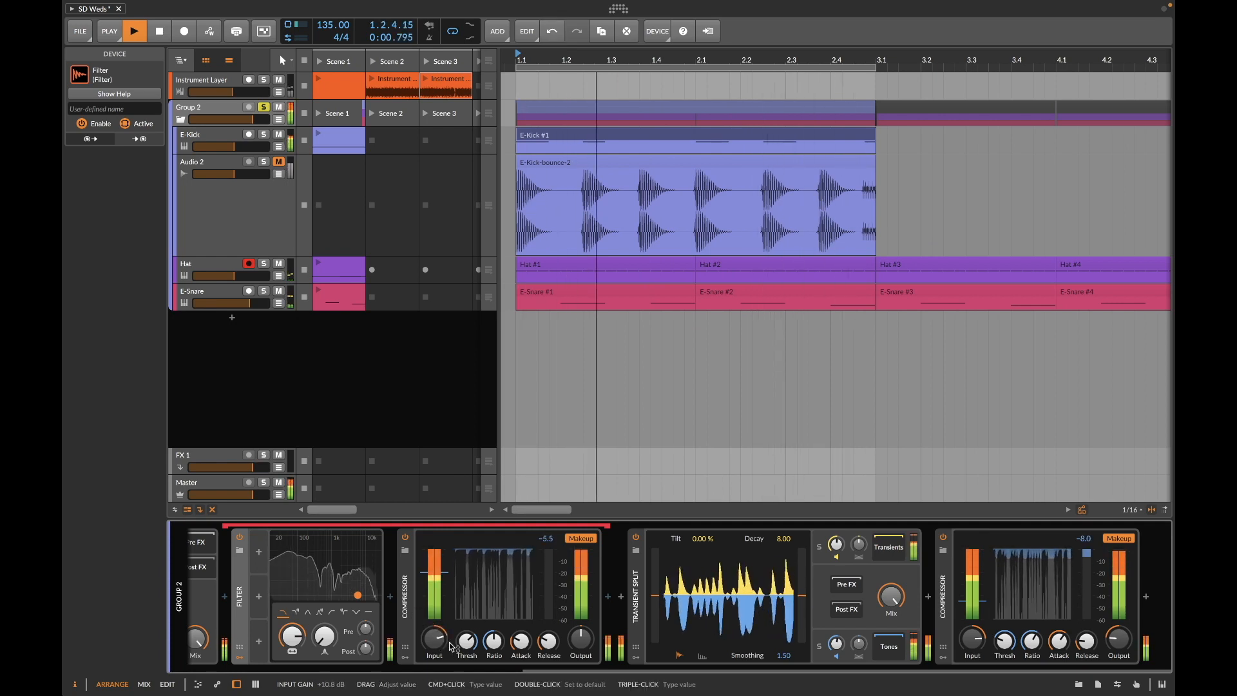
pyautogui.moveTo(494, 640)
pyautogui.moveTo(493, 641); pyautogui.dragTo(467, 670)
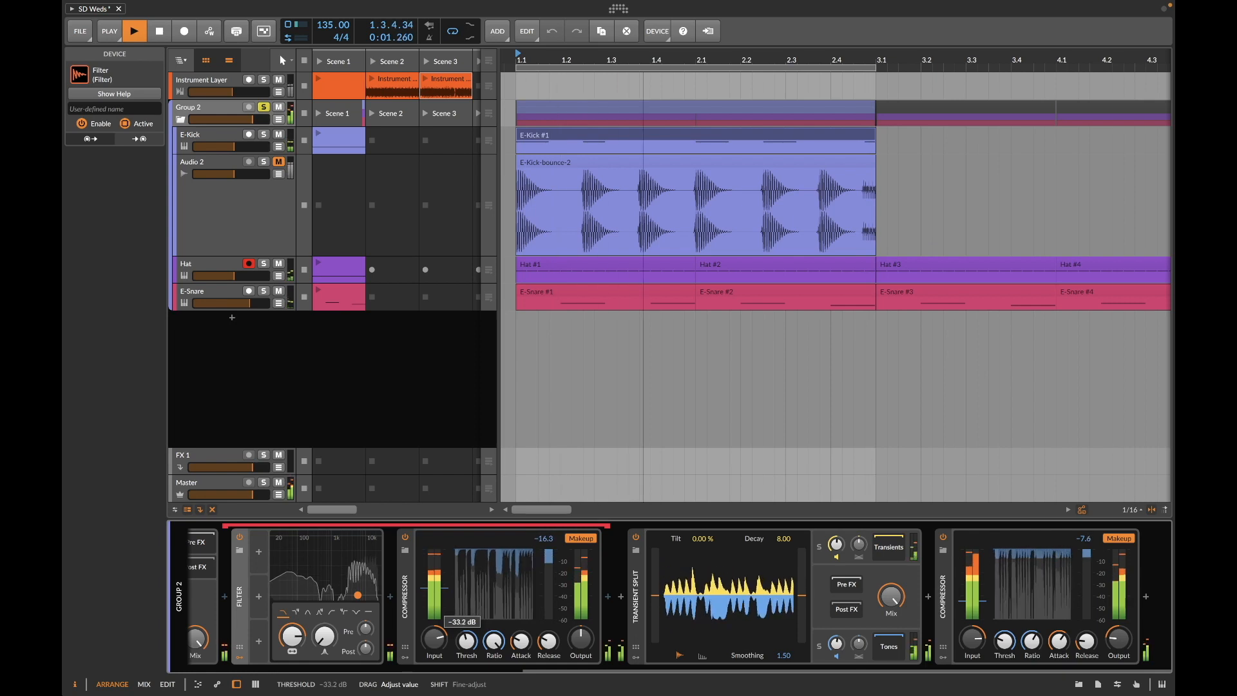
# Step: Try raising the Loud Split's upper threshold to -41.0 dB, and undo that change
pyautogui.moveTo(292, 636)
pyautogui.moveTo(292, 636); pyautogui.dragTo(339, 585)
pyautogui.hscroll(-4, 288, 623)
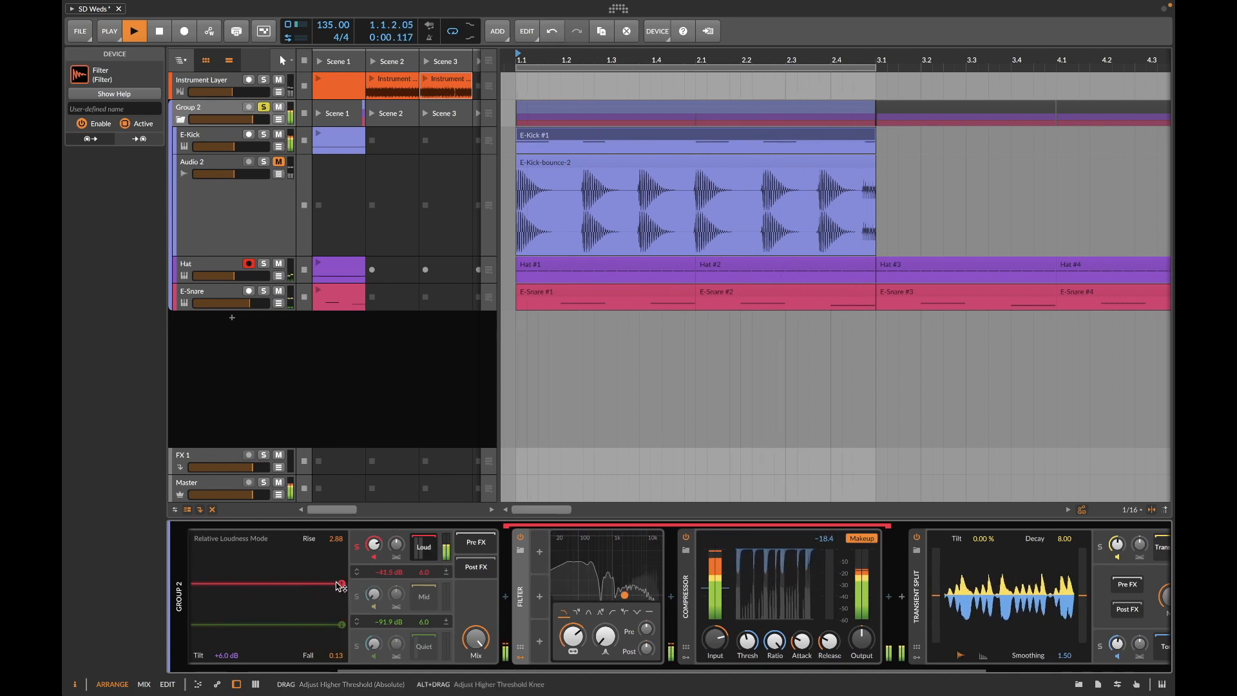
pyautogui.hotkey('ctrl', 'z')
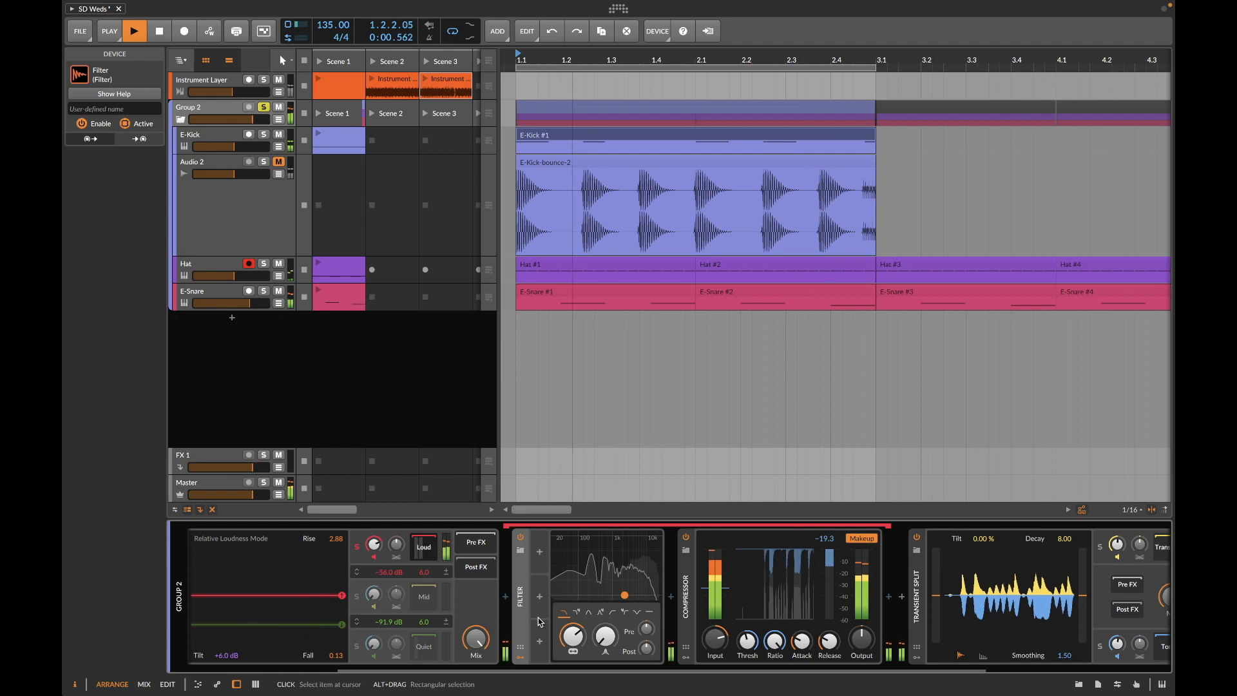
# Step: Unsolo the Loud channel and try a Loud Split Fall time of 34.17, then return it to 0.13
pyautogui.hscroll(-3, 416, 636)
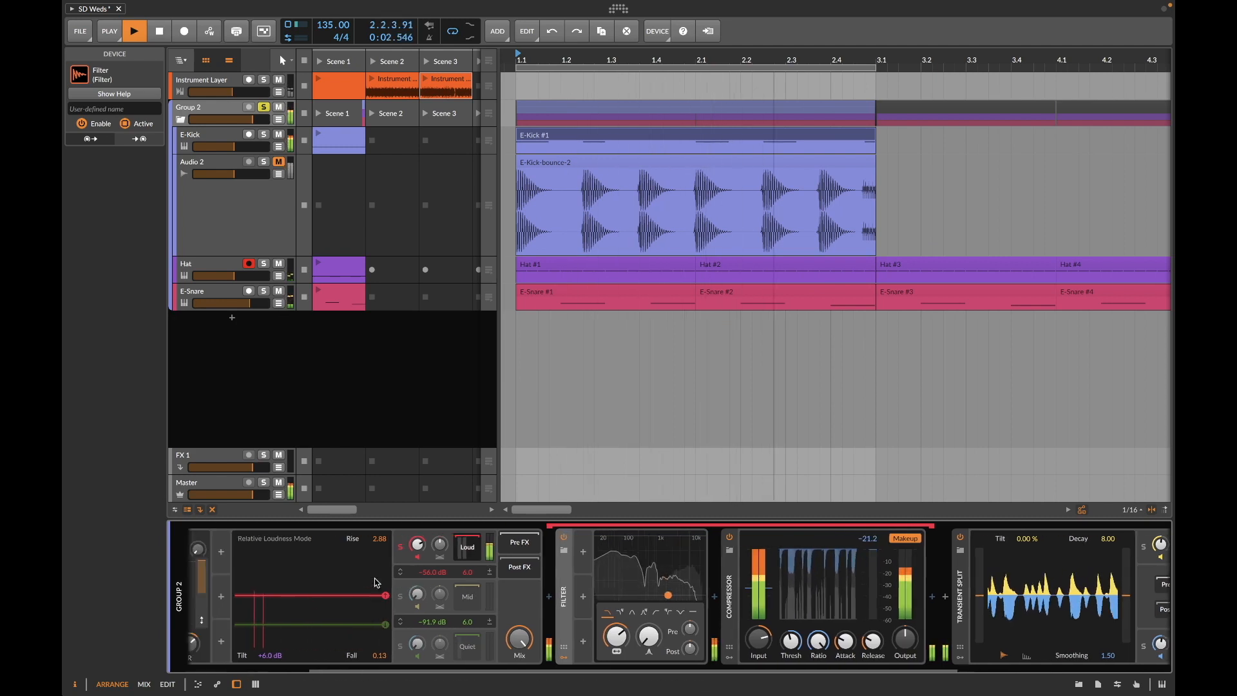
pyautogui.click(510, 548)
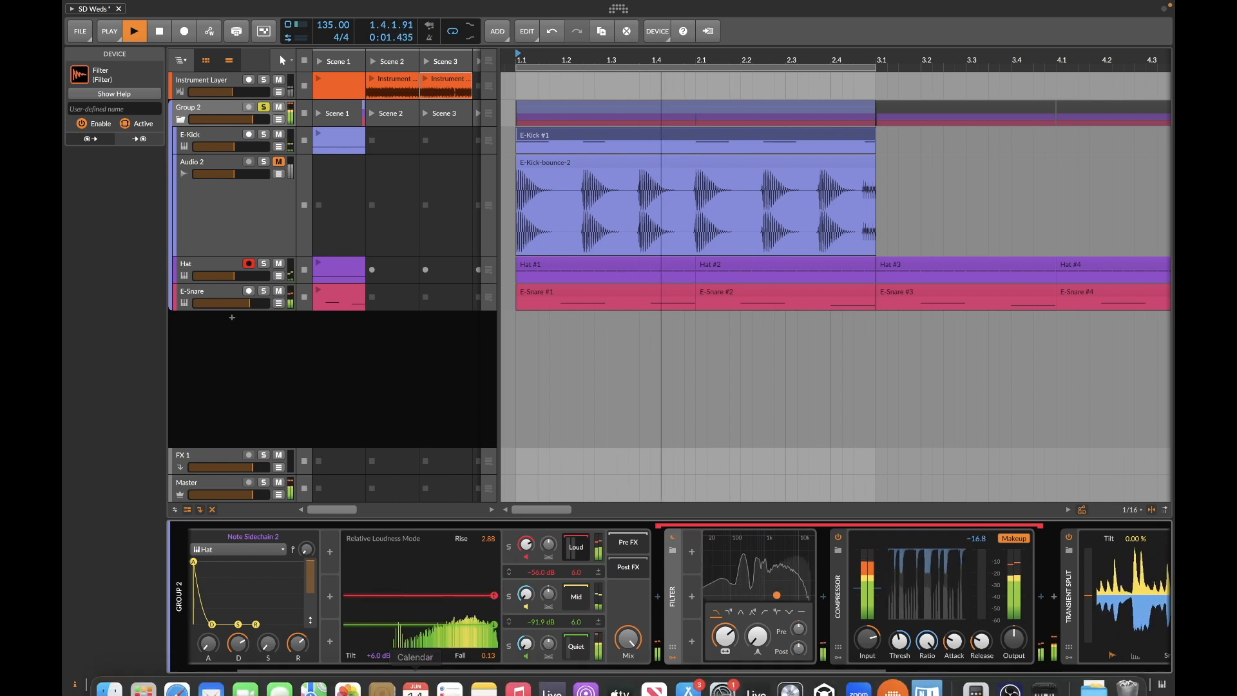
pyautogui.moveTo(488, 656); pyautogui.dragTo(489, 622)
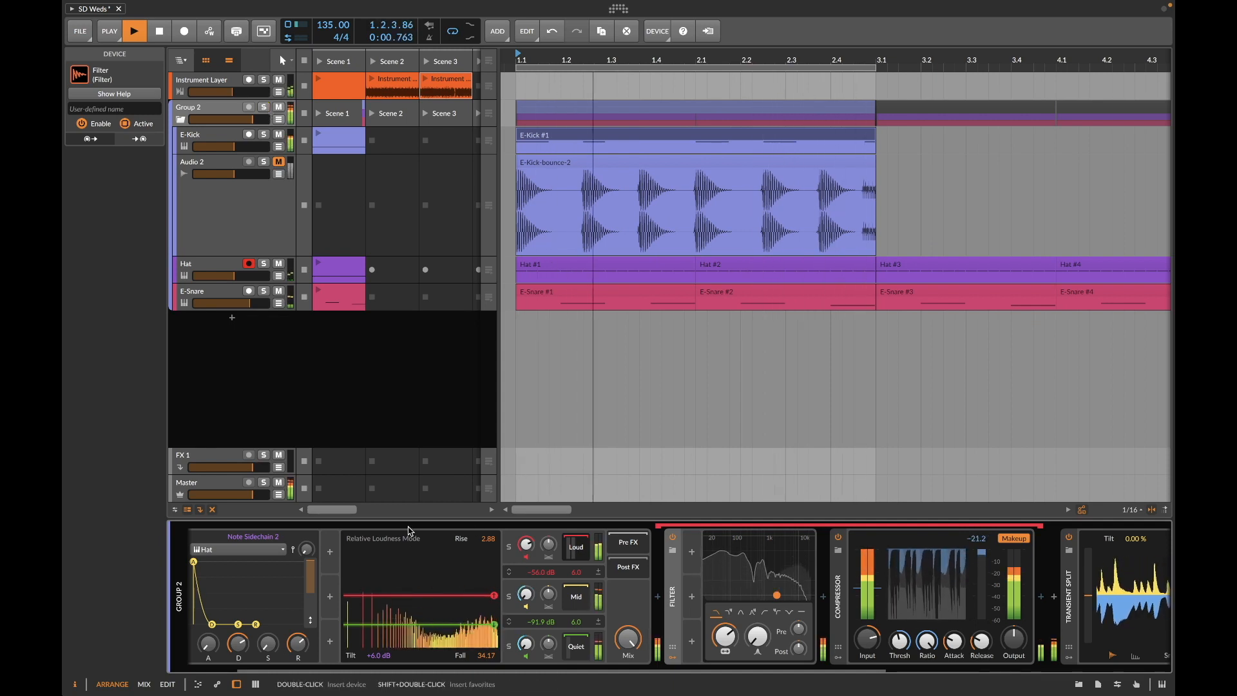
pyautogui.moveTo(484, 656)
pyautogui.mouseDown()
pyautogui.moveTo(484, 693)
pyautogui.moveTo(483, 587)
pyautogui.moveTo(483, 656)
pyautogui.mouseUp()
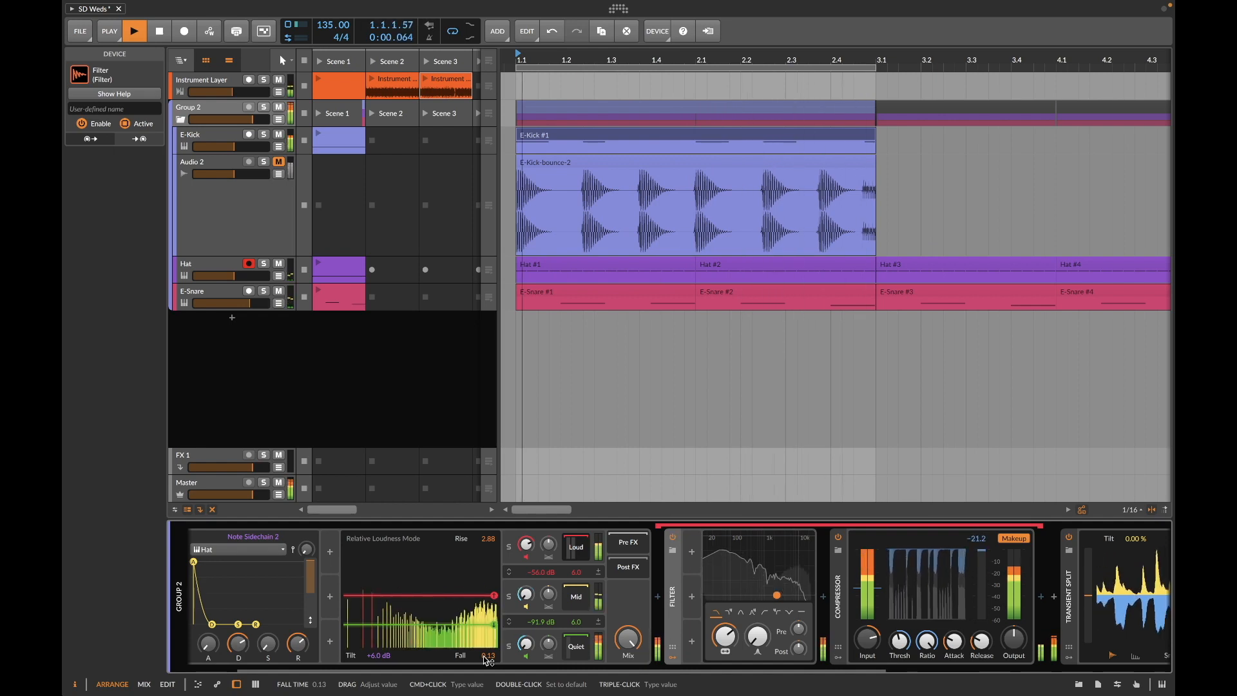
pyautogui.hscroll(-2, 438, 597)
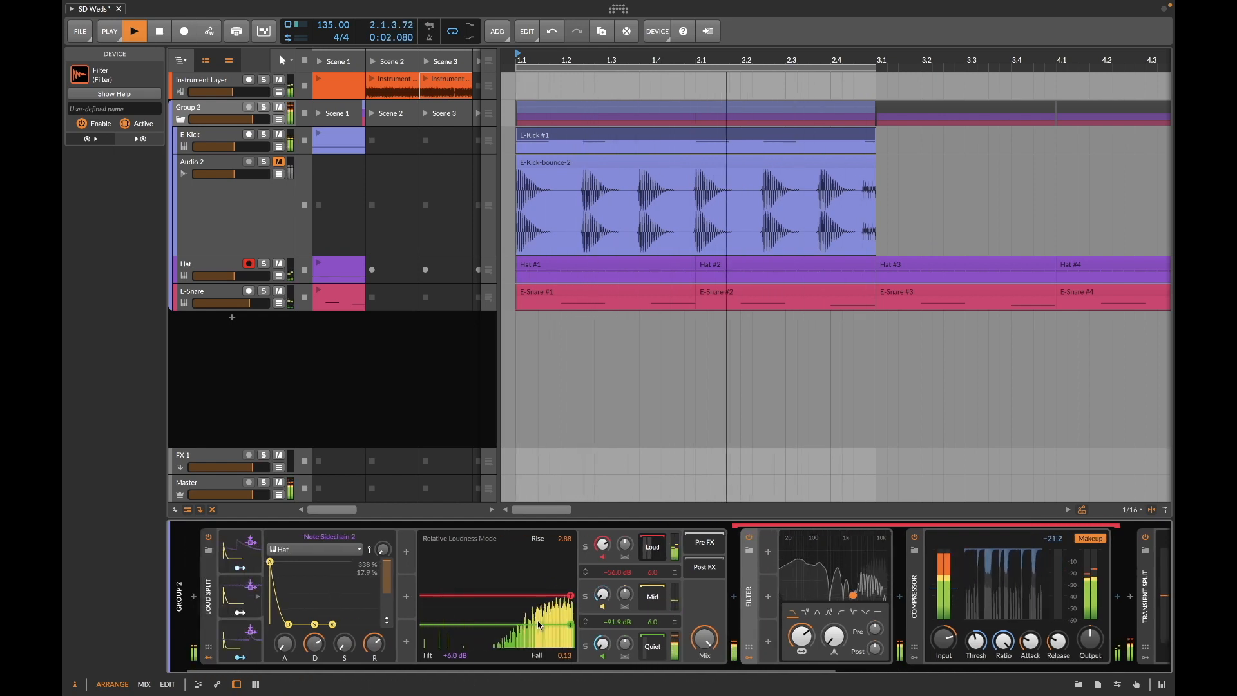
pyautogui.moveTo(566, 658)
pyautogui.mouseDown()
pyautogui.moveTo(566, 606)
pyautogui.moveTo(566, 657)
pyautogui.mouseUp()
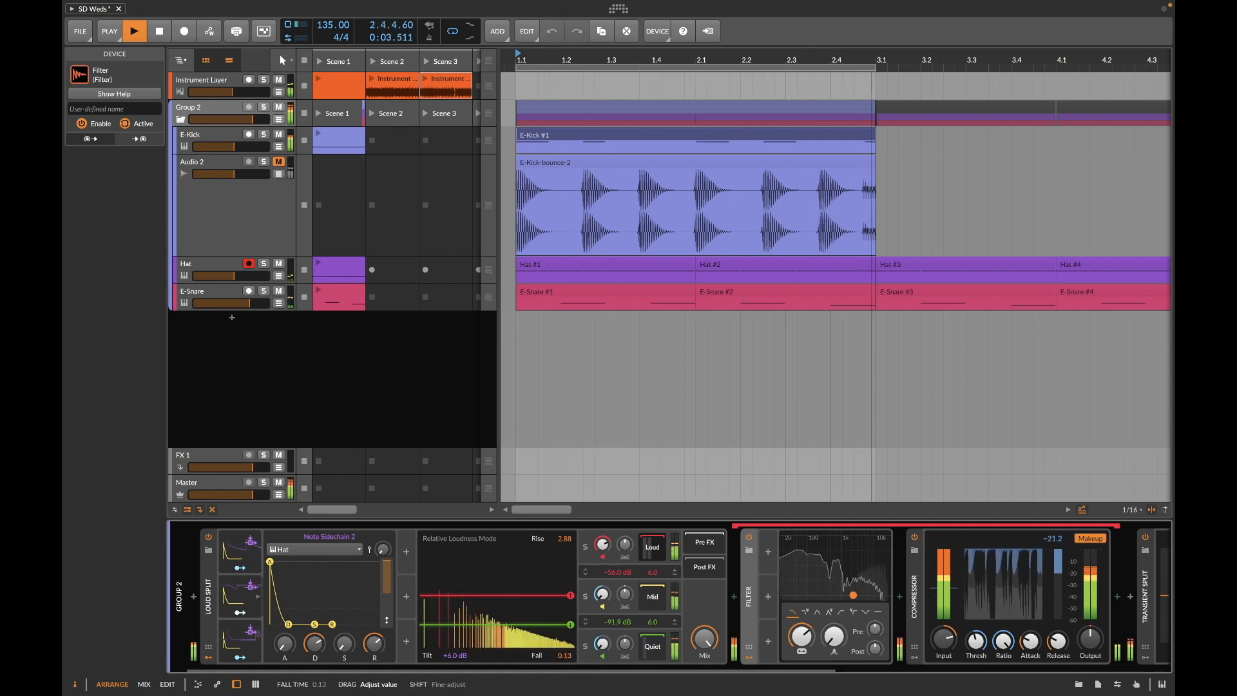
# Step: Solo the Quiet, Mid and Loud channels one after another, and listen to the soloed Loud channel with its device chain shown
pyautogui.click(586, 647)
pyautogui.click(585, 596)
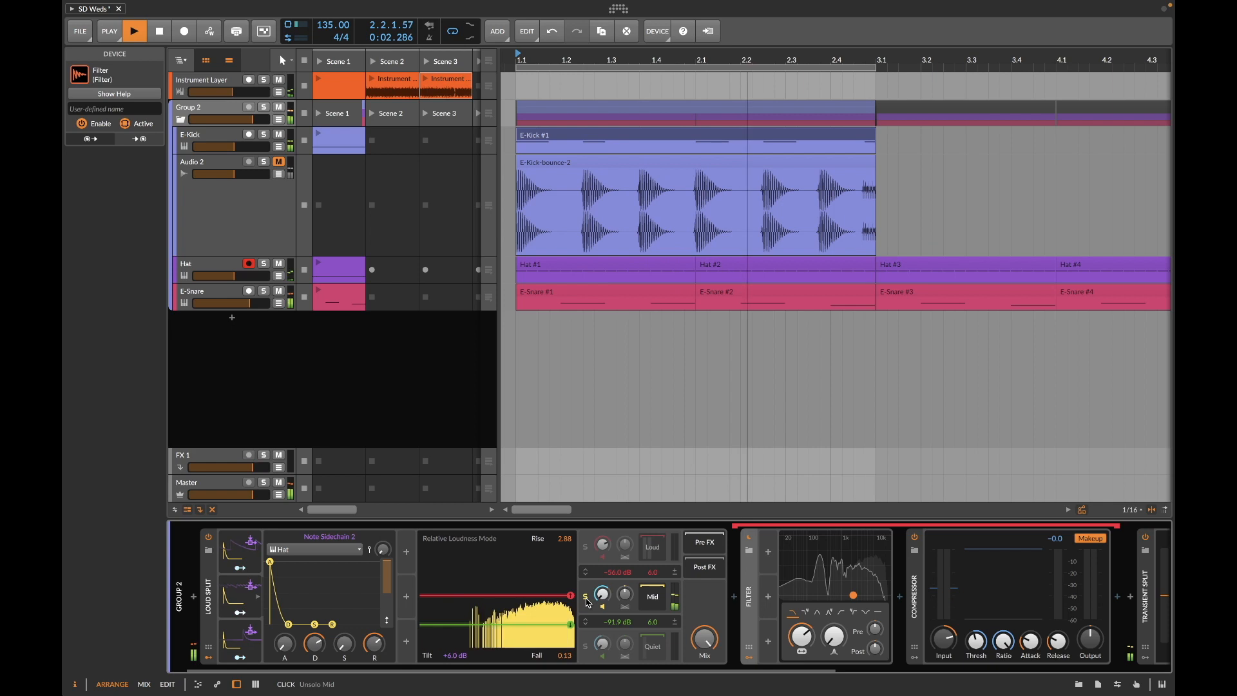
pyautogui.click(585, 548)
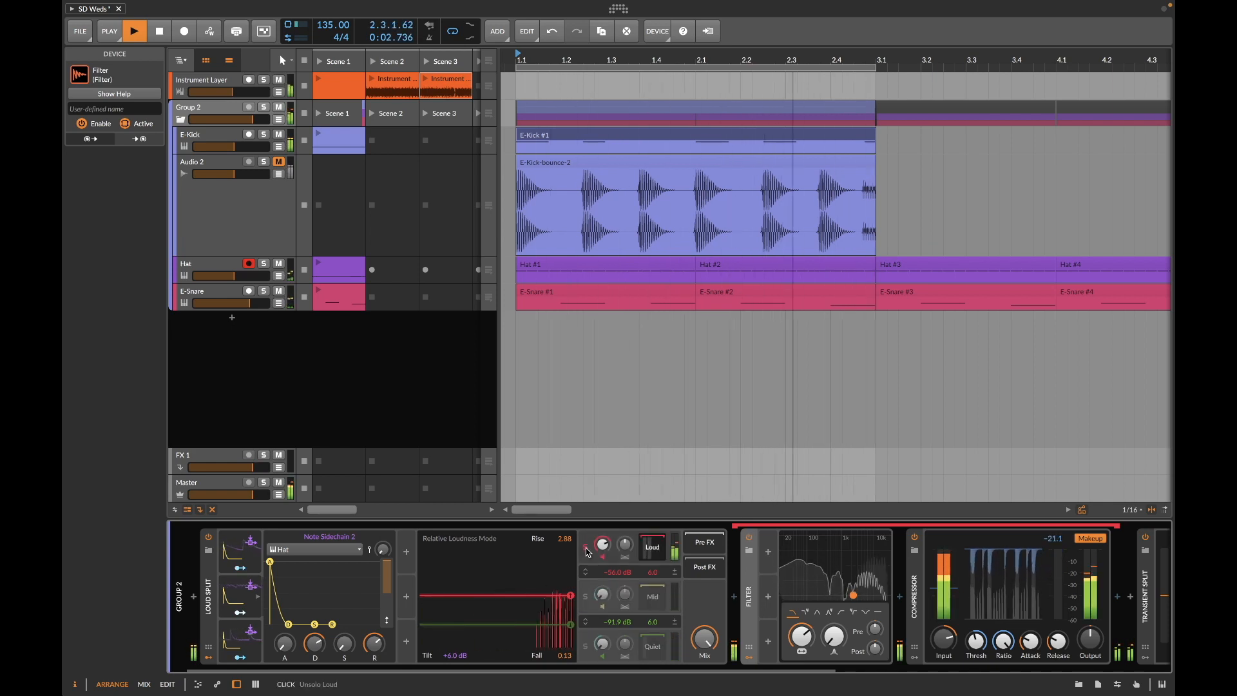
pyautogui.press('space')
pyautogui.click(648, 548)
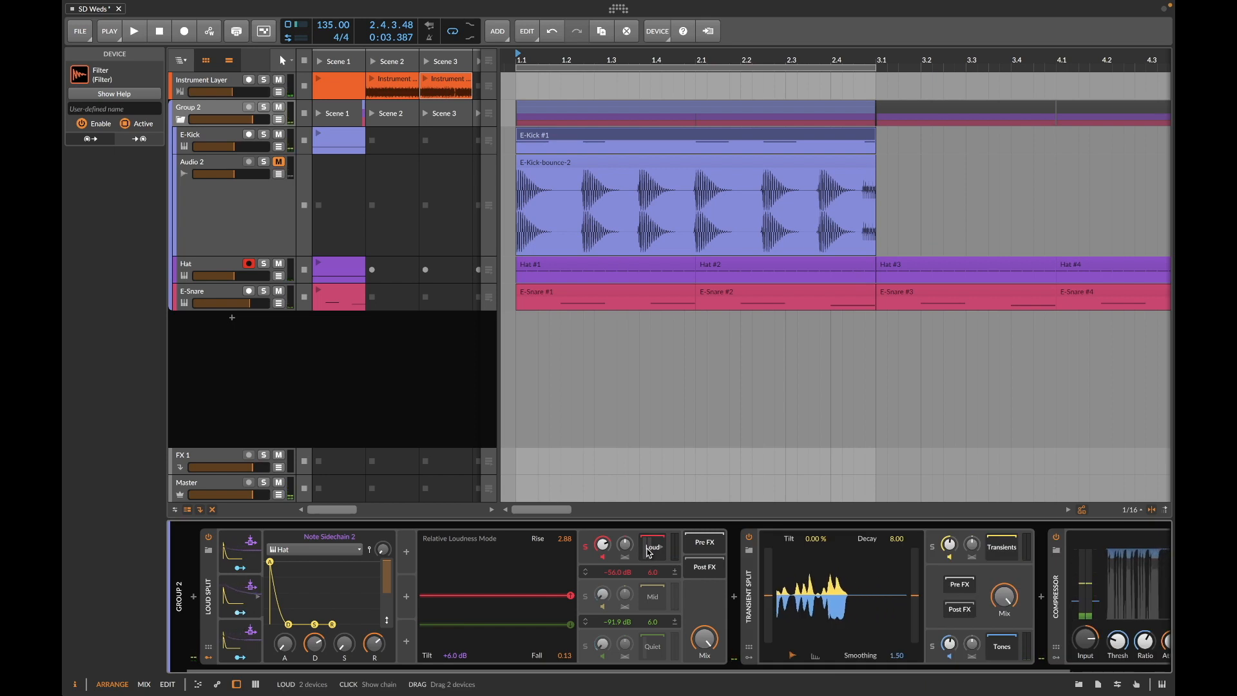
pyautogui.click(651, 551)
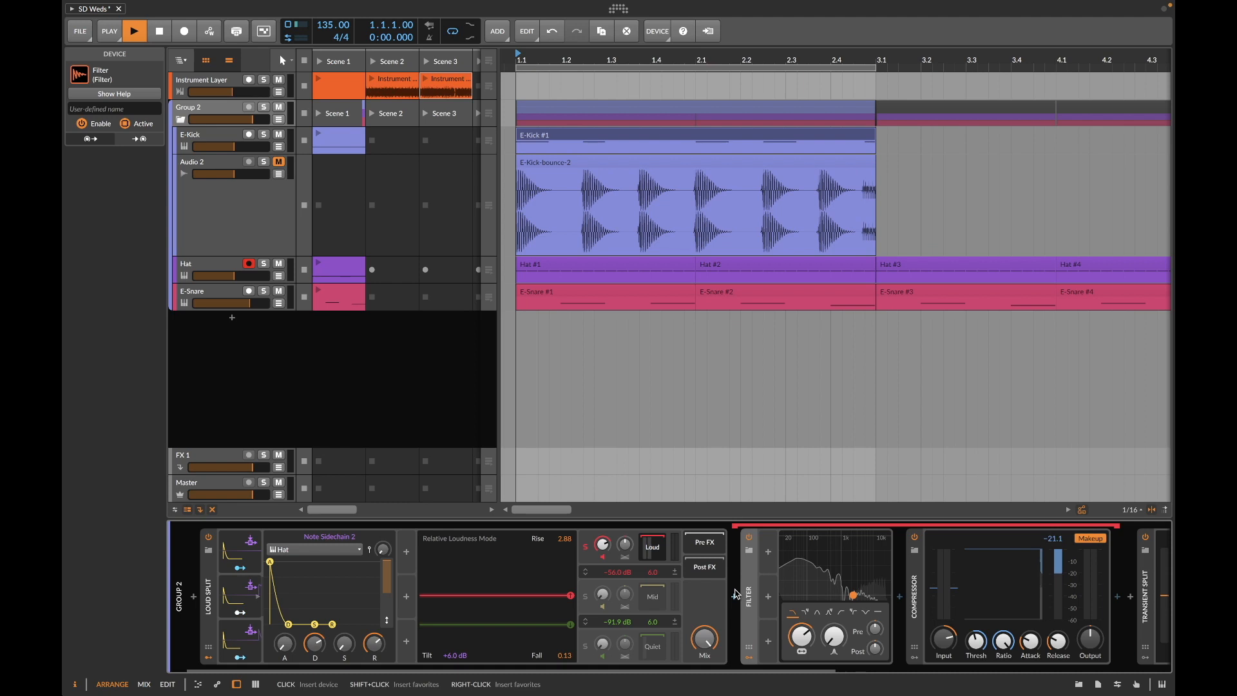
pyautogui.press('space')
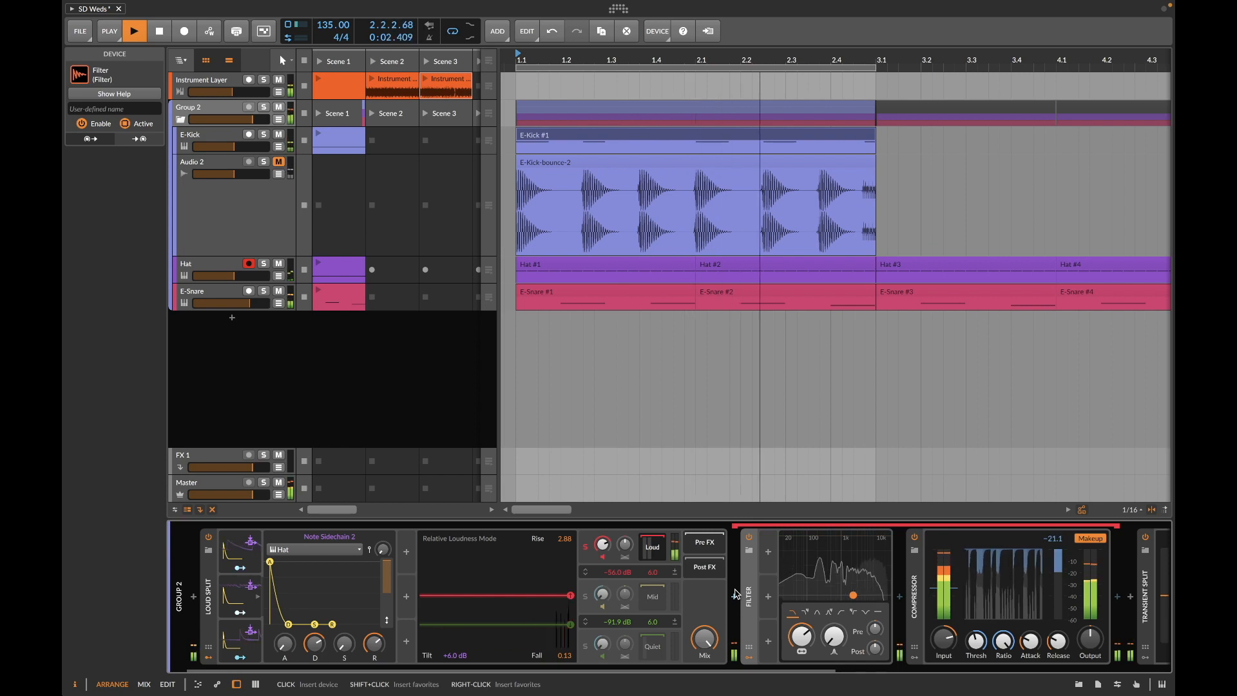
pyautogui.press('space')
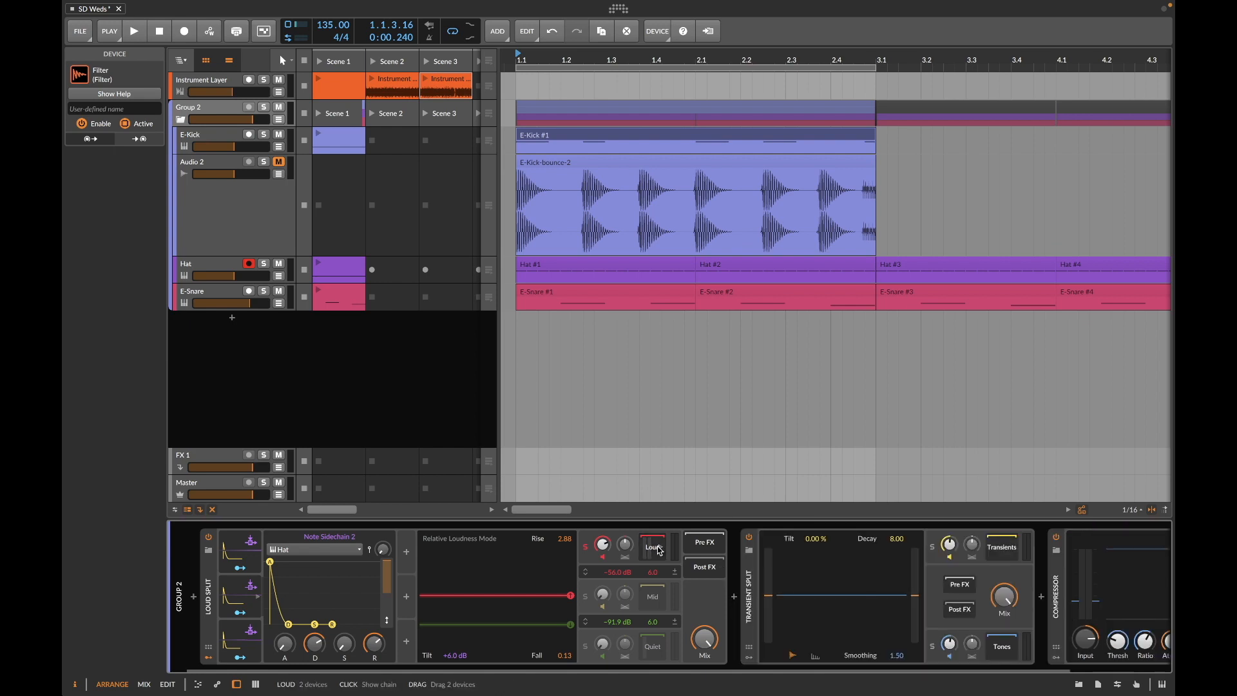
# Step: Insert a Freq Split from the favorites ahead of the Filter in the Loud channel and set its Splits to 2.55
pyautogui.click(732, 596)
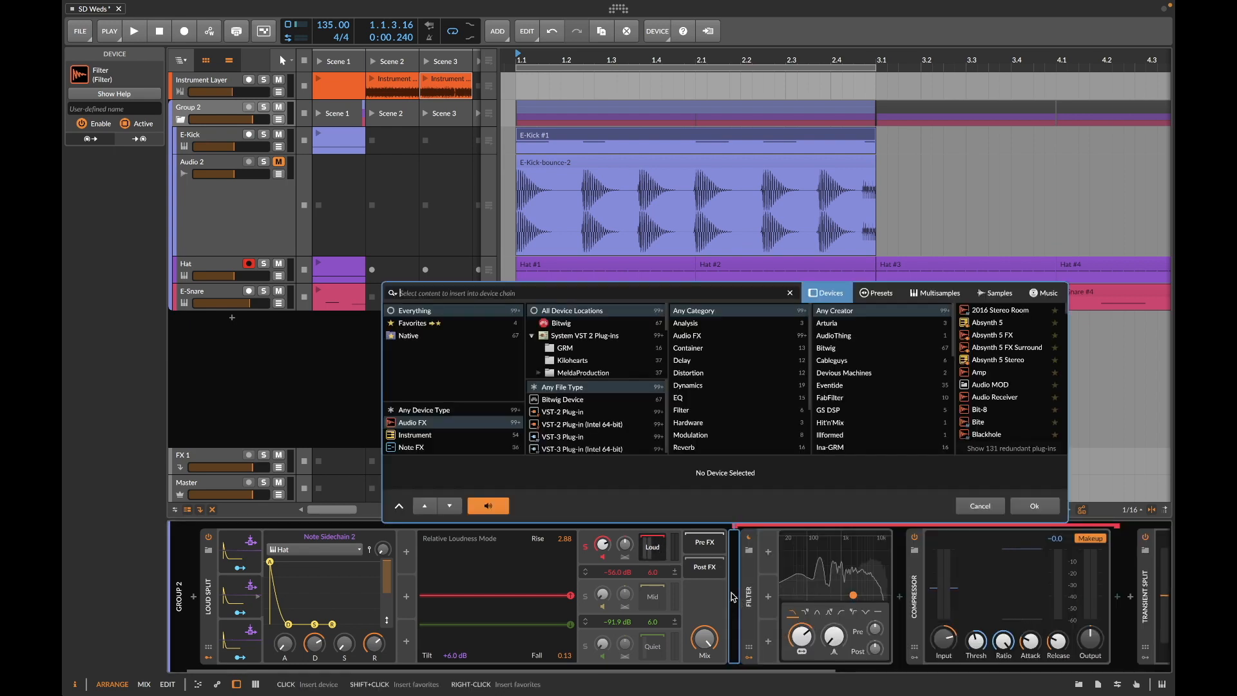
pyautogui.click(425, 324)
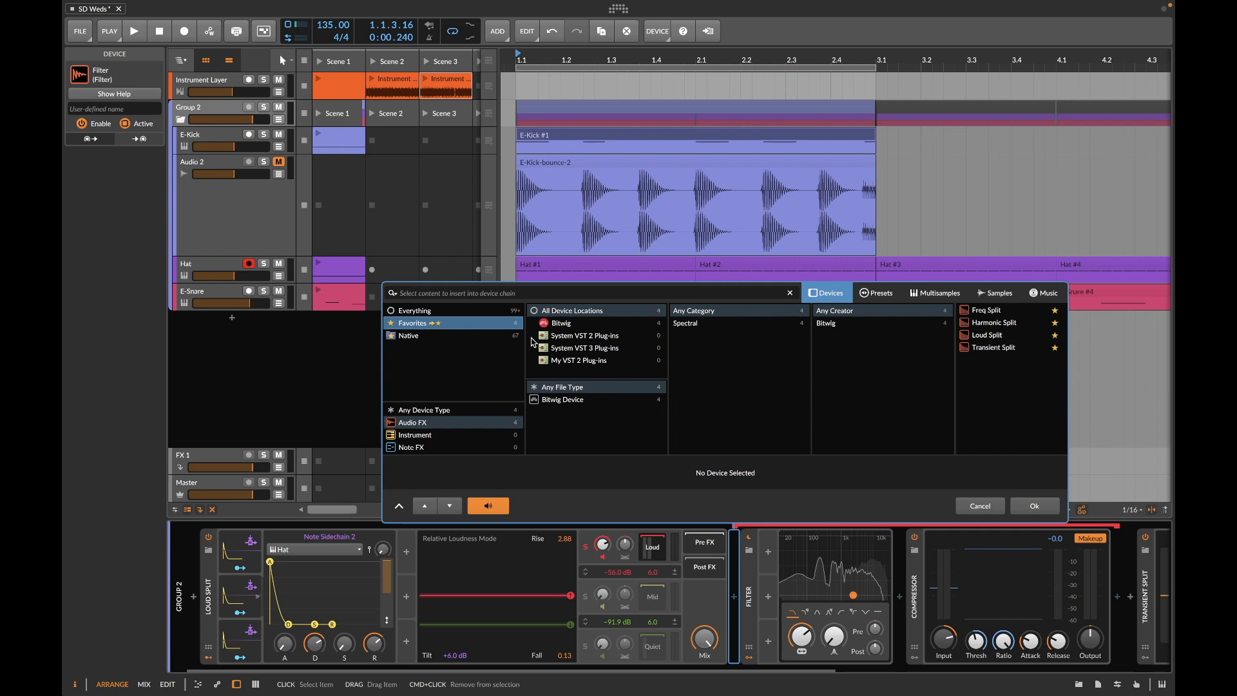
pyautogui.click(993, 312)
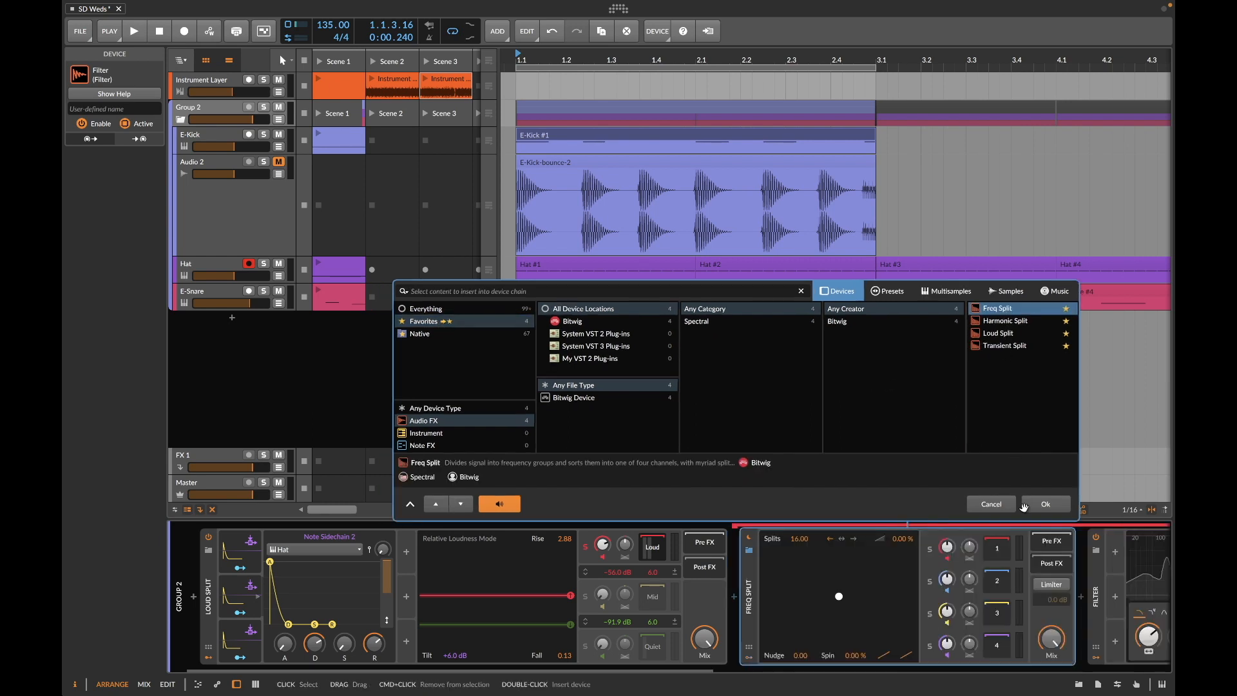
pyautogui.click(1045, 502)
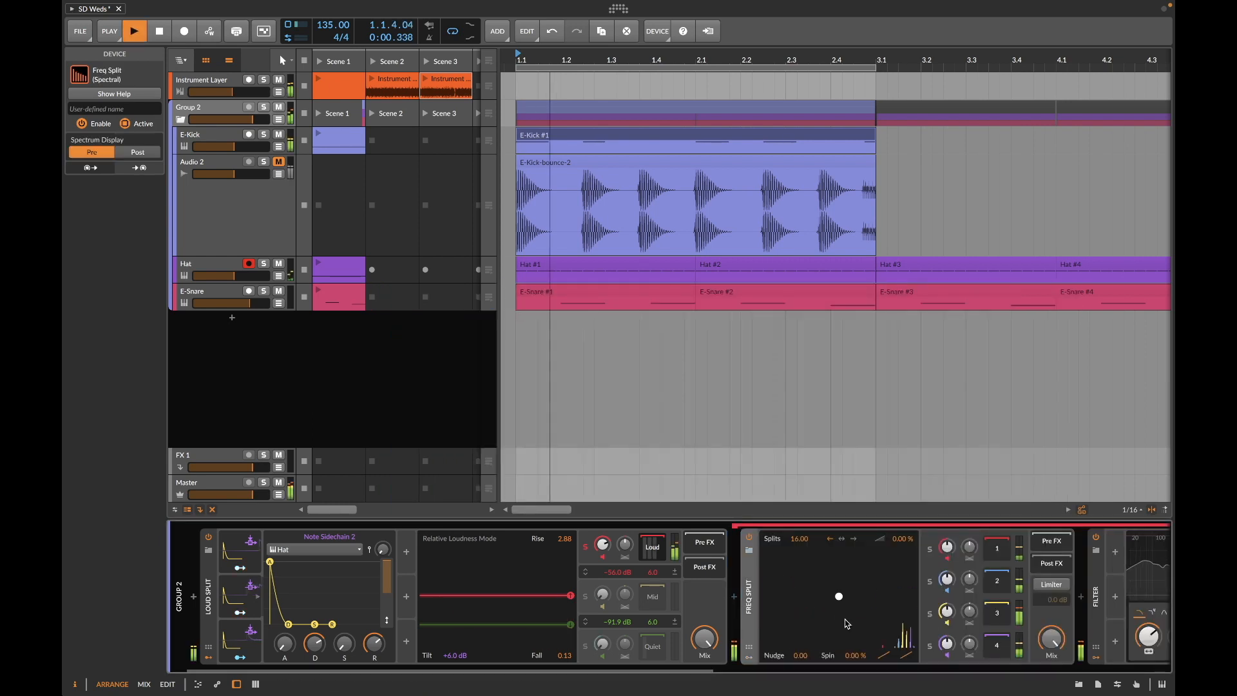
pyautogui.scroll(-3, 741, 612)
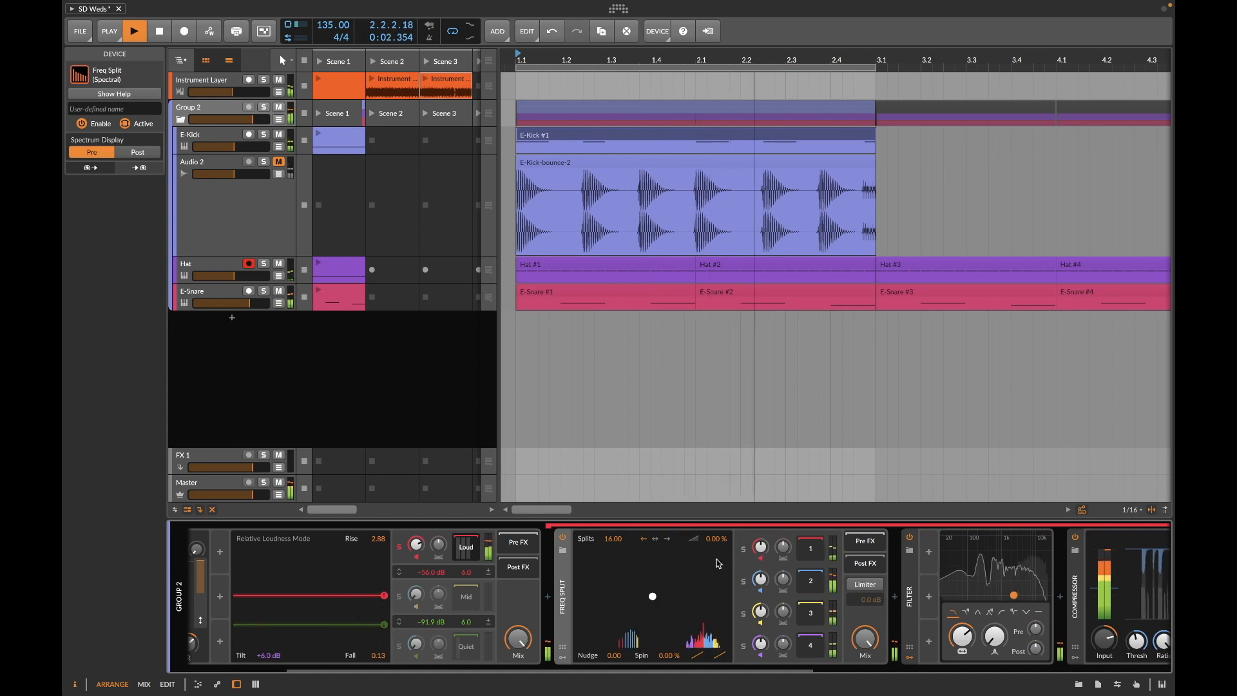
pyautogui.moveTo(618, 545); pyautogui.dragTo(618, 571)
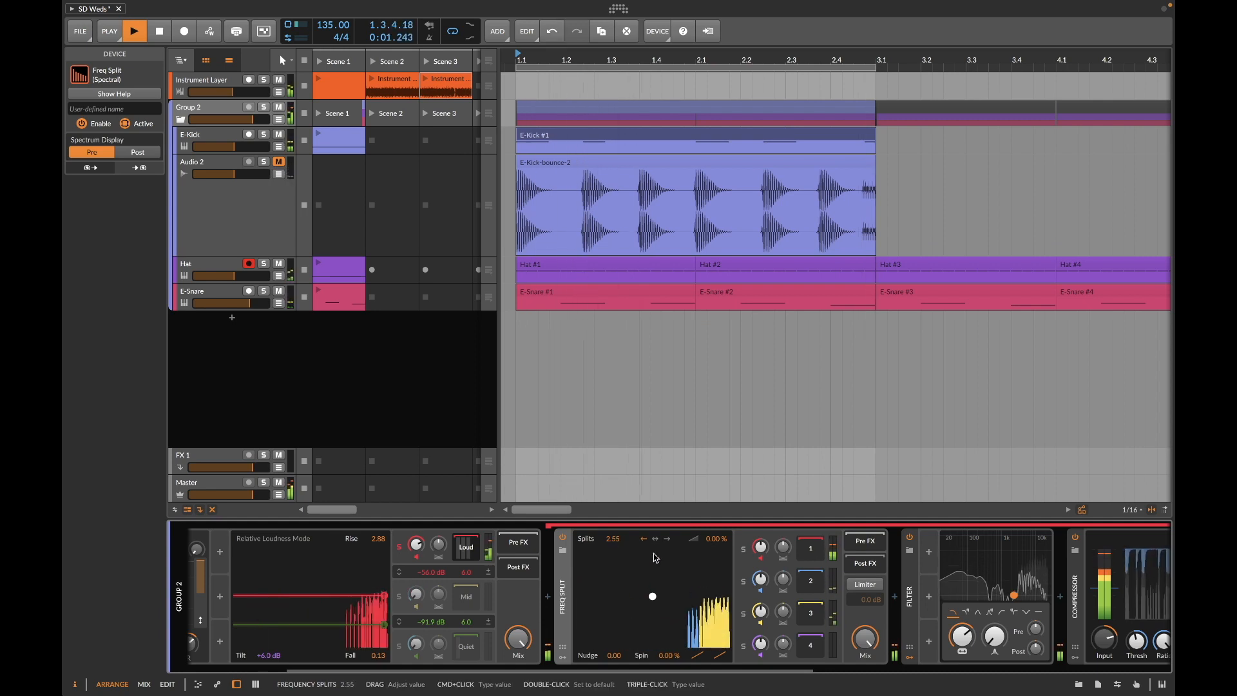
# Step: Set the Loud channel's Freq Split Splits to 2.07, unsolo Loud, and compare the sound with the Freq Split bypassed
pyautogui.moveTo(762, 617); pyautogui.dragTo(761, 579)
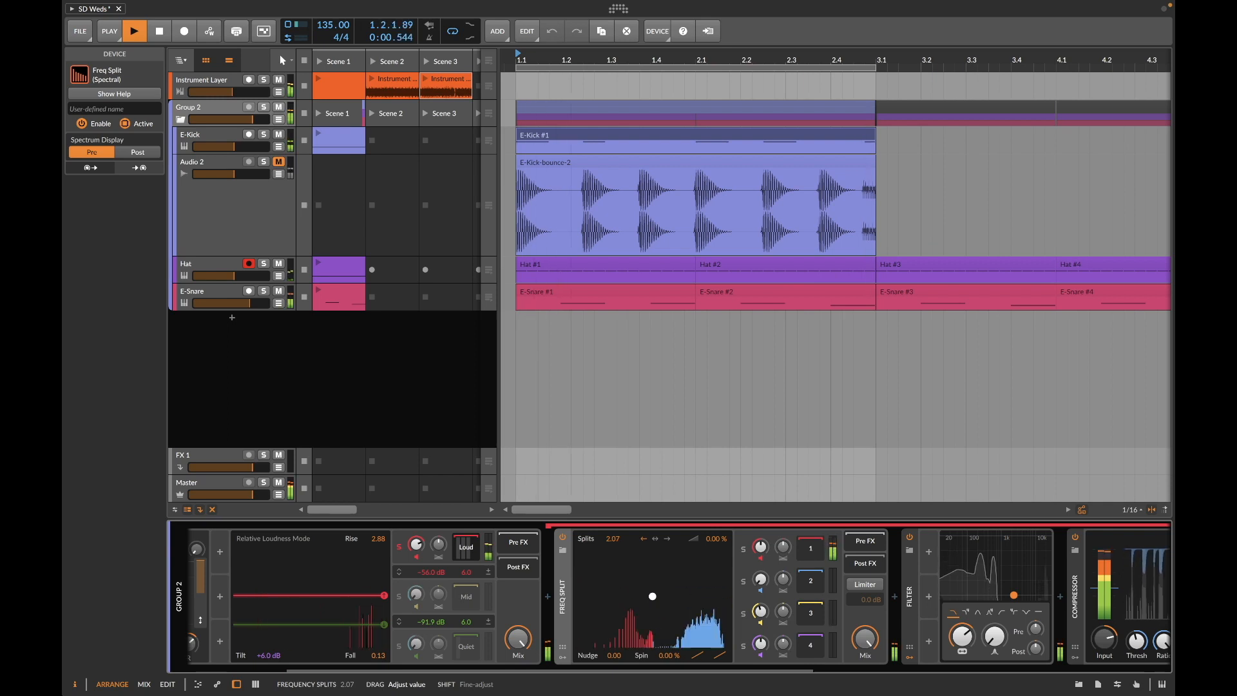
pyautogui.moveTo(614, 543); pyautogui.dragTo(614, 543)
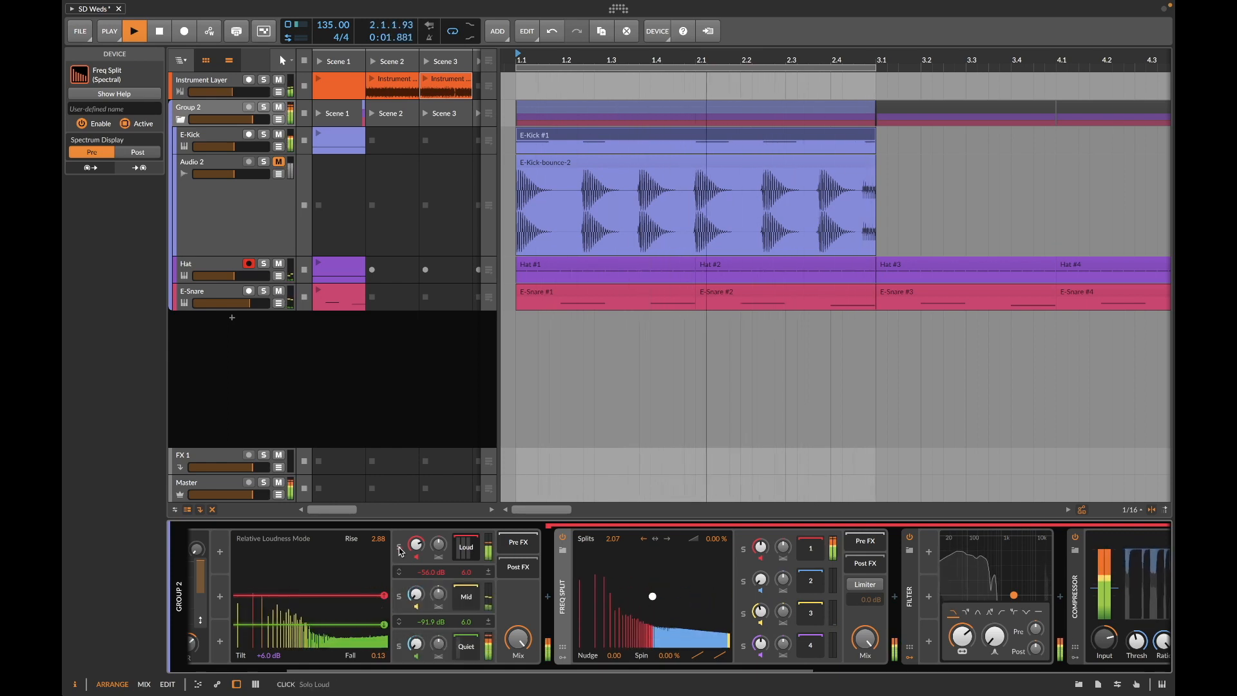
pyautogui.click(563, 539)
pyautogui.click(563, 539)
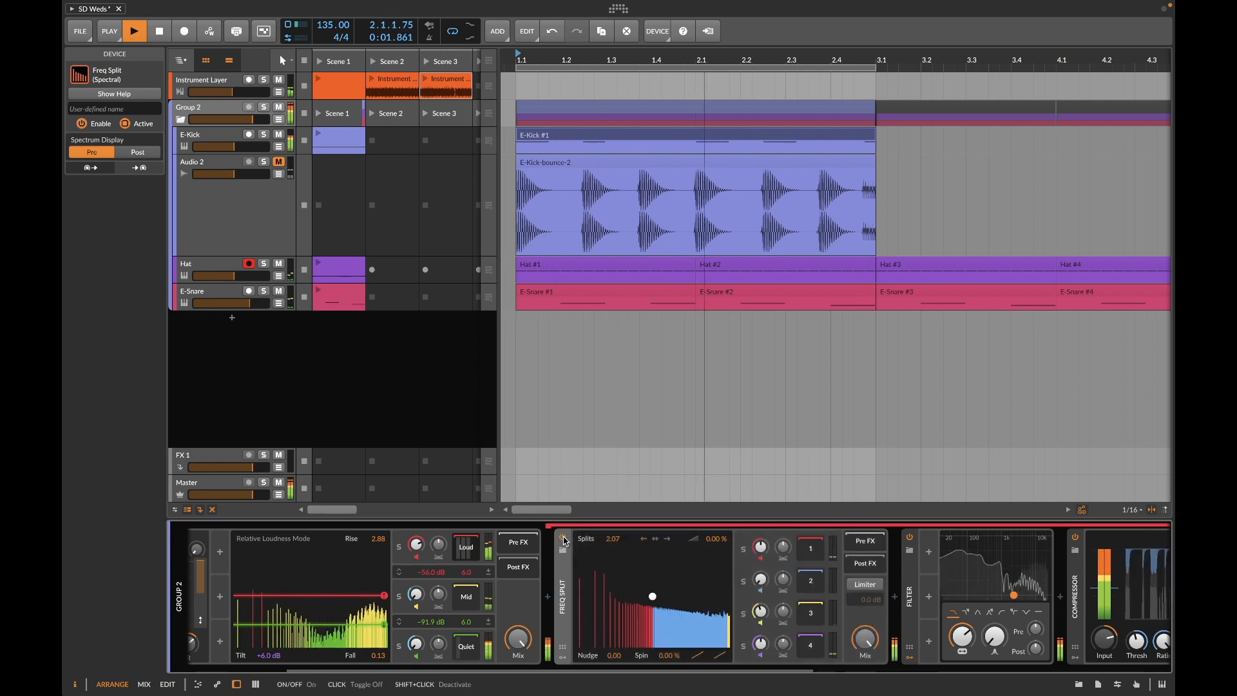
# Step: Raise the Loud channel's Filter cutoff toward its upper end, then try another Splits value on the Freq Split and undo it
pyautogui.hscroll(3, 691, 600)
pyautogui.moveTo(742, 637); pyautogui.dragTo(742, 612)
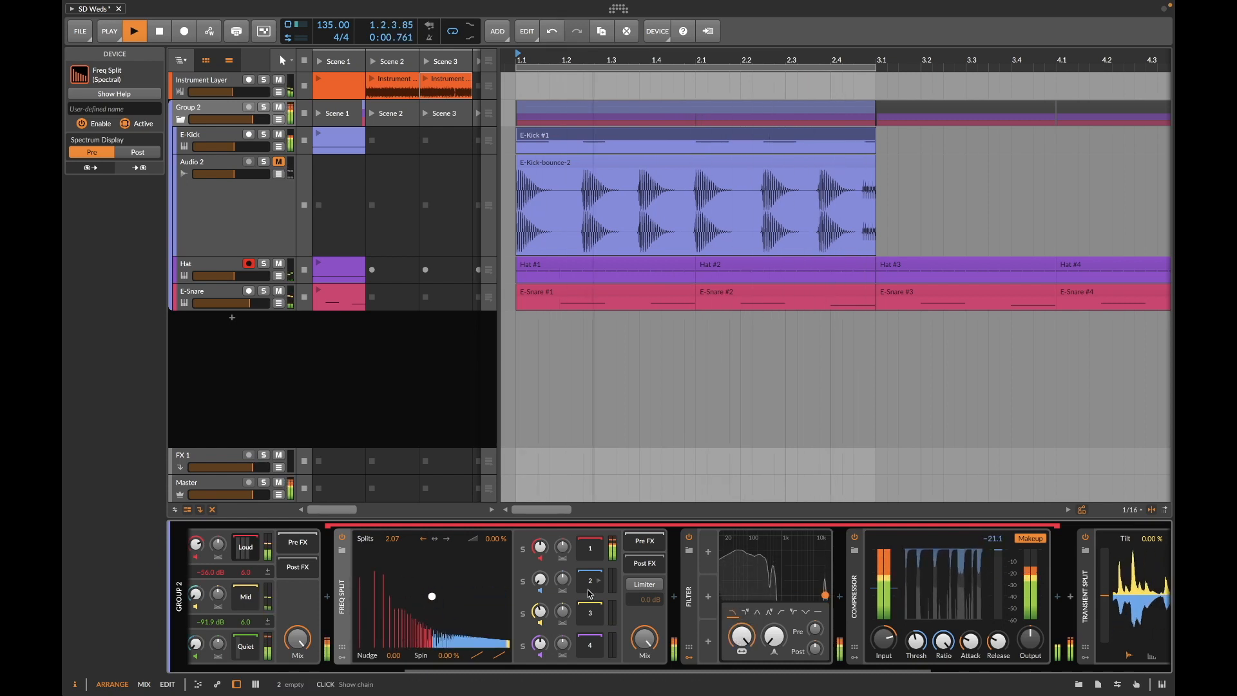
pyautogui.hscroll(-3, 590, 593)
pyautogui.moveTo(529, 543); pyautogui.dragTo(528, 579)
pyautogui.hotkey('ctrl', 'z')
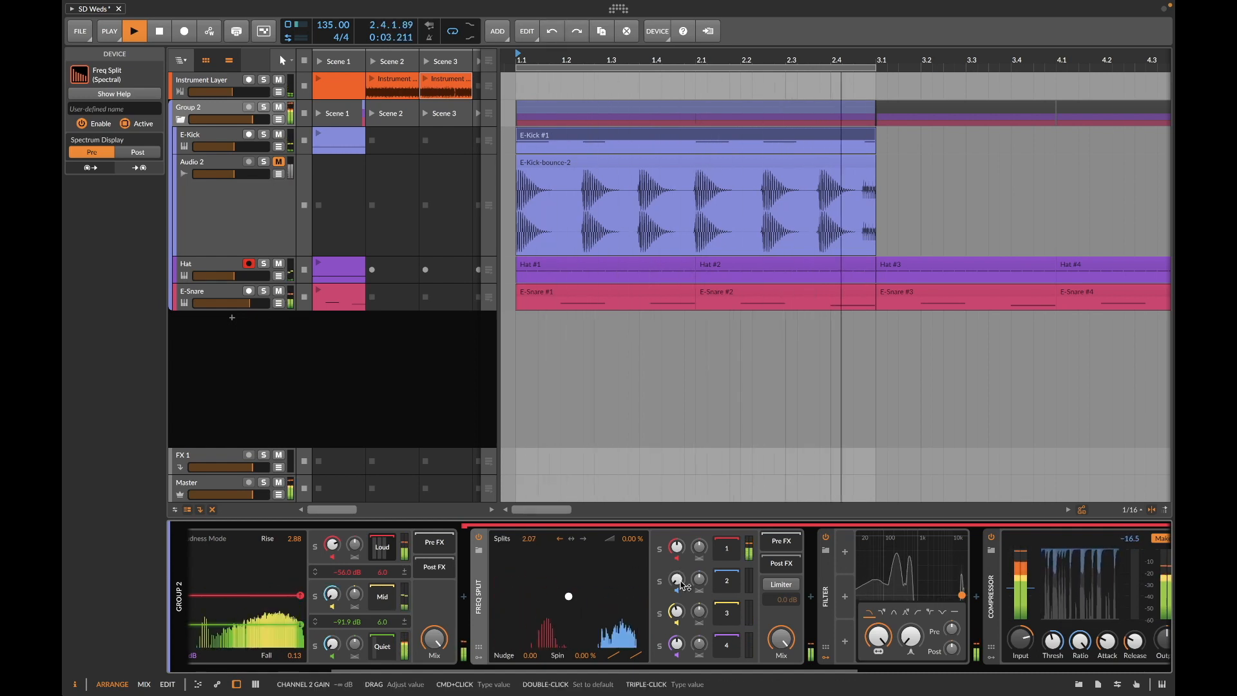
pyautogui.moveTo(678, 582); pyautogui.dragTo(678, 580)
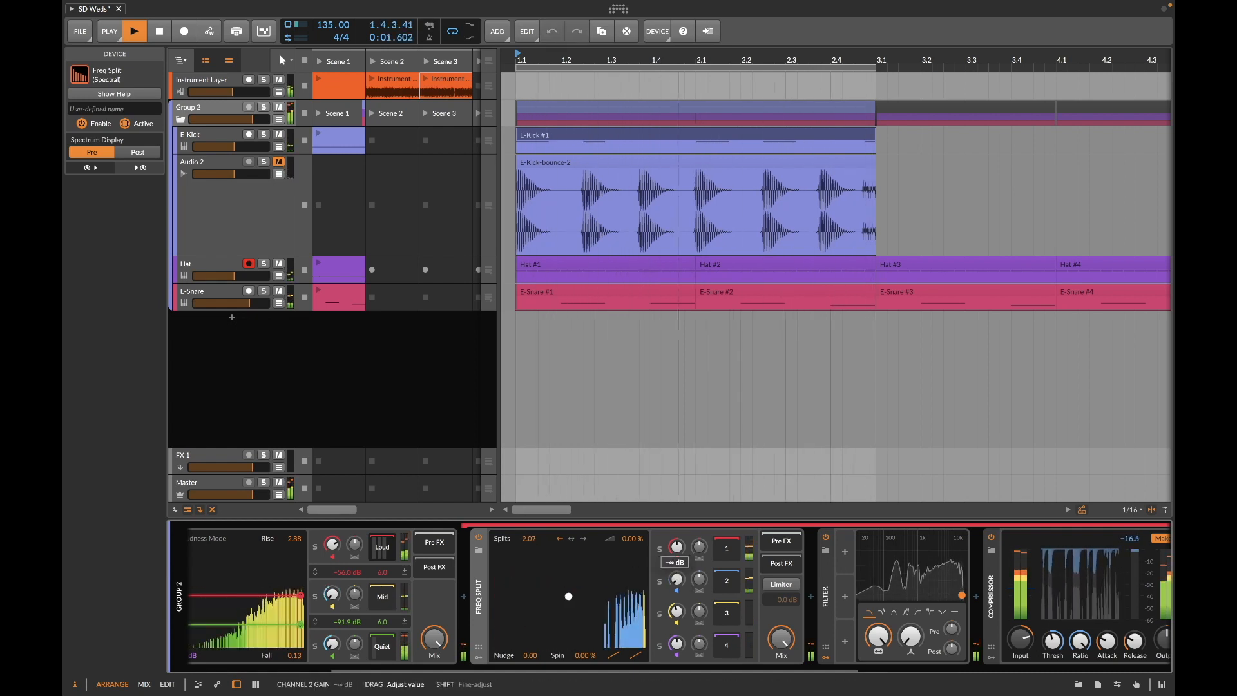
pyautogui.click(676, 611)
pyautogui.click(677, 644)
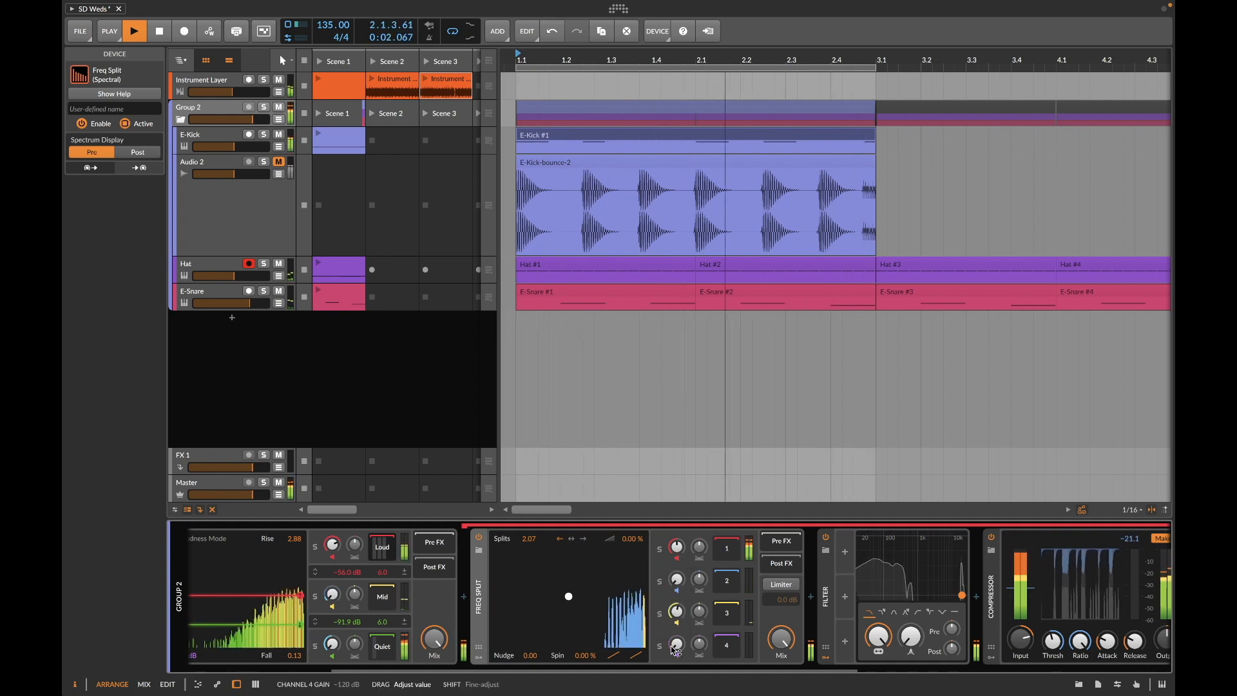
# Step: With the Loud channel and Group 2 soloed, set the Freq Split limiter to -43.5 dB and compare with the device bypassed
pyautogui.moveTo(641, 549); pyautogui.dragTo(637, 619)
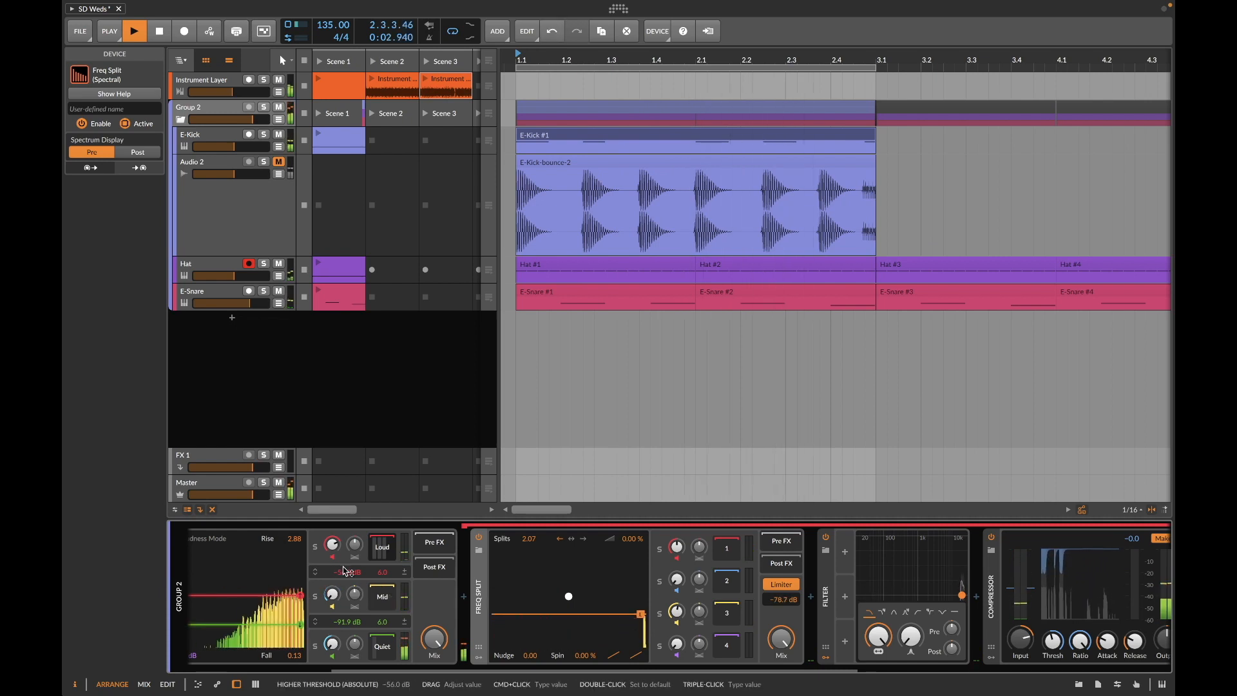
pyautogui.click(316, 547)
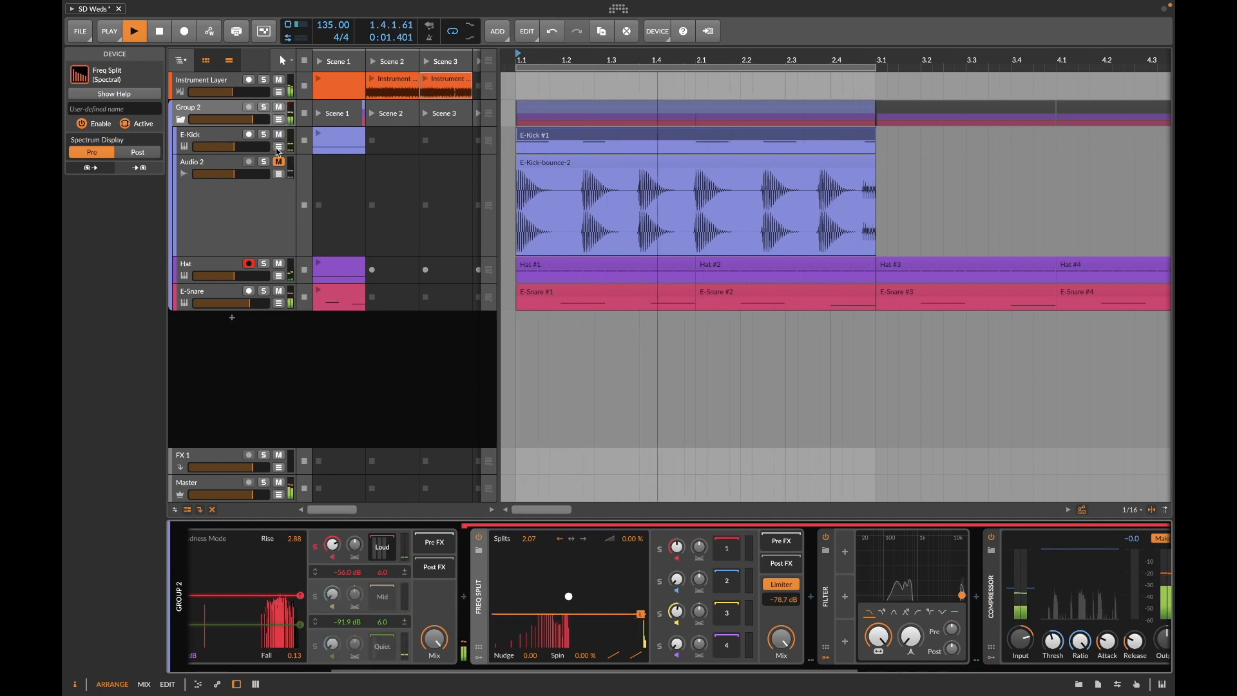
pyautogui.click(263, 109)
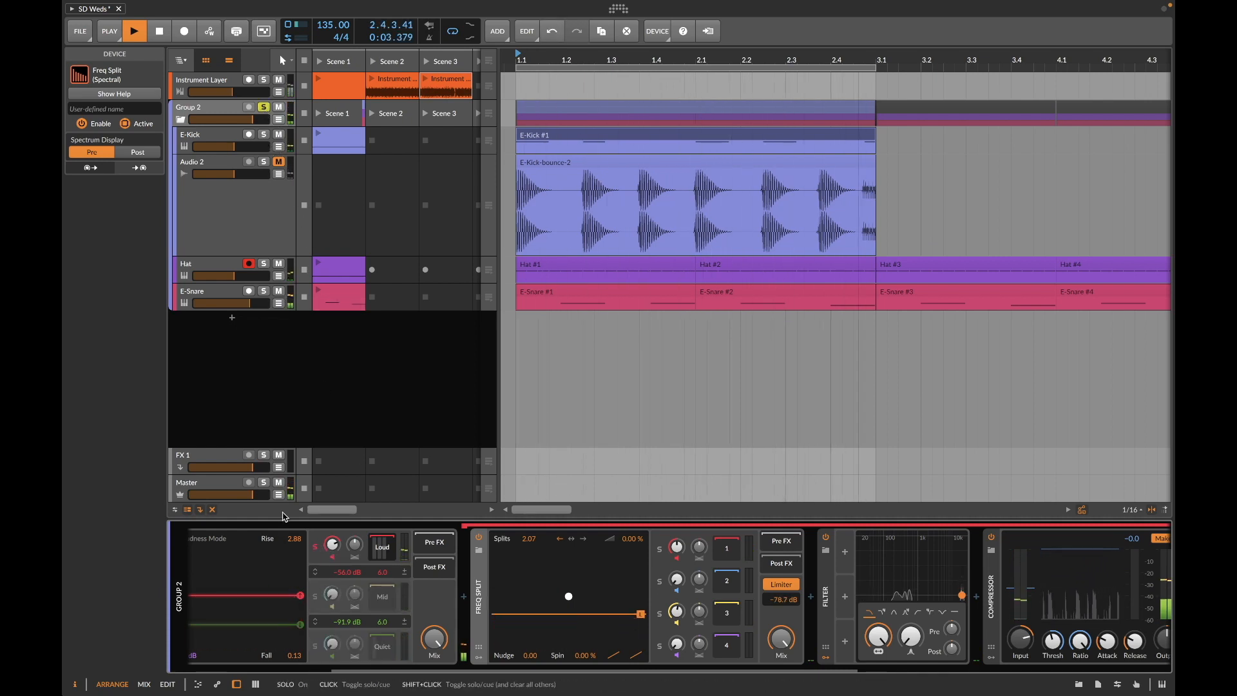
pyautogui.moveTo(636, 616); pyautogui.dragTo(645, 586)
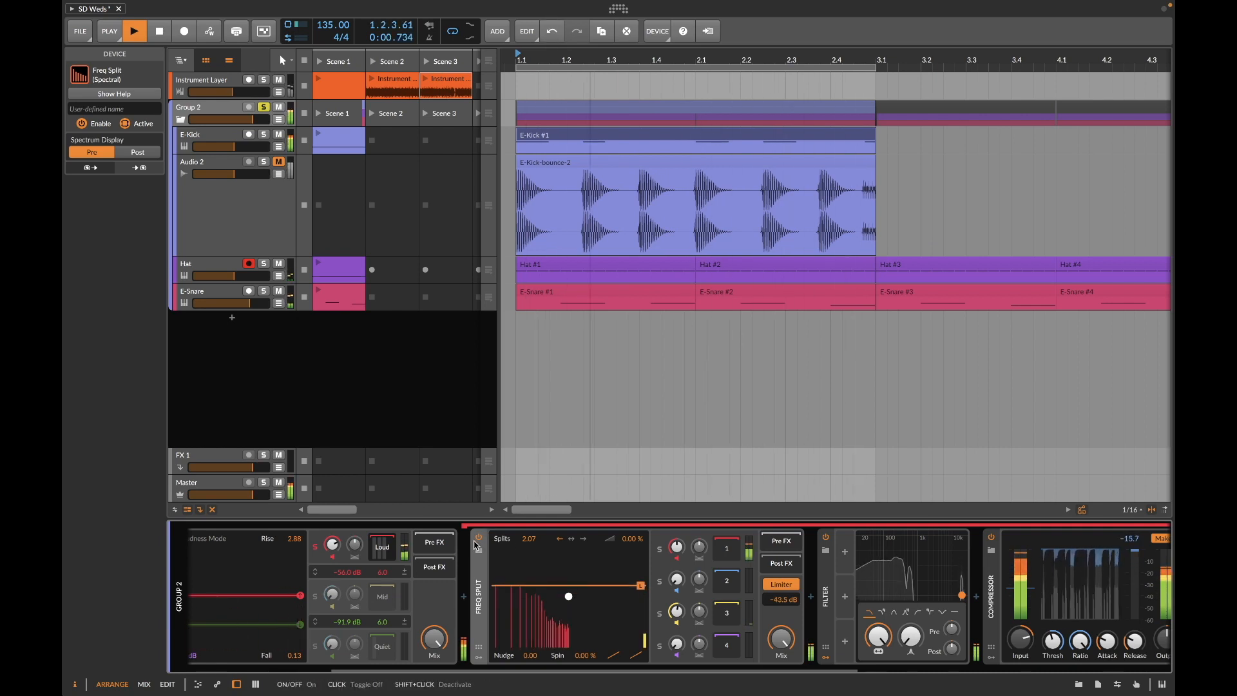
pyautogui.click(479, 538)
pyautogui.click(478, 538)
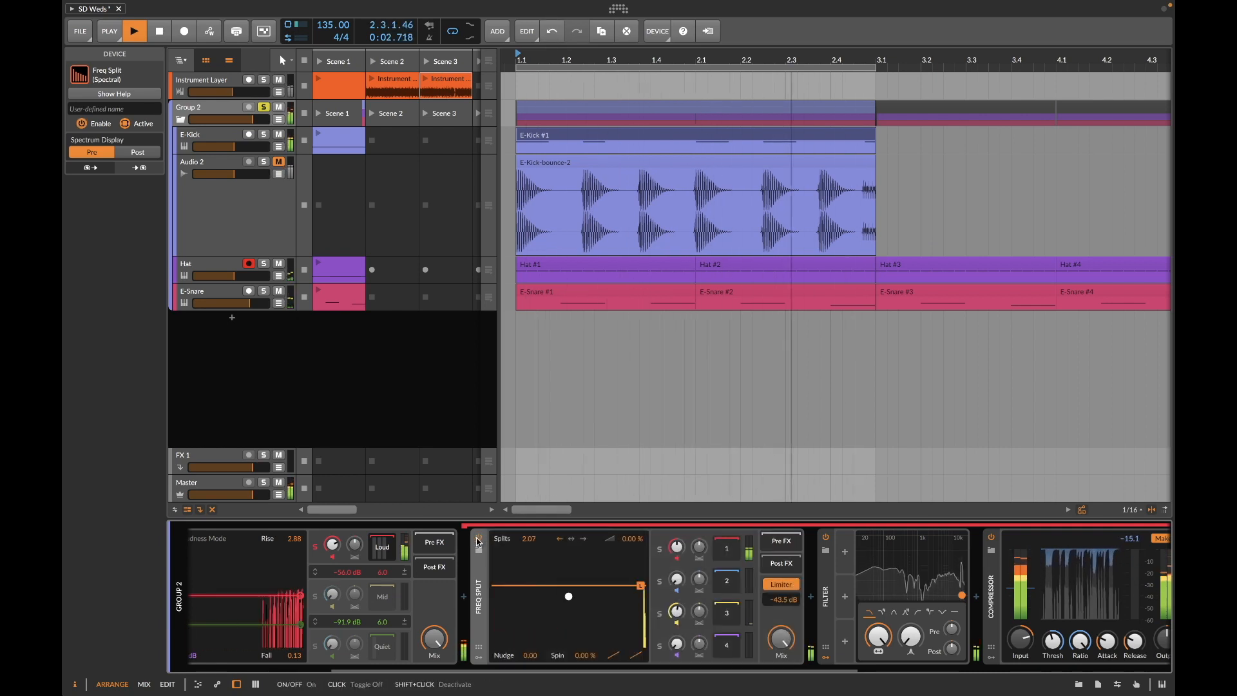
# Step: Unsolo the Loud channel and try a Loud Split Fall time of 79.65, then return it to 0.13
pyautogui.hscroll(-3, 475, 594)
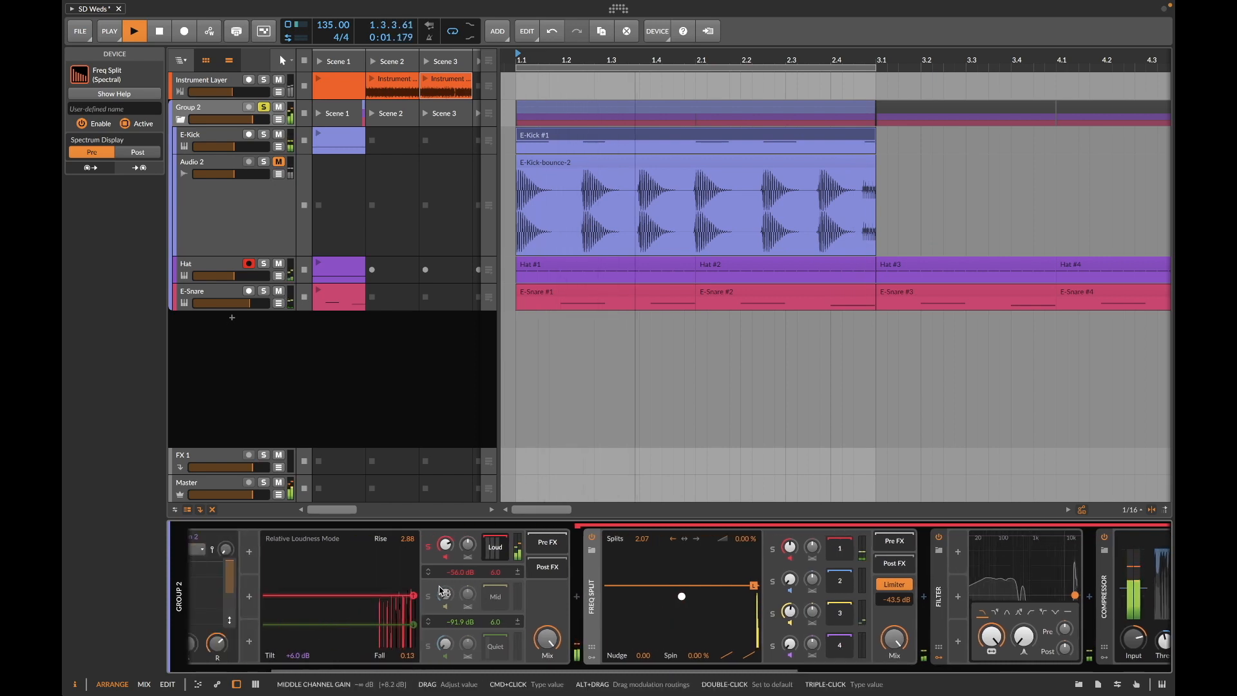
pyautogui.click(428, 548)
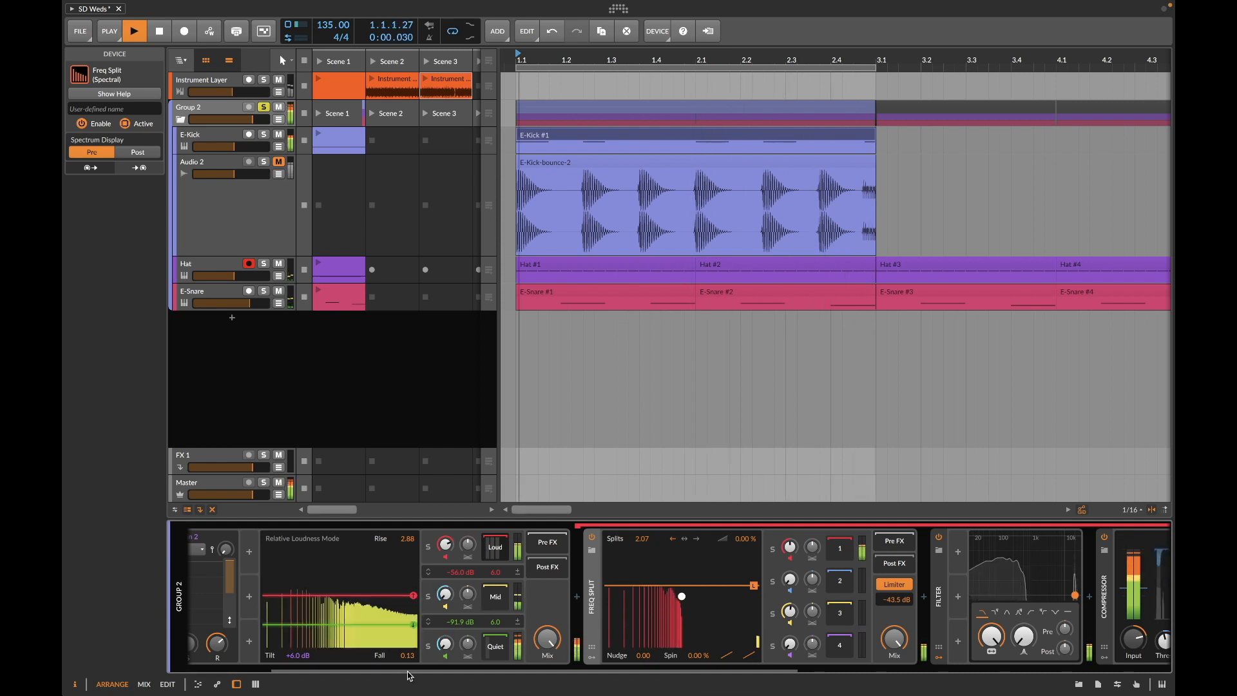
pyautogui.moveTo(407, 657); pyautogui.dragTo(406, 529)
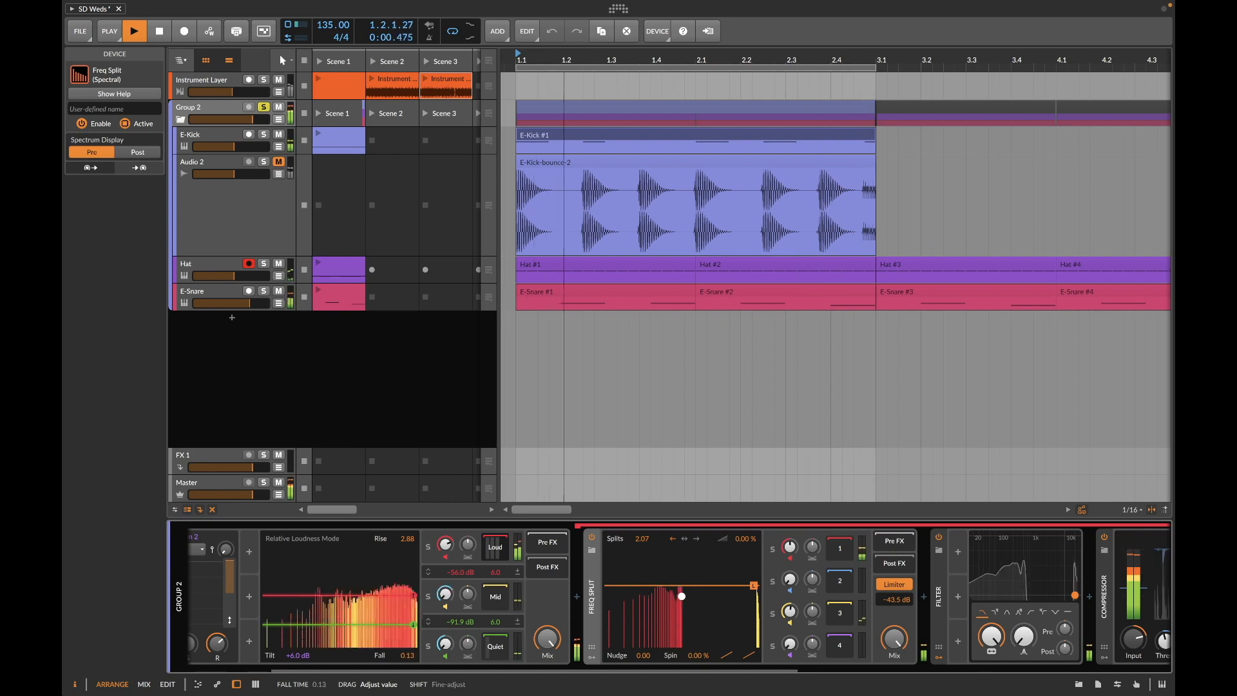
pyautogui.moveTo(406, 528); pyautogui.dragTo(406, 656)
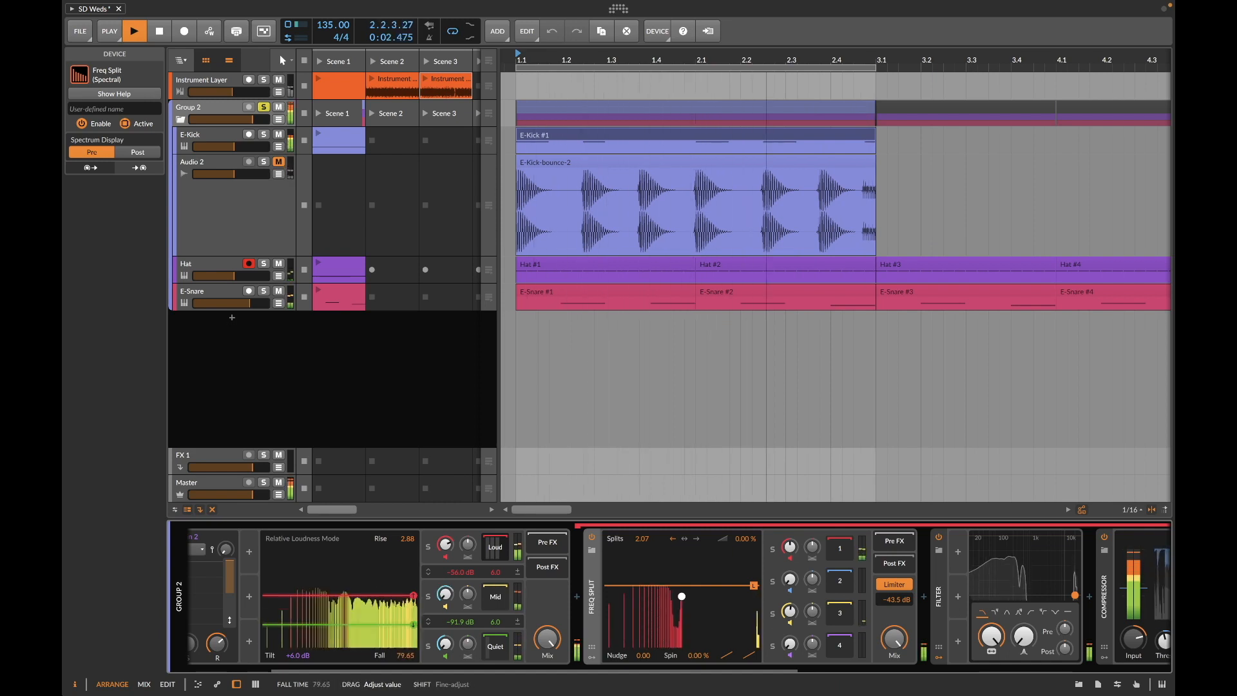
pyautogui.doubleClick(407, 656)
pyautogui.press('super+z')
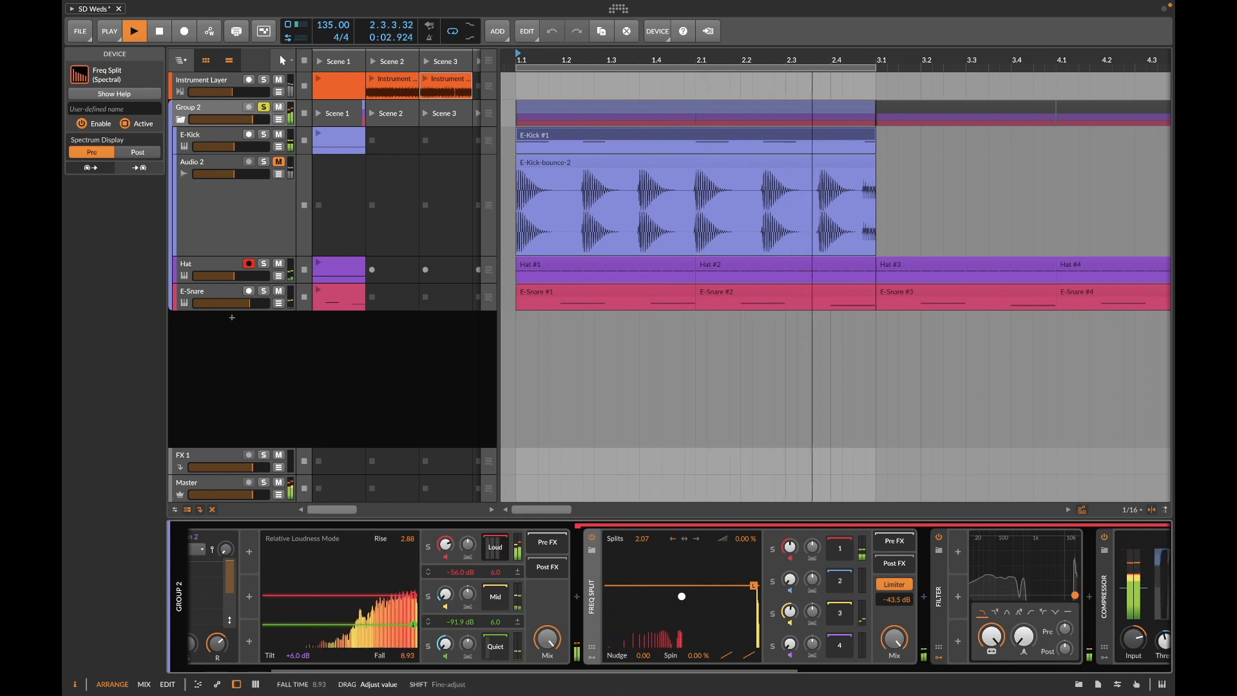
# Step: Try a Loud Split Rise time of 125.00 and undo the change
pyautogui.doubleClick(409, 541)
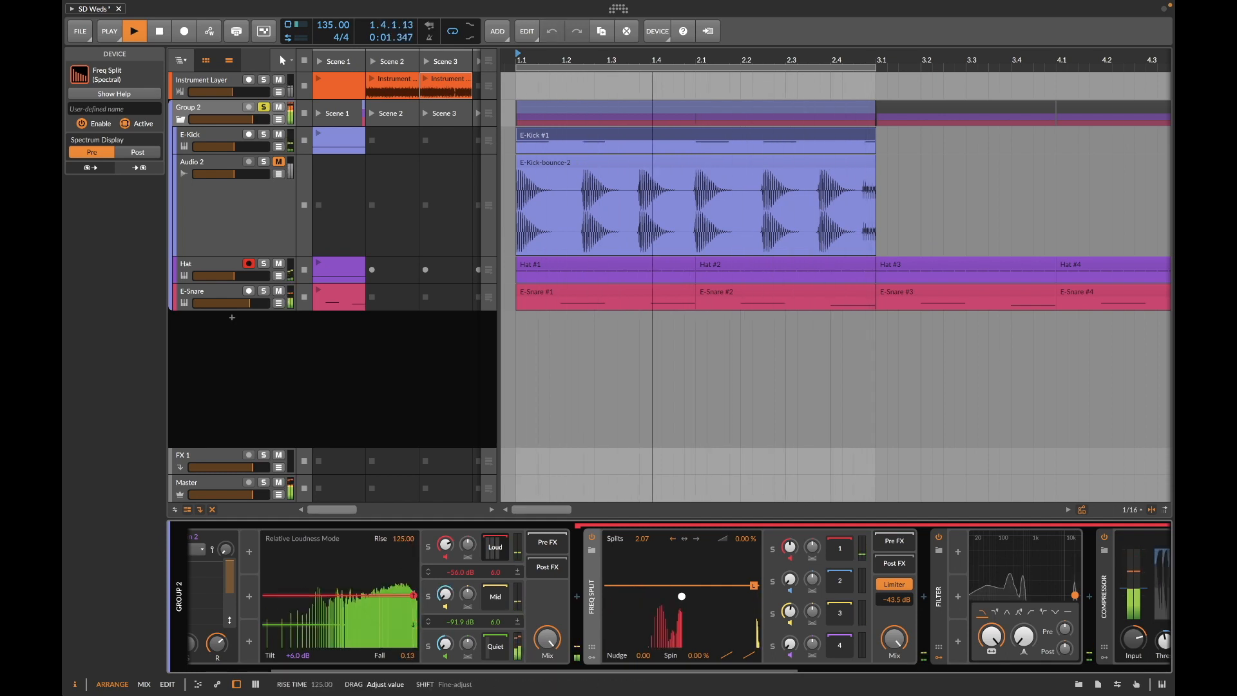
pyautogui.press('super+z')
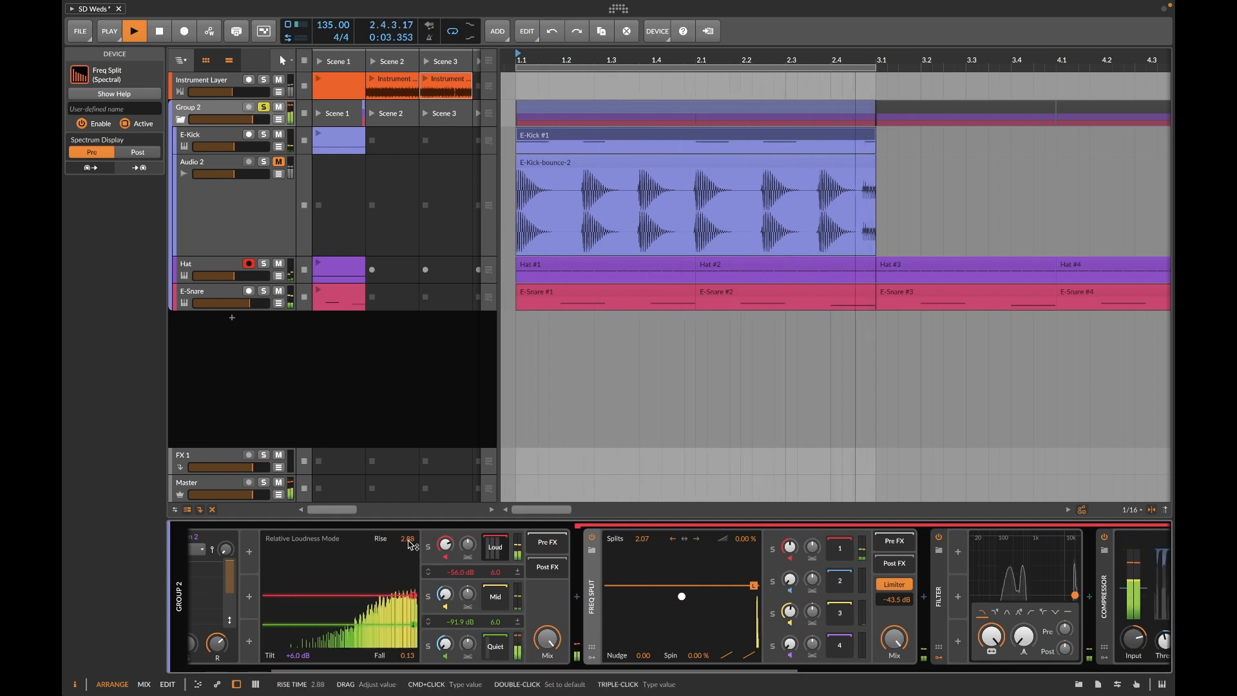
pyautogui.click(312, 539)
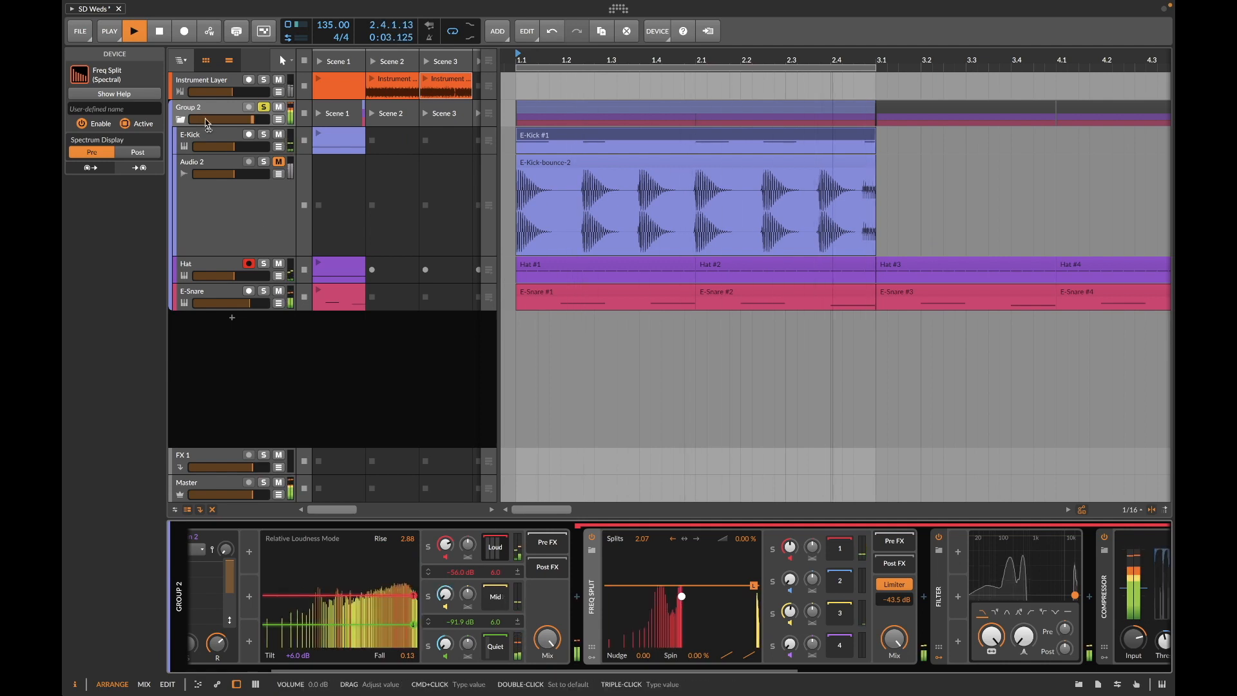
# Step: Show the Hat track's device chain and listen to it with its Freq Split bypassed and enabled again
pyautogui.click(223, 269)
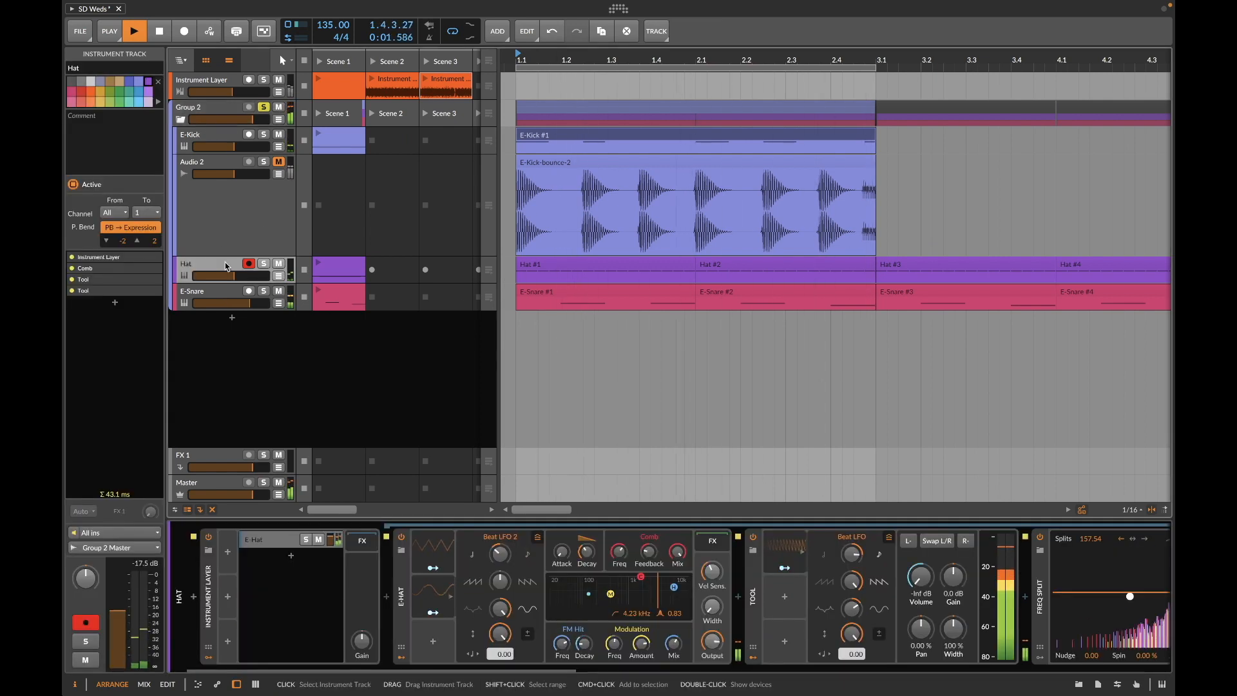
pyautogui.click(752, 596)
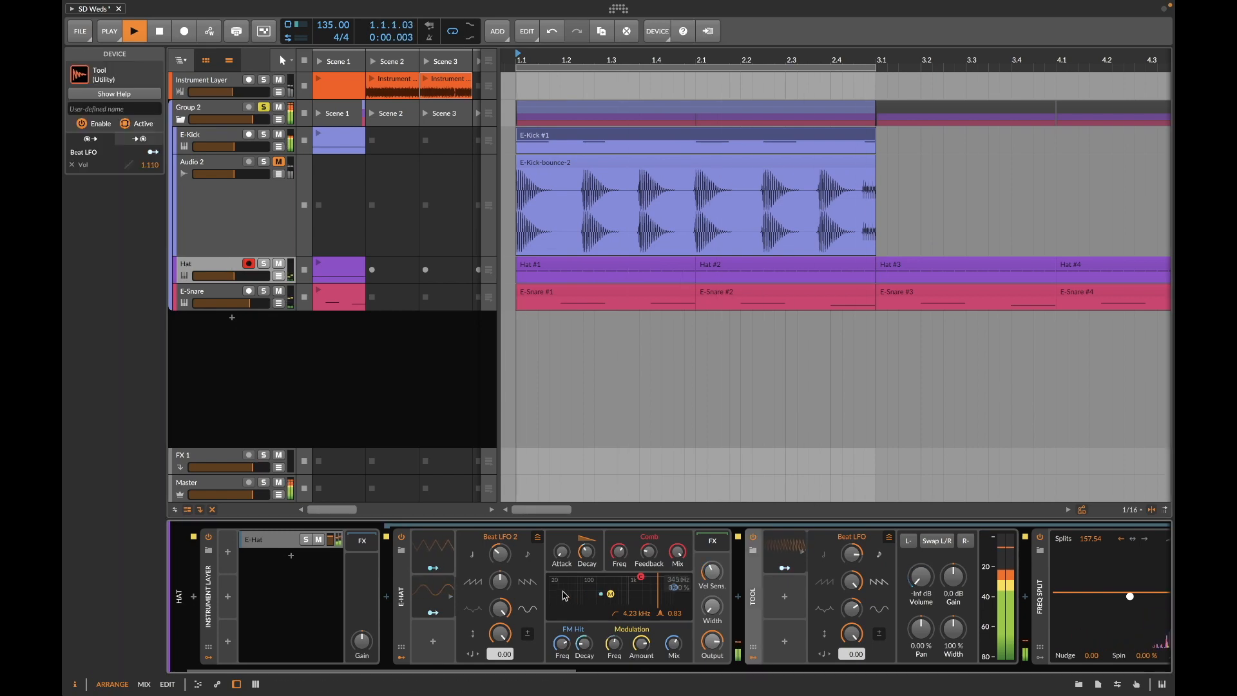
pyautogui.hscroll(8, 565, 595)
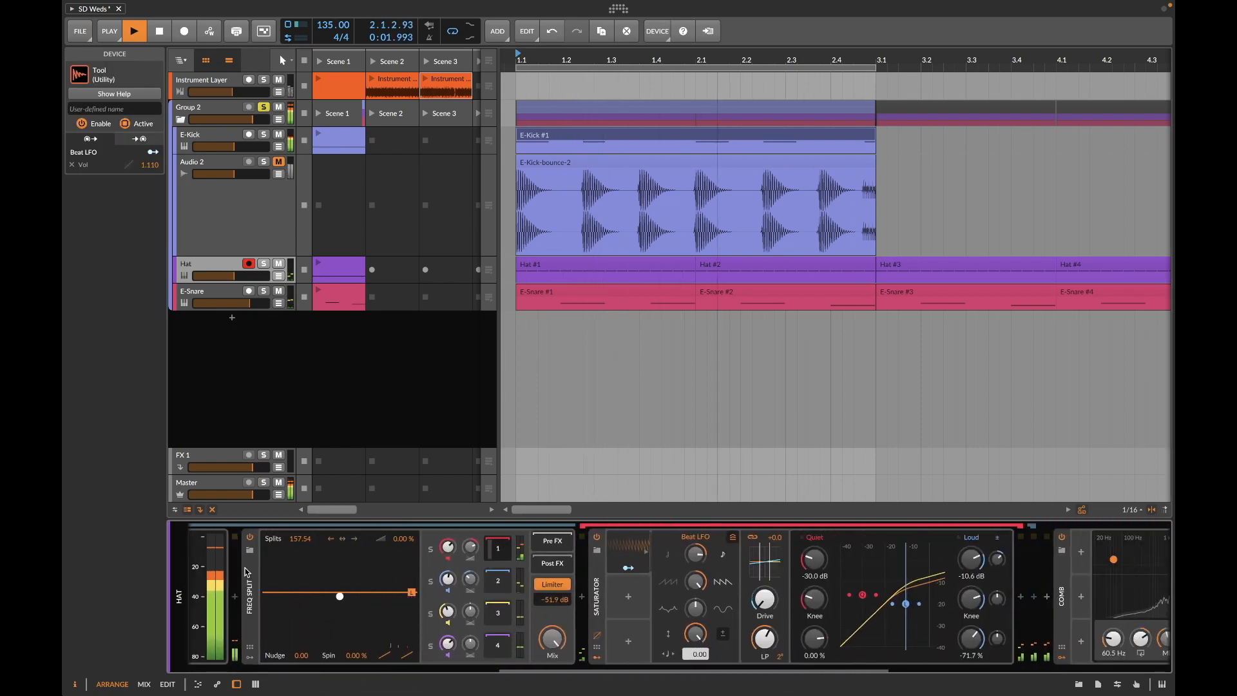
pyautogui.click(250, 543)
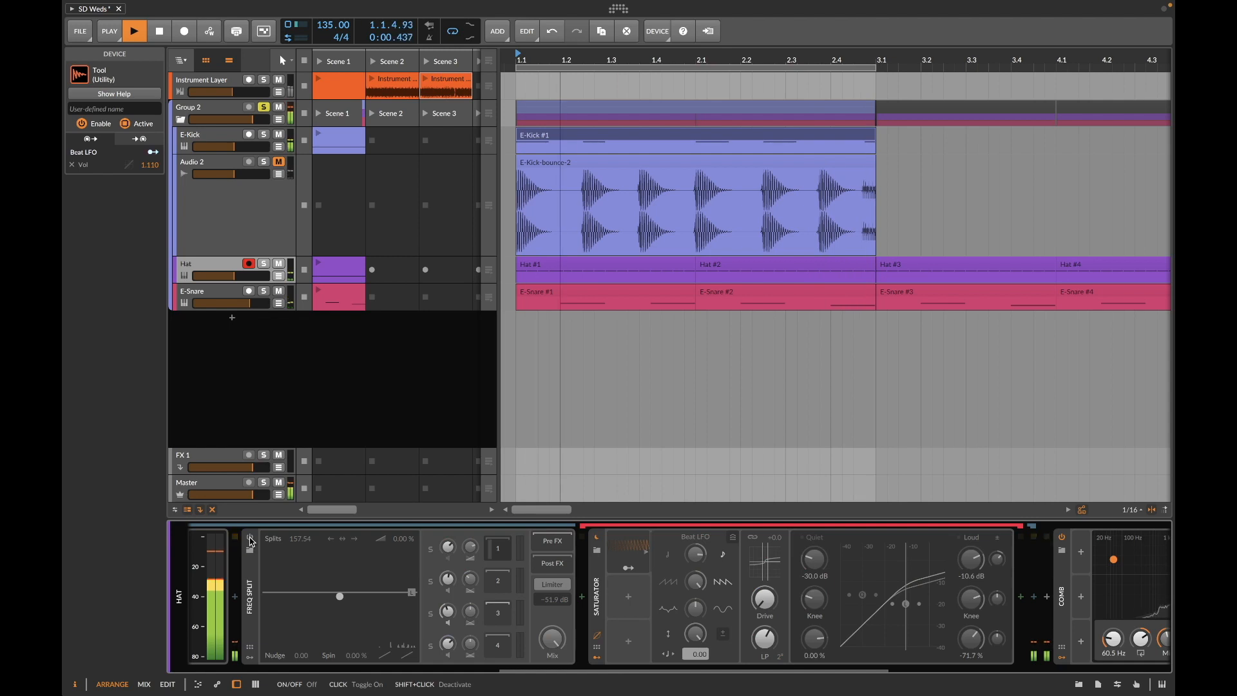
pyautogui.click(250, 540)
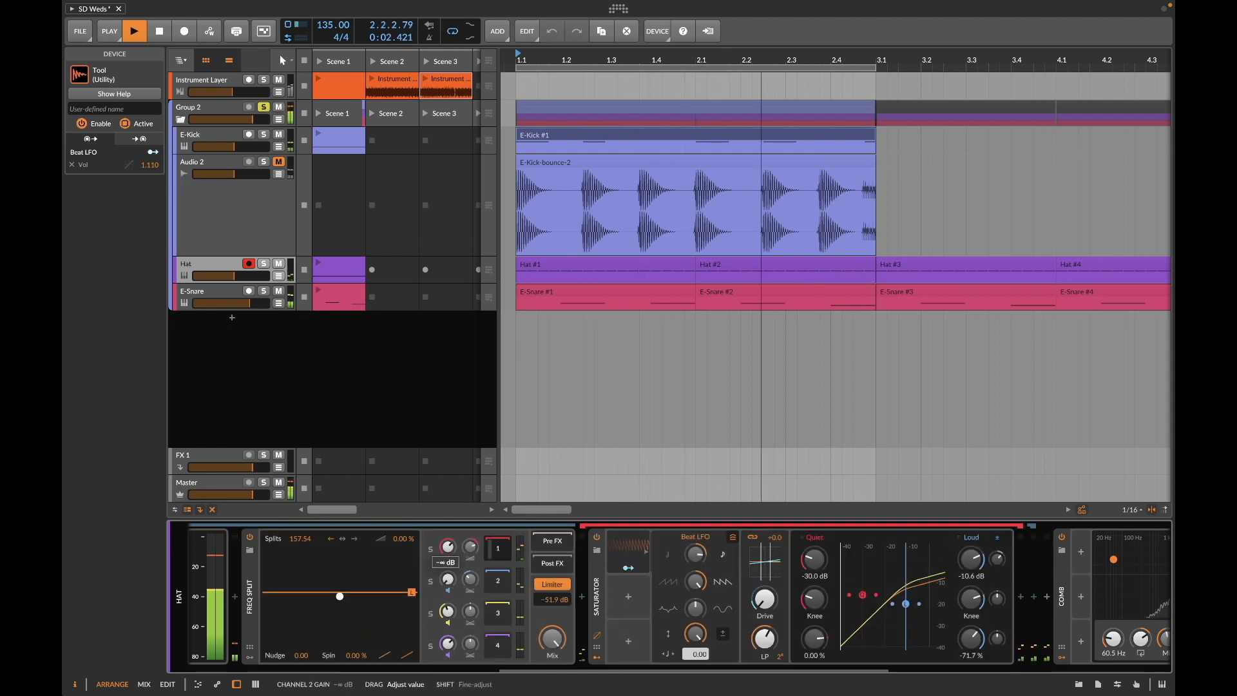
# Step: Try a channel 2 gain change on the Hat's Freq Split, undo it, and try a Spin of 50.0 %
pyautogui.moveTo(450, 582); pyautogui.dragTo(453, 587)
pyautogui.hotkey('ctrl', 'z')
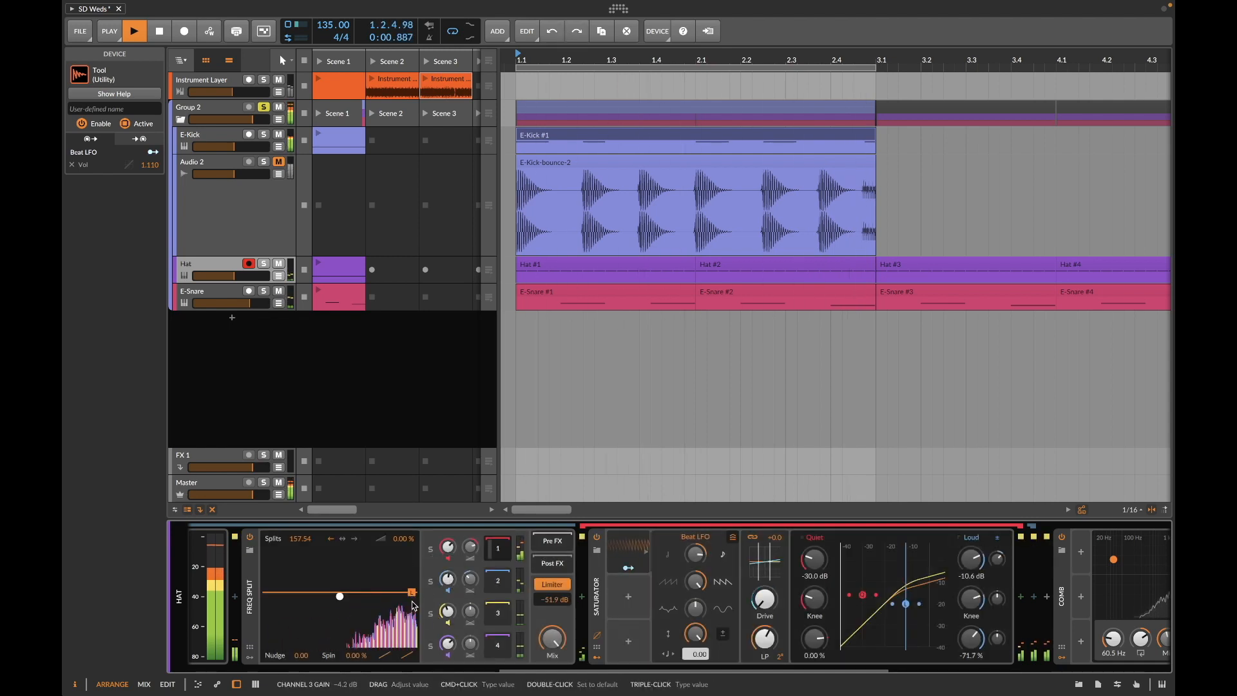
pyautogui.moveTo(357, 656)
pyautogui.mouseDown()
pyautogui.moveTo(356, 622)
pyautogui.moveTo(357, 689)
pyautogui.moveTo(356, 636)
pyautogui.mouseUp()
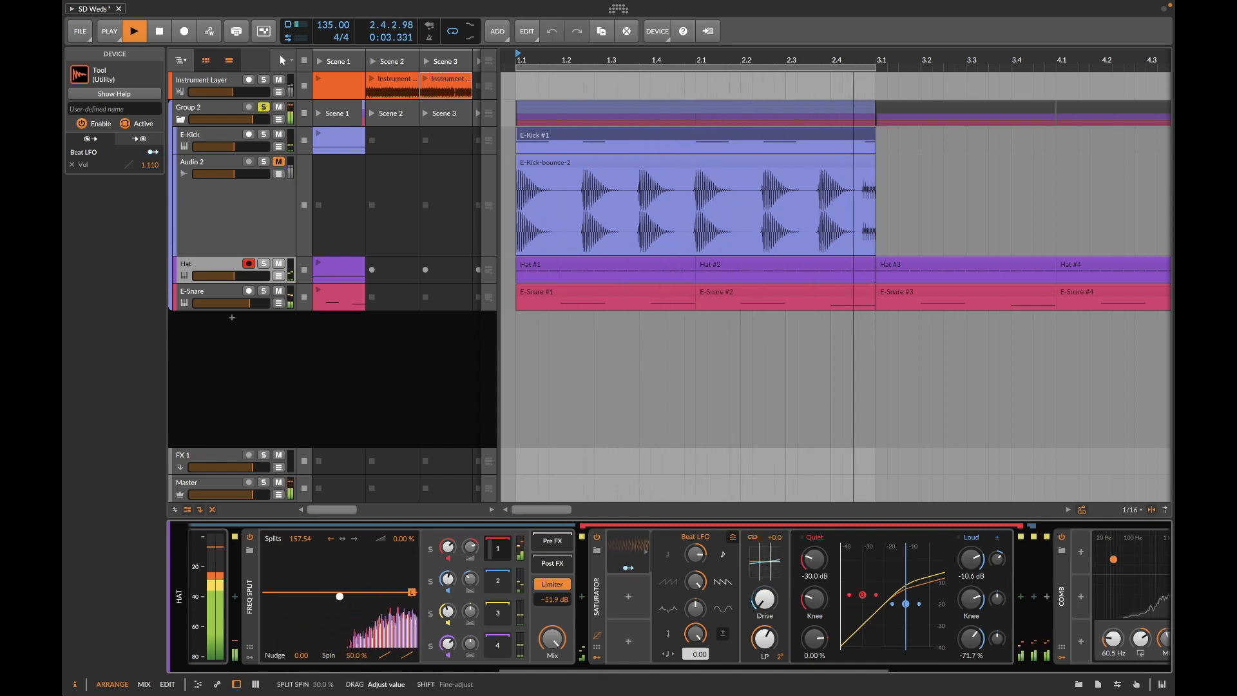
# Step: Lower the Hat Freq Split's Splits to 8.28 and stop playback
pyautogui.moveTo(323, 621); pyautogui.dragTo(323, 673)
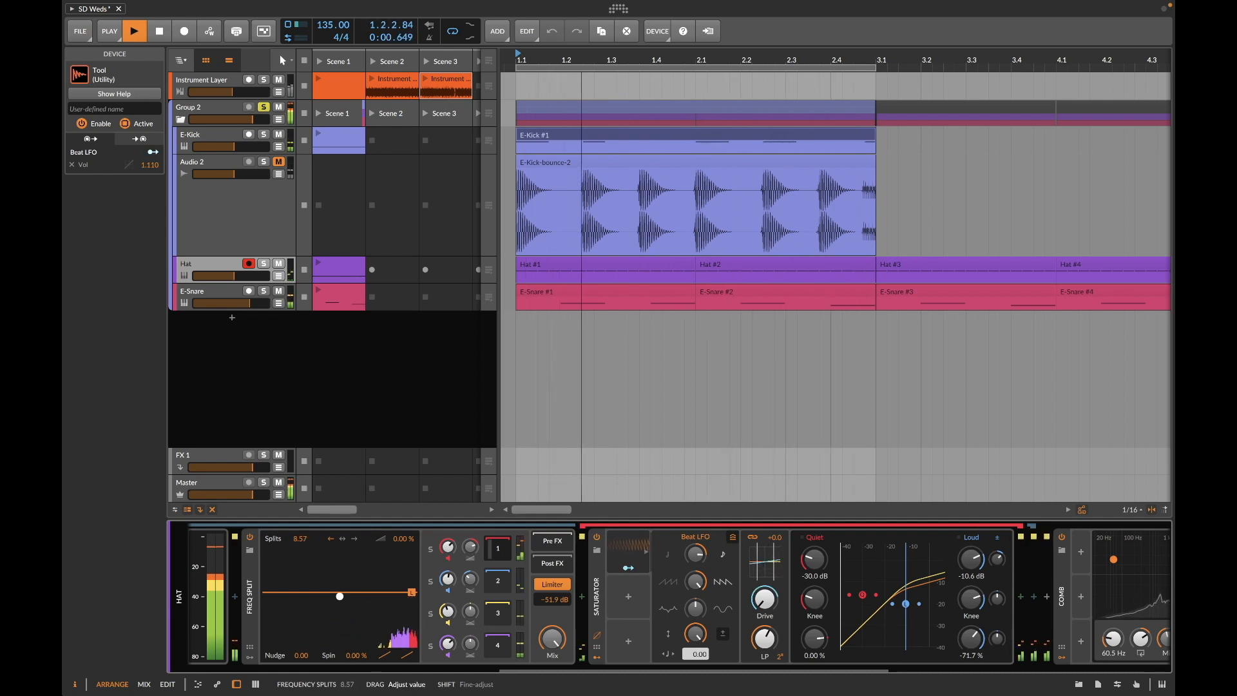
pyautogui.moveTo(323, 652); pyautogui.dragTo(323, 652)
pyautogui.moveTo(298, 540)
pyautogui.mouseDown()
pyautogui.moveTo(298, 529)
pyautogui.moveTo(297, 541)
pyautogui.mouseUp()
pyautogui.press('space')
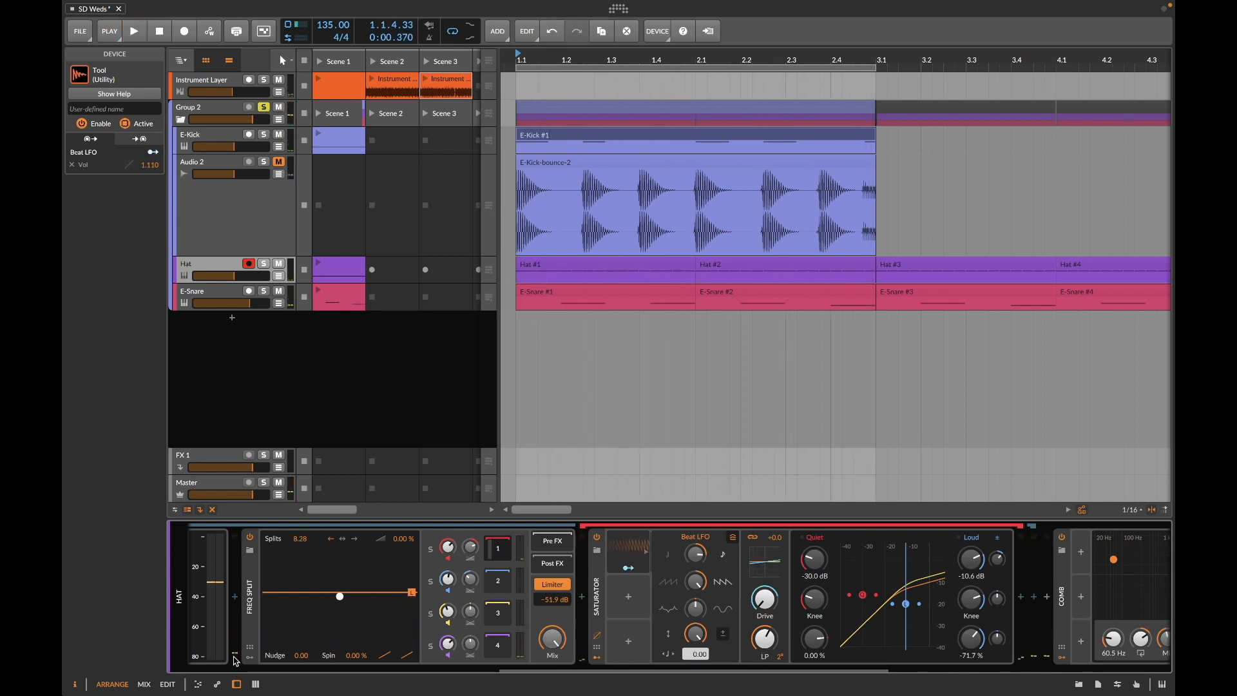
# Step: Add a Random modulator to the Hat track's Freq Split and expand its settings
pyautogui.click(248, 658)
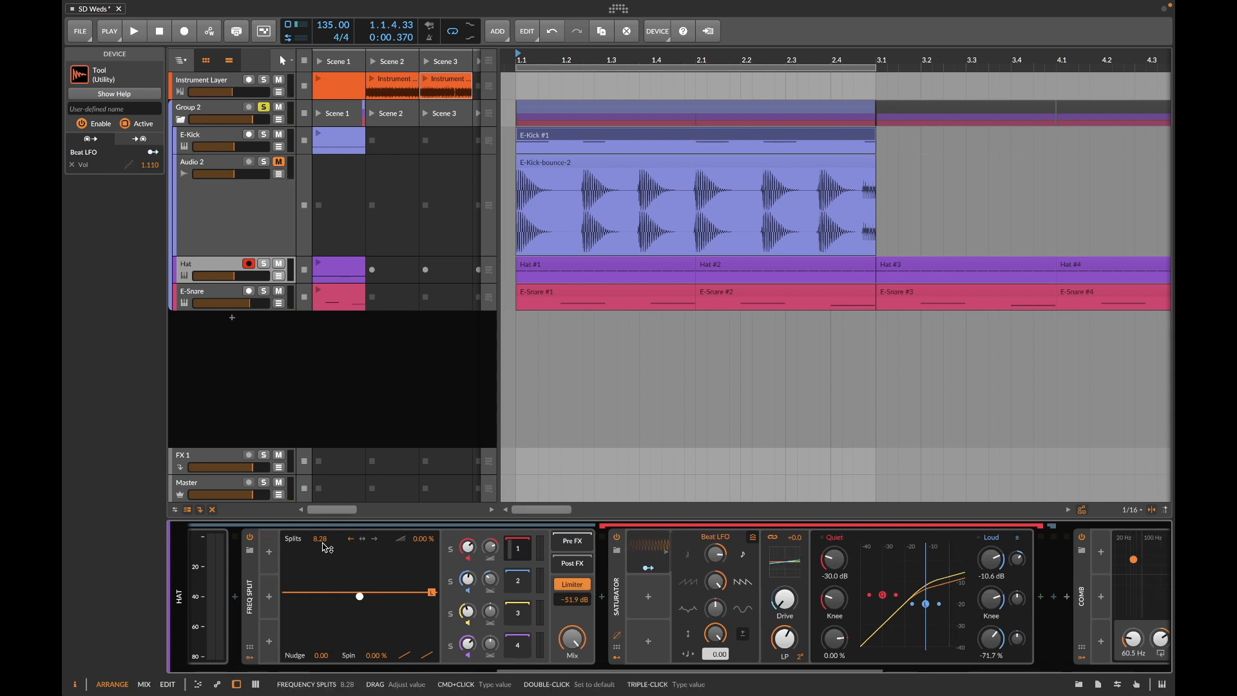
pyautogui.click(268, 552)
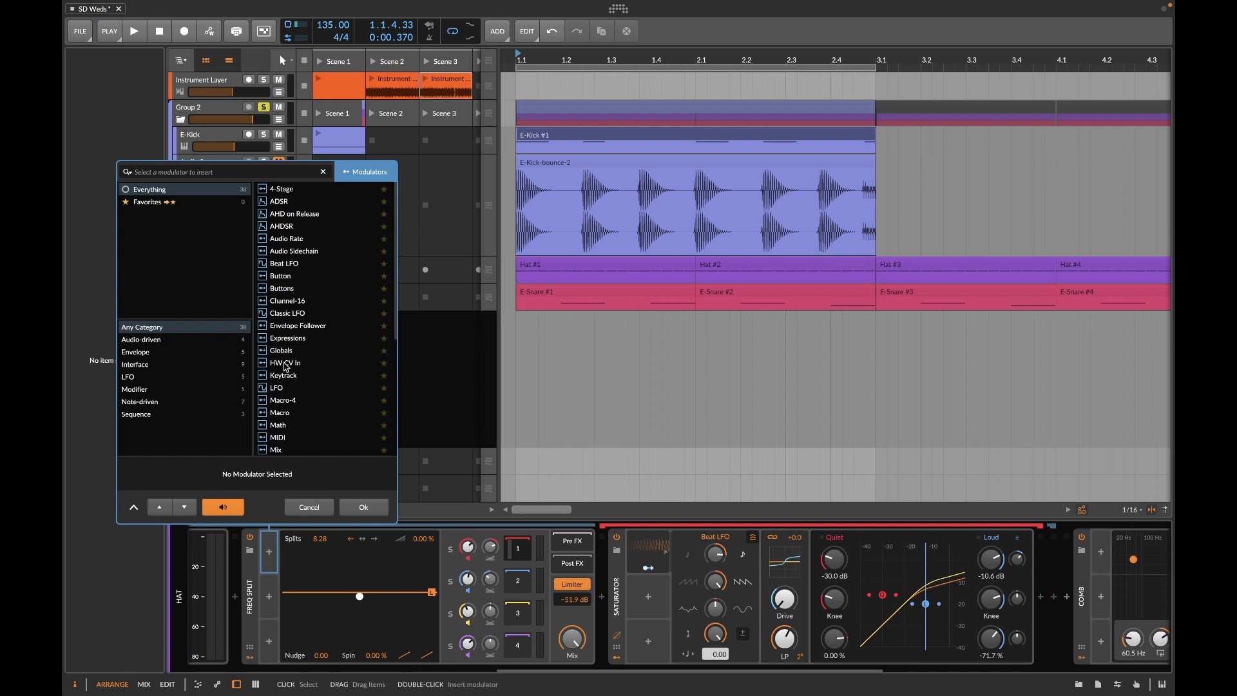
pyautogui.scroll(-1, 281, 381)
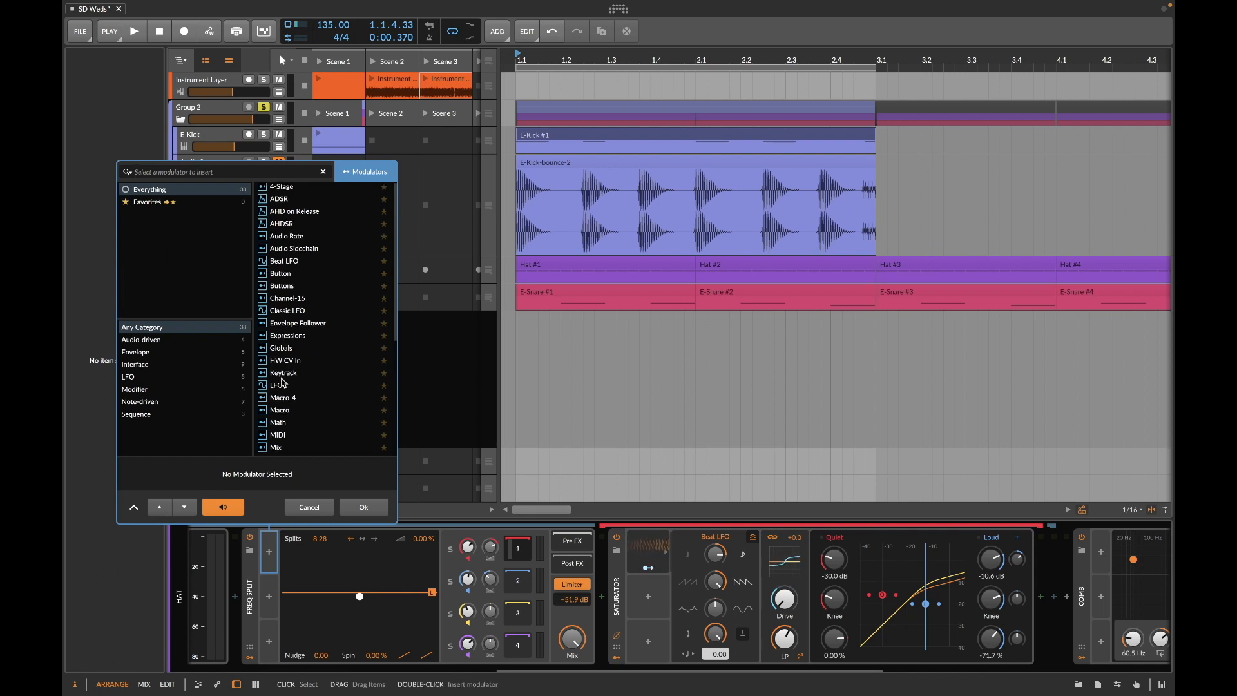
pyautogui.write('ra')
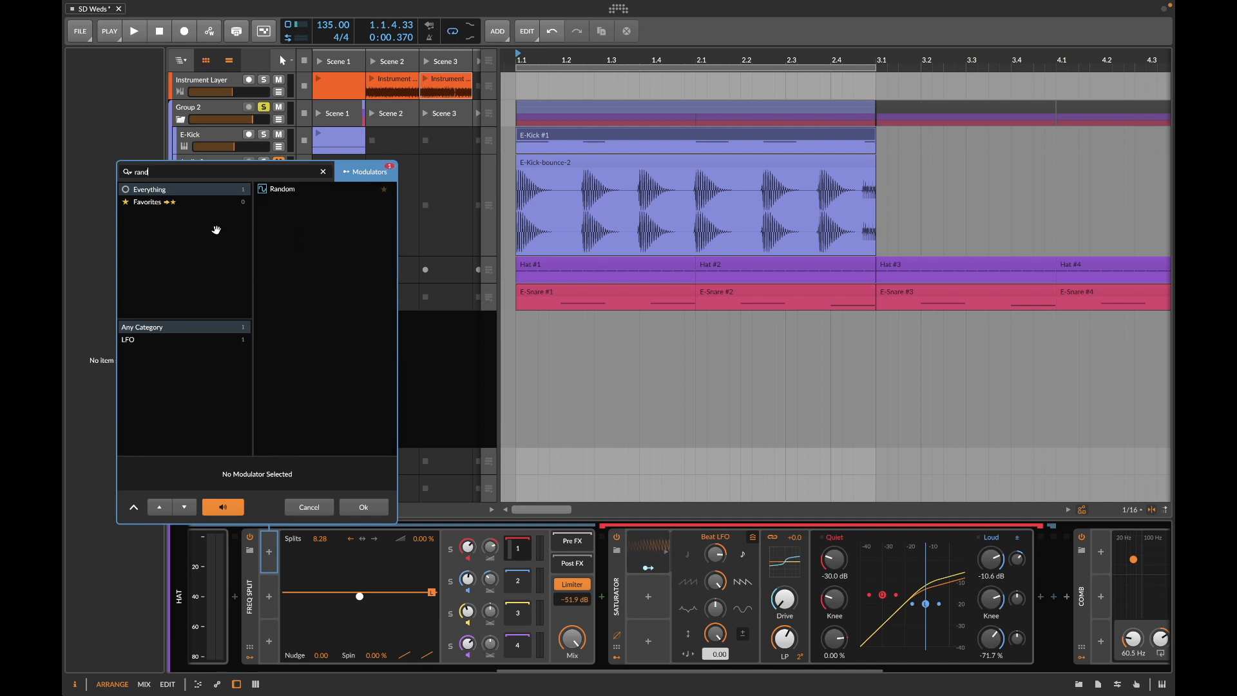
pyautogui.write('nd')
pyautogui.click(288, 188)
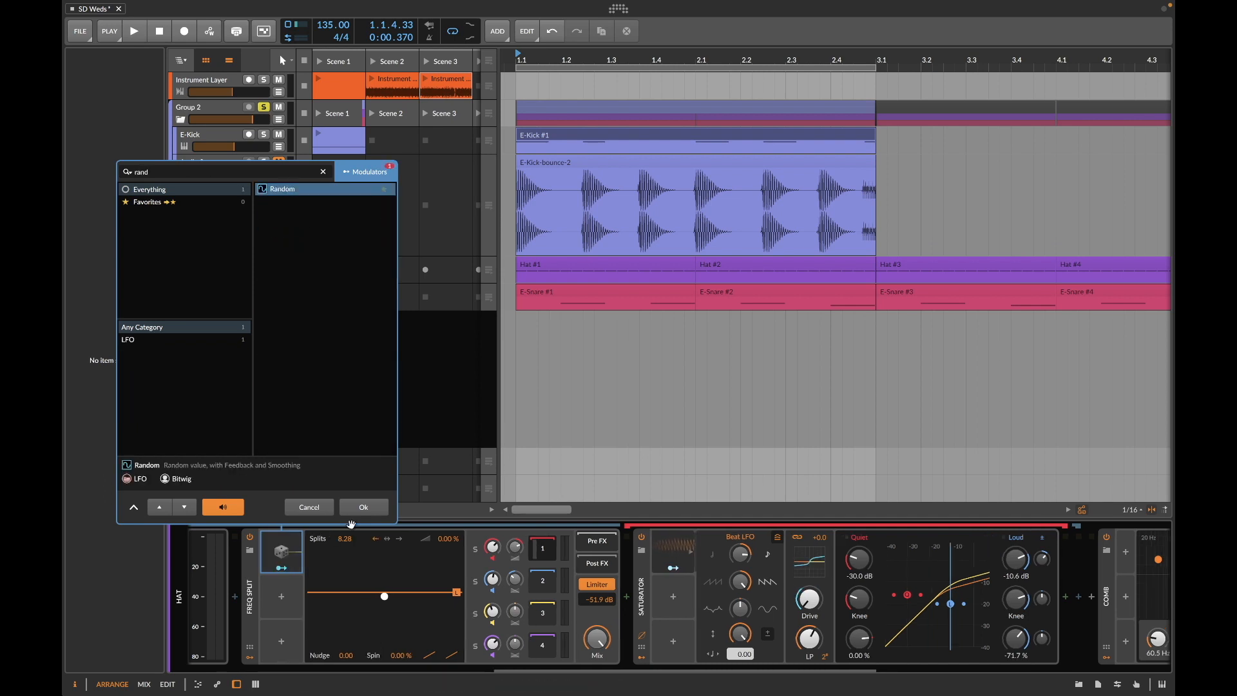
pyautogui.click(363, 507)
pyautogui.click(278, 570)
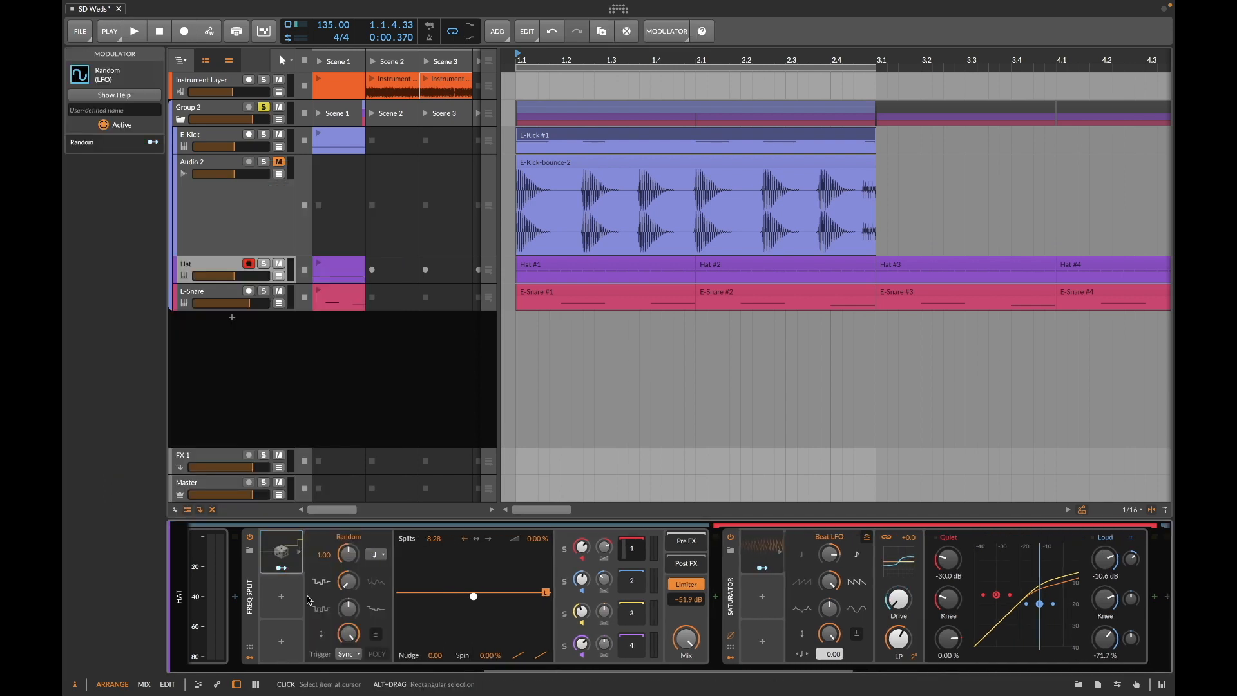
# Step: Raise the Random modulator's smoothing, switch its rate unit to Hertz and lower the rate to 0.05
pyautogui.moveTo(347, 590); pyautogui.dragTo(347, 509)
pyautogui.click(376, 554)
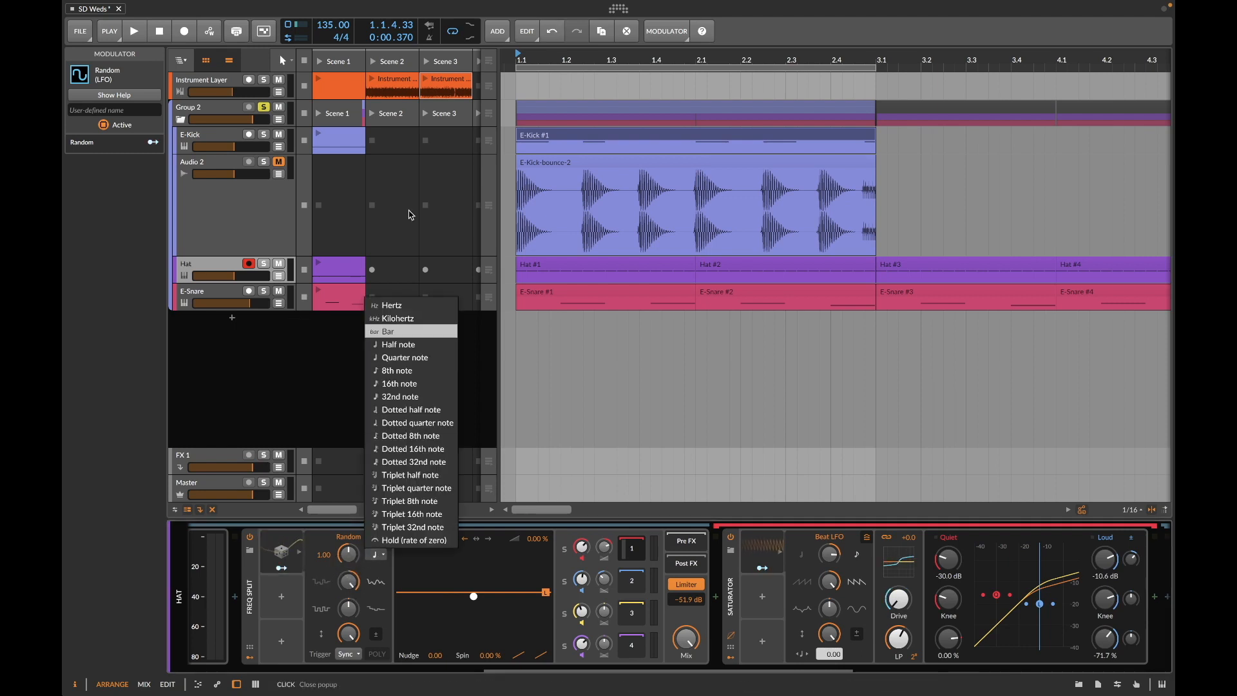
pyautogui.click(400, 314)
pyautogui.moveTo(348, 554); pyautogui.dragTo(348, 557)
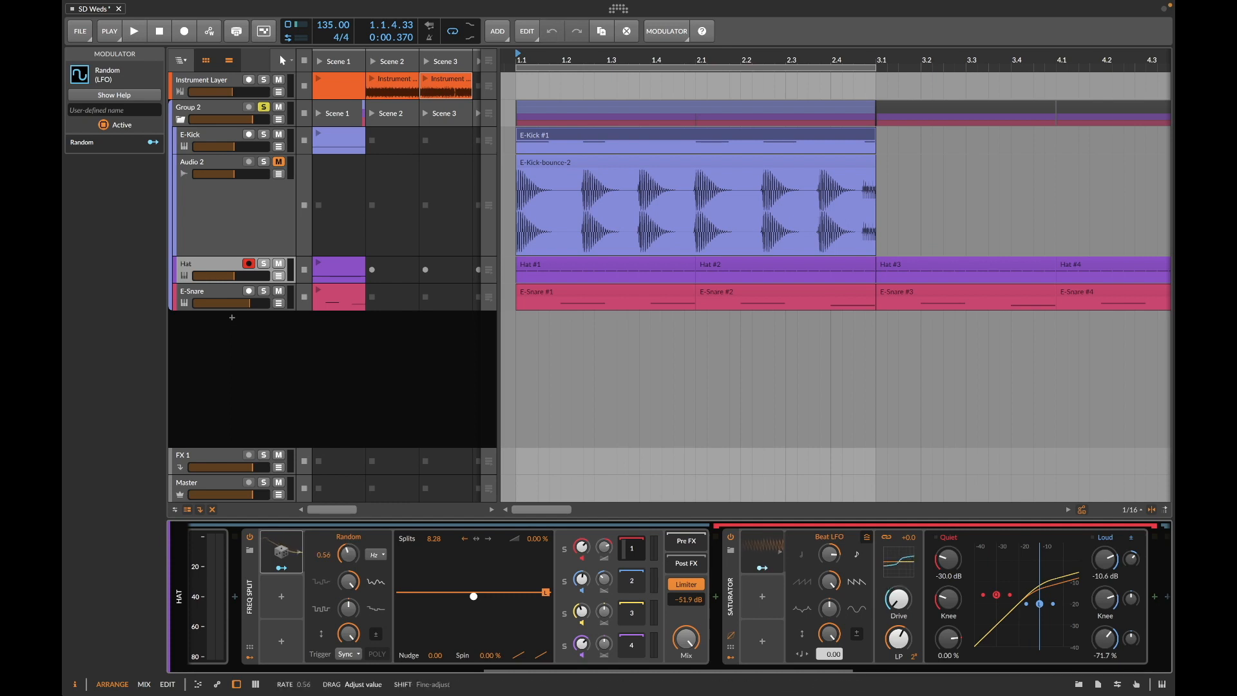
# Step: Map the Random modulator to the Freq Split's Splits by +123.6 and listen to the modulation during playback
pyautogui.click(281, 567)
pyautogui.moveTo(431, 549); pyautogui.dragTo(431, 541)
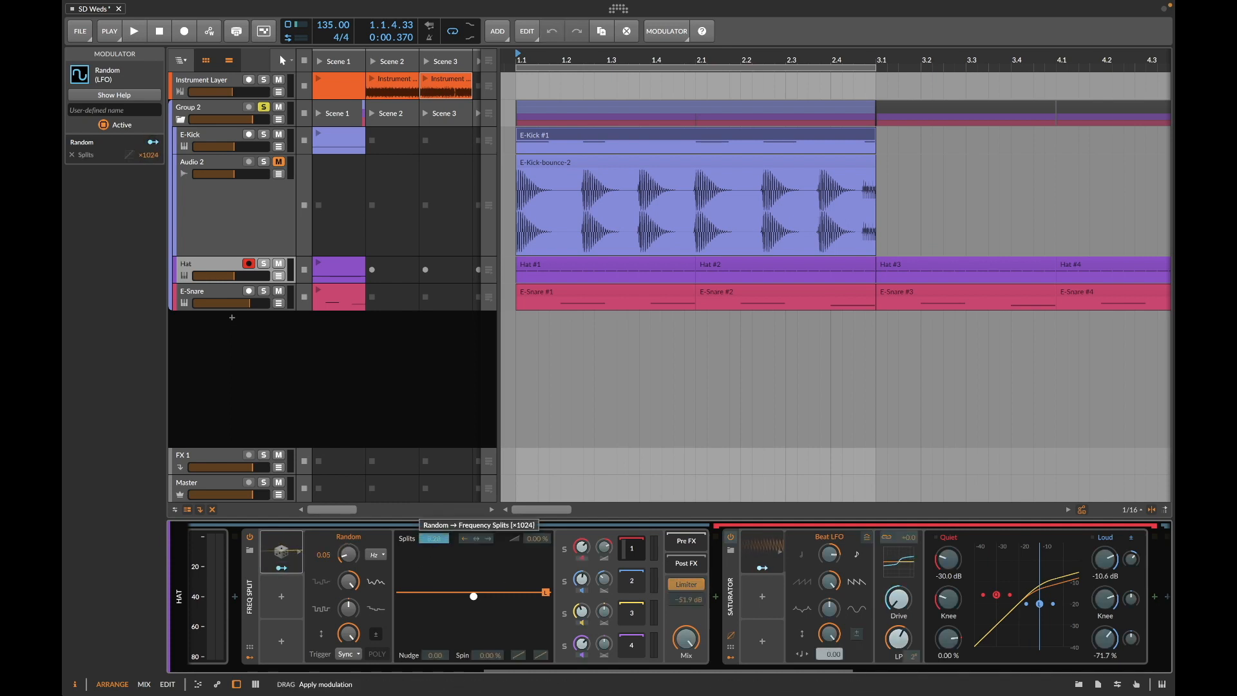
pyautogui.press('space')
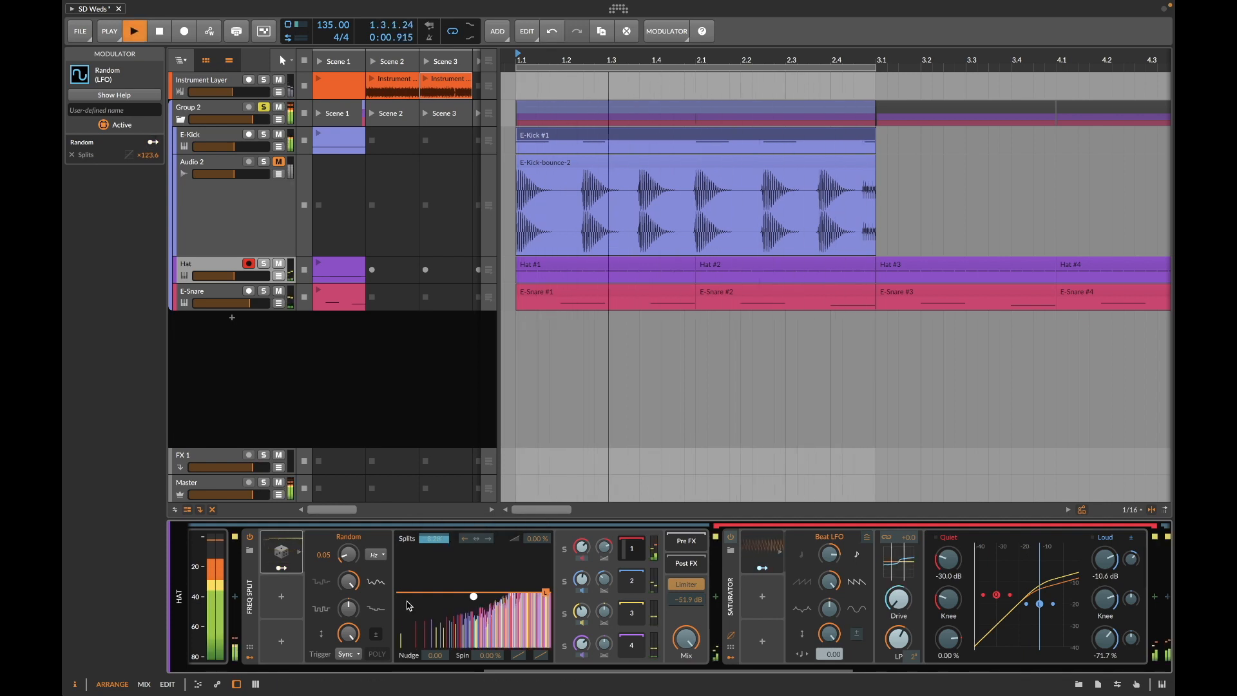
pyautogui.click(282, 569)
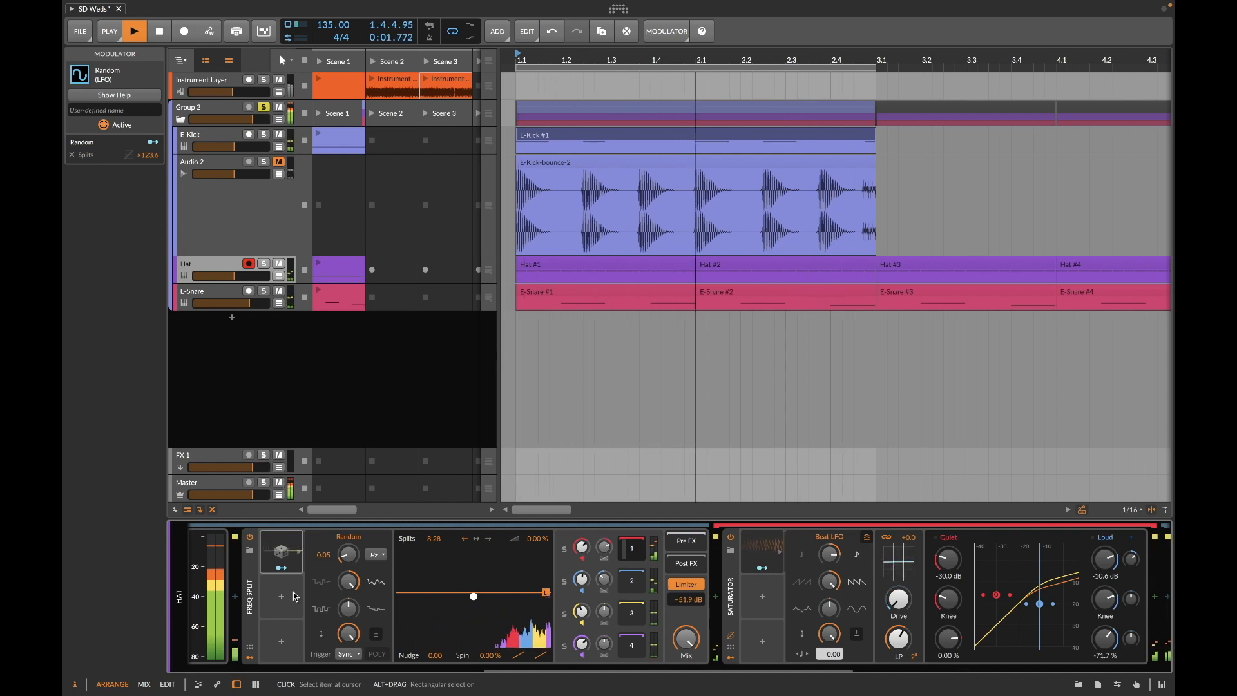
pyautogui.moveTo(349, 581)
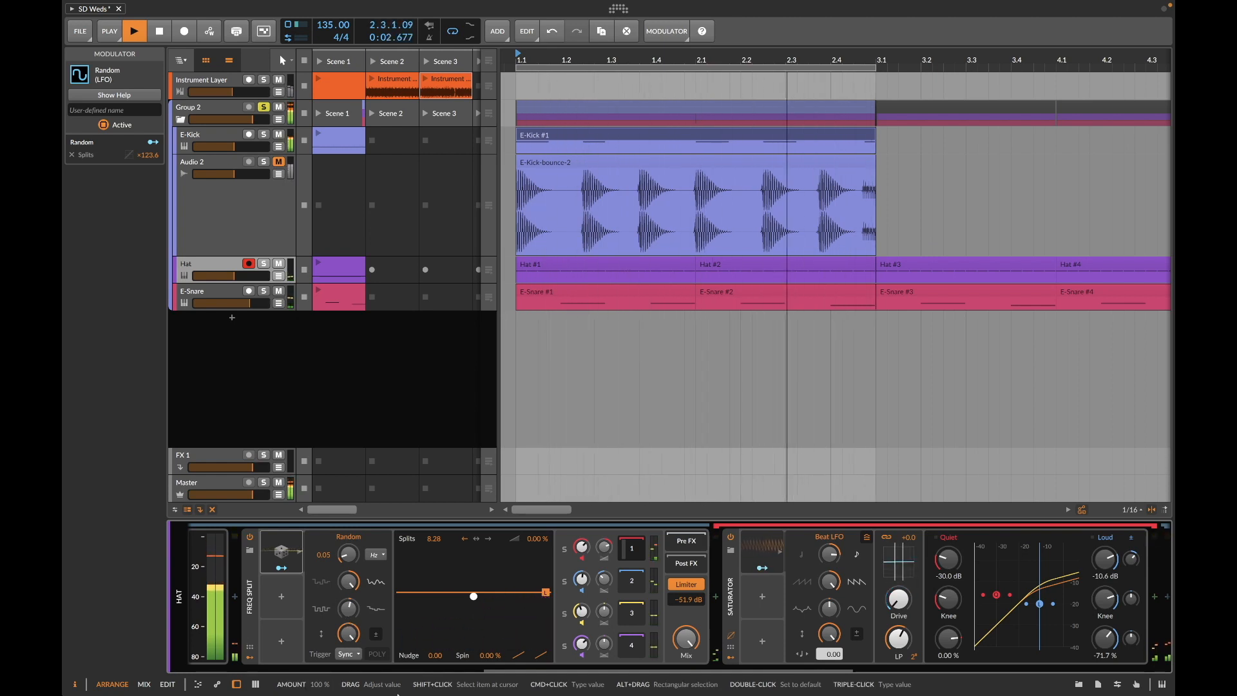
# Step: Adjust the Transients and Tones gains of Group 2's Transient Split, with Tones at +1.5 dB
pyautogui.click(230, 114)
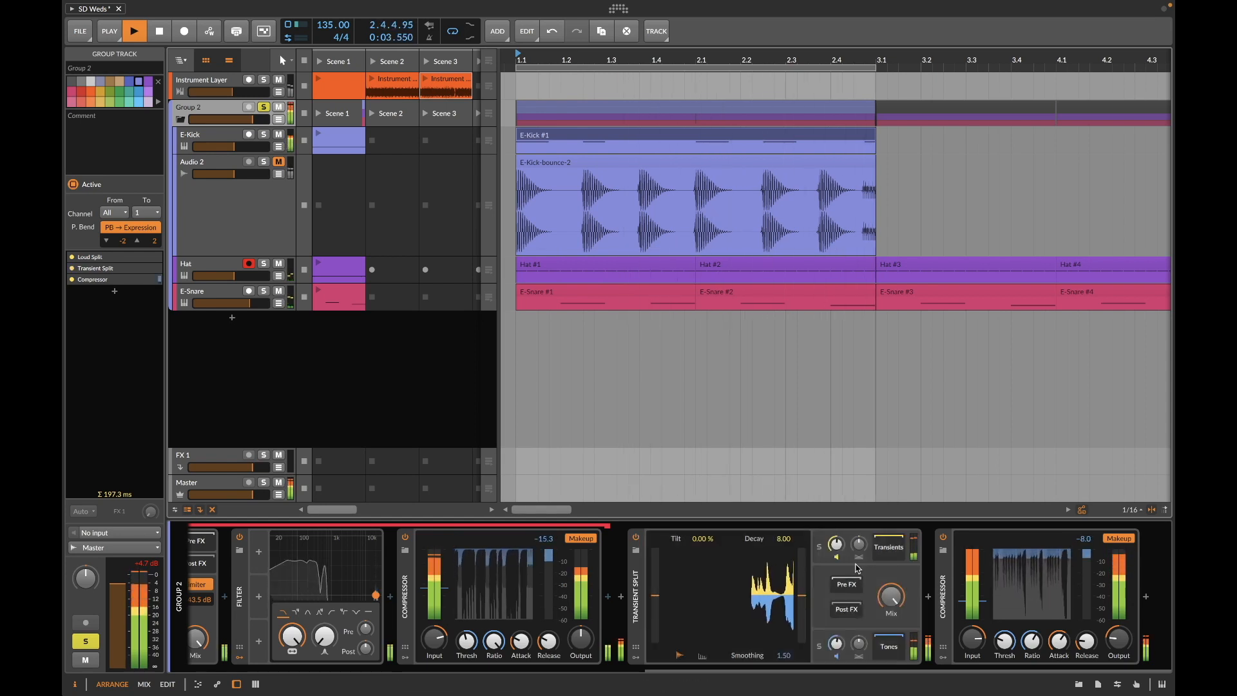
pyautogui.moveTo(835, 545); pyautogui.dragTo(836, 583)
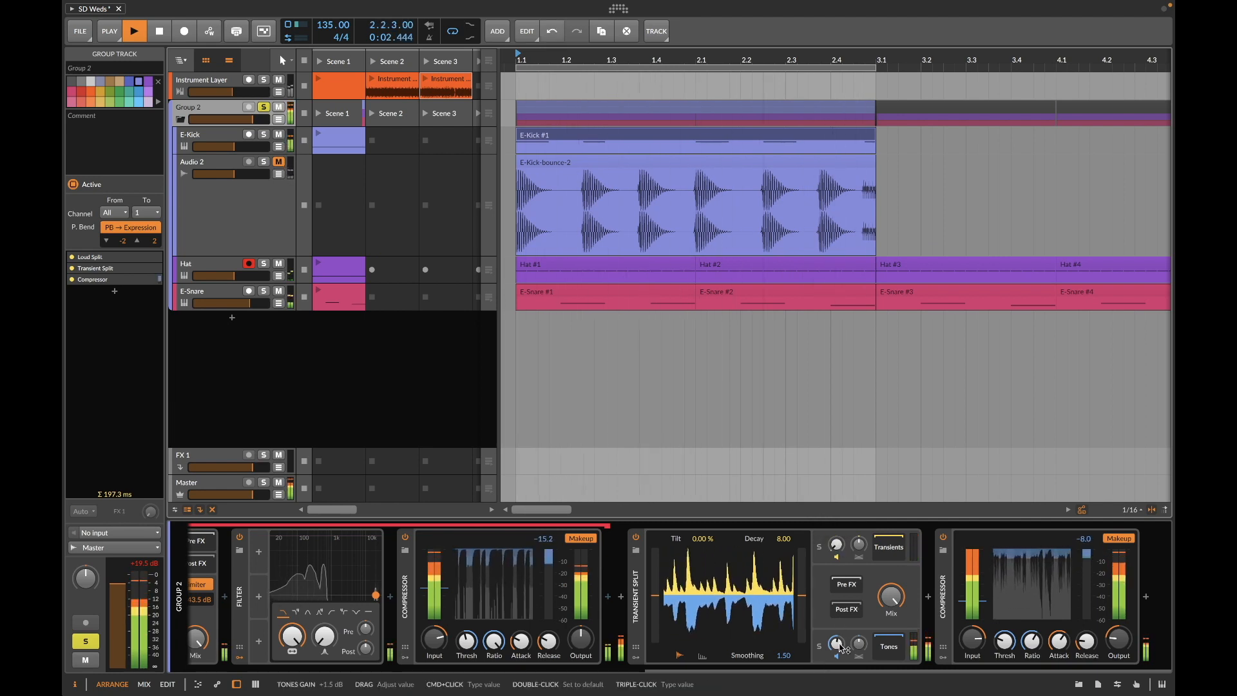
pyautogui.moveTo(835, 545)
pyautogui.mouseDown()
pyautogui.moveTo(836, 519)
pyautogui.moveTo(835, 535)
pyautogui.mouseUp()
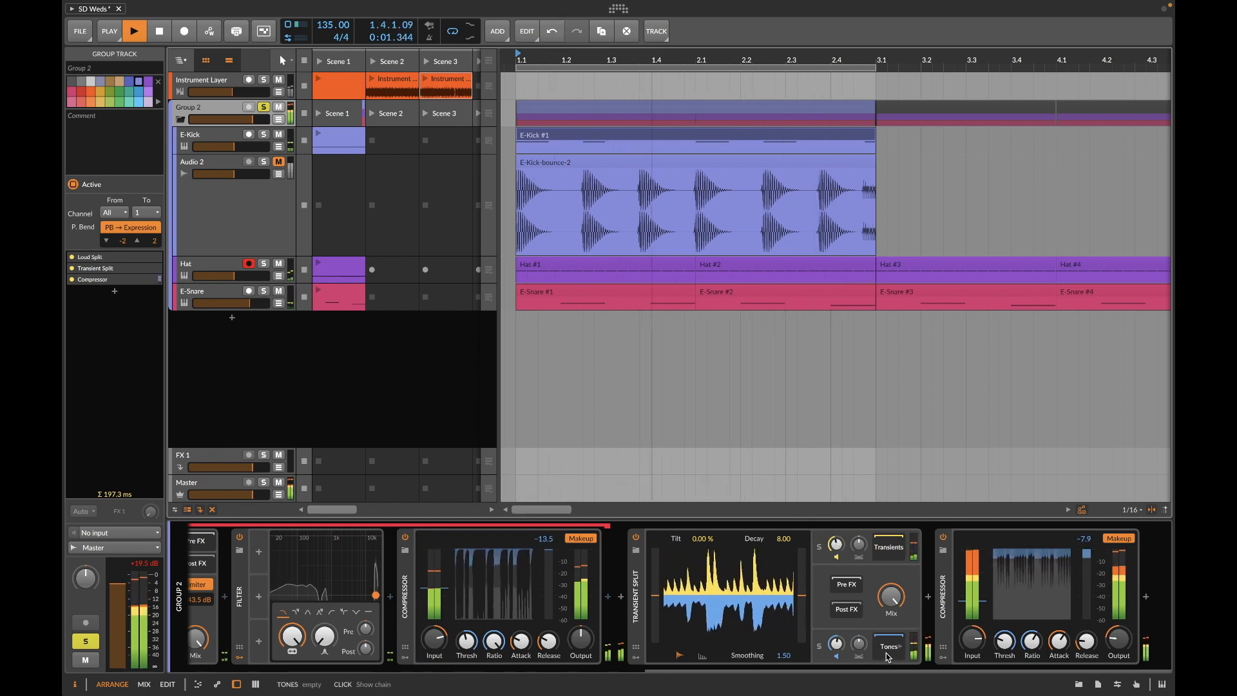
# Step: Try a Saturator in the Tones chain of Group 2's Transient Split
pyautogui.click(932, 598)
pyautogui.write('sa')
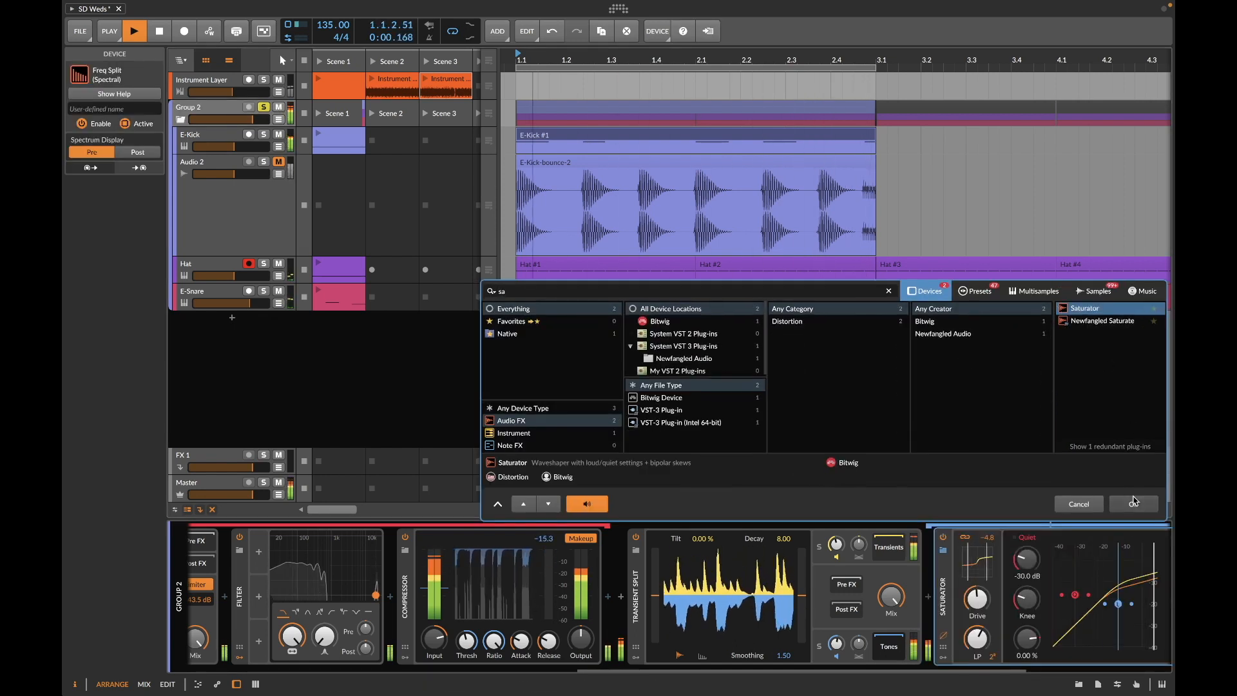
pyautogui.click(1135, 504)
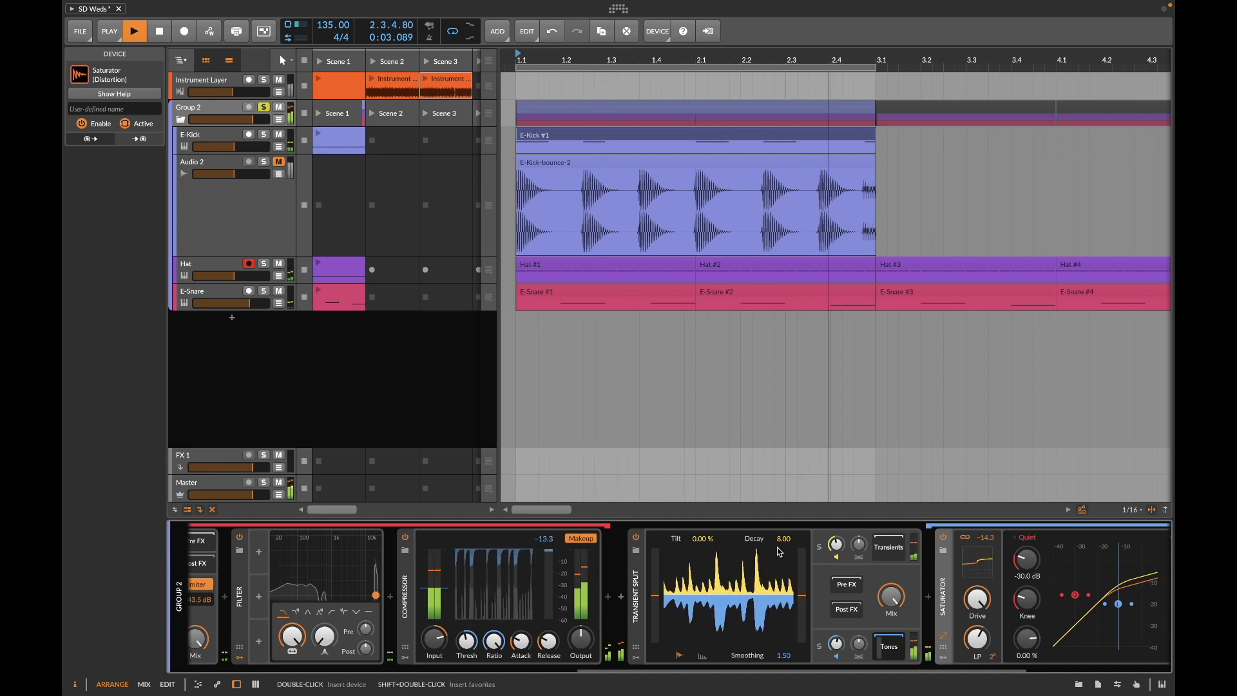
# Step: Try a shorter oscillator decay of 31.6 ms on the E-Kick instrument and undo the change
pyautogui.hscroll(-10, 644, 592)
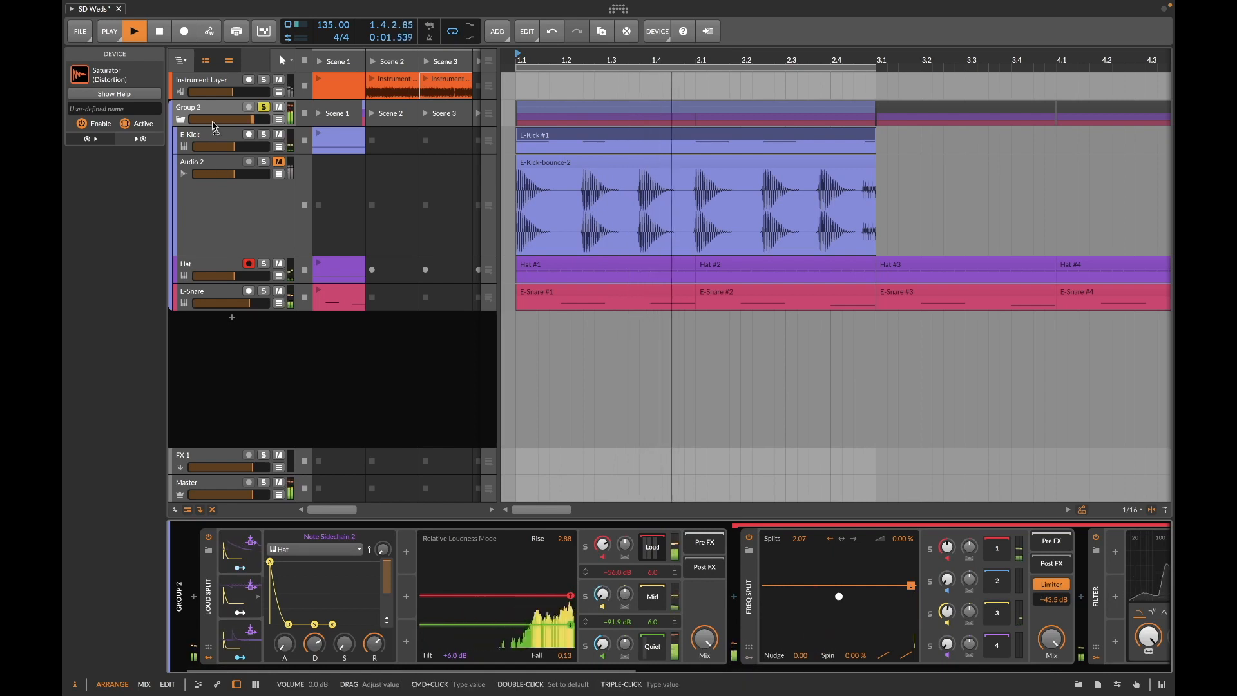
pyautogui.click(212, 137)
pyautogui.scroll(-5, 290, 650)
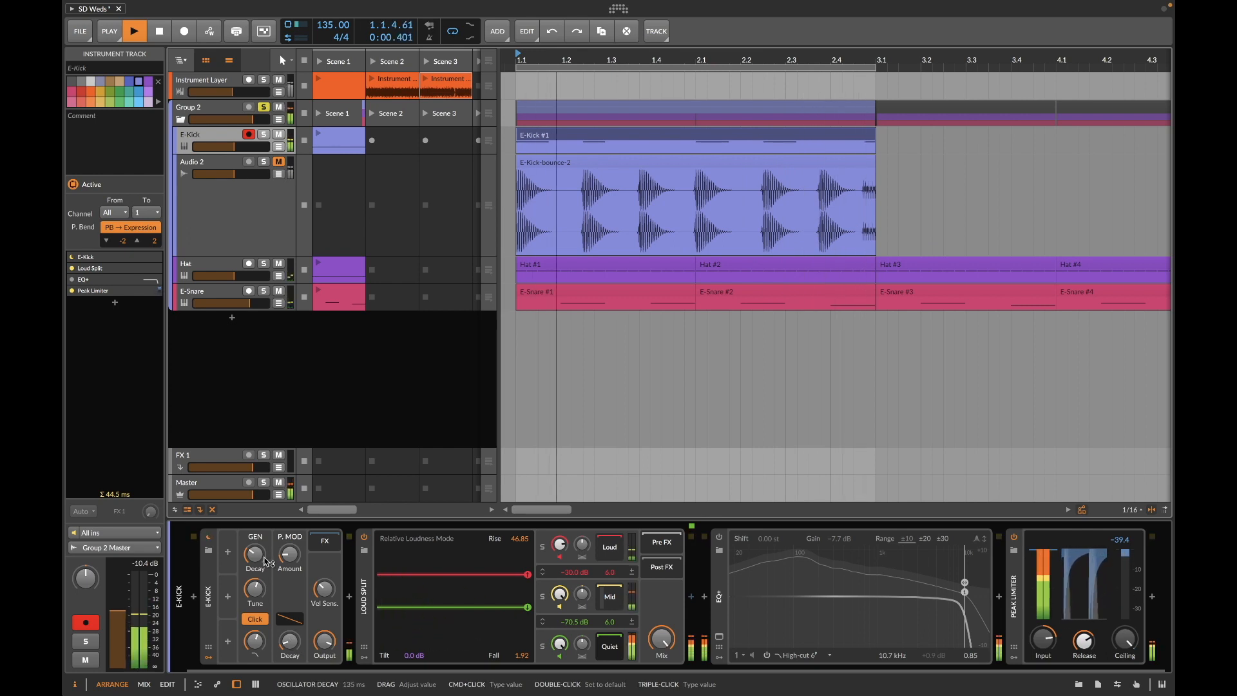
pyautogui.scroll(-5, 260, 560)
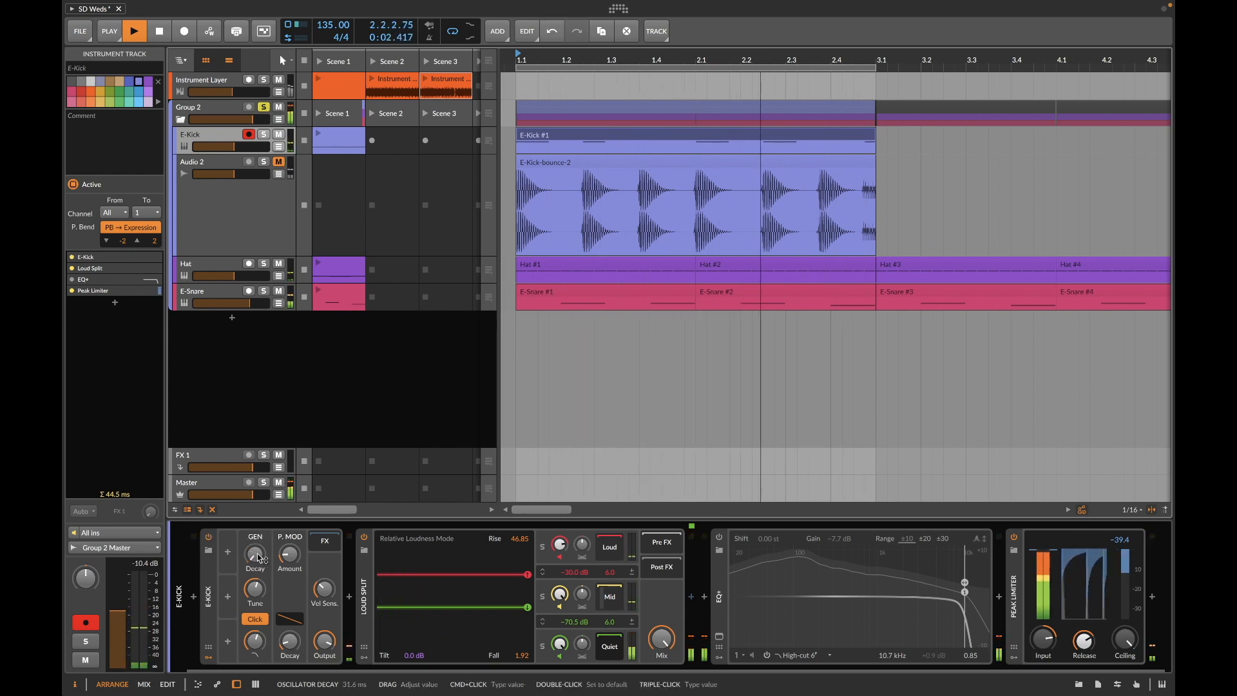
pyautogui.press('super+z')
pyautogui.scroll(-2, 258, 558)
pyautogui.press('super+z')
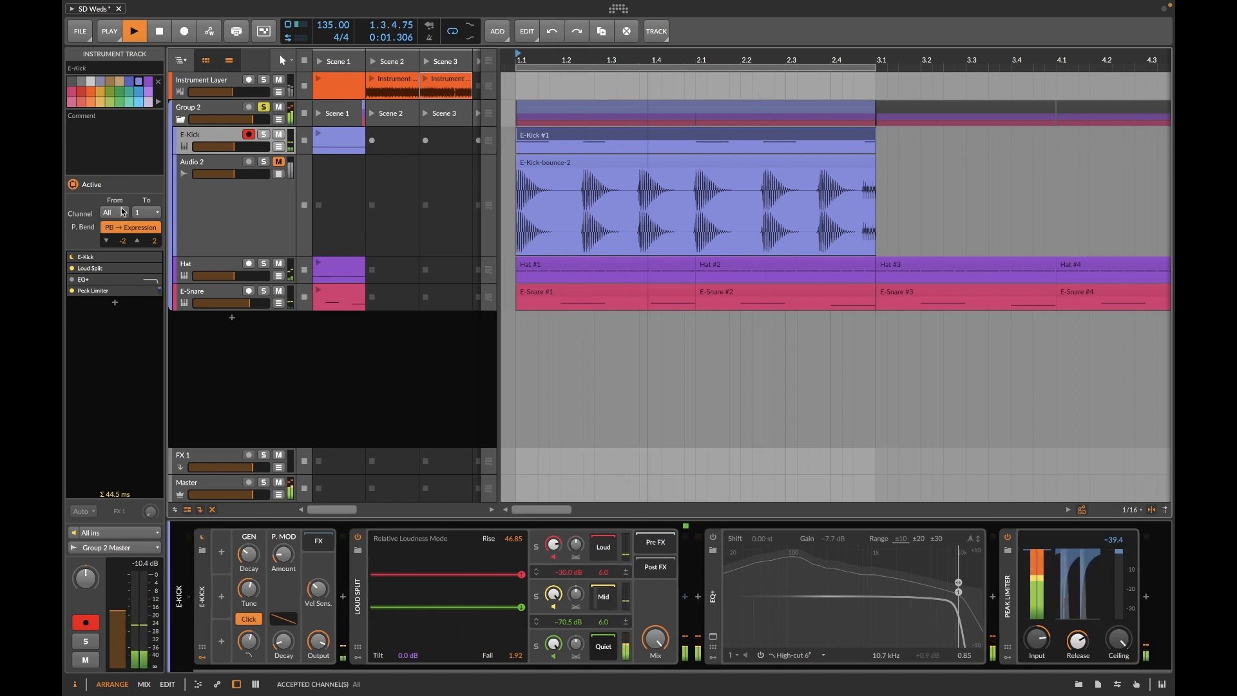
# Step: Return to Group 2 and delete the Saturator from the Transient Split's Tones chain
pyautogui.press('Up')
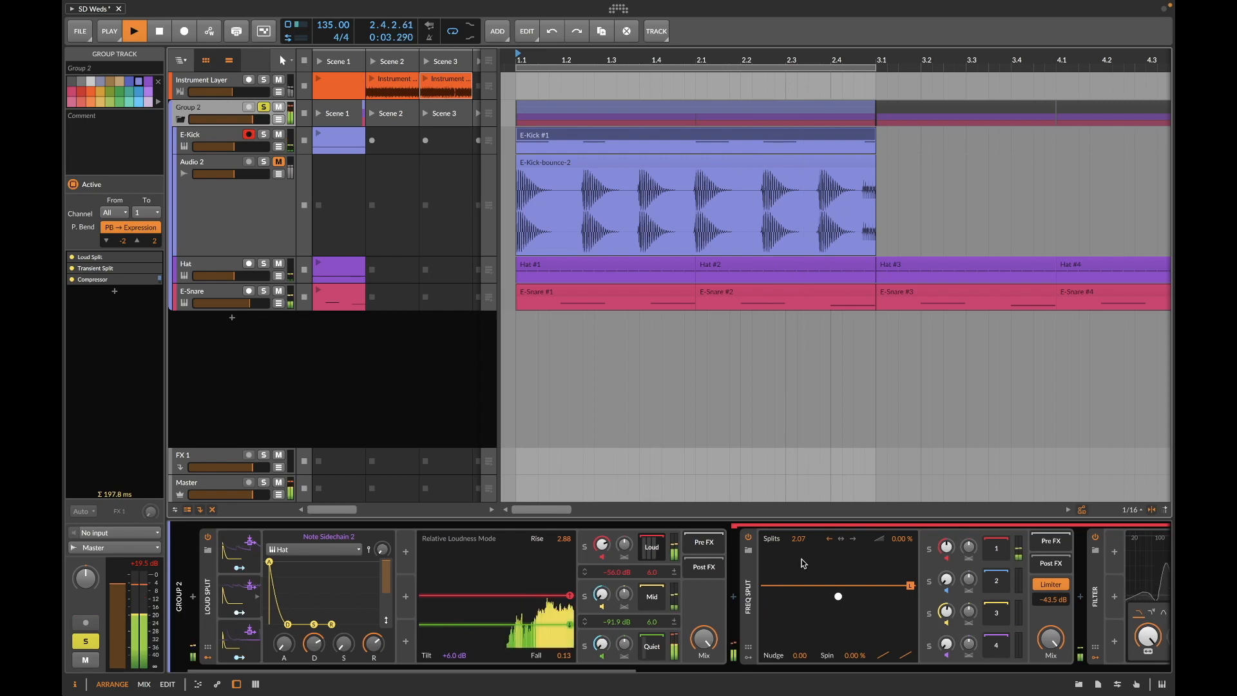
pyautogui.hscroll(5, 803, 563)
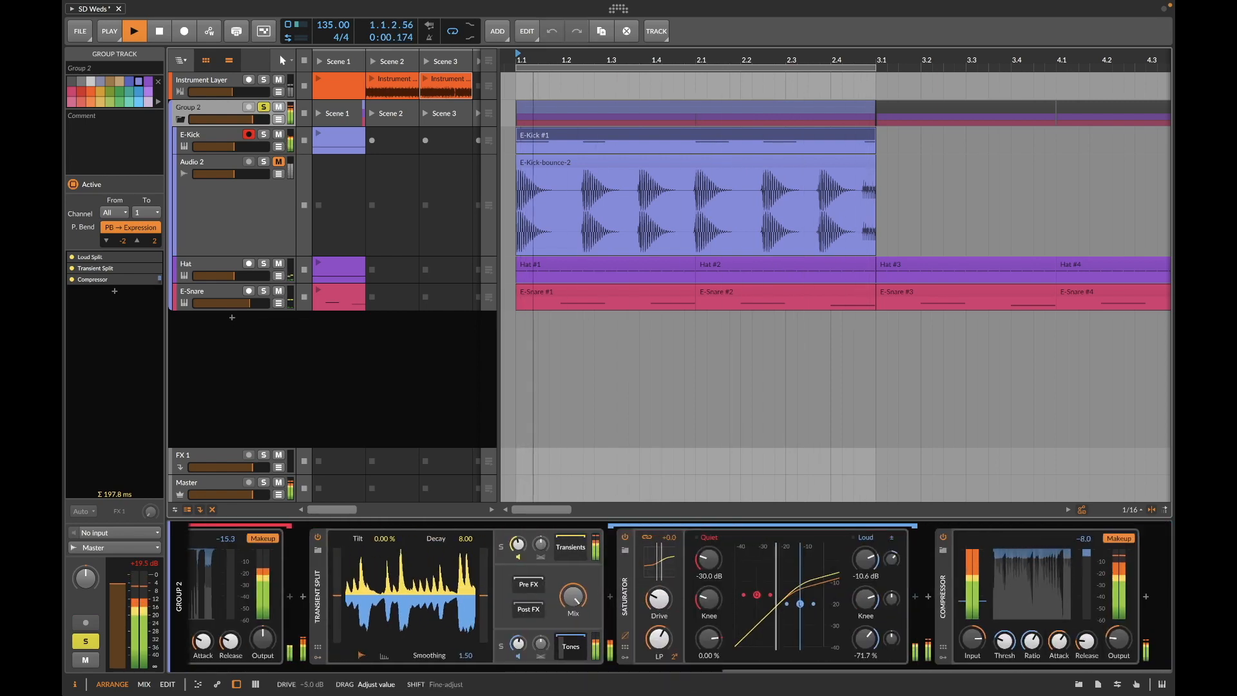
pyautogui.press('Delete')
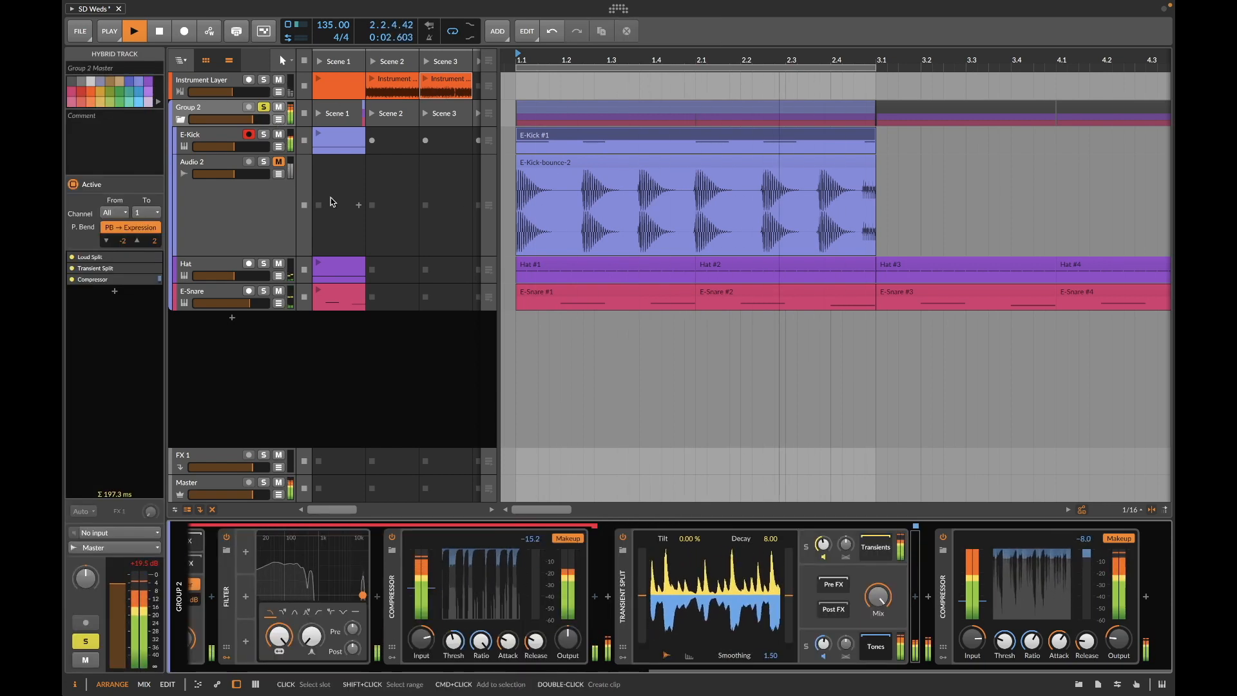
# Step: Turn off solo on Group 2, open the Instrument Layer track's Poly Grid patch for editing and stop playback
pyautogui.click(264, 107)
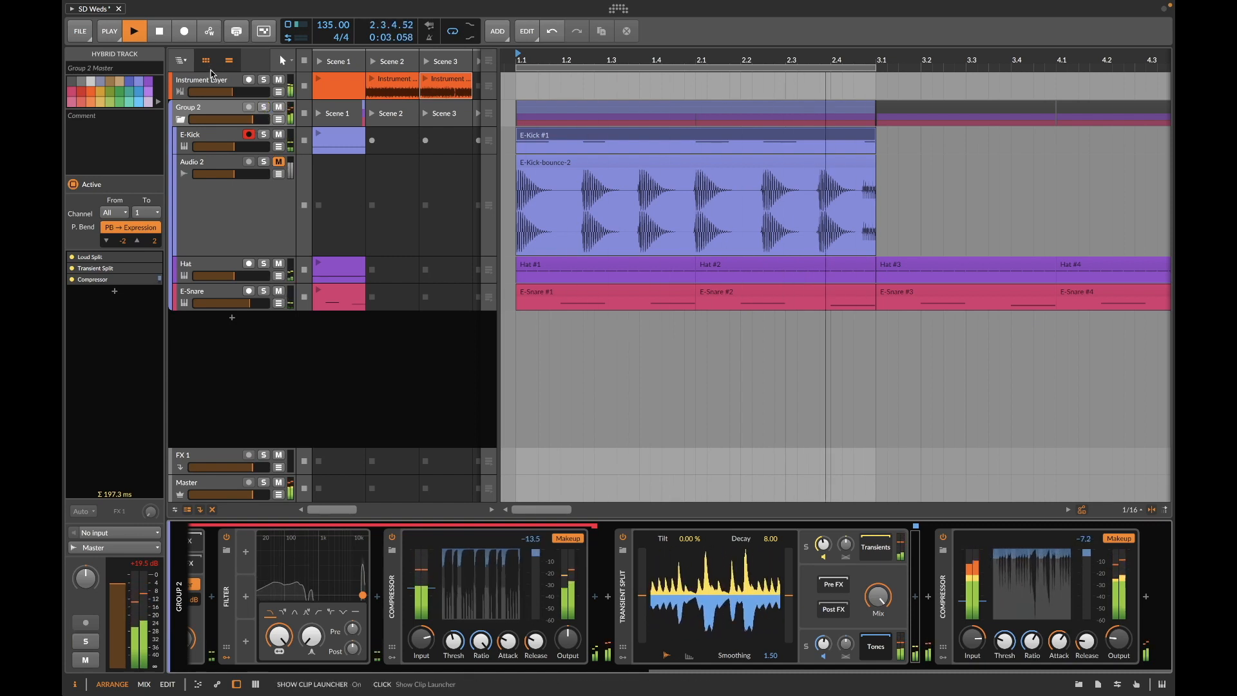
pyautogui.click(213, 73)
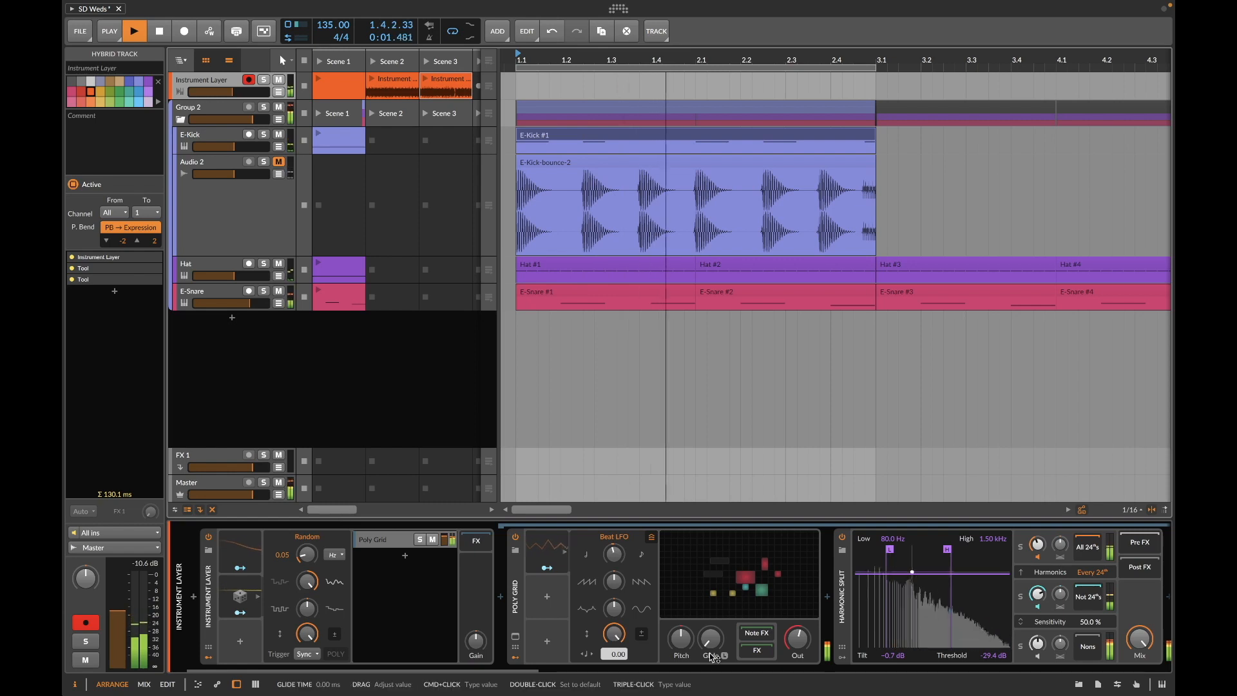
pyautogui.doubleClick(764, 560)
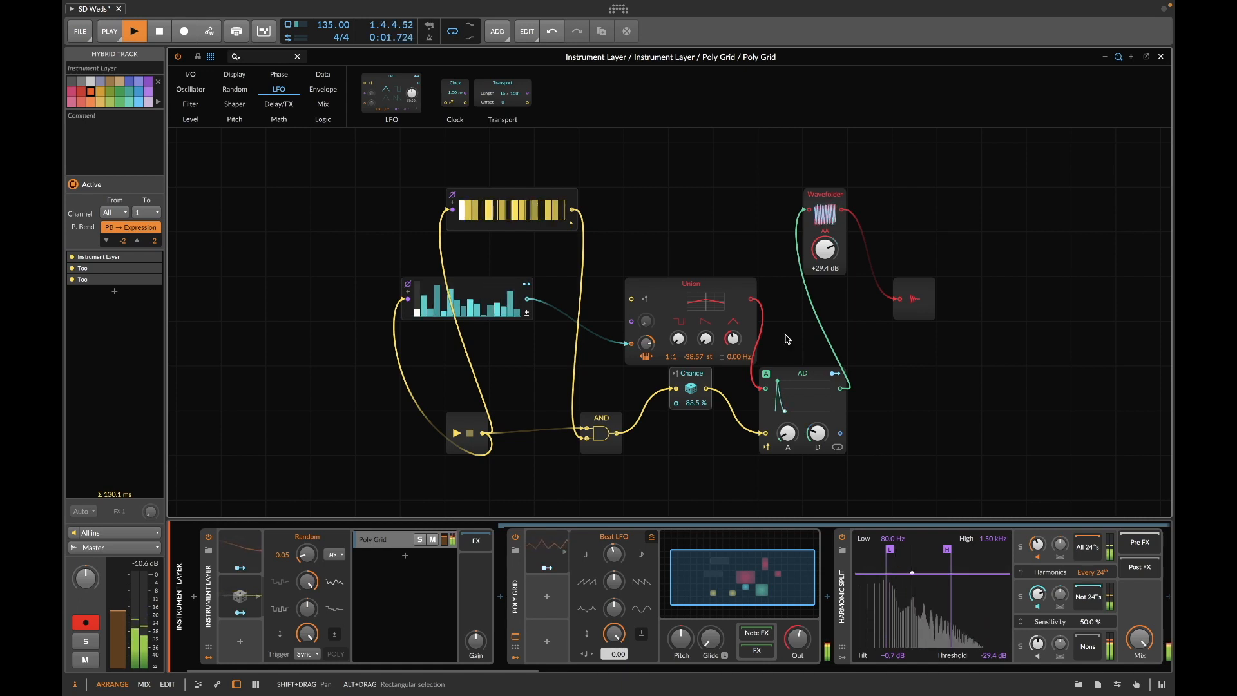
pyautogui.press('space')
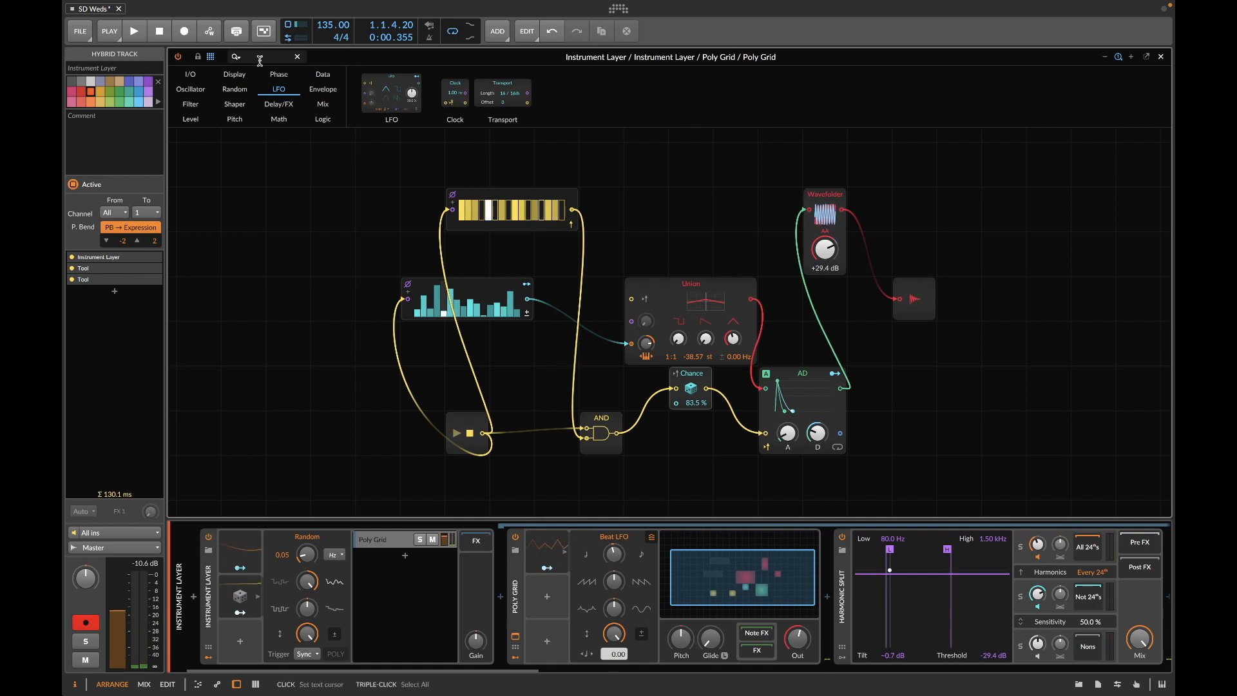
# Step: Add a Sine oscillator module to the Poly Grid patch and connect its output to the Union's phase input
pyautogui.write('osc')
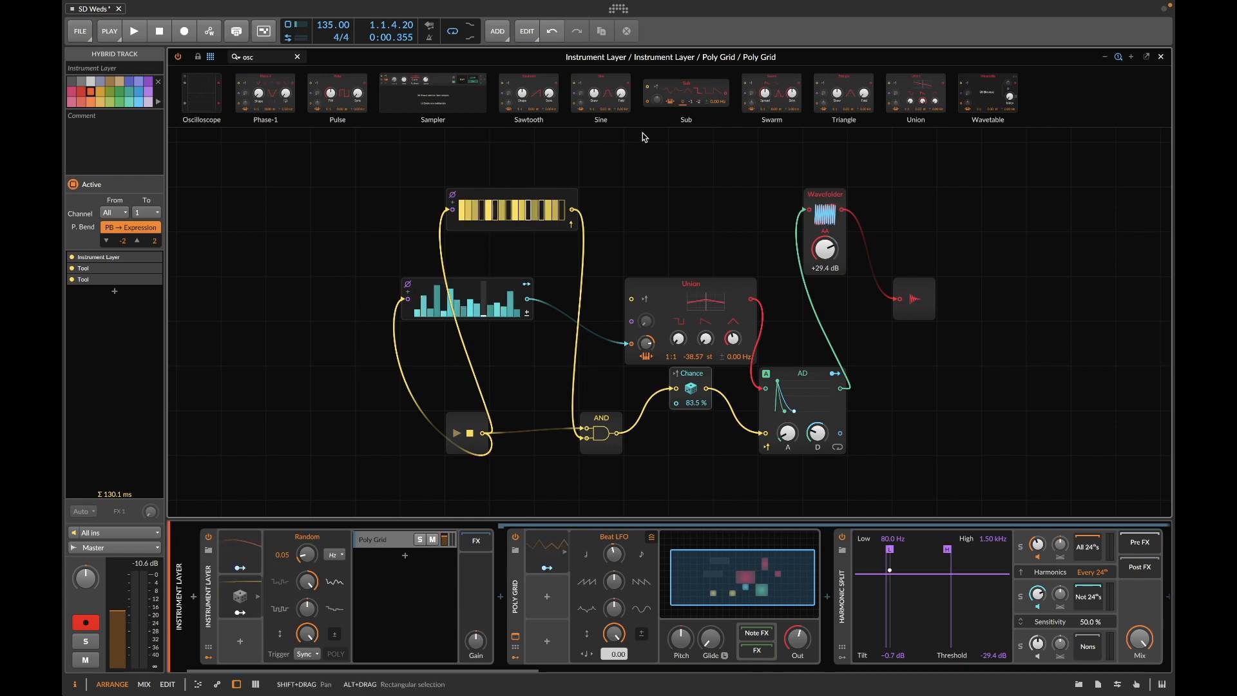
pyautogui.moveTo(601, 94); pyautogui.dragTo(295, 202)
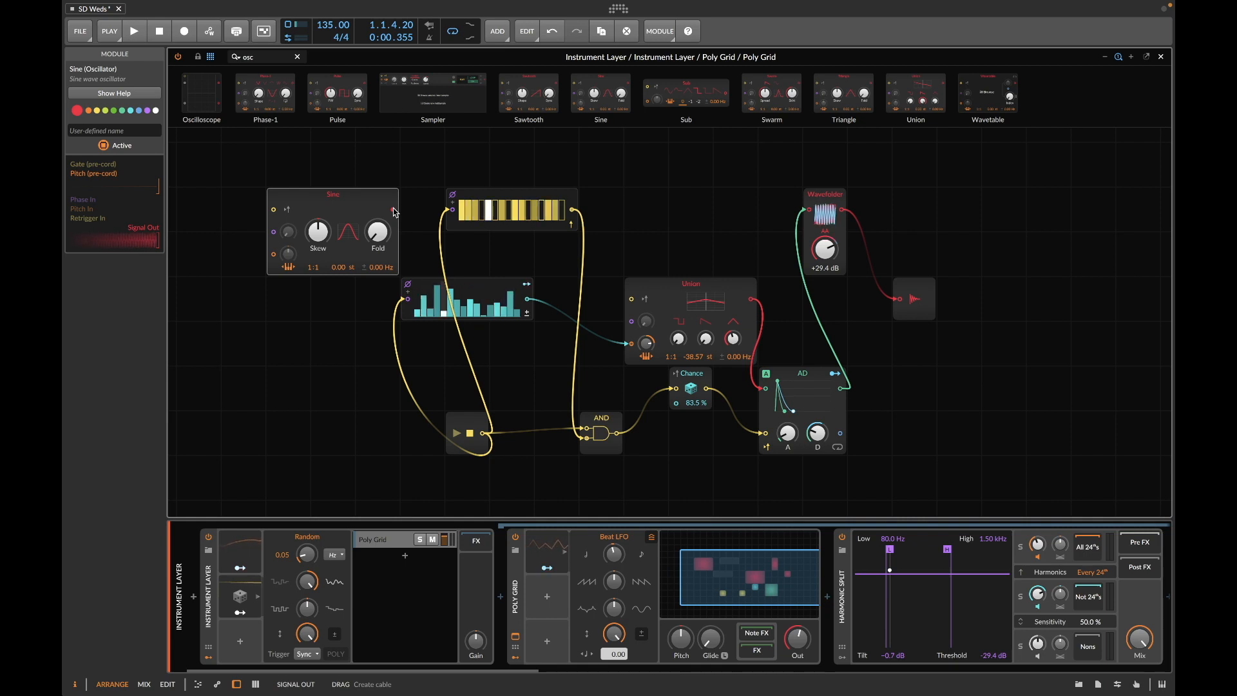
pyautogui.moveTo(533, 249); pyautogui.dragTo(646, 279)
# Step: Try the Union oscillator's phase modulation amount while playing, and stop playback
pyautogui.press('space')
pyautogui.moveTo(646, 322)
pyautogui.mouseDown()
pyautogui.moveTo(646, 311)
pyautogui.moveTo(646, 348)
pyautogui.moveTo(647, 296)
pyautogui.moveTo(647, 349)
pyautogui.moveTo(652, 327)
pyautogui.mouseUp()
pyautogui.press('space')
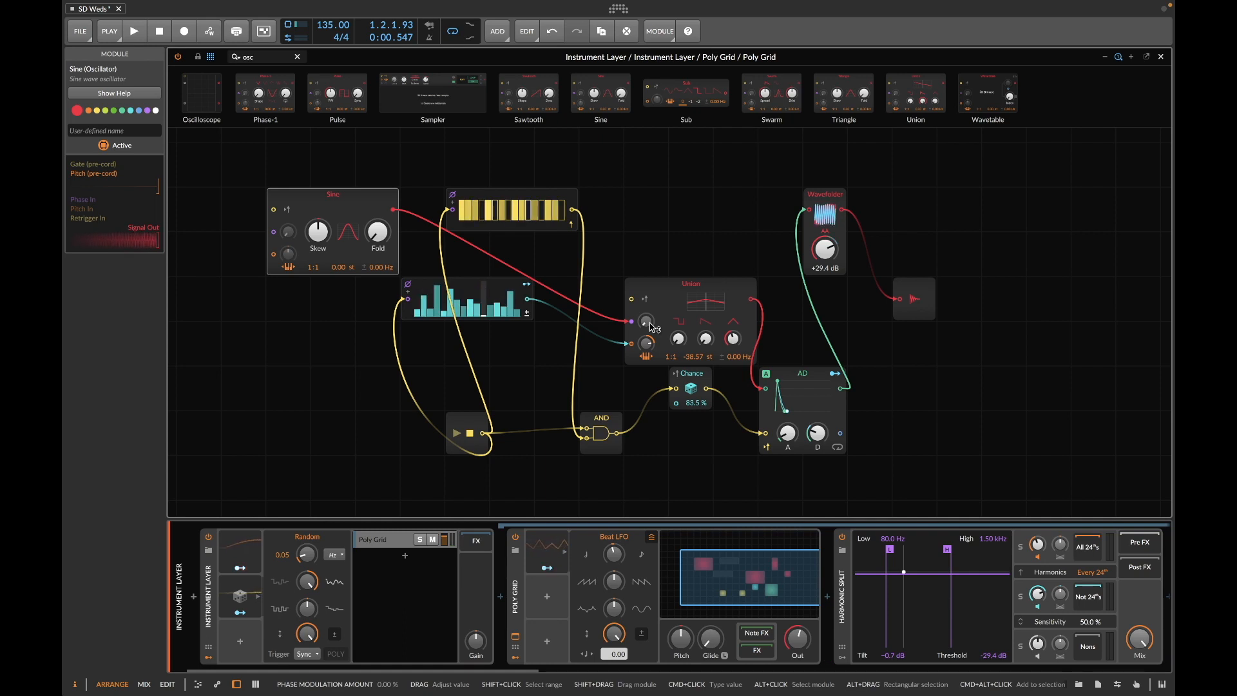
# Step: Preview AHD on Release and MIDI for the Instrument Layer's free modulator slot, and insert a Note Sidechain modulator there
pyautogui.click(240, 644)
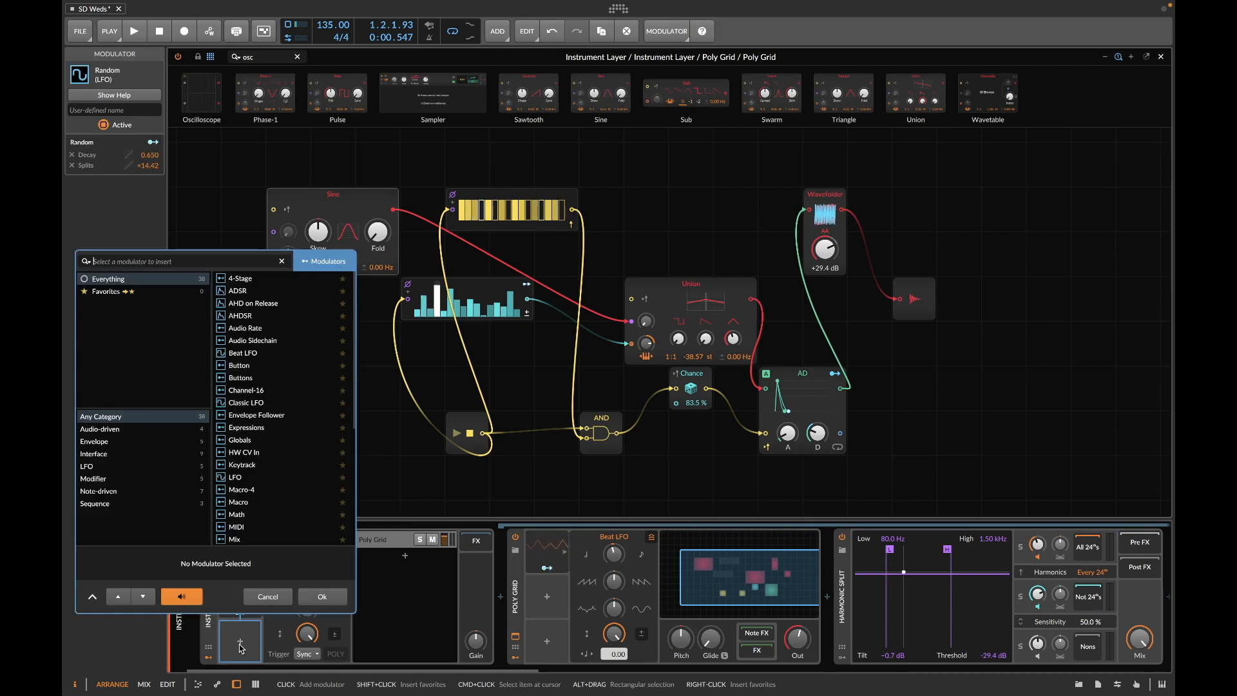
pyautogui.click(269, 304)
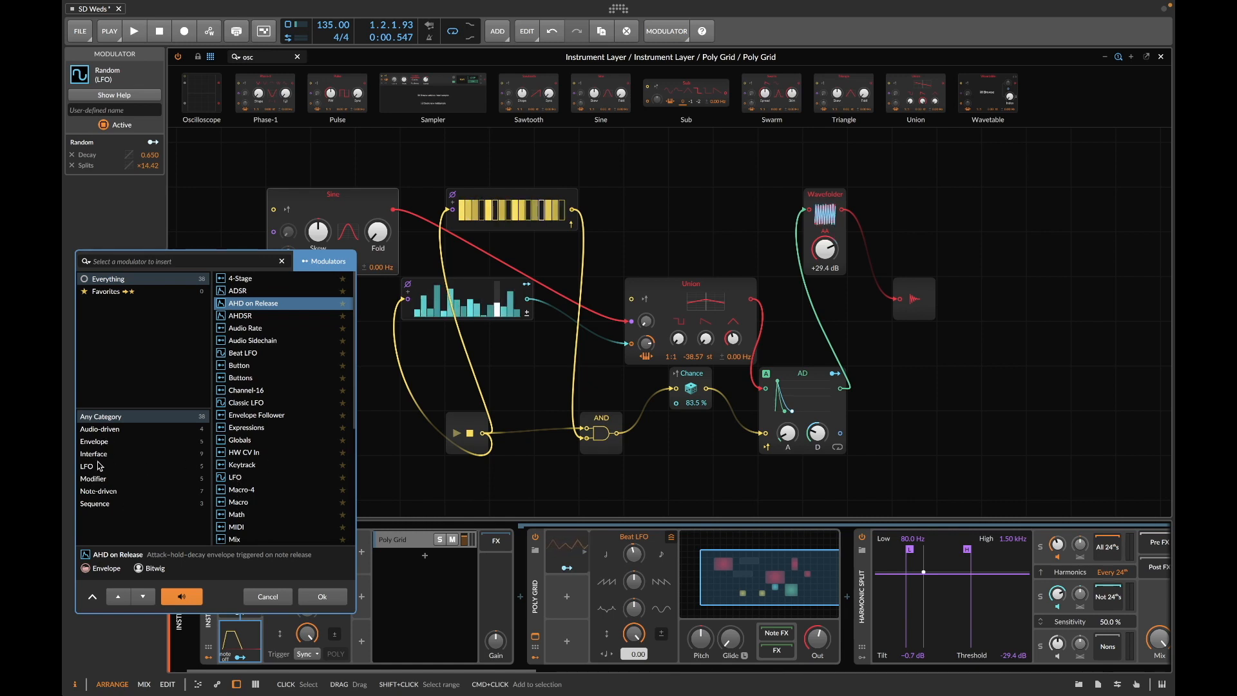
pyautogui.click(109, 492)
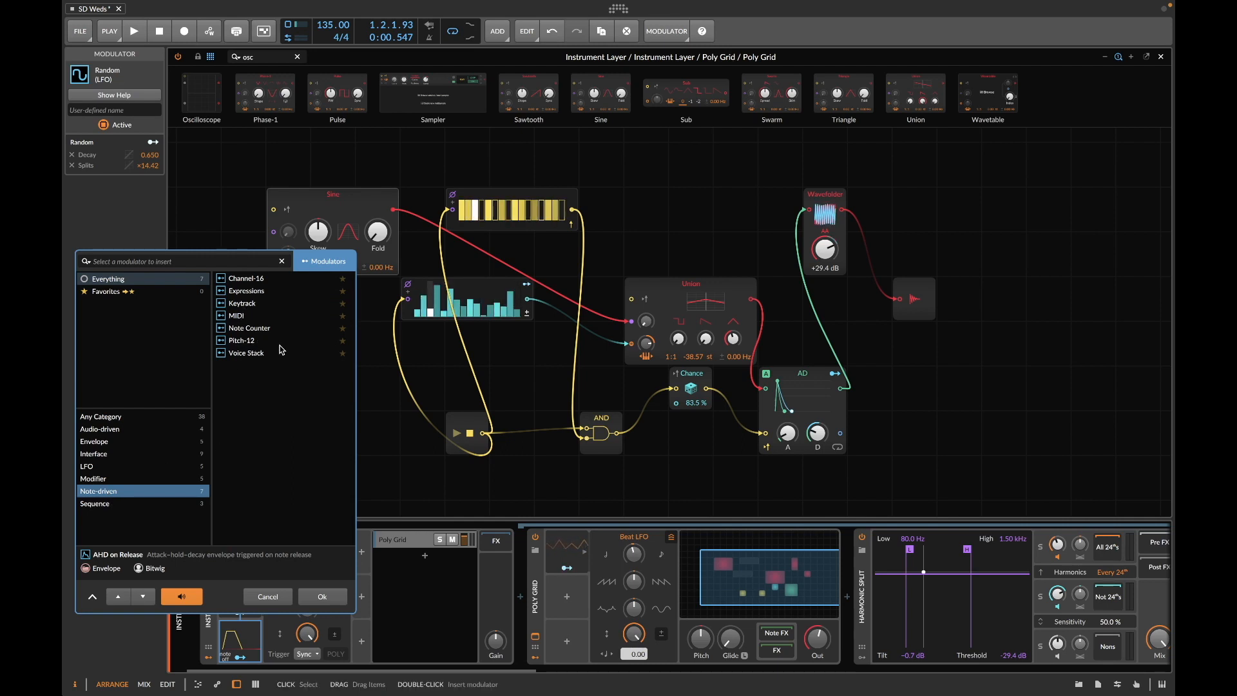
pyautogui.click(250, 318)
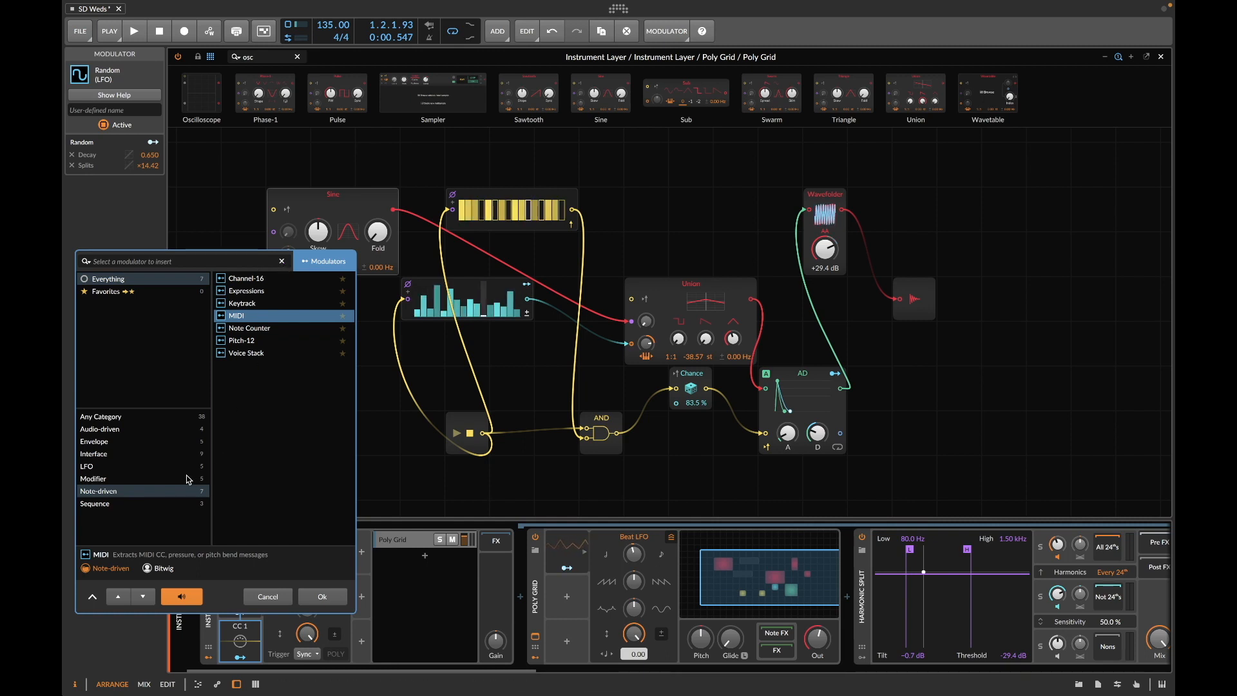
pyautogui.click(184, 491)
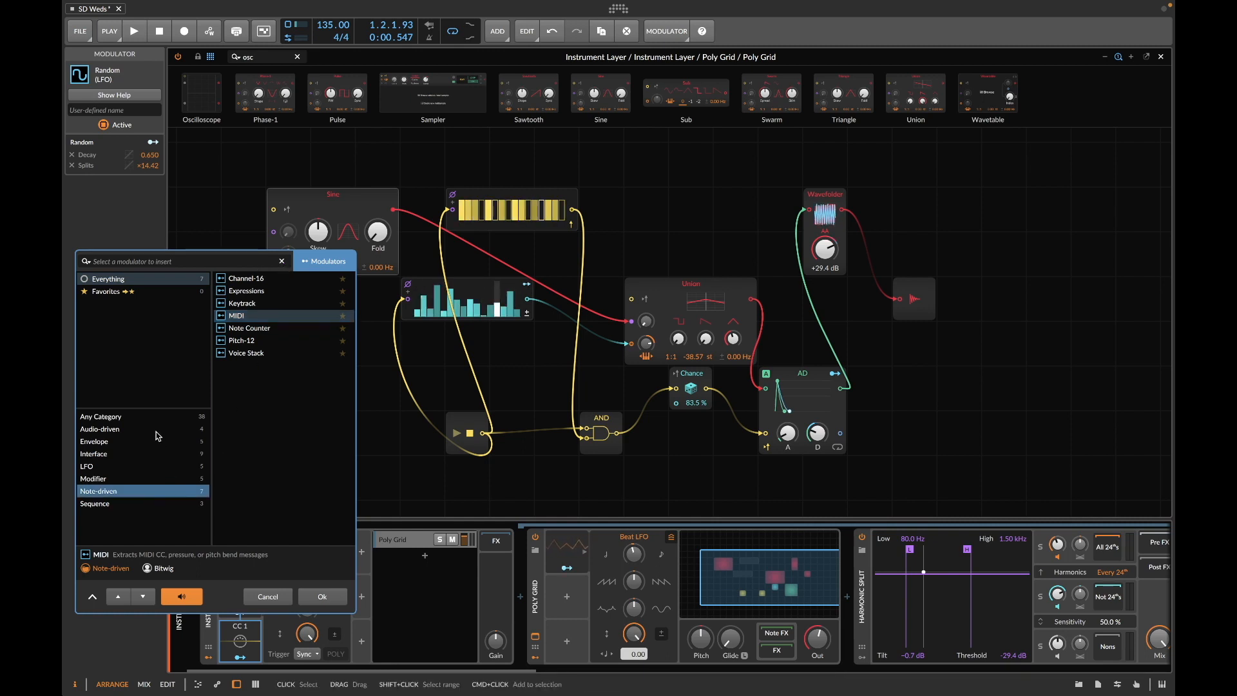
pyautogui.click(173, 416)
pyautogui.scroll(-5, 279, 451)
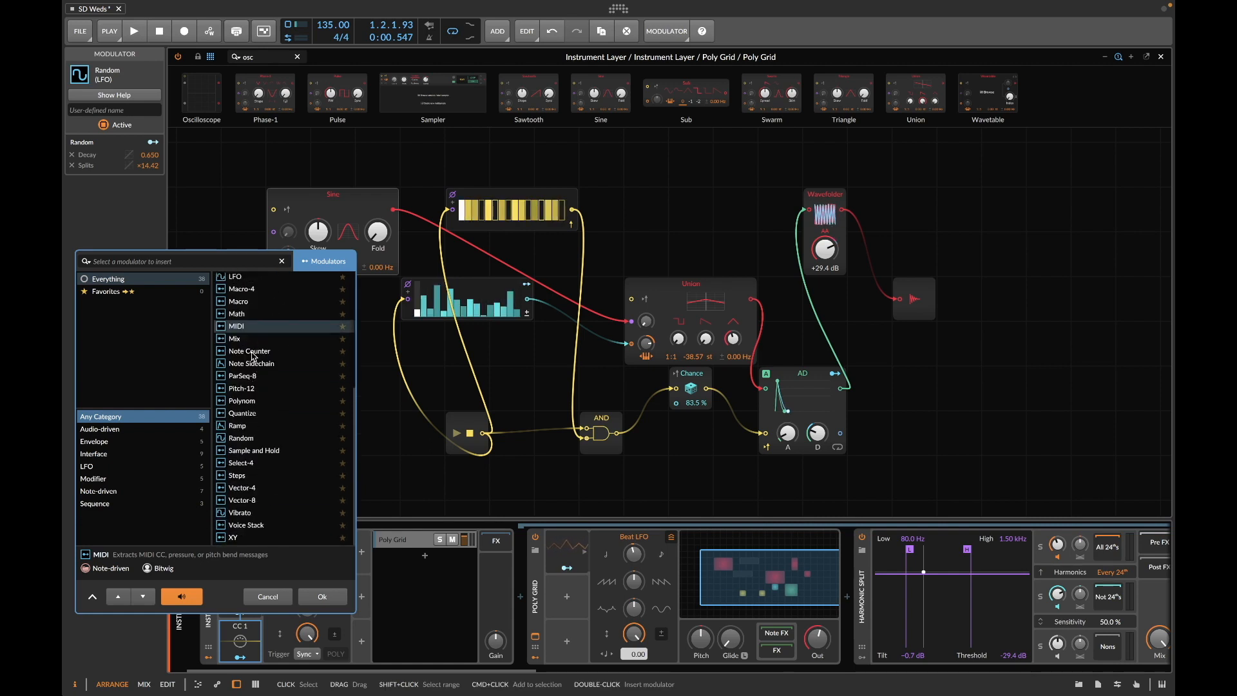
pyautogui.click(252, 364)
pyautogui.click(324, 597)
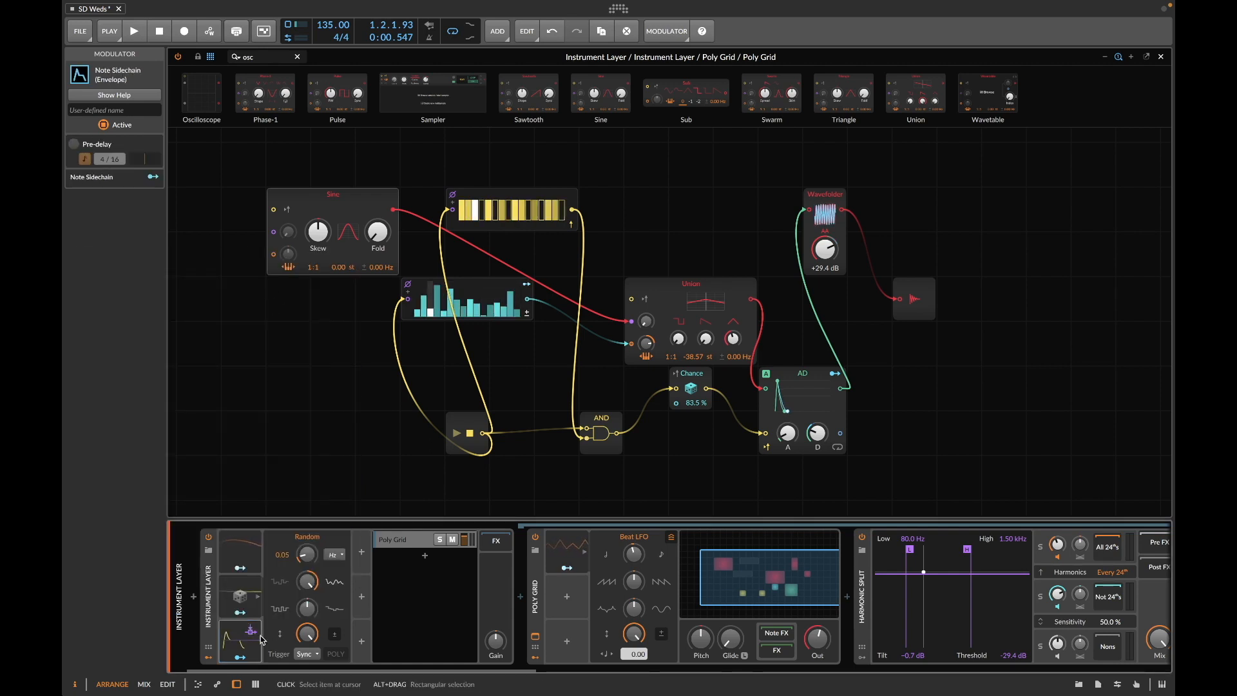
# Step: Show the Note Sidechain modulator's settings and set its note source to the E-Kick track in Group 2
pyautogui.click(231, 653)
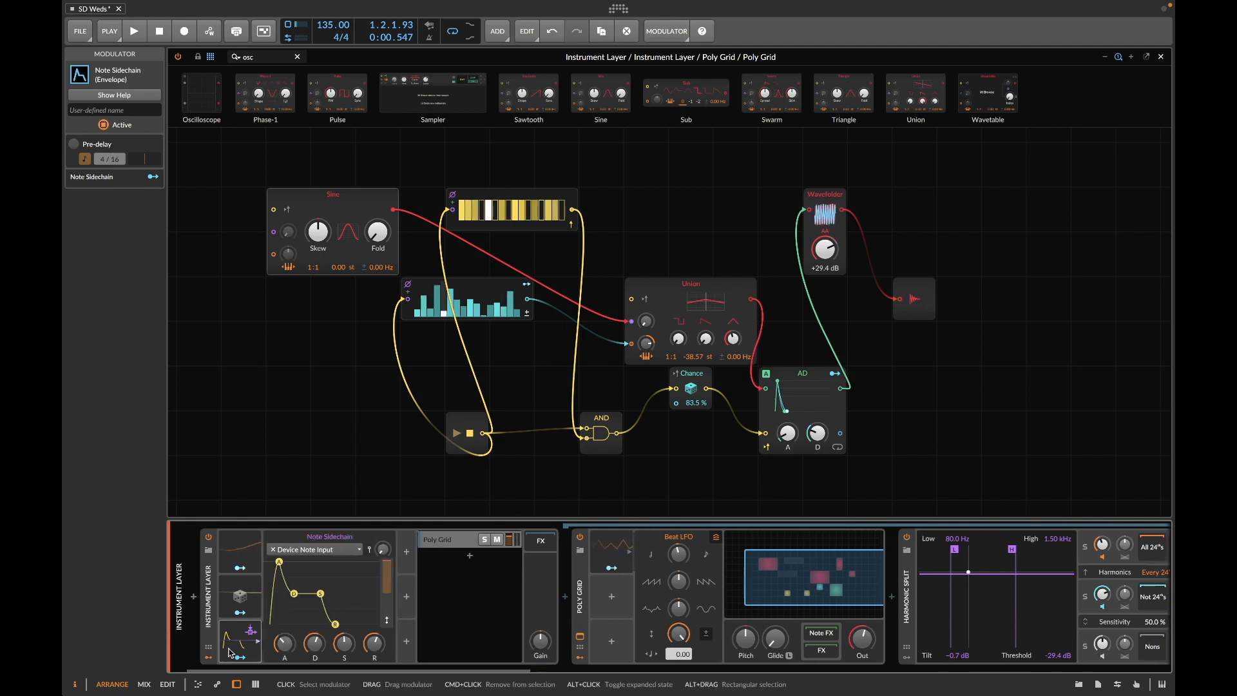
pyautogui.click(359, 551)
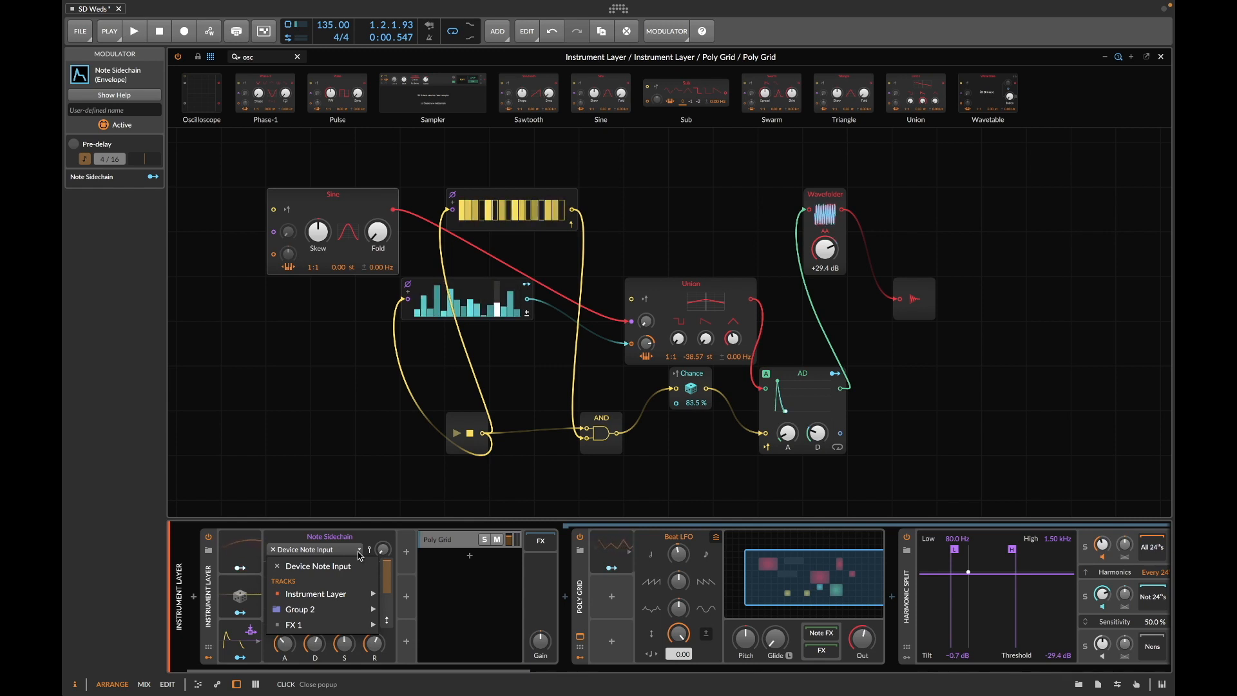
pyautogui.moveTo(336, 625)
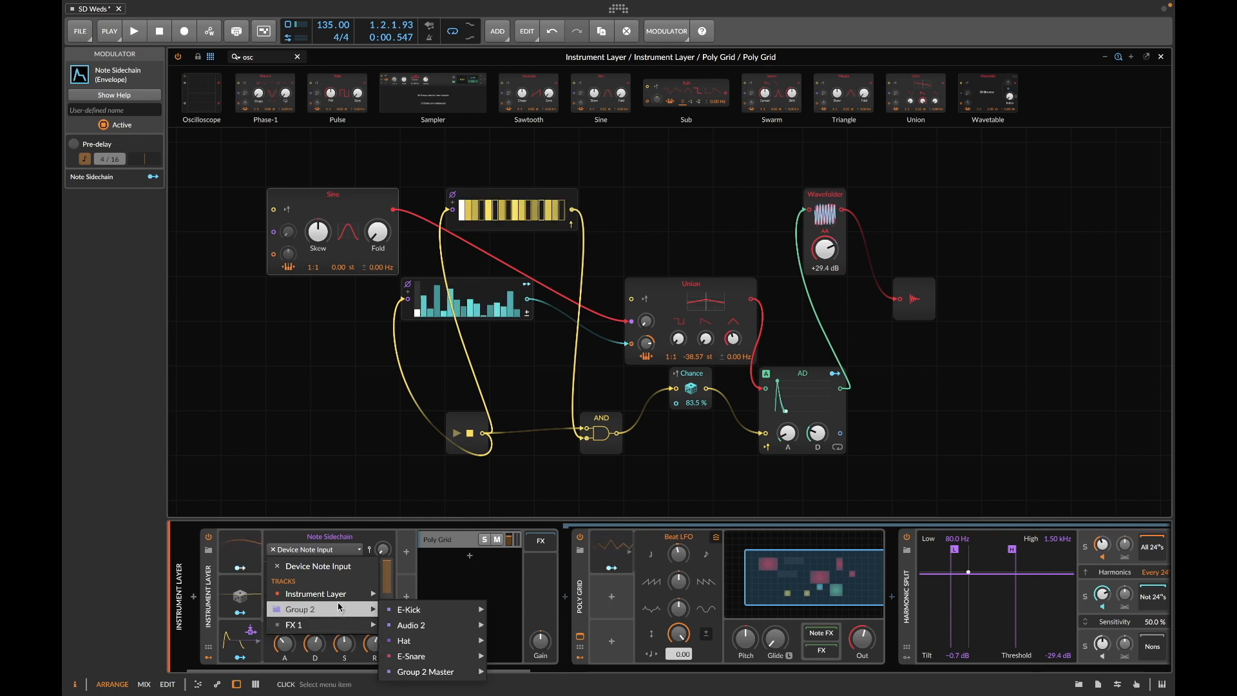
pyautogui.moveTo(412, 609)
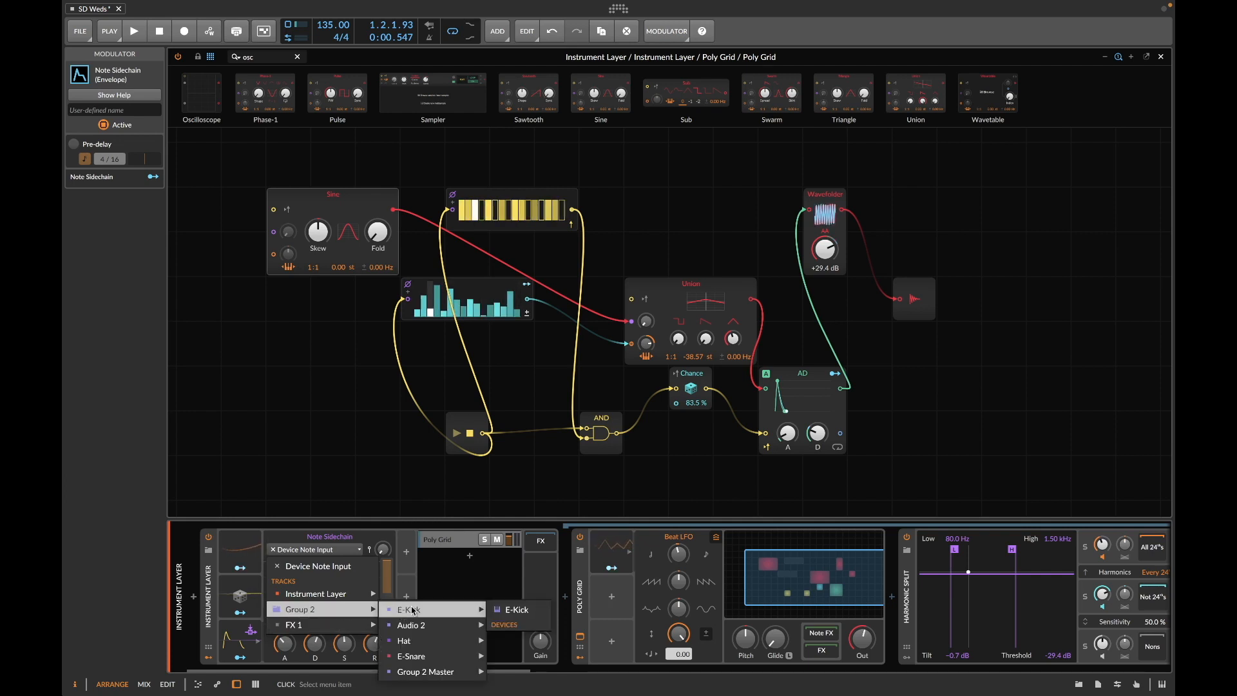
pyautogui.click(517, 609)
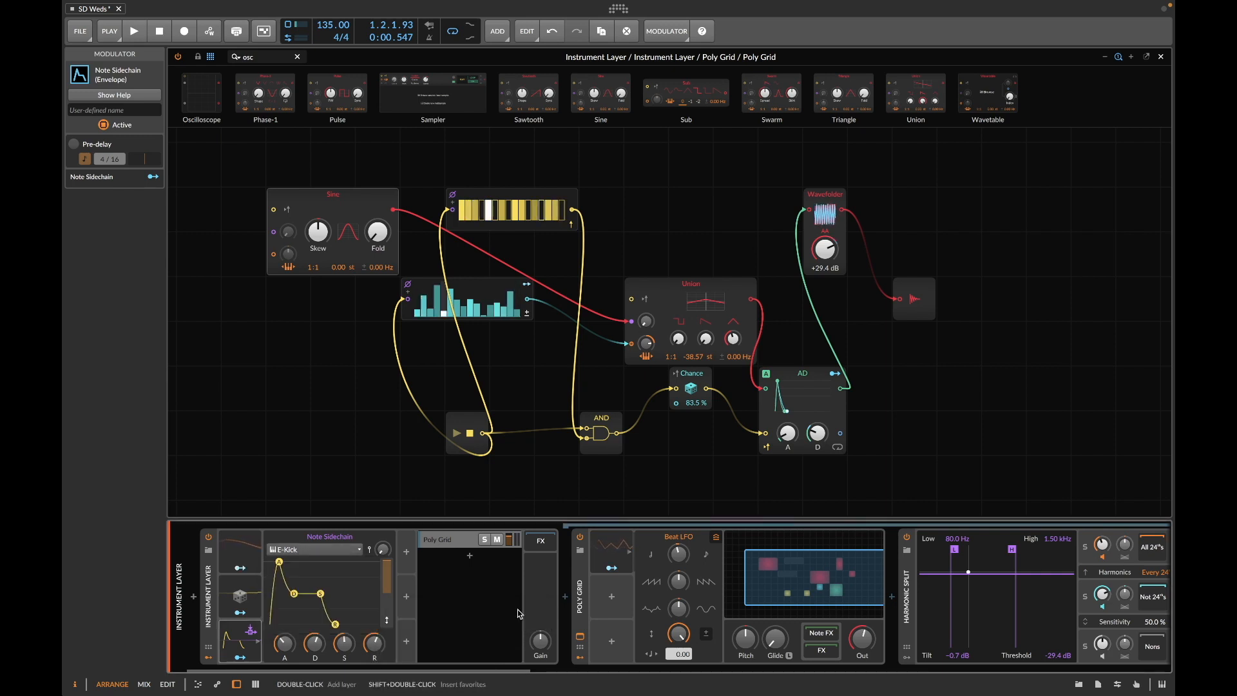
# Step: Drop the Note Sidechain's sustain to the minimum during playback and map it to the Union's phase modulation amount at 1.690
pyautogui.press('space')
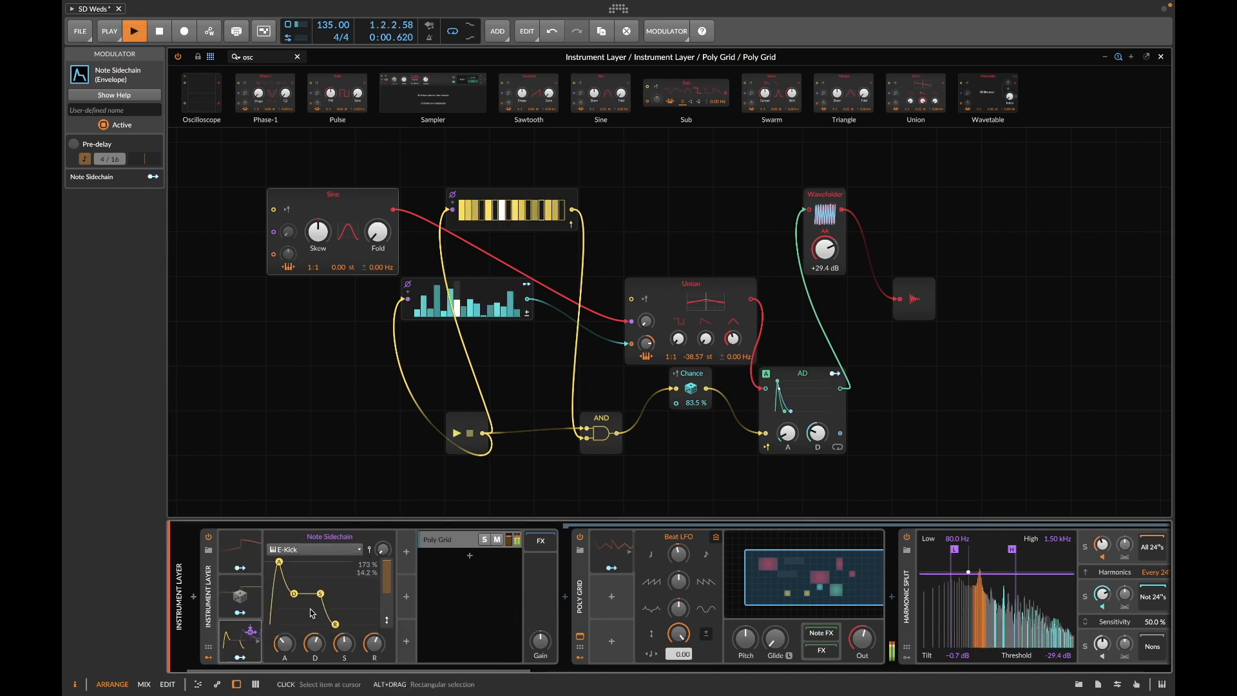
pyautogui.moveTo(295, 596); pyautogui.dragTo(255, 664)
pyautogui.click(247, 659)
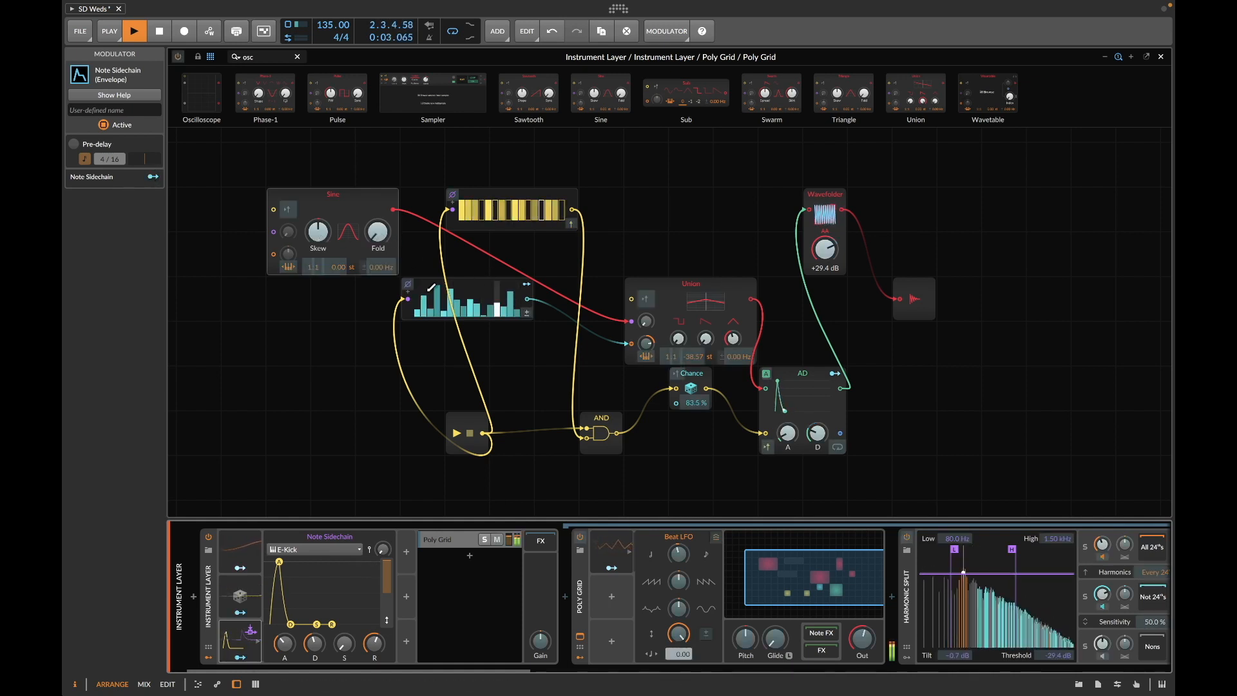
pyautogui.moveTo(646, 321); pyautogui.dragTo(646, 303)
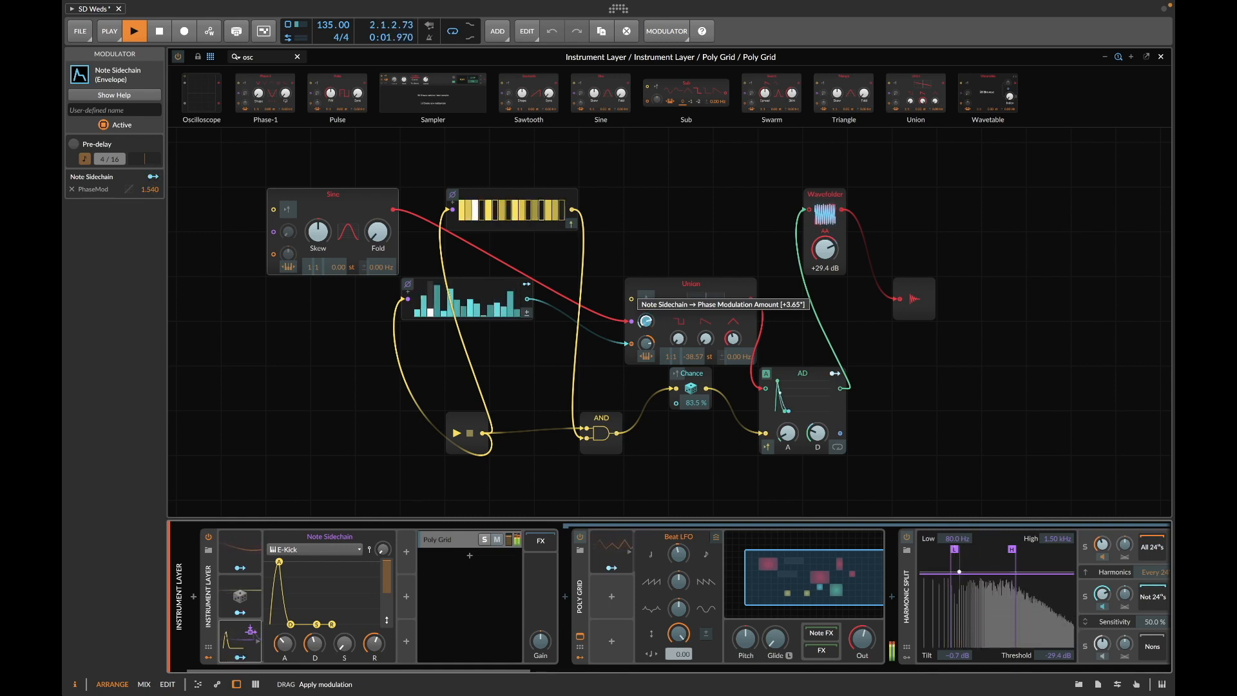
pyautogui.moveTo(645, 320); pyautogui.dragTo(646, 318)
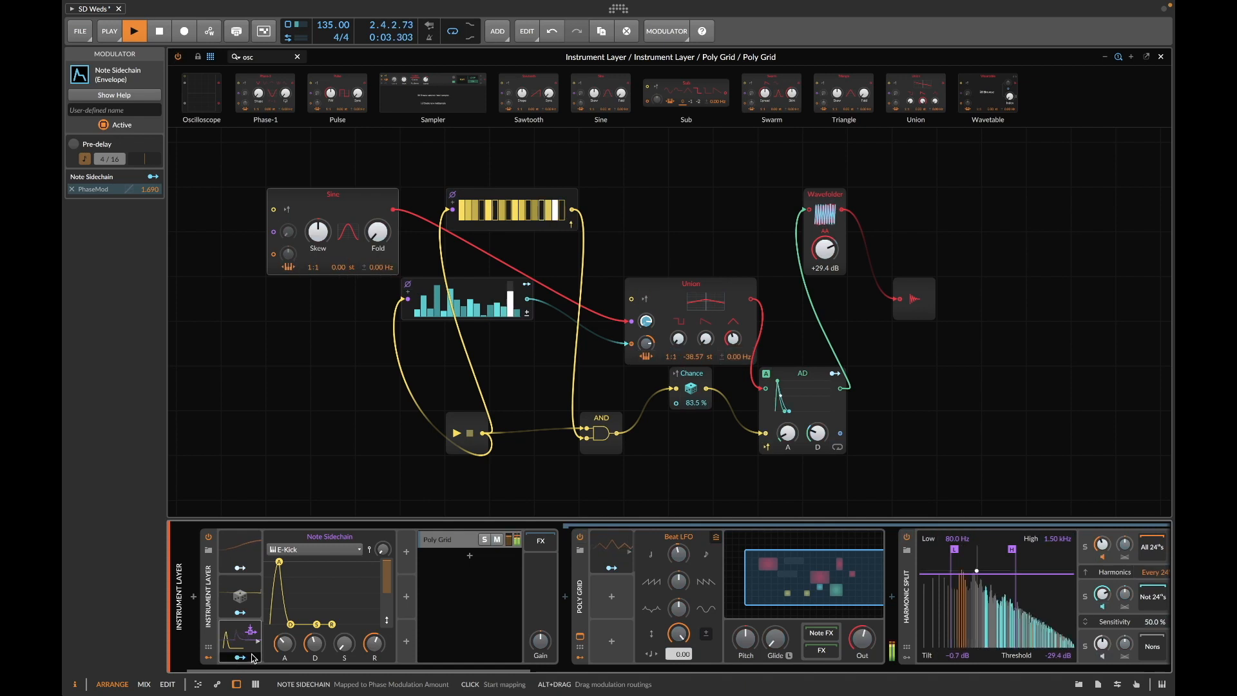
# Step: Adjust the Note Sidechain's attack and raise its modulation of the Union's phase modulation amount to 2.000
pyautogui.moveTo(283, 638); pyautogui.dragTo(284, 629)
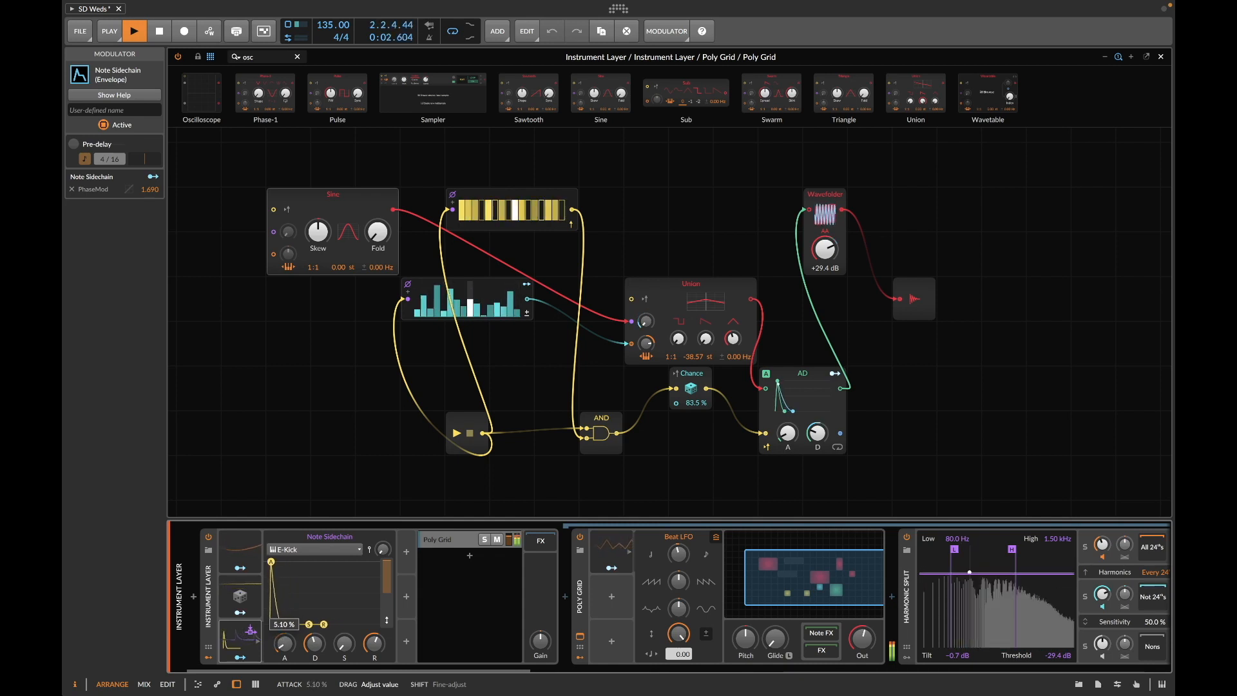
pyautogui.moveTo(284, 643); pyautogui.dragTo(285, 651)
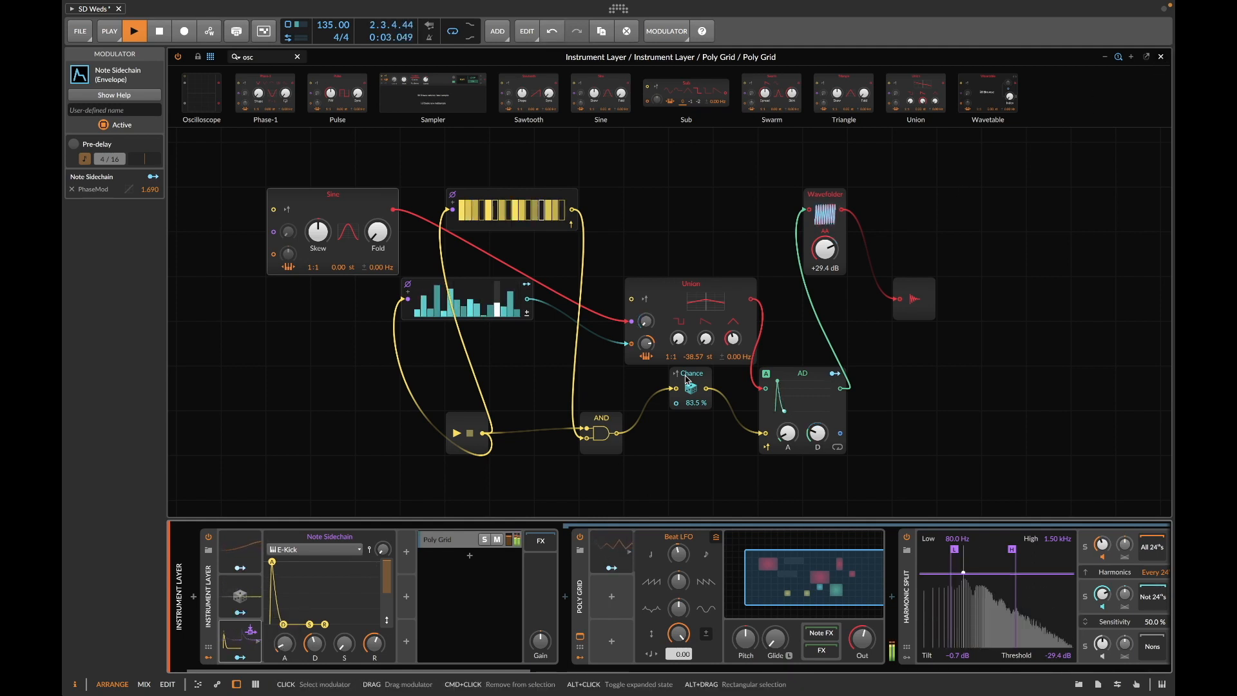
pyautogui.click(243, 656)
pyautogui.moveTo(244, 658); pyautogui.dragTo(651, 322)
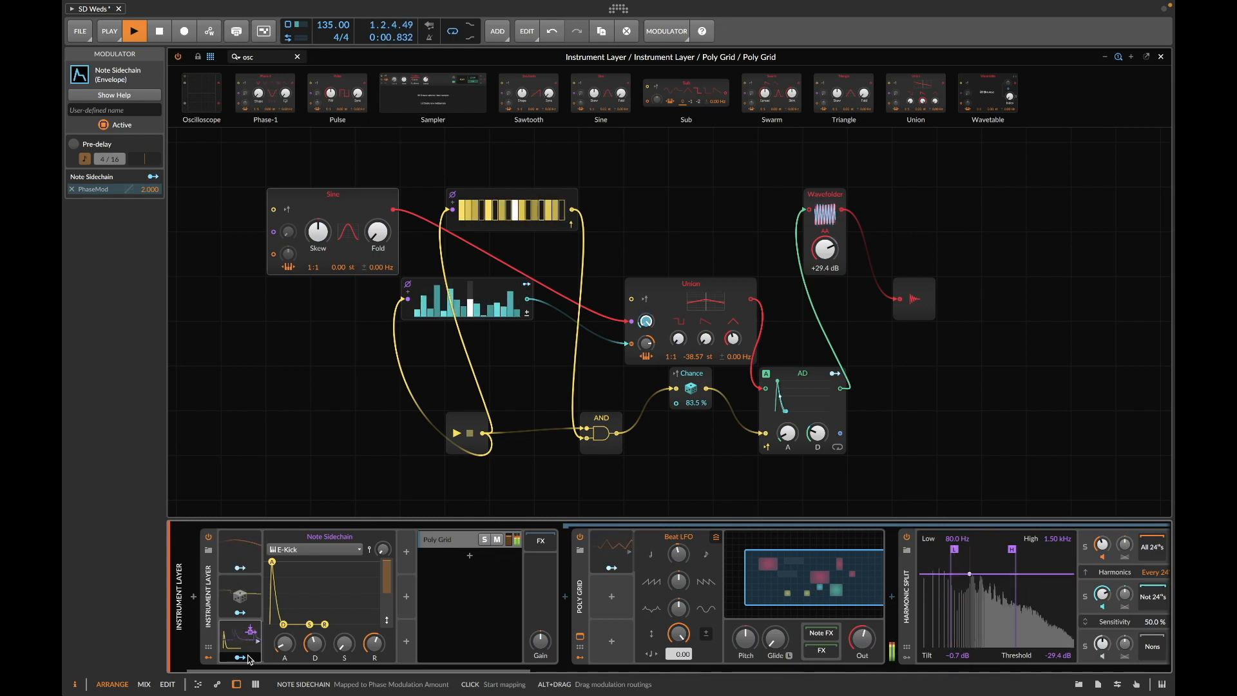
# Step: Close the Poly Grid editor, set the Hat track's volume to -15.9 dB and stop playback
pyautogui.click(1163, 58)
pyautogui.click(256, 221)
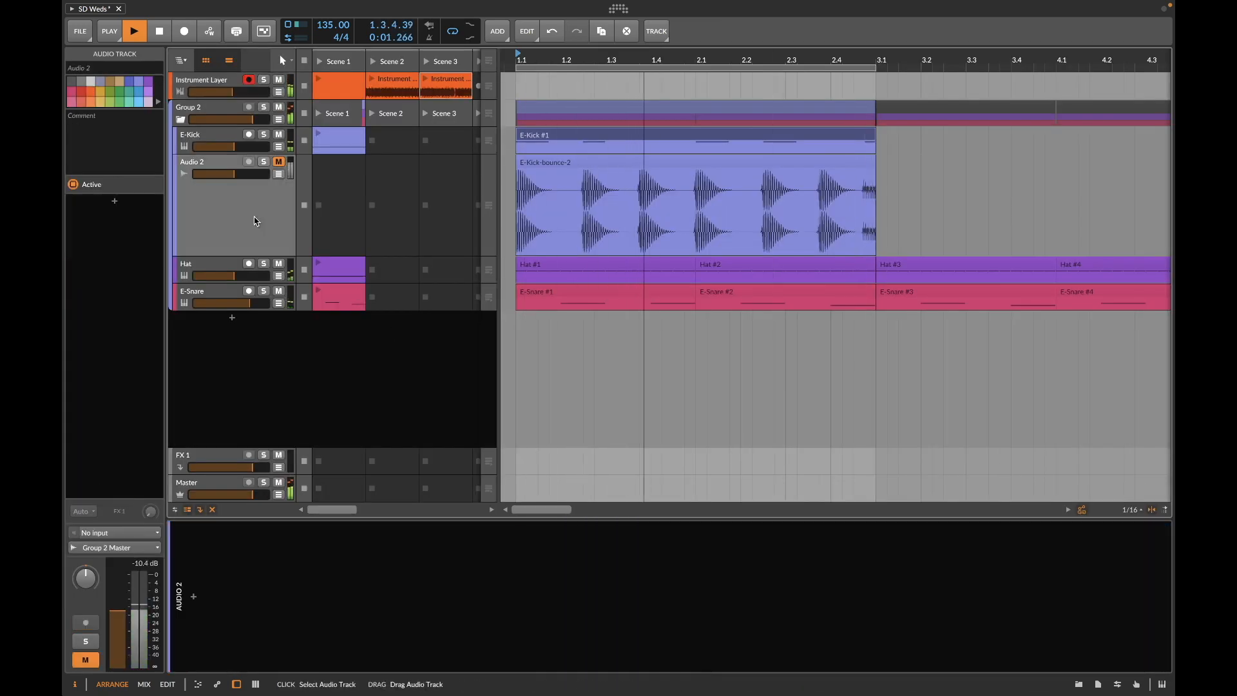
pyautogui.click(222, 265)
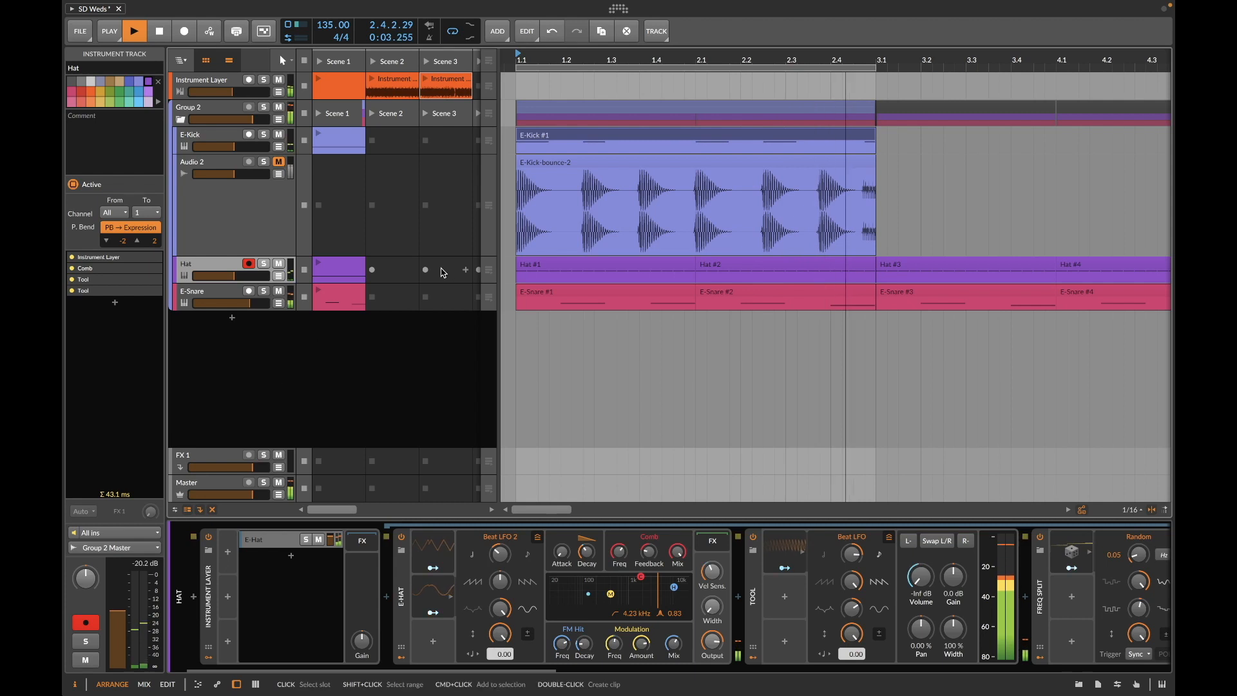
pyautogui.moveTo(249, 276)
pyautogui.mouseDown()
pyautogui.moveTo(248, 293)
pyautogui.moveTo(248, 277)
pyautogui.mouseUp()
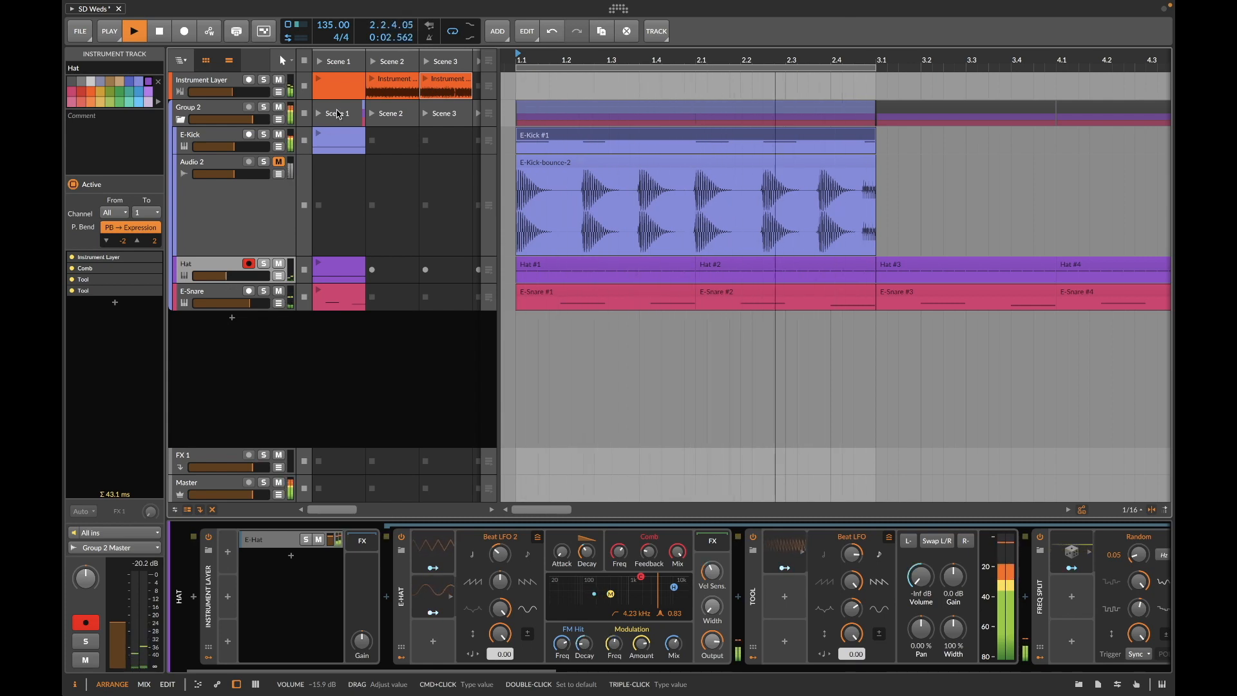
pyautogui.press('space')
# Step: Open the E-Kick #1 clip in an enlarged note editor and add C2 notes at 1.3.4 and 2.4.2
pyautogui.doubleClick(575, 140)
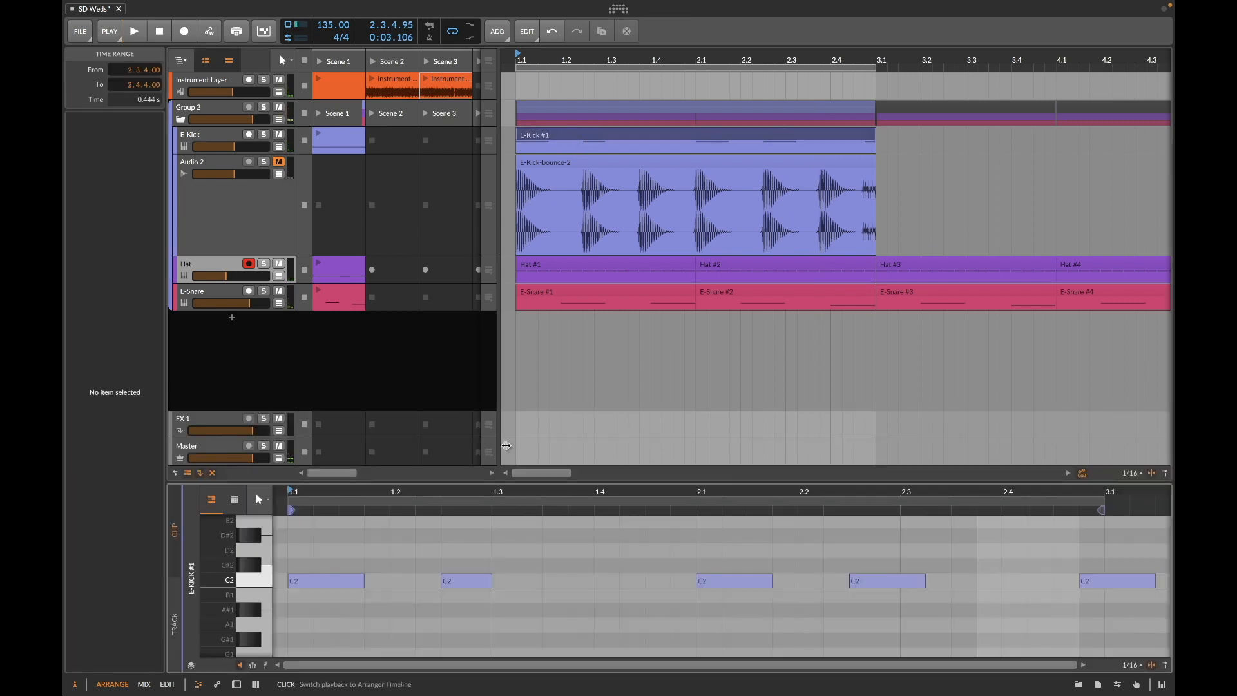
pyautogui.moveTo(582, 484); pyautogui.dragTo(582, 284)
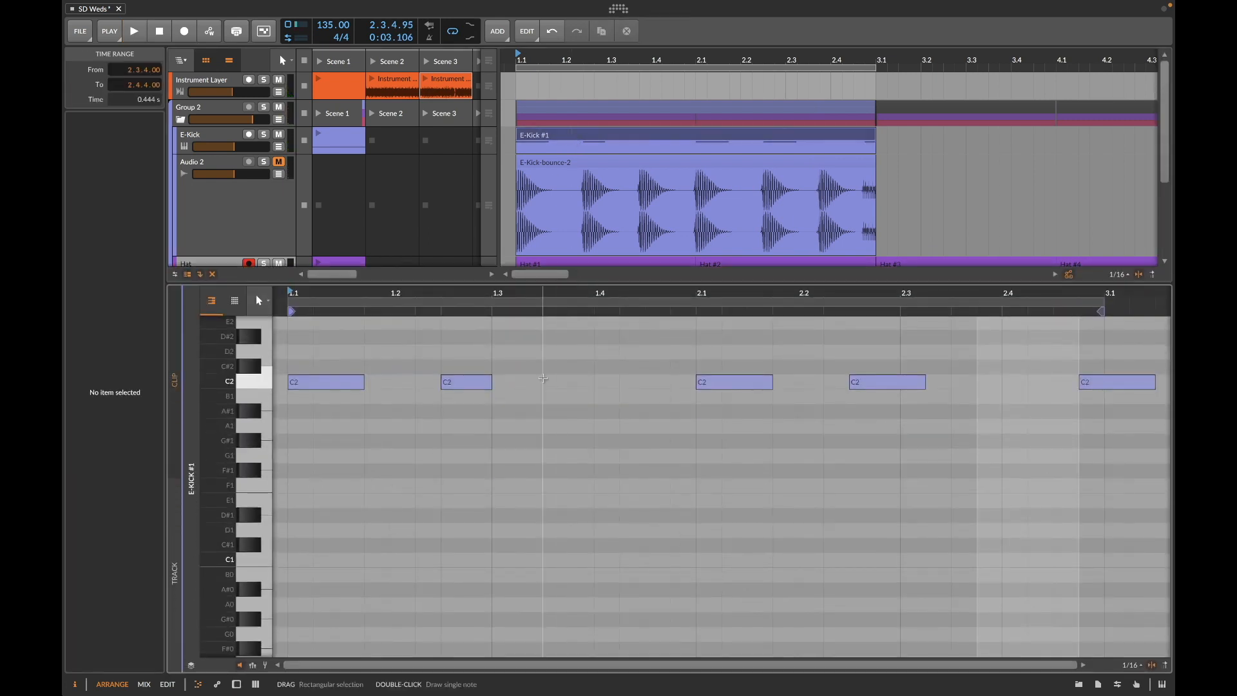
pyautogui.press('space')
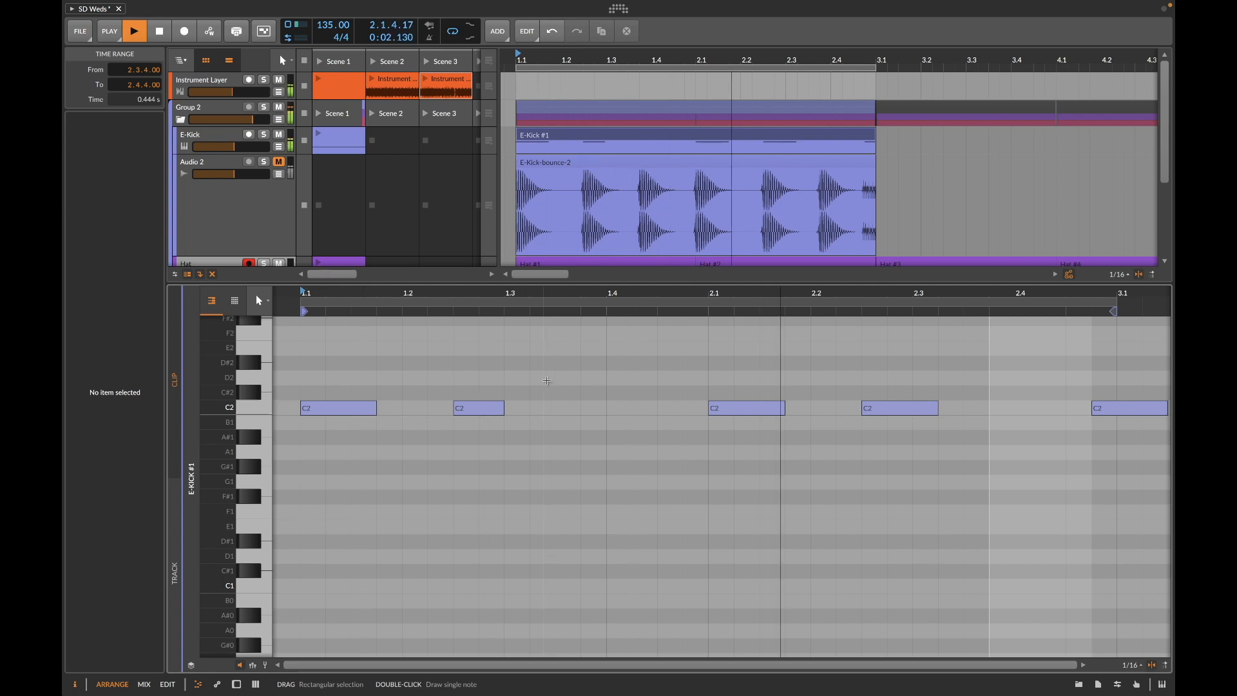
pyautogui.press('space')
pyautogui.doubleClick(590, 406)
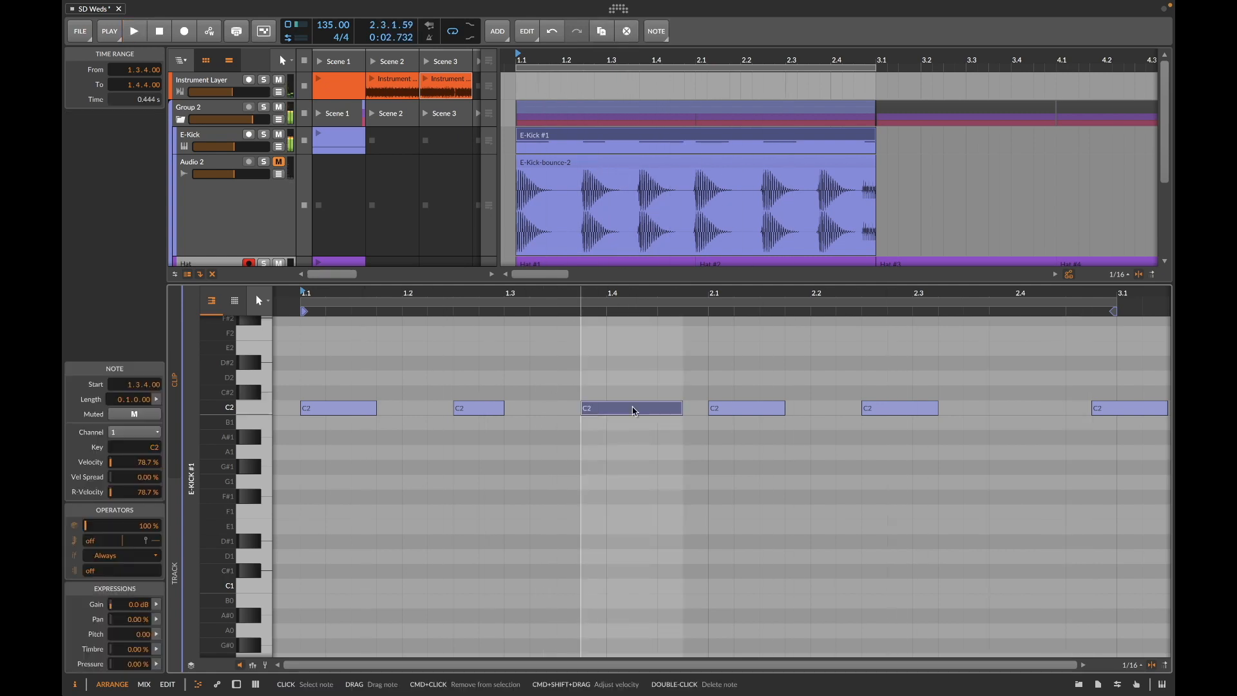
pyautogui.press('space')
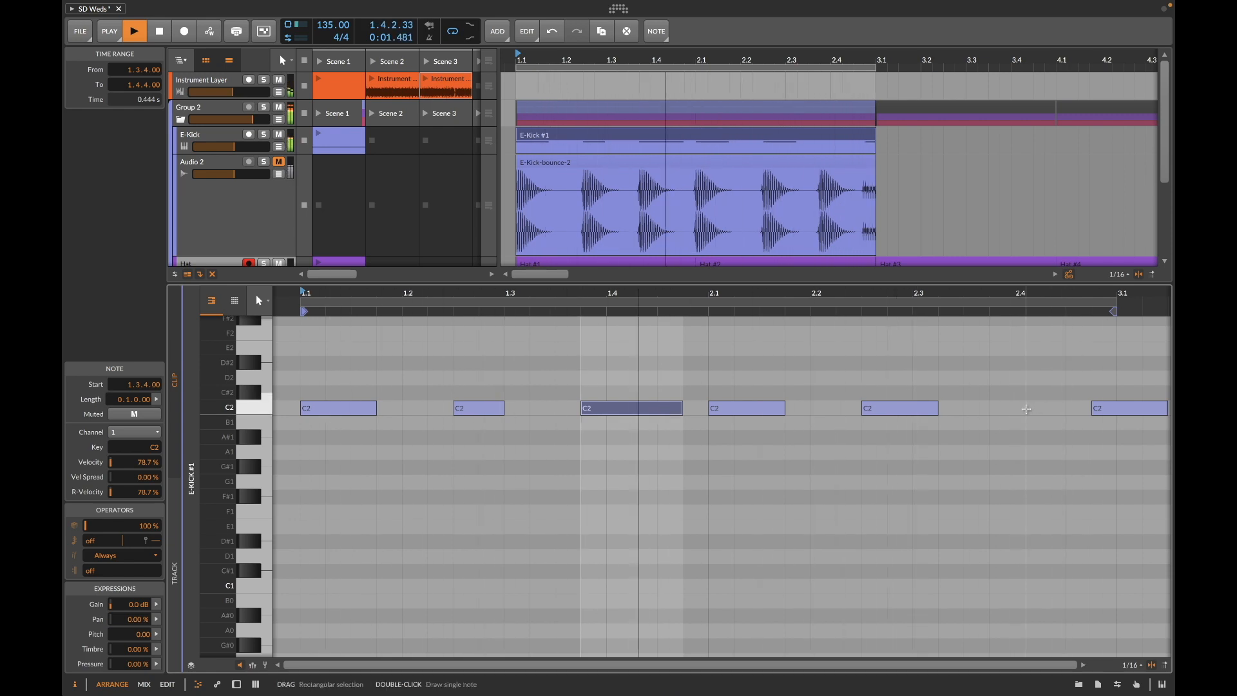
pyautogui.doubleClick(1051, 408)
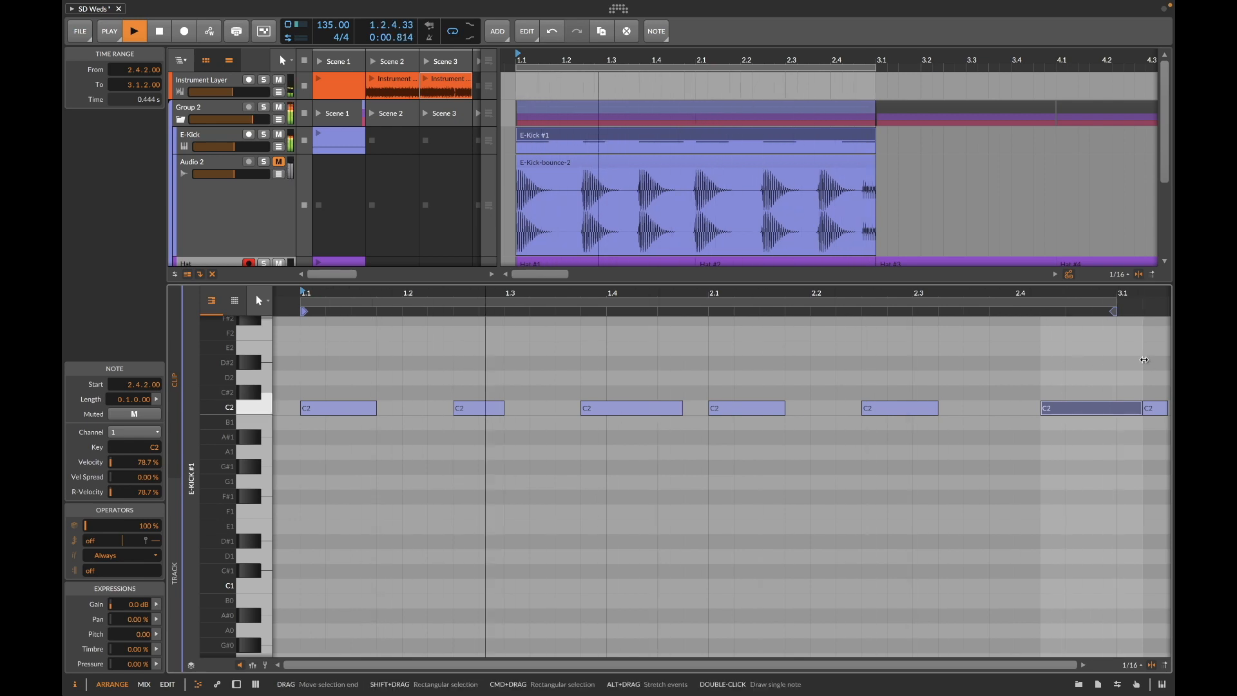
pyautogui.press('space')
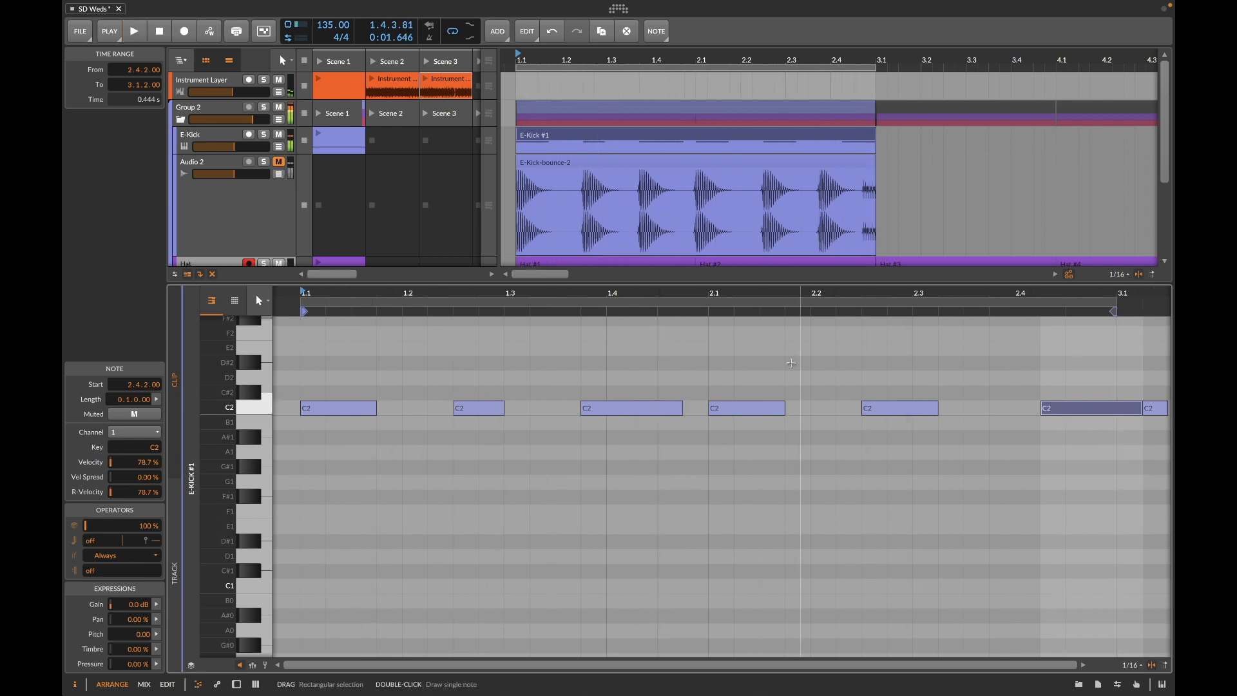
# Step: Select all notes in the E-Kick clip, show their chance expression lane, set chance to 75.9 % and start playback
pyautogui.click(291, 352)
pyautogui.moveTo(291, 353); pyautogui.dragTo(1173, 473)
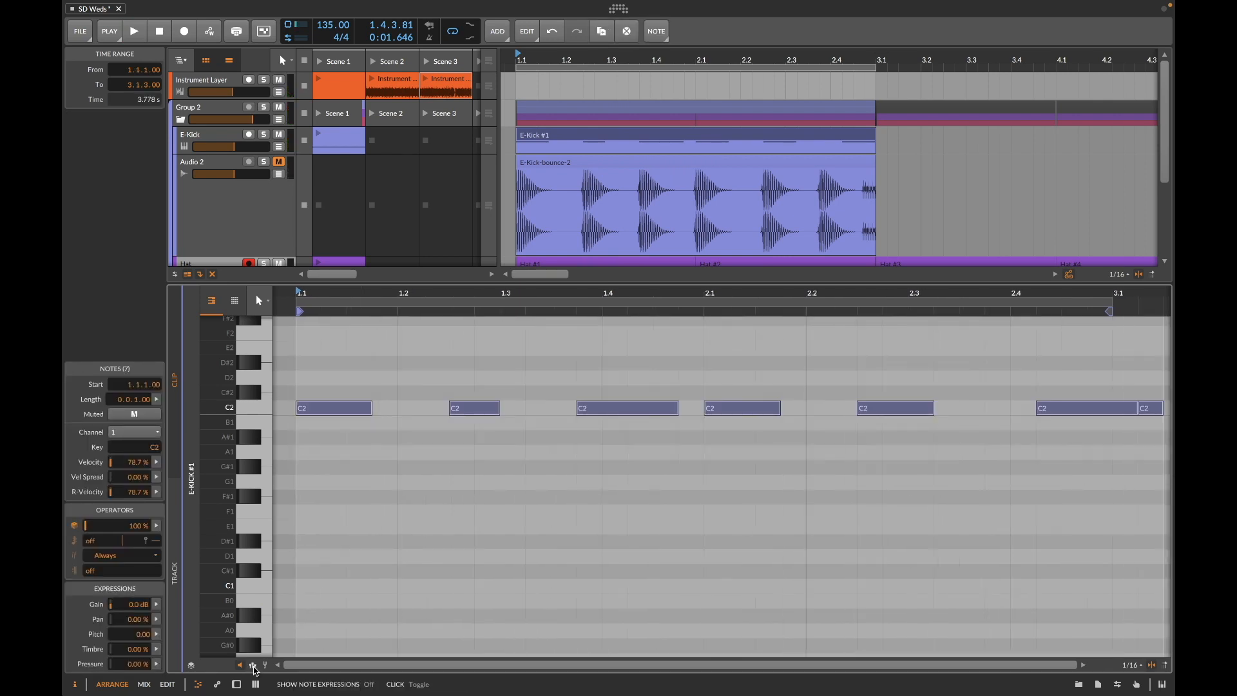
pyautogui.click(192, 667)
pyautogui.click(191, 666)
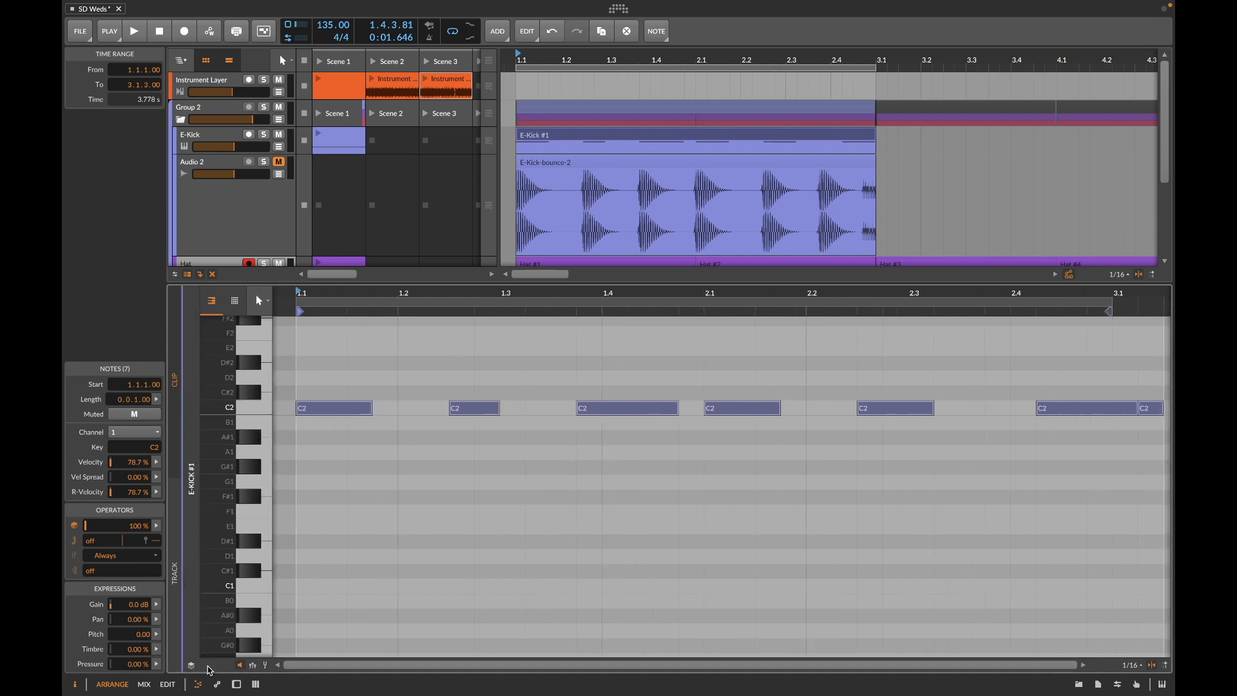
pyautogui.click(253, 666)
pyautogui.click(260, 612)
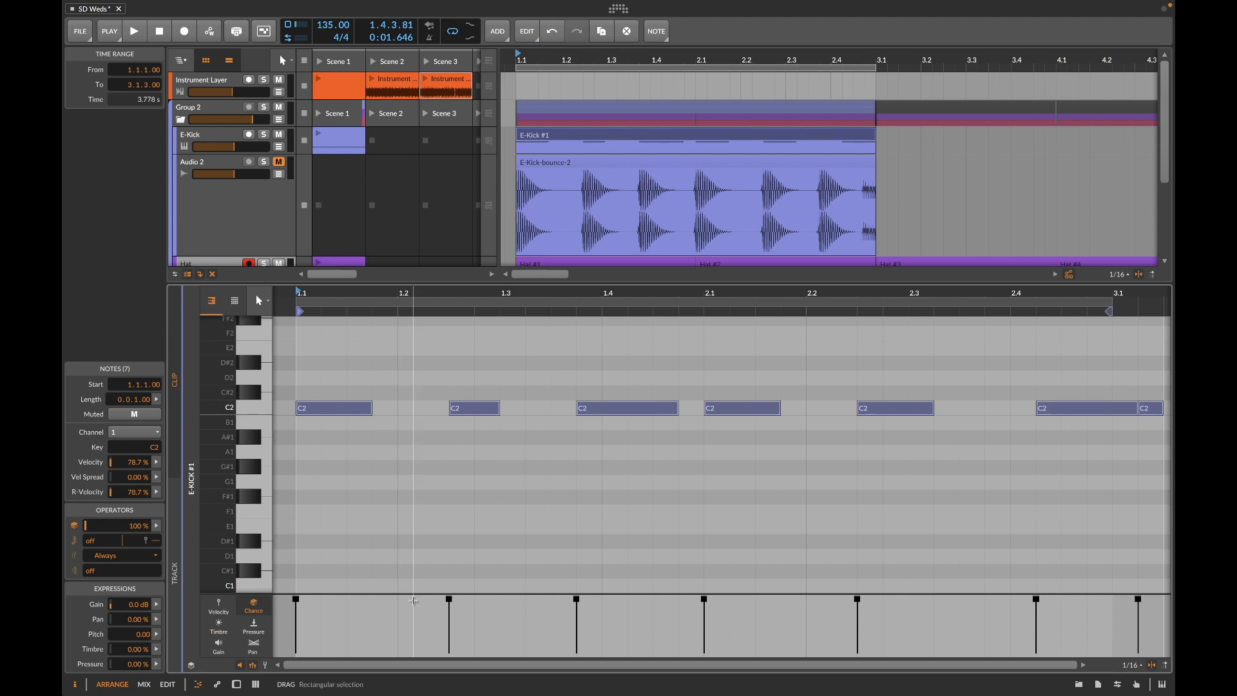
pyautogui.moveTo(449, 598); pyautogui.dragTo(450, 609)
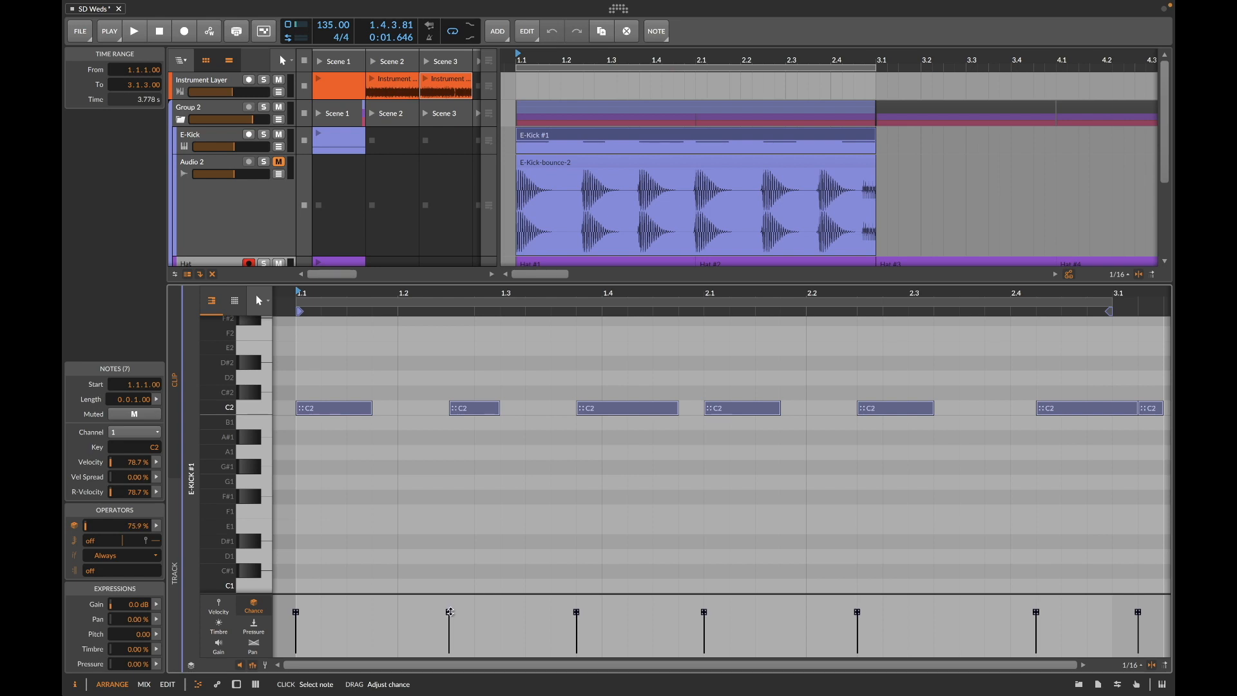
pyautogui.press('space')
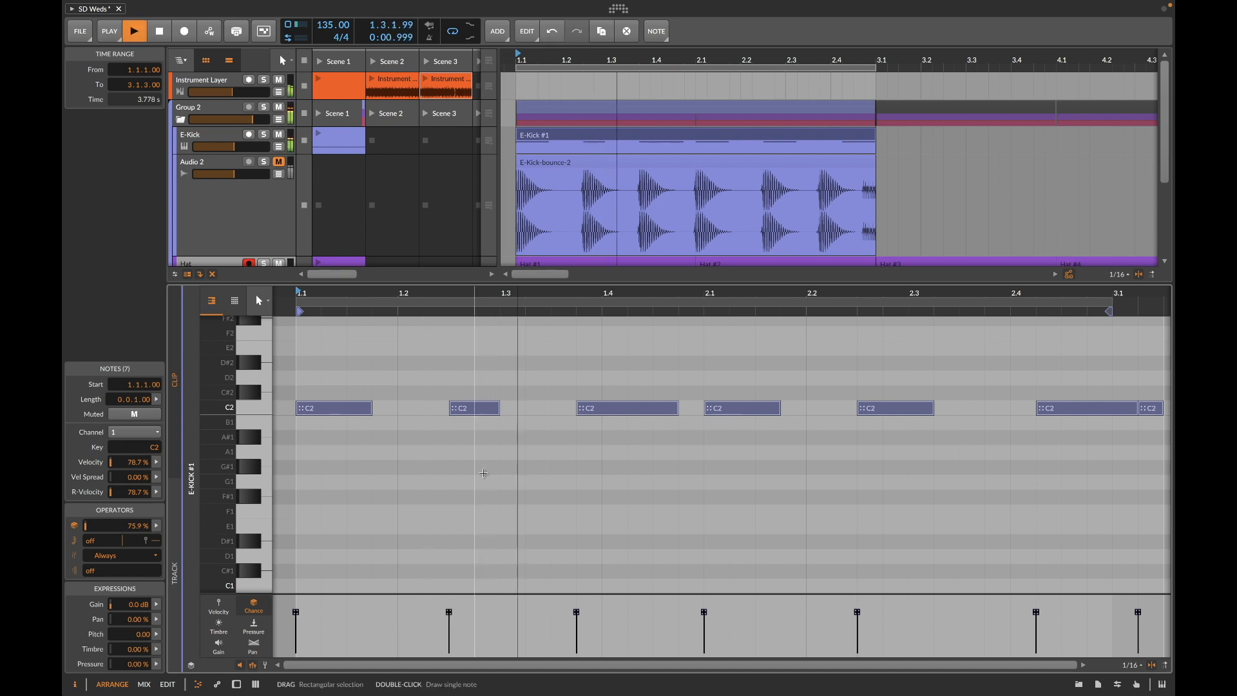
# Step: Set the chance of the kick notes at 1.1 and 2.1 back to 100 % and play the pattern
pyautogui.click(482, 475)
pyautogui.click(328, 408)
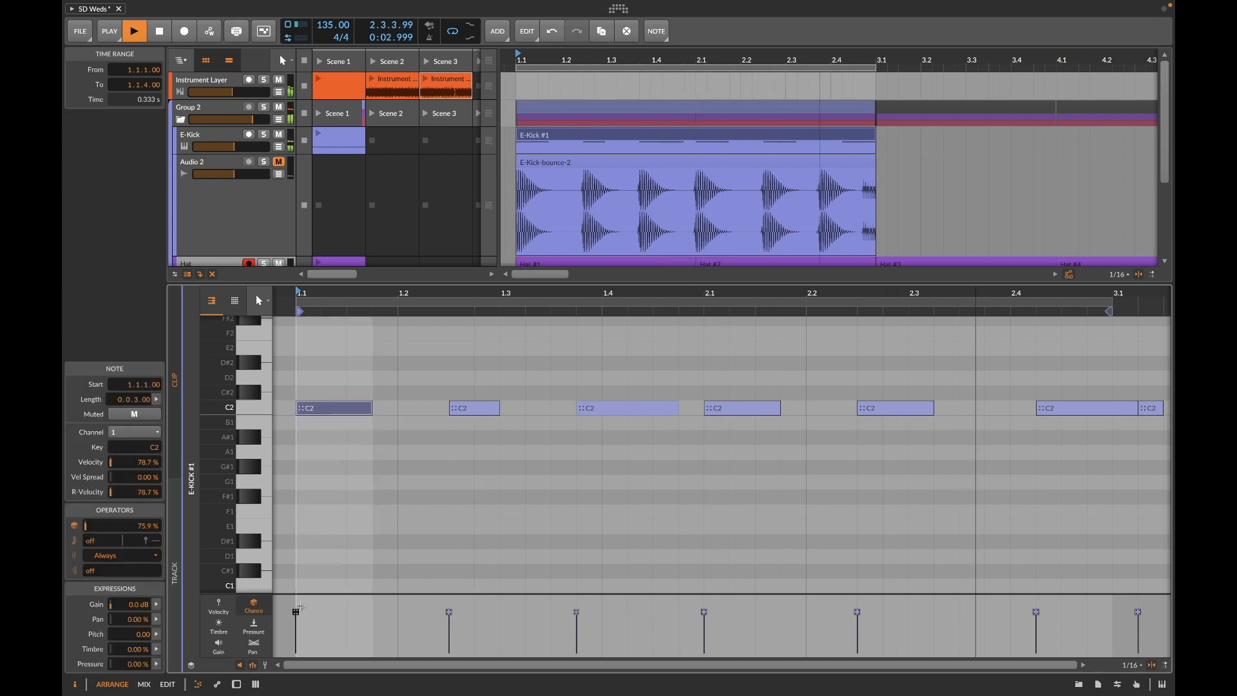
pyautogui.press('space')
pyautogui.moveTo(296, 609); pyautogui.dragTo(294, 536)
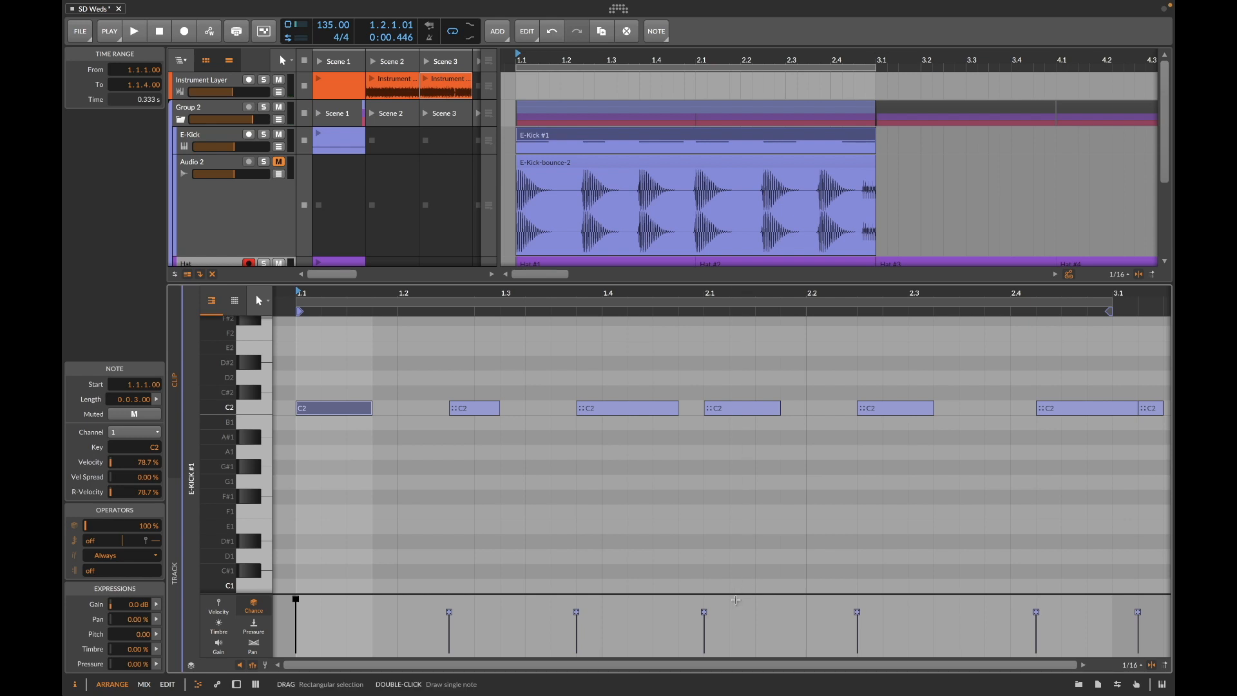
pyautogui.moveTo(707, 612); pyautogui.dragTo(704, 533)
pyautogui.press('space')
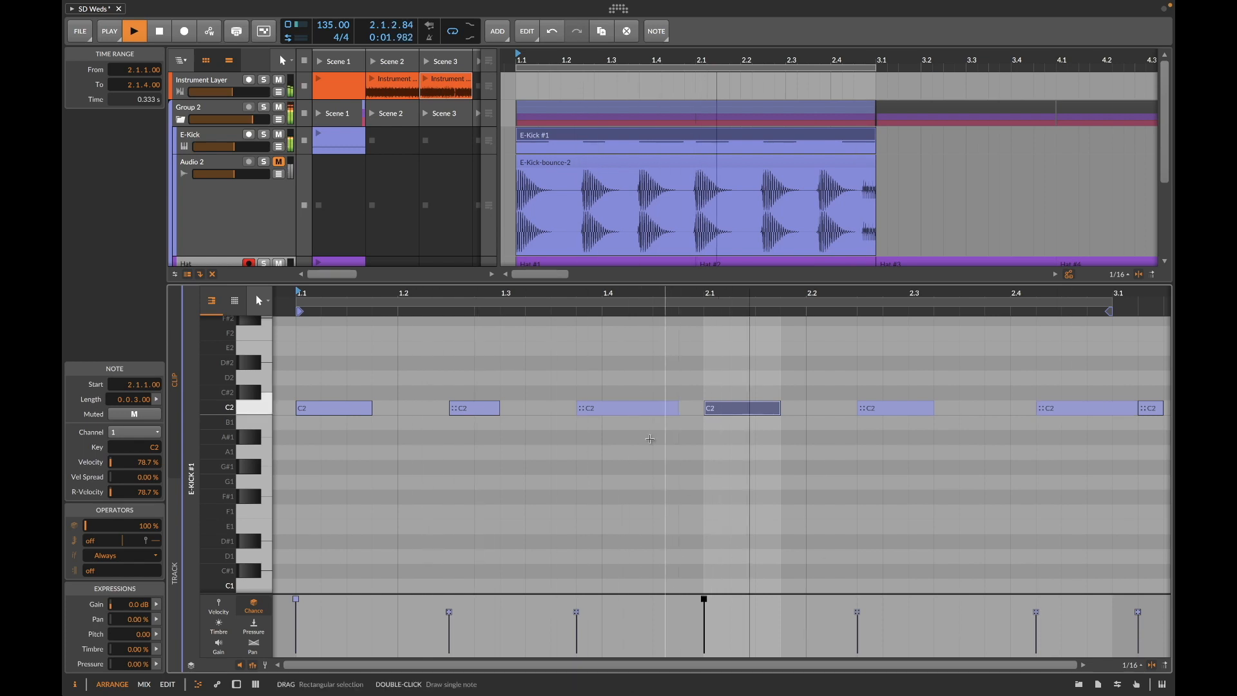
# Step: Shrink the note editor, solo Group 2 and show its device chain with the Loud Split selected
pyautogui.moveTo(699, 282); pyautogui.dragTo(697, 475)
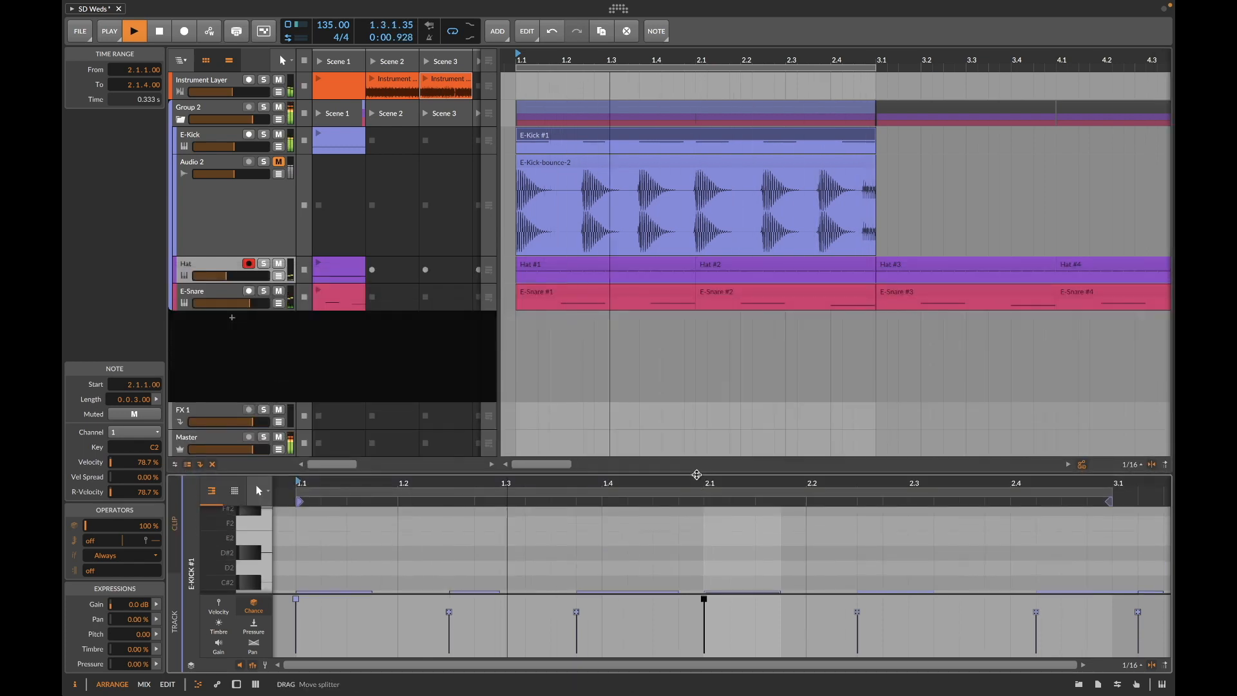
pyautogui.click(213, 115)
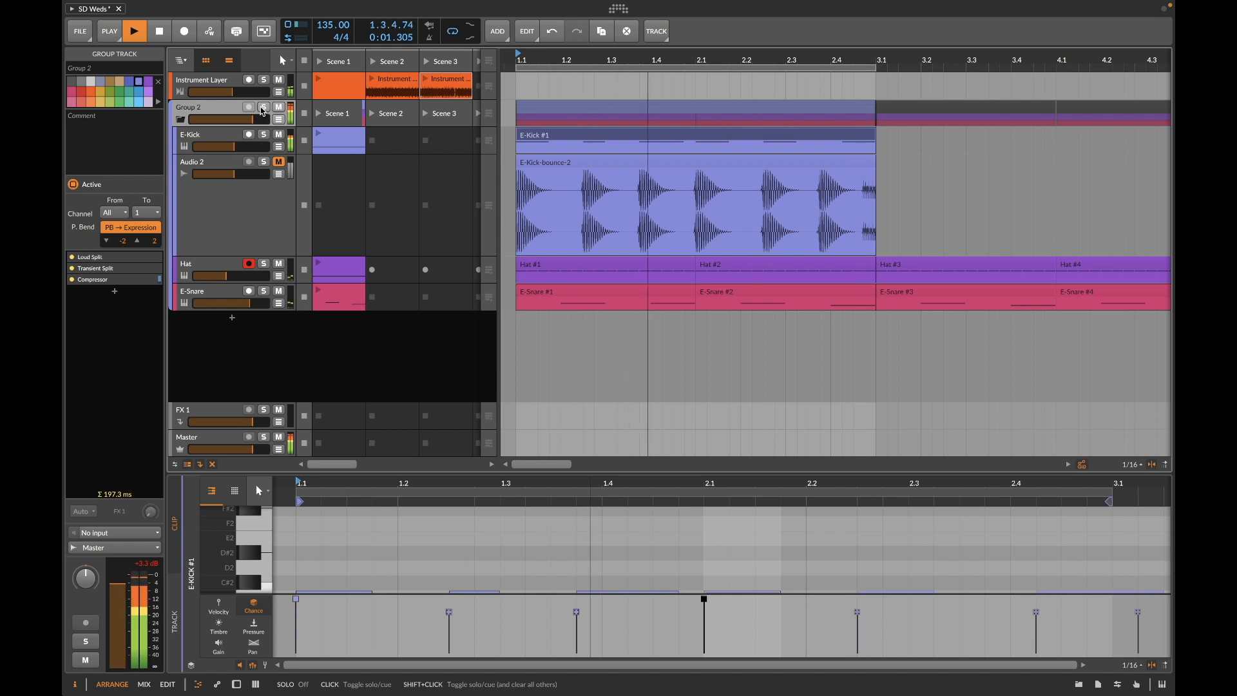
pyautogui.click(264, 108)
pyautogui.press('d')
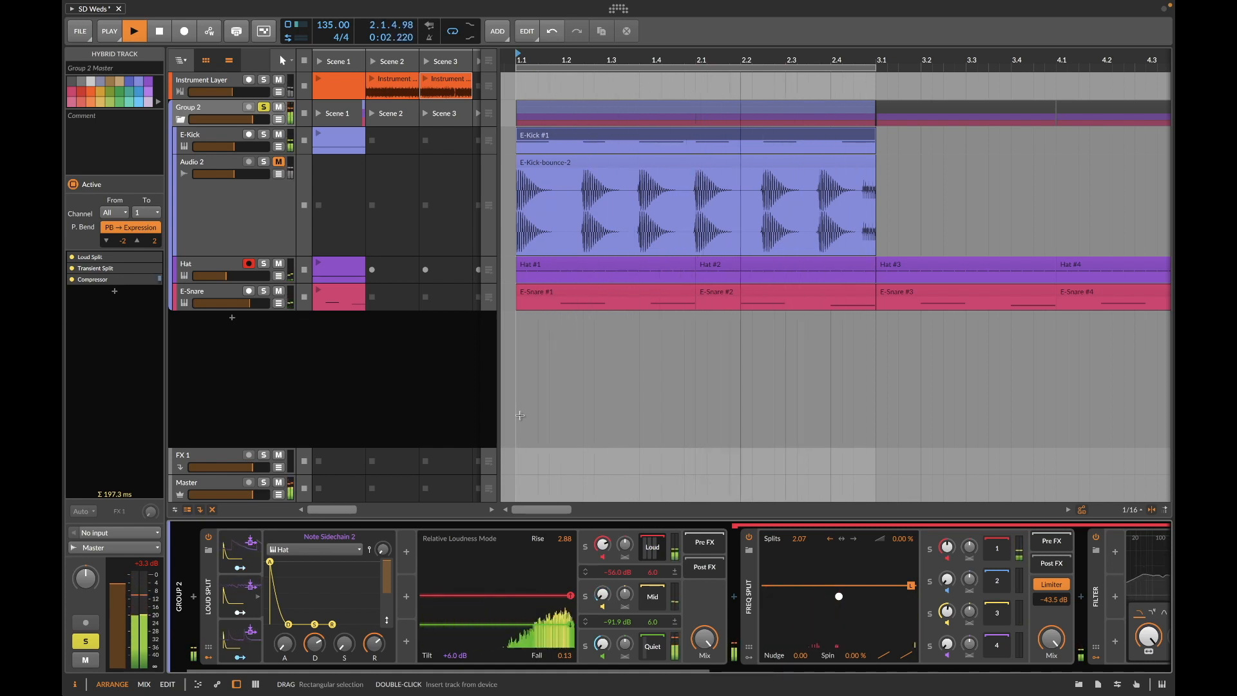
pyautogui.moveTo(1105, 3)
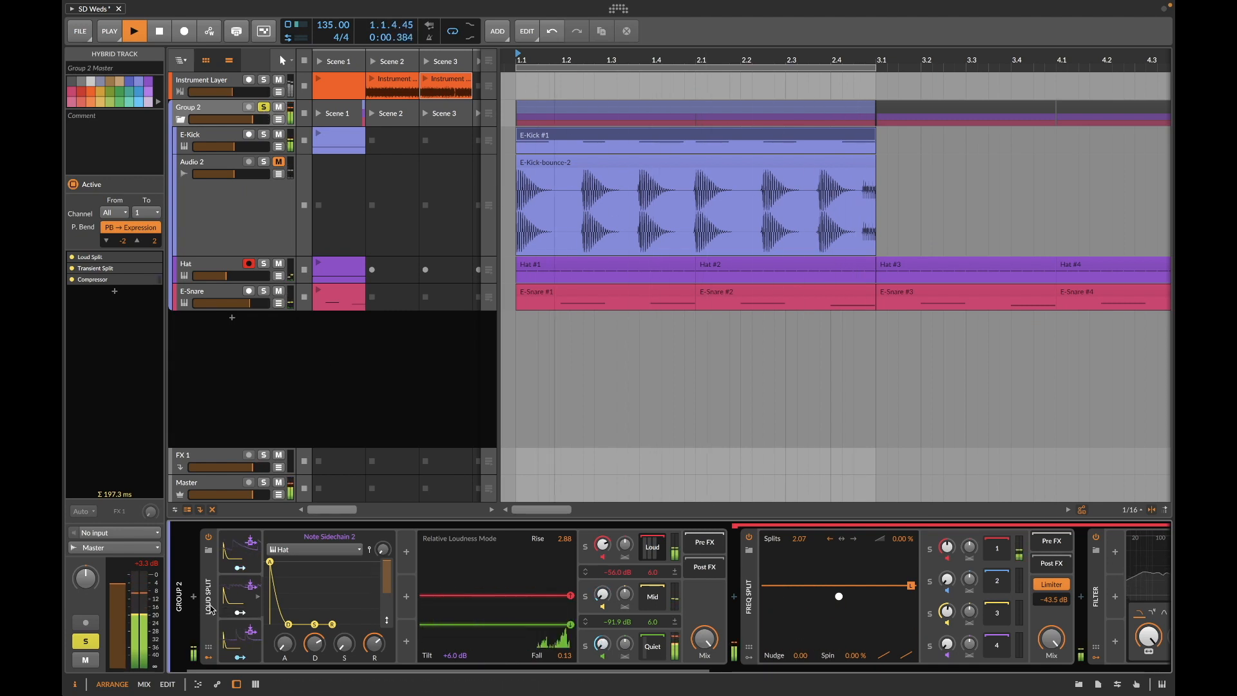
pyautogui.click(576, 620)
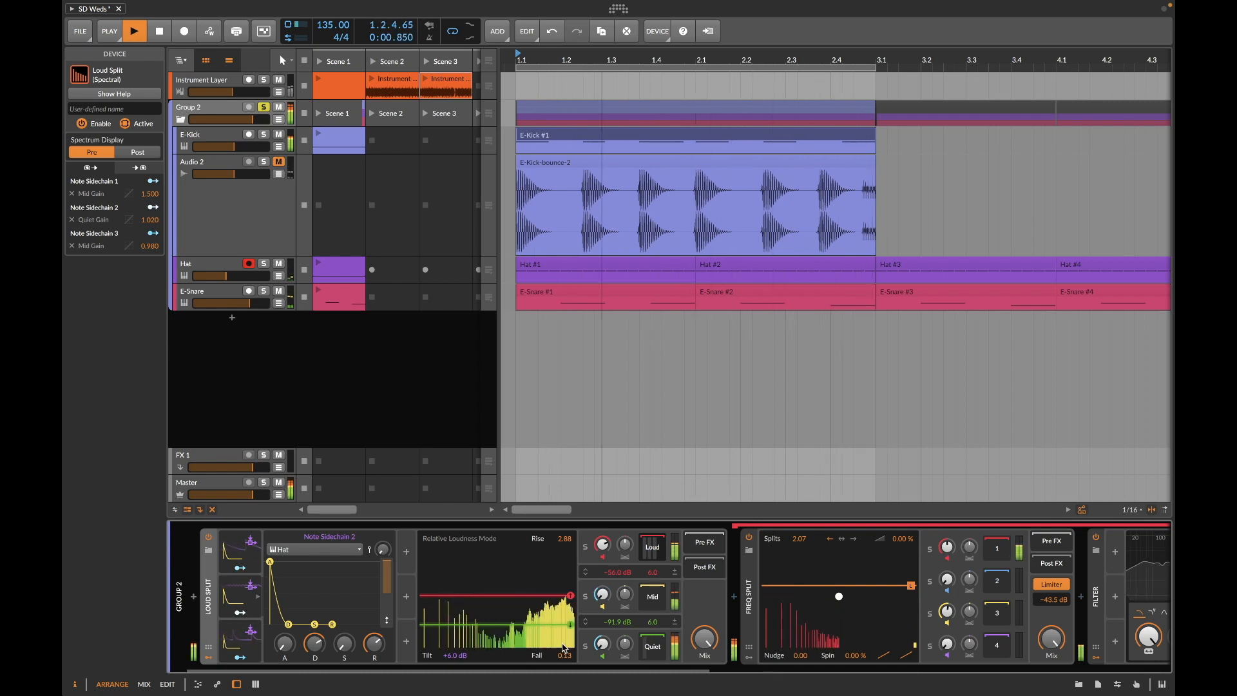
# Step: Try a Fall time of 84.75 on Group 2's Loud Split, restore the original value and leave its modulators shown
pyautogui.moveTo(563, 656); pyautogui.dragTo(563, 638)
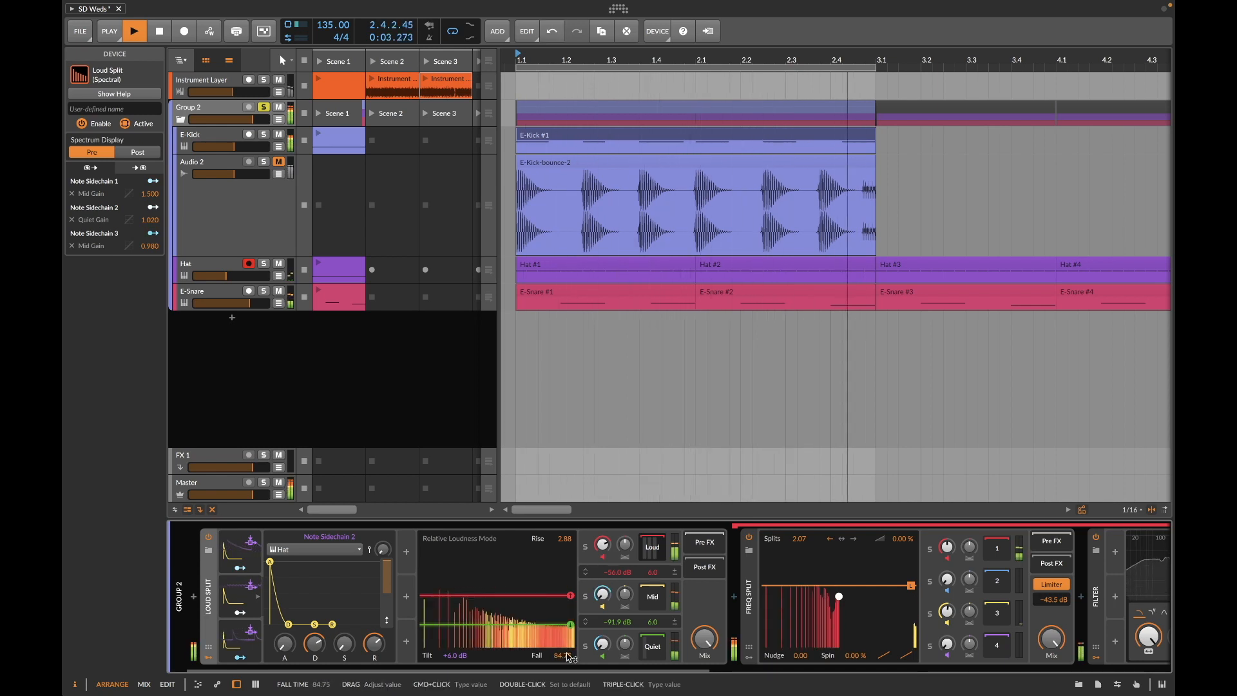
pyautogui.doubleClick(567, 656)
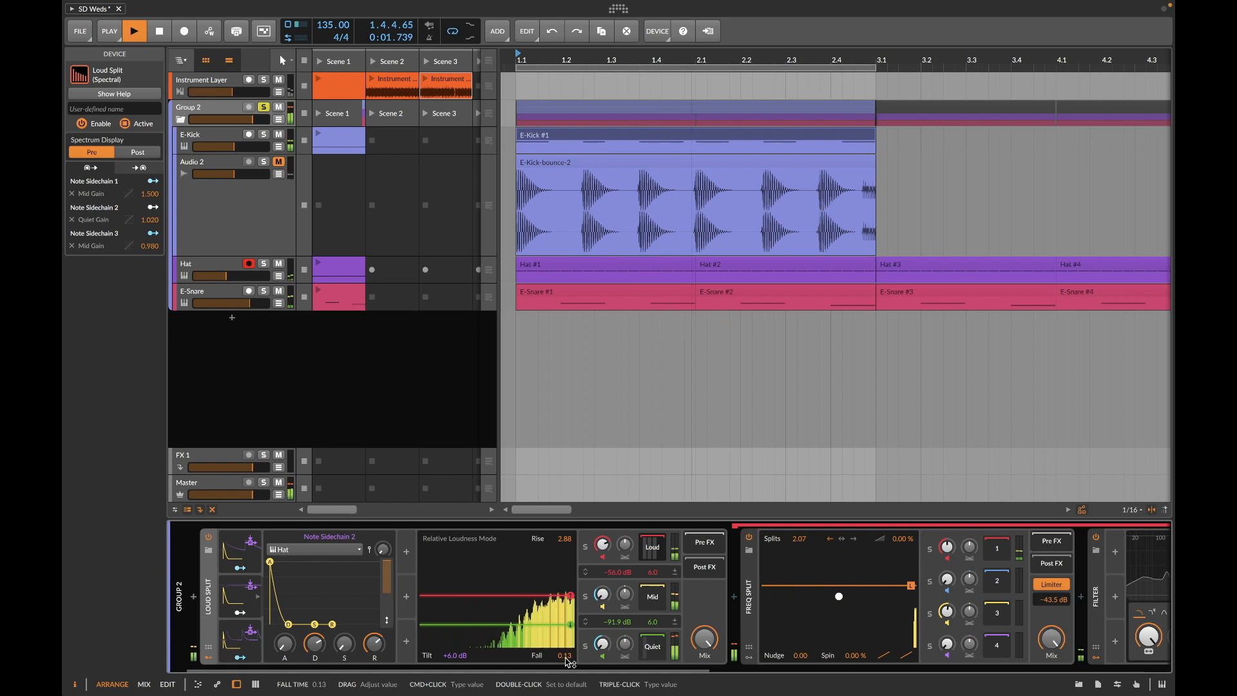
pyautogui.click(208, 658)
pyautogui.click(207, 659)
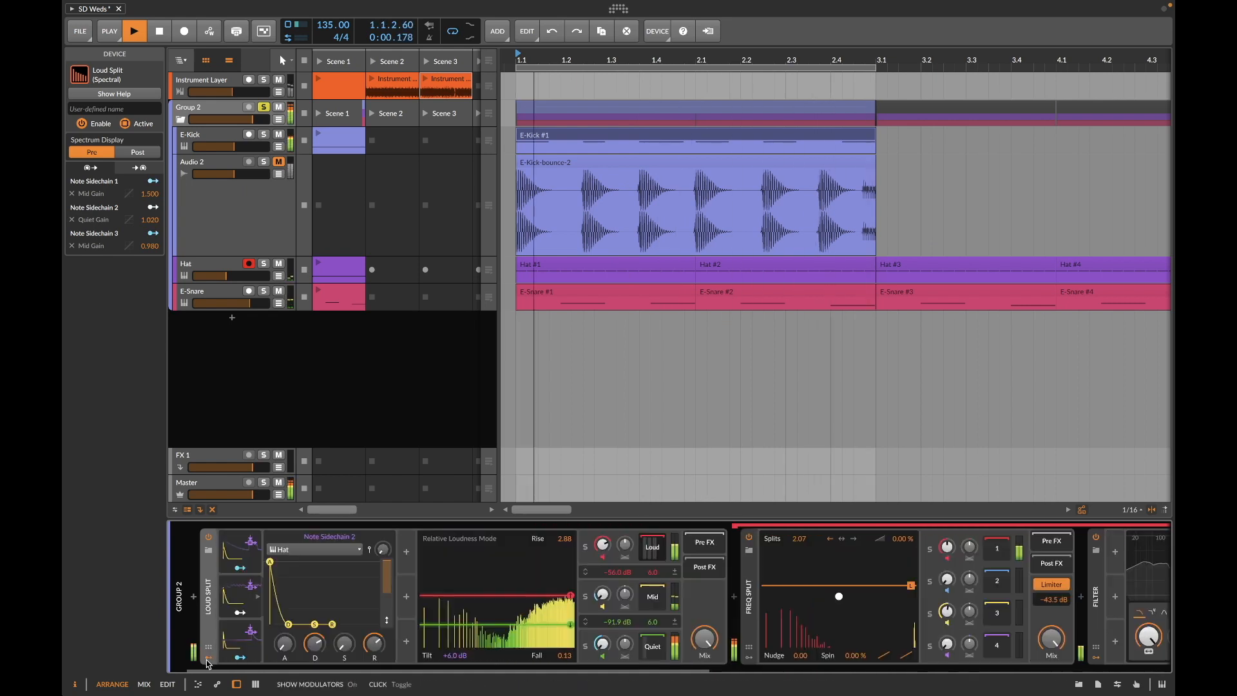
# Step: Route Note Sidechain 2 to the Loud Split's Fall time, adjust the depth by trying +124.88 and +14.31, and dismiss the modulator browser
pyautogui.click(235, 640)
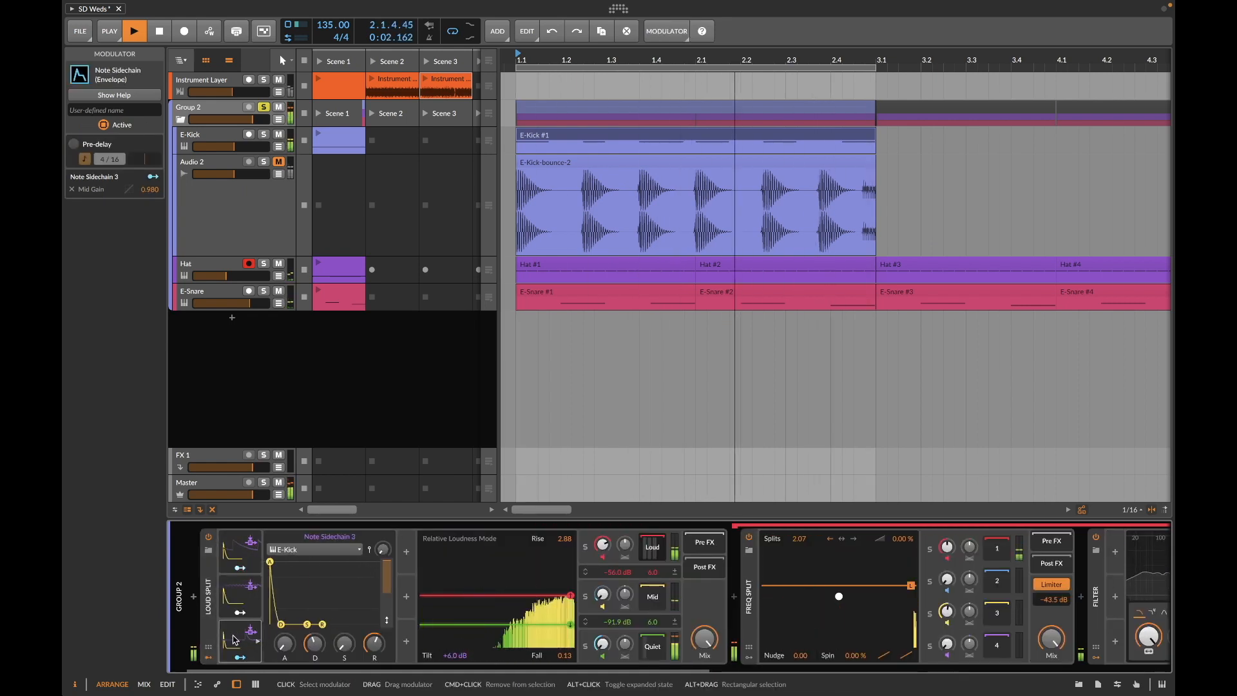
pyautogui.click(258, 597)
pyautogui.click(274, 564)
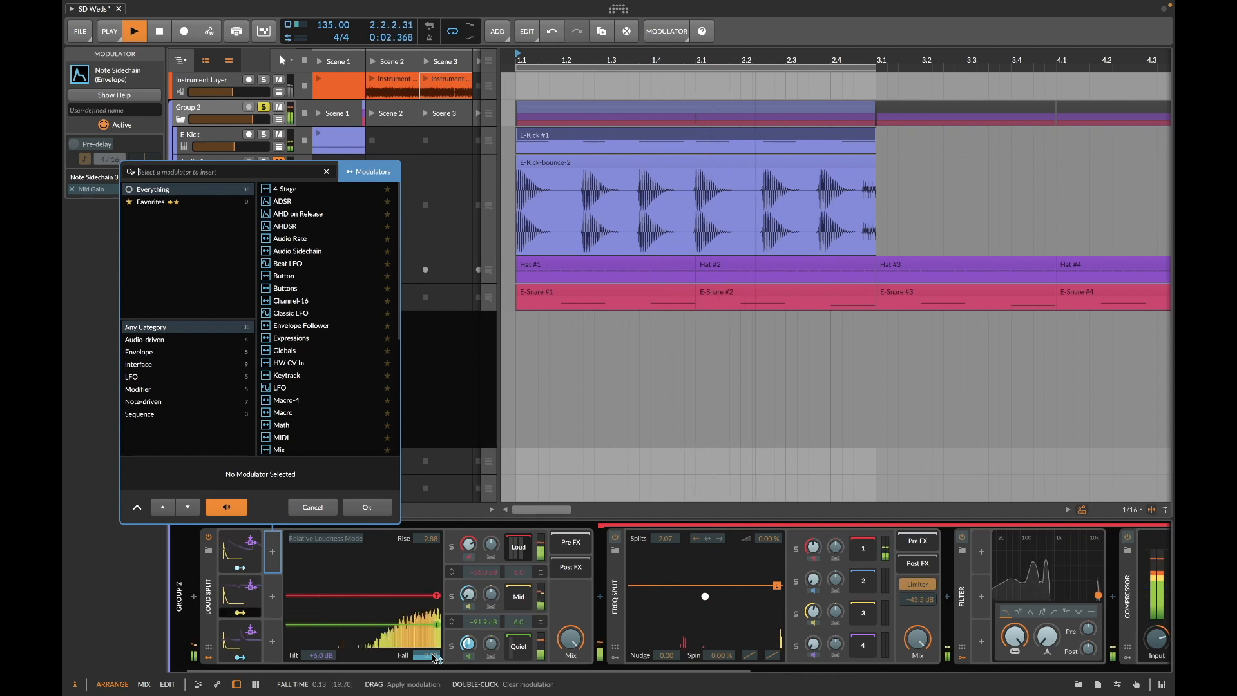
pyautogui.press('XF86AudioLowerVolume')
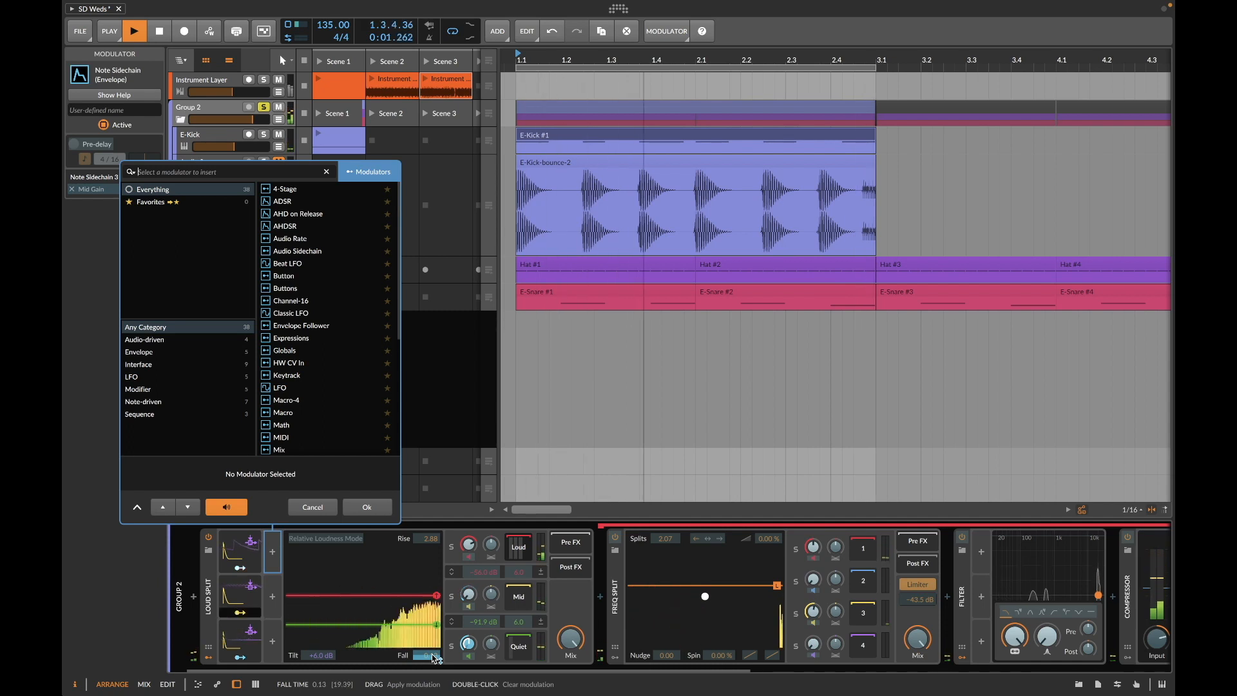
pyautogui.moveTo(433, 658); pyautogui.dragTo(433, 644)
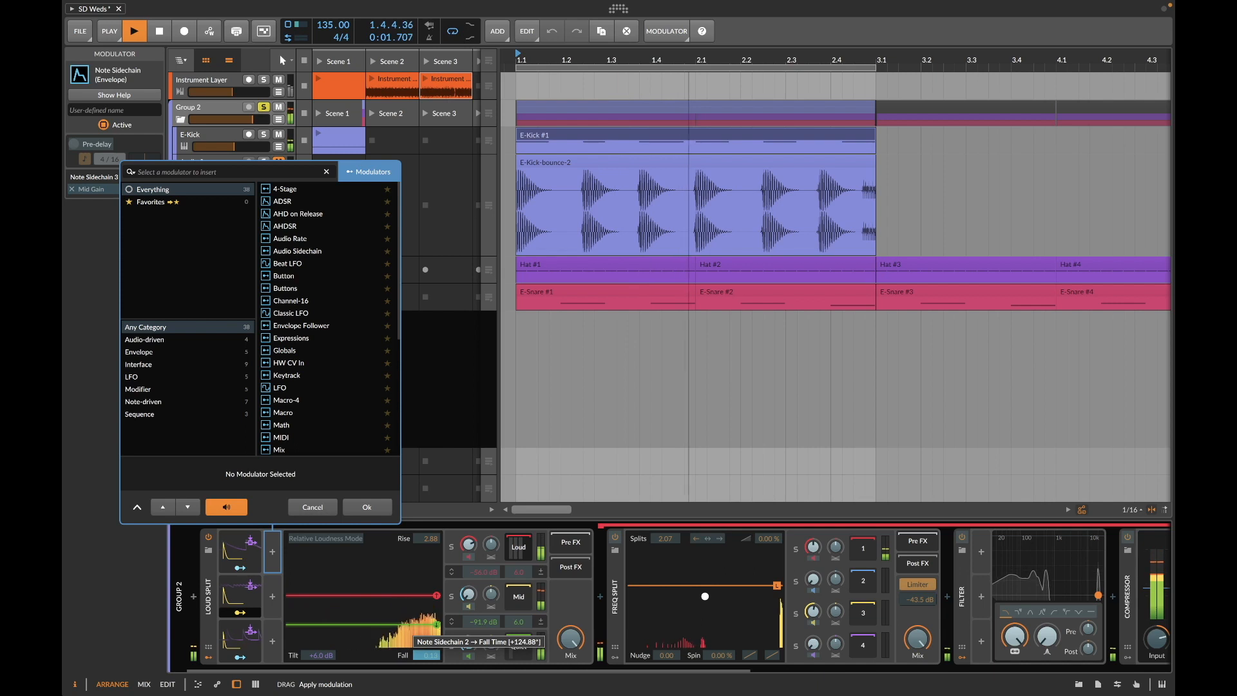
pyautogui.moveTo(428, 656); pyautogui.dragTo(429, 664)
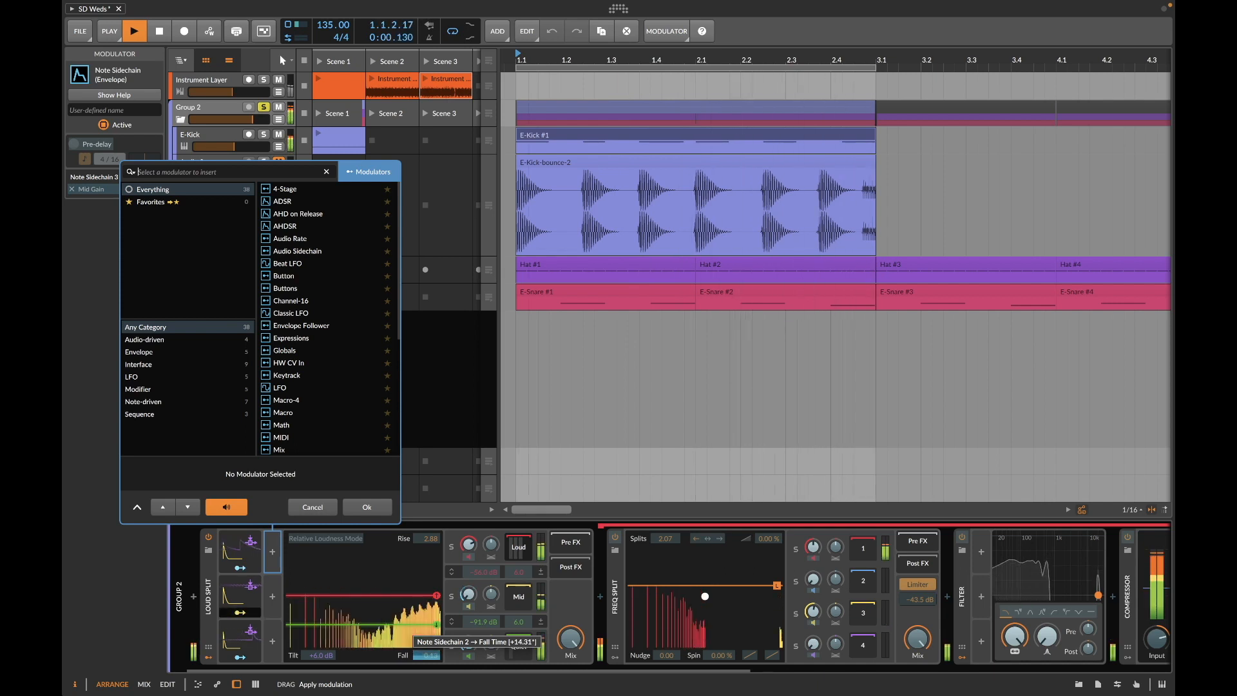
pyautogui.moveTo(428, 656); pyautogui.dragTo(434, 657)
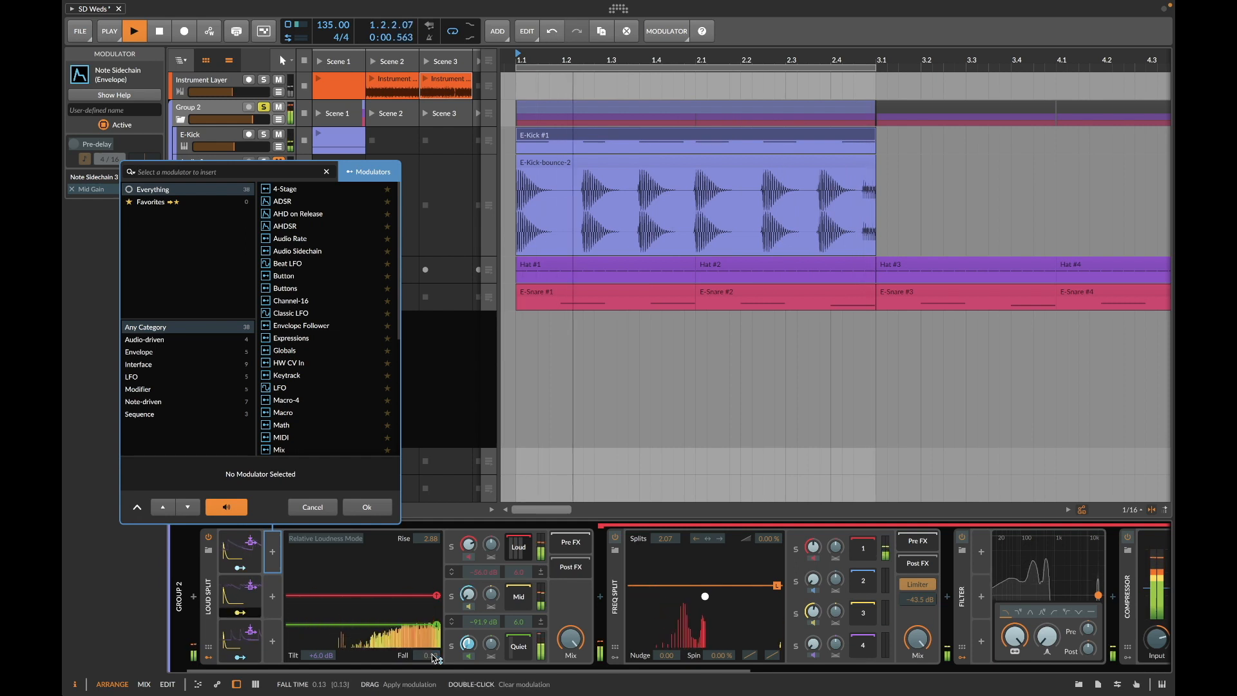
pyautogui.moveTo(434, 658); pyautogui.dragTo(434, 657)
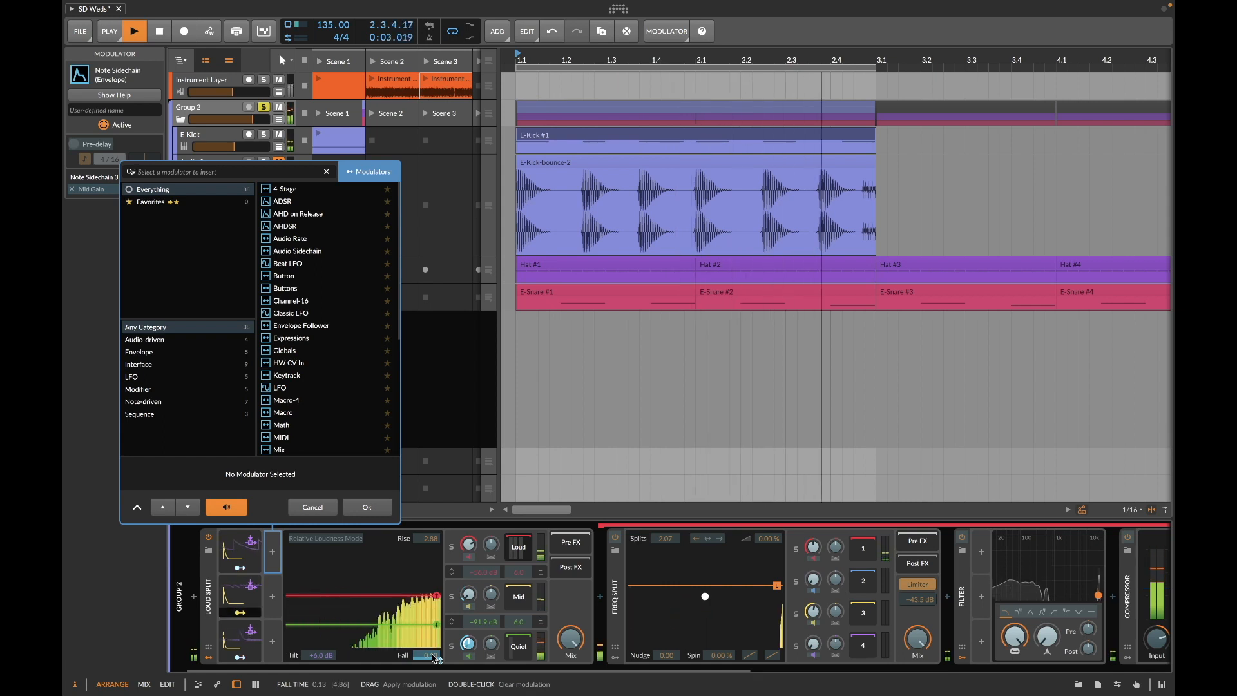
pyautogui.click(313, 508)
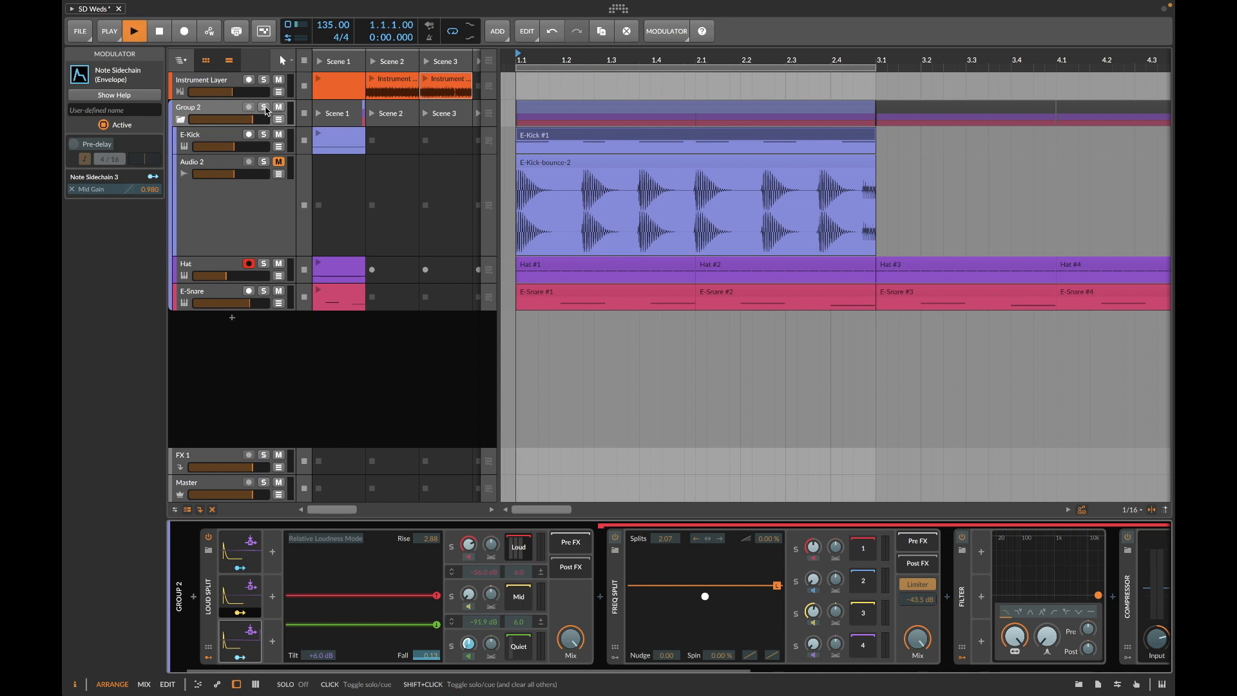
# Step: Play the Instrument Layer together with the drums, solo Group 2 again and set its Loud Split's Mix to 44.5 %
pyautogui.click(229, 86)
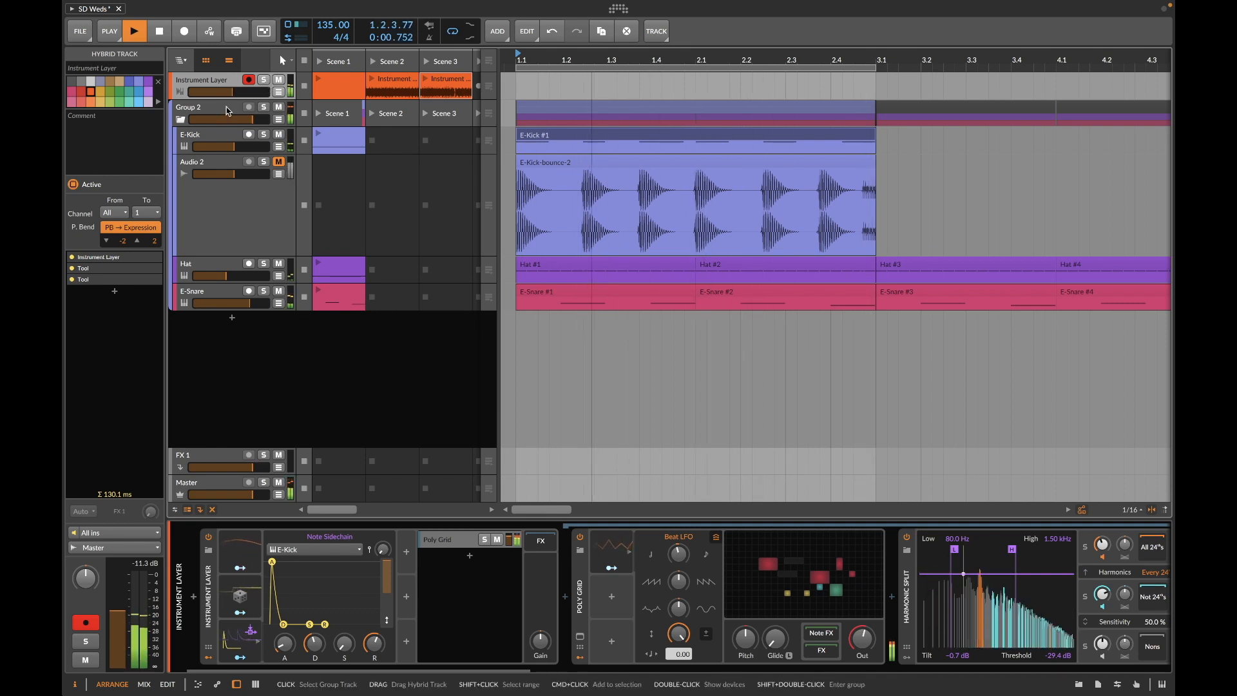
pyautogui.click(264, 107)
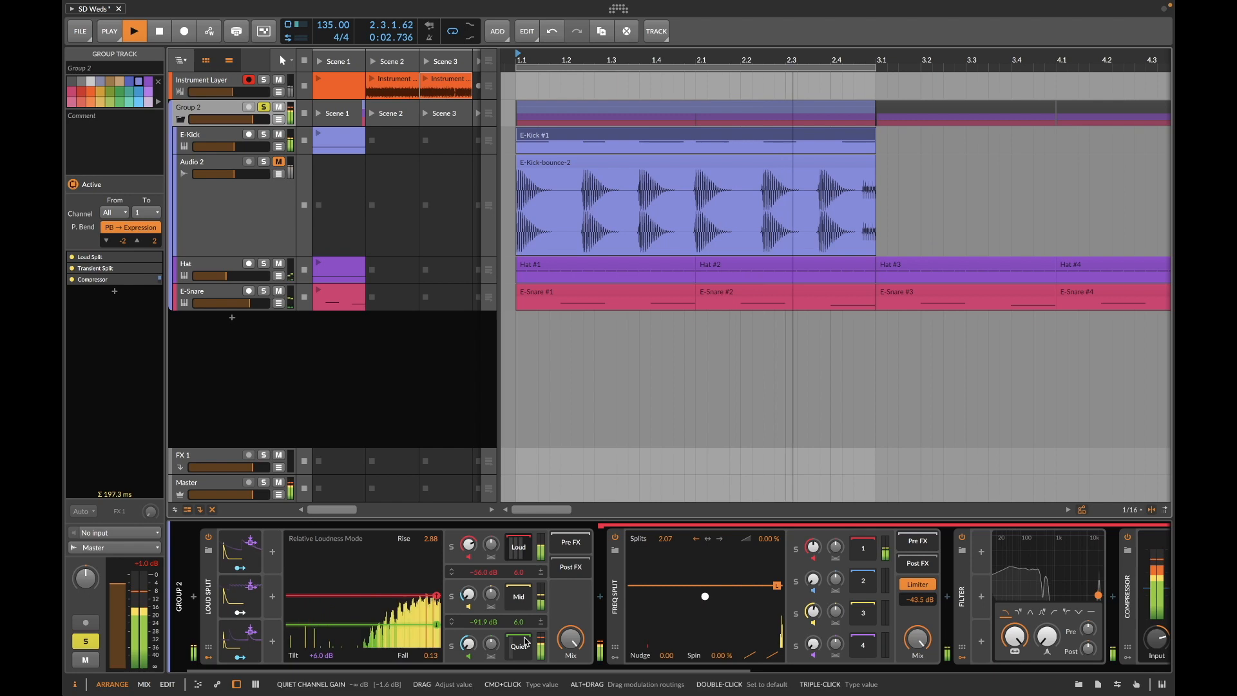
pyautogui.moveTo(576, 639); pyautogui.dragTo(575, 670)
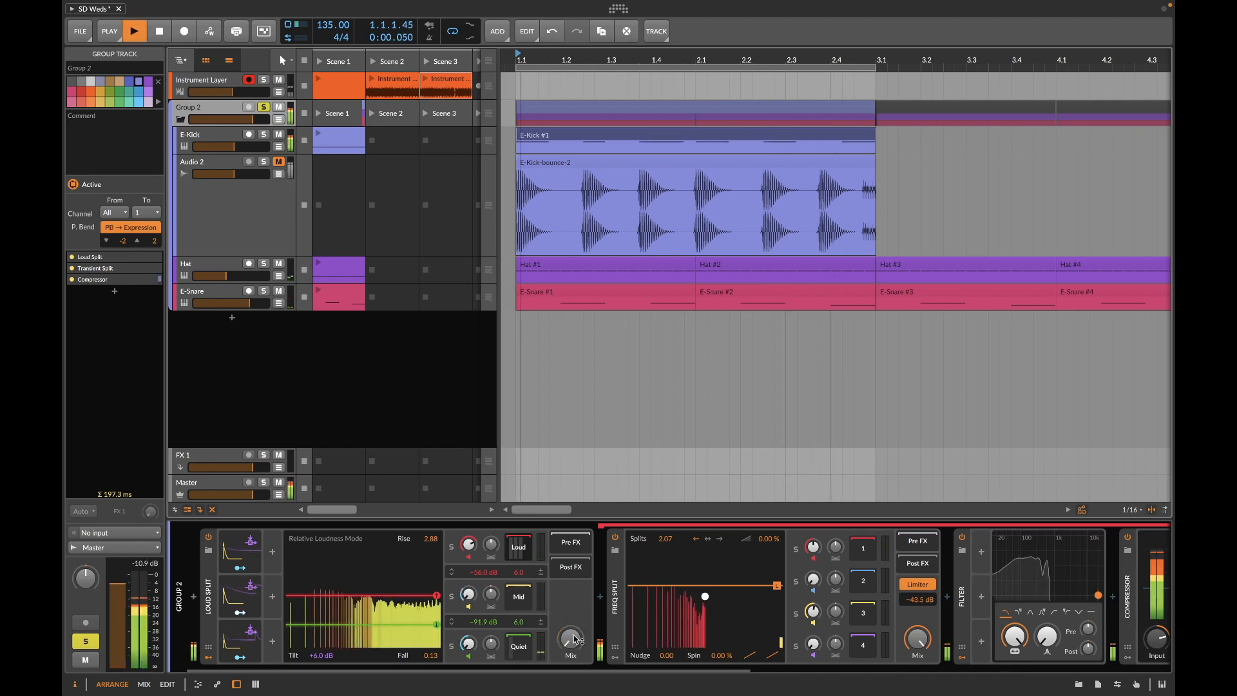
pyautogui.moveTo(575, 639); pyautogui.dragTo(575, 613)
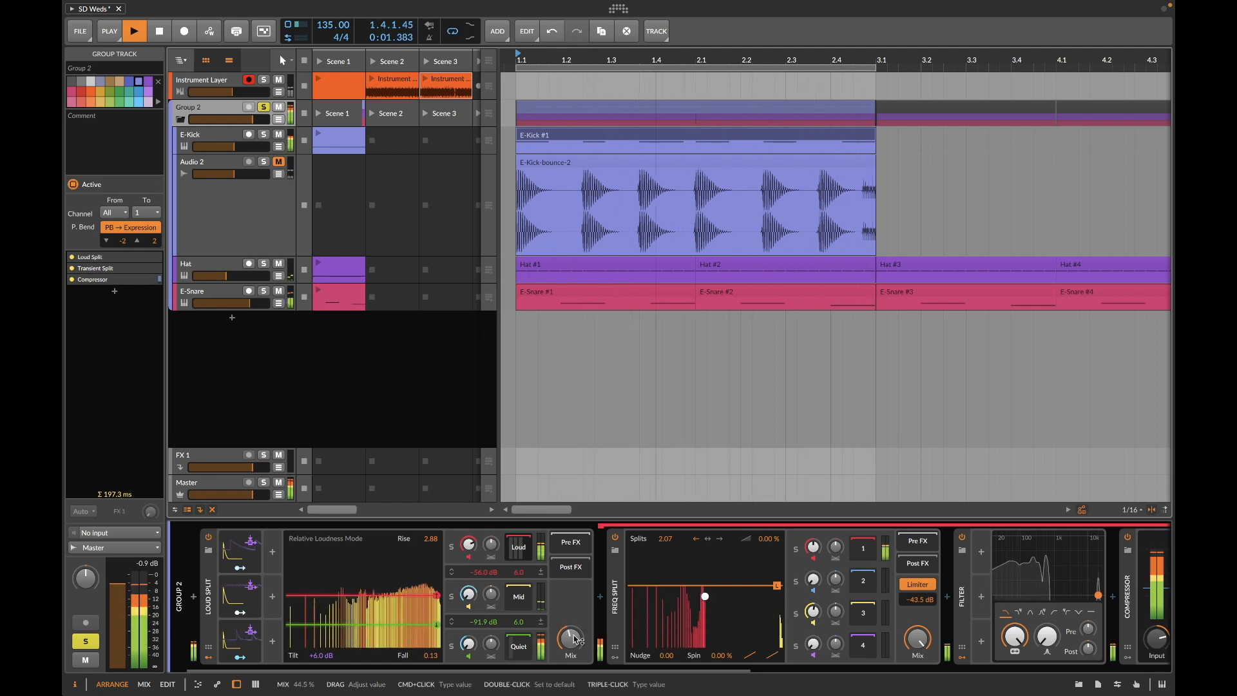
# Step: Compare Group 2's sound with the Freq Split's Limiter off and on, and with the Filter device's on/off state toggled
pyautogui.click(915, 584)
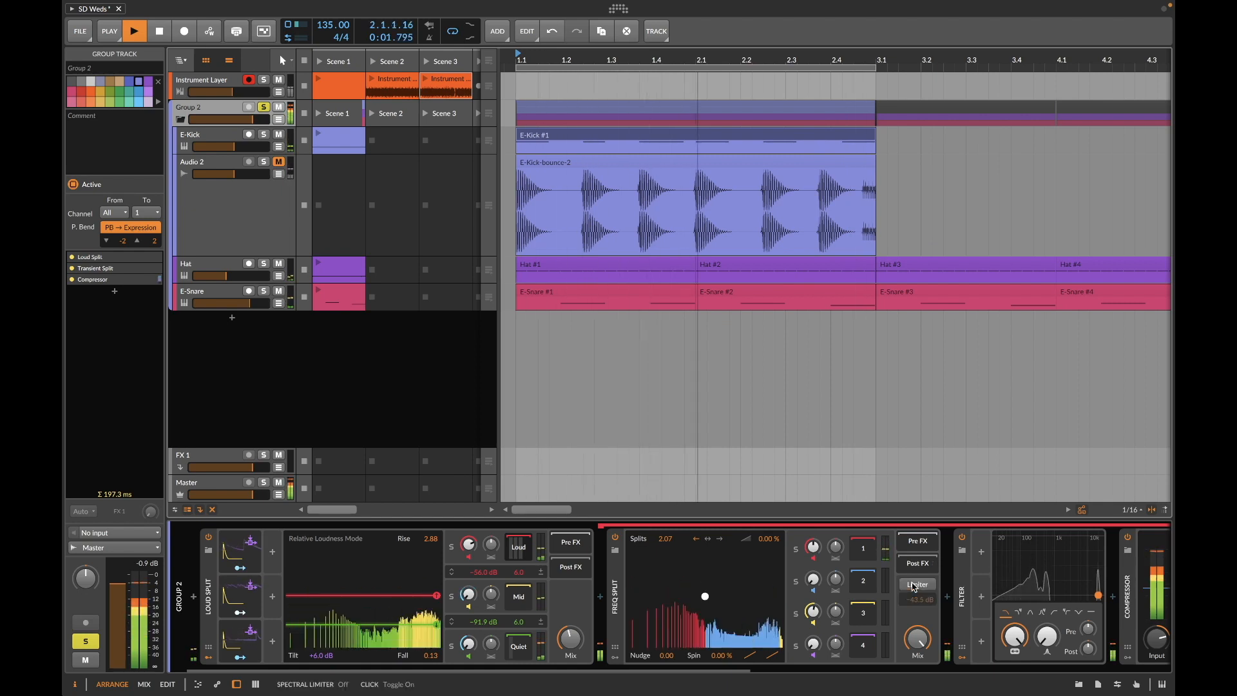
pyautogui.click(915, 585)
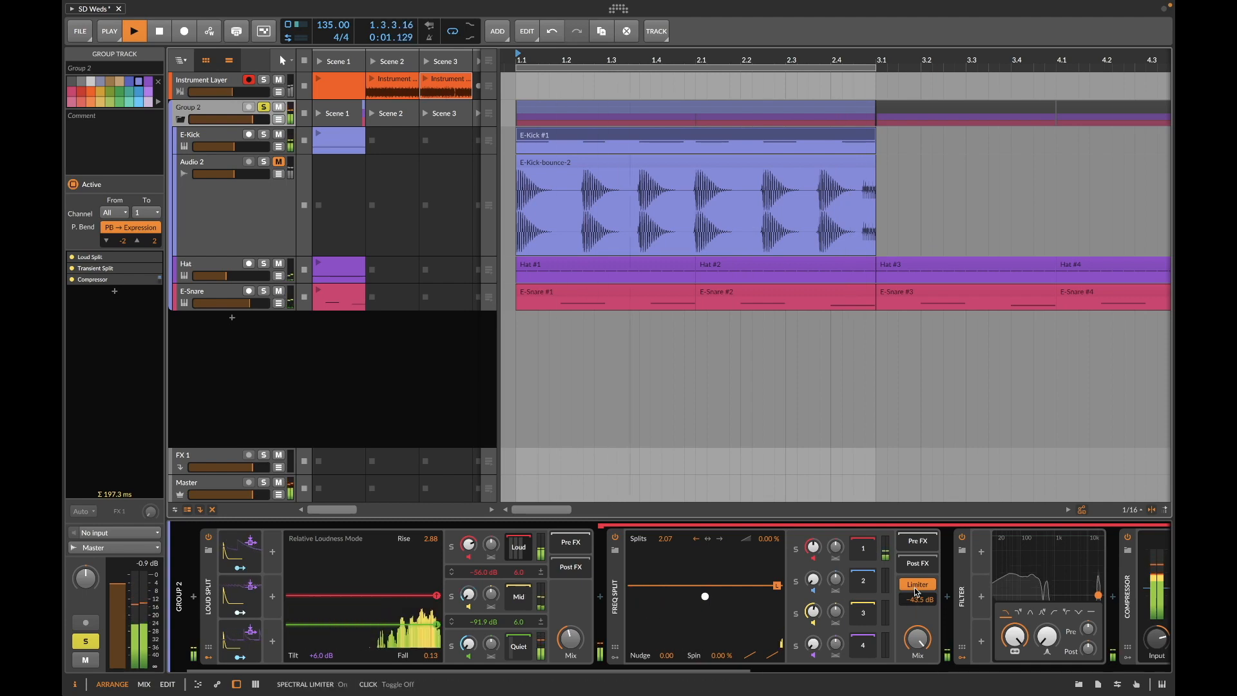
pyautogui.click(918, 585)
pyautogui.click(918, 584)
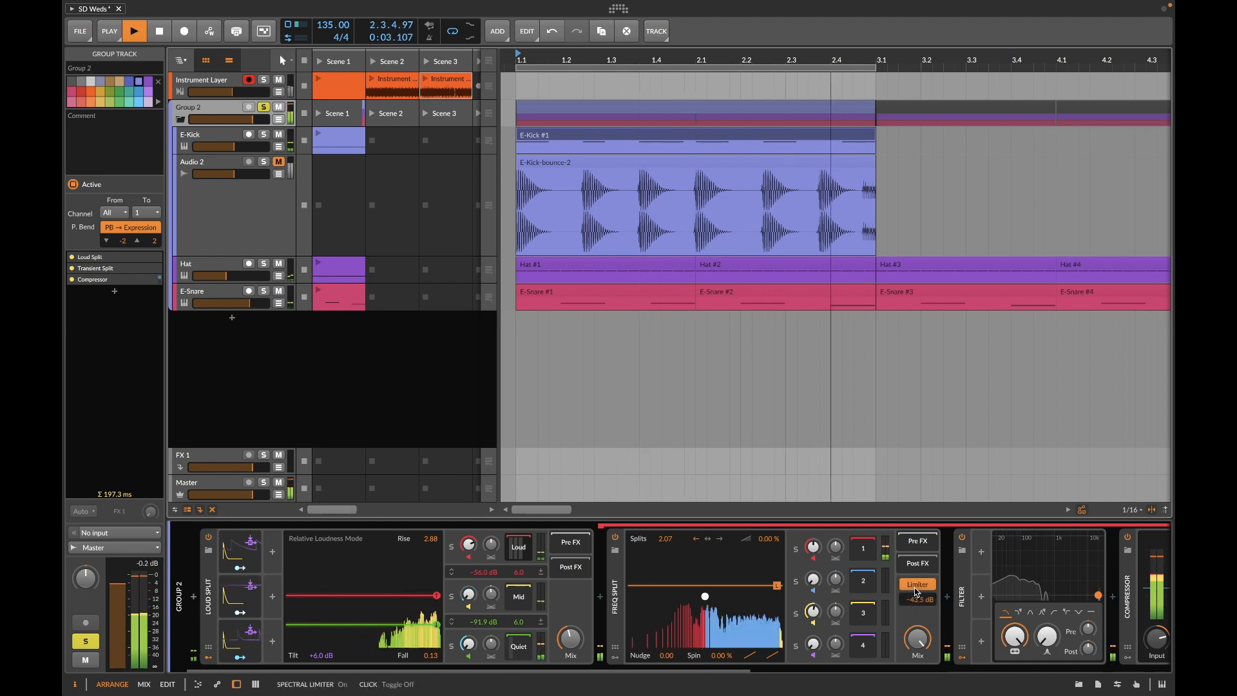
pyautogui.hscroll(5, 278, 545)
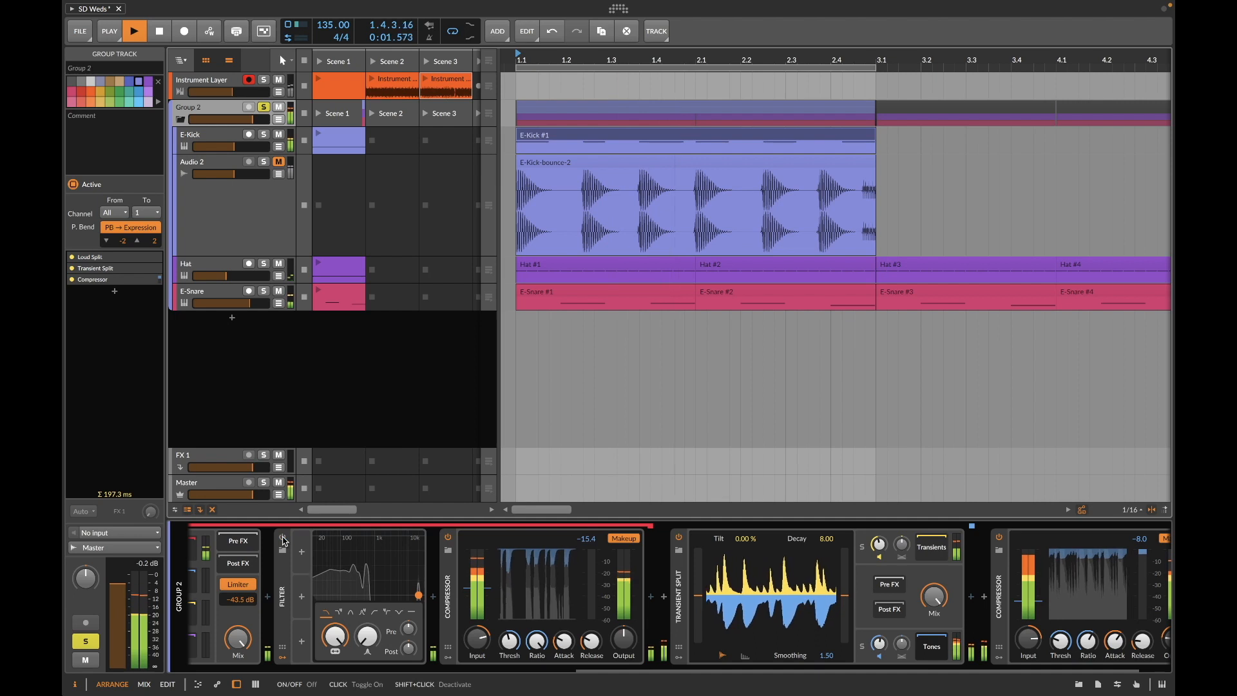
pyautogui.click(283, 538)
pyautogui.click(283, 538)
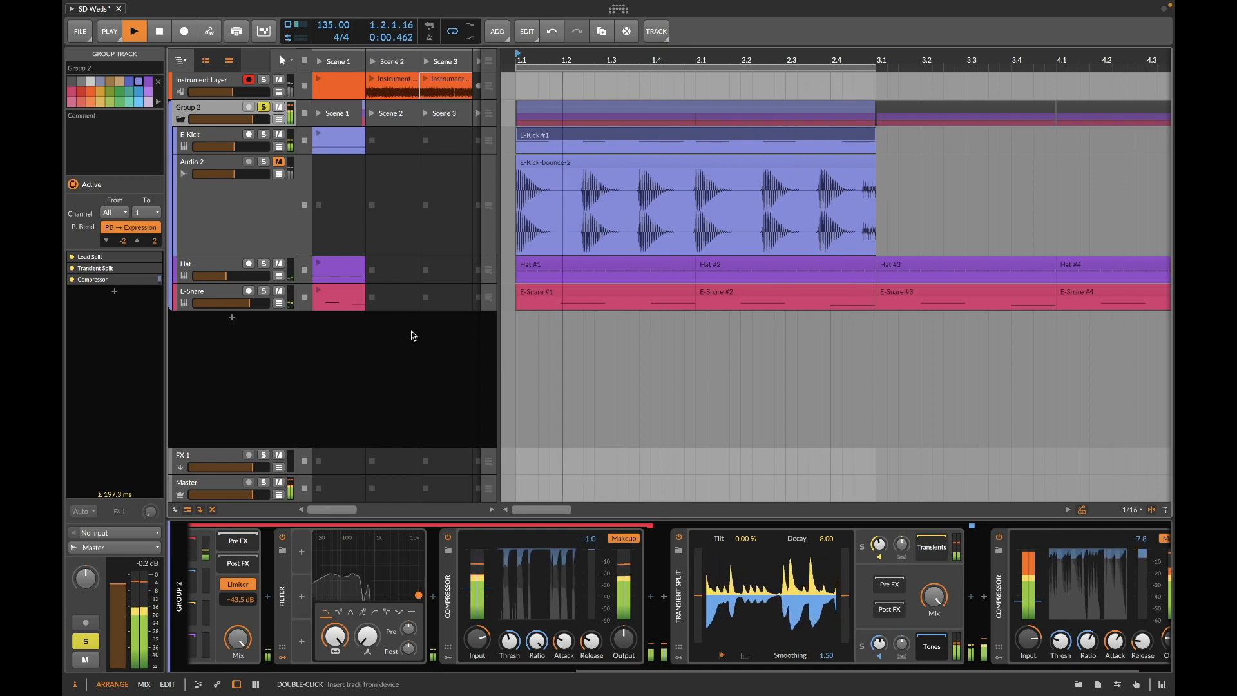
# Step: Show the E-Kick track's device chain and compare the kick with its Peak Limiter bypassed and re-enabled
pyautogui.click(213, 227)
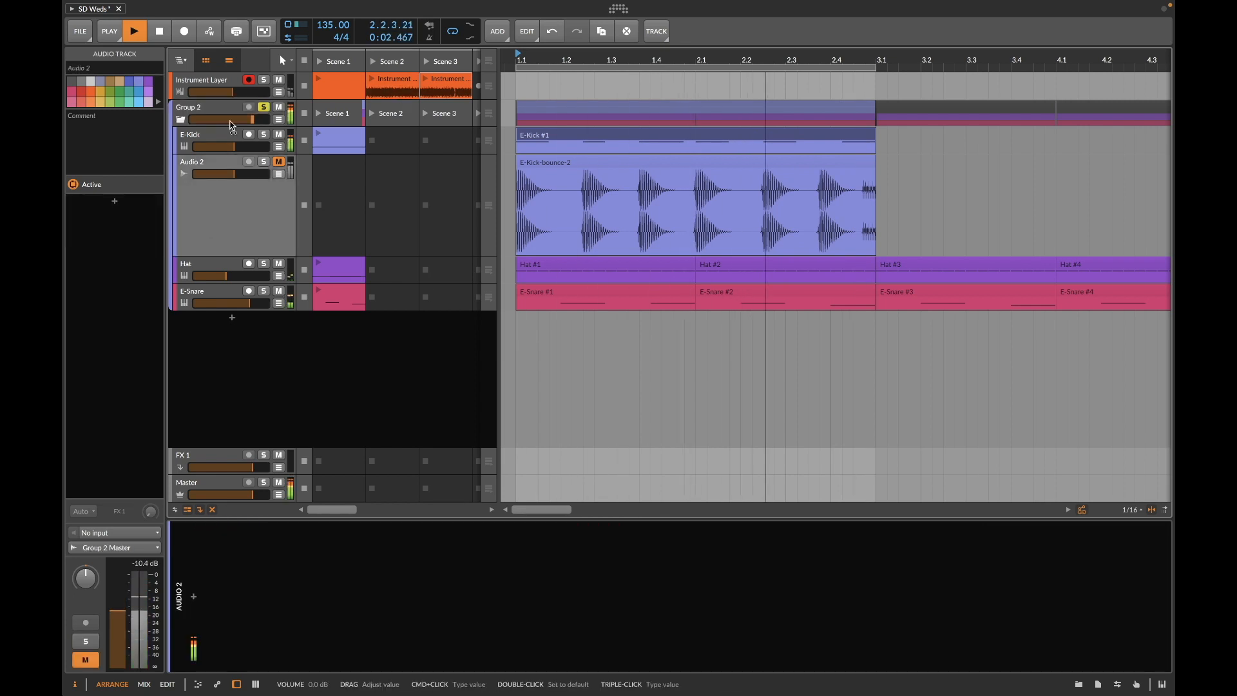
pyautogui.press('Up')
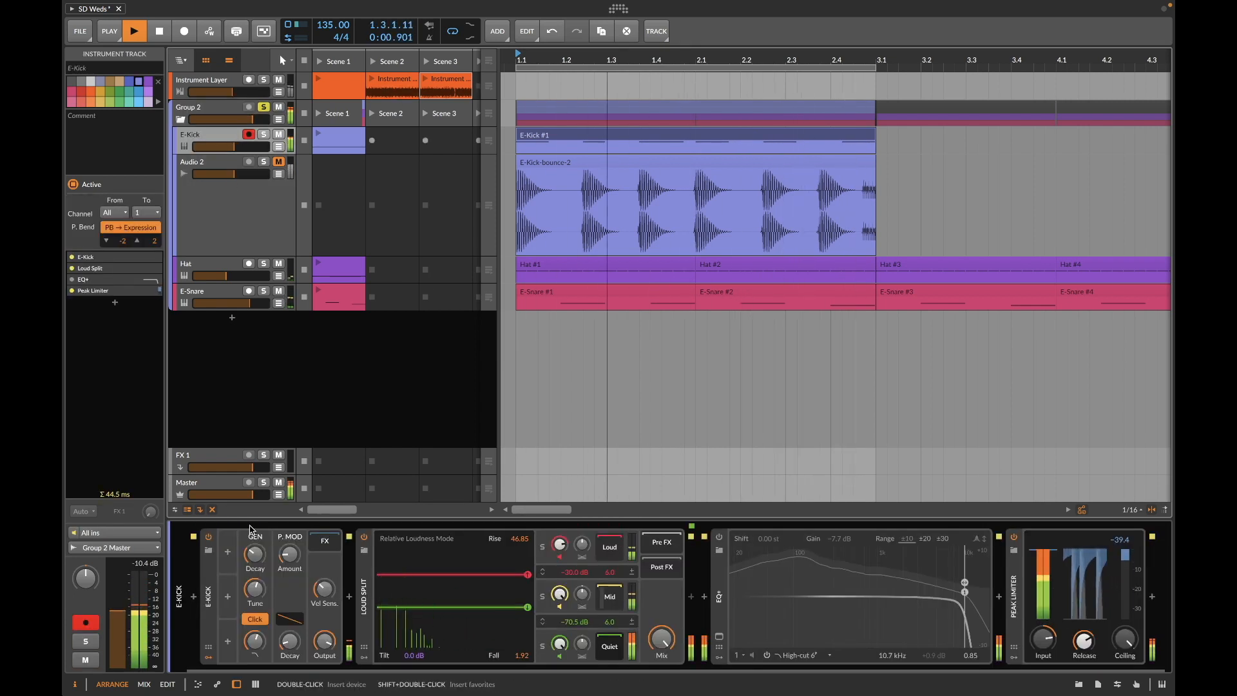
pyautogui.press('XF86AudioRaiseVolume')
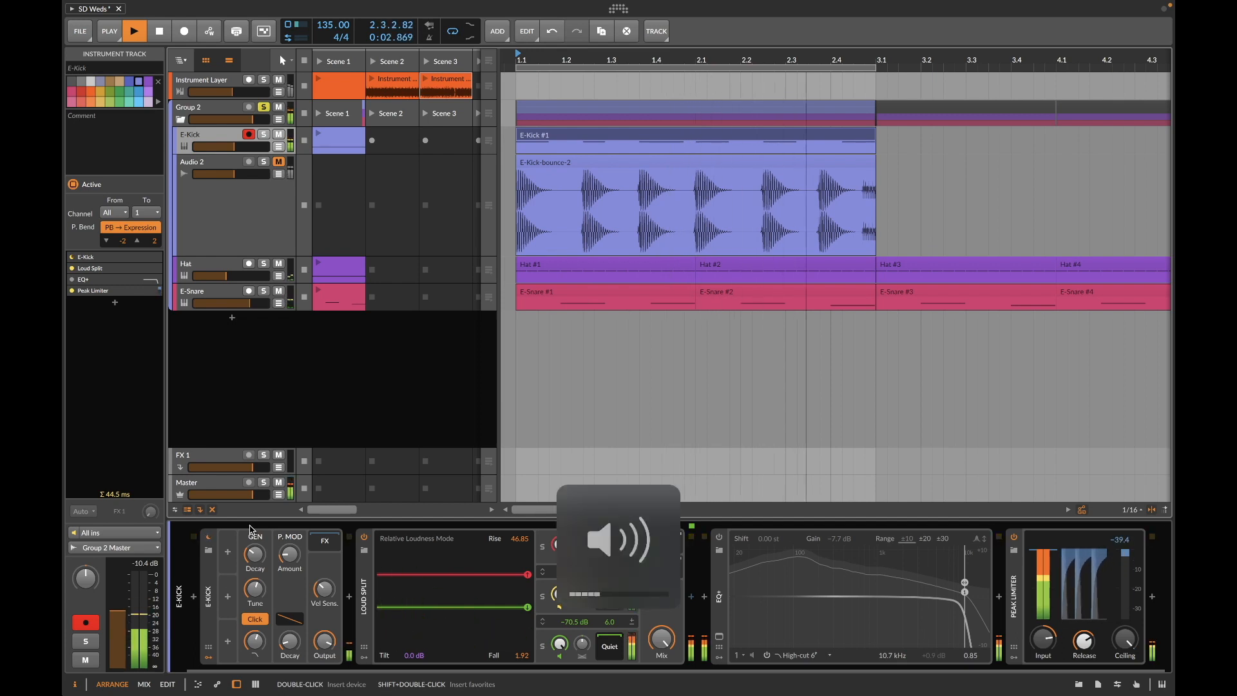
pyautogui.click(1014, 537)
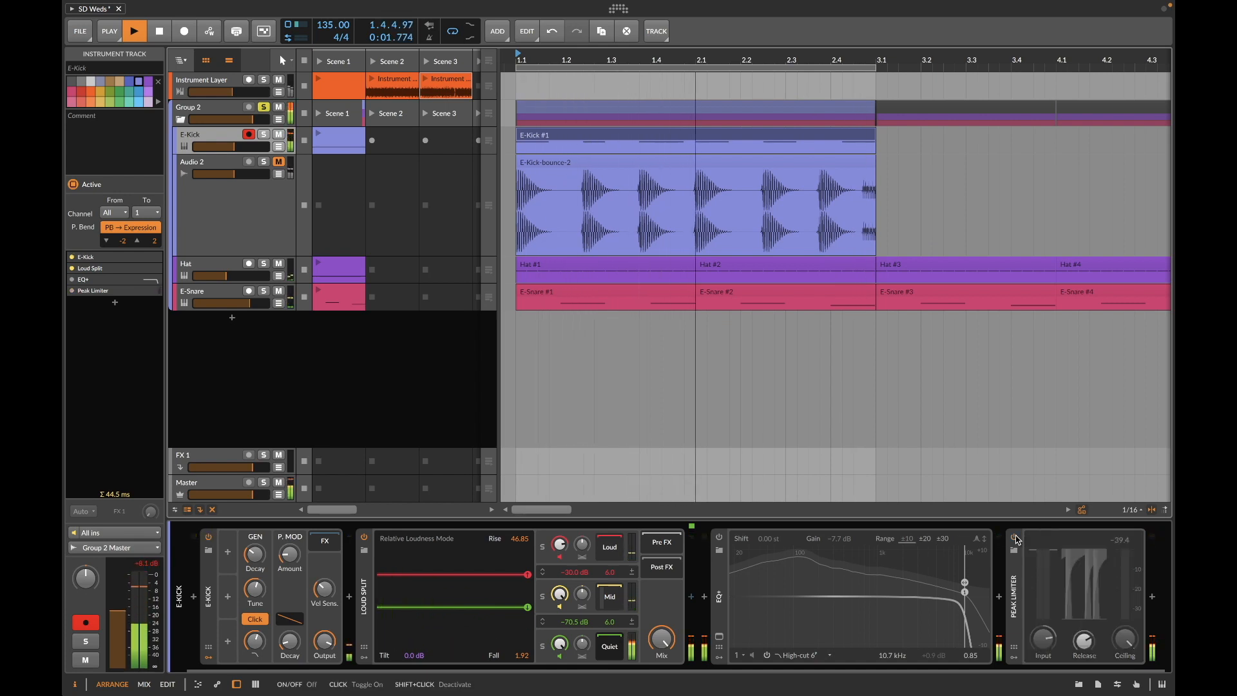
pyautogui.click(1015, 538)
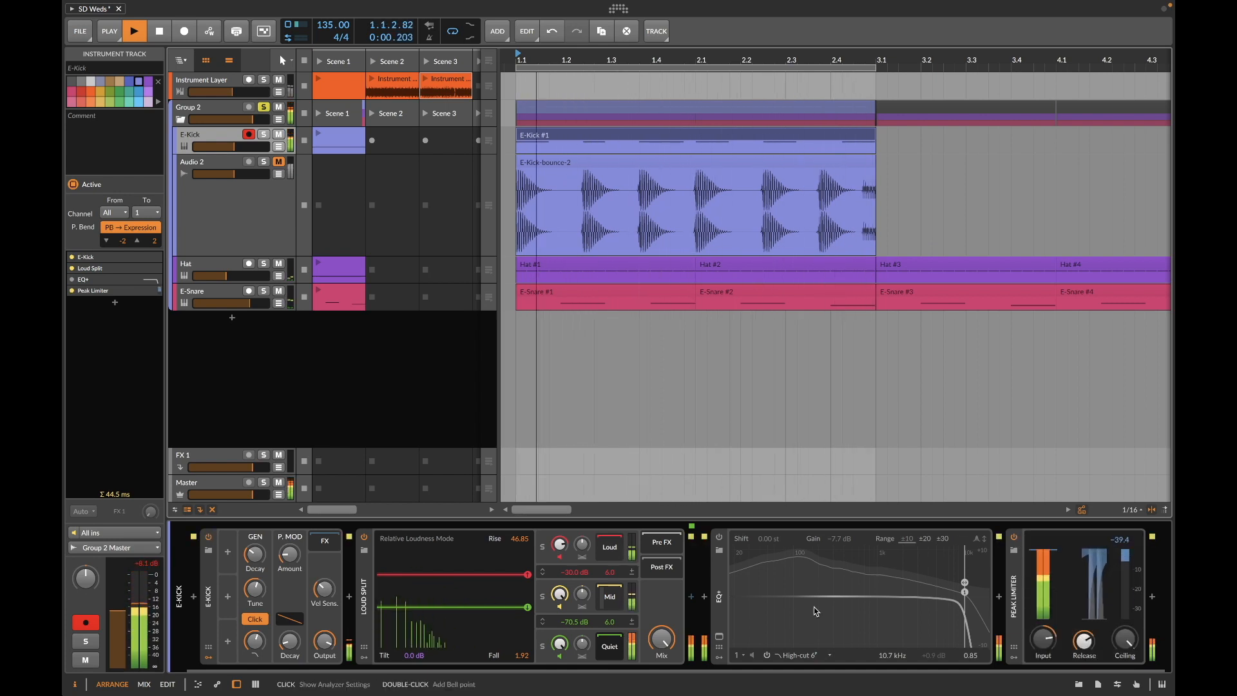
pyautogui.click(224, 108)
pyautogui.click(224, 135)
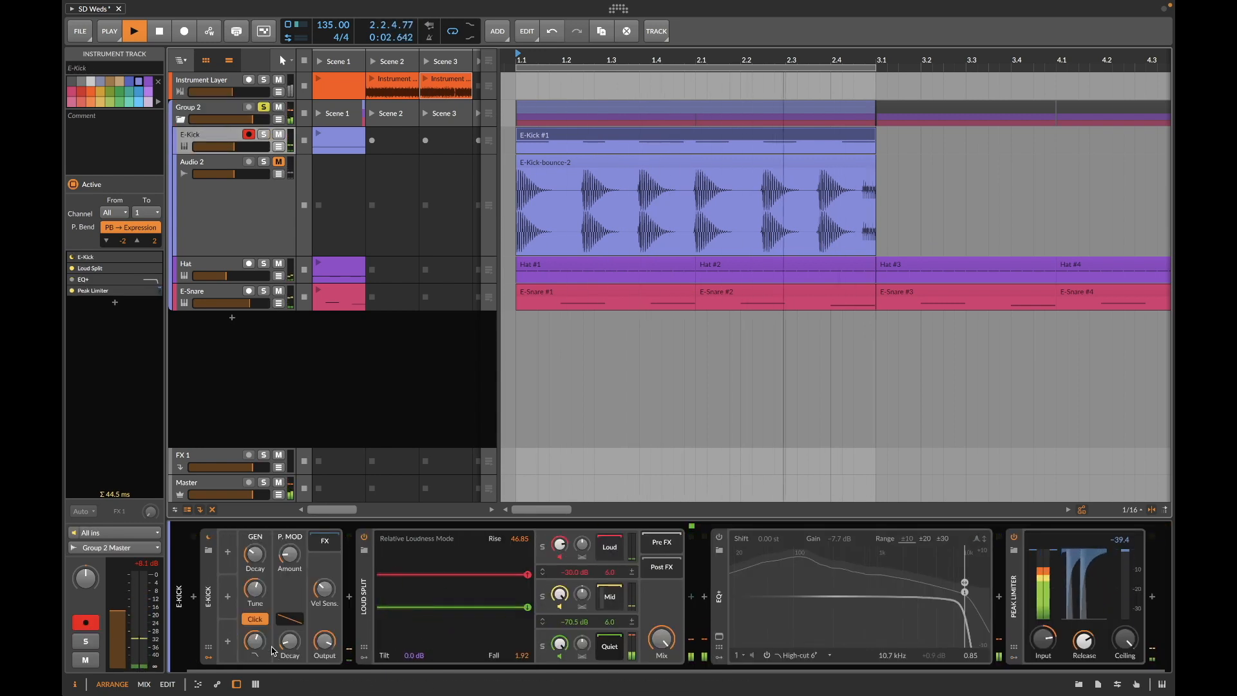
# Step: Try E-Kick oscillator decays of 55.0 ms and 3.16 s, unsolo Group 2 to hear the full mix, and undo the decay change
pyautogui.moveTo(255, 554); pyautogui.dragTo(255, 575)
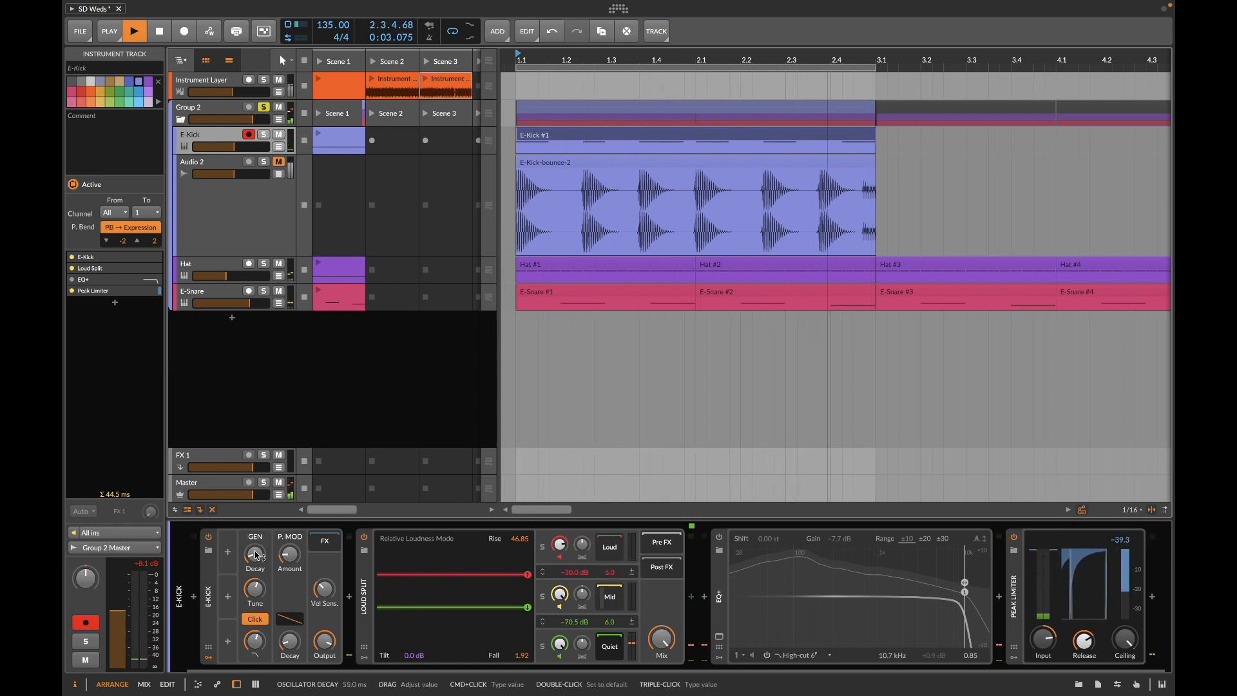
pyautogui.moveTo(256, 554); pyautogui.dragTo(255, 513)
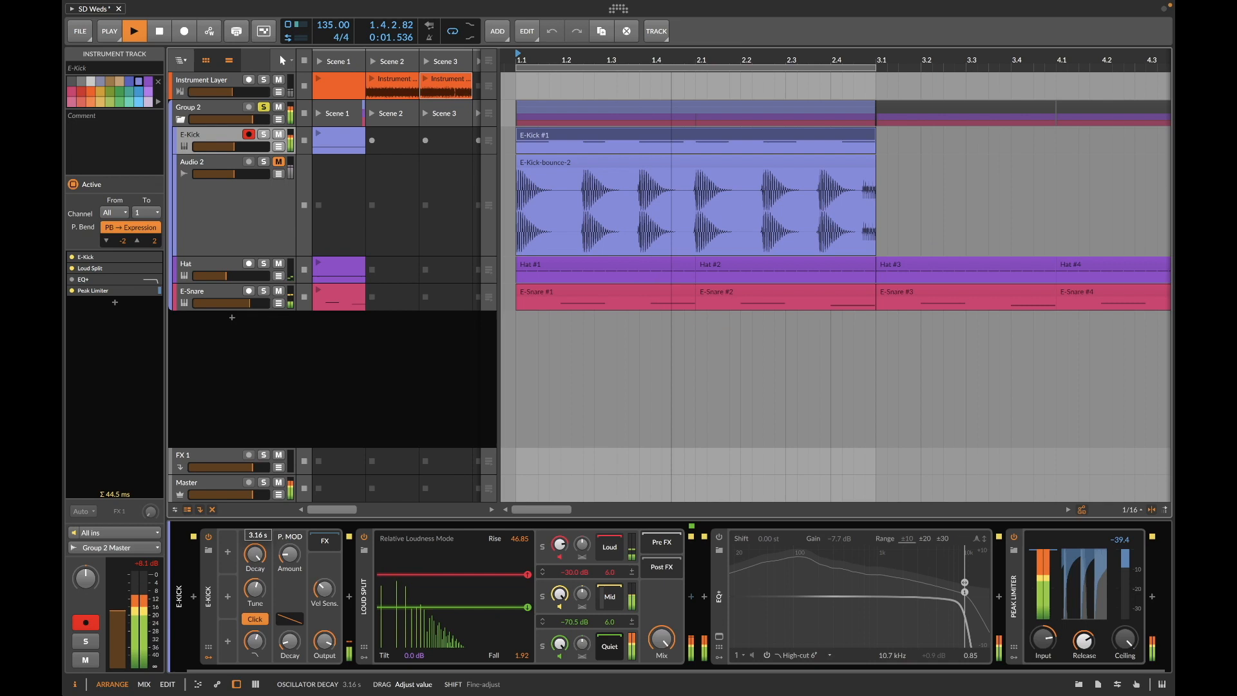
pyautogui.moveTo(255, 555); pyautogui.dragTo(256, 556)
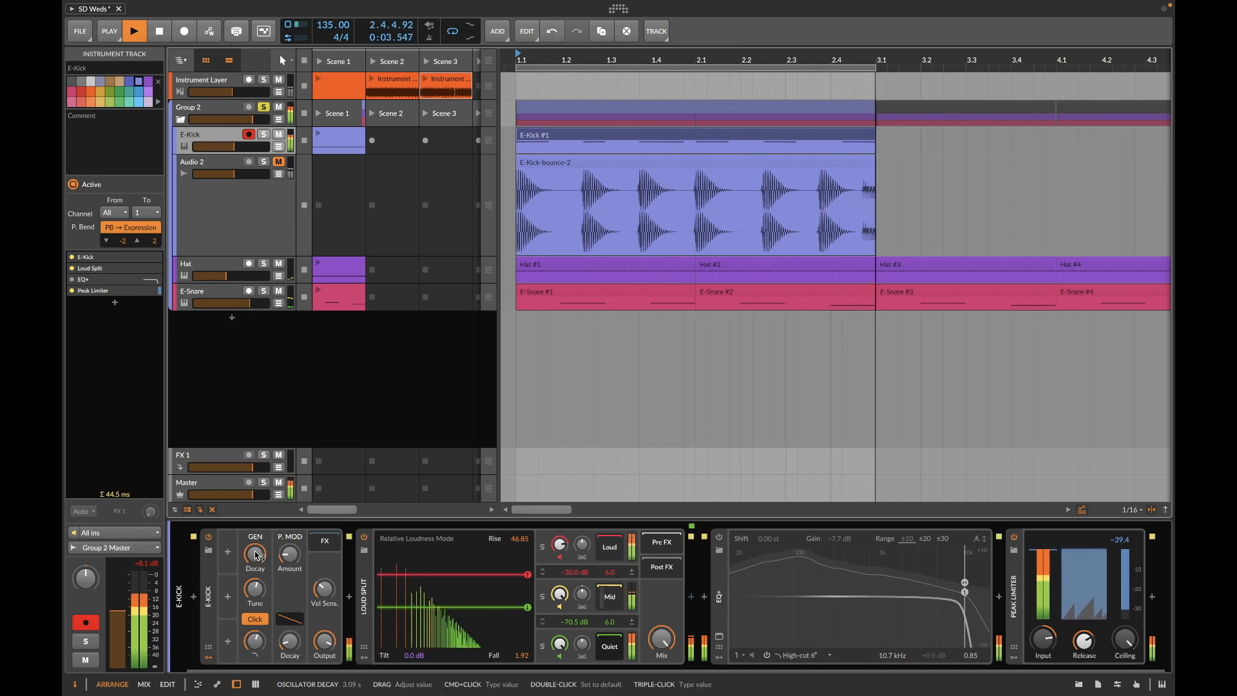
pyautogui.click(263, 108)
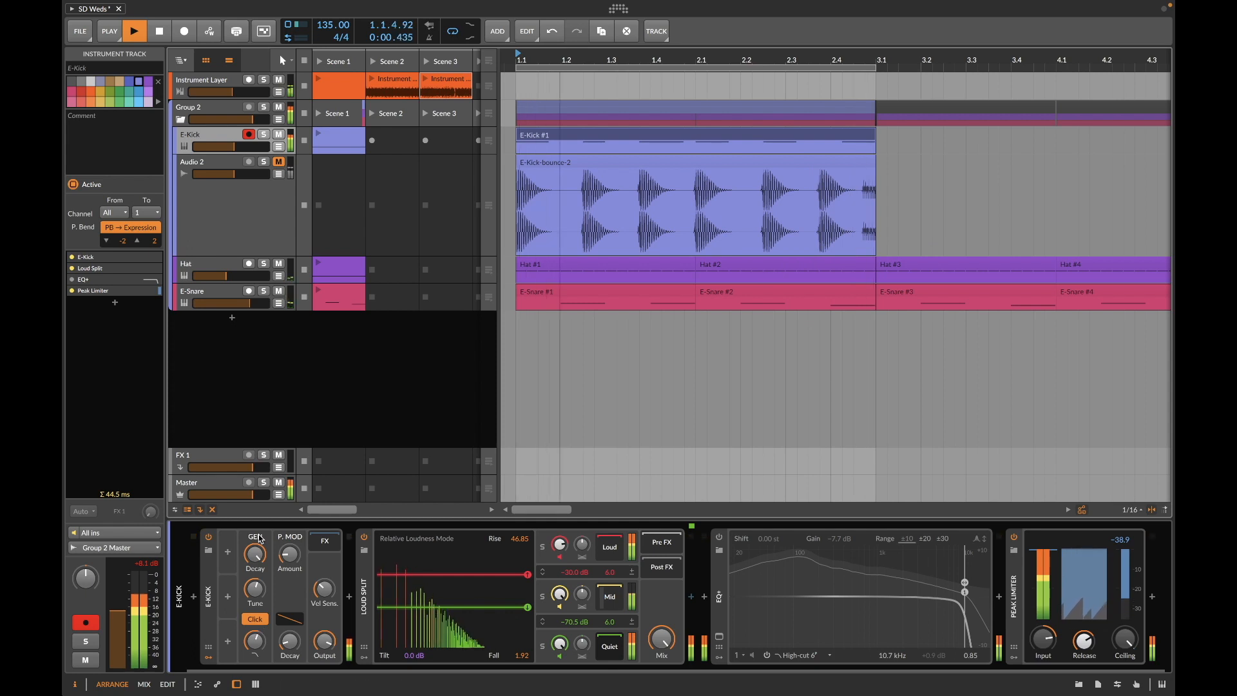
pyautogui.hotkey('ctrl', 'z')
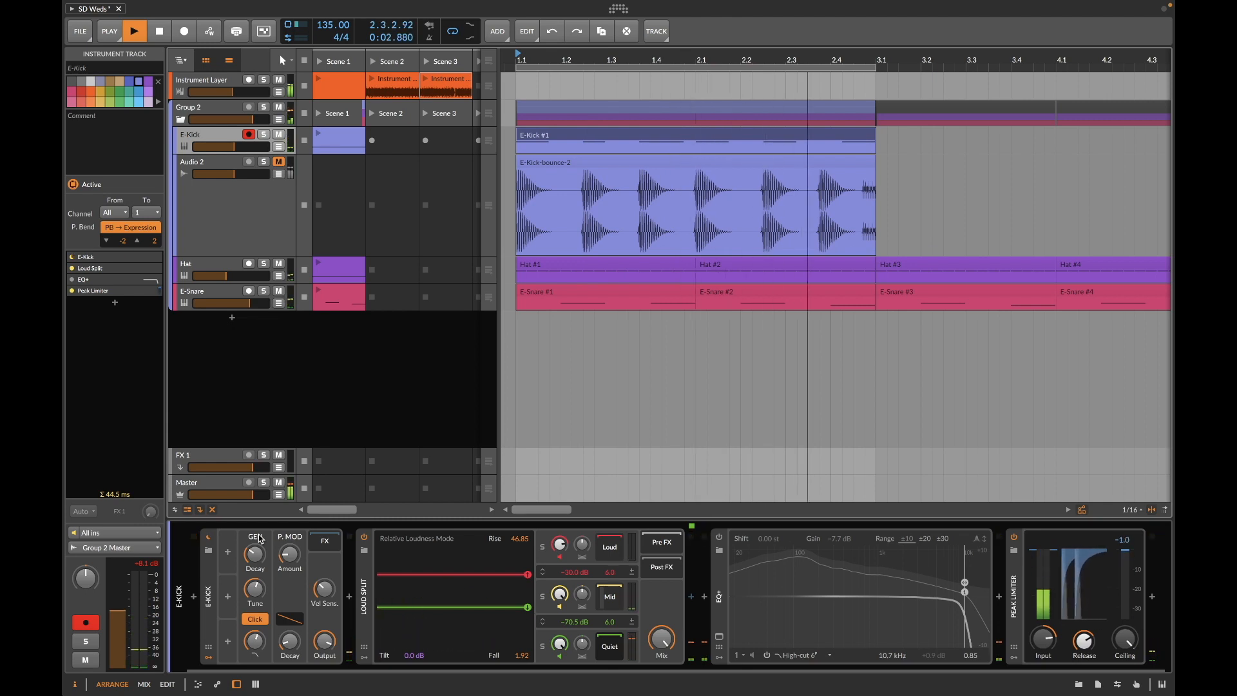
pyautogui.press('XF86AudioRaiseVolume')
pyautogui.moveTo(256, 555); pyautogui.dragTo(256, 599)
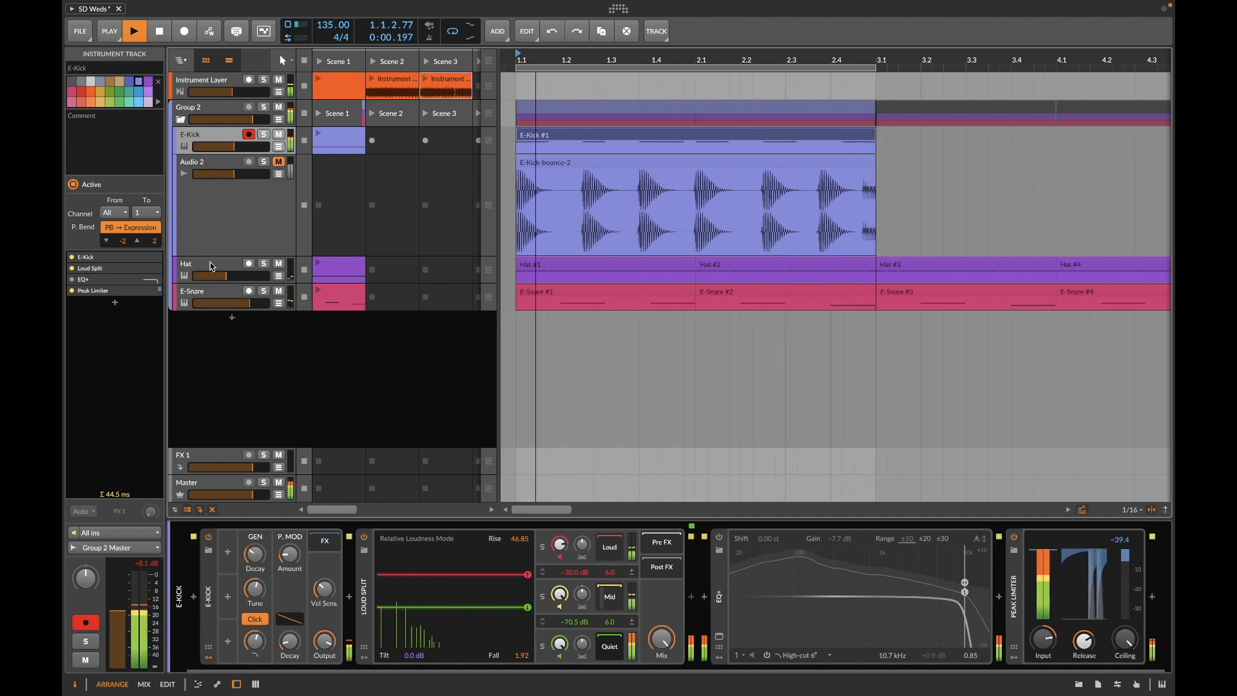
# Step: Solo Group 2 and compare the kick with the E-Kick track's Loud Split bypassed and re-enabled
pyautogui.click(264, 108)
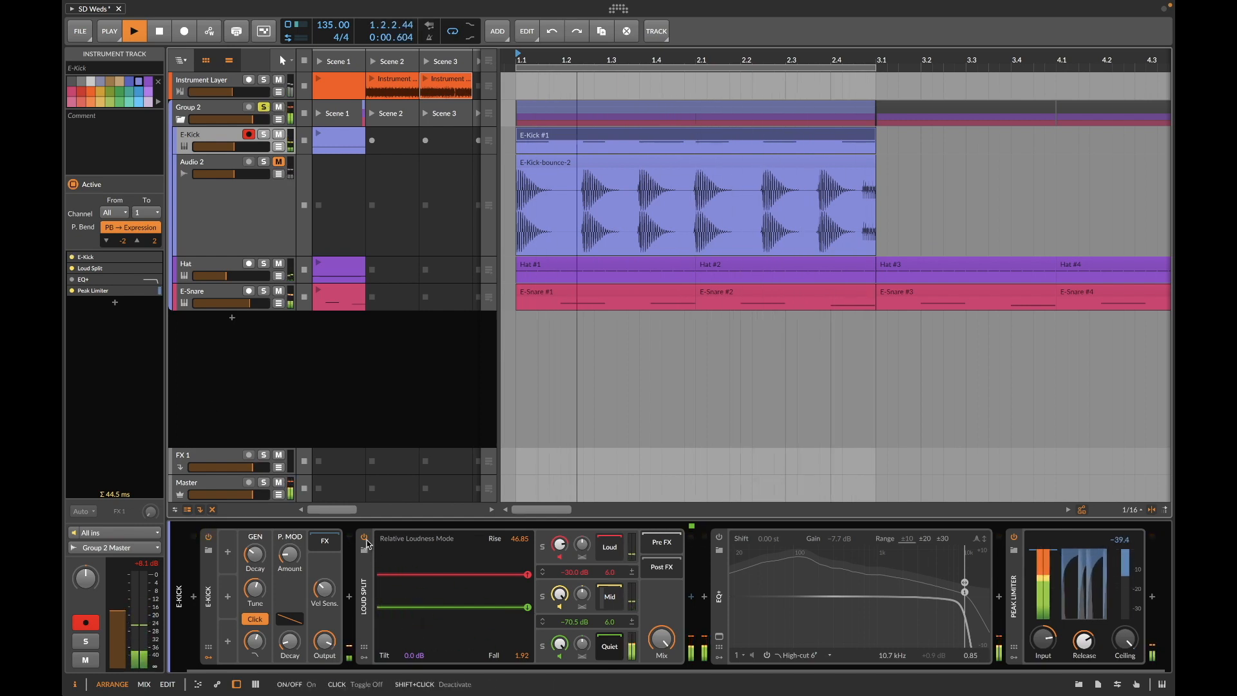
pyautogui.click(366, 537)
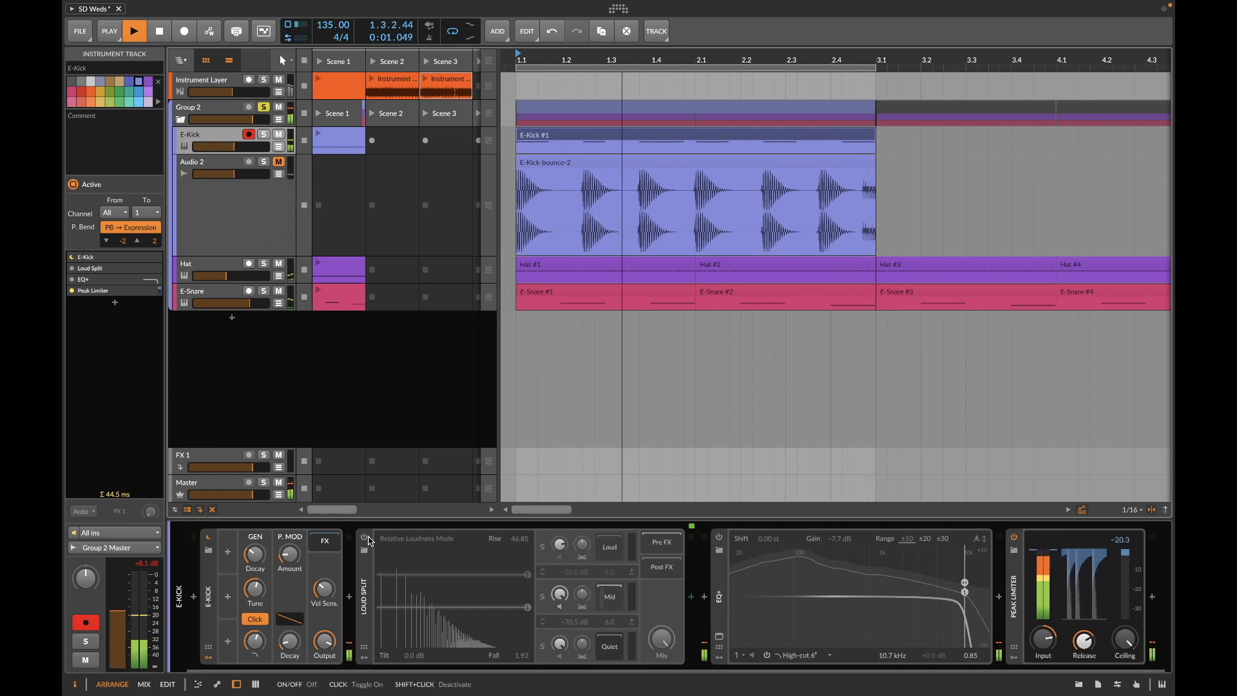
pyautogui.click(366, 536)
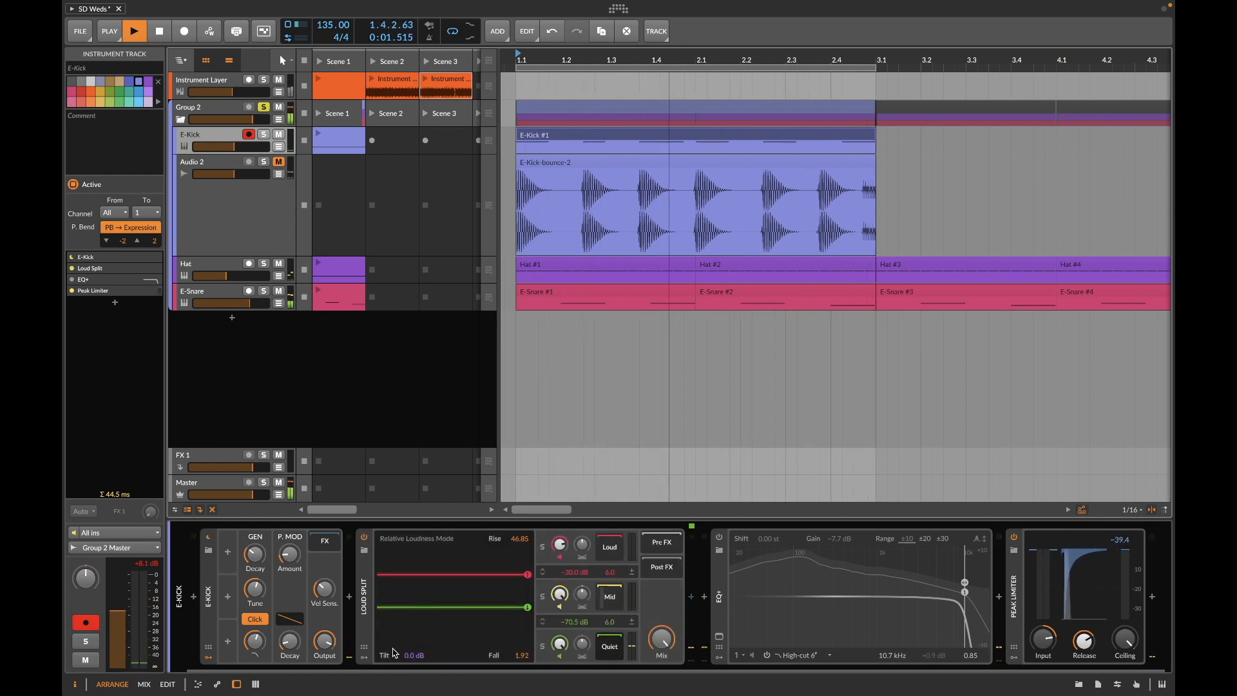
# Step: Unsolo Group 2 and solo the Instrument Layer track to hear it alone during playback
pyautogui.press('space')
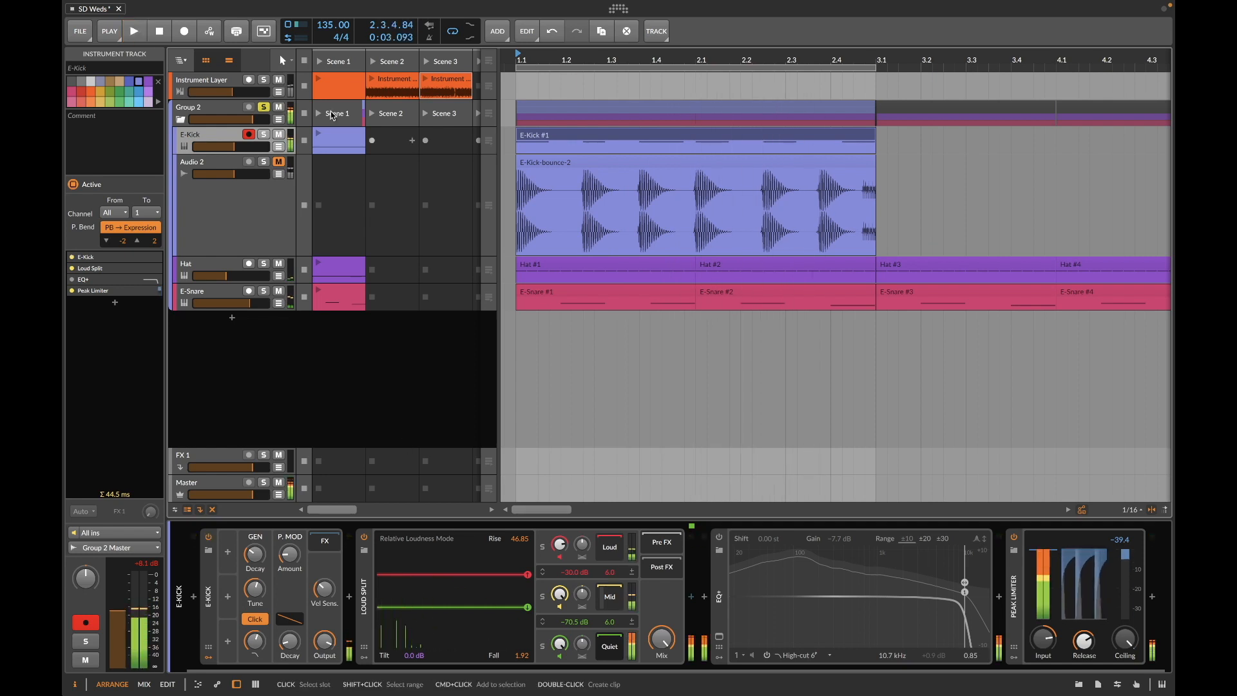
pyautogui.click(267, 109)
pyautogui.press('space')
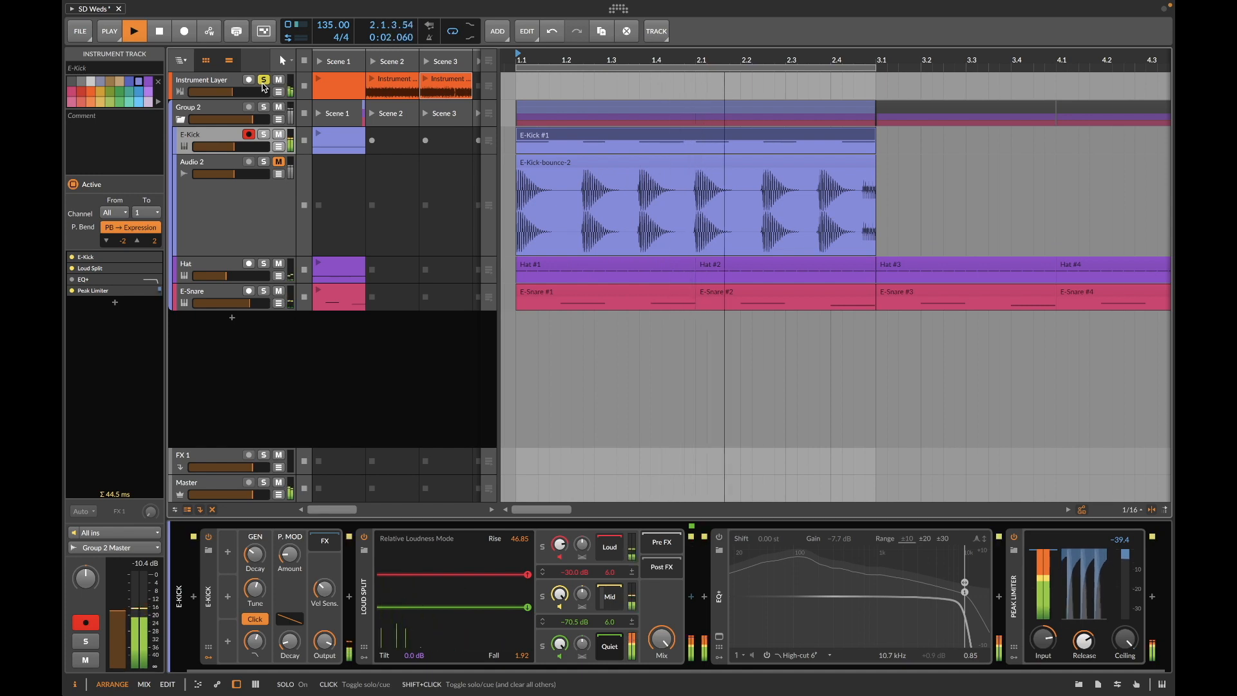
pyautogui.press('XF86AudioRaiseVolume')
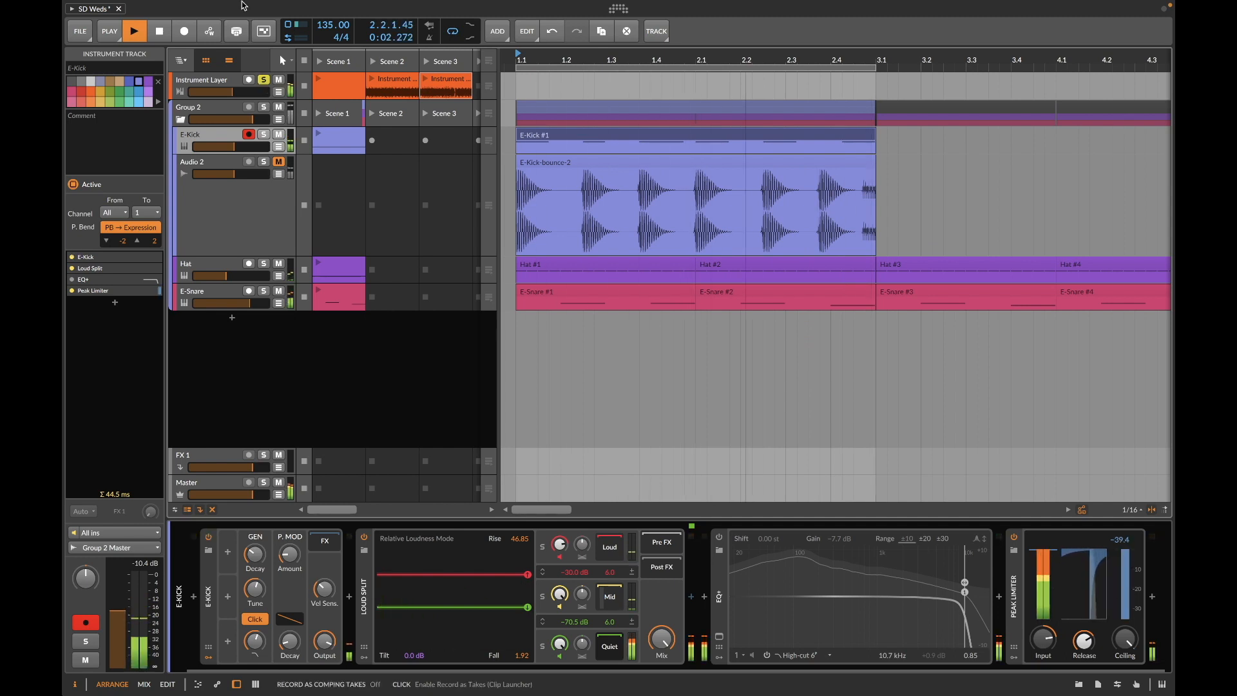
# Step: Hide the clip launcher and show the device chain of the Instrument Layer track's Poly Grid layer
pyautogui.click(205, 60)
pyautogui.click(208, 78)
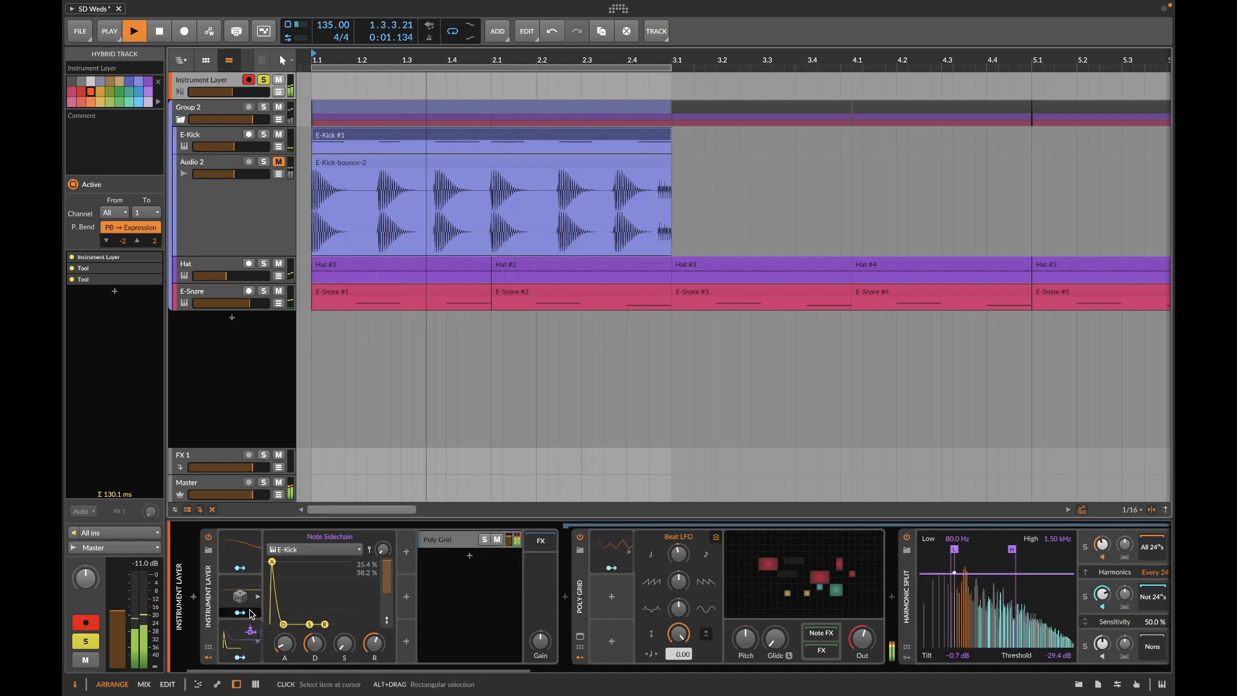
pyautogui.click(450, 543)
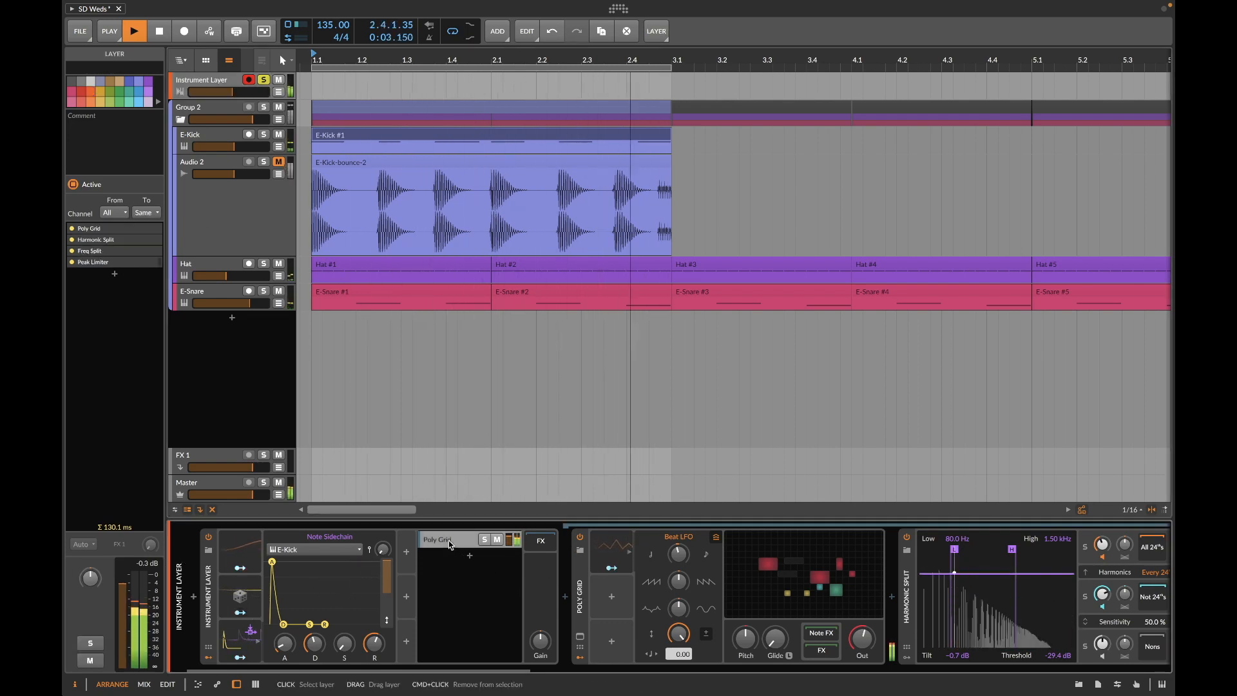
pyautogui.click(450, 543)
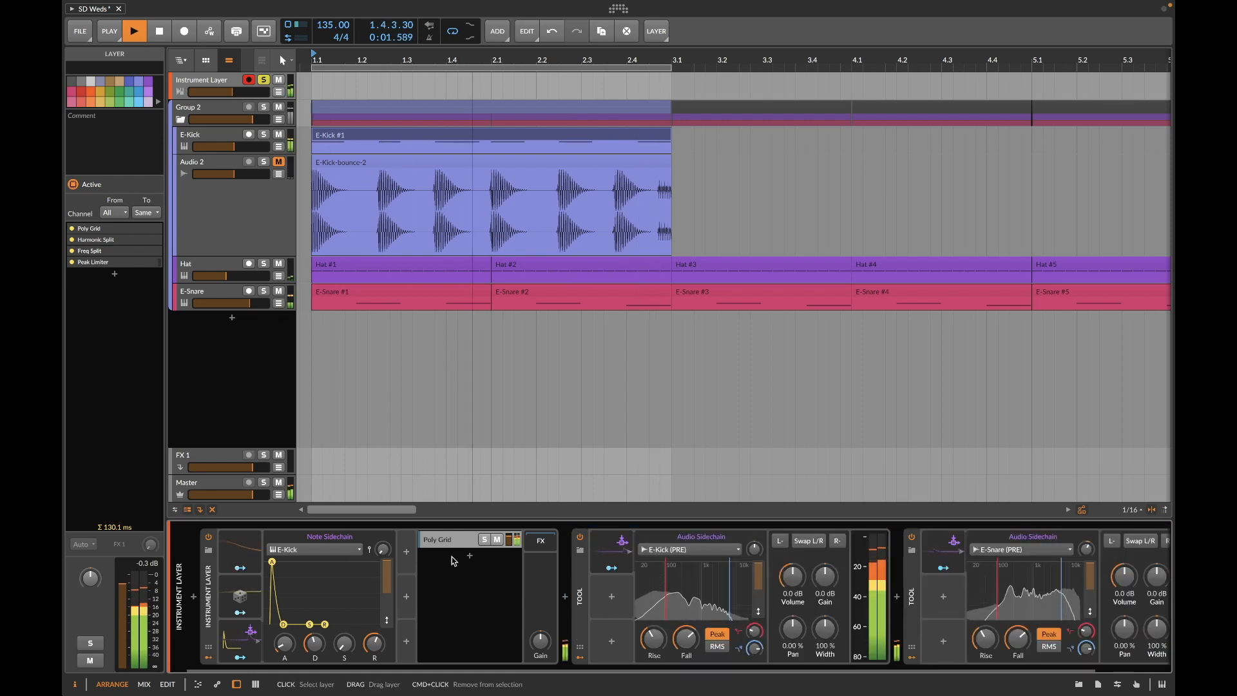
pyautogui.click(453, 541)
pyautogui.click(454, 542)
pyautogui.click(453, 542)
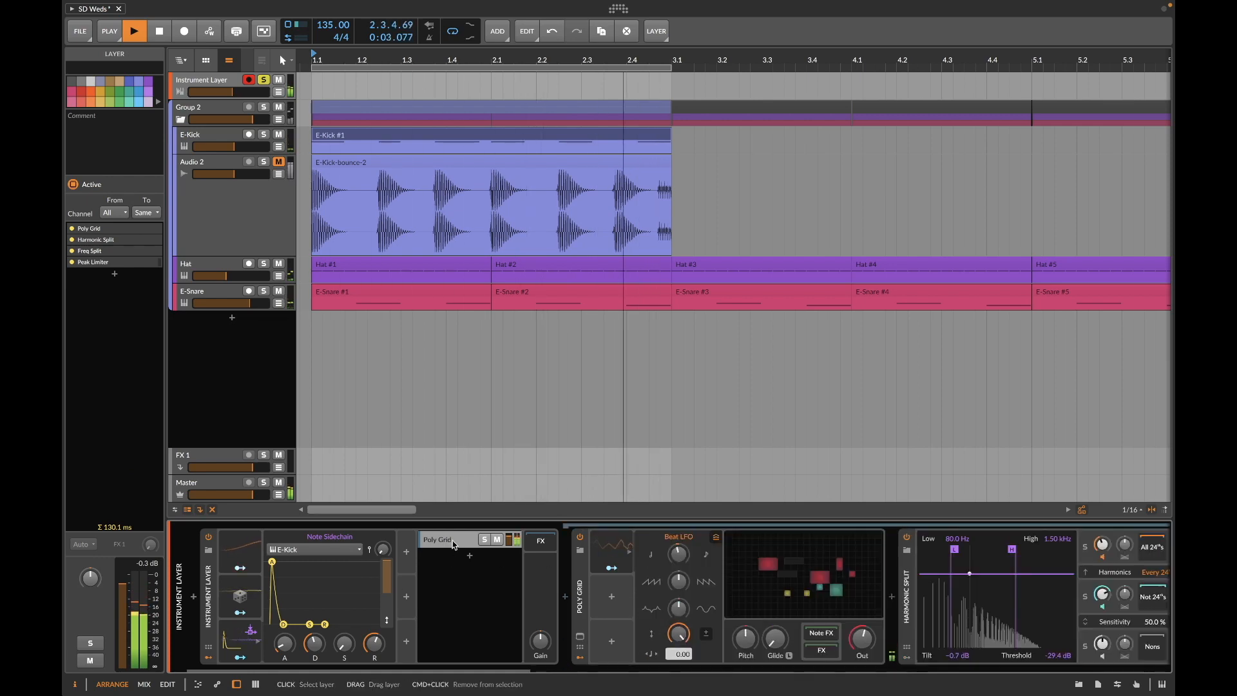
# Step: Open the Poly Grid patch, examine the AD envelope's attack and decay, and close the patch
pyautogui.click(825, 574)
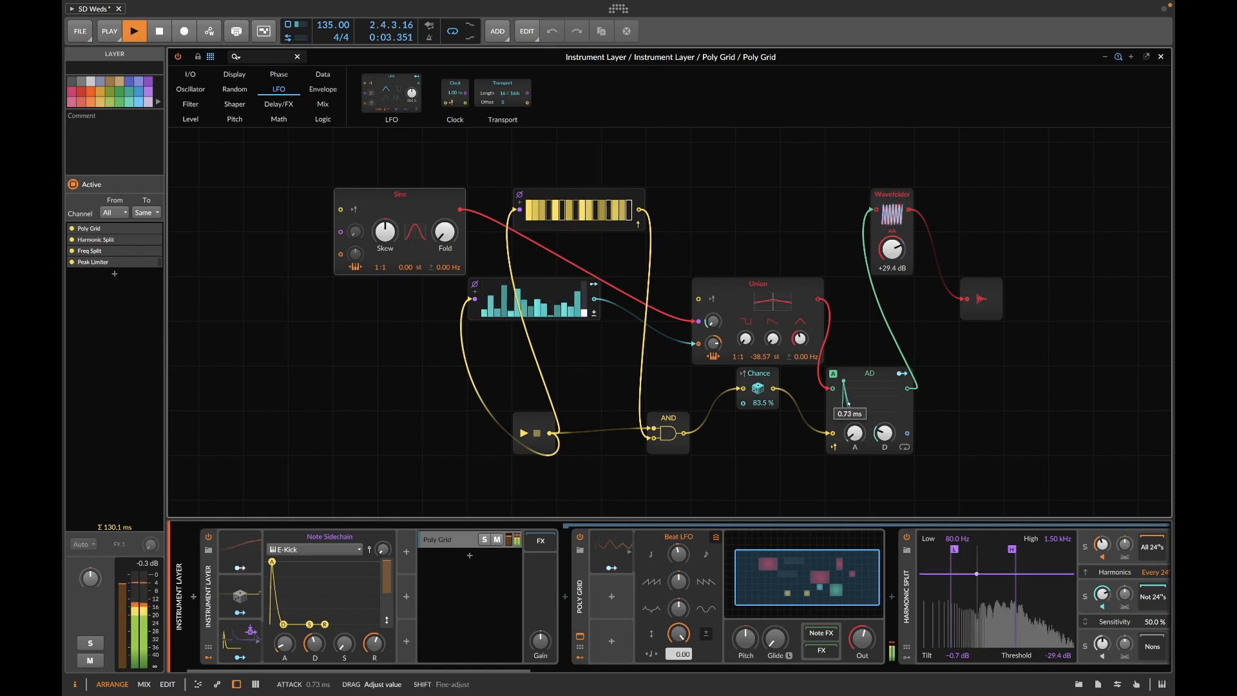
pyautogui.moveTo(884, 433); pyautogui.dragTo(884, 432)
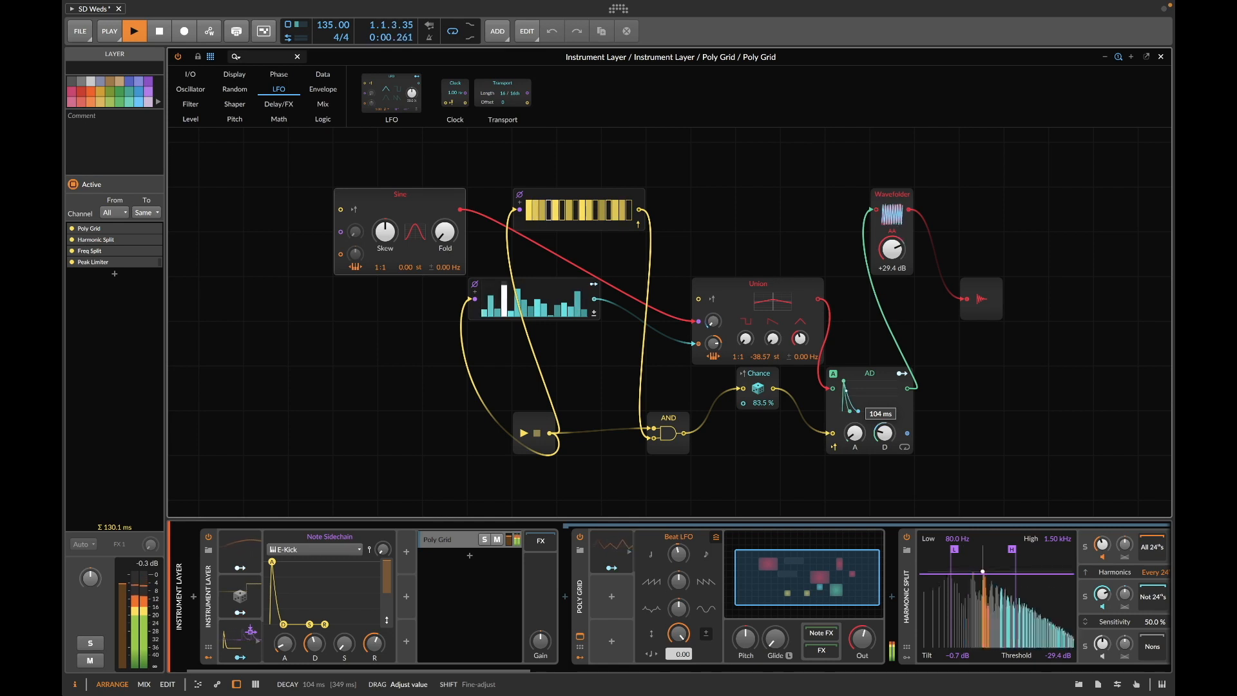
pyautogui.moveTo(884, 433); pyautogui.dragTo(881, 433)
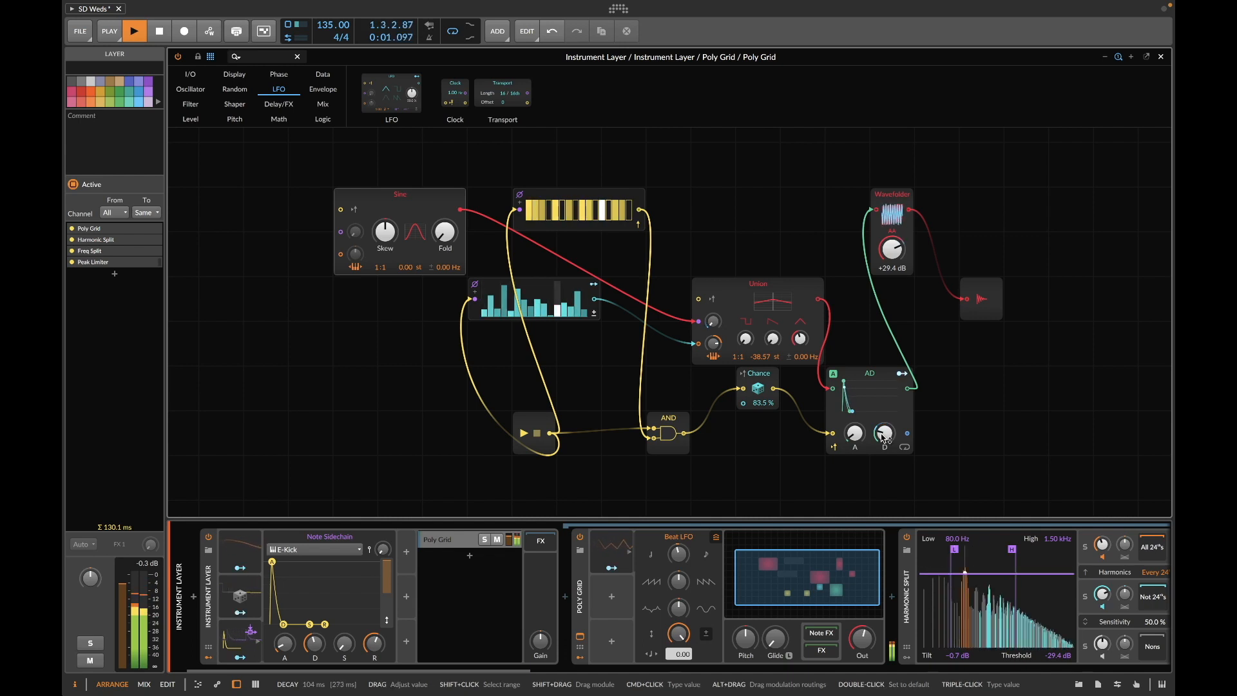
pyautogui.click(1162, 57)
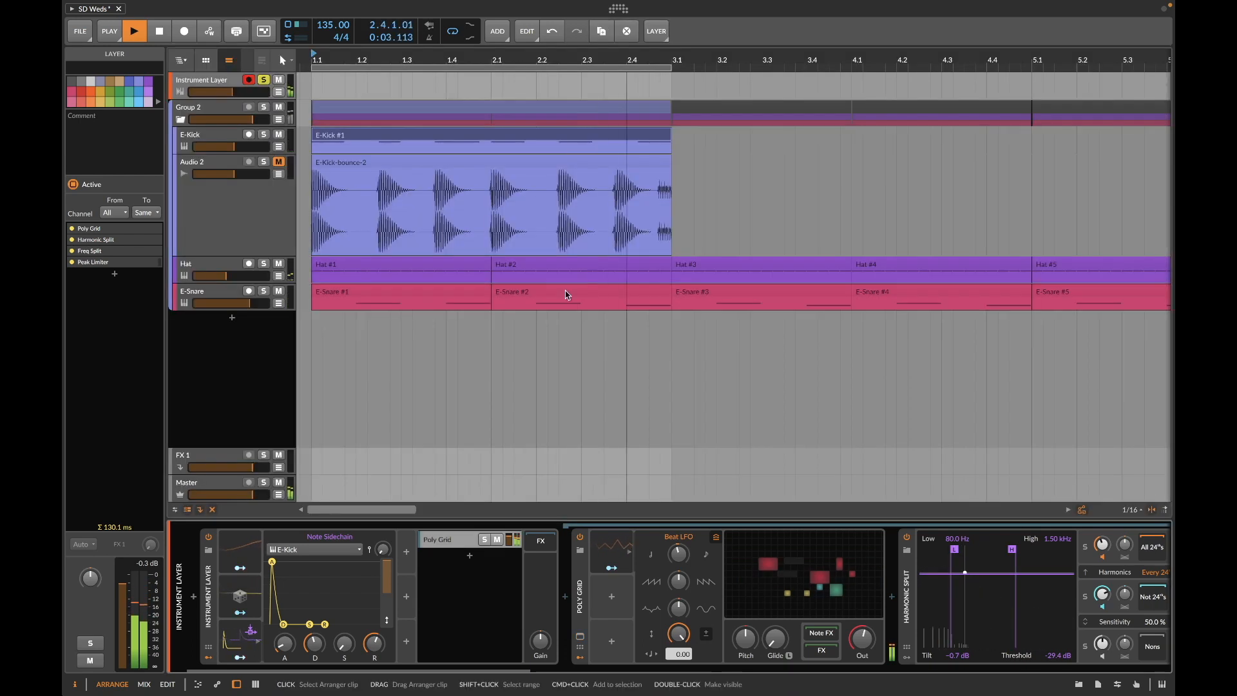
# Step: Unmute the Audio 2 track and unsolo the Instrument Layer track to hear the full mix
pyautogui.click(278, 163)
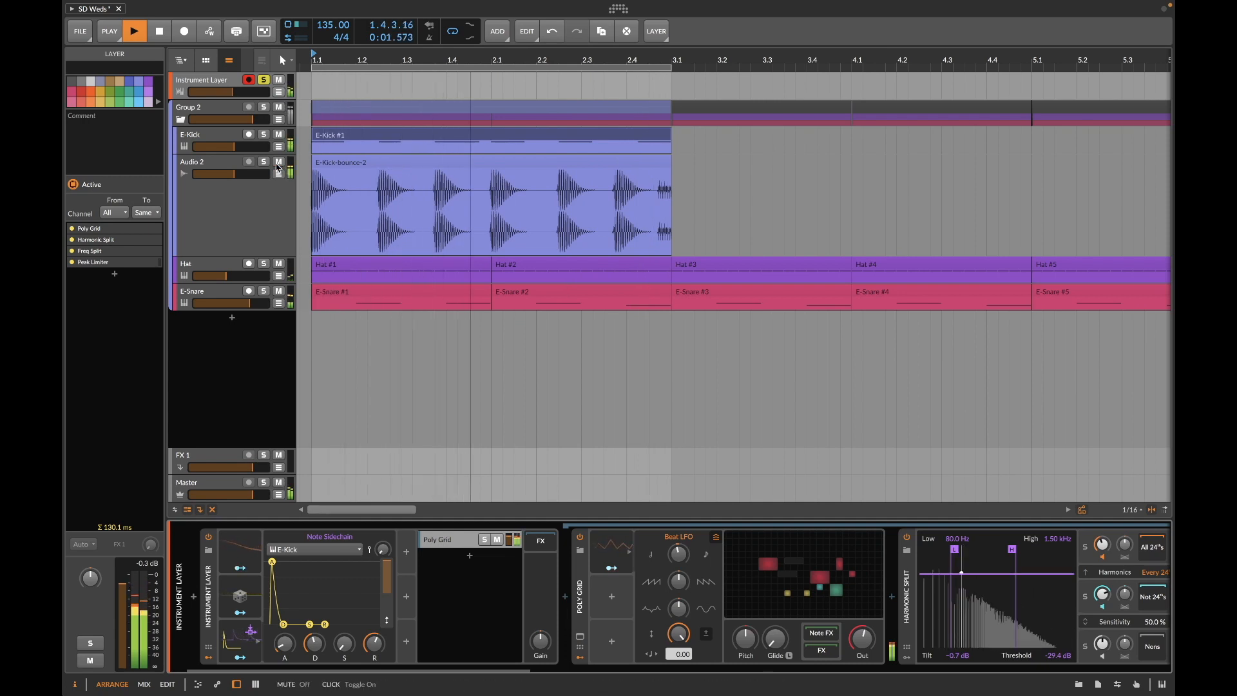
pyautogui.click(263, 80)
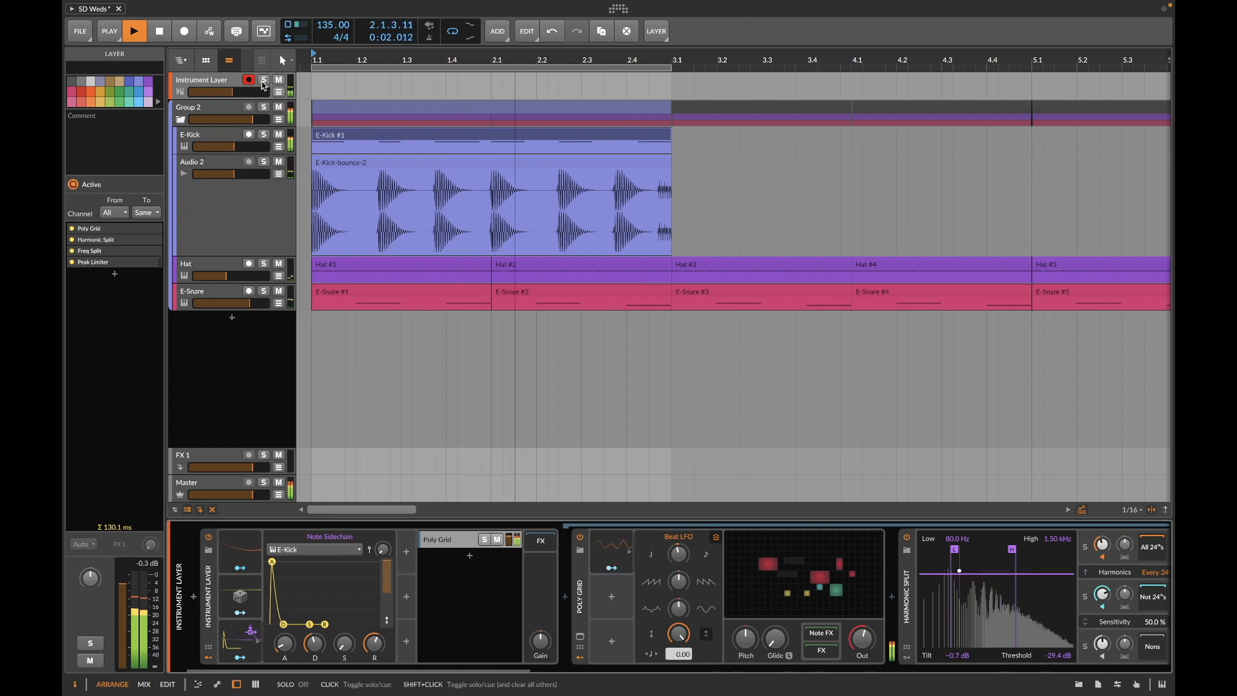
pyautogui.press('XF86AudioLowerVolume')
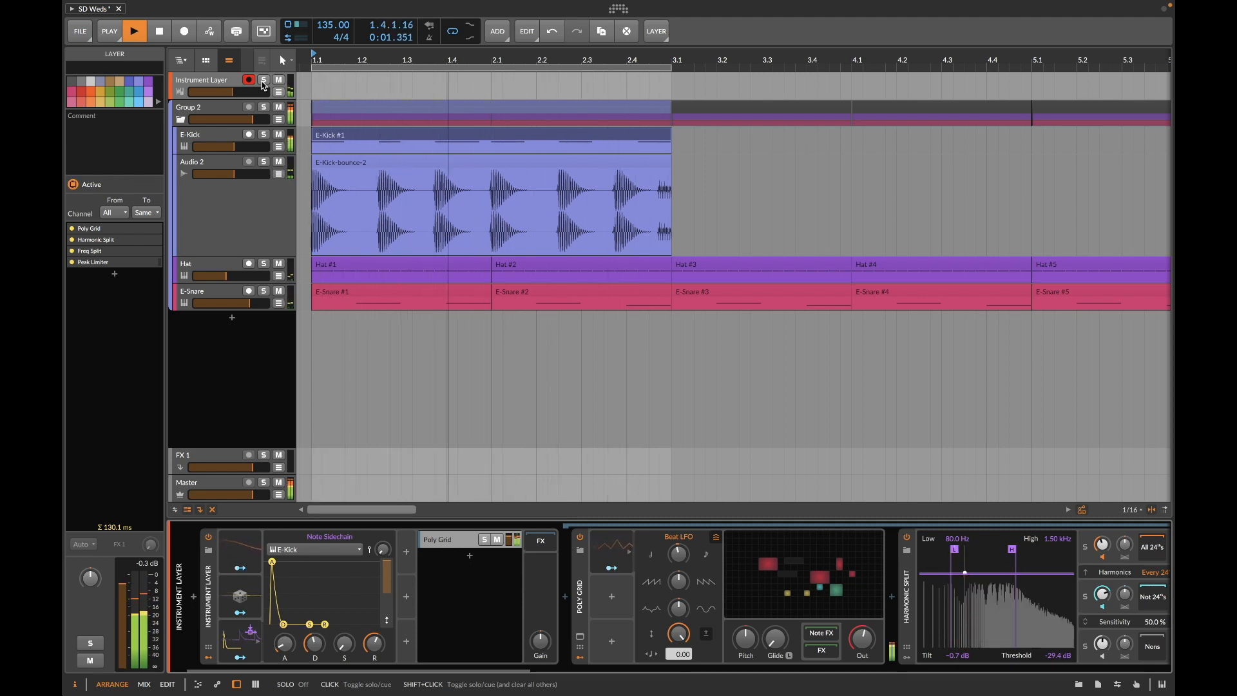
# Step: Stop playback and show the clip launcher beside the arrangement again
pyautogui.press('space')
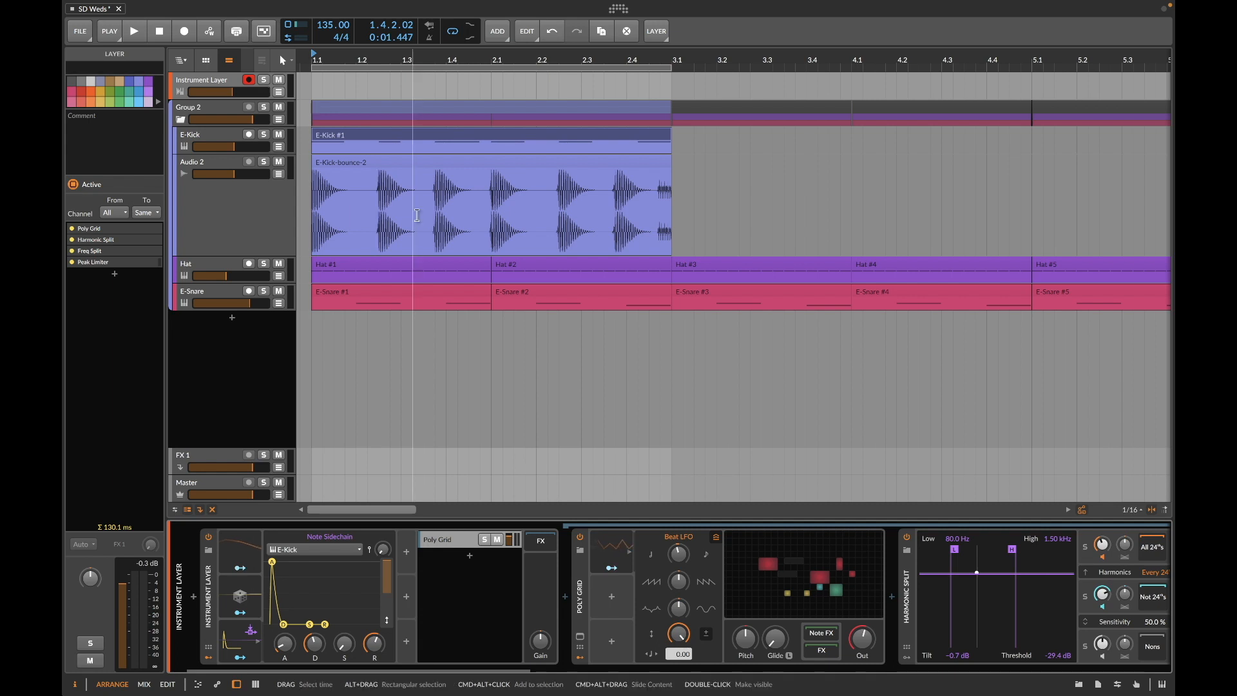
pyautogui.click(196, 62)
pyautogui.click(204, 61)
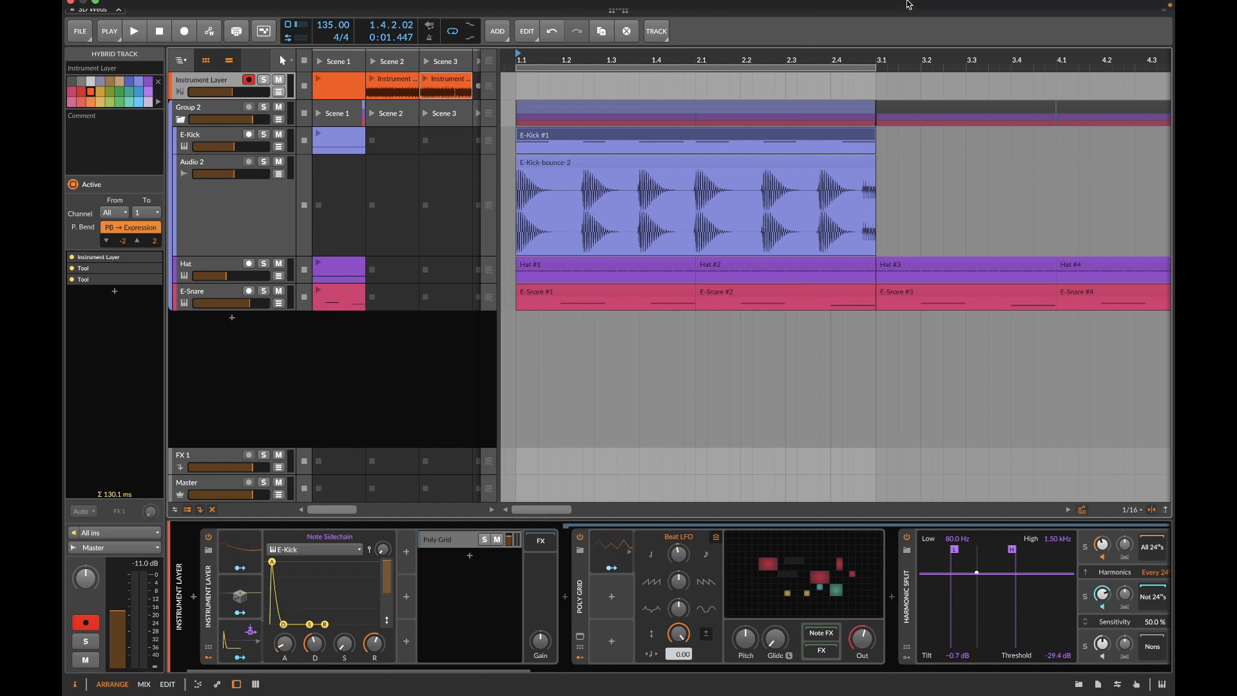
pyautogui.moveTo(910, 6)
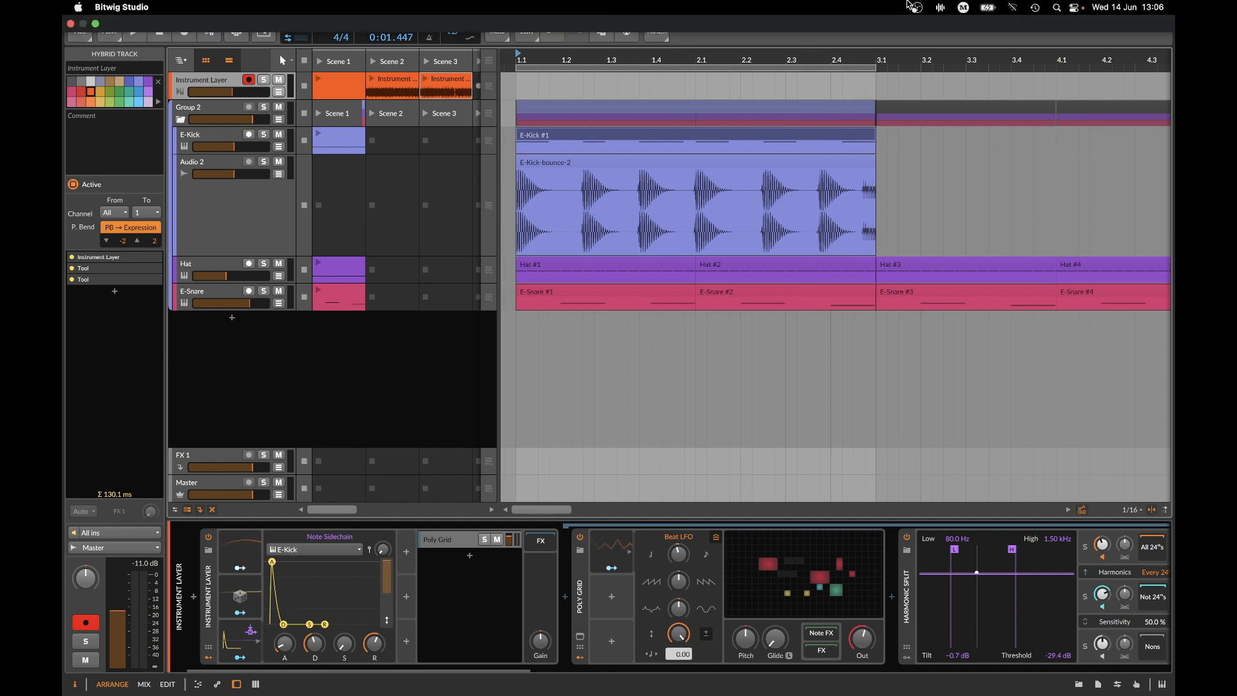
pyautogui.click(916, 8)
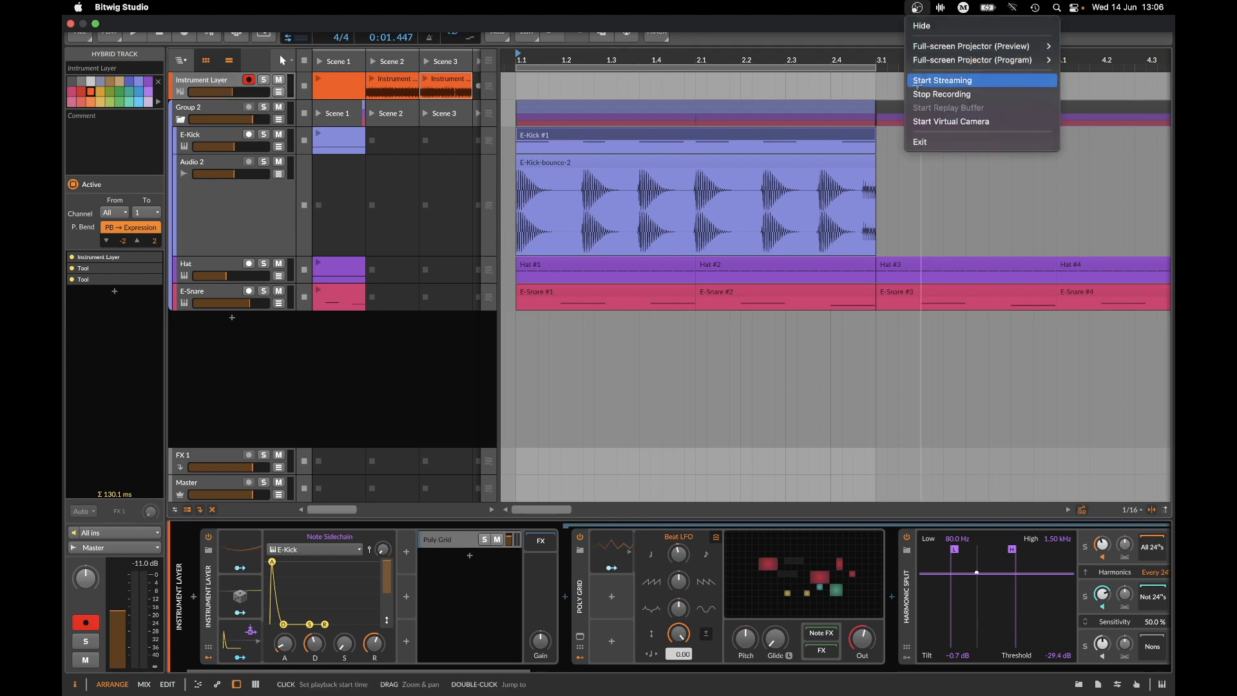